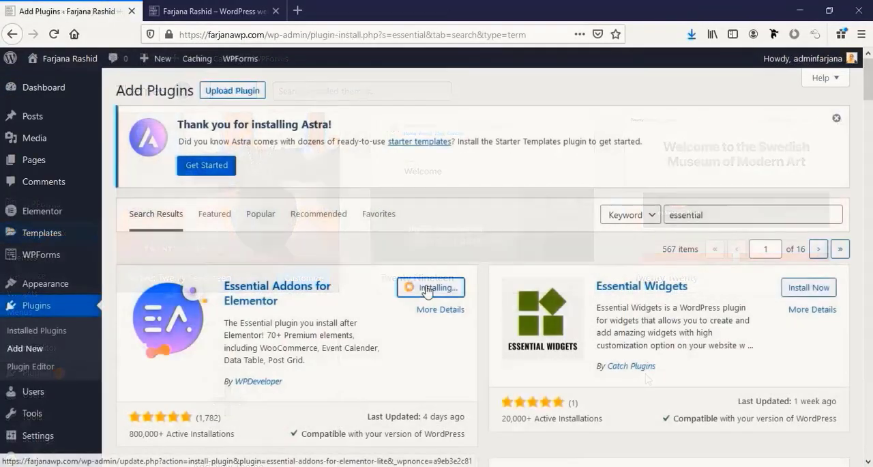
- Install the Essential Addons for Elementor plugin from the plugin search results
{"action": "left_click", "coordinate": [440, 288]}
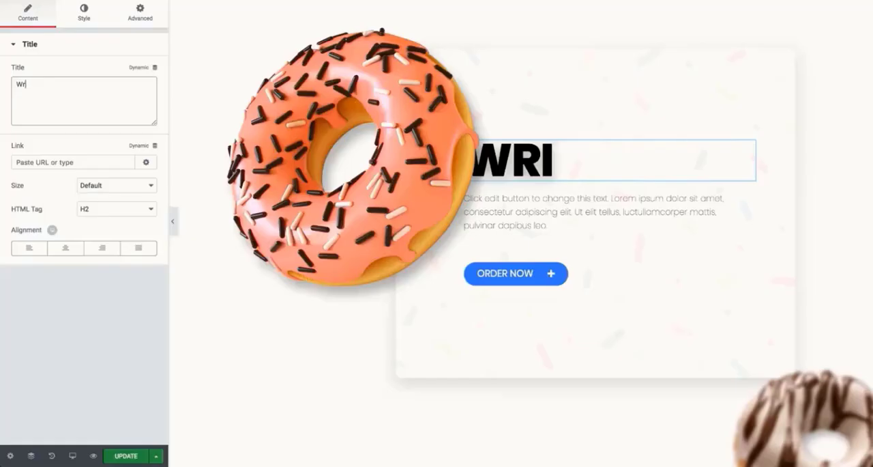
- Change the donut banner's heading text to "donut worry" and increase its typography size to 113 px
{"action": "key", "text": "BackSpace"}
{"action": "key", "text": "BackSpace"}
{"action": "key", "text": "BackSpace"}
{"action": "type", "text": "donut worry"}
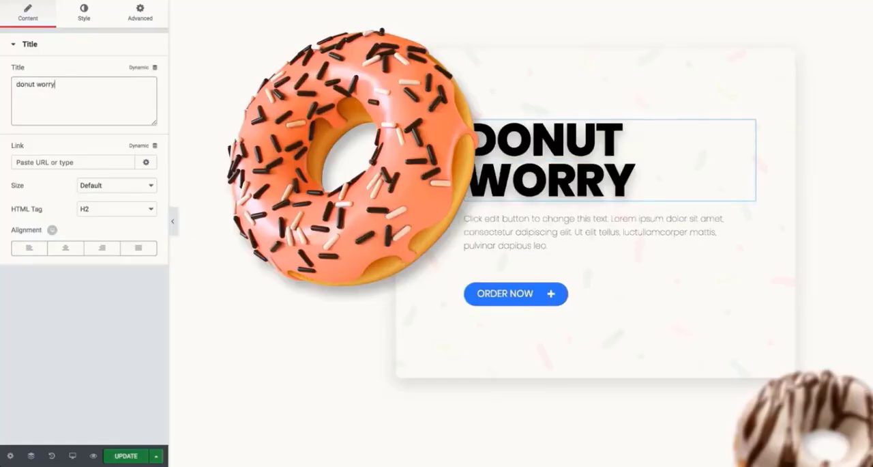
{"action": "left_click", "coordinate": [84, 14]}
{"action": "left_click", "coordinate": [143, 96]}
{"action": "left_click_drag", "start_coordinate": [60, 169], "coordinate": [73, 168]}
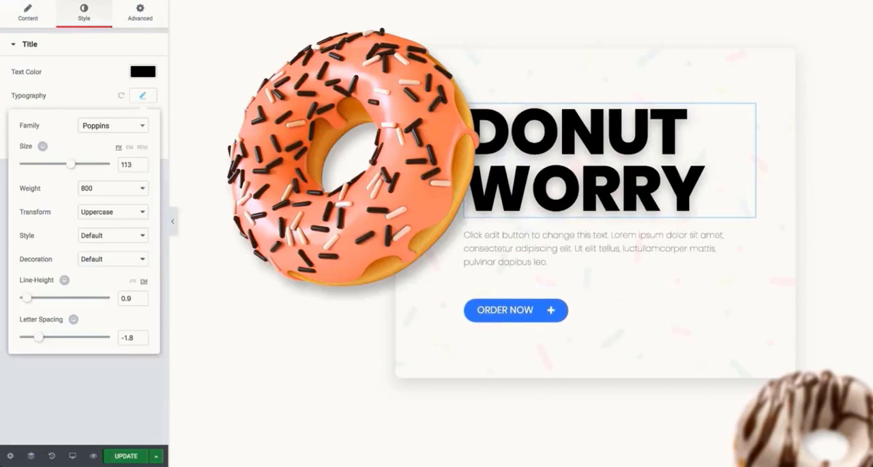
{"action": "left_click_drag", "start_coordinate": [127, 102], "coordinate": [371, 244]}
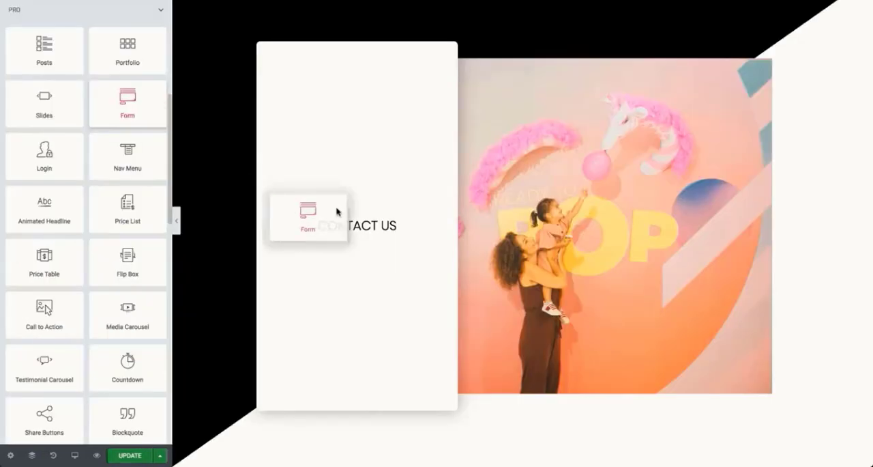
- Try left and center alignment for the contact form's Send button, ending on justified
{"action": "left_click", "coordinate": [29, 185]}
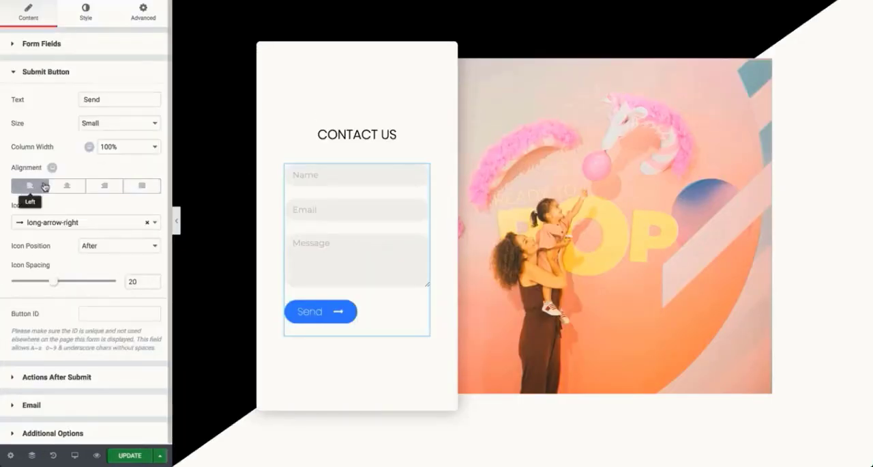
{"action": "left_click", "coordinate": [67, 186]}
{"action": "left_click", "coordinate": [141, 186]}
- Copy the Personal pricing table and open the context options of the Basic pricing table
{"action": "right_click", "coordinate": [541, 123]}
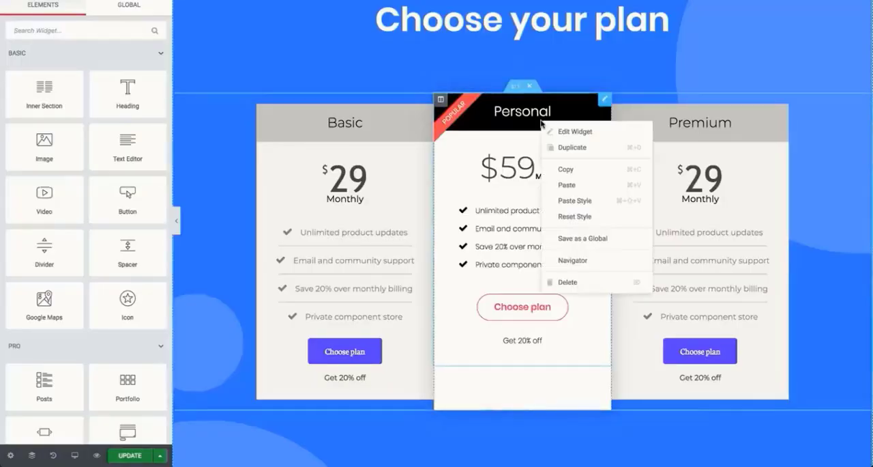
{"action": "left_click", "coordinate": [566, 168]}
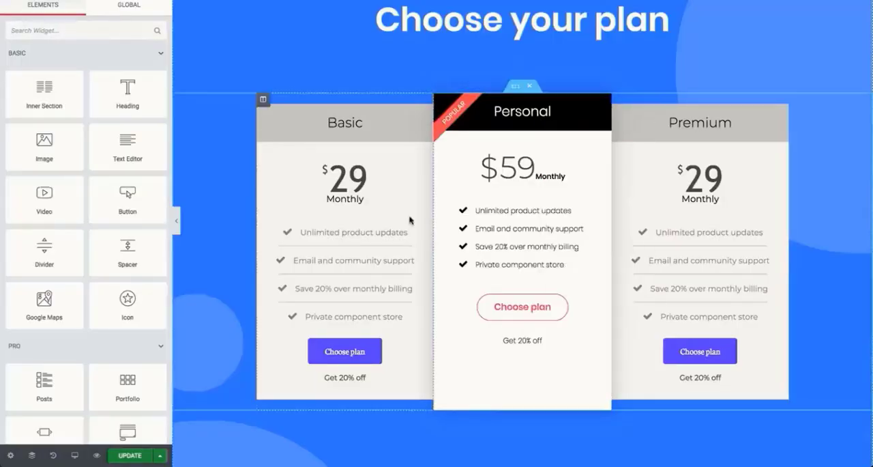
{"action": "right_click", "coordinate": [381, 228]}
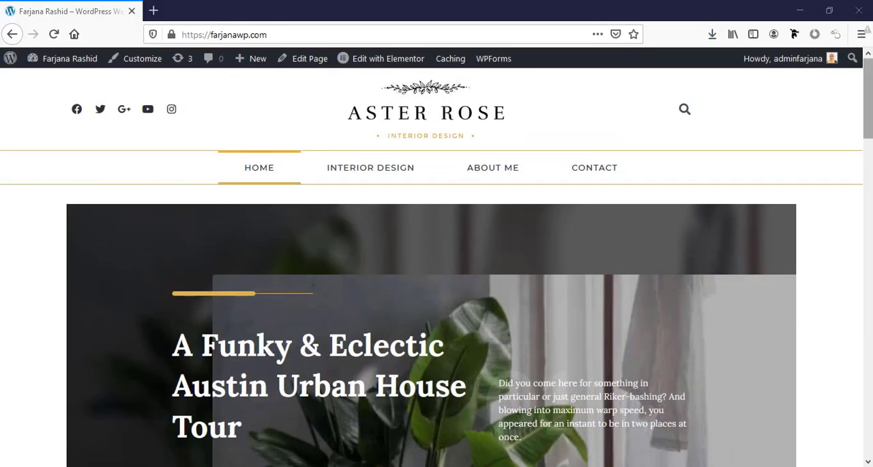
- Look over the whole homepage from the header to the footer and return to its beginning
{"action": "scroll", "coordinate": [868, 96], "scroll_direction": "down", "scroll_amount": 5}
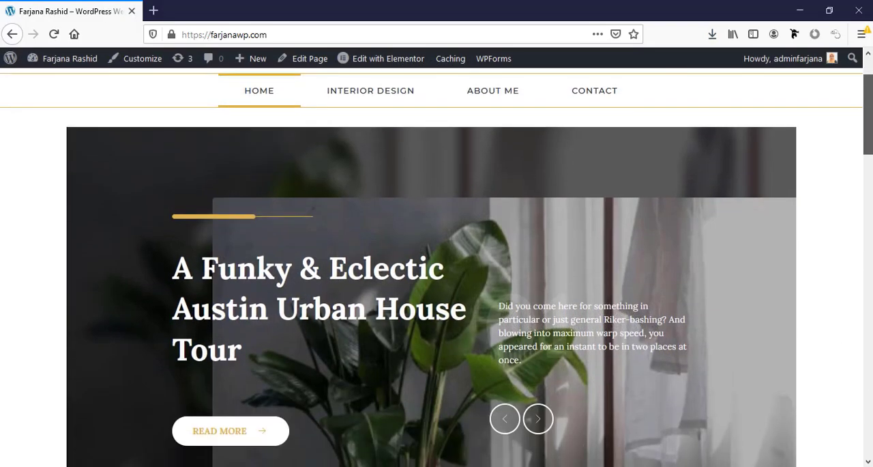
{"action": "scroll", "coordinate": [437, 266], "scroll_direction": "down", "scroll_amount": 7}
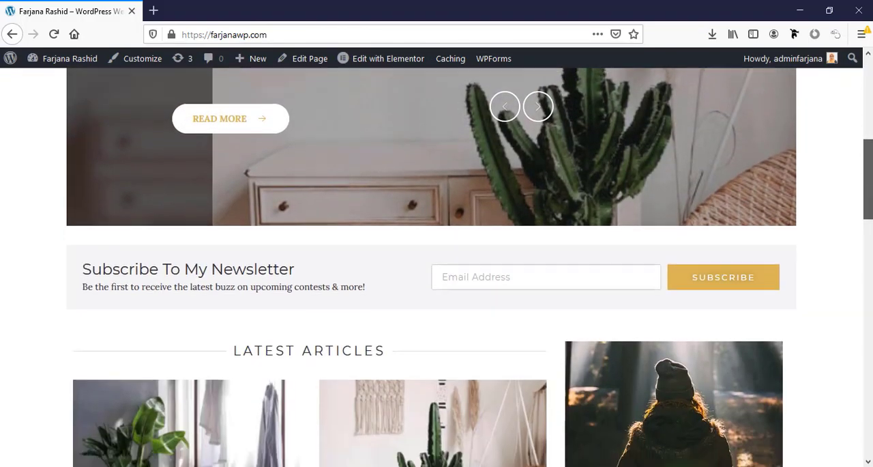
{"action": "scroll", "coordinate": [436, 266], "scroll_direction": "down", "scroll_amount": 9}
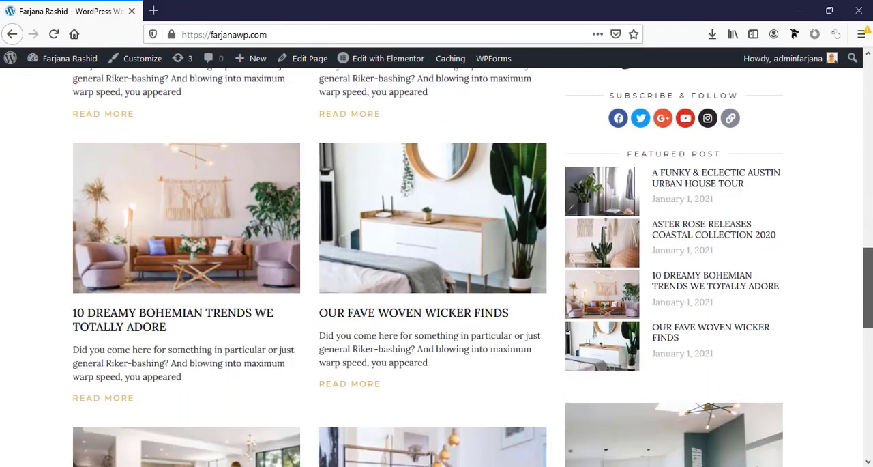
{"action": "scroll", "coordinate": [437, 266], "scroll_direction": "down", "scroll_amount": 3}
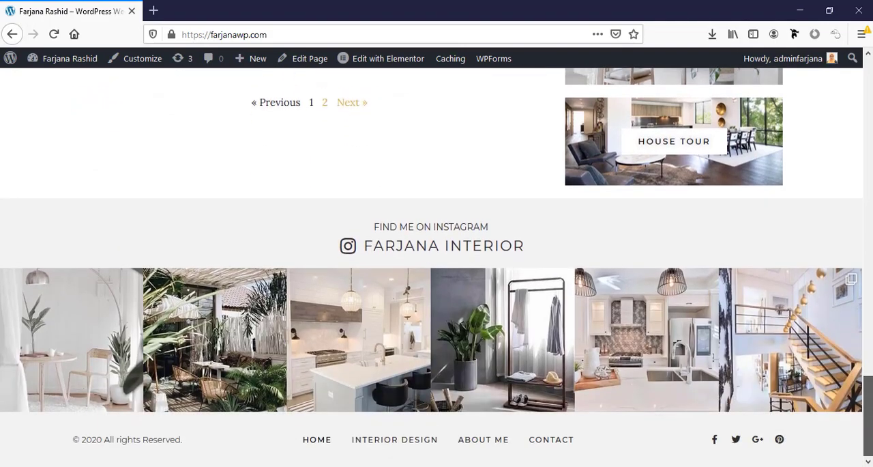
{"action": "scroll", "coordinate": [805, 392], "scroll_direction": "up", "scroll_amount": 5}
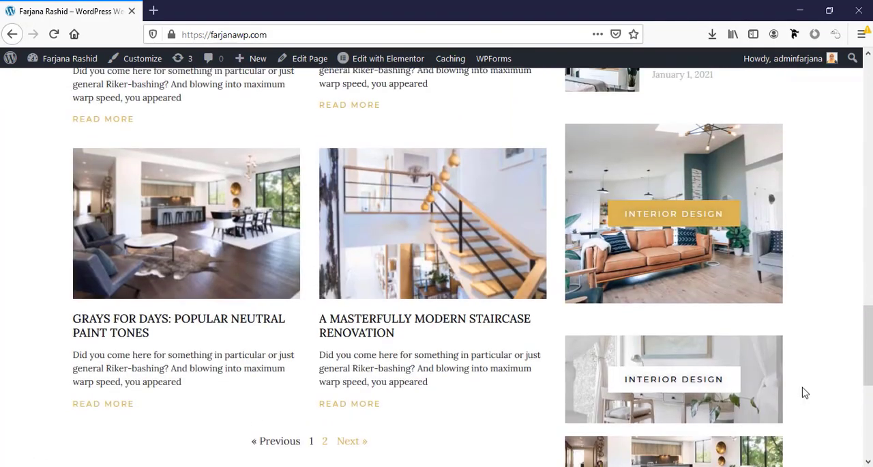
{"action": "scroll", "coordinate": [805, 393], "scroll_direction": "up", "scroll_amount": 6}
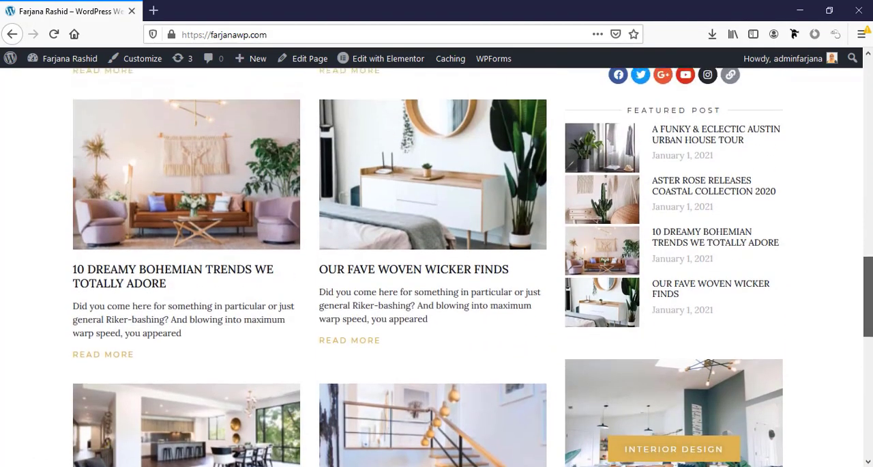
{"action": "scroll", "coordinate": [708, 194], "scroll_direction": "up", "scroll_amount": 12}
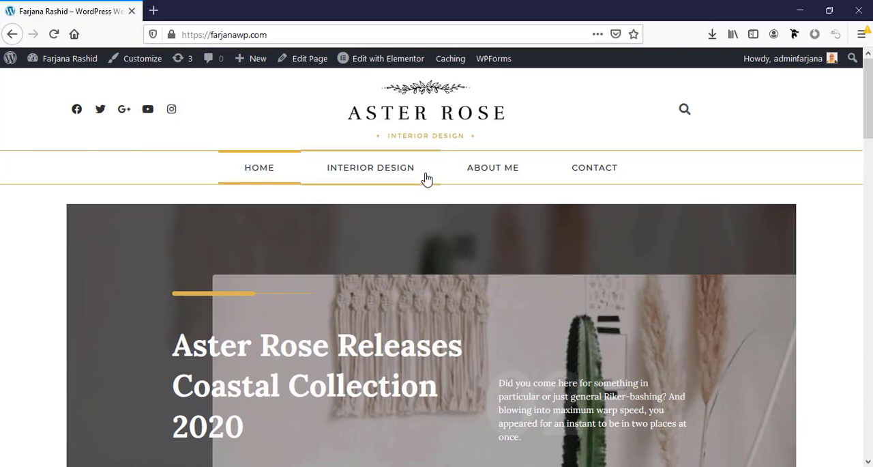
- Browse forward through the slides of the homepage's featured post slider
{"action": "scroll", "coordinate": [415, 187], "scroll_direction": "down", "scroll_amount": 2}
{"action": "scroll", "coordinate": [416, 189], "scroll_direction": "down", "scroll_amount": 1}
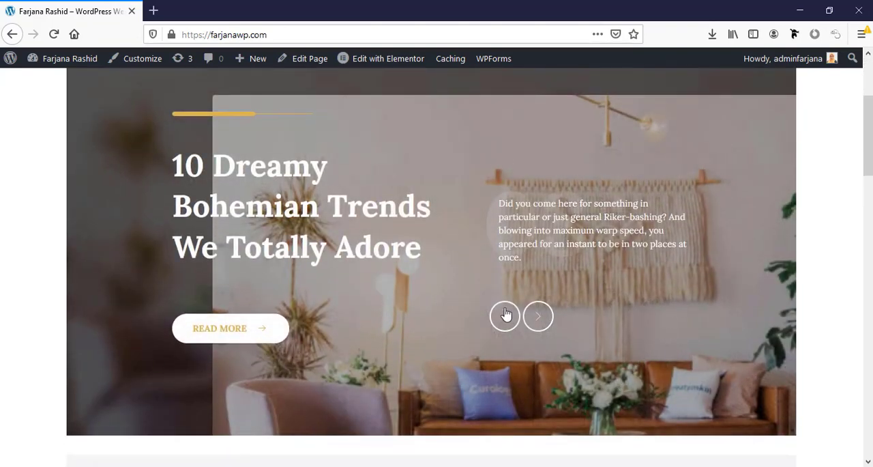
{"action": "left_click", "coordinate": [541, 317]}
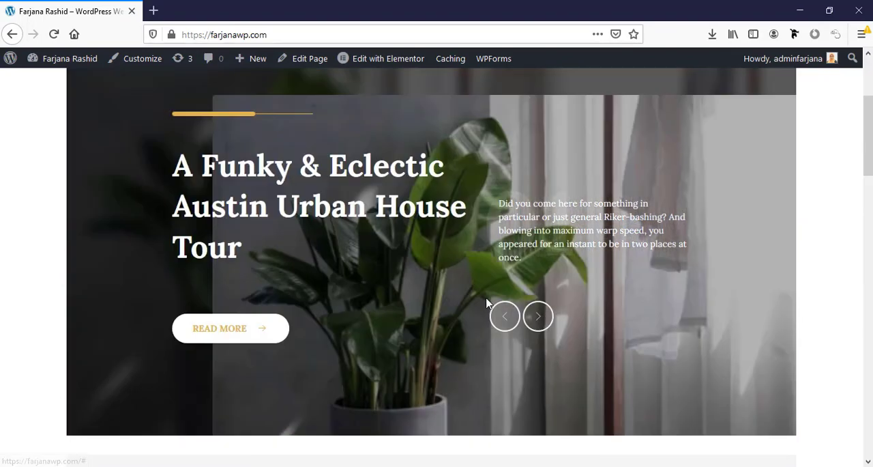
{"action": "left_click", "coordinate": [539, 318]}
{"action": "left_click", "coordinate": [542, 321]}
{"action": "left_click", "coordinate": [543, 322]}
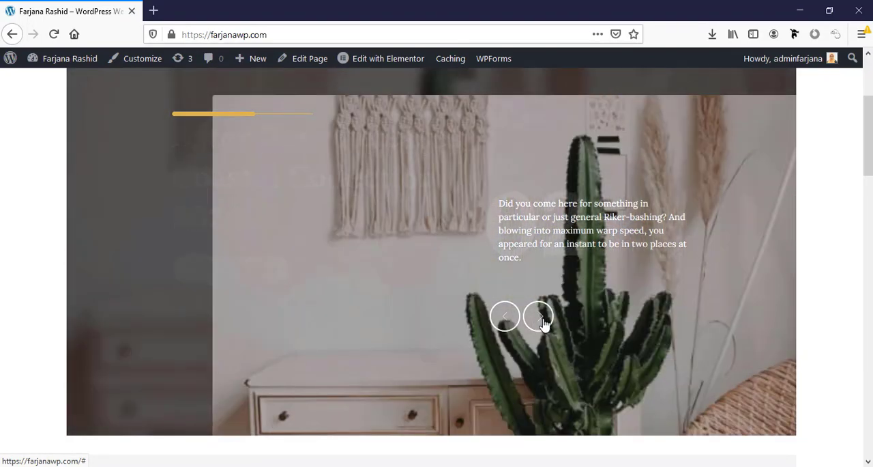
- Examine the homepage's newsletter subscription form and the Latest Articles section
{"action": "scroll", "coordinate": [544, 324], "scroll_direction": "down", "scroll_amount": 3}
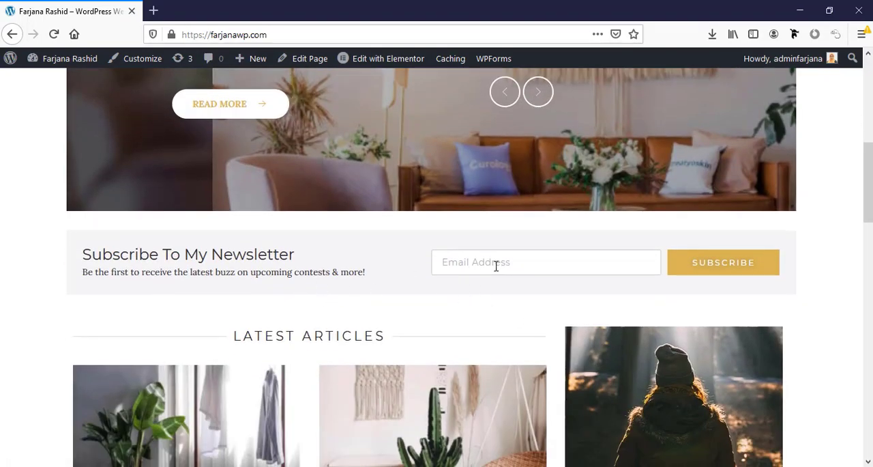
{"action": "left_click", "coordinate": [474, 265]}
{"action": "scroll", "coordinate": [489, 339], "scroll_direction": "down", "scroll_amount": 3}
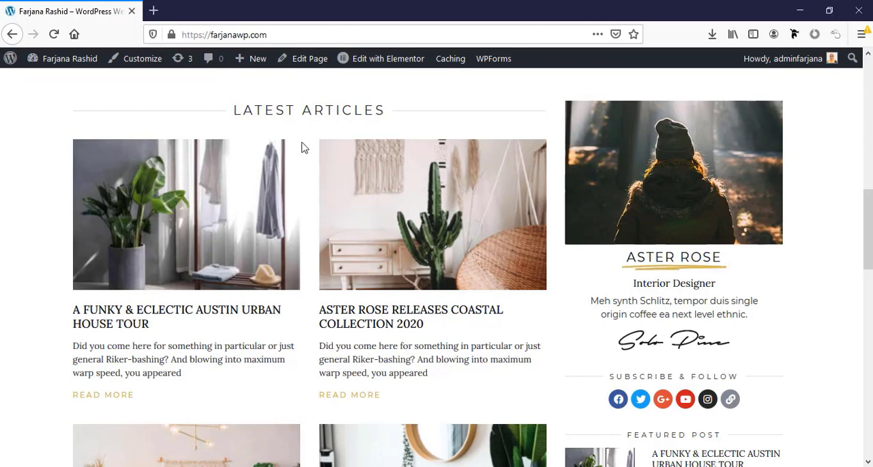
{"action": "scroll", "coordinate": [332, 371], "scroll_direction": "down", "scroll_amount": 3}
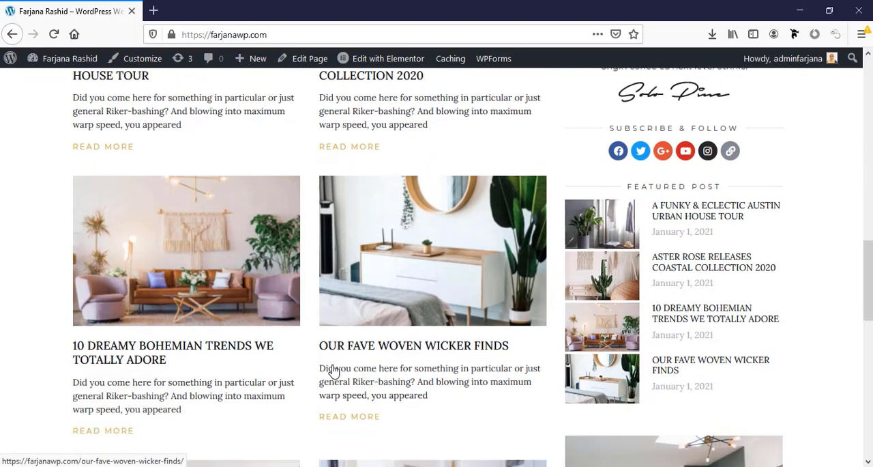
{"action": "scroll", "coordinate": [332, 370], "scroll_direction": "down", "scroll_amount": 3}
{"action": "scroll", "coordinate": [333, 371], "scroll_direction": "up", "scroll_amount": 4}
{"action": "scroll", "coordinate": [334, 371], "scroll_direction": "up", "scroll_amount": 3}
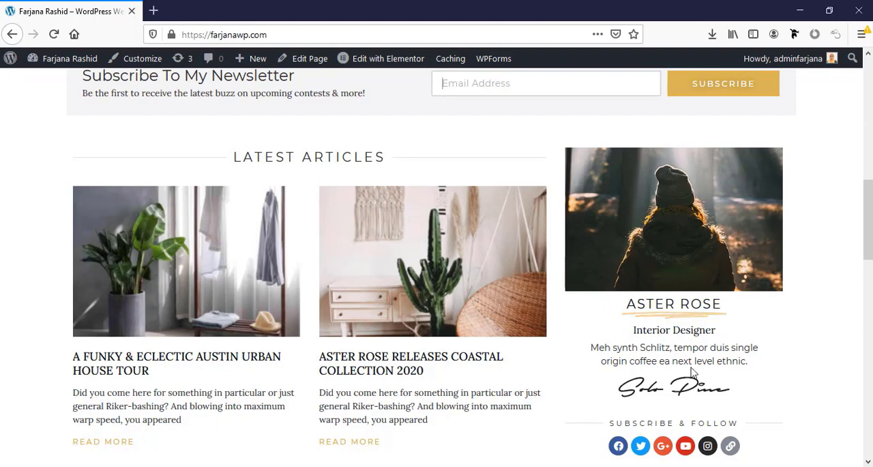
- Examine the homepage sidebar's social links, featured posts and category banners, plus the Instagram feed and footer
{"action": "scroll", "coordinate": [593, 258], "scroll_direction": "down", "scroll_amount": 3}
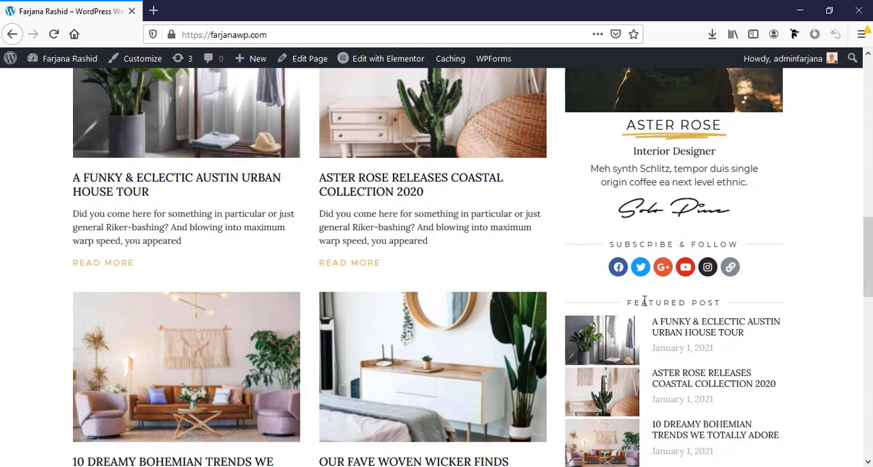
{"action": "scroll", "coordinate": [733, 317], "scroll_direction": "down", "scroll_amount": 2}
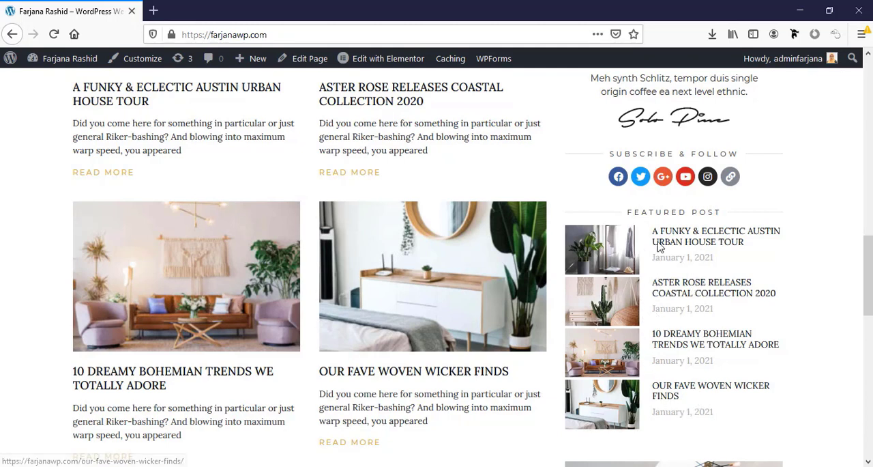
{"action": "scroll", "coordinate": [674, 348], "scroll_direction": "down", "scroll_amount": 5}
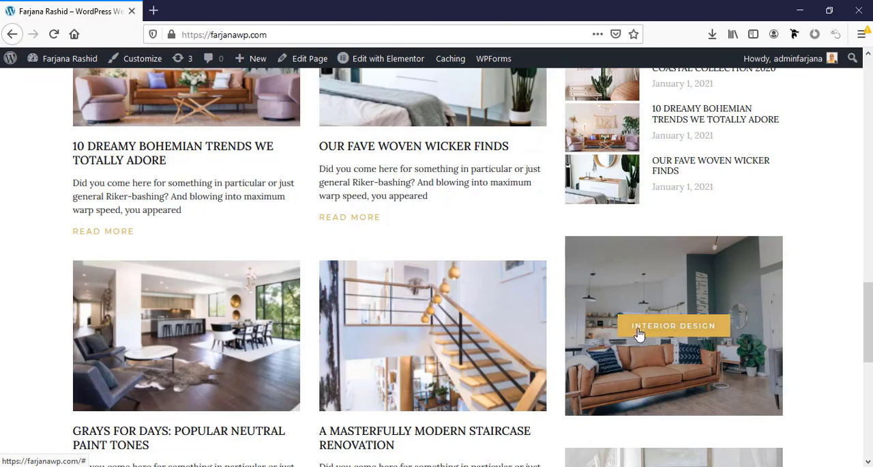
{"action": "scroll", "coordinate": [689, 338], "scroll_direction": "down", "scroll_amount": 3}
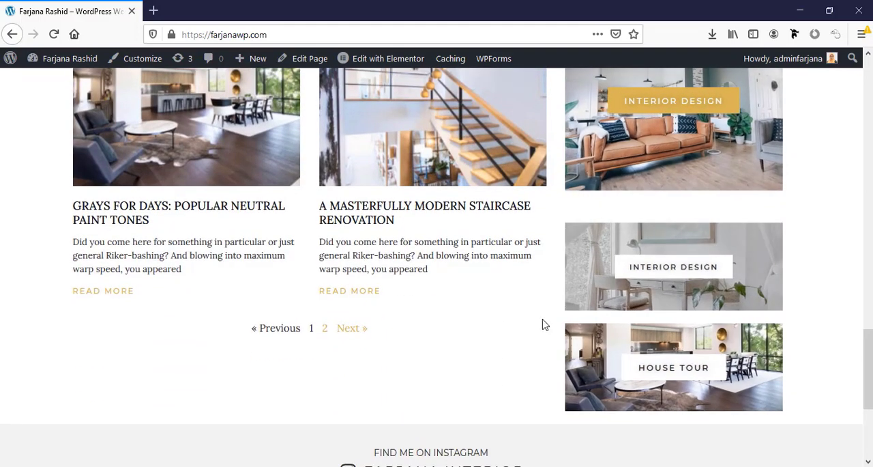
{"action": "scroll", "coordinate": [539, 327], "scroll_direction": "down", "scroll_amount": 3}
{"action": "scroll", "coordinate": [525, 339], "scroll_direction": "down", "scroll_amount": 1}
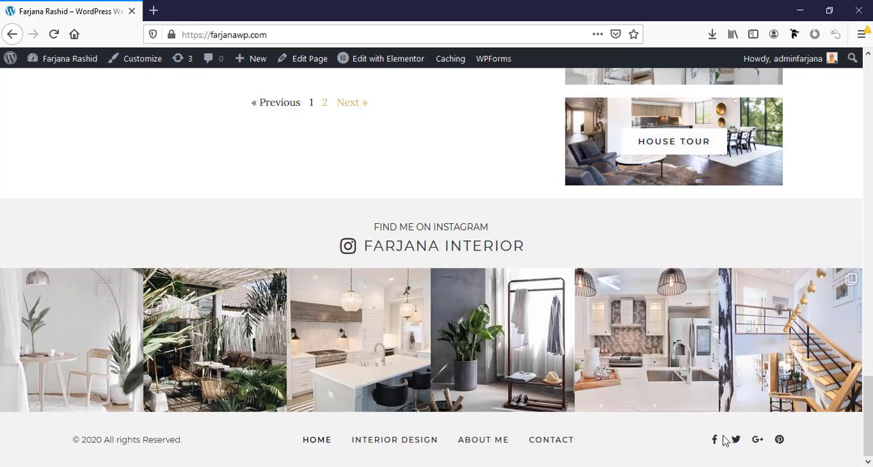
{"action": "scroll", "coordinate": [751, 453], "scroll_direction": "up", "scroll_amount": 20}
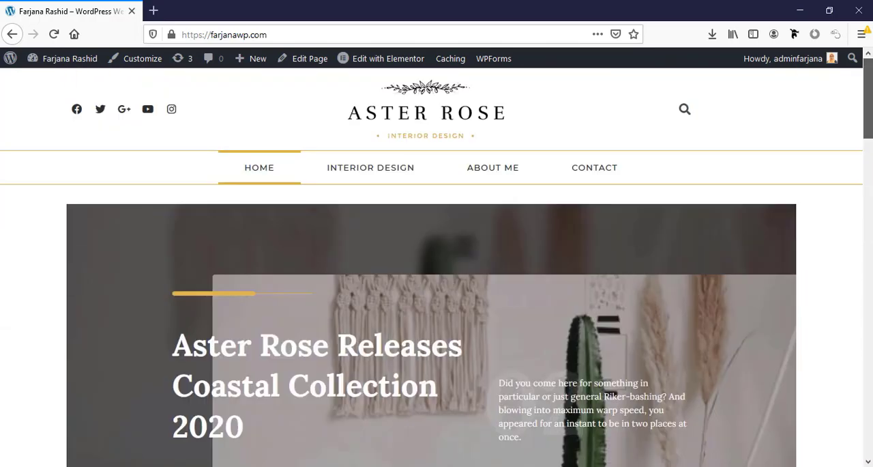
- Visit the Interior Design category page and look through its post grid
{"action": "left_click", "coordinate": [370, 181]}
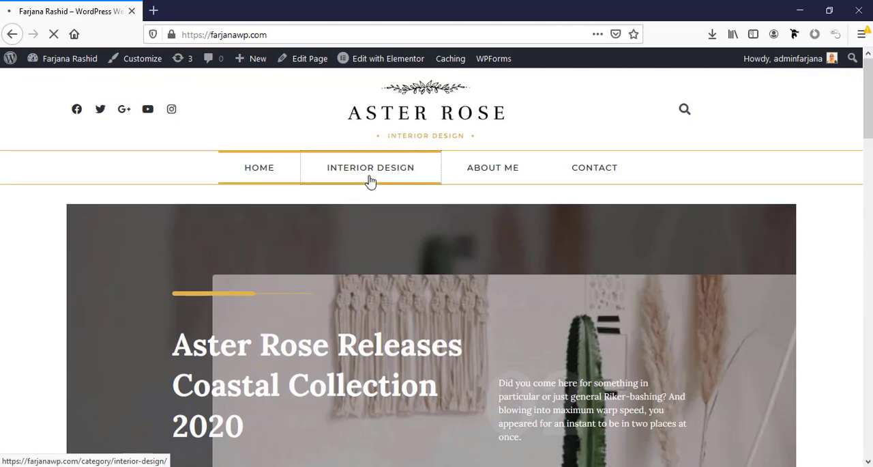
{"action": "scroll", "coordinate": [871, 106], "scroll_direction": "down", "scroll_amount": 3}
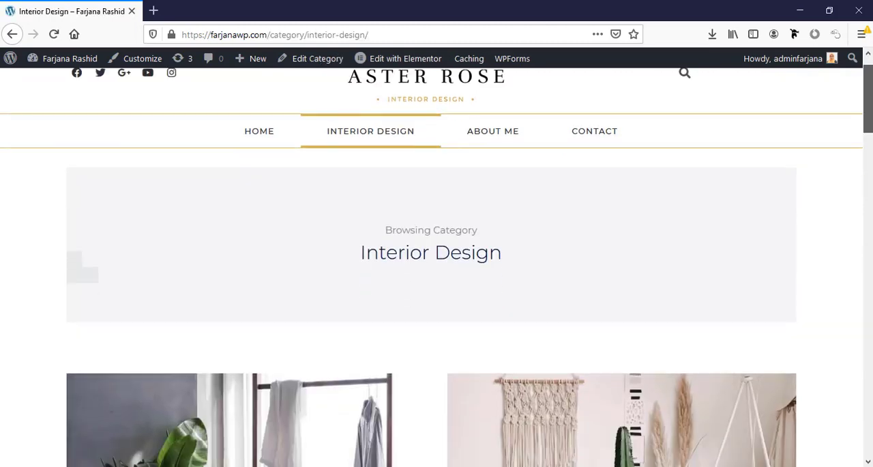
{"action": "scroll", "coordinate": [437, 266], "scroll_direction": "down", "scroll_amount": 12}
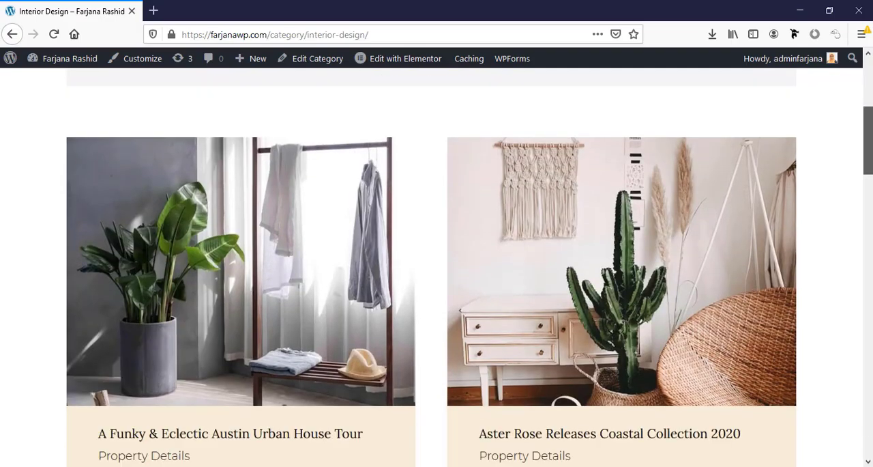
{"action": "scroll", "coordinate": [437, 266], "scroll_direction": "down", "scroll_amount": 12}
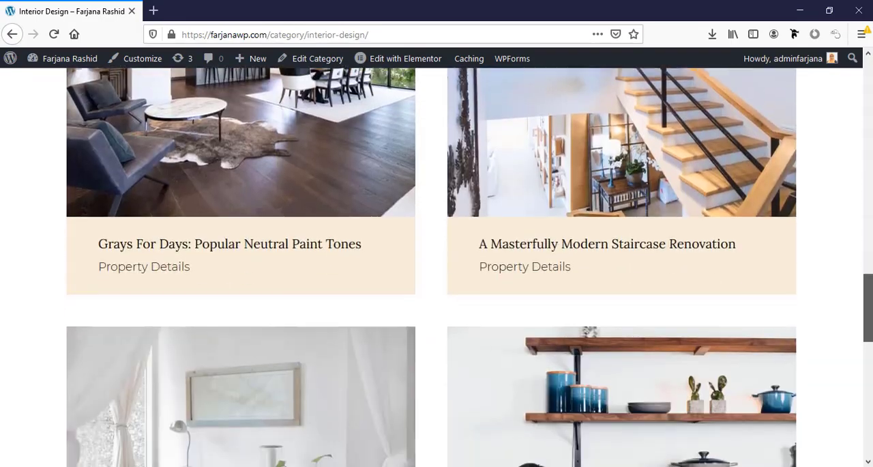
{"action": "scroll", "coordinate": [437, 266], "scroll_direction": "up", "scroll_amount": 4}
{"action": "scroll", "coordinate": [436, 267], "scroll_direction": "up", "scroll_amount": 15}
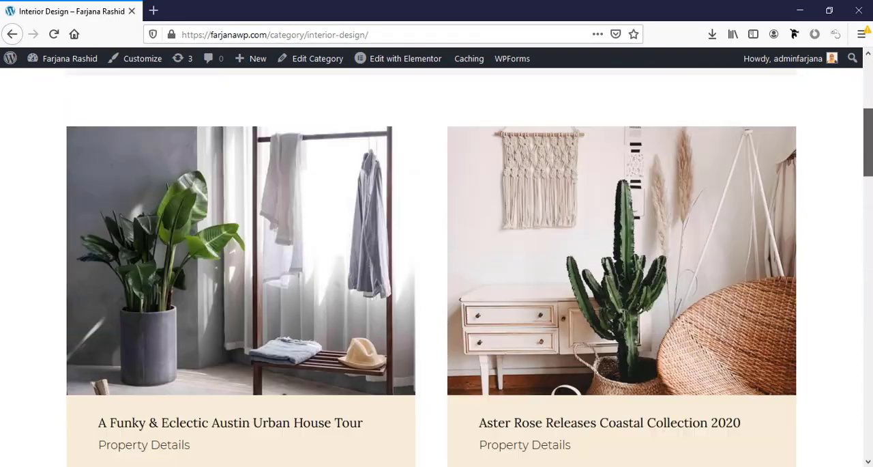
- Visit the About Me page and look over its introduction text and image
{"action": "left_click", "coordinate": [497, 178]}
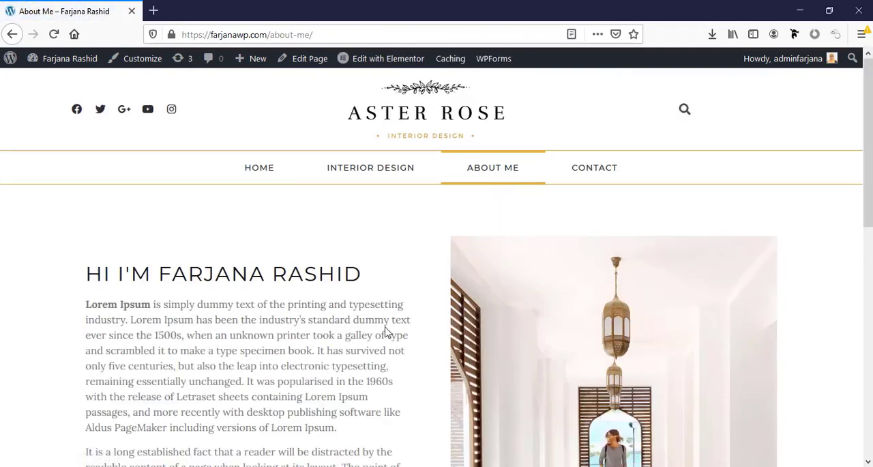
{"action": "scroll", "coordinate": [386, 332], "scroll_direction": "down", "scroll_amount": 4}
{"action": "scroll", "coordinate": [386, 332], "scroll_direction": "up", "scroll_amount": 5}
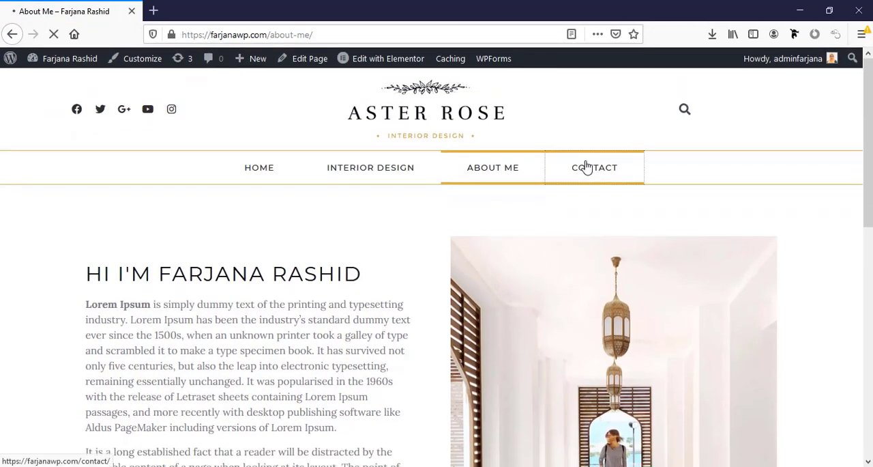
- Visit the Contact page and look over its Let's Chat section and contact form
{"action": "left_click", "coordinate": [587, 167]}
{"action": "scroll", "coordinate": [470, 293], "scroll_direction": "down", "scroll_amount": 2}
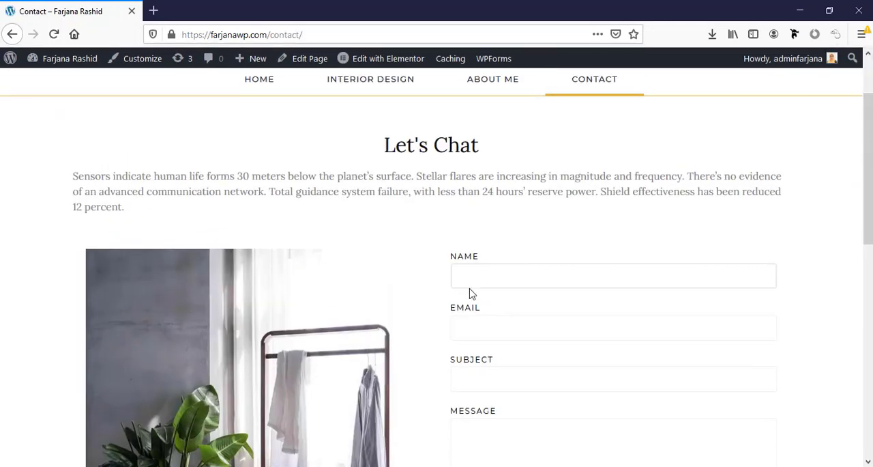
{"action": "scroll", "coordinate": [385, 236], "scroll_direction": "up", "scroll_amount": 2}
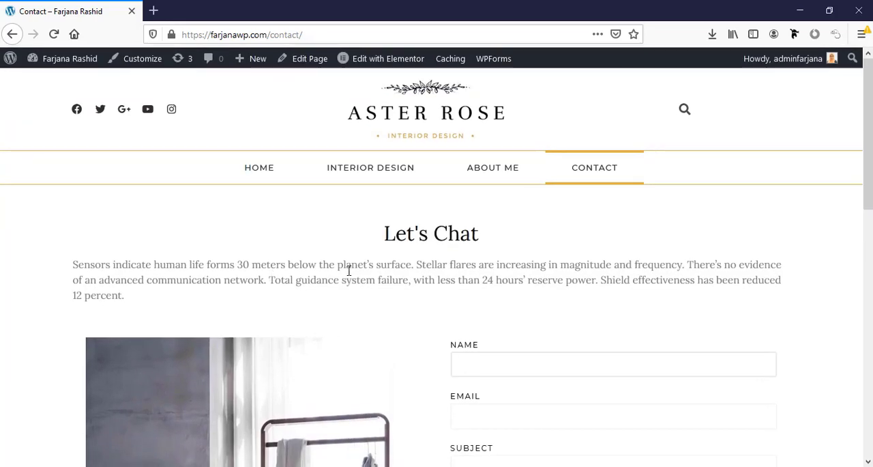
- Look over the Contact page's name, email, subject and message fields, plus its Instagram feed and footer
{"action": "scroll", "coordinate": [447, 280], "scroll_direction": "down", "scroll_amount": 3}
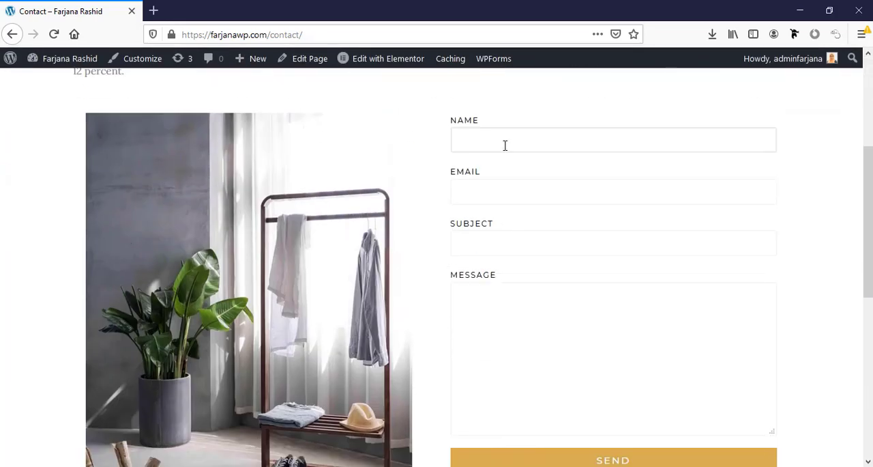
{"action": "left_click", "coordinate": [499, 188]}
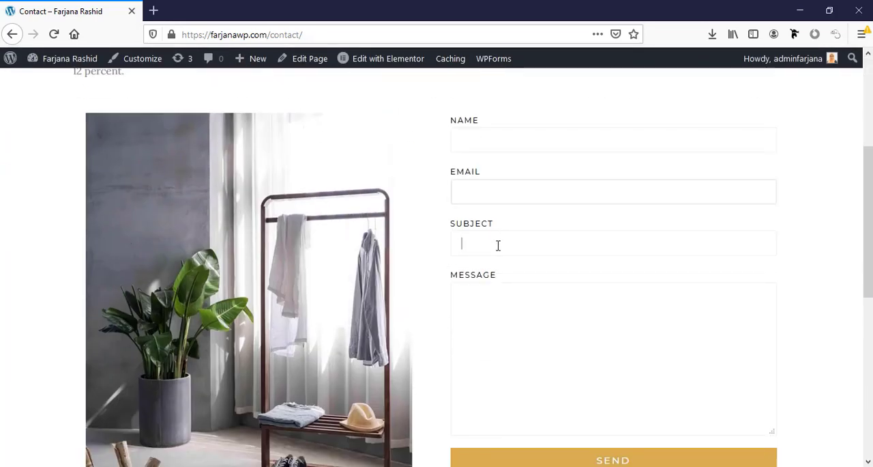
{"action": "left_click", "coordinate": [501, 322]}
{"action": "scroll", "coordinate": [503, 329], "scroll_direction": "down", "scroll_amount": 6}
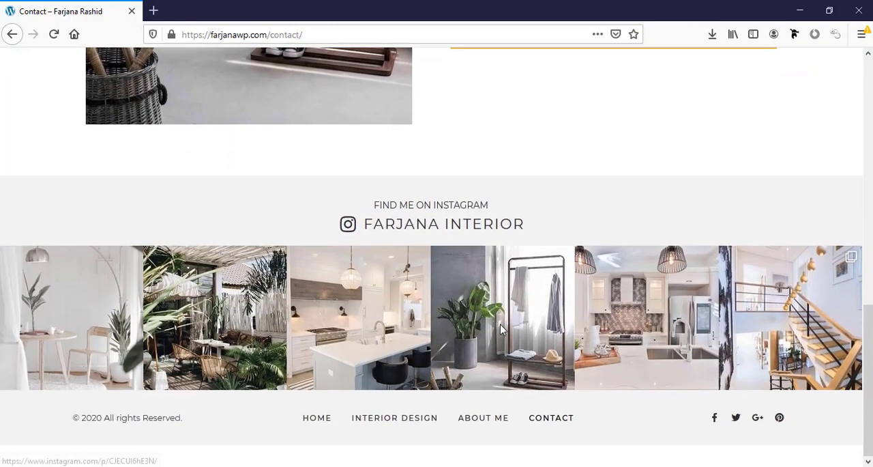
{"action": "scroll", "coordinate": [503, 410], "scroll_direction": "up", "scroll_amount": 2}
{"action": "scroll", "coordinate": [312, 273], "scroll_direction": "up", "scroll_amount": 8}
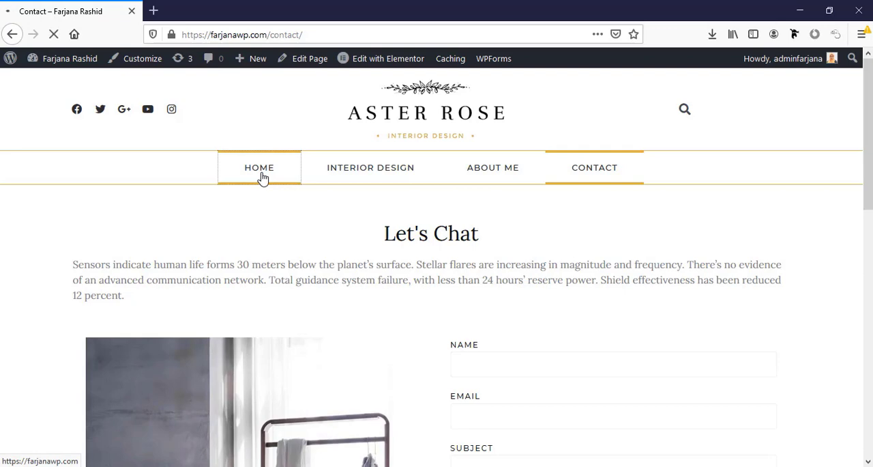
- Open the post A Funky & Eclectic Austin Urban House Tour from the homepage's latest articles and look through it
{"action": "scroll", "coordinate": [321, 251], "scroll_direction": "down", "scroll_amount": 10}
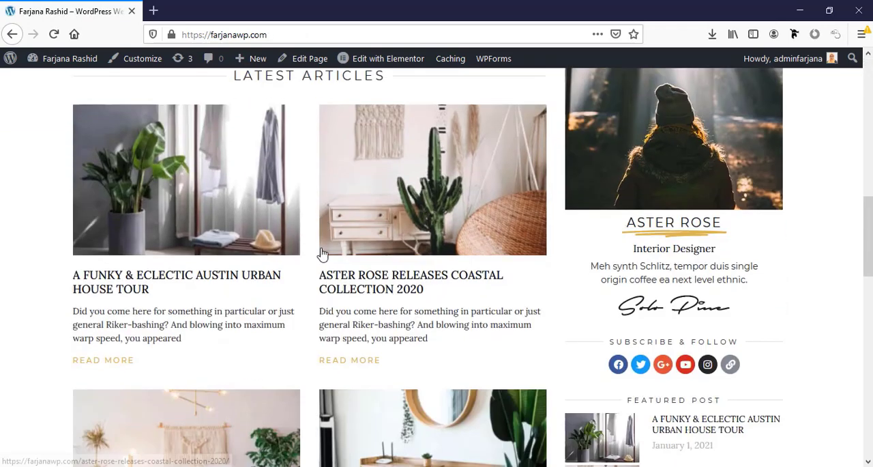
{"action": "scroll", "coordinate": [323, 253], "scroll_direction": "down", "scroll_amount": 1}
{"action": "left_click", "coordinate": [138, 222]}
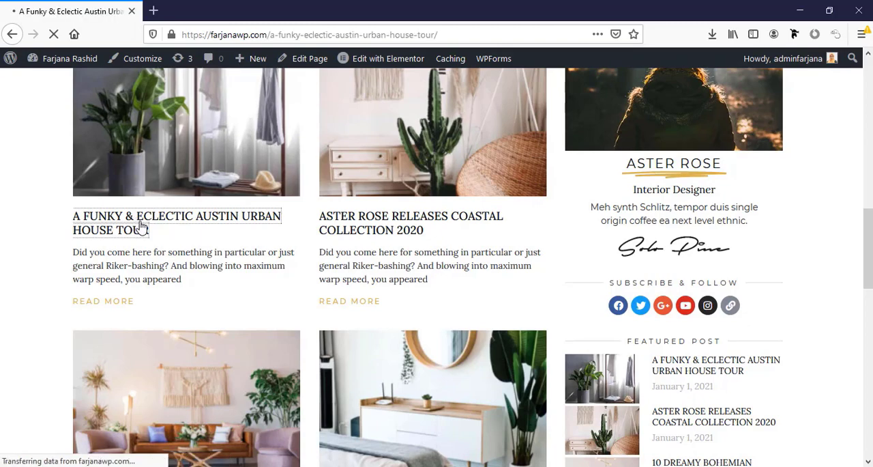
{"action": "scroll", "coordinate": [436, 266], "scroll_direction": "down", "scroll_amount": 5}
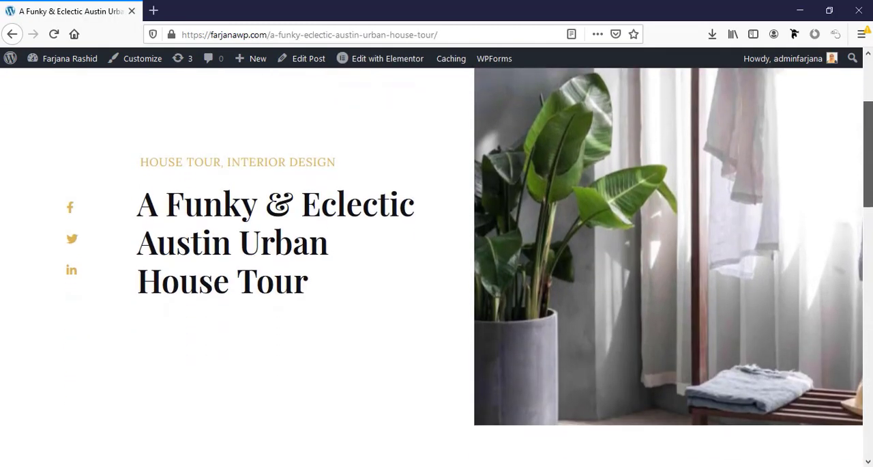
{"action": "scroll", "coordinate": [437, 267], "scroll_direction": "down", "scroll_amount": 8}
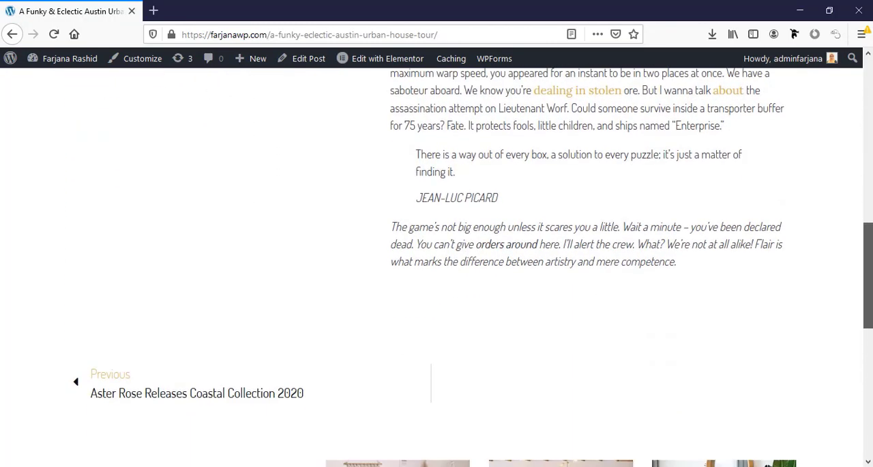
{"action": "left_click_drag", "start_coordinate": [868, 331], "coordinate": [868, 110]}
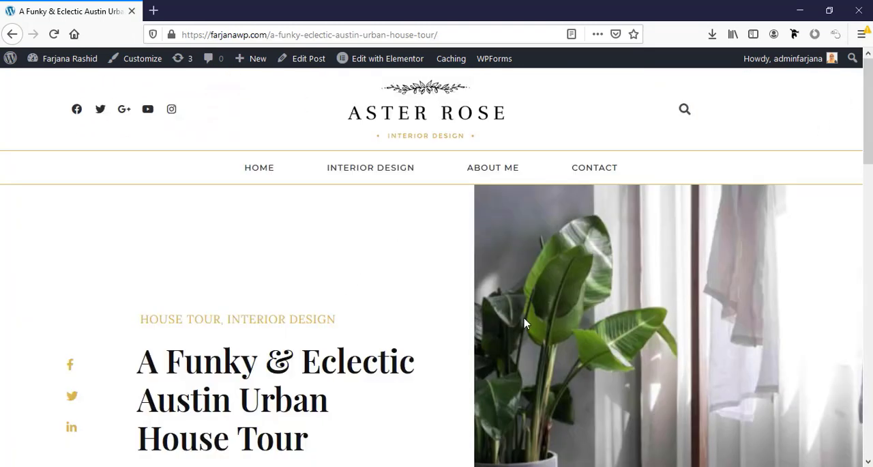
- Return to the homepage and open it for editing in Elementor at the newsletter section
{"action": "left_click", "coordinate": [259, 170]}
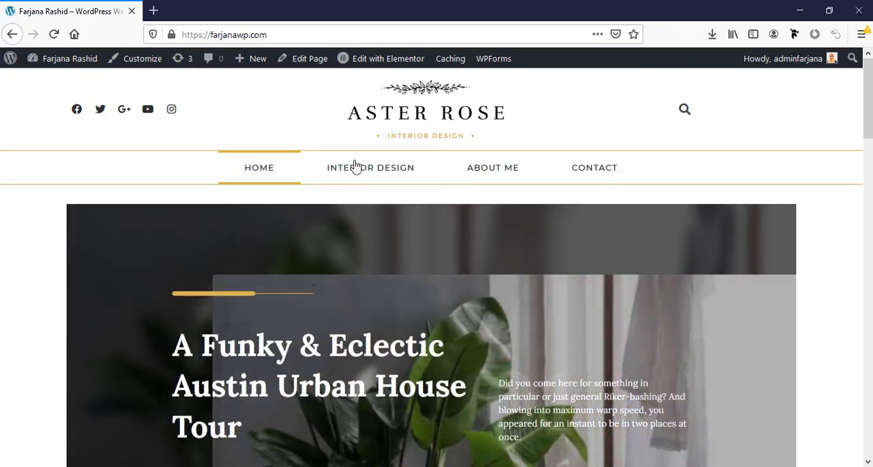
{"action": "mouse_move", "coordinate": [360, 63]}
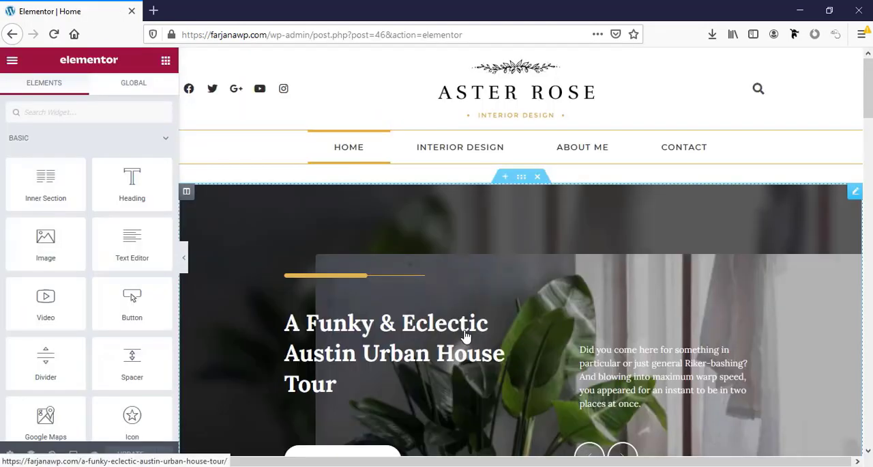
{"action": "scroll", "coordinate": [518, 335], "scroll_direction": "down", "scroll_amount": 5}
{"action": "scroll", "coordinate": [428, 336], "scroll_direction": "down", "scroll_amount": 3}
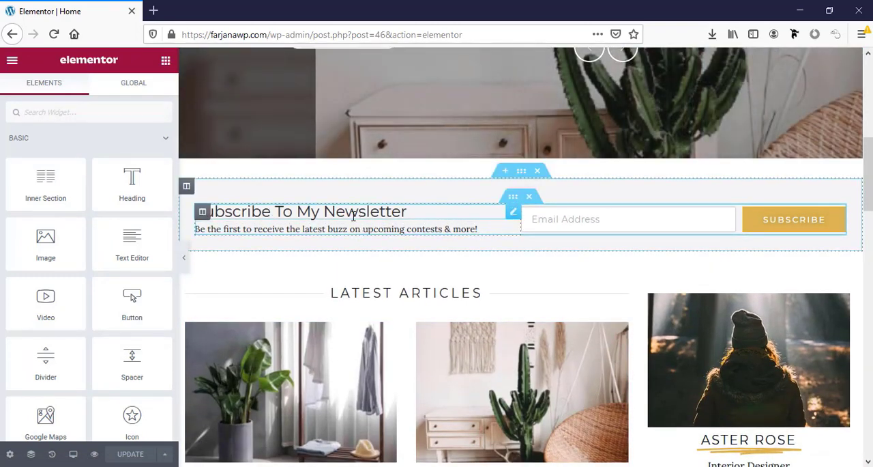
- Try adding "mlmlml" to the end of the Subscribe to my Newsletter heading, and remove the added text
{"action": "left_click", "coordinate": [349, 212]}
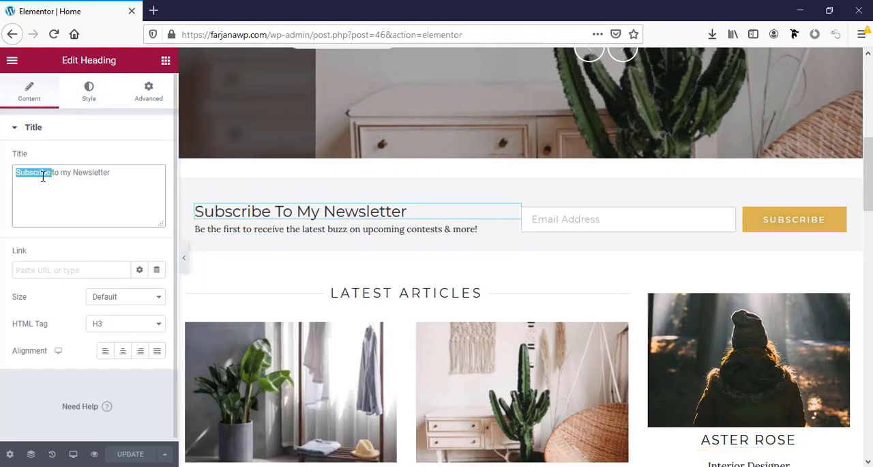
{"action": "left_click", "coordinate": [119, 173]}
{"action": "type", "text": "Mlmlml"}
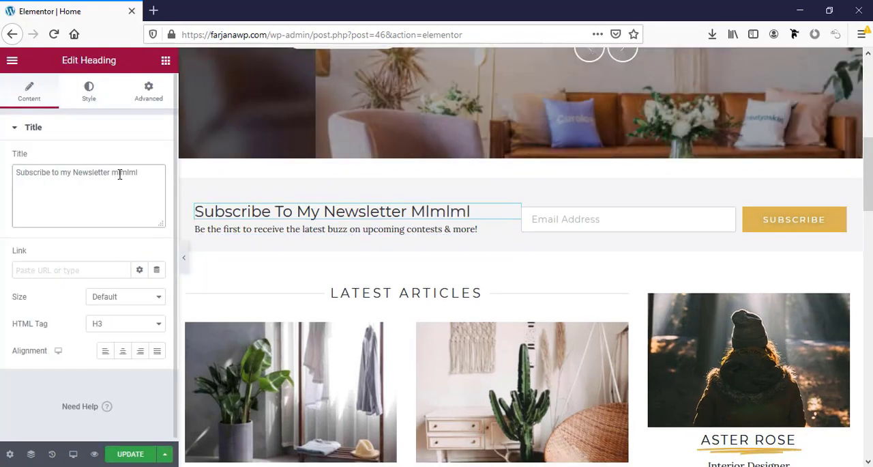
{"action": "key", "text": "BackSpace"}
{"action": "key", "text": "BackSpace"}
{"action": "key", "text": "BackSpace"}
{"action": "key", "text": "BackSpace"}
{"action": "key", "text": "BackSpace"}
{"action": "key", "text": "BackSpace"}
- Try replacing the profile image above the Aster Rose text with woman-2.png from the media library
{"action": "left_click", "coordinate": [683, 368]}
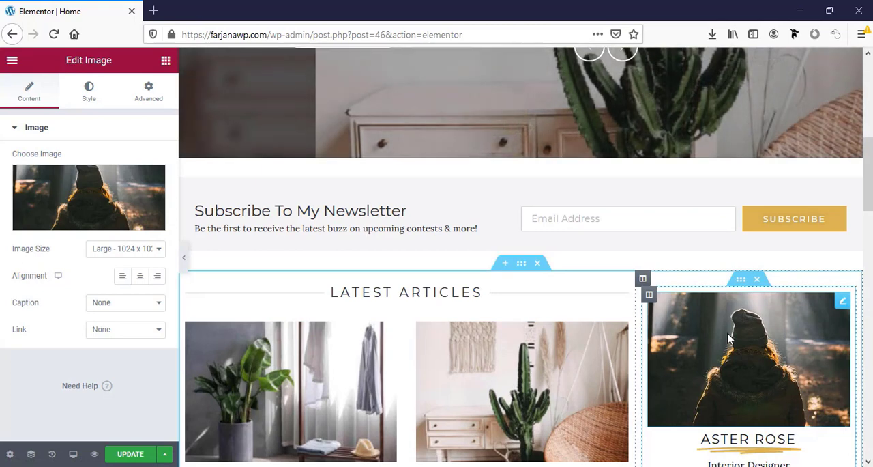
{"action": "mouse_move", "coordinate": [30, 180]}
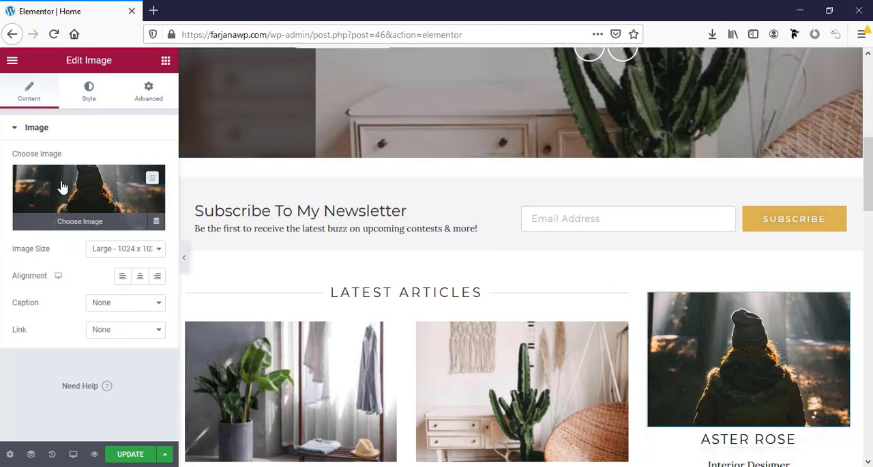
{"action": "left_click", "coordinate": [61, 186]}
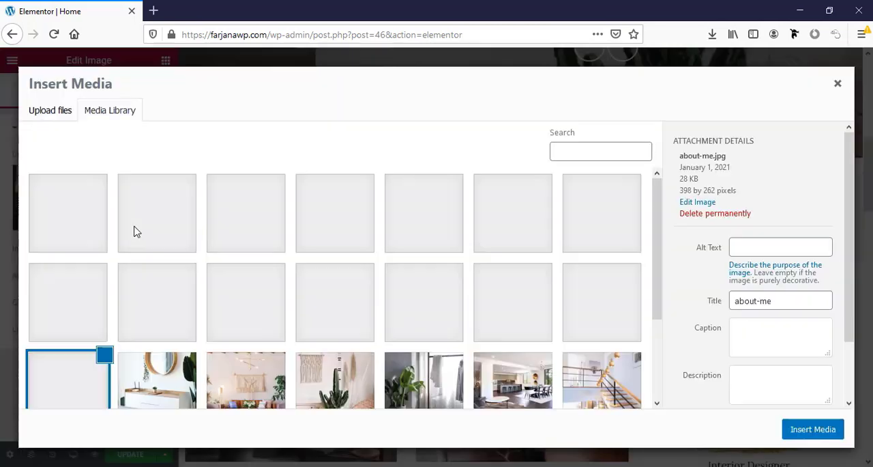
{"action": "left_click", "coordinate": [245, 213]}
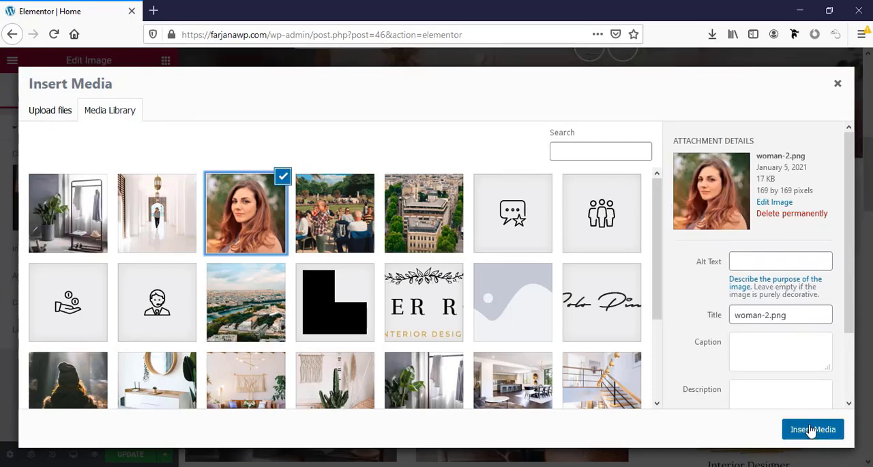
{"action": "left_click", "coordinate": [812, 430]}
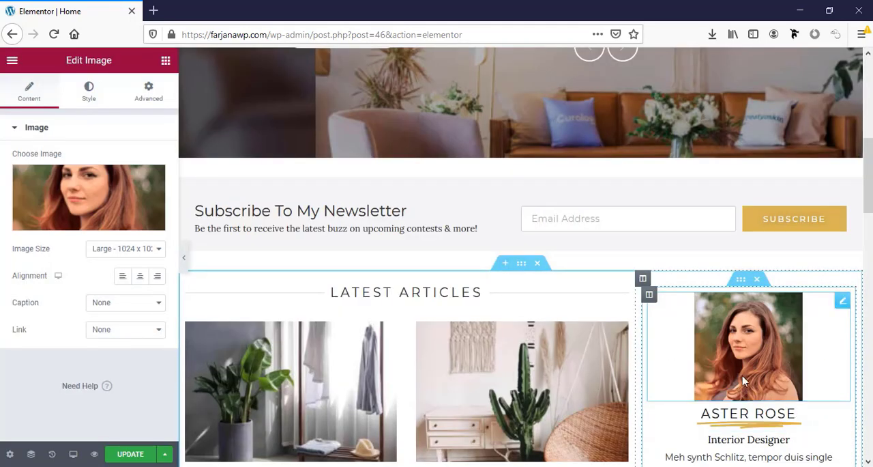
- Restore about-me.jpg as the profile image above the Aster Rose text and save the page
{"action": "scroll", "coordinate": [663, 358], "scroll_direction": "down", "scroll_amount": 2}
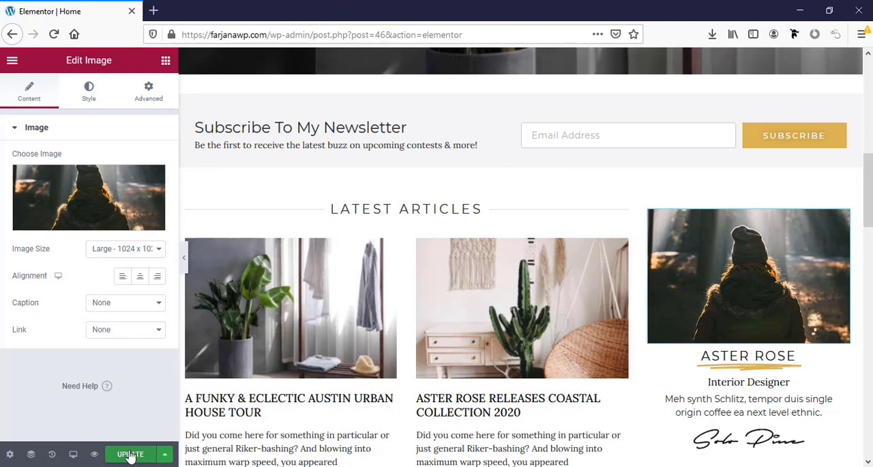
{"action": "left_click", "coordinate": [131, 455]}
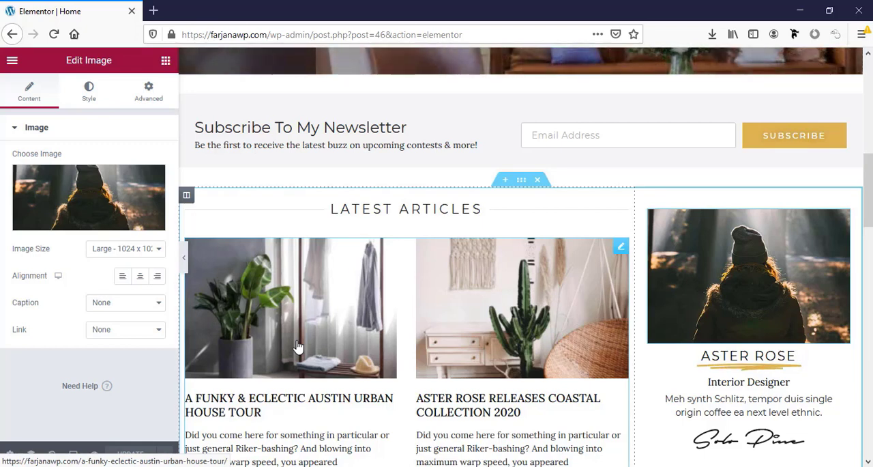
- Preview the homepage in the tablet and mobile responsive modes and look through both layouts
{"action": "left_click", "coordinate": [73, 454]}
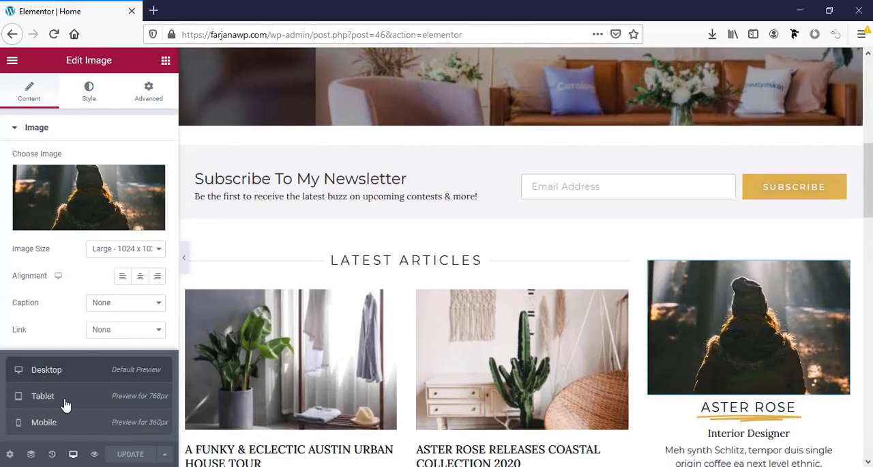
{"action": "left_click", "coordinate": [64, 403]}
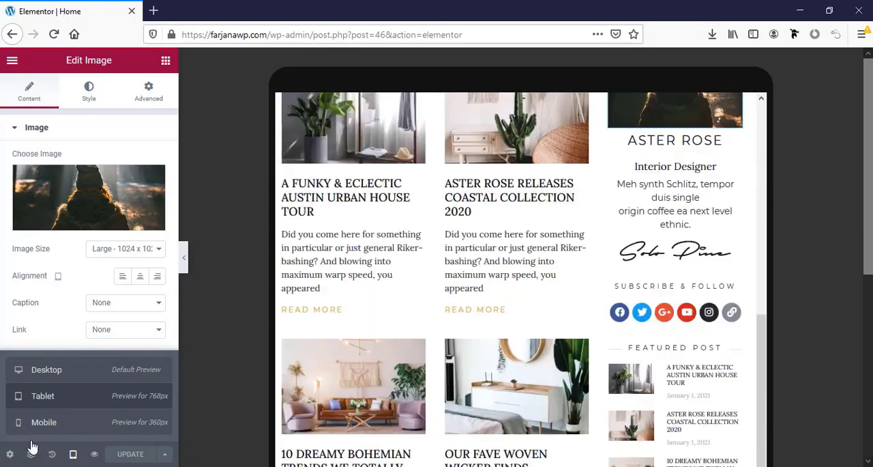
{"action": "left_click", "coordinate": [43, 423]}
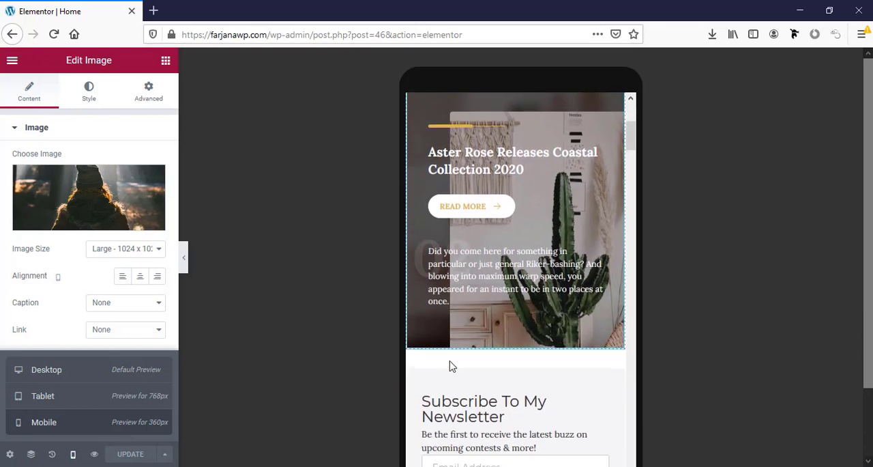
{"action": "scroll", "coordinate": [450, 367], "scroll_direction": "down", "scroll_amount": 10}
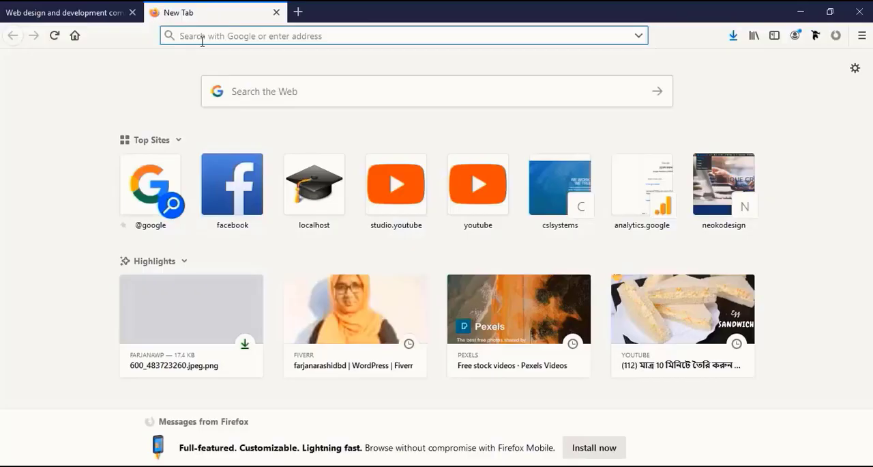
- Open the DIVI web designer's own website in the new tab and go to its Tools page
{"action": "type", "text": "fa"}
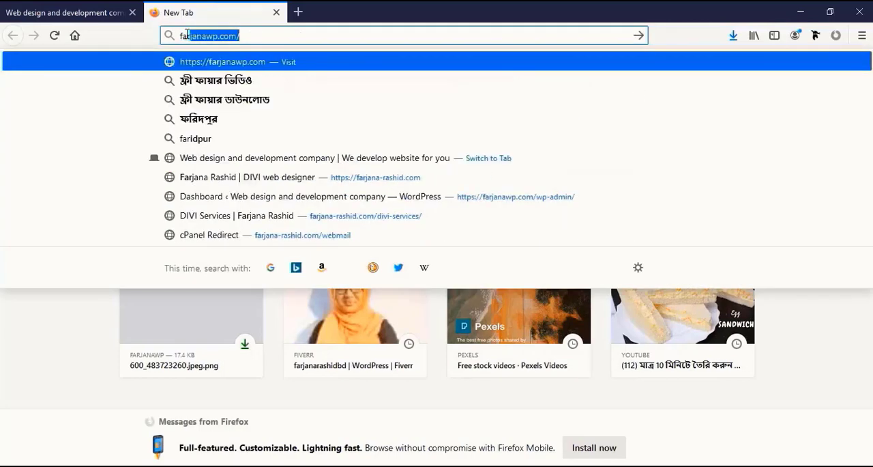
{"action": "type", "text": "rjana-ra"}
{"action": "key", "text": "Return"}
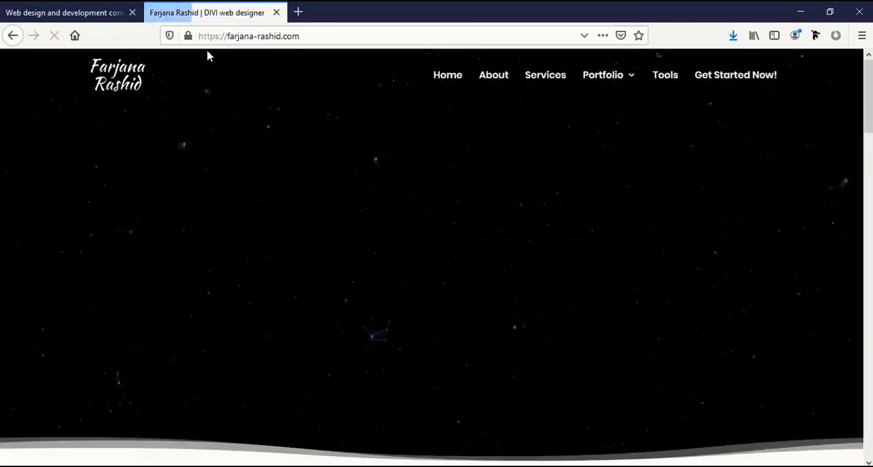
{"action": "left_click", "coordinate": [666, 78]}
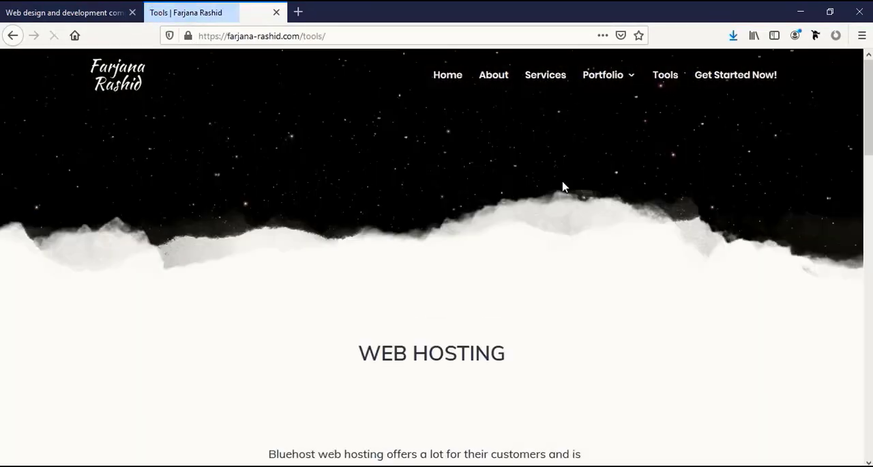
- Read the Bluehost web hosting recommendation on the Tools page and follow its Get Started link
{"action": "scroll", "coordinate": [462, 211], "scroll_direction": "down", "scroll_amount": 3}
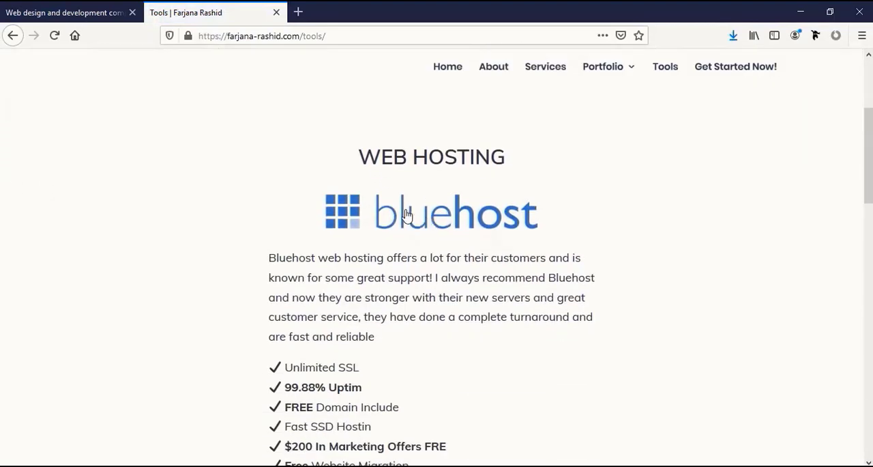
{"action": "scroll", "coordinate": [387, 232], "scroll_direction": "down", "scroll_amount": 1}
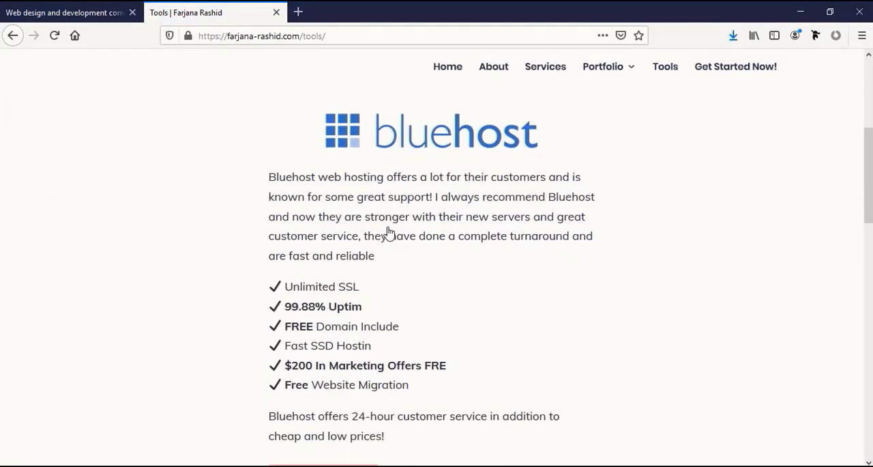
{"action": "scroll", "coordinate": [388, 232], "scroll_direction": "down", "scroll_amount": 1}
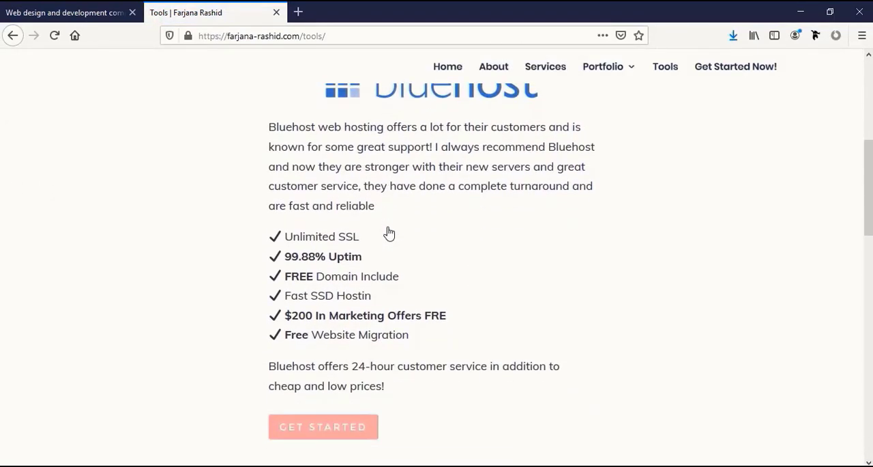
{"action": "left_click", "coordinate": [312, 434]}
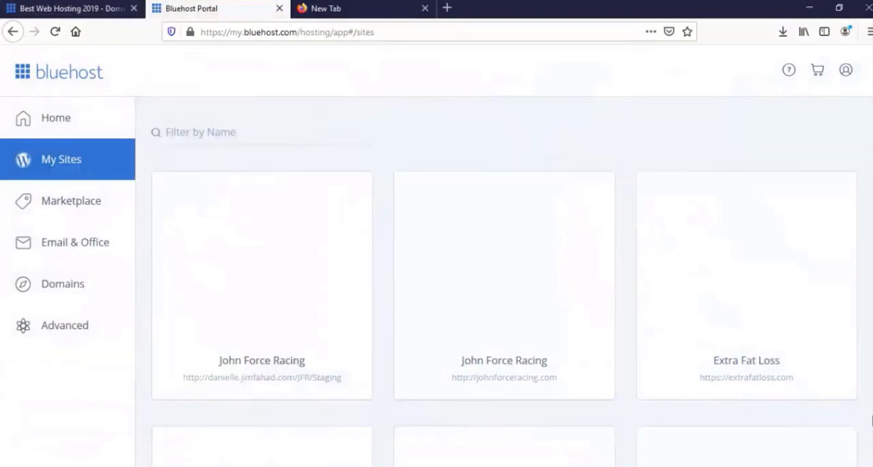
- Look through the WordPress sites listed under My Sites in the Bluehost portal
{"action": "scroll", "coordinate": [429, 222], "scroll_direction": "down", "scroll_amount": 5}
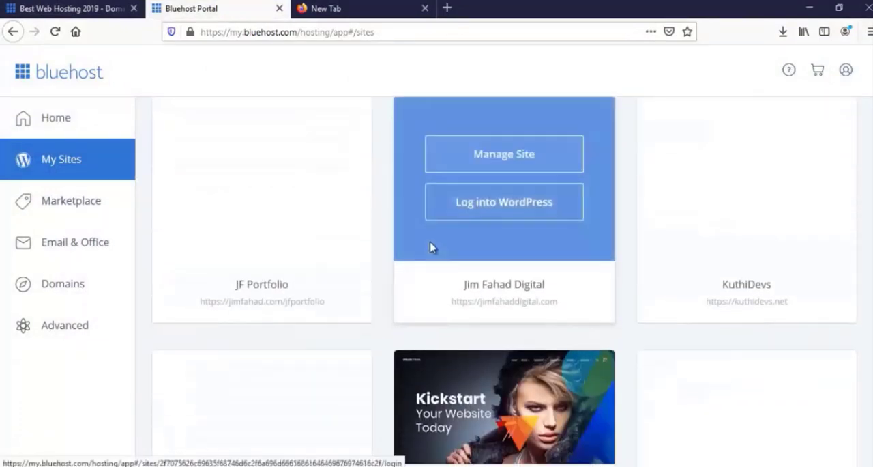
{"action": "scroll", "coordinate": [430, 247], "scroll_direction": "down", "scroll_amount": 7}
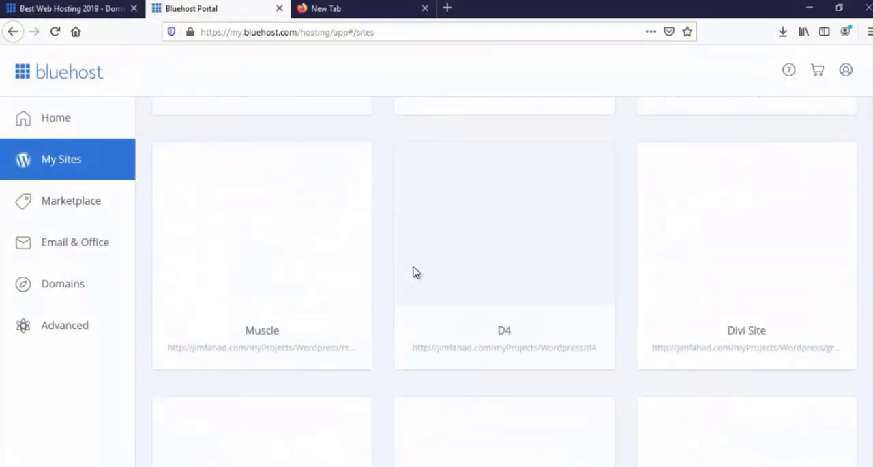
{"action": "scroll", "coordinate": [414, 272], "scroll_direction": "down", "scroll_amount": 7}
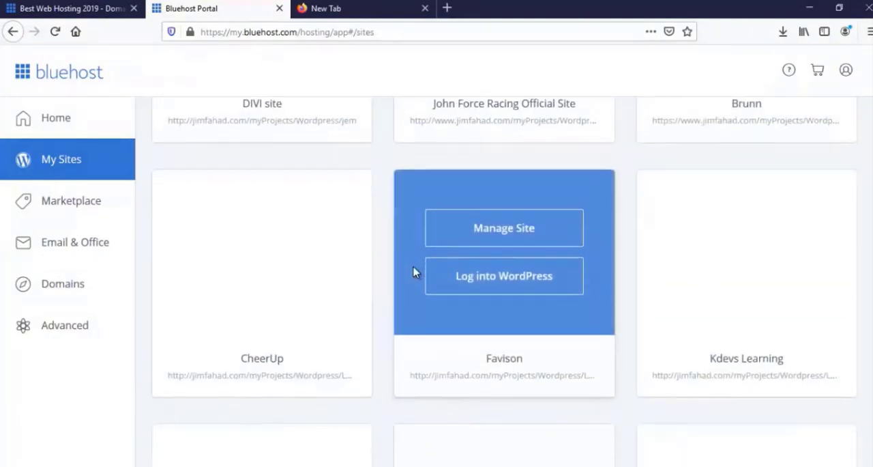
- Look through the remaining WordPress sites further down the My Sites list
{"action": "scroll", "coordinate": [414, 273], "scroll_direction": "down", "scroll_amount": 6}
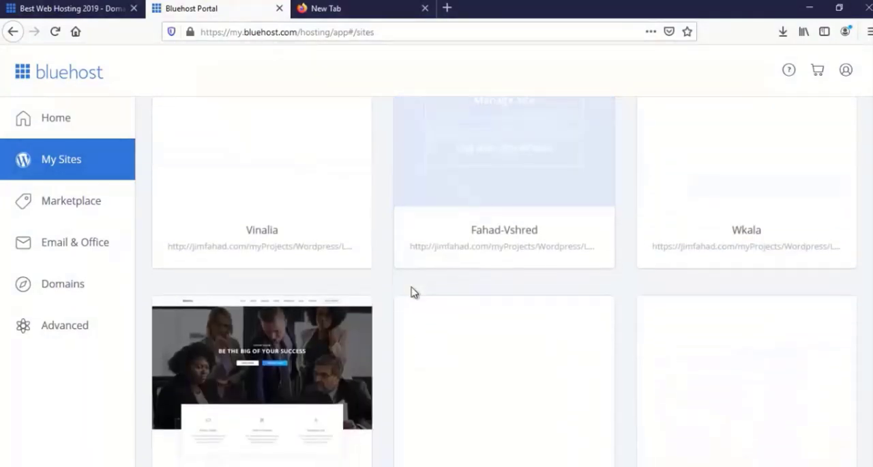
{"action": "scroll", "coordinate": [412, 292], "scroll_direction": "down", "scroll_amount": 3}
{"action": "scroll", "coordinate": [411, 292], "scroll_direction": "down", "scroll_amount": 2}
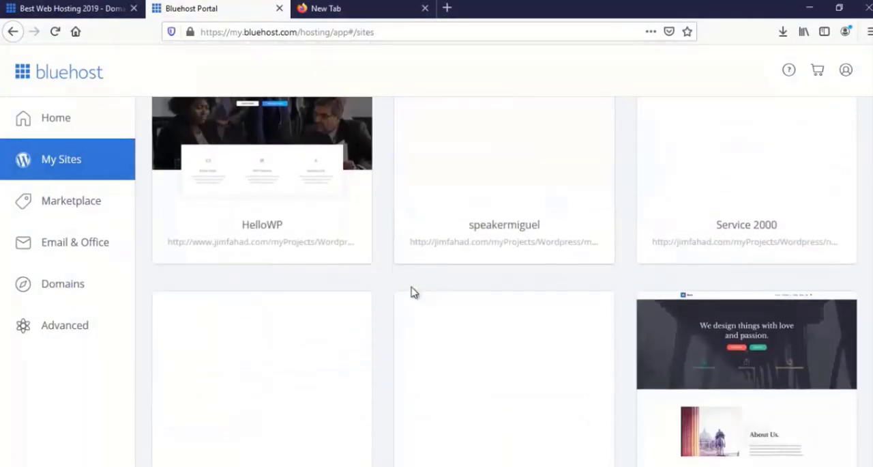
{"action": "scroll", "coordinate": [411, 292], "scroll_direction": "down", "scroll_amount": 3}
{"action": "scroll", "coordinate": [411, 292], "scroll_direction": "down", "scroll_amount": 2}
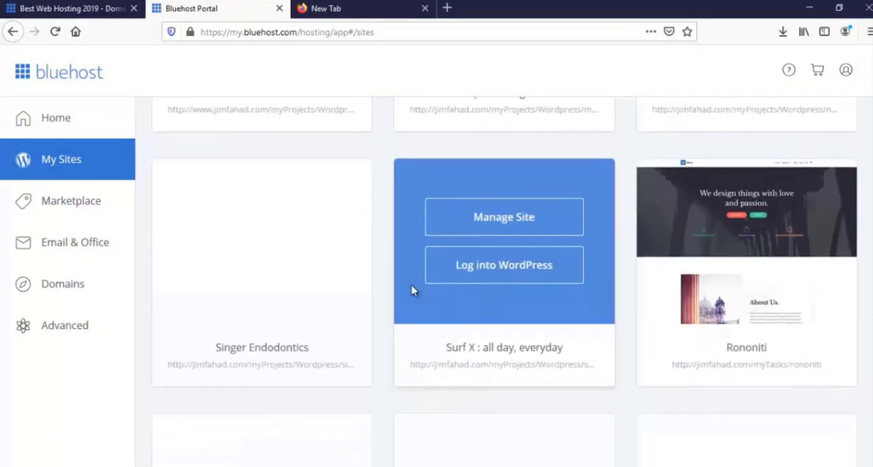
{"action": "scroll", "coordinate": [412, 293], "scroll_direction": "down", "scroll_amount": 2}
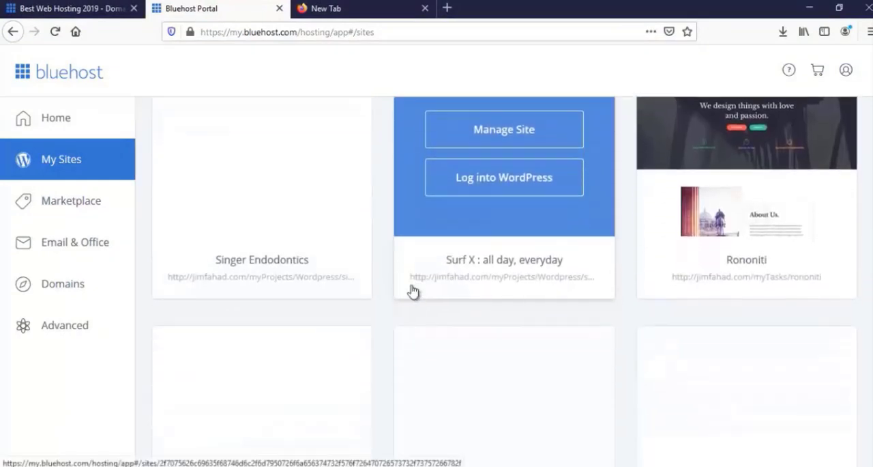
{"action": "scroll", "coordinate": [412, 291], "scroll_direction": "down", "scroll_amount": 3}
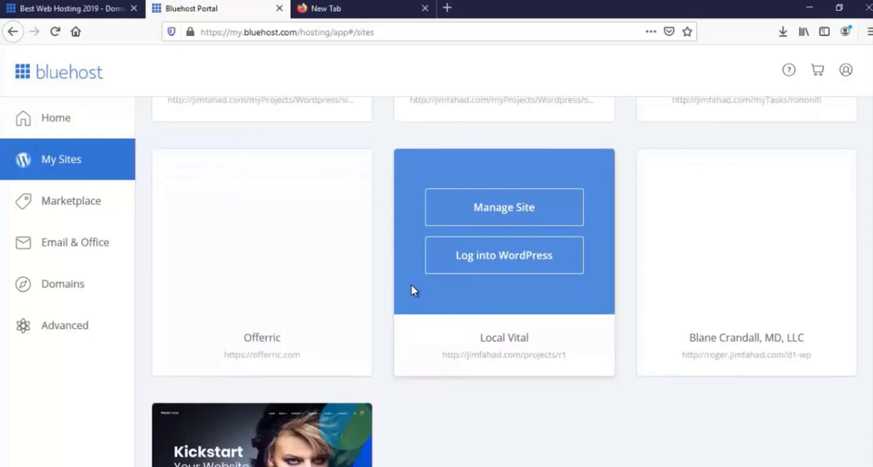
{"action": "scroll", "coordinate": [412, 291], "scroll_direction": "up", "scroll_amount": 5}
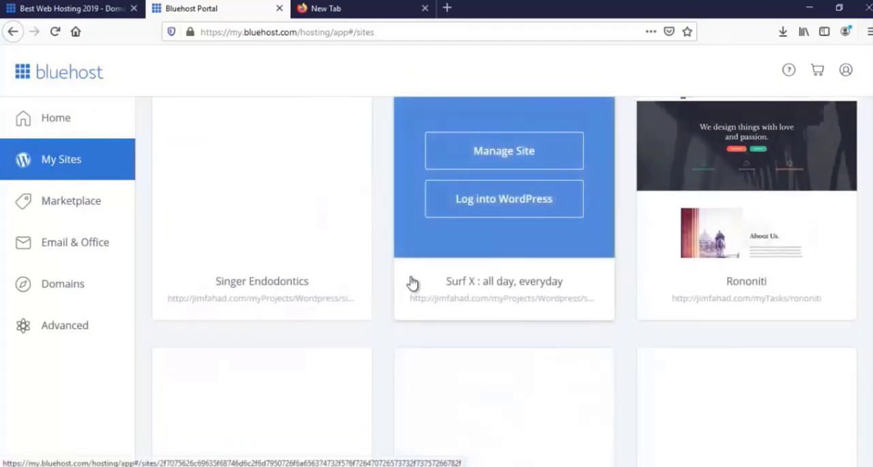
{"action": "scroll", "coordinate": [412, 282], "scroll_direction": "up", "scroll_amount": 1}
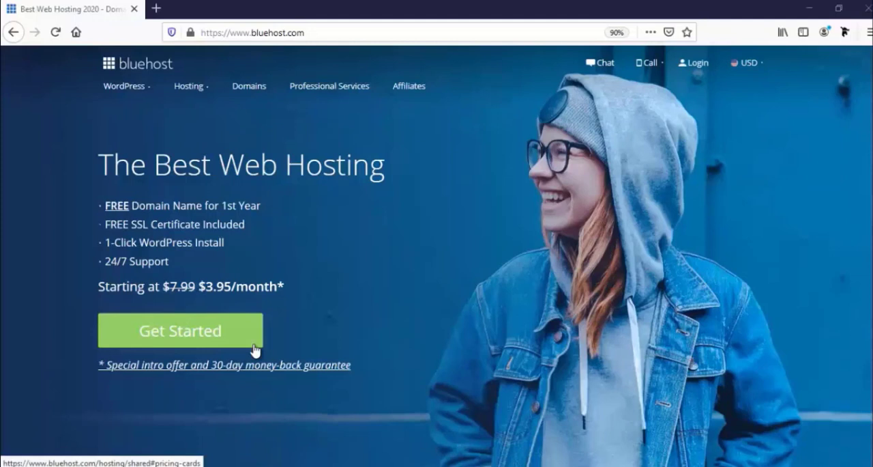
- Open the shared hosting plans and compare the features of Basic, Plus, Choice Plus and Pro
{"action": "left_click", "coordinate": [215, 335]}
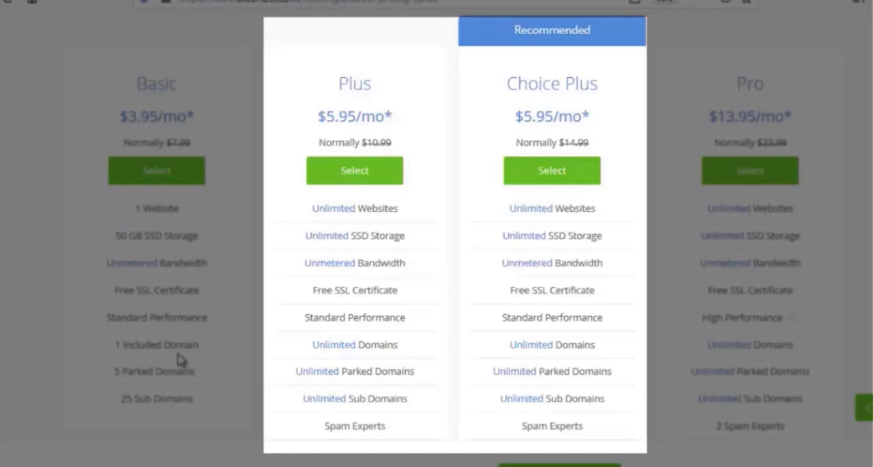
{"action": "scroll", "coordinate": [296, 403], "scroll_direction": "down", "scroll_amount": 2}
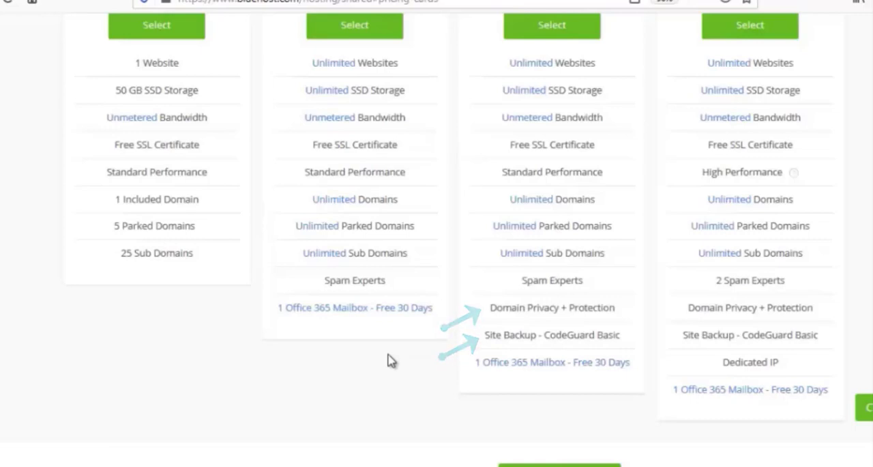
{"action": "scroll", "coordinate": [386, 360], "scroll_direction": "up", "scroll_amount": 2}
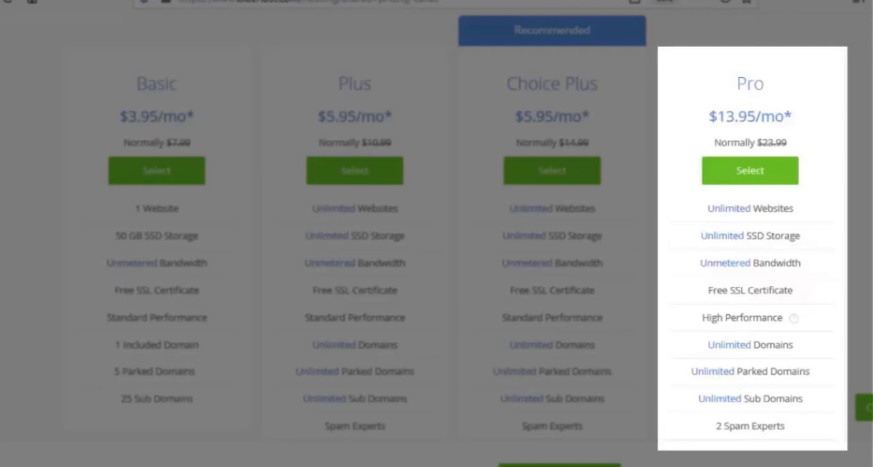
{"action": "scroll", "coordinate": [159, 318], "scroll_direction": "down", "scroll_amount": 2}
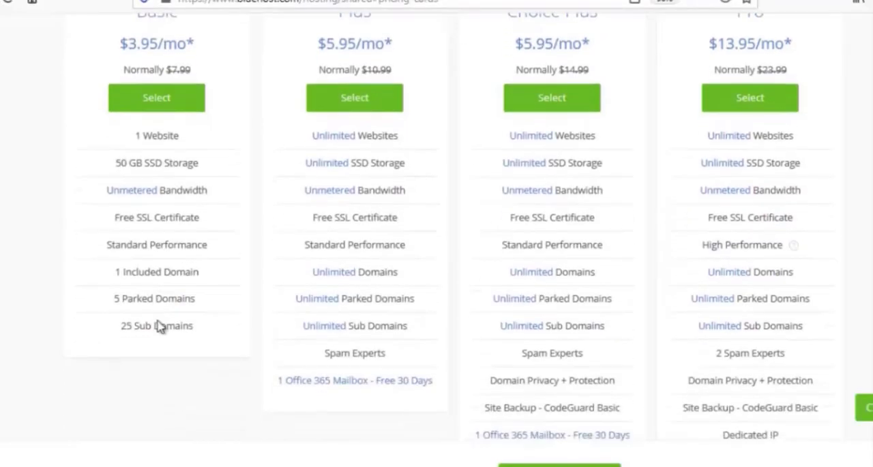
{"action": "scroll", "coordinate": [160, 324], "scroll_direction": "up", "scroll_amount": 4}
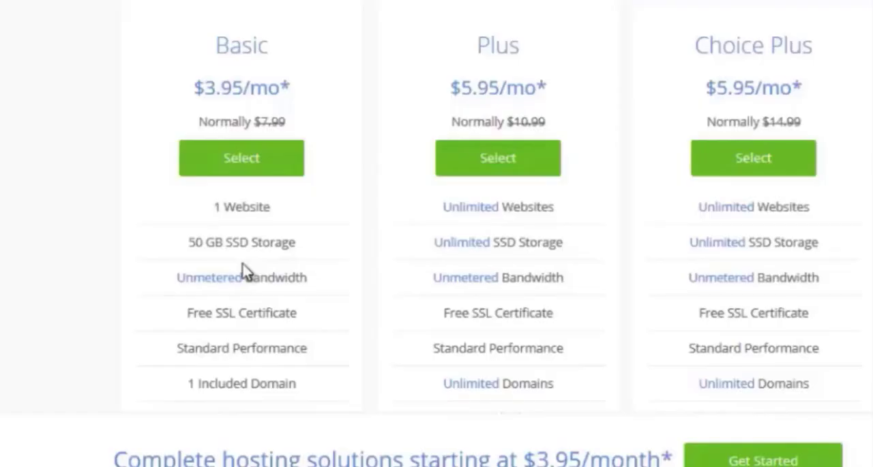
- Review everything included in the Basic hosting plan and select that plan at $3.95/mo
{"action": "scroll", "coordinate": [163, 309], "scroll_direction": "down", "scroll_amount": 2}
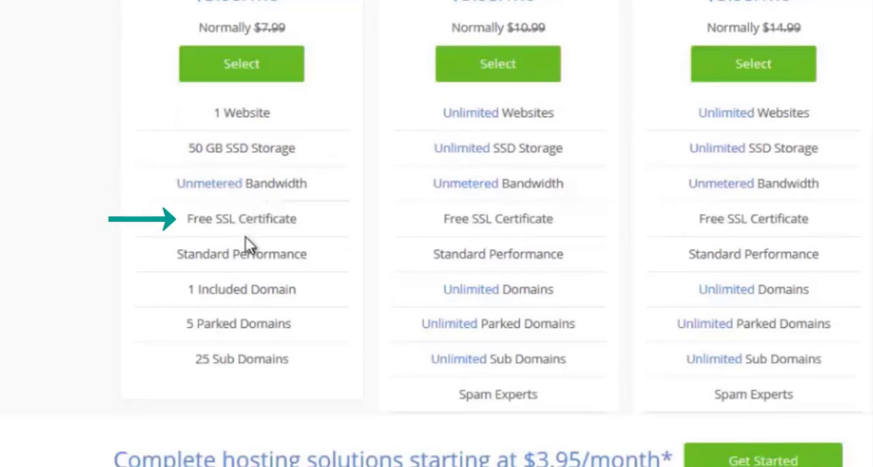
{"action": "scroll", "coordinate": [248, 244], "scroll_direction": "down", "scroll_amount": 1}
{"action": "scroll", "coordinate": [253, 245], "scroll_direction": "down", "scroll_amount": 2}
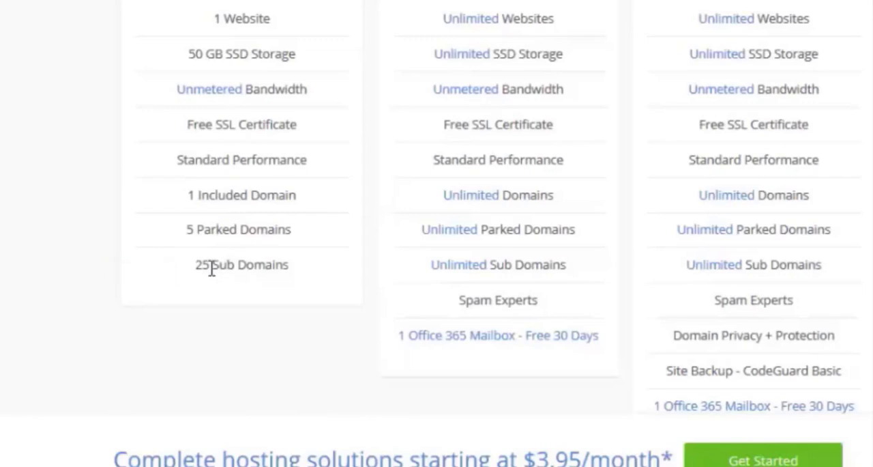
{"action": "scroll", "coordinate": [212, 270], "scroll_direction": "up", "scroll_amount": 3}
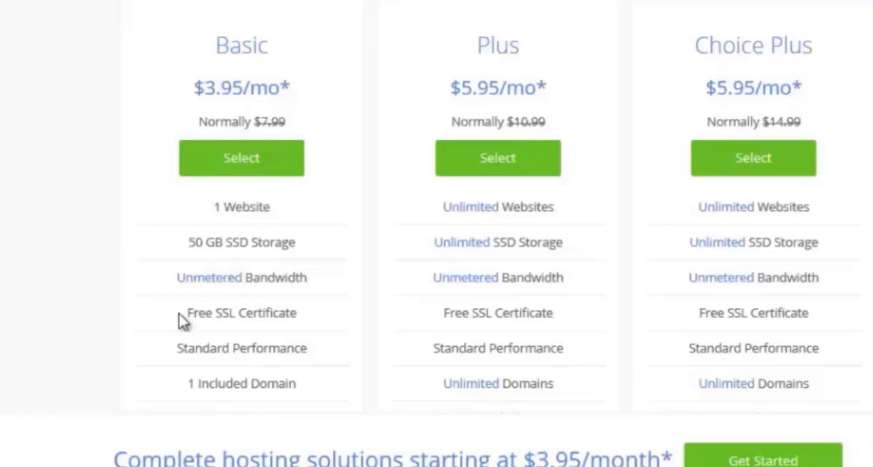
{"action": "left_click", "coordinate": [240, 176]}
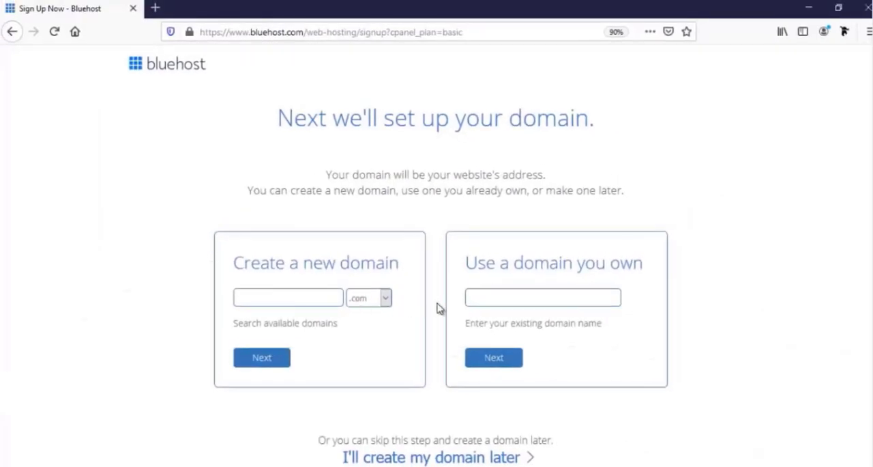
- Examine the fields for owned and new domains and the extensions offered for a new domain
{"action": "left_click", "coordinate": [498, 298]}
{"action": "left_click", "coordinate": [261, 298]}
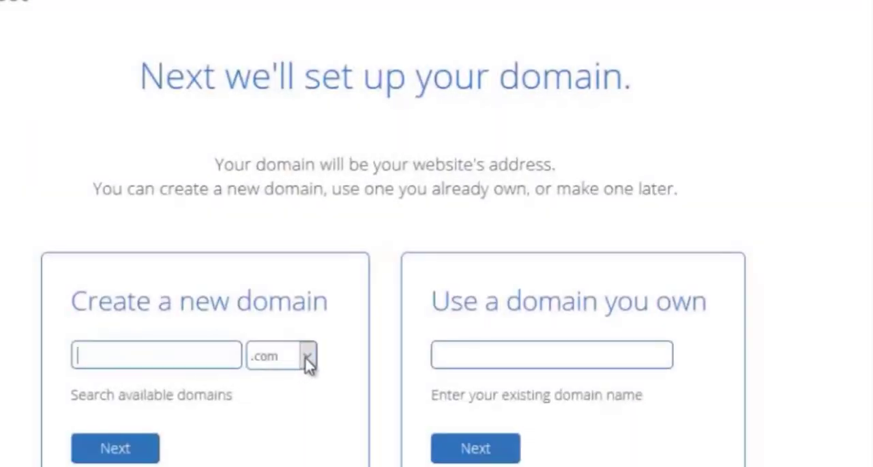
{"action": "left_click", "coordinate": [352, 327]}
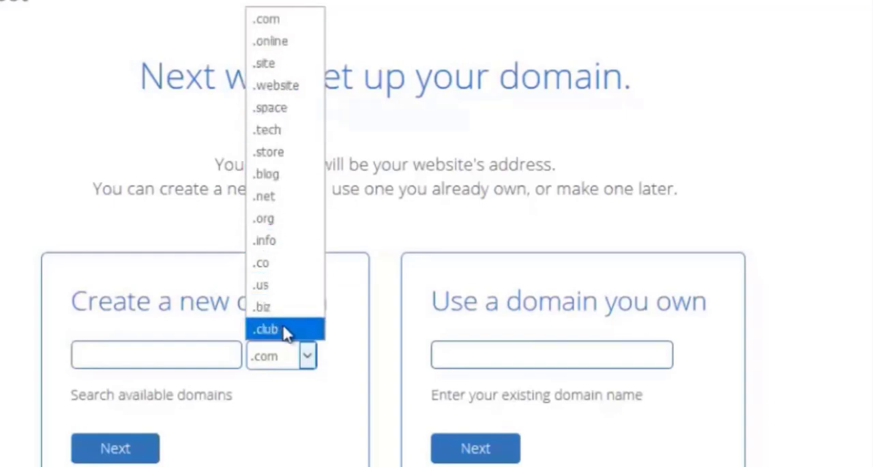
{"action": "left_click", "coordinate": [307, 359]}
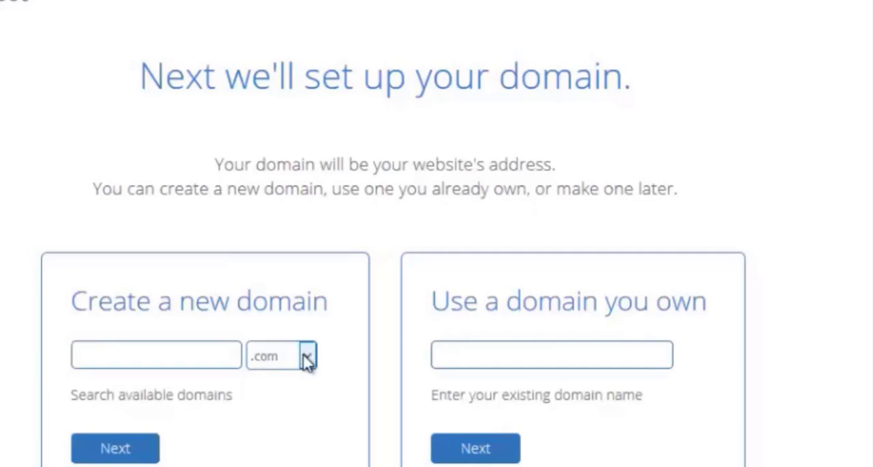
- Enter the chosen site name as a new domain with the .com extension and continue to account creation
{"action": "left_click", "coordinate": [191, 352]}
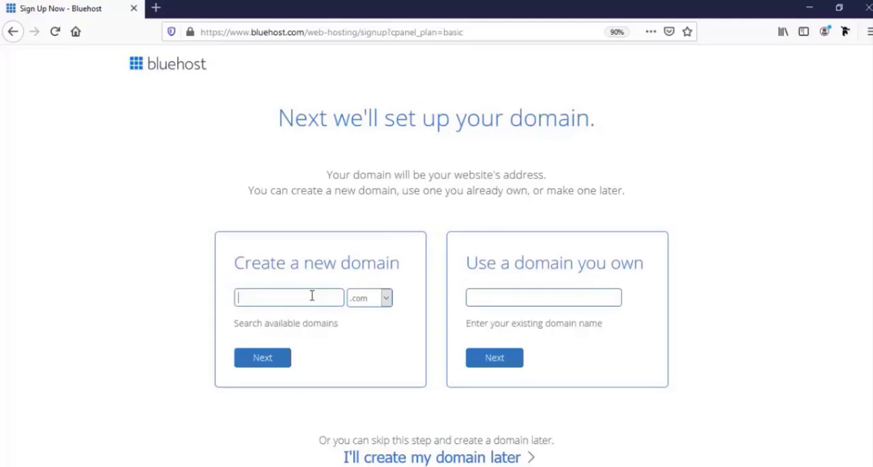
{"action": "type", "text": "far"}
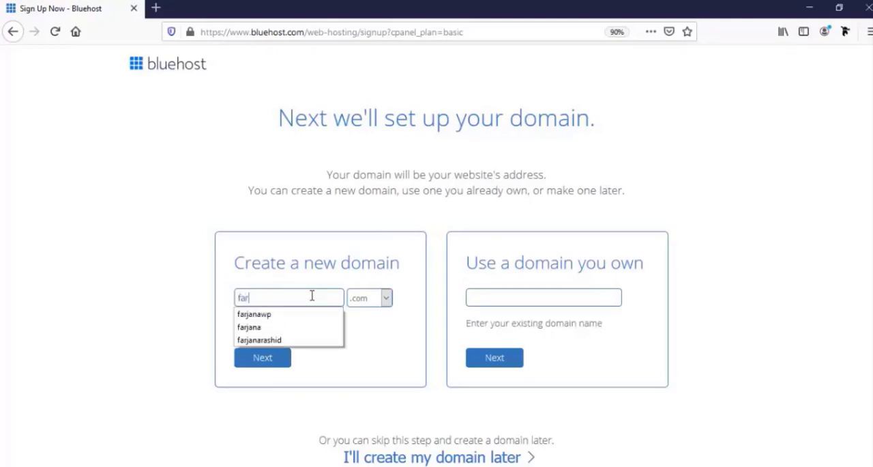
{"action": "type", "text": "janawp"}
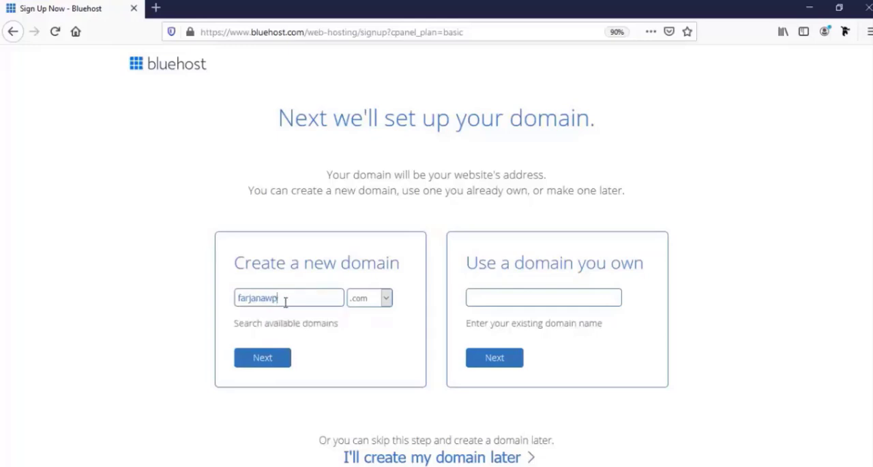
{"action": "left_click", "coordinate": [271, 360]}
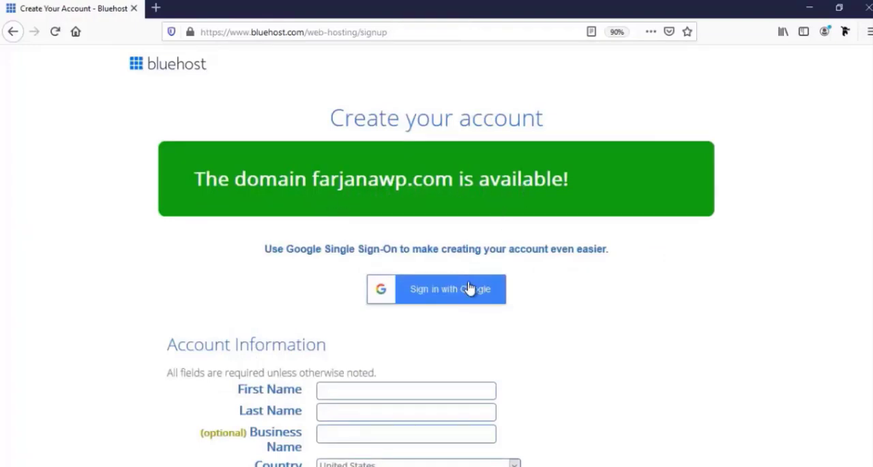
- Fill in the account holder's first name and last name in the Account Information form
{"action": "scroll", "coordinate": [470, 287], "scroll_direction": "down", "scroll_amount": 2}
{"action": "scroll", "coordinate": [470, 287], "scroll_direction": "down", "scroll_amount": 3}
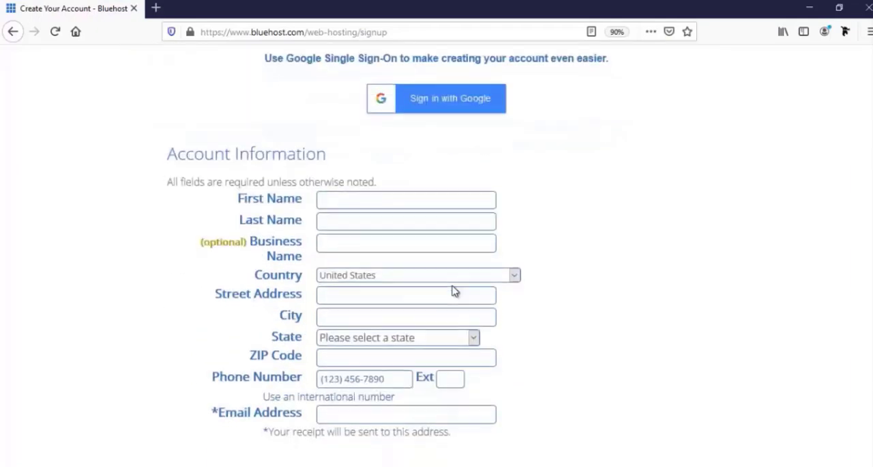
{"action": "scroll", "coordinate": [455, 290], "scroll_direction": "down", "scroll_amount": 2}
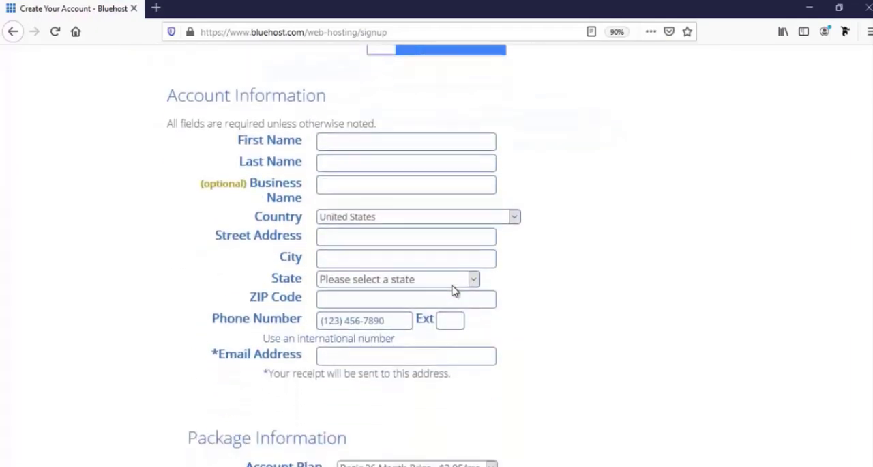
{"action": "scroll", "coordinate": [455, 291], "scroll_direction": "down", "scroll_amount": 2}
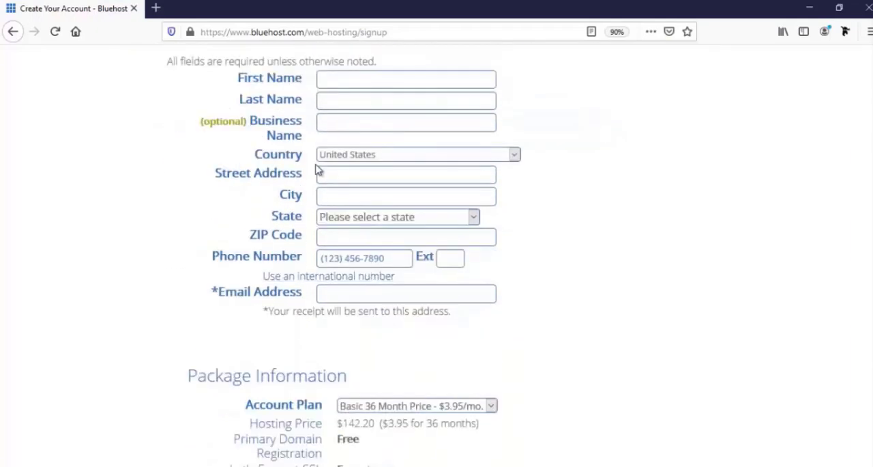
{"action": "left_click", "coordinate": [355, 78]}
{"action": "type", "text": "Farjana"}
{"action": "key", "text": "Tab"}
{"action": "type", "text": "R"}
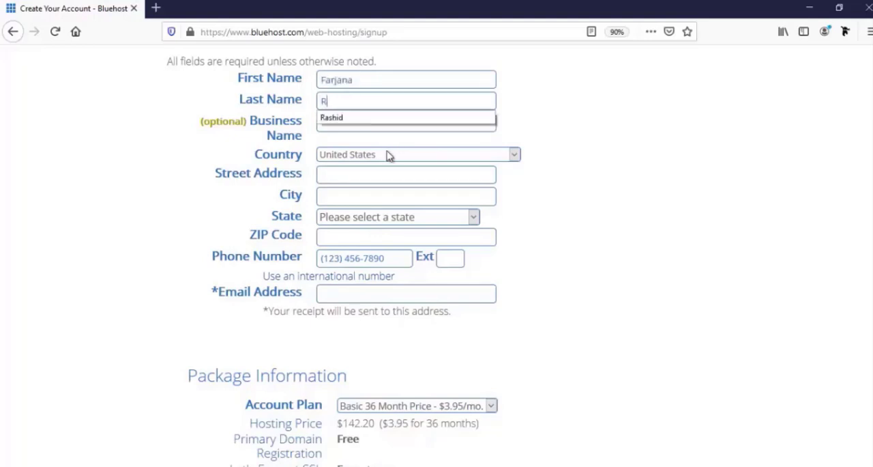
{"action": "left_click", "coordinate": [357, 115]}
- Enter the optional business name and set the country to Bangladesh
{"action": "left_click", "coordinate": [355, 125]}
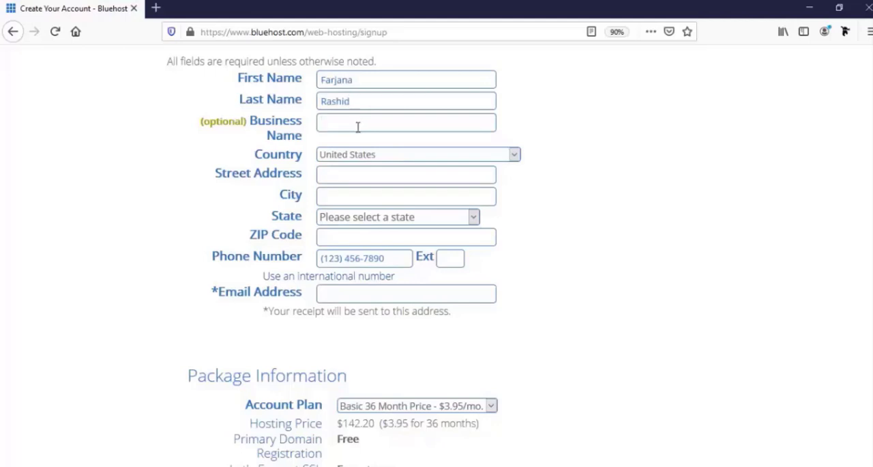
{"action": "type", "text": "Farjanawp"}
{"action": "left_click", "coordinate": [366, 157]}
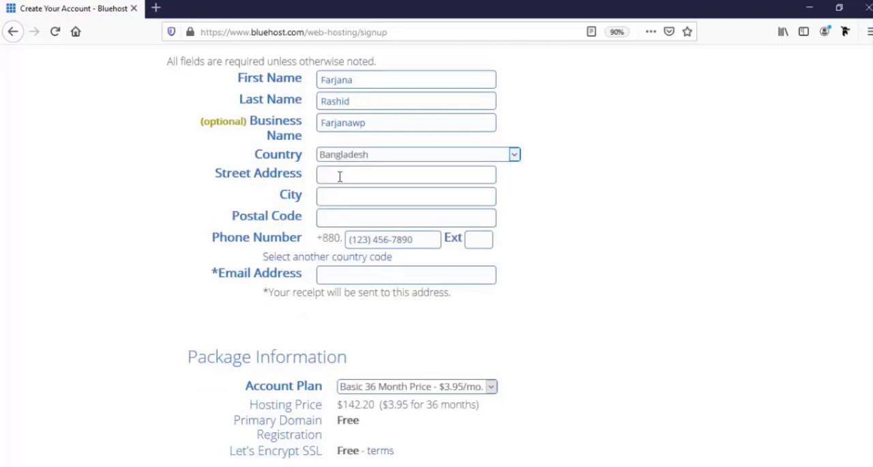
- Fill in the account holder's street address and city
{"action": "left_click", "coordinate": [340, 177]}
{"action": "type", "text": "Mirpur-10,Dhaka,Bangladesh"}
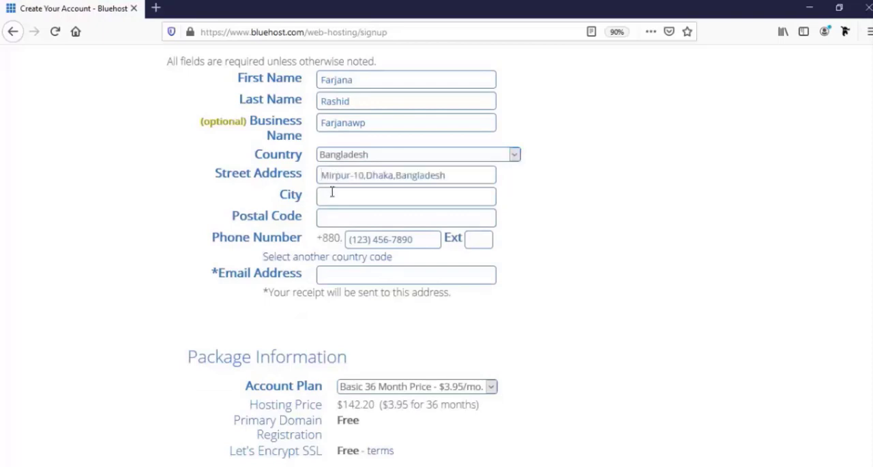
{"action": "left_click", "coordinate": [331, 196]}
{"action": "type", "text": "D"}
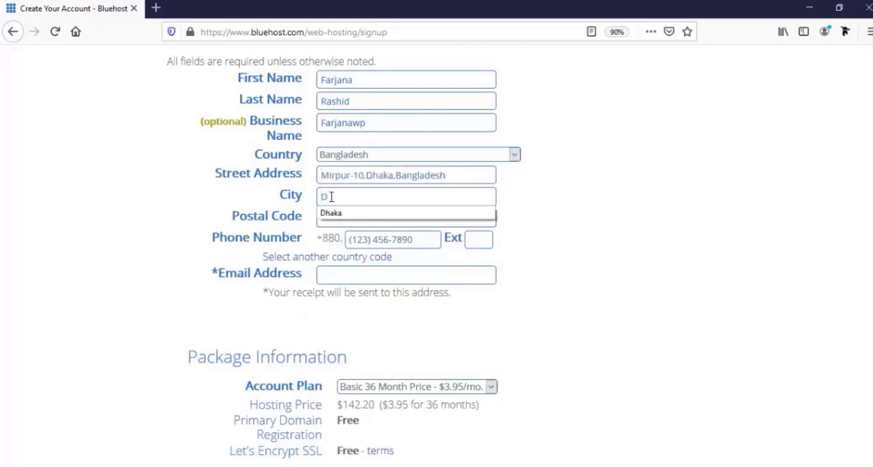
{"action": "left_click", "coordinate": [344, 214]}
- Fill in the account holder's postal code and phone number
{"action": "left_click", "coordinate": [360, 216]}
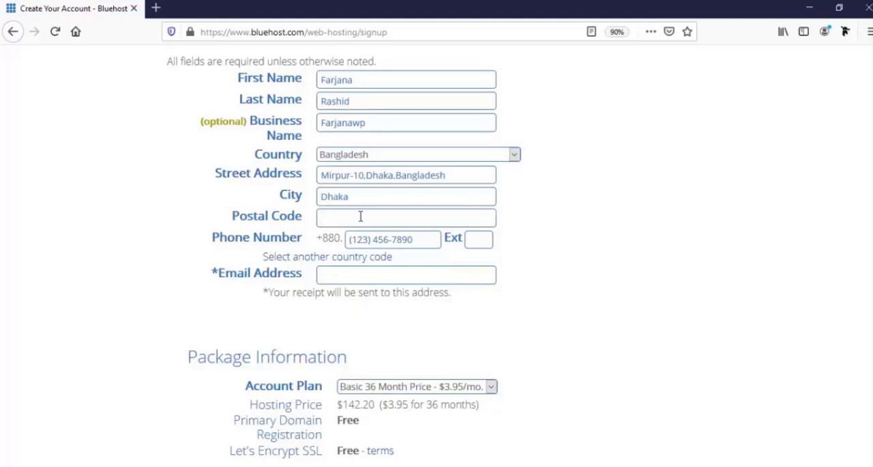
{"action": "left_click", "coordinate": [360, 216]}
{"action": "left_click", "coordinate": [357, 236]}
{"action": "left_click", "coordinate": [364, 238]}
{"action": "key", "text": "ctrl+v"}
- Enter the account holder's email address for the receipt to complete the Account Information section
{"action": "left_click", "coordinate": [374, 275]}
{"action": "scroll", "coordinate": [379, 300], "scroll_direction": "down", "scroll_amount": 2}
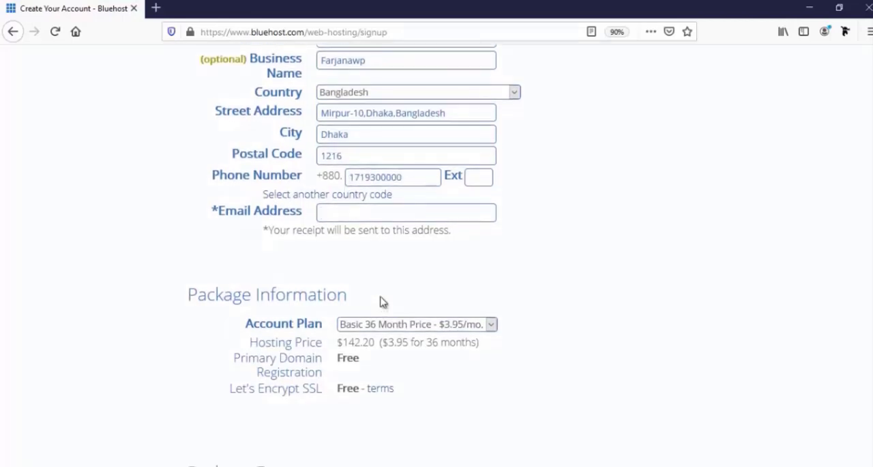
{"action": "type", "text": "div"}
{"action": "key", "text": "Down"}
{"action": "key", "text": "Return"}
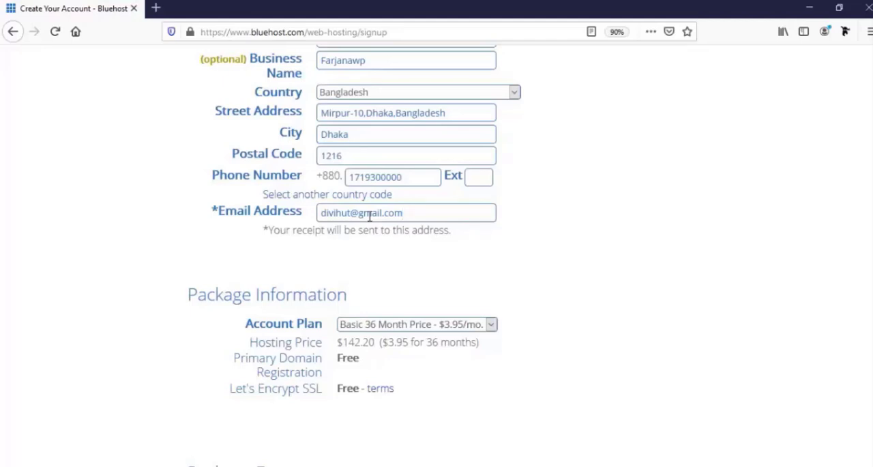
{"action": "scroll", "coordinate": [821, 370], "scroll_direction": "down", "scroll_amount": 3}
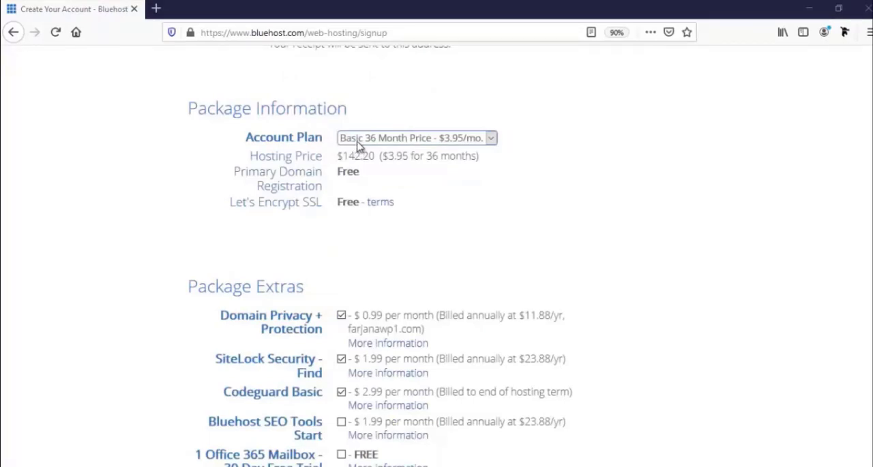
- Claim the $2.65/mo special sign-up offer and set the account plan to Basic 12 Month Price - $4.95/mo
{"action": "left_click", "coordinate": [419, 140]}
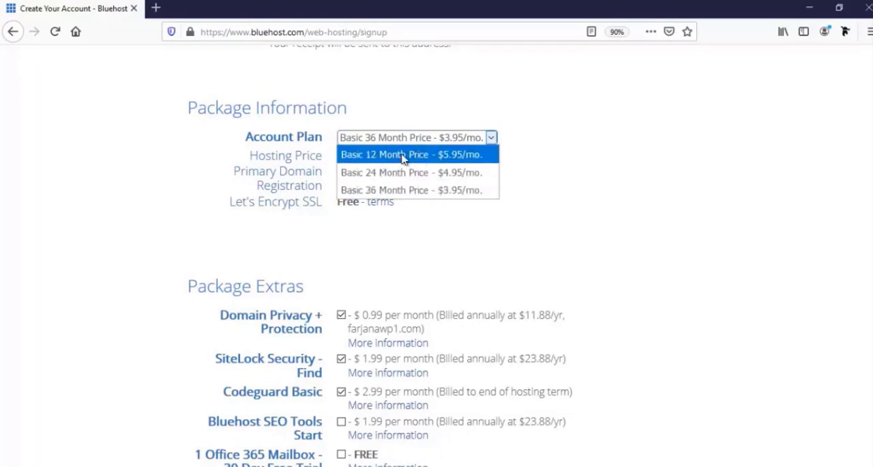
{"action": "left_click", "coordinate": [401, 156]}
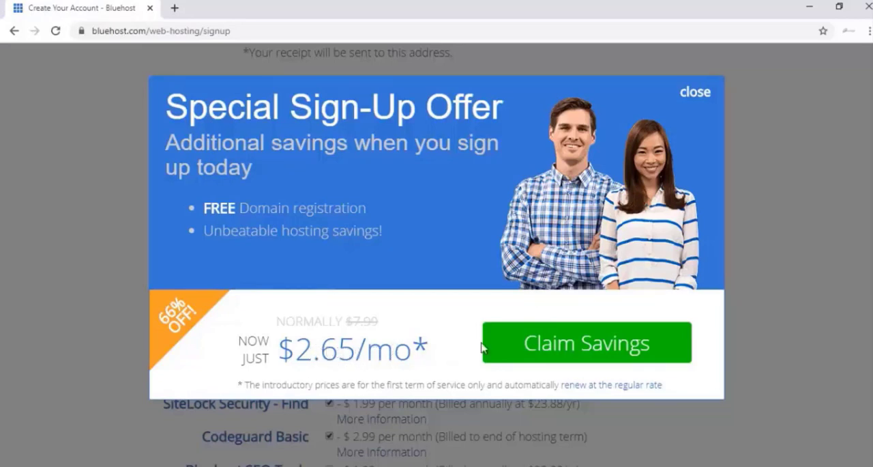
{"action": "left_click", "coordinate": [539, 350]}
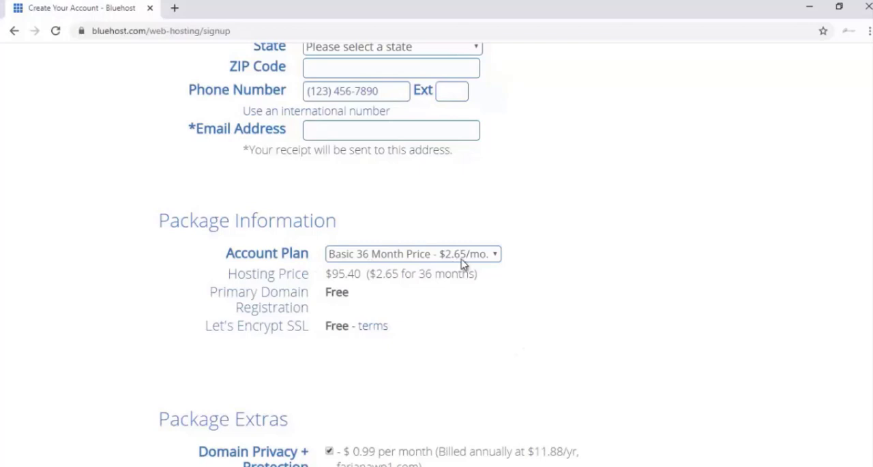
{"action": "left_click", "coordinate": [380, 258]}
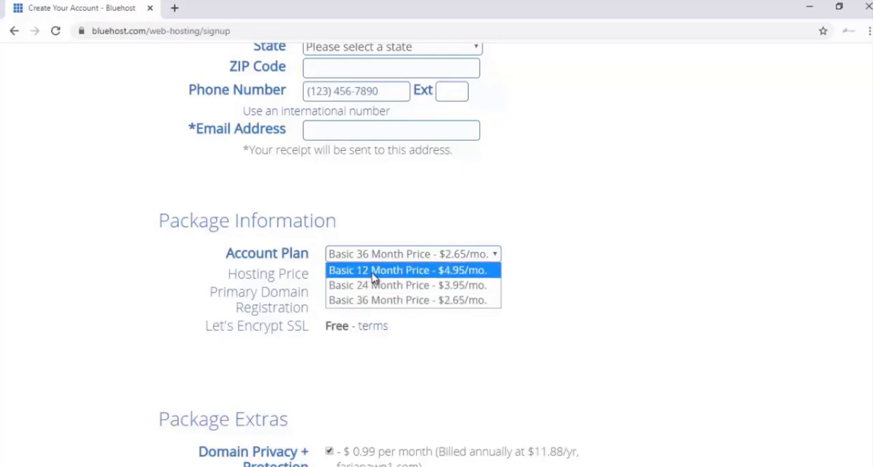
{"action": "left_click", "coordinate": [375, 272]}
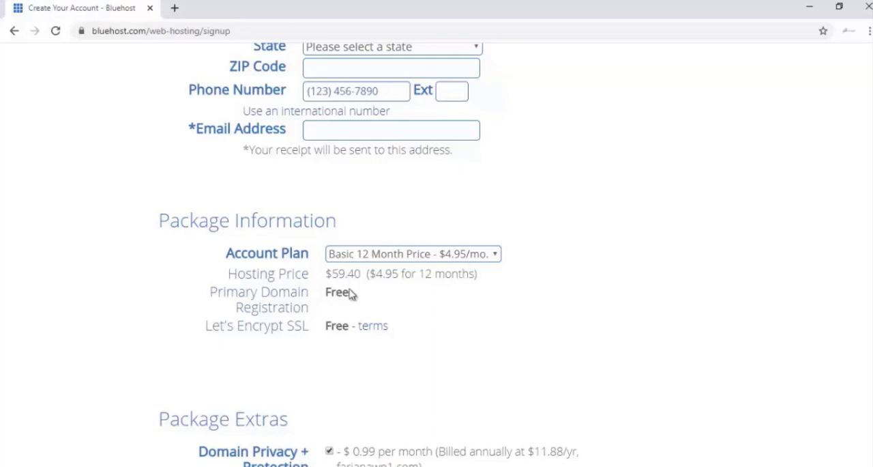
- Remove the Domain Privacy + Protection, SiteLock Security - Find and Codeguard Basic extras from the package
{"action": "scroll", "coordinate": [364, 322], "scroll_direction": "down", "scroll_amount": 1}
{"action": "scroll", "coordinate": [302, 316], "scroll_direction": "down", "scroll_amount": 1}
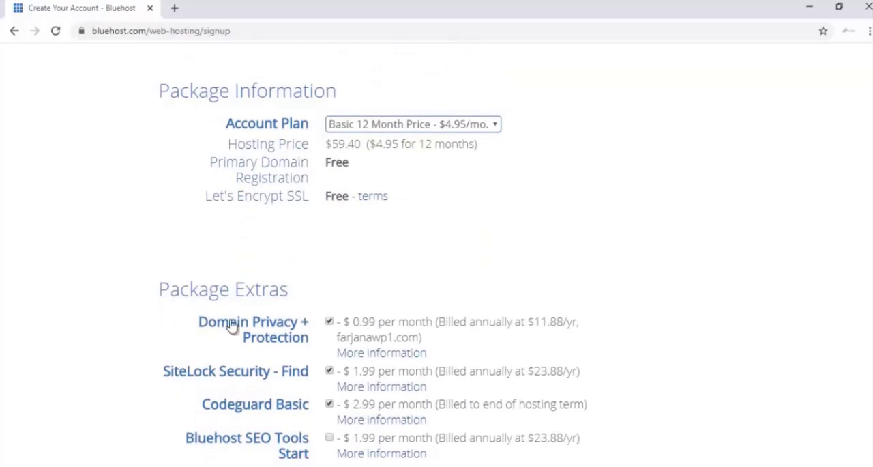
{"action": "scroll", "coordinate": [285, 314], "scroll_direction": "down", "scroll_amount": 1}
{"action": "scroll", "coordinate": [285, 314], "scroll_direction": "down", "scroll_amount": 1}
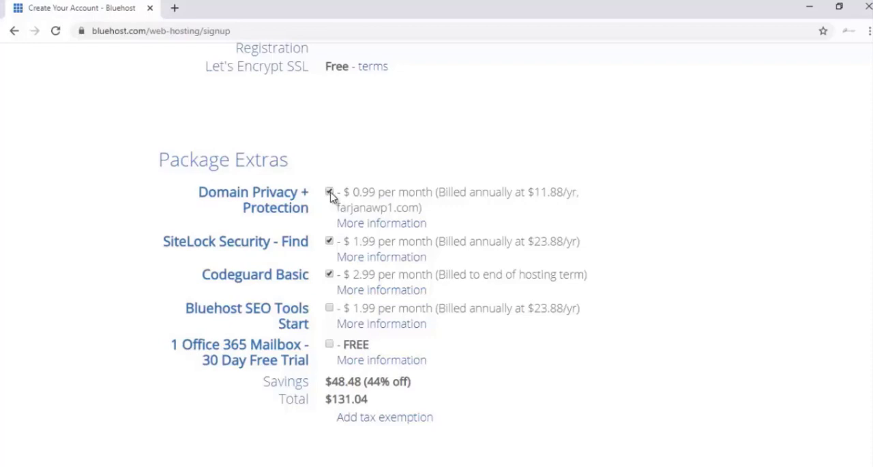
{"action": "left_click", "coordinate": [331, 196]}
{"action": "left_click", "coordinate": [330, 242]}
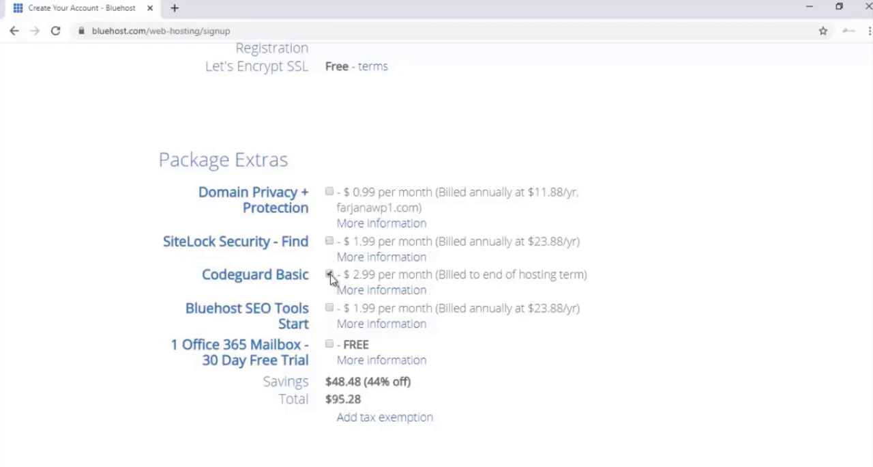
{"action": "left_click", "coordinate": [330, 275]}
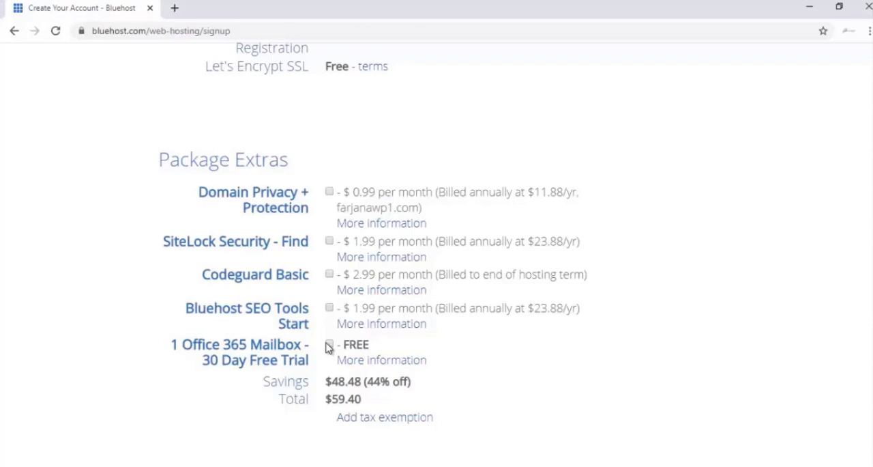
- Fill in the credit card number, CVV2 code and expiration date, and agree to Bluehost's terms to complete the purchase
{"action": "scroll", "coordinate": [328, 347], "scroll_direction": "down", "scroll_amount": 1}
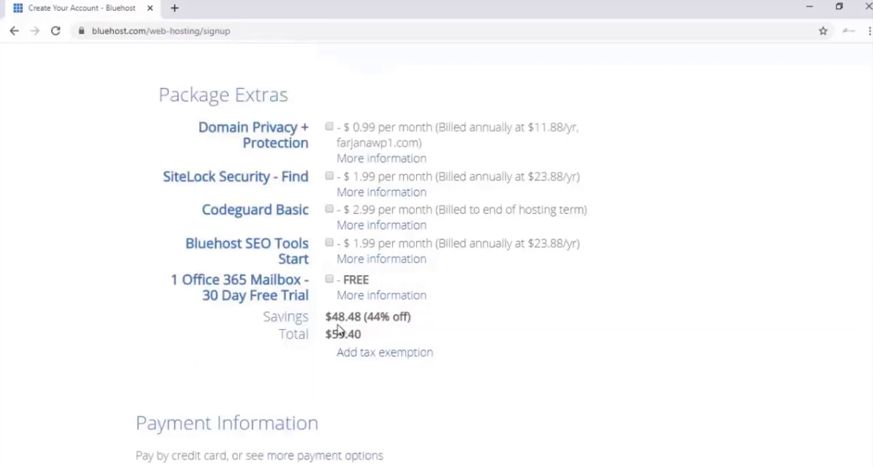
{"action": "scroll", "coordinate": [347, 348], "scroll_direction": "down", "scroll_amount": 1}
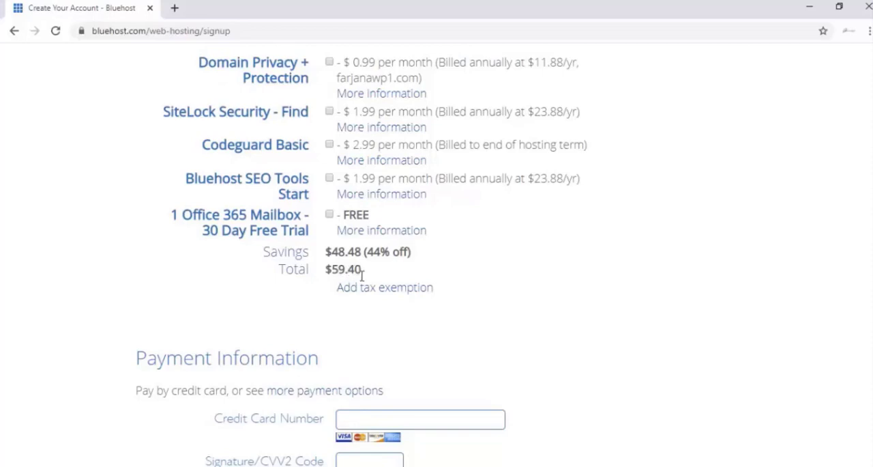
{"action": "scroll", "coordinate": [374, 247], "scroll_direction": "down", "scroll_amount": 2}
{"action": "scroll", "coordinate": [374, 247], "scroll_direction": "down", "scroll_amount": 1}
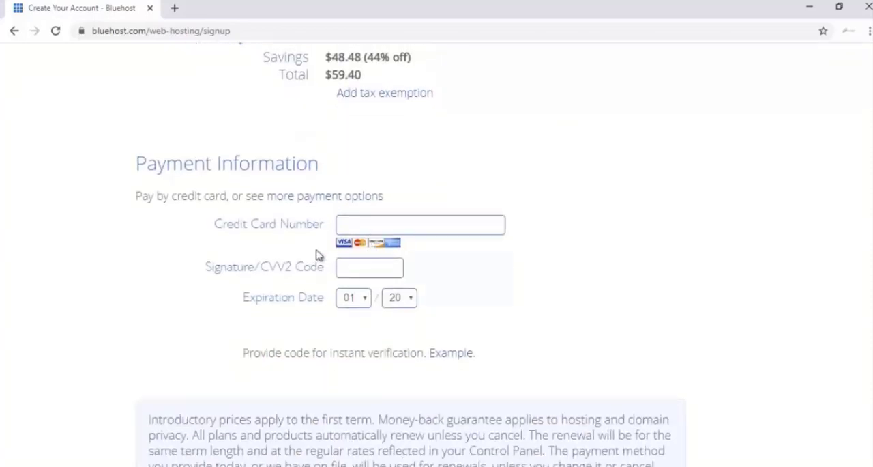
{"action": "scroll", "coordinate": [341, 243], "scroll_direction": "down", "scroll_amount": 1}
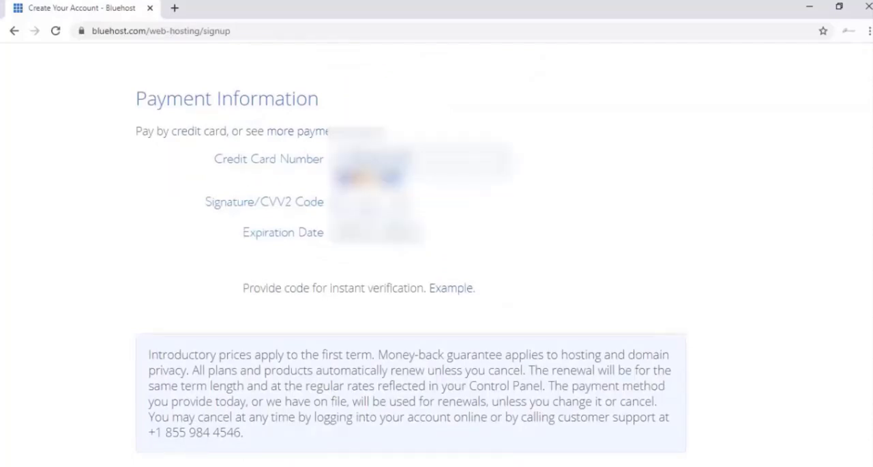
{"action": "left_click", "coordinate": [349, 232]}
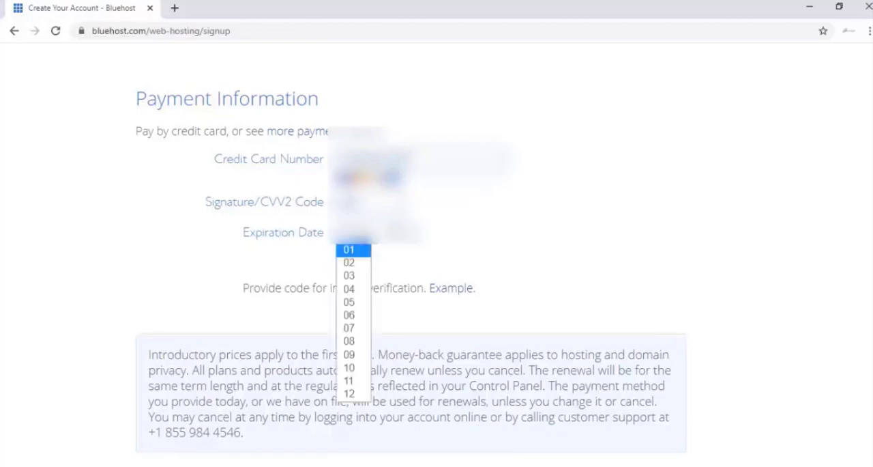
{"action": "left_click", "coordinate": [351, 273]}
{"action": "scroll", "coordinate": [176, 408], "scroll_direction": "down", "scroll_amount": 1}
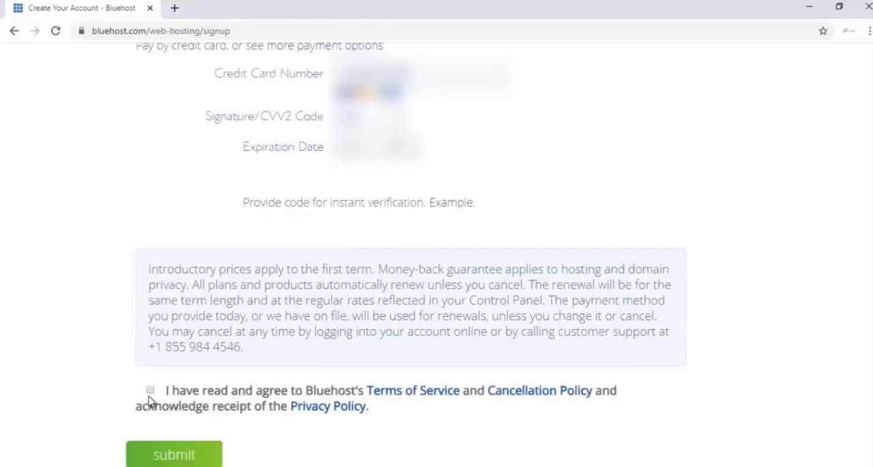
{"action": "left_click", "coordinate": [151, 390]}
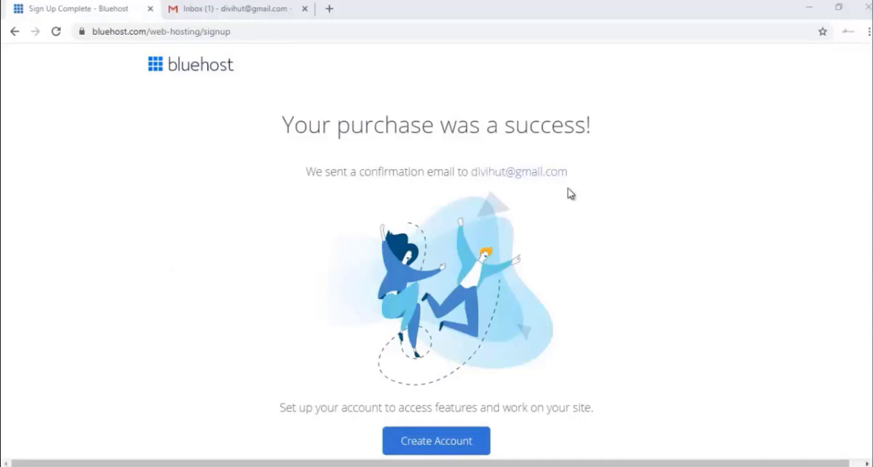
- Switch to Gmail, open Bluehost's WHOIS Verification message and verify the email address for the new domain
{"action": "left_click", "coordinate": [228, 9]}
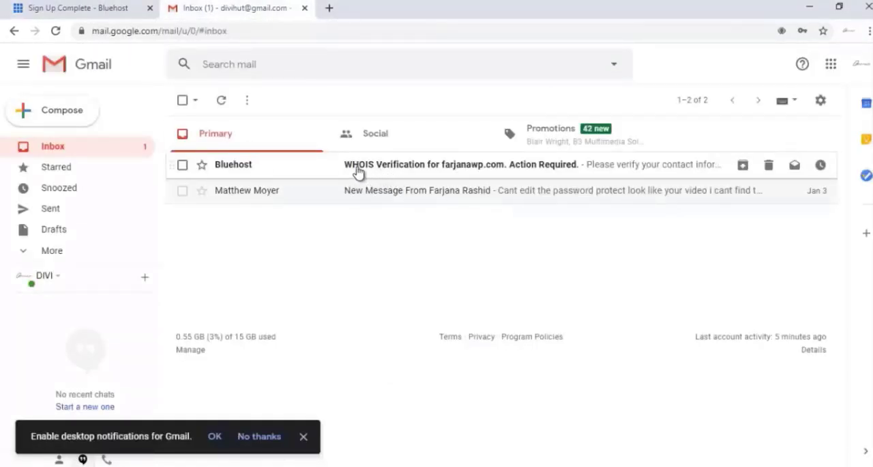
{"action": "left_click", "coordinate": [412, 171]}
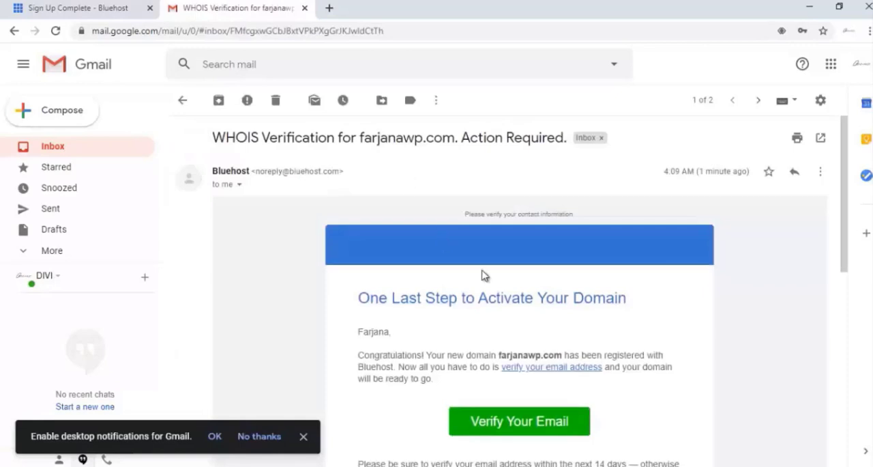
{"action": "scroll", "coordinate": [483, 273], "scroll_direction": "down", "scroll_amount": 2}
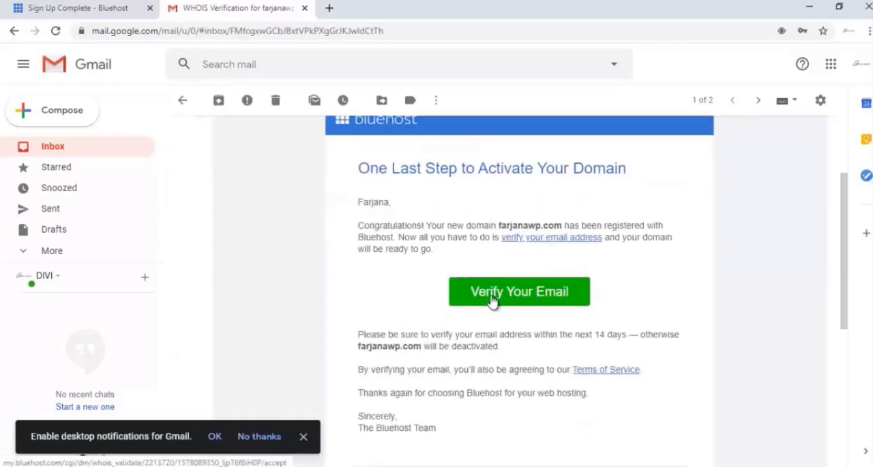
{"action": "left_click", "coordinate": [501, 296]}
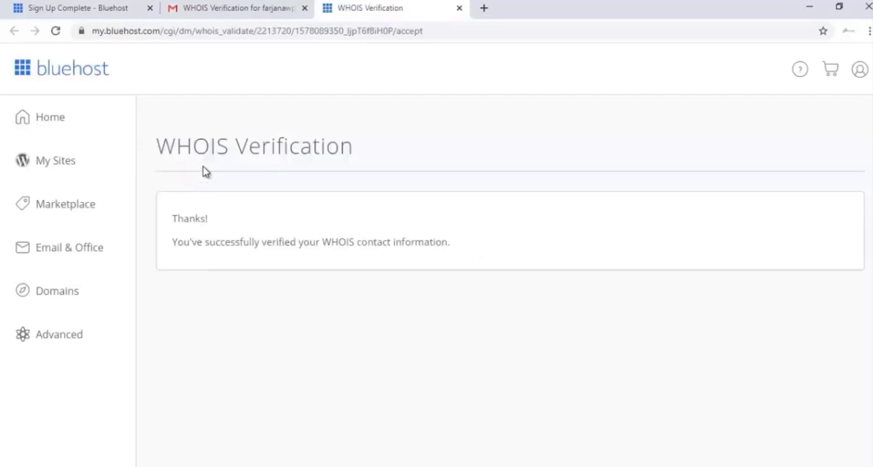
- Return to the Gmail inbox and review the payment confirmation in the Welcome to Bluehost message
{"action": "left_click", "coordinate": [191, 6]}
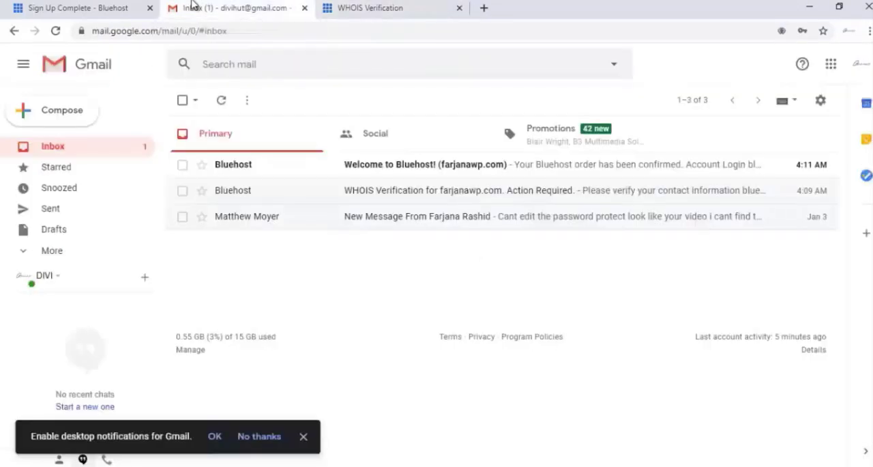
{"action": "left_click", "coordinate": [382, 166]}
{"action": "scroll", "coordinate": [380, 205], "scroll_direction": "down", "scroll_amount": 2}
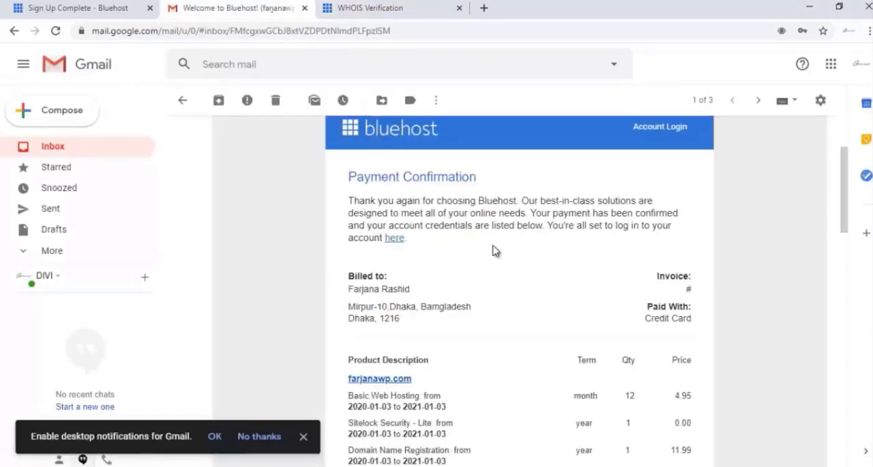
{"action": "scroll", "coordinate": [494, 250], "scroll_direction": "down", "scroll_amount": 2}
{"action": "scroll", "coordinate": [493, 248], "scroll_direction": "down", "scroll_amount": 1}
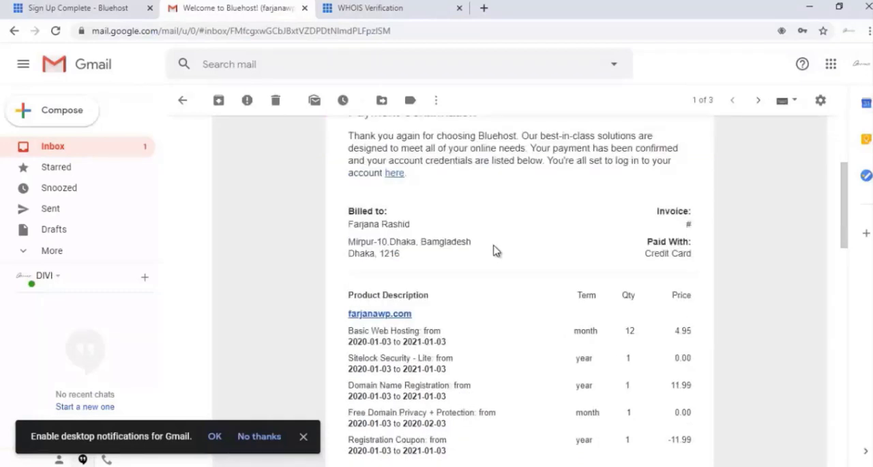
{"action": "scroll", "coordinate": [494, 249], "scroll_direction": "down", "scroll_amount": 2}
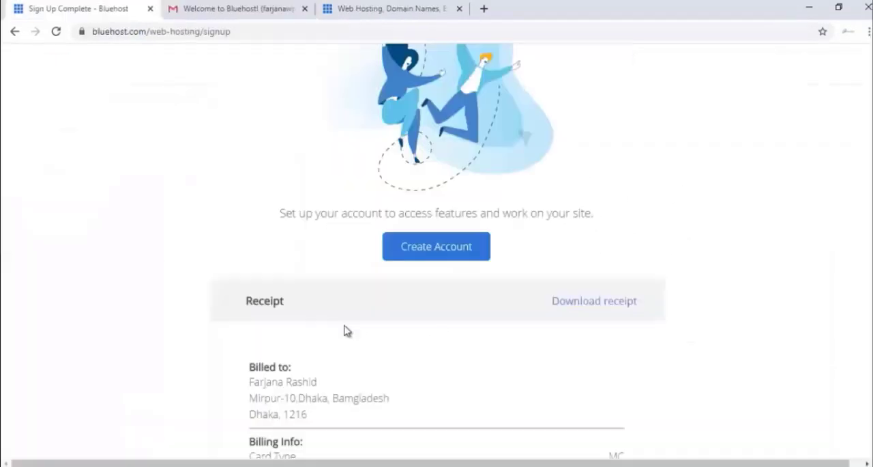
{"action": "scroll", "coordinate": [363, 364], "scroll_direction": "down", "scroll_amount": 3}
- Begin the account setup from the Bluehost purchase page and enter the new account password in both password fields
{"action": "scroll", "coordinate": [362, 362], "scroll_direction": "up", "scroll_amount": 2}
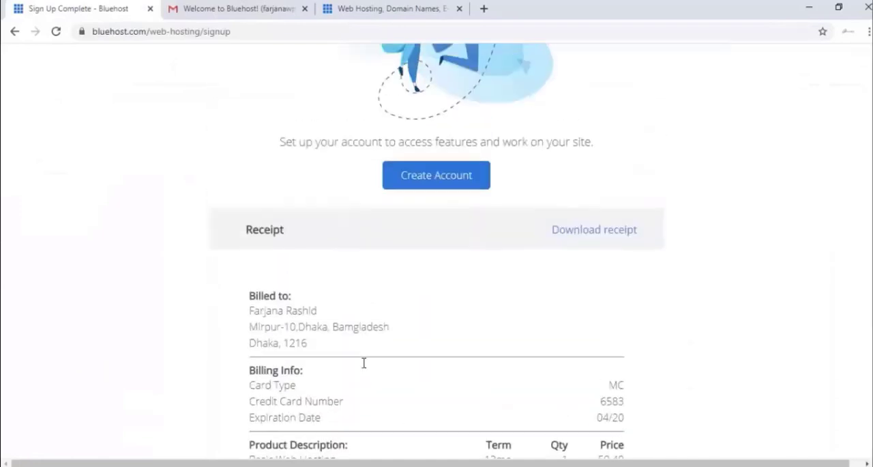
{"action": "left_click", "coordinate": [412, 191]}
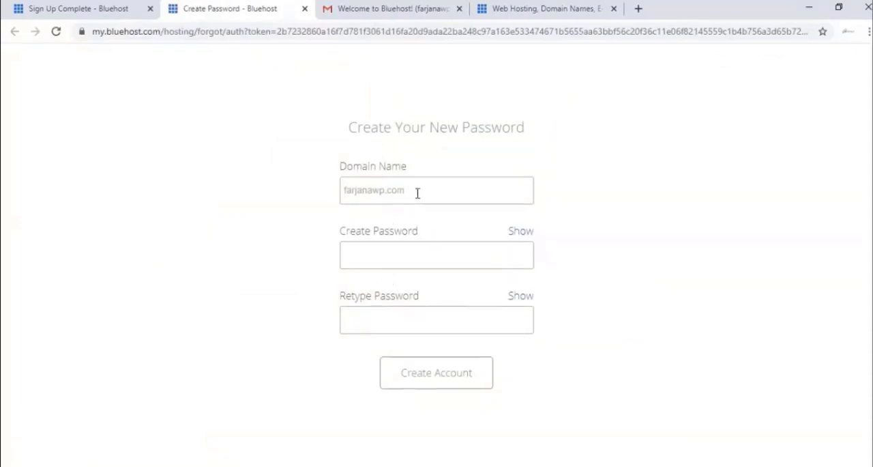
{"action": "left_click", "coordinate": [385, 257]}
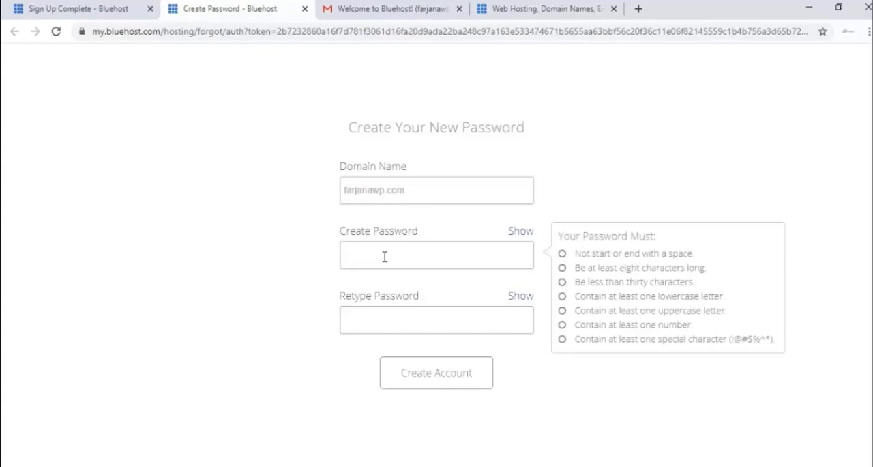
{"action": "type", "text": "•••"}
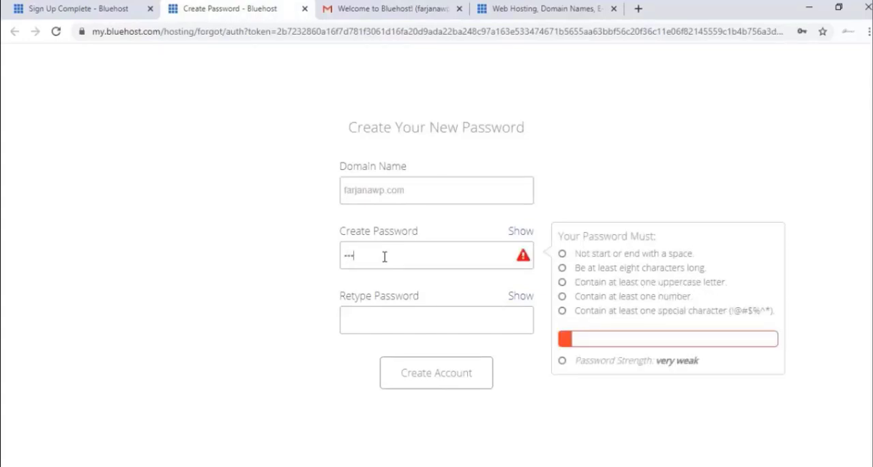
{"action": "type", "text": "••••••••••"}
{"action": "left_click", "coordinate": [389, 324]}
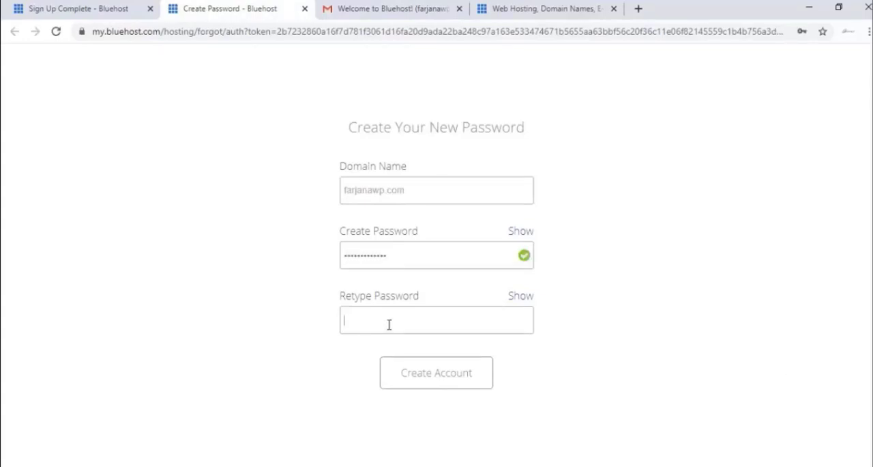
{"action": "type", "text": "•••••••••••••"}
- Agree to the Privacy Policy and Terms of Service, create the account, and save its password in the browser
{"action": "left_click", "coordinate": [286, 361]}
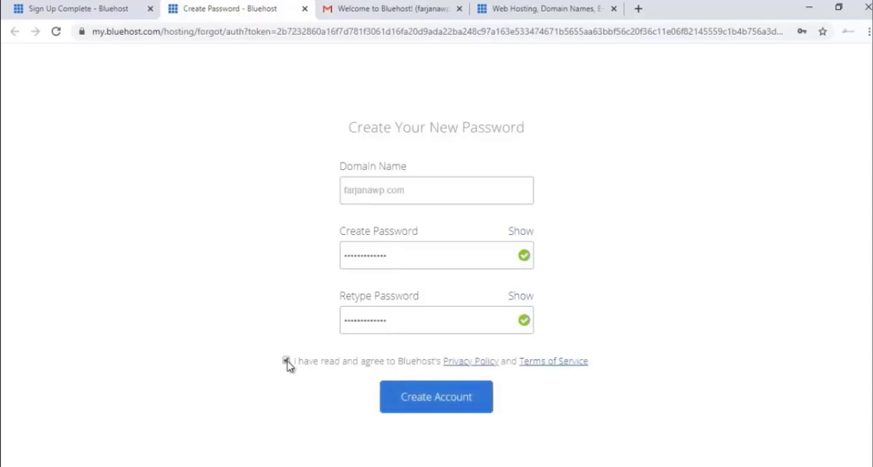
{"action": "left_click", "coordinate": [444, 408]}
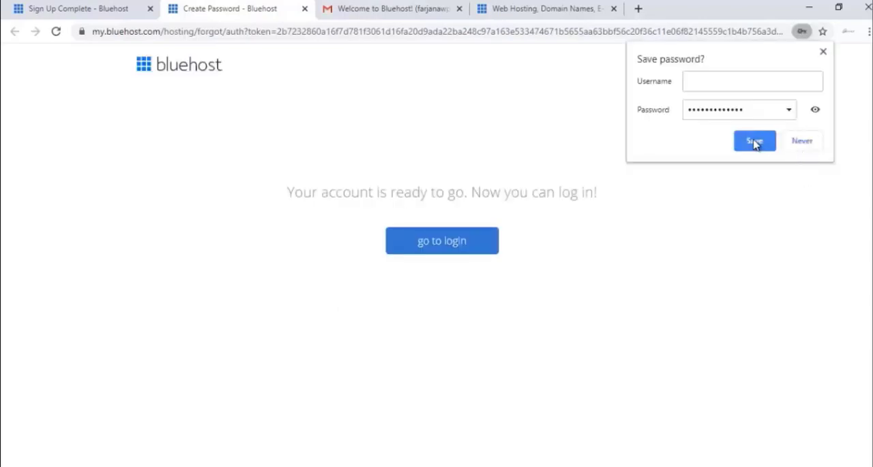
{"action": "left_click", "coordinate": [754, 144]}
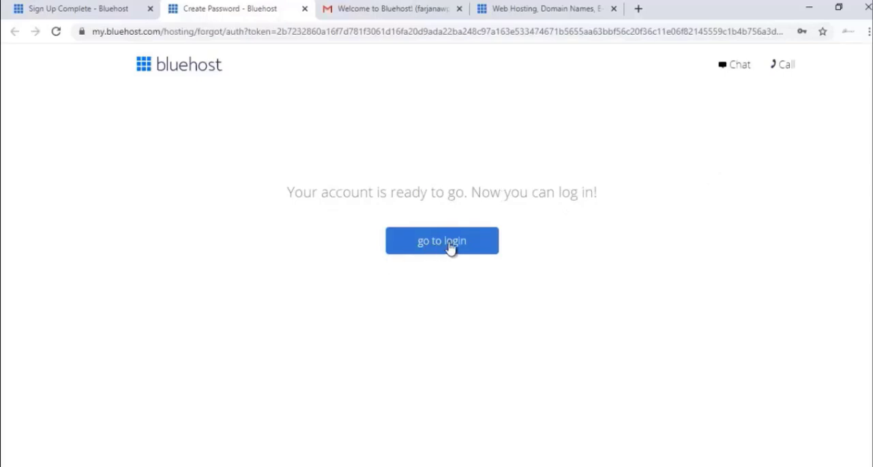
- Go to the hosting login, enter the account password for the new domain, log in, and save the password in the browser
{"action": "left_click", "coordinate": [449, 248]}
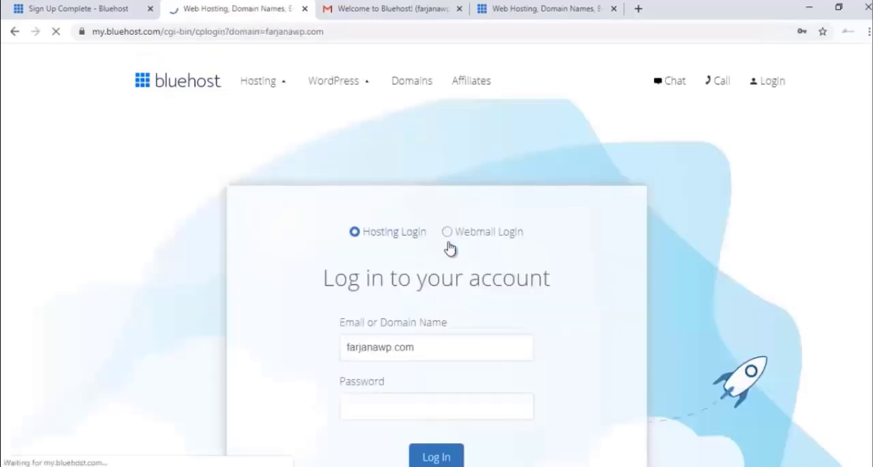
{"action": "left_click", "coordinate": [372, 407]}
{"action": "scroll", "coordinate": [287, 382], "scroll_direction": "down", "scroll_amount": 2}
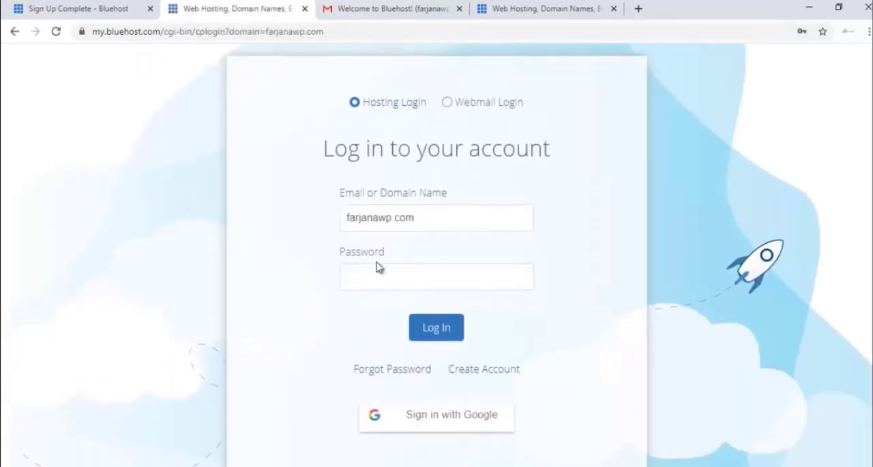
{"action": "left_click", "coordinate": [399, 282]}
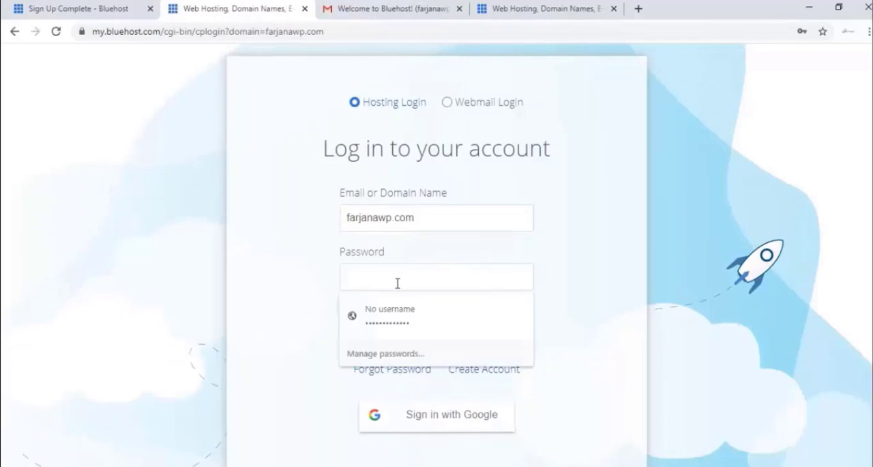
{"action": "left_click", "coordinate": [318, 272]}
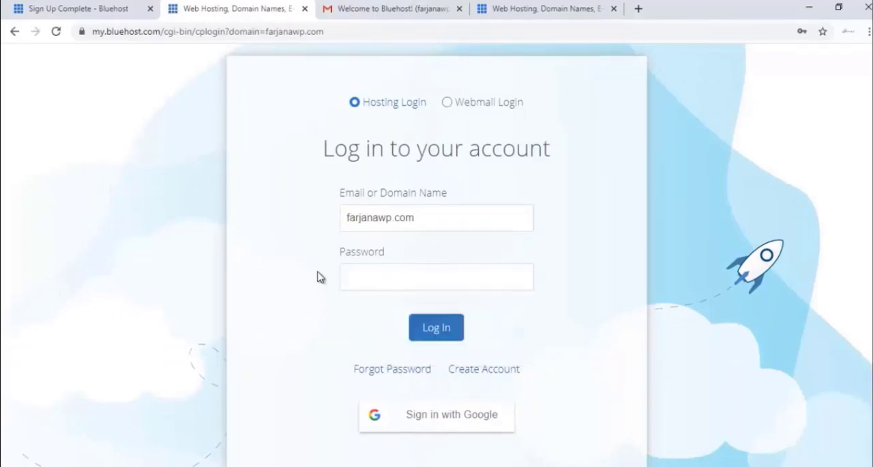
{"action": "left_click", "coordinate": [437, 327]}
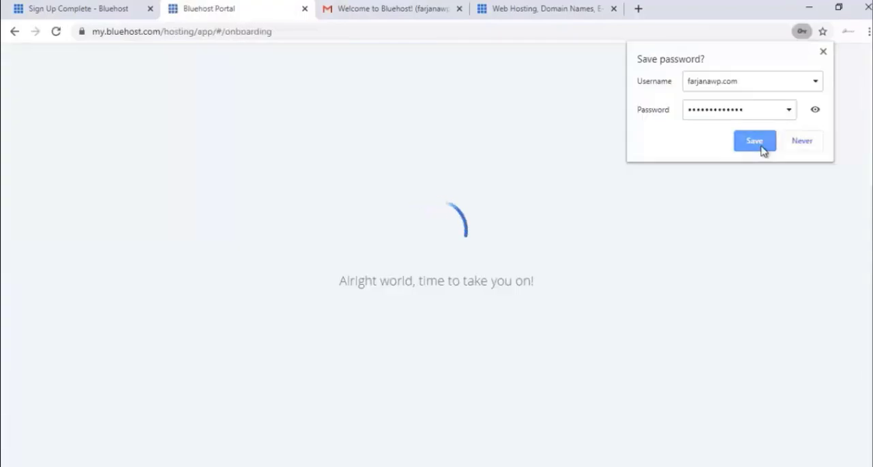
{"action": "left_click", "coordinate": [759, 143]}
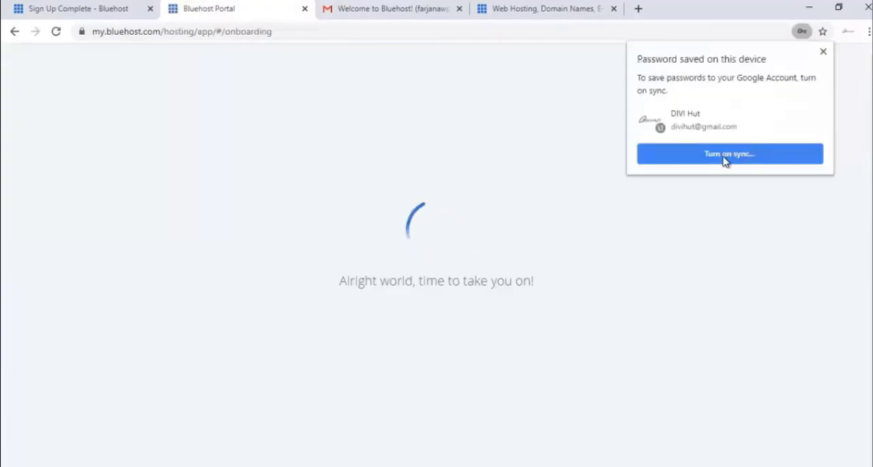
- Skip the site setup questionnaire, get started in the Bluehost dashboard, and turn off Domain Privacy + Protection while declining its free trial
{"action": "scroll", "coordinate": [692, 196], "scroll_direction": "down", "scroll_amount": 2}
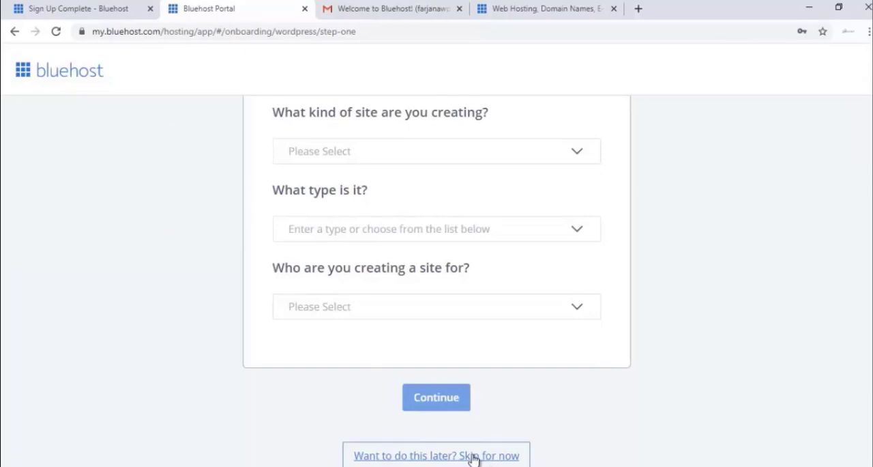
{"action": "left_click", "coordinate": [473, 456]}
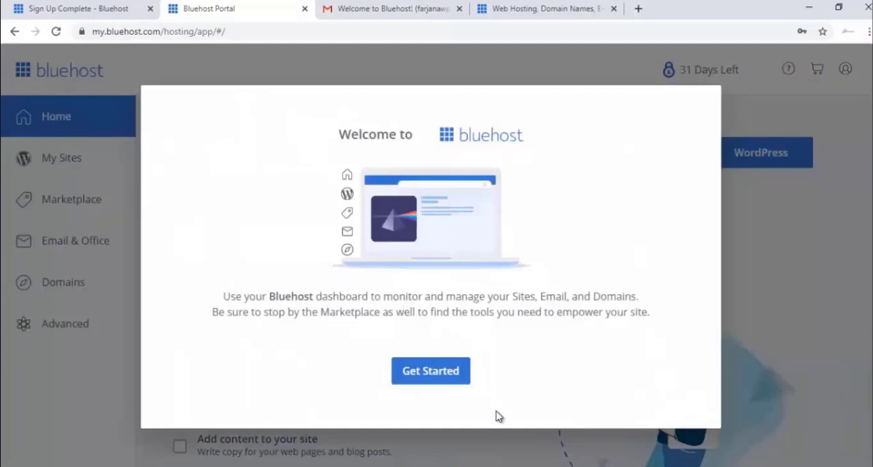
{"action": "left_click", "coordinate": [454, 376]}
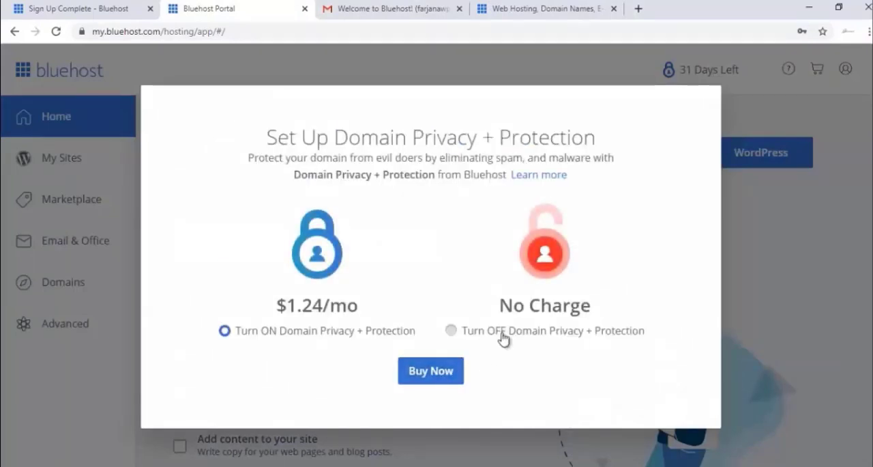
{"action": "left_click", "coordinate": [503, 336]}
{"action": "left_click", "coordinate": [468, 369]}
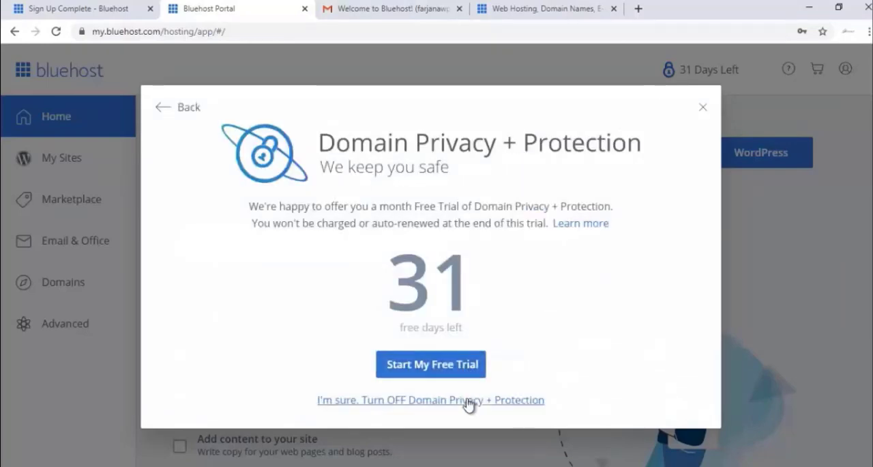
{"action": "left_click", "coordinate": [467, 399]}
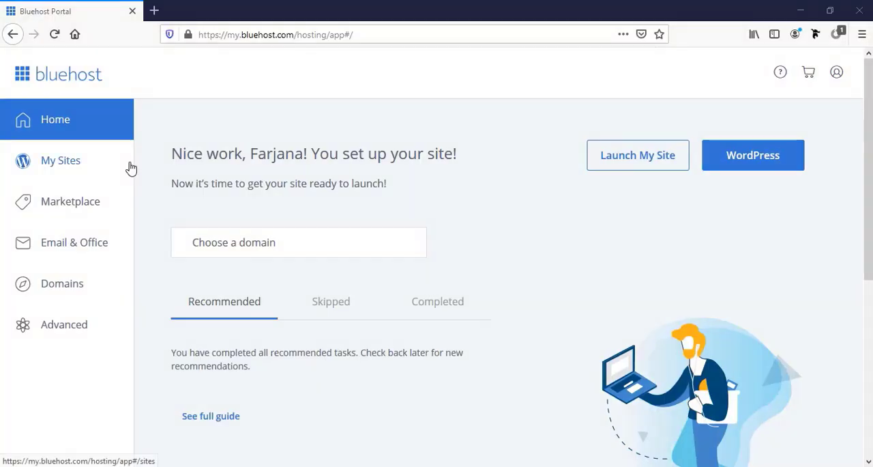
- Start a new WordPress site under My Sites, entering the owner's blog name as the site name and "A blog for food and fashion" as the tagline
{"action": "left_click", "coordinate": [65, 169]}
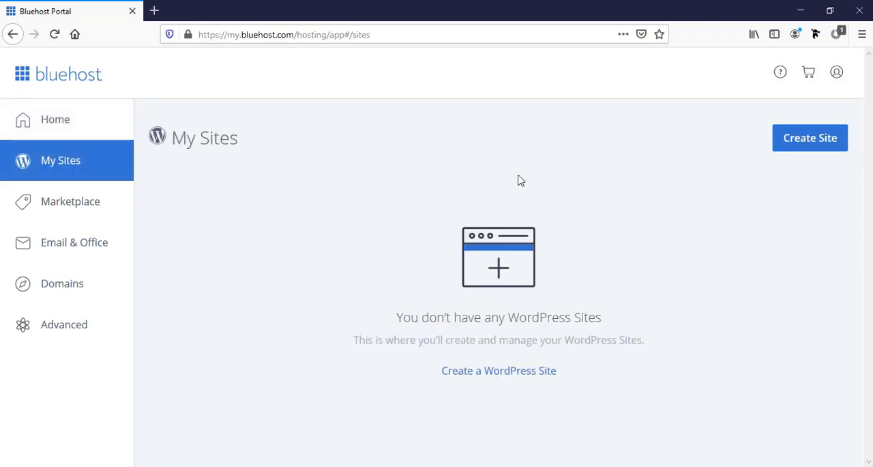
{"action": "left_click", "coordinate": [805, 143]}
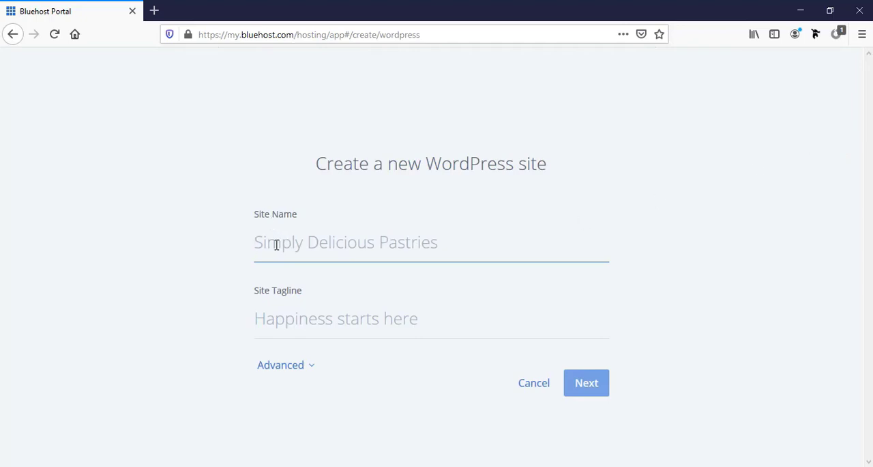
{"action": "type", "text": "Farjana"}
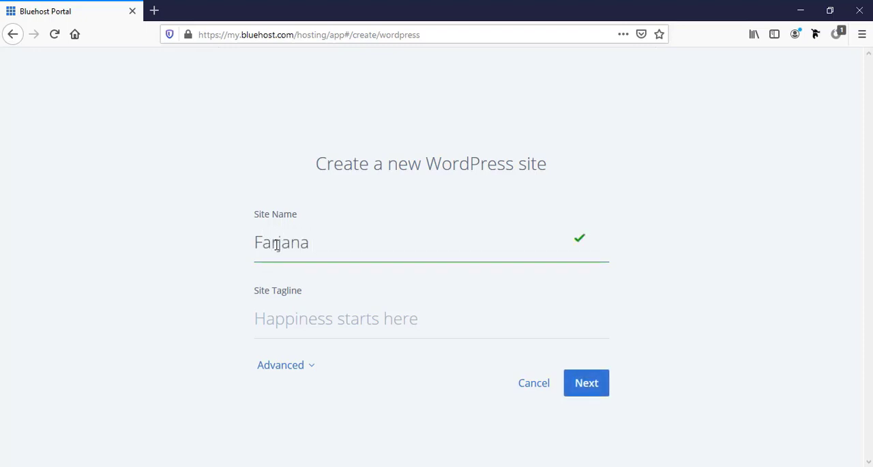
{"action": "type", "text": " Blog"}
{"action": "left_click", "coordinate": [300, 315]}
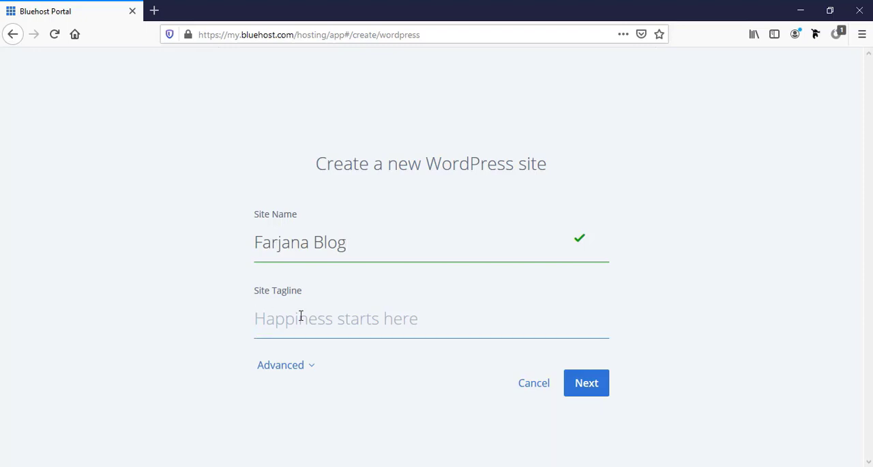
{"action": "type", "text": "A blog"}
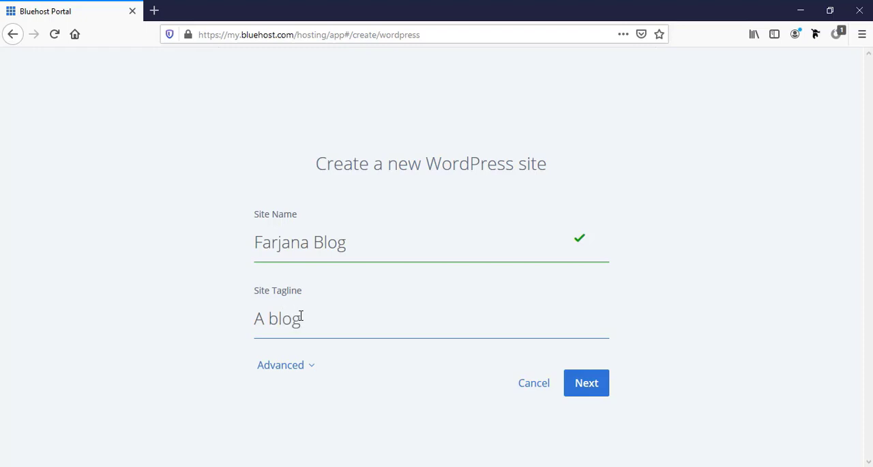
{"action": "type", "text": " for food a"}
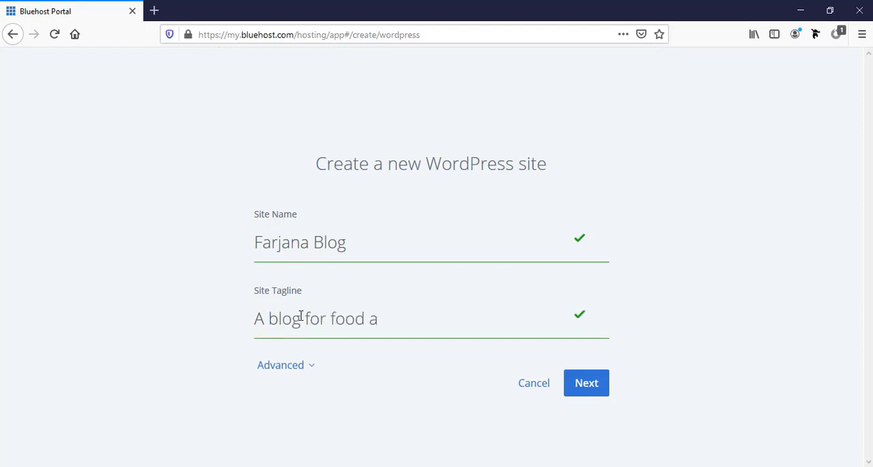
{"action": "type", "text": "nd fashion"}
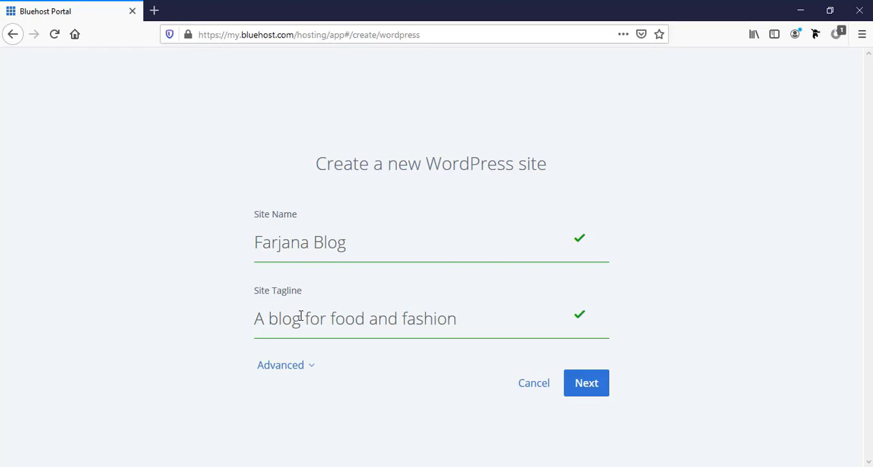
- Expand the advanced site settings and enter the WordPress admin username, leaving the email address blank
{"action": "left_click", "coordinate": [266, 370]}
{"action": "scroll", "coordinate": [300, 350], "scroll_direction": "down", "scroll_amount": 3}
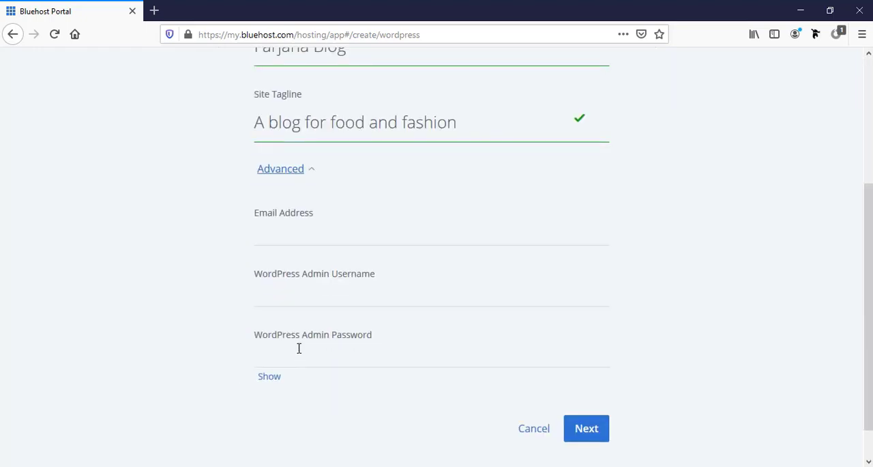
{"action": "left_click", "coordinate": [294, 236]}
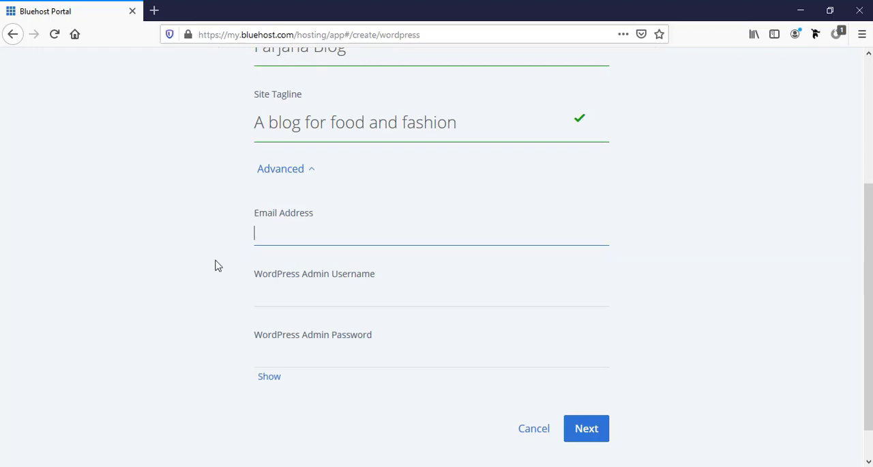
{"action": "scroll", "coordinate": [214, 264], "scroll_direction": "up", "scroll_amount": 2}
{"action": "scroll", "coordinate": [216, 293], "scroll_direction": "down", "scroll_amount": 3}
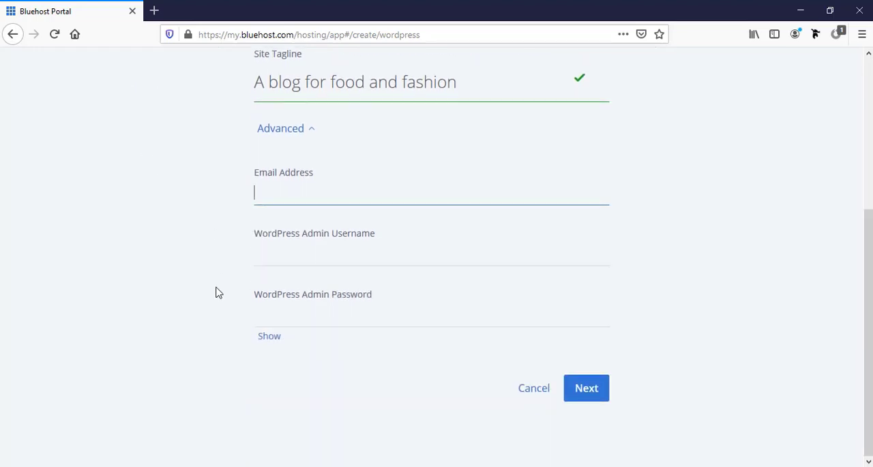
{"action": "left_click", "coordinate": [344, 262]}
{"action": "left_click", "coordinate": [344, 261]}
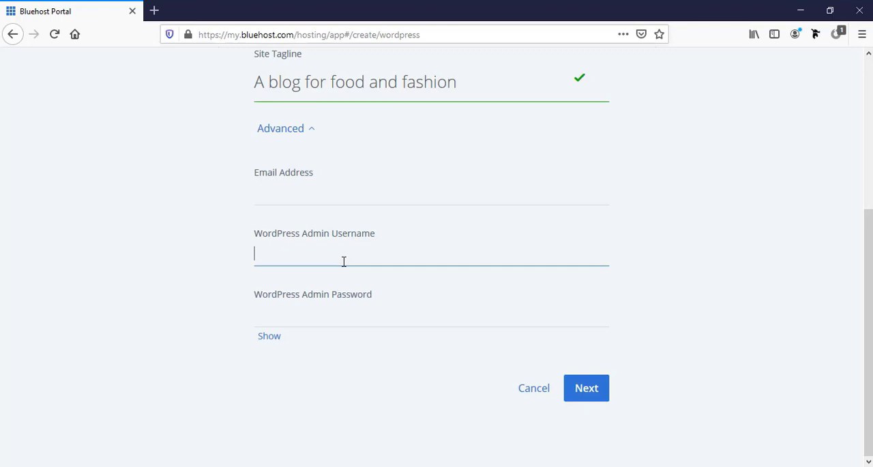
{"action": "type", "text": "farjanablog"}
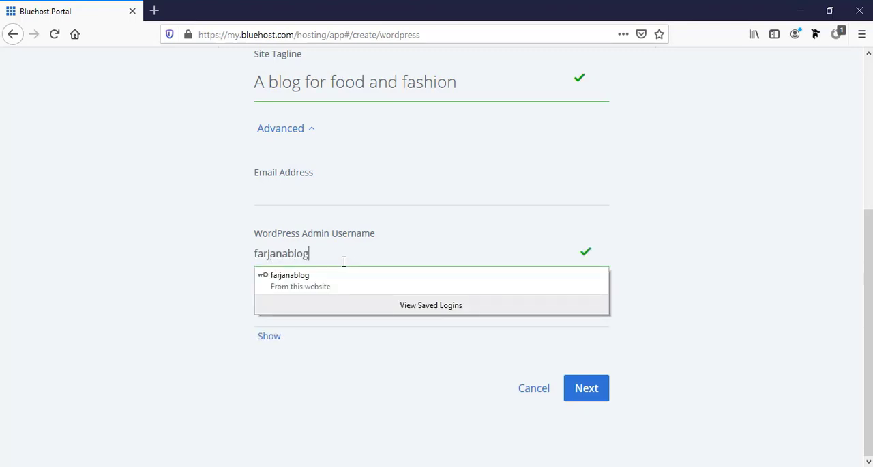
{"action": "left_click", "coordinate": [227, 282]}
- Enter the WordPress admin password for the new site and continue to the domain selection
{"action": "left_click", "coordinate": [285, 313]}
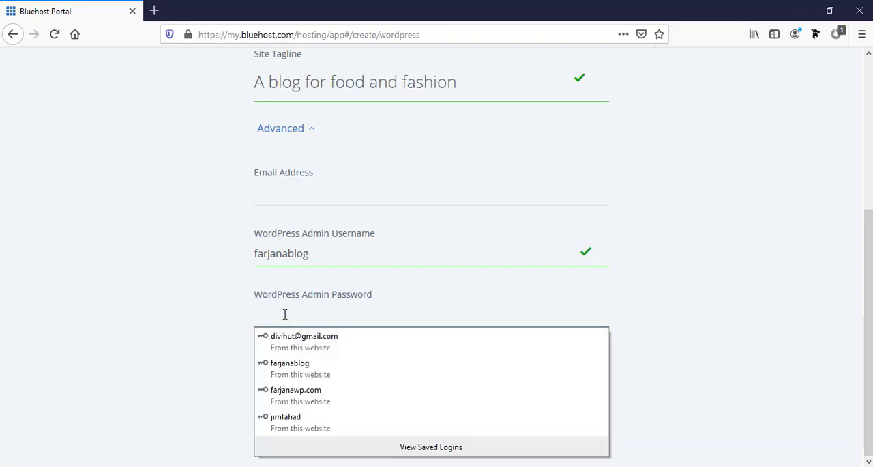
{"action": "left_click", "coordinate": [286, 314]}
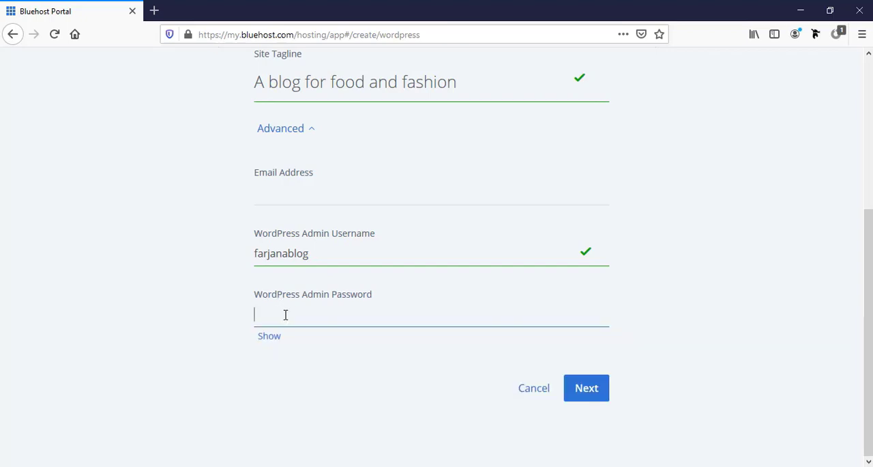
{"action": "type", "text": "••••••"}
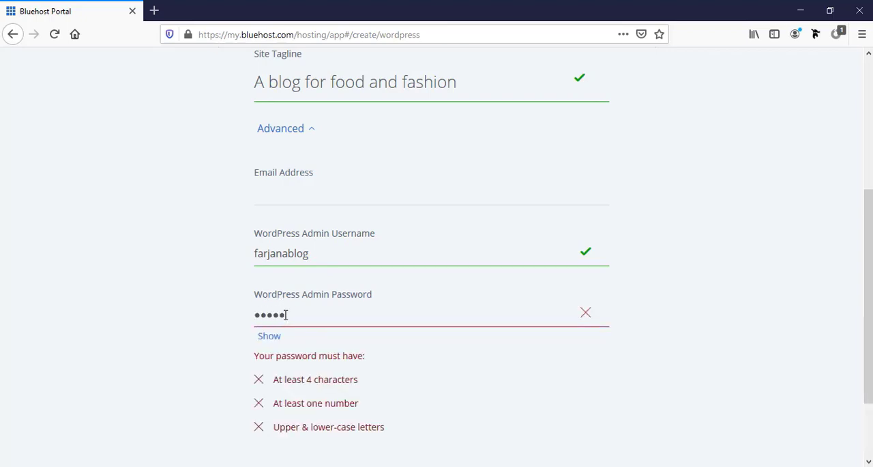
{"action": "type", "text": "••••"}
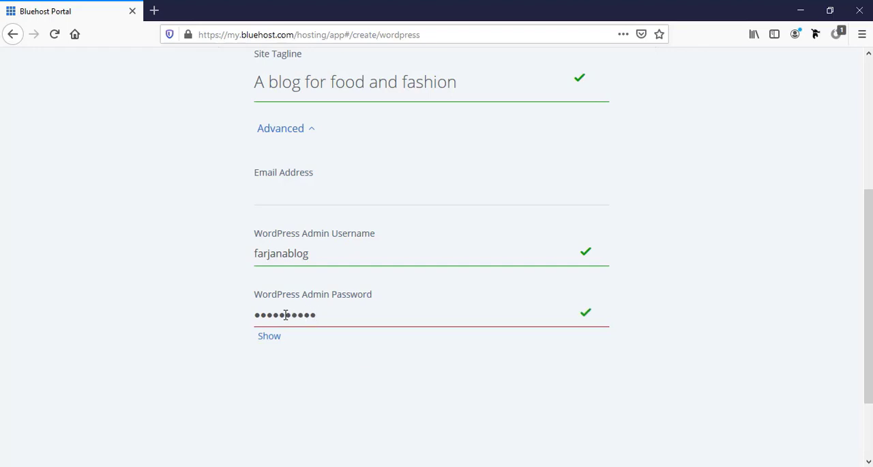
{"action": "scroll", "coordinate": [286, 314], "scroll_direction": "down", "scroll_amount": 3}
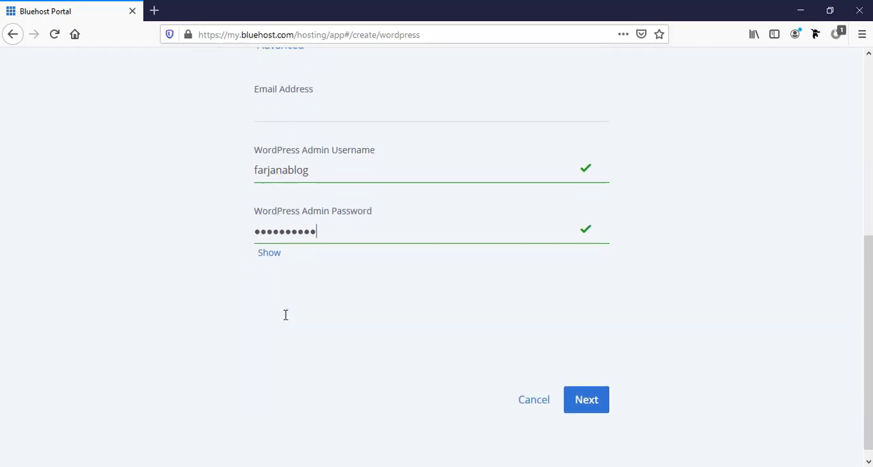
{"action": "left_click", "coordinate": [591, 392]}
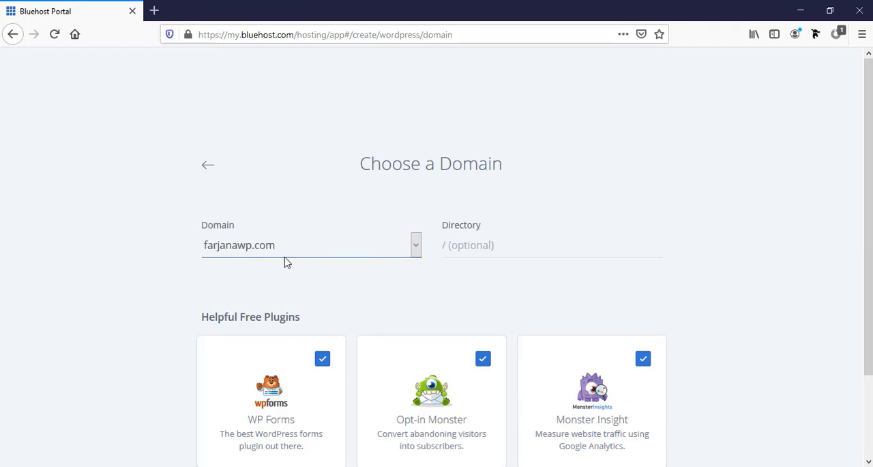
- Install WordPress on the registered domain with the directory left blank and the WP Forms, Opt-in Monster and Monster Insight plugins kept selected
{"action": "left_click", "coordinate": [477, 246]}
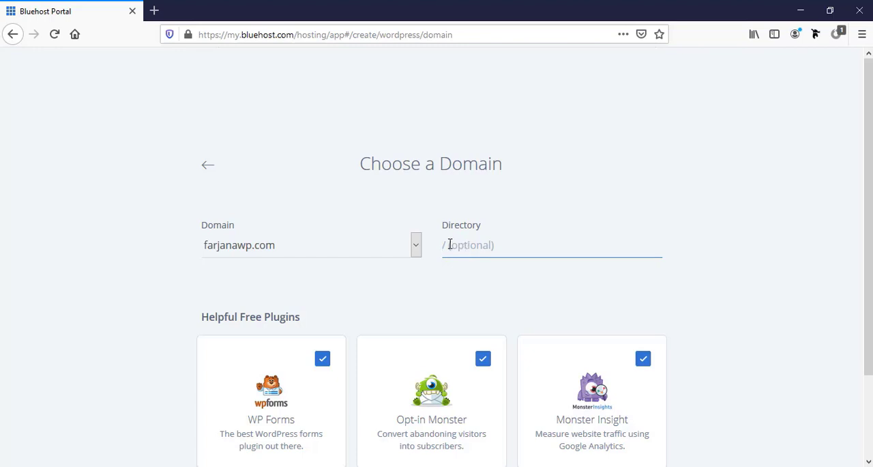
{"action": "scroll", "coordinate": [474, 253], "scroll_direction": "down", "scroll_amount": 3}
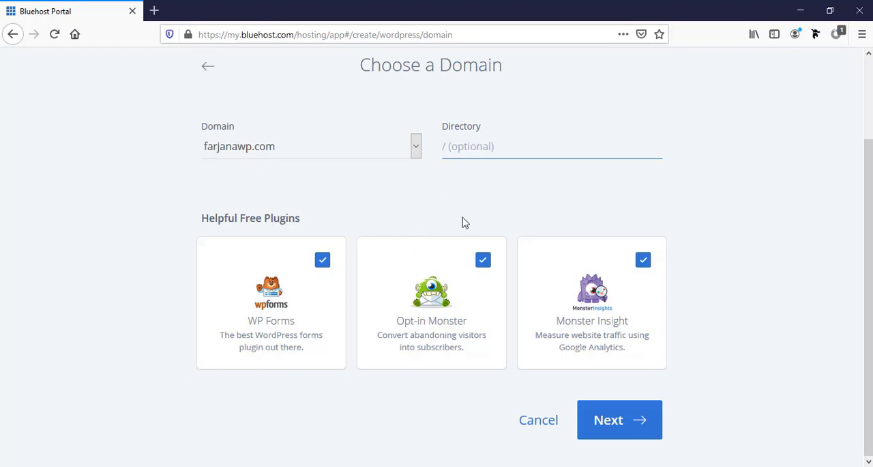
{"action": "left_click", "coordinate": [613, 431]}
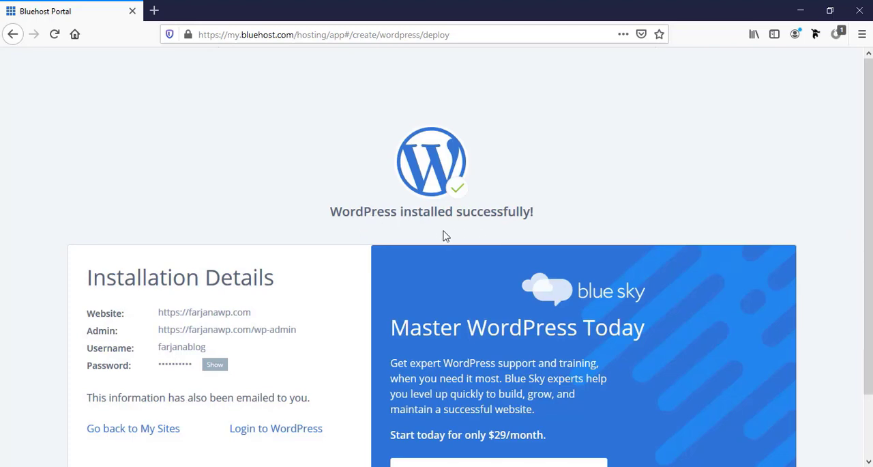
- Review the WordPress installation details and log in to the new site's WordPress dashboard
{"action": "scroll", "coordinate": [279, 293], "scroll_direction": "down", "scroll_amount": 2}
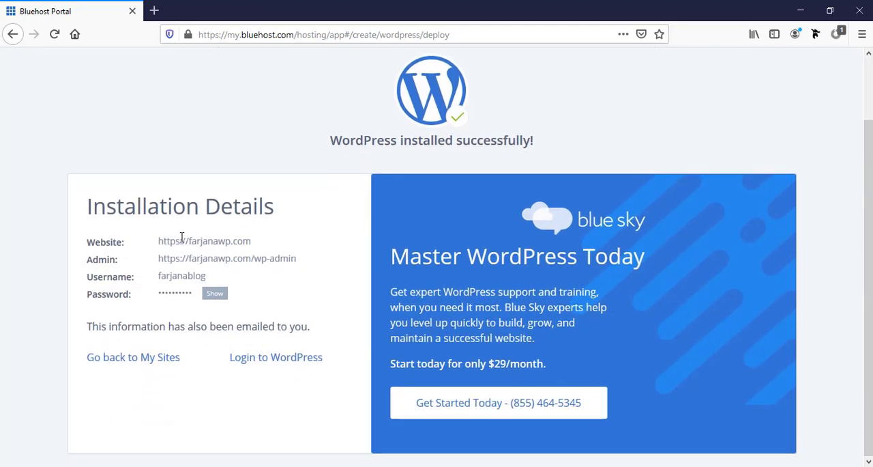
{"action": "double_click", "coordinate": [181, 239]}
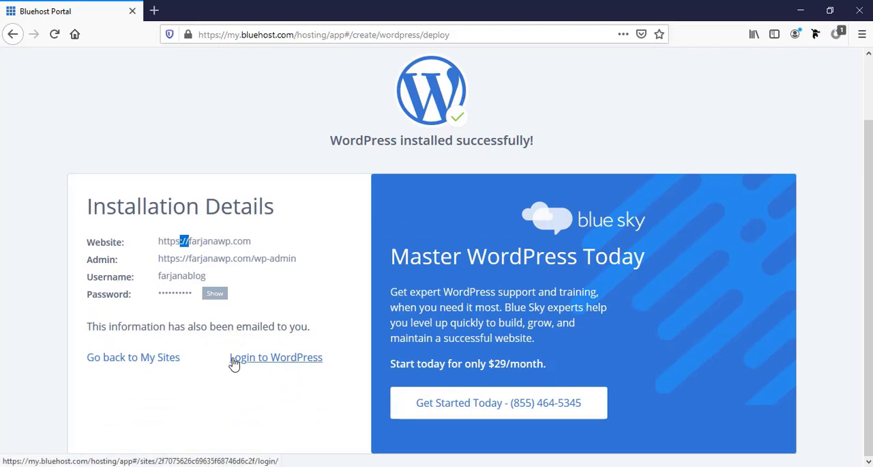
{"action": "left_click", "coordinate": [276, 363]}
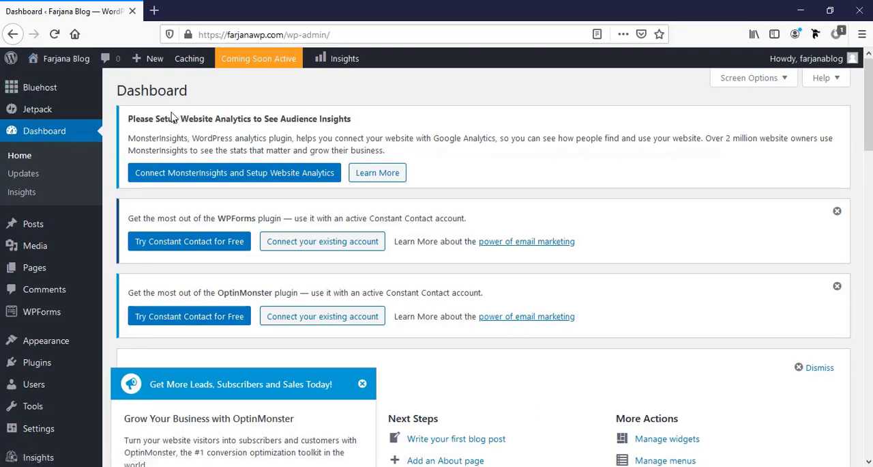
- View the new site's front page in a separate tab and return to the WordPress dashboard
{"action": "mouse_move", "coordinate": [75, 63]}
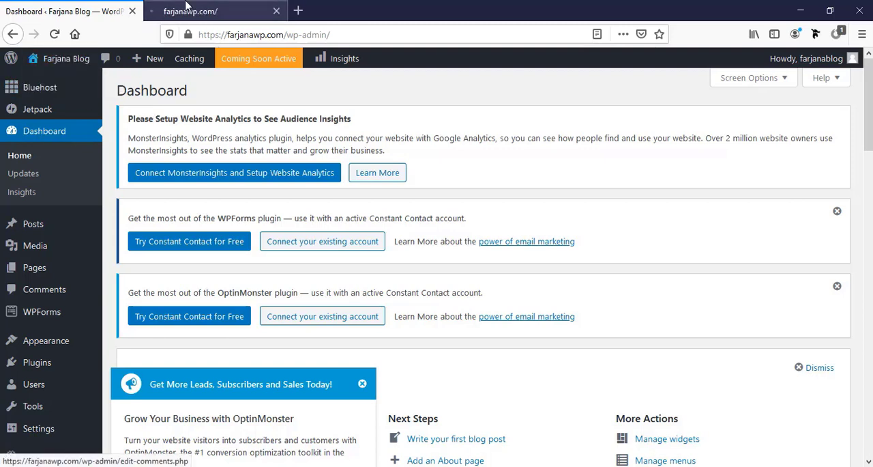
{"action": "left_click", "coordinate": [205, 9]}
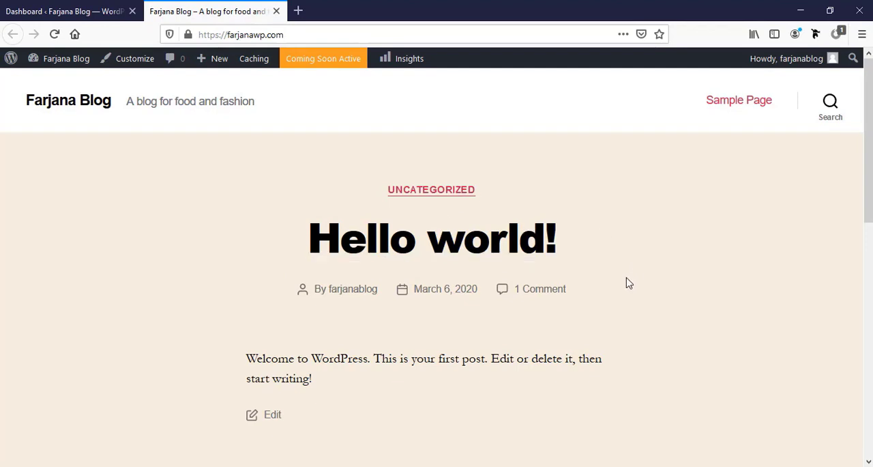
{"action": "scroll", "coordinate": [629, 283], "scroll_direction": "down", "scroll_amount": 4}
{"action": "scroll", "coordinate": [629, 283], "scroll_direction": "up", "scroll_amount": 4}
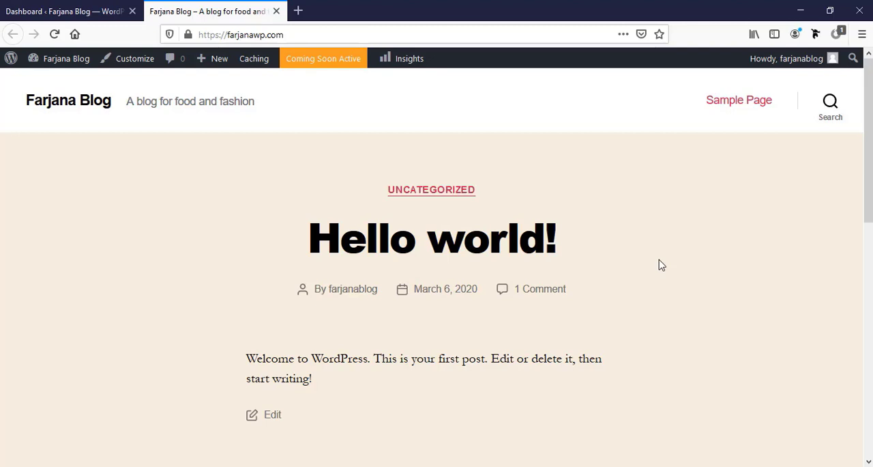
{"action": "left_click", "coordinate": [85, 5]}
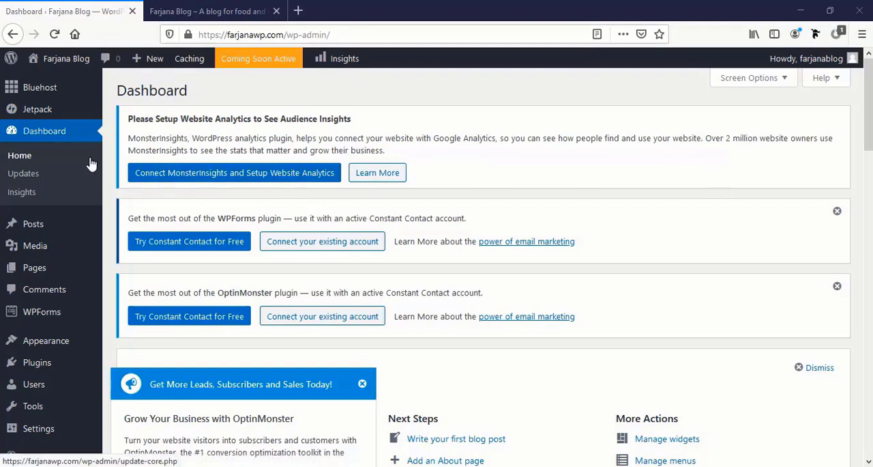
- Dismiss the WPForms, OptinMonster, Welcome to WordPress and Jetpack notices and the OptinMonster popup on the dashboard
{"action": "left_click", "coordinate": [838, 213]}
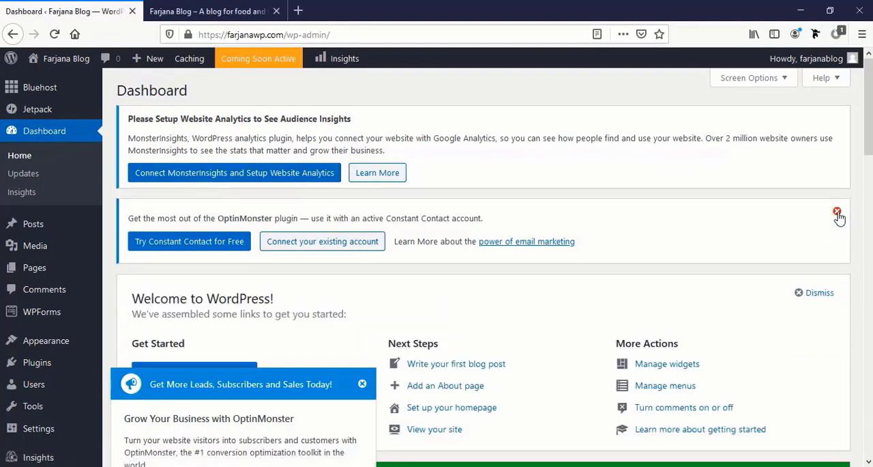
{"action": "left_click", "coordinate": [838, 213]}
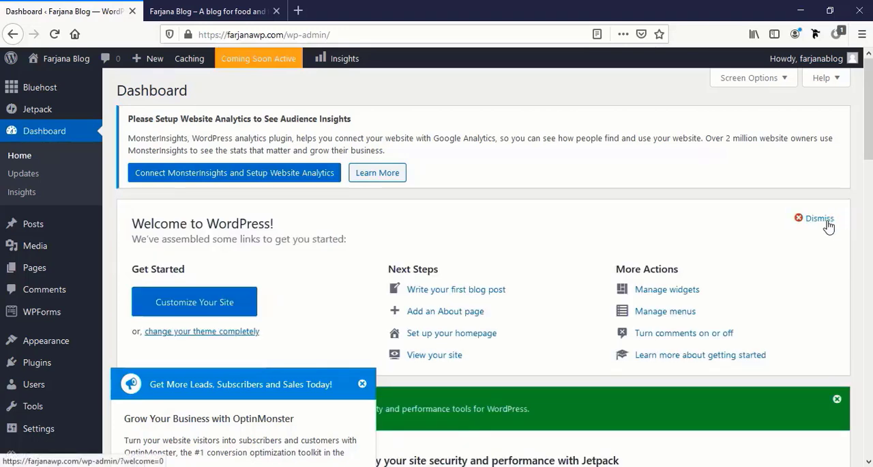
{"action": "left_click", "coordinate": [821, 218]}
{"action": "left_click", "coordinate": [837, 211]}
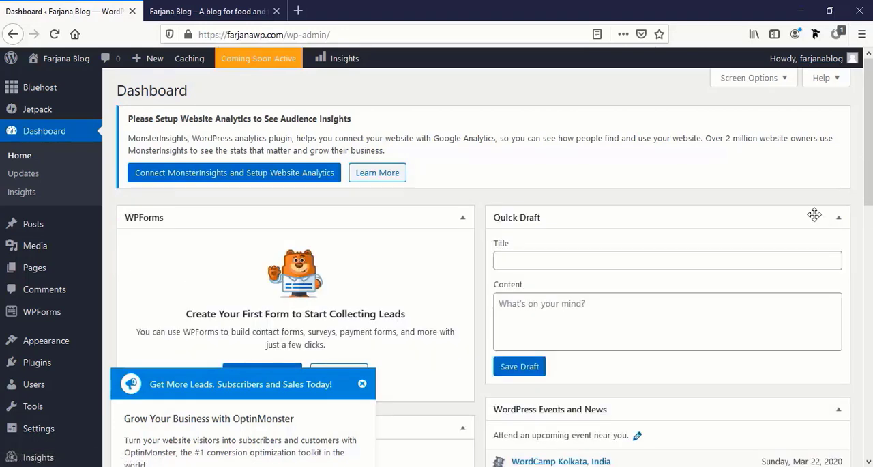
{"action": "left_click", "coordinate": [363, 383]}
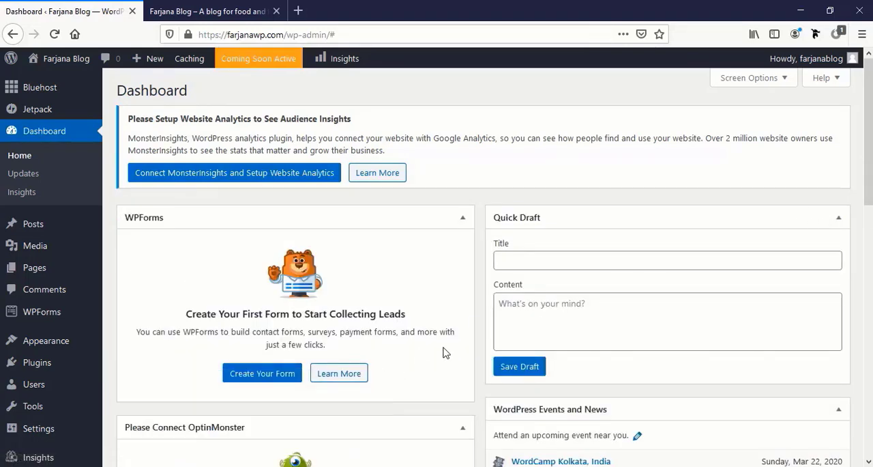
- Deactivate all installed plugins with a bulk action
{"action": "scroll", "coordinate": [449, 351], "scroll_direction": "down", "scroll_amount": 5}
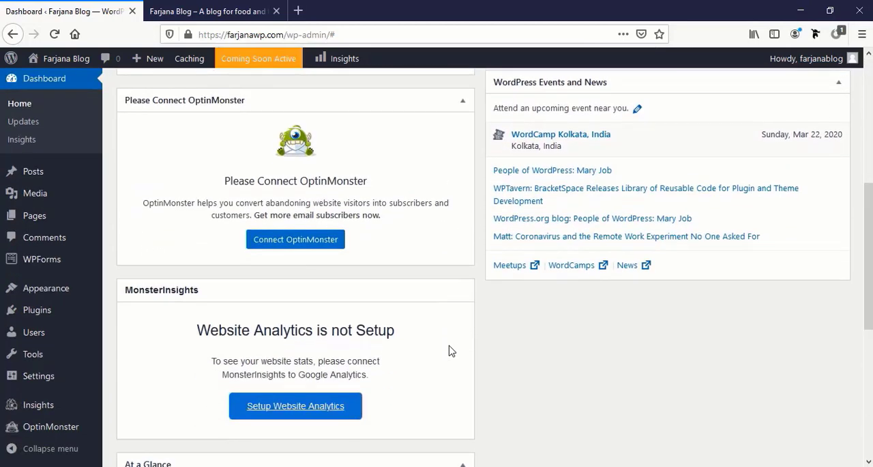
{"action": "scroll", "coordinate": [449, 351], "scroll_direction": "up", "scroll_amount": 3}
{"action": "scroll", "coordinate": [449, 351], "scroll_direction": "up", "scroll_amount": 2}
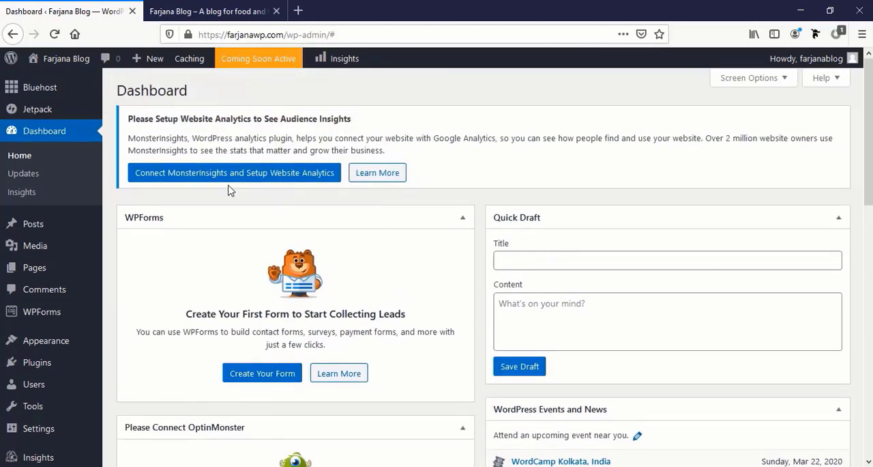
{"action": "left_click", "coordinate": [65, 368]}
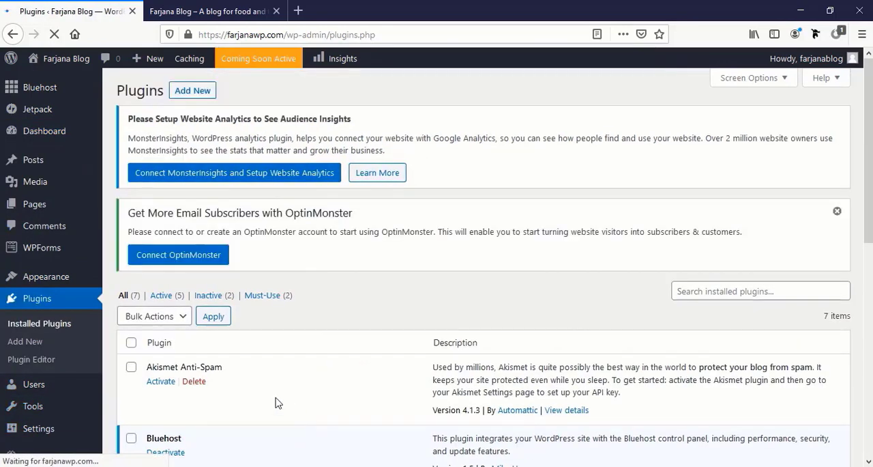
{"action": "left_click", "coordinate": [183, 315]}
{"action": "left_click", "coordinate": [142, 371]}
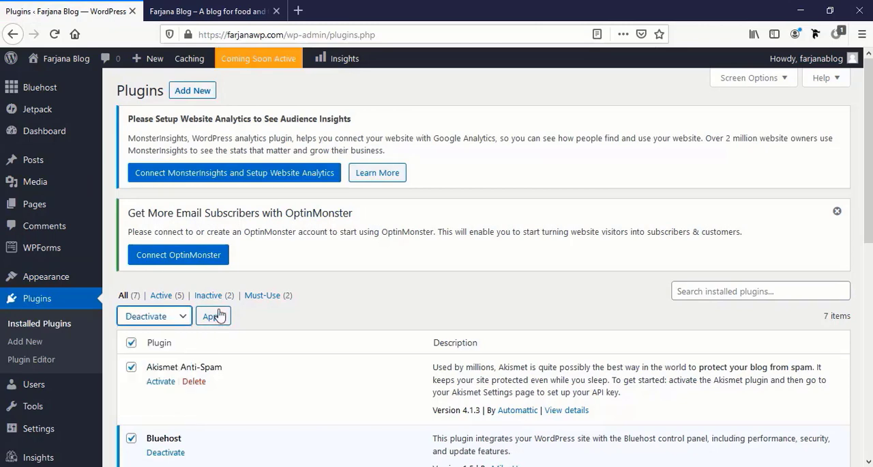
{"action": "left_click", "coordinate": [220, 314]}
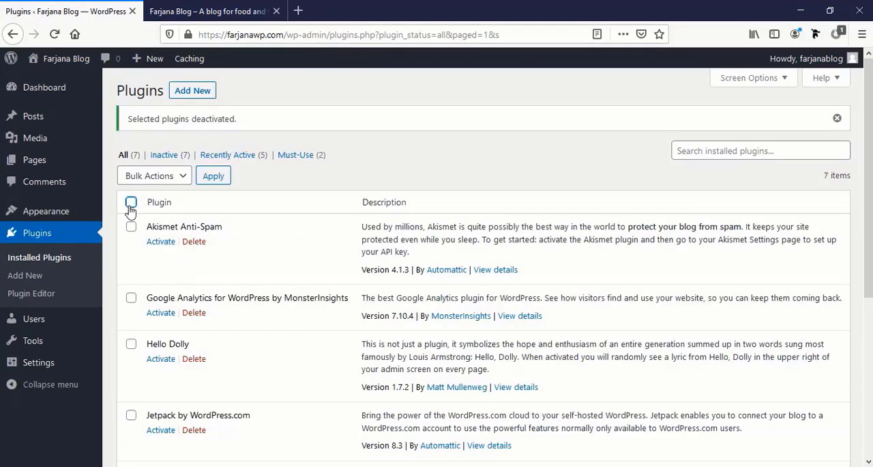
- Delete all the deactivated plugins and their data in bulk, confirming the deletion
{"action": "left_click", "coordinate": [131, 203]}
{"action": "left_click", "coordinate": [164, 177]}
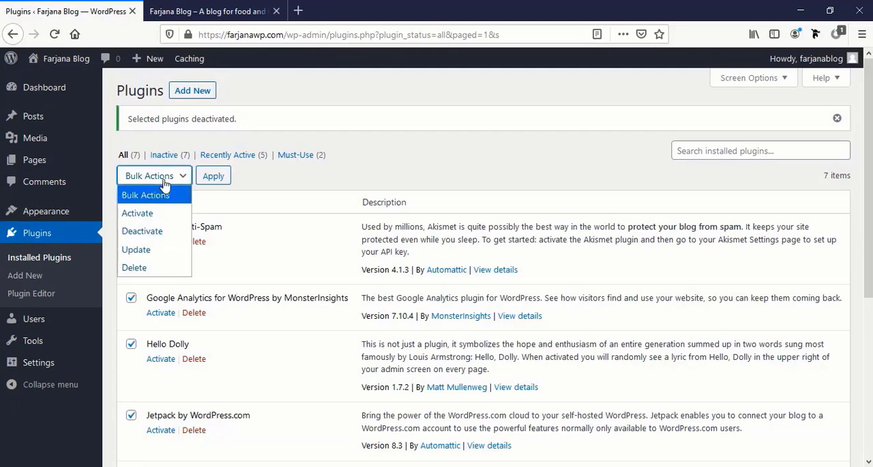
{"action": "left_click", "coordinate": [158, 271]}
{"action": "left_click", "coordinate": [214, 176]}
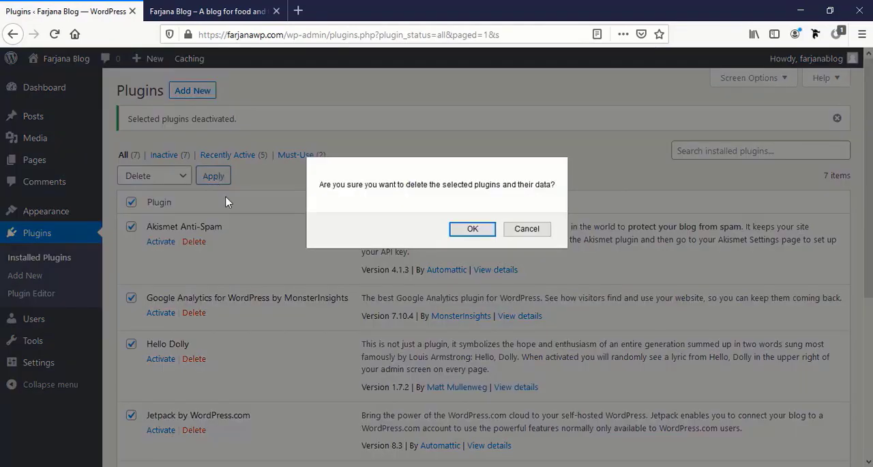
{"action": "left_click", "coordinate": [457, 232]}
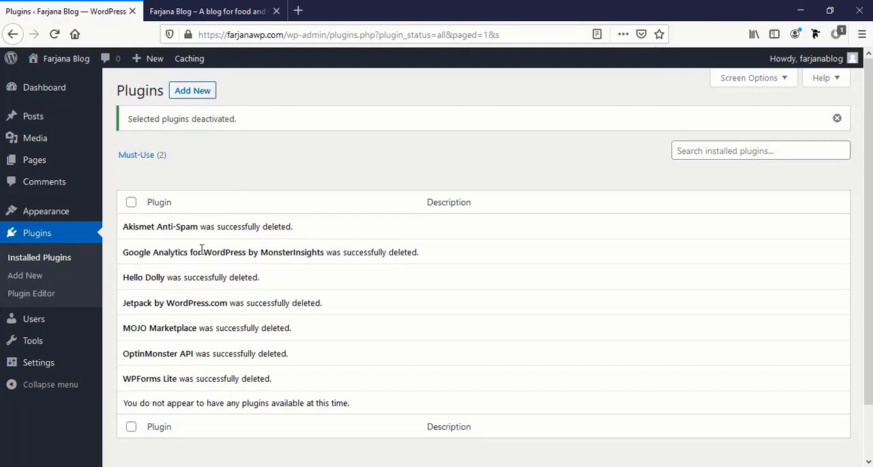
- Move the "Hello world!" post to the trash and empty the posts trash
{"action": "mouse_move", "coordinate": [58, 94]}
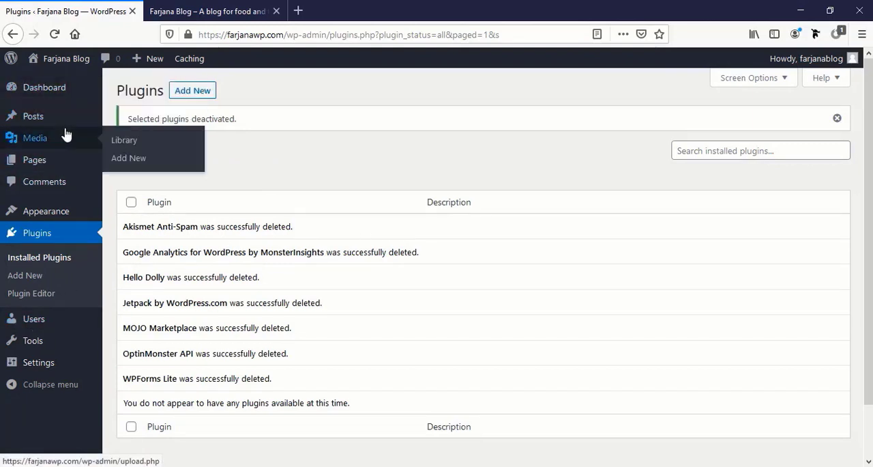
{"action": "left_click", "coordinate": [69, 126]}
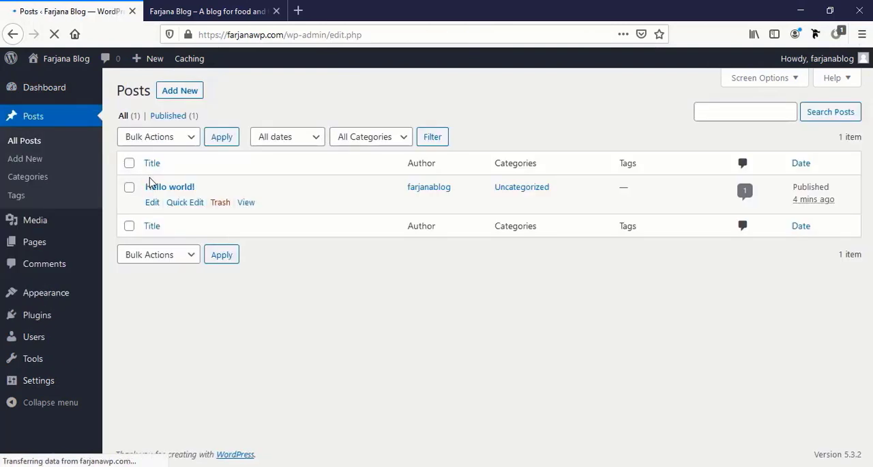
{"action": "mouse_move", "coordinate": [163, 205]}
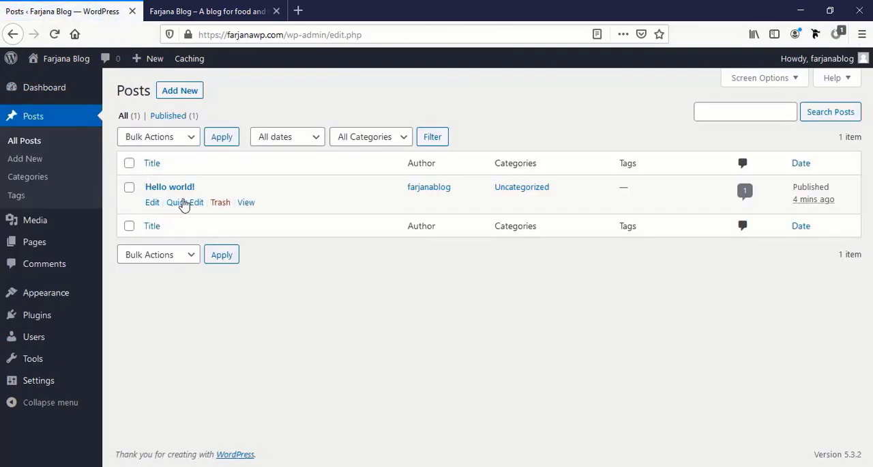
{"action": "left_click", "coordinate": [129, 163]}
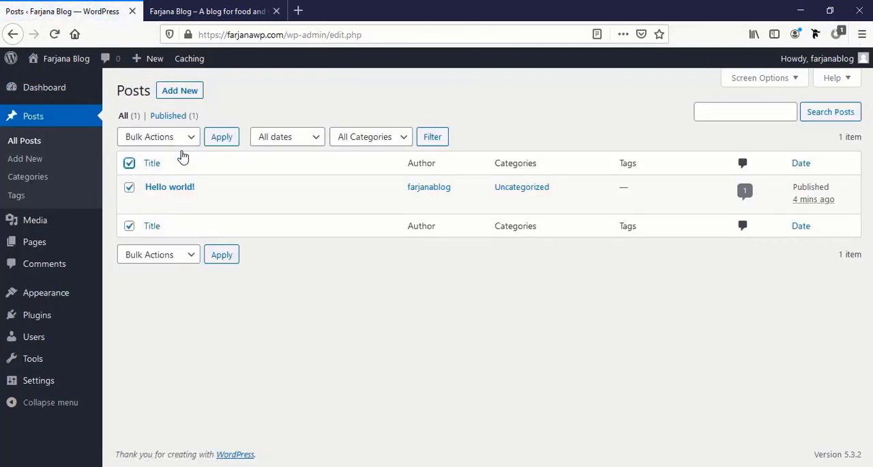
{"action": "left_click", "coordinate": [182, 138]}
{"action": "left_click", "coordinate": [175, 192]}
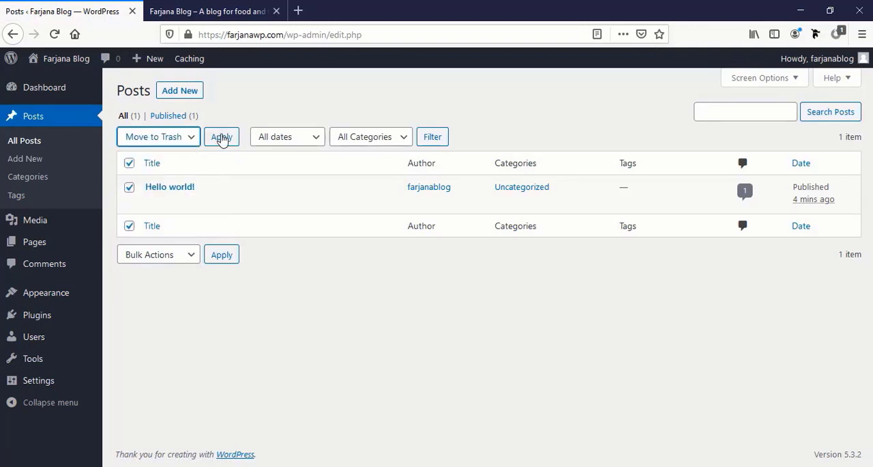
{"action": "left_click", "coordinate": [221, 137]}
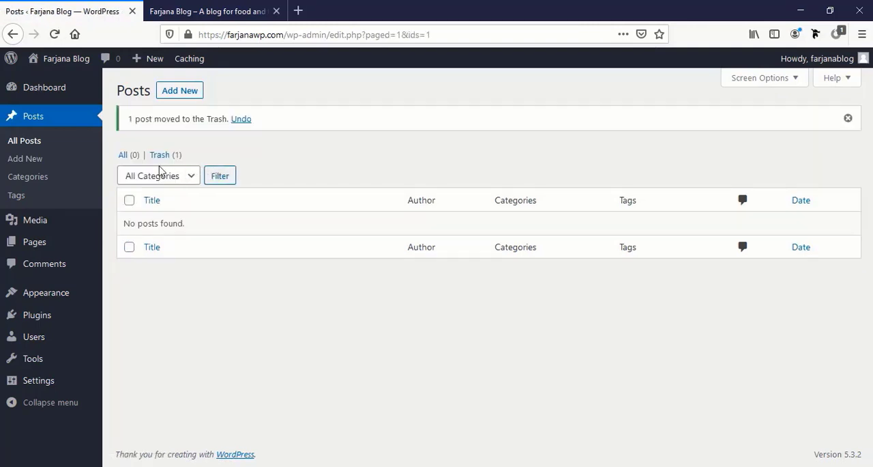
{"action": "left_click", "coordinate": [156, 157]}
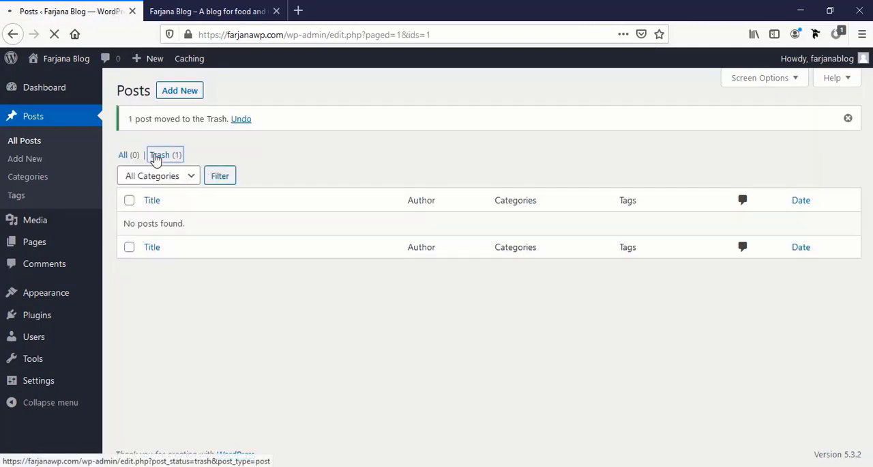
{"action": "left_click", "coordinate": [491, 142]}
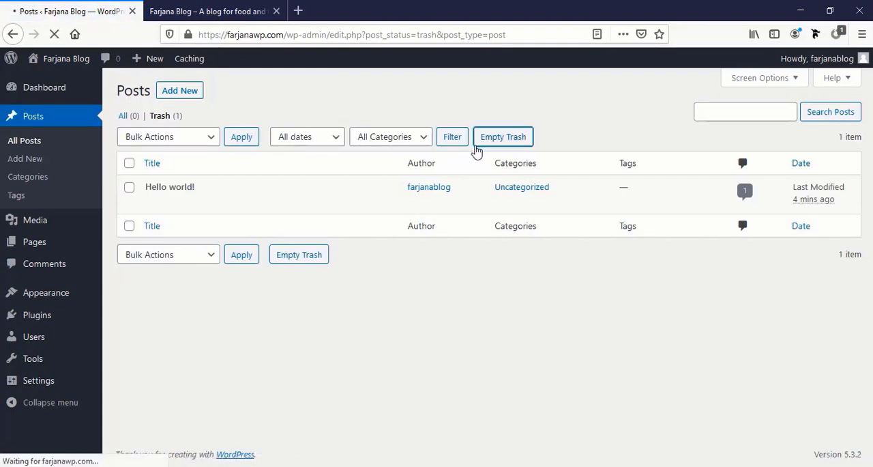
- Permanently delete the Privacy Policy and Sample Page pages through the trash, and check the comments list for leftovers
{"action": "mouse_move", "coordinate": [47, 245]}
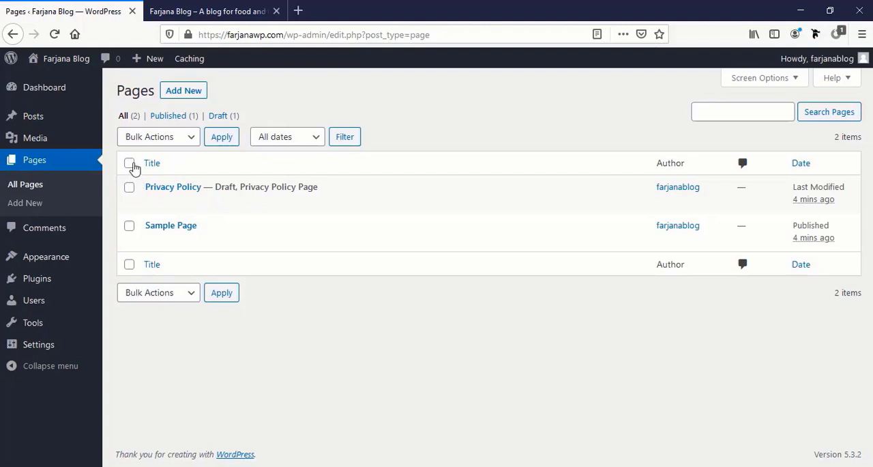
{"action": "left_click", "coordinate": [133, 165]}
{"action": "left_click", "coordinate": [184, 140]}
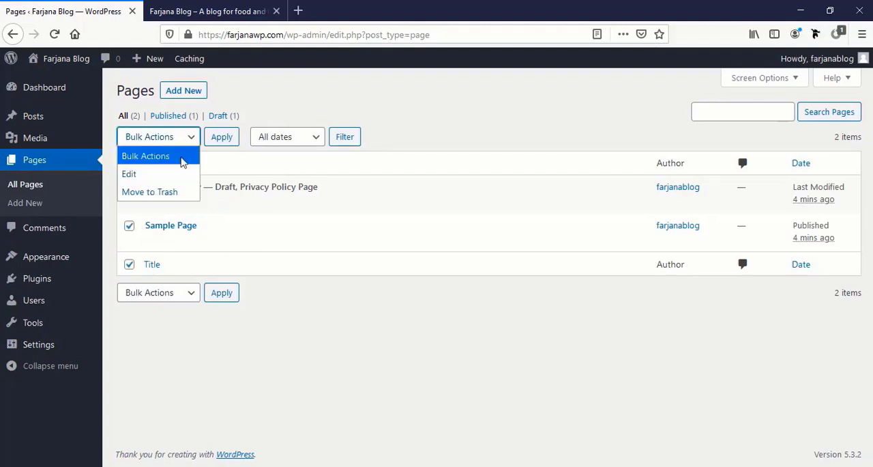
{"action": "left_click", "coordinate": [177, 196]}
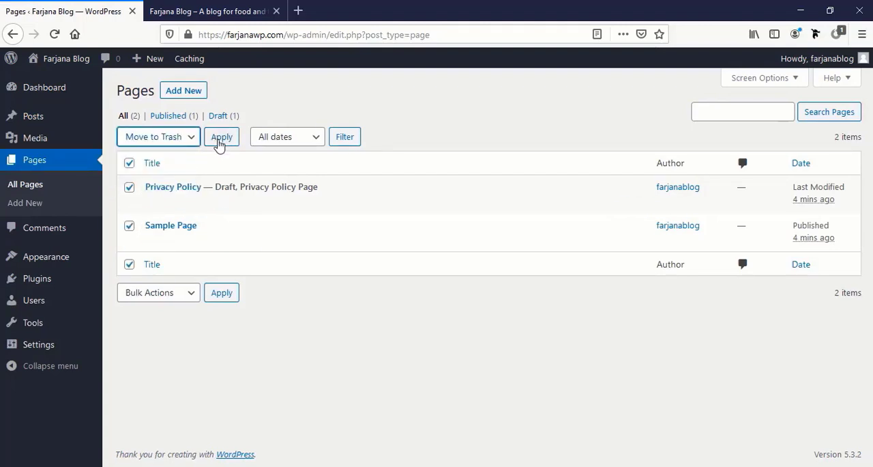
{"action": "left_click", "coordinate": [220, 142]}
{"action": "left_click", "coordinate": [160, 156]}
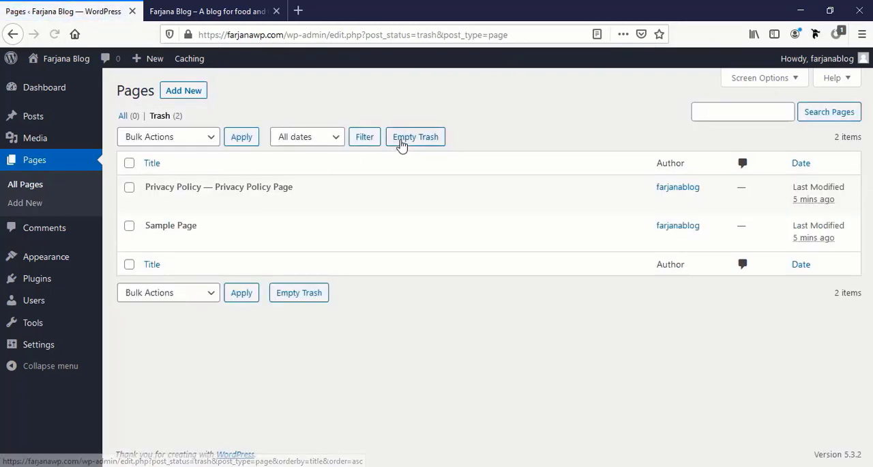
{"action": "left_click", "coordinate": [401, 140]}
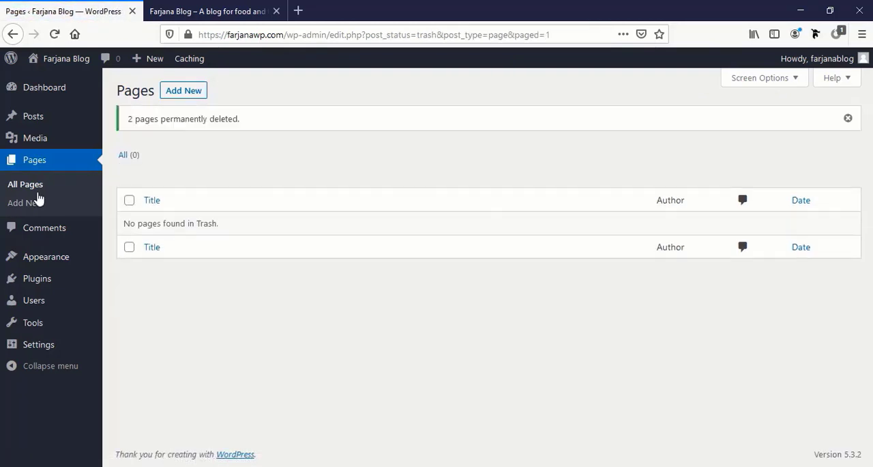
{"action": "left_click", "coordinate": [63, 233]}
{"action": "mouse_move", "coordinate": [60, 232]}
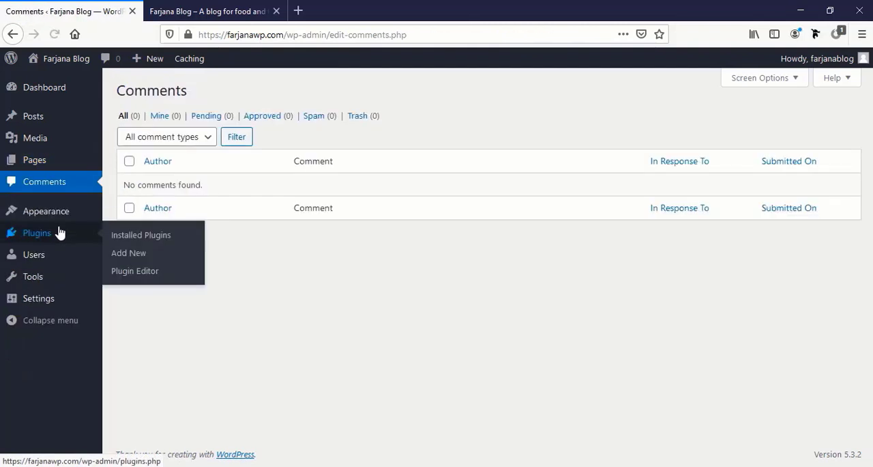
- Turn on discouraging search engines from indexing the site in the reading settings and save the change
{"action": "left_click", "coordinate": [50, 301]}
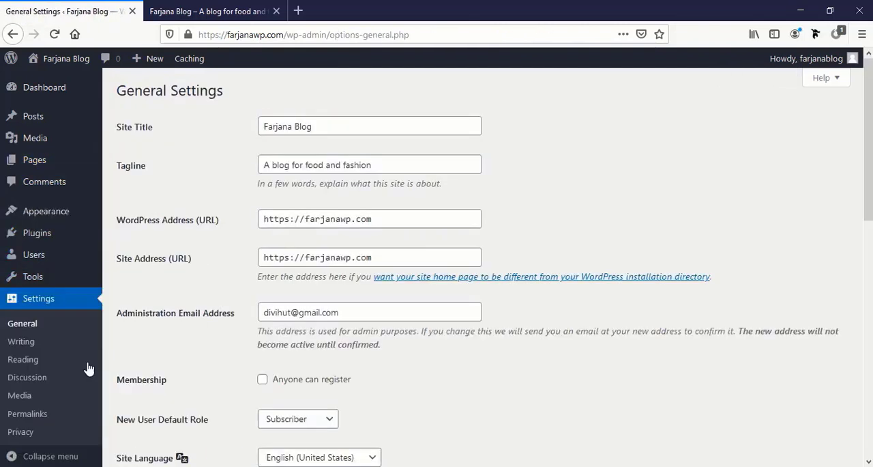
{"action": "left_click", "coordinate": [23, 361]}
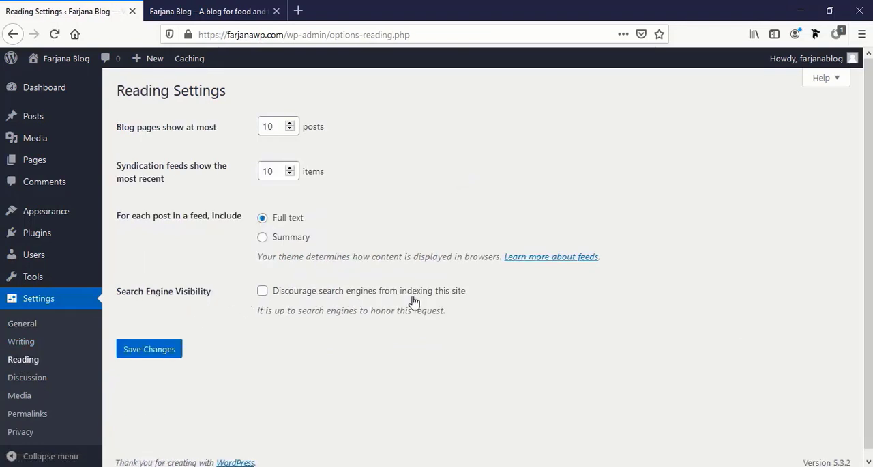
{"action": "left_click", "coordinate": [263, 291]}
{"action": "left_click", "coordinate": [139, 352]}
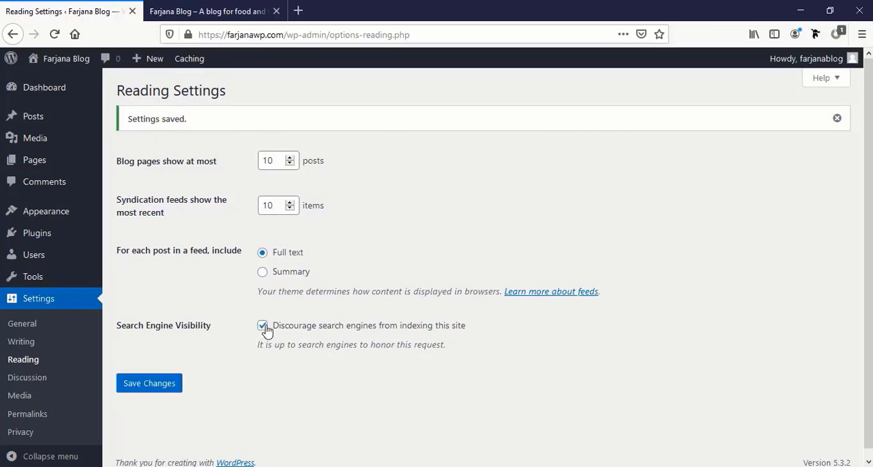
- Set the site's permalink structure to Post name and save the change
{"action": "left_click", "coordinate": [27, 414]}
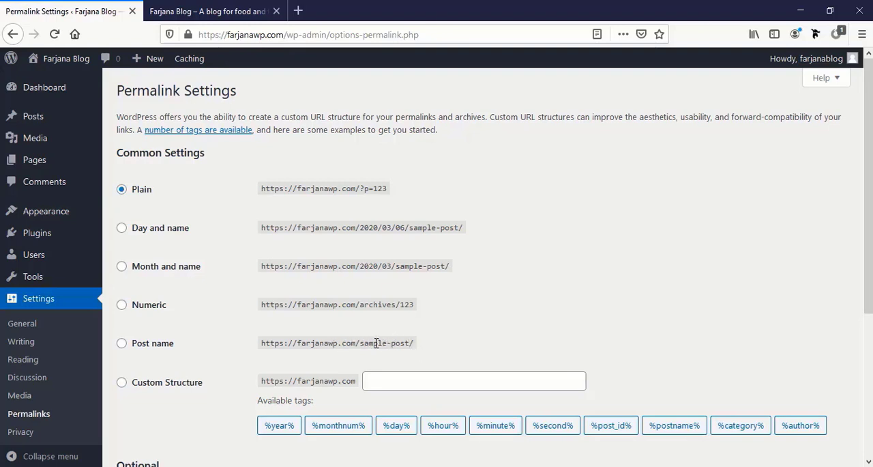
{"action": "left_click", "coordinate": [123, 346]}
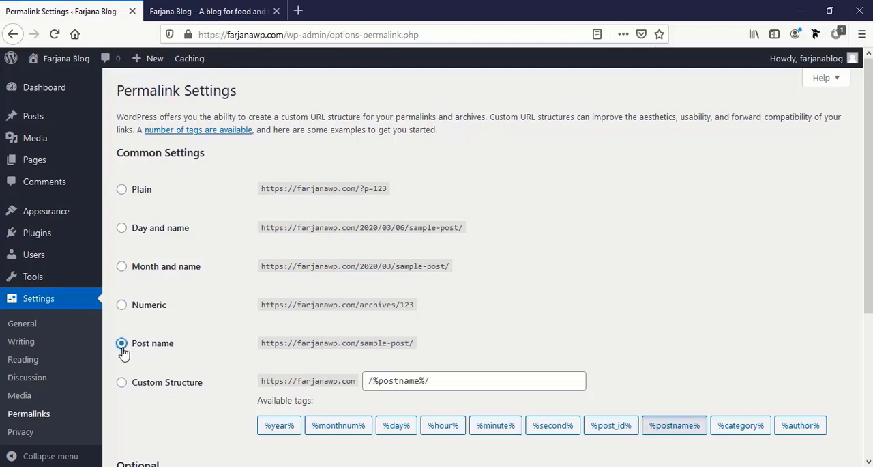
{"action": "scroll", "coordinate": [137, 368], "scroll_direction": "down", "scroll_amount": 3}
{"action": "left_click", "coordinate": [150, 401]}
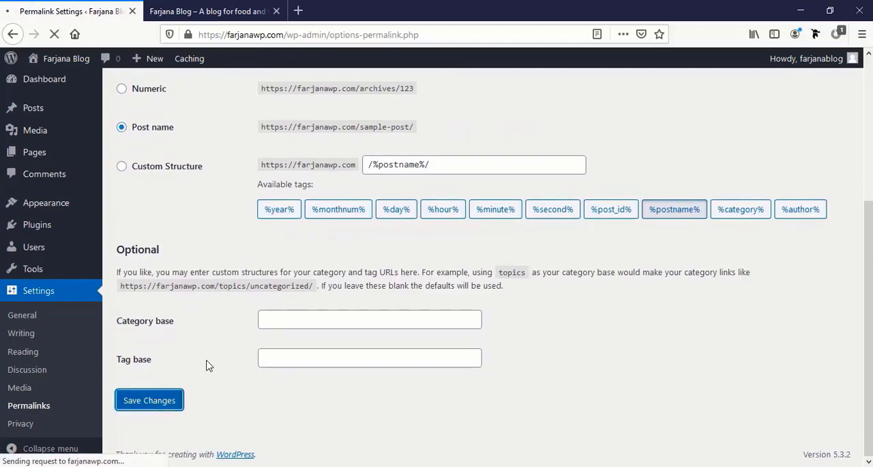
- Open the installed themes and view how the live site looks under the active Twenty Twenty-One theme
{"action": "left_click", "coordinate": [71, 218]}
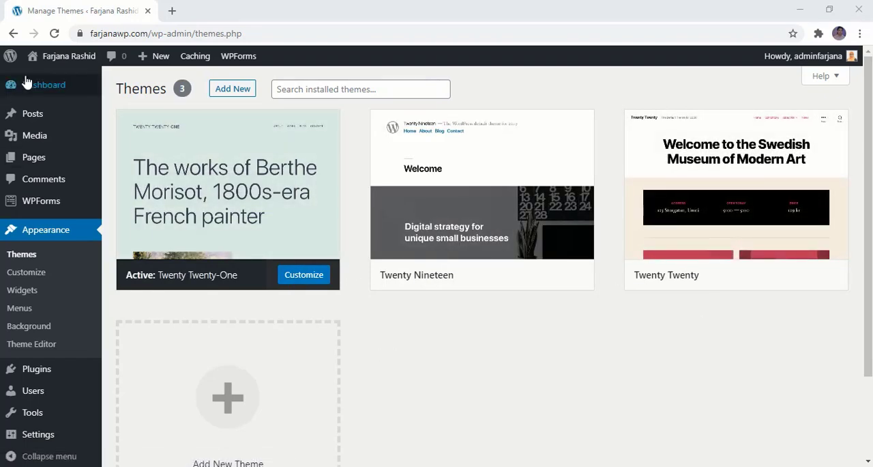
{"action": "mouse_move", "coordinate": [68, 58]}
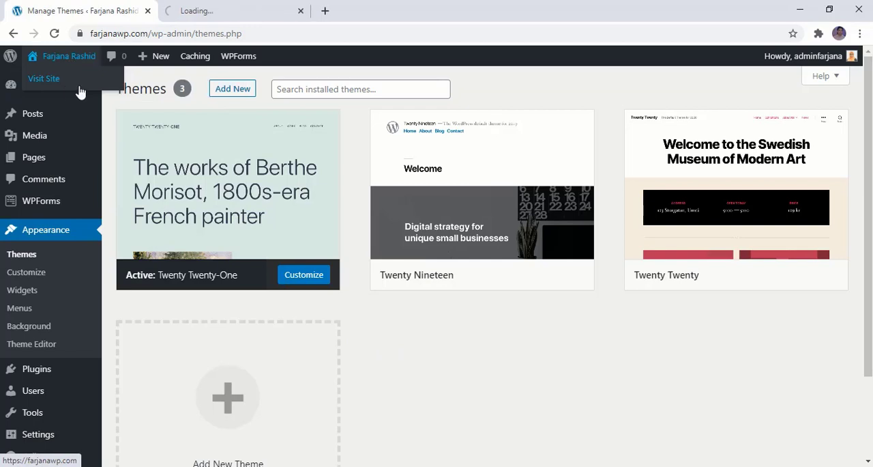
{"action": "left_click", "coordinate": [204, 12]}
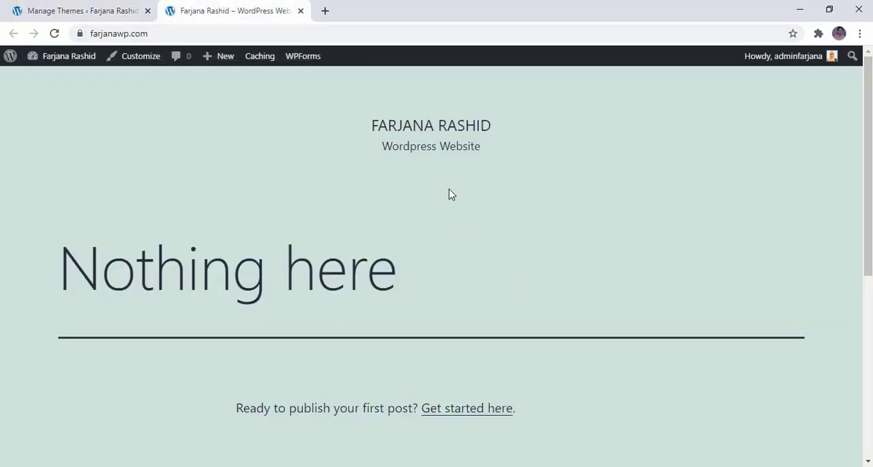
{"action": "left_click", "coordinate": [83, 11]}
- Activate the Twenty Nineteen theme and check the reloaded live site's new look
{"action": "left_click", "coordinate": [496, 277]}
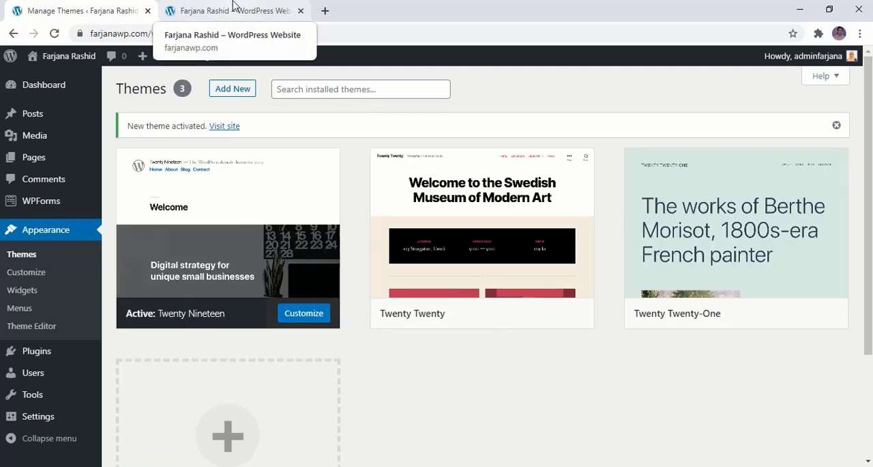
{"action": "left_click", "coordinate": [234, 11]}
{"action": "left_click", "coordinate": [53, 34]}
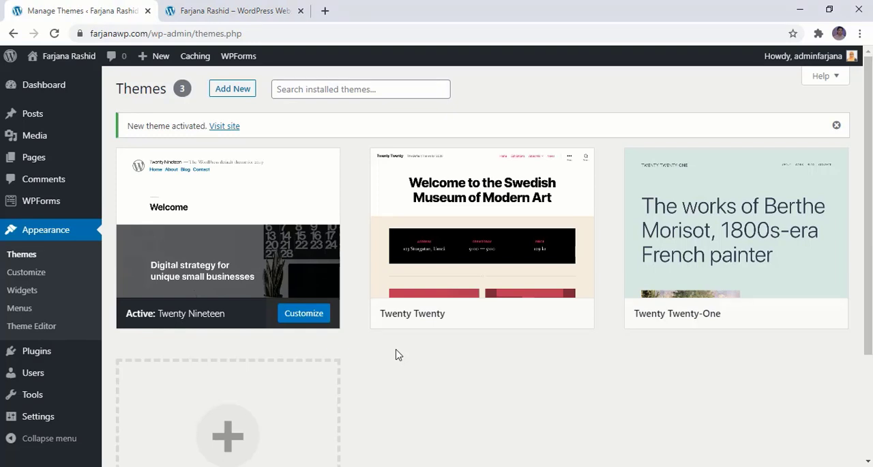
{"action": "left_click", "coordinate": [212, 7]}
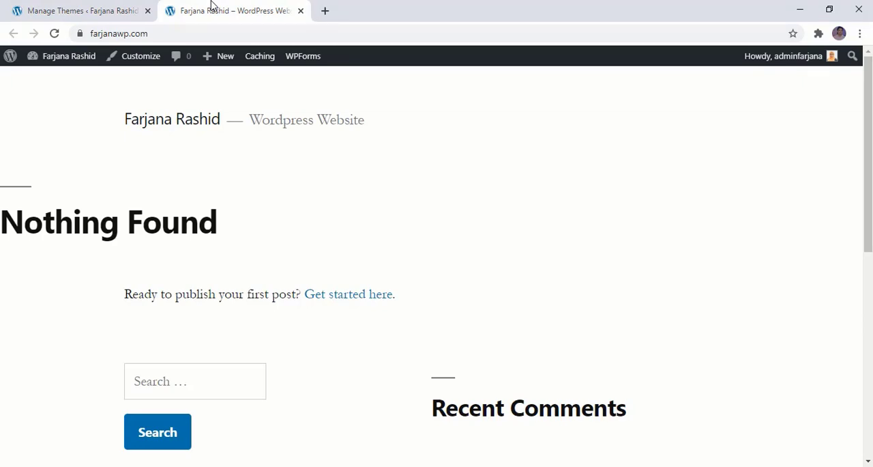
{"action": "left_click", "coordinate": [53, 10]}
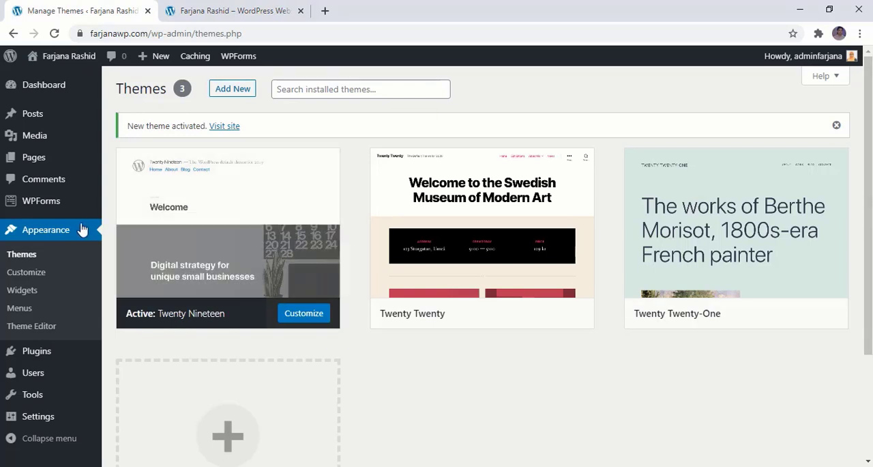
- Search the new themes for "Hello", then install and activate the Hello Elementor theme
{"action": "left_click", "coordinate": [242, 97]}
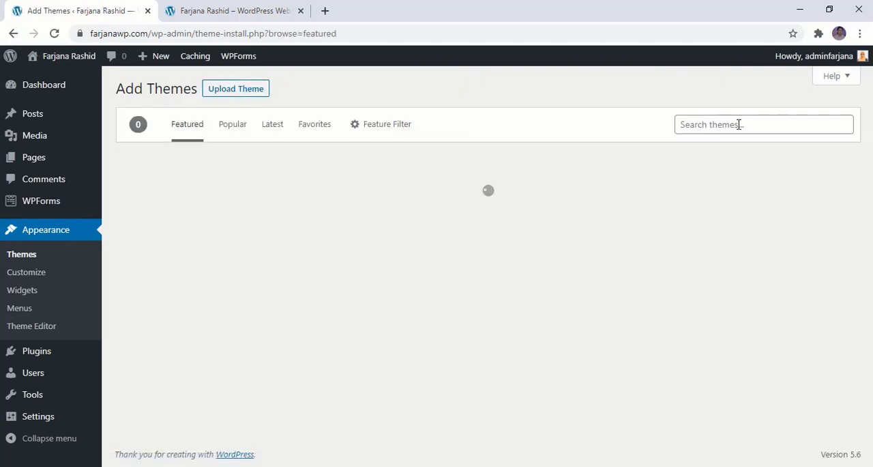
{"action": "left_click", "coordinate": [739, 124]}
{"action": "type", "text": "Hello"}
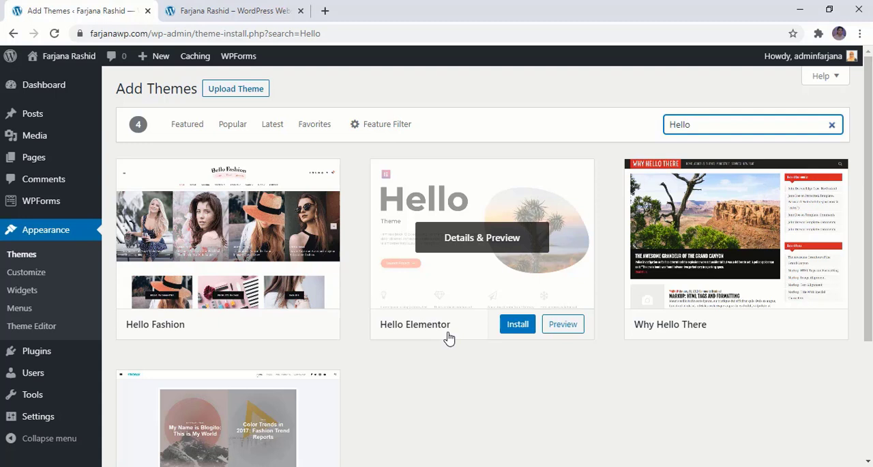
{"action": "left_click", "coordinate": [512, 327]}
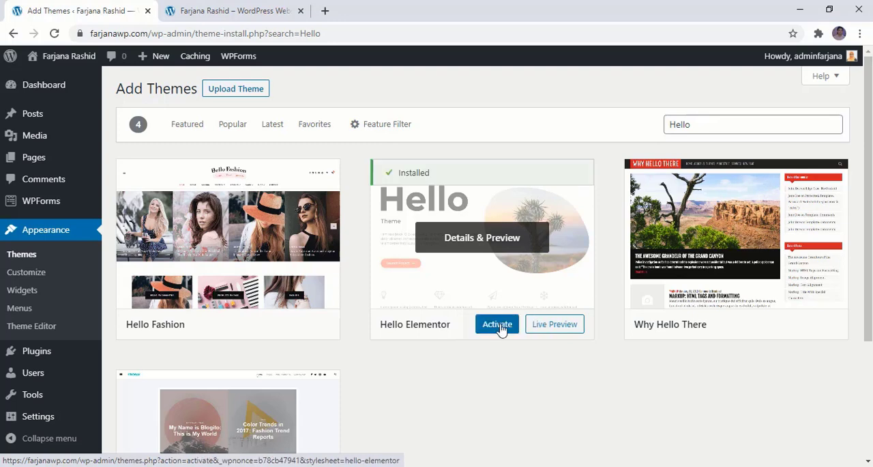
{"action": "left_click", "coordinate": [500, 326]}
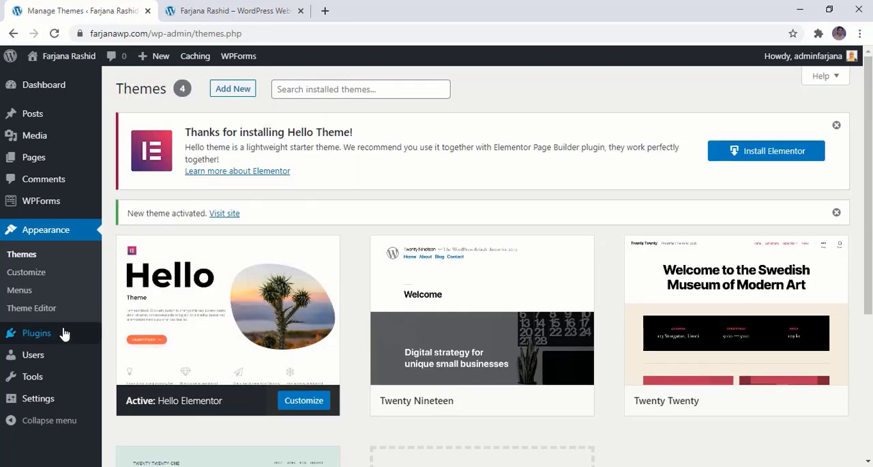
- Load the /tools page of the author's personal website in place of the live site preview
{"action": "mouse_move", "coordinate": [63, 333]}
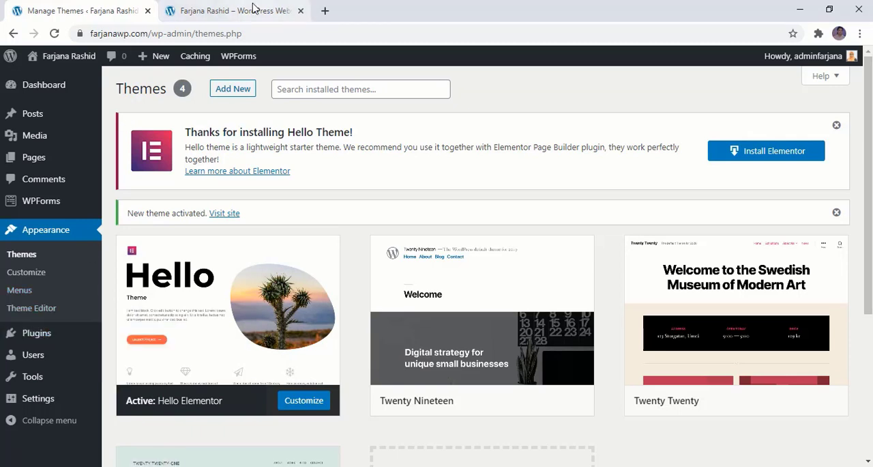
{"action": "left_click", "coordinate": [232, 11]}
{"action": "left_click", "coordinate": [249, 36]}
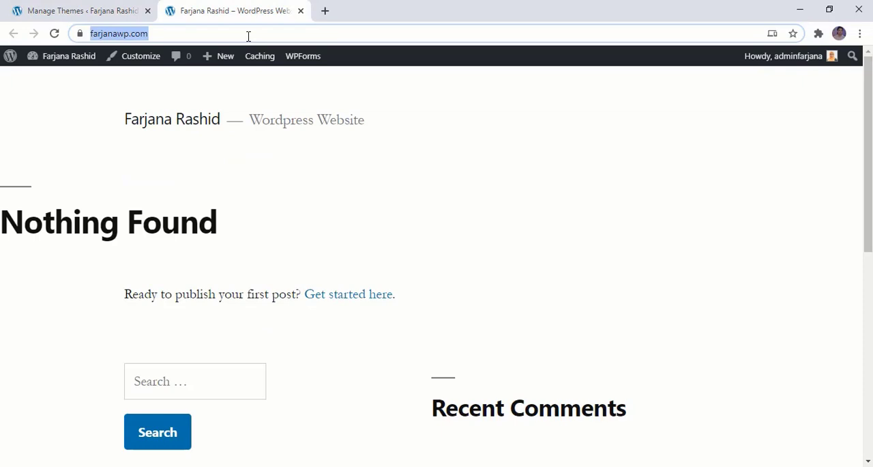
{"action": "type", "text": "far"}
{"action": "key", "text": "Right"}
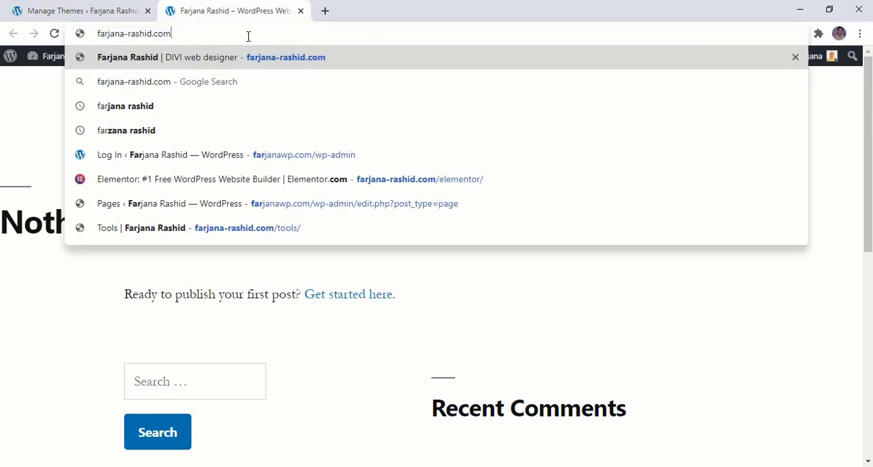
{"action": "type", "text": "/to"}
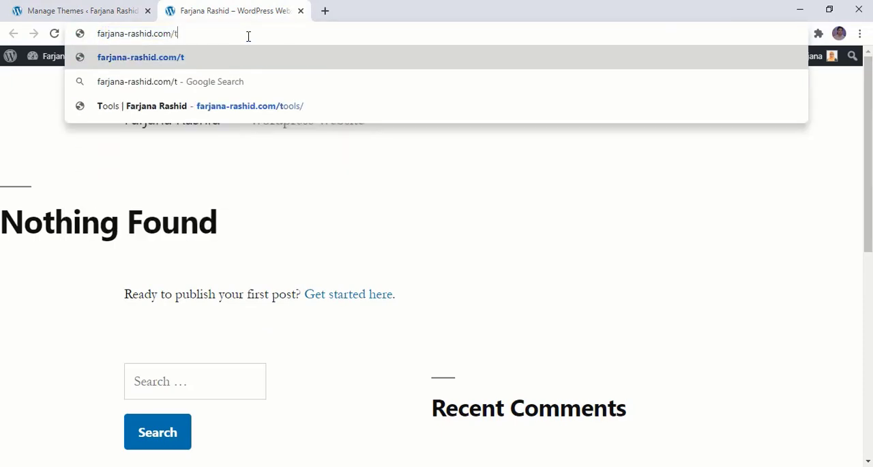
{"action": "key", "text": "Down"}
{"action": "key", "text": "Down"}
{"action": "key", "text": "Return"}
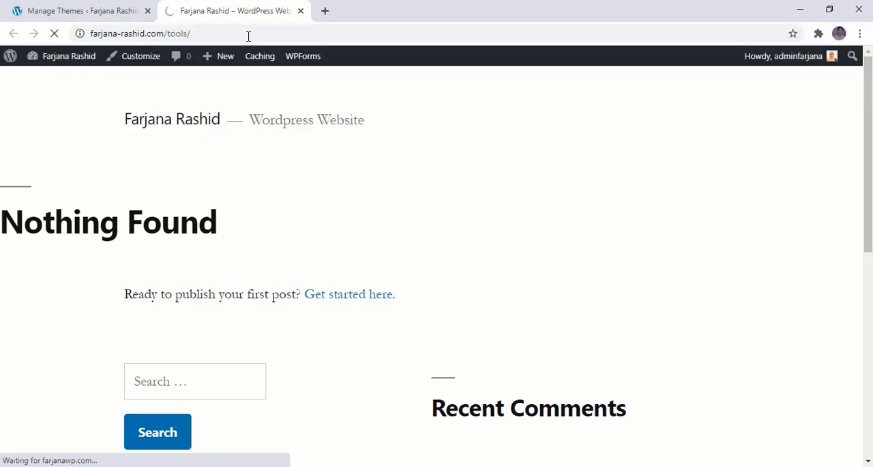
- Follow the Elementor Pro offer in the tools page's WordPress Theme section and view its subscription plans
{"action": "scroll", "coordinate": [437, 247], "scroll_direction": "down", "scroll_amount": 8}
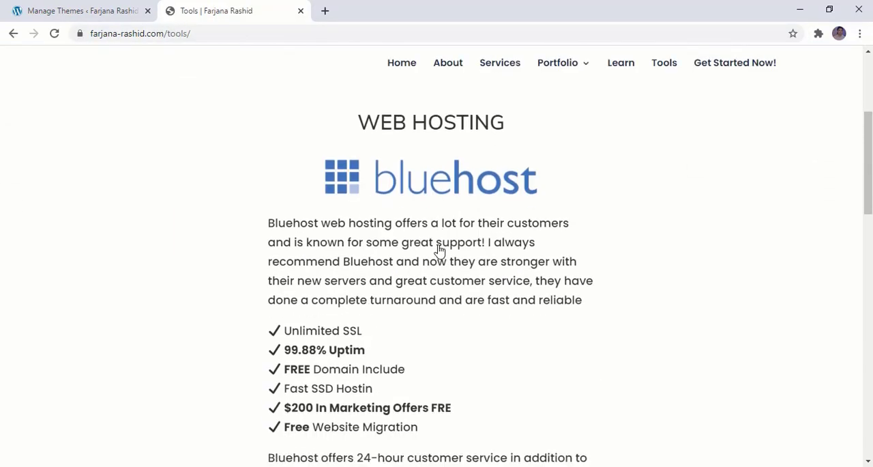
{"action": "scroll", "coordinate": [440, 251], "scroll_direction": "down", "scroll_amount": 3}
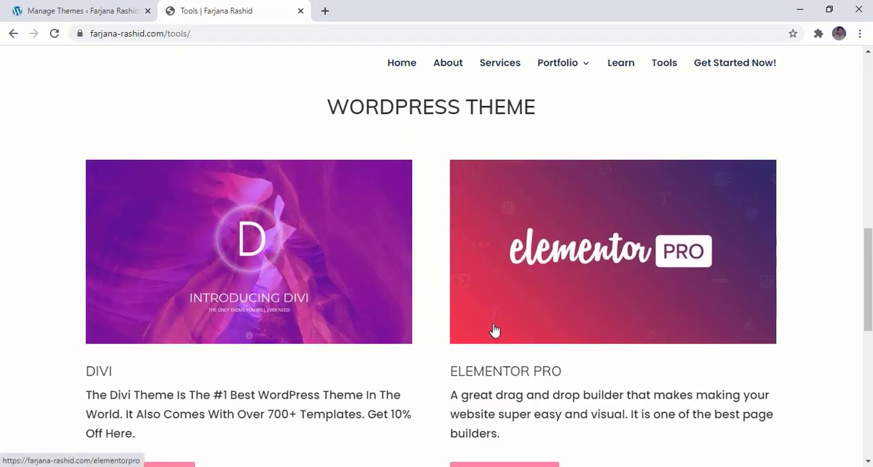
{"action": "scroll", "coordinate": [493, 334], "scroll_direction": "down", "scroll_amount": 1}
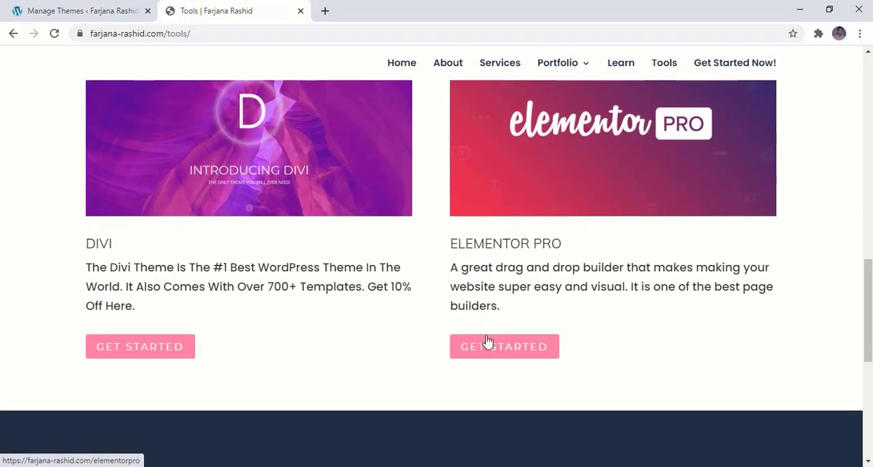
{"action": "left_click", "coordinate": [528, 350]}
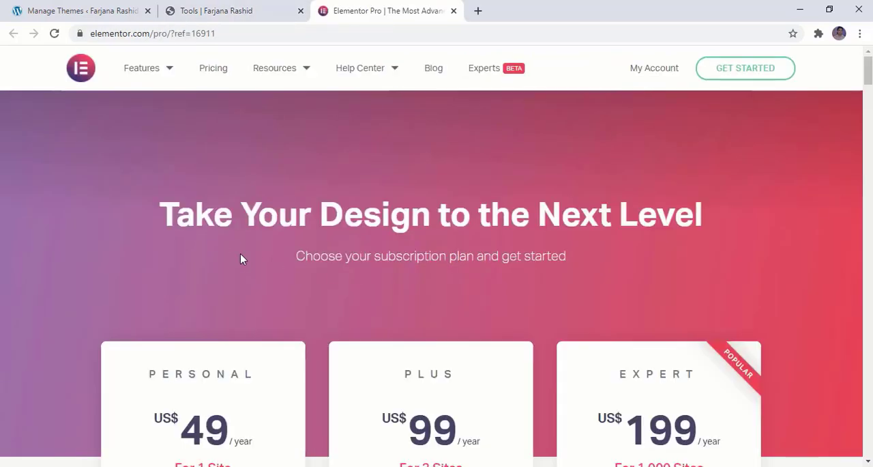
{"action": "scroll", "coordinate": [241, 256], "scroll_direction": "down", "scroll_amount": 4}
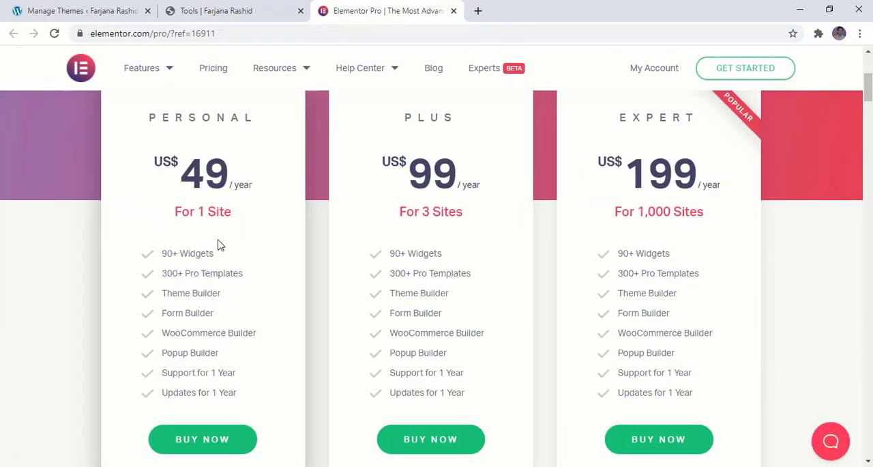
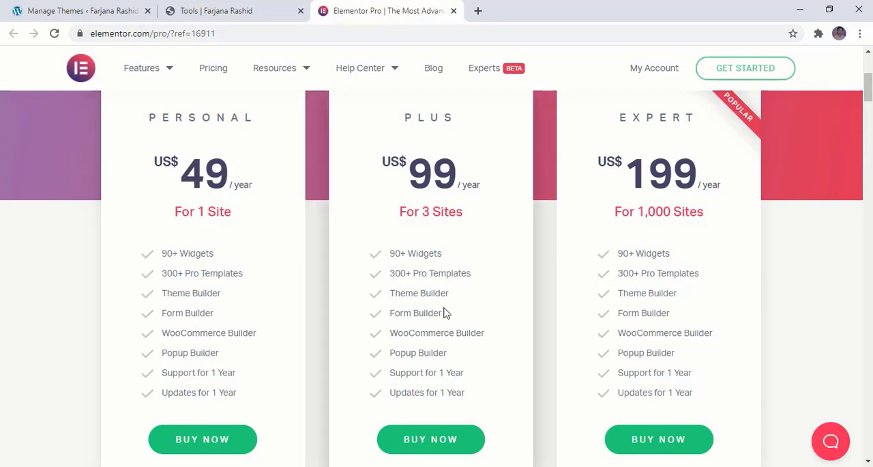
- Compare the yearly prices, site allowances and included features of the Personal, Plus and Expert plans
{"action": "scroll", "coordinate": [445, 312], "scroll_direction": "up", "scroll_amount": 2}
{"action": "scroll", "coordinate": [445, 310], "scroll_direction": "down", "scroll_amount": 1}
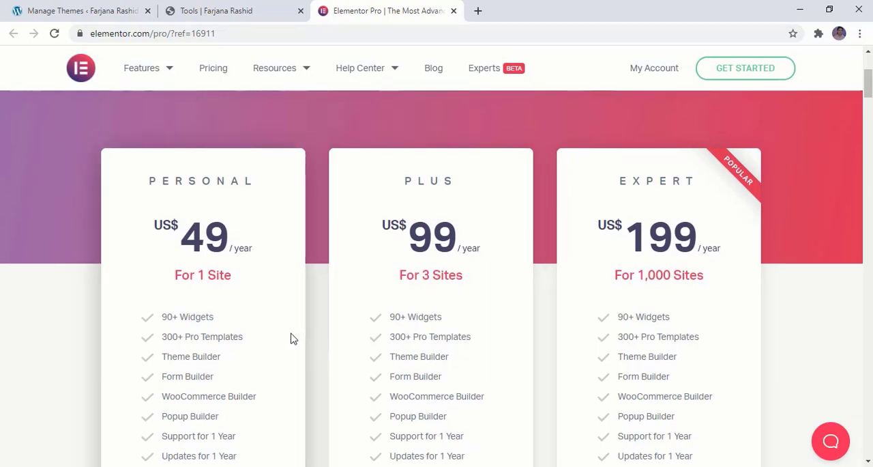
{"action": "scroll", "coordinate": [292, 337], "scroll_direction": "down", "scroll_amount": 2}
{"action": "scroll", "coordinate": [271, 337], "scroll_direction": "up", "scroll_amount": 1}
{"action": "scroll", "coordinate": [270, 337], "scroll_direction": "up", "scroll_amount": 1}
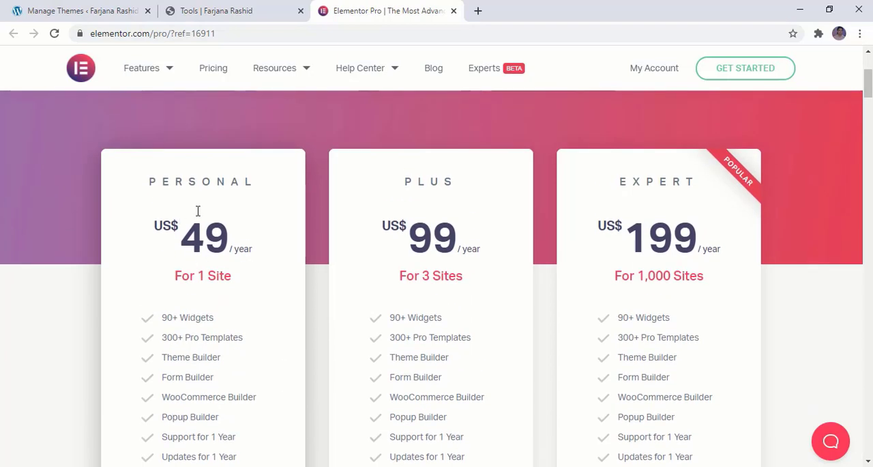
{"action": "triple_click", "coordinate": [186, 276]}
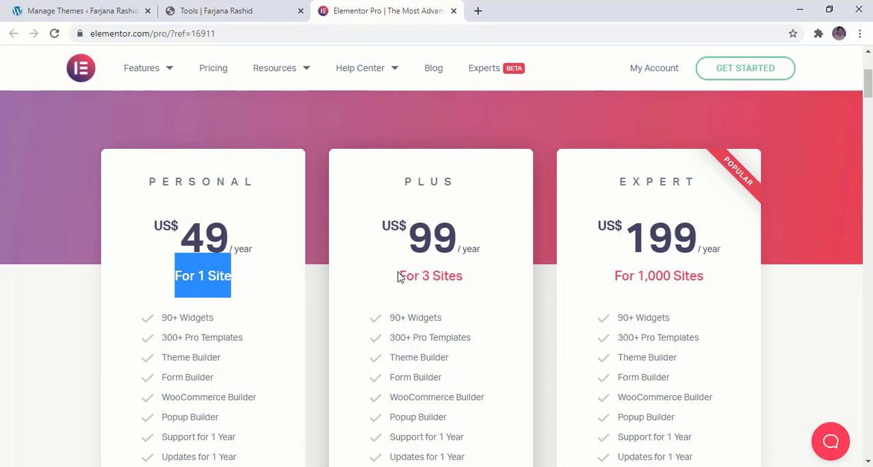
{"action": "left_click_drag", "start_coordinate": [399, 276], "coordinate": [469, 287]}
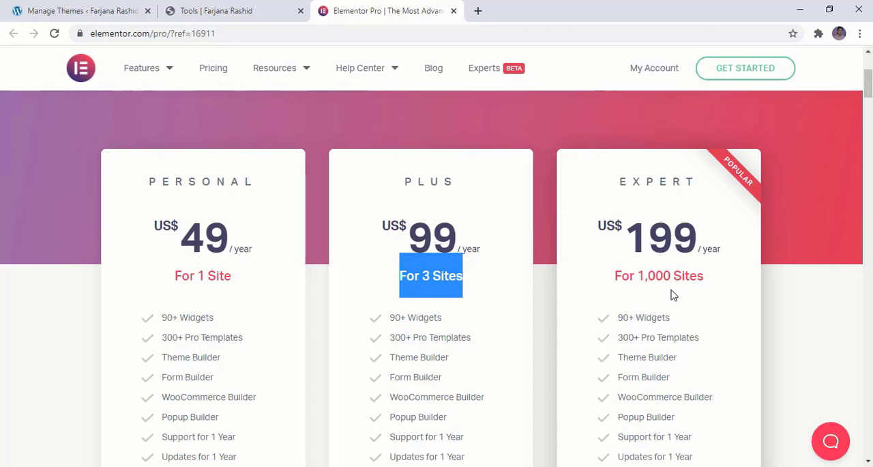
{"action": "left_click", "coordinate": [631, 293]}
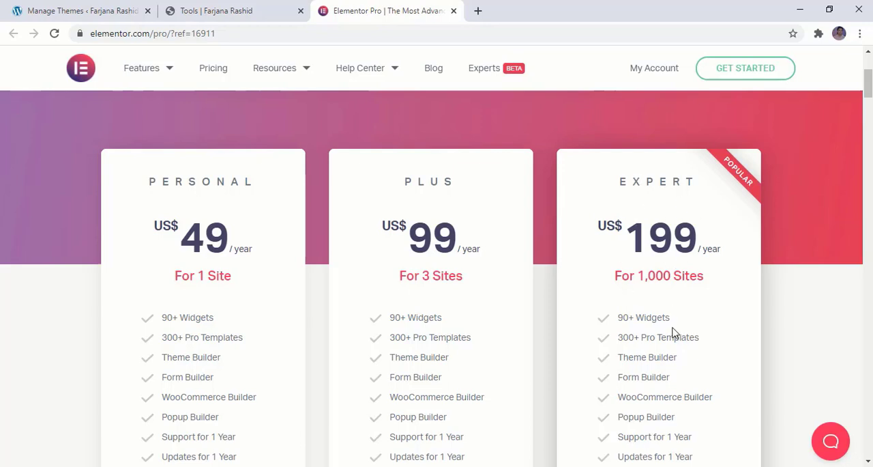
{"action": "scroll", "coordinate": [673, 333], "scroll_direction": "down", "scroll_amount": 2}
{"action": "scroll", "coordinate": [674, 328], "scroll_direction": "up", "scroll_amount": 3}
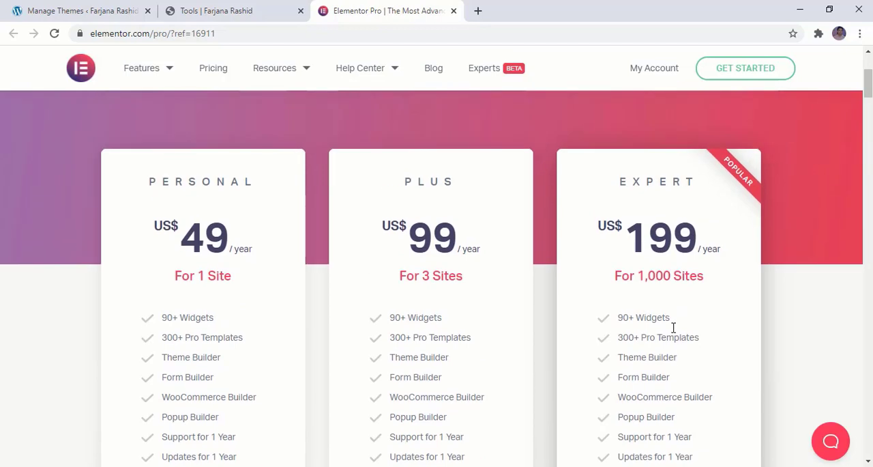
- Start a purchase of the Expert plan and review the checkout's billing fields and its credit card and PayPal payment options
{"action": "scroll", "coordinate": [396, 351], "scroll_direction": "down", "scroll_amount": 3}
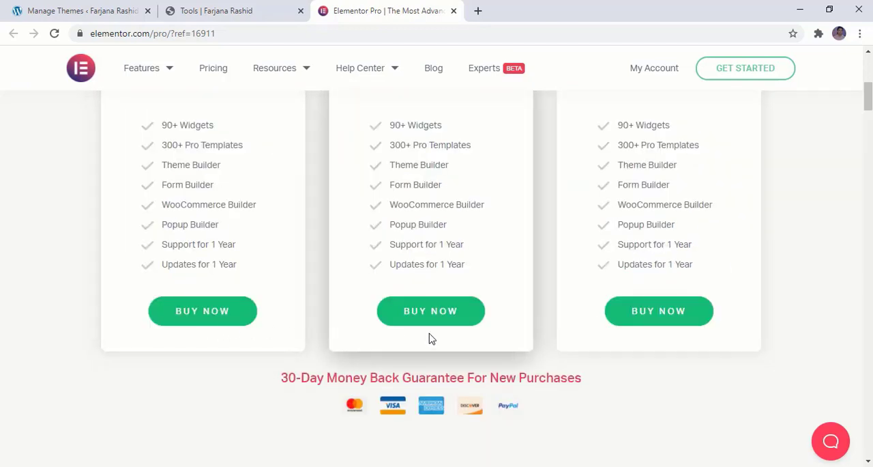
{"action": "left_click", "coordinate": [660, 316]}
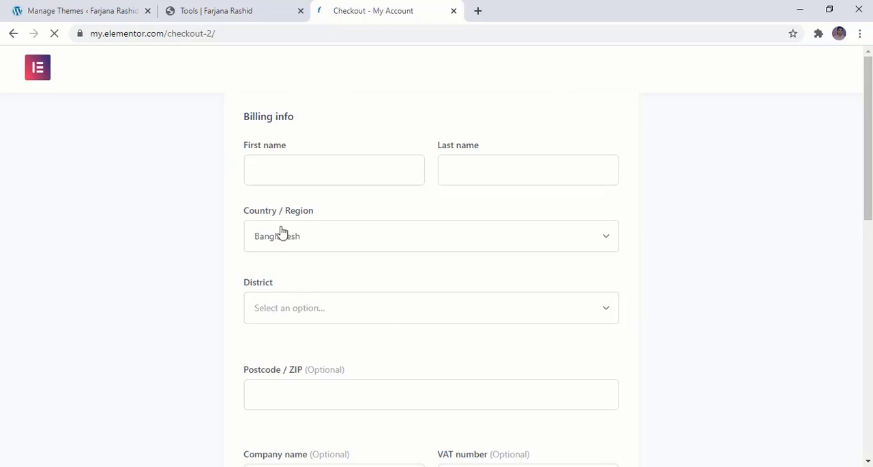
{"action": "left_click", "coordinate": [471, 178]}
{"action": "left_click", "coordinate": [354, 180]}
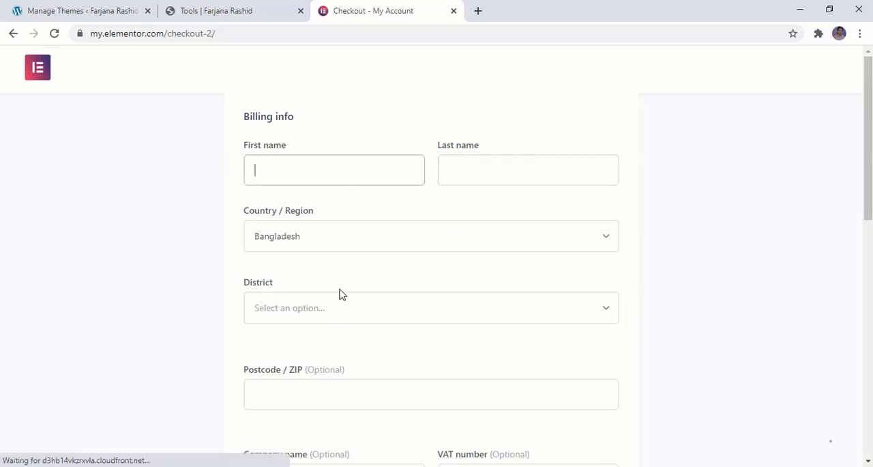
{"action": "scroll", "coordinate": [341, 294], "scroll_direction": "down", "scroll_amount": 5}
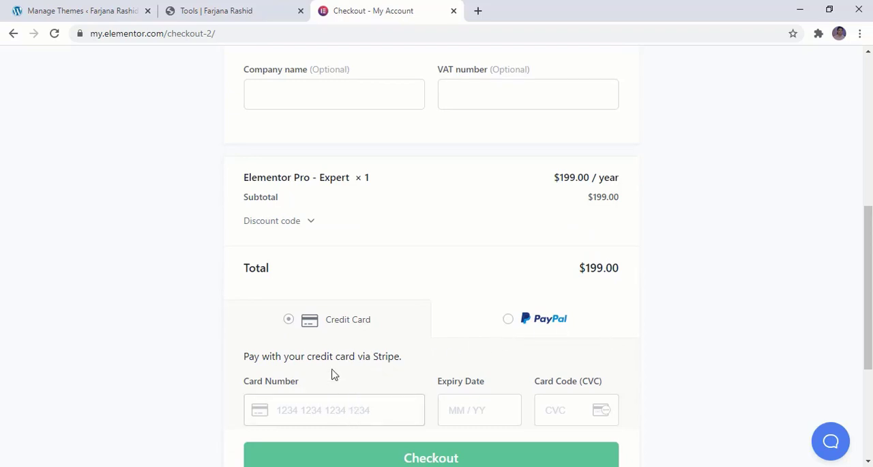
{"action": "left_click", "coordinate": [508, 318]}
{"action": "scroll", "coordinate": [448, 363], "scroll_direction": "down", "scroll_amount": 2}
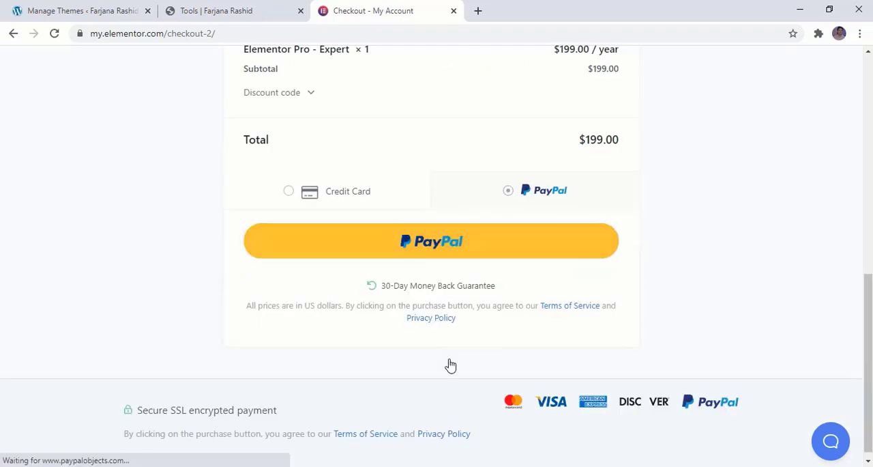
{"action": "left_click", "coordinate": [358, 195]}
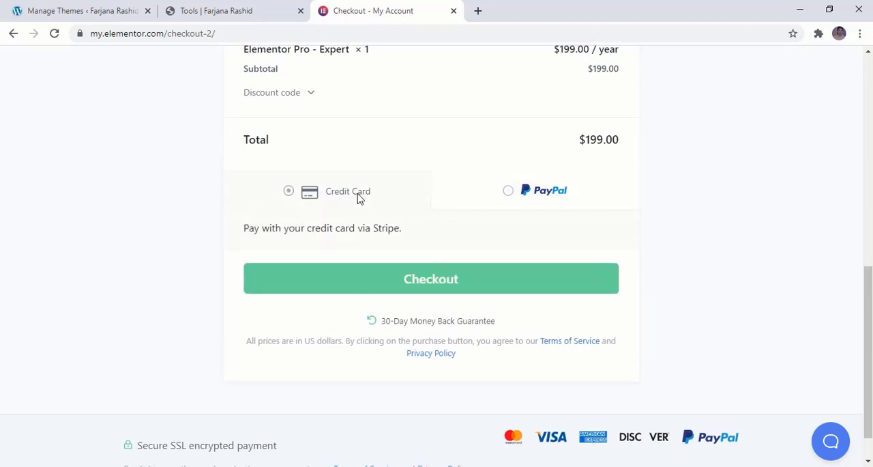
{"action": "scroll", "coordinate": [382, 316], "scroll_direction": "up", "scroll_amount": 5}
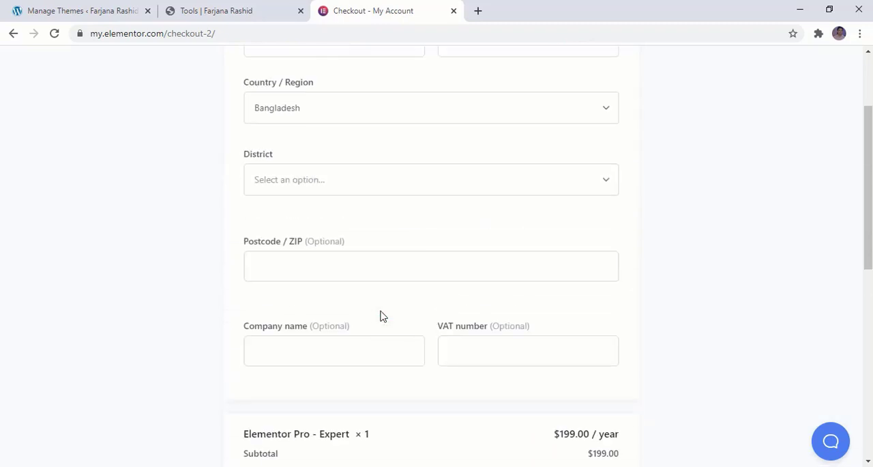
{"action": "scroll", "coordinate": [382, 316], "scroll_direction": "up", "scroll_amount": 2}
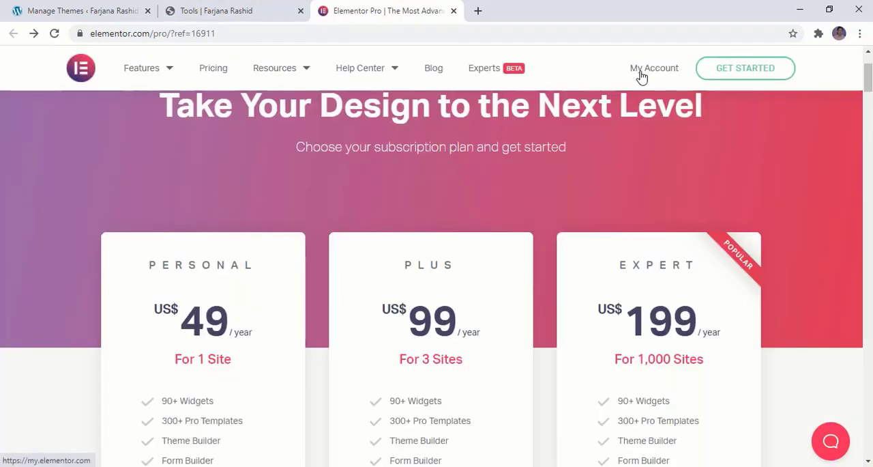
- Go to the Elementor account and download the Elementor Pro Expert plugin zip
{"action": "left_click", "coordinate": [641, 77]}
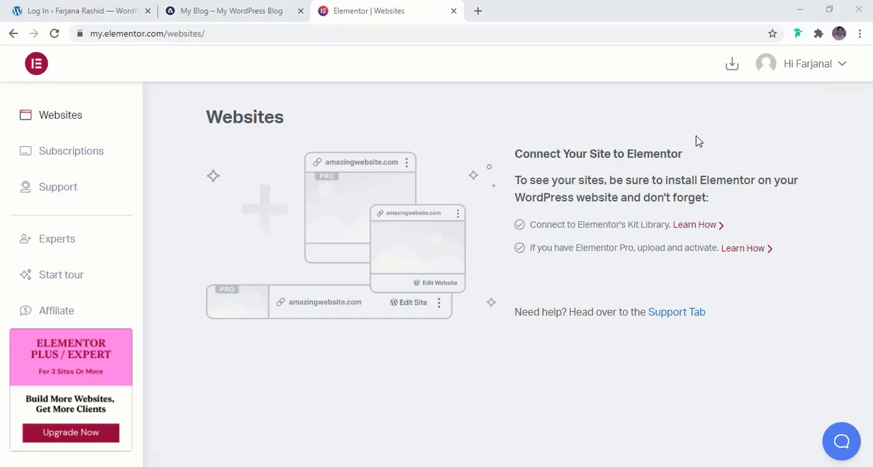
{"action": "left_click", "coordinate": [734, 65]}
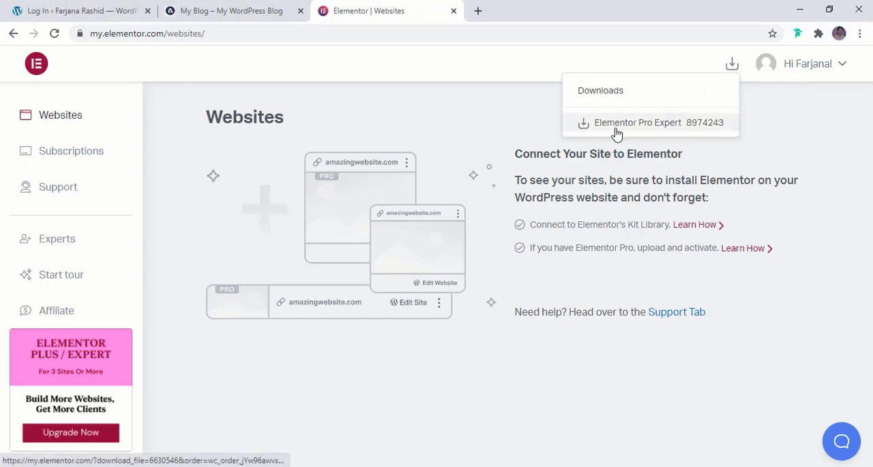
{"action": "left_click", "coordinate": [671, 125]}
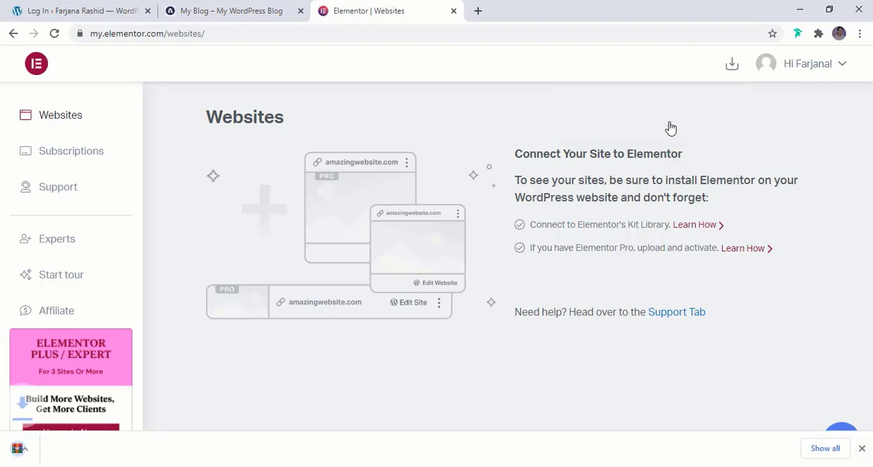
- Upload the downloaded elementor-pro-3.0.9 (1).zip to the WordPress site as a new plugin and install it
{"action": "left_click", "coordinate": [74, 8]}
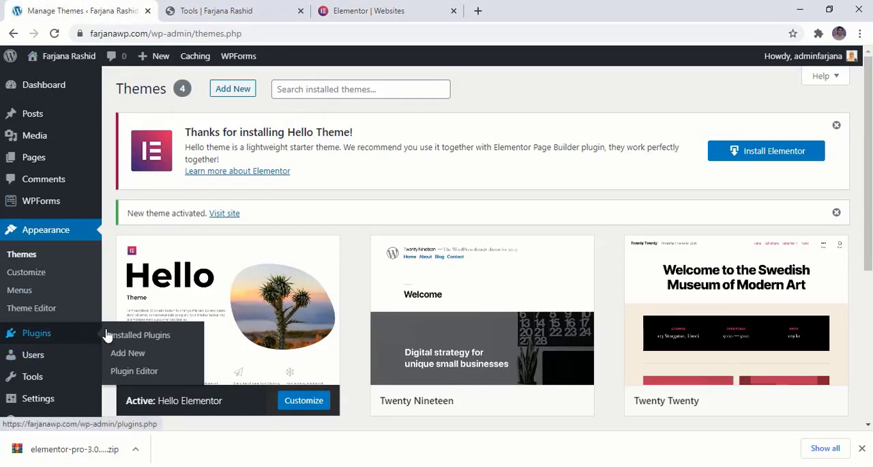
{"action": "left_click", "coordinate": [125, 353]}
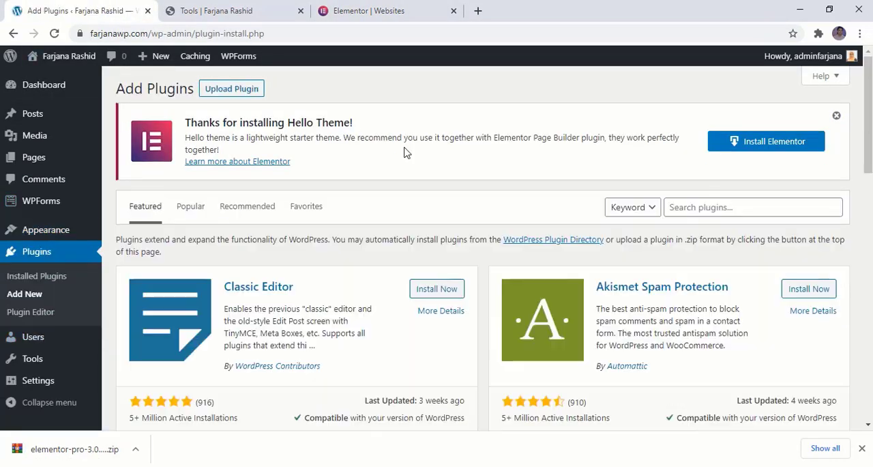
{"action": "left_click", "coordinate": [246, 93]}
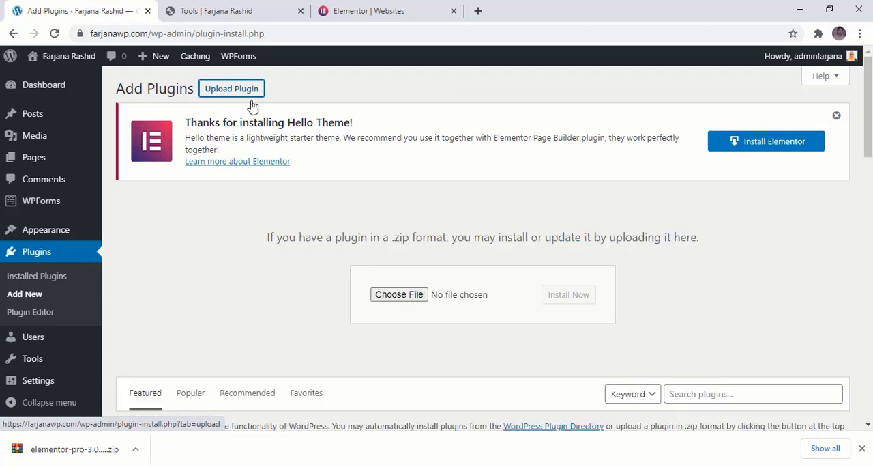
{"action": "left_click", "coordinate": [396, 293]}
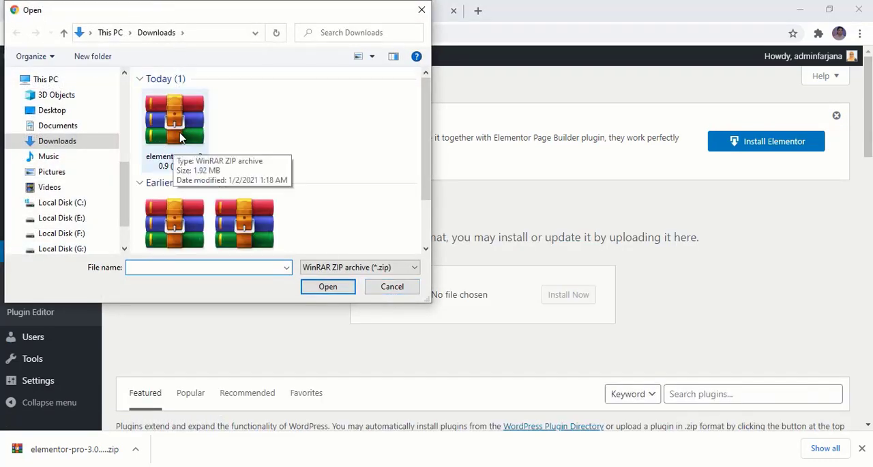
{"action": "left_click", "coordinate": [170, 151]}
{"action": "left_click", "coordinate": [334, 292]}
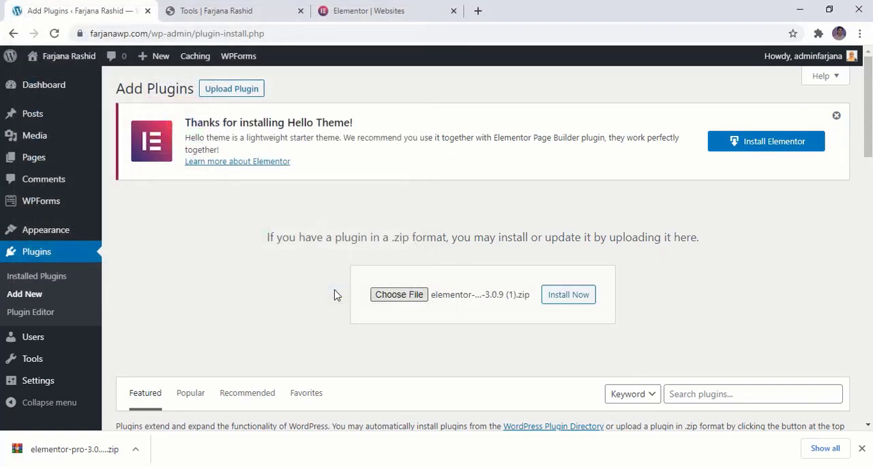
{"action": "left_click", "coordinate": [569, 299]}
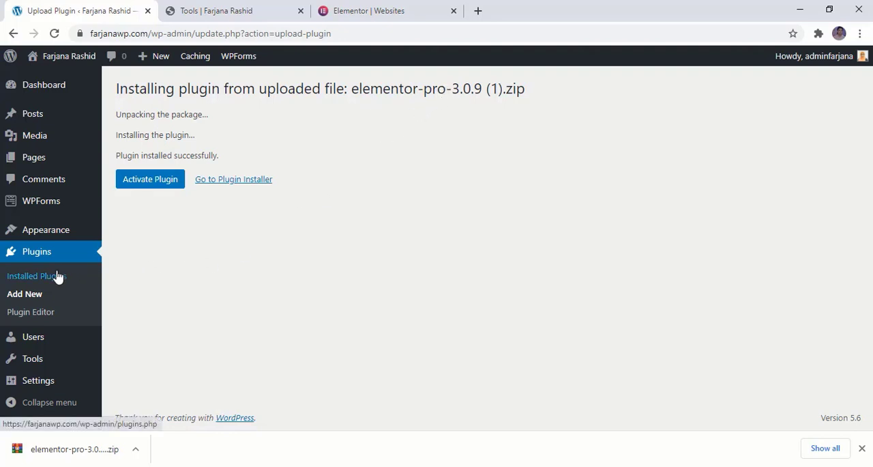
- Search the plugin directory for "elementor", then install and activate the free Elementor Website Builder plugin
{"action": "left_click", "coordinate": [34, 295]}
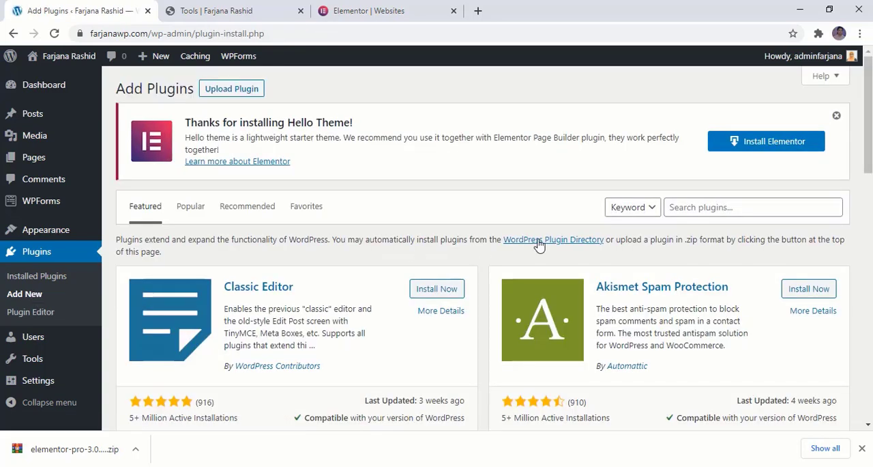
{"action": "left_click", "coordinate": [702, 206]}
{"action": "type", "text": "el"}
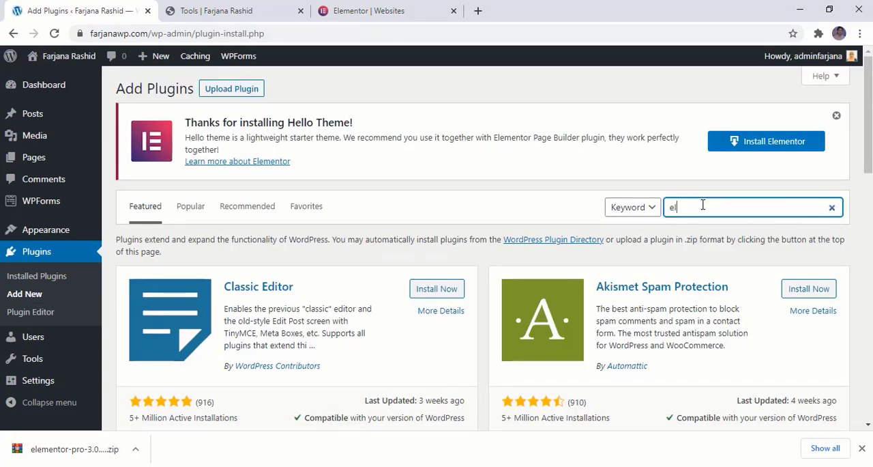
{"action": "type", "text": "ementor"}
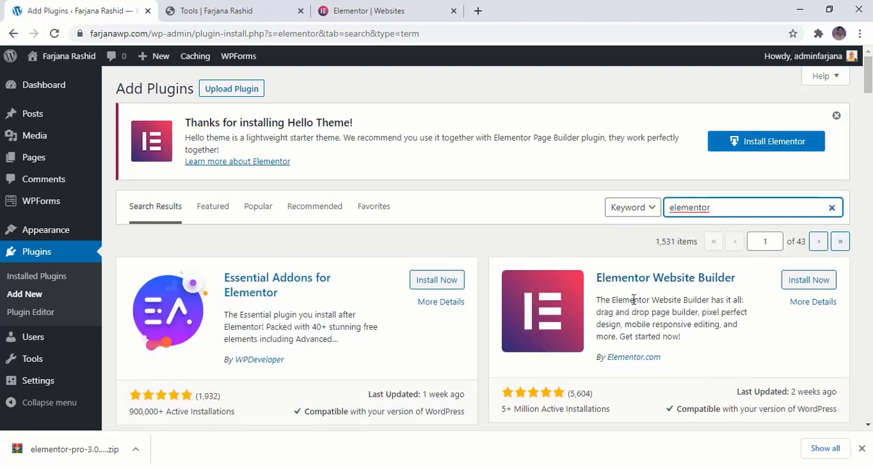
{"action": "left_click", "coordinate": [810, 281]}
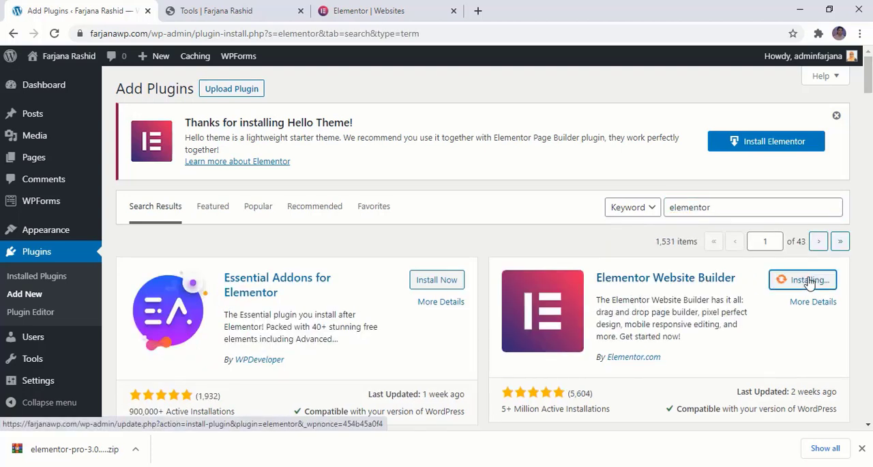
{"action": "left_click", "coordinate": [812, 283]}
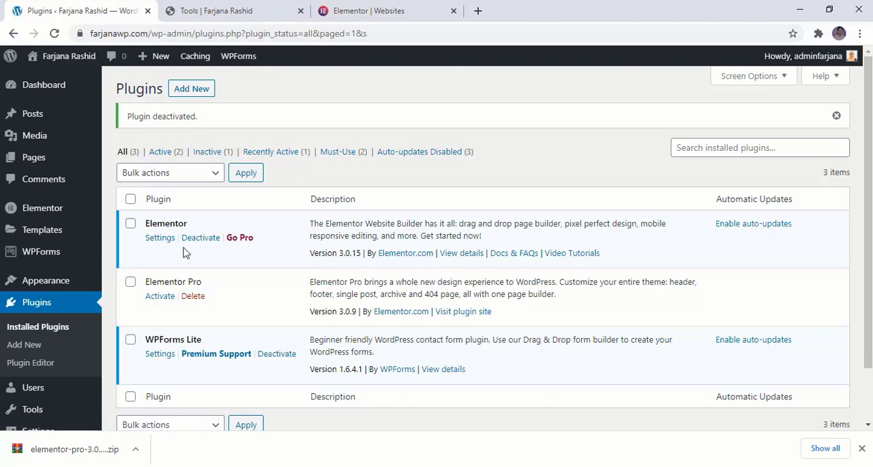
- Activate the Elementor Pro plugin, then connect the site to the Elementor account and activate its license
{"action": "left_click", "coordinate": [161, 298]}
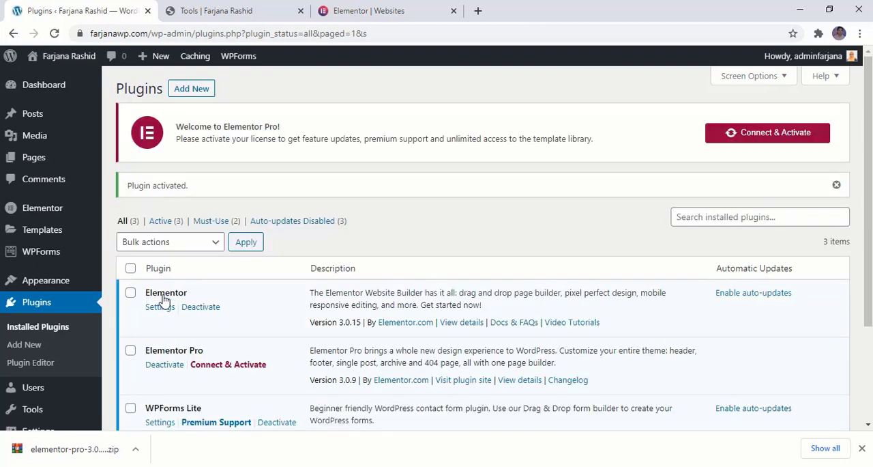
{"action": "left_click", "coordinate": [781, 134]}
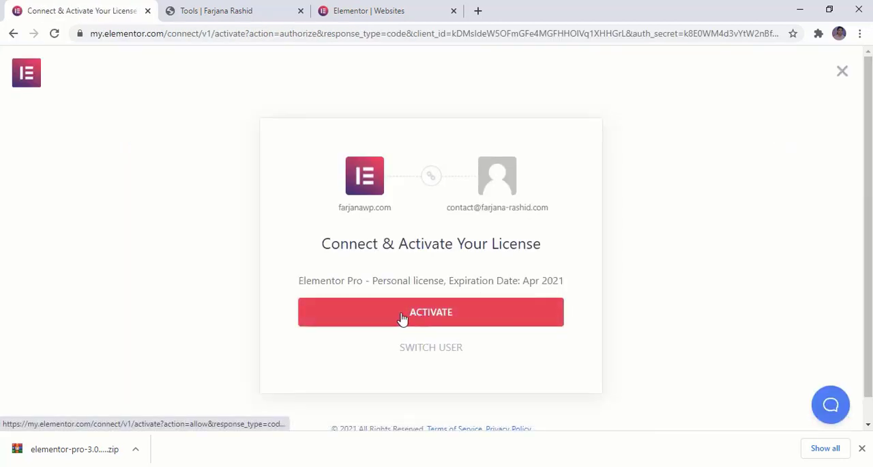
{"action": "left_click", "coordinate": [485, 316]}
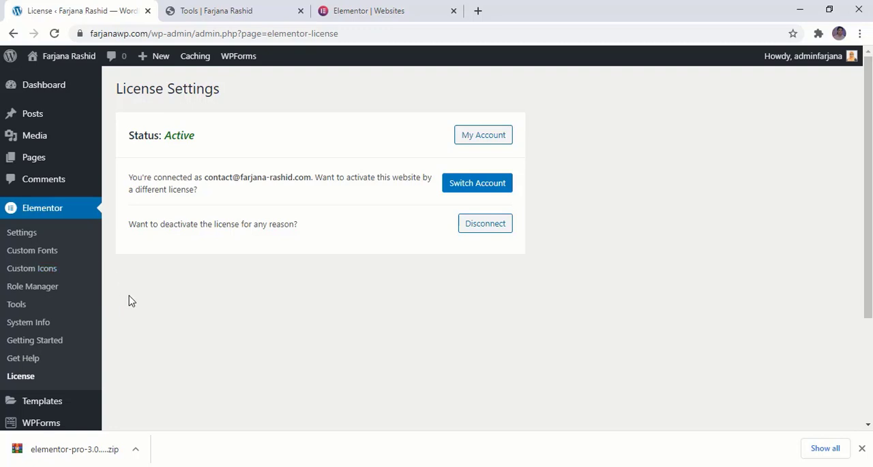
- Open the live site in a new tab, close the Tools and Elementor account tabs, and view the site's front page
{"action": "mouse_move", "coordinate": [68, 58]}
{"action": "right_click", "coordinate": [69, 80]}
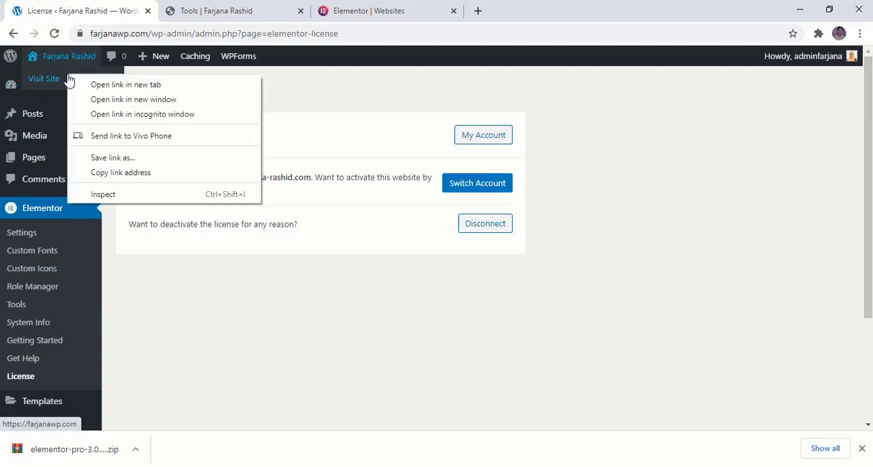
{"action": "left_click", "coordinate": [89, 85]}
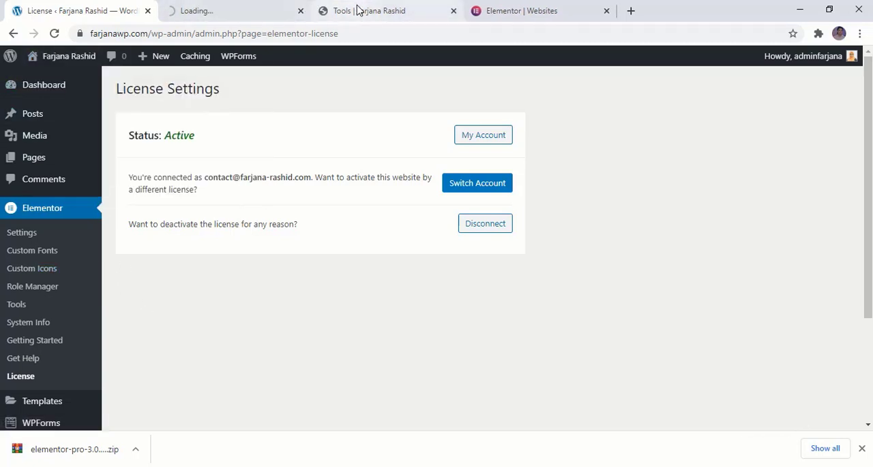
{"action": "left_click", "coordinate": [453, 11]}
{"action": "left_click", "coordinate": [453, 11]}
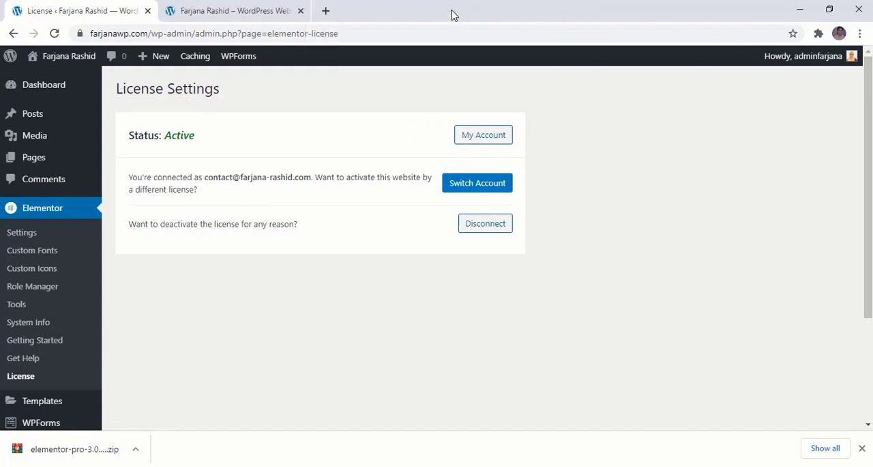
{"action": "left_click", "coordinate": [252, 11]}
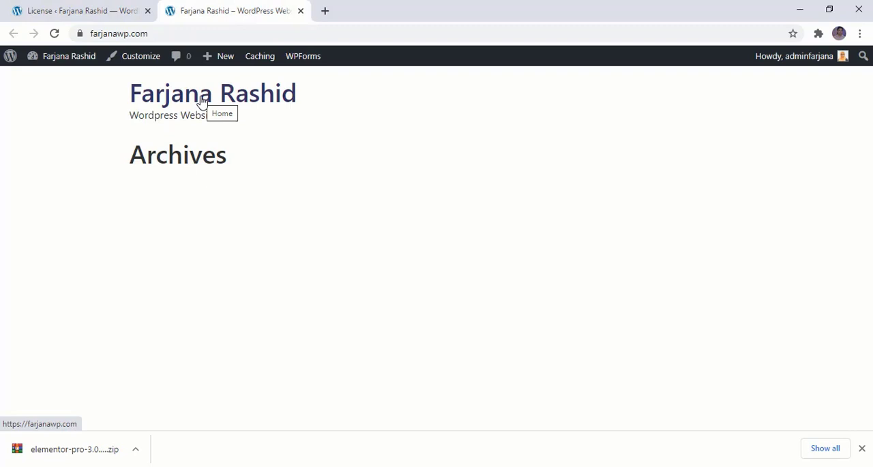
- Return to the site's admin area, look at the empty pages list, and start a new post from the posts list
{"action": "left_click", "coordinate": [100, 8]}
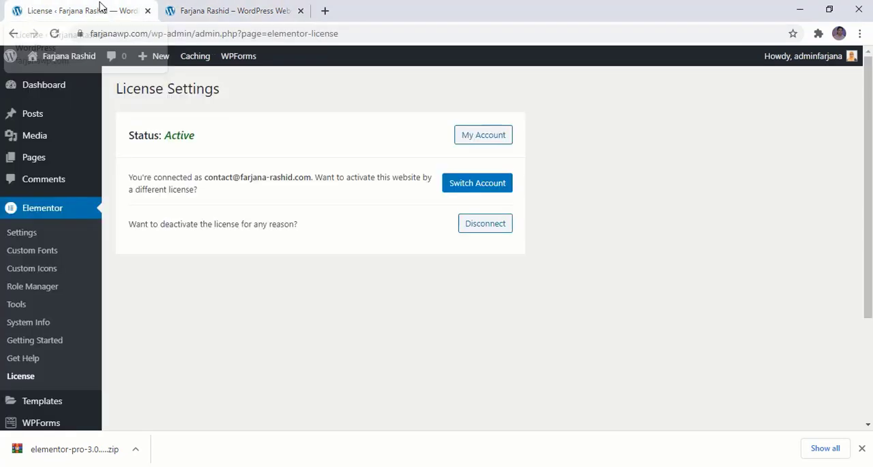
{"action": "left_click", "coordinate": [72, 167]}
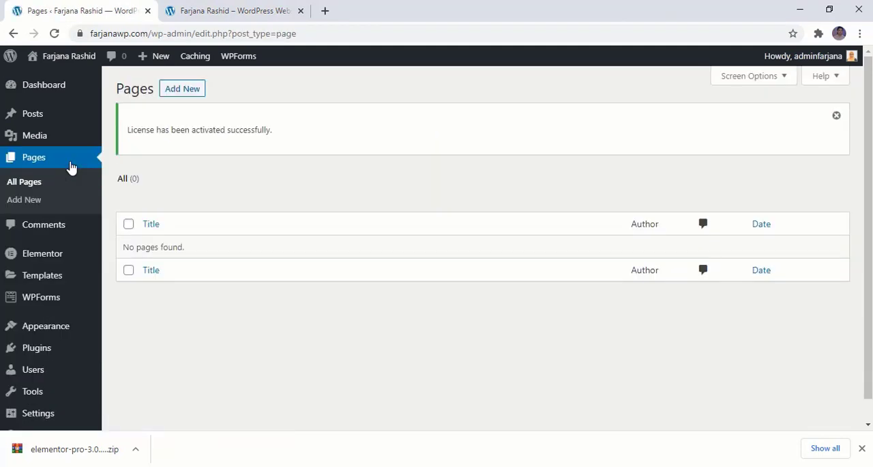
{"action": "left_click", "coordinate": [206, 11]}
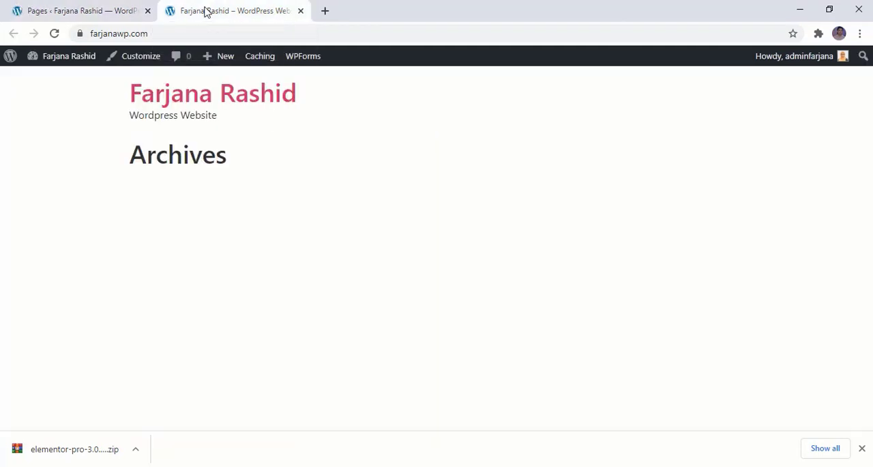
{"action": "left_click", "coordinate": [122, 12]}
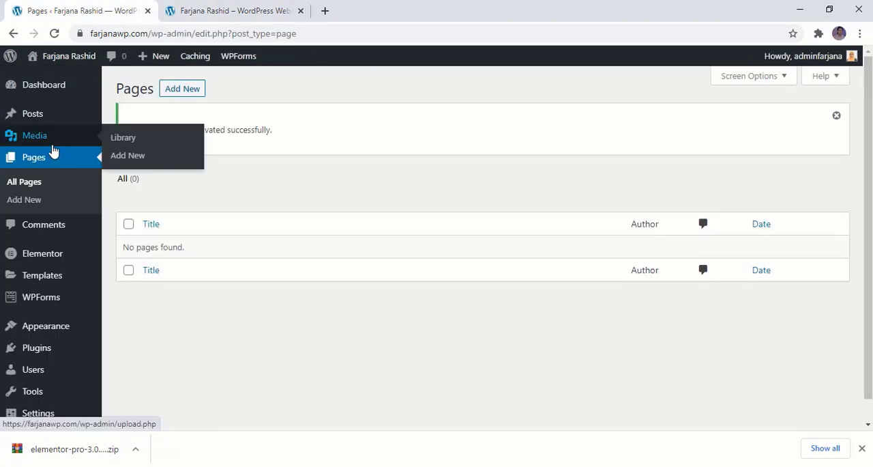
{"action": "left_click", "coordinate": [51, 120]}
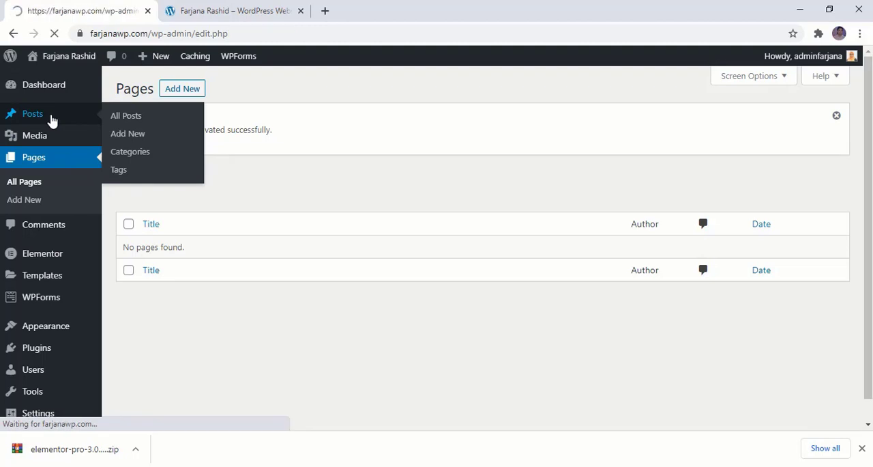
{"action": "left_click", "coordinate": [186, 94]}
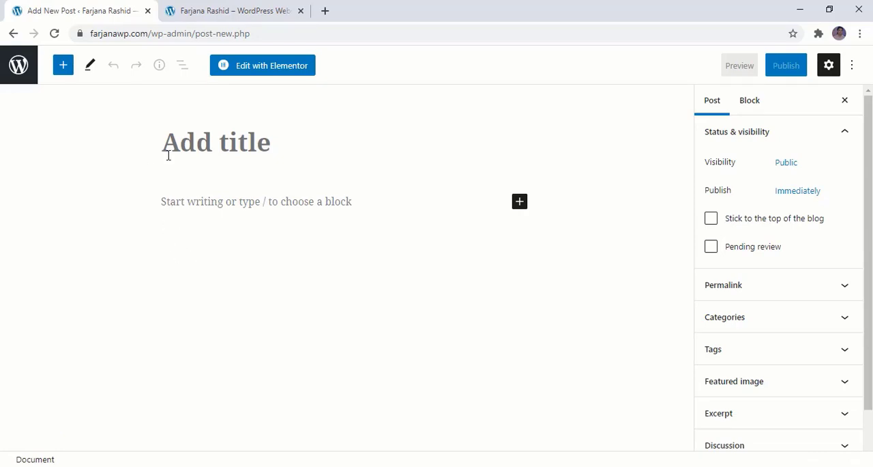
- Open the Aster Rose interior design blog in a new tab and look through its home page and latest articles
{"action": "left_click", "coordinate": [324, 11]}
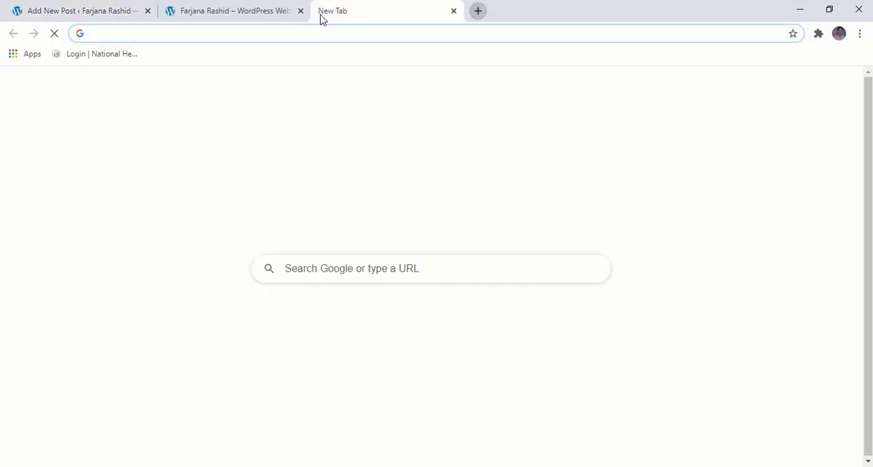
{"action": "type", "text": "https://farjana-rashid.com/blog/"}
{"action": "key", "text": "Return"}
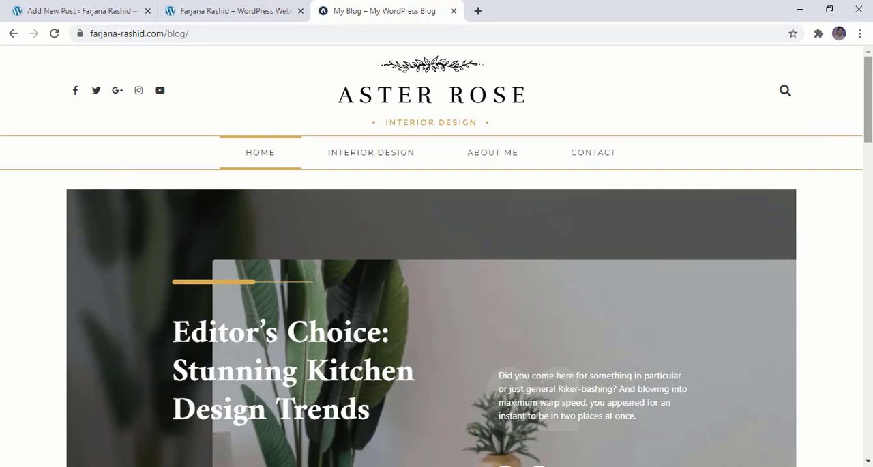
{"action": "scroll", "coordinate": [437, 273], "scroll_direction": "down", "scroll_amount": 10}
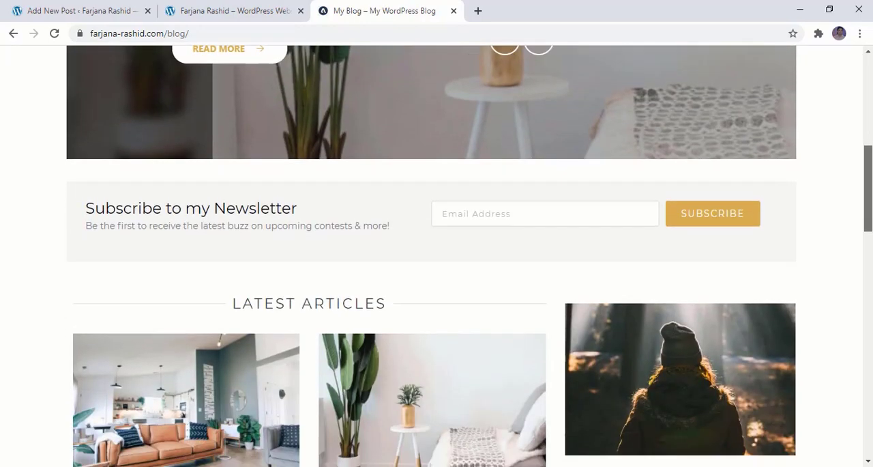
{"action": "scroll", "coordinate": [437, 272], "scroll_direction": "down", "scroll_amount": 10}
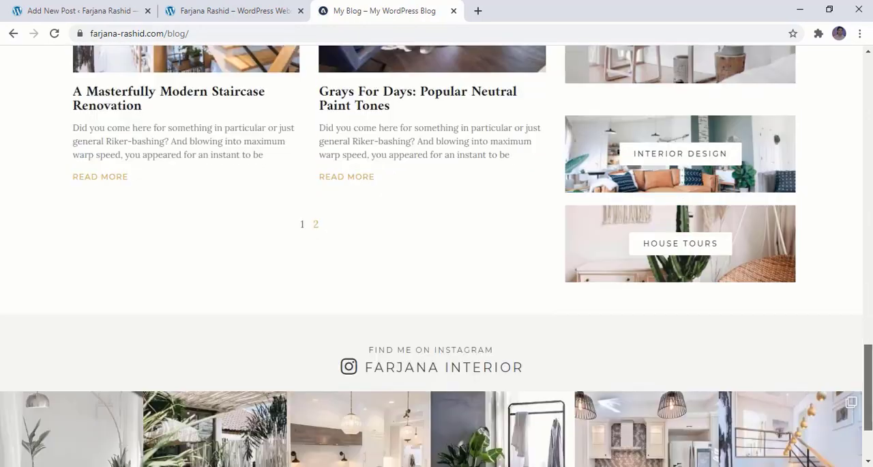
{"action": "scroll", "coordinate": [436, 273], "scroll_direction": "up", "scroll_amount": 3}
{"action": "scroll", "coordinate": [436, 273], "scroll_direction": "up", "scroll_amount": 15}
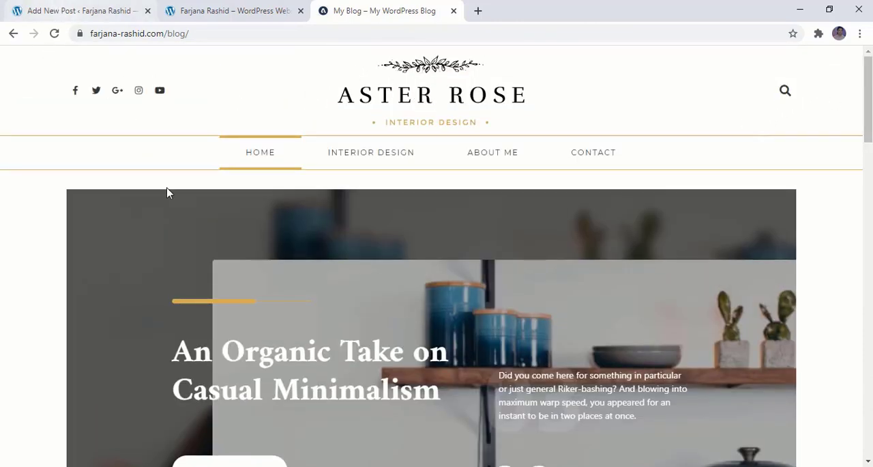
{"action": "scroll", "coordinate": [218, 276], "scroll_direction": "down", "scroll_amount": 2}
{"action": "scroll", "coordinate": [218, 273], "scroll_direction": "down", "scroll_amount": 6}
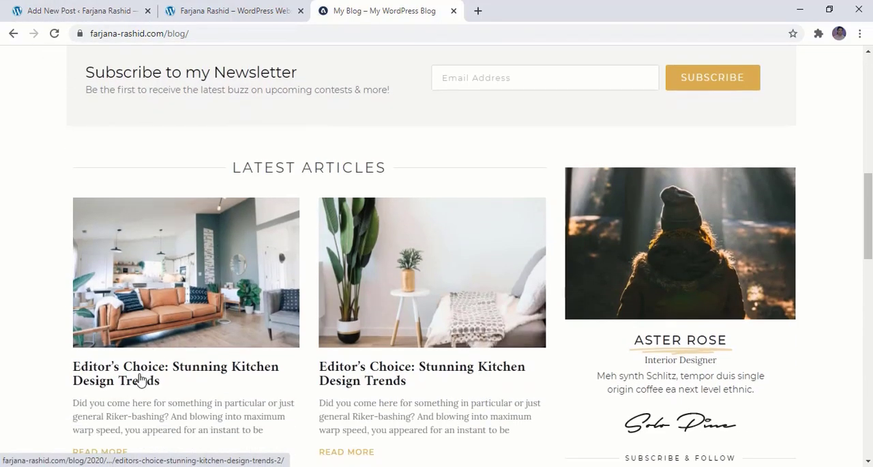
{"action": "scroll", "coordinate": [195, 380], "scroll_direction": "down", "scroll_amount": 1}
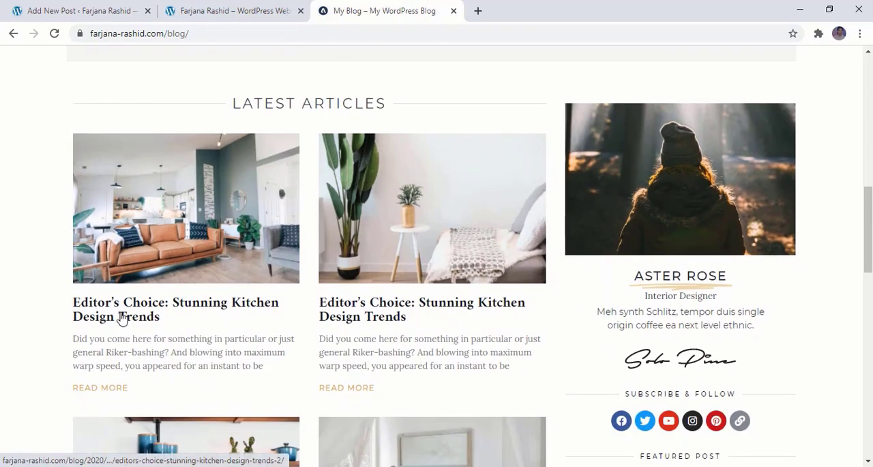
- Copy the title "Editor's Choice: Stunning Kitchen Design Trends" from the first latest article into the new post's title
{"action": "left_click", "coordinate": [122, 319]}
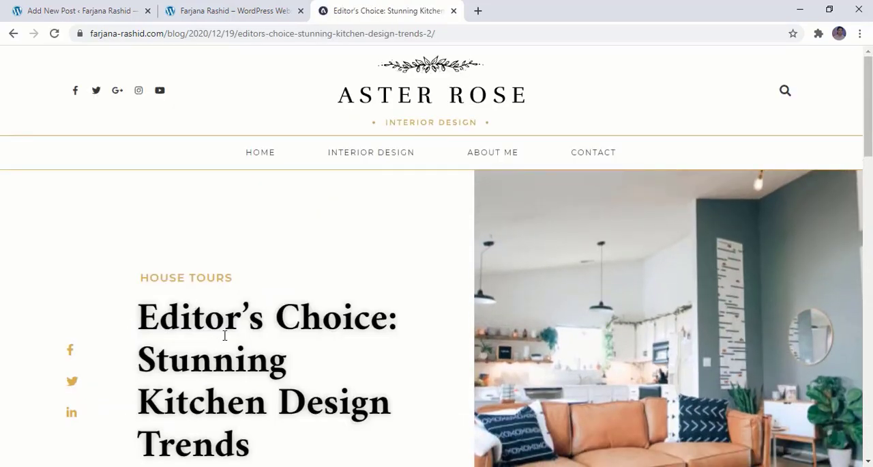
{"action": "scroll", "coordinate": [224, 335], "scroll_direction": "down", "scroll_amount": 3}
{"action": "left_click_drag", "start_coordinate": [253, 263], "coordinate": [146, 147]}
{"action": "right_click", "coordinate": [157, 157]}
{"action": "left_click", "coordinate": [172, 166]}
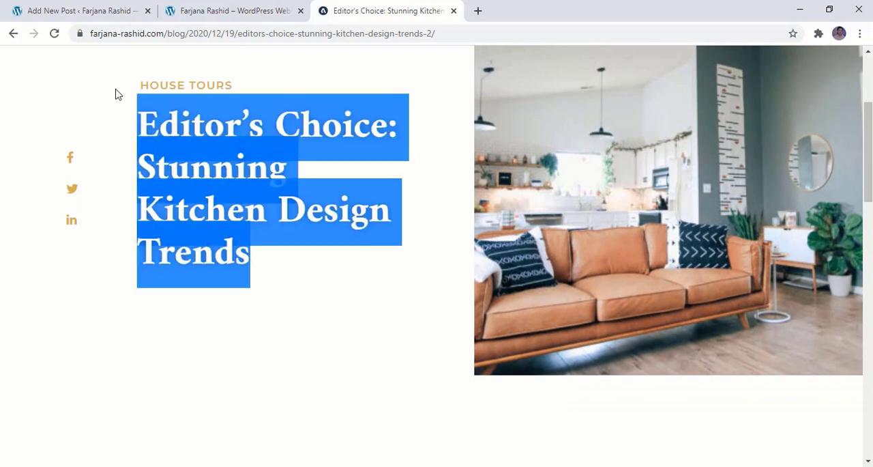
{"action": "left_click", "coordinate": [56, 11]}
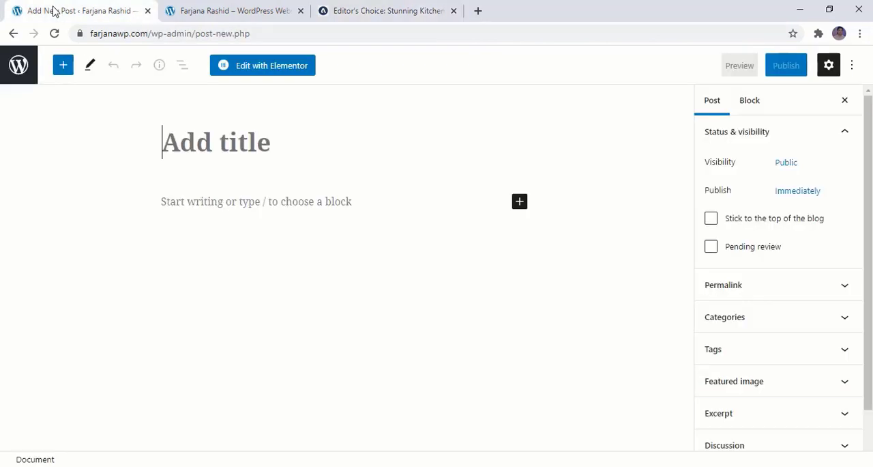
{"action": "left_click", "coordinate": [194, 139]}
{"action": "key", "text": "ctrl+v"}
- Copy the article's full body text, including the quote, into the new post and add an empty paragraph at its end
{"action": "left_click", "coordinate": [304, 243]}
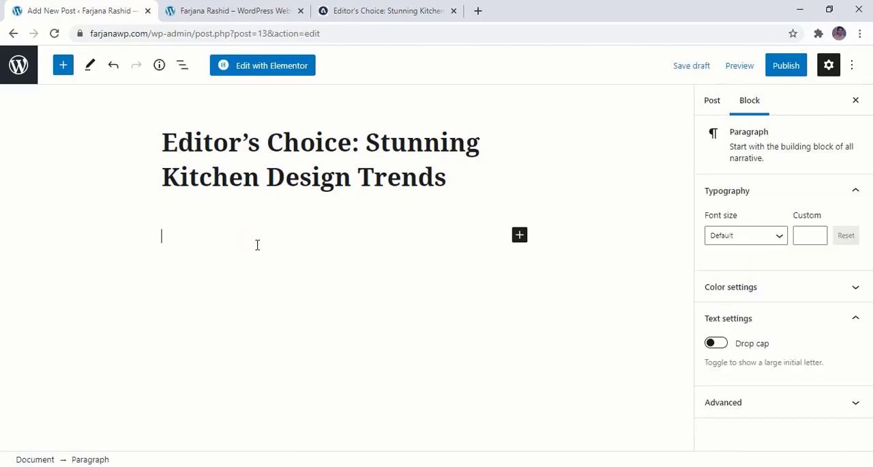
{"action": "left_click", "coordinate": [354, 8]}
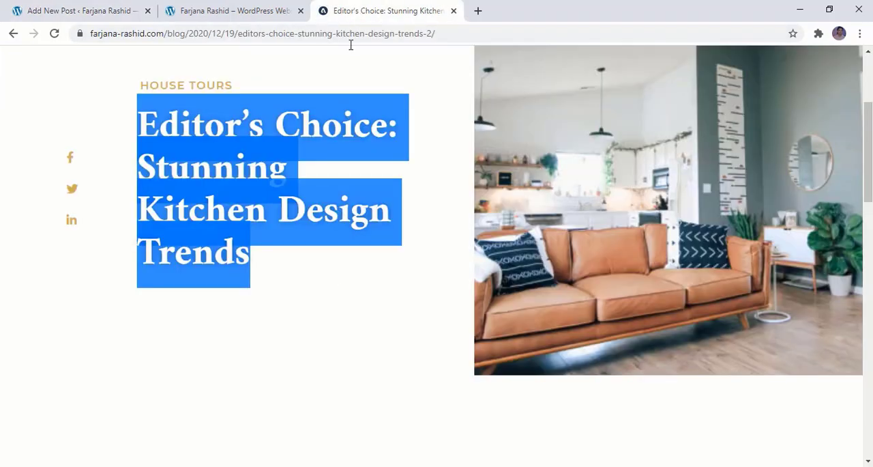
{"action": "scroll", "coordinate": [323, 357], "scroll_direction": "down", "scroll_amount": 6}
{"action": "left_click_drag", "start_coordinate": [390, 127], "coordinate": [689, 341]}
{"action": "left_click", "coordinate": [86, 8]}
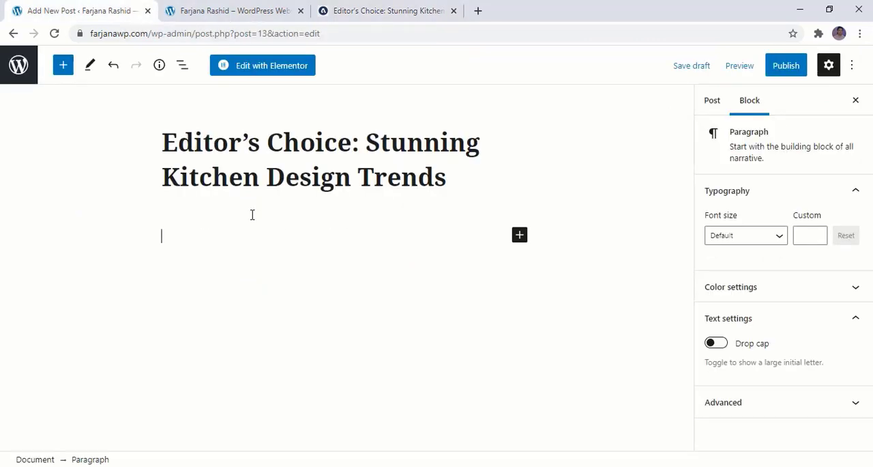
{"action": "key", "text": "ctrl+v"}
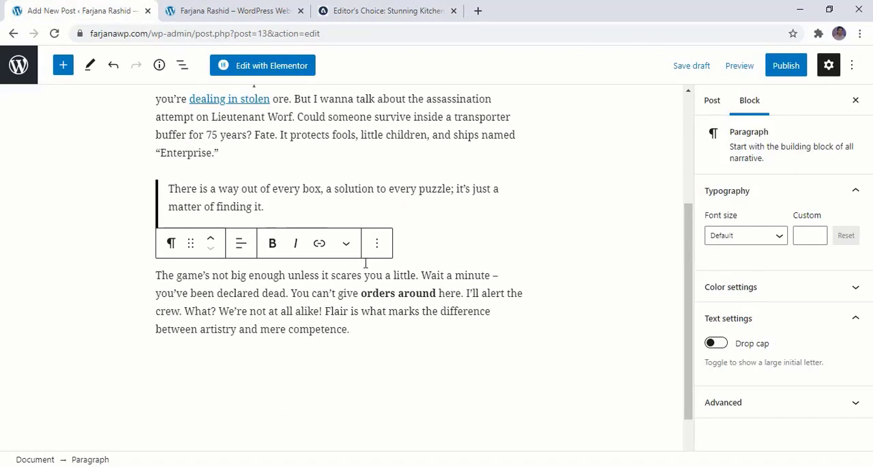
{"action": "left_click", "coordinate": [329, 207]}
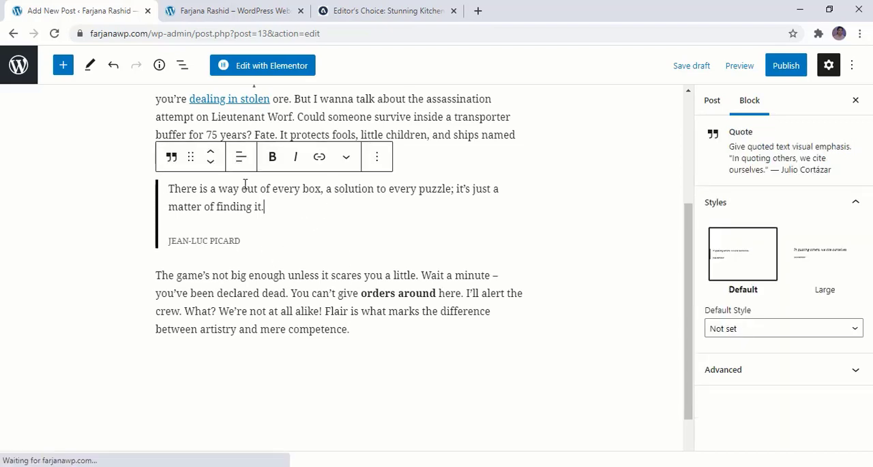
{"action": "left_click", "coordinate": [362, 325]}
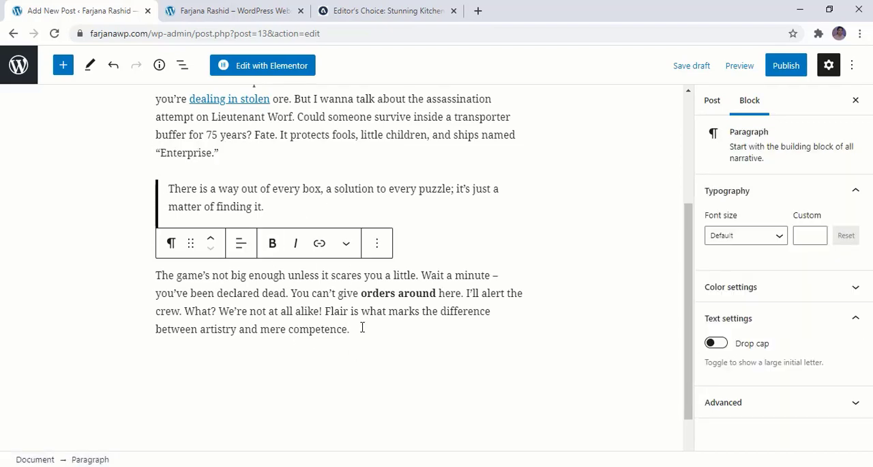
{"action": "key", "text": "Return"}
{"action": "scroll", "coordinate": [300, 343], "scroll_direction": "up", "scroll_amount": 3}
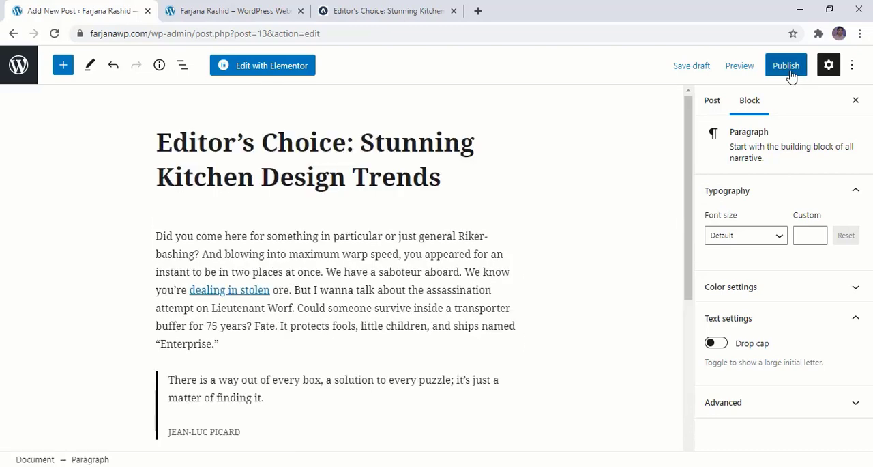
- Publish the kitchen design post and dismiss the publishing summary
{"action": "left_click", "coordinate": [790, 72]}
{"action": "left_click", "coordinate": [726, 75]}
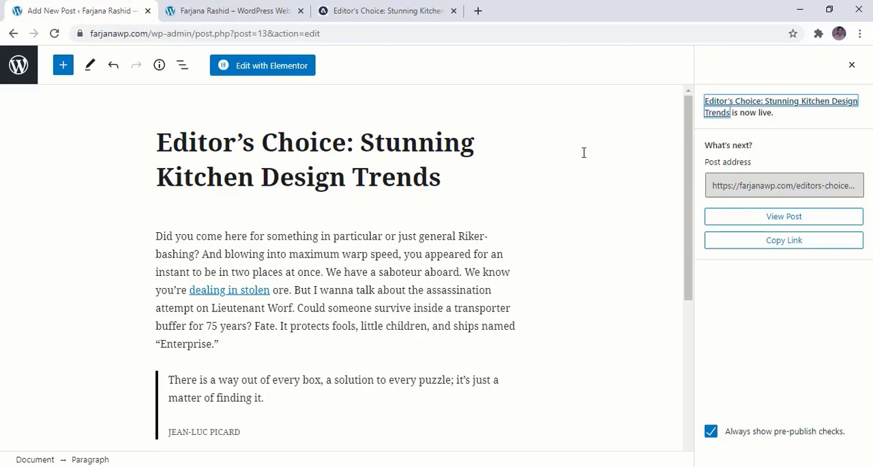
{"action": "left_click", "coordinate": [850, 65]}
- Hide the post settings sidebar and turn off fullscreen mode in the block editor
{"action": "left_click", "coordinate": [829, 66]}
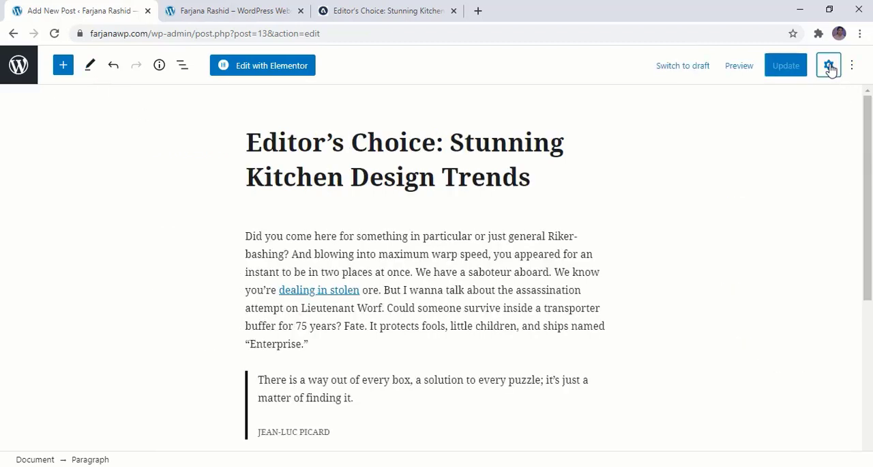
{"action": "left_click", "coordinate": [853, 66]}
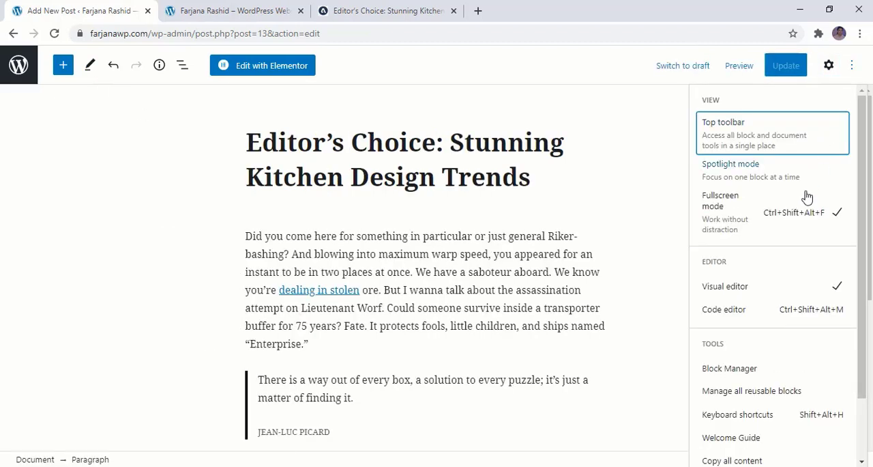
{"action": "left_click", "coordinate": [727, 205]}
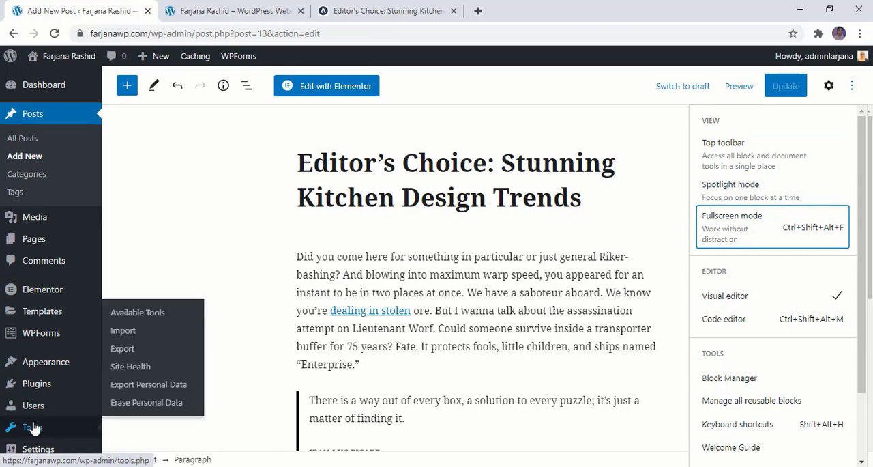
- Open the page for adding plugins in a new tab and search the plugin directory for "classic"
{"action": "mouse_move", "coordinate": [49, 388]}
{"action": "right_click", "coordinate": [125, 385]}
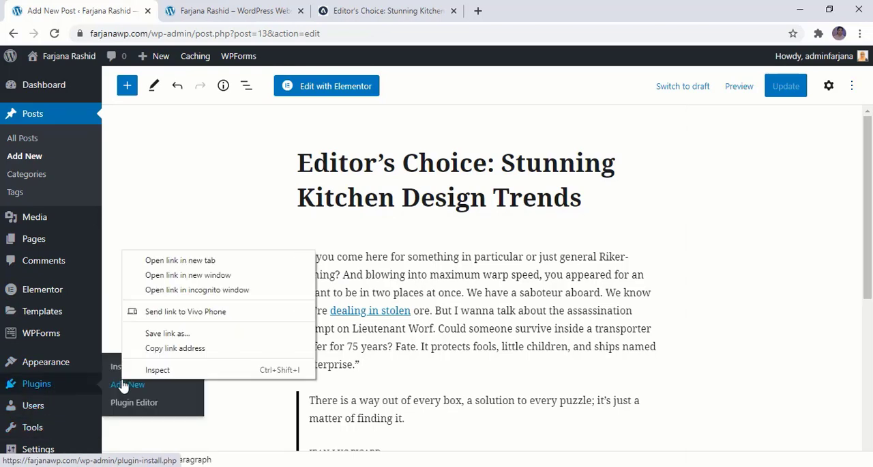
{"action": "left_click", "coordinate": [195, 262]}
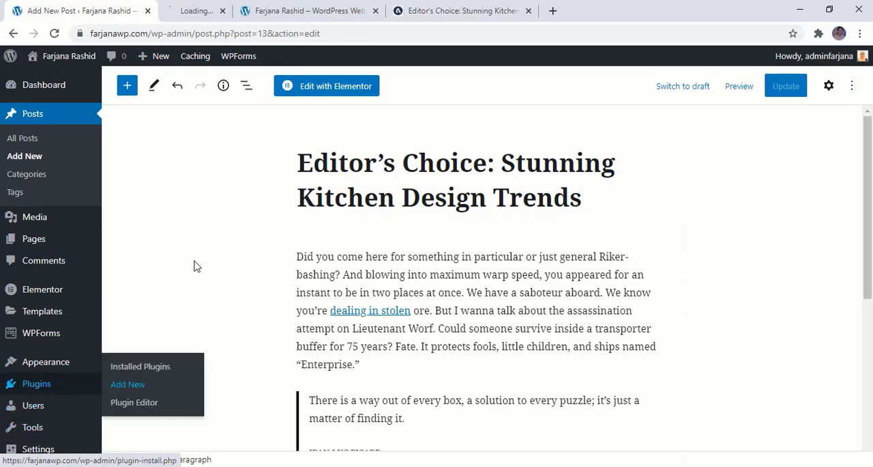
{"action": "left_click", "coordinate": [213, 21]}
{"action": "left_click", "coordinate": [88, 11]}
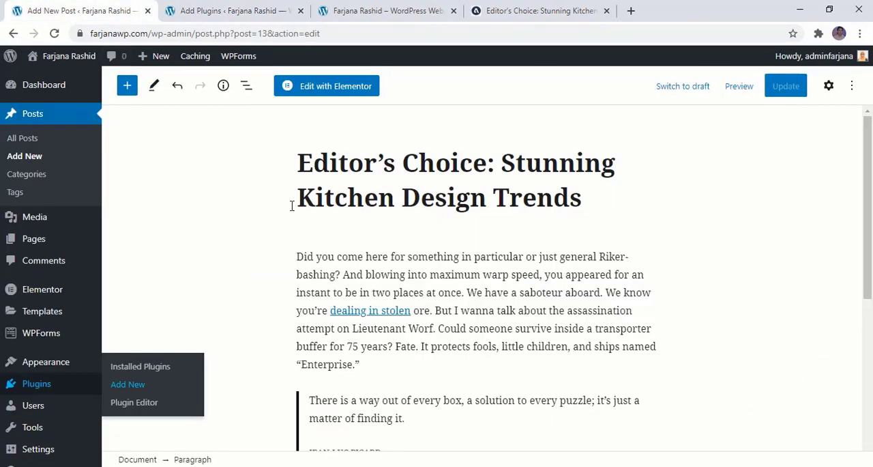
{"action": "left_click", "coordinate": [213, 20]}
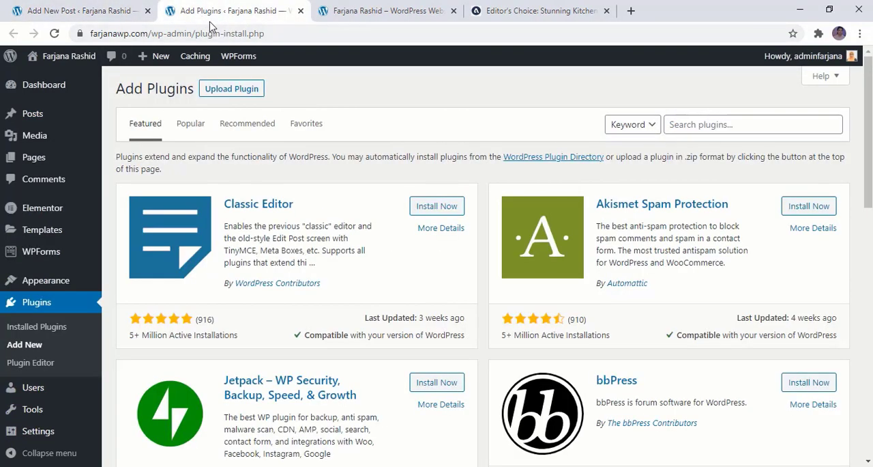
{"action": "left_click", "coordinate": [690, 125]}
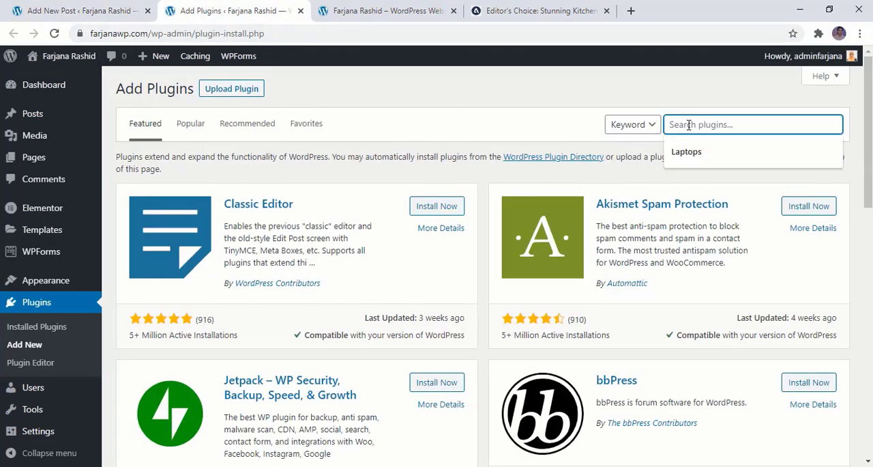
{"action": "type", "text": "classic"}
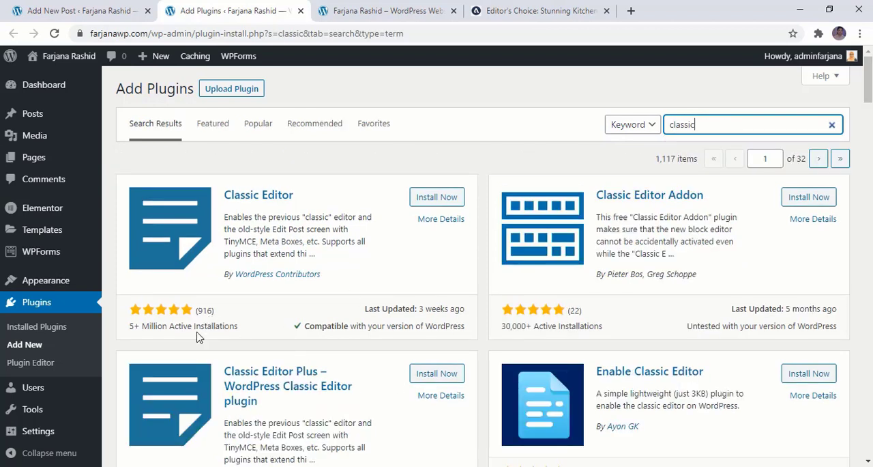
- Install and activate the Classic Editor plugin, then reload the kitchen design post in the classic editor
{"action": "left_click", "coordinate": [445, 196]}
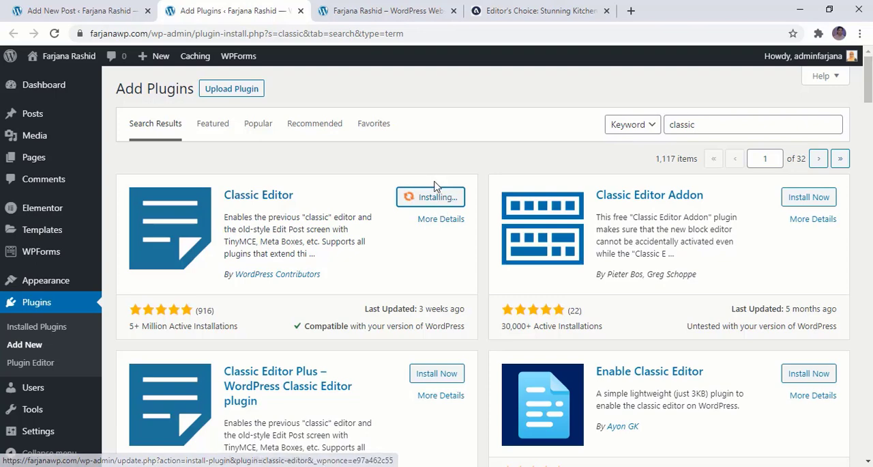
{"action": "left_click", "coordinate": [441, 197]}
{"action": "left_click", "coordinate": [61, 9]}
{"action": "left_click", "coordinate": [54, 33]}
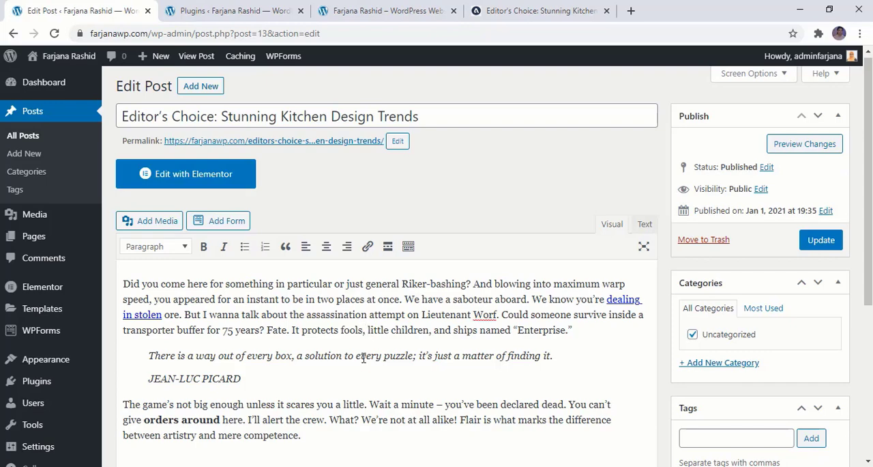
{"action": "scroll", "coordinate": [364, 357], "scroll_direction": "down", "scroll_amount": 1}
{"action": "left_click", "coordinate": [236, 262]}
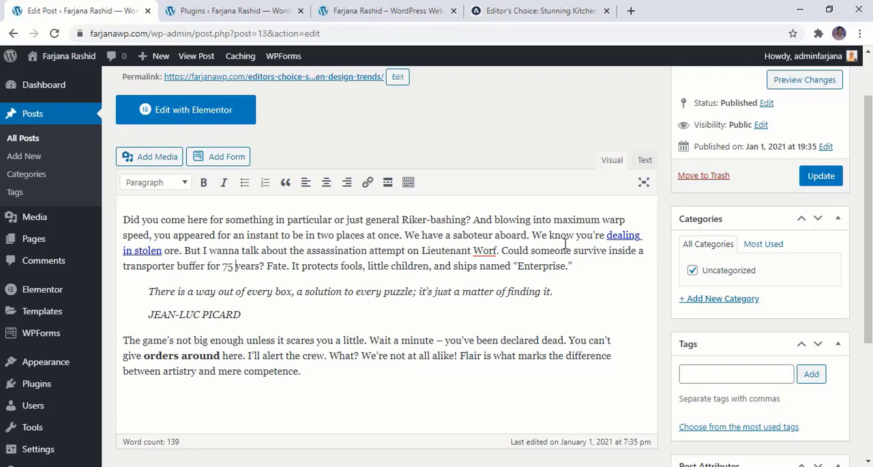
{"action": "left_click", "coordinate": [612, 238]}
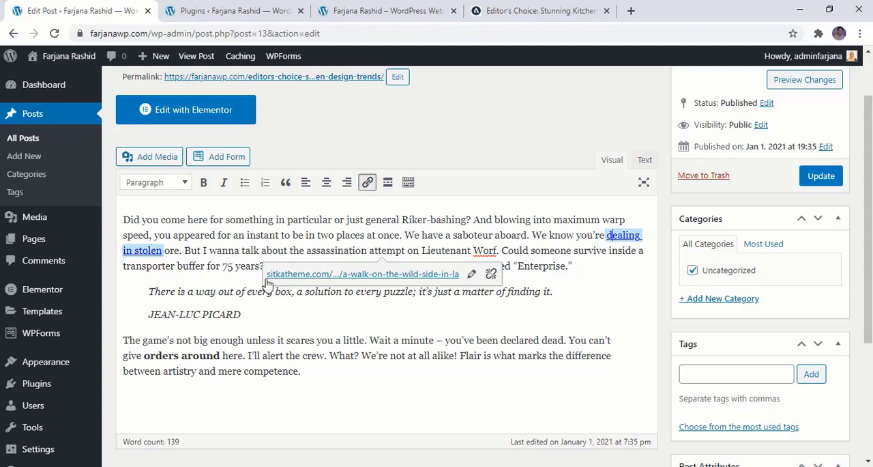
{"action": "left_click", "coordinate": [264, 250]}
{"action": "left_click_drag", "start_coordinate": [262, 250], "coordinate": [286, 251]}
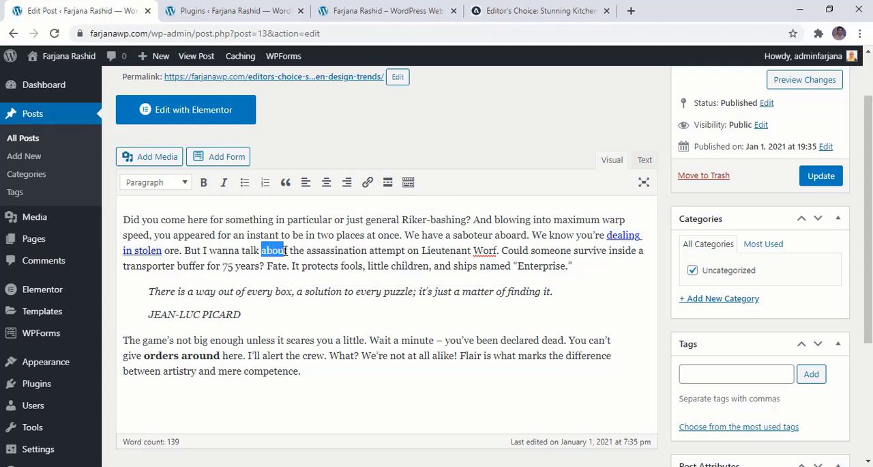
{"action": "left_click", "coordinate": [367, 184]}
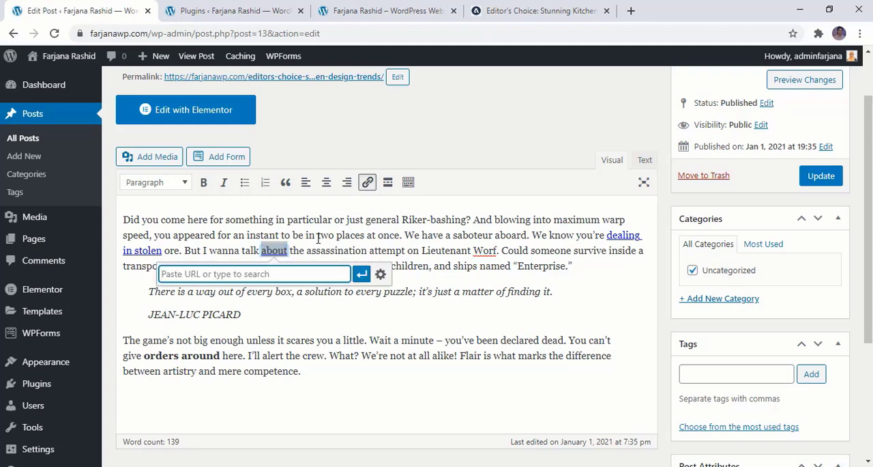
{"action": "left_click", "coordinate": [362, 10]}
{"action": "left_click", "coordinate": [291, 27]}
{"action": "key", "text": "ctrl+c"}
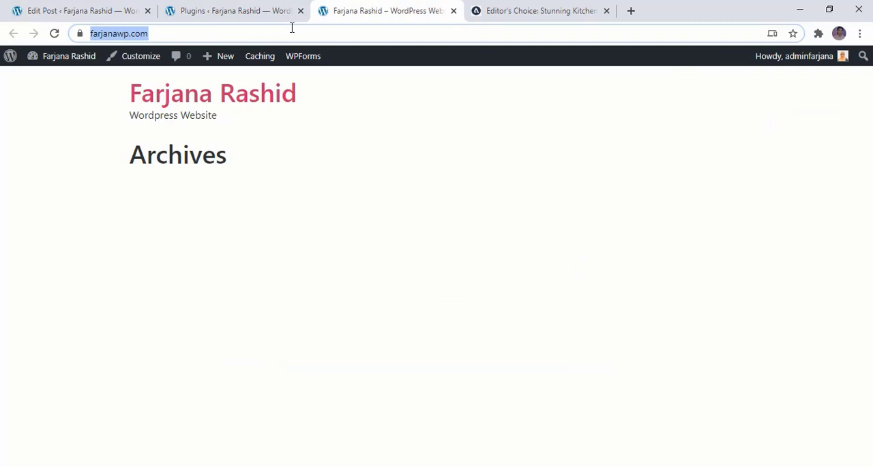
{"action": "left_click", "coordinate": [78, 11]}
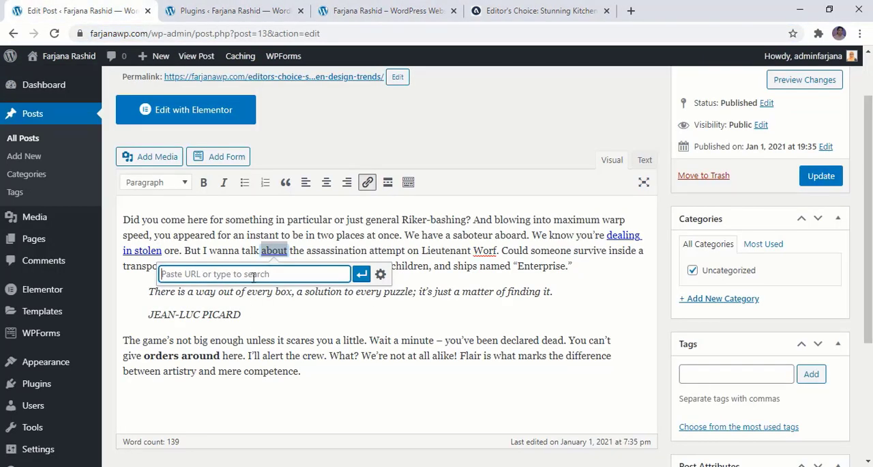
{"action": "key", "text": "ctrl+v"}
- Set the "about" link to open in a new tab and apply the link settings
{"action": "left_click", "coordinate": [380, 274]}
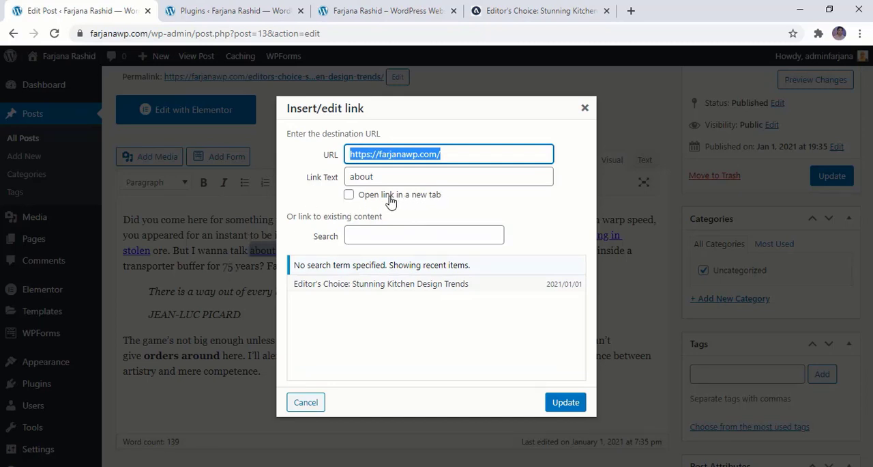
{"action": "left_click", "coordinate": [366, 198]}
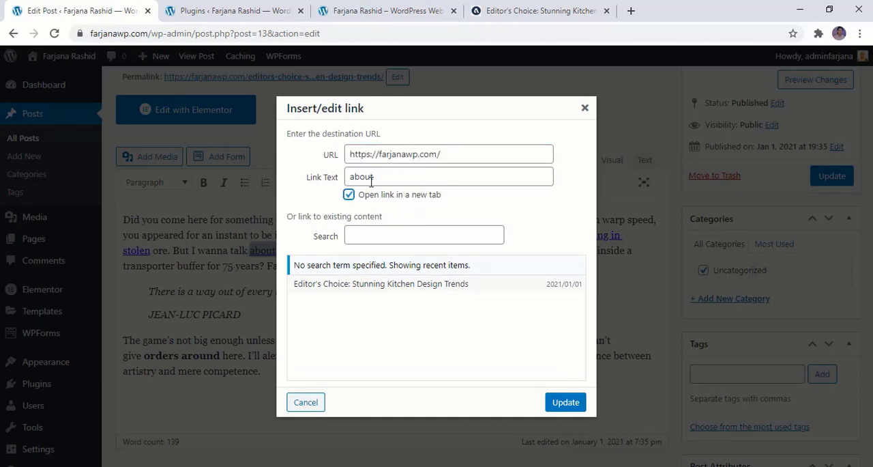
{"action": "left_click", "coordinate": [393, 176]}
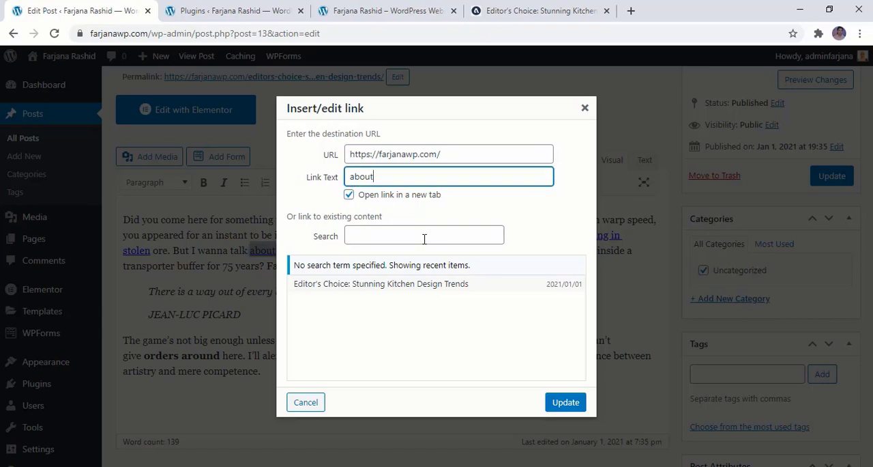
{"action": "left_click", "coordinate": [565, 402]}
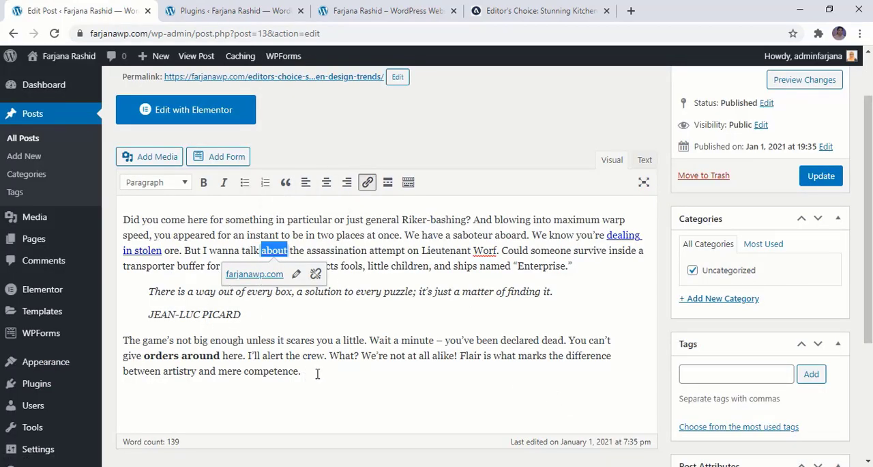
- Try right and center alignment on the last paragraph and return it to left alignment
{"action": "left_click_drag", "start_coordinate": [317, 374], "coordinate": [103, 339]}
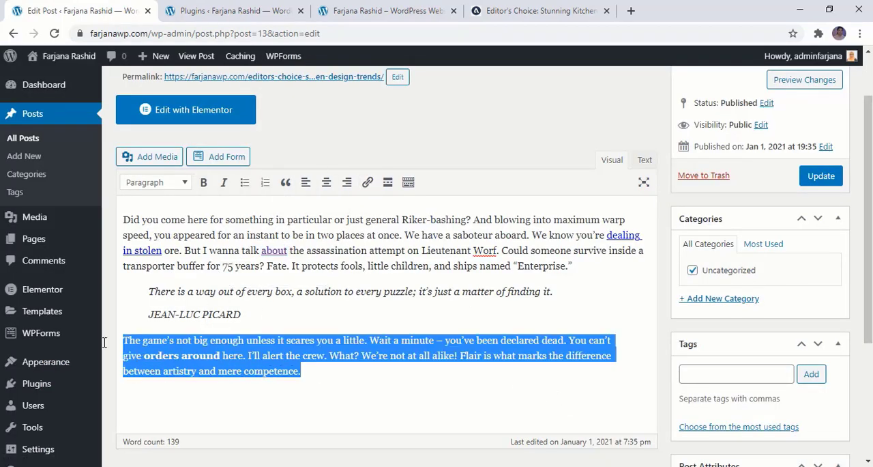
{"action": "left_click", "coordinate": [346, 183]}
{"action": "left_click", "coordinate": [326, 182]}
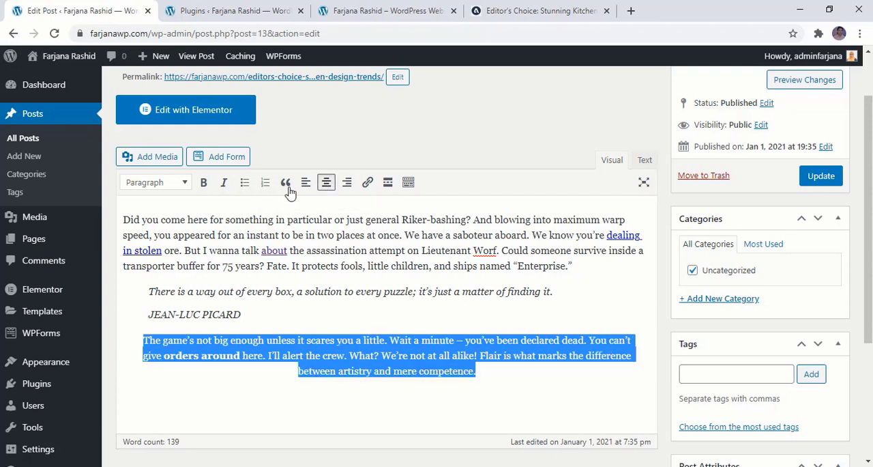
{"action": "left_click", "coordinate": [306, 183]}
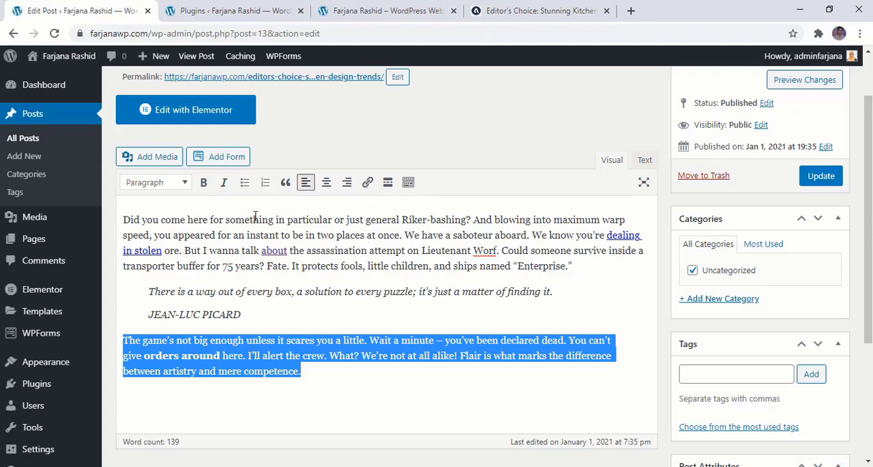
- Try bulleted and numbered list formatting on the last paragraph and remove the list formatting
{"action": "left_click", "coordinate": [245, 182]}
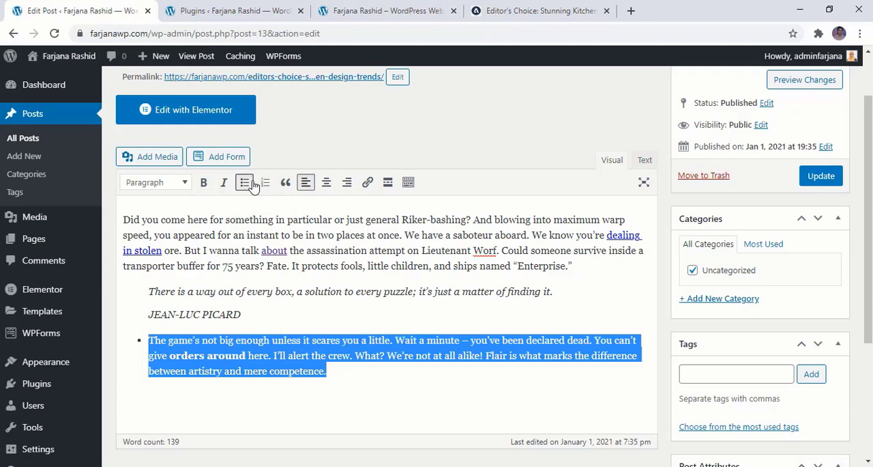
{"action": "left_click", "coordinate": [266, 183]}
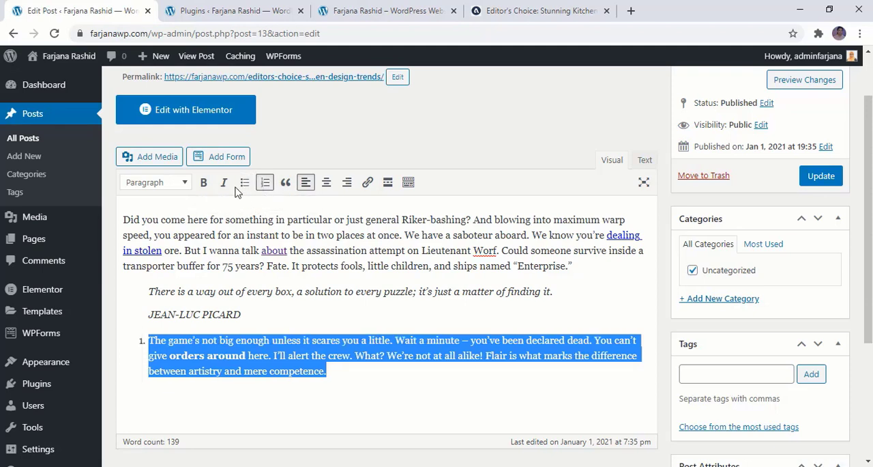
{"action": "left_click", "coordinate": [214, 368]}
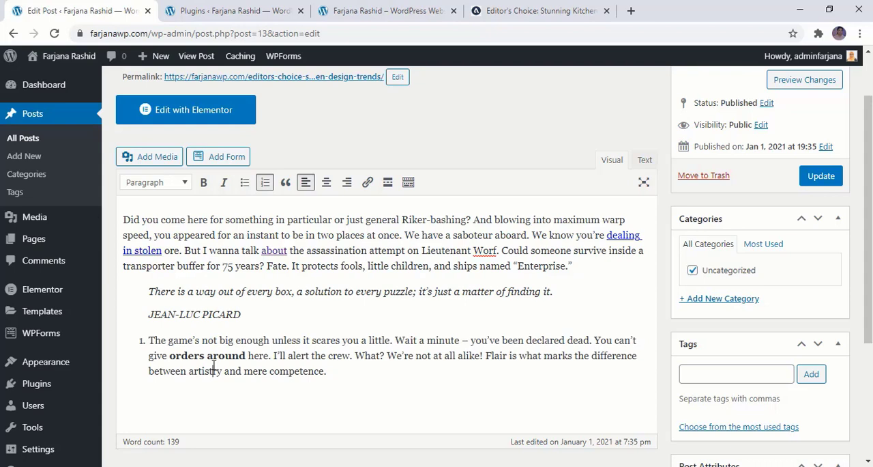
{"action": "left_click", "coordinate": [266, 183]}
- Italicize the entire last paragraph of the post
{"action": "left_click_drag", "start_coordinate": [316, 372], "coordinate": [121, 334]}
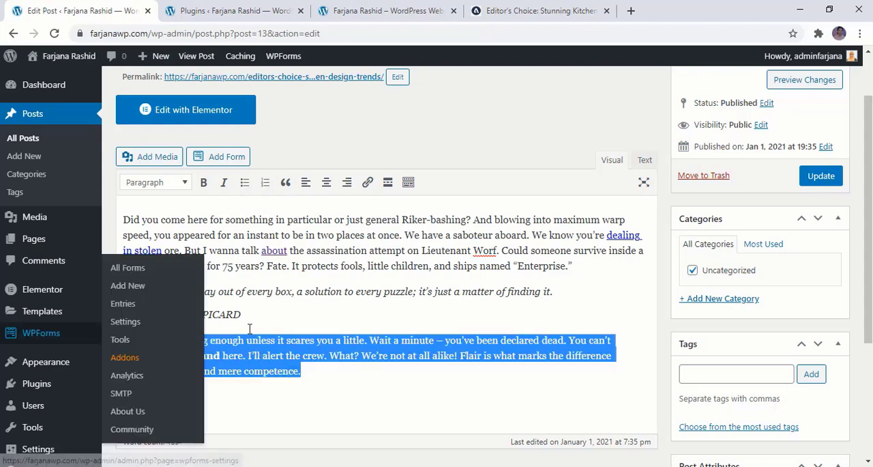
{"action": "left_click", "coordinate": [224, 182]}
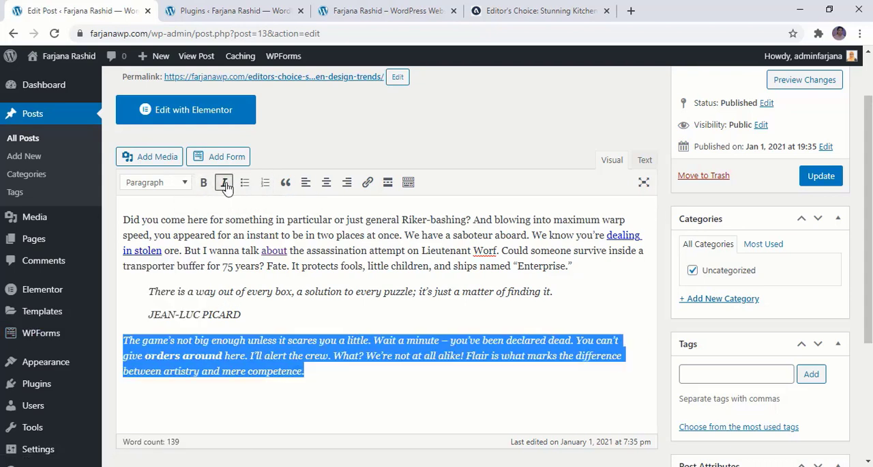
{"action": "left_click", "coordinate": [257, 370]}
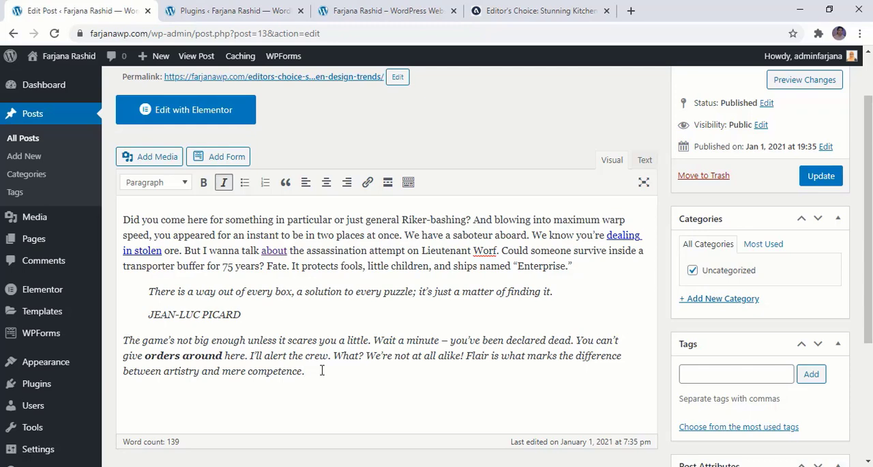
- Add a new line below the quote's attribution and open the file chooser for uploading media there
{"action": "left_click", "coordinate": [288, 312]}
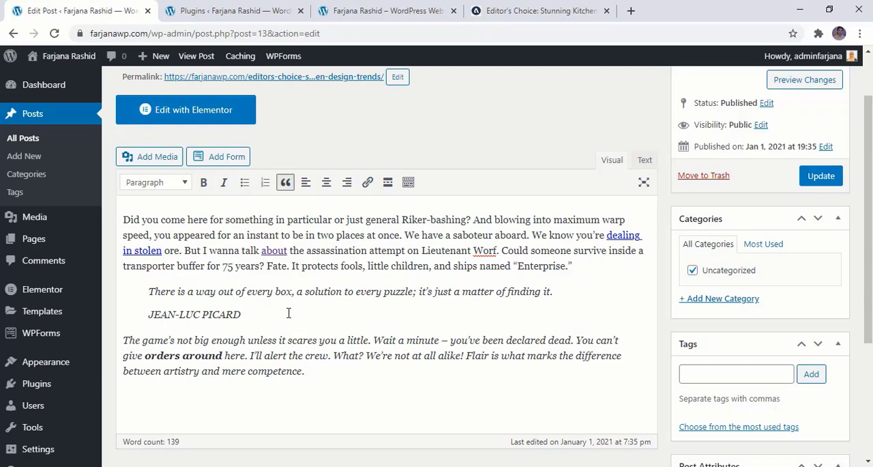
{"action": "key", "text": "Return"}
{"action": "scroll", "coordinate": [288, 313], "scroll_direction": "down", "scroll_amount": 1}
{"action": "left_click", "coordinate": [156, 108]}
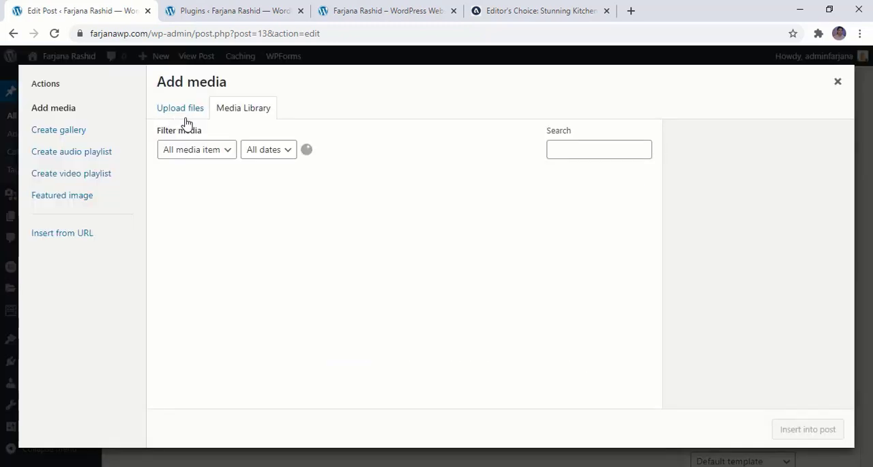
{"action": "left_click", "coordinate": [187, 111]}
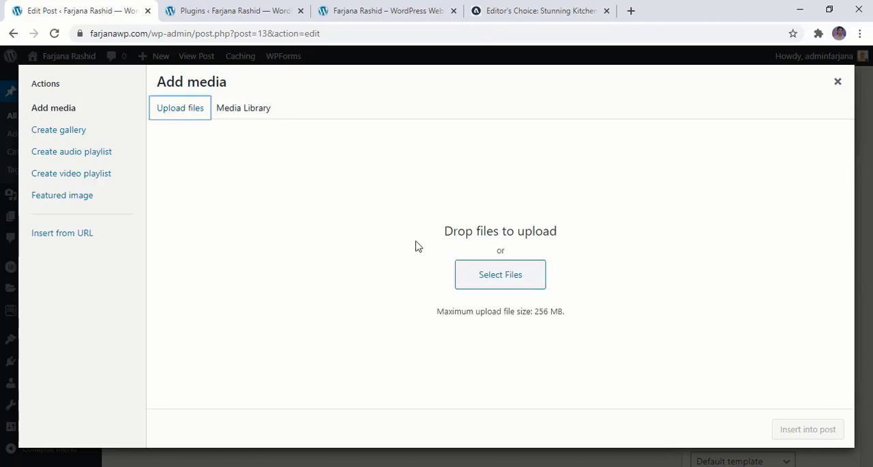
{"action": "left_click", "coordinate": [471, 279]}
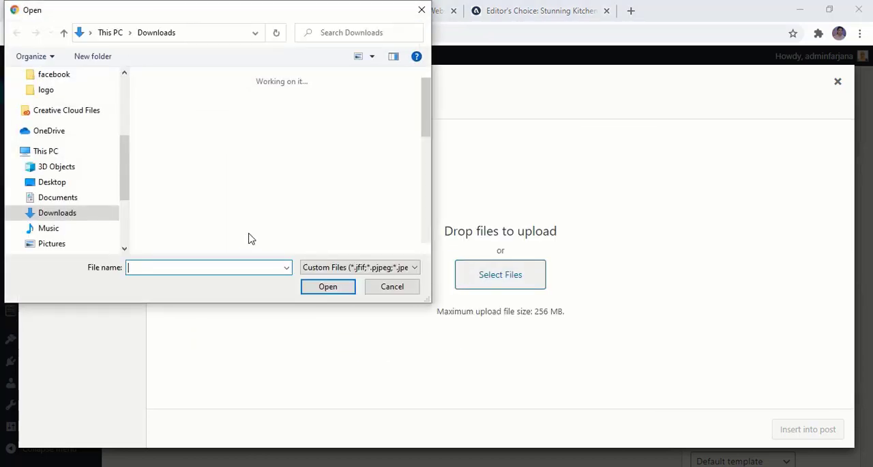
- Upload post1-600x460.jpg from the post folder inside the blog website images on drive G and insert it into the post
{"action": "left_click_drag", "start_coordinate": [127, 177], "coordinate": [121, 250]}
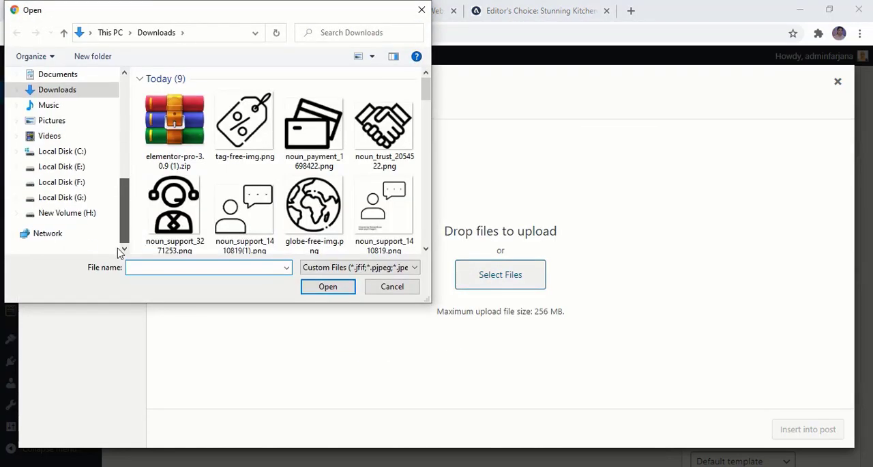
{"action": "left_click", "coordinate": [75, 197]}
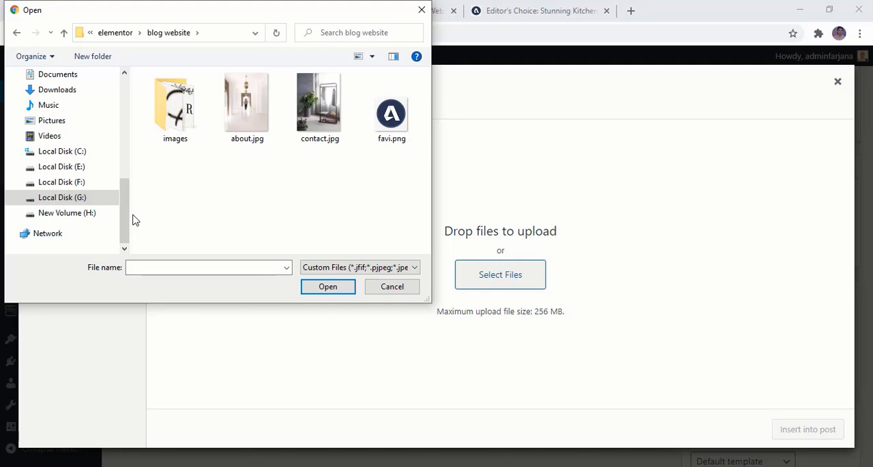
{"action": "double_click", "coordinate": [179, 109]}
{"action": "double_click", "coordinate": [179, 109]}
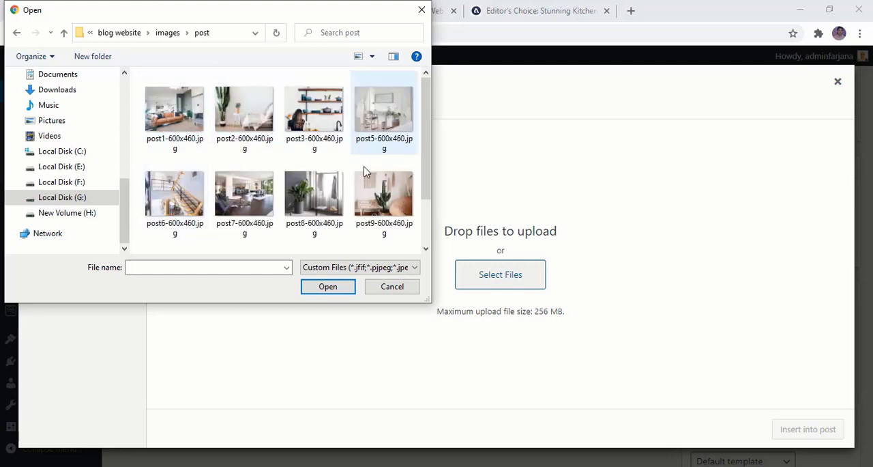
{"action": "left_click_drag", "start_coordinate": [427, 183], "coordinate": [425, 160]}
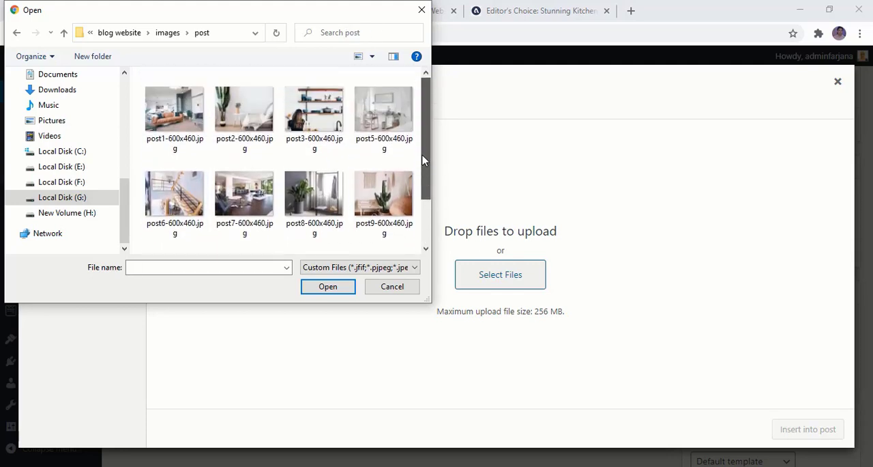
{"action": "left_click", "coordinate": [174, 117]}
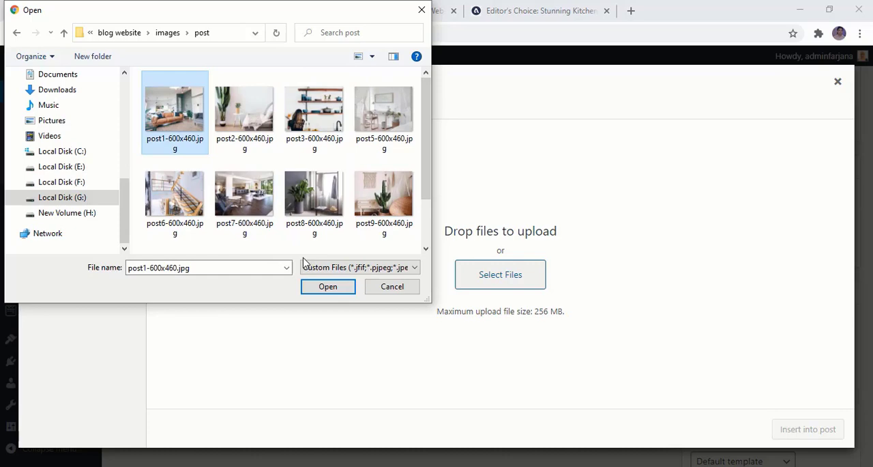
{"action": "left_click", "coordinate": [318, 290]}
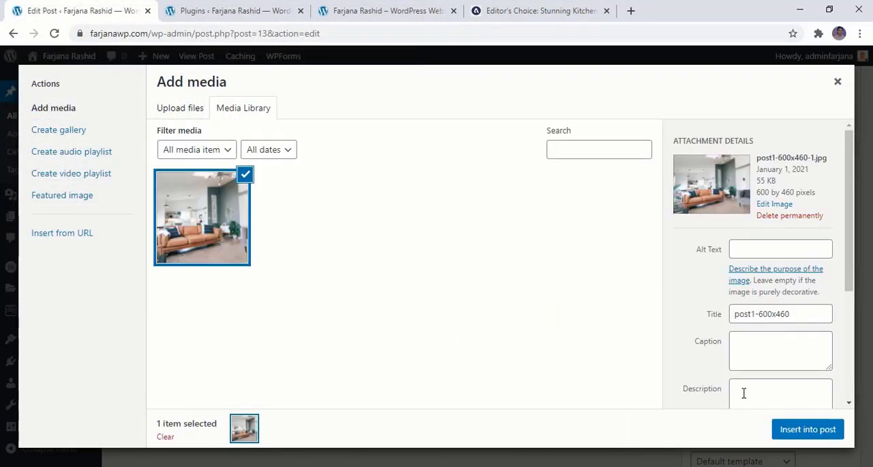
{"action": "left_click", "coordinate": [789, 431]}
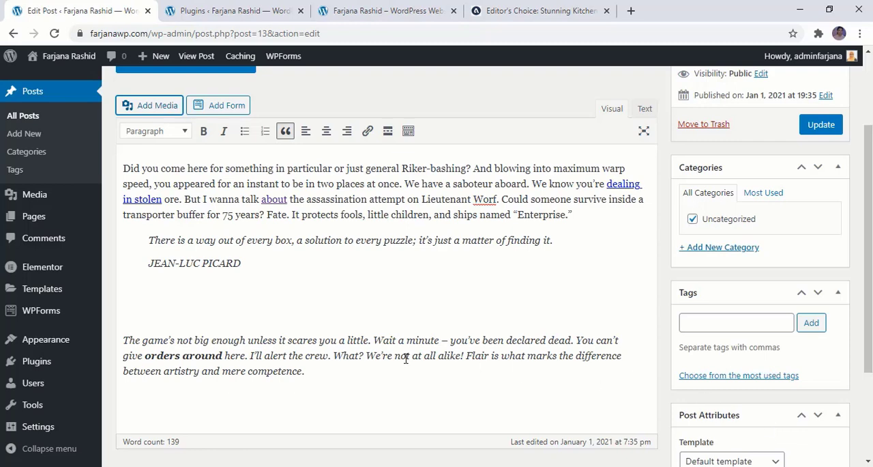
- Resize the inserted living room image to a little over half the text width and update the post
{"action": "left_click", "coordinate": [314, 352]}
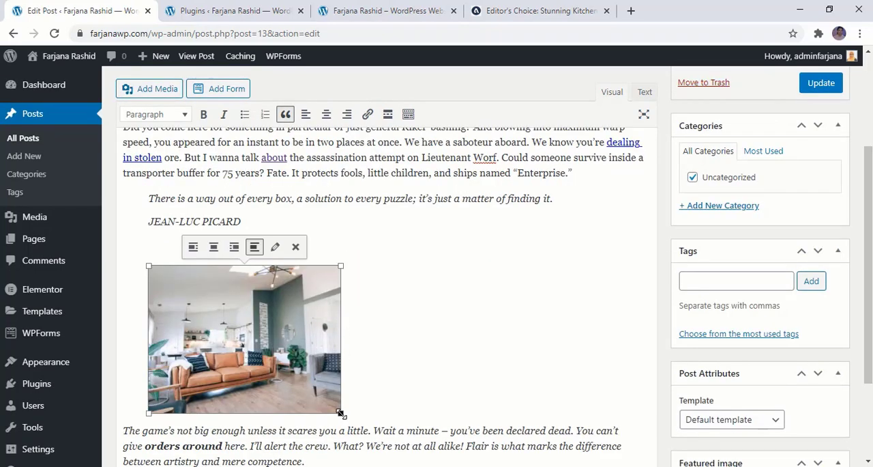
{"action": "left_click_drag", "start_coordinate": [340, 413], "coordinate": [634, 424]}
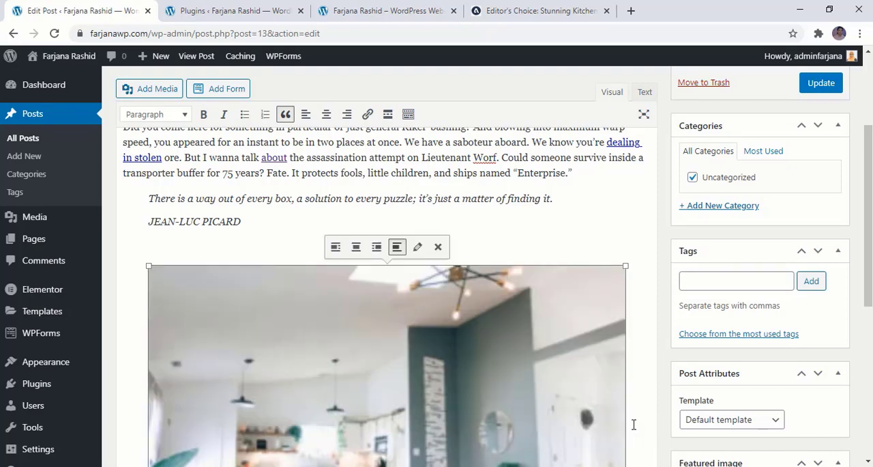
{"action": "scroll", "coordinate": [612, 436], "scroll_direction": "down", "scroll_amount": 5}
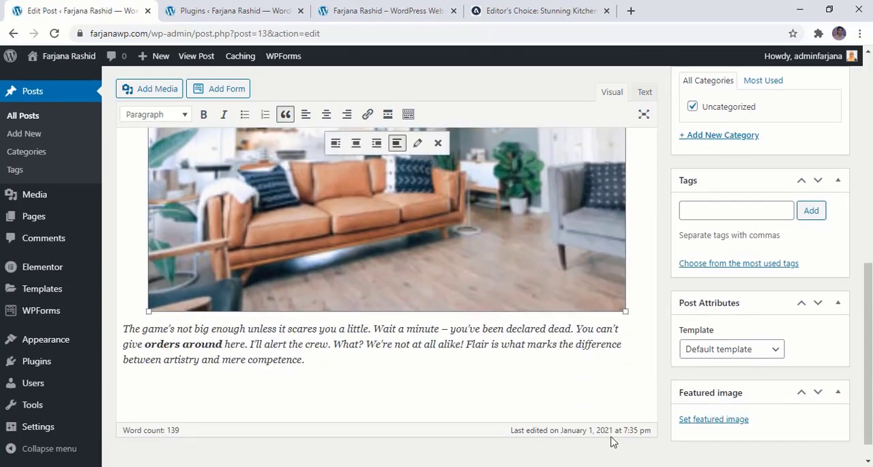
{"action": "scroll", "coordinate": [607, 423], "scroll_direction": "up", "scroll_amount": 1}
{"action": "left_click_drag", "start_coordinate": [625, 375], "coordinate": [441, 370]}
{"action": "left_click", "coordinate": [314, 344]}
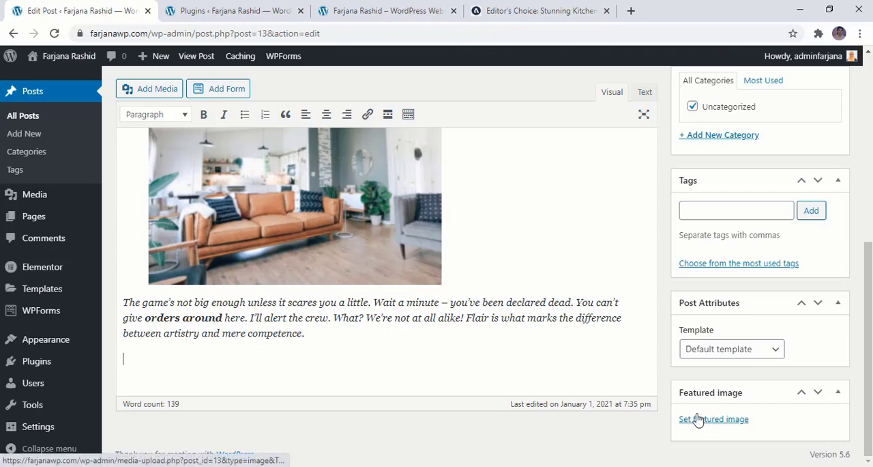
{"action": "scroll", "coordinate": [696, 406], "scroll_direction": "up", "scroll_amount": 5}
{"action": "left_click", "coordinate": [818, 243]}
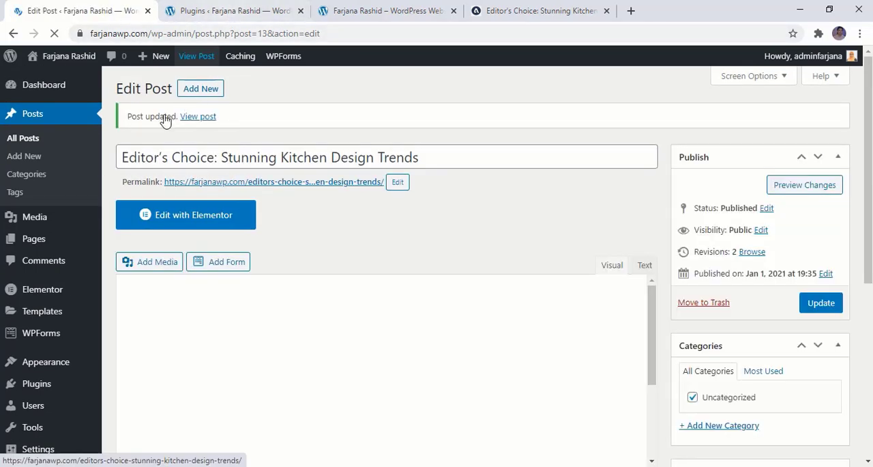
- Open the updated kitchen design post in a new tab and review its text and image
{"action": "right_click", "coordinate": [194, 116]}
{"action": "left_click", "coordinate": [218, 123]}
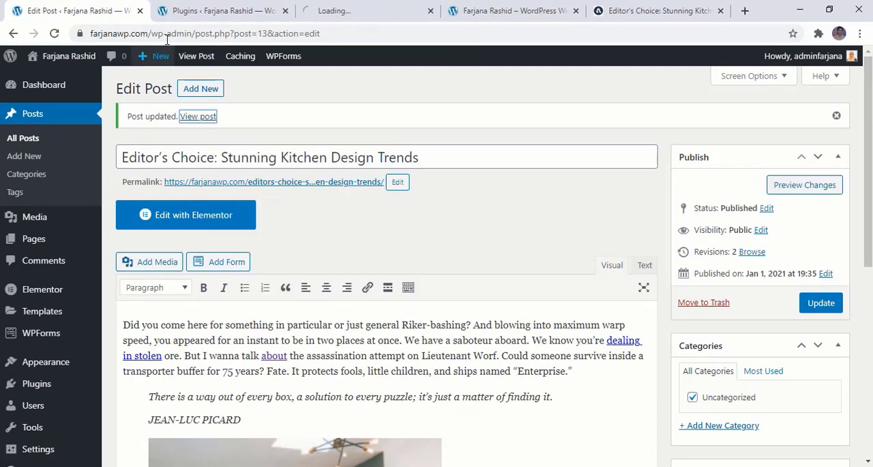
{"action": "left_click", "coordinate": [347, 8]}
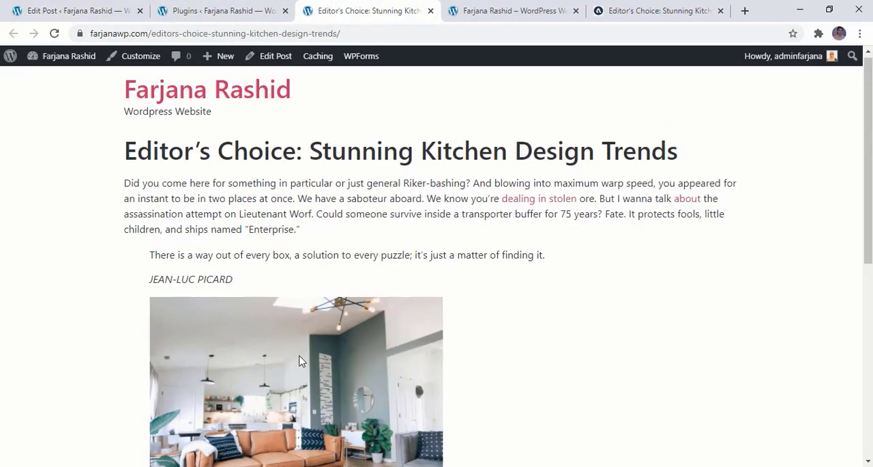
{"action": "scroll", "coordinate": [252, 344], "scroll_direction": "down", "scroll_amount": 3}
{"action": "scroll", "coordinate": [257, 371], "scroll_direction": "up", "scroll_amount": 3}
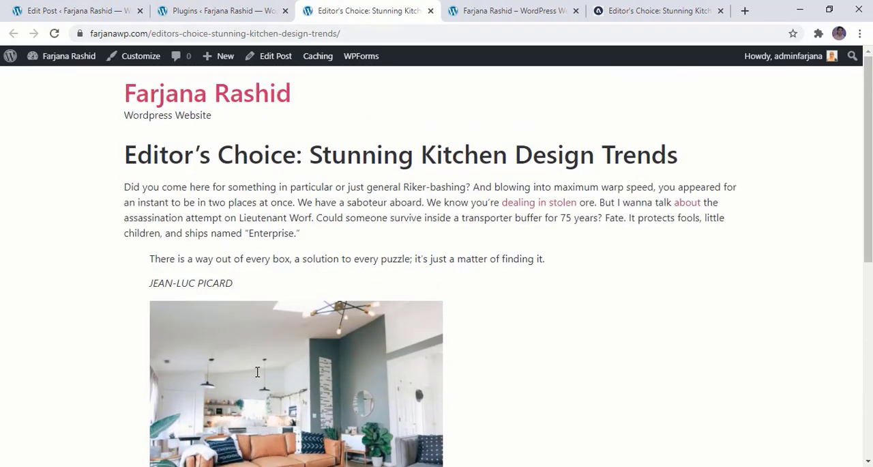
- Set the living room image from the media library as the post's featured image and update the post
{"action": "left_click", "coordinate": [41, 8]}
{"action": "scroll", "coordinate": [696, 353], "scroll_direction": "down", "scroll_amount": 2}
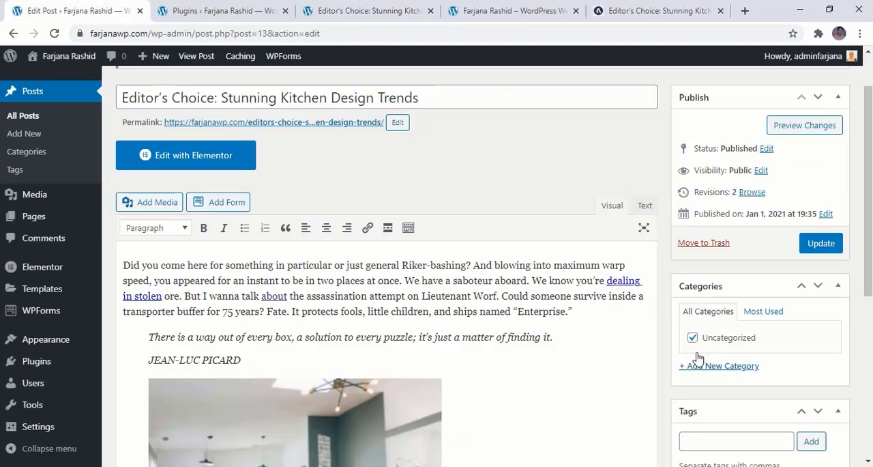
{"action": "scroll", "coordinate": [703, 421], "scroll_direction": "down", "scroll_amount": 2}
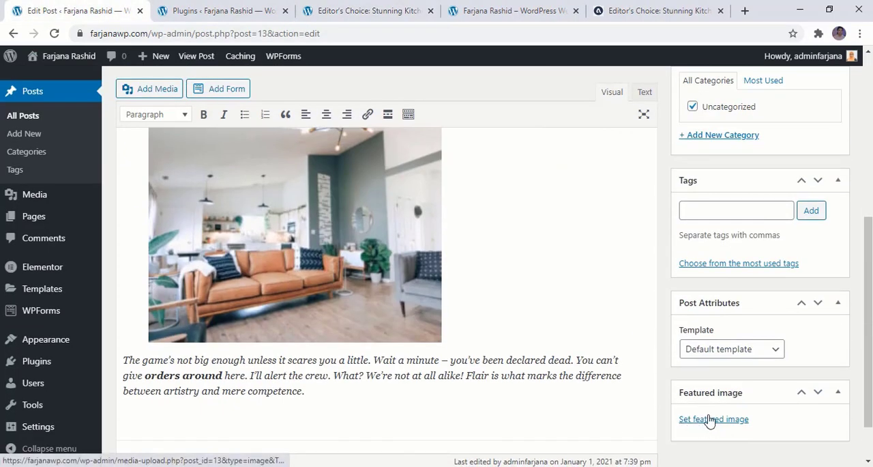
{"action": "left_click", "coordinate": [710, 419]}
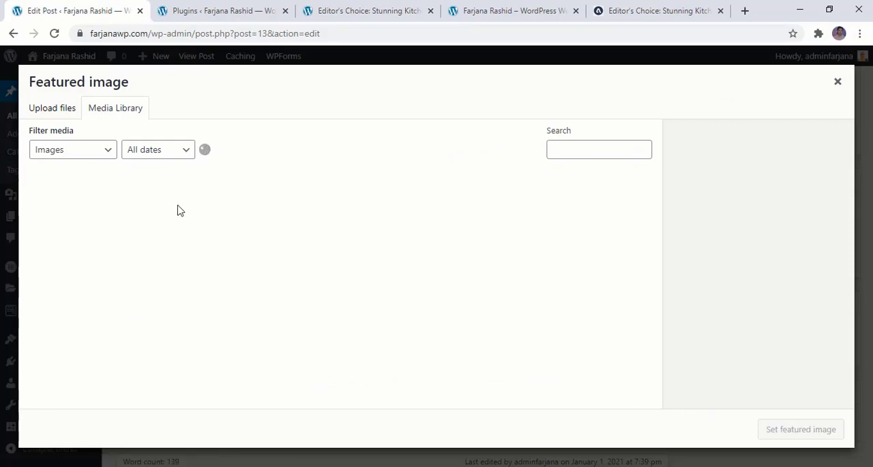
{"action": "left_click", "coordinate": [63, 219]}
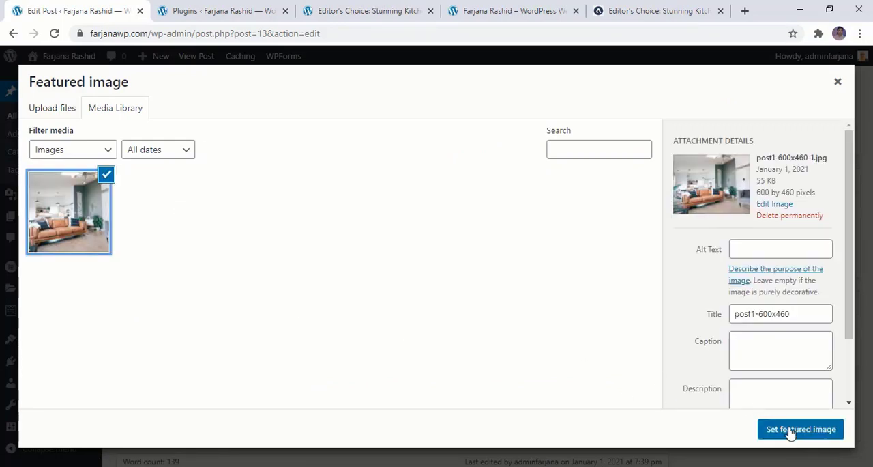
{"action": "left_click", "coordinate": [792, 431]}
{"action": "scroll", "coordinate": [790, 433], "scroll_direction": "up", "scroll_amount": 4}
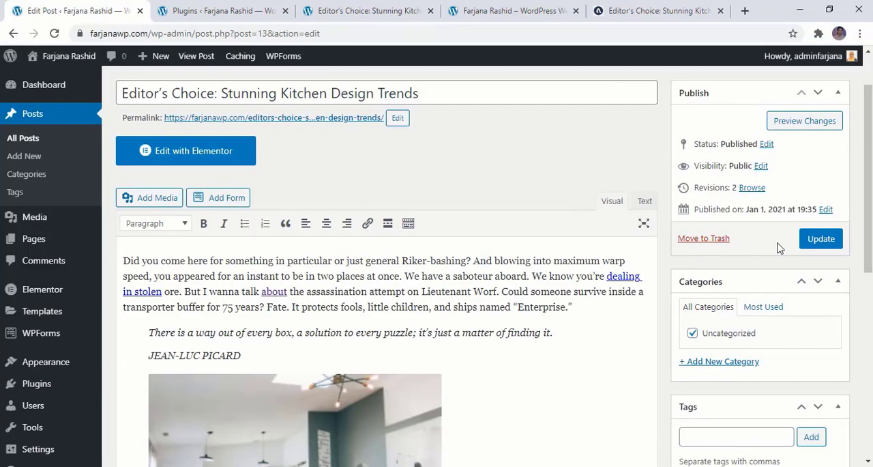
{"action": "left_click", "coordinate": [823, 240]}
- Reload the published kitchen design post and check how it looks with the featured image set
{"action": "left_click", "coordinate": [314, 9]}
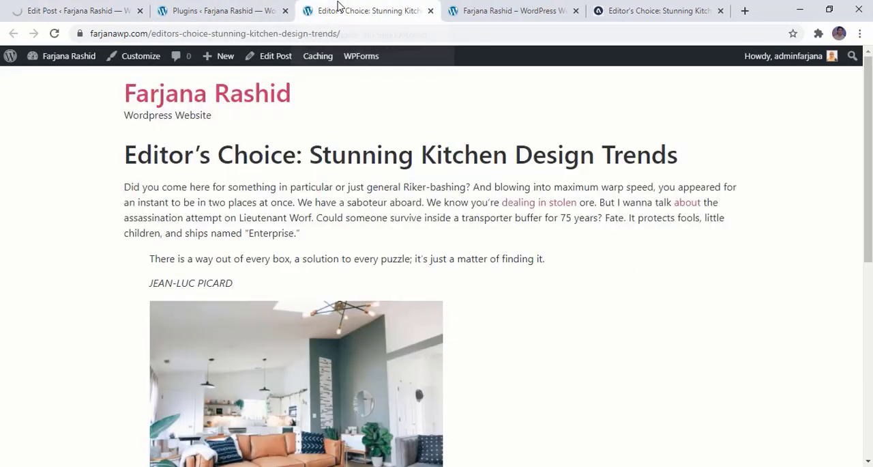
{"action": "left_click", "coordinate": [55, 34]}
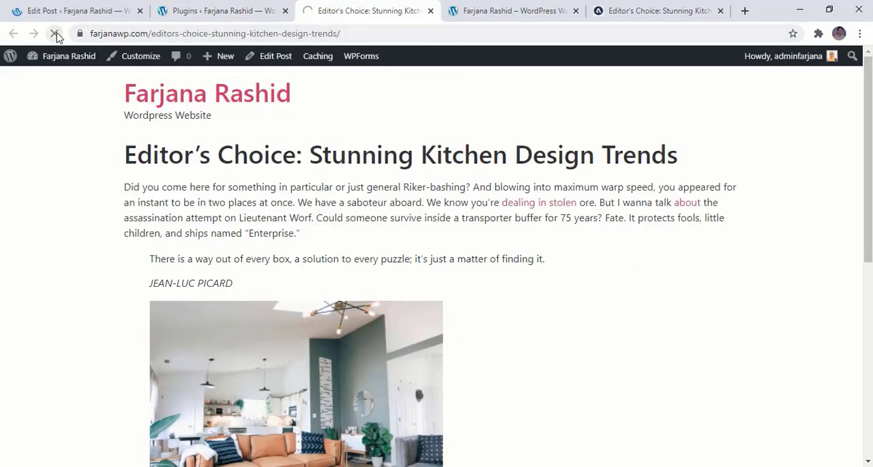
{"action": "scroll", "coordinate": [177, 228], "scroll_direction": "up", "scroll_amount": 9}
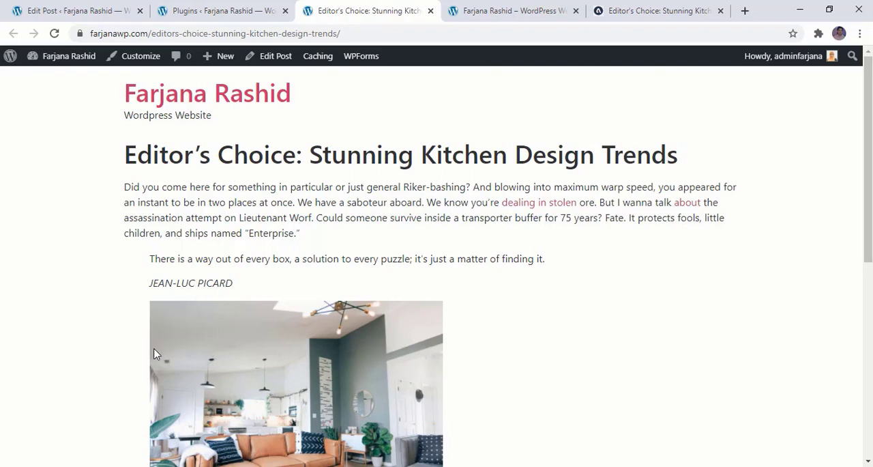
- Remove the post from the Uncategorized category and assign it to a new category named Interior Design
{"action": "left_click", "coordinate": [75, 6]}
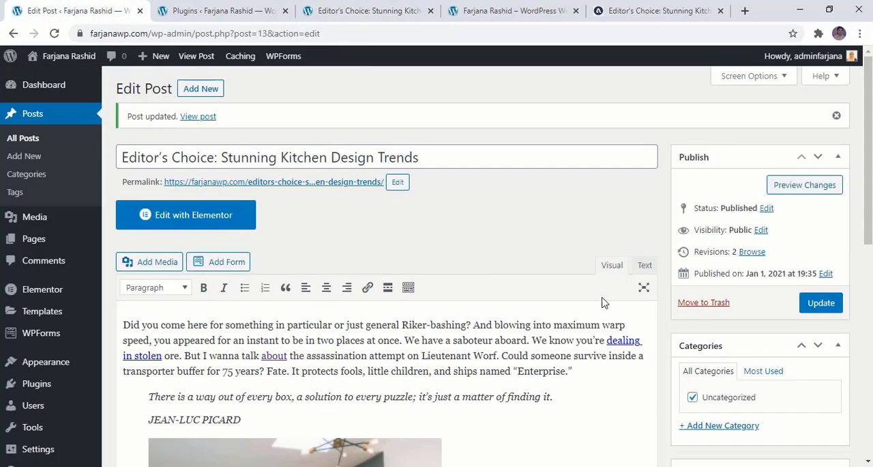
{"action": "scroll", "coordinate": [706, 392], "scroll_direction": "down", "scroll_amount": 2}
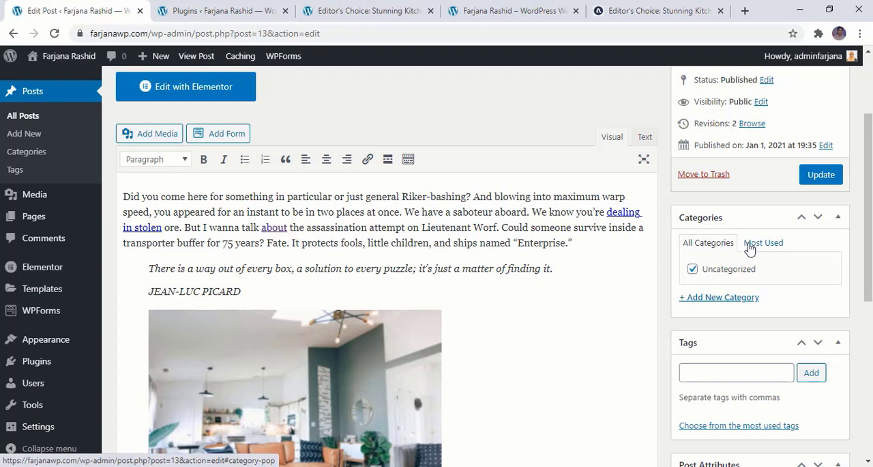
{"action": "left_click", "coordinate": [693, 271]}
{"action": "left_click", "coordinate": [703, 301]}
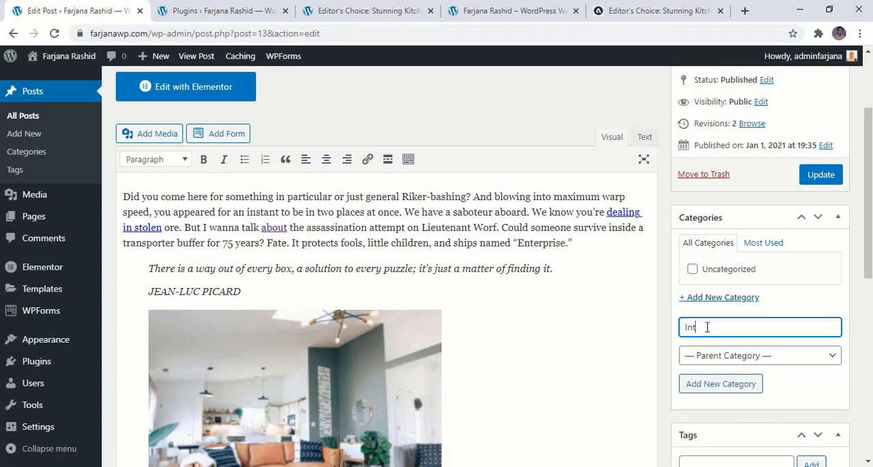
{"action": "type", "text": "Interior Design"}
{"action": "left_click", "coordinate": [728, 384]}
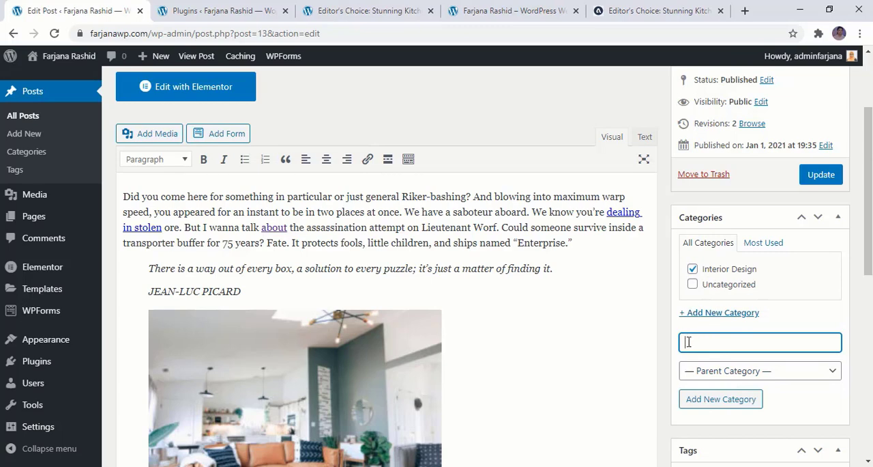
- Add the tags Interior and Design to the post and update it
{"action": "scroll", "coordinate": [817, 202], "scroll_direction": "down", "scroll_amount": 4}
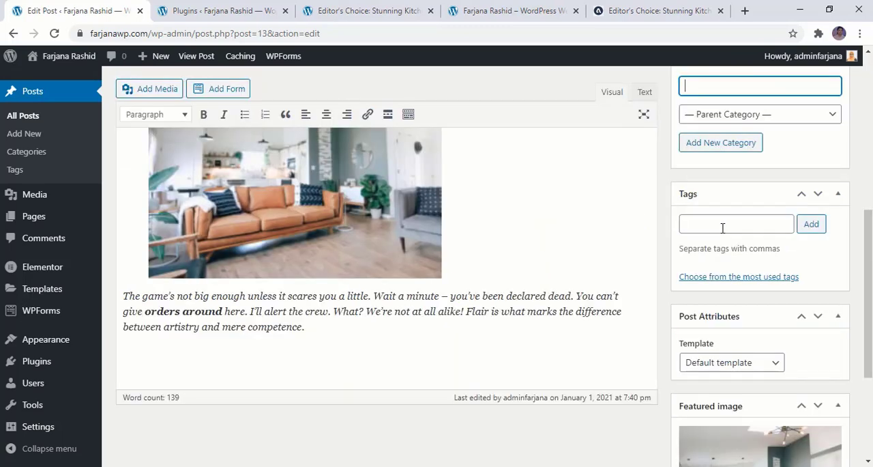
{"action": "left_click", "coordinate": [723, 225]}
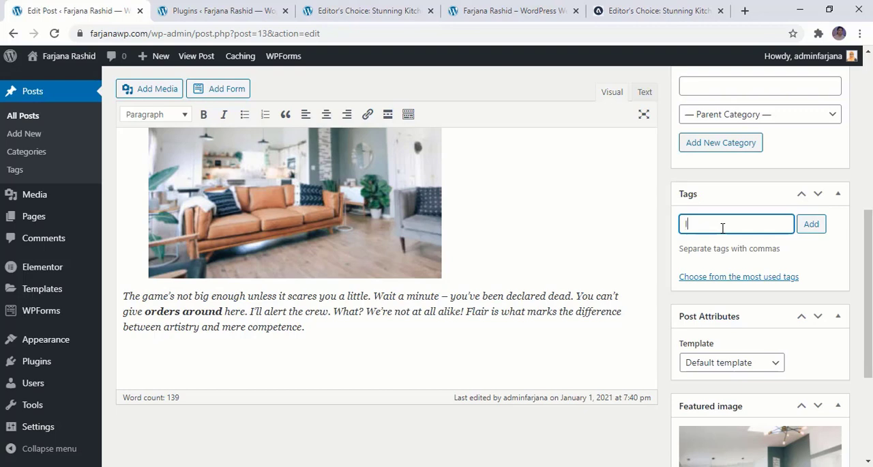
{"action": "type", "text": "Interior"}
{"action": "type", "text": ", Design"}
{"action": "left_click", "coordinate": [813, 226]}
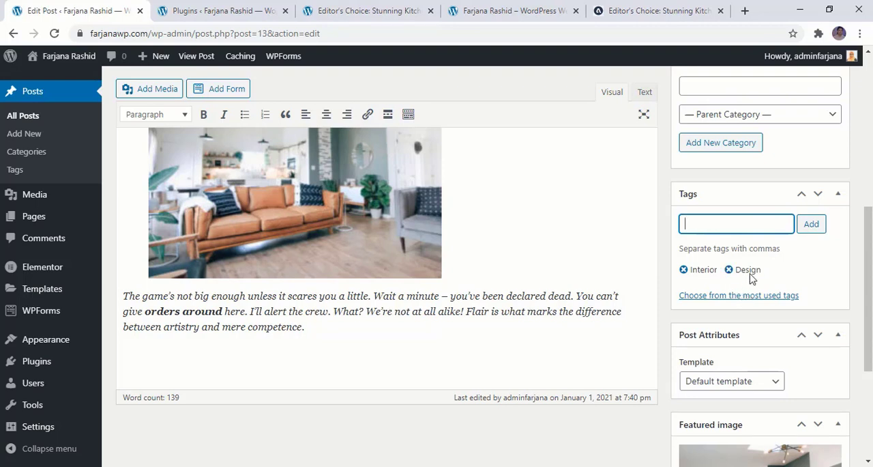
{"action": "scroll", "coordinate": [758, 323], "scroll_direction": "up", "scroll_amount": 5}
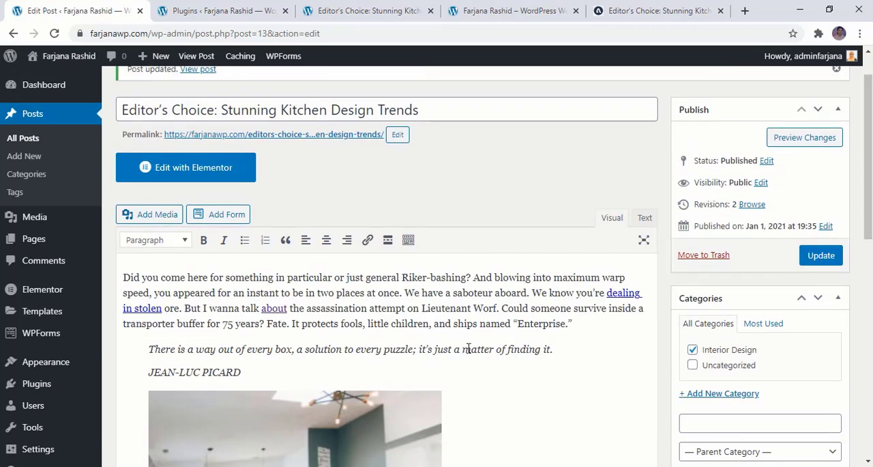
{"action": "left_click", "coordinate": [821, 255]}
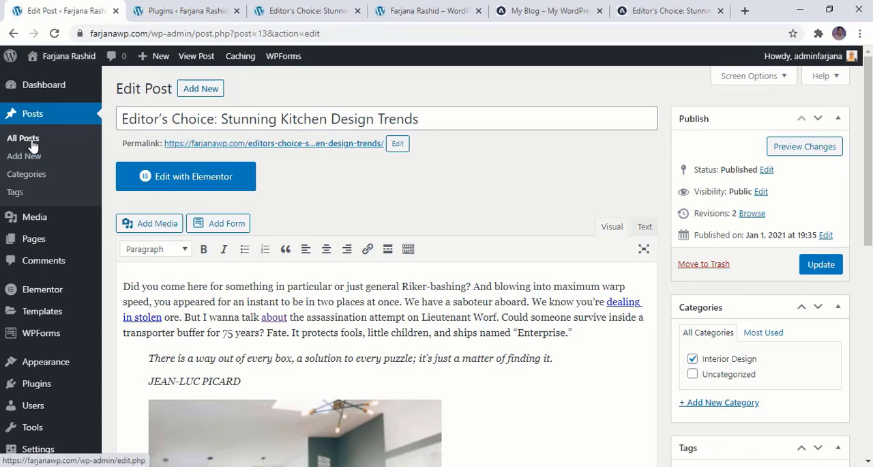
- Search the plugin directory for "duplicate post", then install and activate the Duplicate Page plugin
{"action": "left_click", "coordinate": [32, 145]}
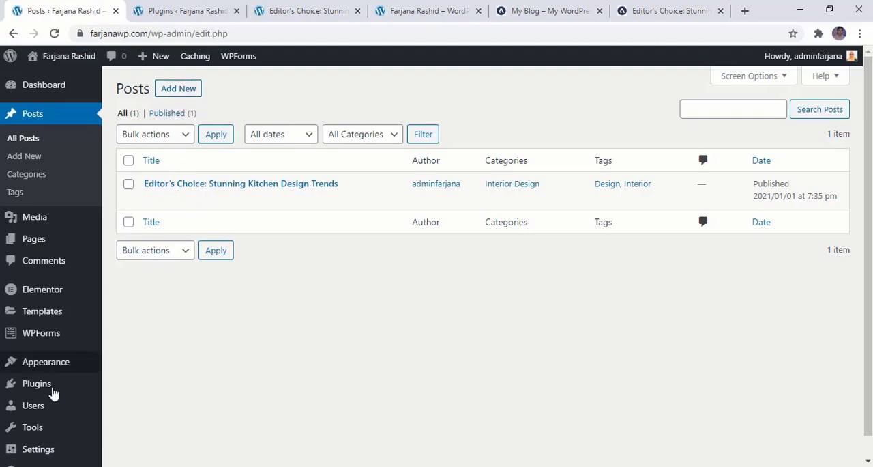
{"action": "mouse_move", "coordinate": [53, 394]}
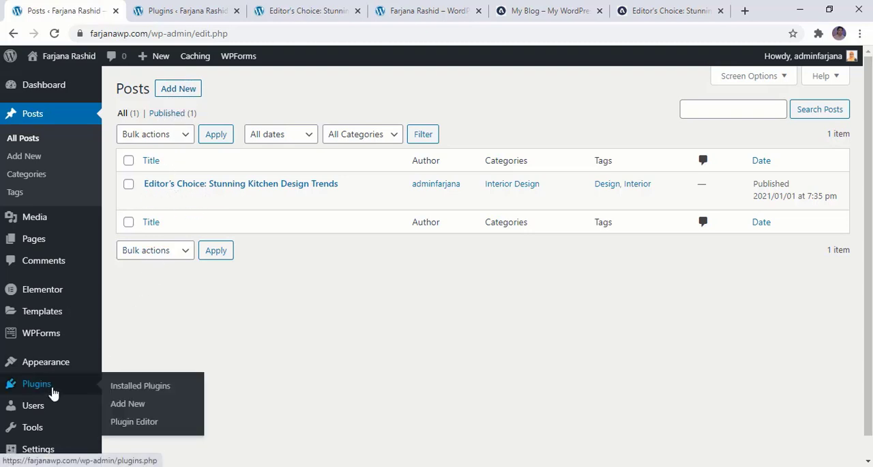
{"action": "left_click", "coordinate": [129, 404]}
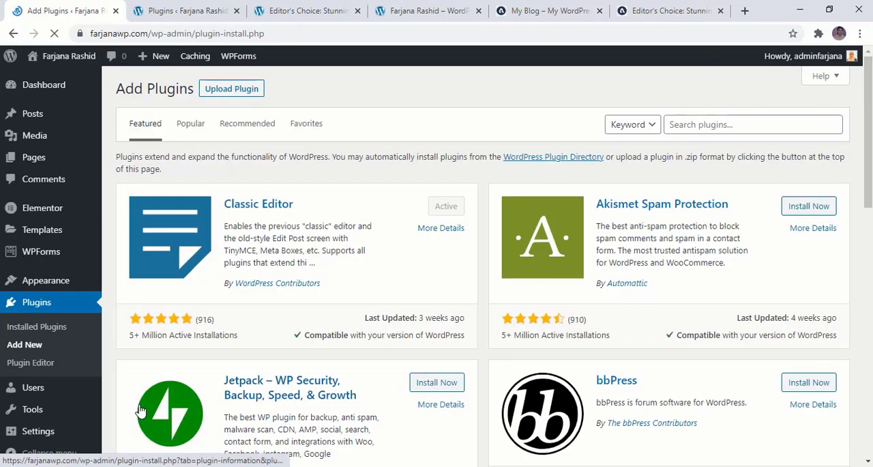
{"action": "left_click", "coordinate": [674, 124]}
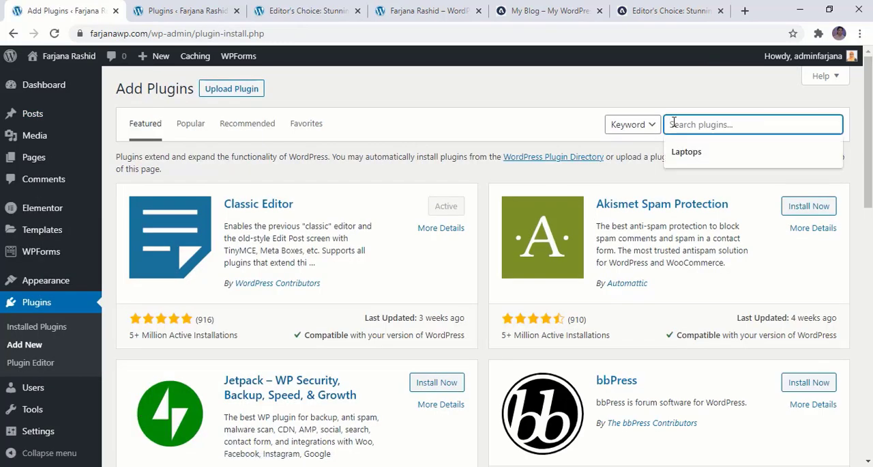
{"action": "type", "text": "cate post"}
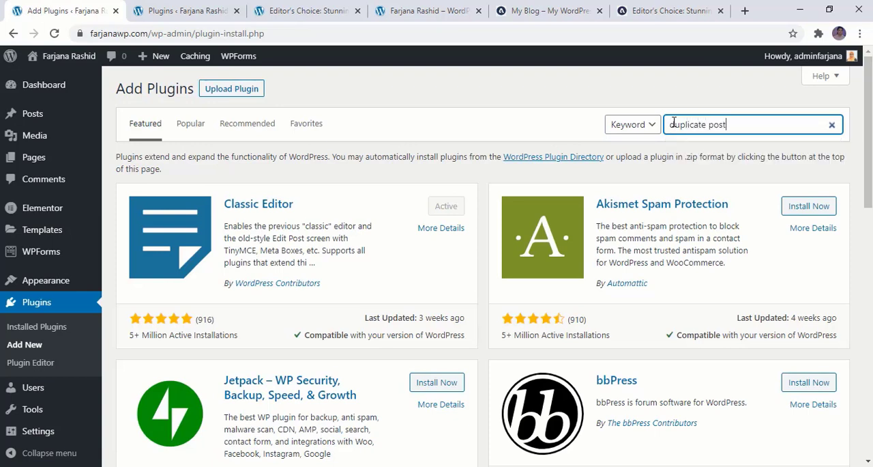
{"action": "type", "text": "uplicate post"}
{"action": "left_click", "coordinate": [803, 359]}
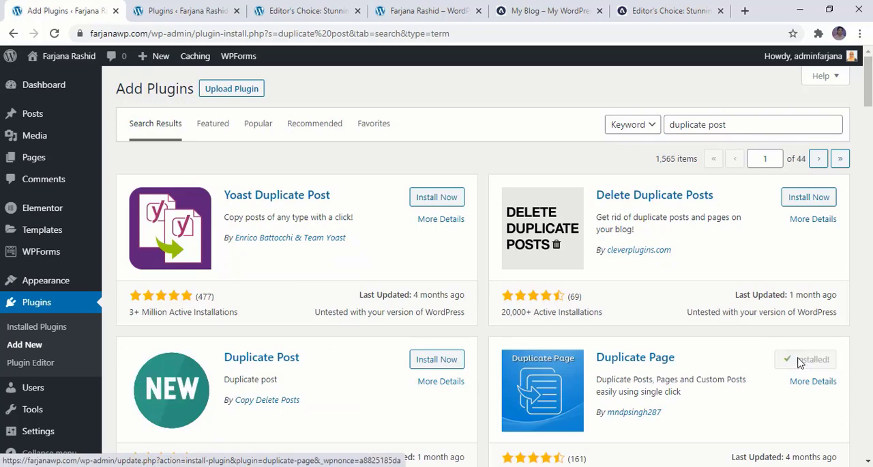
{"action": "left_click", "coordinate": [802, 359]}
- Duplicate the Editor's Choice: Stunning Kitchen Design Trends post from the list of all posts
{"action": "mouse_move", "coordinate": [49, 155]}
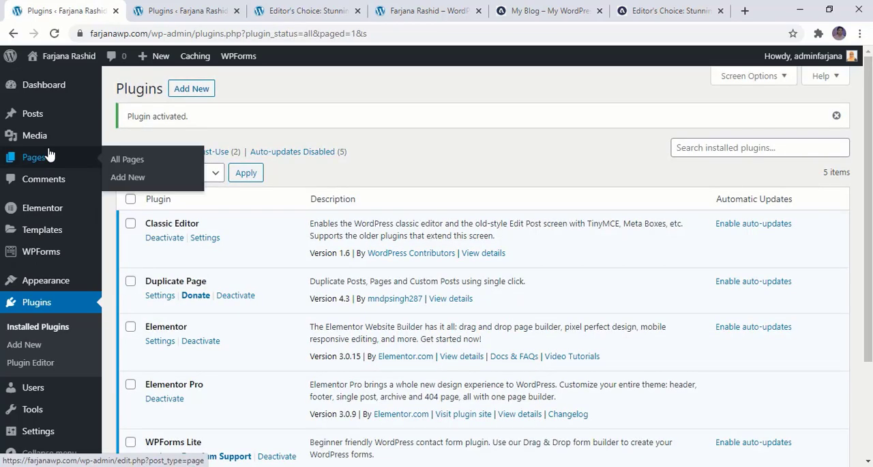
{"action": "left_click", "coordinate": [53, 116]}
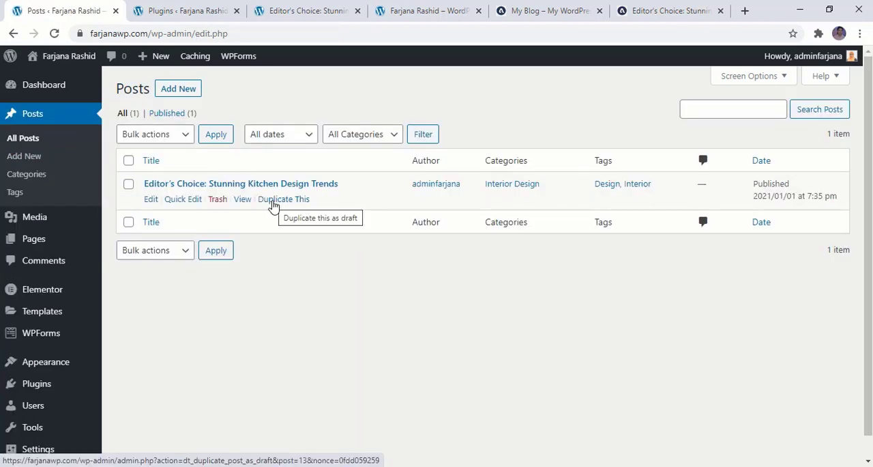
{"action": "left_click", "coordinate": [271, 206]}
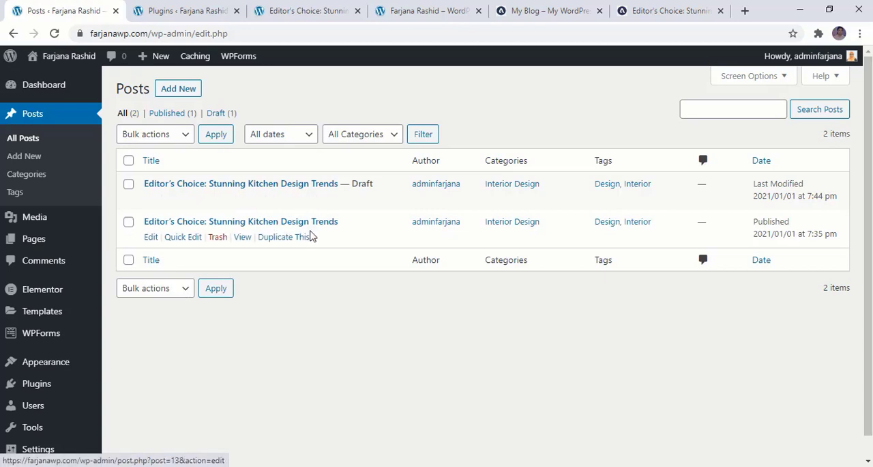
- Edit the draft copy and shorten its title to "Stunning Kitchen Design Trends"
{"action": "left_click", "coordinate": [151, 199]}
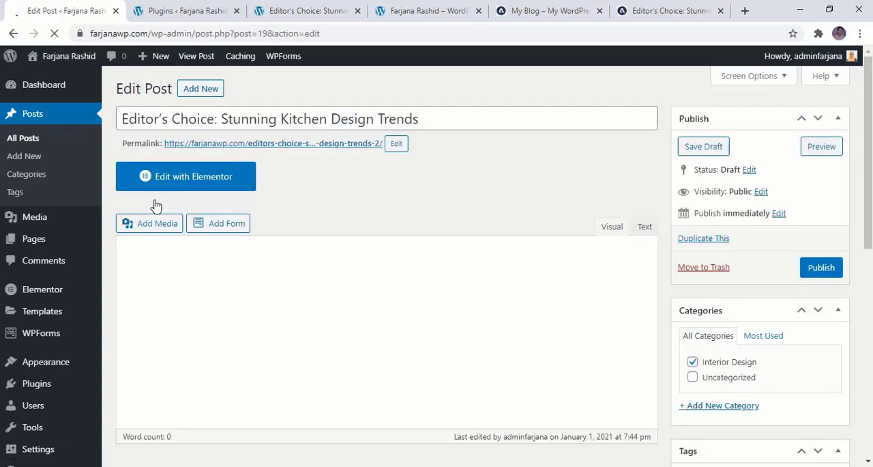
{"action": "left_click_drag", "start_coordinate": [221, 105], "coordinate": [73, 103]}
{"action": "key", "text": "BackSpace"}
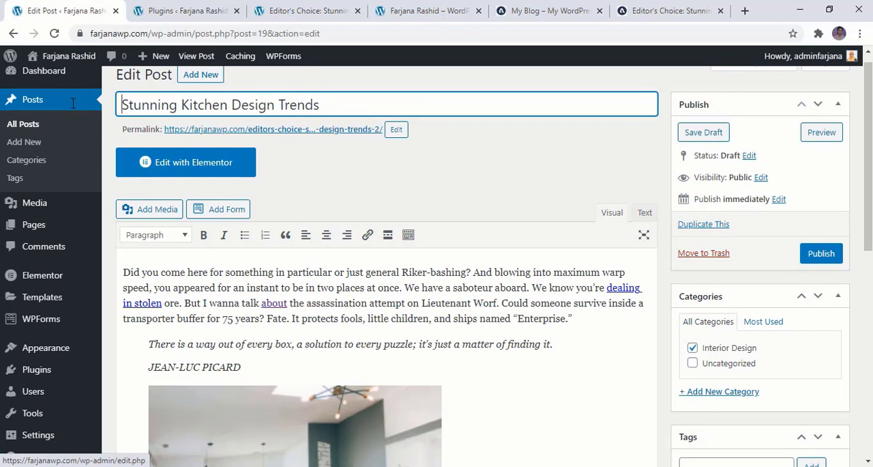
- Copy the draft's title into its permalink slug as "Stunning Kitchen Design Trends" and confirm the slug
{"action": "double_click", "coordinate": [261, 109]}
{"action": "triple_click", "coordinate": [255, 110]}
{"action": "key", "text": "ctrl+c"}
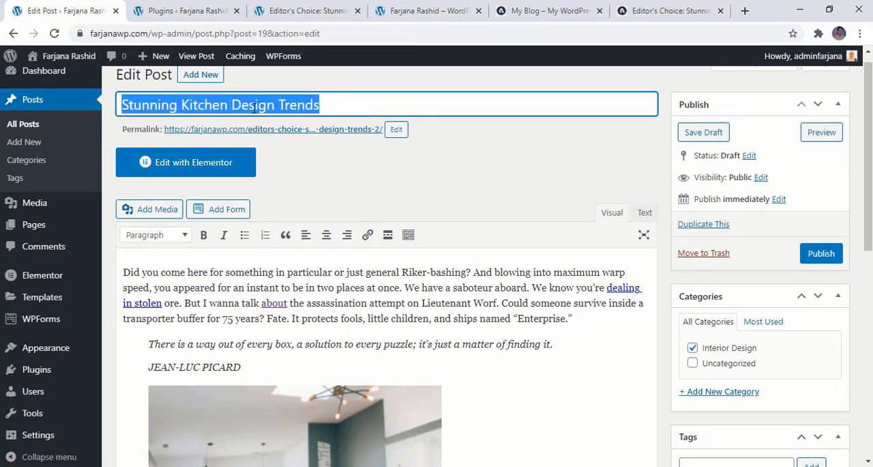
{"action": "left_click", "coordinate": [395, 130]}
{"action": "triple_click", "coordinate": [317, 132]}
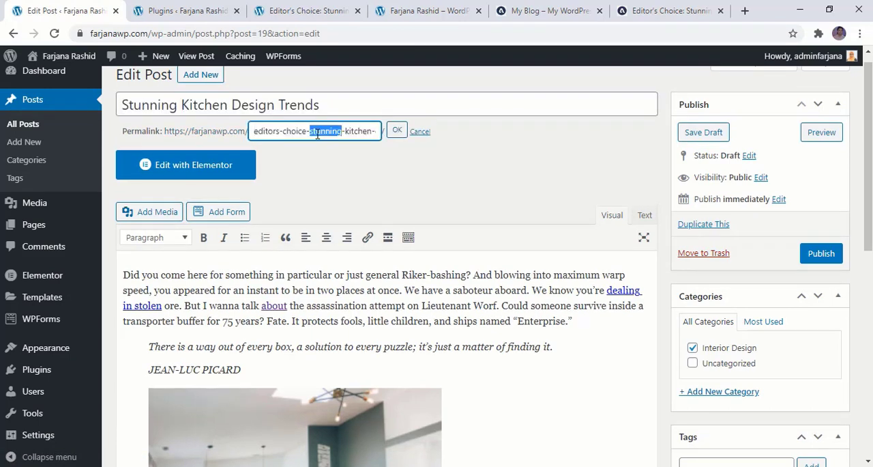
{"action": "key", "text": "ctrl+v"}
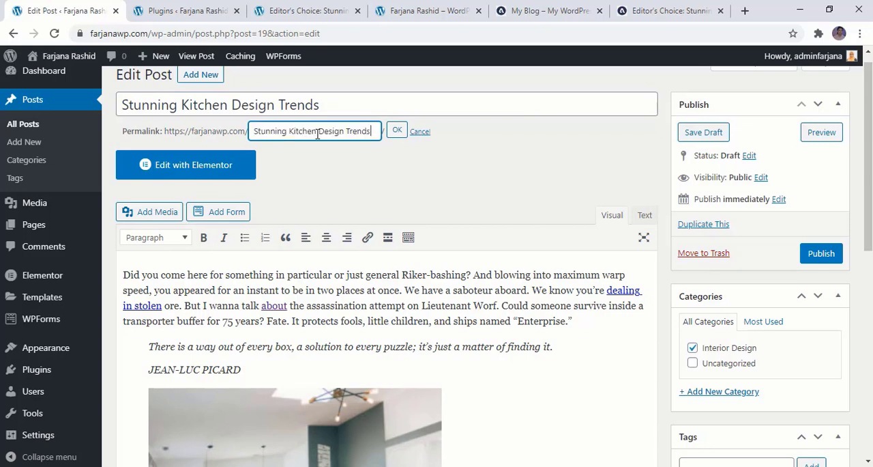
{"action": "left_click", "coordinate": [397, 130]}
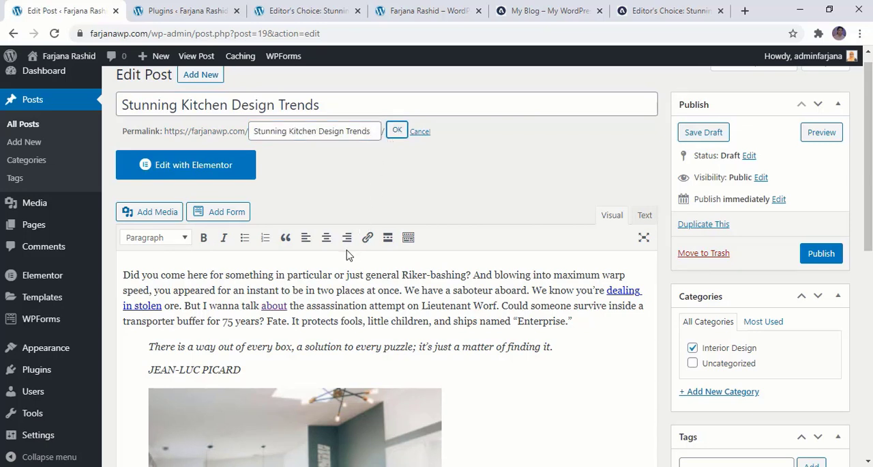
- Replace the post's featured image by removing the current one and uploading post2-600x460.jpg
{"action": "scroll", "coordinate": [322, 298], "scroll_direction": "down", "scroll_amount": 3}
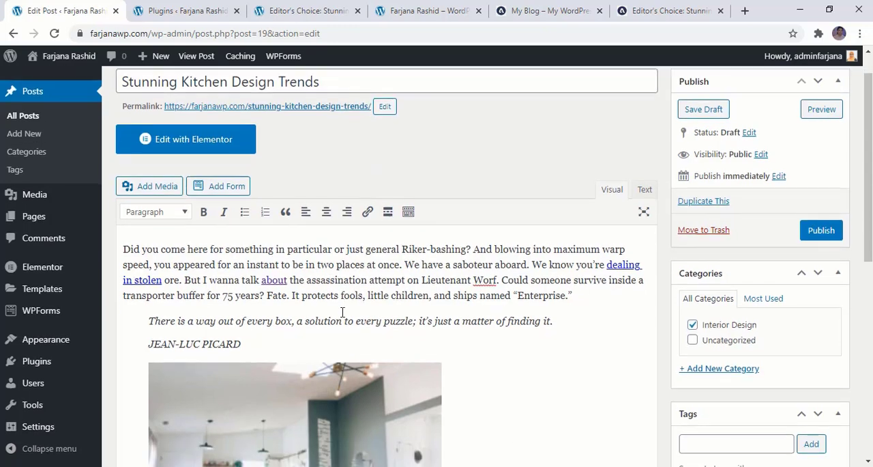
{"action": "scroll", "coordinate": [503, 451], "scroll_direction": "down", "scroll_amount": 3}
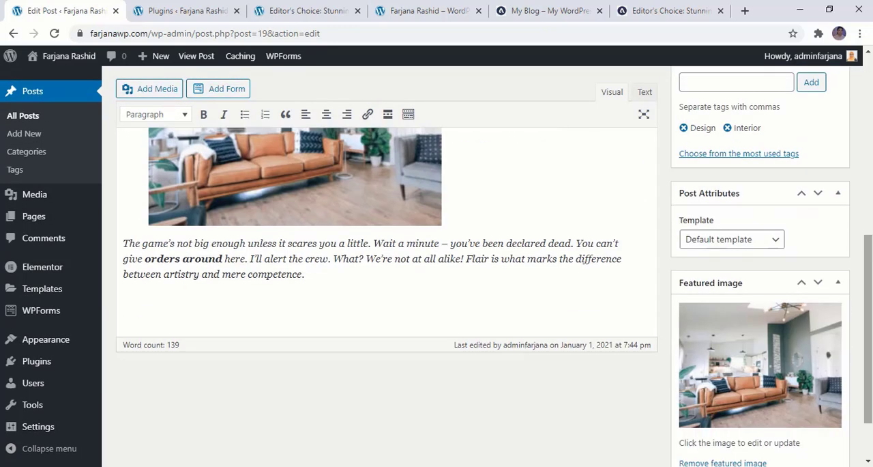
{"action": "scroll", "coordinate": [712, 444], "scroll_direction": "down", "scroll_amount": 2}
{"action": "left_click", "coordinate": [717, 393]}
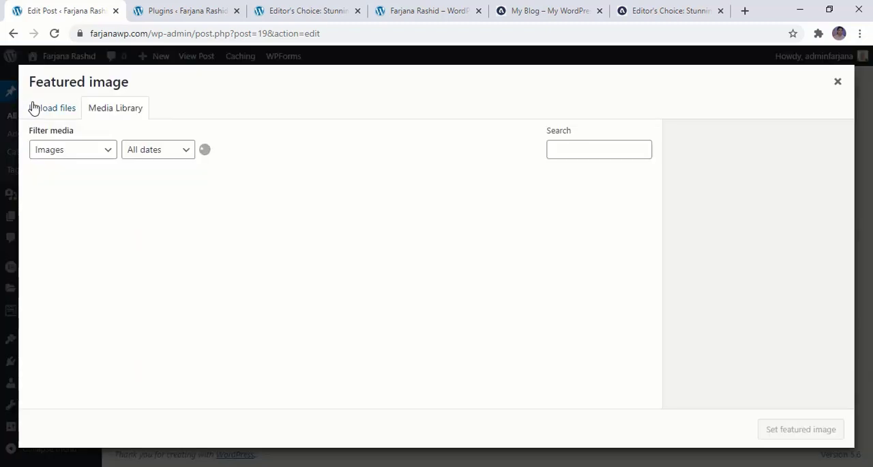
{"action": "left_click", "coordinate": [34, 109]}
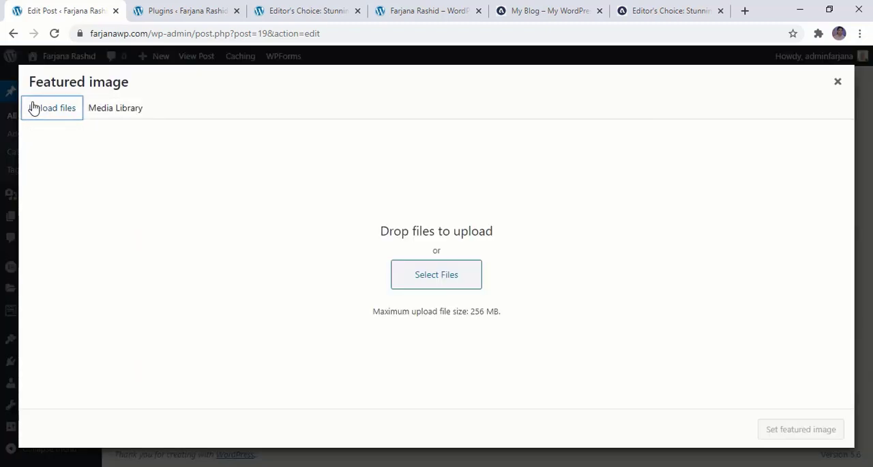
{"action": "left_click", "coordinate": [415, 277]}
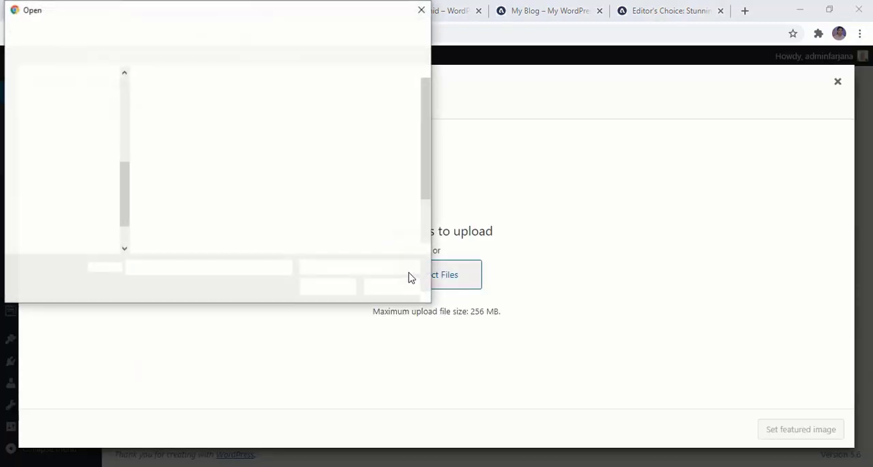
{"action": "left_click", "coordinate": [240, 109]}
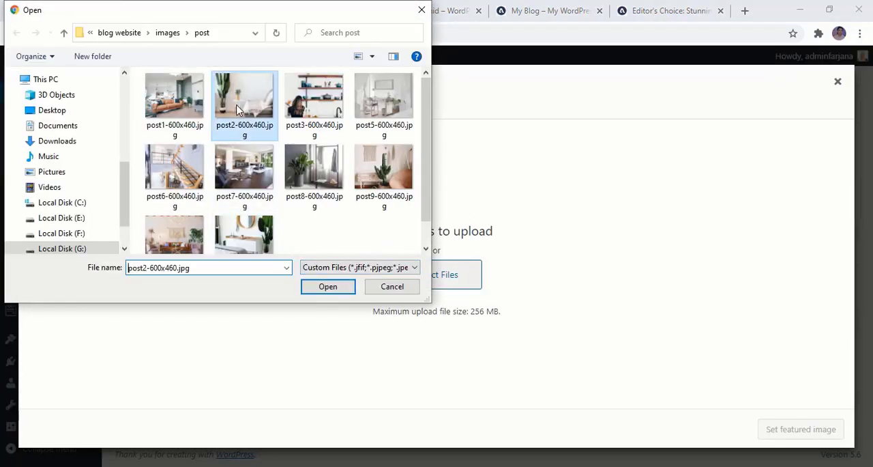
{"action": "left_click", "coordinate": [342, 291]}
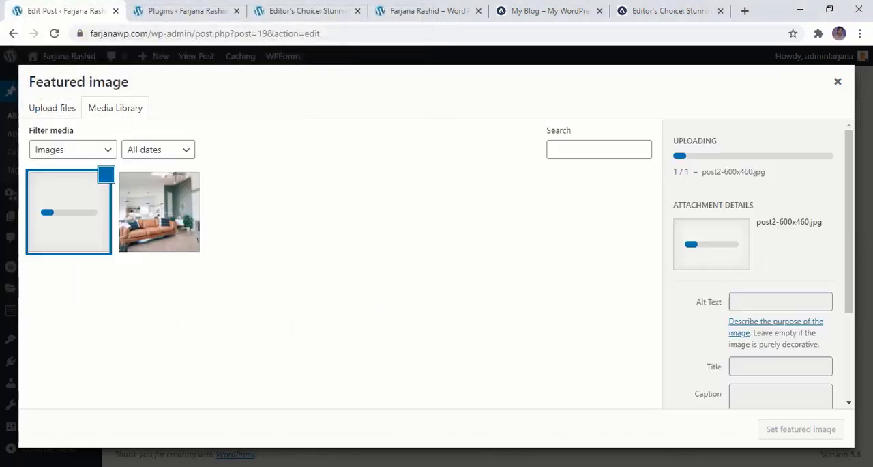
{"action": "left_click", "coordinate": [799, 431]}
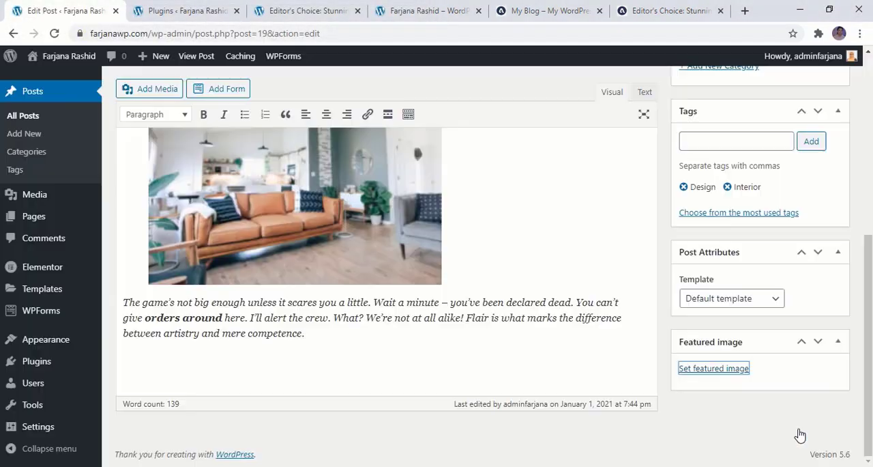
- Publish the Stunning Kitchen Design Trends post and go to the list of all posts
{"action": "scroll", "coordinate": [721, 355], "scroll_direction": "up", "scroll_amount": 10}
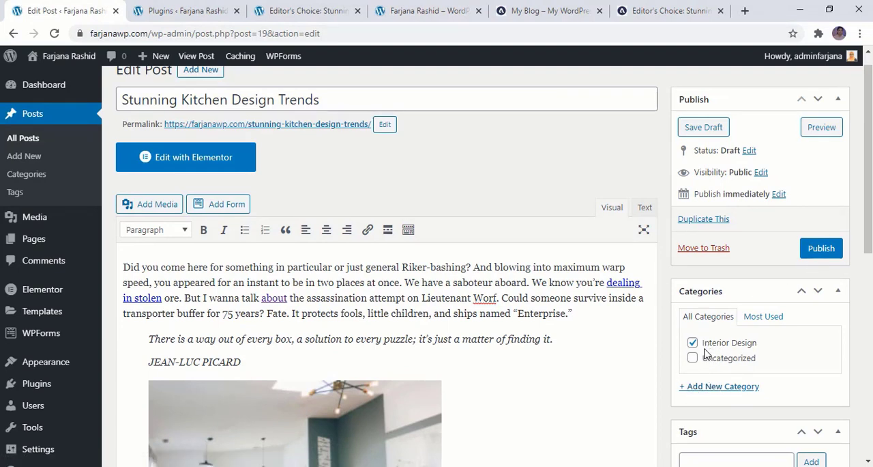
{"action": "left_click", "coordinate": [812, 252]}
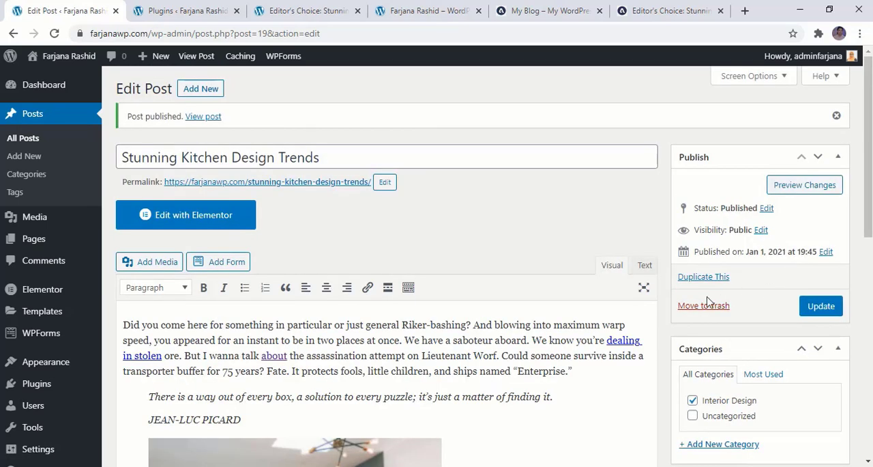
{"action": "left_click", "coordinate": [26, 140]}
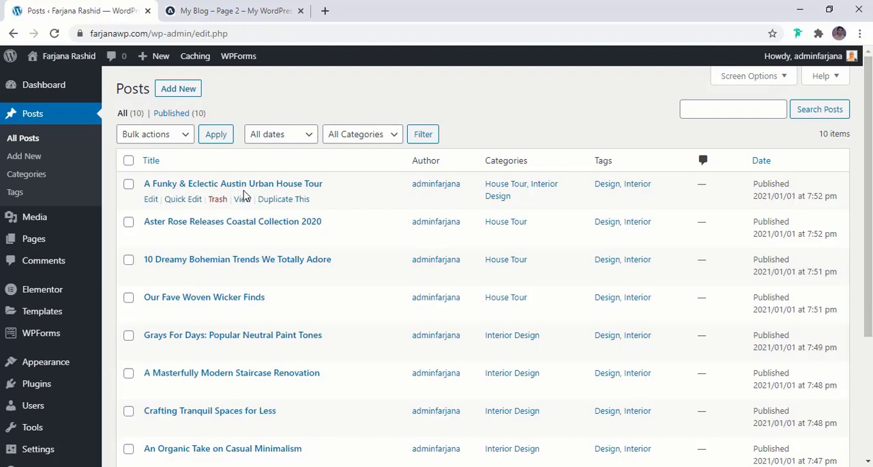
- Look through the list of published posts and check it against the reference Aster Rose blog
{"action": "scroll", "coordinate": [197, 385], "scroll_direction": "down", "scroll_amount": 3}
{"action": "scroll", "coordinate": [197, 385], "scroll_direction": "up", "scroll_amount": 3}
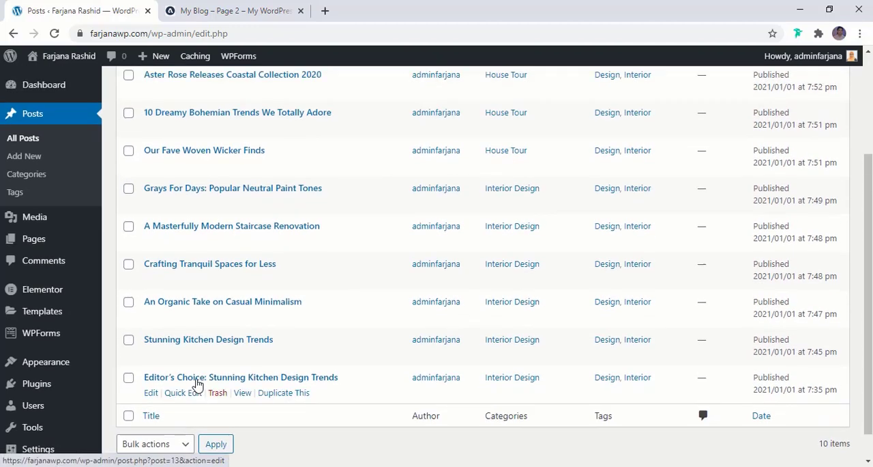
{"action": "left_click", "coordinate": [207, 14]}
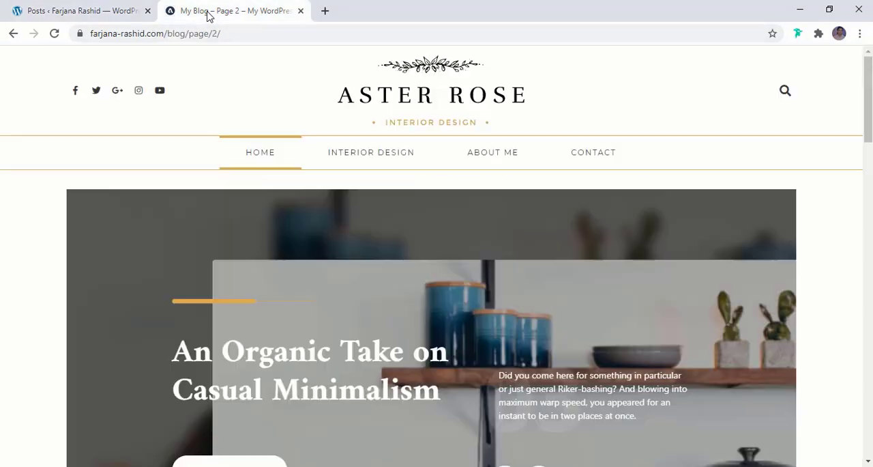
{"action": "left_click", "coordinate": [86, 10]}
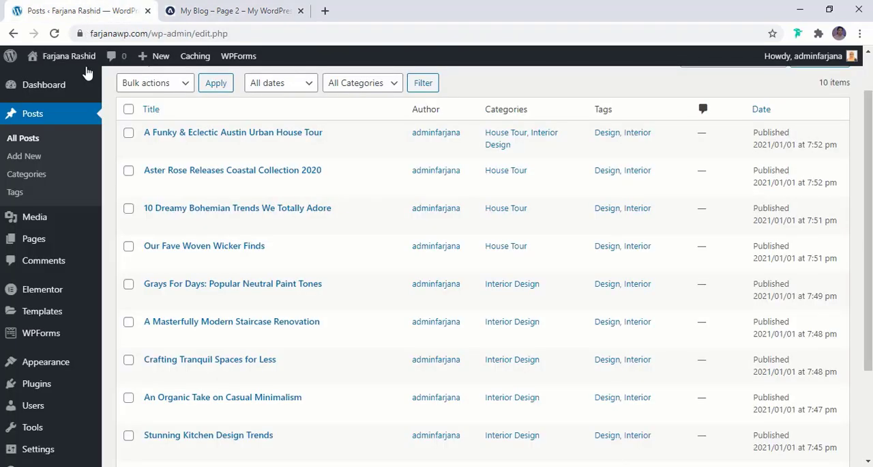
- Add a new page titled "Home" and publish it
{"action": "mouse_move", "coordinate": [49, 229]}
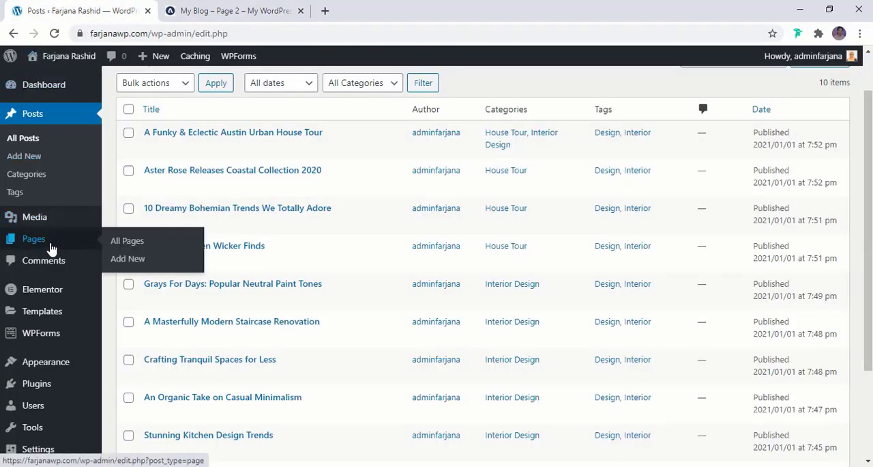
{"action": "left_click", "coordinate": [34, 239]}
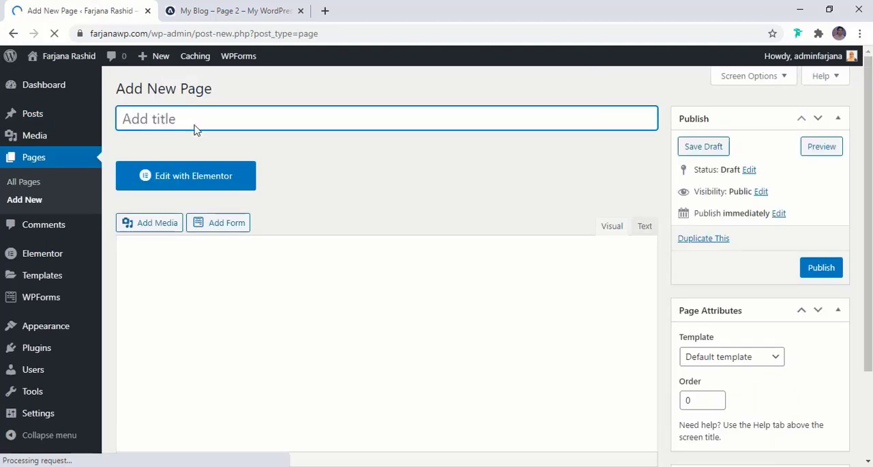
{"action": "type", "text": "Home"}
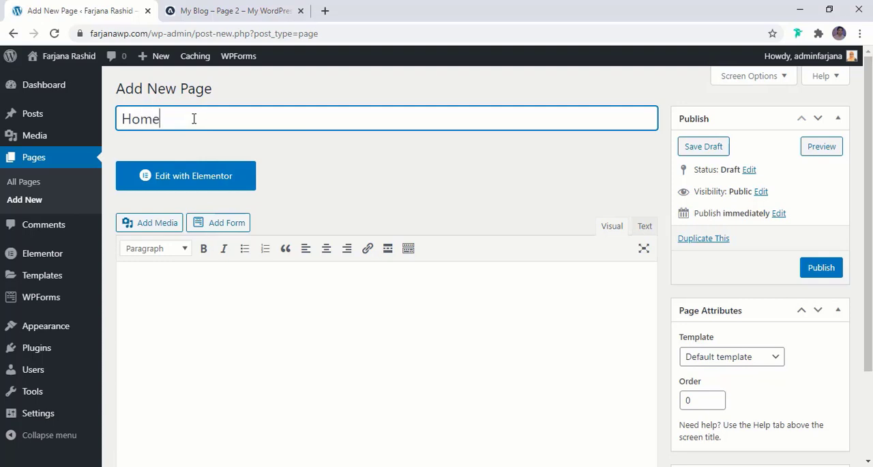
{"action": "left_click", "coordinate": [816, 275]}
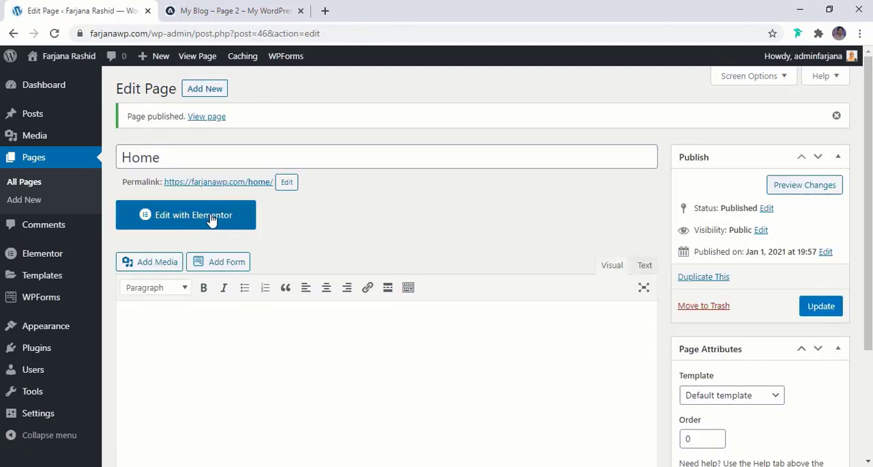
- Edit the Home page with Elementor, turn on Hide Title in its page settings, and update the page
{"action": "left_click", "coordinate": [212, 217]}
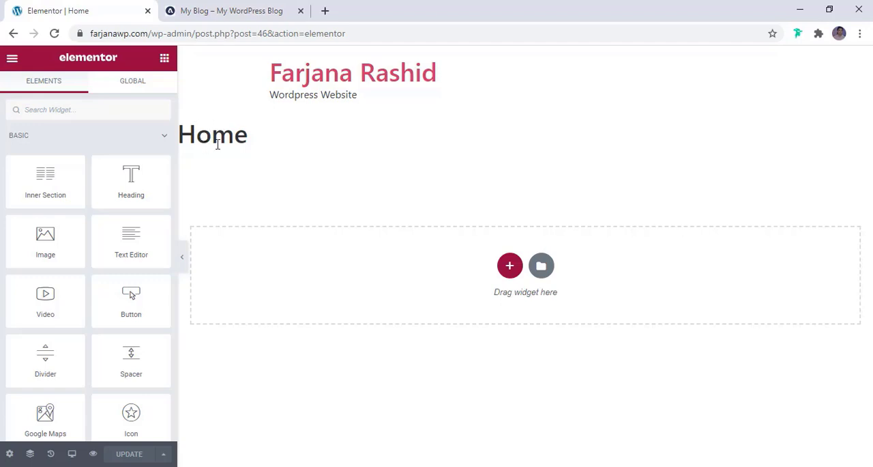
{"action": "left_click", "coordinate": [9, 455]}
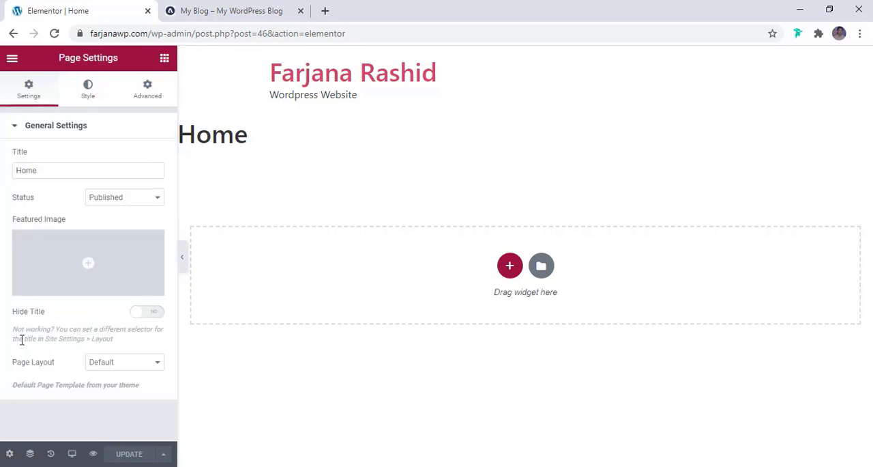
{"action": "left_click", "coordinate": [148, 315]}
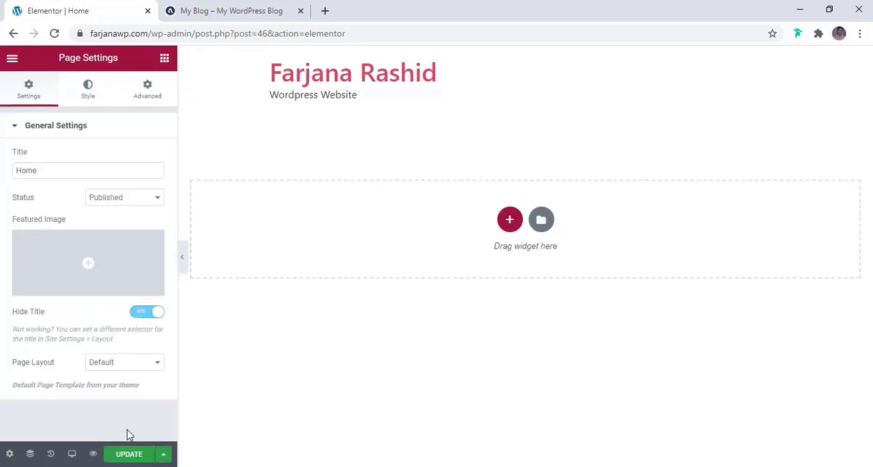
{"action": "left_click", "coordinate": [130, 457]}
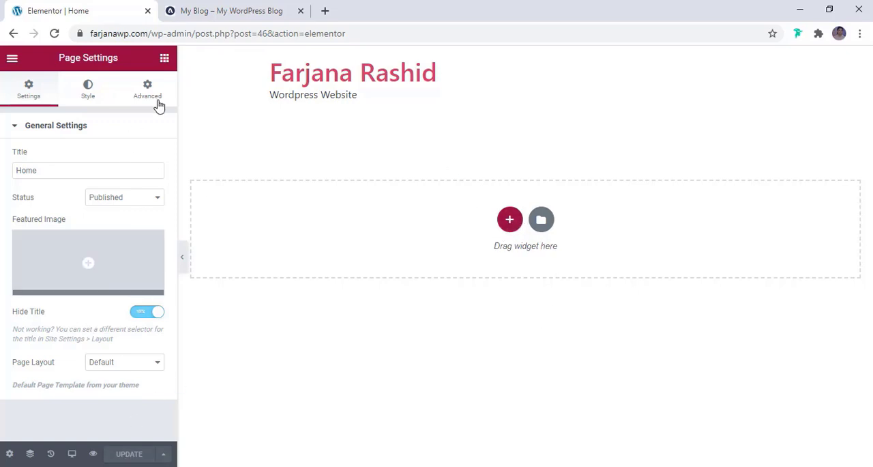
- Open the Global Colors in Elementor's Site Settings
{"action": "left_click", "coordinate": [164, 58]}
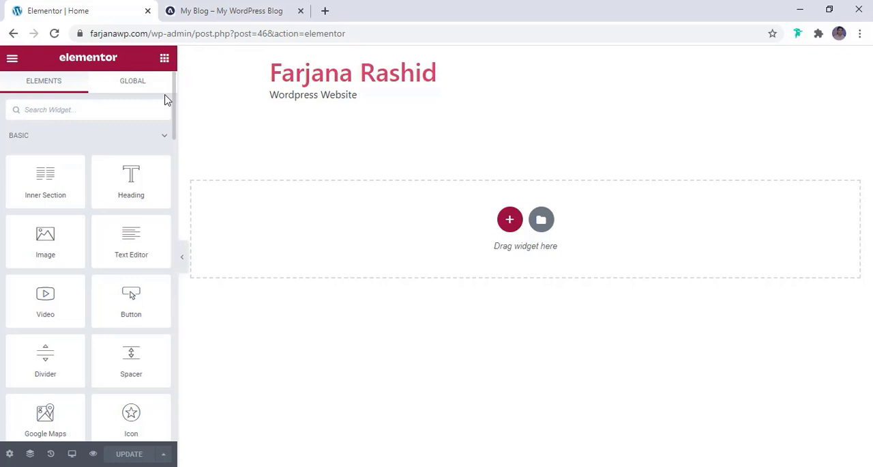
{"action": "left_click", "coordinate": [11, 60]}
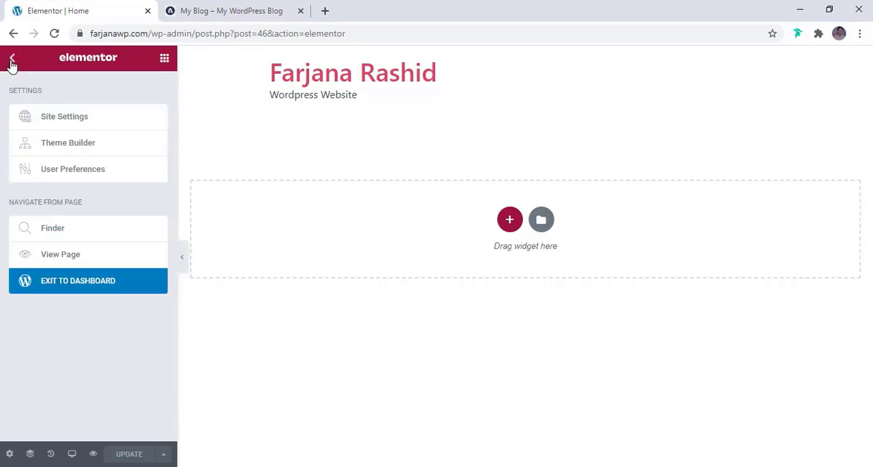
{"action": "left_click", "coordinate": [68, 121]}
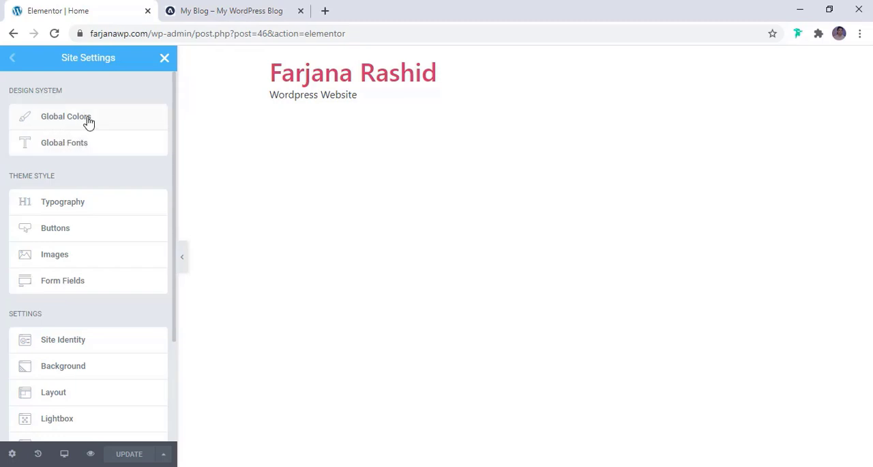
{"action": "left_click", "coordinate": [88, 119]}
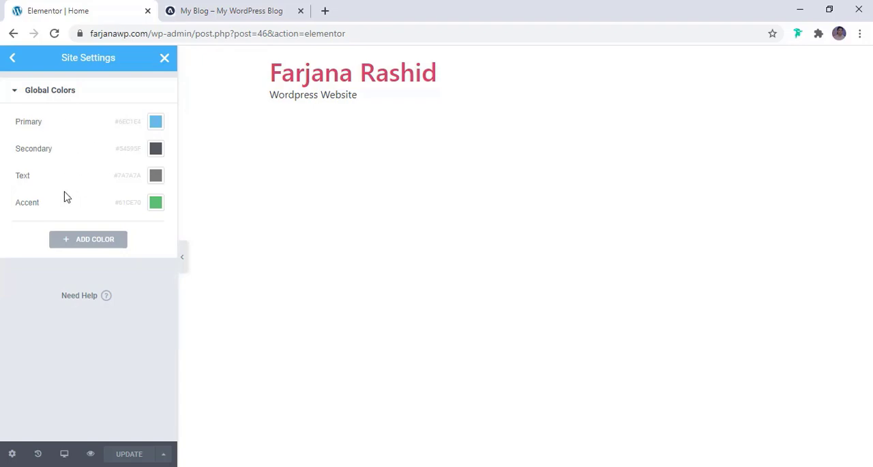
- Sample the gold colour of the Subscribe button on the reference blog with the colour picker utility
{"action": "left_click", "coordinate": [219, 10]}
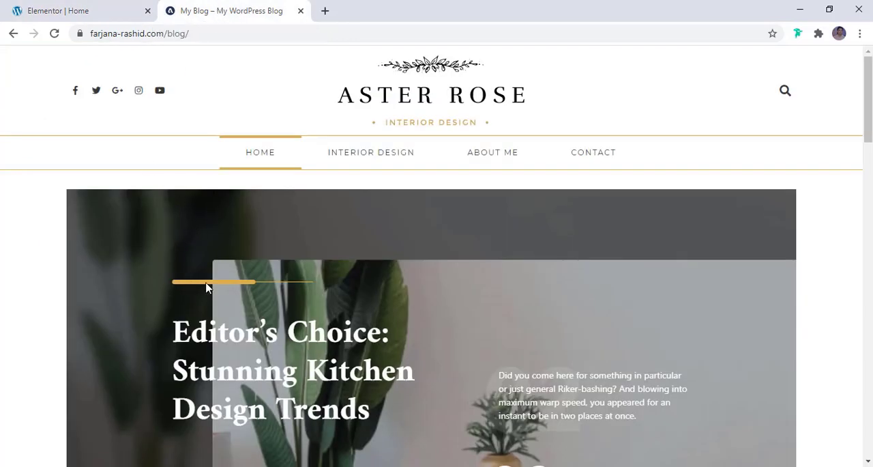
{"action": "scroll", "coordinate": [257, 290], "scroll_direction": "down", "scroll_amount": 7}
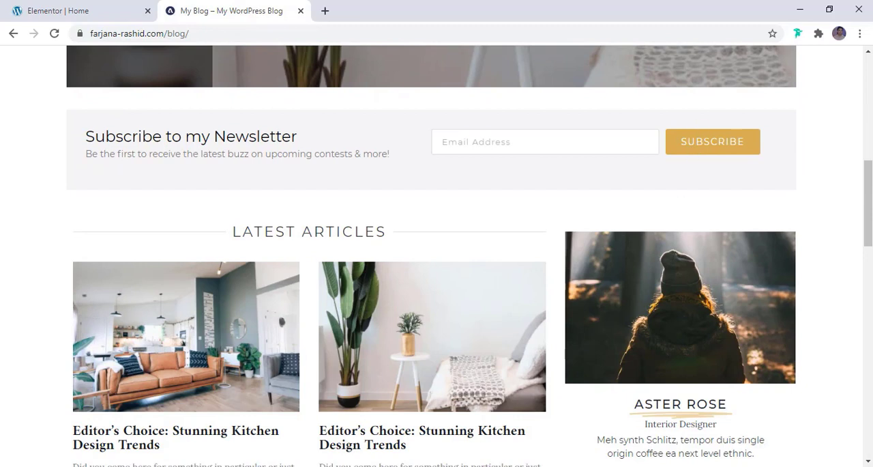
{"action": "left_click", "coordinate": [682, 466]}
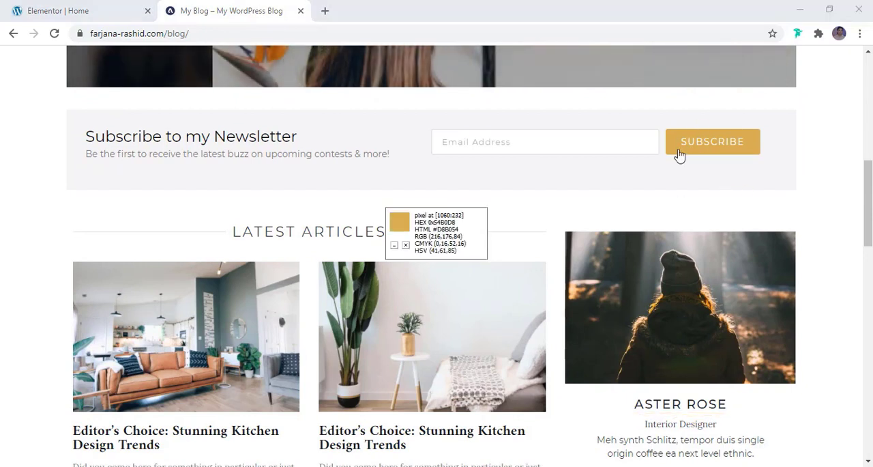
- Add a new global color in Elementor and set it to the sampled gold #D8B454
{"action": "left_click", "coordinate": [91, 7]}
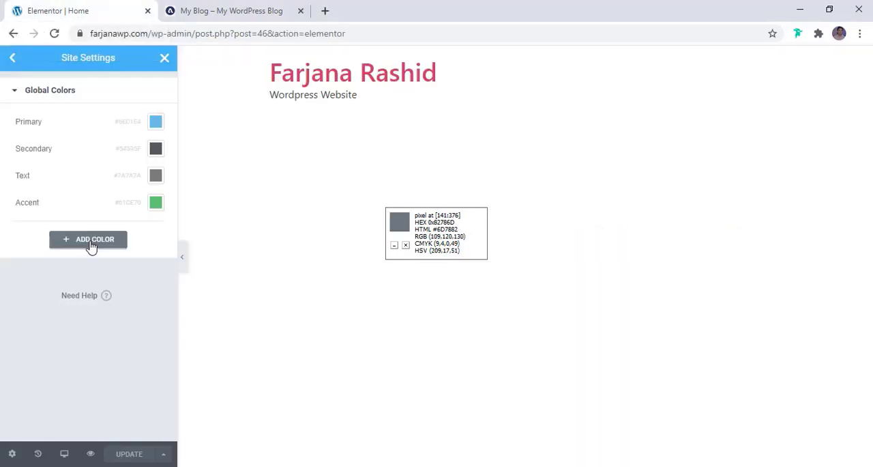
{"action": "left_click", "coordinate": [90, 246]}
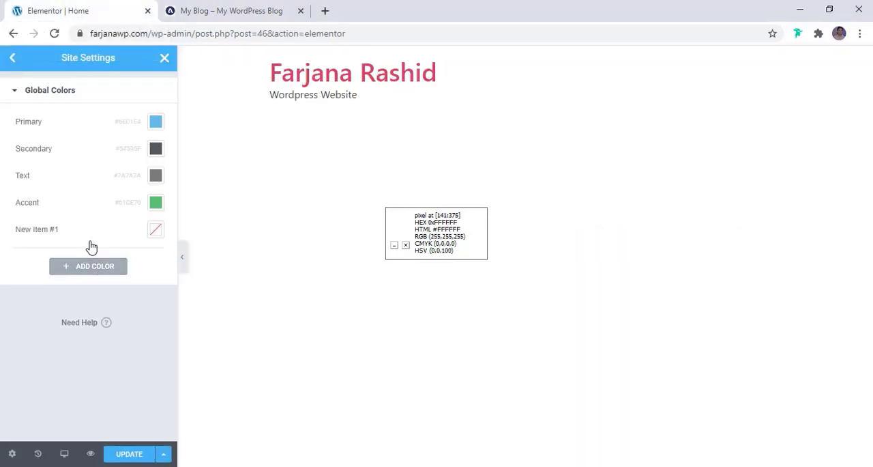
{"action": "left_click", "coordinate": [154, 231]}
{"action": "double_click", "coordinate": [122, 427]}
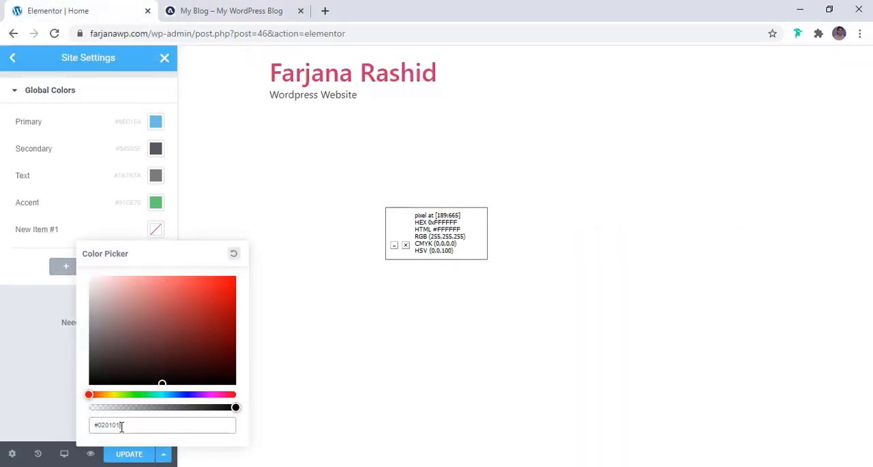
{"action": "type", "text": "D8B454"}
{"action": "left_click", "coordinate": [64, 307]}
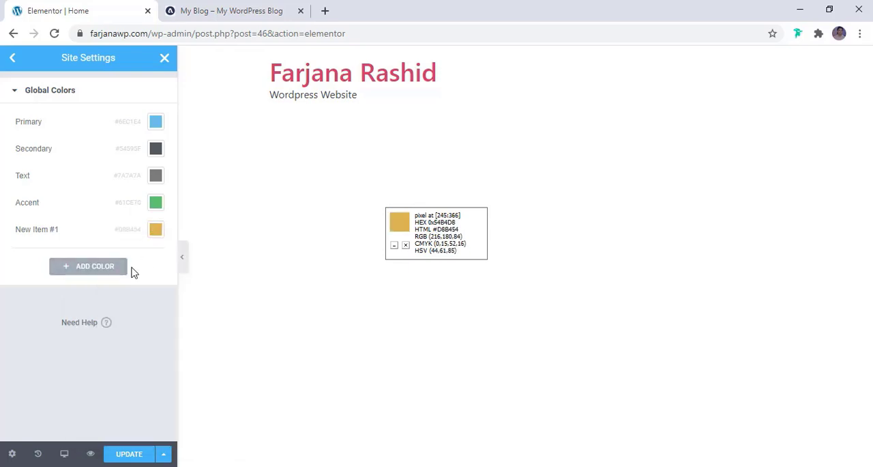
- Add another global color in Elementor after checking the reference blog, and set it to the near-black #111111
{"action": "left_click", "coordinate": [230, 10]}
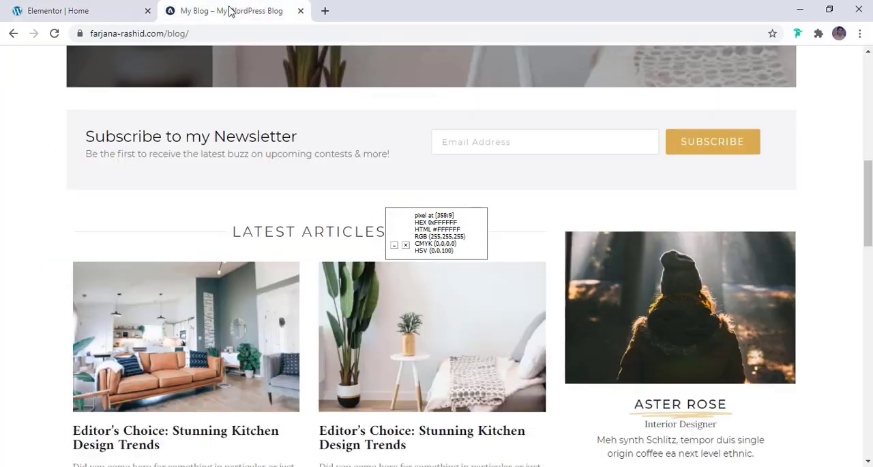
{"action": "scroll", "coordinate": [217, 300], "scroll_direction": "down", "scroll_amount": 2}
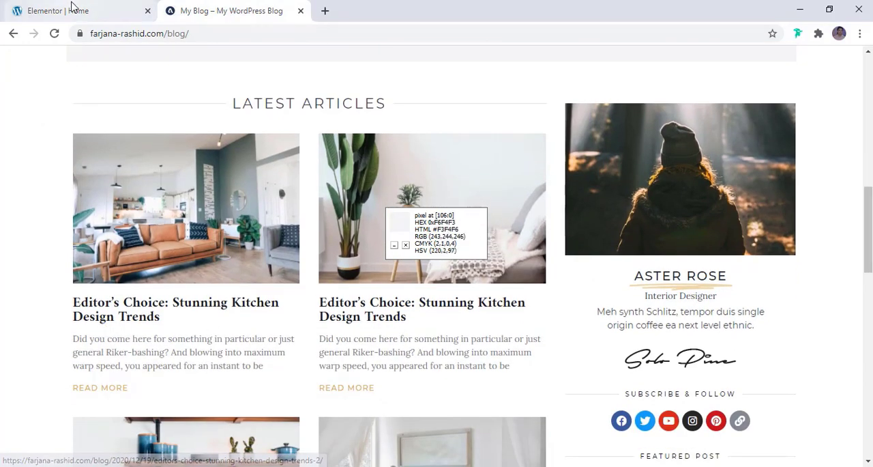
{"action": "left_click", "coordinate": [73, 8]}
{"action": "left_click", "coordinate": [96, 267]}
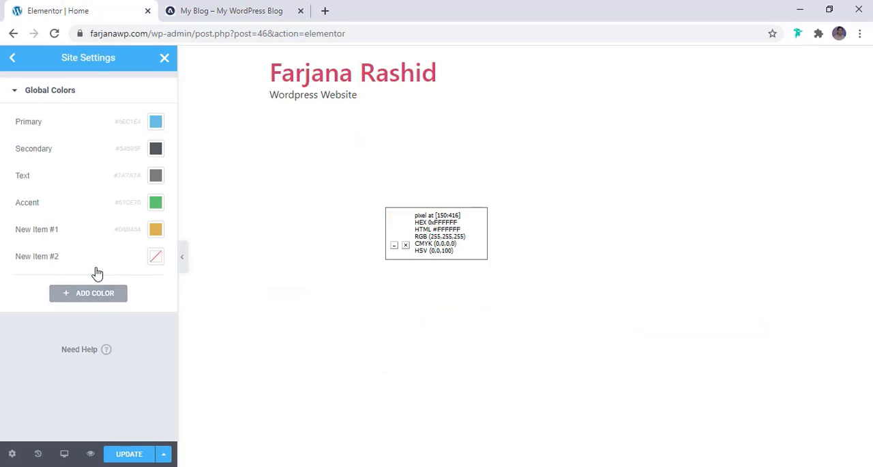
{"action": "left_click", "coordinate": [156, 258]}
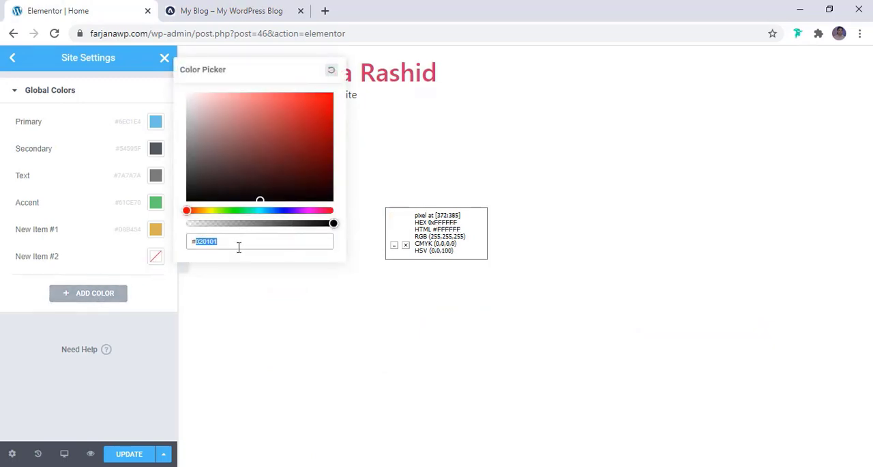
{"action": "type", "text": "000"}
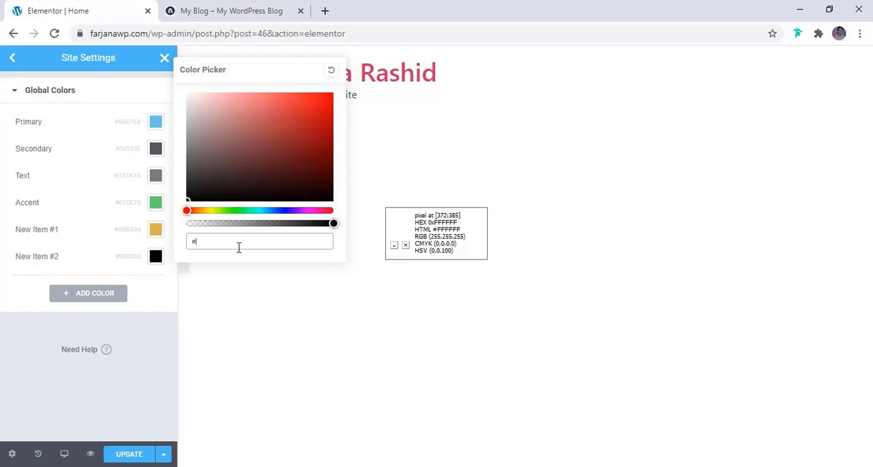
{"action": "type", "text": "111"}
- Add a third custom global color and set it to the dark gray #312E2E
{"action": "left_click", "coordinate": [99, 294]}
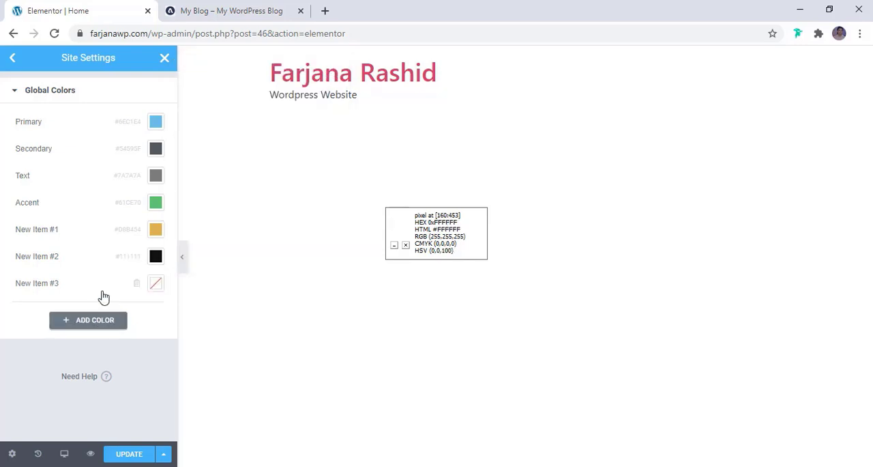
{"action": "left_click", "coordinate": [155, 282]}
{"action": "double_click", "coordinate": [185, 252]}
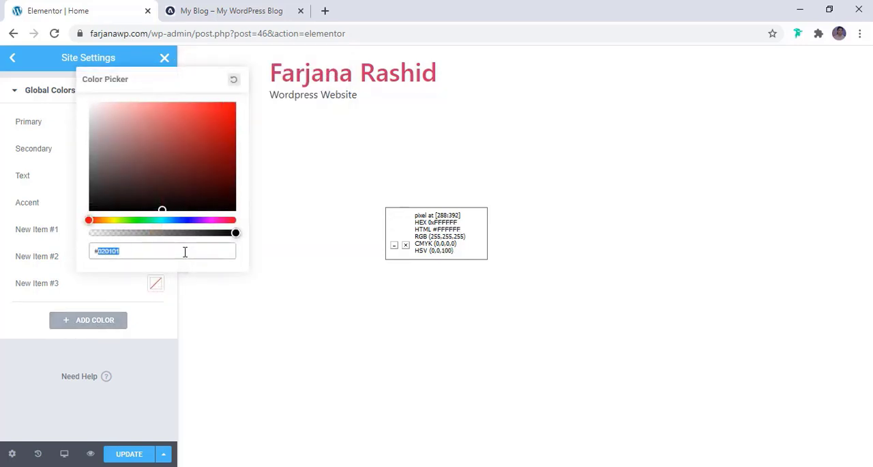
{"action": "left_click", "coordinate": [102, 185]}
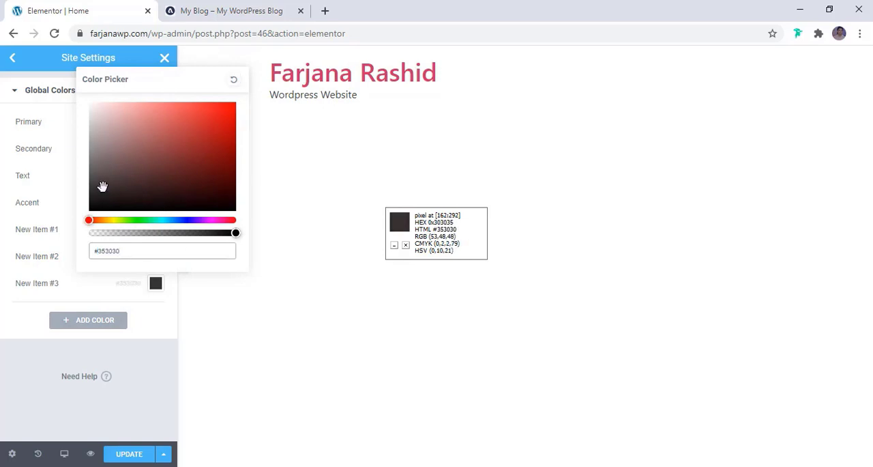
{"action": "left_click", "coordinate": [136, 380]}
- Add a fourth custom global color and set it to the light gray #F4F4F4, checking the reference blog's background
{"action": "left_click", "coordinate": [114, 321]}
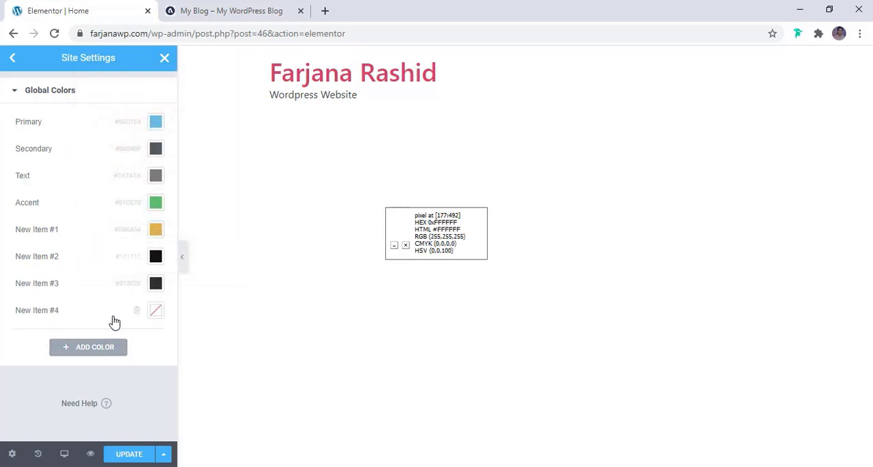
{"action": "left_click", "coordinate": [236, 8]}
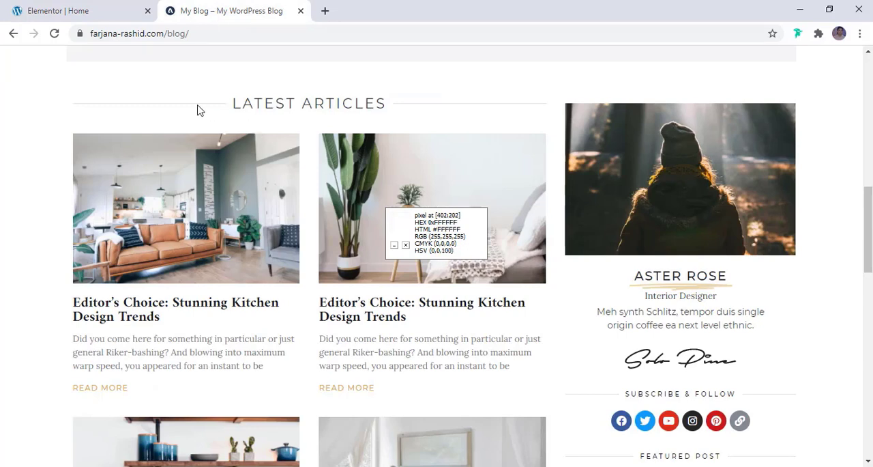
{"action": "left_click", "coordinate": [111, 8]}
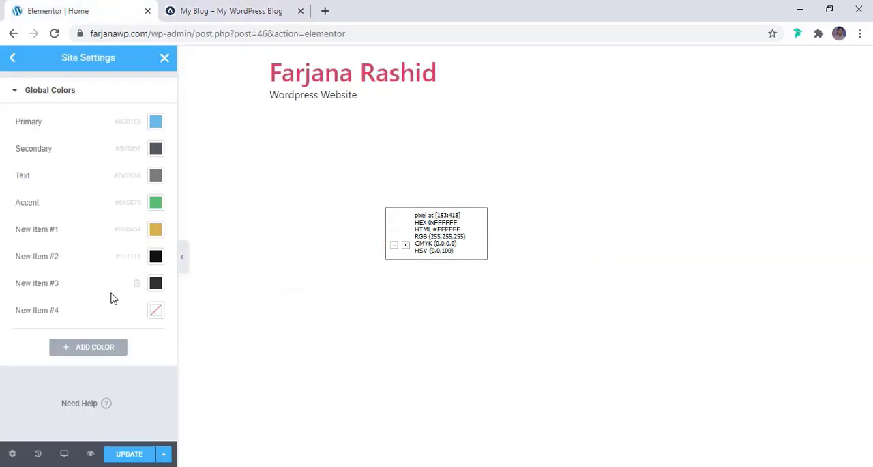
{"action": "left_click", "coordinate": [155, 311]}
{"action": "type", "text": "#FFFFFF"}
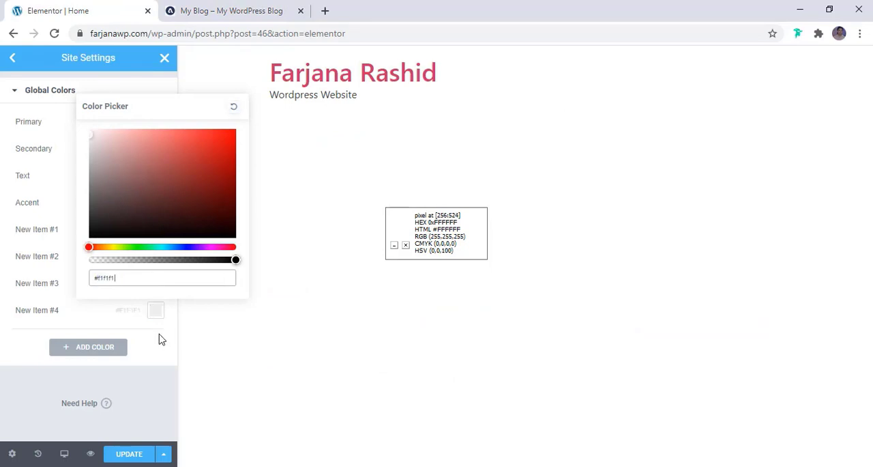
{"action": "left_click", "coordinate": [156, 326]}
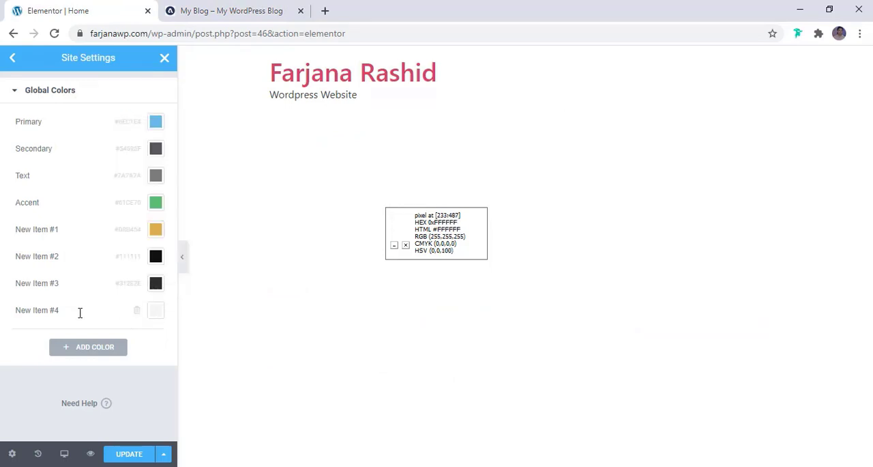
- Add a fifth custom global color and set it to #FFFFFF
{"action": "left_click", "coordinate": [78, 349]}
{"action": "left_click", "coordinate": [156, 339]}
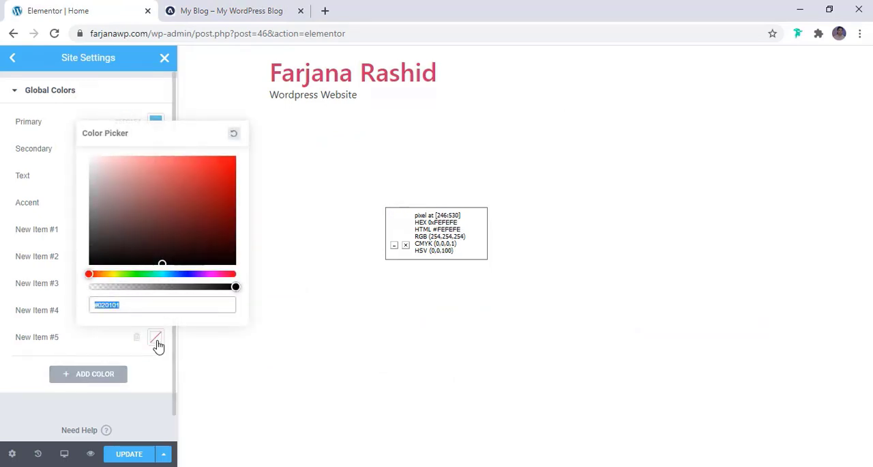
{"action": "double_click", "coordinate": [145, 304]}
{"action": "type", "text": "FFFFFF"}
{"action": "left_click", "coordinate": [17, 347]}
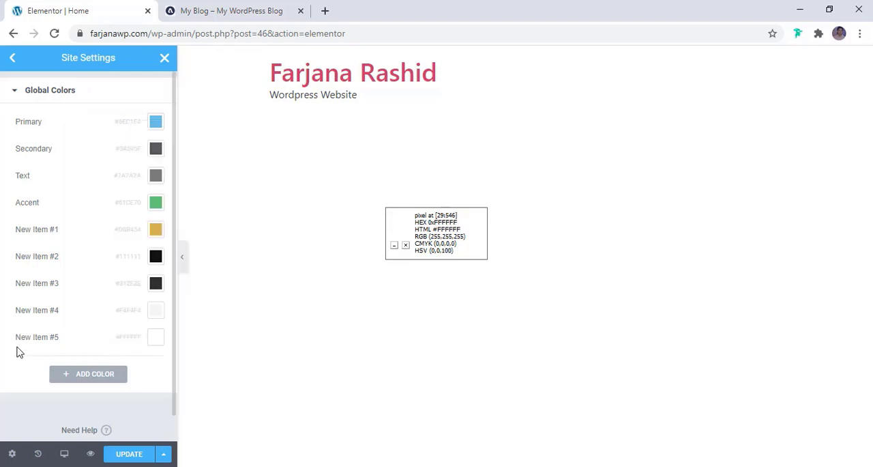
- Rename the #FFFFFF global color as "white" and the #F4F4F4 one as "light white"
{"action": "left_click", "coordinate": [30, 341]}
{"action": "key", "text": "ctrl+a"}
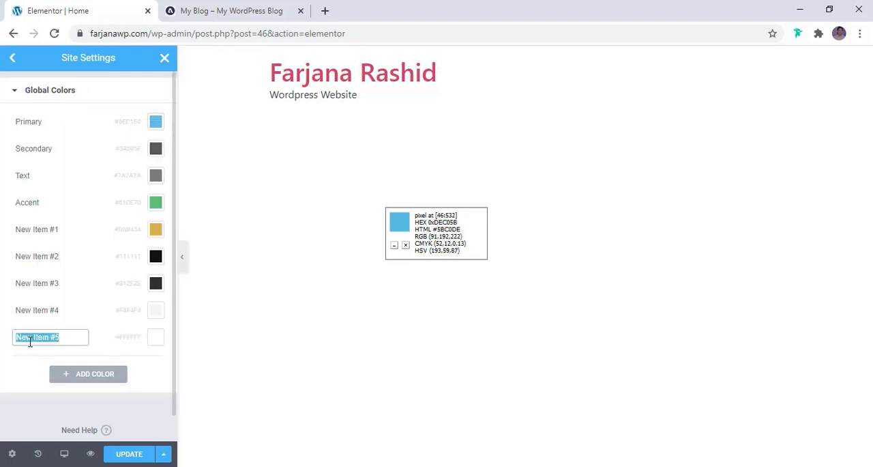
{"action": "type", "text": "W"}
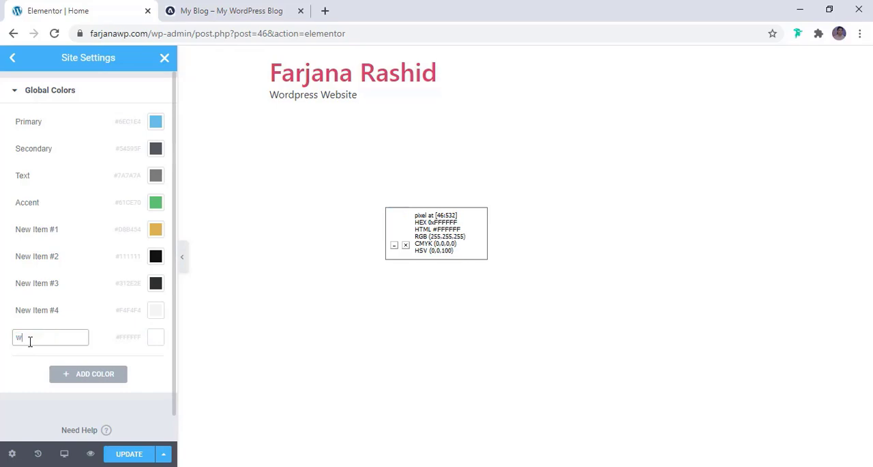
{"action": "type", "text": "hite"}
{"action": "double_click", "coordinate": [39, 307]}
{"action": "key", "text": "ctrl+a"}
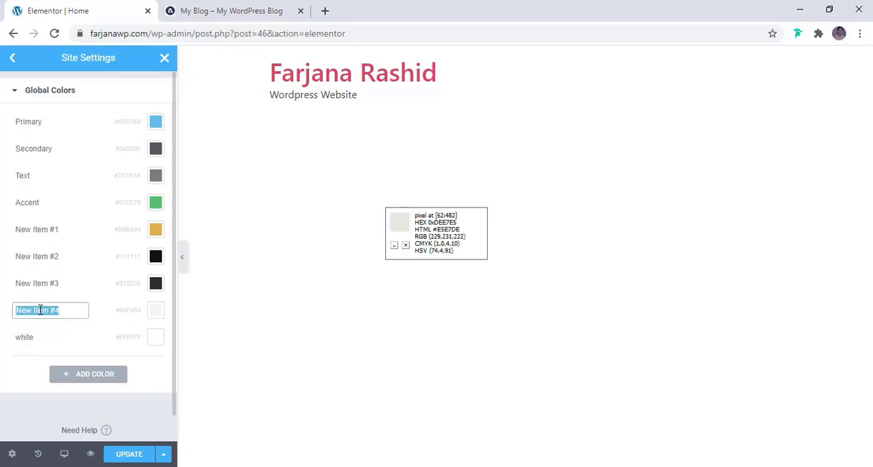
{"action": "type", "text": "light w"}
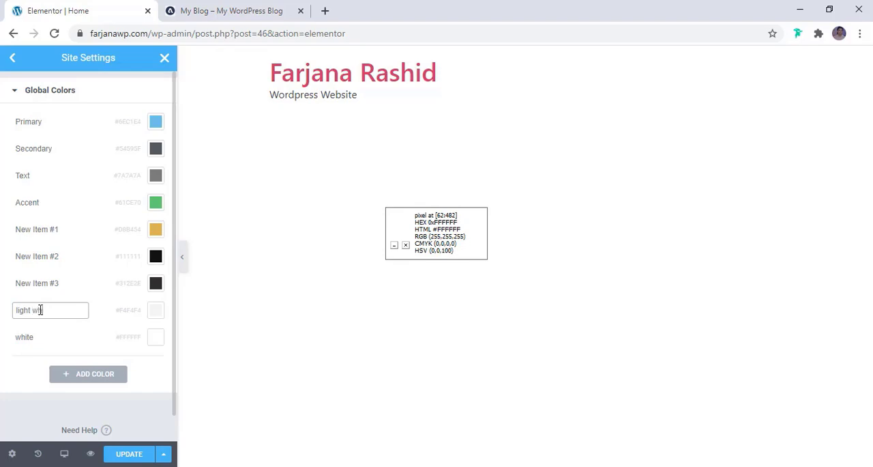
{"action": "type", "text": "hite"}
- Rename the #312E2E global color as "light dark" and the #111111 one as "black"
{"action": "left_click", "coordinate": [38, 287]}
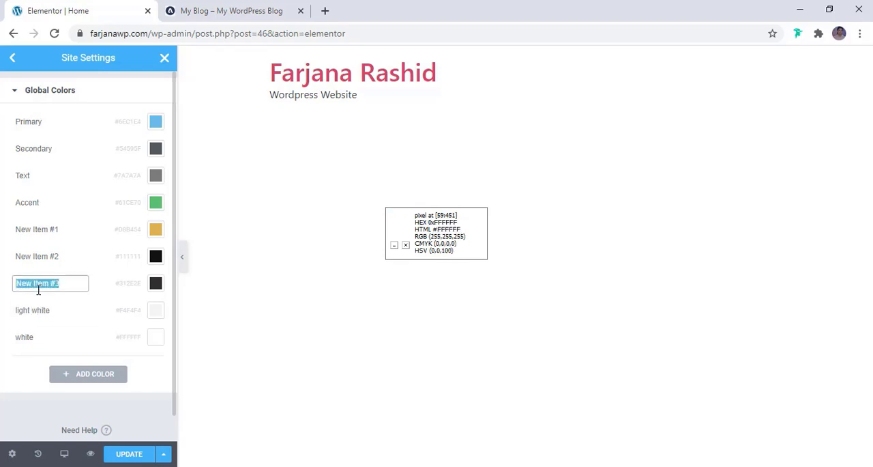
{"action": "type", "text": "light dark"}
{"action": "left_click", "coordinate": [35, 257]}
{"action": "type", "text": "bl"}
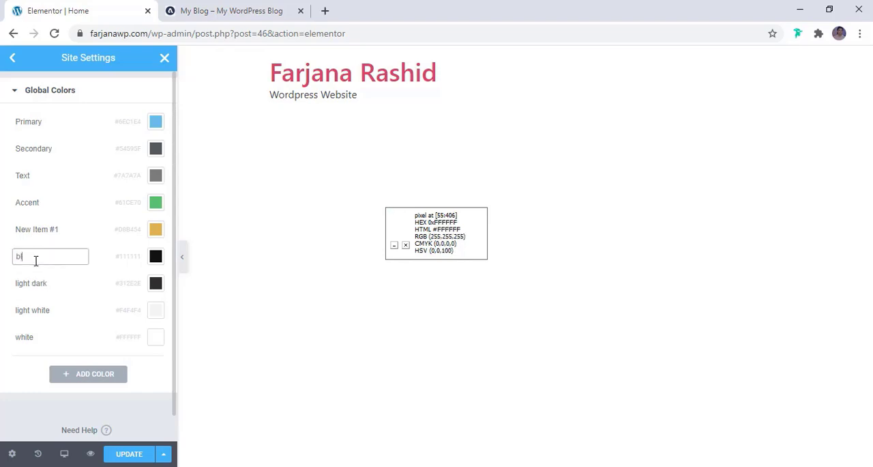
{"action": "type", "text": "ack"}
- Rename the gold global color as "brown" and save the updated site settings
{"action": "left_click", "coordinate": [51, 226]}
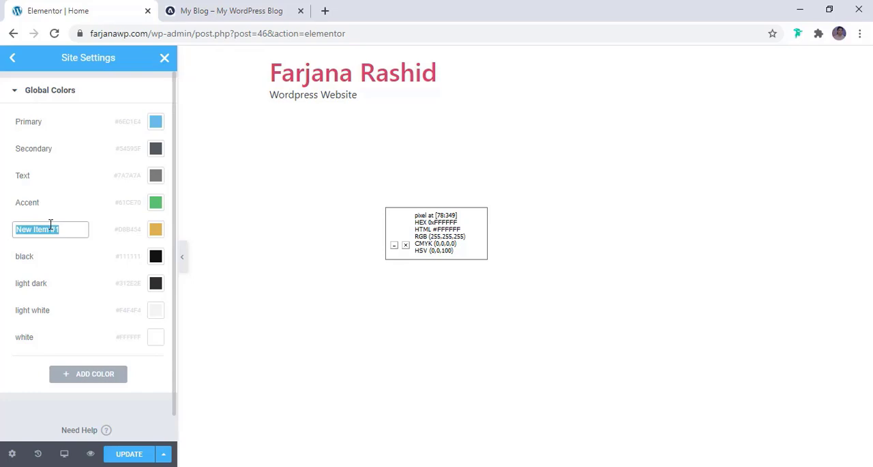
{"action": "type", "text": "grown"}
{"action": "left_click", "coordinate": [128, 454]}
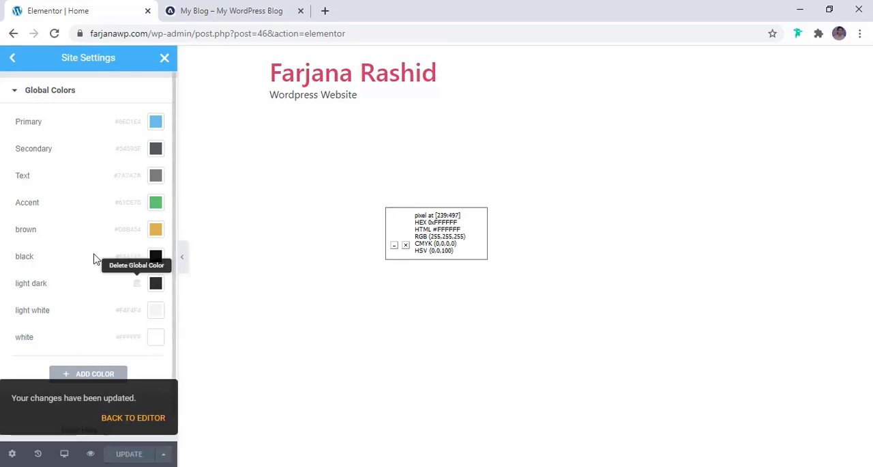
- Open the Typography theme style in Site Settings and review its body, link and heading options
{"action": "left_click", "coordinate": [13, 93]}
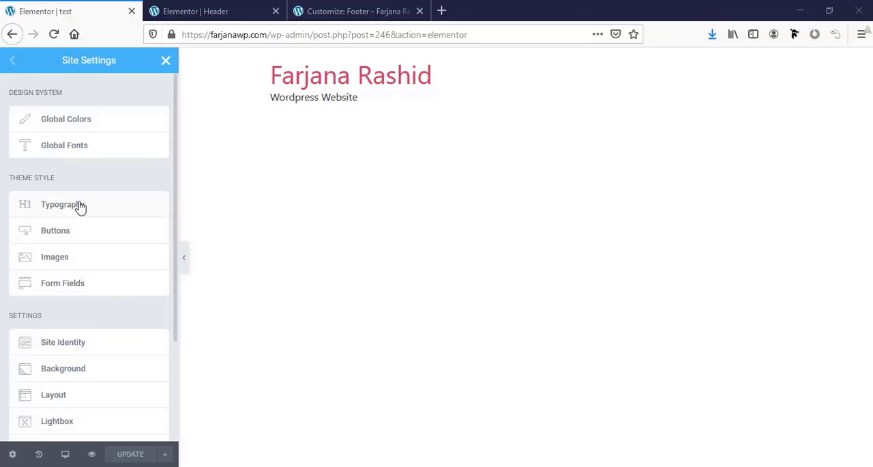
{"action": "left_click", "coordinate": [80, 207]}
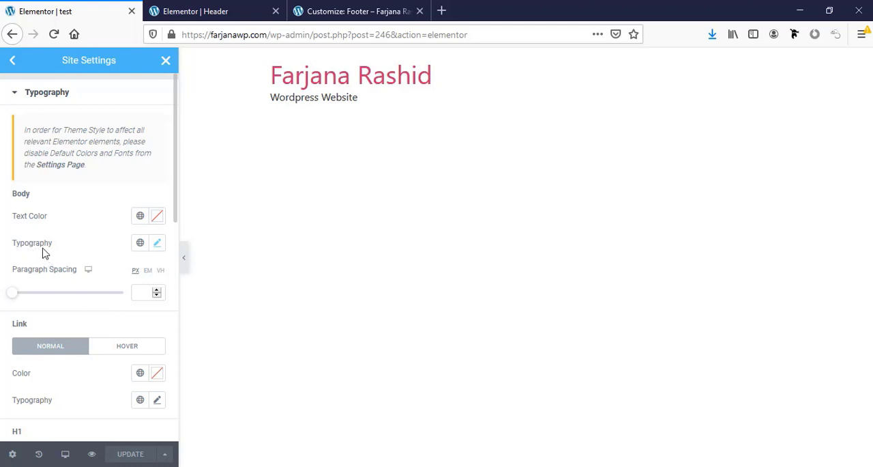
{"action": "scroll", "coordinate": [78, 271], "scroll_direction": "down", "scroll_amount": 2}
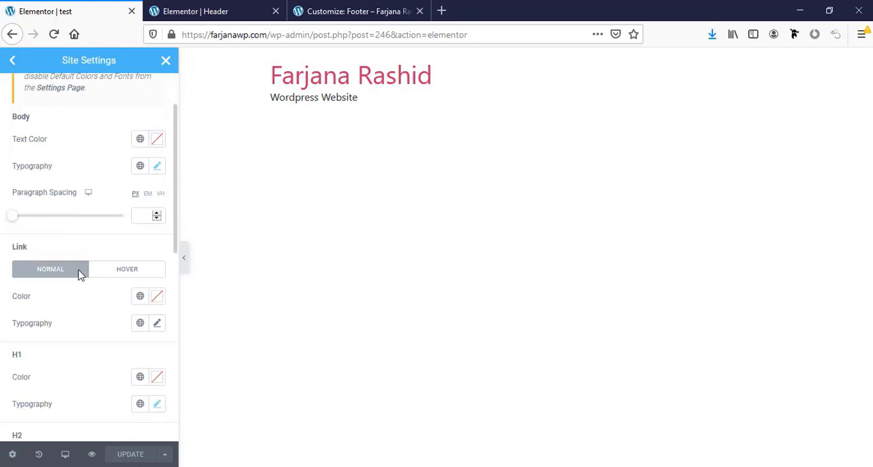
{"action": "scroll", "coordinate": [79, 277], "scroll_direction": "up", "scroll_amount": 1}
{"action": "scroll", "coordinate": [80, 276], "scroll_direction": "up", "scroll_amount": 2}
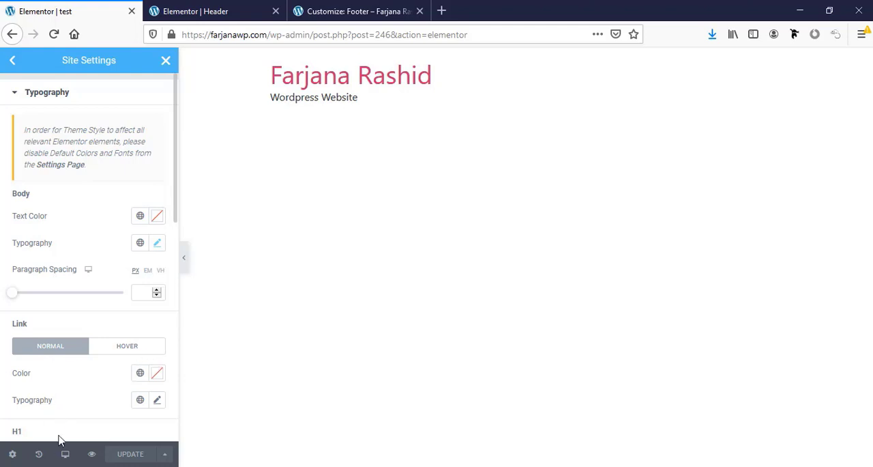
- Leave Site Settings, add a Text Editor widget to the test page, and split its text after "Lorem ipsum dolor sit amet,"
{"action": "left_click", "coordinate": [165, 61]}
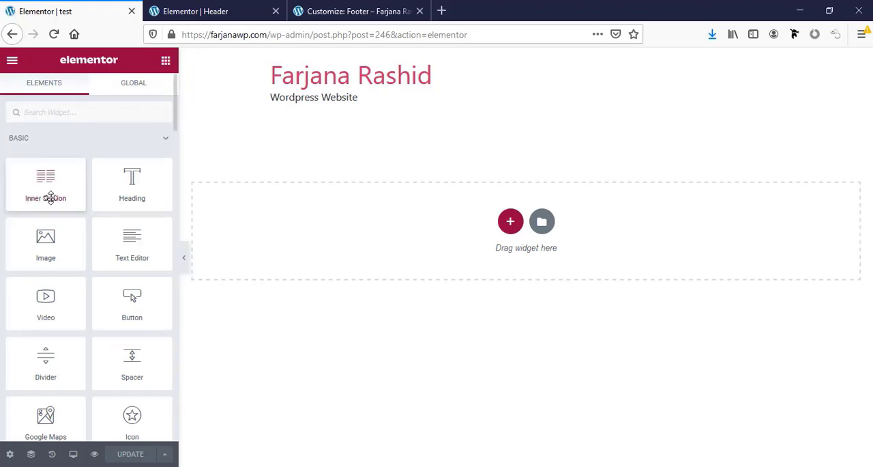
{"action": "left_click_drag", "start_coordinate": [131, 249], "coordinate": [495, 228]}
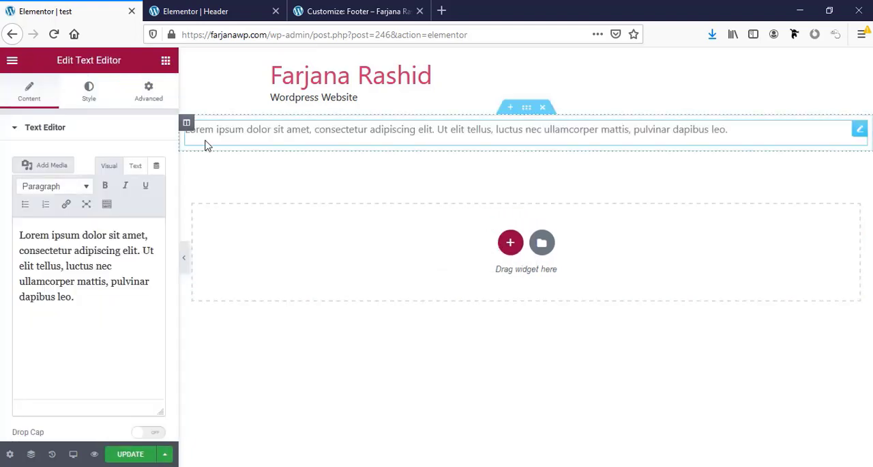
{"action": "left_click", "coordinate": [69, 287]}
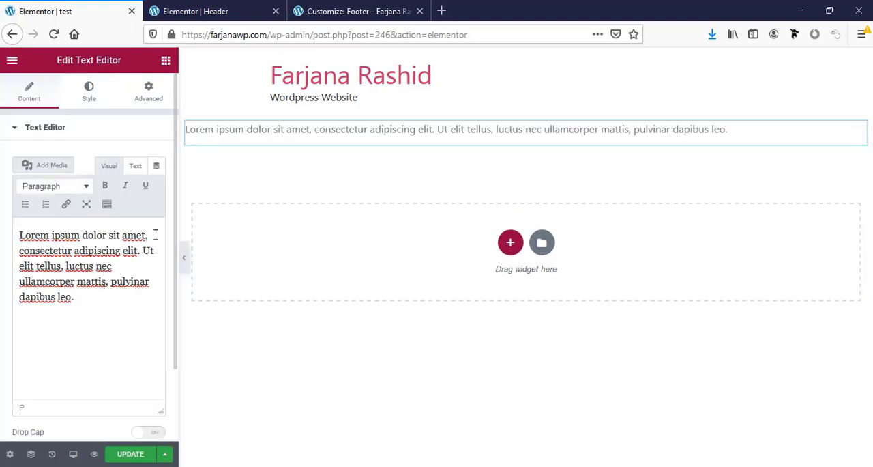
{"action": "key", "text": "Return"}
{"action": "key", "text": "Return"}
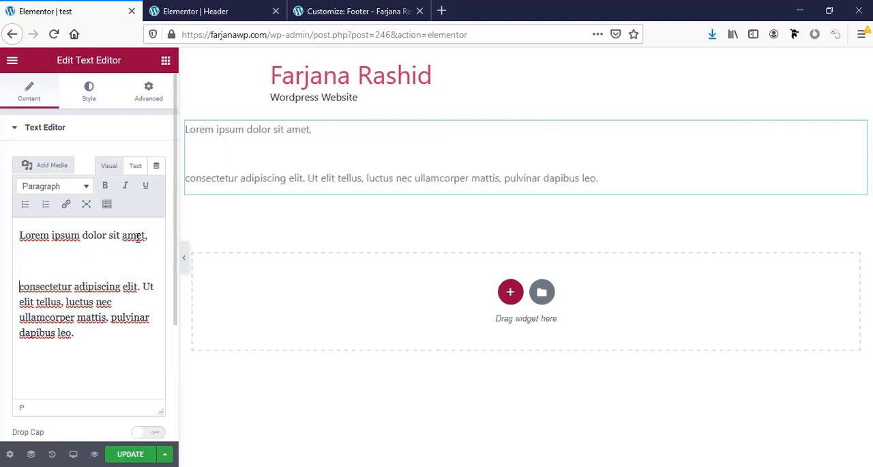
- Format the line "Lorem ipsum dolor sit amet," as Heading 1
{"action": "left_click_drag", "start_coordinate": [147, 235], "coordinate": [113, 228]}
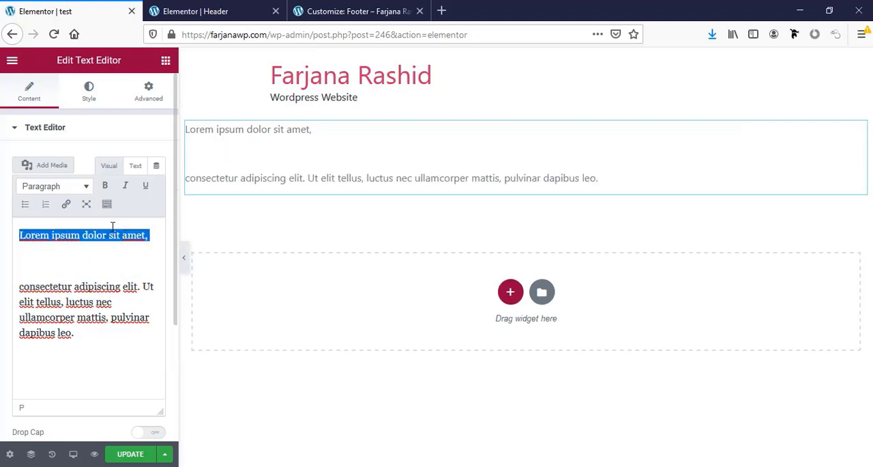
{"action": "left_click", "coordinate": [75, 195]}
{"action": "left_click", "coordinate": [62, 232]}
- Split the remaining paragraph after "luctus nec", leaving a blank paragraph before "ullamcorper mattis"
{"action": "scroll", "coordinate": [88, 286], "scroll_direction": "down", "scroll_amount": 2}
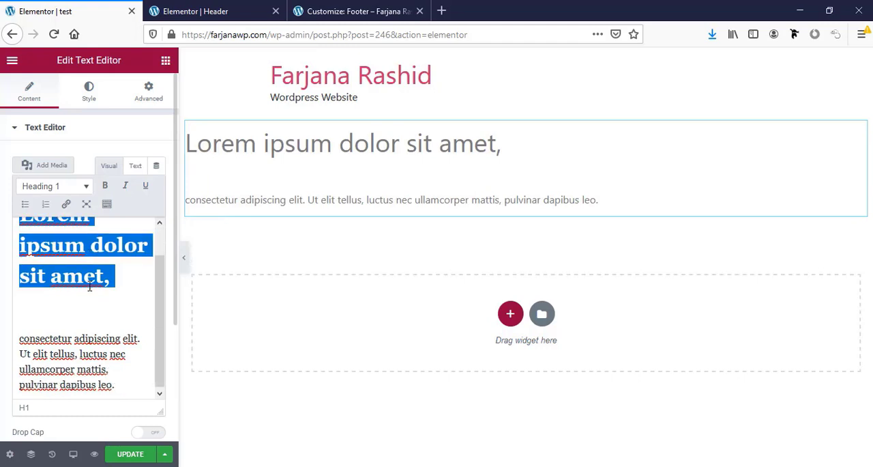
{"action": "left_click", "coordinate": [137, 358]}
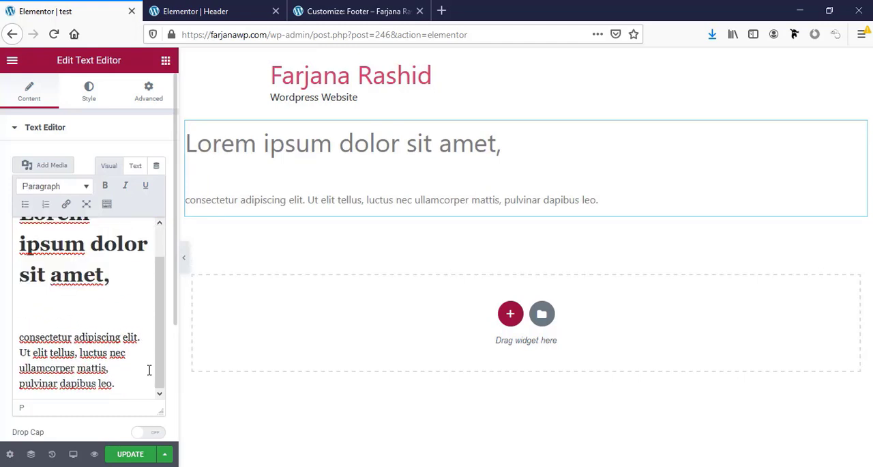
{"action": "key", "text": "Return"}
{"action": "key", "text": "Return"}
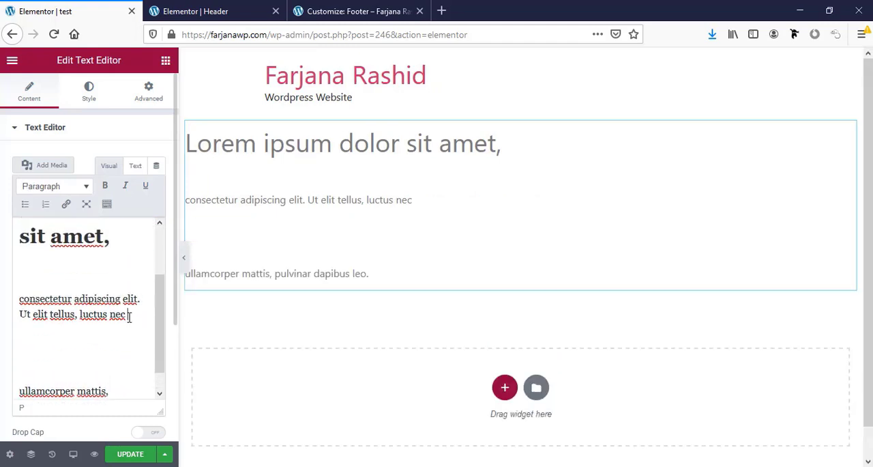
- Format the line "consectetur adipiscing elit. Ut elit tellus, luctus nec" as Heading 2
{"action": "left_click_drag", "start_coordinate": [129, 316], "coordinate": [19, 298]}
{"action": "left_click", "coordinate": [61, 188]}
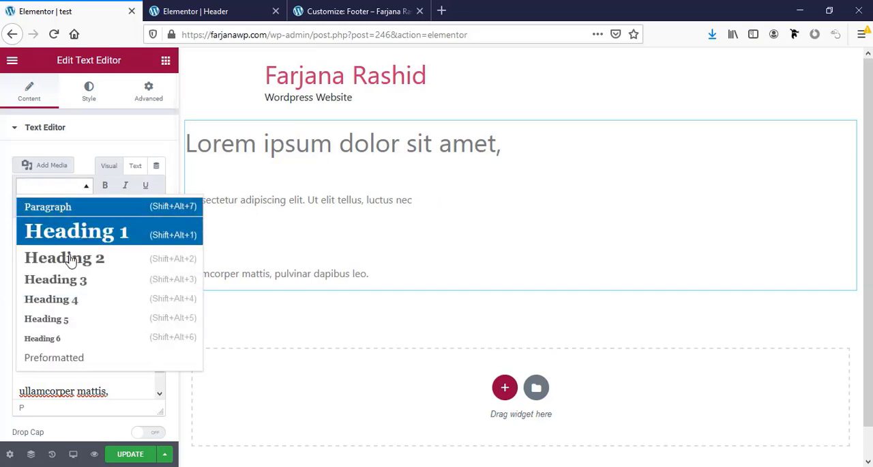
{"action": "left_click", "coordinate": [70, 260]}
- Duplicate the paragraph "ullamcorper mattis, pulvinar dapibus leo." below itself, leaving a blank paragraph in between
{"action": "scroll", "coordinate": [100, 343], "scroll_direction": "down", "scroll_amount": 3}
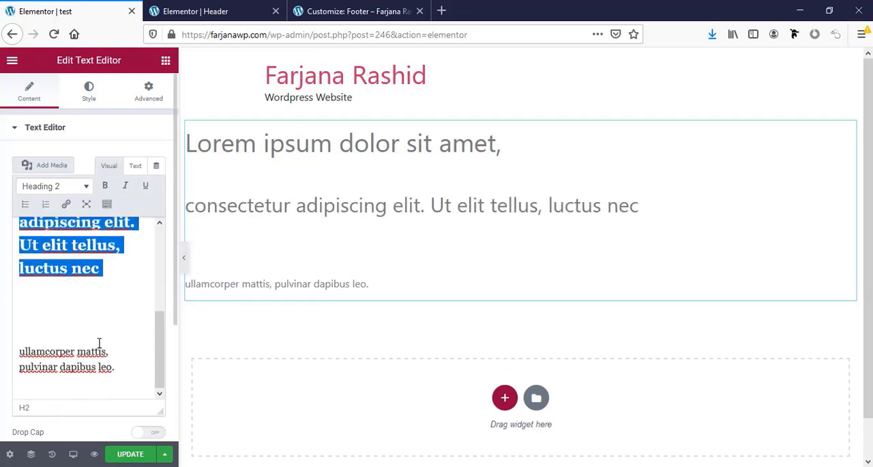
{"action": "scroll", "coordinate": [94, 343], "scroll_direction": "up", "scroll_amount": 1}
{"action": "left_click", "coordinate": [108, 359]}
{"action": "left_click_drag", "start_coordinate": [119, 384], "coordinate": [1, 358]}
{"action": "key", "text": "ctrl+c"}
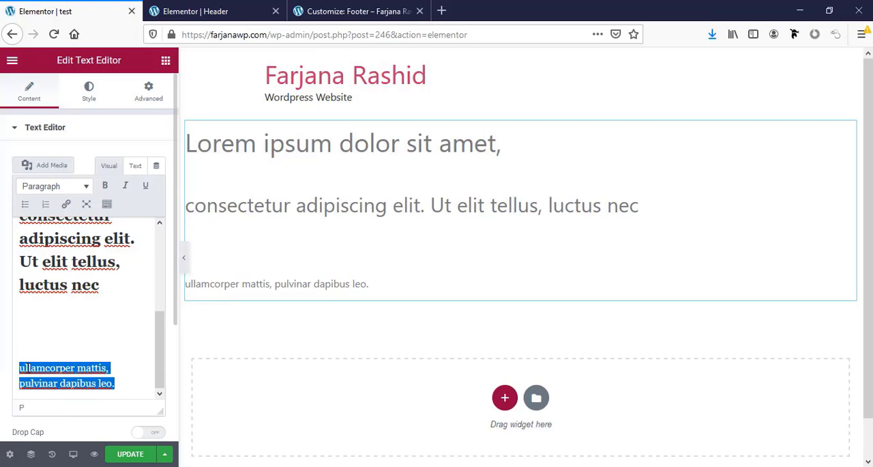
{"action": "key", "text": "Right"}
{"action": "key", "text": "Return"}
{"action": "key", "text": "Return"}
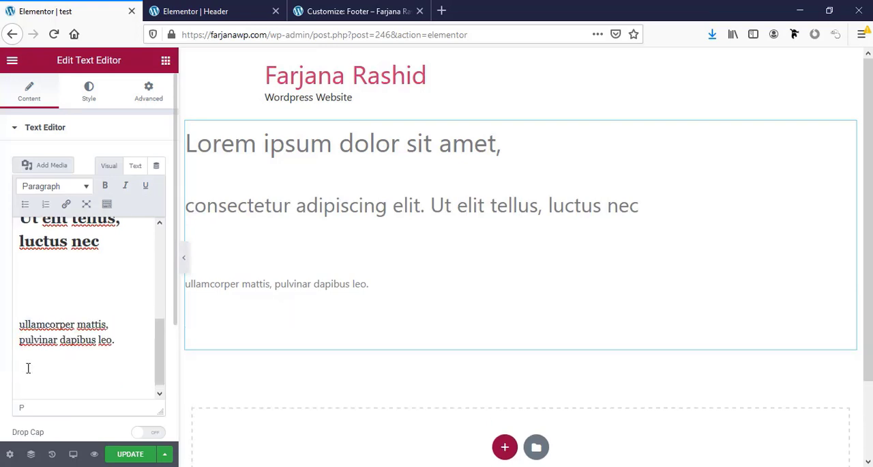
{"action": "key", "text": "ctrl+v"}
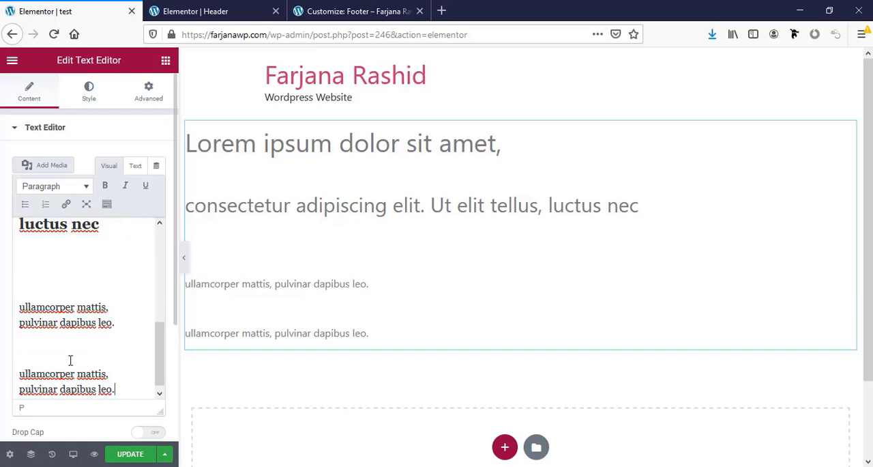
- Format the first "ullamcorper mattis, pulvinar dapibus leo." paragraph as Heading 3
{"action": "left_click_drag", "start_coordinate": [146, 326], "coordinate": [1, 295]}
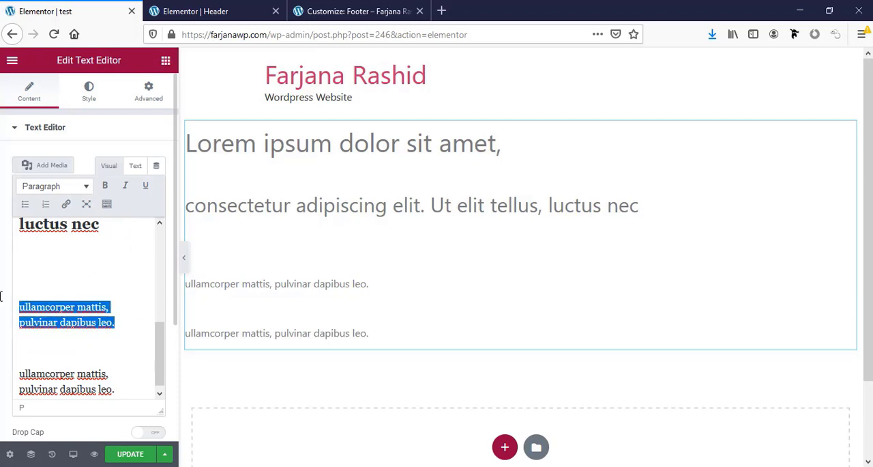
{"action": "left_click", "coordinate": [63, 187]}
{"action": "left_click", "coordinate": [84, 285]}
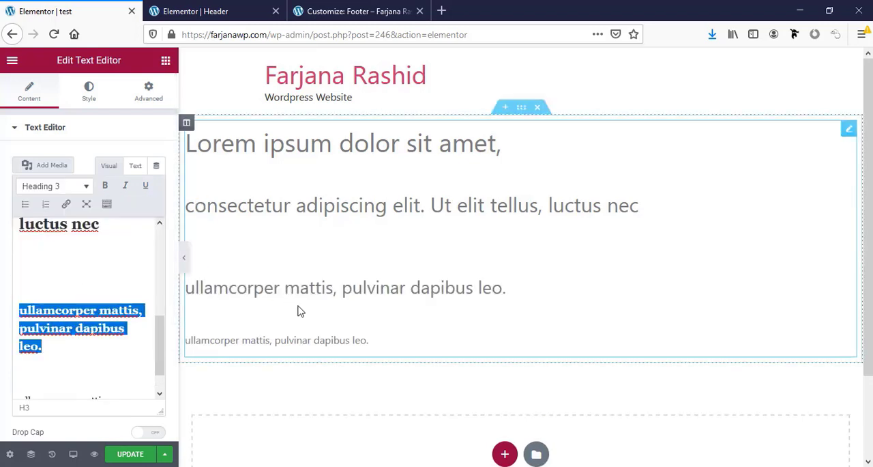
- Link the words "dapibus leo." in the last paragraph to "#"
{"action": "scroll", "coordinate": [100, 375], "scroll_direction": "down", "scroll_amount": 1}
{"action": "scroll", "coordinate": [100, 376], "scroll_direction": "up", "scroll_amount": 1}
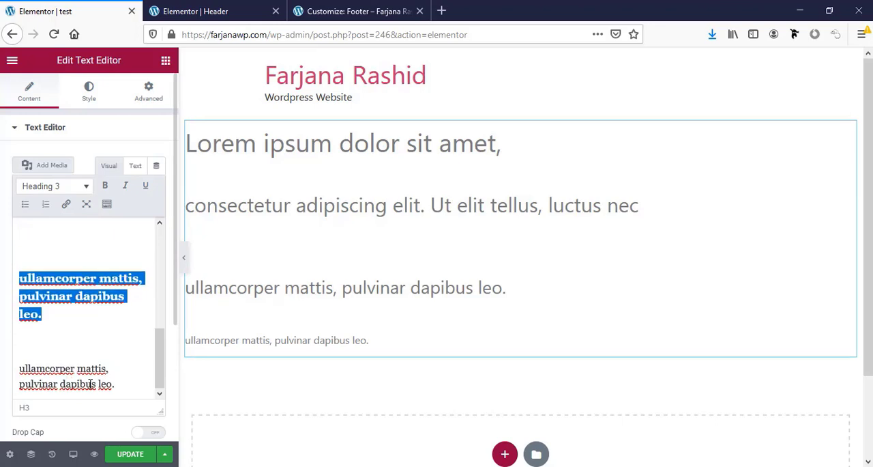
{"action": "left_click", "coordinate": [89, 384]}
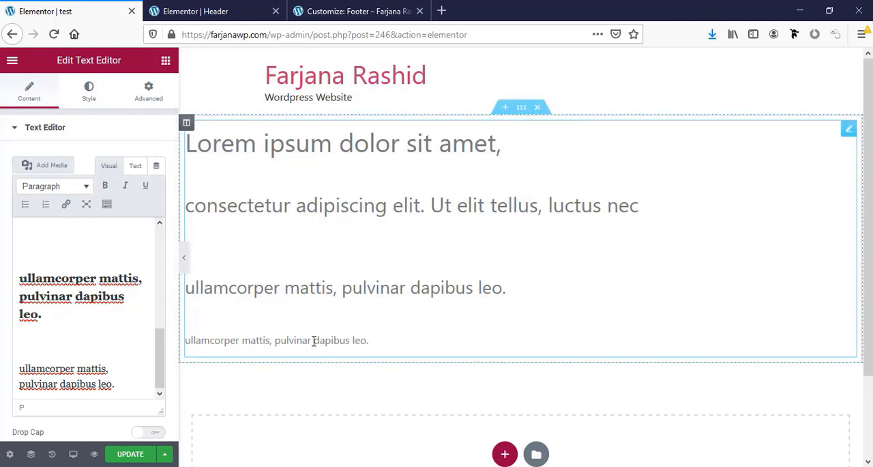
{"action": "left_click_drag", "start_coordinate": [60, 384], "coordinate": [118, 381]}
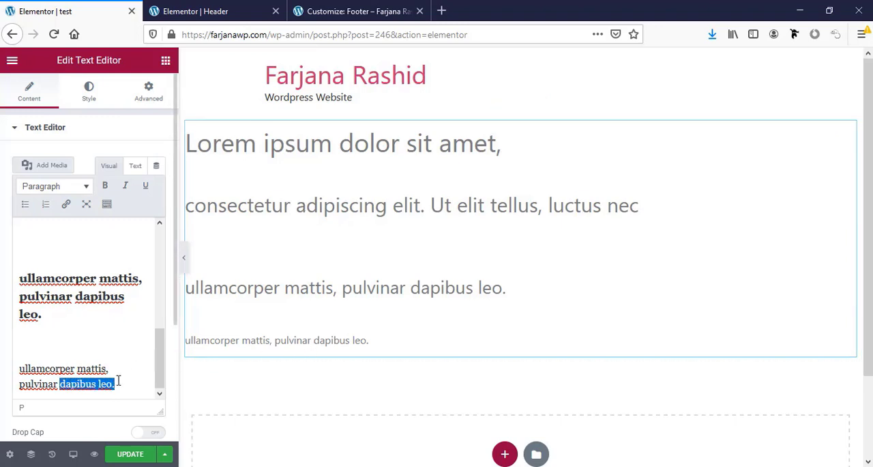
{"action": "left_click", "coordinate": [66, 204]}
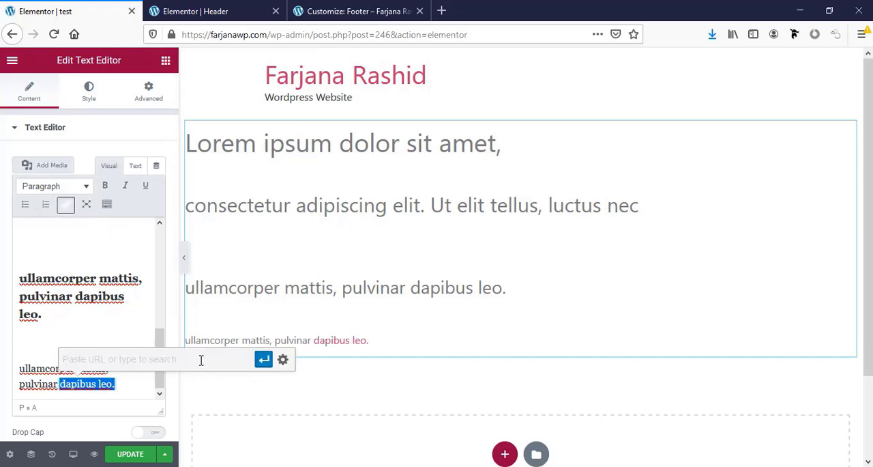
{"action": "type", "text": "#"}
{"action": "left_click", "coordinate": [264, 361]}
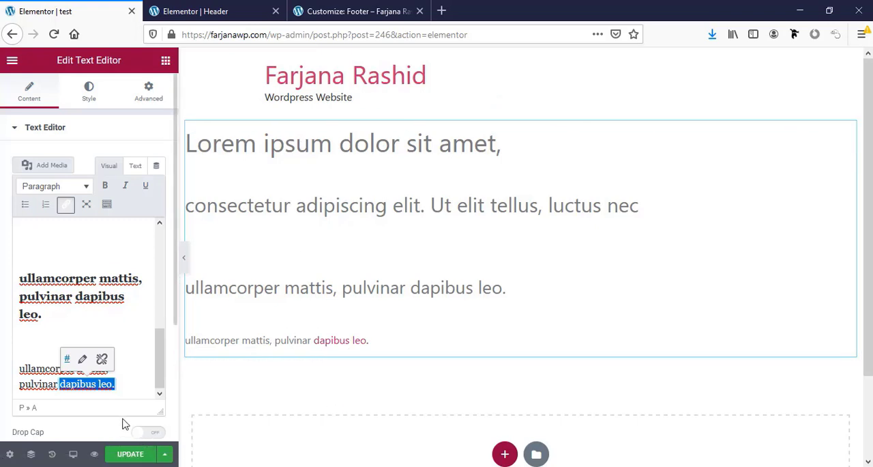
- Return to the Typography theme style in Site Settings and set the body font family to Lora
{"action": "left_click", "coordinate": [11, 61]}
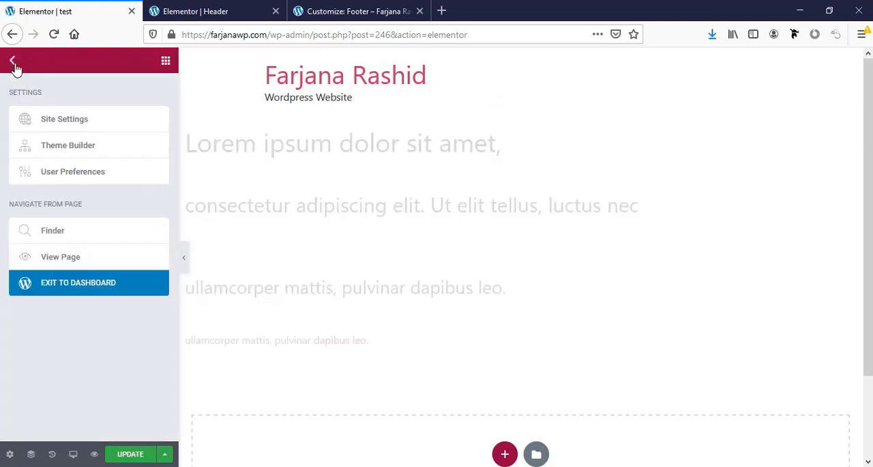
{"action": "left_click", "coordinate": [65, 127]}
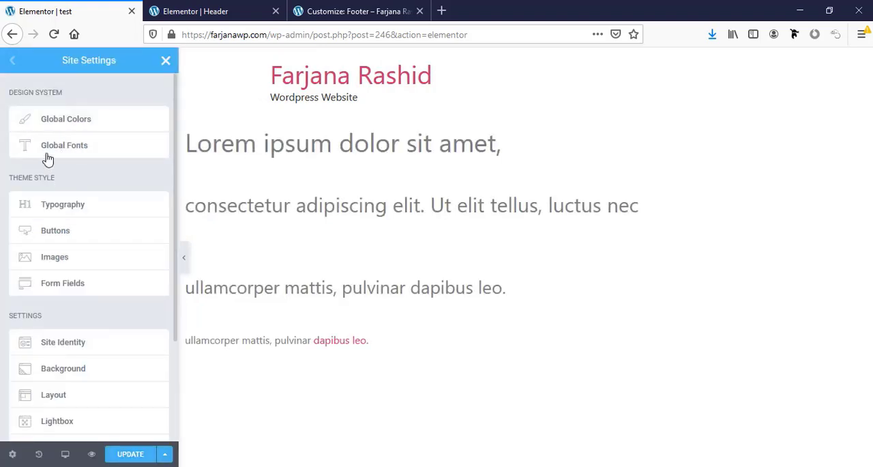
{"action": "left_click", "coordinate": [70, 207]}
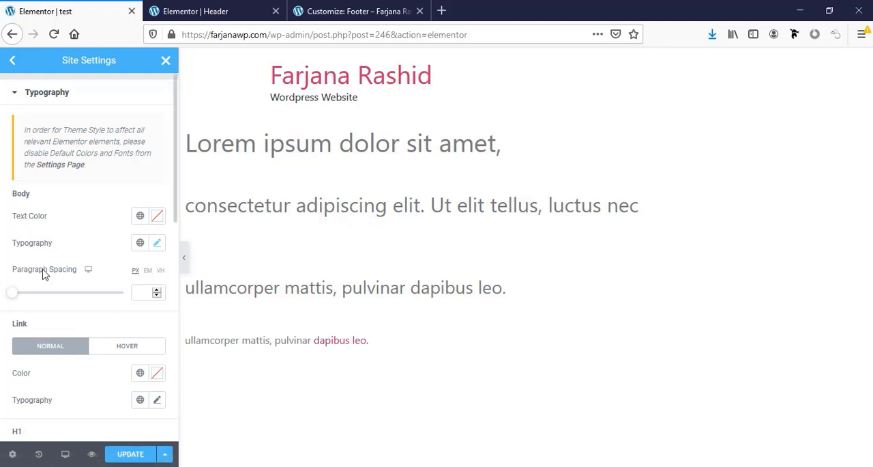
{"action": "left_click", "coordinate": [157, 244]}
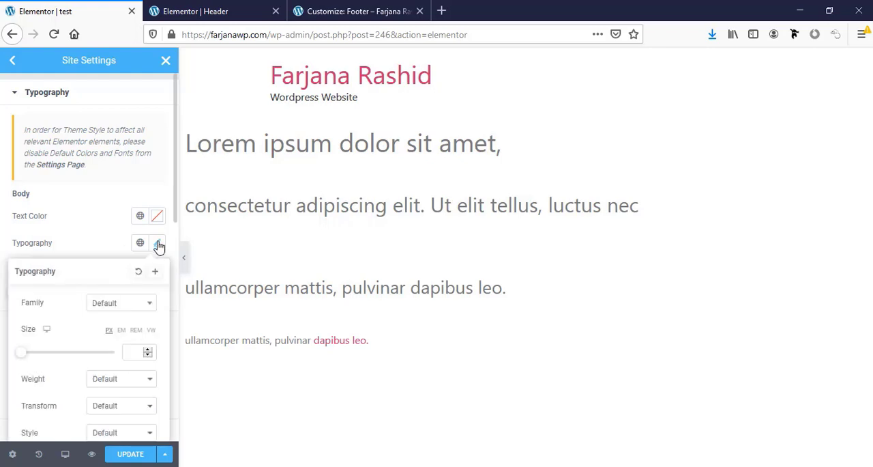
{"action": "left_click", "coordinate": [140, 304]}
{"action": "type", "text": "lora"}
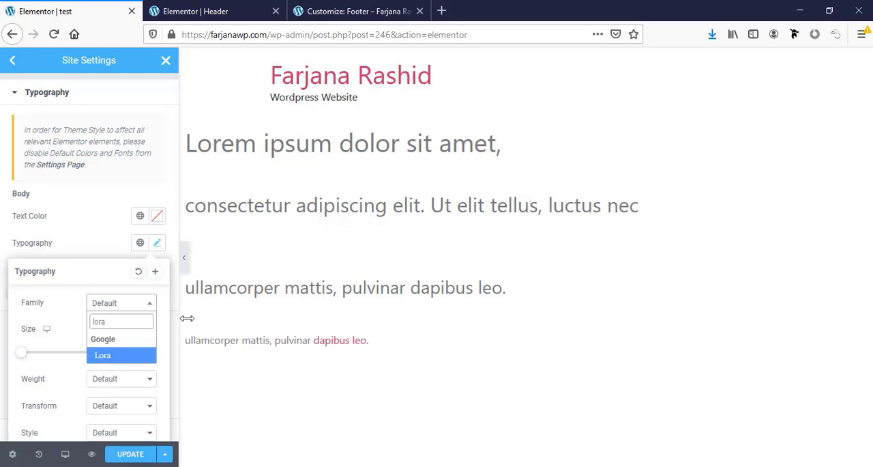
{"action": "left_click", "coordinate": [104, 357]}
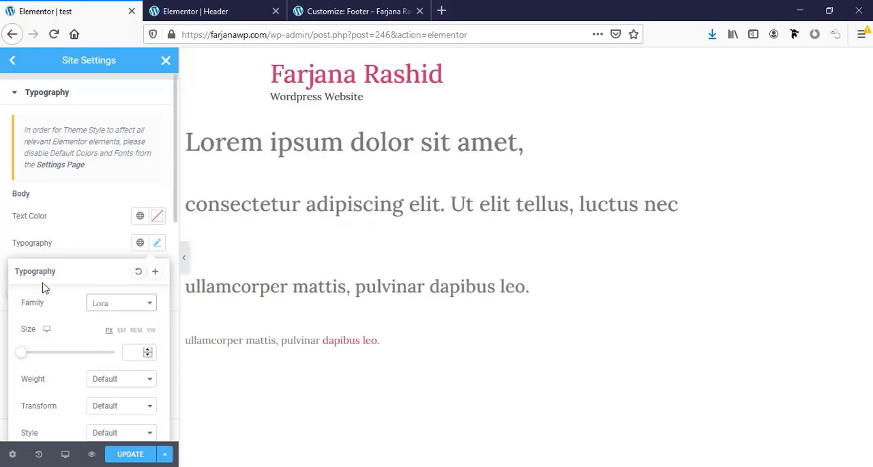
{"action": "left_click", "coordinate": [95, 232]}
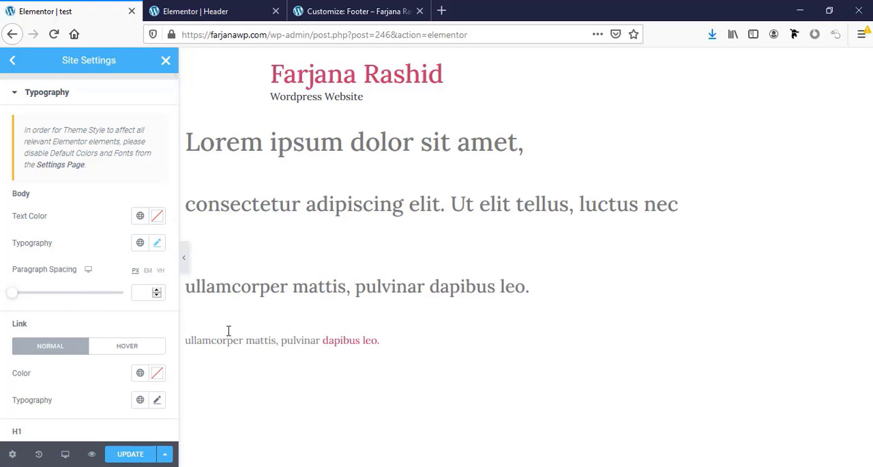
- Set the normal link color to the global color brown and check the link's typography settings
{"action": "scroll", "coordinate": [96, 359], "scroll_direction": "down", "scroll_amount": 1}
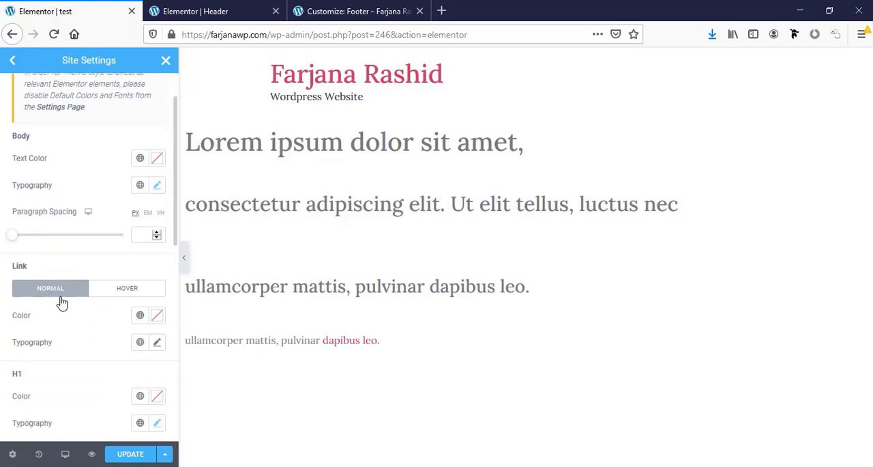
{"action": "left_click", "coordinate": [157, 317]}
{"action": "left_click", "coordinate": [140, 316]}
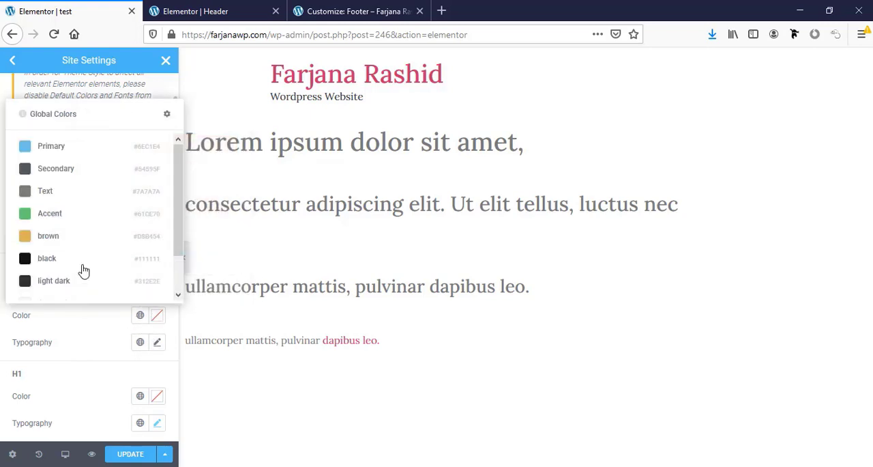
{"action": "left_click", "coordinate": [68, 237]}
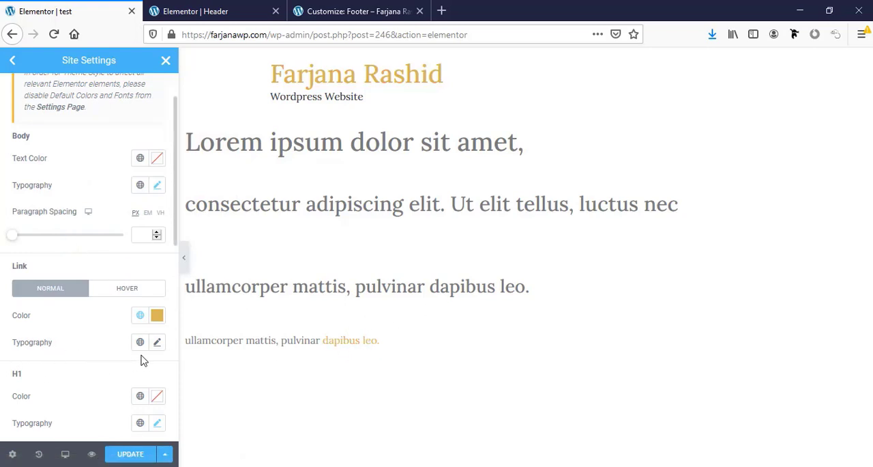
{"action": "left_click", "coordinate": [158, 342]}
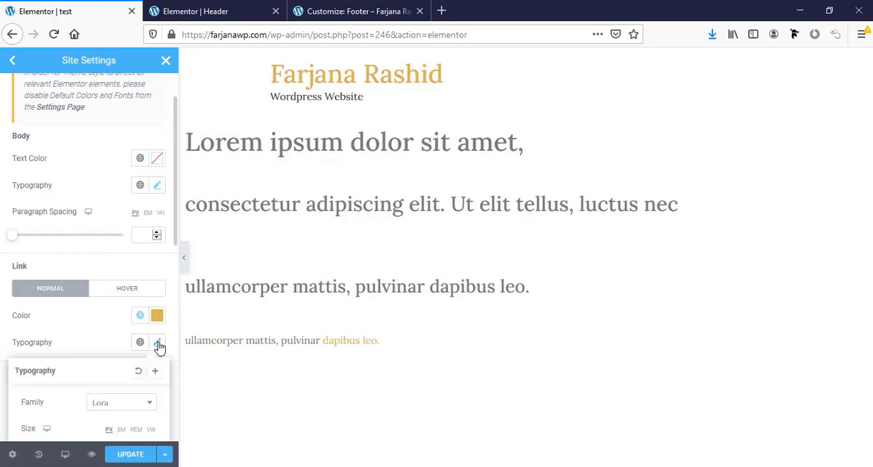
{"action": "left_click", "coordinate": [92, 342]}
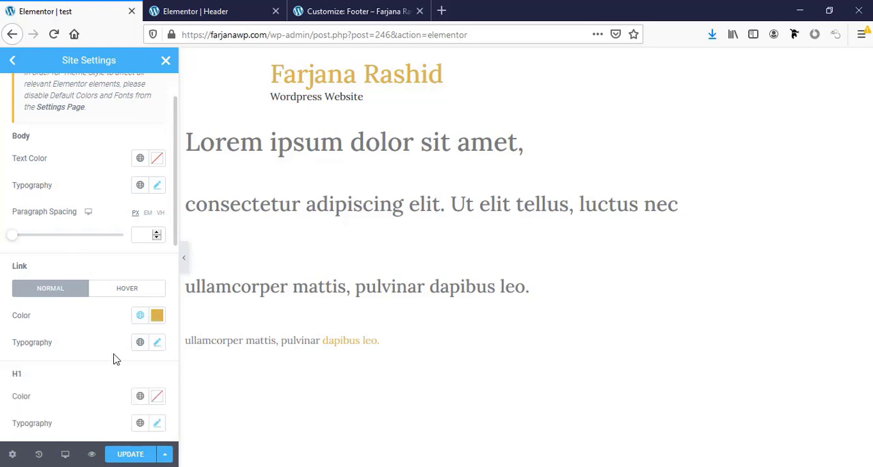
- Set the H1 typography's font family to Amiri
{"action": "scroll", "coordinate": [115, 360], "scroll_direction": "down", "scroll_amount": 2}
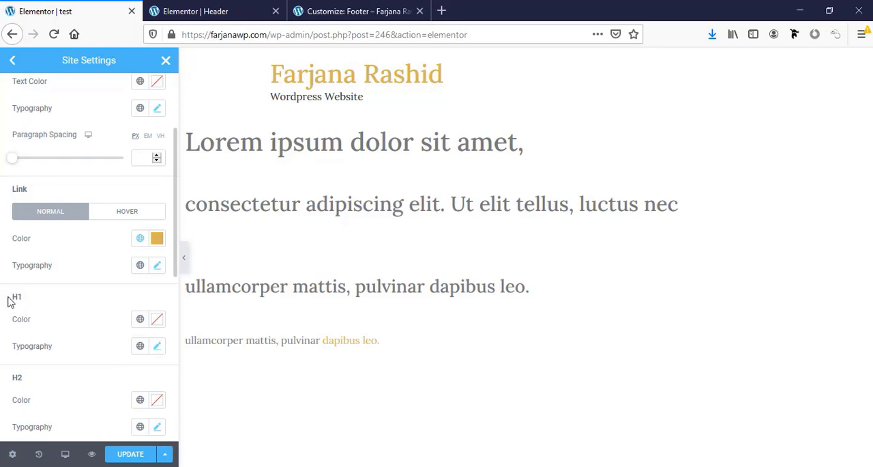
{"action": "left_click", "coordinate": [157, 349]}
{"action": "scroll", "coordinate": [126, 335], "scroll_direction": "down", "scroll_amount": 2}
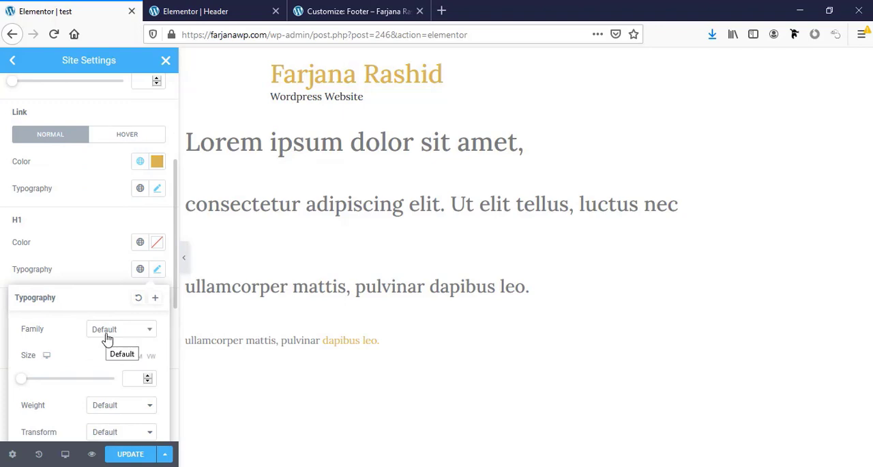
{"action": "left_click", "coordinate": [108, 330]}
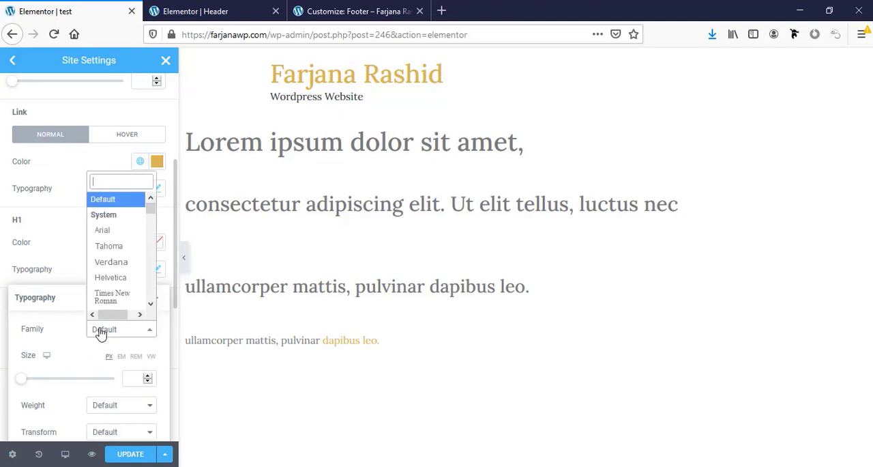
{"action": "type", "text": "a"}
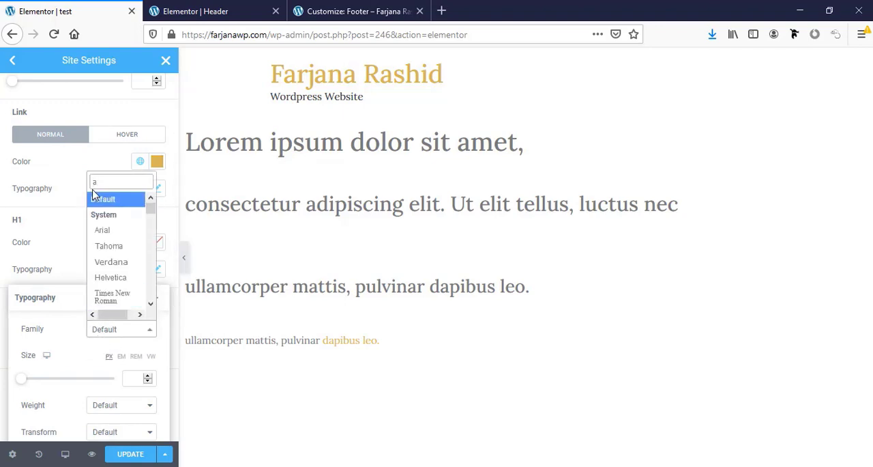
{"action": "type", "text": "miri"}
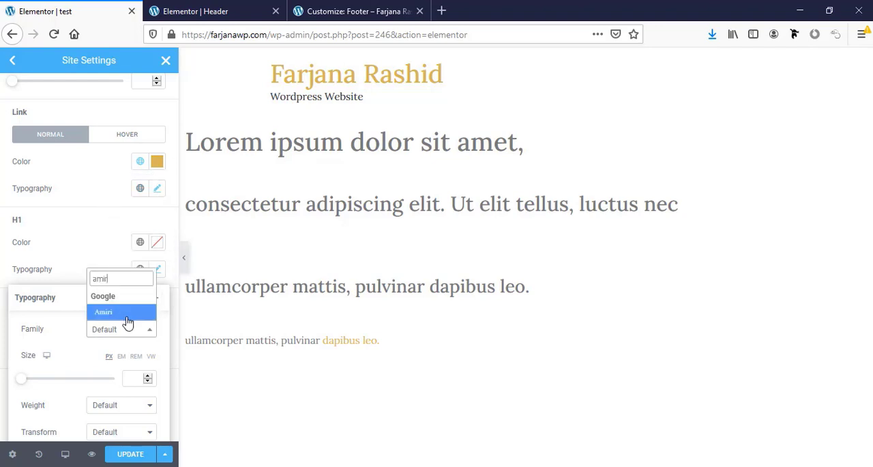
{"action": "left_click", "coordinate": [126, 314]}
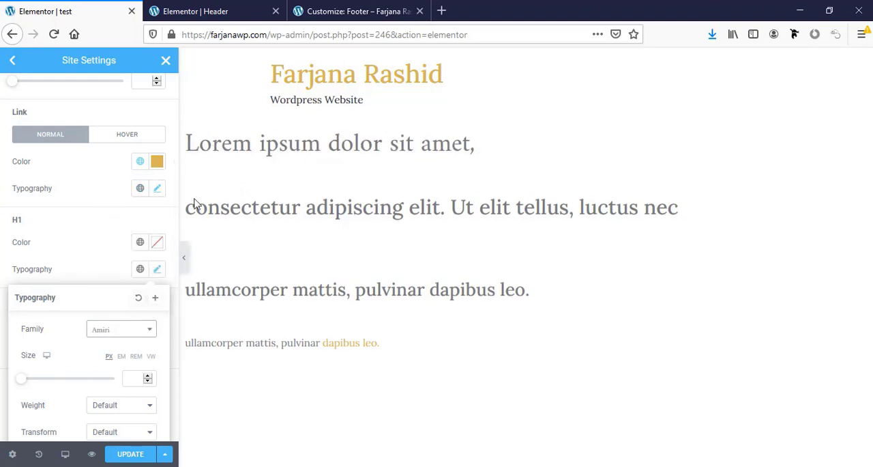
- Set the H2 typography's font family to Amiri
{"action": "scroll", "coordinate": [88, 286], "scroll_direction": "down", "scroll_amount": 1}
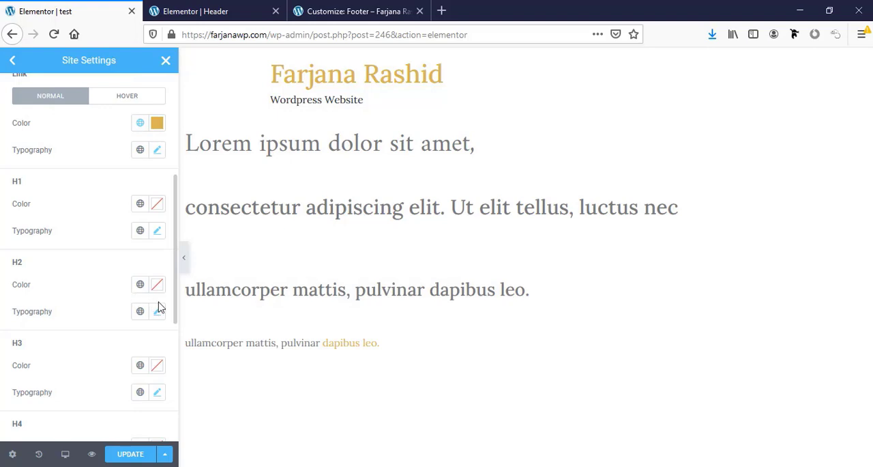
{"action": "left_click", "coordinate": [158, 311]}
{"action": "left_click", "coordinate": [123, 371]}
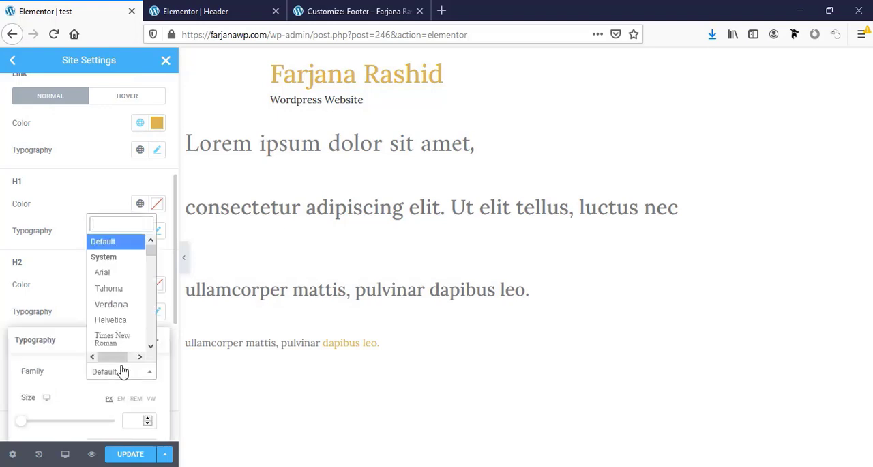
{"action": "left_click", "coordinate": [101, 300]}
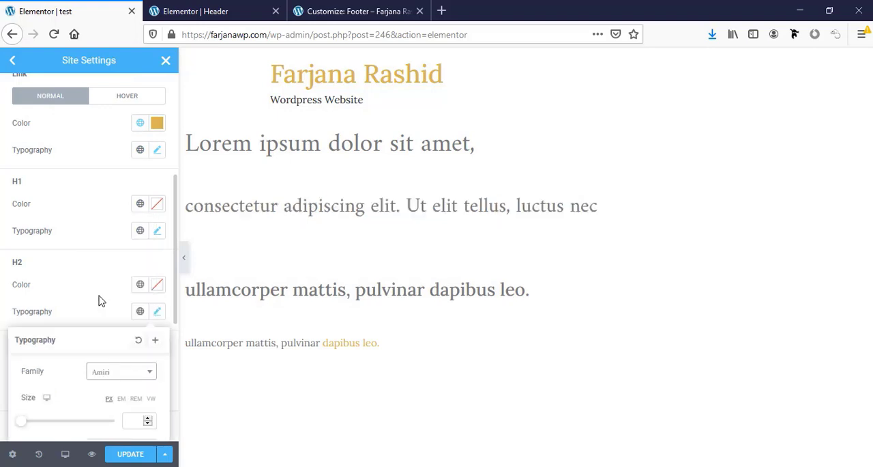
{"action": "scroll", "coordinate": [100, 299], "scroll_direction": "down", "scroll_amount": 2}
{"action": "left_click", "coordinate": [90, 235]}
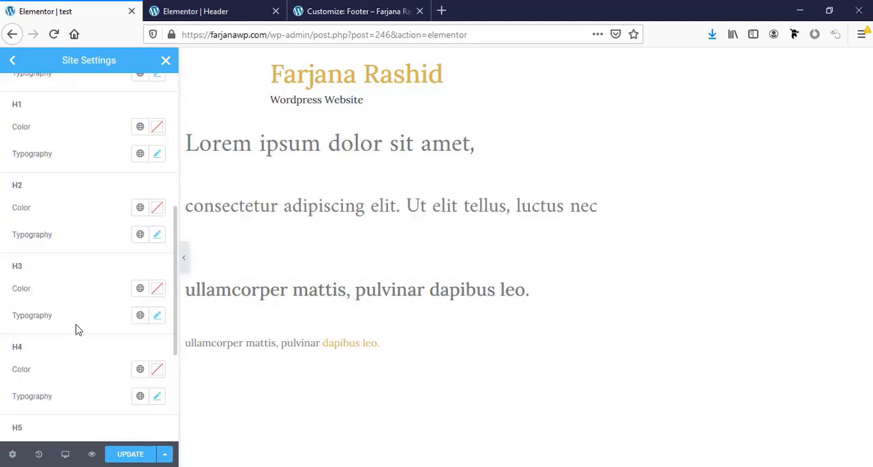
- Set the H3 typography's font family to Montserrat
{"action": "left_click", "coordinate": [157, 315]}
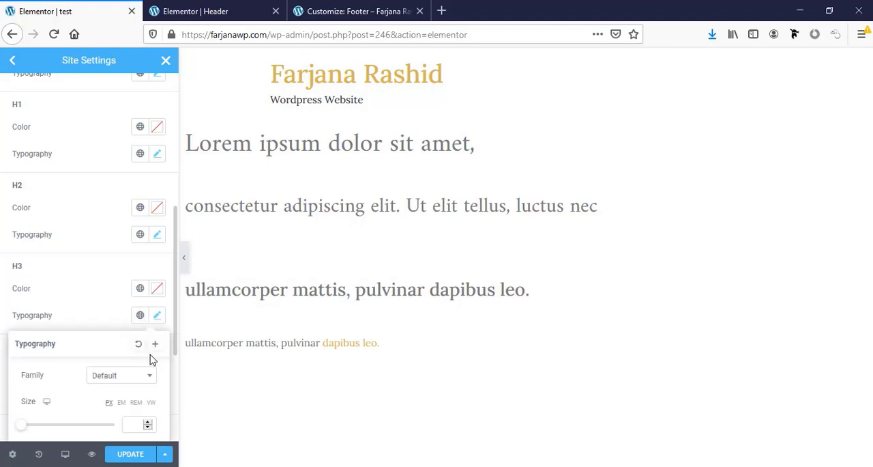
{"action": "scroll", "coordinate": [132, 369], "scroll_direction": "down", "scroll_amount": 2}
{"action": "left_click", "coordinate": [122, 301]}
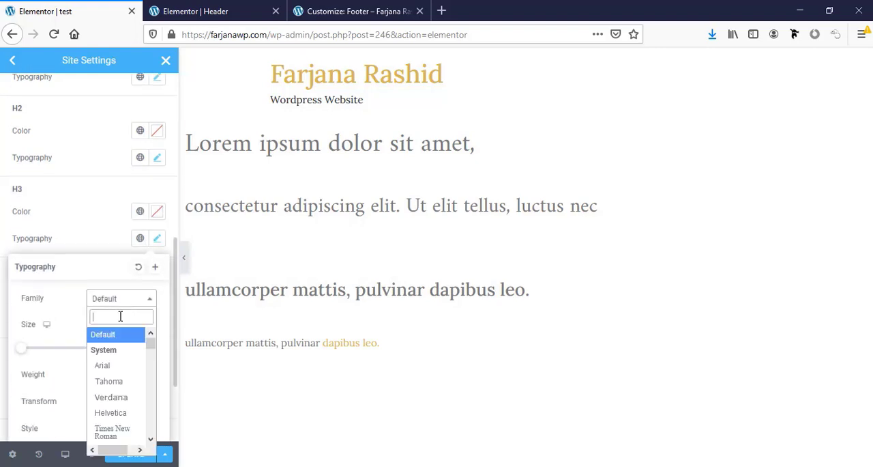
{"action": "type", "text": "mont"}
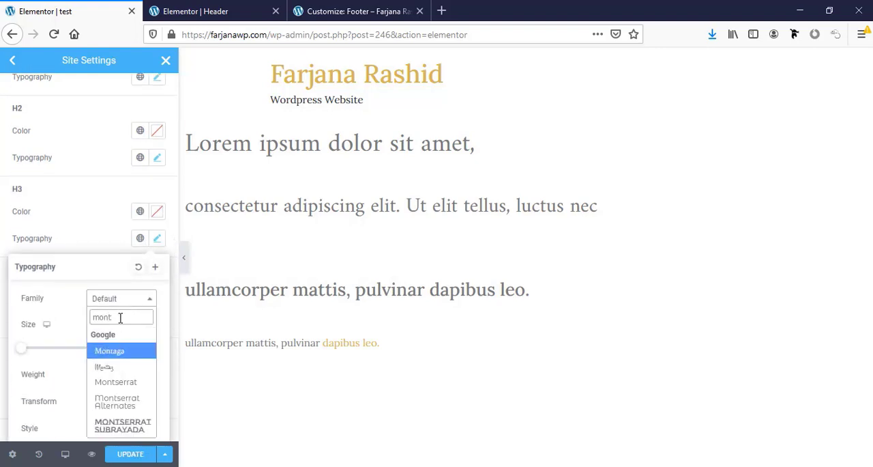
{"action": "left_click", "coordinate": [127, 383]}
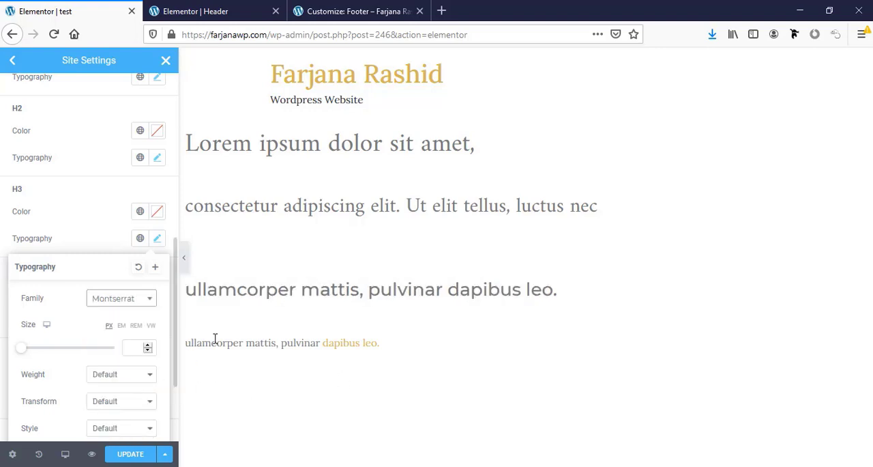
{"action": "left_click", "coordinate": [93, 234]}
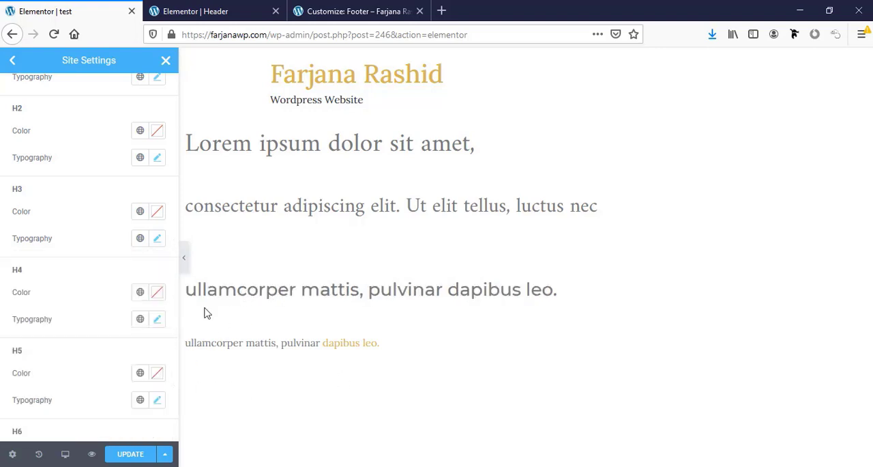
- Set the H3 typography's size to 22 px and its weight to 400
{"action": "scroll", "coordinate": [99, 341], "scroll_direction": "down", "scroll_amount": 1}
{"action": "left_click", "coordinate": [157, 219]}
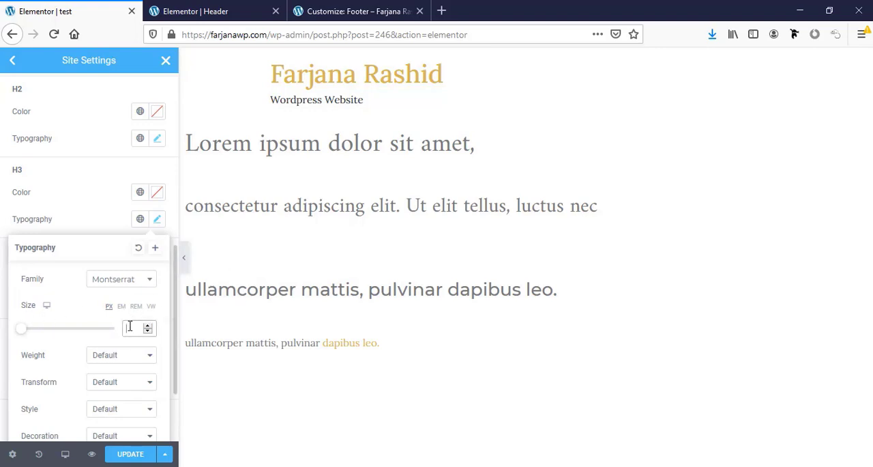
{"action": "type", "text": "12"}
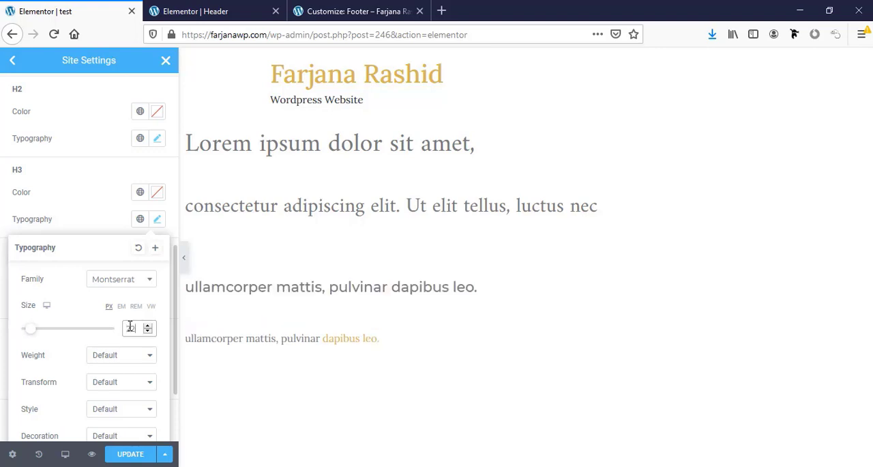
{"action": "left_click", "coordinate": [103, 361]}
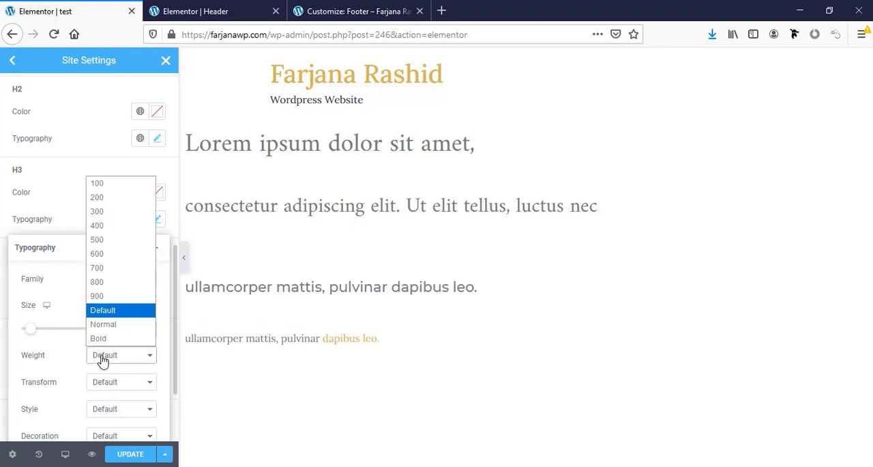
{"action": "left_click", "coordinate": [97, 226]}
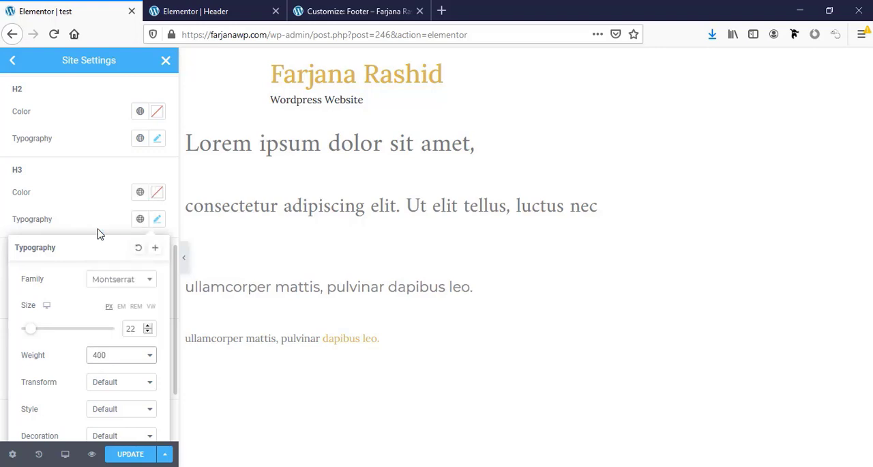
- Set the H3 typography's text transform to Uppercase and close its typography settings
{"action": "scroll", "coordinate": [102, 369], "scroll_direction": "down", "scroll_amount": 1}
{"action": "left_click", "coordinate": [104, 345]}
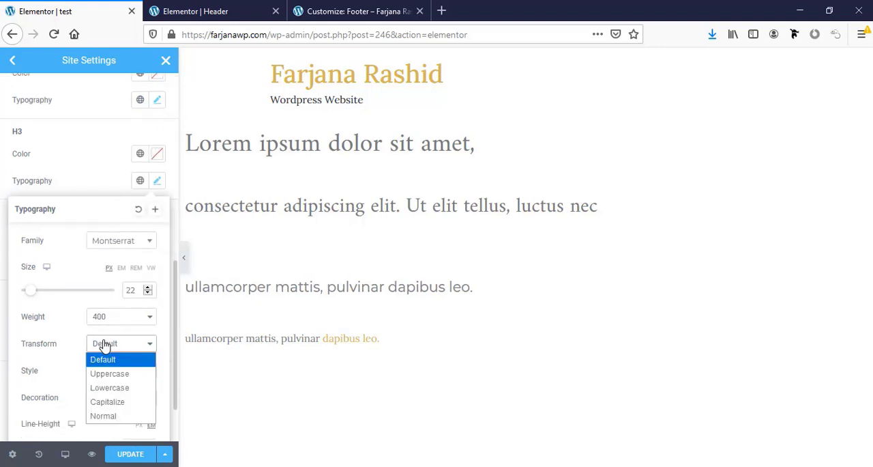
{"action": "left_click", "coordinate": [108, 374]}
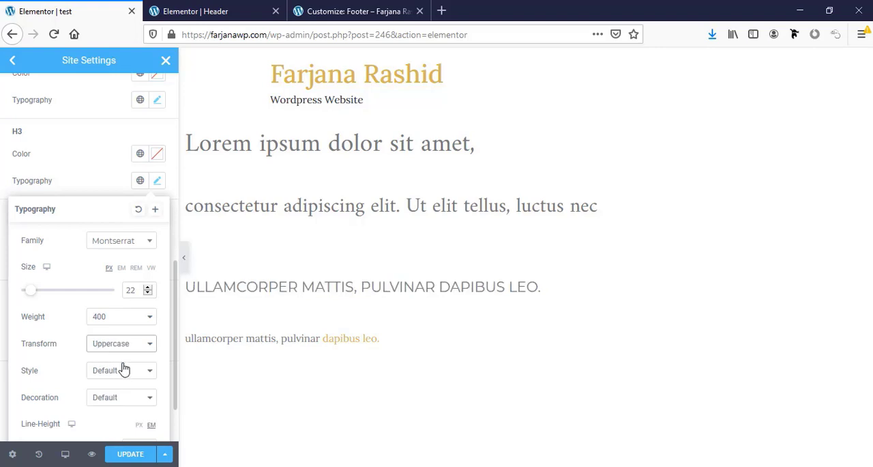
{"action": "scroll", "coordinate": [103, 369], "scroll_direction": "down", "scroll_amount": 2}
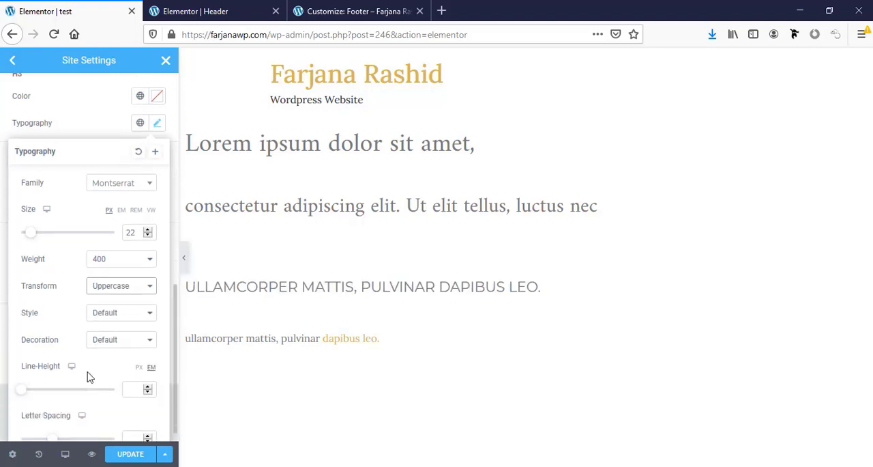
{"action": "scroll", "coordinate": [89, 372], "scroll_direction": "up", "scroll_amount": 3}
{"action": "scroll", "coordinate": [93, 367], "scroll_direction": "up", "scroll_amount": 1}
{"action": "left_click", "coordinate": [112, 252]}
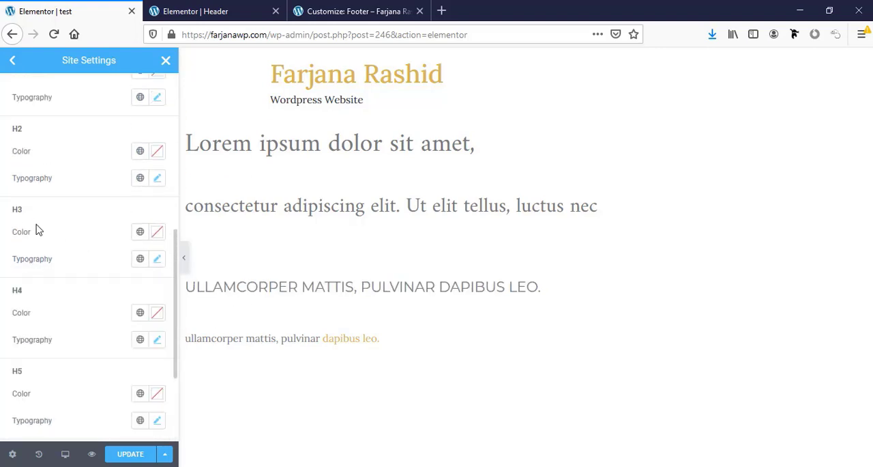
- Try the global color black on H3, and settle on the global color light dark
{"action": "left_click", "coordinate": [137, 236]}
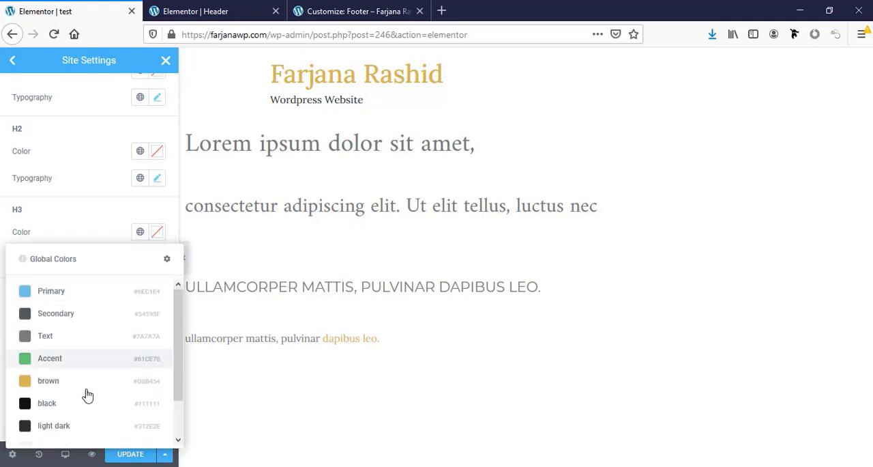
{"action": "left_click", "coordinate": [85, 399]}
{"action": "left_click", "coordinate": [139, 236]}
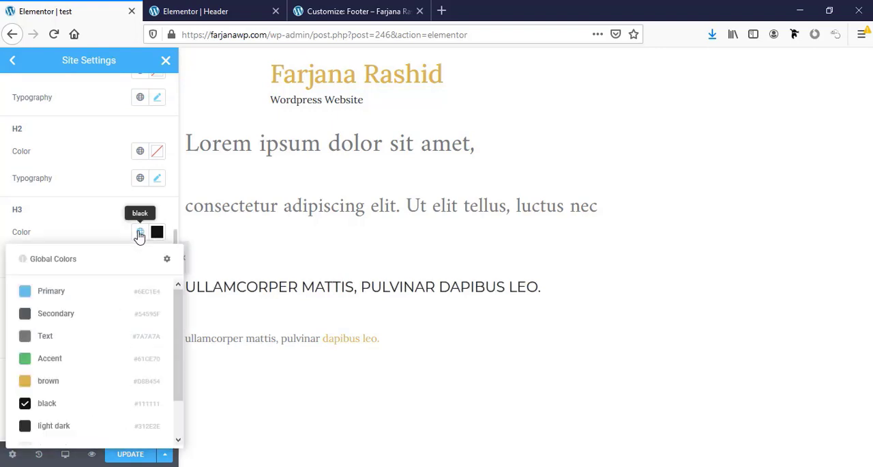
{"action": "left_click", "coordinate": [71, 430]}
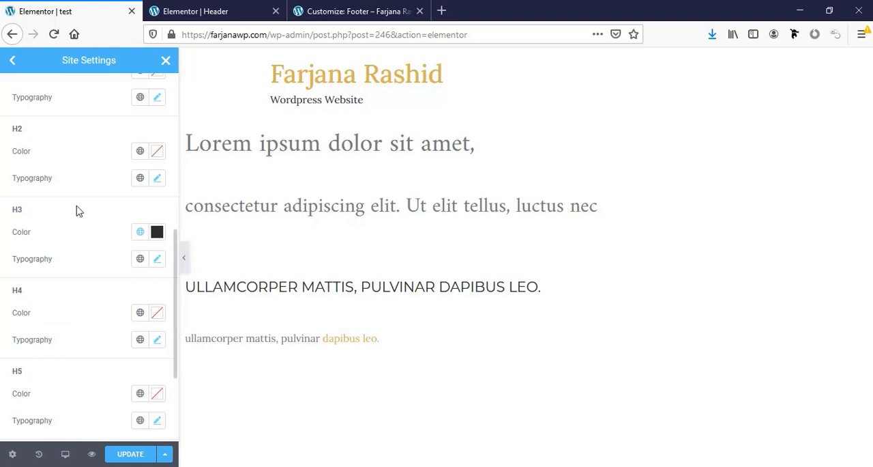
- Set the H2 and H1 heading colors to the global color black
{"action": "scroll", "coordinate": [46, 214], "scroll_direction": "up", "scroll_amount": 2}
{"action": "left_click", "coordinate": [139, 209]}
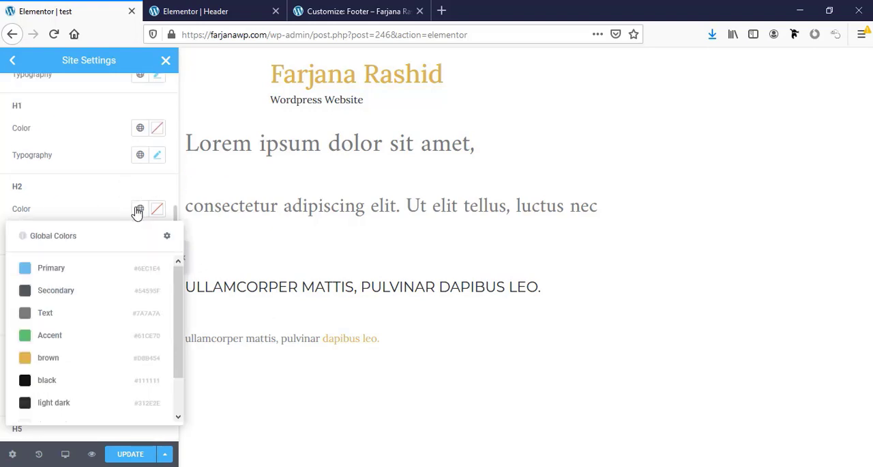
{"action": "left_click", "coordinate": [73, 390]}
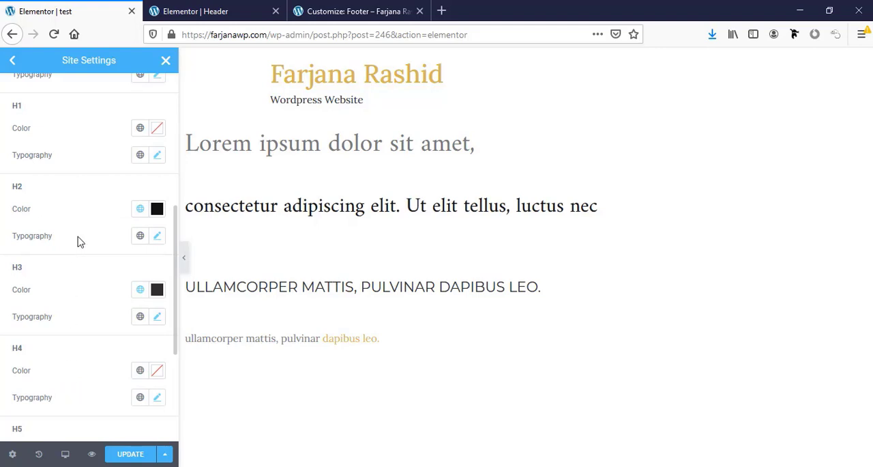
{"action": "left_click", "coordinate": [139, 130]}
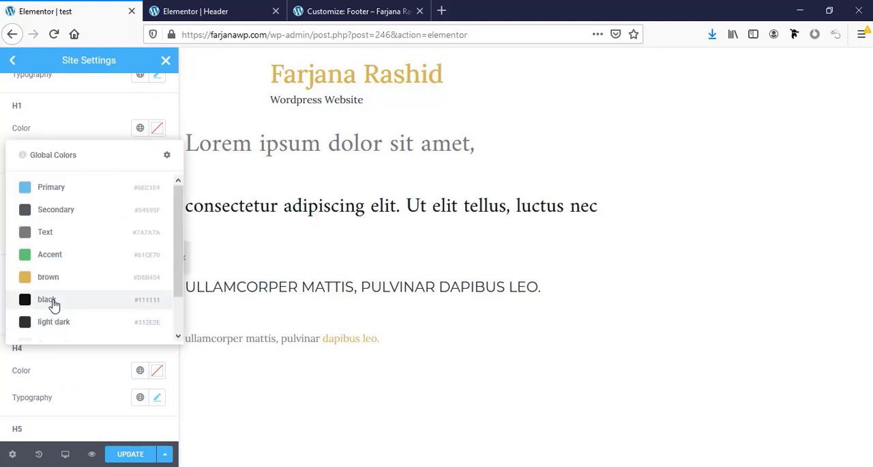
{"action": "left_click", "coordinate": [60, 300]}
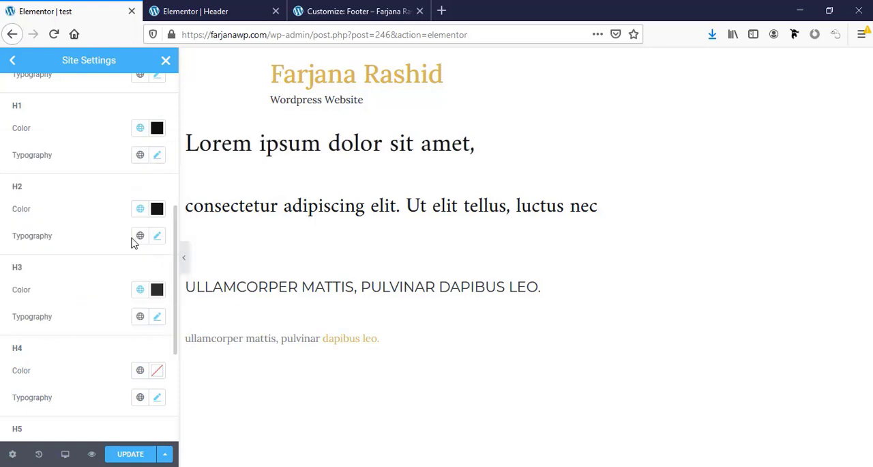
- Review the heading styles down to H6 and save the updated theme typography settings
{"action": "scroll", "coordinate": [111, 366], "scroll_direction": "down", "scroll_amount": 3}
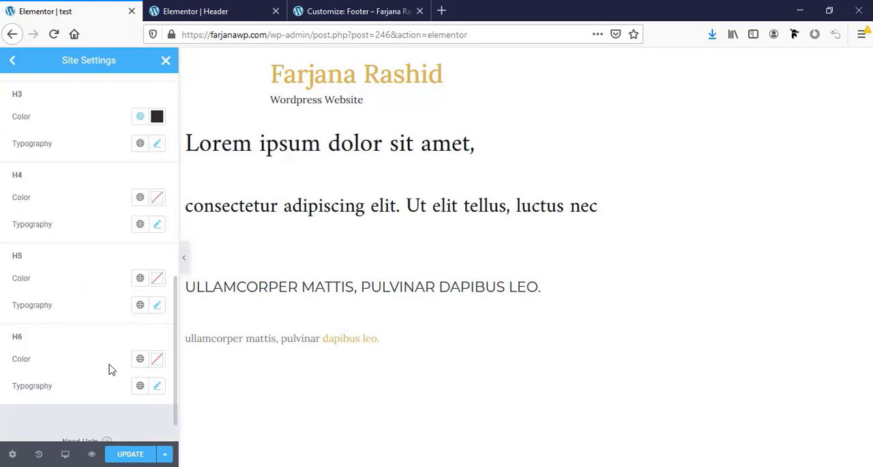
{"action": "scroll", "coordinate": [112, 369], "scroll_direction": "up", "scroll_amount": 1}
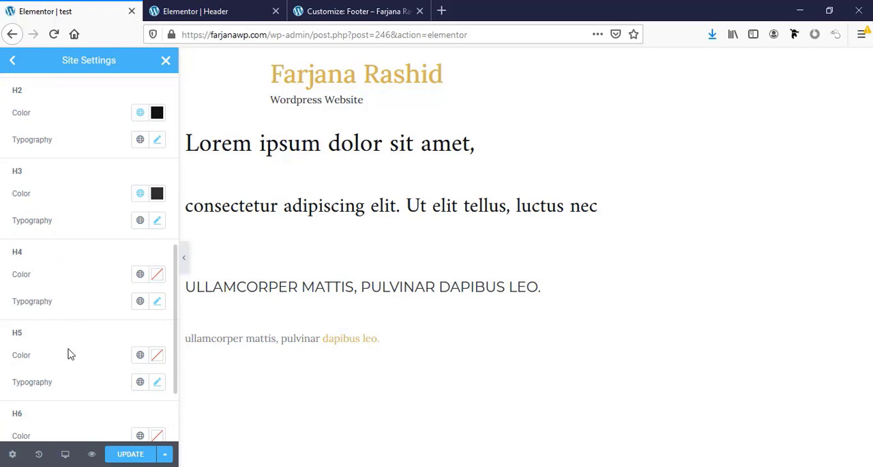
{"action": "scroll", "coordinate": [69, 353], "scroll_direction": "down", "scroll_amount": 2}
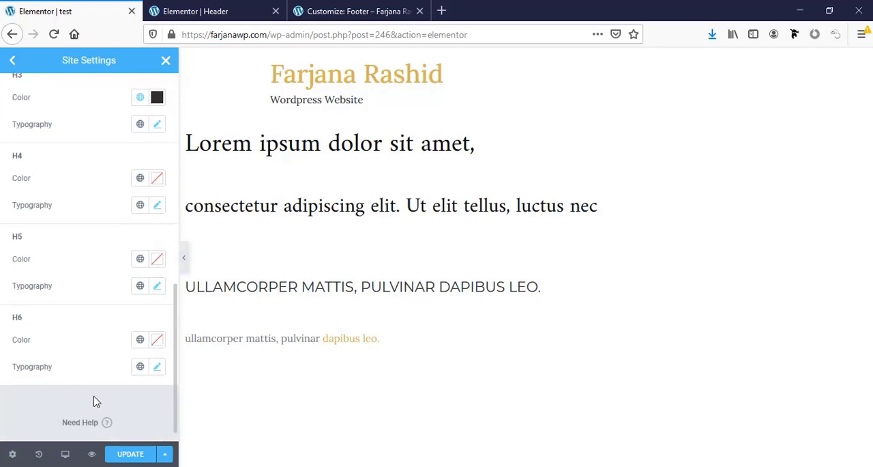
{"action": "scroll", "coordinate": [93, 401], "scroll_direction": "up", "scroll_amount": 8}
{"action": "scroll", "coordinate": [95, 400], "scroll_direction": "up", "scroll_amount": 1}
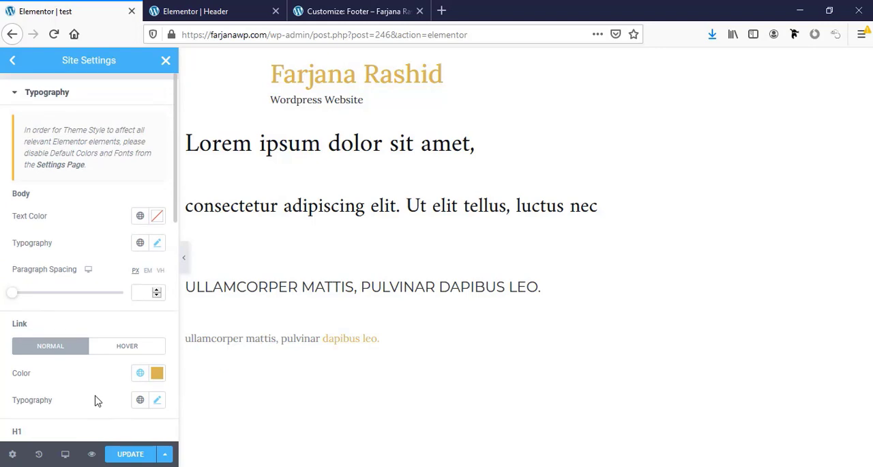
{"action": "left_click", "coordinate": [135, 457]}
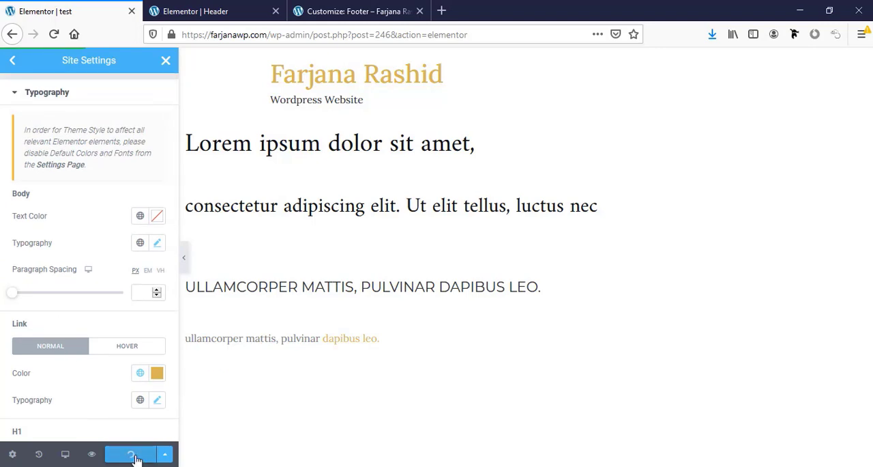
- Close Site Settings and delete the sample text section from the test page
{"action": "left_click", "coordinate": [17, 92]}
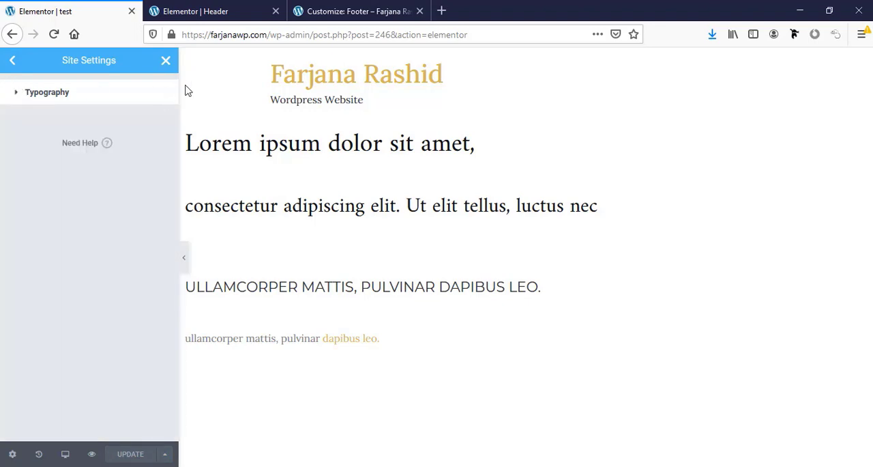
{"action": "left_click", "coordinate": [166, 61]}
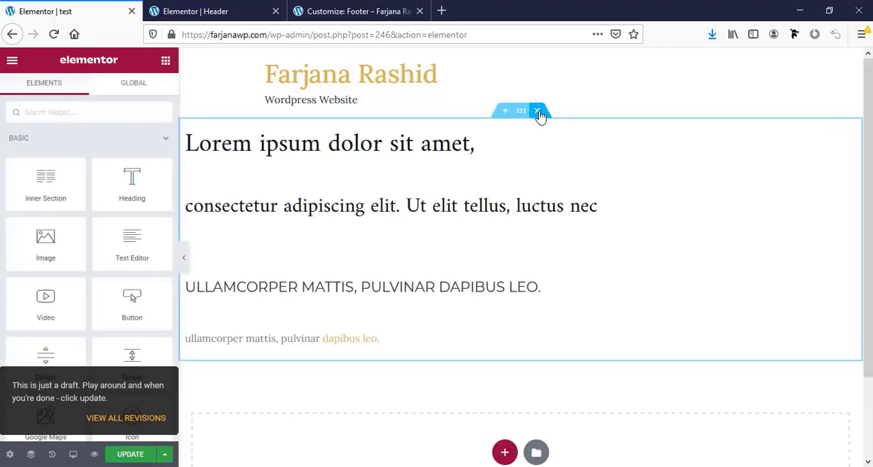
{"action": "left_click", "coordinate": [538, 113]}
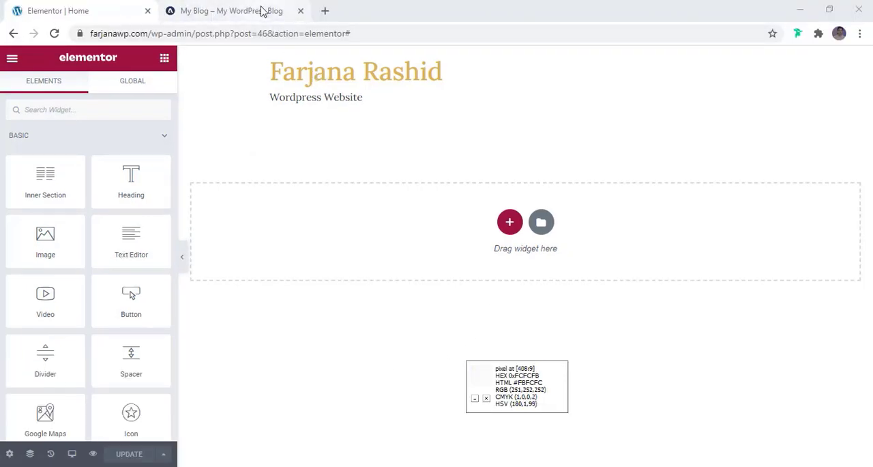
- Check the header design on the My Blog reference page, and open Theme Builder from the Home page editor
{"action": "left_click", "coordinate": [263, 11]}
{"action": "scroll", "coordinate": [363, 203], "scroll_direction": "up", "scroll_amount": 10}
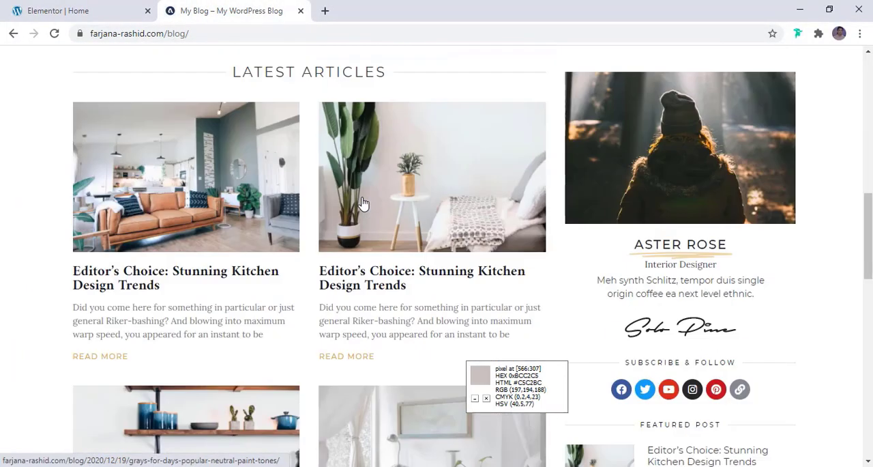
{"action": "scroll", "coordinate": [363, 204], "scroll_direction": "up", "scroll_amount": 12}
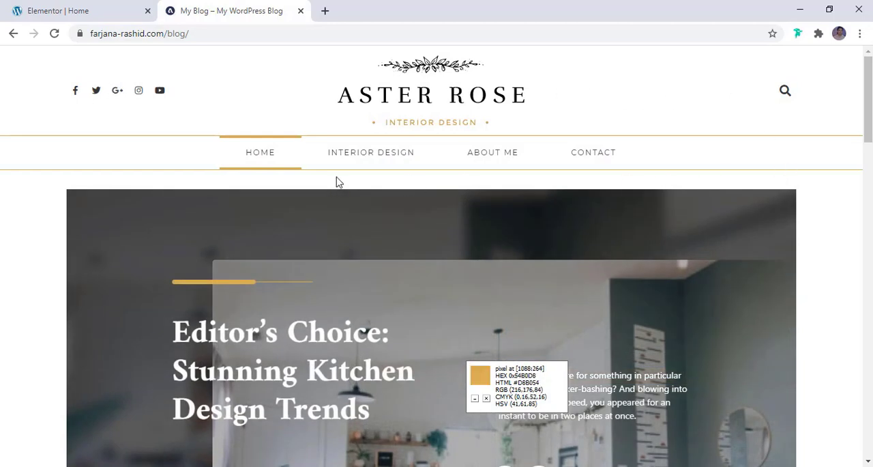
{"action": "left_click", "coordinate": [80, 15]}
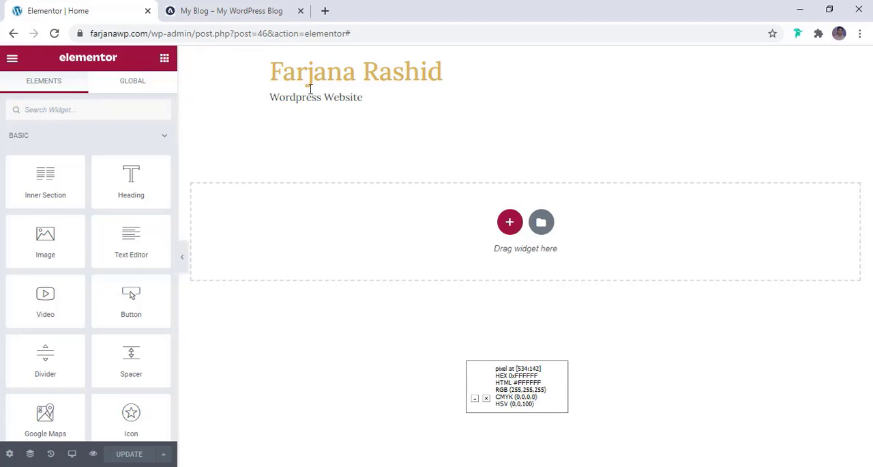
{"action": "left_click", "coordinate": [11, 60]}
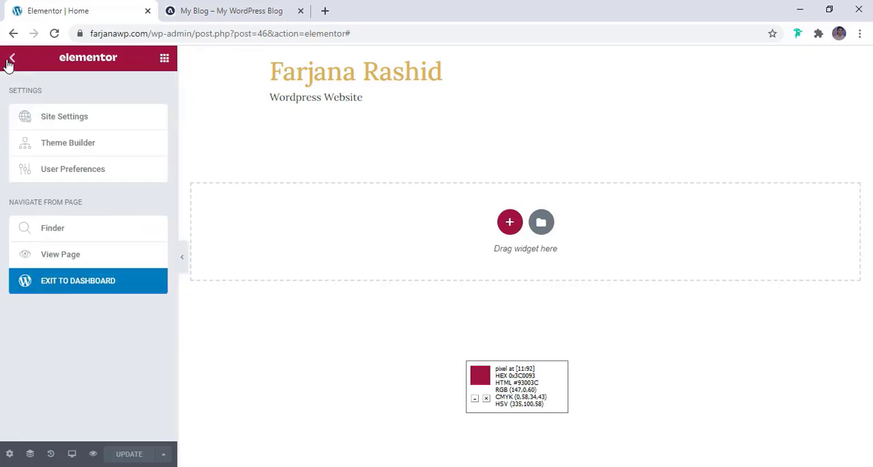
{"action": "left_click", "coordinate": [65, 147]}
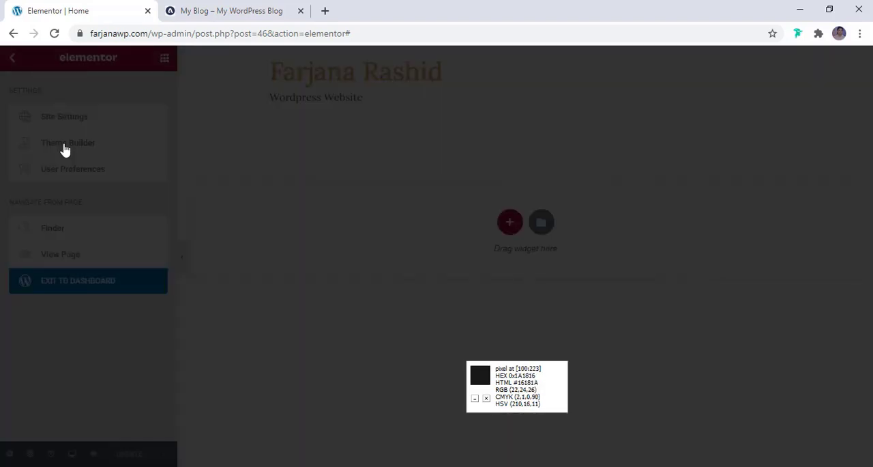
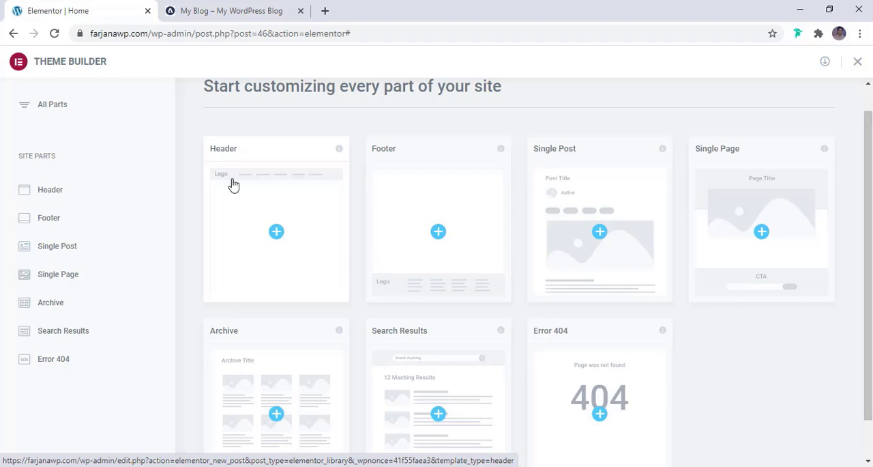
- Create a new header template and insert the library block with a teal contact bar above a centered logo
{"action": "left_click", "coordinate": [278, 235]}
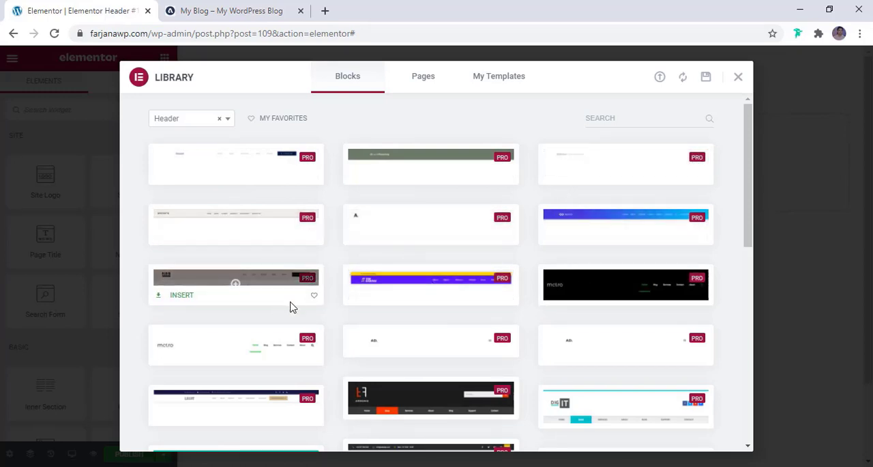
{"action": "scroll", "coordinate": [395, 333], "scroll_direction": "down", "scroll_amount": 4}
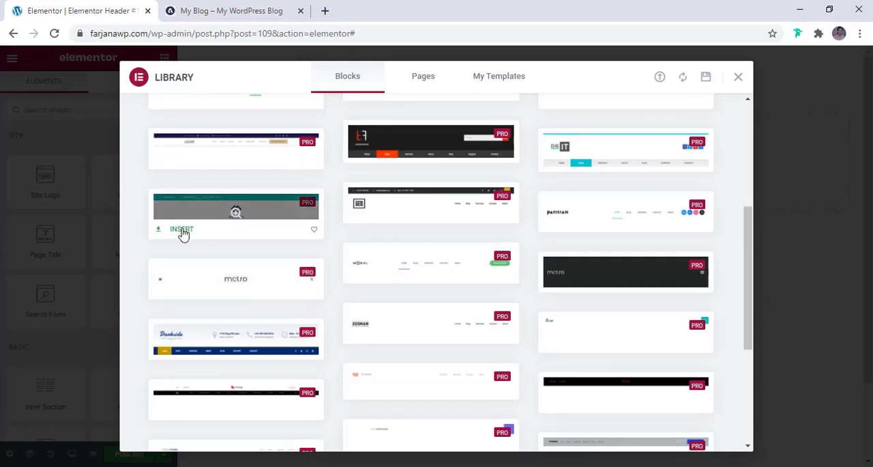
{"action": "left_click", "coordinate": [182, 230]}
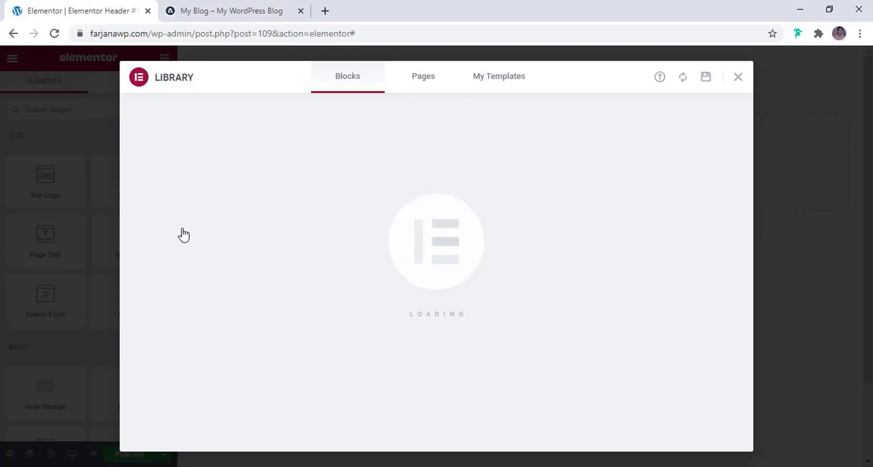
{"action": "scroll", "coordinate": [423, 307], "scroll_direction": "down", "scroll_amount": 3}
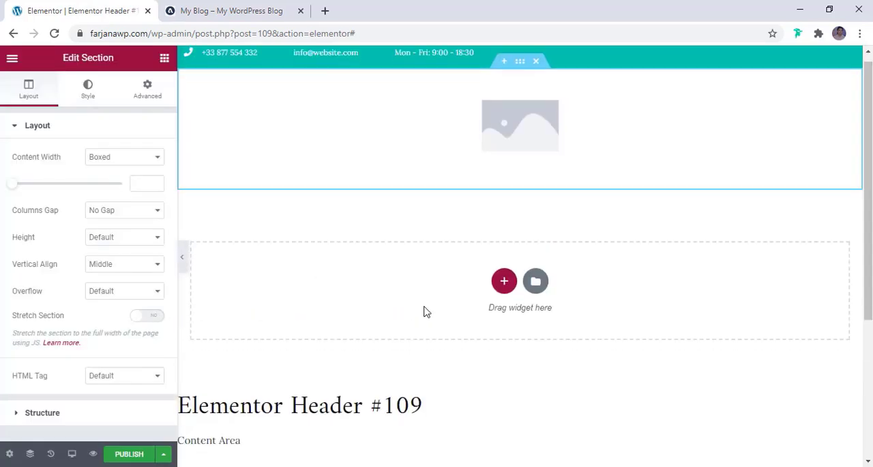
{"action": "scroll", "coordinate": [423, 311], "scroll_direction": "up", "scroll_amount": 3}
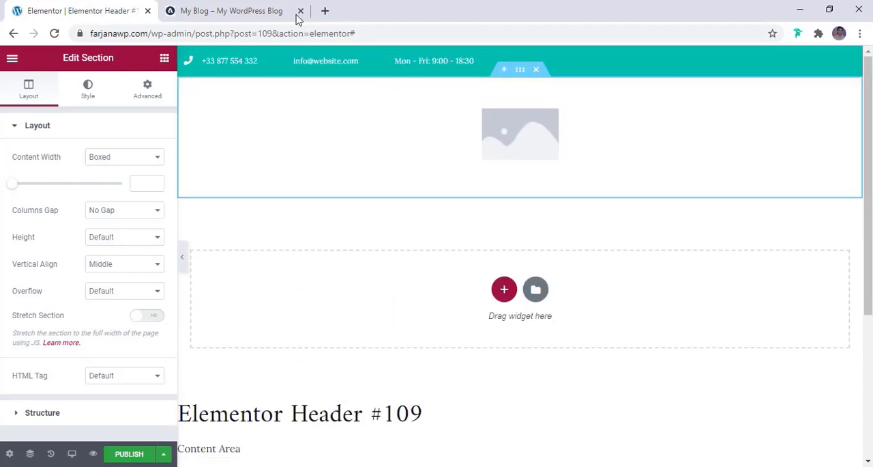
- Publish the header template with a display condition that includes the entire site
{"action": "left_click", "coordinate": [130, 454]}
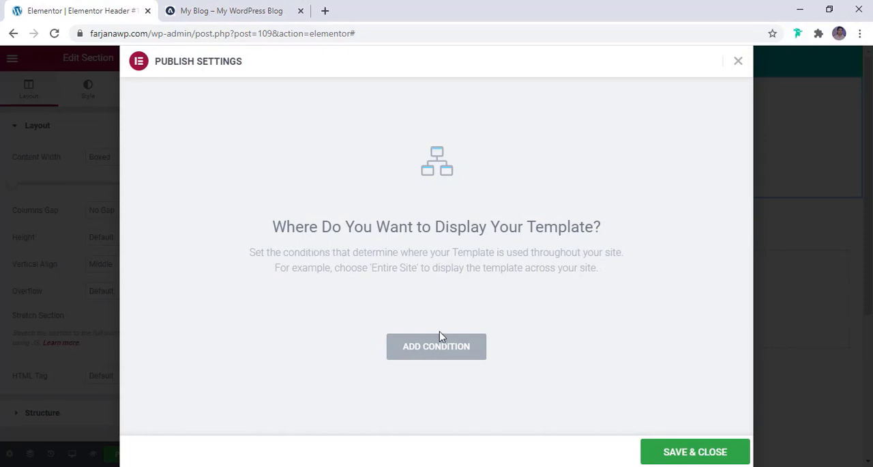
{"action": "left_click", "coordinate": [435, 350]}
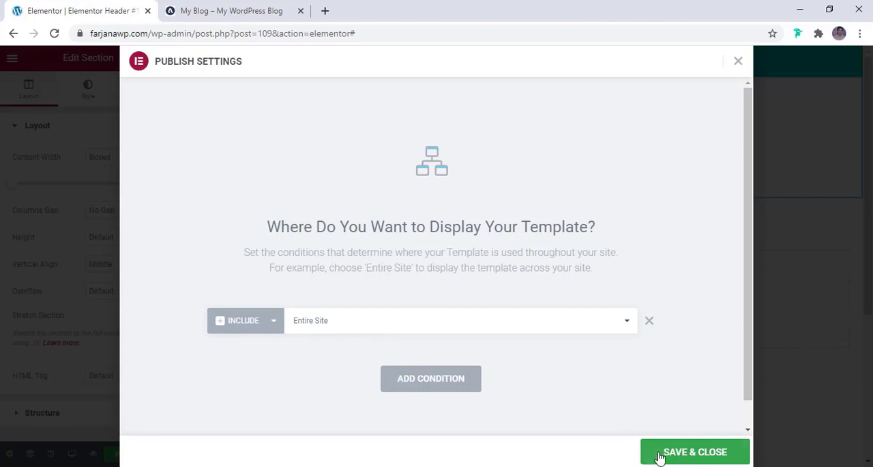
{"action": "left_click", "coordinate": [694, 452]}
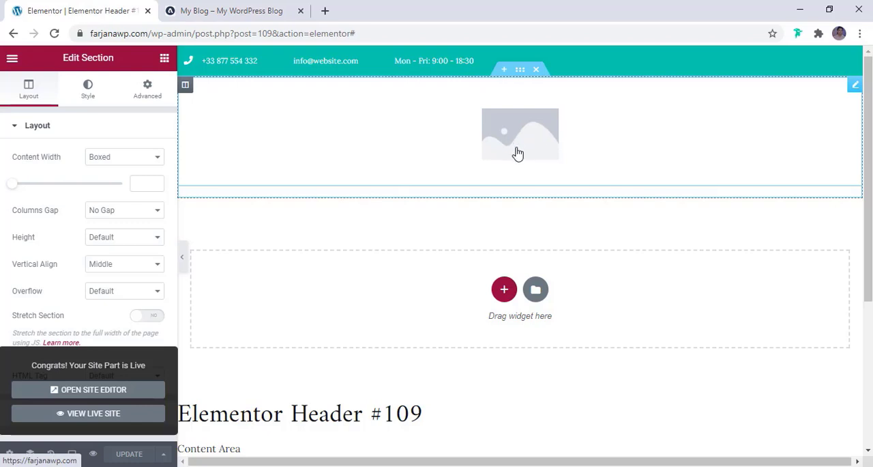
- Upload asterlogo2.png as the site logo in Site Identity, save the site settings and return to the header editor
{"action": "left_click", "coordinate": [11, 58]}
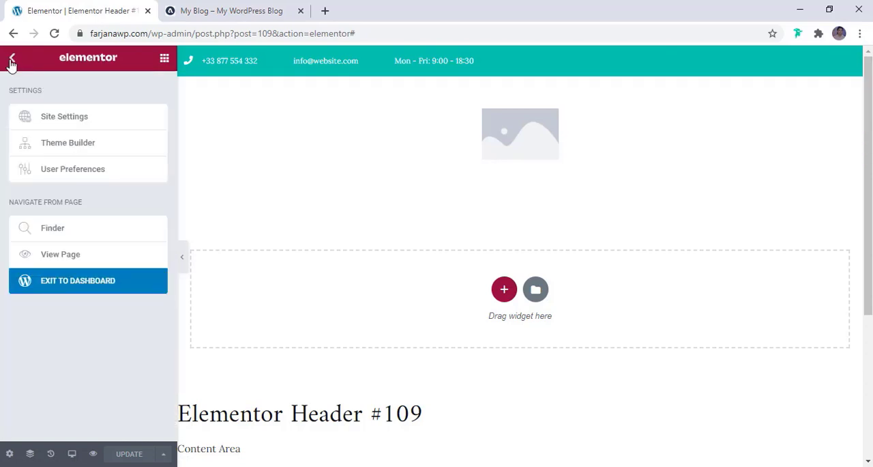
{"action": "left_click", "coordinate": [94, 121]}
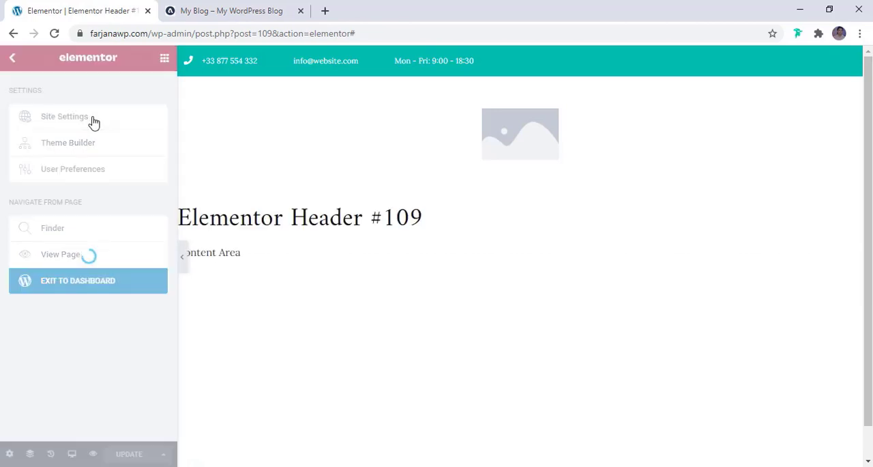
{"action": "scroll", "coordinate": [94, 302], "scroll_direction": "down", "scroll_amount": 1}
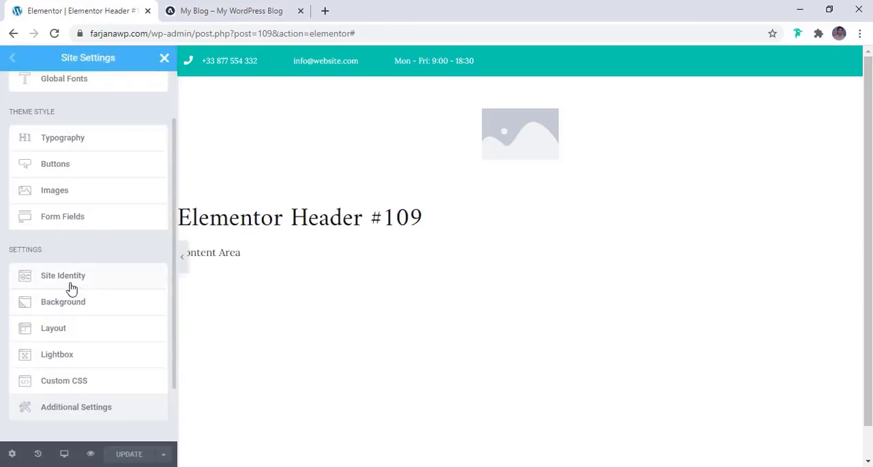
{"action": "left_click", "coordinate": [75, 287]}
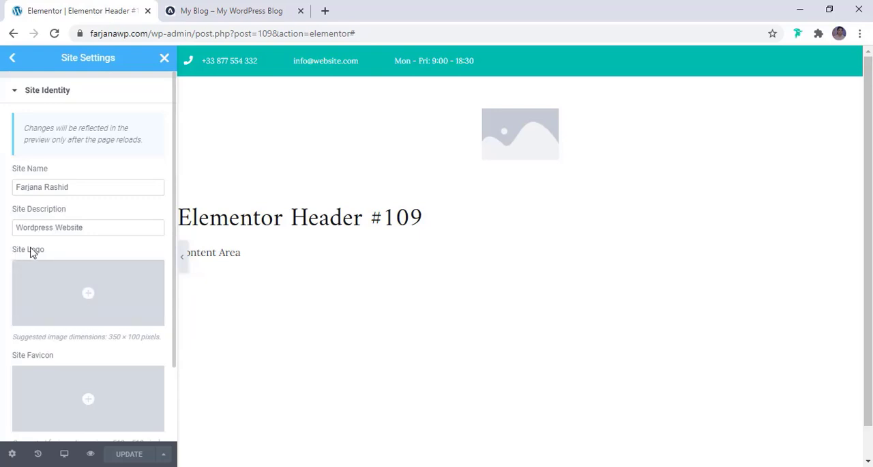
{"action": "left_click", "coordinate": [86, 295]}
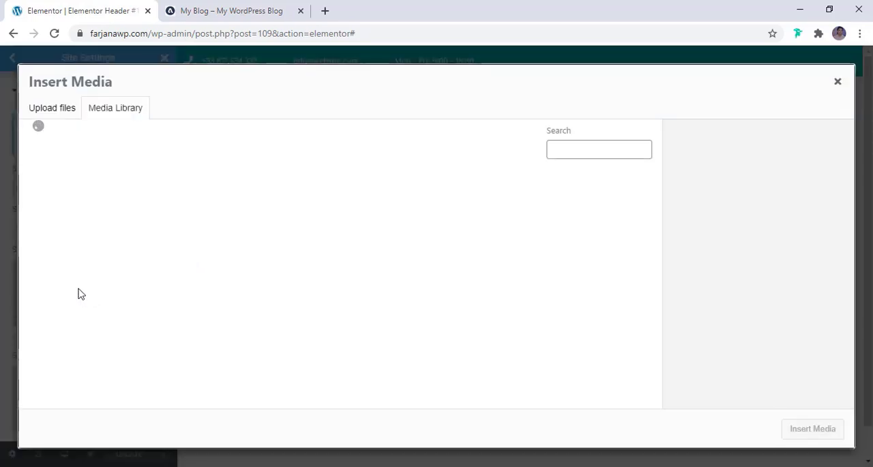
{"action": "left_click", "coordinate": [59, 109]}
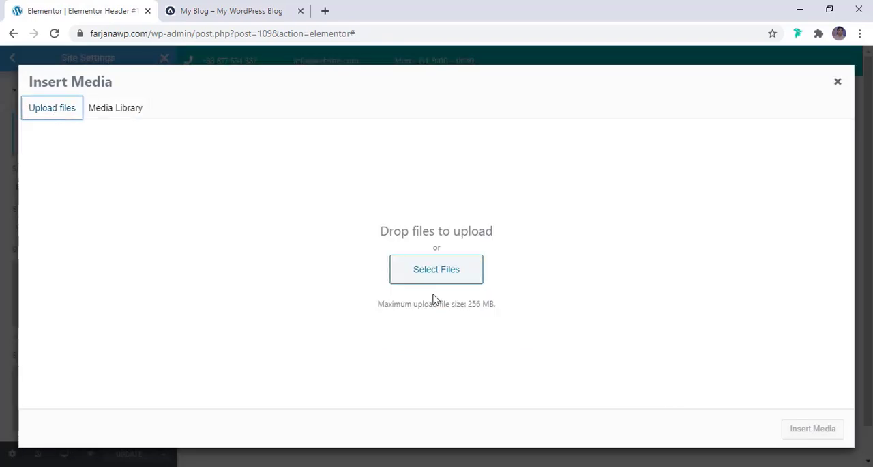
{"action": "left_click", "coordinate": [436, 271]}
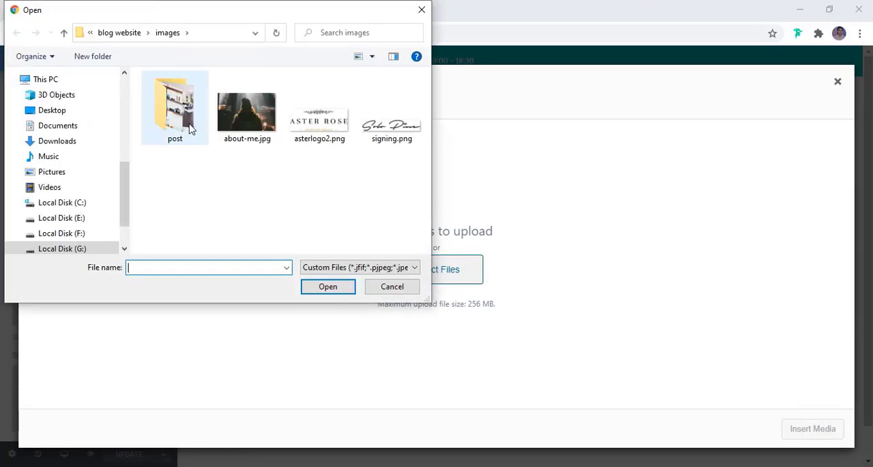
{"action": "left_click", "coordinate": [325, 128]}
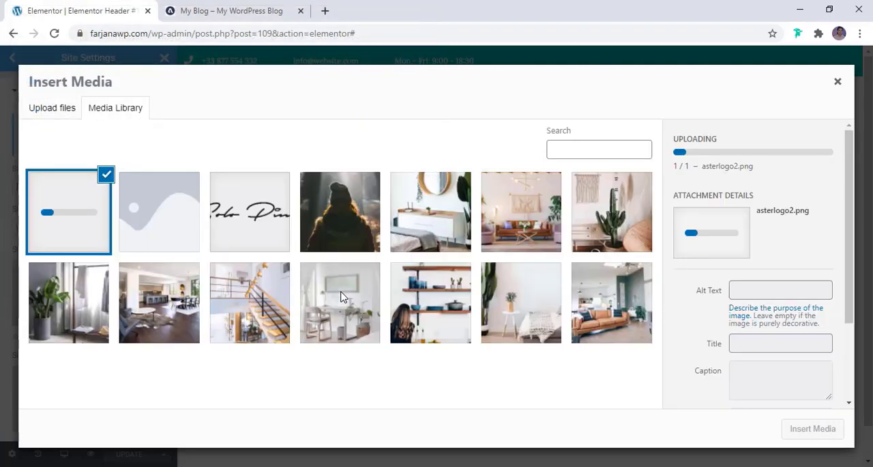
{"action": "left_click", "coordinate": [813, 429]}
{"action": "left_click", "coordinate": [128, 461]}
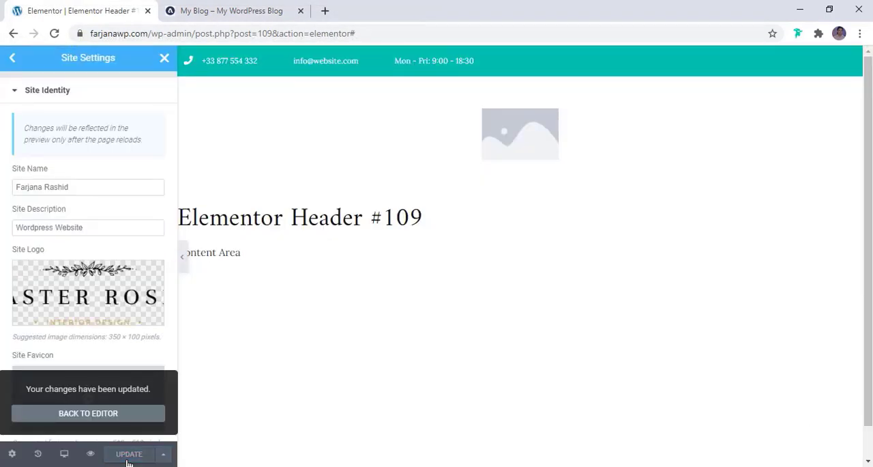
{"action": "left_click", "coordinate": [88, 413]}
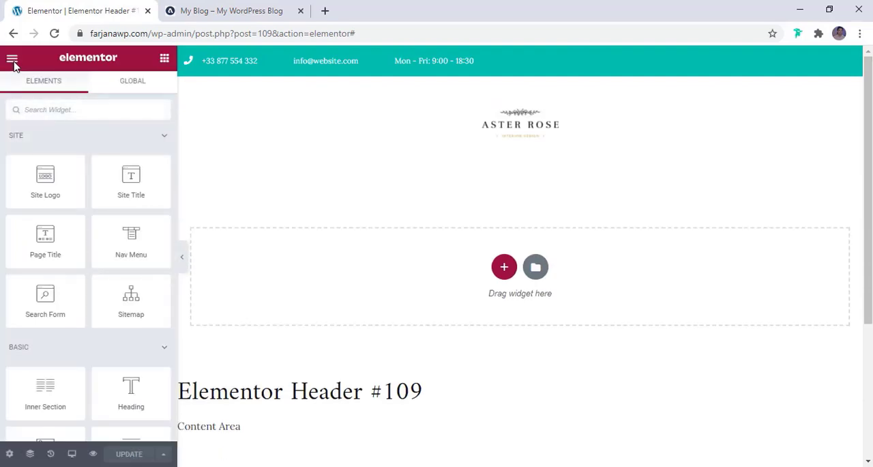
- Enlarge the header's site logo to a width of about 317 px
{"action": "left_click", "coordinate": [532, 134]}
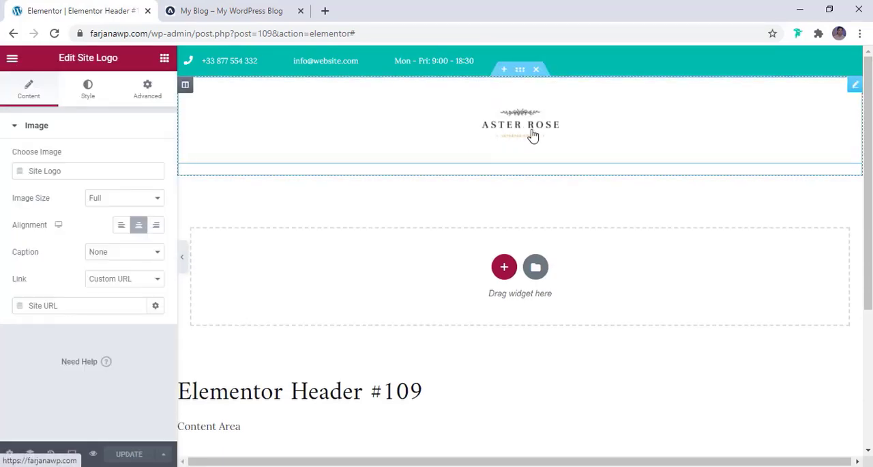
{"action": "left_click", "coordinate": [82, 93]}
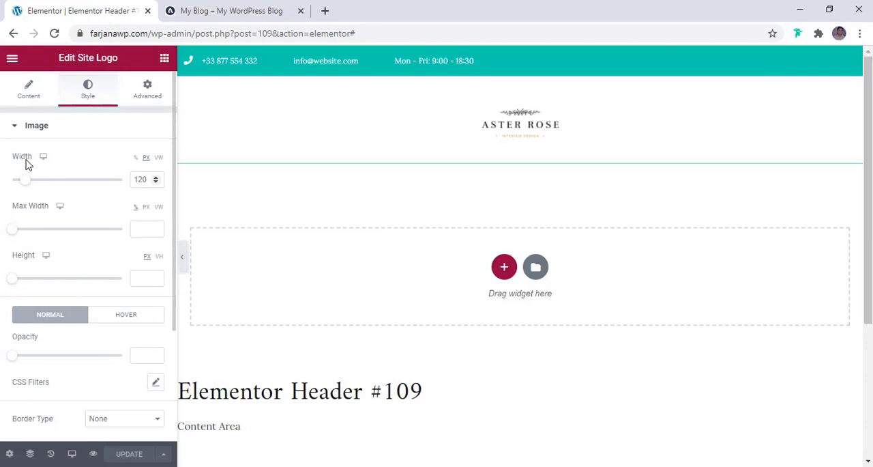
{"action": "left_click_drag", "start_coordinate": [23, 183], "coordinate": [50, 193]}
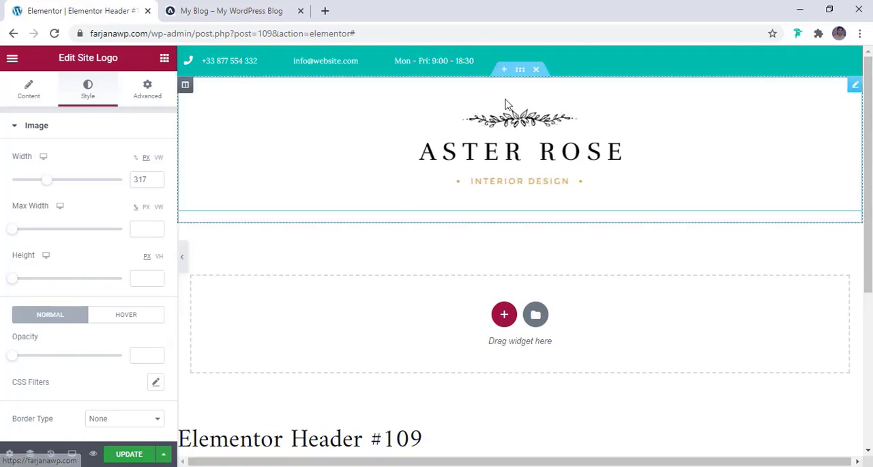
- Set the site logo's top and bottom margins to 10 px and compare the header with the My Blog reference page
{"action": "left_click", "coordinate": [149, 102]}
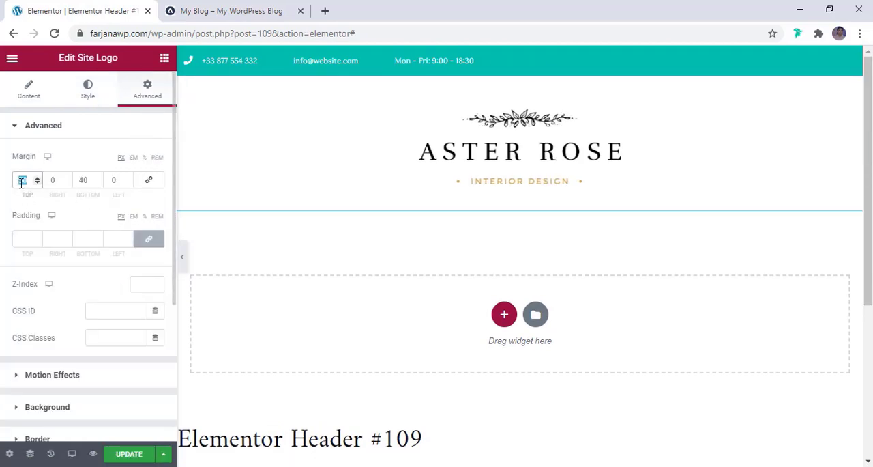
{"action": "type", "text": "3"}
{"action": "type", "text": "10"}
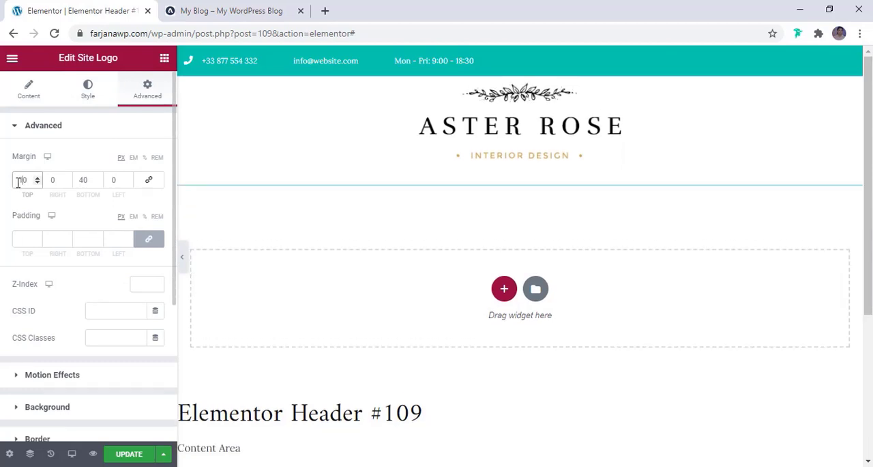
{"action": "double_click", "coordinate": [84, 181]}
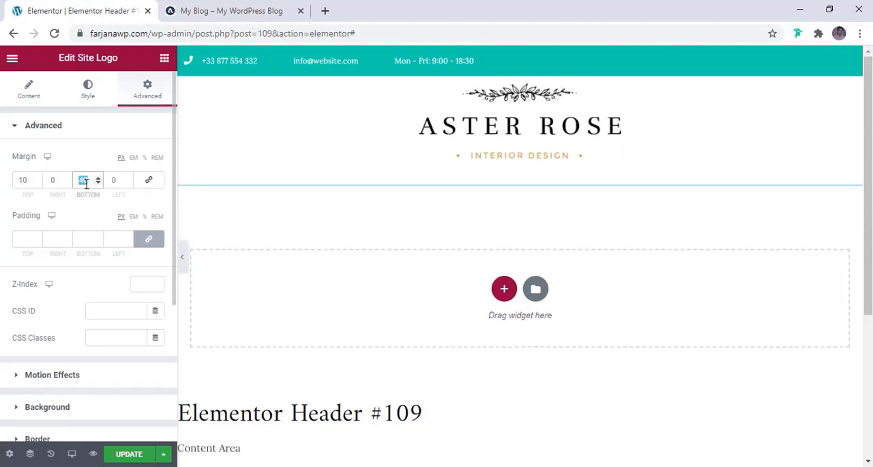
{"action": "type", "text": "2"}
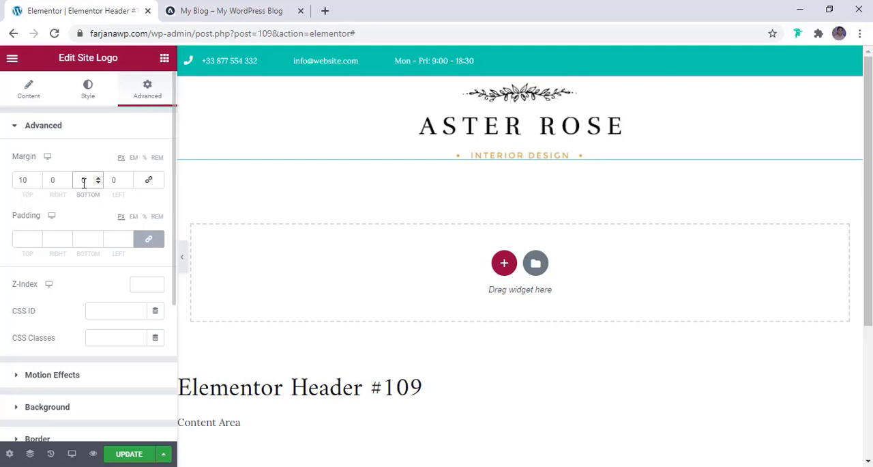
{"action": "type", "text": "1"}
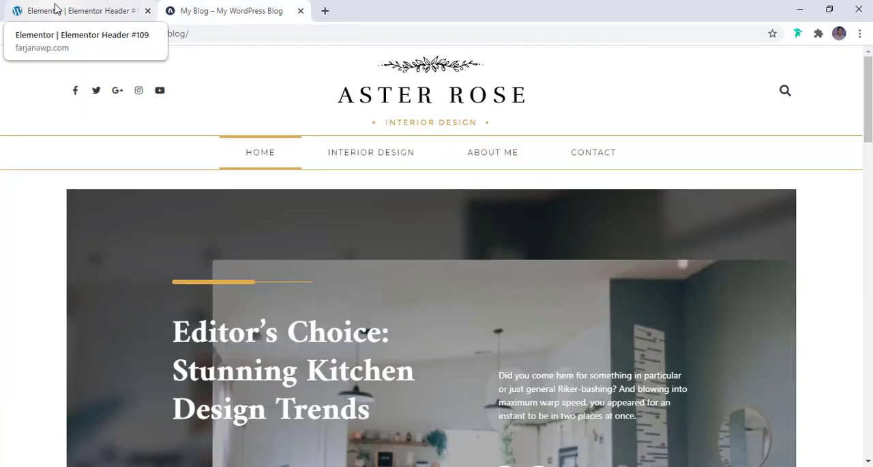
{"action": "left_click", "coordinate": [56, 8]}
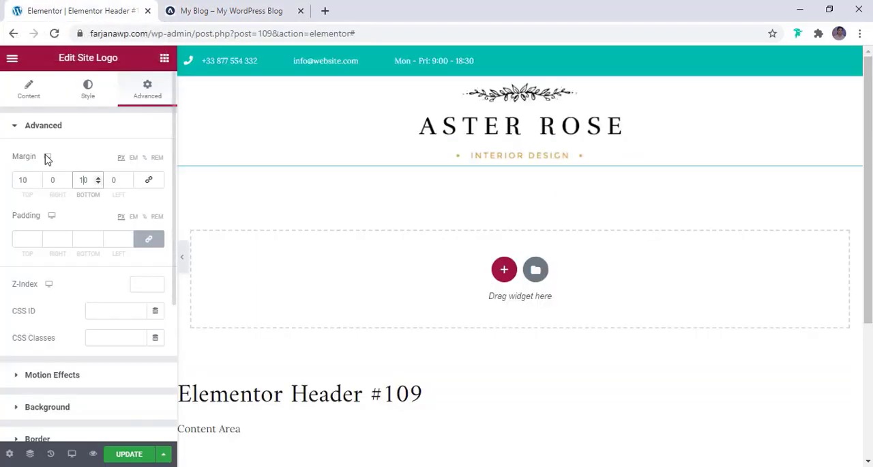
- Increase the site logo's top and bottom margins to 15 px each
{"action": "double_click", "coordinate": [38, 177]}
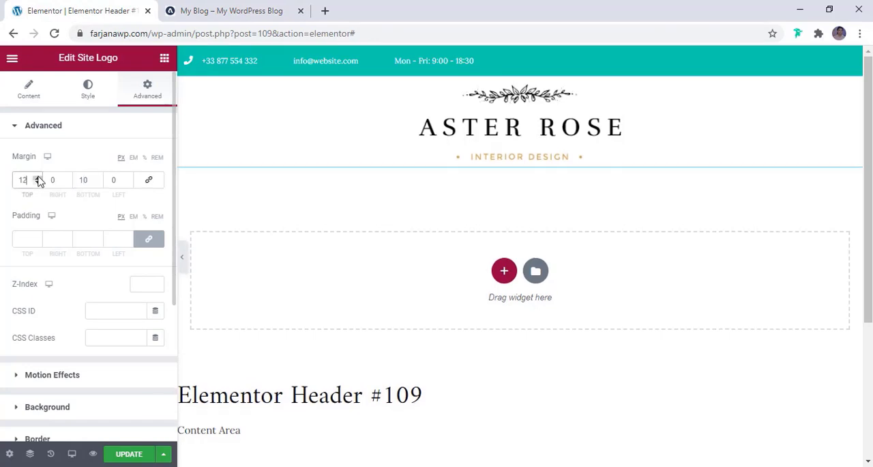
{"action": "triple_click", "coordinate": [99, 178]}
{"action": "left_click", "coordinate": [99, 178]}
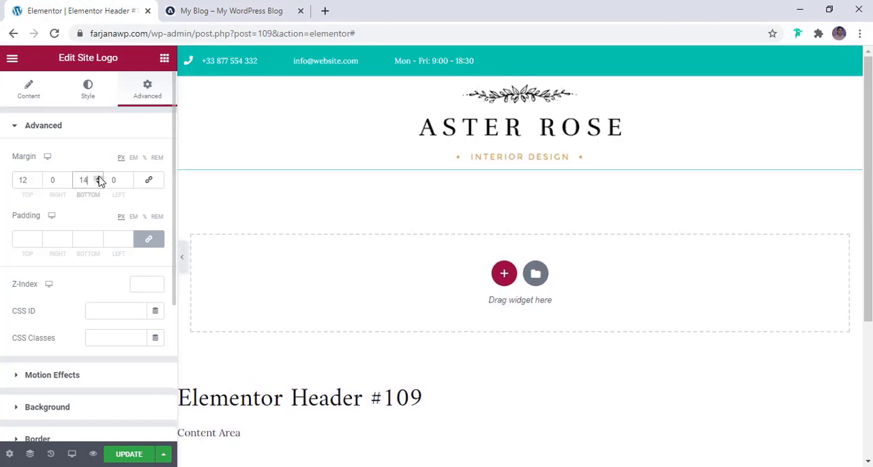
{"action": "left_click", "coordinate": [99, 177]}
{"action": "left_click", "coordinate": [99, 177]}
{"action": "left_click", "coordinate": [98, 183]}
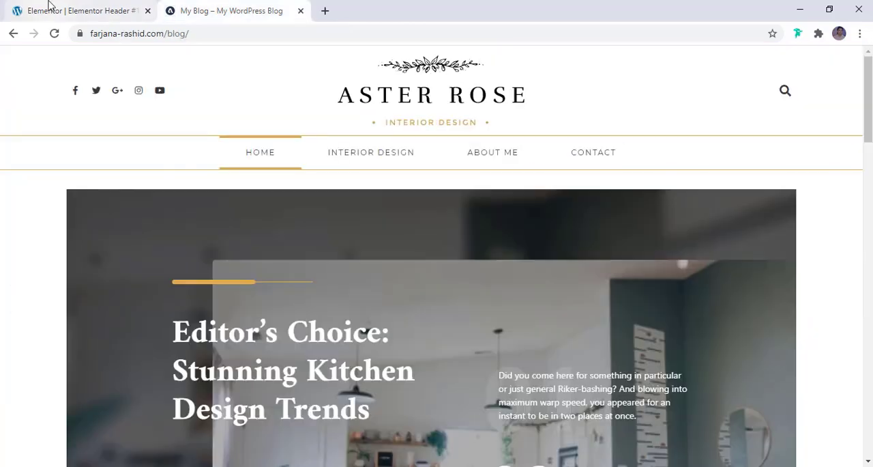
{"action": "left_click", "coordinate": [53, 8]}
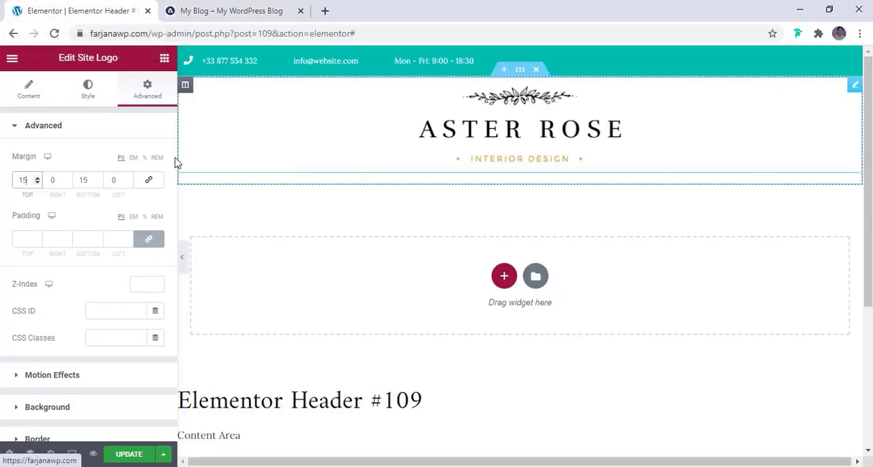
- Set the site logo's width to 250 px and compare its size with the logo on the My Blog reference page
{"action": "left_click", "coordinate": [86, 95]}
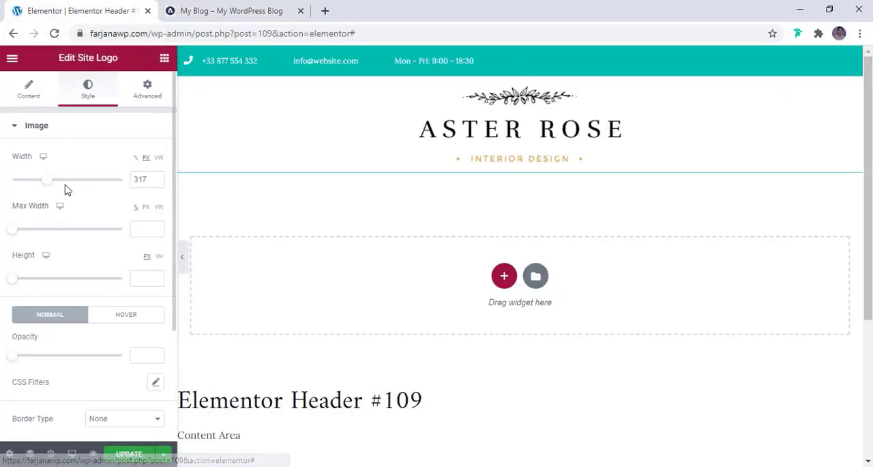
{"action": "left_click", "coordinate": [156, 184]}
{"action": "left_click", "coordinate": [157, 183]}
{"action": "left_click", "coordinate": [139, 179]}
{"action": "key", "text": "BackSpace"}
{"action": "type", "text": "2"}
{"action": "key", "text": "Delete"}
{"action": "type", "text": "50"}
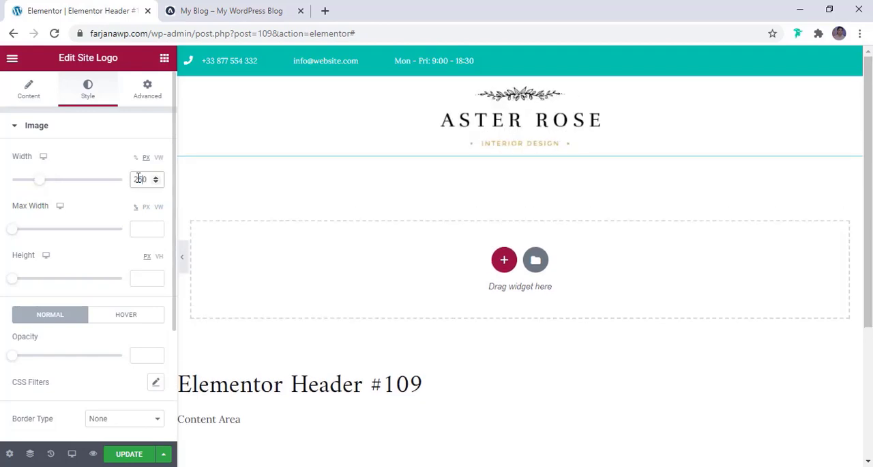
{"action": "left_click", "coordinate": [225, 10]}
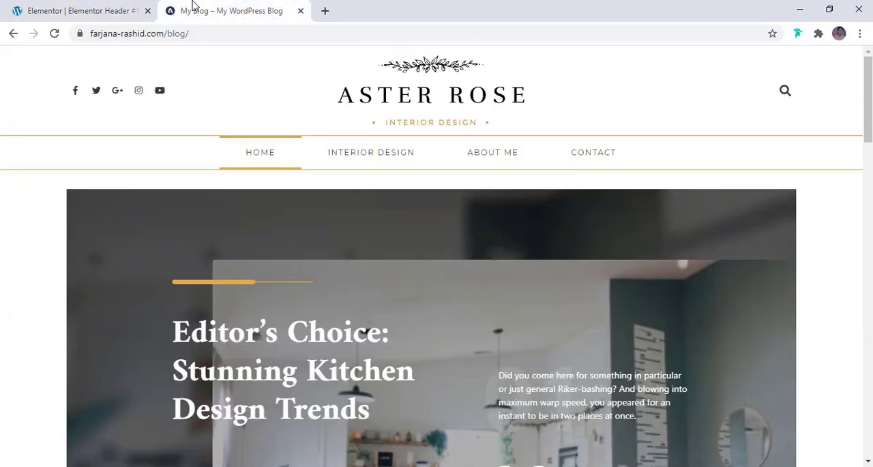
{"action": "left_click", "coordinate": [87, 10]}
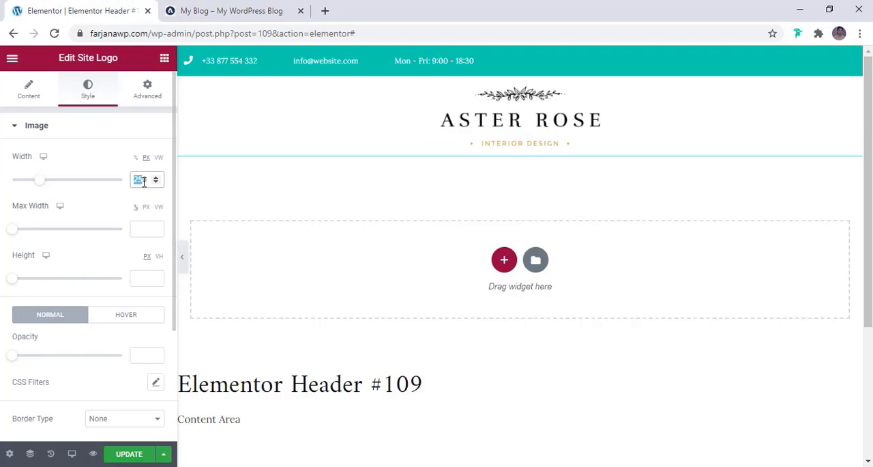
- Set the site logo's width to 280 px and delete the teal contact bar section above it, comparing with the My Blog page
{"action": "type", "text": "280"}
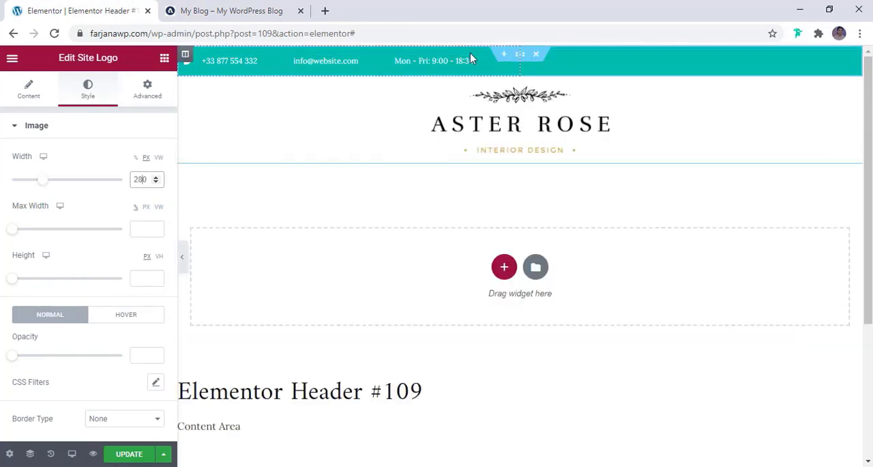
{"action": "right_click", "coordinate": [537, 58]}
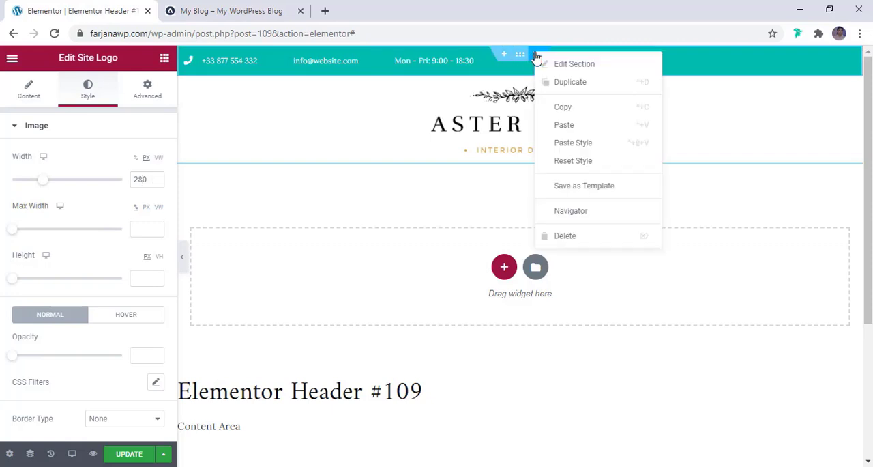
{"action": "left_click", "coordinate": [565, 236]}
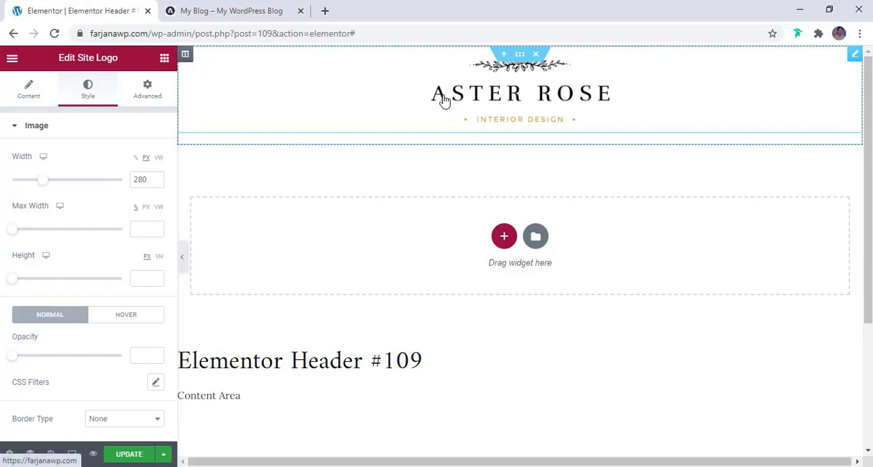
{"action": "left_click", "coordinate": [192, 12]}
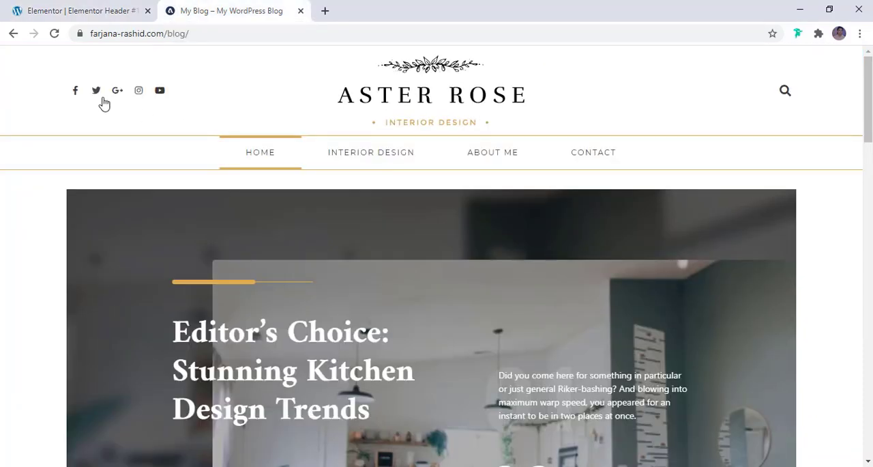
{"action": "left_click", "coordinate": [80, 8]}
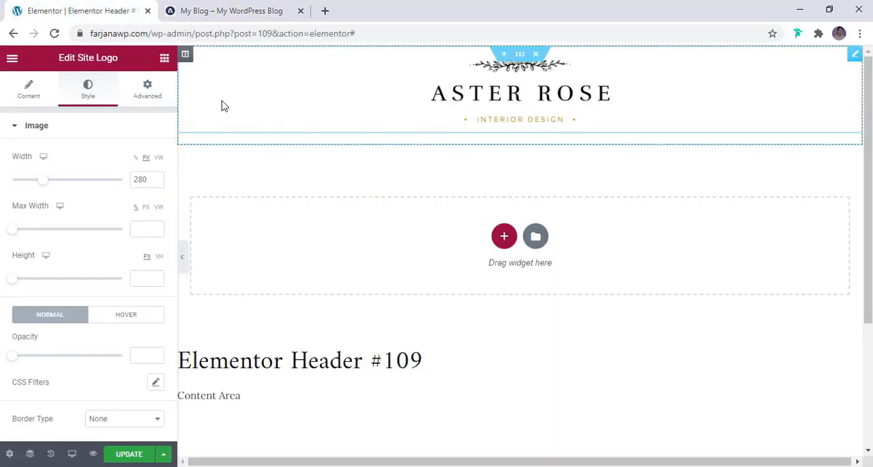
- Duplicate the logo column twice and rearrange the three columns so the real logo sits in the middle
{"action": "right_click", "coordinate": [187, 58]}
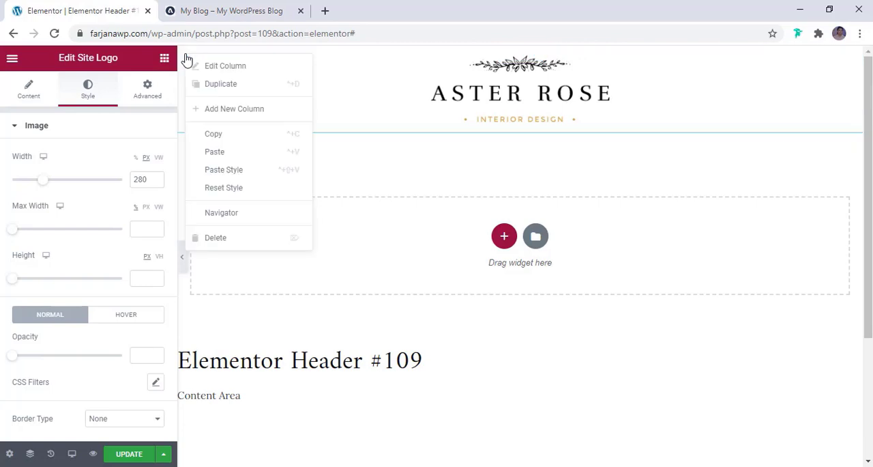
{"action": "left_click", "coordinate": [207, 89]}
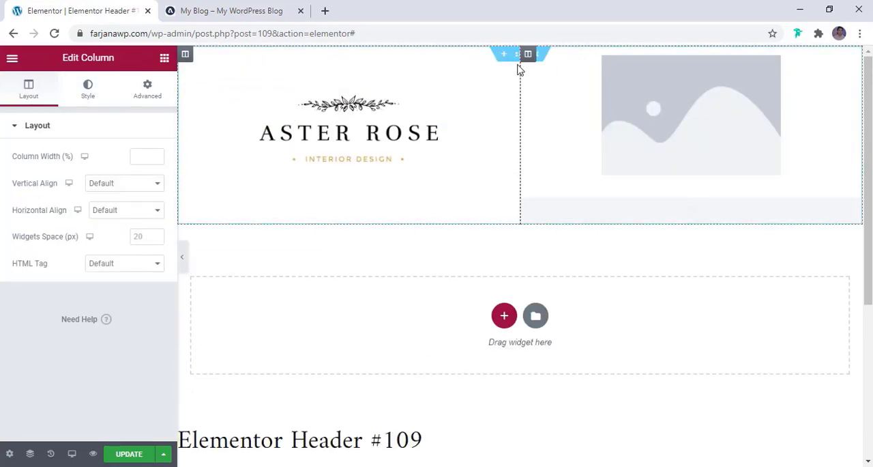
{"action": "right_click", "coordinate": [185, 59]}
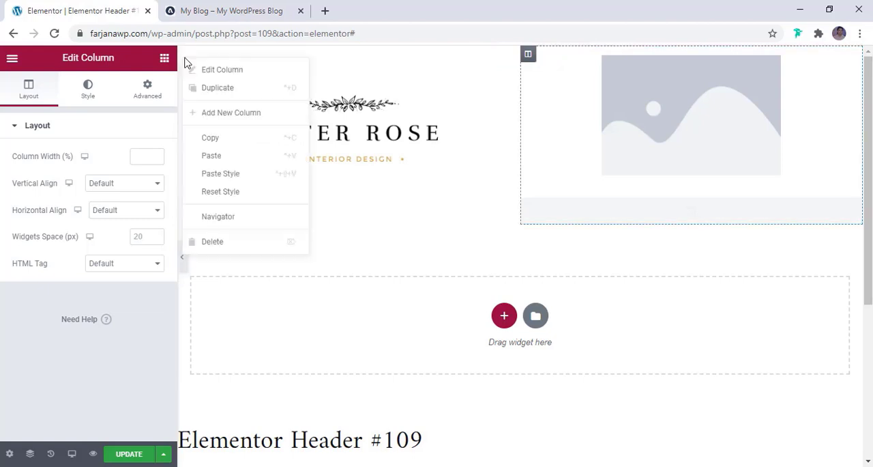
{"action": "left_click", "coordinate": [207, 88]}
{"action": "left_click_drag", "start_coordinate": [411, 54], "coordinate": [197, 63]}
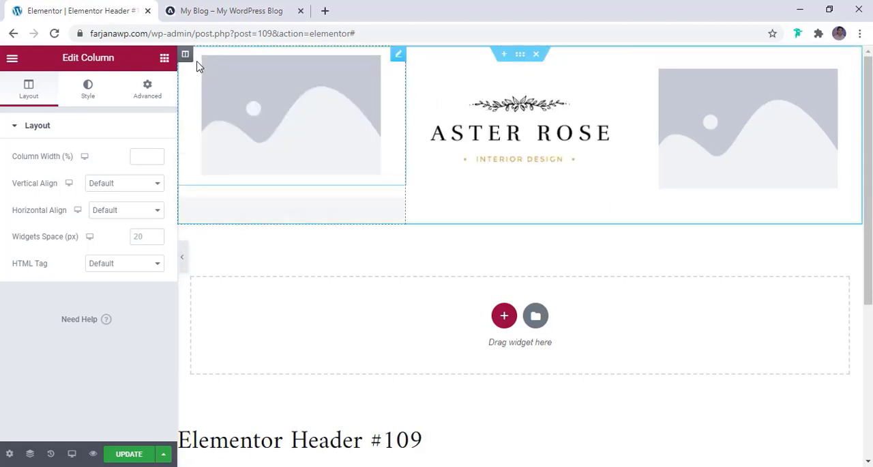
- Replace the placeholder logo in the header's left column with a Social Icons widget
{"action": "right_click", "coordinate": [269, 94]}
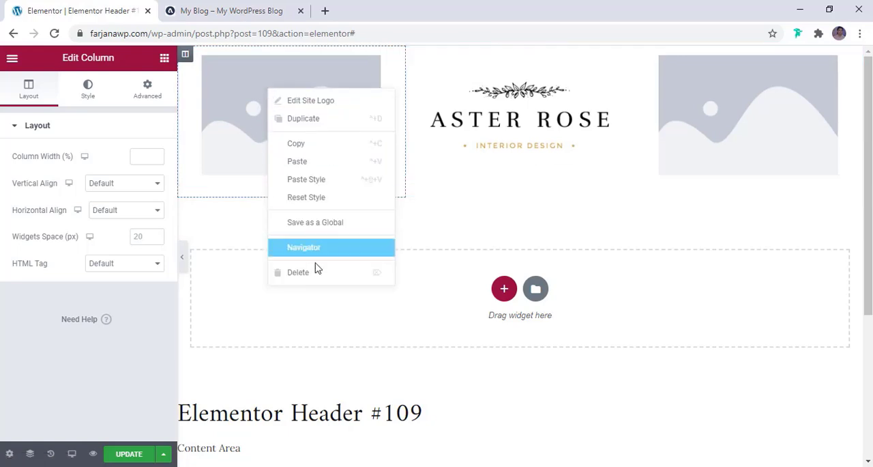
{"action": "left_click", "coordinate": [302, 281]}
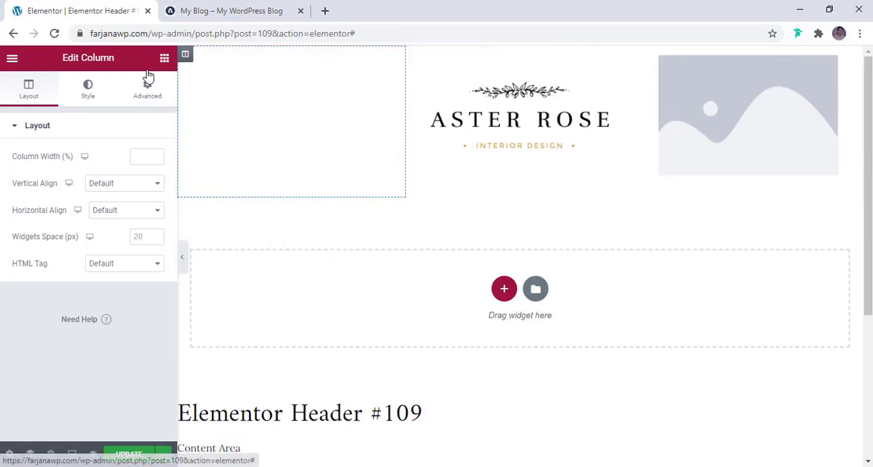
{"action": "left_click", "coordinate": [165, 58]}
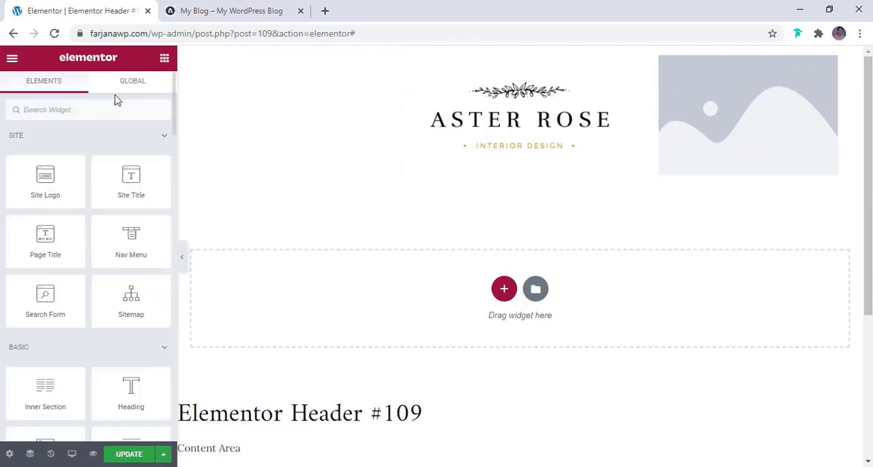
{"action": "type", "text": "sicu"}
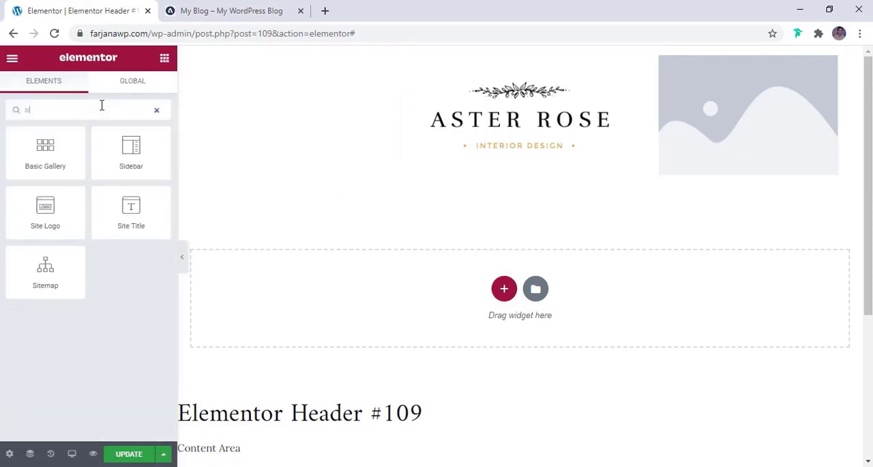
{"action": "key", "text": "BackSpace"}
{"action": "key", "text": "BackSpace"}
{"action": "key", "text": "BackSpace"}
{"action": "key", "text": "BackSpace"}
{"action": "type", "text": "oci"}
{"action": "left_click_drag", "start_coordinate": [45, 150], "coordinate": [440, 131]}
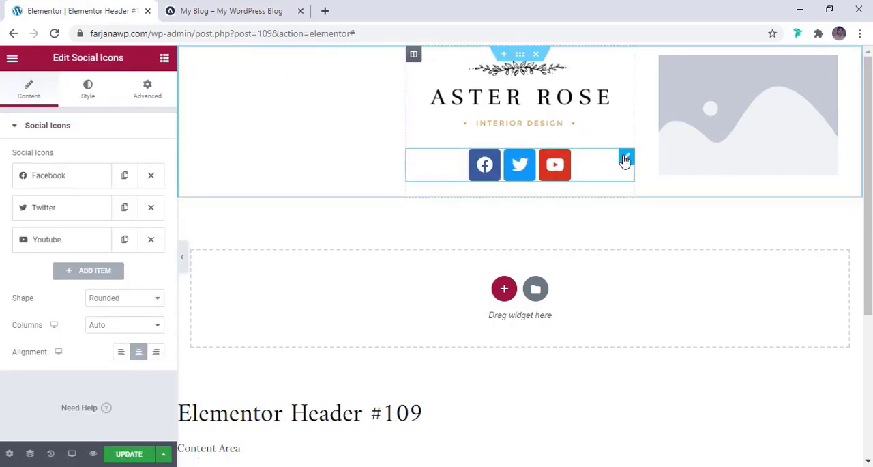
{"action": "left_click_drag", "start_coordinate": [626, 160], "coordinate": [346, 134]}
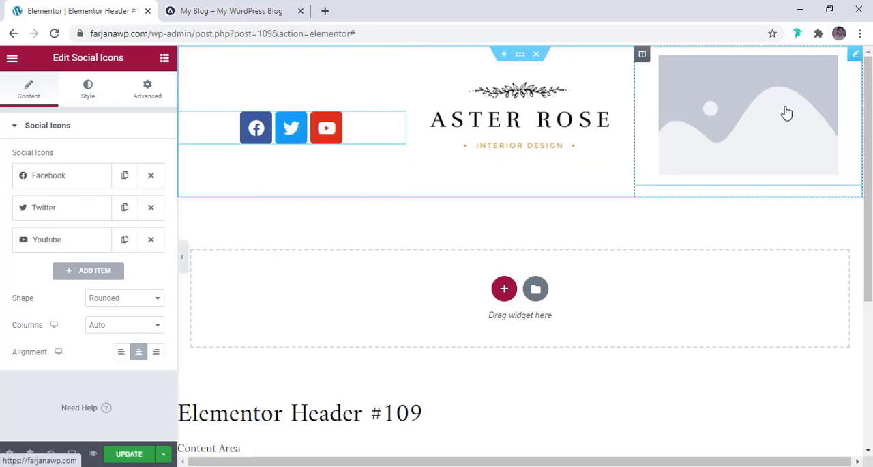
- Check the My Blog reference header, and replace the placeholder logo in the right column with a Search Form widget
{"action": "left_click", "coordinate": [250, 10]}
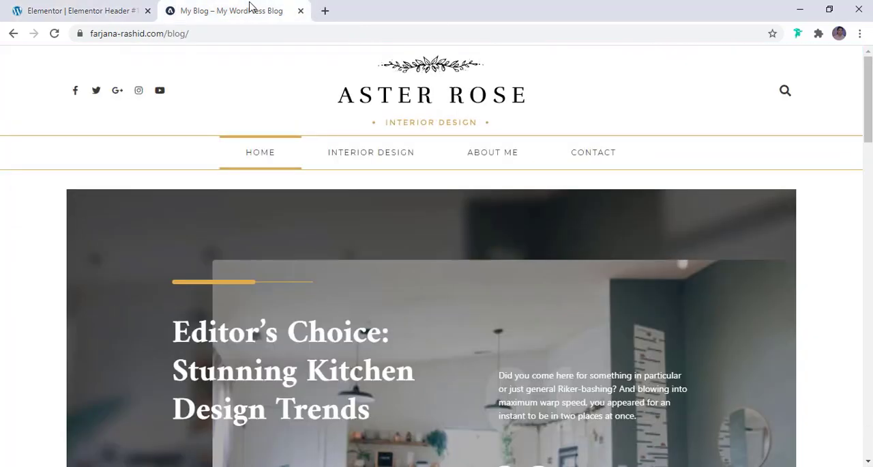
{"action": "left_click", "coordinate": [51, 11]}
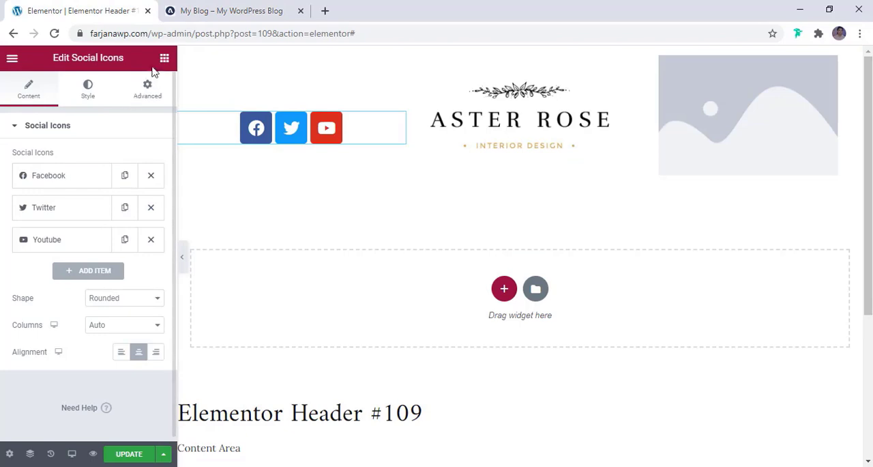
{"action": "left_click", "coordinate": [165, 61]}
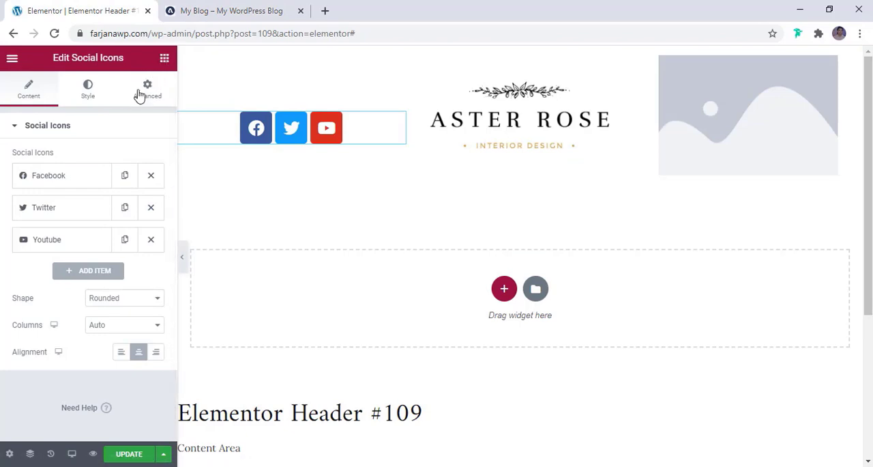
{"action": "type", "text": "sear"}
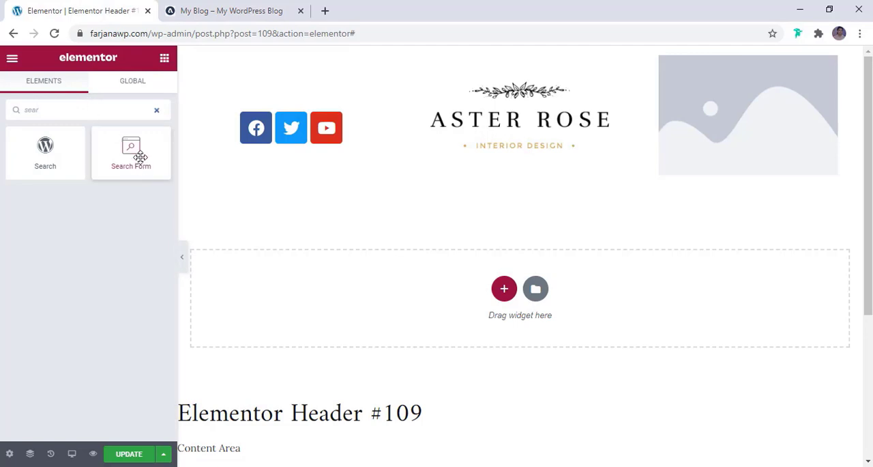
{"action": "left_click_drag", "start_coordinate": [140, 157], "coordinate": [707, 140]}
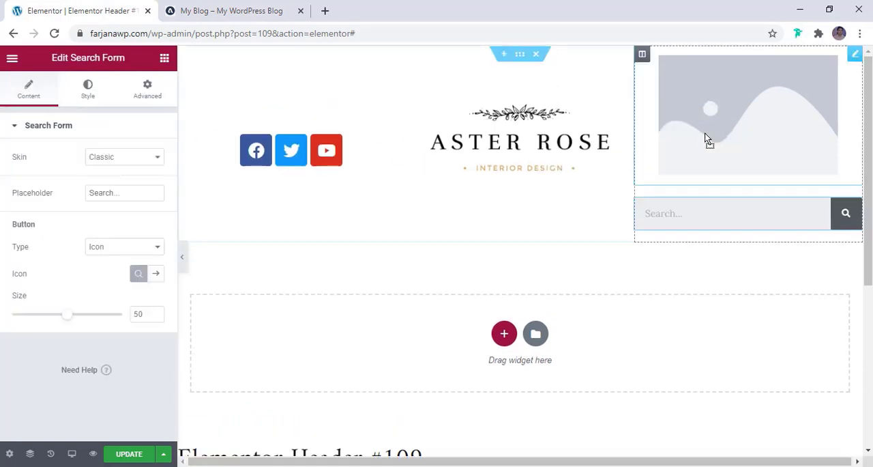
{"action": "right_click", "coordinate": [703, 128]}
{"action": "left_click", "coordinate": [733, 306]}
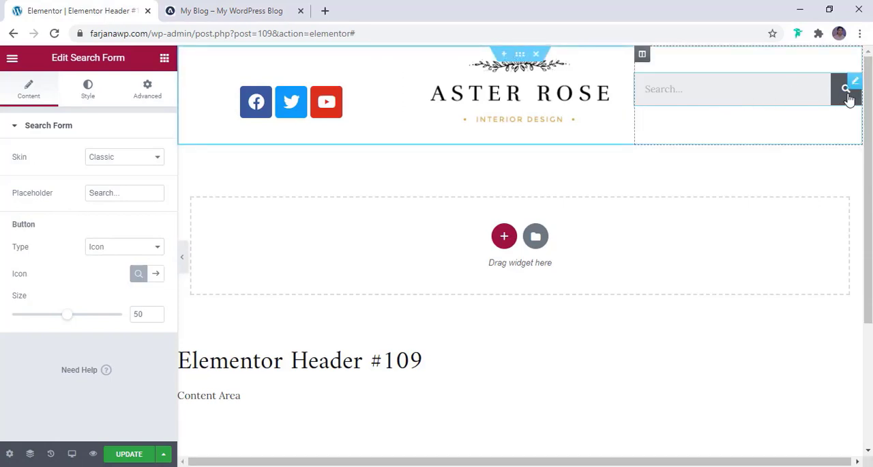
- Try the Minimal skin on the search form, and set its skin to Full Screen
{"action": "left_click", "coordinate": [680, 90]}
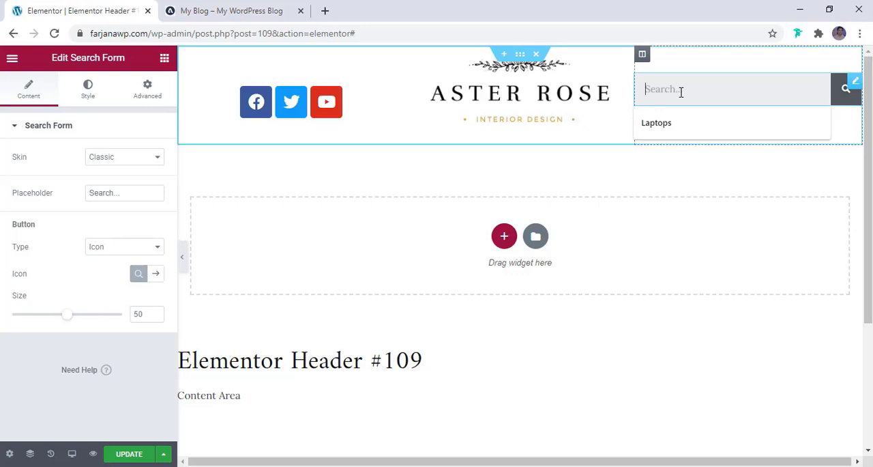
{"action": "left_click", "coordinate": [106, 161]}
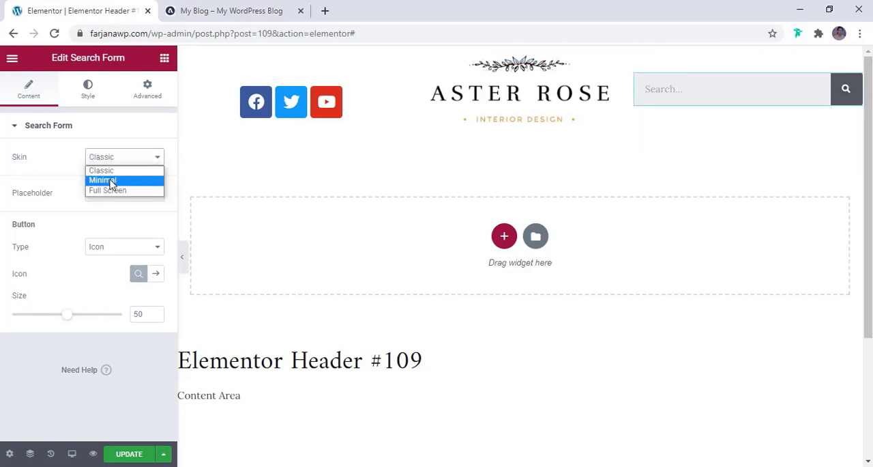
{"action": "left_click", "coordinate": [102, 180]}
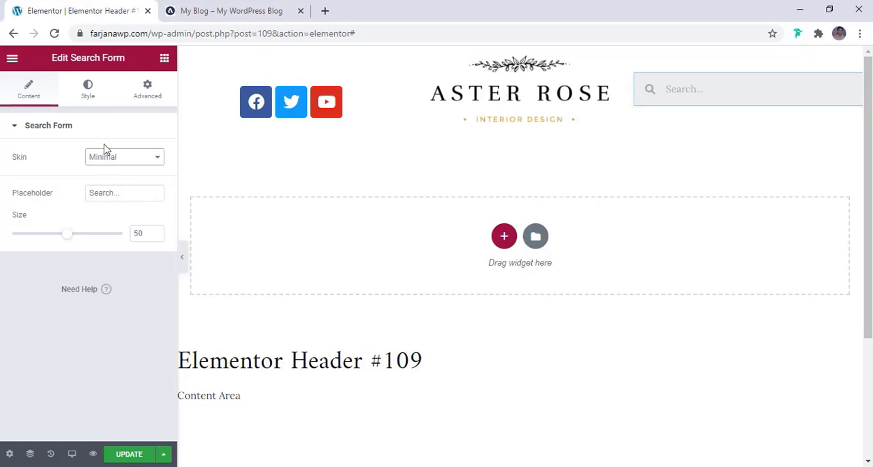
{"action": "left_click", "coordinate": [104, 158]}
{"action": "left_click", "coordinate": [93, 191]}
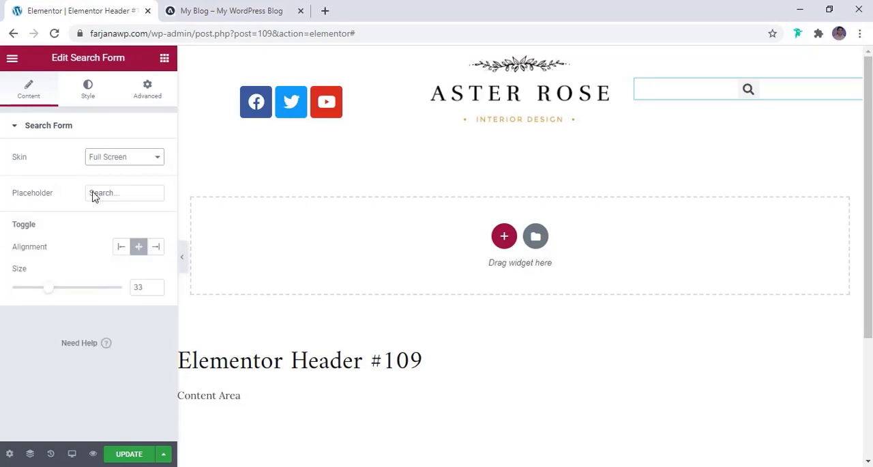
- Align the search form's toggle icon to the right and compare its position with the My Blog reference header
{"action": "left_click", "coordinate": [259, 16]}
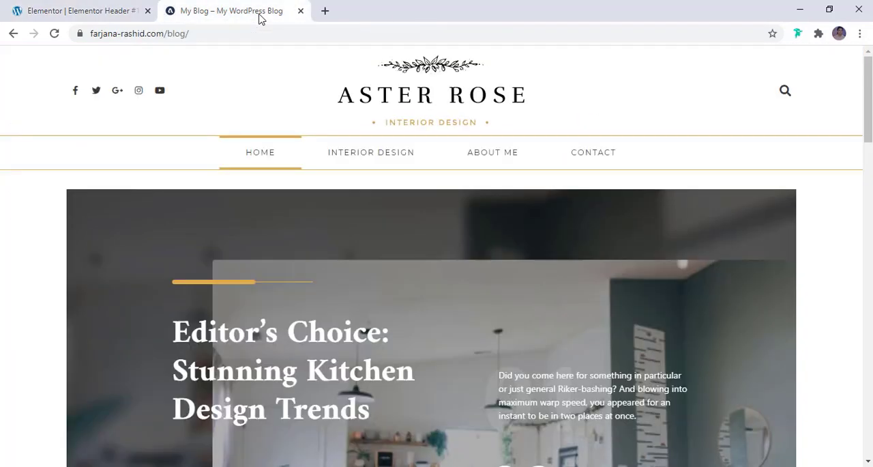
{"action": "left_click", "coordinate": [87, 6]}
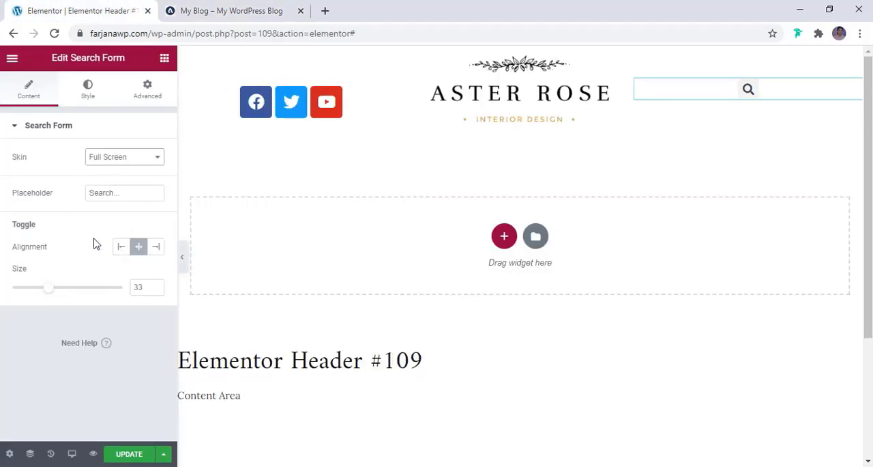
{"action": "left_click", "coordinate": [155, 248]}
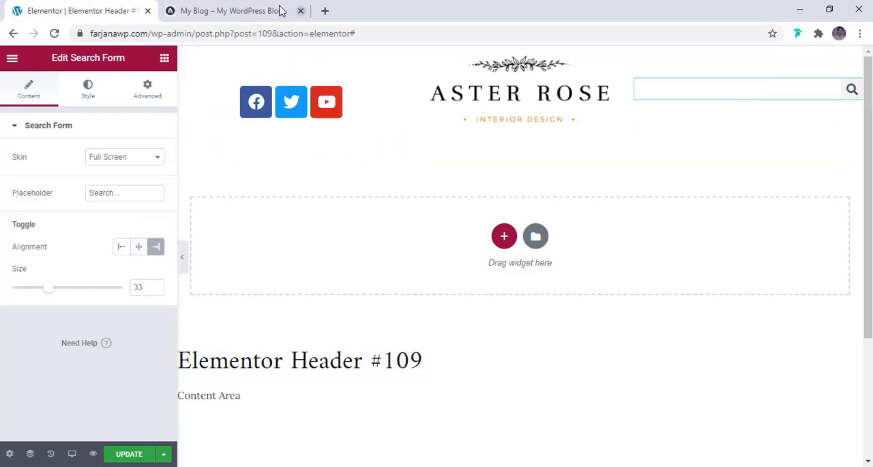
{"action": "left_click", "coordinate": [253, 9]}
{"action": "left_click", "coordinate": [68, 7]}
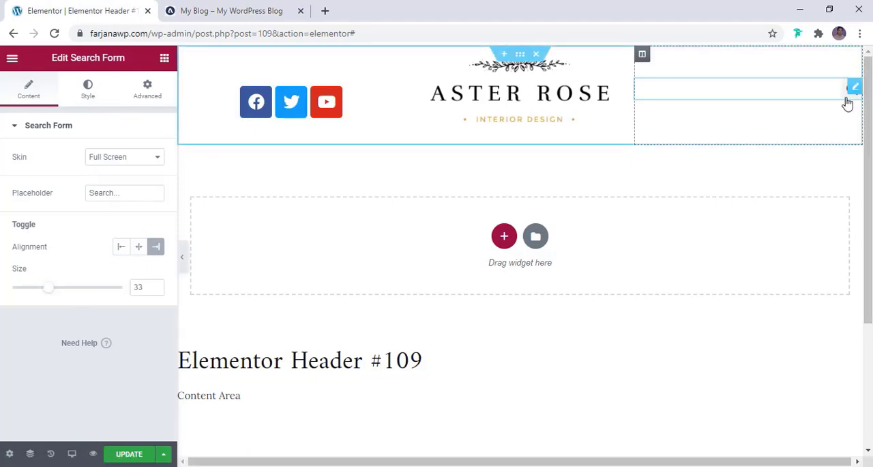
- Set the search form toggle's background color to the global color white
{"action": "left_click", "coordinate": [88, 96]}
{"action": "scroll", "coordinate": [72, 198], "scroll_direction": "down", "scroll_amount": 1}
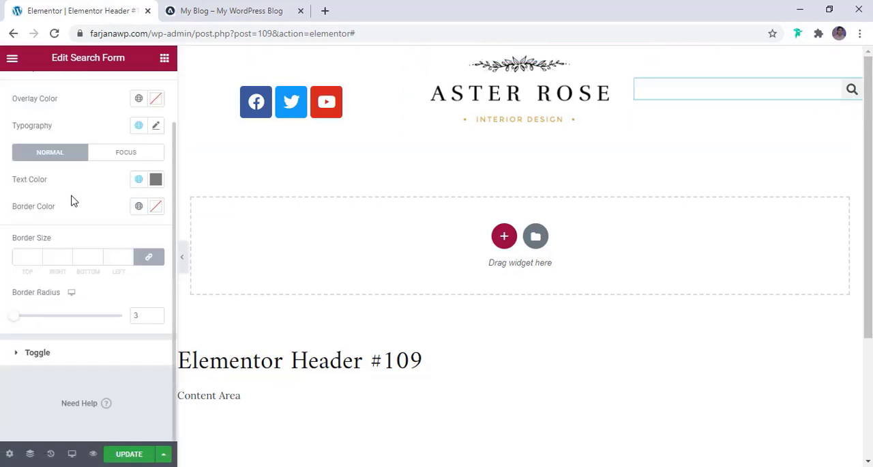
{"action": "scroll", "coordinate": [75, 201], "scroll_direction": "up", "scroll_amount": 1}
{"action": "left_click", "coordinate": [48, 410]}
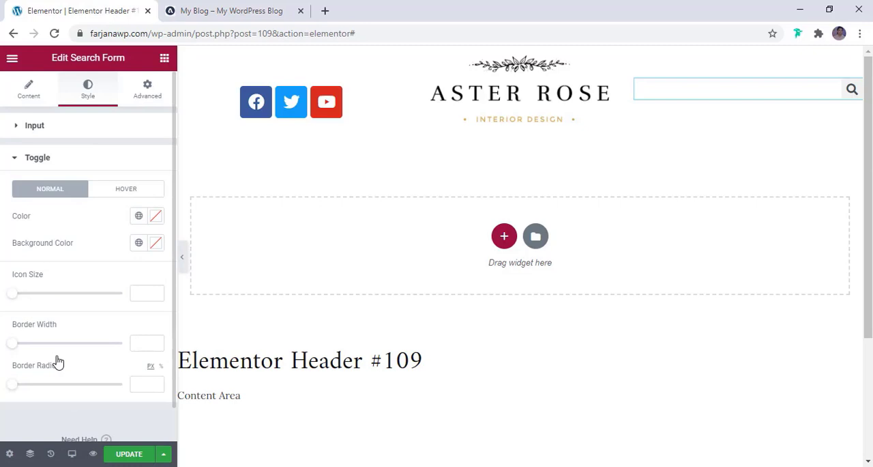
{"action": "left_click", "coordinate": [139, 243]}
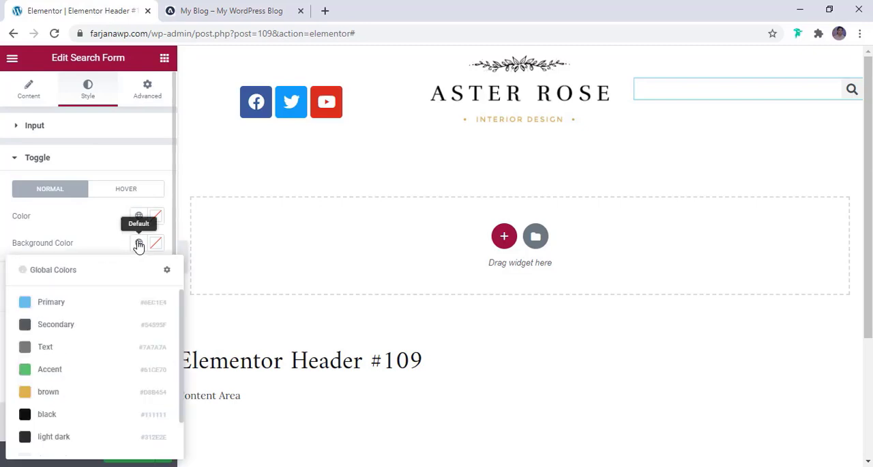
{"action": "scroll", "coordinate": [58, 395], "scroll_direction": "down", "scroll_amount": 2}
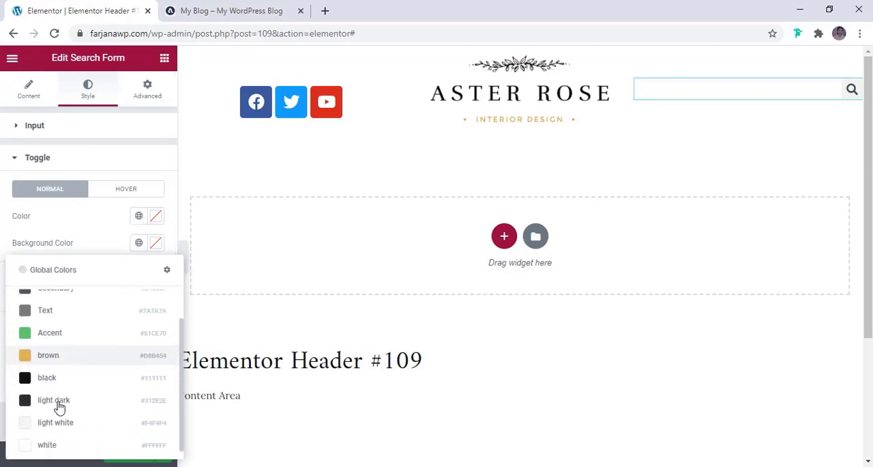
{"action": "left_click", "coordinate": [52, 443]}
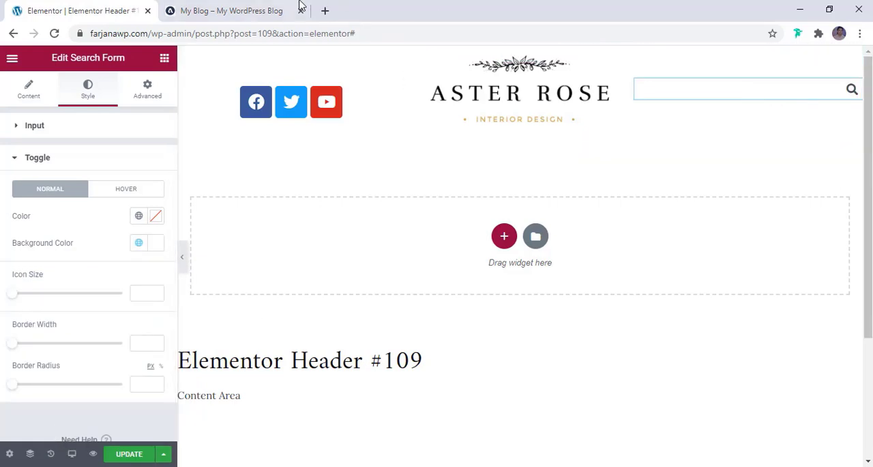
- Set the search form input's text color to the global color black
{"action": "left_click", "coordinate": [82, 130]}
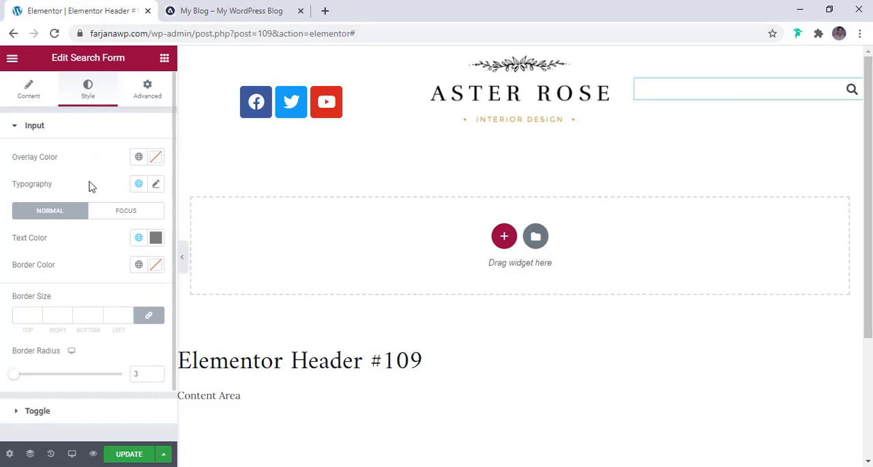
{"action": "left_click", "coordinate": [136, 239]}
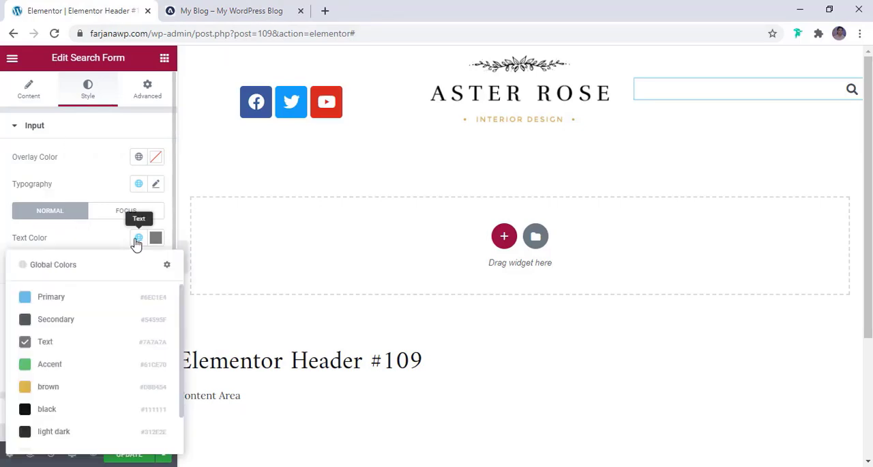
{"action": "left_click", "coordinate": [46, 410]}
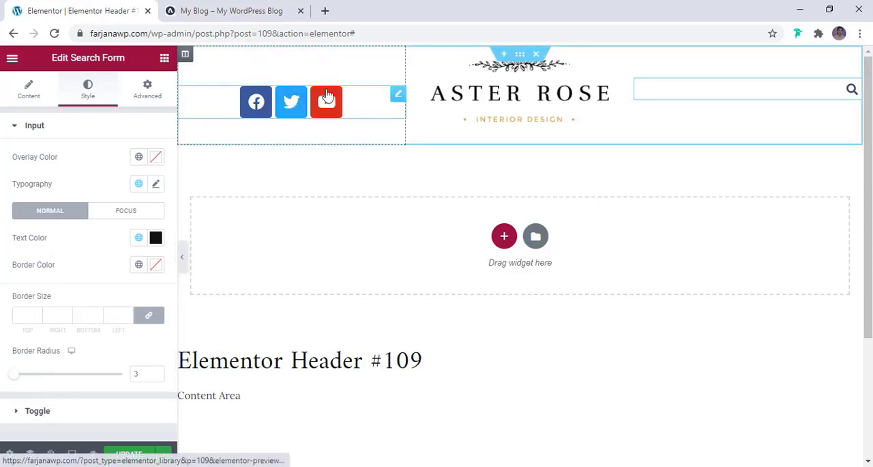
- Compare the header's social icons with the My Blog reference, and add an Instagram item to the Social Icons widget
{"action": "left_click", "coordinate": [369, 102]}
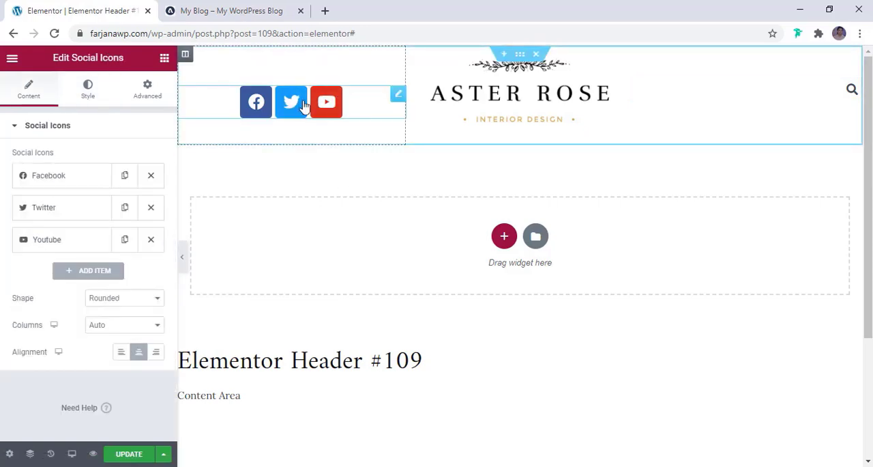
{"action": "left_click", "coordinate": [219, 9]}
{"action": "left_click", "coordinate": [116, 10]}
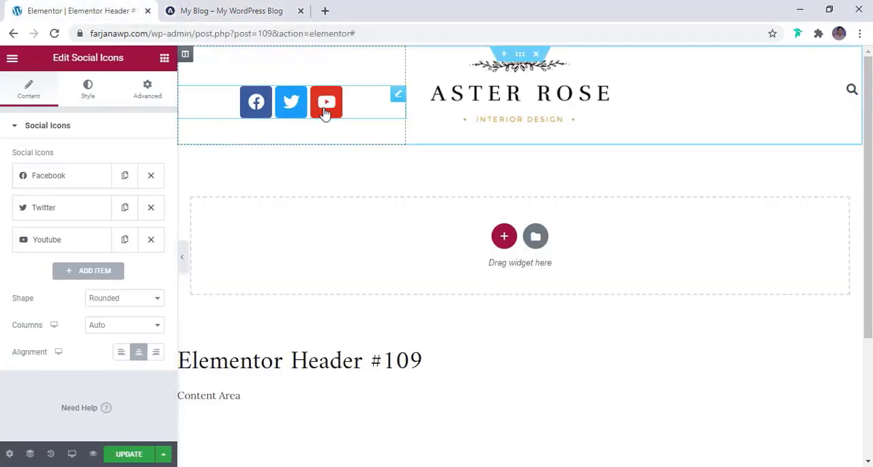
{"action": "left_click", "coordinate": [263, 11]}
{"action": "key", "text": "ctrl+Tab"}
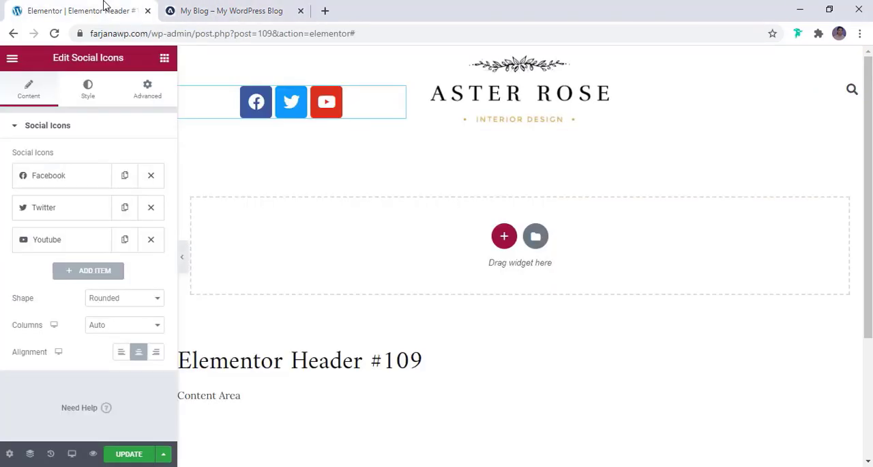
{"action": "left_click", "coordinate": [99, 270]}
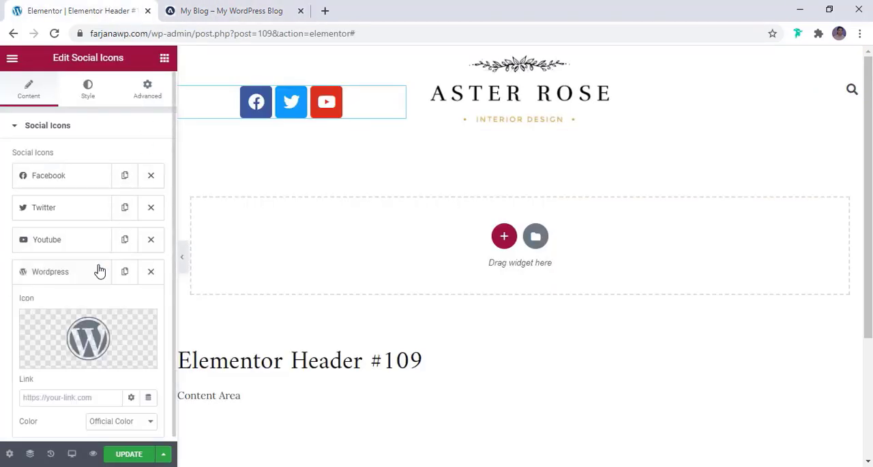
{"action": "left_click", "coordinate": [90, 327]}
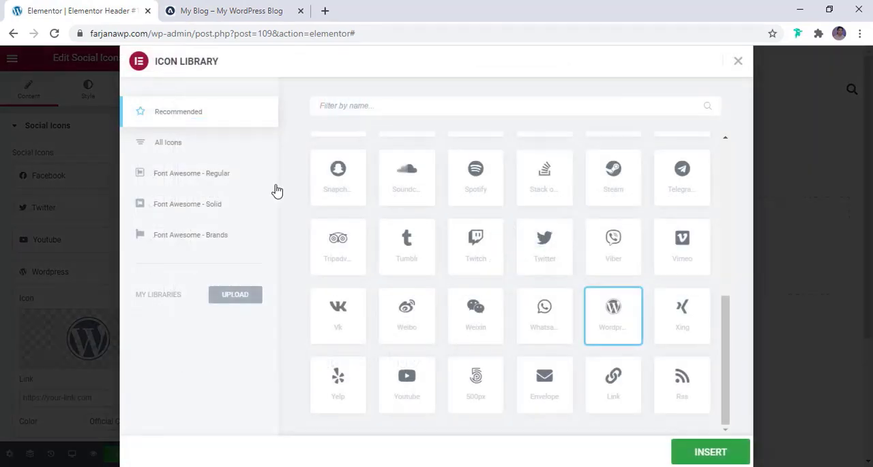
{"action": "left_click", "coordinate": [379, 106]}
{"action": "type", "text": "inst"}
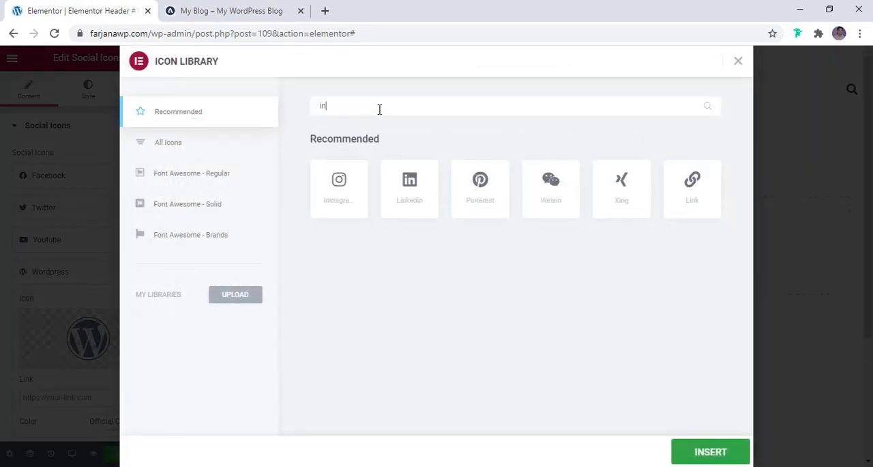
{"action": "left_click", "coordinate": [325, 179]}
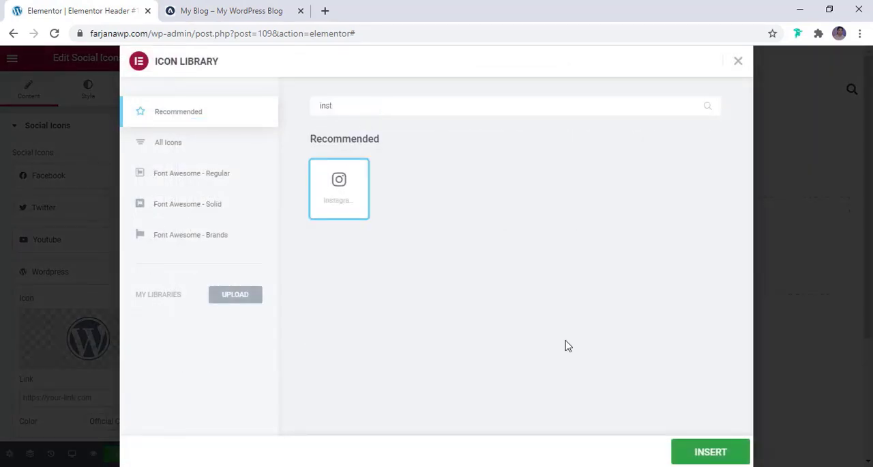
{"action": "left_click", "coordinate": [711, 451]}
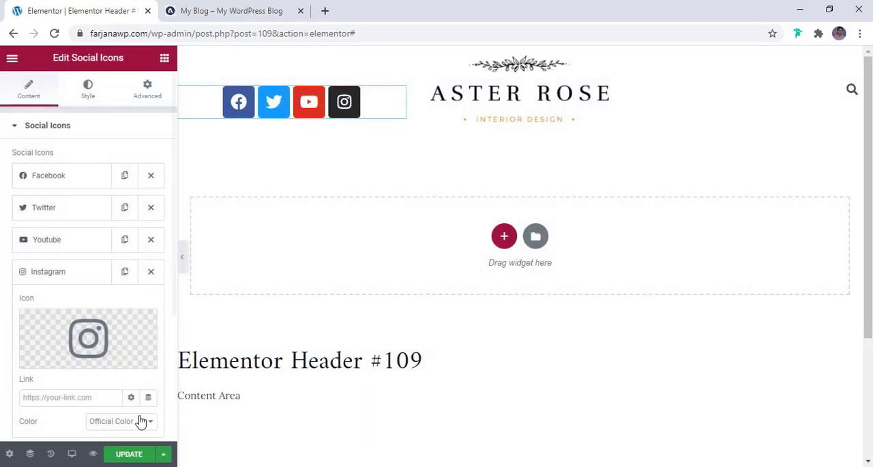
- Add another social icon item and give it the Google Plus G icon from the full icon library
{"action": "scroll", "coordinate": [106, 414], "scroll_direction": "down", "scroll_amount": 3}
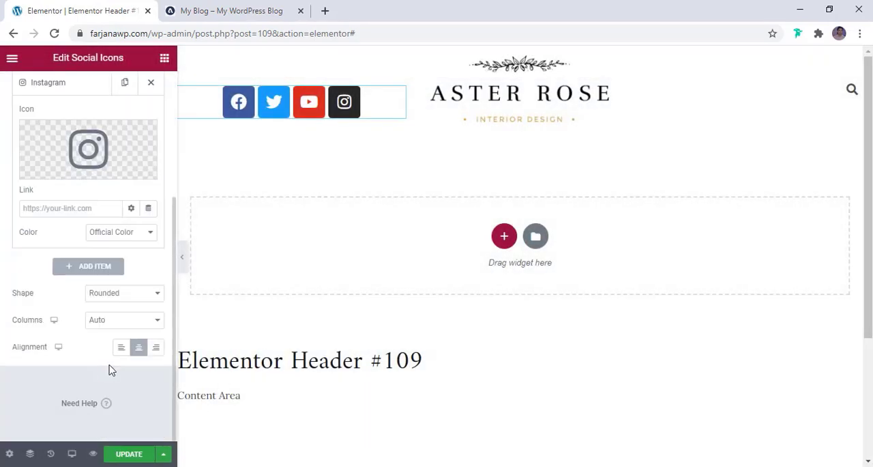
{"action": "left_click", "coordinate": [89, 267]}
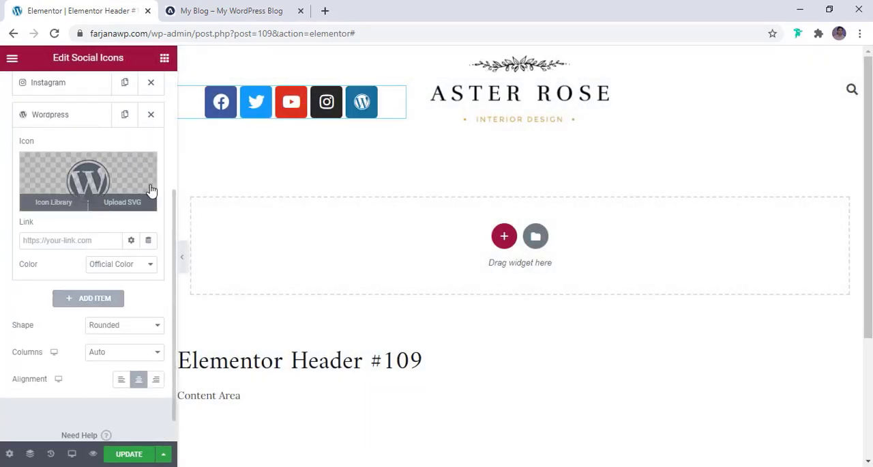
{"action": "left_click", "coordinate": [113, 166]}
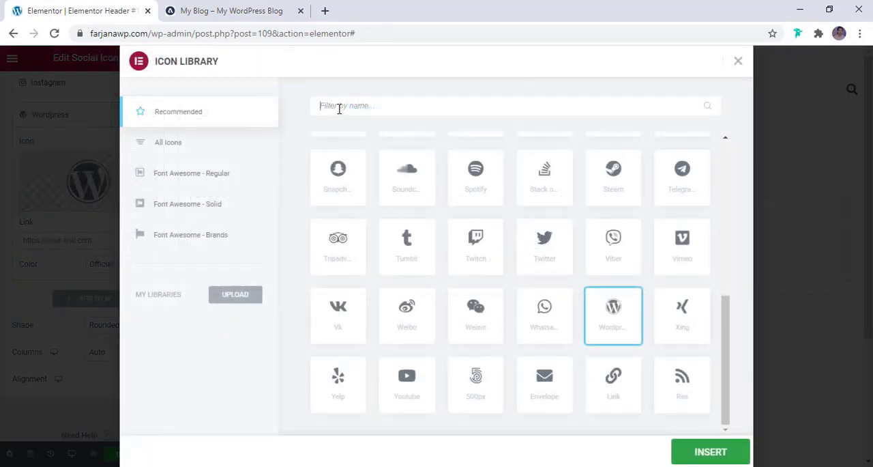
{"action": "left_click", "coordinate": [338, 109]}
{"action": "type", "text": "gmail"}
{"action": "left_click", "coordinate": [178, 145]}
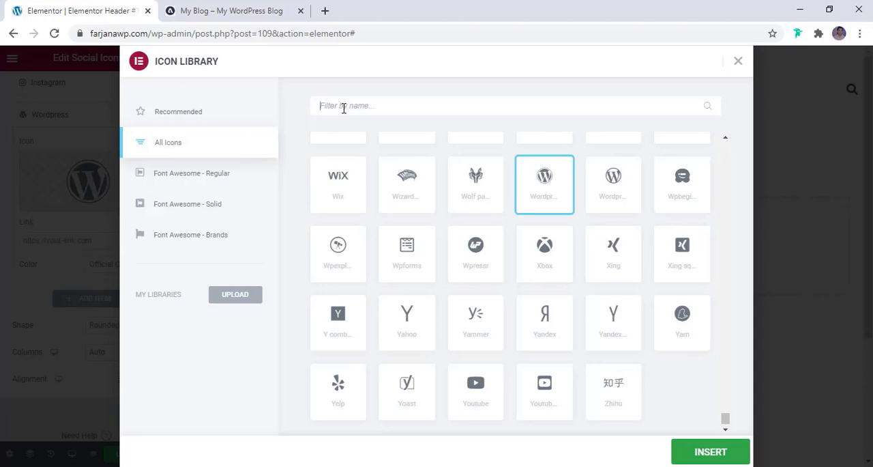
{"action": "left_click", "coordinate": [344, 107]}
{"action": "type", "text": "googl"}
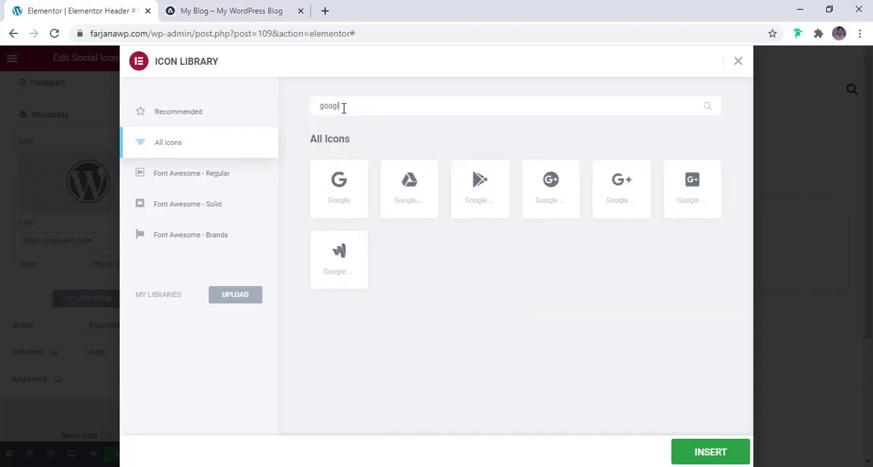
{"action": "left_click", "coordinate": [643, 202]}
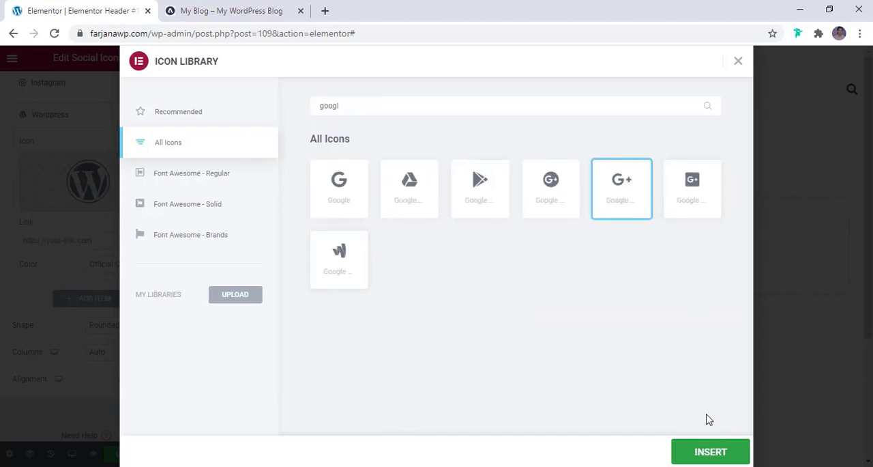
{"action": "left_click", "coordinate": [711, 459]}
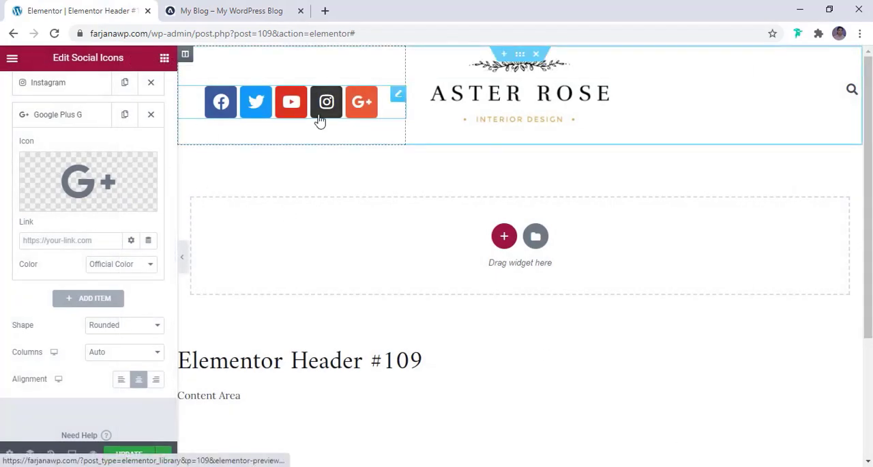
- Examine the link and color settings of the Facebook, Twitter and Youtube social icon items
{"action": "scroll", "coordinate": [86, 236], "scroll_direction": "up", "scroll_amount": 3}
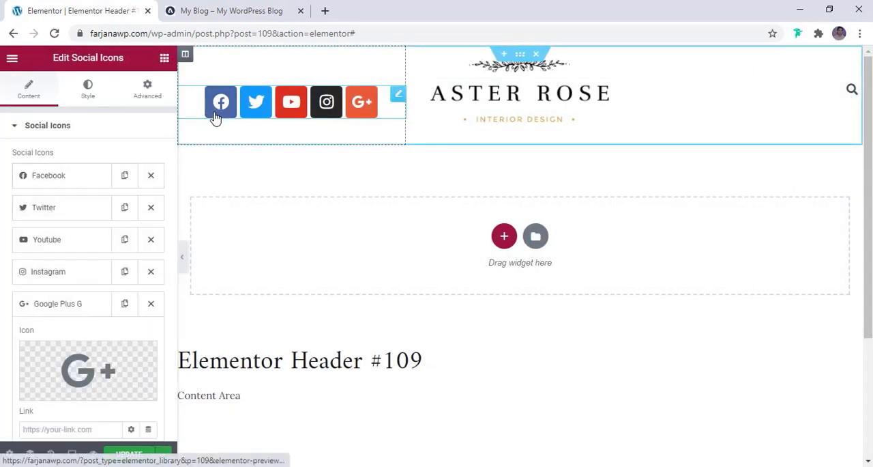
{"action": "left_click", "coordinate": [82, 180]}
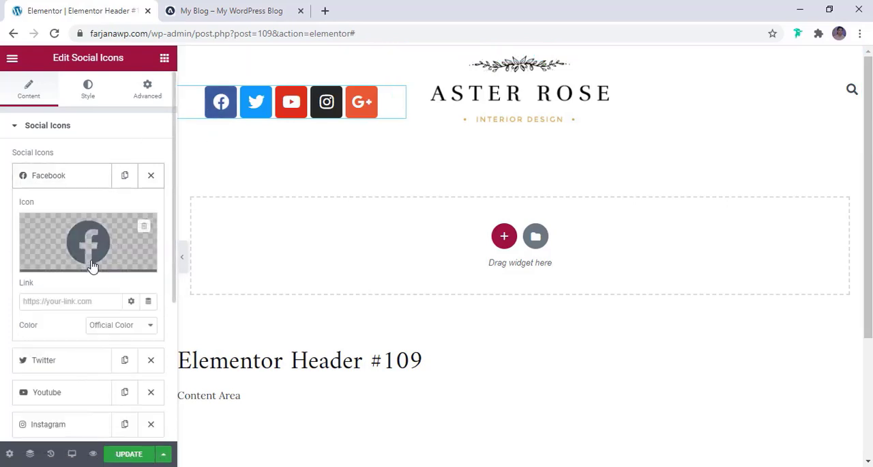
{"action": "scroll", "coordinate": [76, 271], "scroll_direction": "down", "scroll_amount": 1}
{"action": "left_click", "coordinate": [53, 239]}
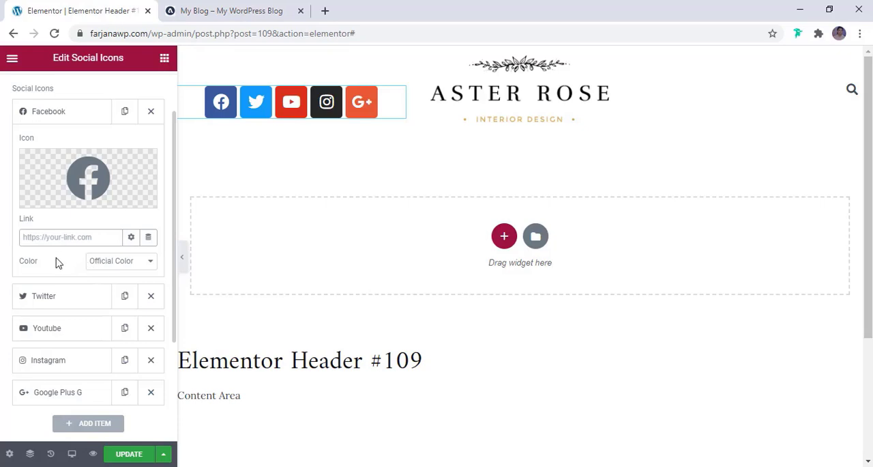
{"action": "left_click", "coordinate": [57, 301]}
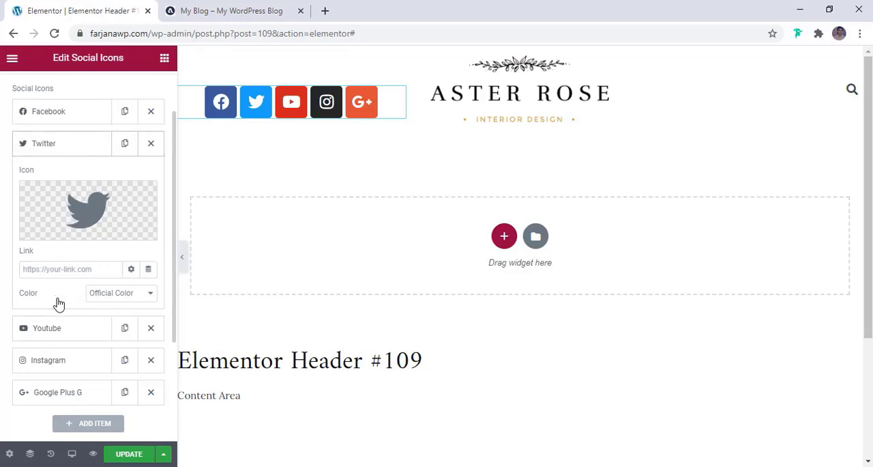
{"action": "left_click", "coordinate": [36, 271]}
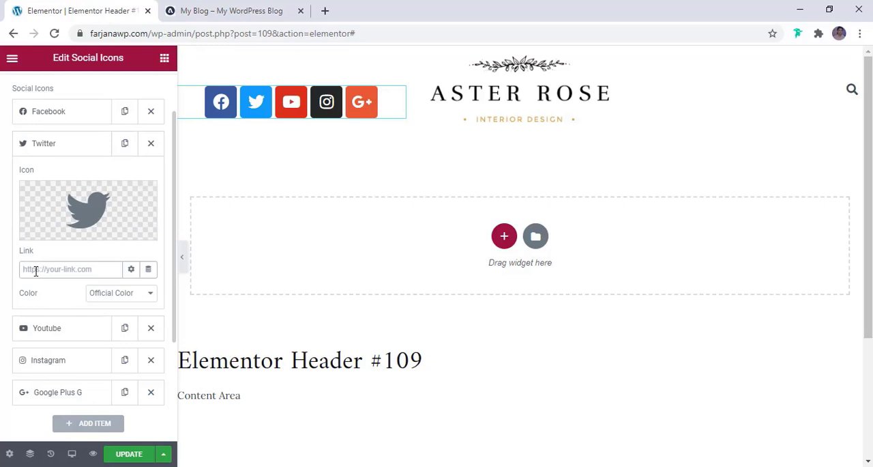
{"action": "left_click", "coordinate": [38, 329]}
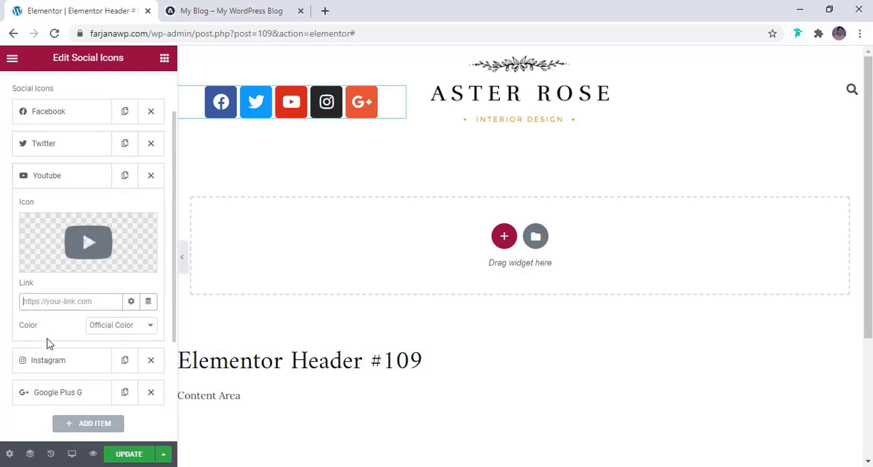
{"action": "scroll", "coordinate": [27, 363], "scroll_direction": "down", "scroll_amount": 3}
{"action": "scroll", "coordinate": [55, 365], "scroll_direction": "up", "scroll_amount": 3}
{"action": "scroll", "coordinate": [54, 366], "scroll_direction": "up", "scroll_amount": 1}
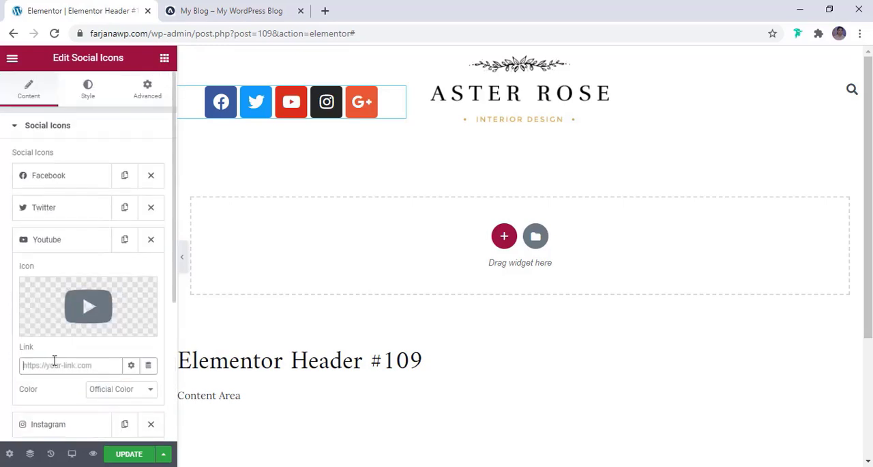
{"action": "scroll", "coordinate": [62, 354], "scroll_direction": "down", "scroll_amount": 3}
{"action": "scroll", "coordinate": [74, 169], "scroll_direction": "up", "scroll_amount": 2}
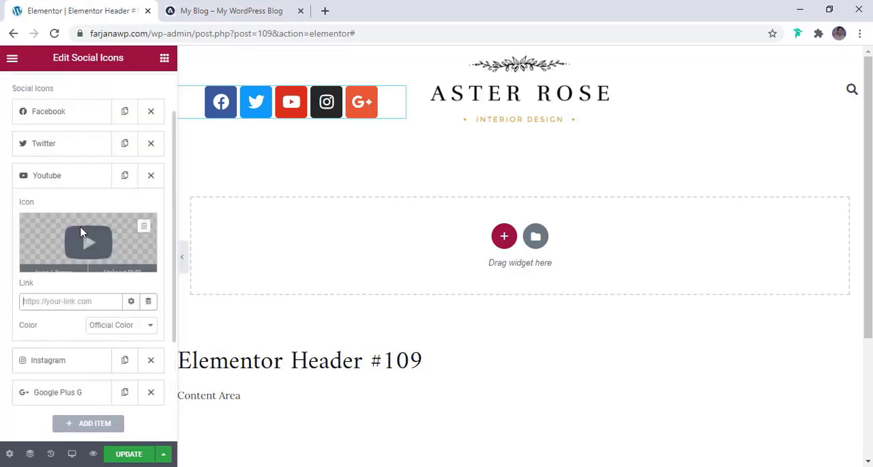
{"action": "left_click", "coordinate": [68, 179]}
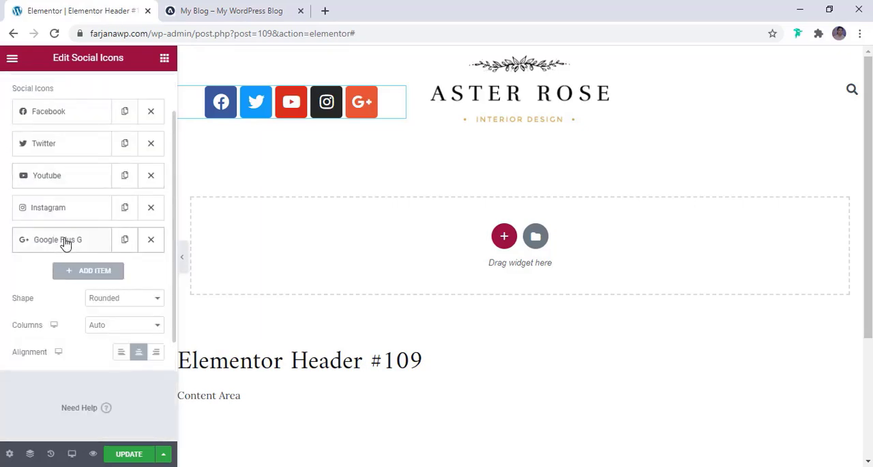
- Move the Google Plus G item directly below Twitter, and align the social icons to the left
{"action": "scroll", "coordinate": [67, 244], "scroll_direction": "up", "scroll_amount": 1}
{"action": "left_click_drag", "start_coordinate": [65, 307], "coordinate": [62, 245]}
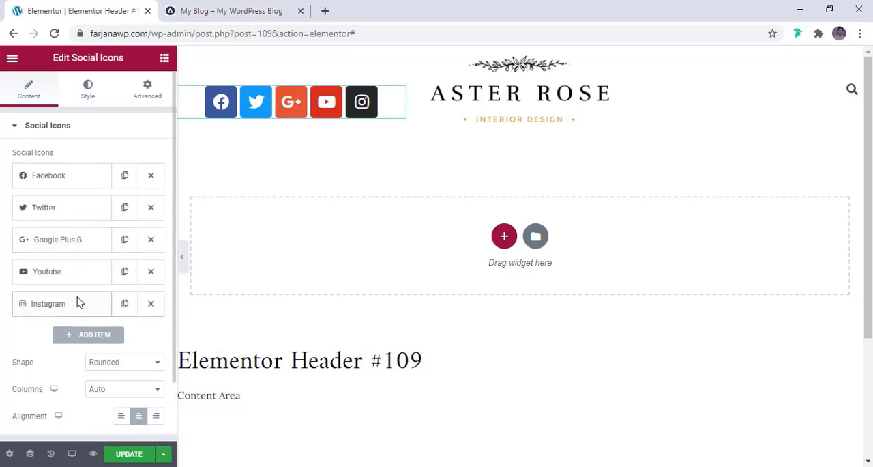
{"action": "scroll", "coordinate": [78, 303], "scroll_direction": "down", "scroll_amount": 1}
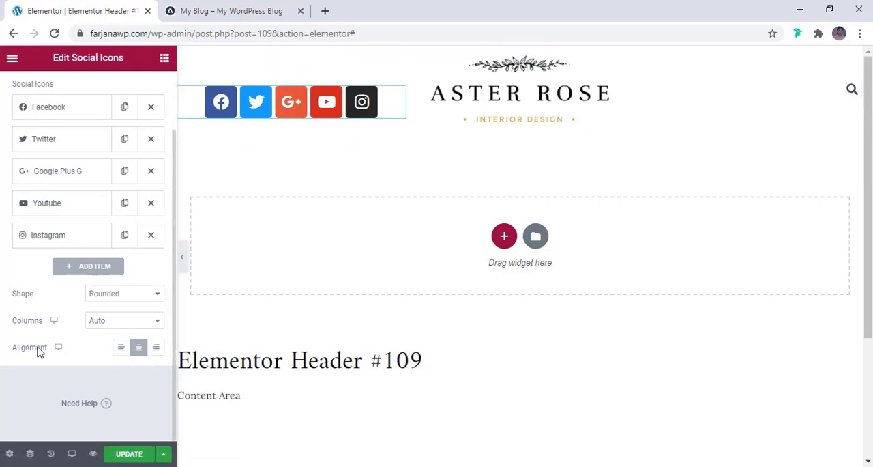
{"action": "left_click", "coordinate": [157, 350]}
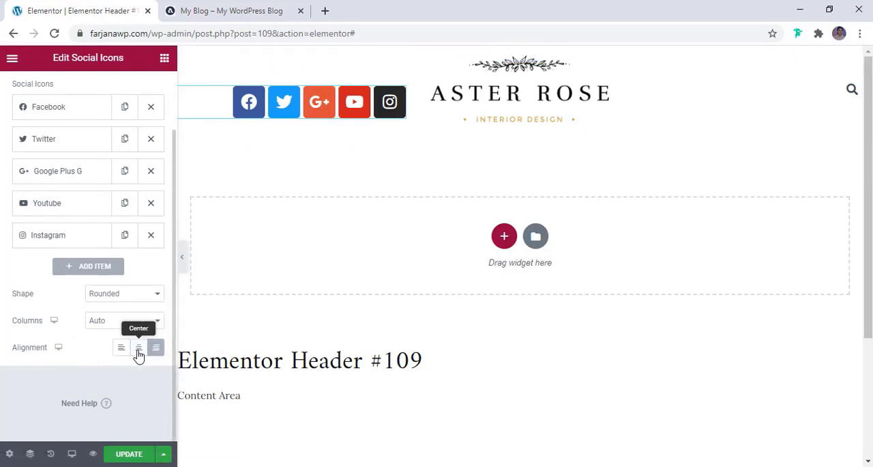
{"action": "left_click", "coordinate": [139, 352]}
{"action": "left_click", "coordinate": [122, 356]}
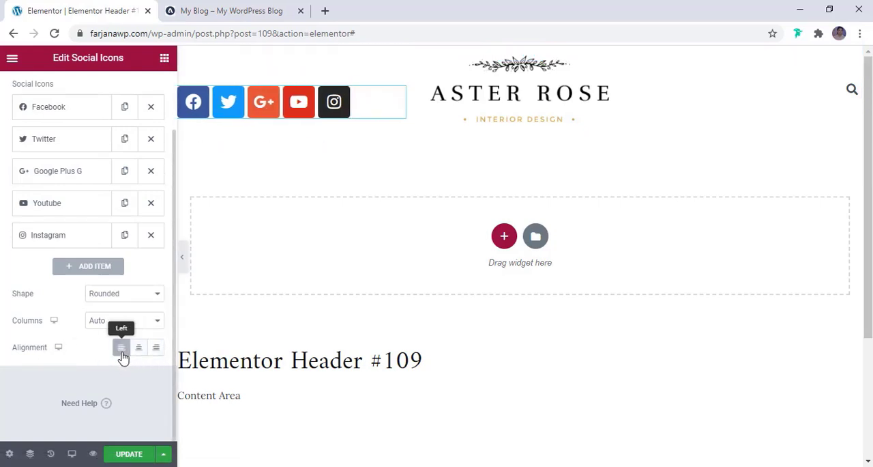
- Try the Square shape on the social icons, set their shape to Circle, and compare them with the My Blog reference header
{"action": "scroll", "coordinate": [99, 301], "scroll_direction": "up", "scroll_amount": 1}
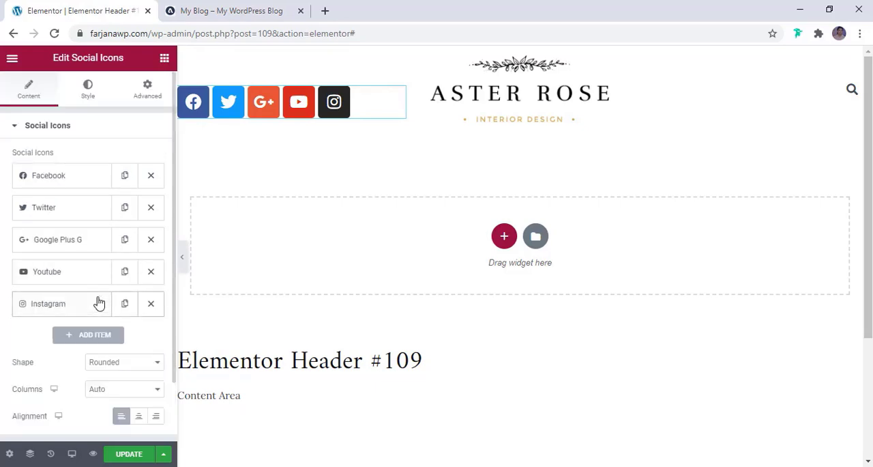
{"action": "scroll", "coordinate": [98, 302], "scroll_direction": "down", "scroll_amount": 1}
{"action": "left_click", "coordinate": [108, 298]}
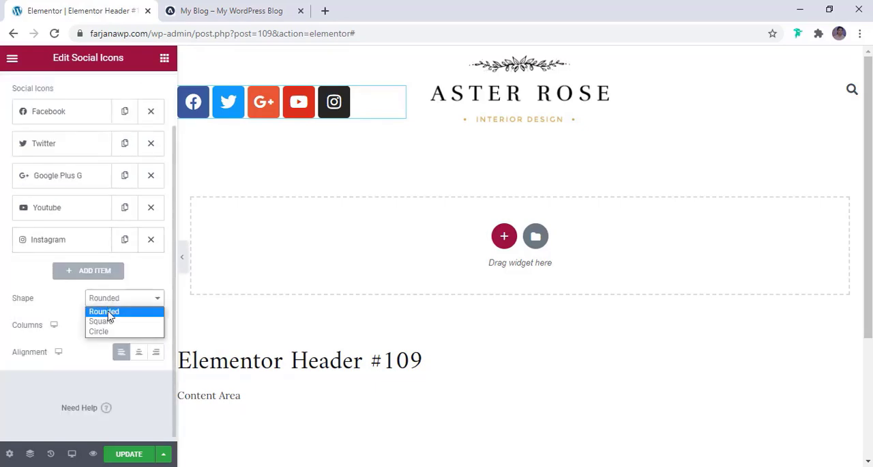
{"action": "left_click", "coordinate": [103, 321]}
{"action": "left_click", "coordinate": [107, 304]}
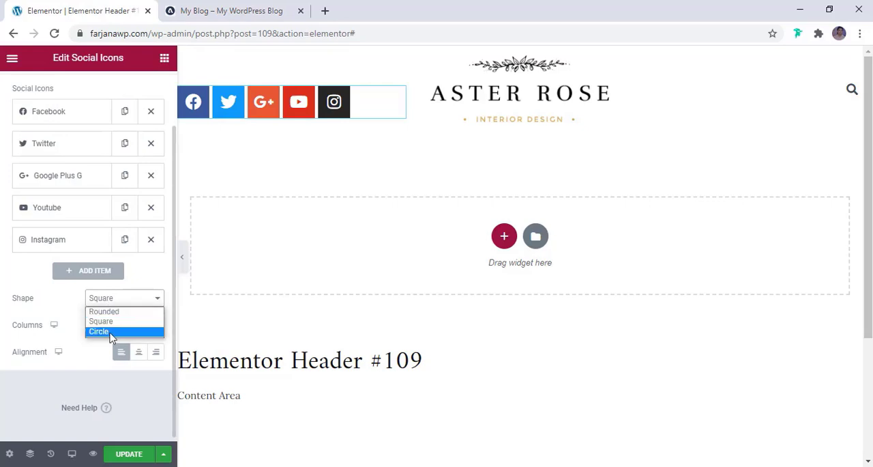
{"action": "left_click", "coordinate": [112, 332]}
{"action": "left_click", "coordinate": [212, 11]}
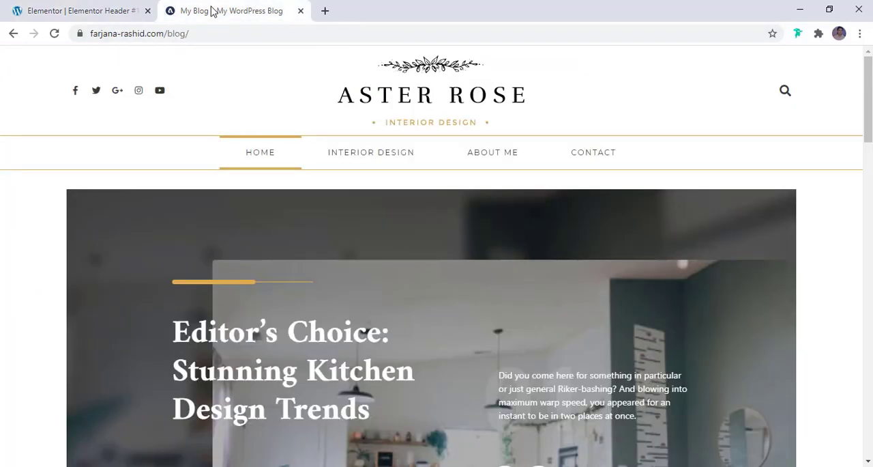
- Switch the social icons to custom color and make their primary color fully transparent, starting from the global Primary color
{"action": "left_click", "coordinate": [127, 9]}
{"action": "scroll", "coordinate": [126, 269], "scroll_direction": "up", "scroll_amount": 1}
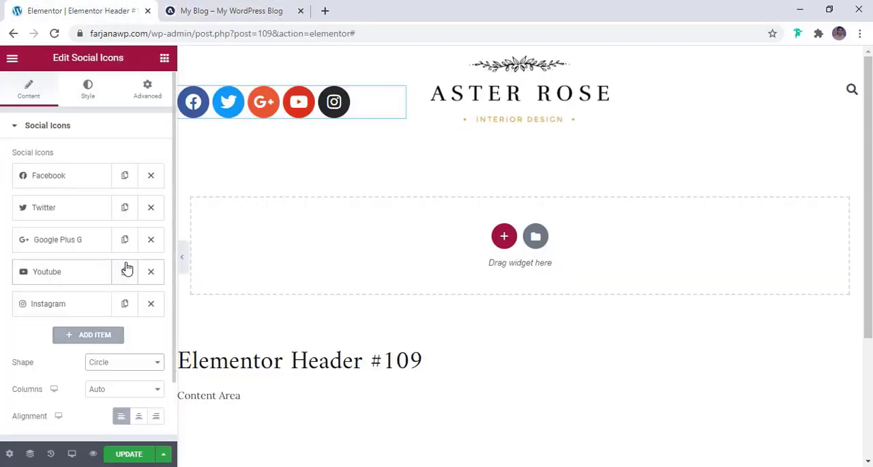
{"action": "left_click", "coordinate": [88, 96]}
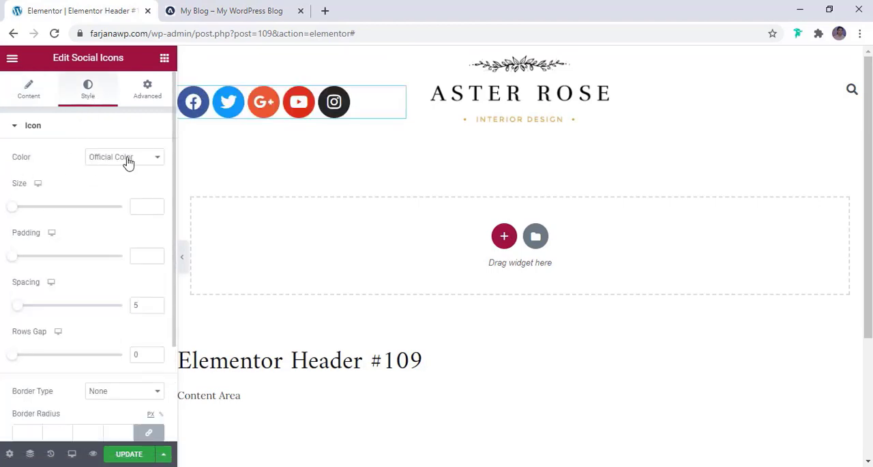
{"action": "left_click", "coordinate": [102, 164]}
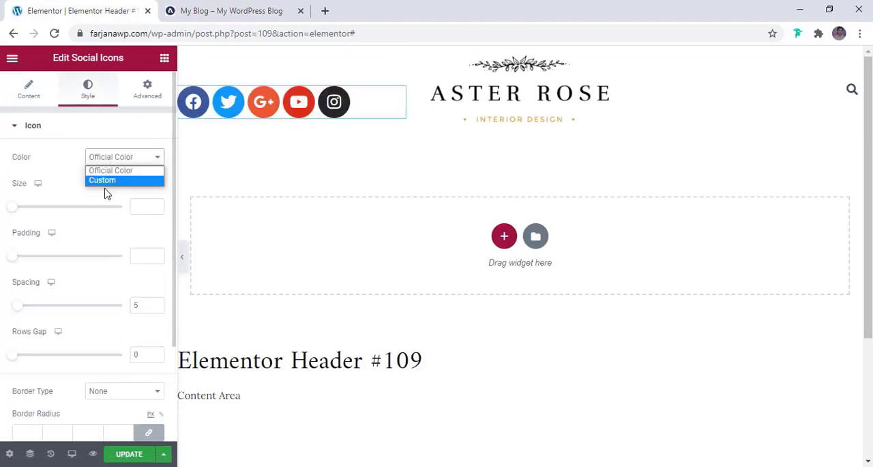
{"action": "left_click", "coordinate": [104, 181]}
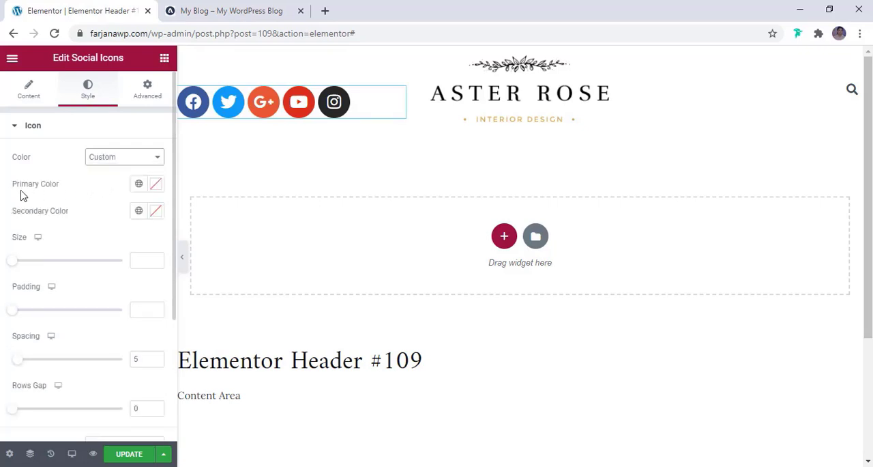
{"action": "left_click", "coordinate": [139, 187]}
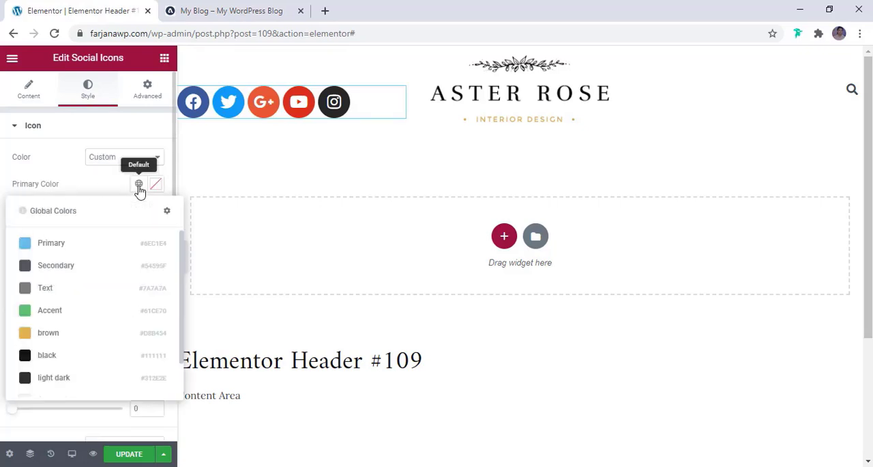
{"action": "left_click", "coordinate": [89, 247]}
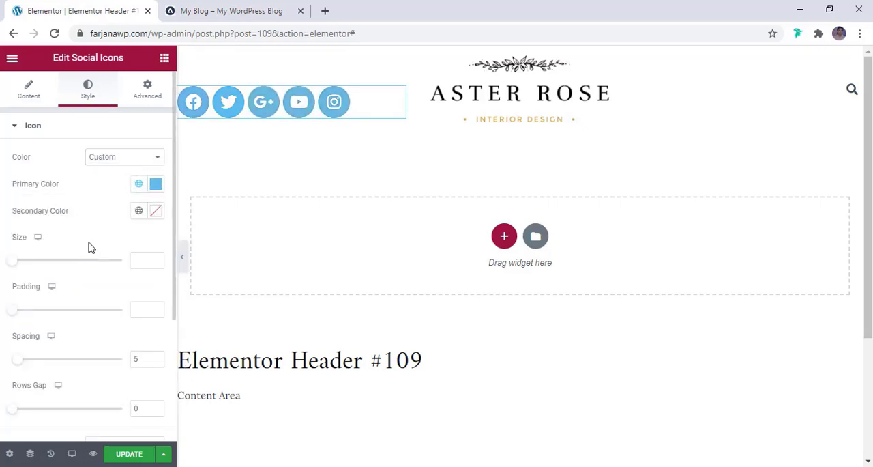
{"action": "left_click", "coordinate": [156, 184]}
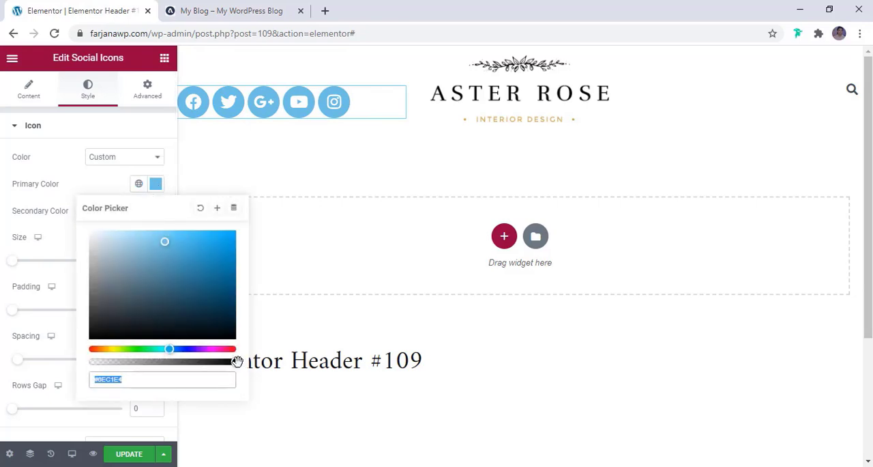
{"action": "left_click_drag", "start_coordinate": [234, 362], "coordinate": [86, 367]}
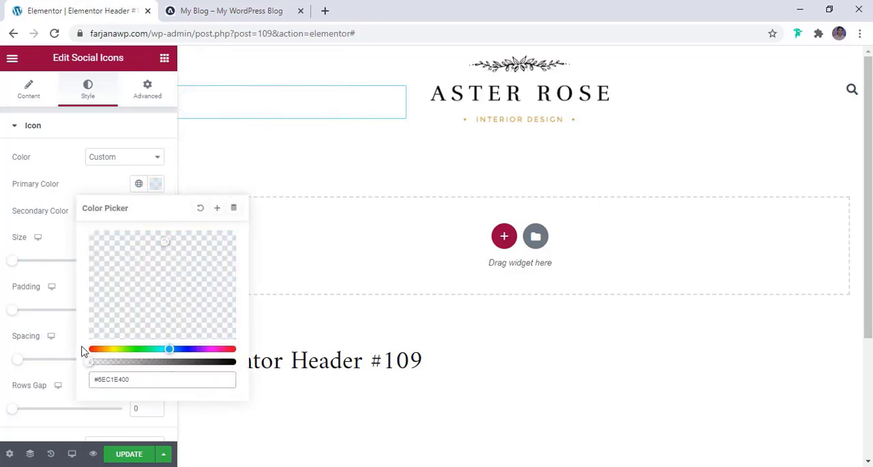
{"action": "left_click", "coordinate": [75, 182]}
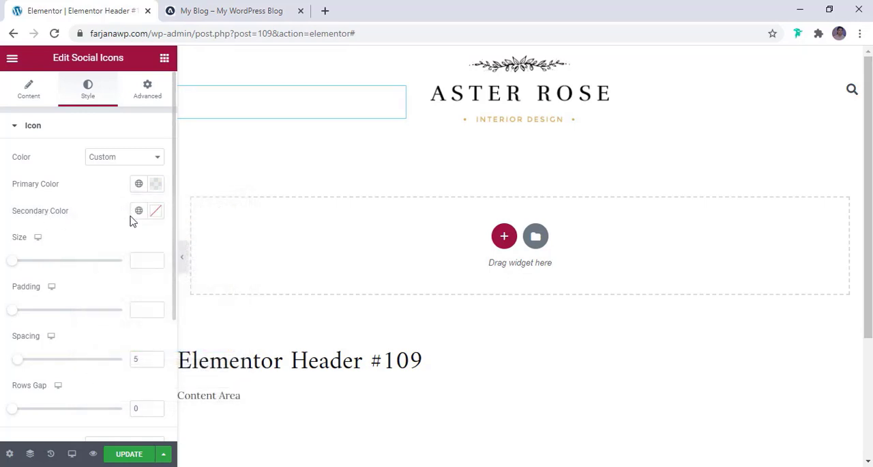
- Check the icon color on the My Blog reference header and set the social icons' secondary color to the global light dark color
{"action": "left_click", "coordinate": [250, 9]}
{"action": "left_click", "coordinate": [70, 11]}
{"action": "left_click", "coordinate": [138, 212]}
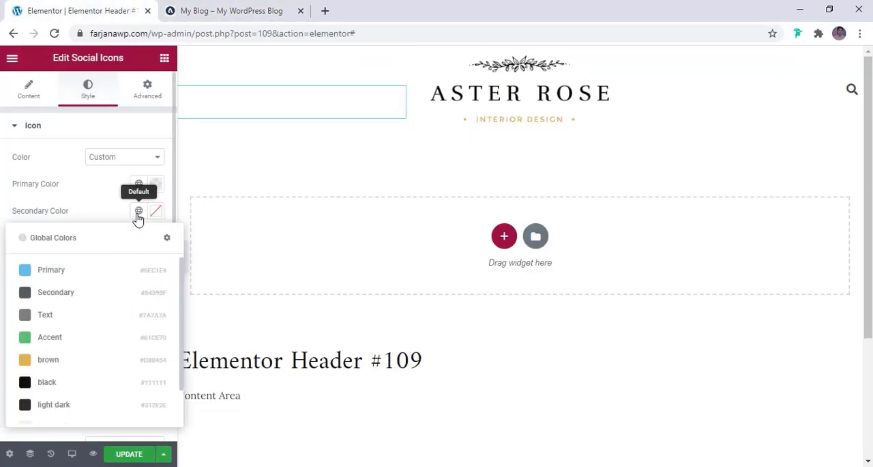
{"action": "left_click", "coordinate": [54, 405]}
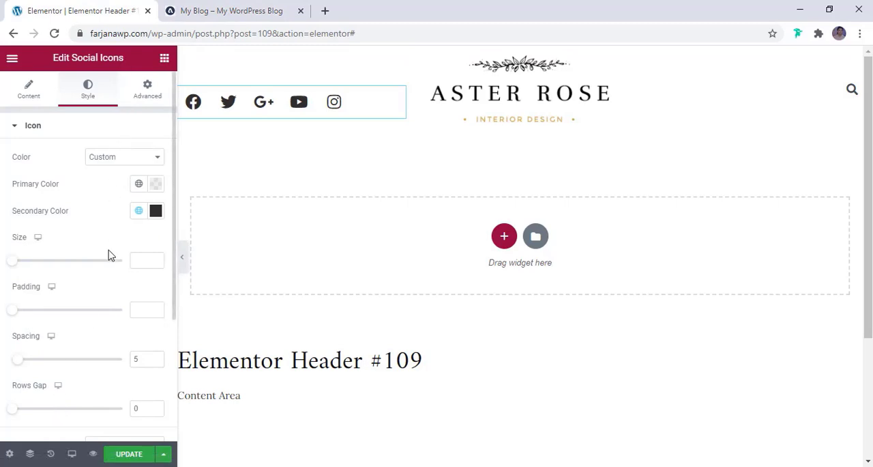
- Reduce the social icons' size to 16 and compare them with the My Blog reference header
{"action": "scroll", "coordinate": [109, 255], "scroll_direction": "down", "scroll_amount": 1}
{"action": "left_click_drag", "start_coordinate": [13, 198], "coordinate": [18, 203]}
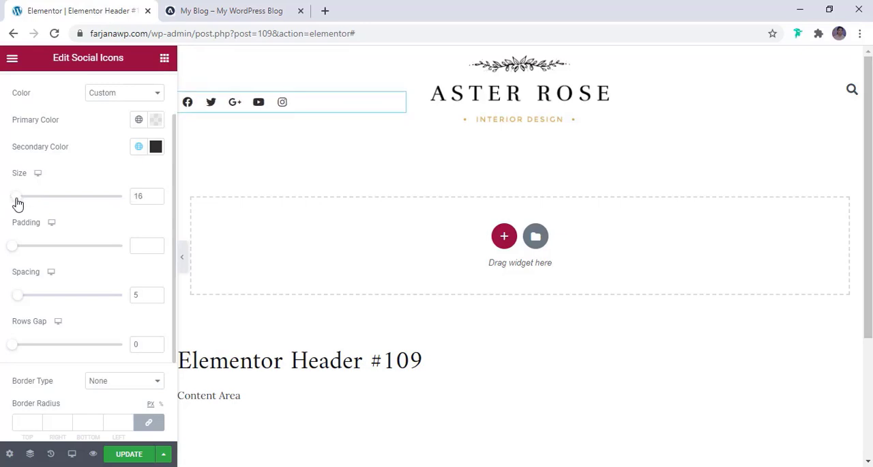
{"action": "left_click", "coordinate": [224, 10]}
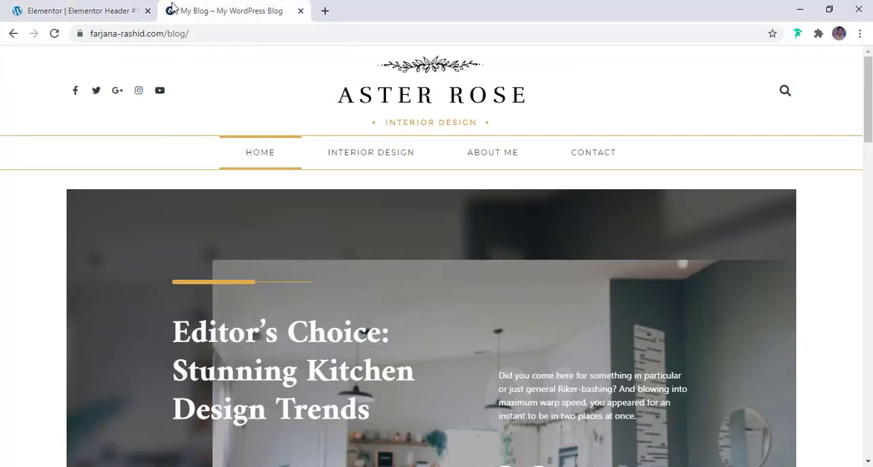
{"action": "left_click", "coordinate": [118, 8]}
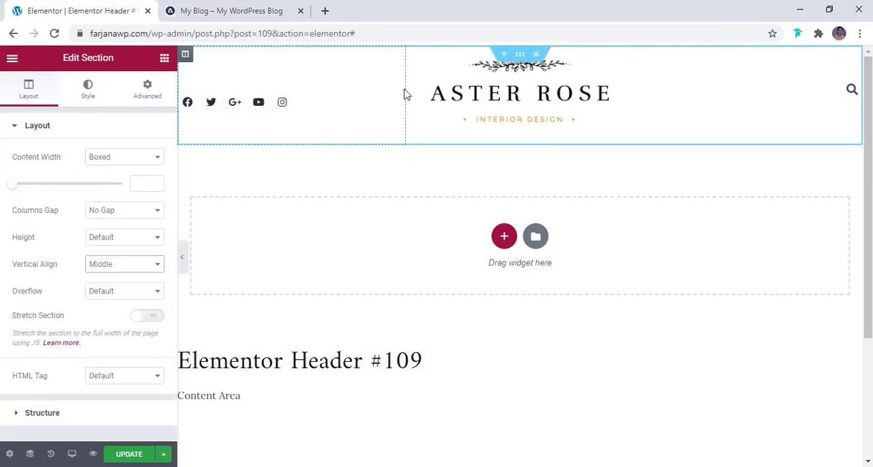
- Widen the header's middle logo column on both sides, narrowing the social icons and search columns, and save the header
{"action": "left_click_drag", "start_coordinate": [405, 94], "coordinate": [374, 96]}
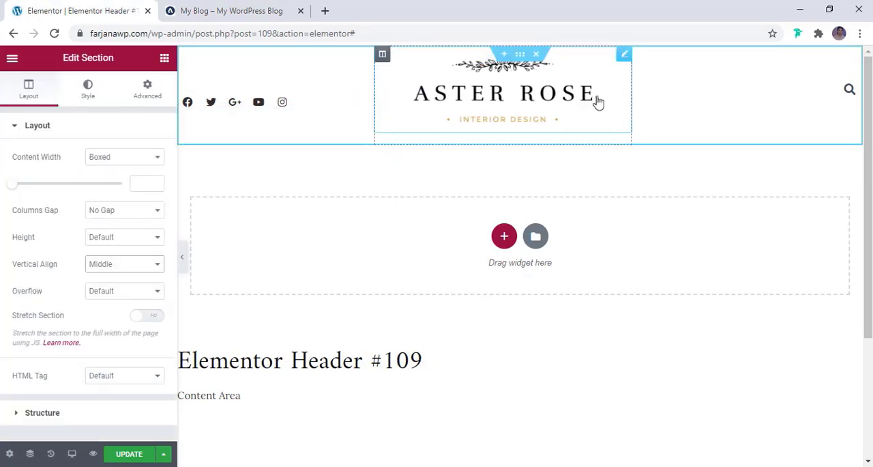
{"action": "left_click_drag", "start_coordinate": [634, 99], "coordinate": [658, 110]}
{"action": "left_click", "coordinate": [137, 456]}
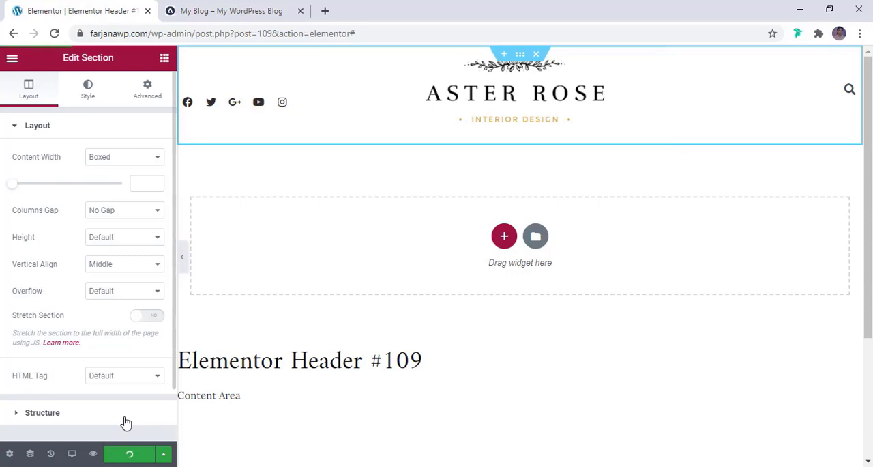
- Check the reference blog's navigation, exit the header editor to the WordPress dashboard and open the menu management page
{"action": "left_click", "coordinate": [263, 12]}
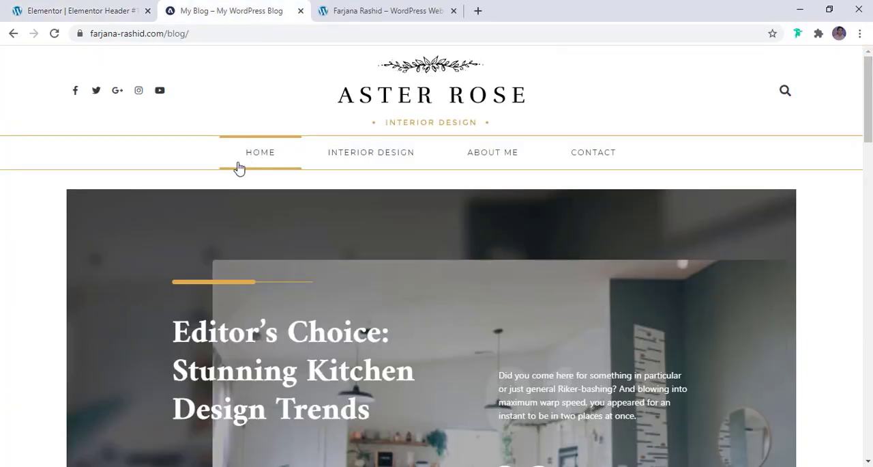
{"action": "left_click", "coordinate": [68, 10]}
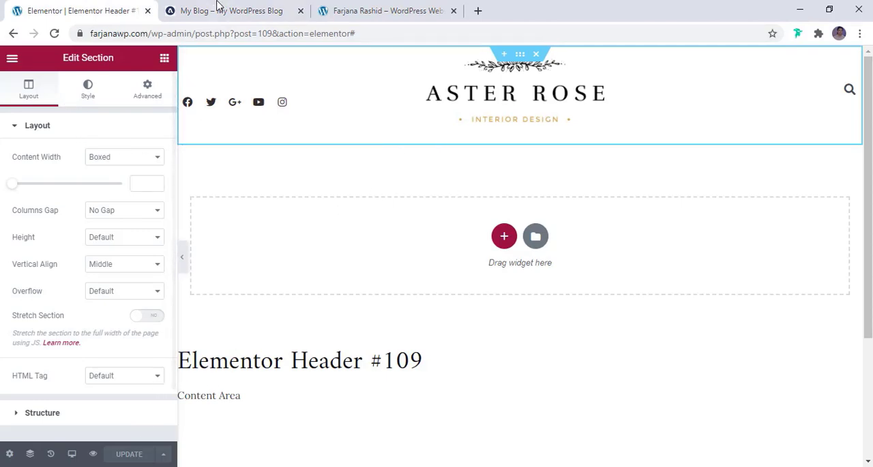
{"action": "left_click", "coordinate": [12, 61]}
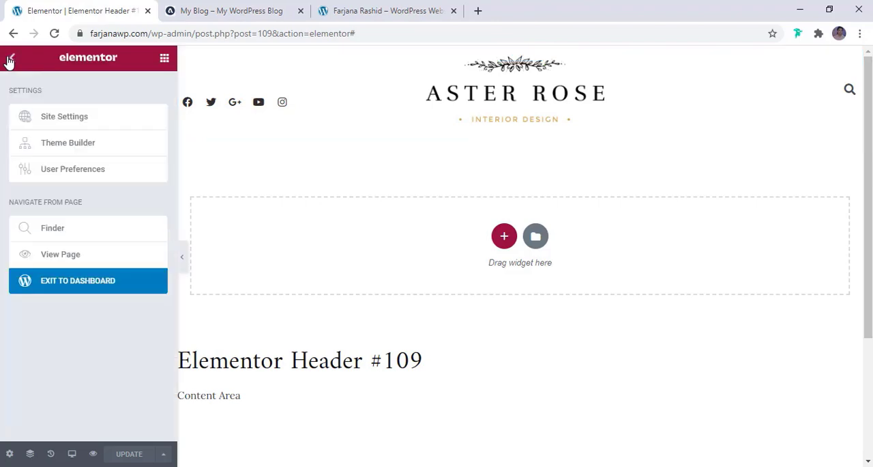
{"action": "left_click", "coordinate": [76, 283]}
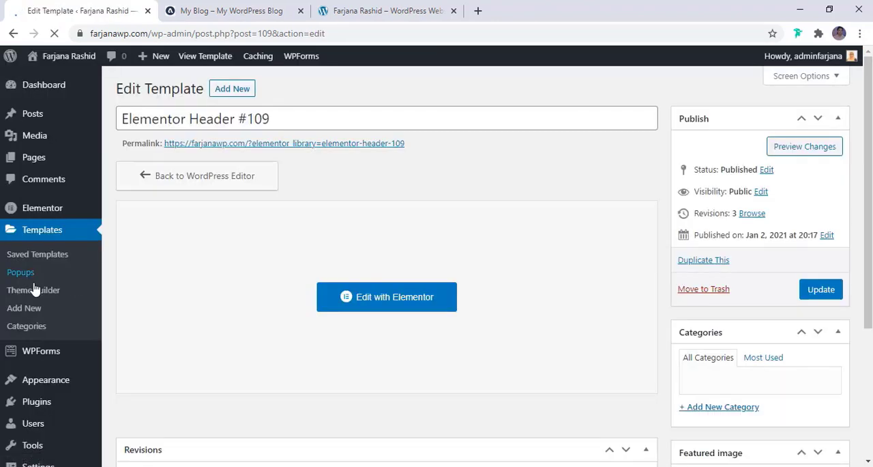
{"action": "scroll", "coordinate": [44, 297], "scroll_direction": "down", "scroll_amount": 3}
{"action": "mouse_move", "coordinate": [64, 344]}
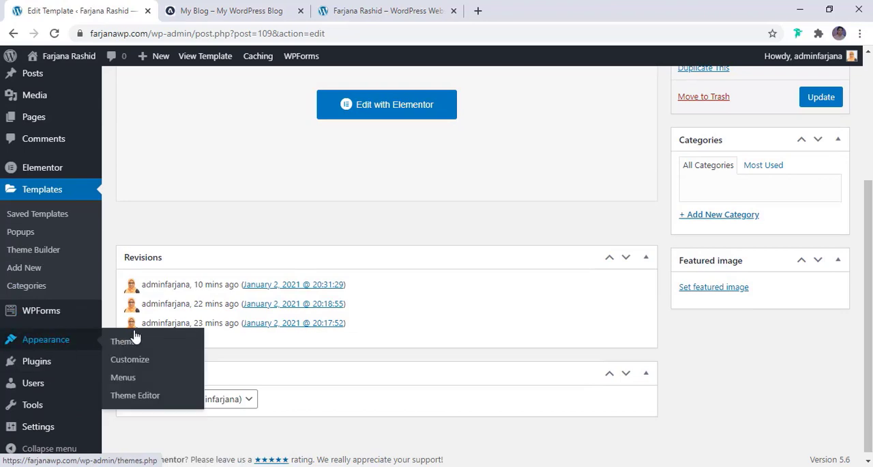
{"action": "left_click", "coordinate": [130, 380]}
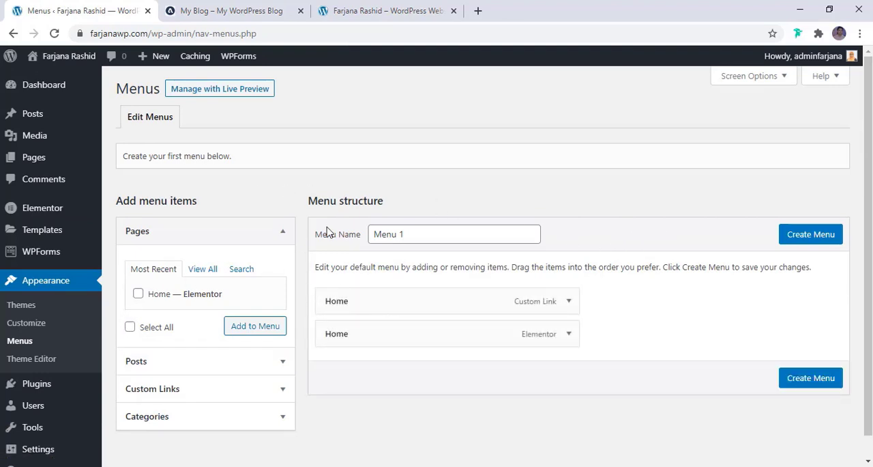
- Name the new navigation menu "Main menu" and create it
{"action": "left_click", "coordinate": [416, 232]}
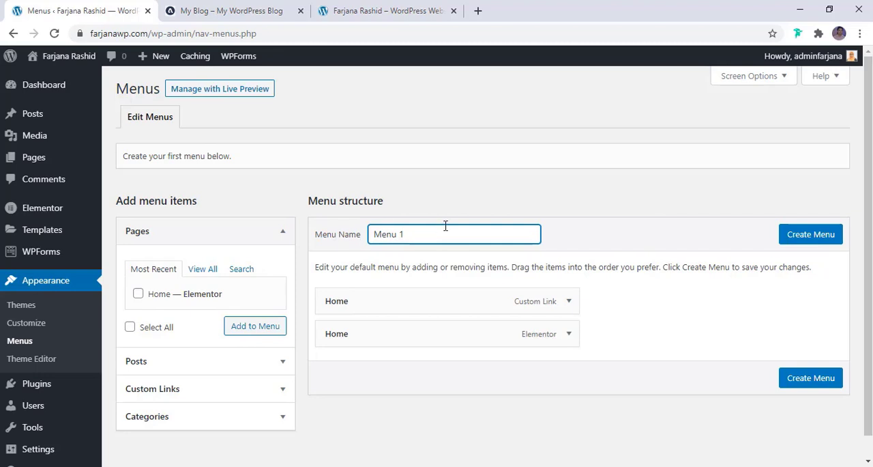
{"action": "left_click_drag", "start_coordinate": [443, 237], "coordinate": [333, 242]}
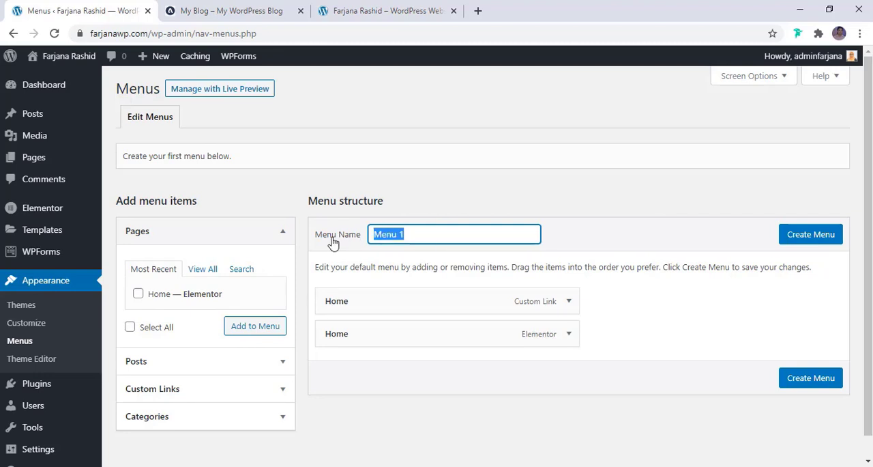
{"action": "type", "text": "M"}
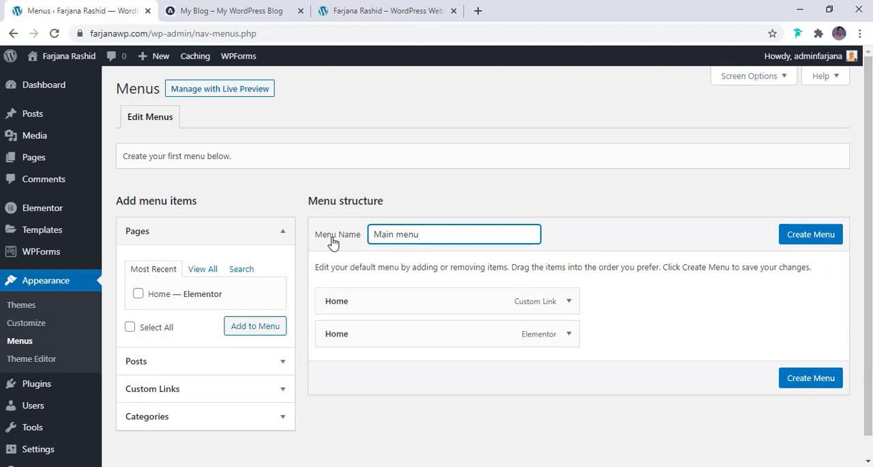
{"action": "left_click", "coordinate": [827, 234]}
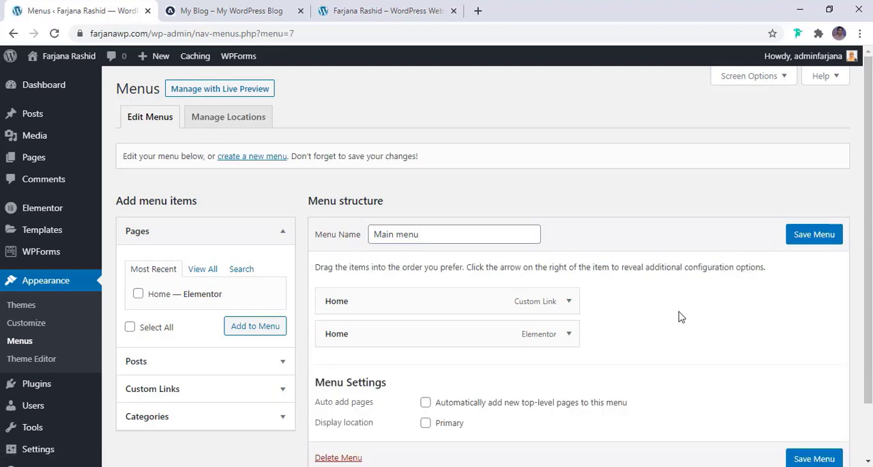
- Remove both default Home items, the custom link and the Elementor page, from the Main menu structure
{"action": "scroll", "coordinate": [678, 316], "scroll_direction": "down", "scroll_amount": 2}
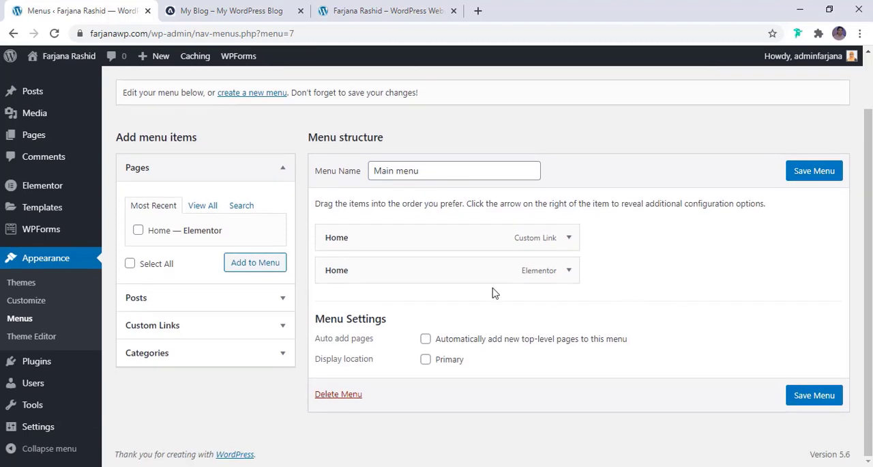
{"action": "left_click", "coordinate": [568, 238]}
{"action": "left_click", "coordinate": [327, 363]}
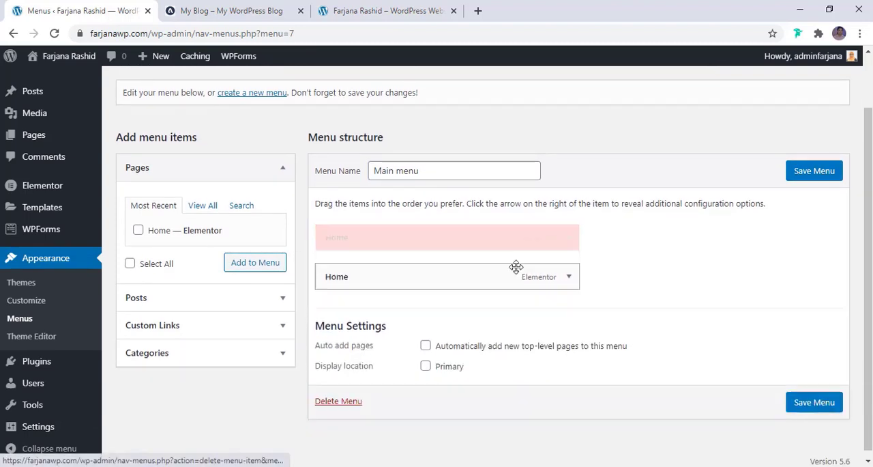
{"action": "left_click", "coordinate": [568, 269]}
{"action": "left_click", "coordinate": [331, 370]}
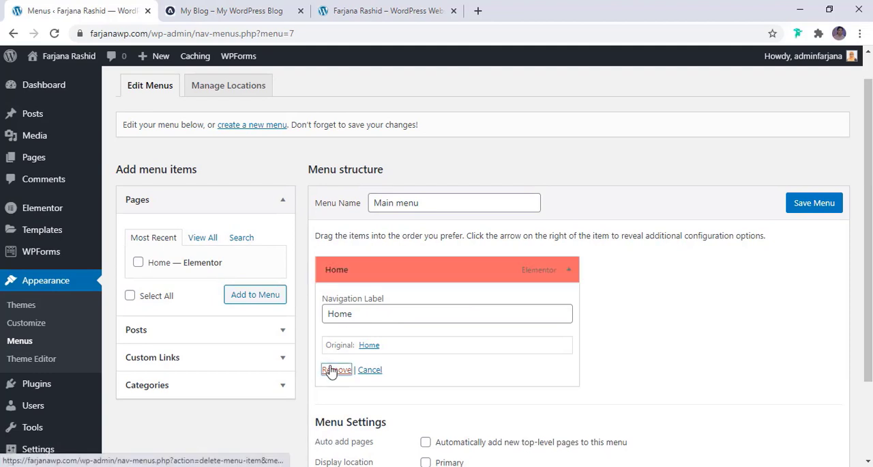
- Add the Home page and, following the reference blog's navigation, the Interior Design category to the Main menu
{"action": "left_click", "coordinate": [150, 265]}
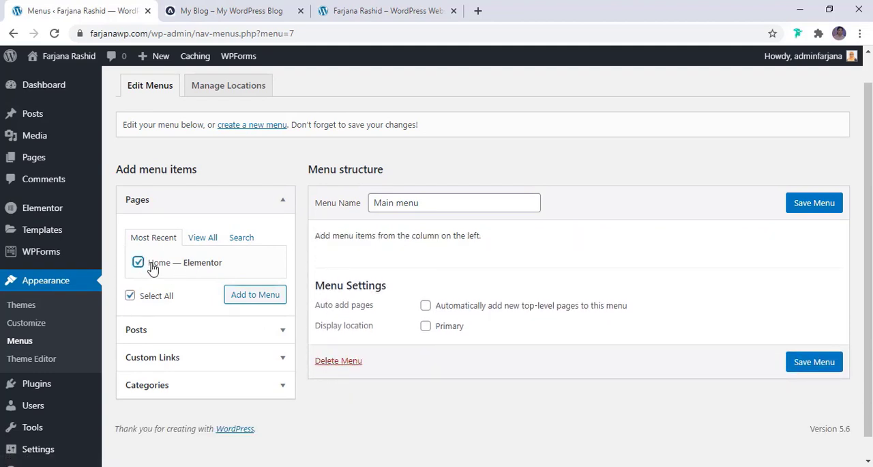
{"action": "left_click", "coordinate": [254, 296]}
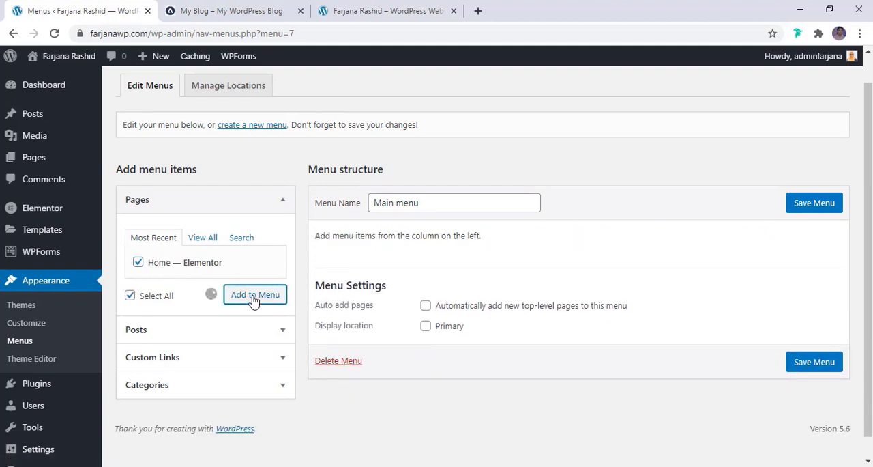
{"action": "left_click", "coordinate": [227, 11]}
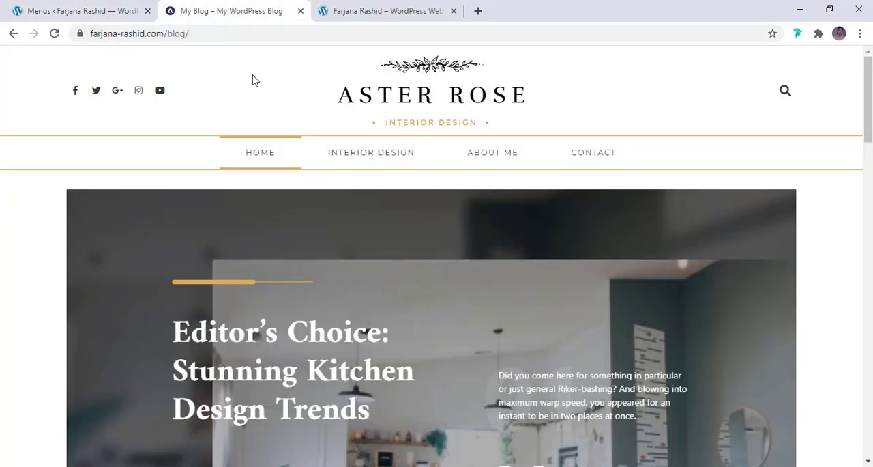
{"action": "left_click", "coordinate": [59, 12]}
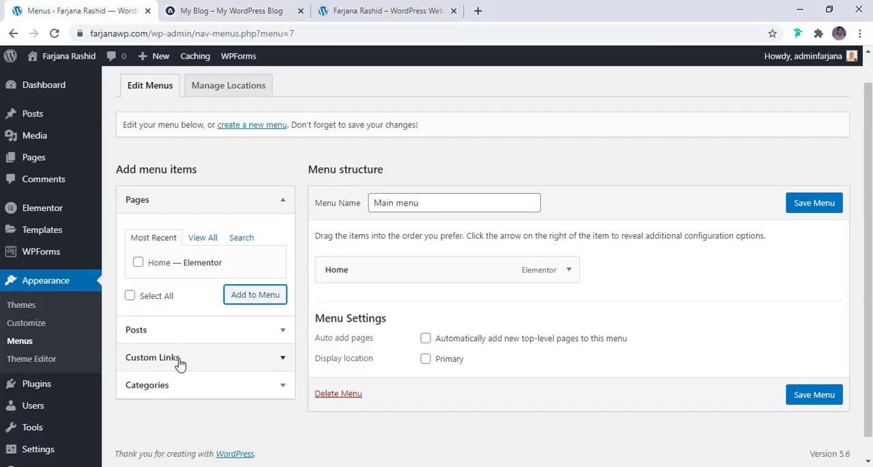
{"action": "left_click", "coordinate": [277, 391]}
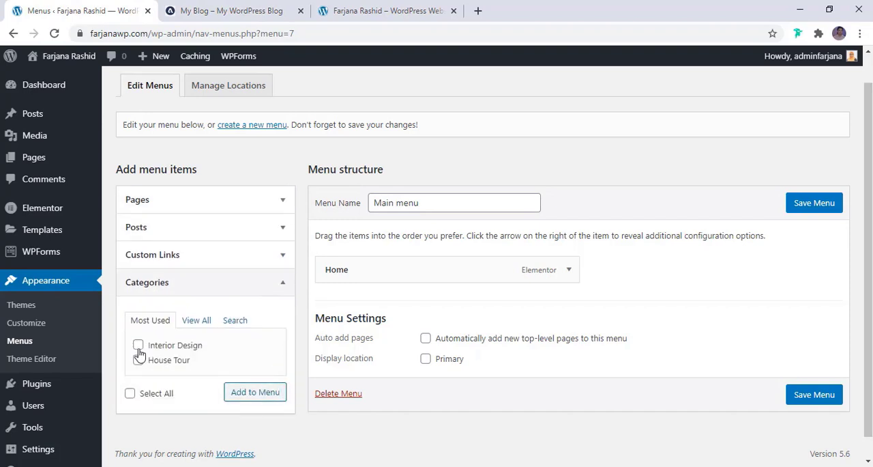
{"action": "left_click", "coordinate": [138, 346]}
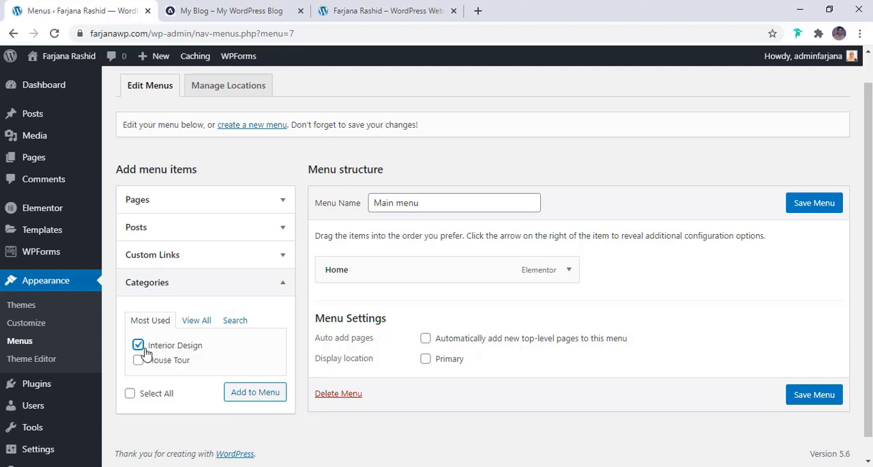
{"action": "left_click", "coordinate": [253, 394]}
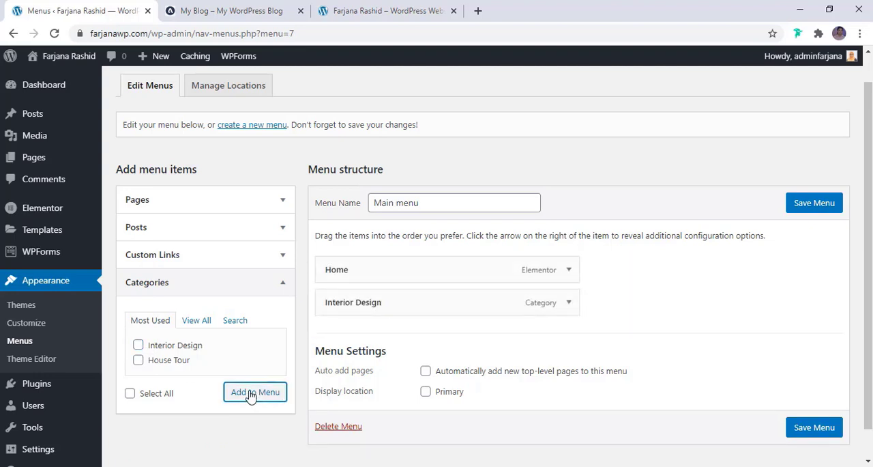
- Following the reference blog's navigation, add a custom link "About Me" with the URL # to the Main menu
{"action": "left_click", "coordinate": [189, 10]}
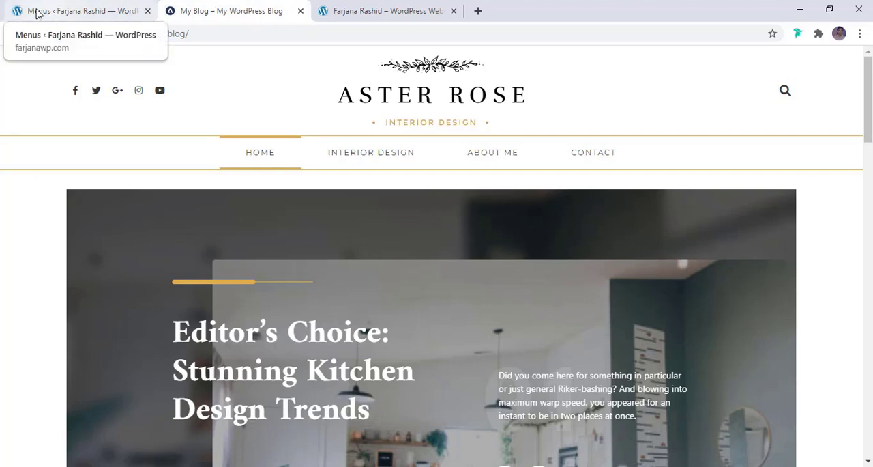
{"action": "left_click", "coordinate": [37, 11]}
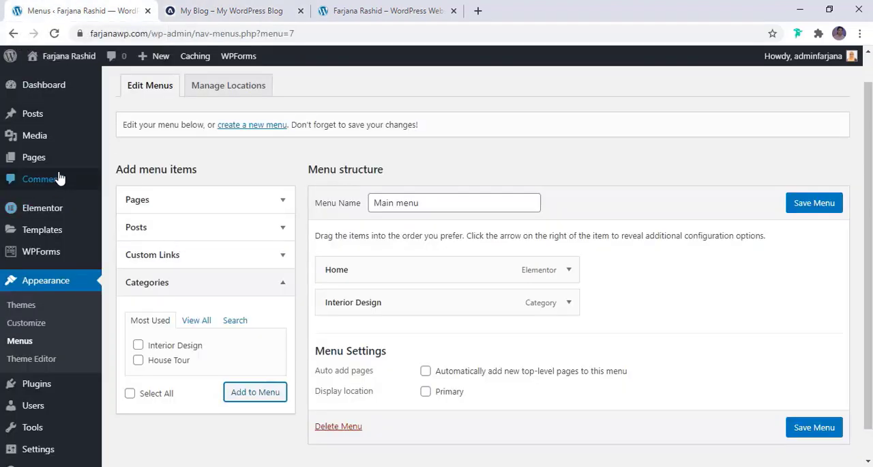
{"action": "left_click", "coordinate": [211, 256]}
{"action": "left_click", "coordinate": [221, 325]}
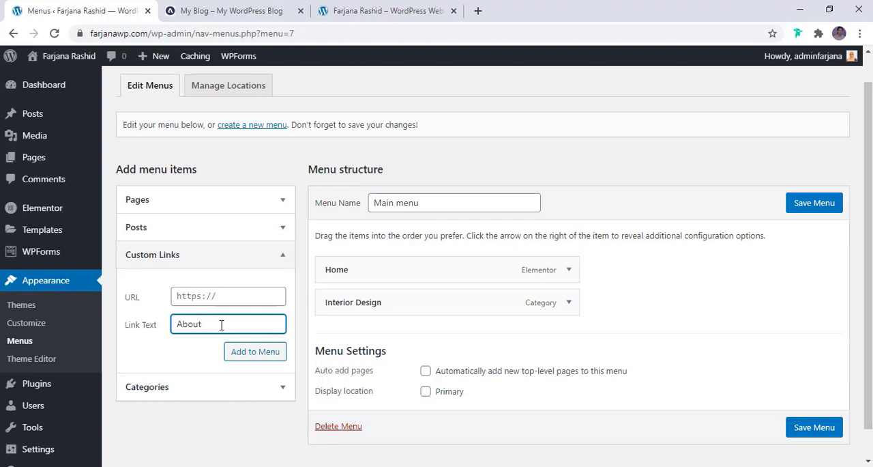
{"action": "left_click", "coordinate": [205, 11]}
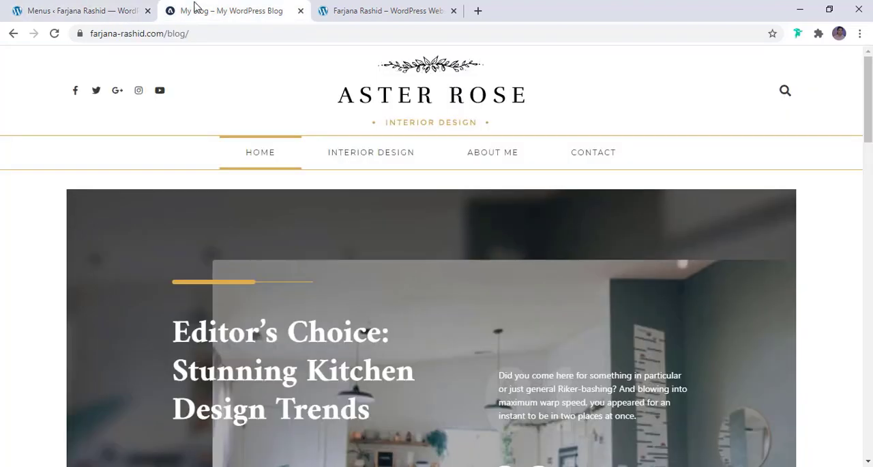
{"action": "left_click", "coordinate": [102, 11]}
{"action": "left_click", "coordinate": [219, 299]}
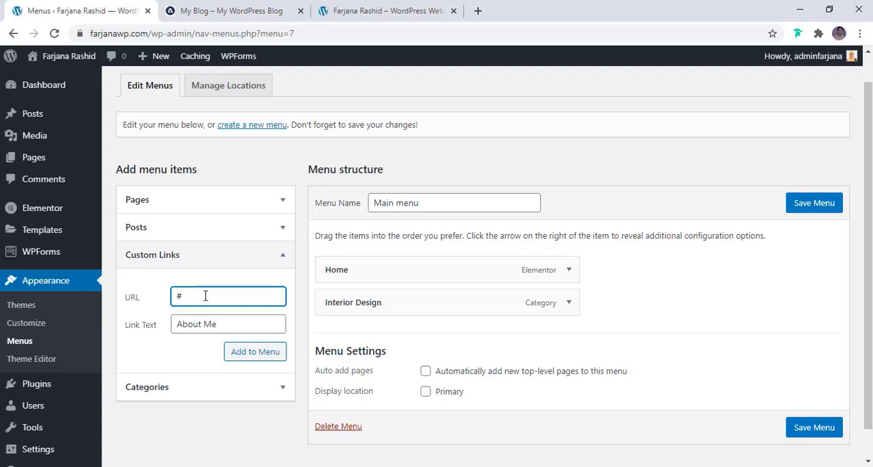
{"action": "left_click", "coordinate": [247, 362]}
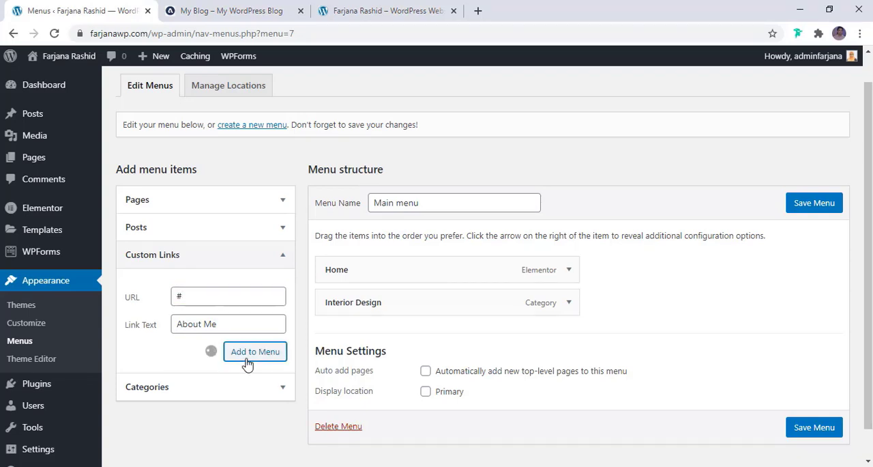
- Add a custom link named "Contact" to the Main menu and save the menu
{"action": "left_click", "coordinate": [233, 324]}
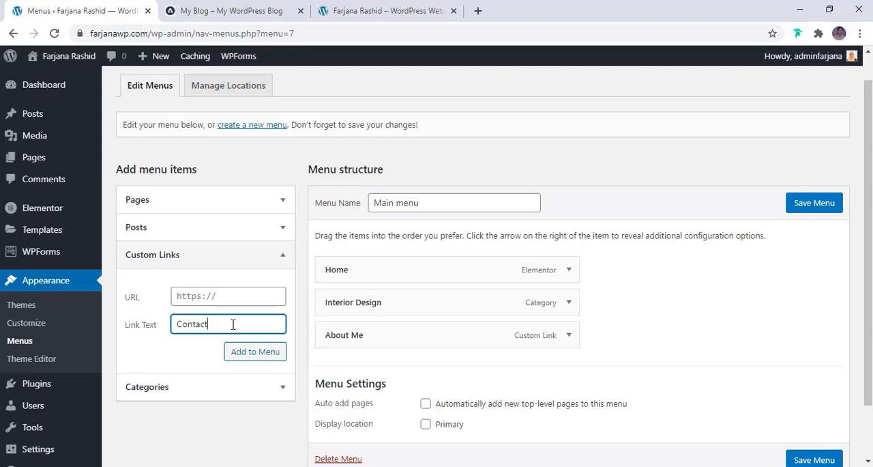
{"action": "left_click", "coordinate": [228, 301]}
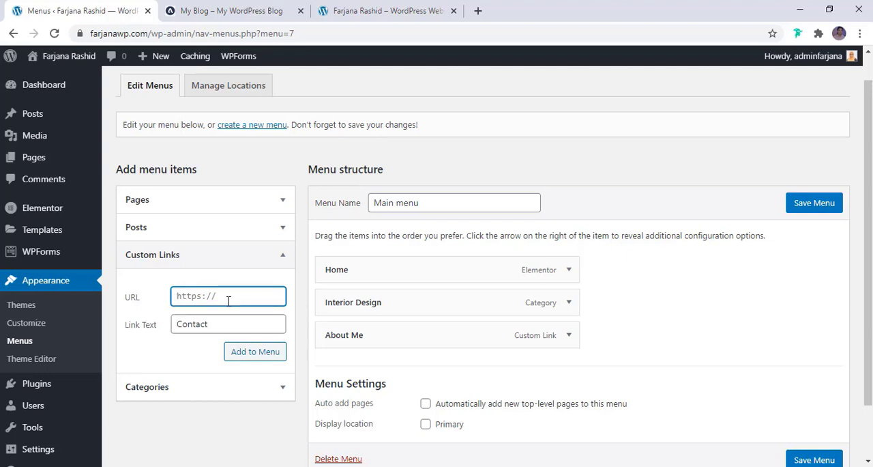
{"action": "left_click", "coordinate": [247, 353]}
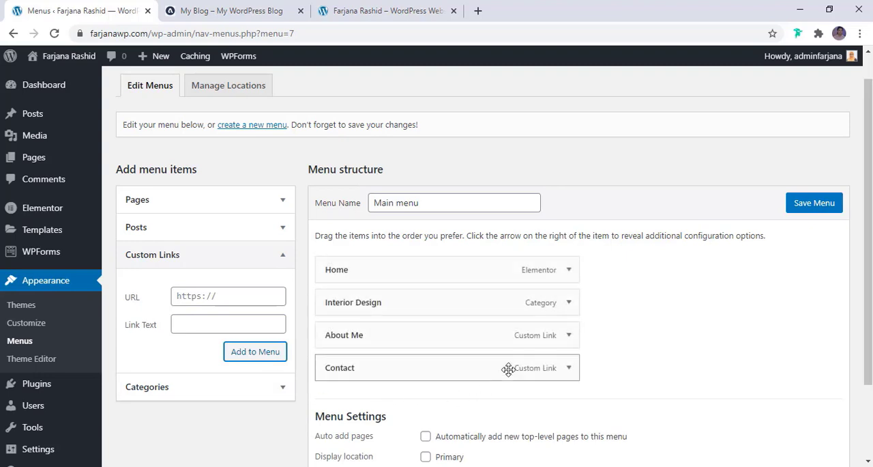
{"action": "scroll", "coordinate": [511, 369], "scroll_direction": "down", "scroll_amount": 2}
{"action": "left_click", "coordinate": [814, 142]}
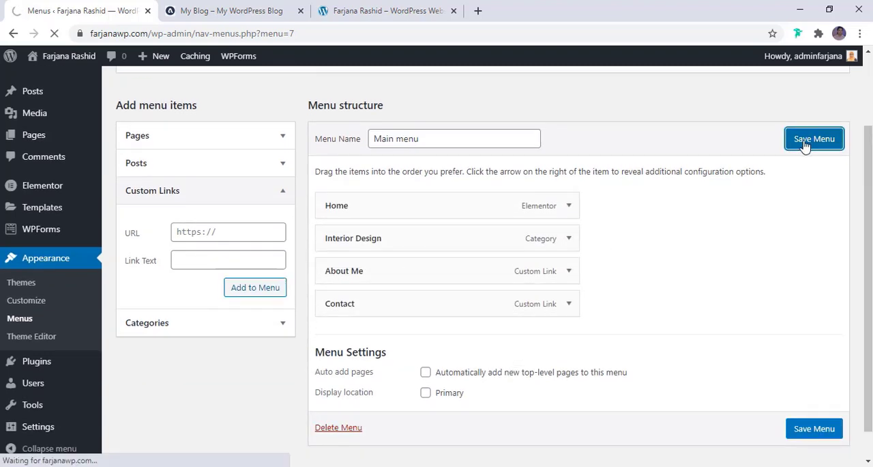
- In the Theme Builder template list, rename the header template to "Header", change its slug to "header" and update it
{"action": "scroll", "coordinate": [571, 272], "scroll_direction": "down", "scroll_amount": 3}
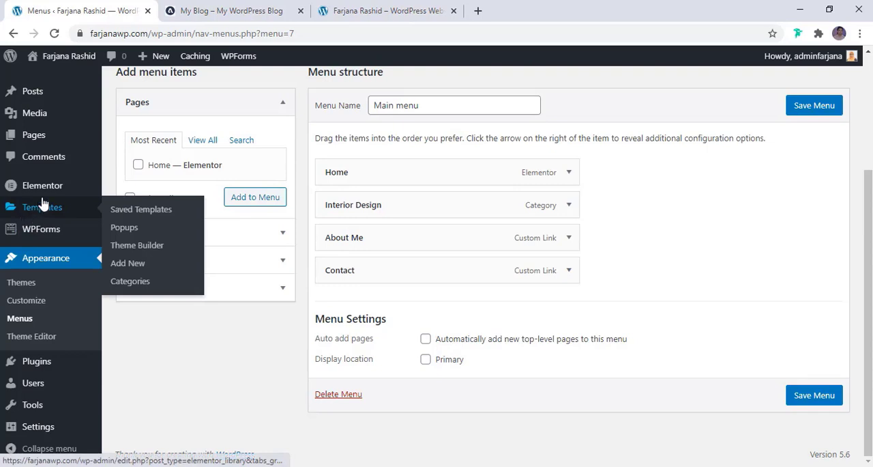
{"action": "mouse_move", "coordinate": [49, 216]}
{"action": "left_click", "coordinate": [135, 247]}
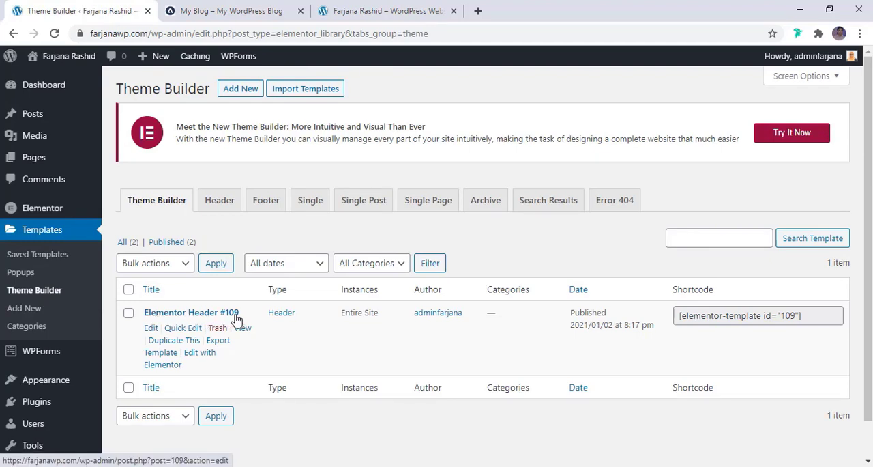
{"action": "left_click", "coordinate": [178, 330]}
{"action": "triple_click", "coordinate": [214, 333]}
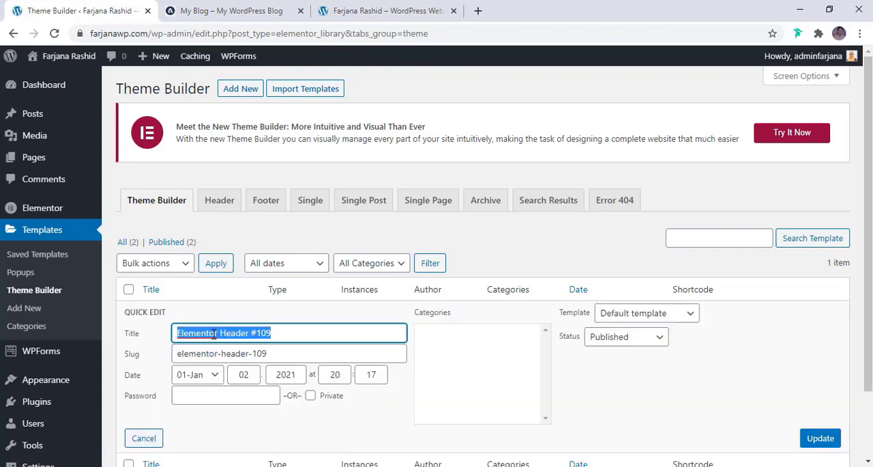
{"action": "left_click", "coordinate": [221, 333]}
{"action": "left_click_drag", "start_coordinate": [221, 333], "coordinate": [130, 342]}
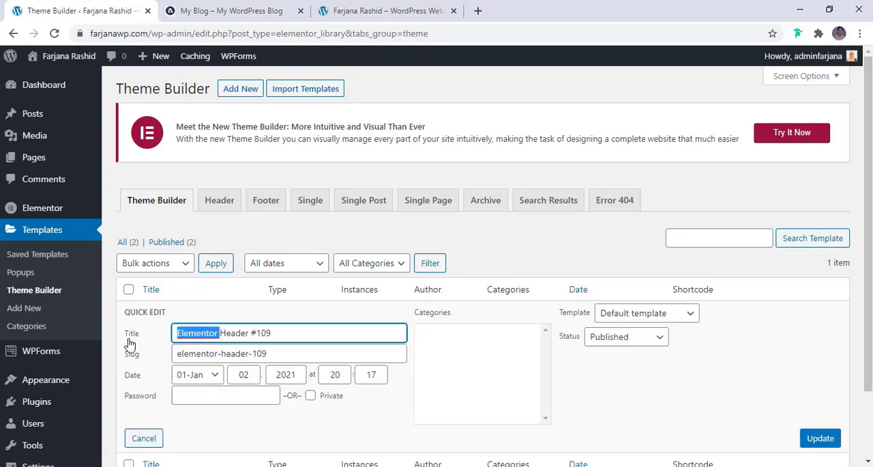
{"action": "key", "text": "BackSpace"}
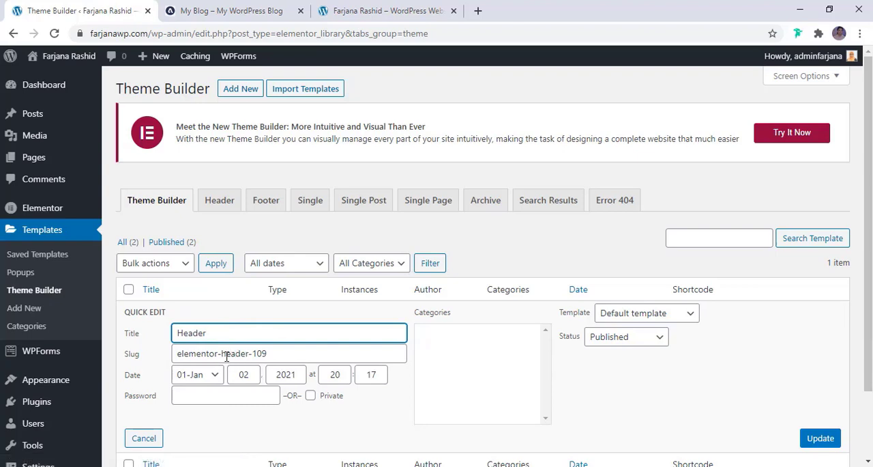
{"action": "left_click_drag", "start_coordinate": [221, 354], "coordinate": [119, 376]}
{"action": "key", "text": "BackSpace"}
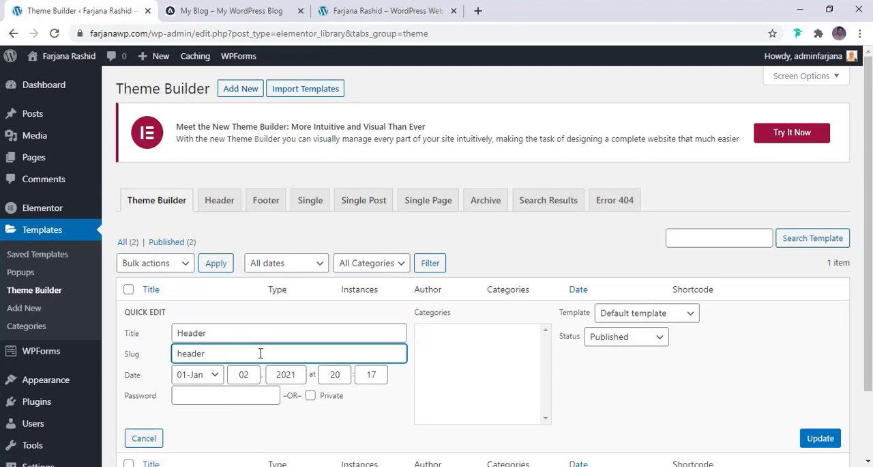
{"action": "left_click", "coordinate": [821, 439]}
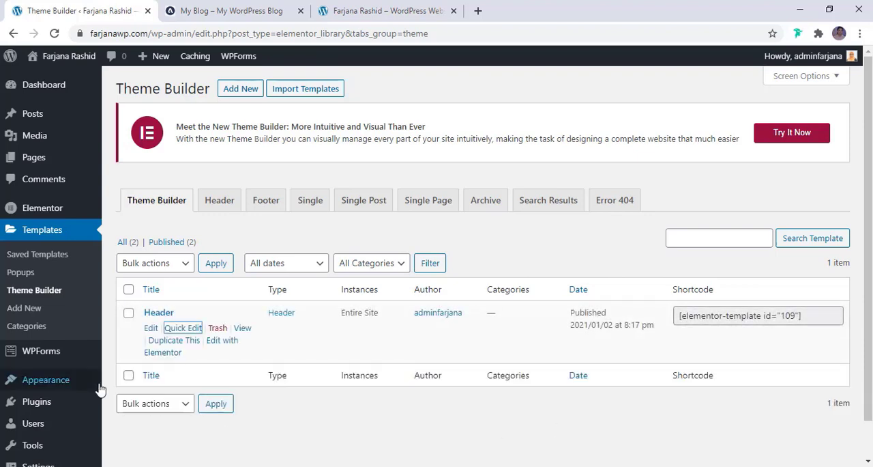
- Open the Header template in Elementor and delete the nav menus from the social icons column and the search icon column
{"action": "left_click", "coordinate": [219, 347]}
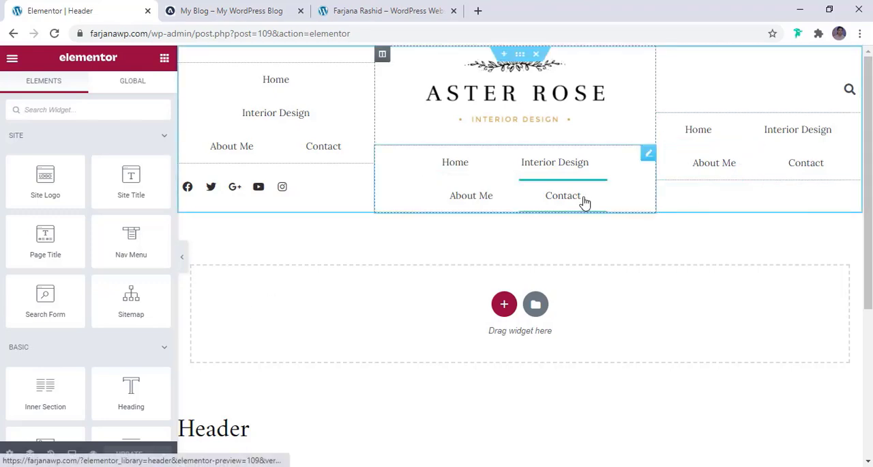
{"action": "right_click", "coordinate": [318, 81]}
{"action": "left_click", "coordinate": [349, 268]}
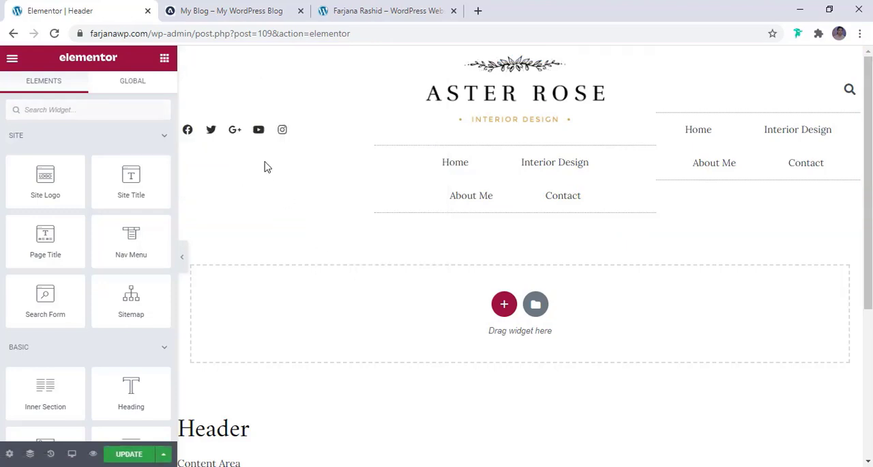
{"action": "right_click", "coordinate": [698, 154]}
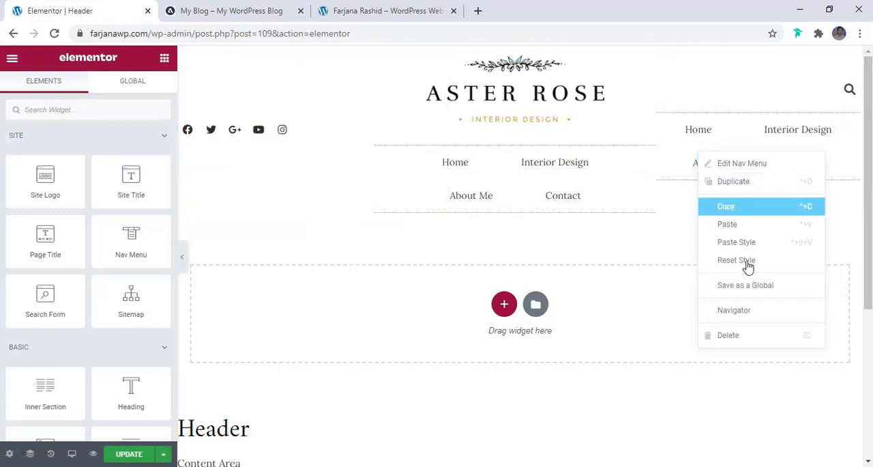
{"action": "left_click", "coordinate": [752, 333]}
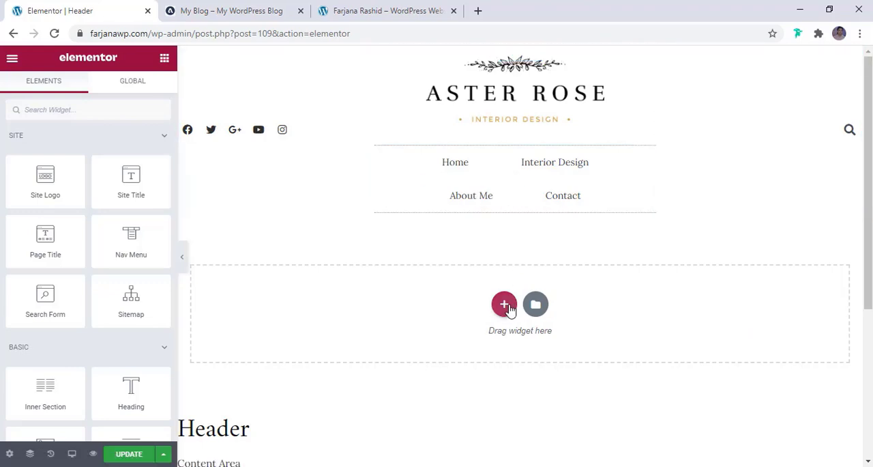
- Add a single-column section below the logo section and move the remaining nav menu into it
{"action": "left_click", "coordinate": [505, 305]}
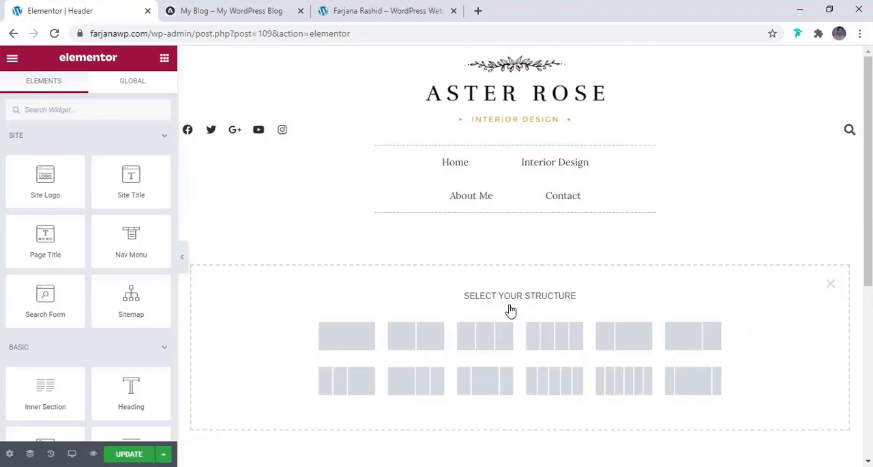
{"action": "left_click", "coordinate": [356, 339]}
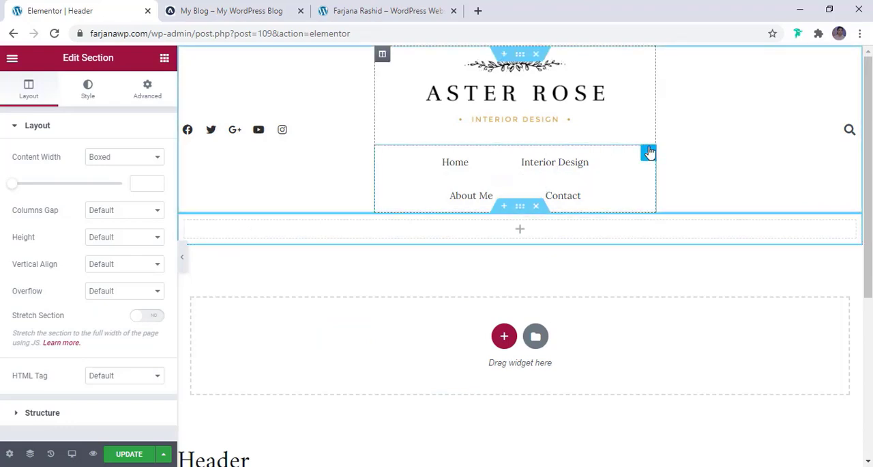
{"action": "left_click_drag", "start_coordinate": [649, 152], "coordinate": [579, 170]}
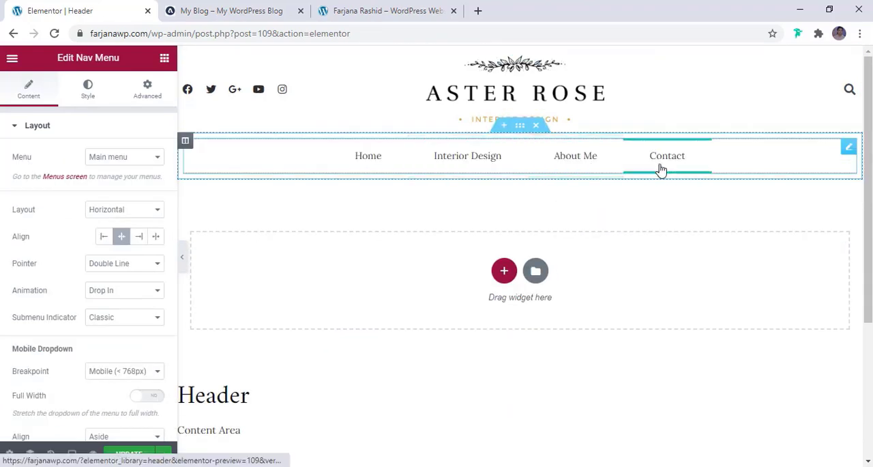
- Compare the header with the reference blog, set the nav menu section's content width to Full Width and preview the result
{"action": "left_click", "coordinate": [183, 264]}
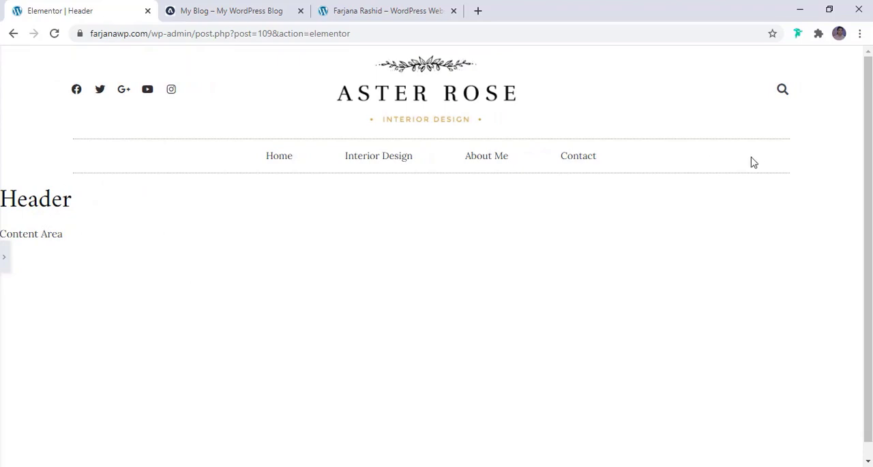
{"action": "left_click", "coordinate": [234, 6]}
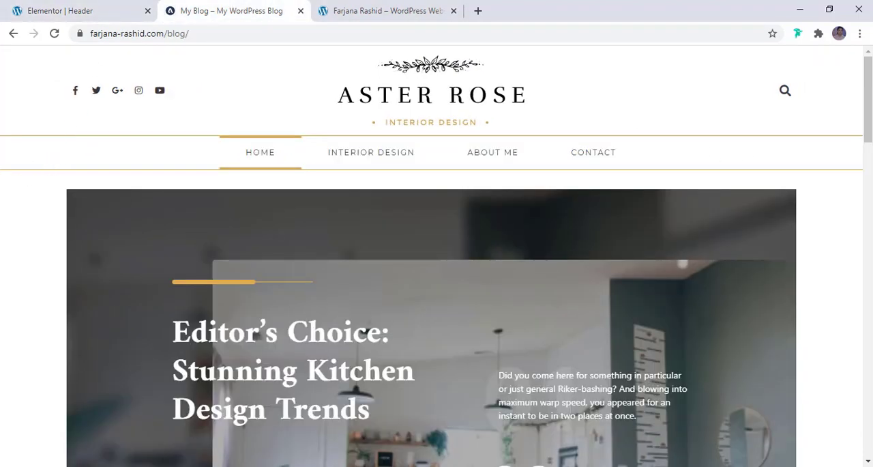
{"action": "left_click", "coordinate": [82, 11]}
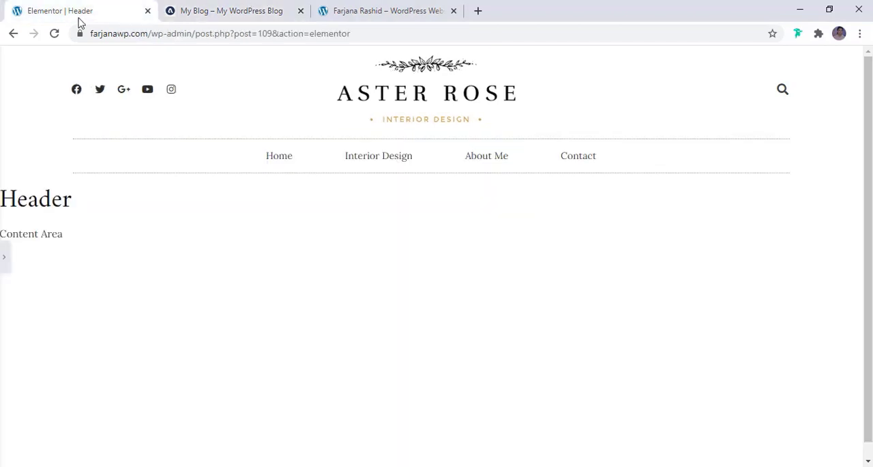
{"action": "left_click", "coordinate": [5, 258]}
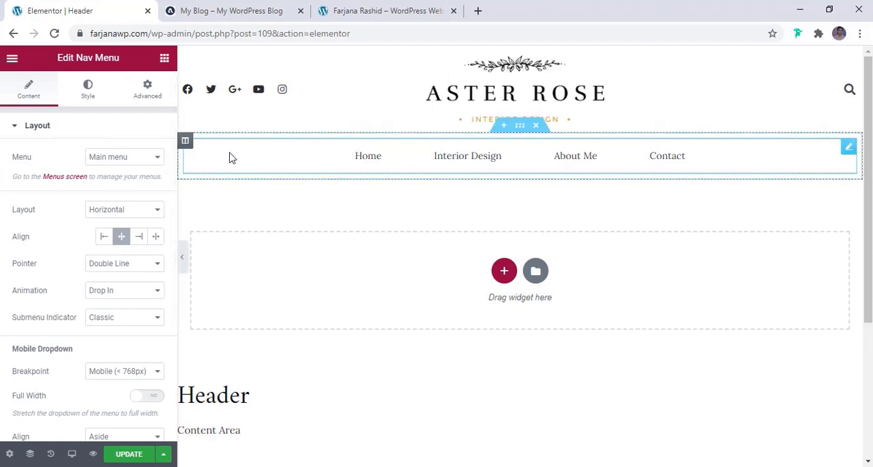
{"action": "left_click", "coordinate": [522, 131]}
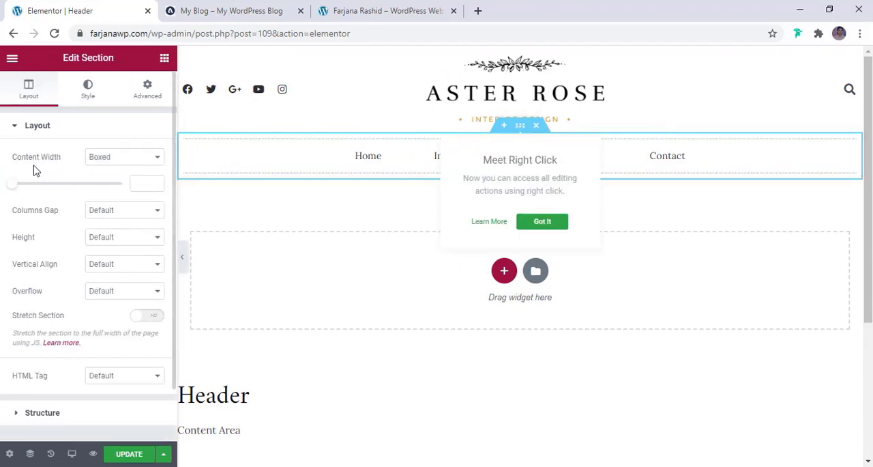
{"action": "left_click", "coordinate": [108, 164]}
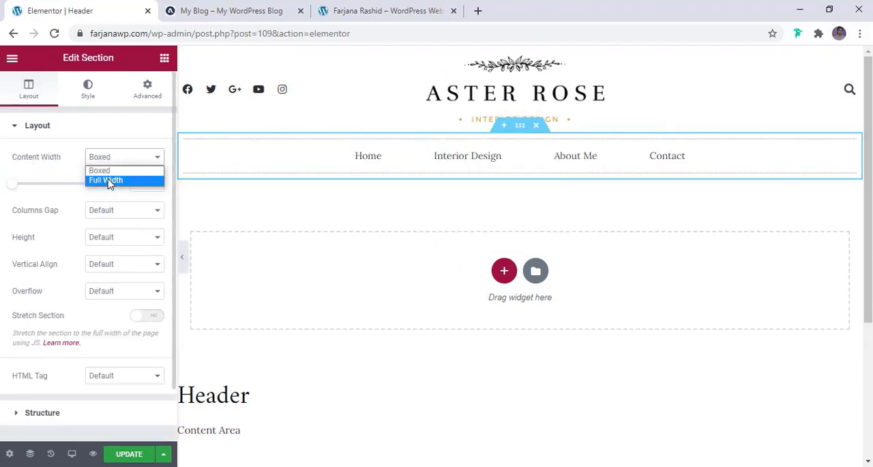
{"action": "left_click", "coordinate": [111, 180]}
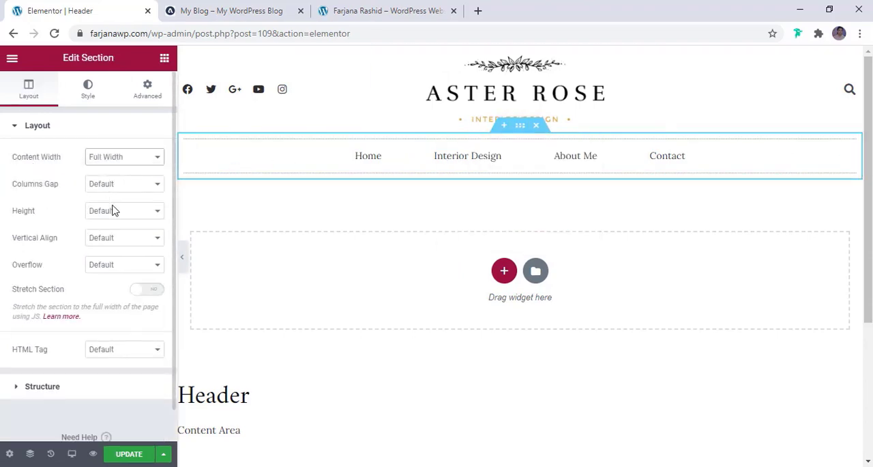
{"action": "left_click", "coordinate": [183, 267]}
{"action": "left_click", "coordinate": [7, 257]}
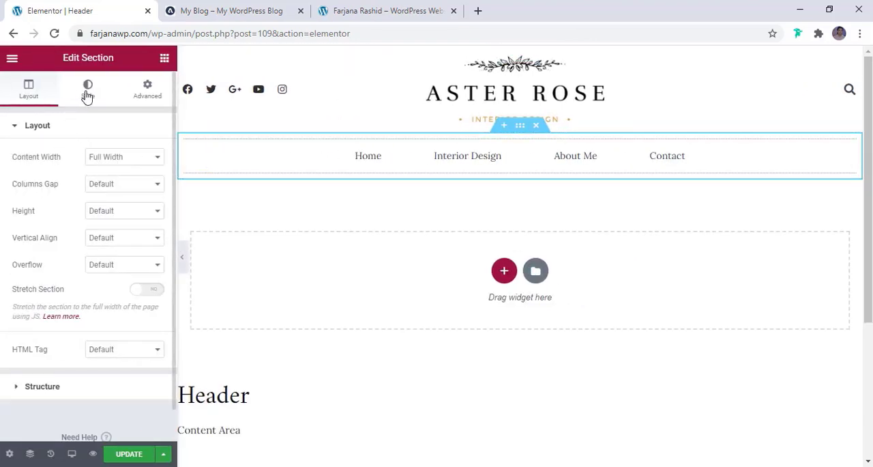
- Change the nav menu widget's border type to Solid
{"action": "left_click", "coordinate": [88, 89]}
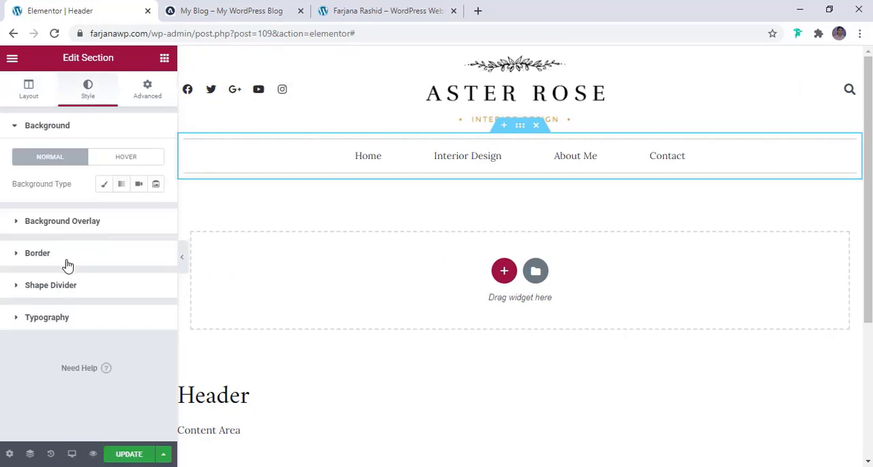
{"action": "left_click", "coordinate": [67, 263]}
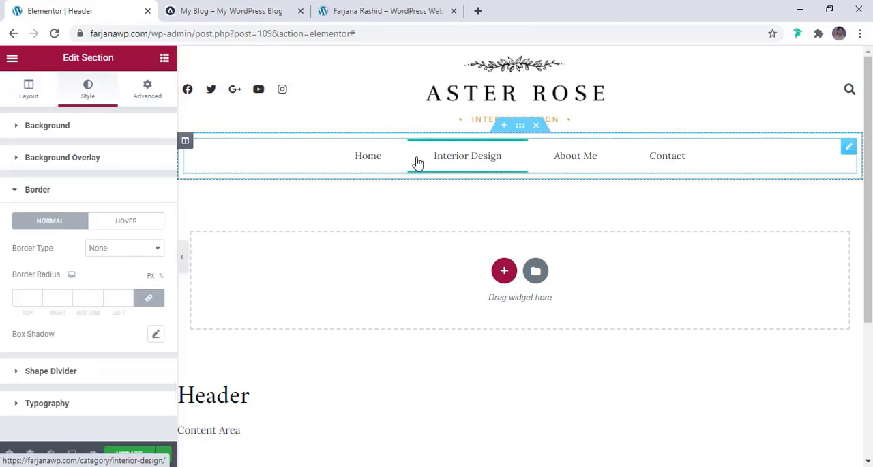
{"action": "left_click", "coordinate": [850, 148]}
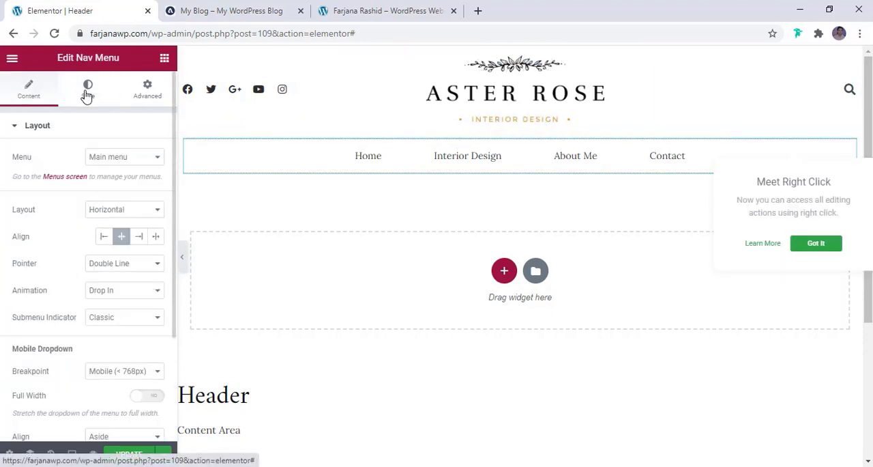
{"action": "left_click", "coordinate": [87, 92]}
{"action": "left_click", "coordinate": [147, 89]}
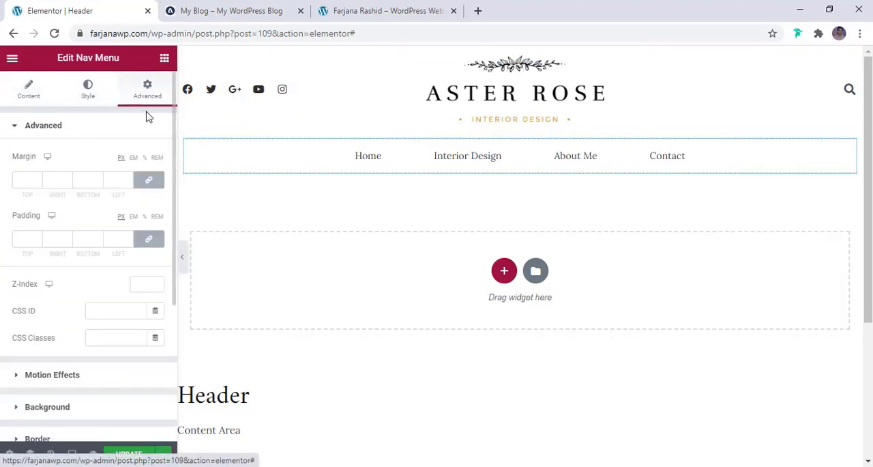
{"action": "scroll", "coordinate": [101, 280], "scroll_direction": "down", "scroll_amount": 4}
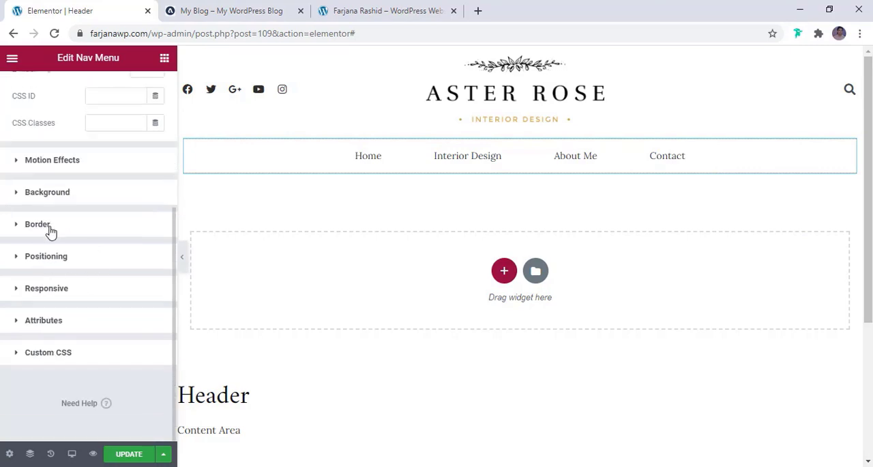
{"action": "left_click", "coordinate": [37, 224]}
{"action": "scroll", "coordinate": [72, 276], "scroll_direction": "down", "scroll_amount": 3}
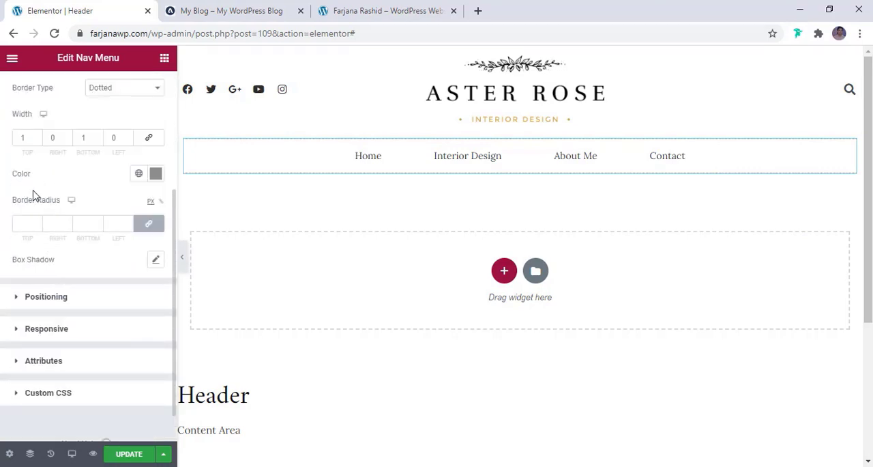
{"action": "left_click", "coordinate": [107, 94]}
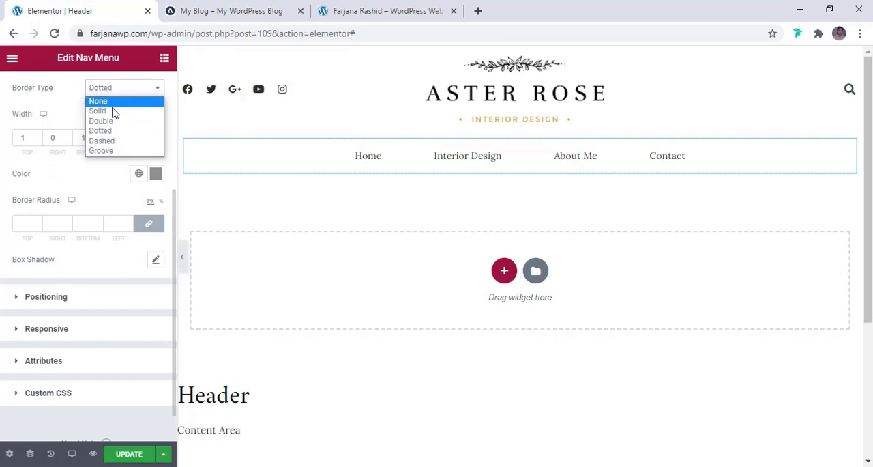
{"action": "left_click", "coordinate": [110, 111]}
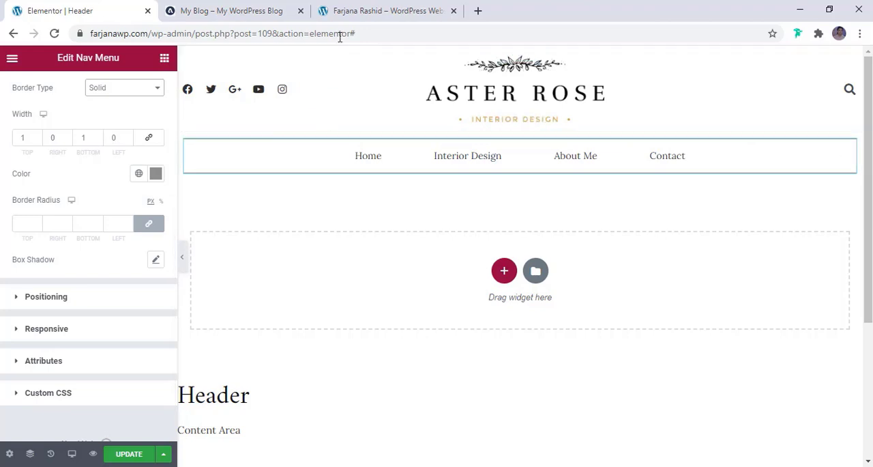
- Check the menu border on the reference blog and set the nav menu's border color to the global color brown
{"action": "left_click", "coordinate": [234, 9]}
{"action": "left_click", "coordinate": [88, 8]}
{"action": "left_click", "coordinate": [139, 174]}
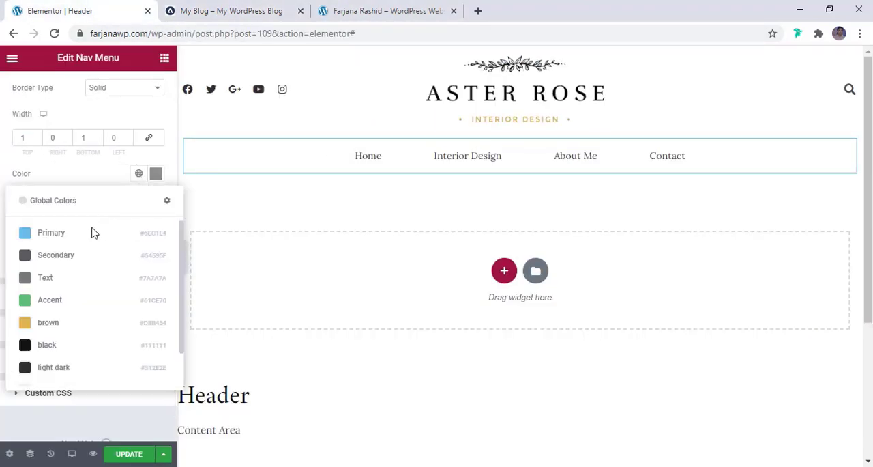
{"action": "left_click", "coordinate": [46, 324]}
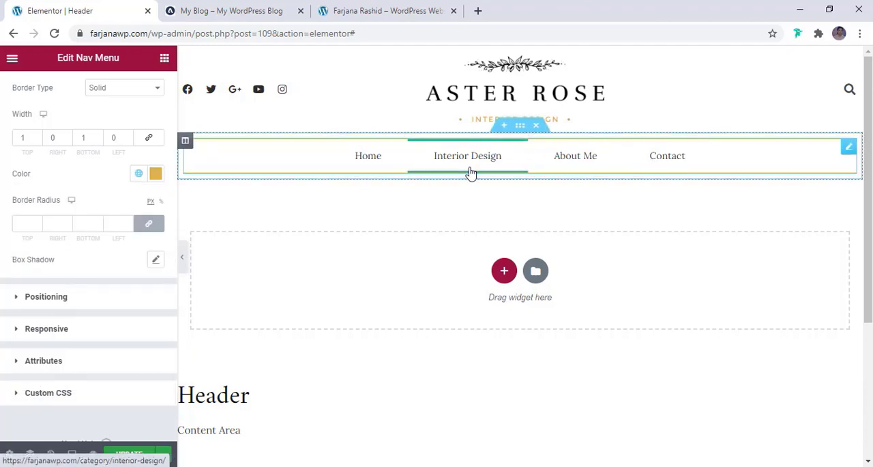
- Check the reference menu, and set the nav menu's hover text color to light dark and its hover pointer color to brown
{"action": "scroll", "coordinate": [89, 109], "scroll_direction": "up", "scroll_amount": 3}
{"action": "left_click", "coordinate": [89, 90]}
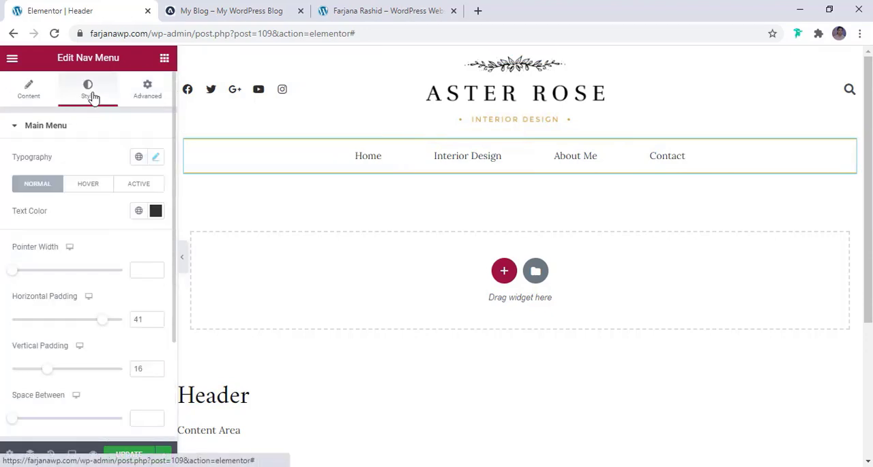
{"action": "scroll", "coordinate": [60, 176], "scroll_direction": "down", "scroll_amount": 3}
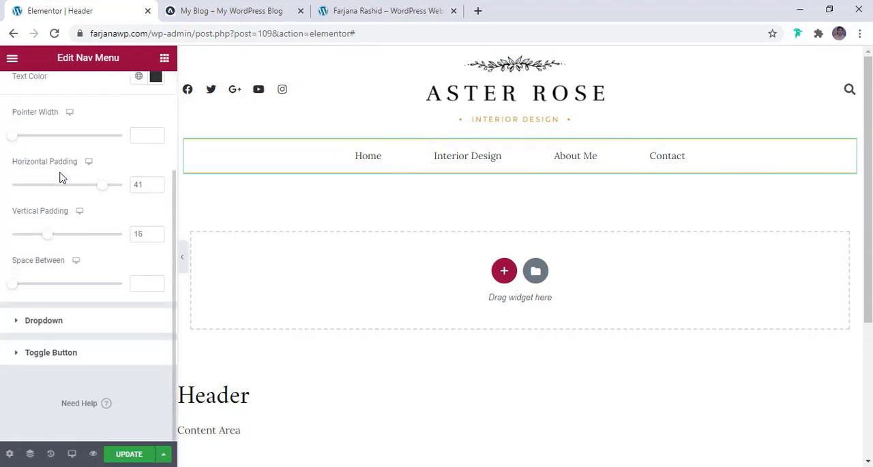
{"action": "scroll", "coordinate": [60, 176], "scroll_direction": "up", "scroll_amount": 2}
{"action": "left_click", "coordinate": [106, 191]}
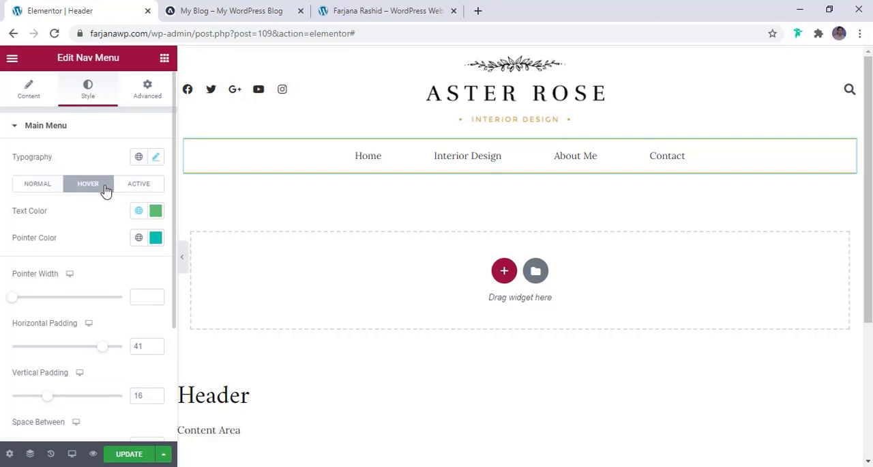
{"action": "left_click", "coordinate": [265, 12]}
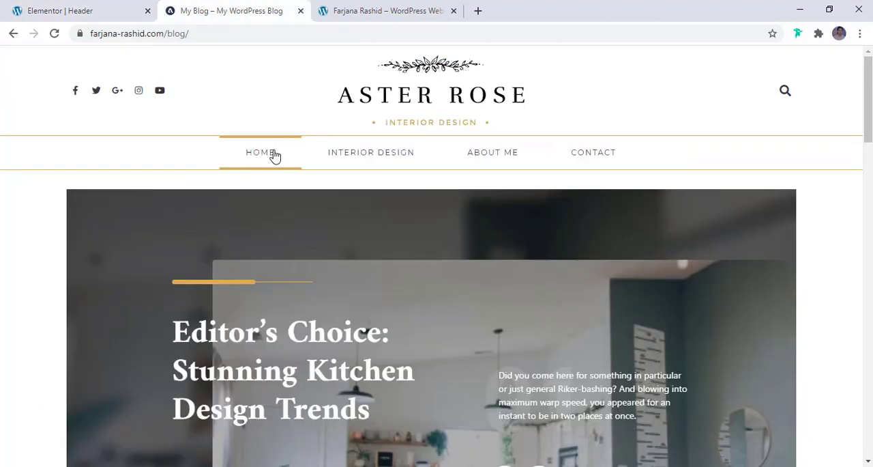
{"action": "left_click", "coordinate": [90, 8]}
{"action": "left_click", "coordinate": [139, 211]}
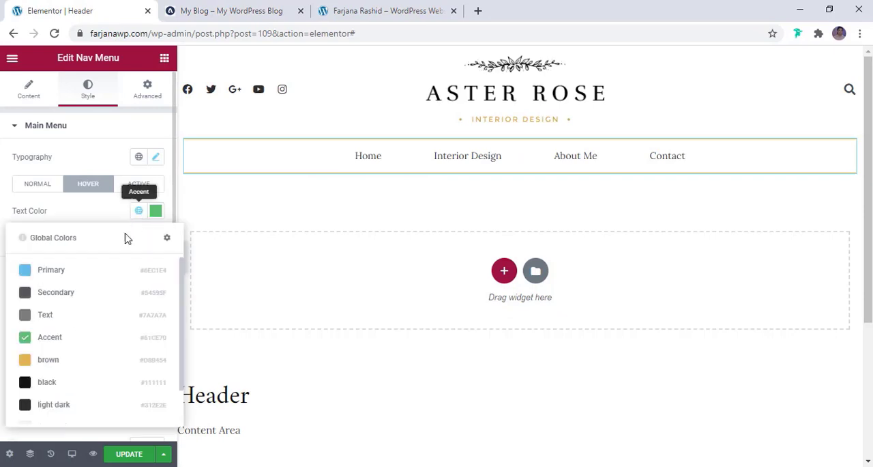
{"action": "left_click", "coordinate": [53, 406]}
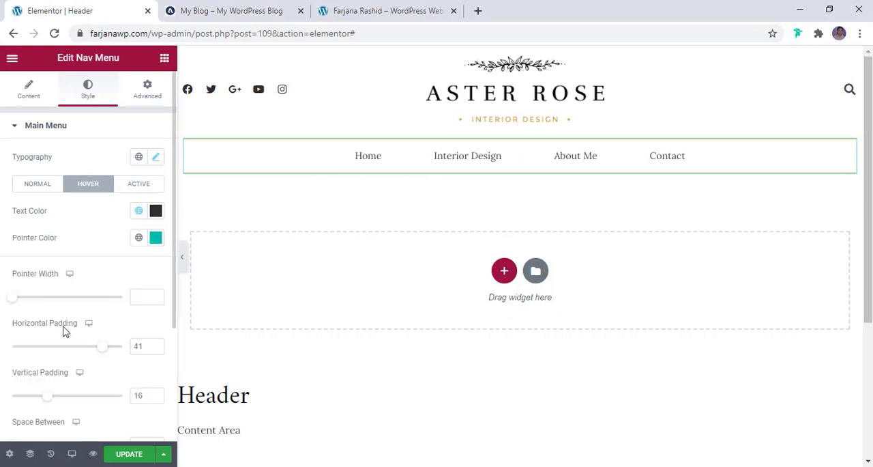
{"action": "left_click", "coordinate": [139, 238]}
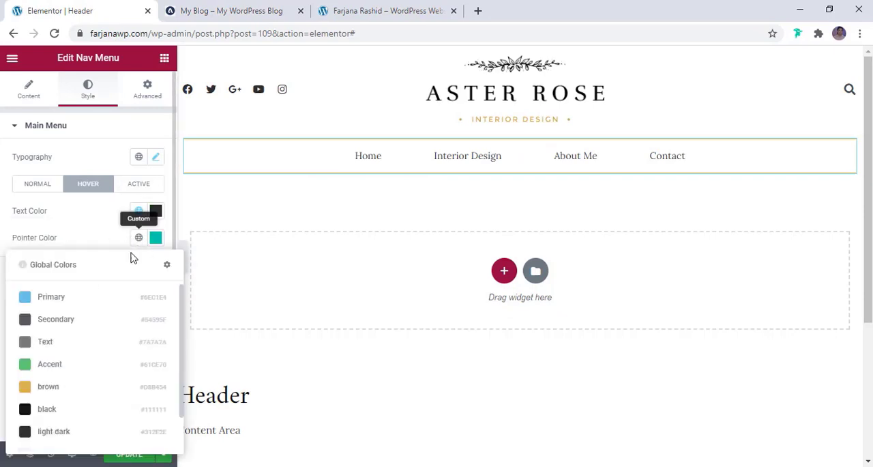
{"action": "left_click", "coordinate": [48, 387]}
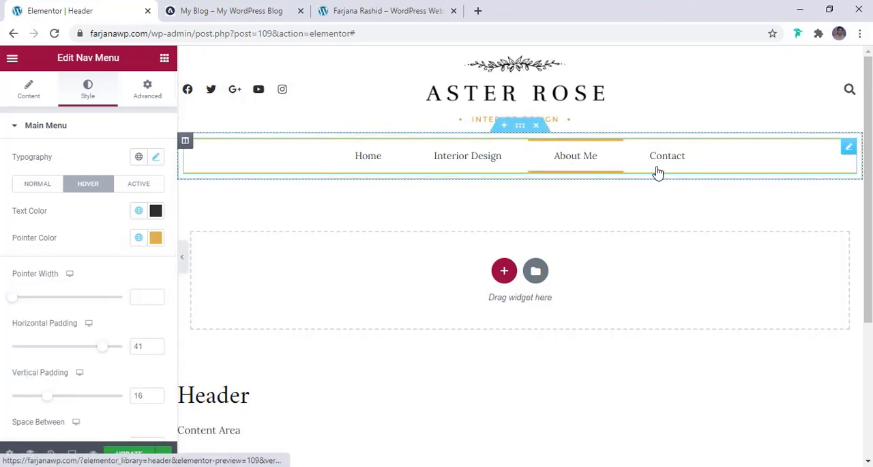
- Set the nav menu's active-state pointer color to brown and its active text color to light dark
{"action": "left_click", "coordinate": [133, 190]}
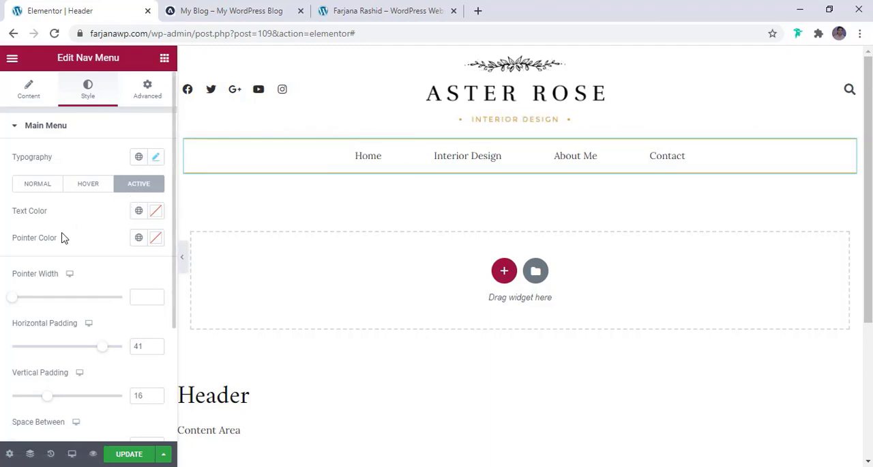
{"action": "left_click", "coordinate": [138, 240]}
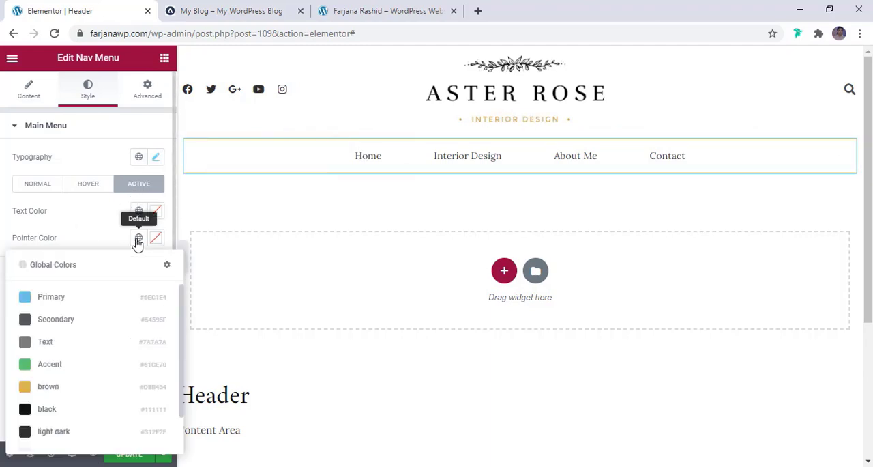
{"action": "left_click", "coordinate": [81, 392]}
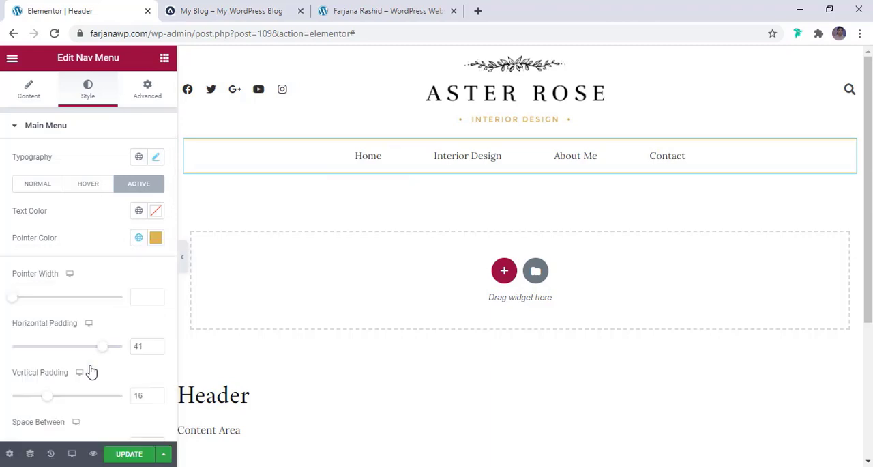
{"action": "left_click", "coordinate": [139, 212]}
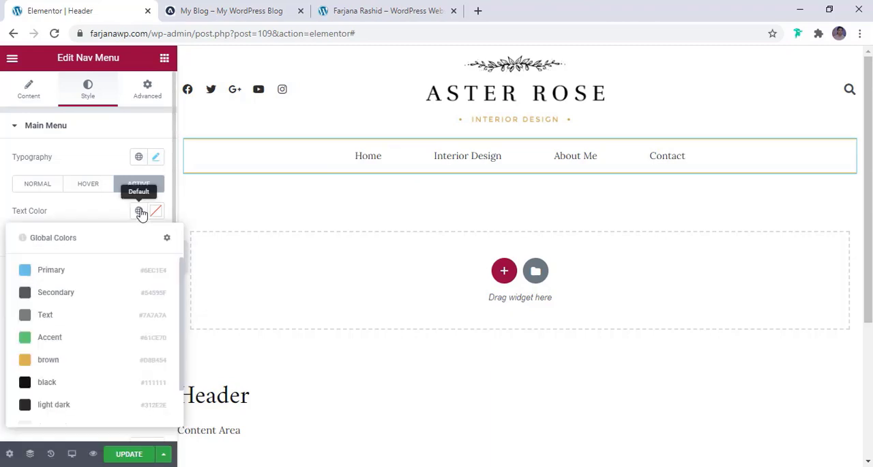
{"action": "left_click", "coordinate": [53, 403]}
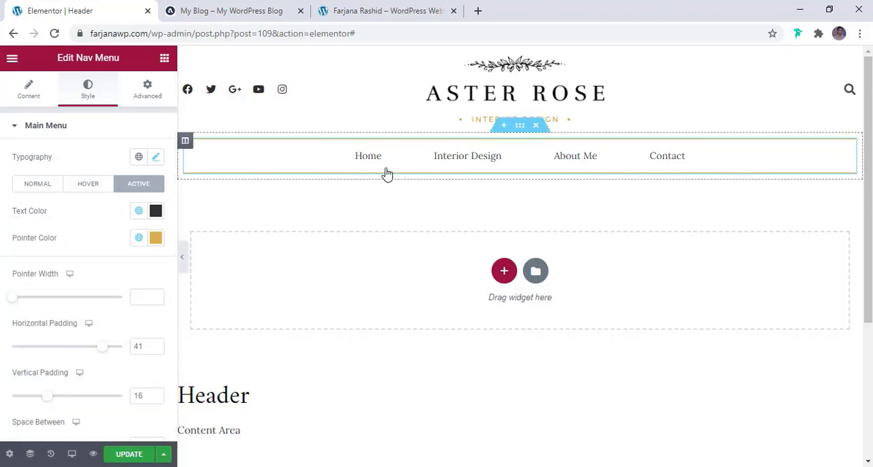
- Set the nav menu's font family to Montserrat in the main menu typography settings
{"action": "left_click", "coordinate": [35, 186]}
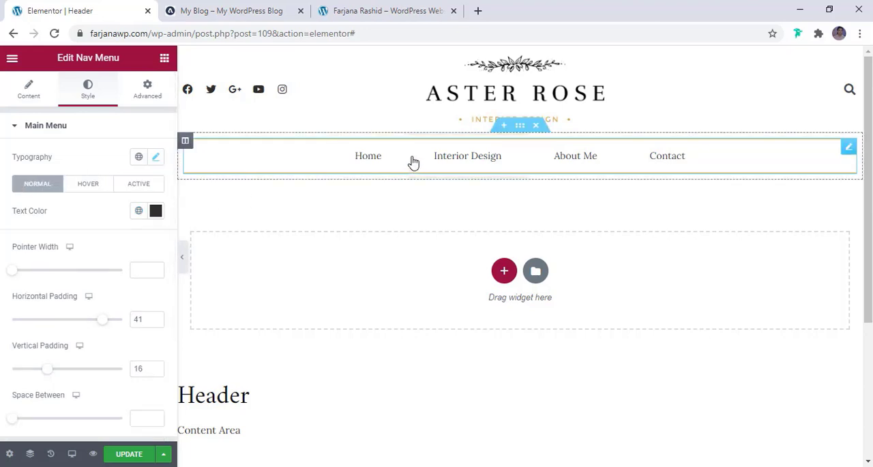
{"action": "left_click", "coordinate": [156, 159]}
{"action": "left_click", "coordinate": [109, 217]}
{"action": "right_click", "coordinate": [109, 217]}
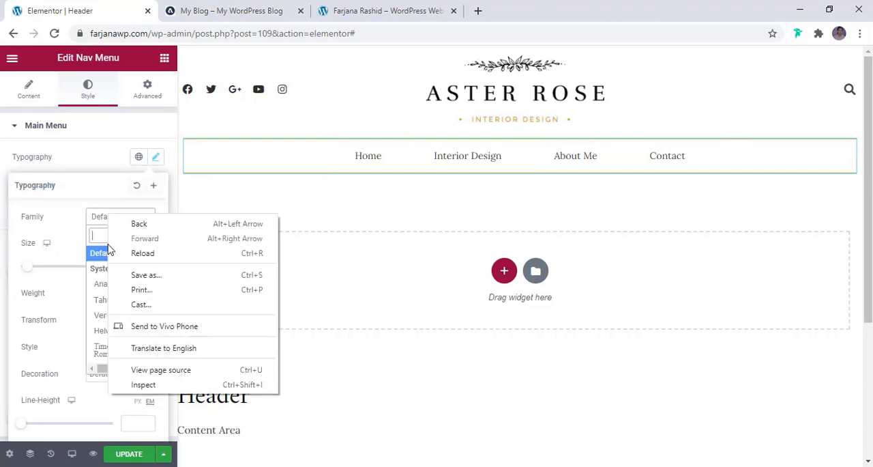
{"action": "left_click", "coordinate": [98, 236]}
{"action": "type", "text": "mont"}
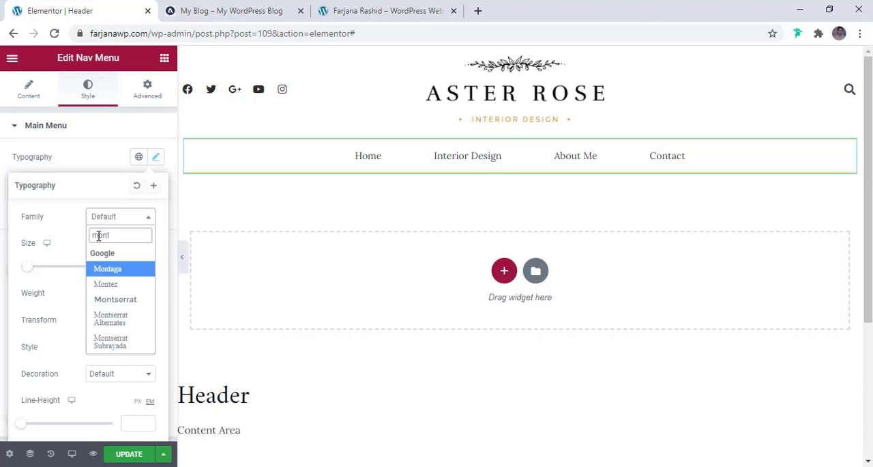
{"action": "left_click", "coordinate": [116, 301]}
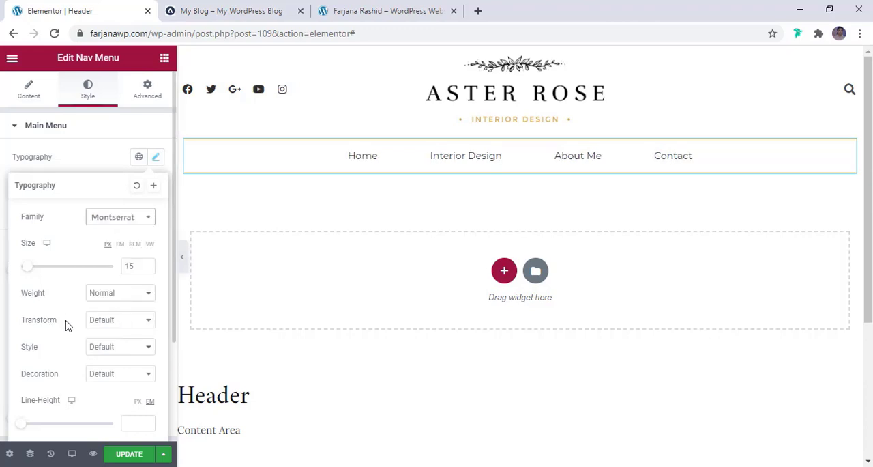
- Keep the menu text's weight at Normal and set its transform to Uppercase
{"action": "left_click", "coordinate": [103, 295]}
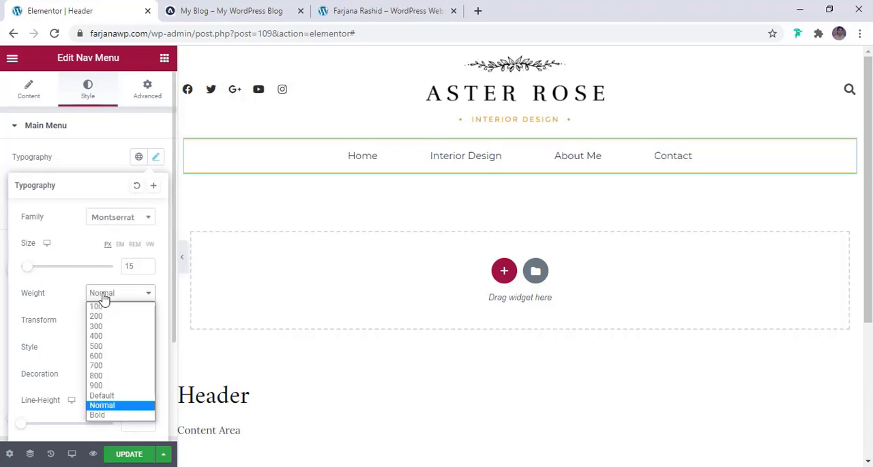
{"action": "left_click", "coordinate": [75, 292]}
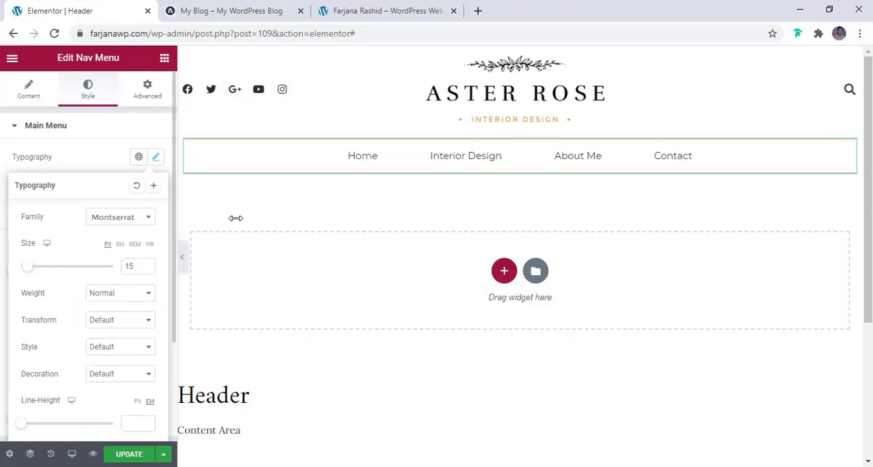
{"action": "left_click", "coordinate": [90, 321]}
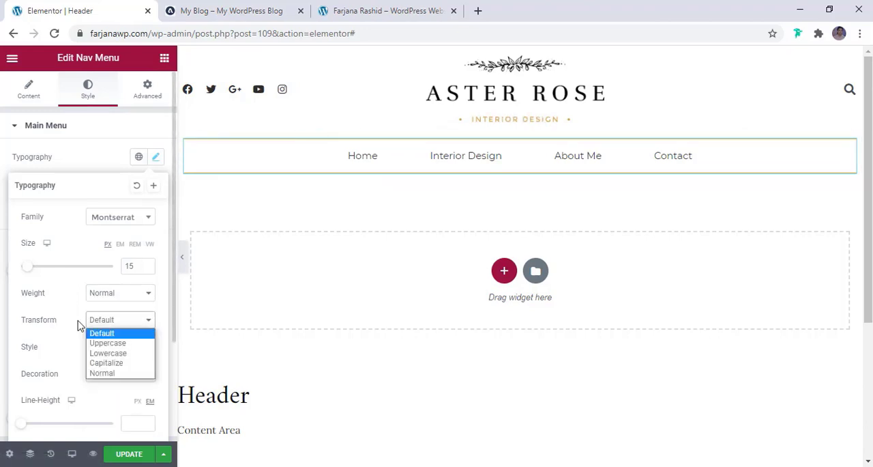
{"action": "left_click", "coordinate": [103, 343]}
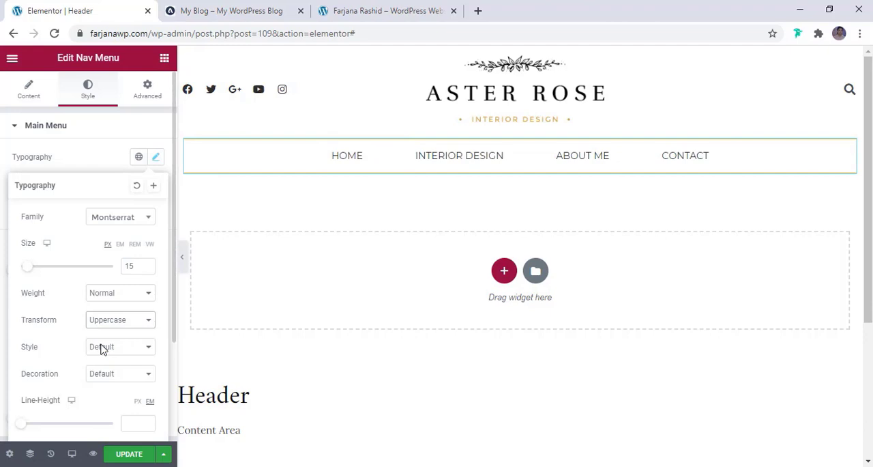
- Set the menu text's letter spacing to 0.9 and compare the menu with the reference blog
{"action": "scroll", "coordinate": [78, 376], "scroll_direction": "down", "scroll_amount": 2}
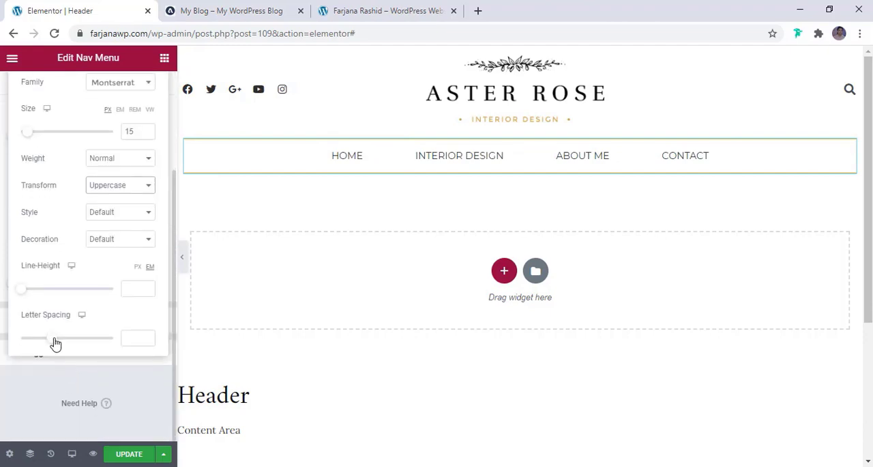
{"action": "left_click_drag", "start_coordinate": [56, 343], "coordinate": [62, 345]}
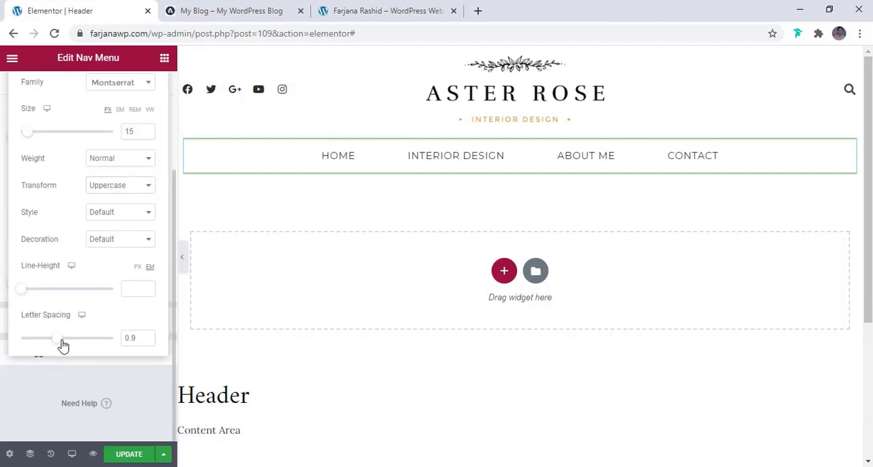
{"action": "left_click", "coordinate": [219, 9]}
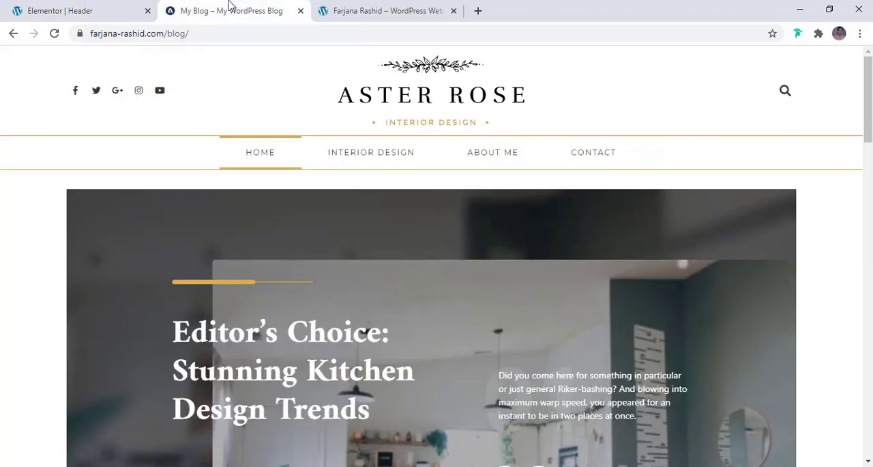
{"action": "left_click", "coordinate": [71, 8]}
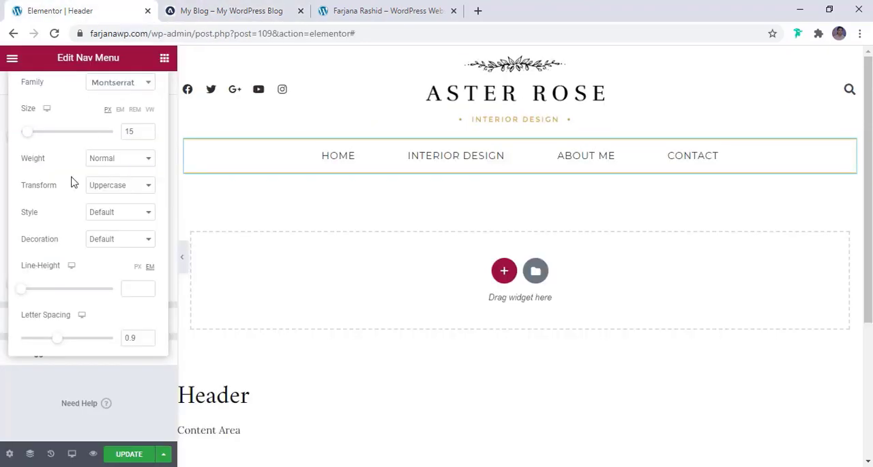
- Set the menu text's size to 13 px, letter spacing to 1.1 and weight to 500, and update the header
{"action": "left_click", "coordinate": [150, 137]}
{"action": "left_click", "coordinate": [149, 138]}
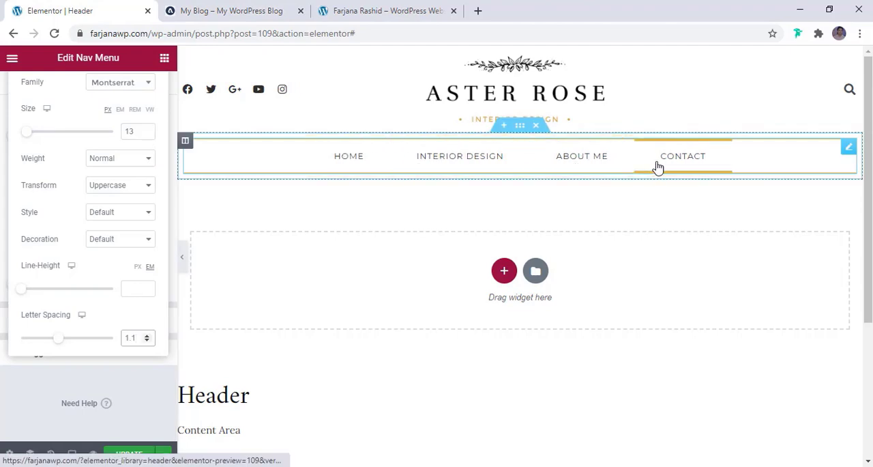
{"action": "scroll", "coordinate": [71, 202], "scroll_direction": "up", "scroll_amount": 1}
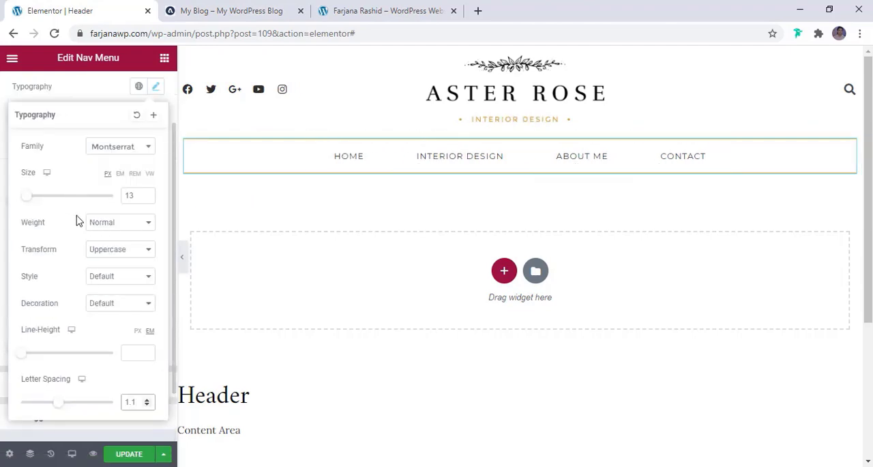
{"action": "left_click", "coordinate": [109, 224]}
{"action": "left_click", "coordinate": [107, 270]}
{"action": "left_click", "coordinate": [107, 225]}
{"action": "left_click", "coordinate": [111, 275]}
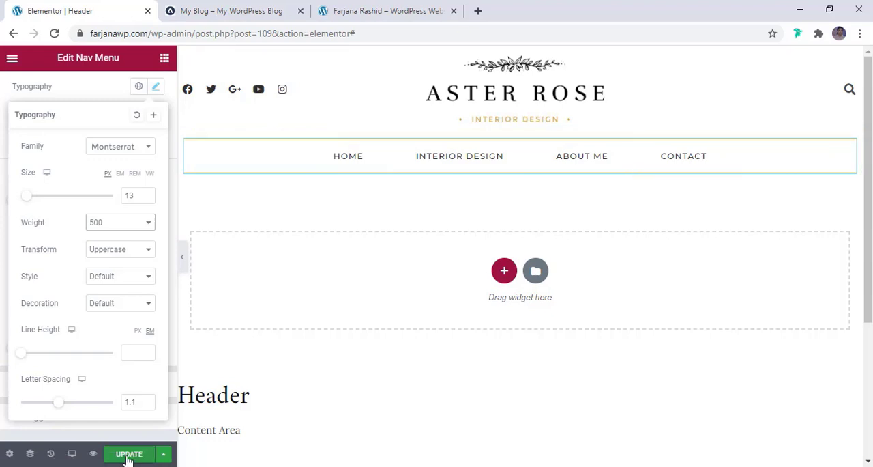
{"action": "left_click", "coordinate": [128, 455]}
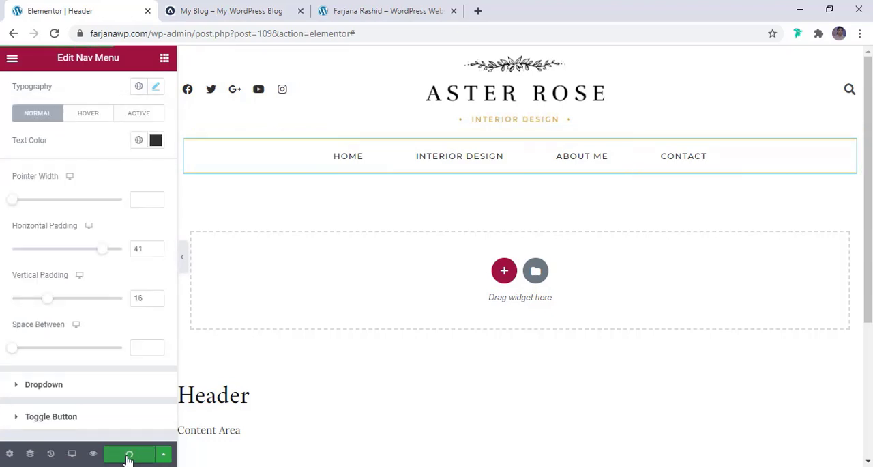
- Preview the header at tablet size and switch the editor to the mobile preview
{"action": "left_click", "coordinate": [72, 455]}
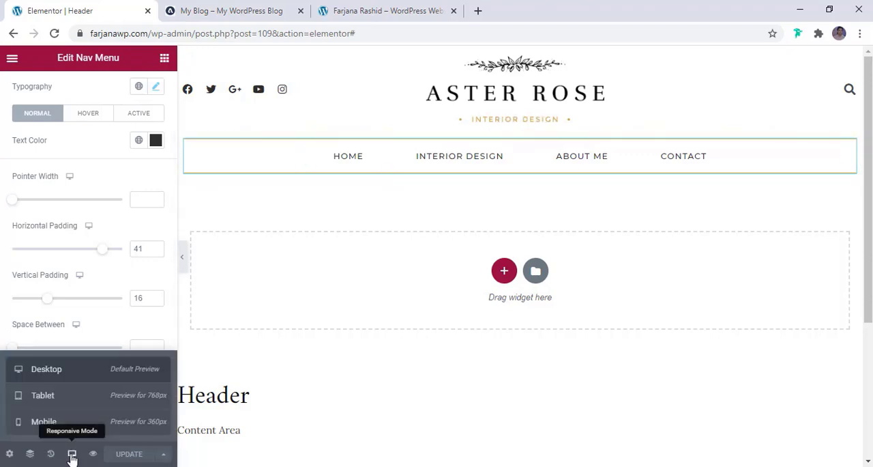
{"action": "left_click", "coordinate": [43, 397]}
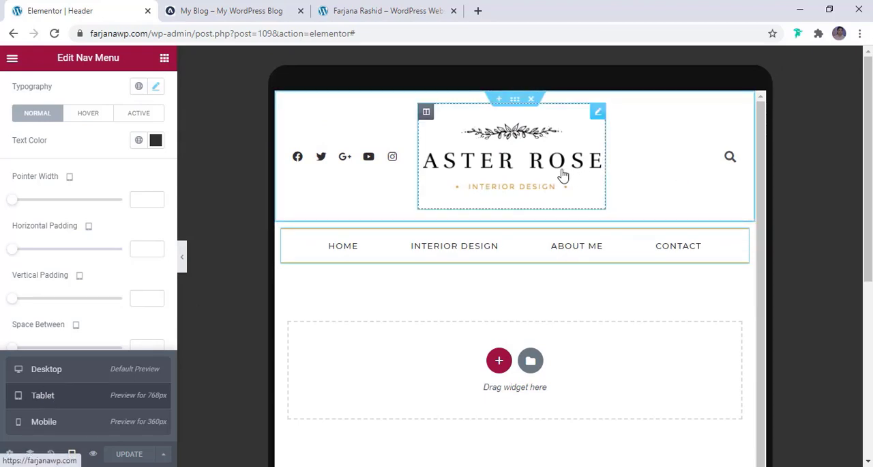
{"action": "left_click", "coordinate": [77, 423]}
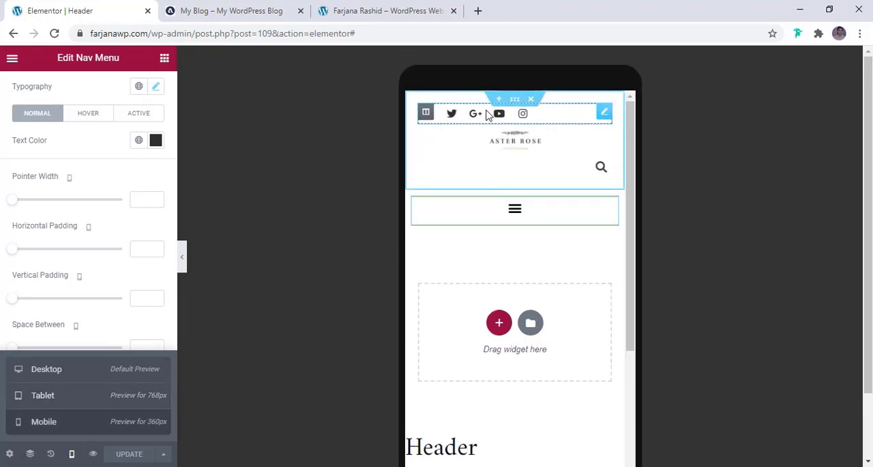
- Center the social icons and the search form's toggle icon in the mobile header
{"action": "left_click", "coordinate": [487, 115]}
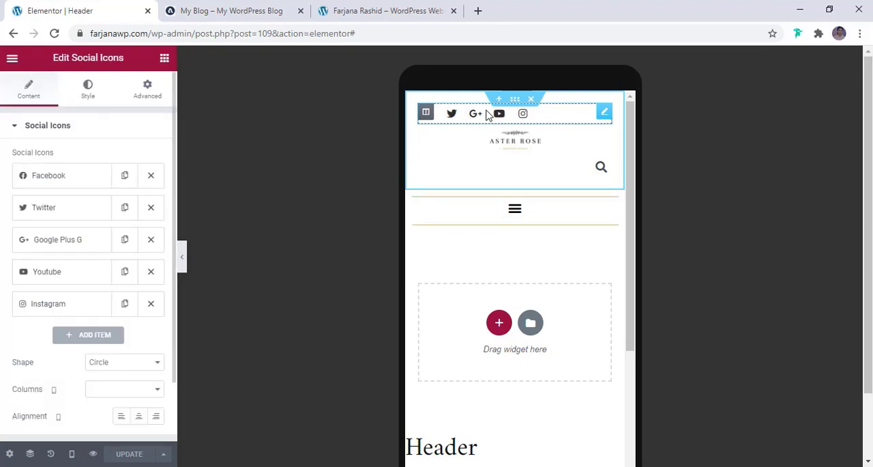
{"action": "scroll", "coordinate": [58, 366], "scroll_direction": "down", "scroll_amount": 1}
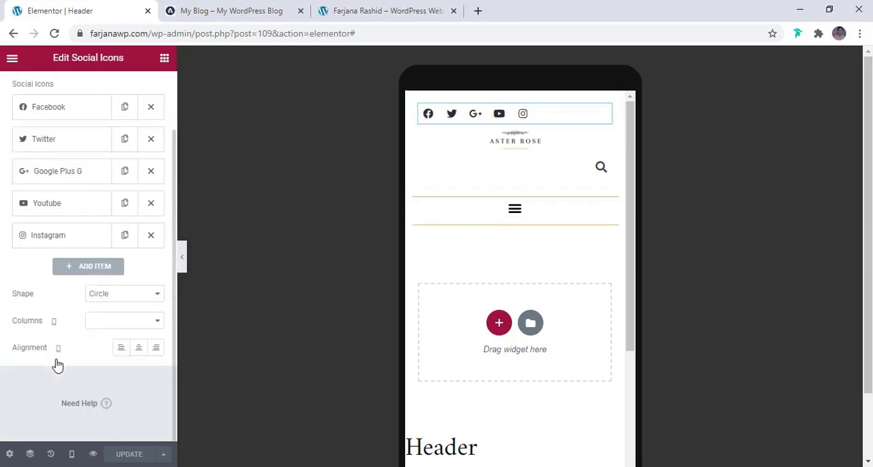
{"action": "left_click", "coordinate": [139, 349]}
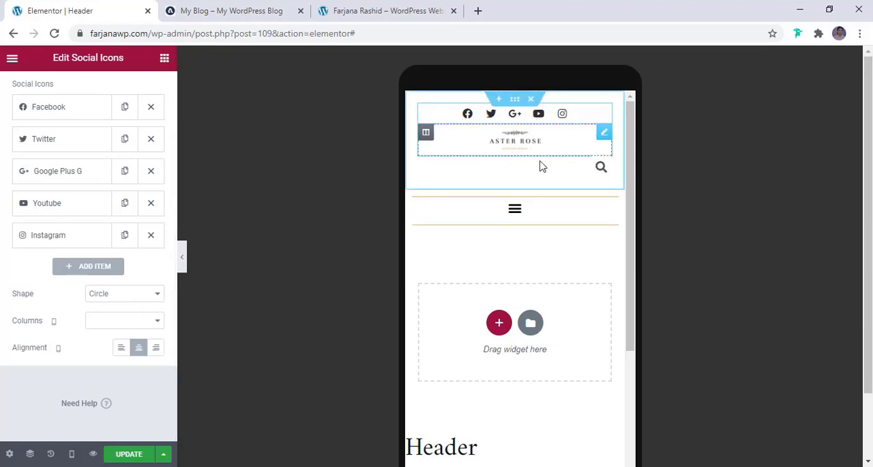
{"action": "left_click", "coordinate": [591, 173]}
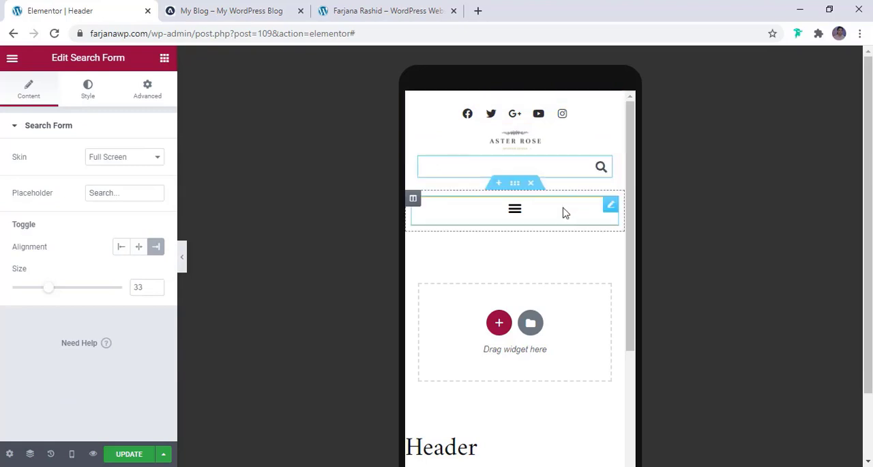
{"action": "left_click", "coordinate": [136, 248]}
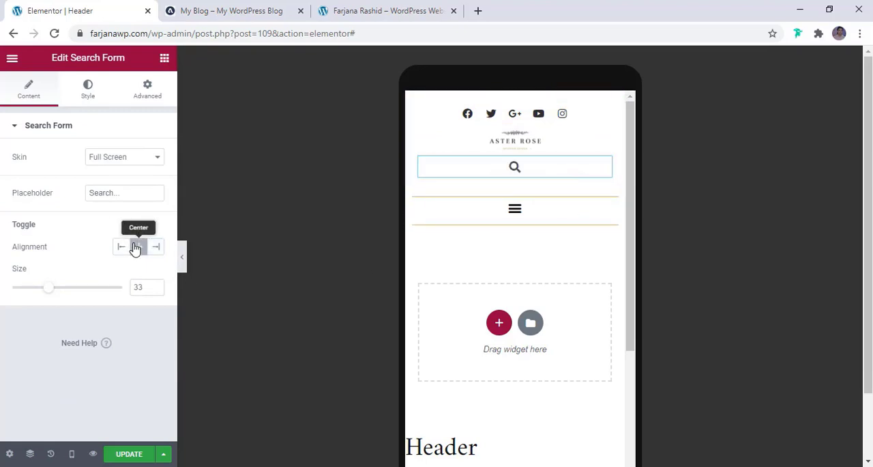
- Set the site logo's mobile width to 225 px
{"action": "left_click", "coordinate": [503, 153]}
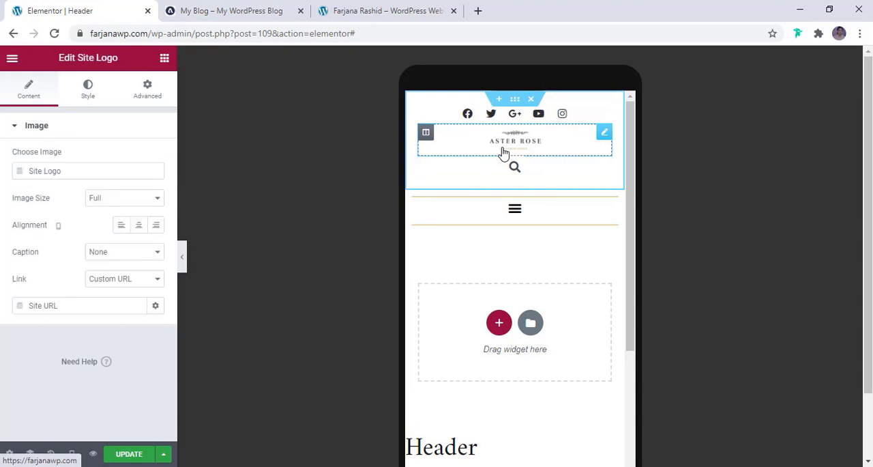
{"action": "left_click", "coordinate": [87, 100]}
{"action": "left_click_drag", "start_coordinate": [23, 183], "coordinate": [41, 191]}
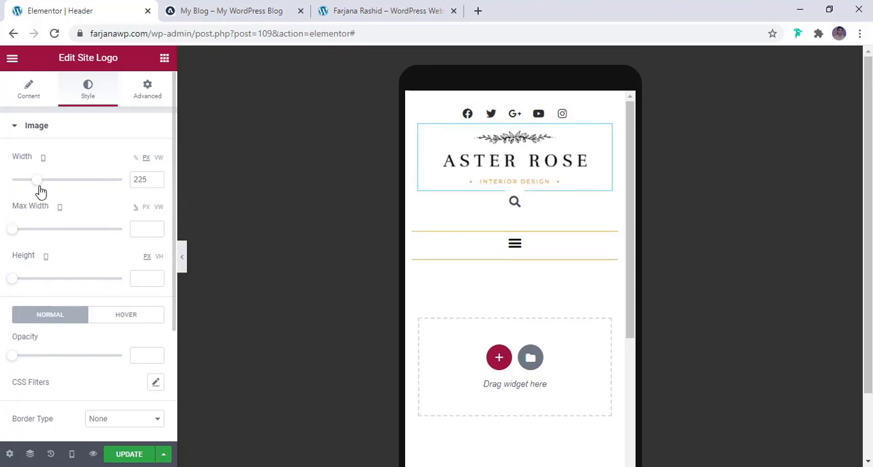
- Unlink the search form's mobile margin values and set the top margin to 5 px
{"action": "left_click", "coordinate": [539, 207]}
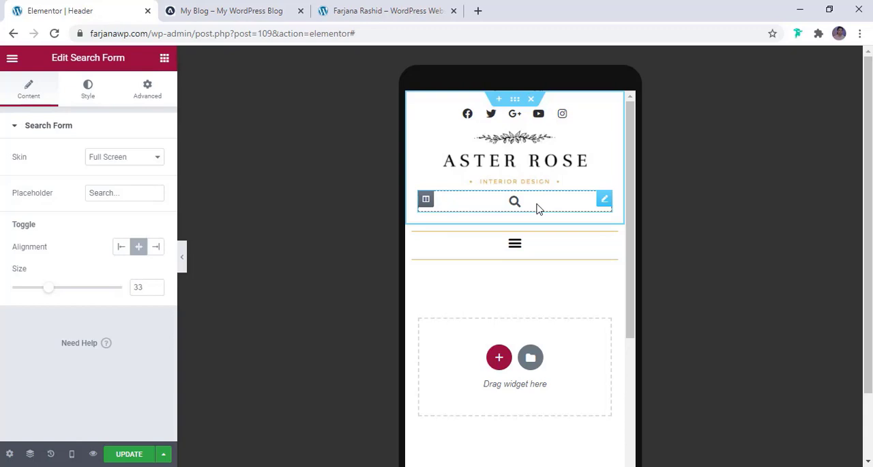
{"action": "left_click", "coordinate": [143, 92]}
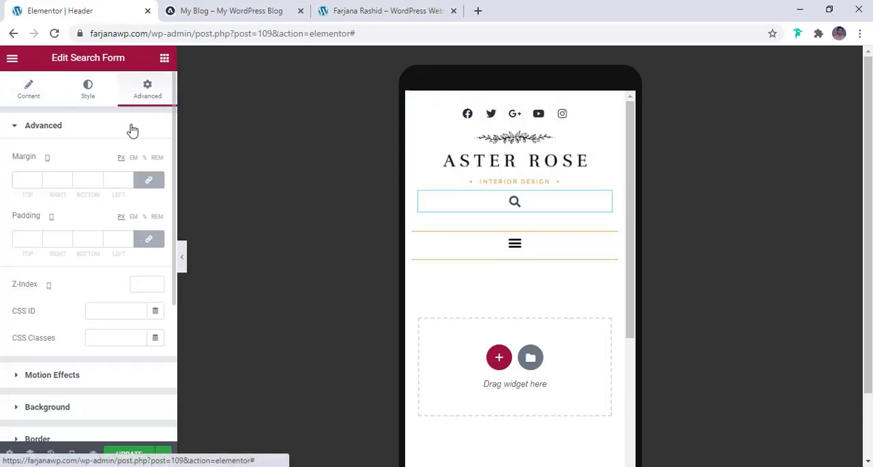
{"action": "left_click", "coordinate": [149, 180]}
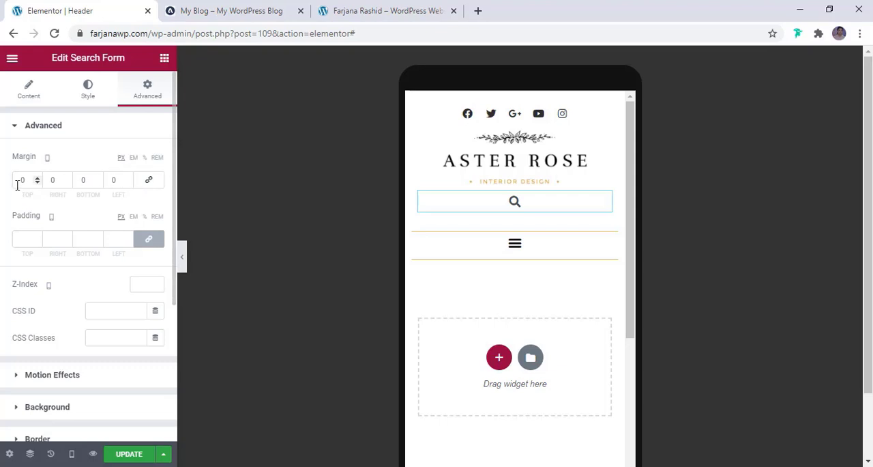
{"action": "type", "text": "1"}
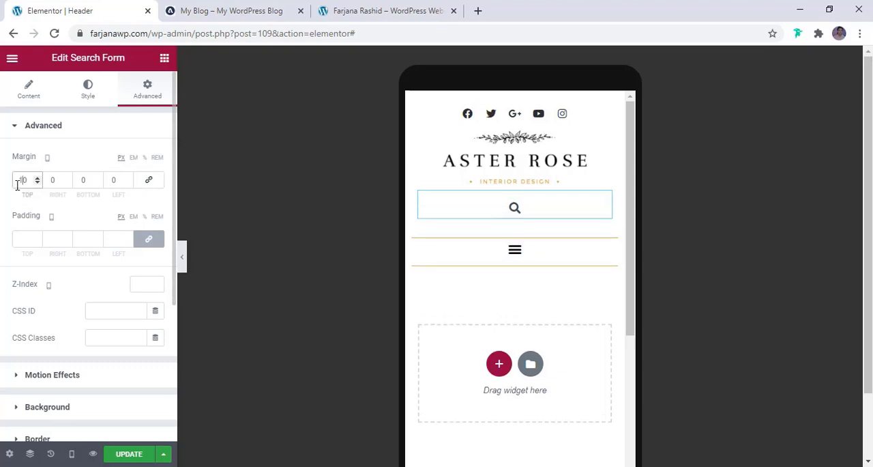
{"action": "key", "text": "Down"}
{"action": "key", "text": "Down"}
{"action": "key", "text": "Down"}
{"action": "key", "text": "Down"}
{"action": "key", "text": "Down"}
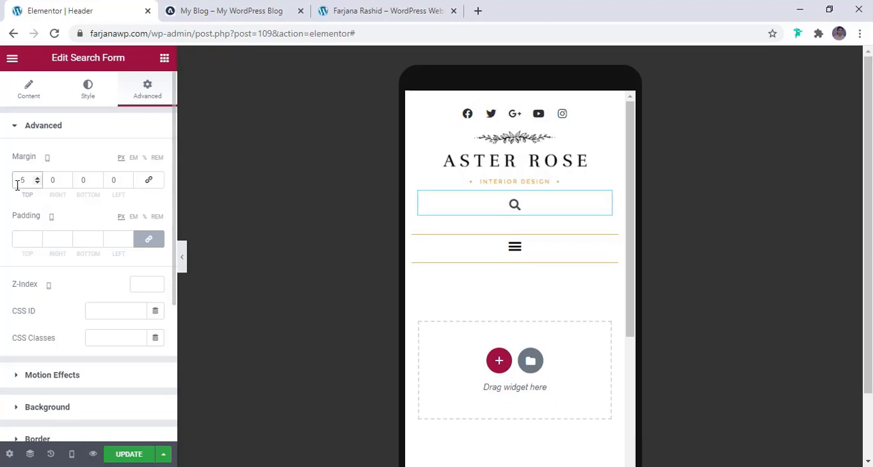
- Expand and collapse the mobile nav menu to check its dropdown and the header layout
{"action": "scroll", "coordinate": [523, 257], "scroll_direction": "down", "scroll_amount": 3}
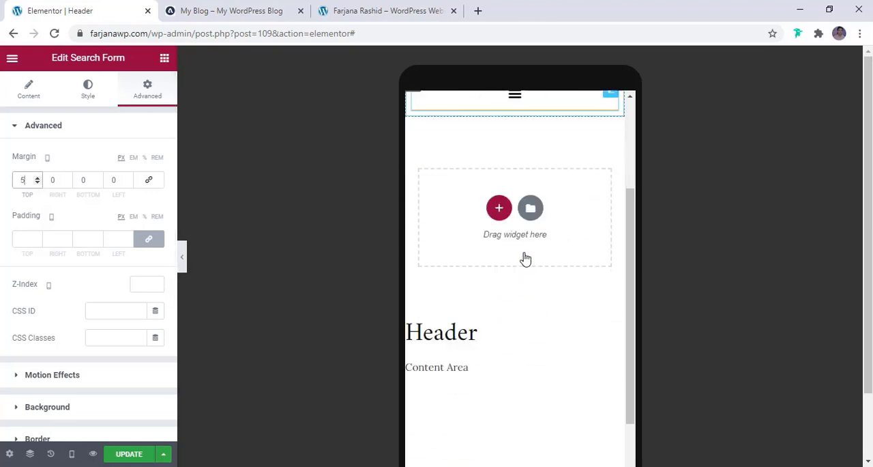
{"action": "scroll", "coordinate": [502, 248], "scroll_direction": "up", "scroll_amount": 2}
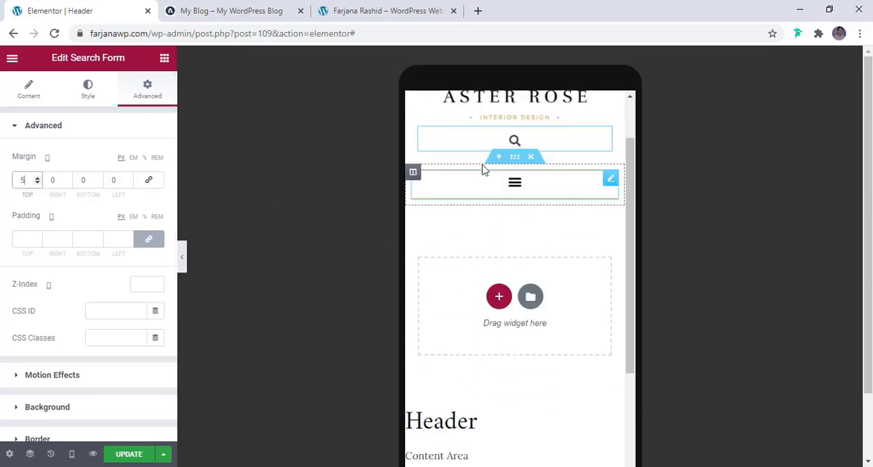
{"action": "left_click", "coordinate": [521, 191]}
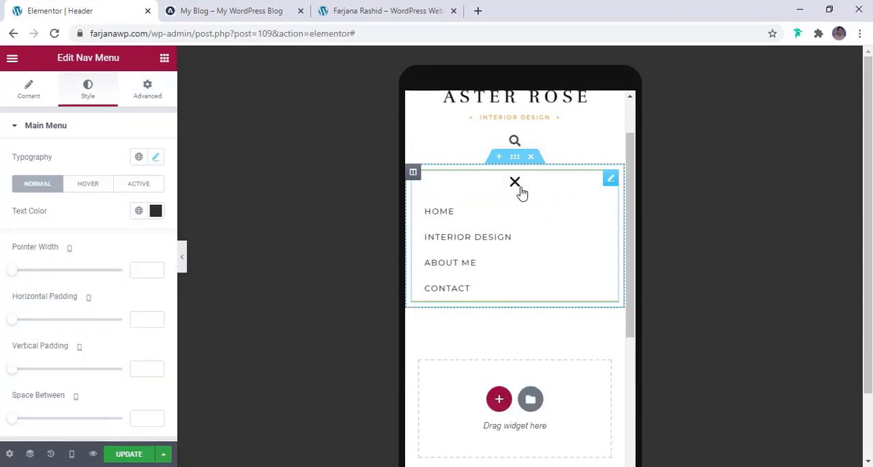
{"action": "left_click", "coordinate": [519, 189]}
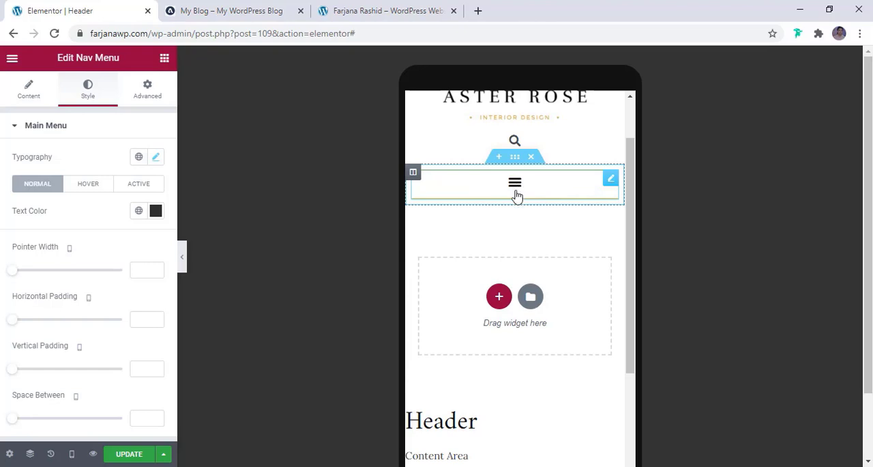
{"action": "scroll", "coordinate": [556, 200], "scroll_direction": "up", "scroll_amount": 2}
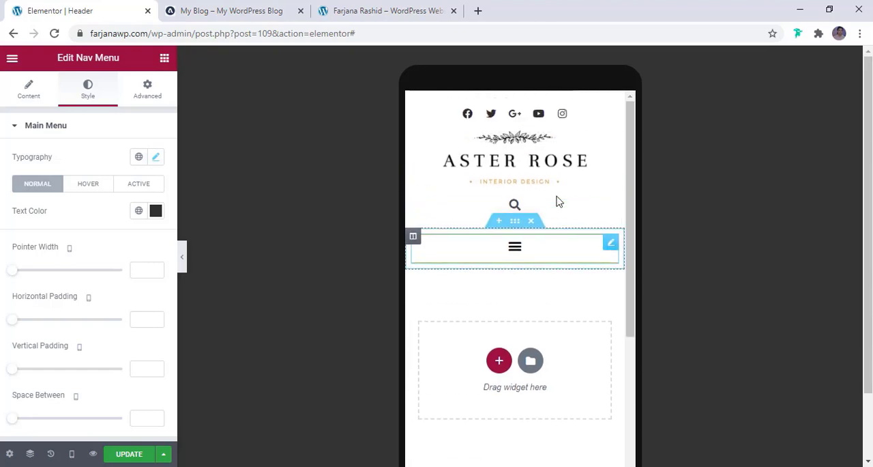
- Update the header template and reload the live site's page to check it
{"action": "left_click", "coordinate": [118, 458]}
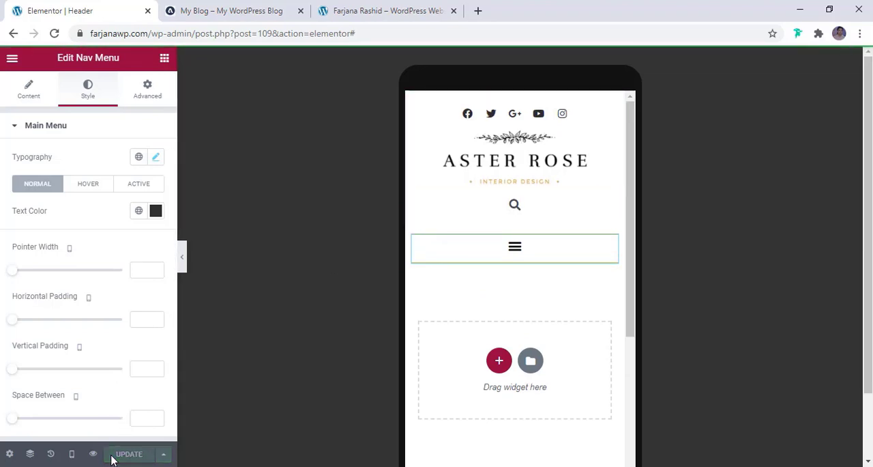
{"action": "left_click", "coordinate": [367, 14]}
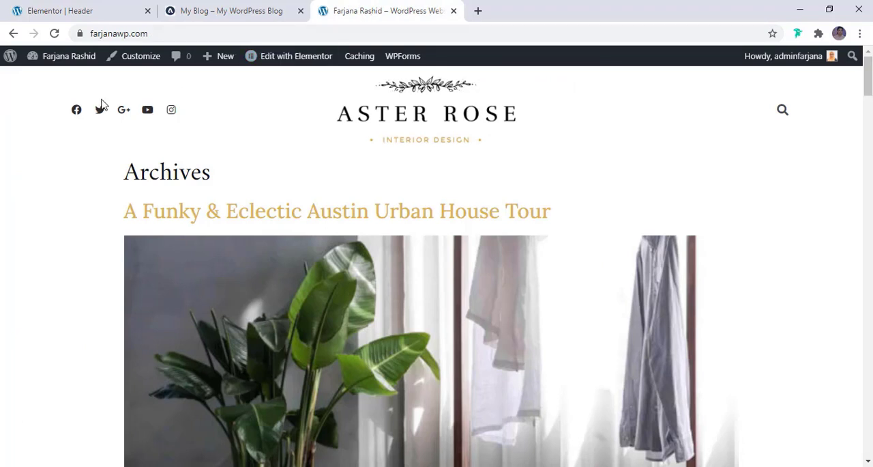
{"action": "left_click", "coordinate": [54, 34]}
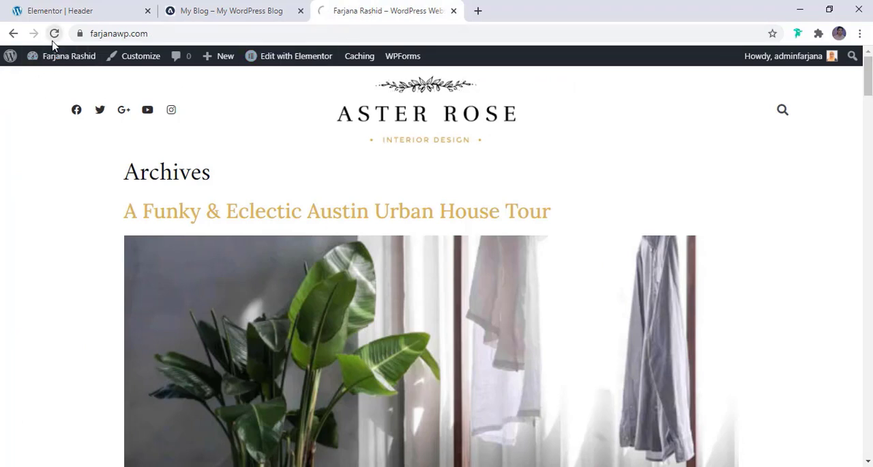
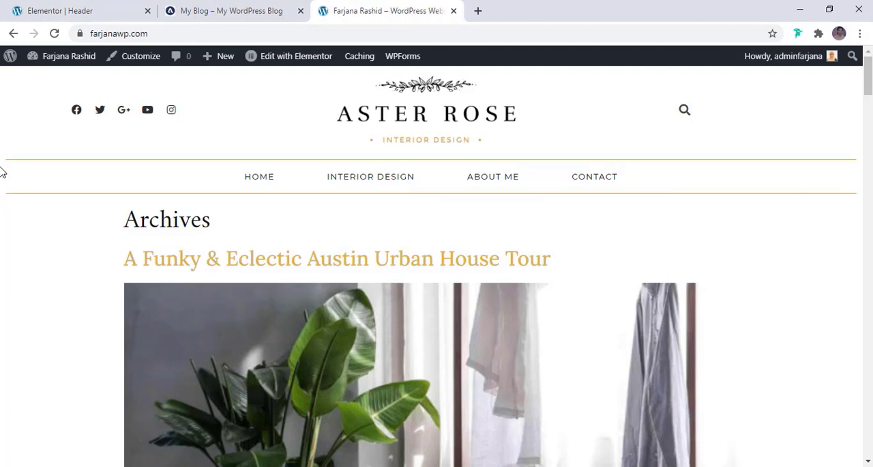
- Switch the header template to the desktop preview, set the menu section's columns gap to No Gap, and check the full-width header
{"action": "left_click", "coordinate": [66, 6]}
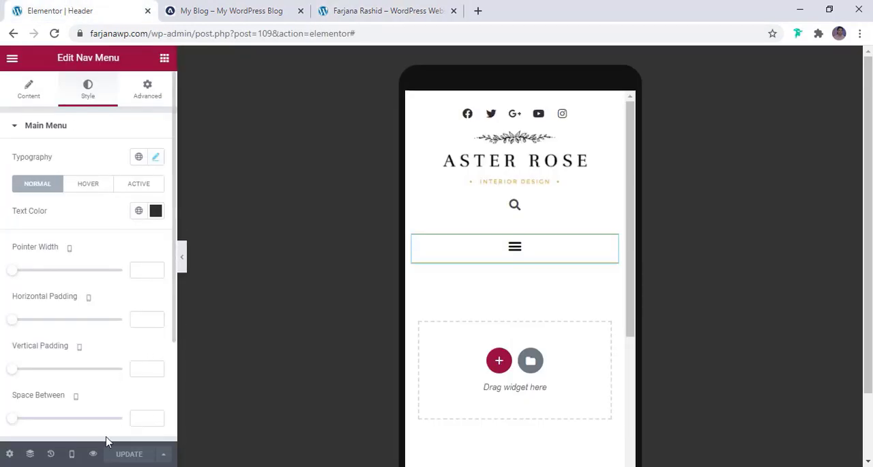
{"action": "left_click", "coordinate": [73, 459]}
{"action": "left_click", "coordinate": [26, 371]}
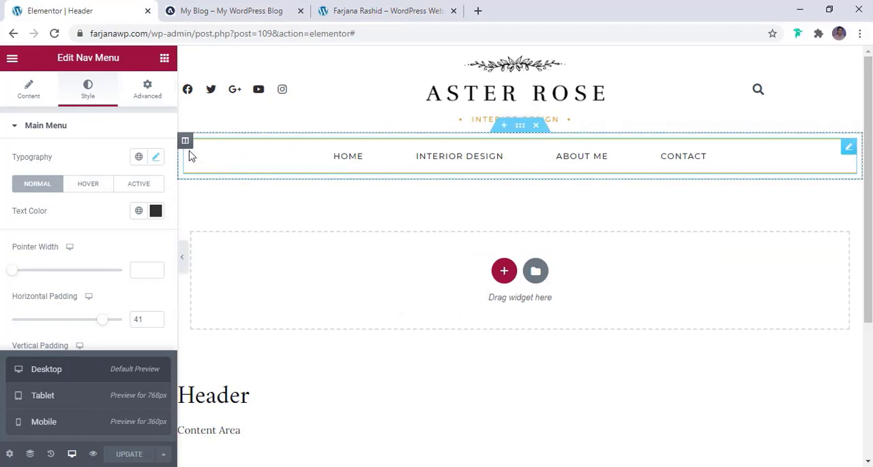
{"action": "left_click", "coordinate": [518, 127]}
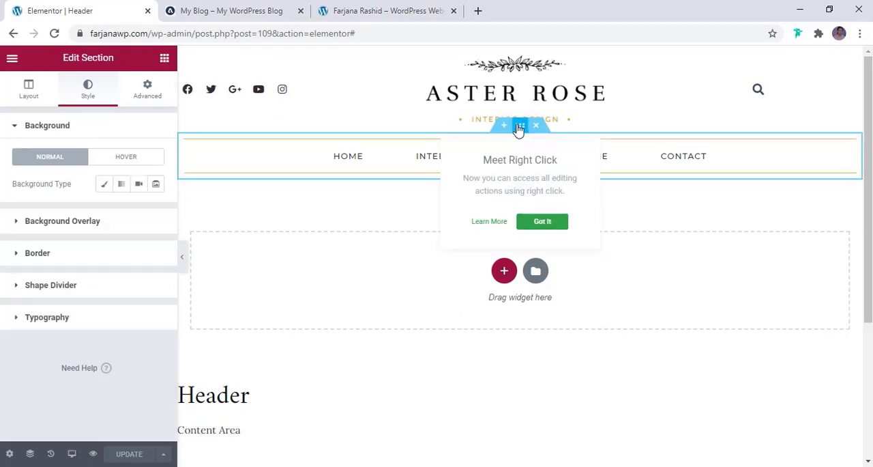
{"action": "left_click", "coordinate": [32, 99]}
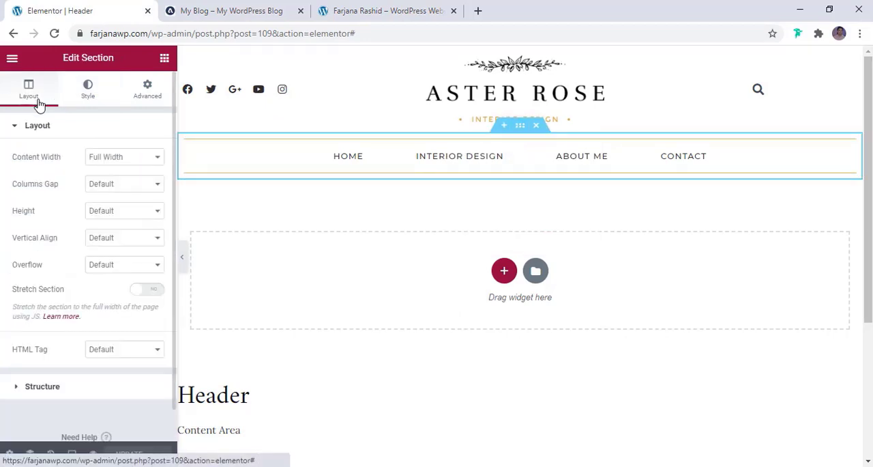
{"action": "left_click", "coordinate": [111, 188]}
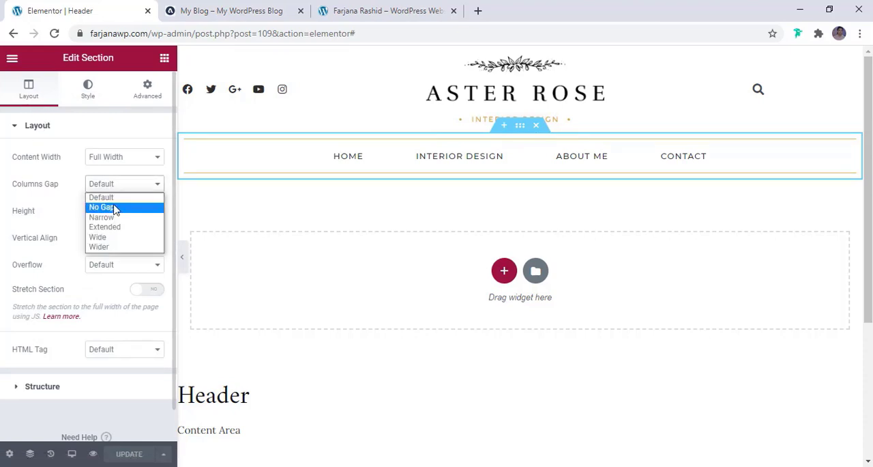
{"action": "left_click", "coordinate": [114, 206]}
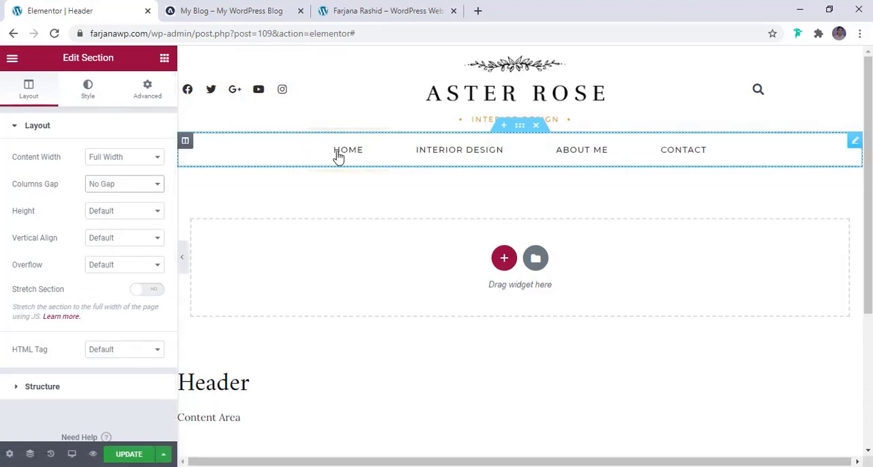
{"action": "left_click", "coordinate": [182, 259]}
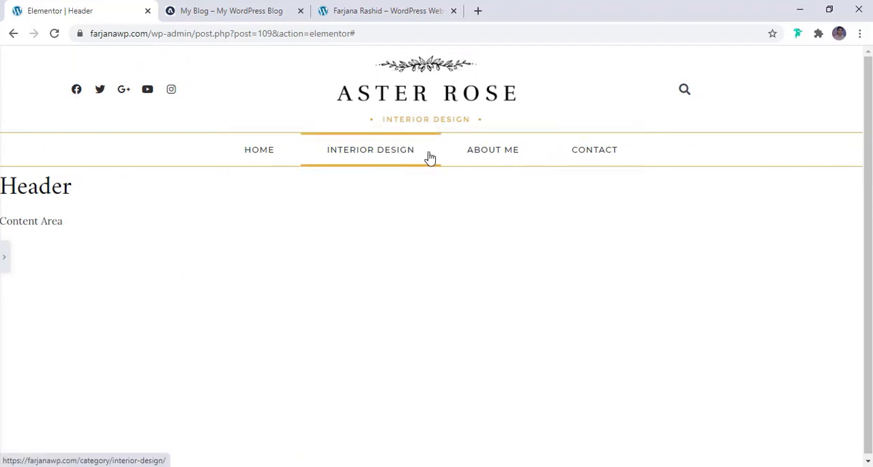
{"action": "left_click", "coordinate": [4, 261]}
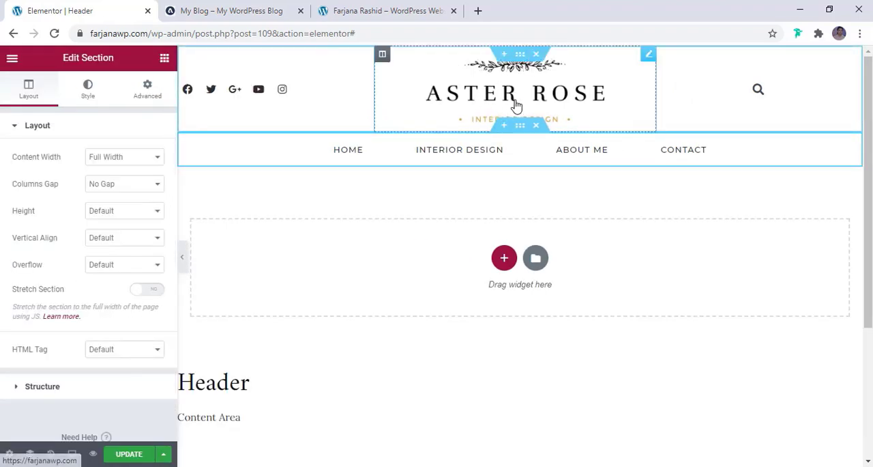
- Set the site logo's top and bottom margins to 18 px each
{"action": "left_click", "coordinate": [516, 106]}
{"action": "left_click", "coordinate": [140, 85]}
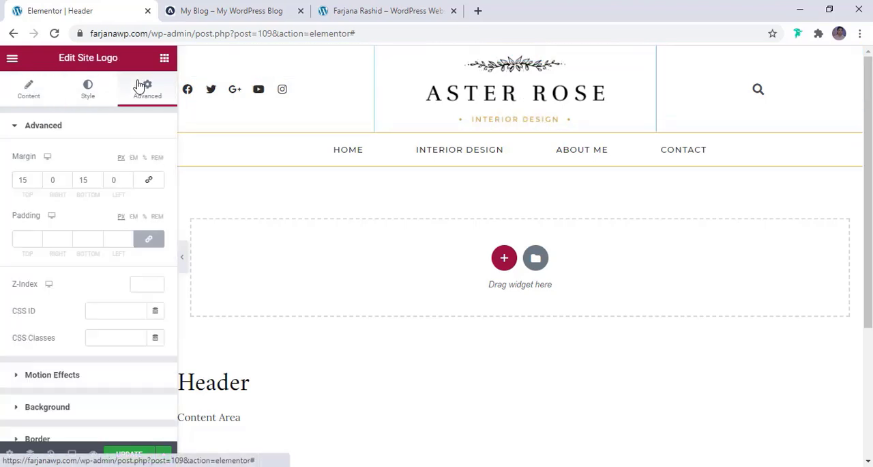
{"action": "left_click", "coordinate": [36, 177]}
{"action": "left_click", "coordinate": [37, 177]}
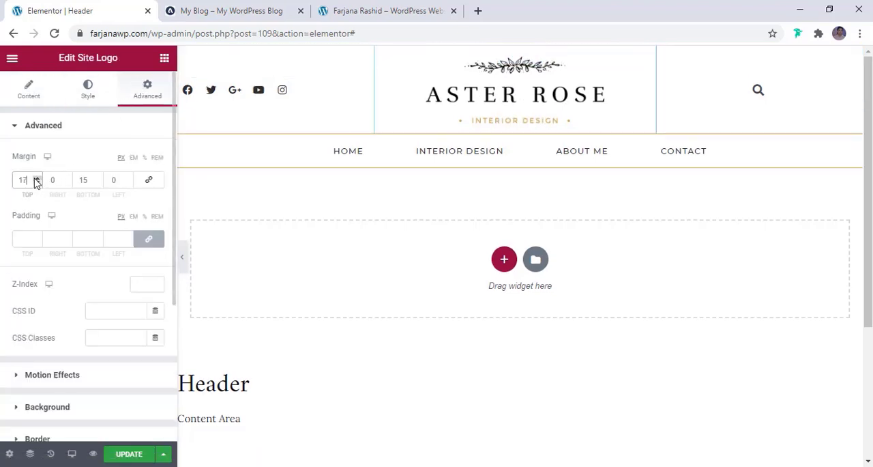
{"action": "left_click", "coordinate": [36, 178]}
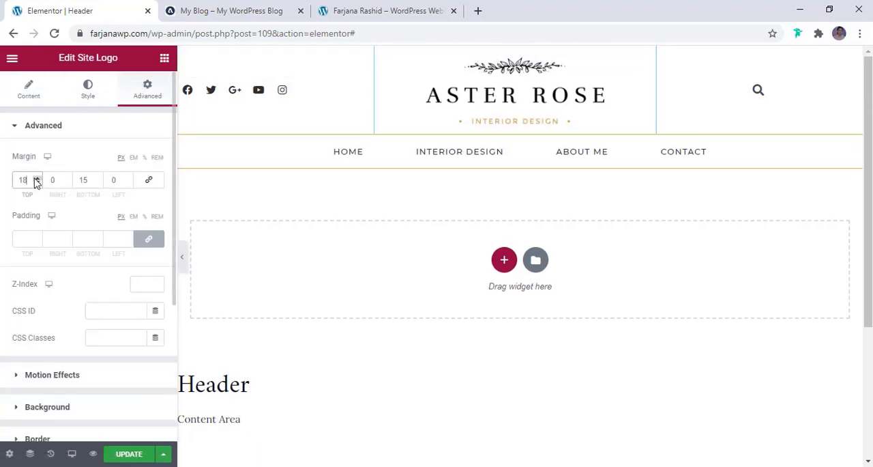
{"action": "left_click", "coordinate": [99, 178]}
{"action": "left_click", "coordinate": [99, 177]}
{"action": "left_click", "coordinate": [99, 178]}
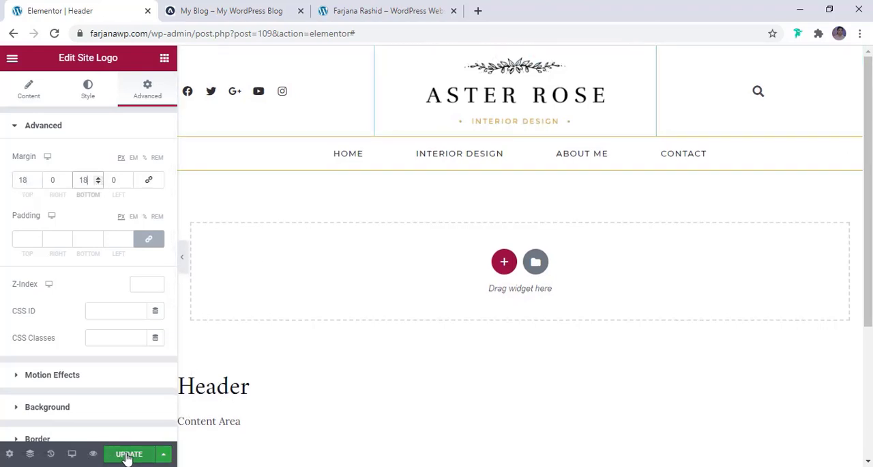
- Reduce the site logo's desktop width to 245 px and update the header template
{"action": "left_click", "coordinate": [80, 97]}
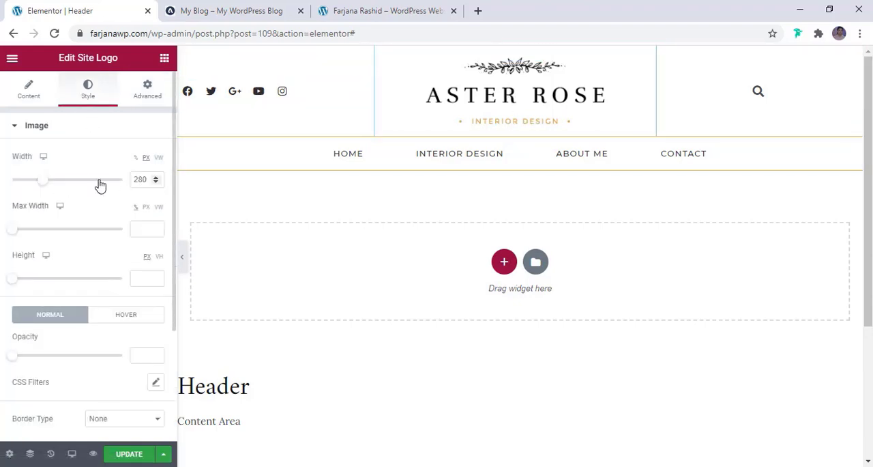
{"action": "left_click_drag", "start_coordinate": [42, 185], "coordinate": [38, 186]}
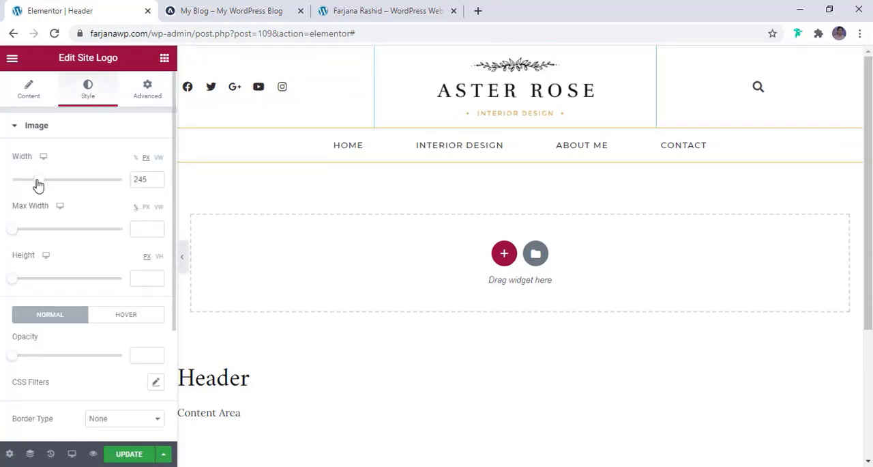
{"action": "left_click", "coordinate": [127, 451]}
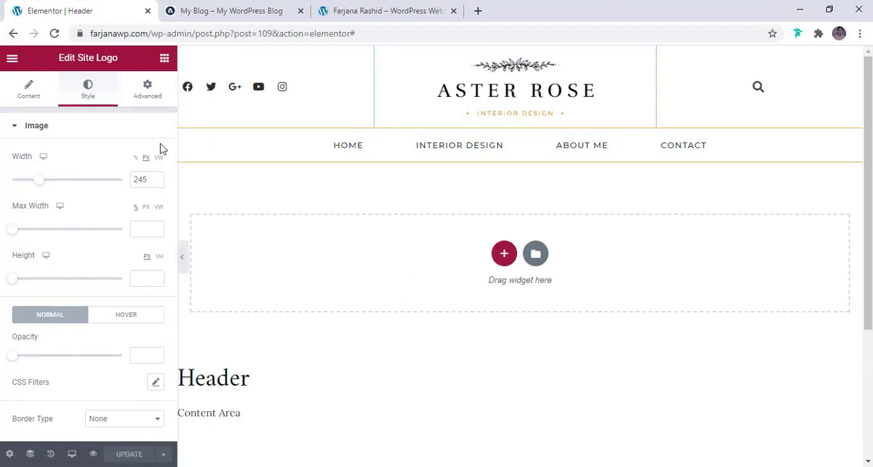
- Exit the header template to the dashboard and open the Home page for editing with Elementor
{"action": "left_click", "coordinate": [11, 58]}
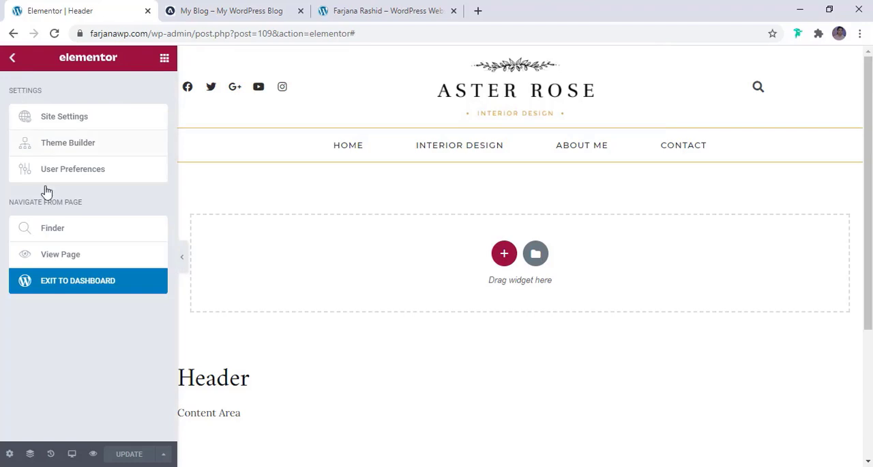
{"action": "left_click", "coordinate": [66, 290]}
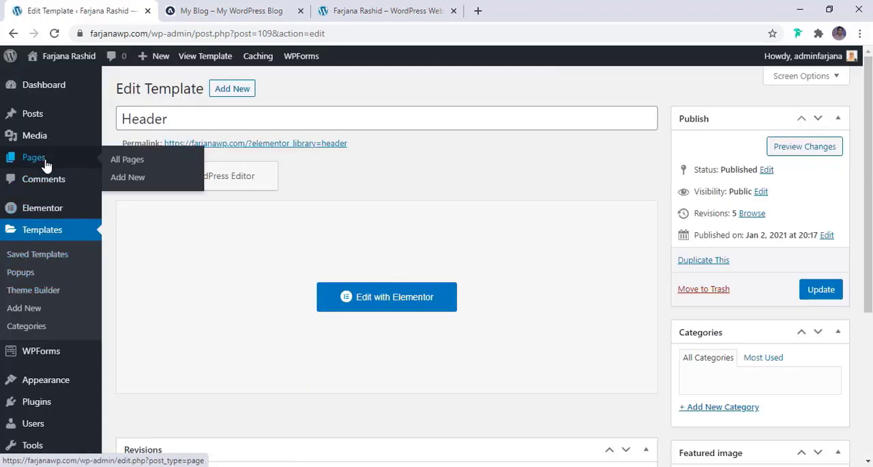
{"action": "left_click", "coordinate": [47, 166]}
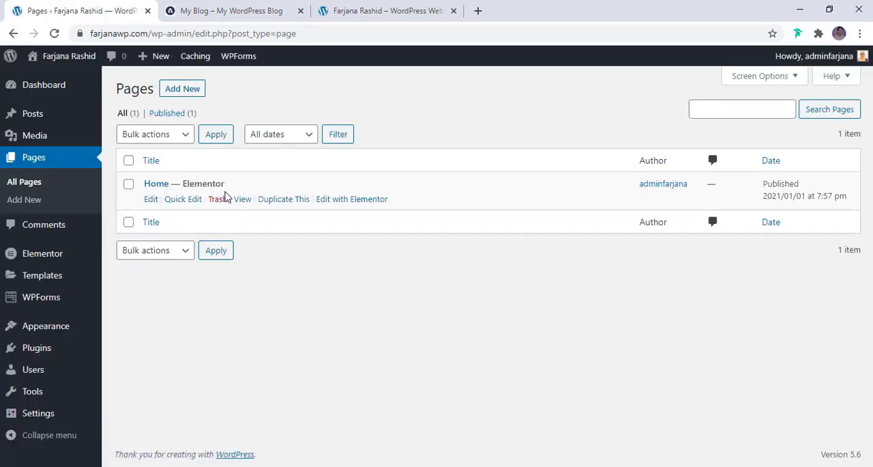
{"action": "left_click", "coordinate": [350, 199]}
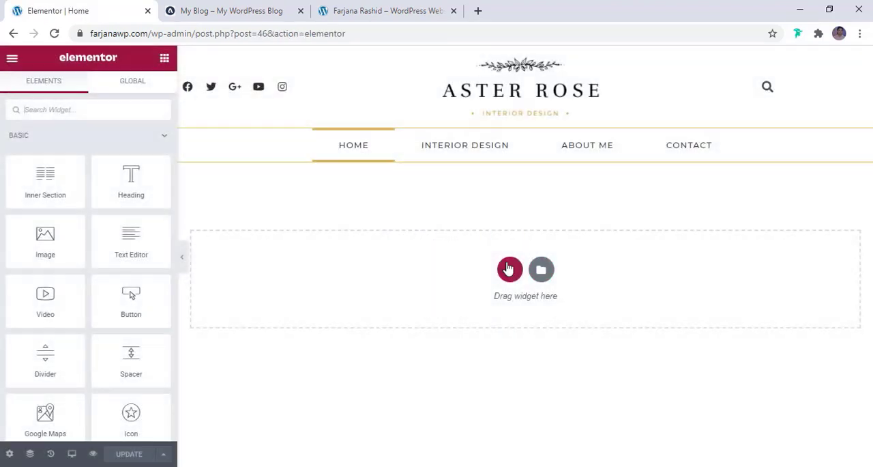
- Examine the reference blog's homepage slider and the newsletter subscription section below it
{"action": "left_click", "coordinate": [209, 10]}
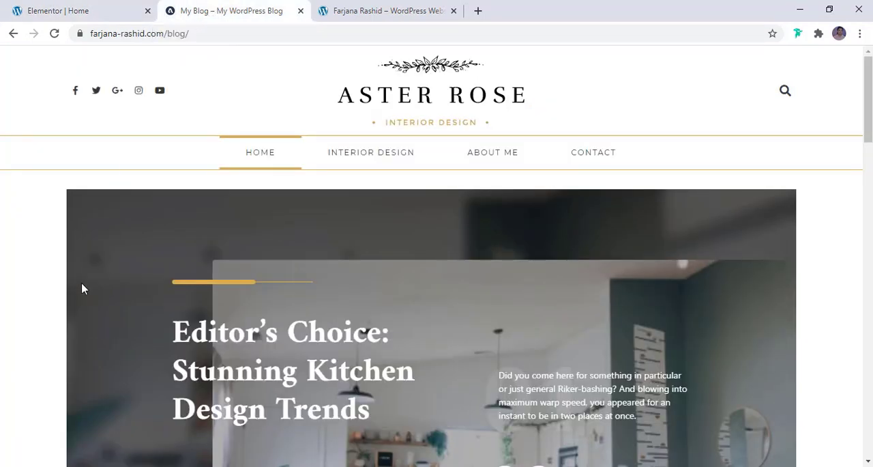
{"action": "scroll", "coordinate": [81, 288], "scroll_direction": "down", "scroll_amount": 3}
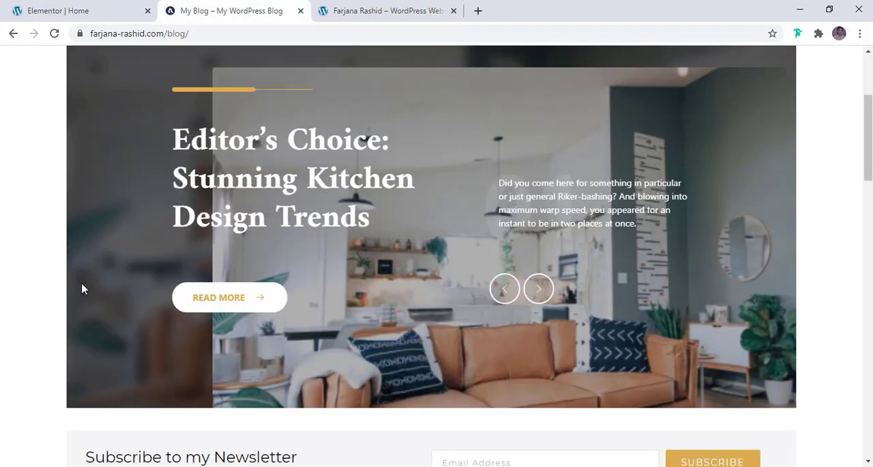
{"action": "left_click", "coordinate": [534, 300]}
{"action": "left_click", "coordinate": [538, 296]}
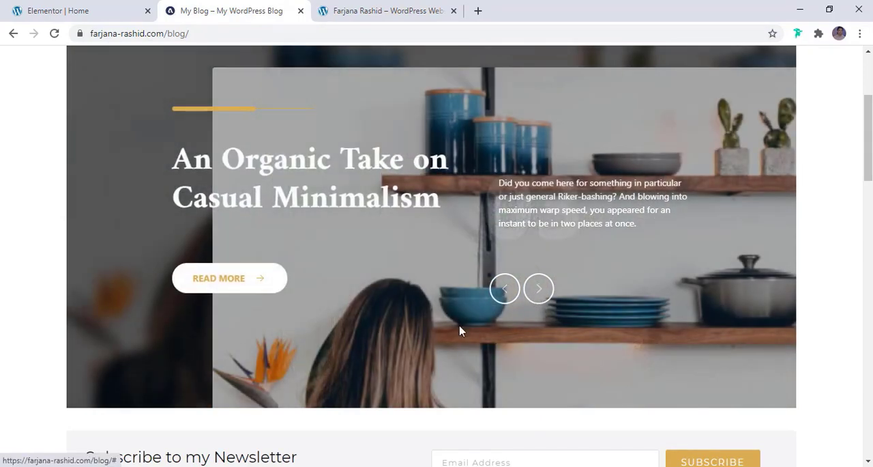
{"action": "scroll", "coordinate": [464, 335], "scroll_direction": "up", "scroll_amount": 3}
{"action": "scroll", "coordinate": [465, 337], "scroll_direction": "down", "scroll_amount": 2}
{"action": "scroll", "coordinate": [465, 336], "scroll_direction": "down", "scroll_amount": 5}
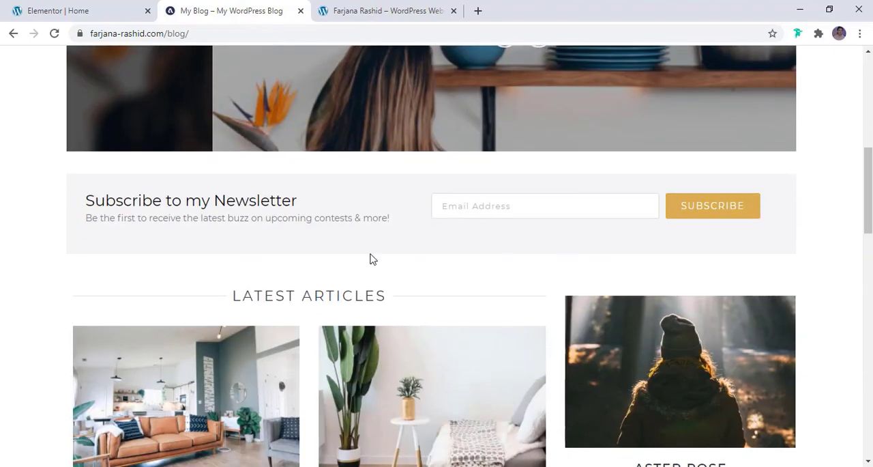
{"action": "scroll", "coordinate": [376, 230], "scroll_direction": "up", "scroll_amount": 1}
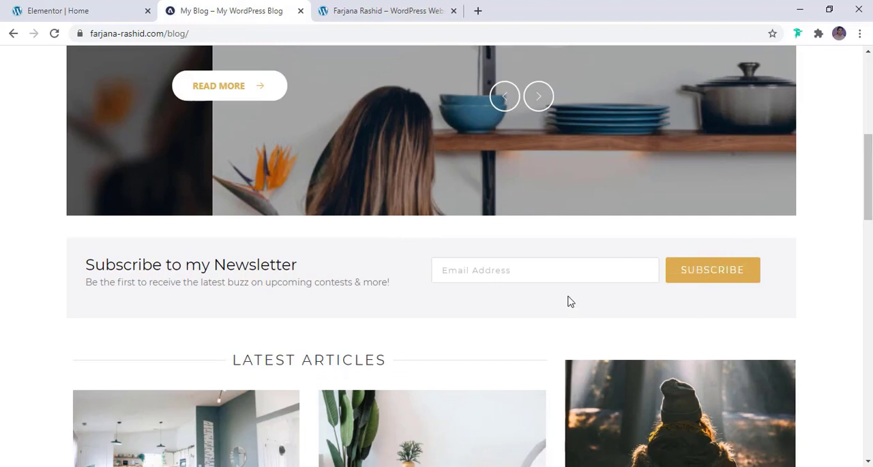
- Add a section with two equal columns to the Home page, checking the reference blog's newsletter layout
{"action": "left_click", "coordinate": [116, 6]}
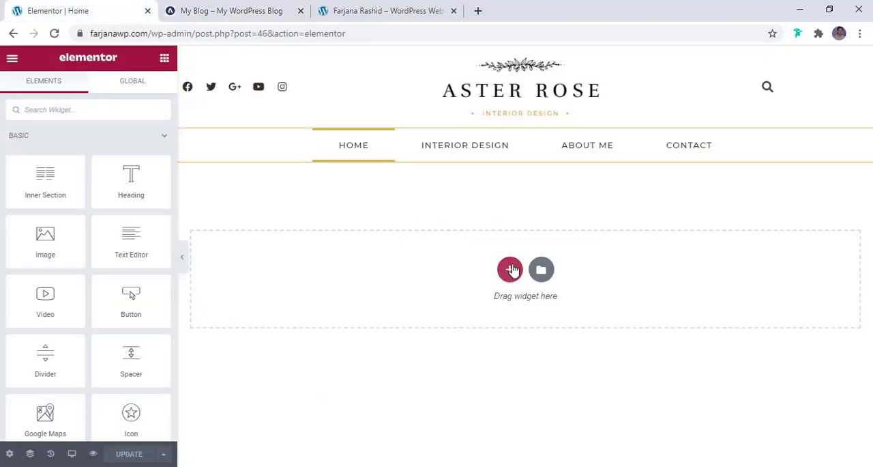
{"action": "left_click", "coordinate": [511, 269]}
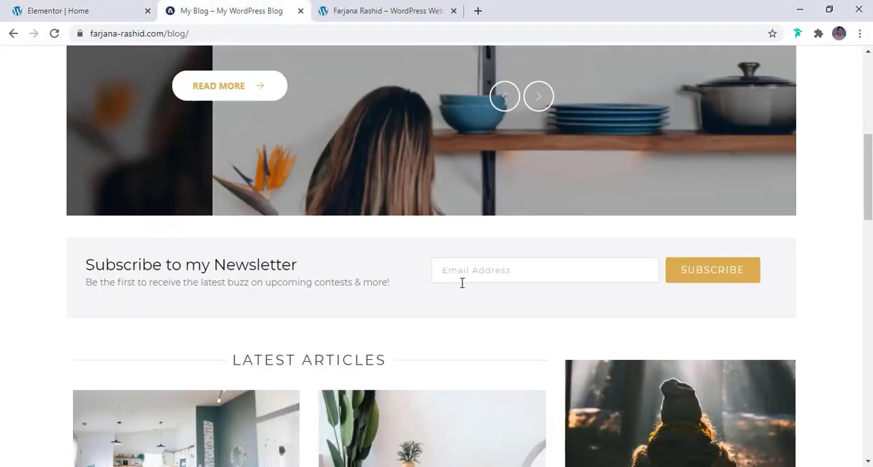
{"action": "left_click", "coordinate": [75, 11]}
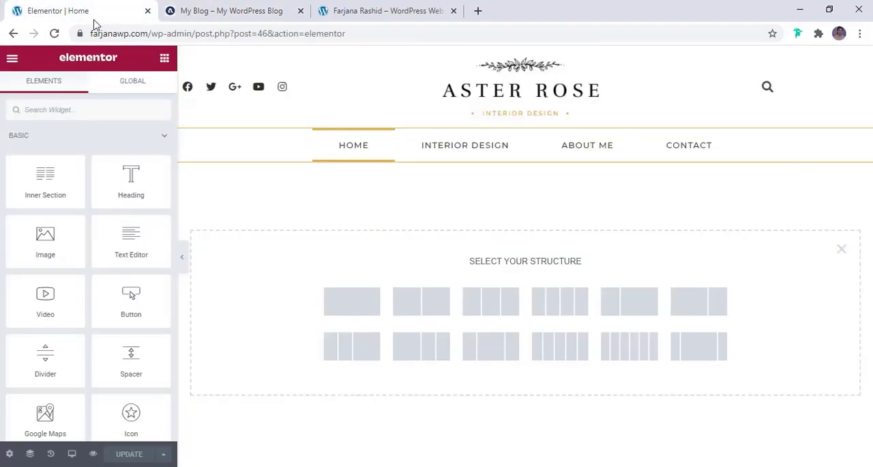
{"action": "left_click", "coordinate": [430, 308]}
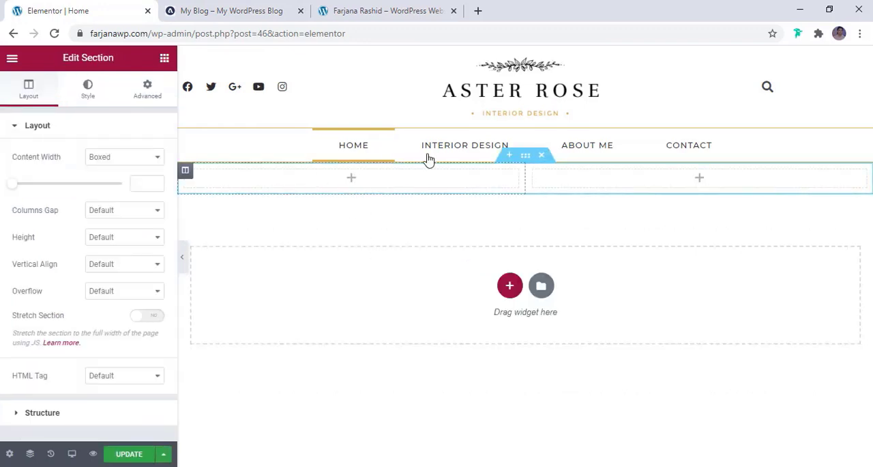
- Give the new two-column section a Classic background type
{"action": "left_click", "coordinate": [523, 165]}
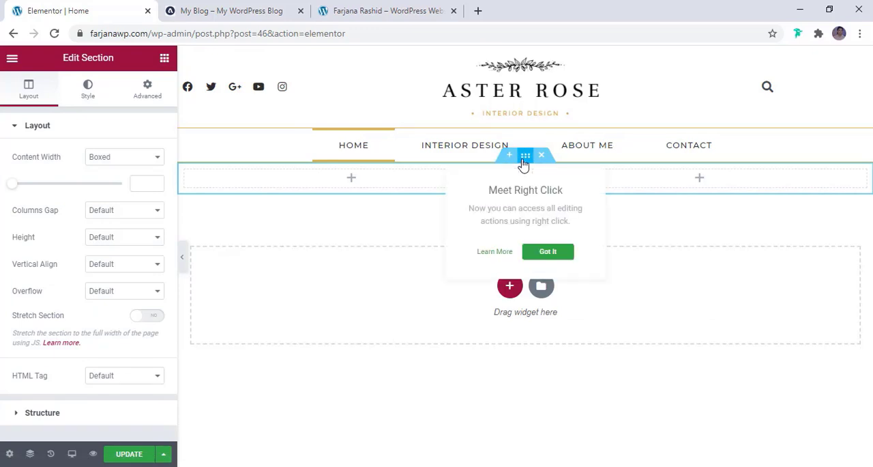
{"action": "left_click", "coordinate": [92, 96]}
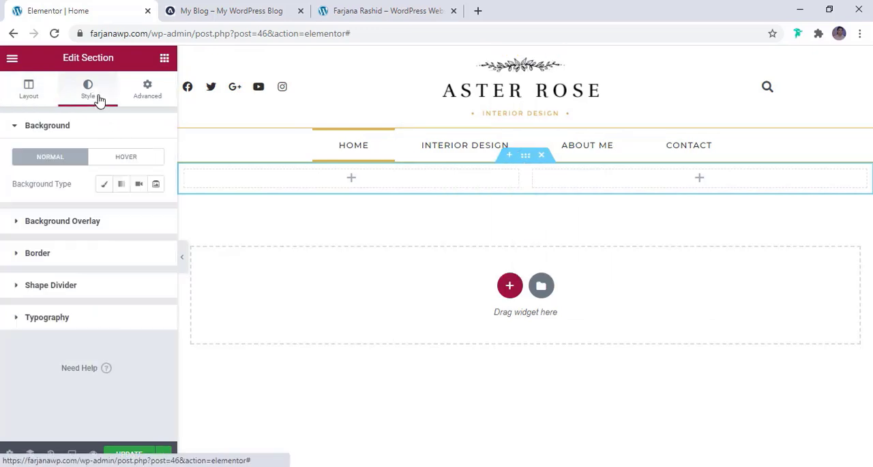
{"action": "left_click", "coordinate": [104, 186]}
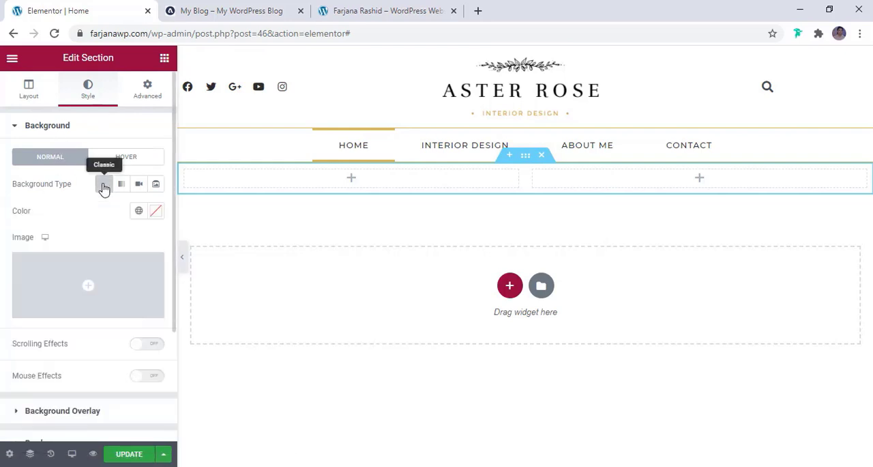
- Try the custom light color #ECE9E9 as the two-column section's background
{"action": "left_click", "coordinate": [157, 211]}
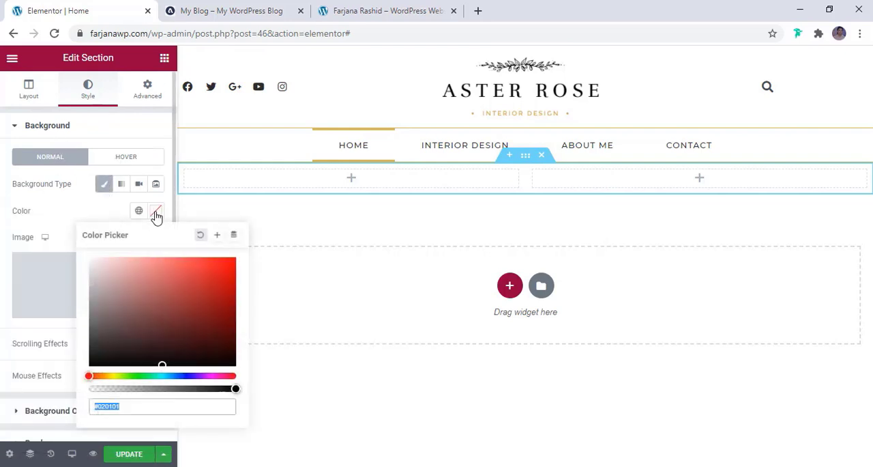
{"action": "left_click", "coordinate": [150, 406]}
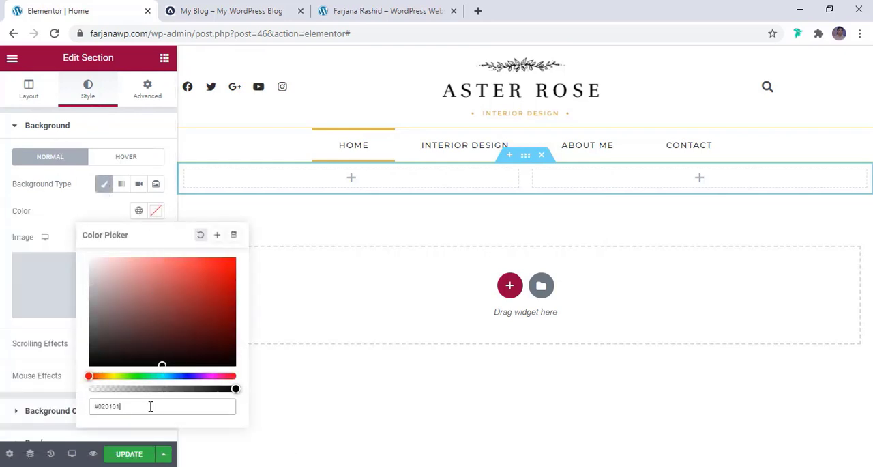
{"action": "left_click", "coordinate": [101, 298]}
{"action": "left_click_drag", "start_coordinate": [101, 294], "coordinate": [90, 266]}
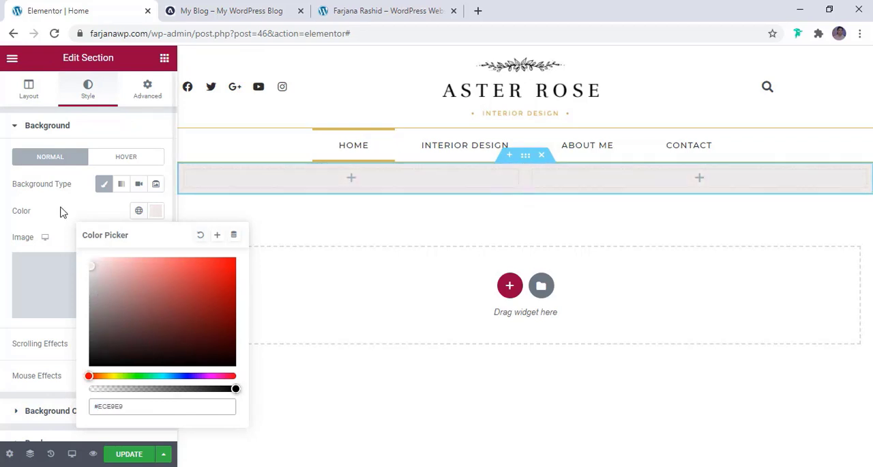
{"action": "left_click", "coordinate": [62, 212]}
- Apply the global color "light white" to the two-column section's background
{"action": "left_click", "coordinate": [138, 211]}
{"action": "scroll", "coordinate": [80, 401], "scroll_direction": "down", "scroll_amount": 1}
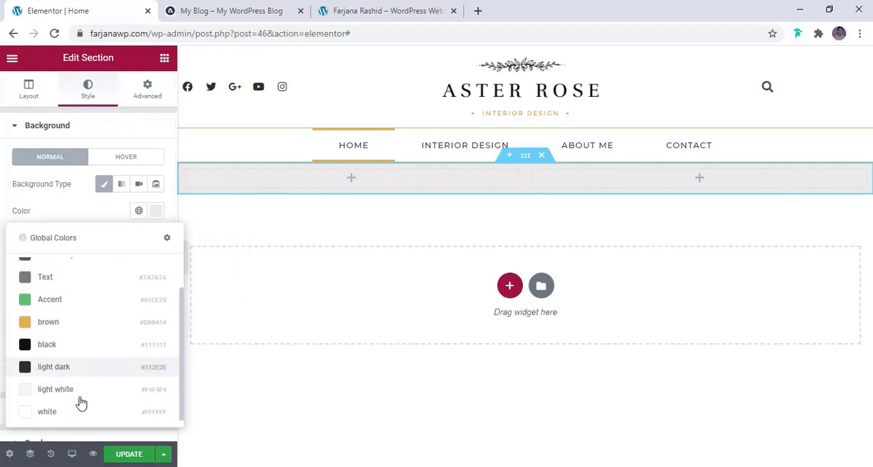
{"action": "left_click", "coordinate": [67, 386]}
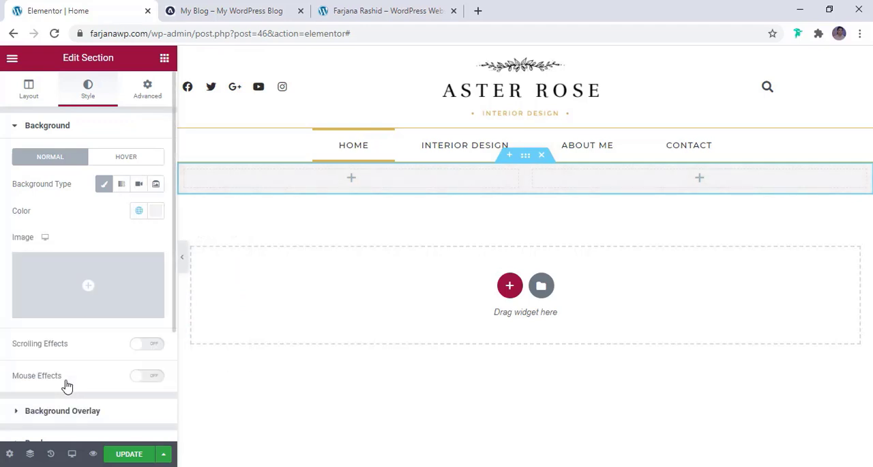
- Add a Heading widget reading "Subscribe to my Newsletter" to the section's first column, copying the text from the reference blog
{"action": "left_click", "coordinate": [225, 11]}
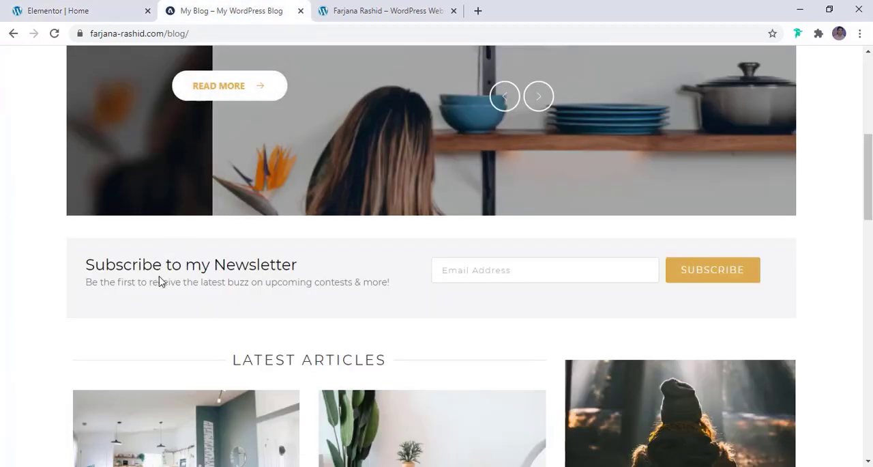
{"action": "triple_click", "coordinate": [127, 260]}
{"action": "key", "text": "ctrl+c"}
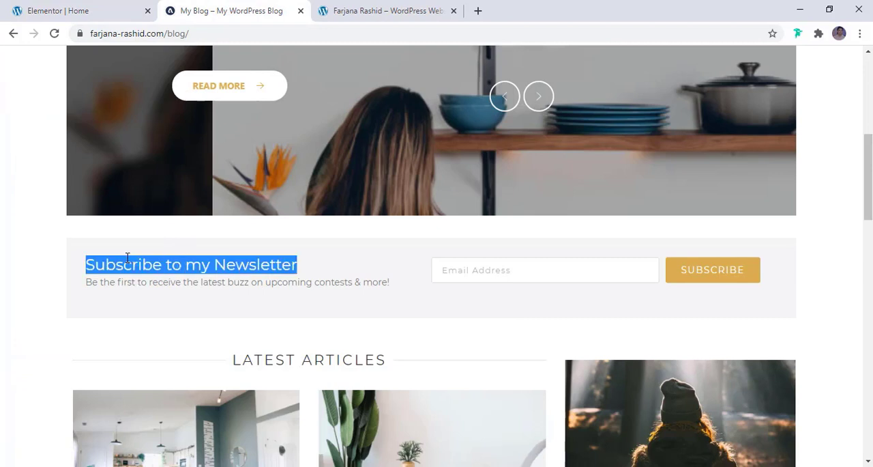
{"action": "left_click", "coordinate": [77, 6]}
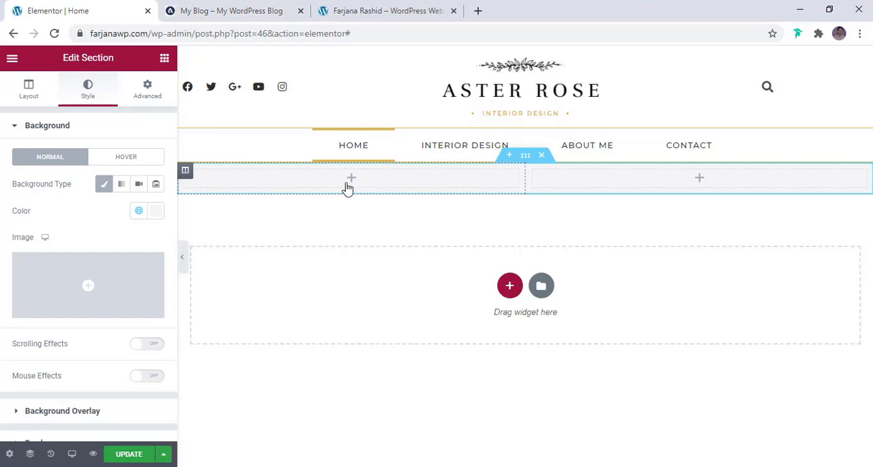
{"action": "left_click", "coordinate": [164, 58]}
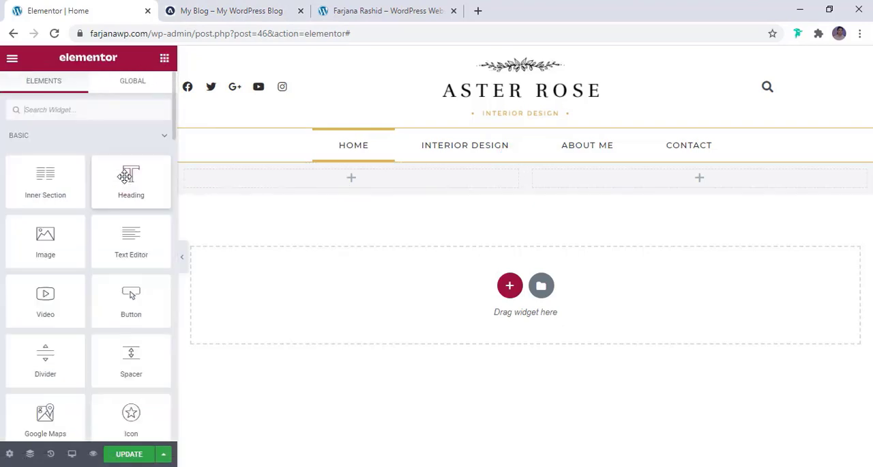
{"action": "left_click_drag", "start_coordinate": [129, 196], "coordinate": [333, 174]}
{"action": "left_click", "coordinate": [94, 170]}
{"action": "key", "text": "ctrl+a"}
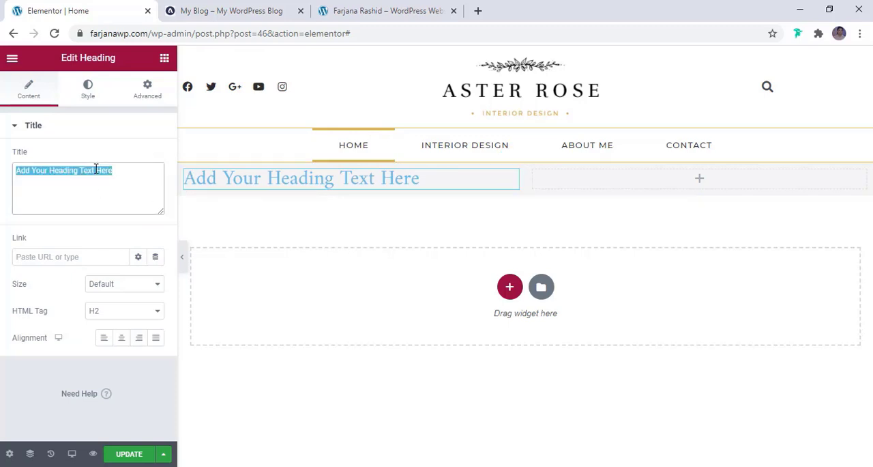
{"action": "key", "text": "ctrl+v"}
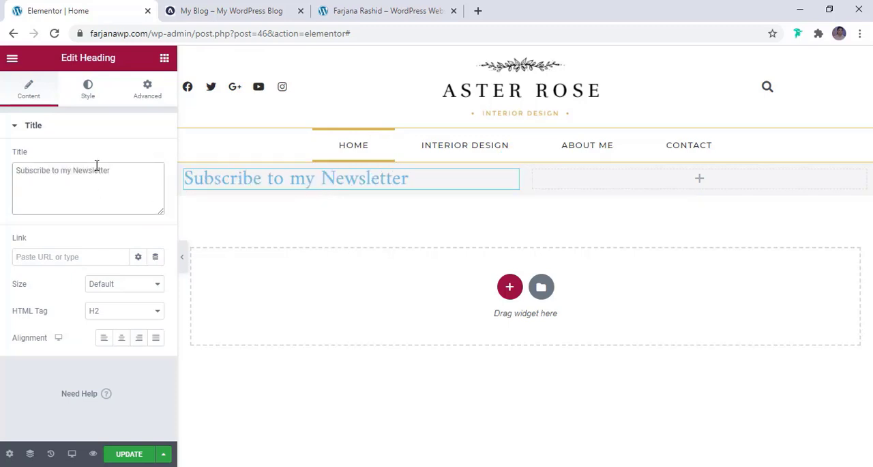
- Give the newsletter heading the H3 HTML tag and the global text color "light dark"
{"action": "left_click", "coordinate": [103, 314]}
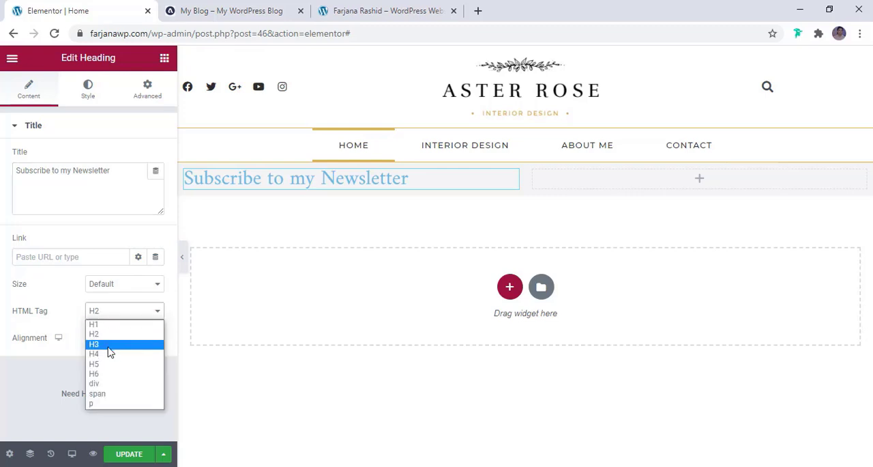
{"action": "left_click", "coordinate": [109, 344]}
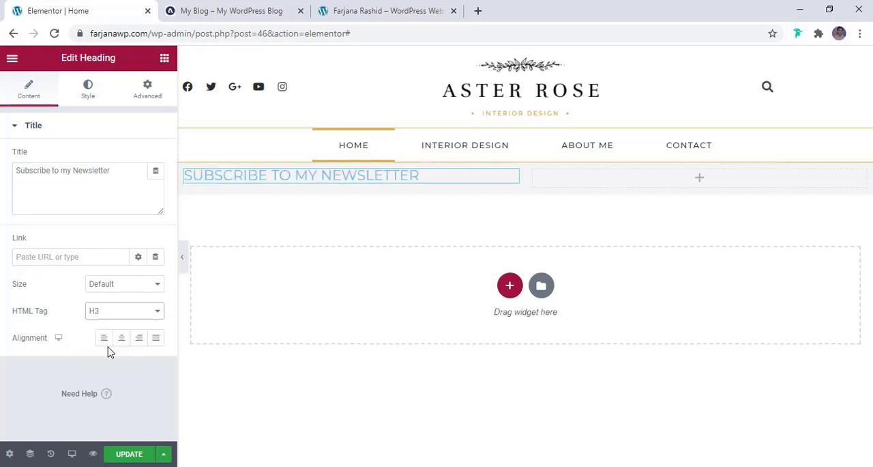
{"action": "left_click", "coordinate": [88, 89]}
{"action": "left_click", "coordinate": [141, 159]}
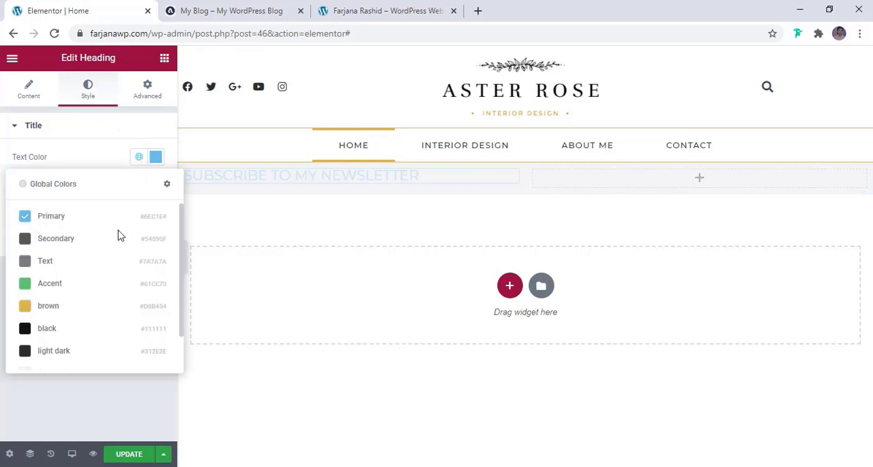
{"action": "left_click", "coordinate": [60, 351]}
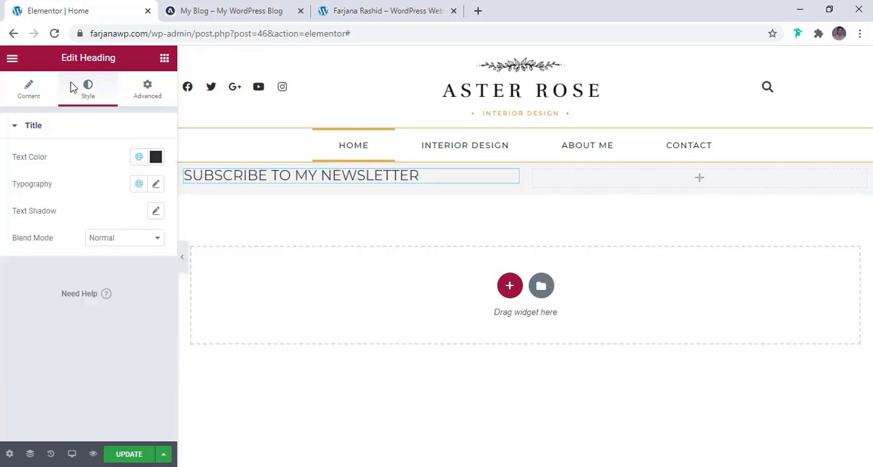
- Add a Text Editor widget below the heading and replace its placeholder with the newsletter tagline copied from the reference blog
{"action": "left_click", "coordinate": [266, 8]}
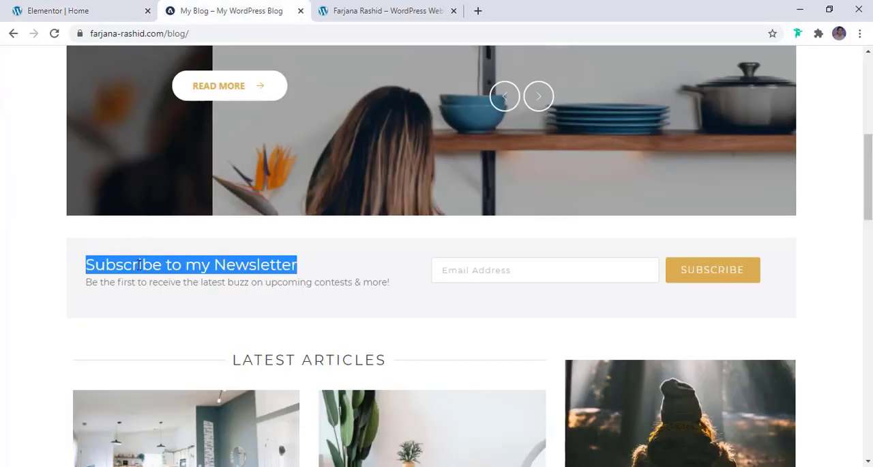
{"action": "triple_click", "coordinate": [137, 282]}
{"action": "key", "text": "ctrl+c"}
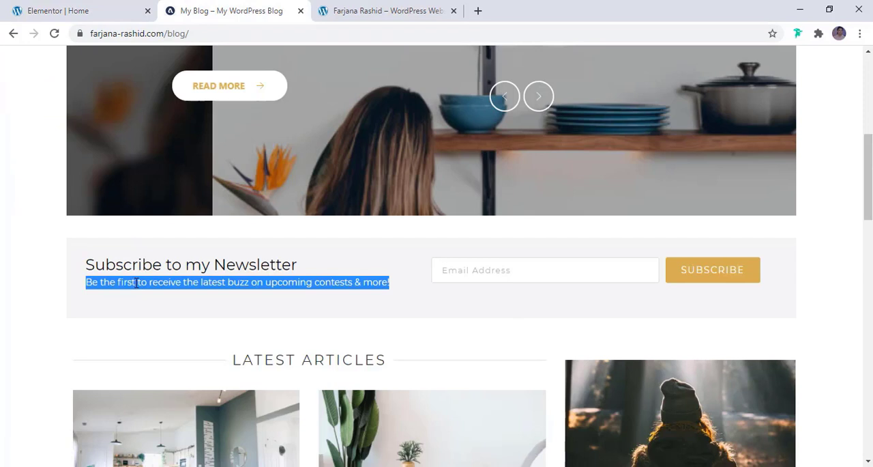
{"action": "left_click", "coordinate": [137, 8]}
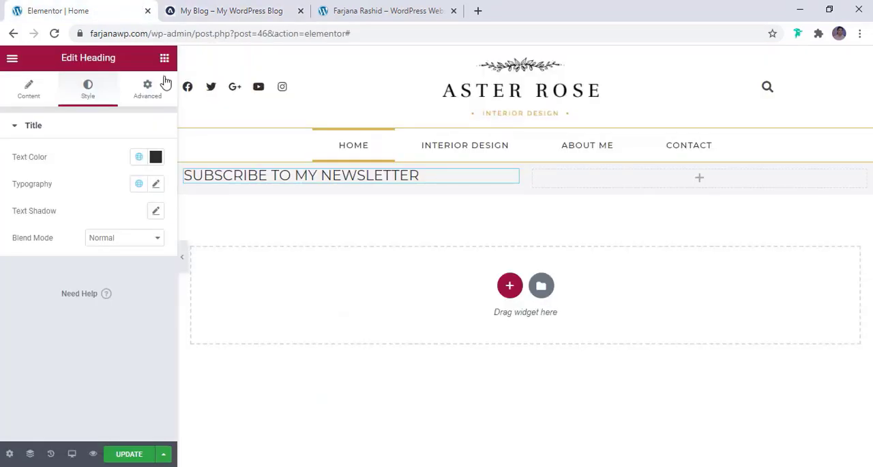
{"action": "left_click", "coordinate": [164, 60]}
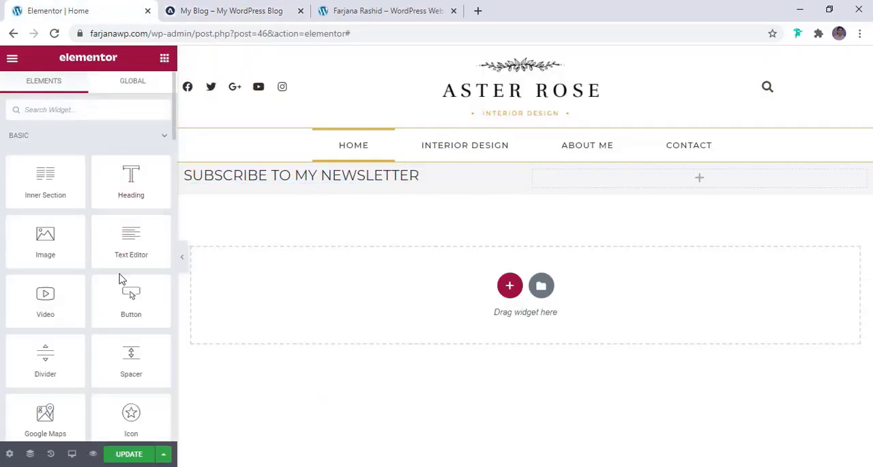
{"action": "left_click_drag", "start_coordinate": [136, 248], "coordinate": [282, 179]}
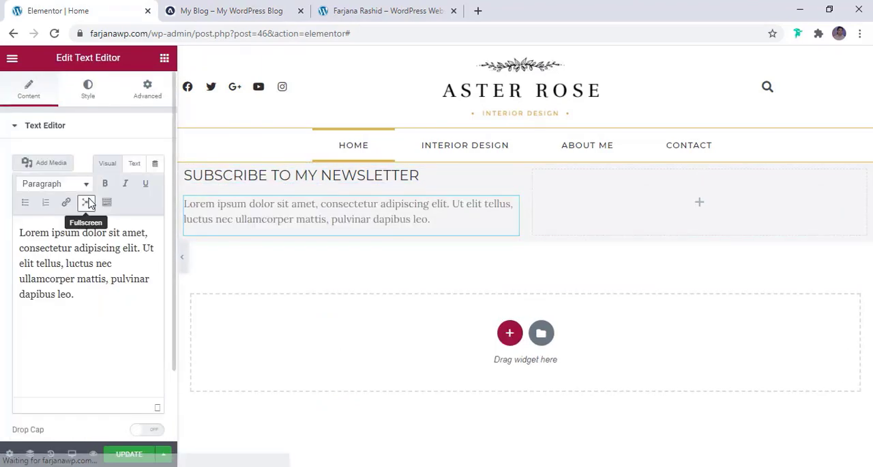
{"action": "triple_click", "coordinate": [75, 254]}
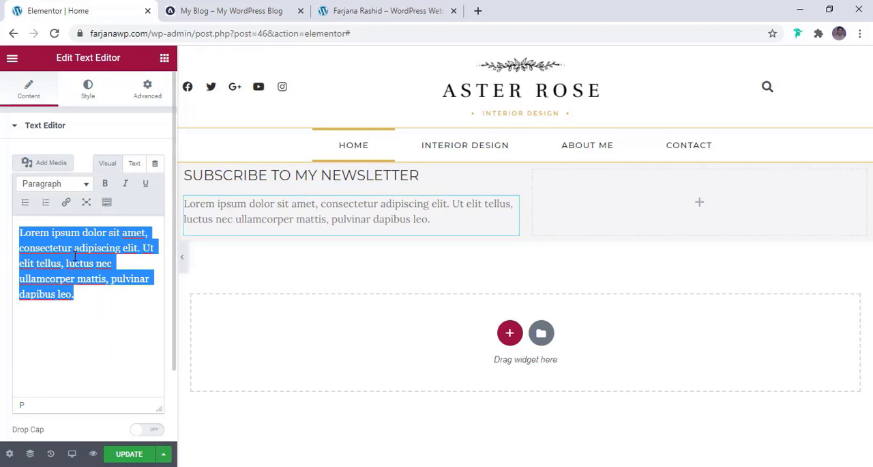
{"action": "key", "text": "ctrl+v"}
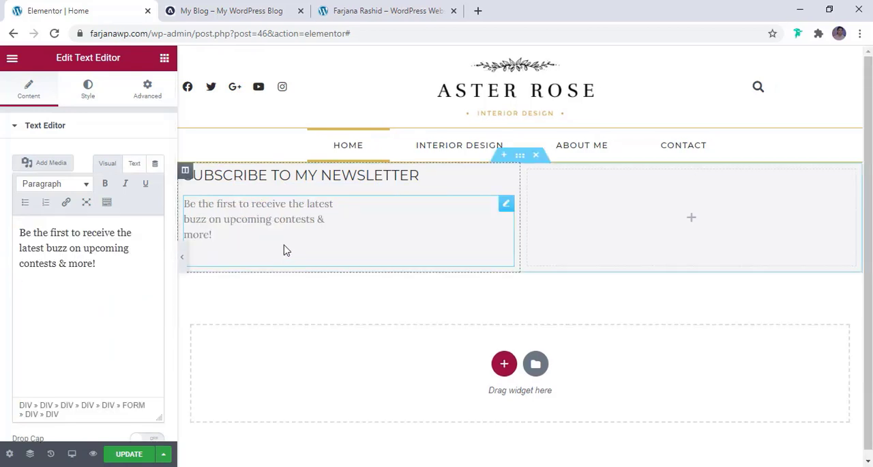
- Replace the tagline's pasted HTML markup with the plain text "Be the first to receive the latest buzz on upcoming contests & more!"
{"action": "left_click", "coordinate": [135, 163]}
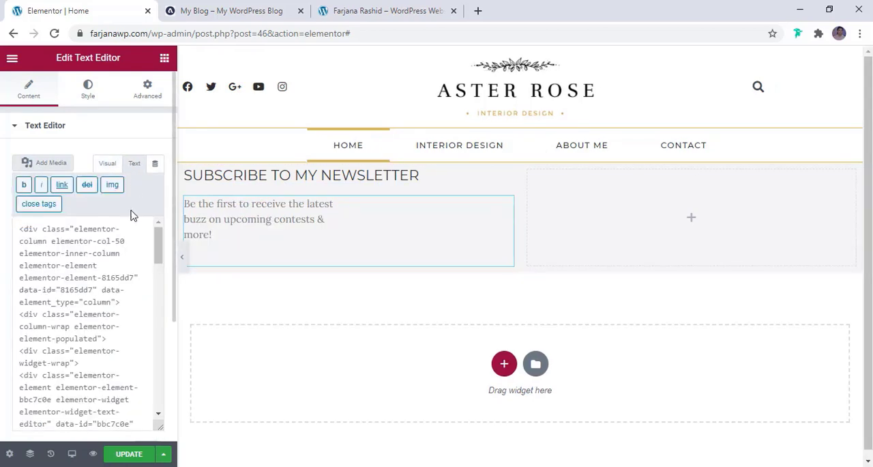
{"action": "left_click", "coordinate": [115, 296]}
{"action": "key", "text": "ctrl+a"}
{"action": "key", "text": "ctrl+v"}
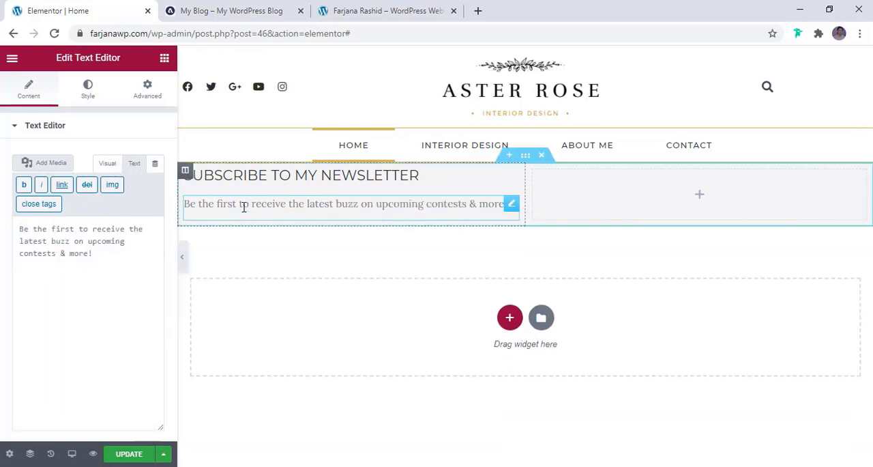
- Apply the global color "light dark" to the newsletter tagline text
{"action": "left_click", "coordinate": [89, 96]}
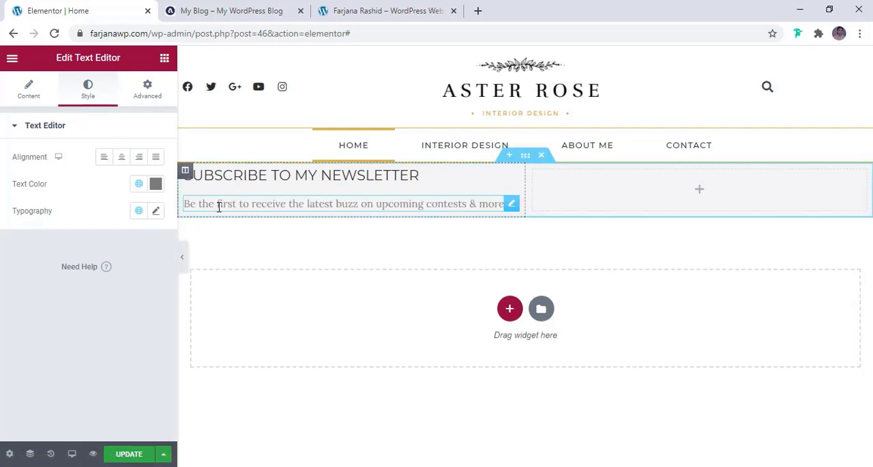
{"action": "left_click", "coordinate": [139, 186]}
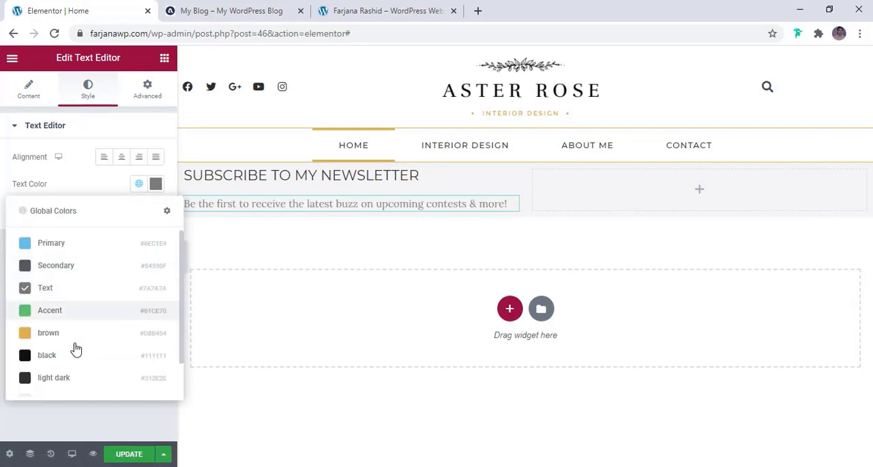
{"action": "left_click", "coordinate": [54, 379]}
{"action": "left_click", "coordinate": [158, 212]}
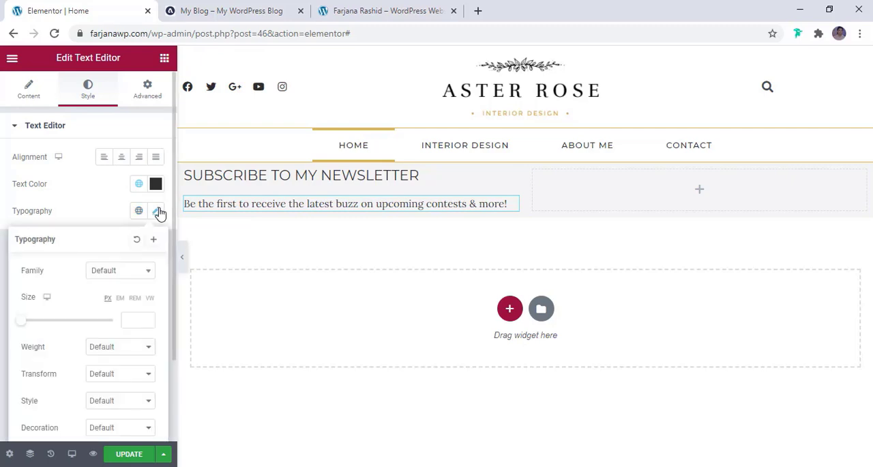
{"action": "left_click", "coordinate": [117, 202]}
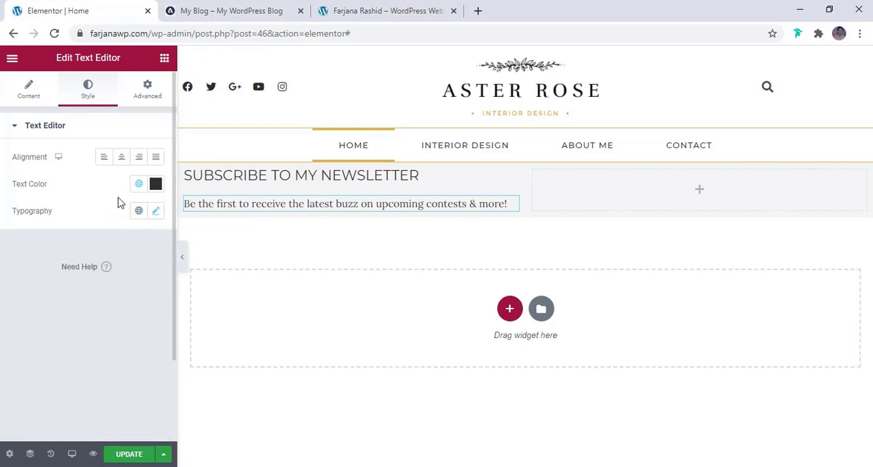
- Set the heading and tagline column's Widgets Space to 5 px, trying 0 px first and checking the reference blog
{"action": "left_click", "coordinate": [247, 177]}
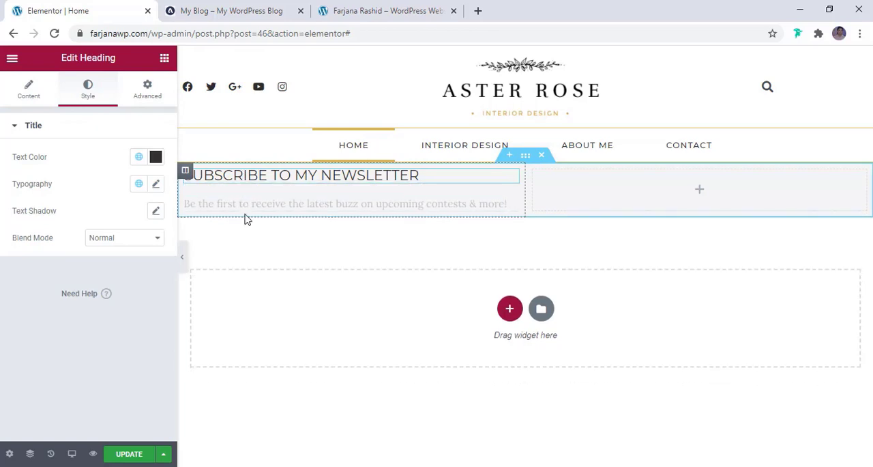
{"action": "left_click", "coordinate": [252, 202]}
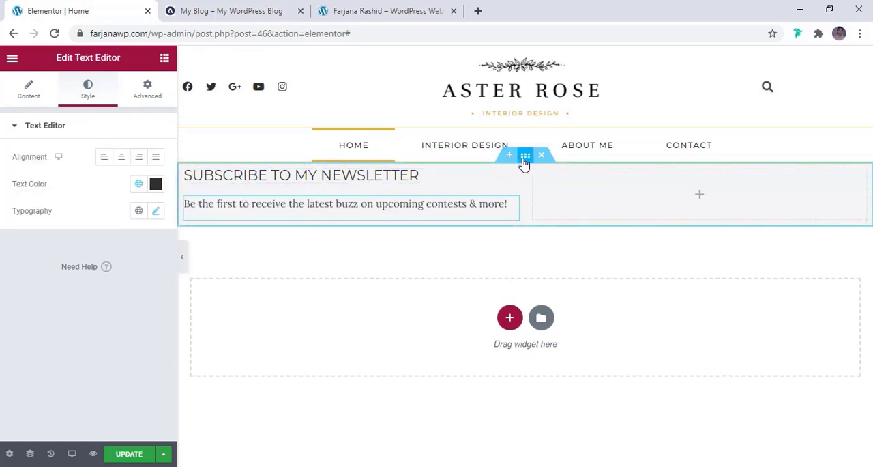
{"action": "left_click", "coordinate": [413, 177]}
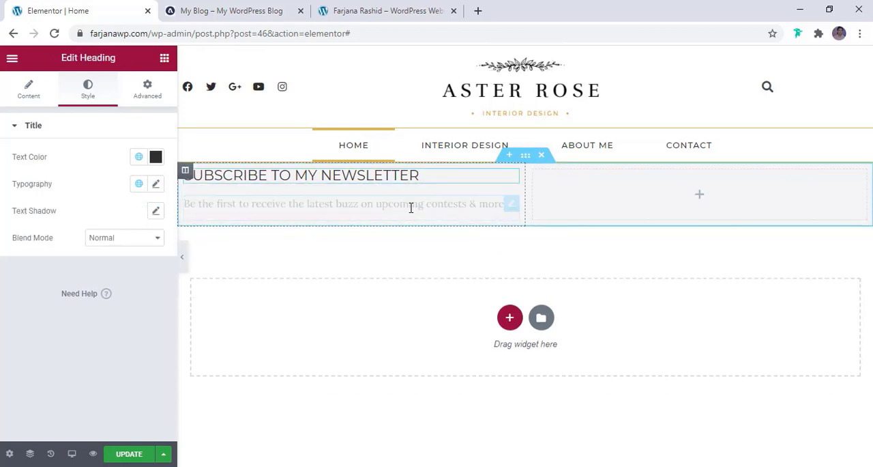
{"action": "left_click", "coordinate": [185, 172]}
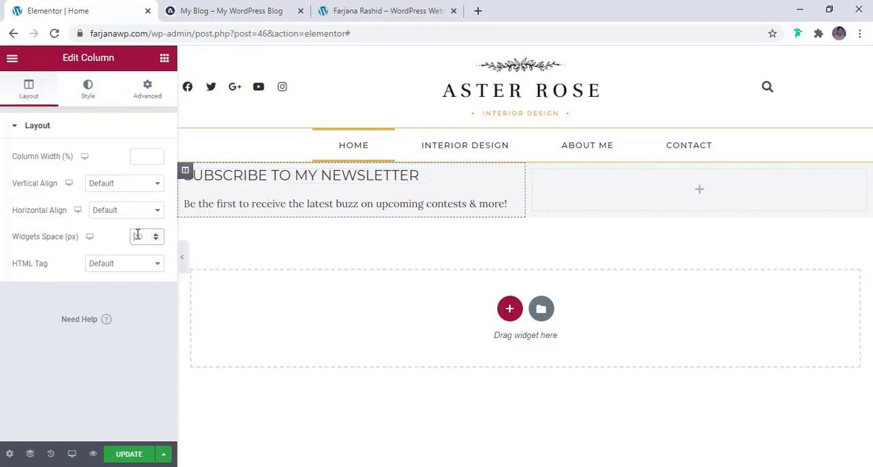
{"action": "type", "text": "0"}
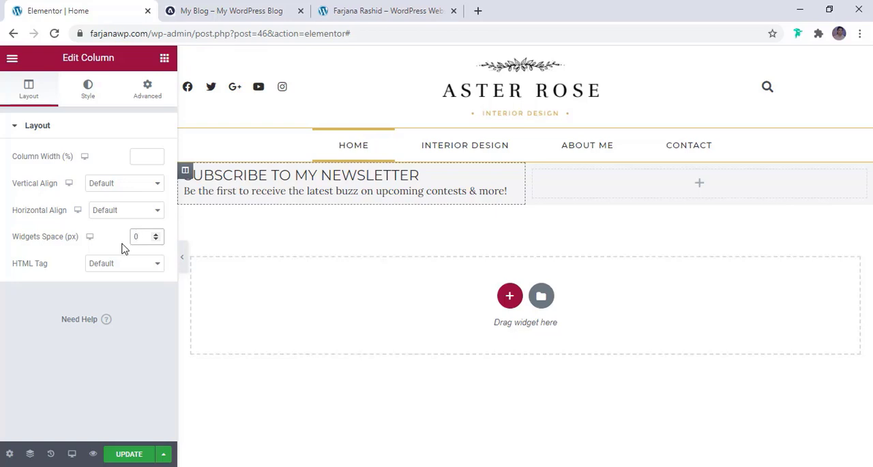
{"action": "left_click", "coordinate": [228, 10]}
{"action": "left_click", "coordinate": [68, 10]}
{"action": "left_click", "coordinate": [155, 236]}
{"action": "left_click", "coordinate": [155, 235]}
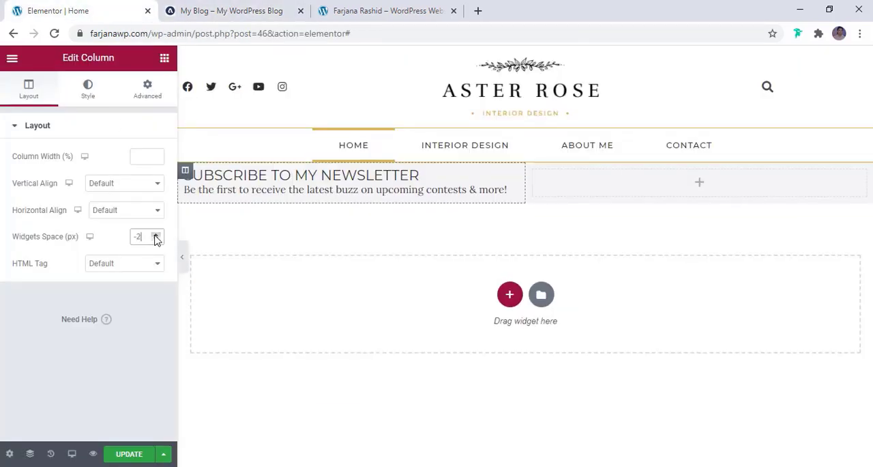
{"action": "left_click", "coordinate": [156, 235]}
{"action": "left_click", "coordinate": [155, 236]}
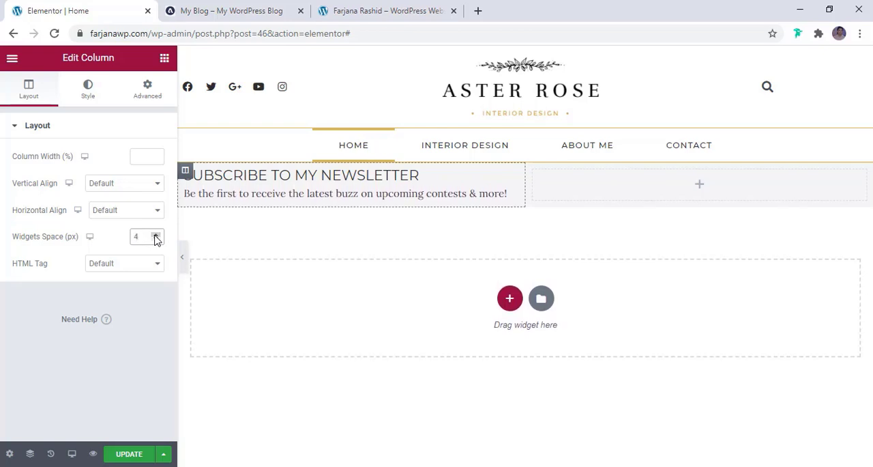
{"action": "left_click", "coordinate": [155, 235]}
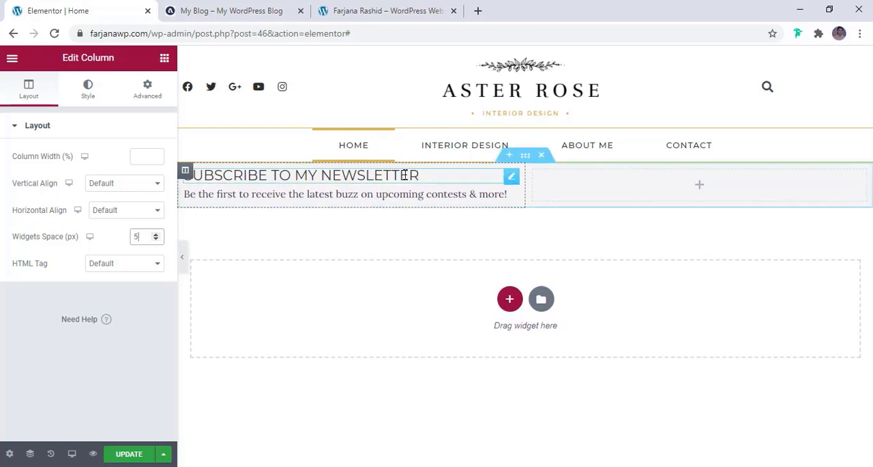
- Set the newsletter heading's font size to 20 px
{"action": "left_click", "coordinate": [379, 177]}
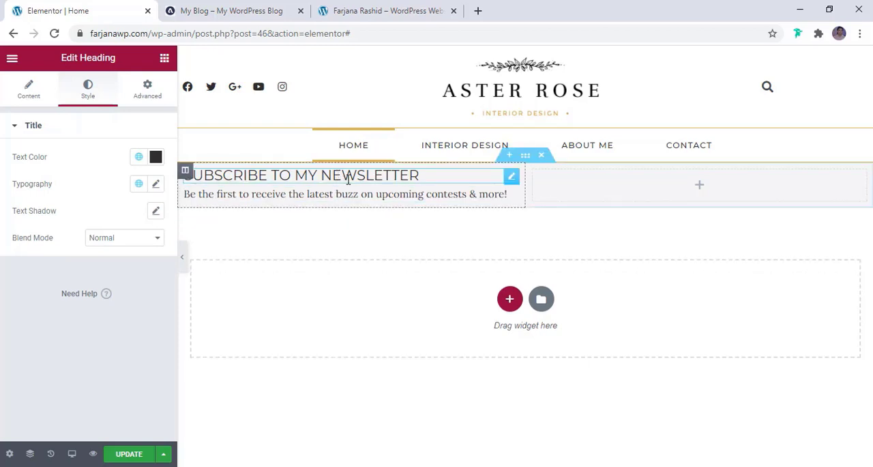
{"action": "left_click", "coordinate": [156, 184]}
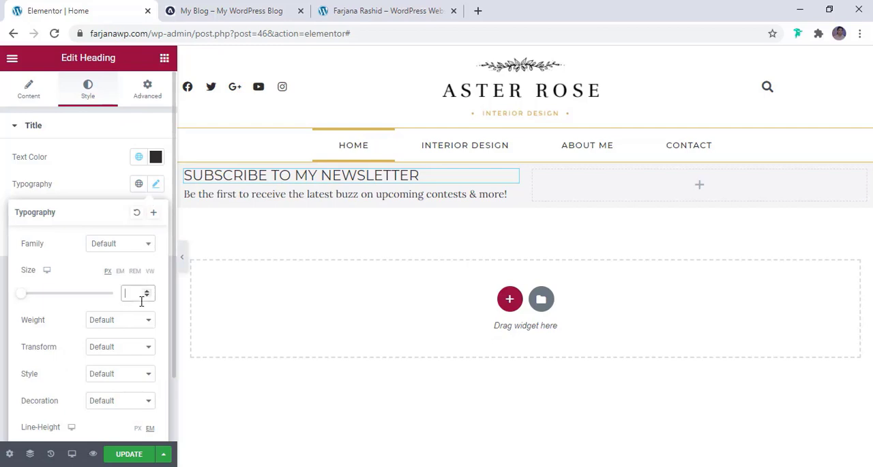
{"action": "type", "text": "22"}
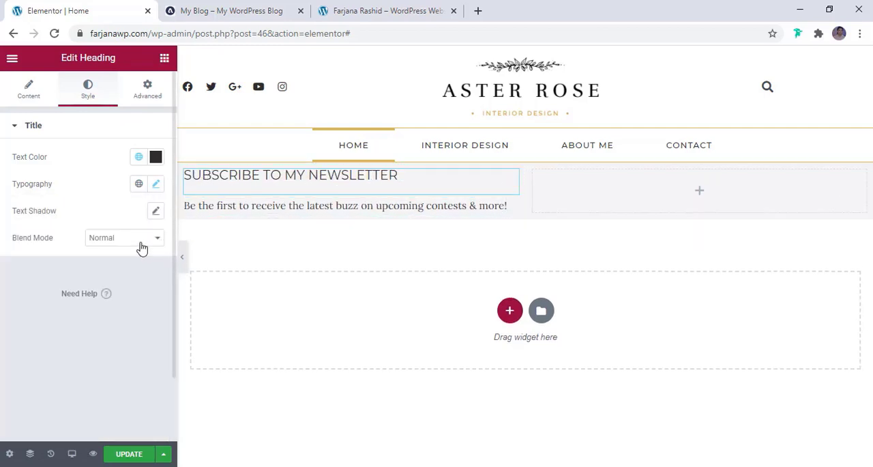
{"action": "left_click", "coordinate": [155, 185]}
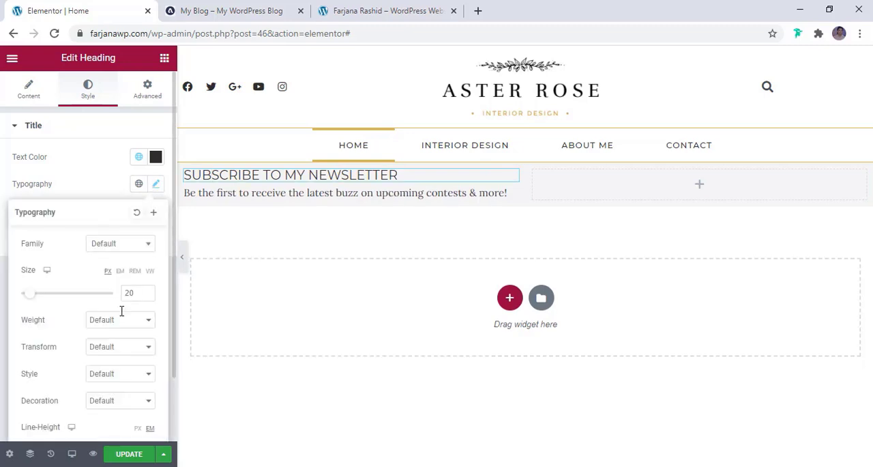
- Set the newsletter heading's text transform to Capitalize, trying Uppercase first
{"action": "left_click", "coordinate": [107, 348]}
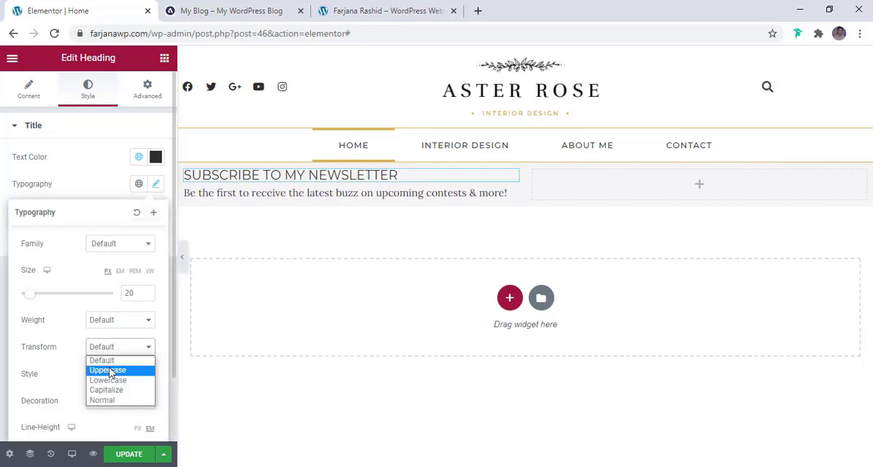
{"action": "left_click", "coordinate": [109, 371]}
{"action": "left_click", "coordinate": [117, 348]}
{"action": "left_click", "coordinate": [110, 389]}
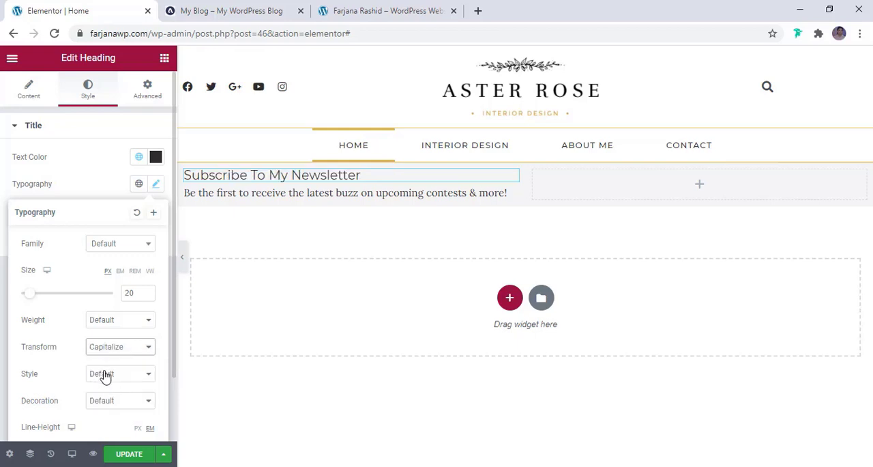
{"action": "left_click", "coordinate": [347, 192]}
{"action": "left_click", "coordinate": [354, 173]}
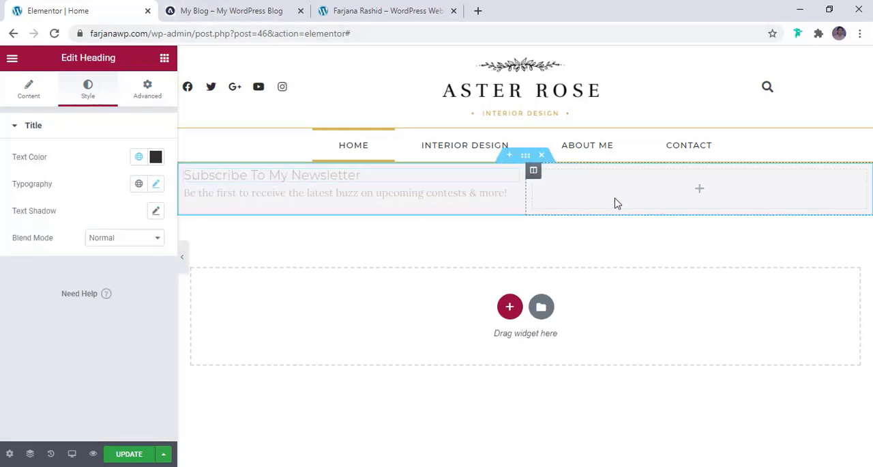
- Set the newsletter section's padding to 20 px on all sides, also trying 15 px all around and 15 px vertical with 20 px horizontal
{"action": "left_click", "coordinate": [530, 162]}
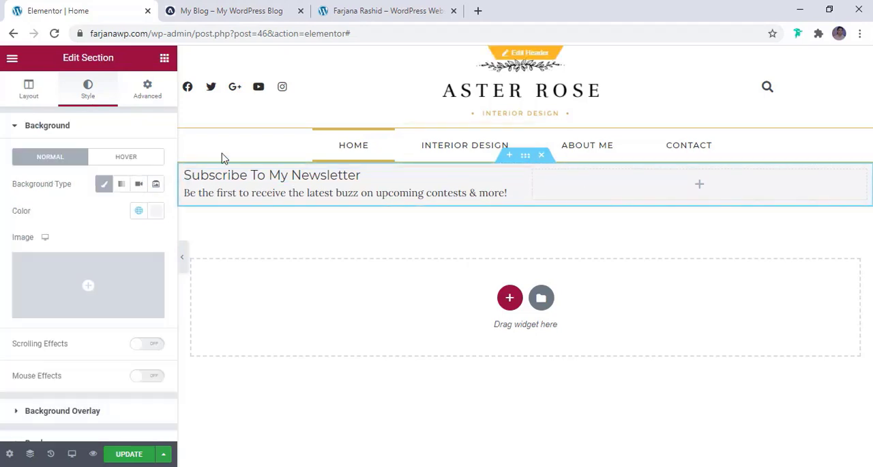
{"action": "left_click", "coordinate": [149, 95]}
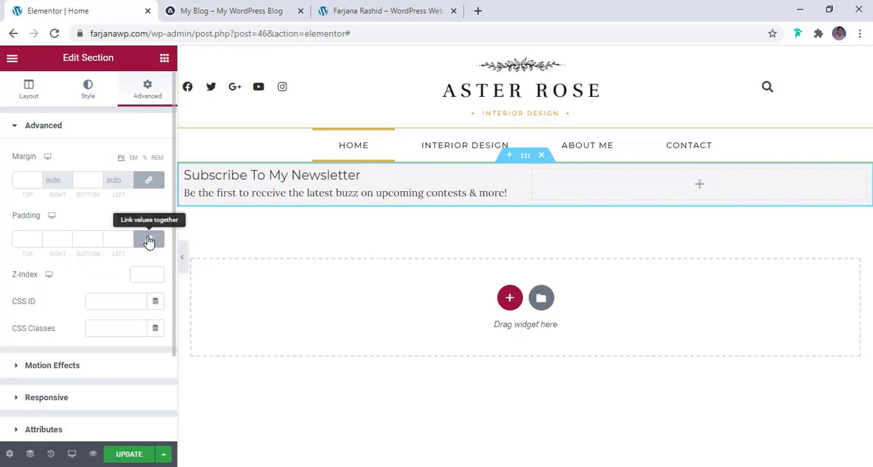
{"action": "left_click", "coordinate": [19, 239]}
{"action": "type", "text": "20"}
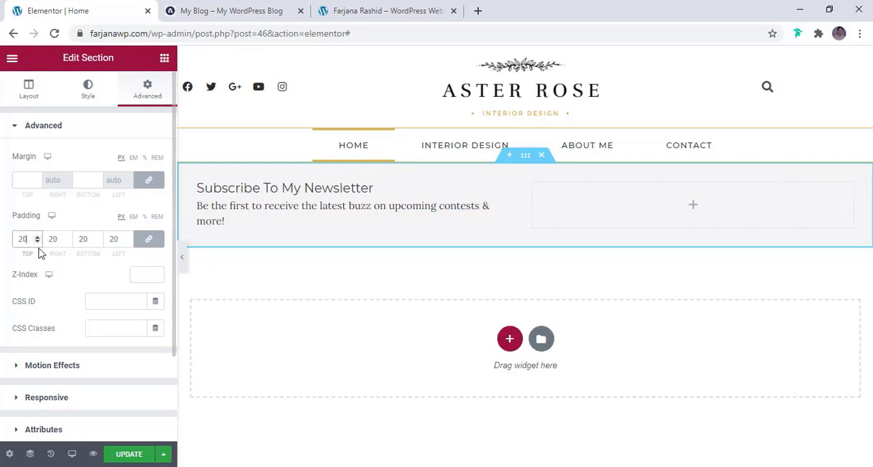
{"action": "left_click", "coordinate": [37, 242]}
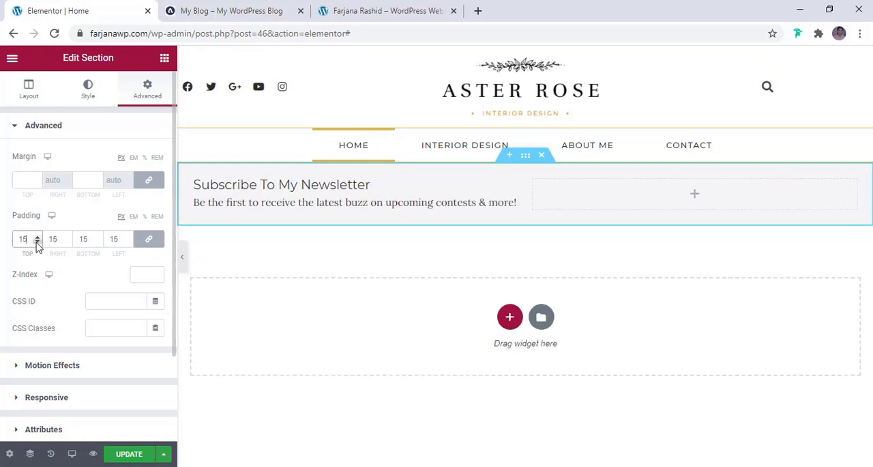
{"action": "left_click", "coordinate": [147, 234]}
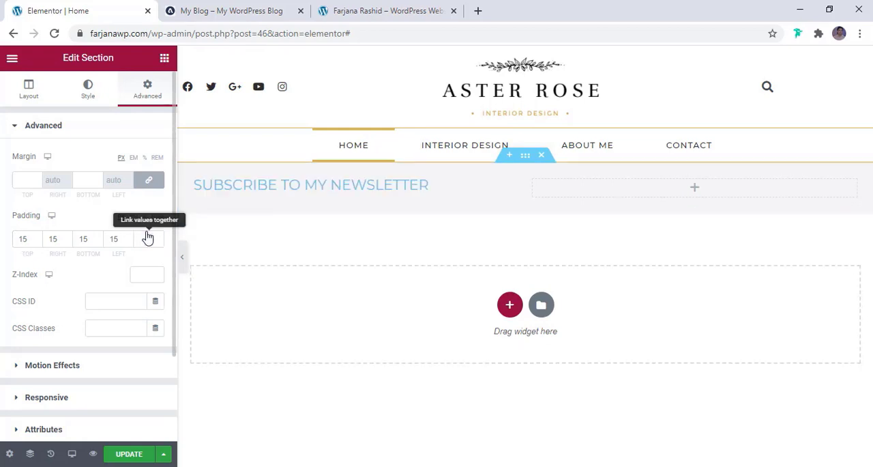
{"action": "double_click", "coordinate": [52, 240]}
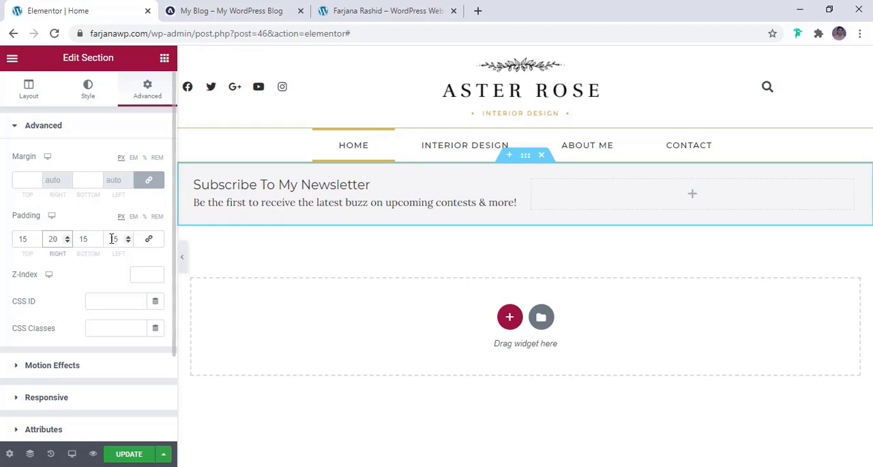
{"action": "double_click", "coordinate": [113, 239]}
{"action": "type", "text": "20"}
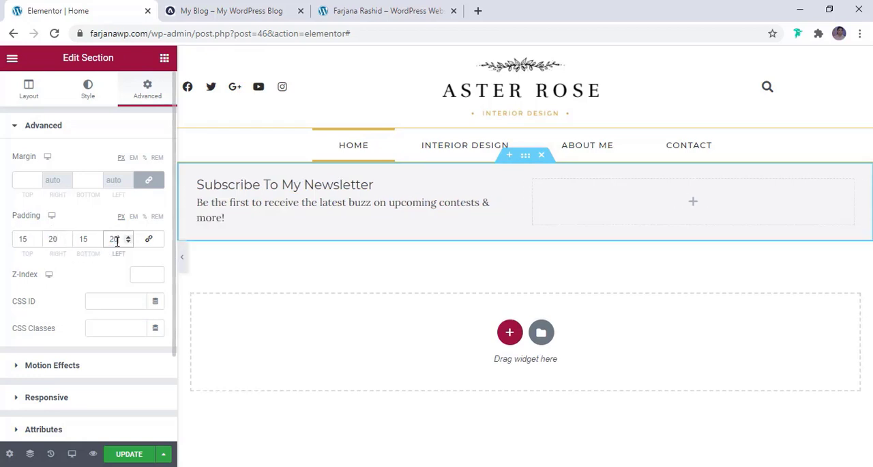
{"action": "left_click", "coordinate": [148, 239]}
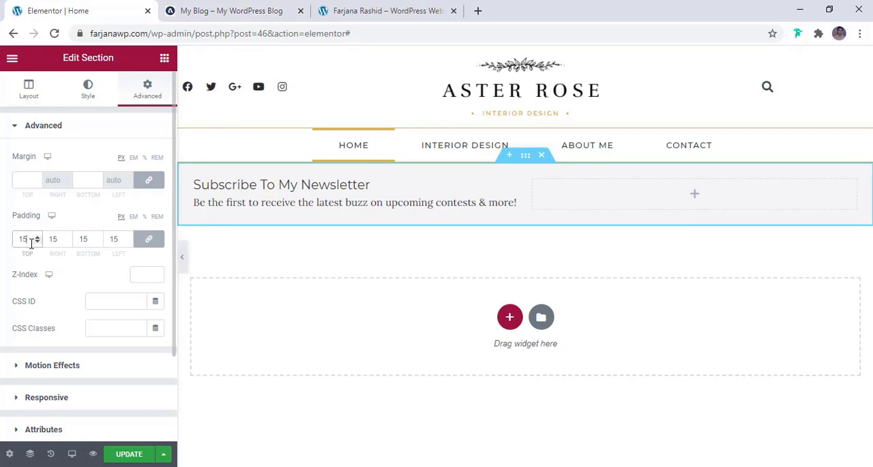
{"action": "type", "text": "20"}
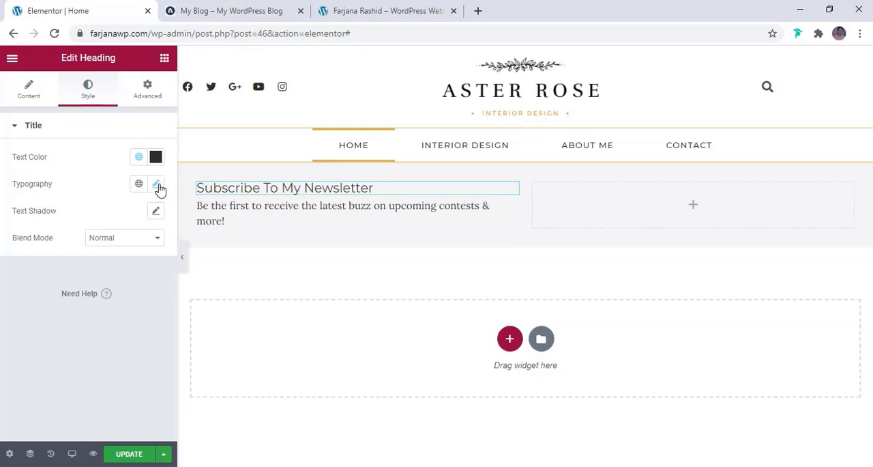
- Increase the newsletter heading's font size to slightly above 22 px and save the page
{"action": "left_click", "coordinate": [157, 185]}
{"action": "left_click", "coordinate": [147, 292]}
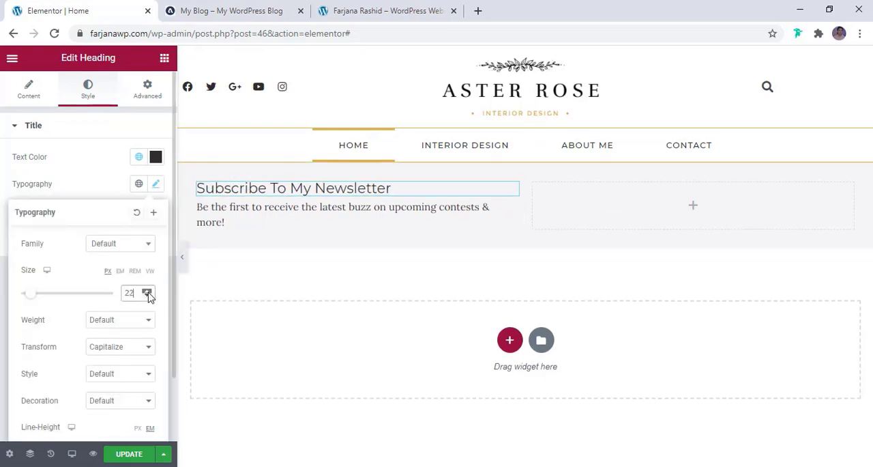
{"action": "left_click", "coordinate": [147, 292]}
{"action": "left_click", "coordinate": [147, 293]}
{"action": "left_click", "coordinate": [148, 292]}
{"action": "left_click", "coordinate": [287, 225]}
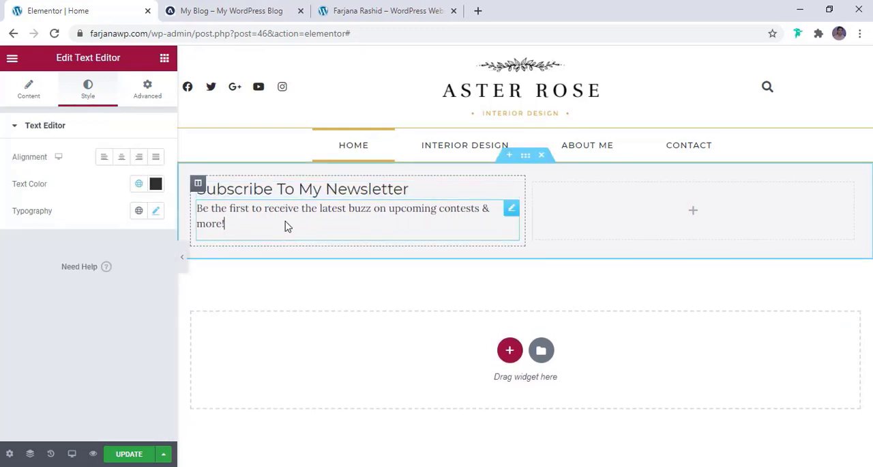
{"action": "left_click", "coordinate": [133, 455]}
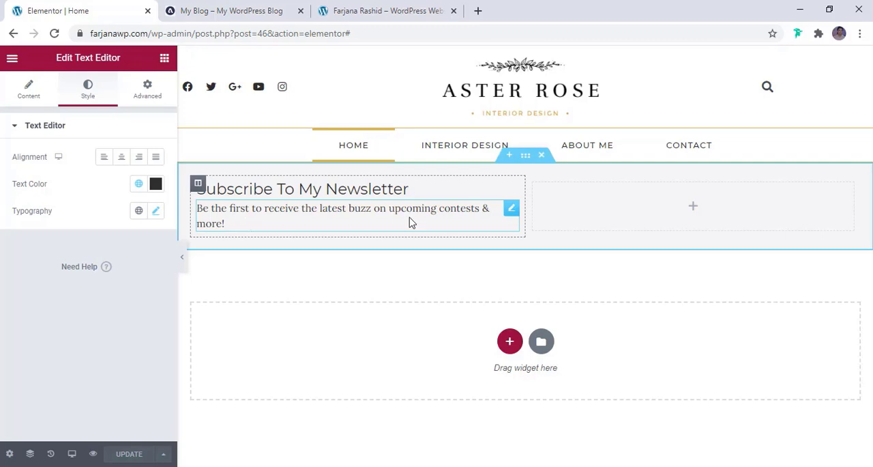
- Check the tagline on the reference blog, set the newsletter tagline's font size to 12 px and raise it by 2 px
{"action": "left_click", "coordinate": [253, 6]}
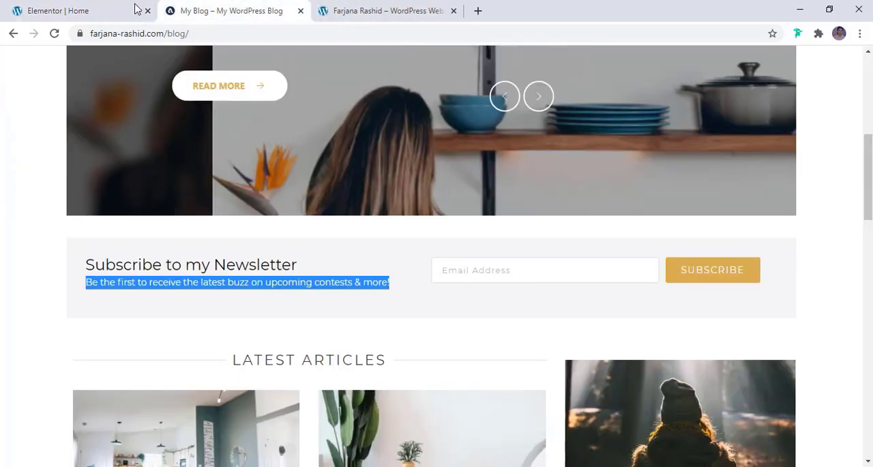
{"action": "left_click", "coordinate": [75, 7]}
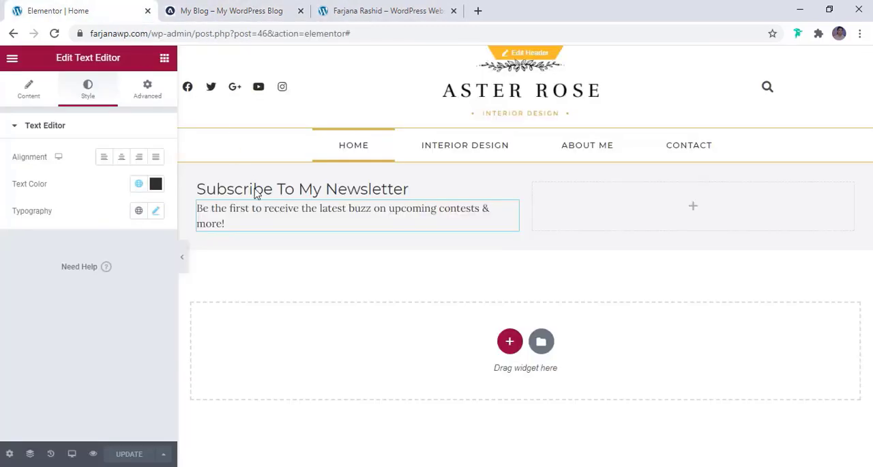
{"action": "left_click", "coordinate": [157, 213]}
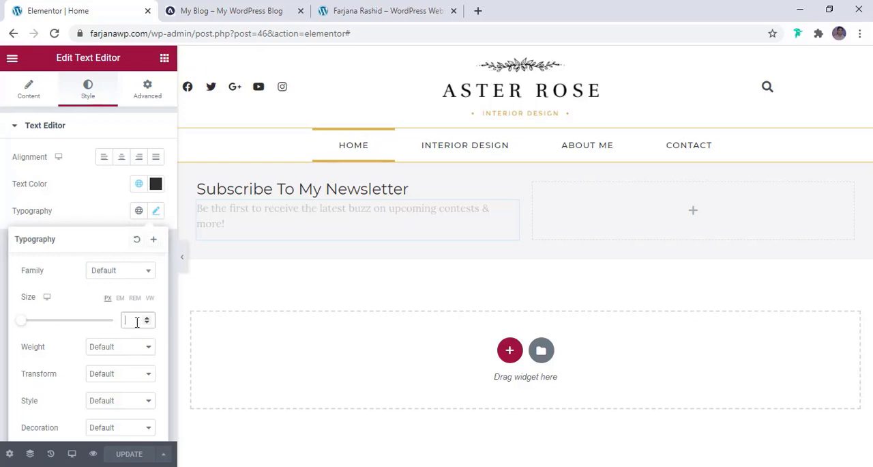
{"action": "type", "text": "12"}
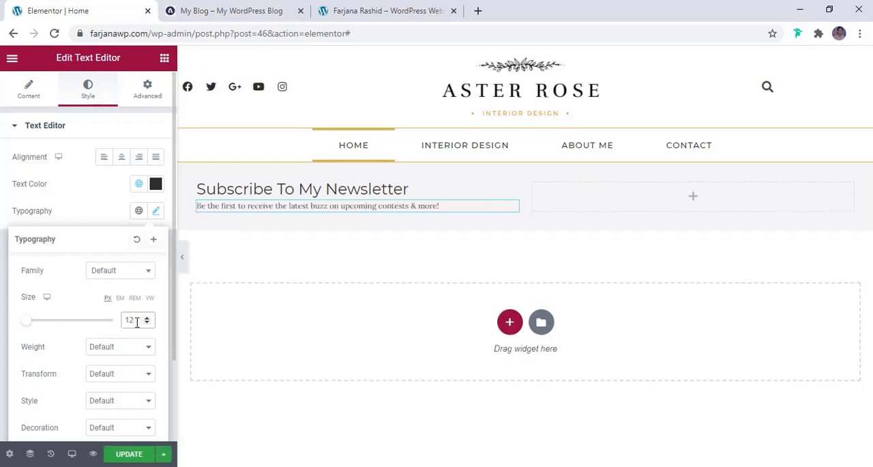
{"action": "left_click", "coordinate": [145, 318]}
{"action": "left_click", "coordinate": [146, 319]}
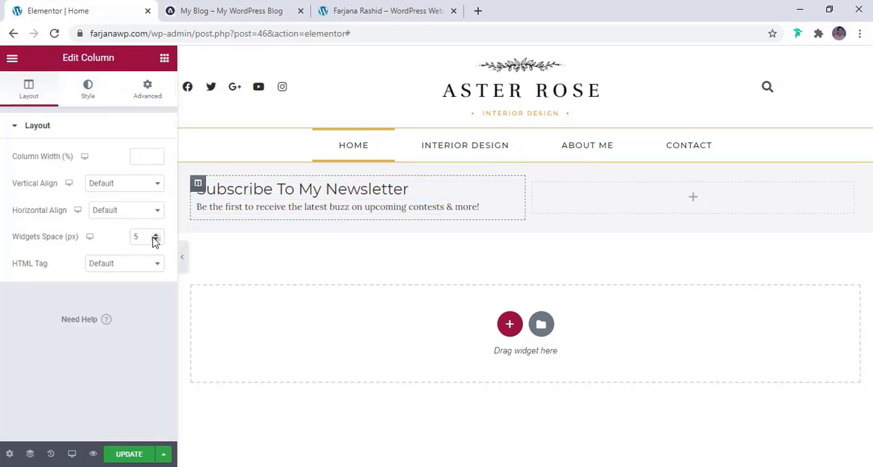
- Increase the Widgets Space of the heading and tagline column by 2 px
{"action": "left_click", "coordinate": [156, 234]}
{"action": "left_click", "coordinate": [156, 234]}
{"action": "left_click", "coordinate": [581, 203]}
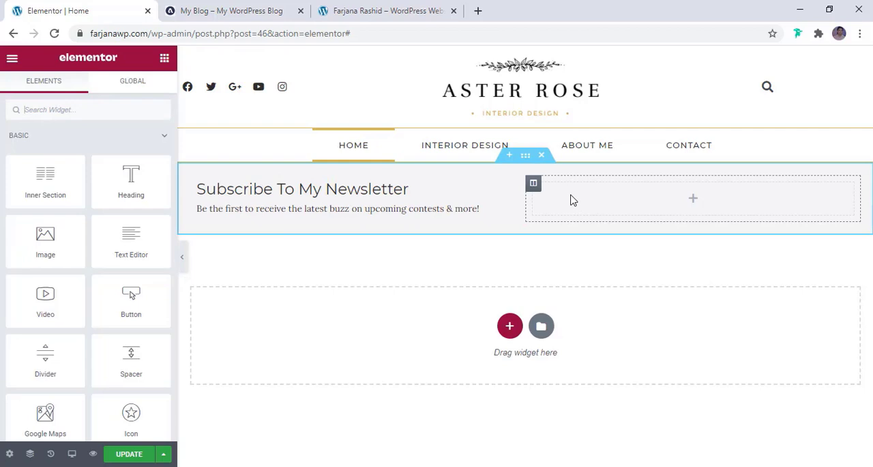
- Check the reference blog's newsletter area, search the widgets for "form" and add a Form widget to the section's empty column
{"action": "left_click", "coordinate": [228, 8]}
{"action": "left_click", "coordinate": [69, 11]}
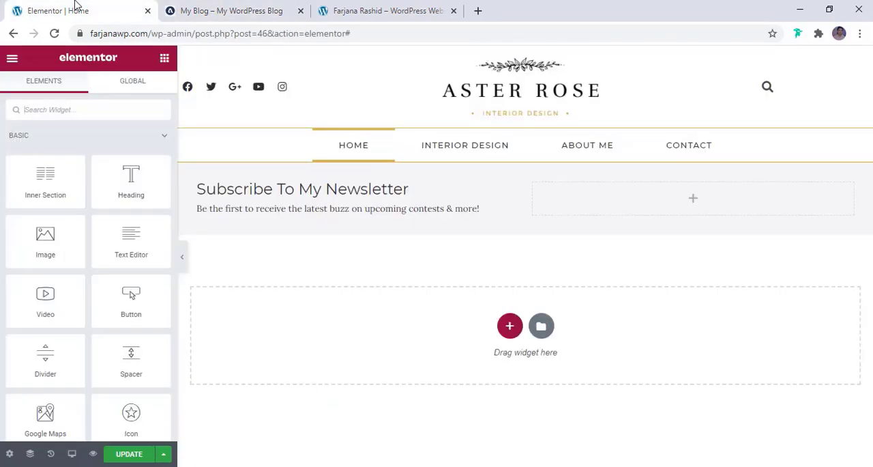
{"action": "left_click", "coordinate": [121, 108]}
{"action": "type", "text": "form"}
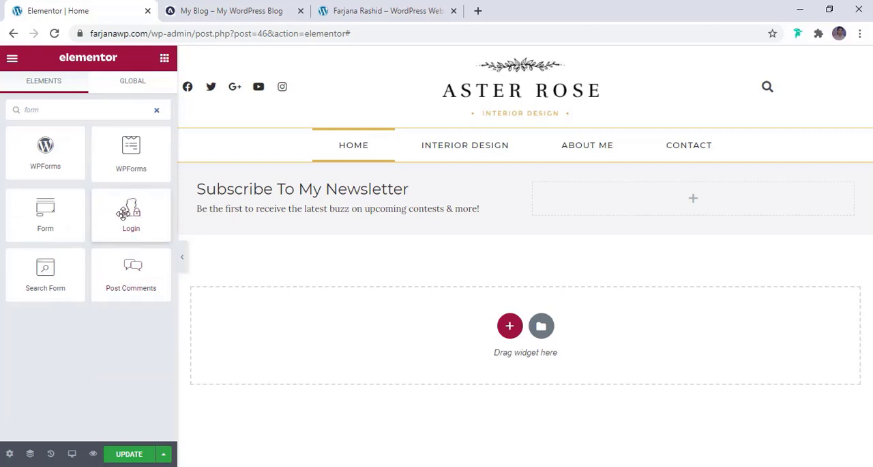
{"action": "left_click_drag", "start_coordinate": [54, 215], "coordinate": [603, 206]}
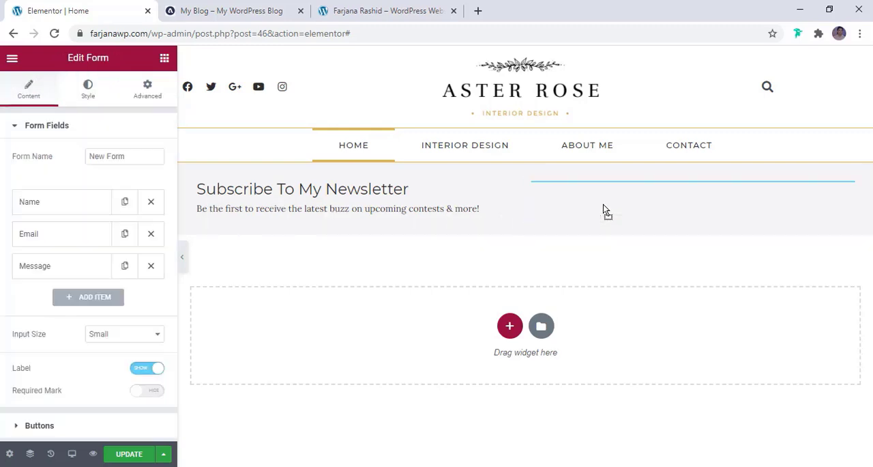
- Compare with the reference blog's subscribe form and remove the Name and Message fields from the new form
{"action": "left_click", "coordinate": [244, 10]}
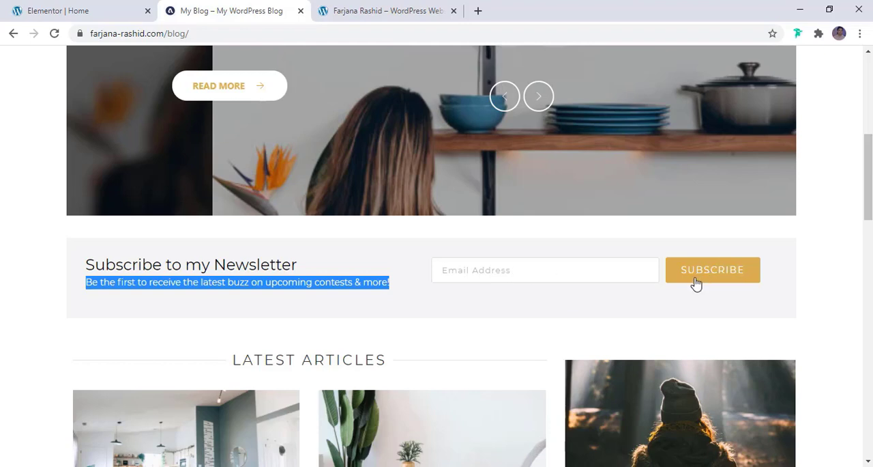
{"action": "left_click", "coordinate": [469, 277]}
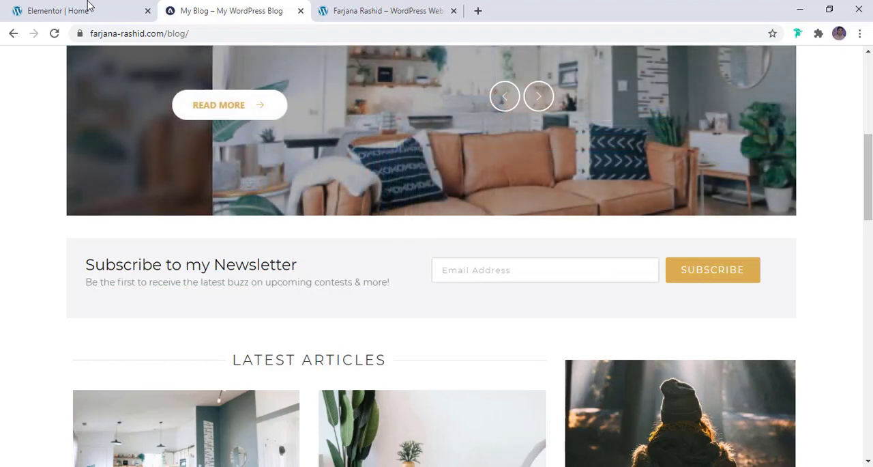
{"action": "left_click", "coordinate": [88, 8]}
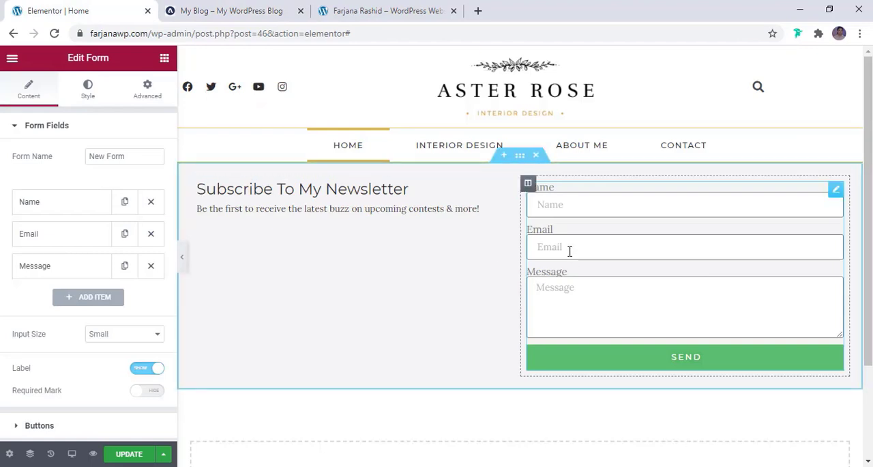
{"action": "left_click", "coordinate": [561, 209]}
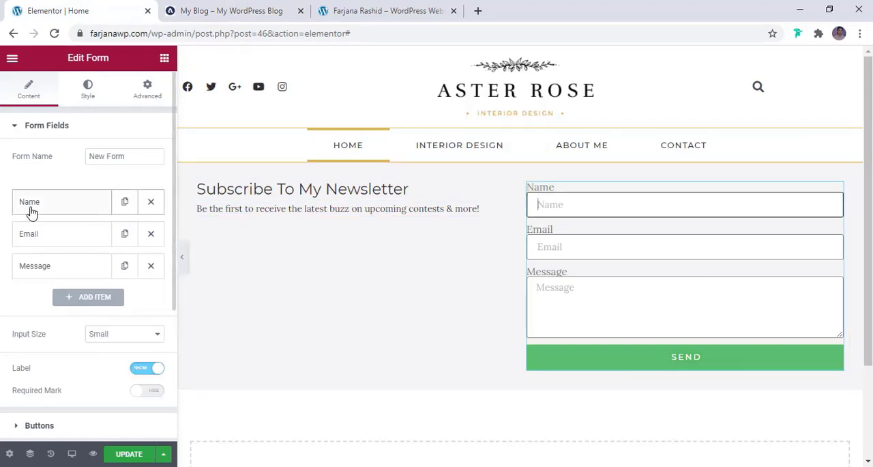
{"action": "left_click", "coordinate": [151, 202]}
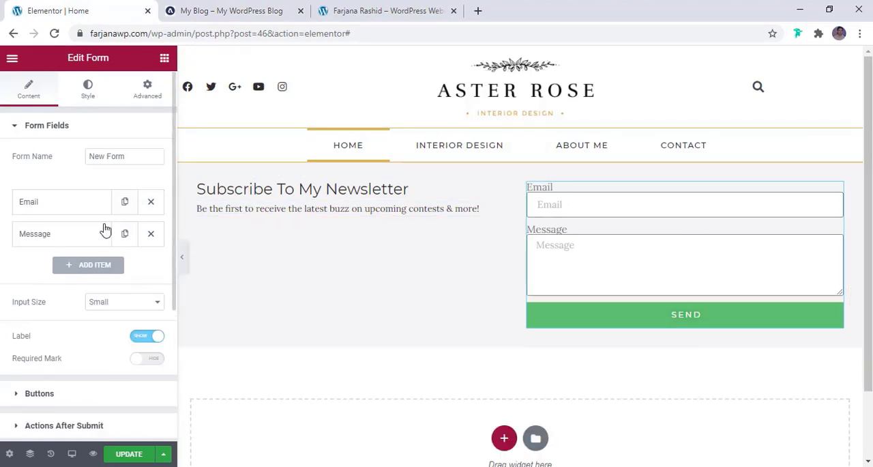
{"action": "left_click", "coordinate": [150, 233]}
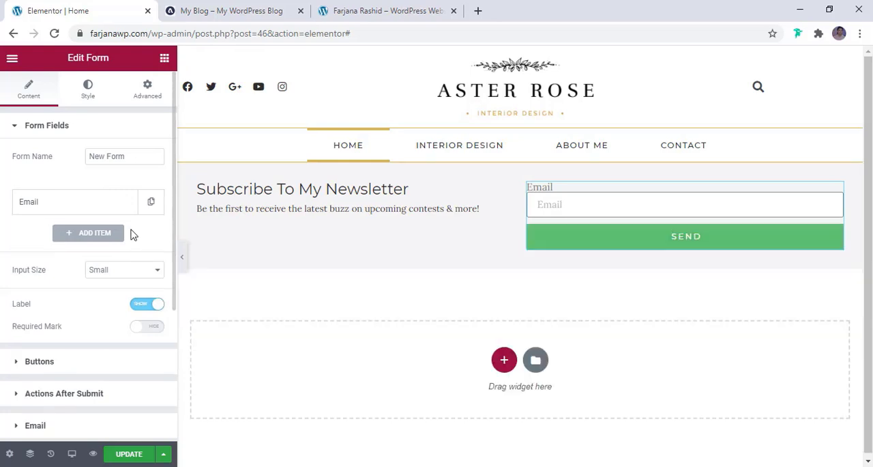
- Clear the form's Email field label and set its placeholder to "Email Address"
{"action": "left_click", "coordinate": [94, 205]}
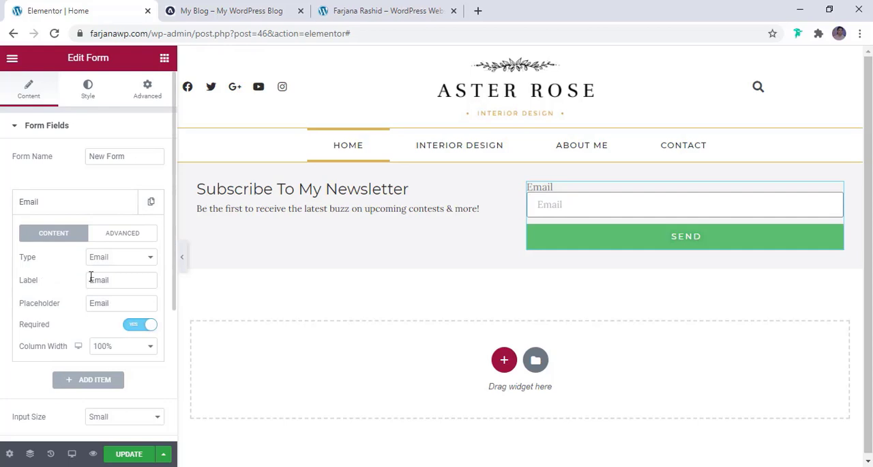
{"action": "double_click", "coordinate": [90, 276]}
{"action": "key", "text": "BackSpace"}
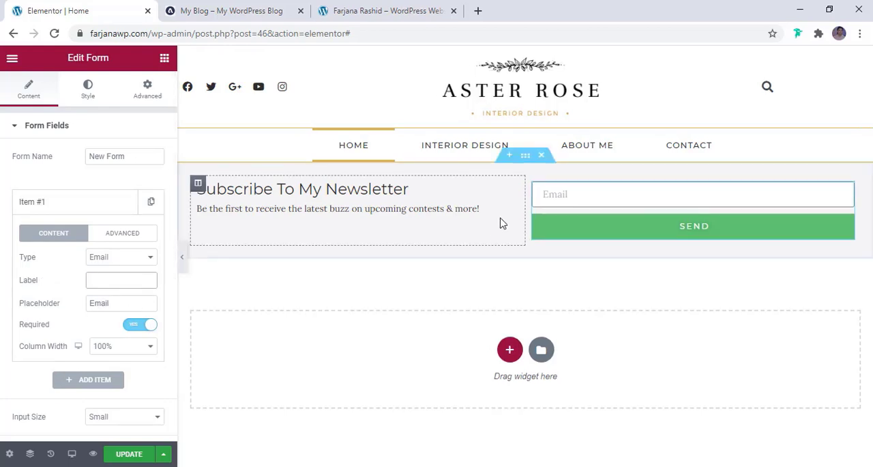
{"action": "left_click", "coordinate": [119, 303]}
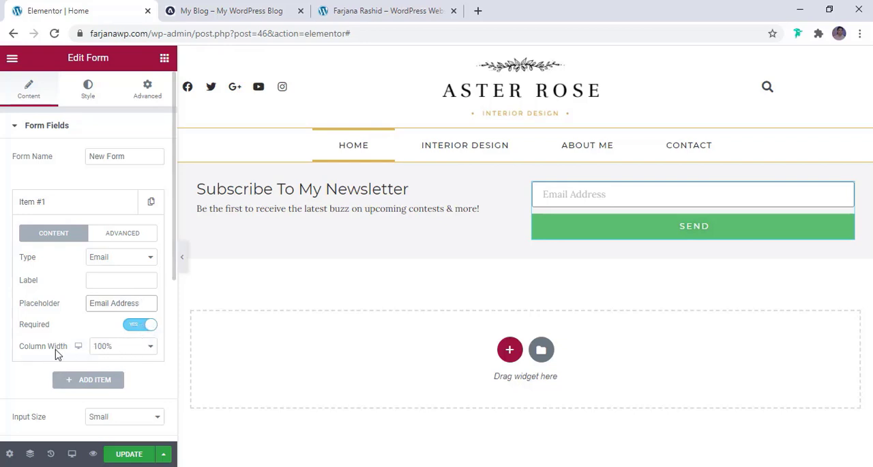
- Set the email field's column width to 75%, trying 66% first
{"action": "left_click", "coordinate": [131, 350]}
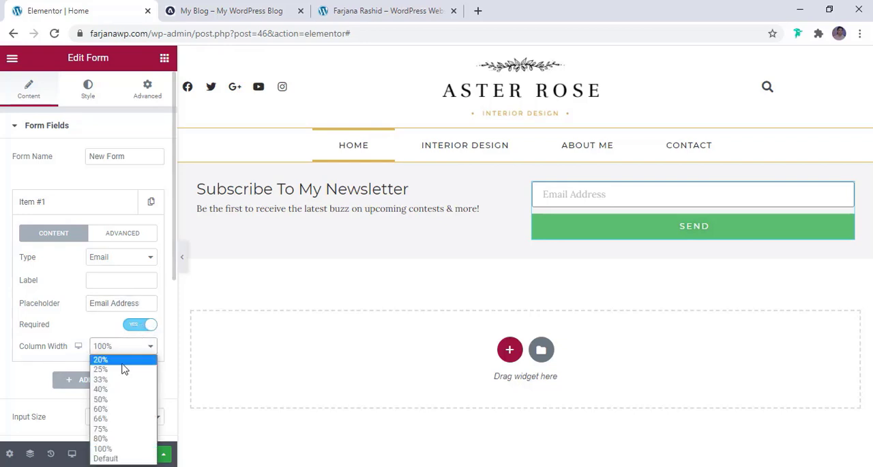
{"action": "left_click", "coordinate": [117, 418]}
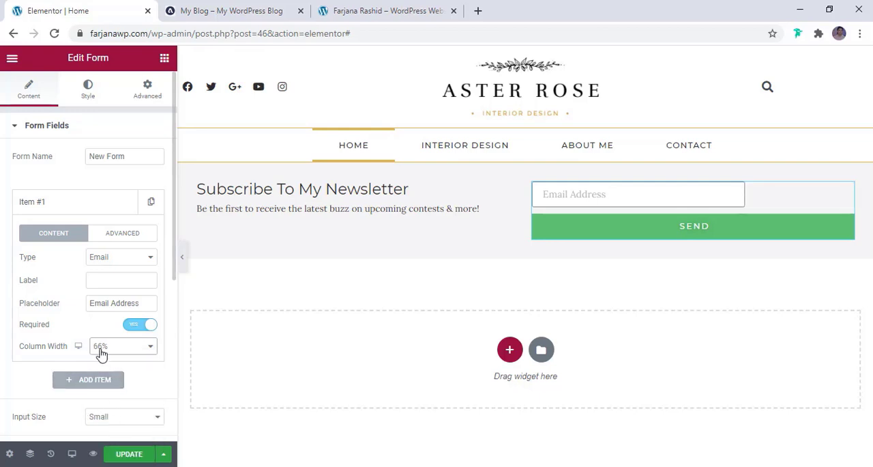
{"action": "left_click", "coordinate": [101, 346]}
{"action": "left_click", "coordinate": [119, 429]}
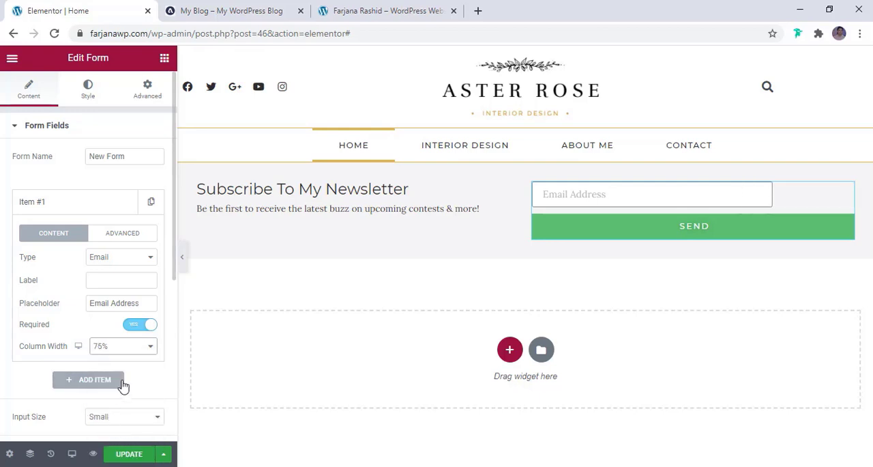
- Set the email field's column width to 66% and the form's submit button column width to 25%
{"action": "left_click", "coordinate": [122, 347]}
{"action": "left_click", "coordinate": [117, 418]}
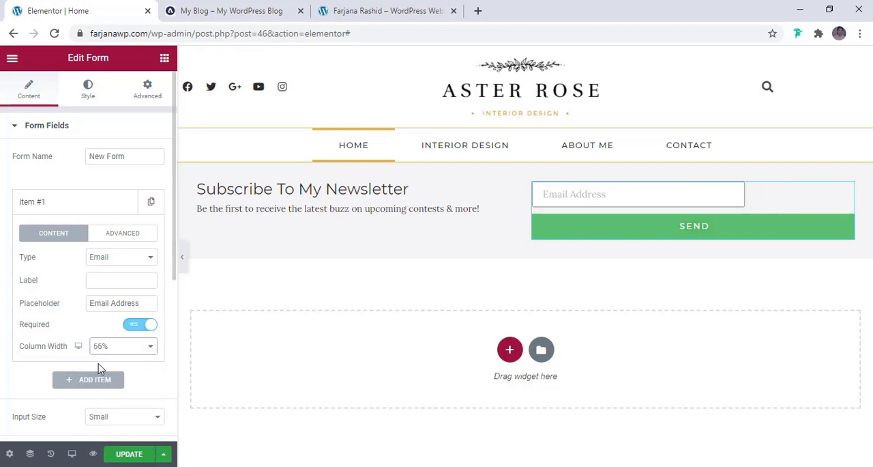
{"action": "scroll", "coordinate": [100, 367], "scroll_direction": "down", "scroll_amount": 2}
{"action": "scroll", "coordinate": [57, 366], "scroll_direction": "down", "scroll_amount": 1}
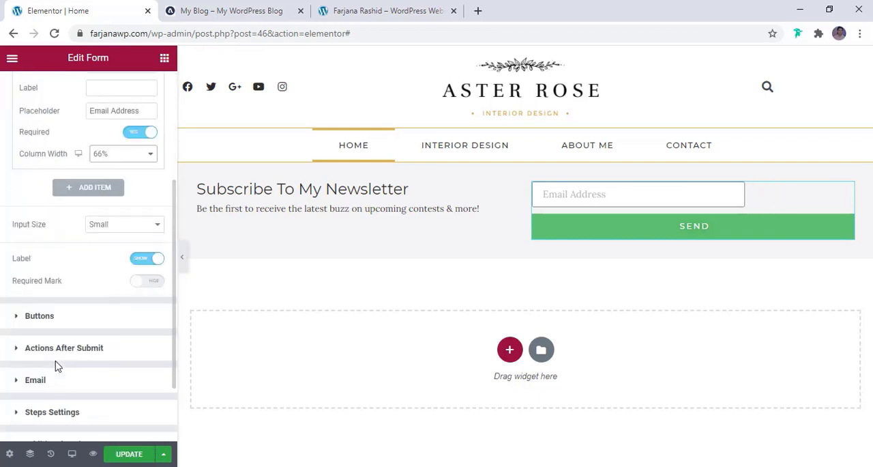
{"action": "left_click", "coordinate": [57, 358]}
{"action": "left_click", "coordinate": [88, 161]}
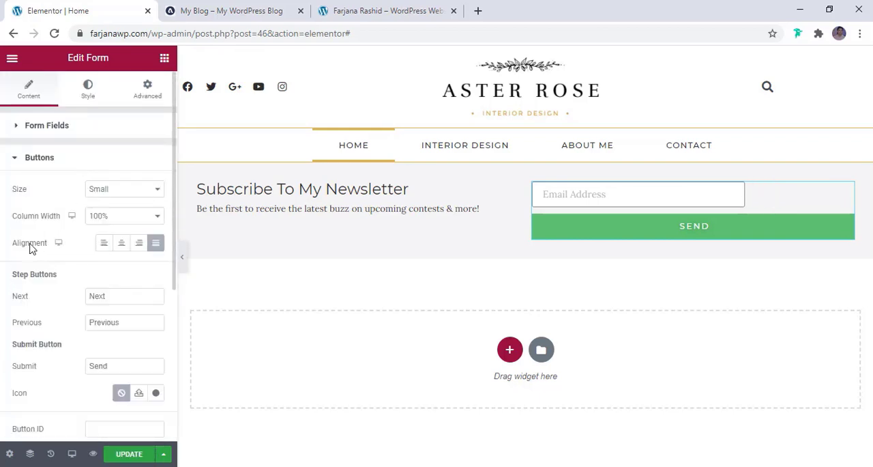
{"action": "left_click", "coordinate": [109, 218]}
{"action": "left_click", "coordinate": [112, 239]}
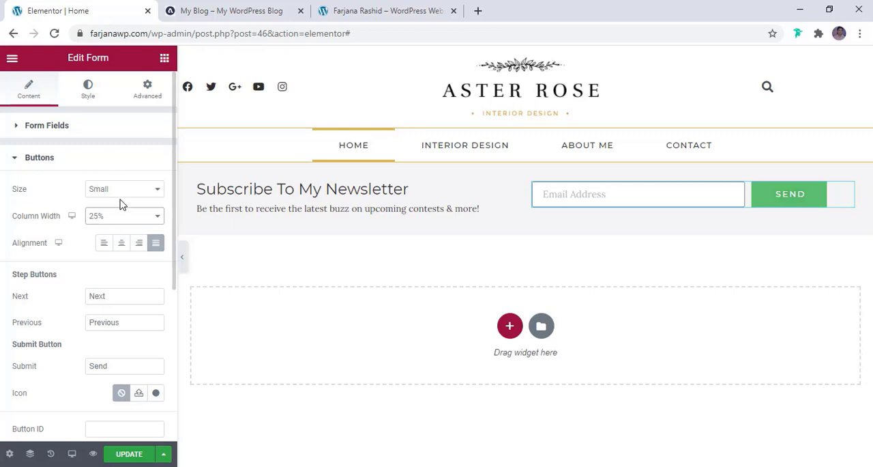
- Try a 33% column width for the submit button, compare with the reference blog's form, and return it to 25%
{"action": "left_click", "coordinate": [126, 217]}
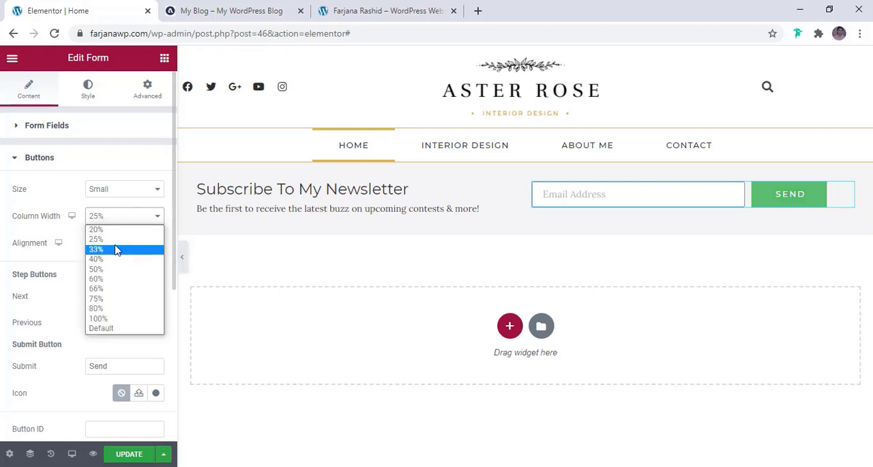
{"action": "left_click", "coordinate": [117, 248]}
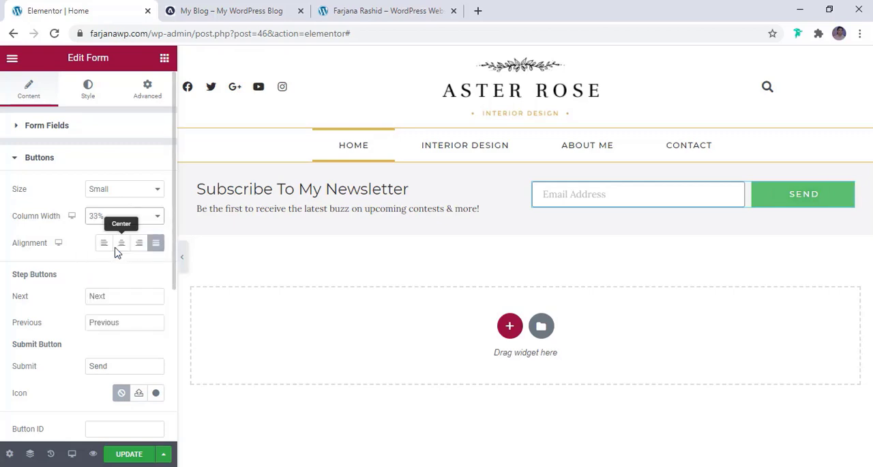
{"action": "left_click", "coordinate": [220, 9]}
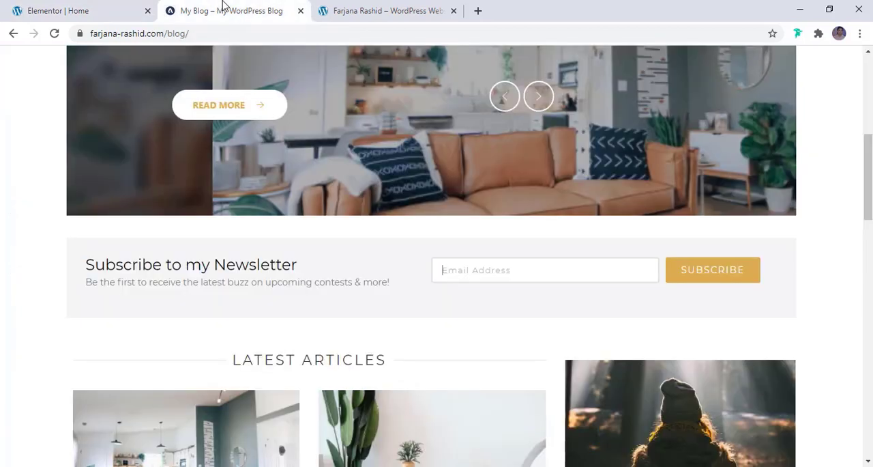
{"action": "left_click", "coordinate": [114, 6]}
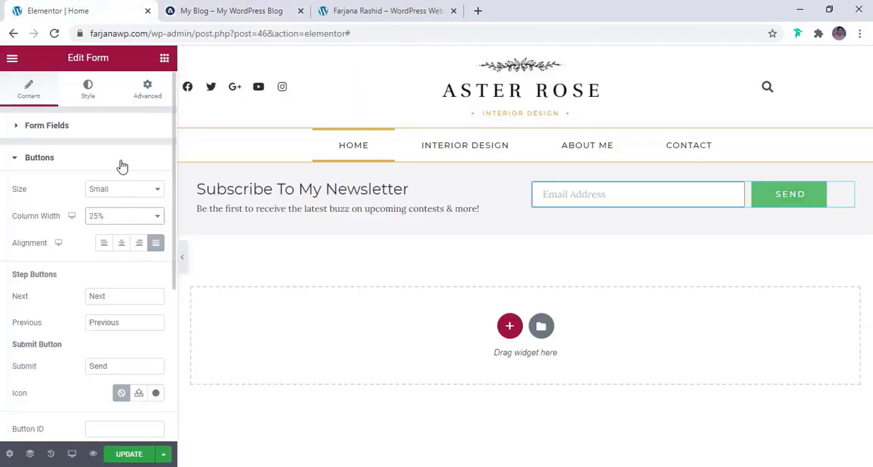
- Set the email field's column width to 75%
{"action": "left_click", "coordinate": [107, 134]}
{"action": "left_click", "coordinate": [102, 193]}
{"action": "left_click", "coordinate": [123, 337]}
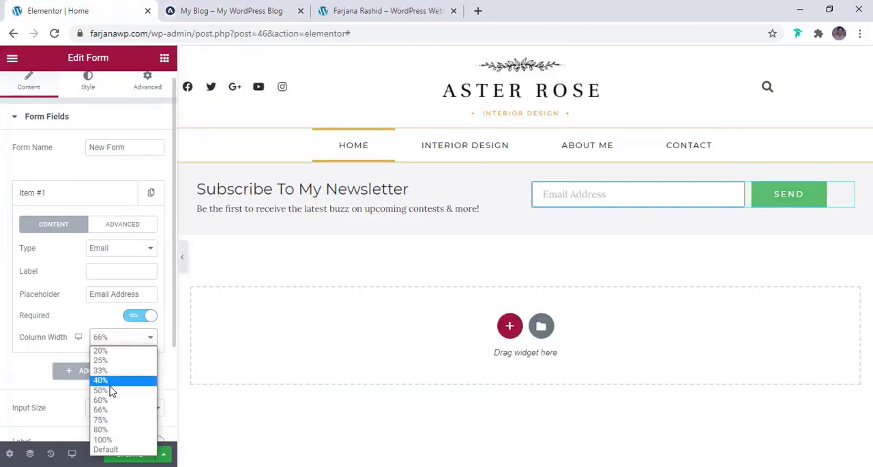
{"action": "left_click", "coordinate": [107, 420]}
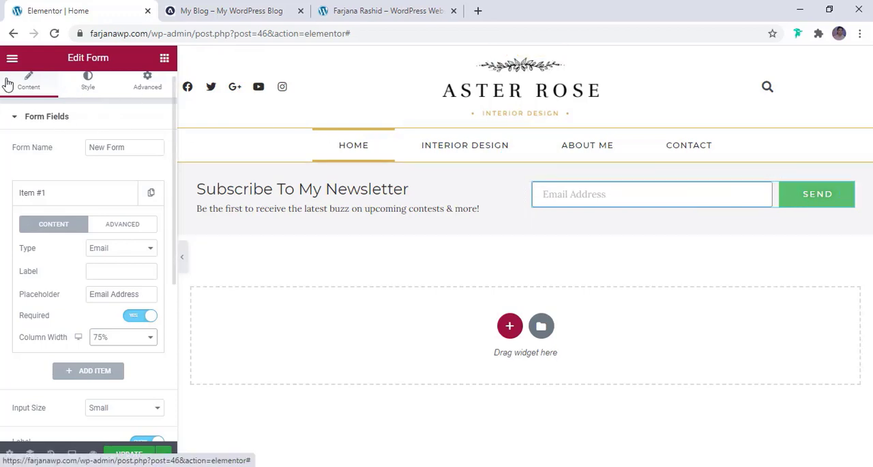
- Set the submit button's background colour to the global brown
{"action": "left_click", "coordinate": [88, 81]}
{"action": "scroll", "coordinate": [70, 225], "scroll_direction": "down", "scroll_amount": 3}
{"action": "scroll", "coordinate": [70, 232], "scroll_direction": "down", "scroll_amount": 1}
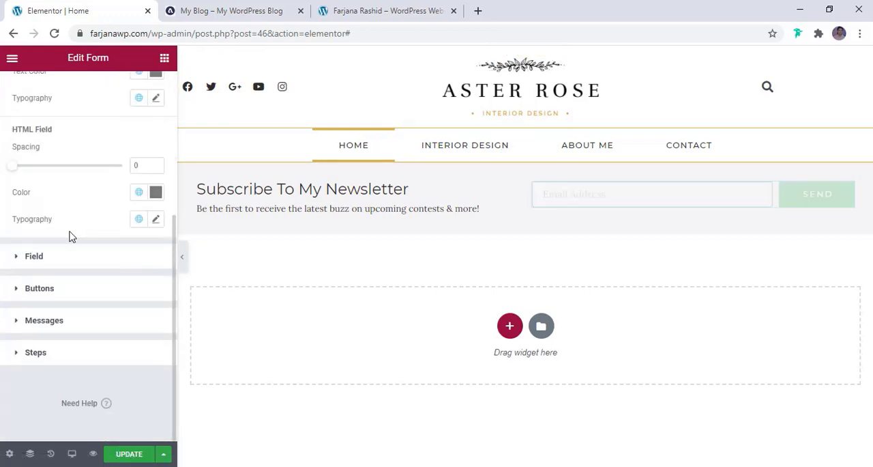
{"action": "left_click", "coordinate": [40, 288]}
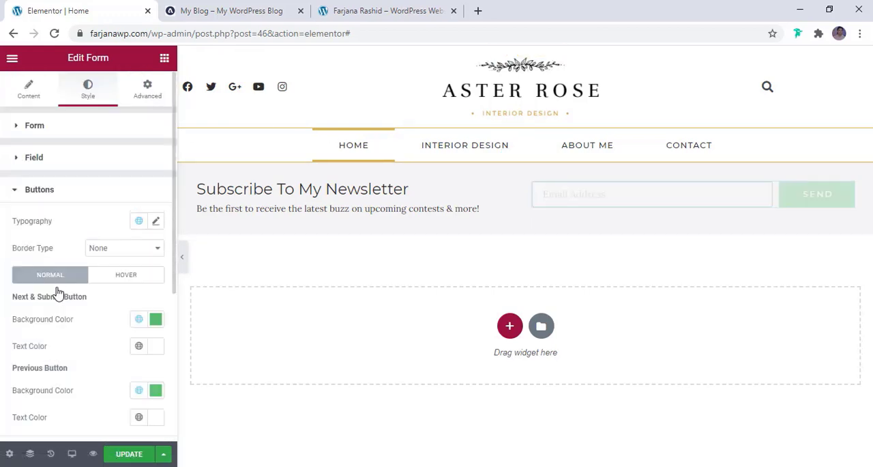
{"action": "left_click", "coordinate": [138, 319]}
{"action": "left_click", "coordinate": [86, 245]}
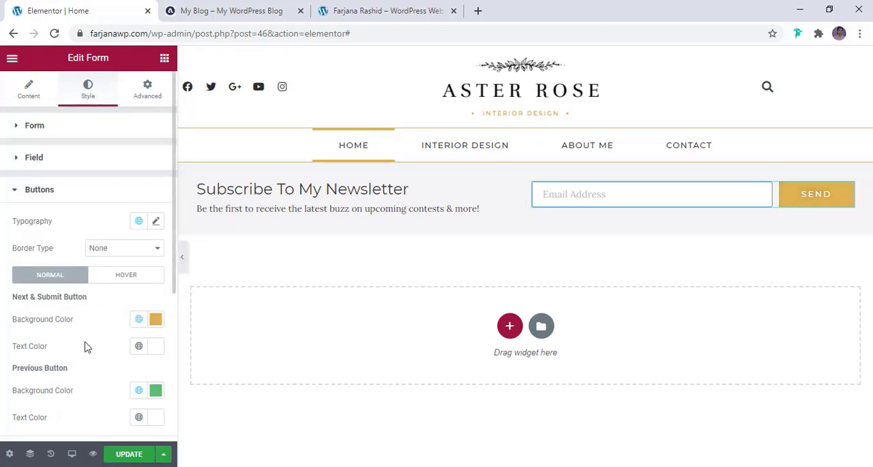
- Set the form field's typography family to Montserrat
{"action": "scroll", "coordinate": [101, 347], "scroll_direction": "down", "scroll_amount": 3}
{"action": "left_click", "coordinate": [621, 213]}
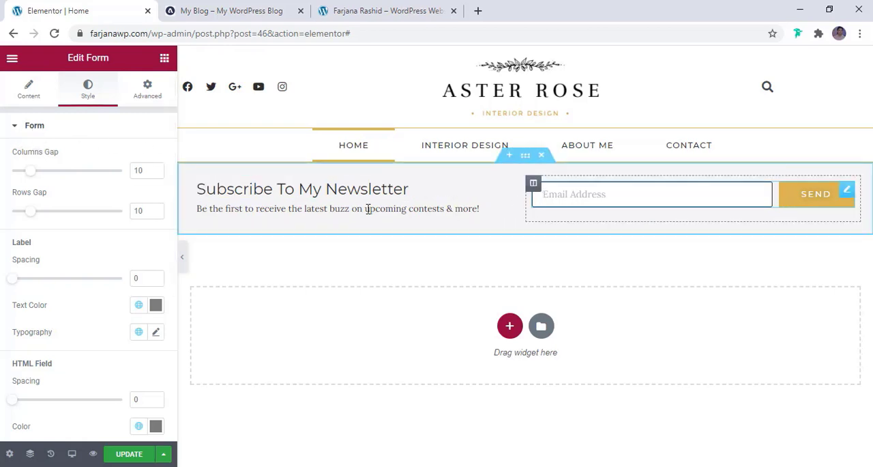
{"action": "left_click", "coordinate": [59, 135]}
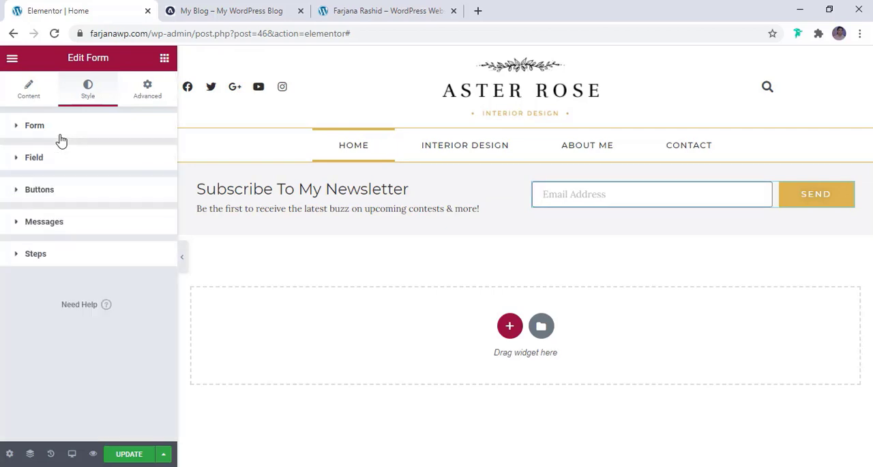
{"action": "left_click", "coordinate": [52, 163]}
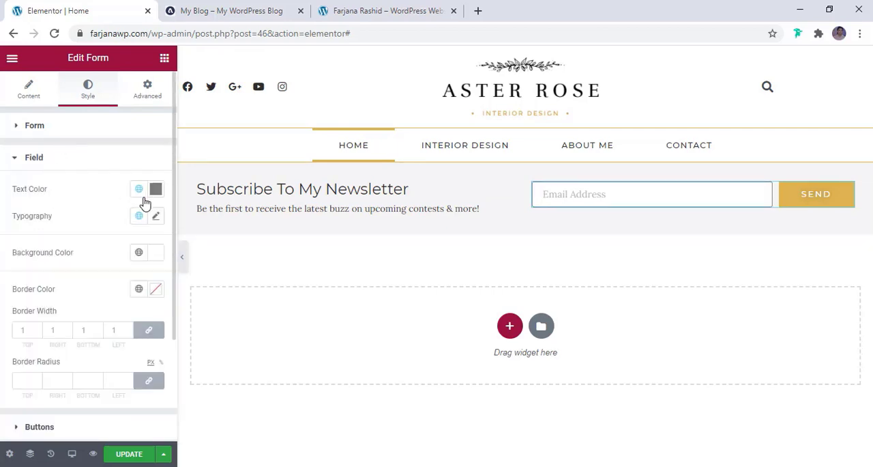
{"action": "left_click", "coordinate": [156, 217]}
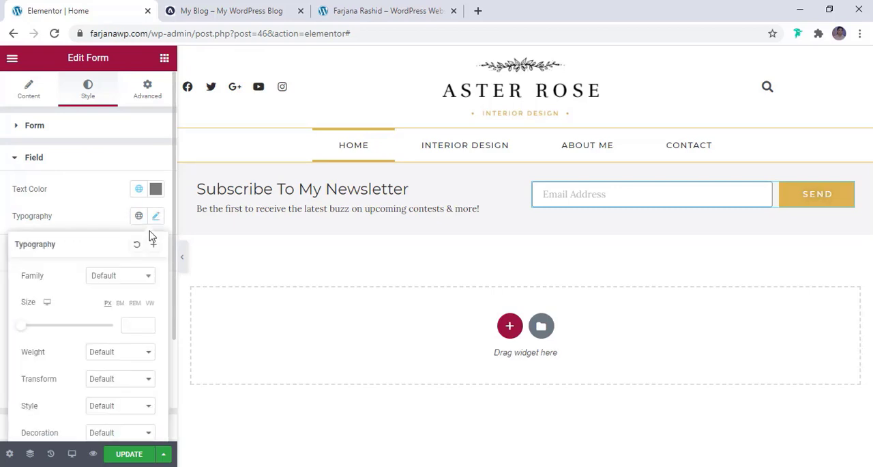
{"action": "left_click", "coordinate": [122, 280]}
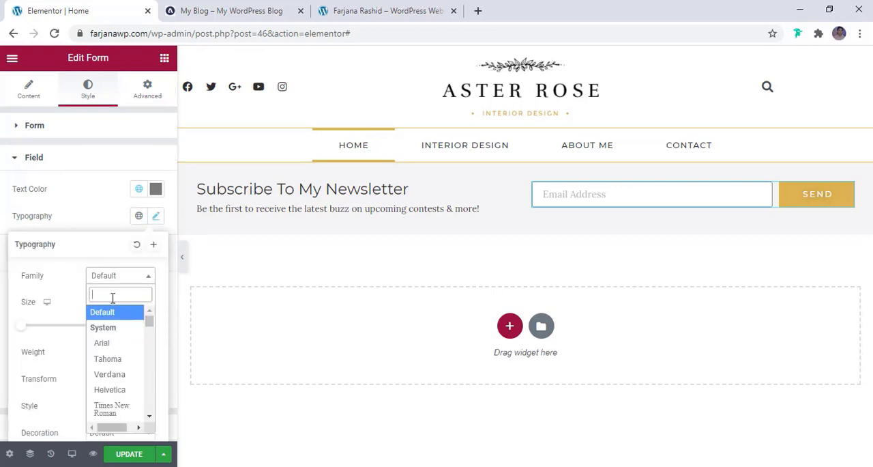
{"action": "type", "text": "mont"}
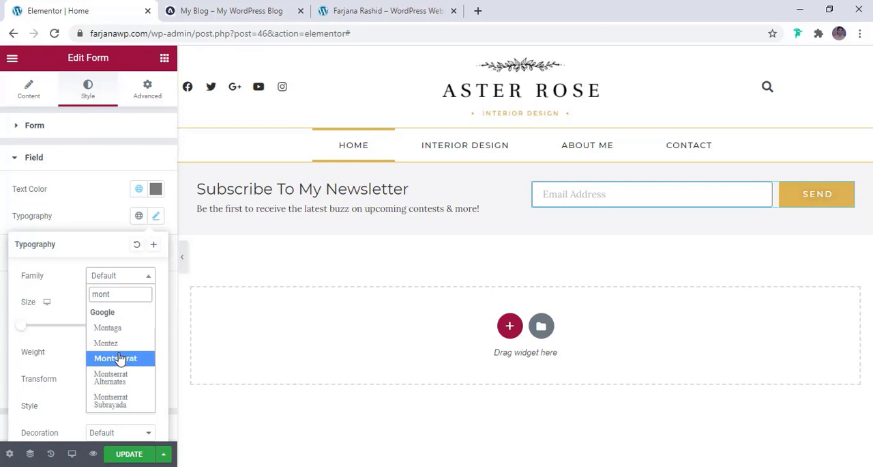
{"action": "left_click", "coordinate": [118, 358]}
- Set the form field's font size to 14 px and its letter spacing to 0.5
{"action": "scroll", "coordinate": [133, 189], "scroll_direction": "down", "scroll_amount": 2}
{"action": "left_click", "coordinate": [133, 189]}
{"action": "type", "text": "12"}
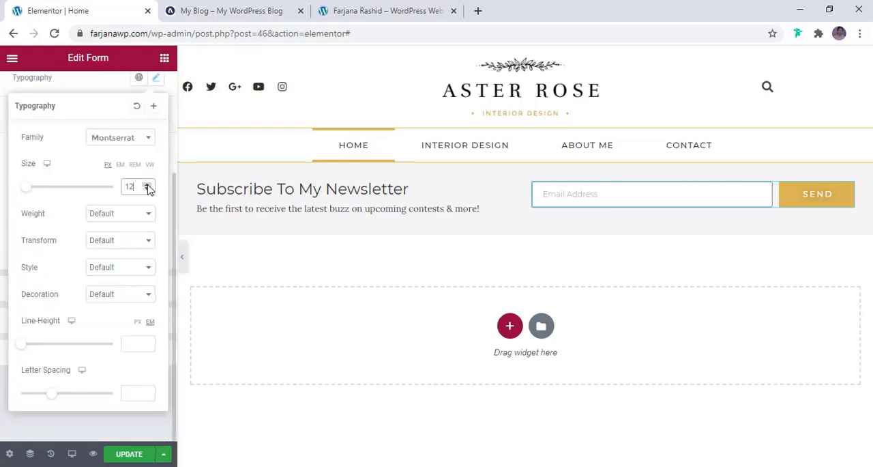
{"action": "left_click", "coordinate": [147, 184]}
{"action": "left_click", "coordinate": [146, 184]}
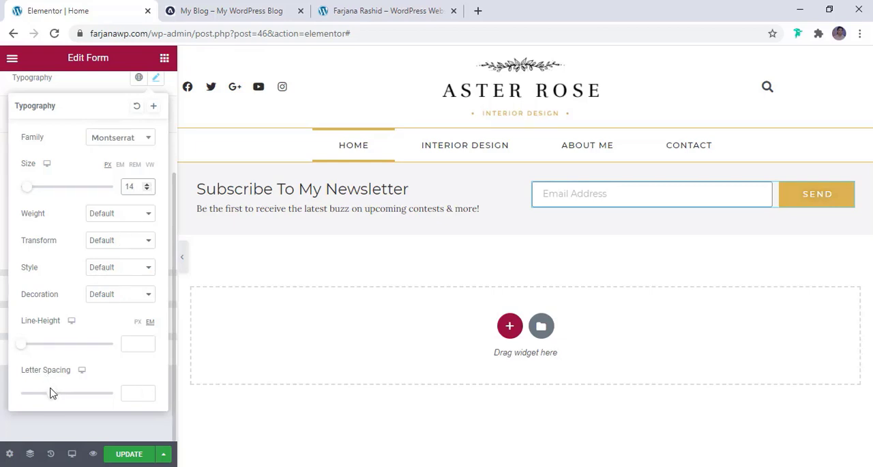
{"action": "left_click_drag", "start_coordinate": [52, 393], "coordinate": [55, 398]}
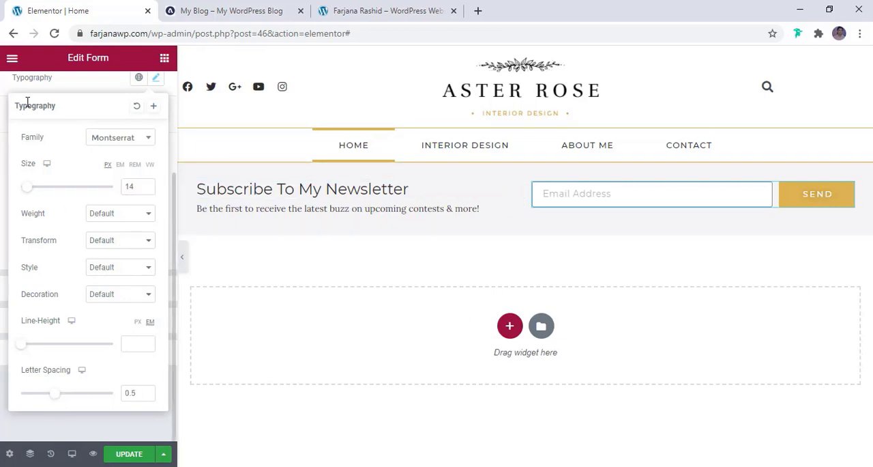
{"action": "left_click", "coordinate": [73, 92]}
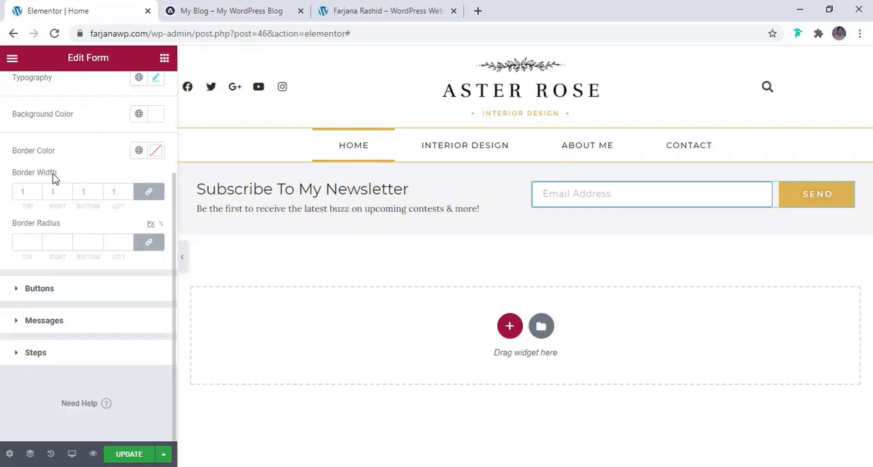
- Compare with the reference blog's email field and give the form field a light white border colour, darkened to a light greyish tone
{"action": "left_click", "coordinate": [225, 12]}
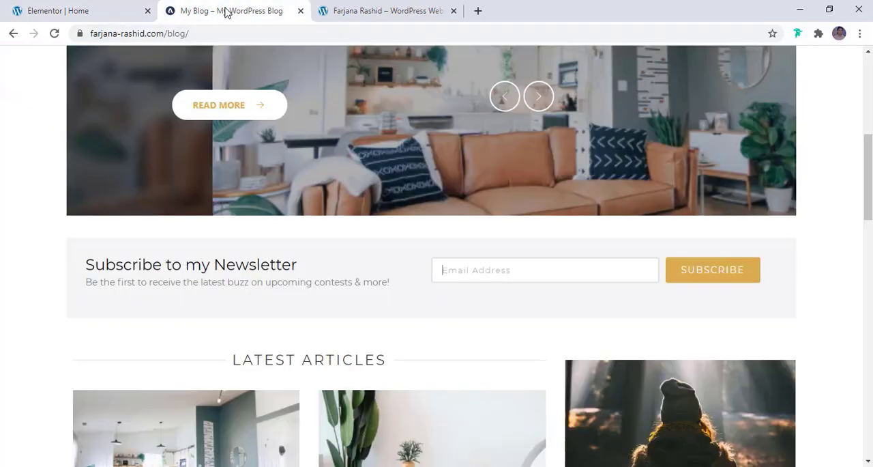
{"action": "left_click", "coordinate": [71, 9]}
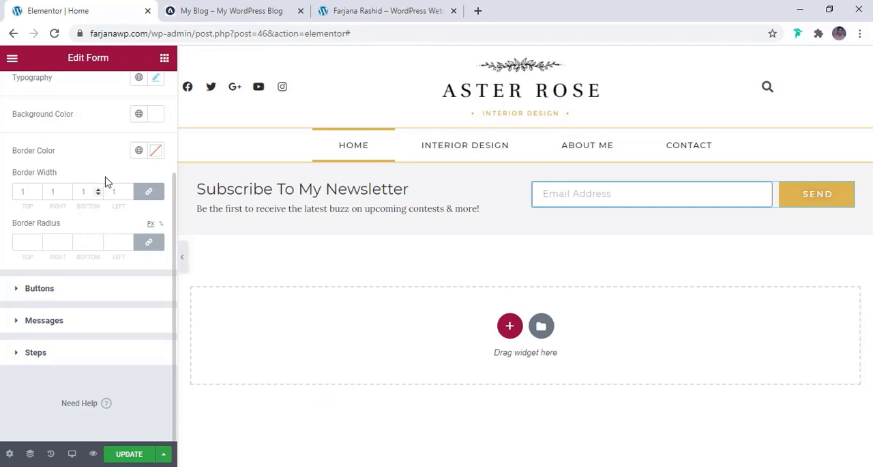
{"action": "left_click", "coordinate": [139, 155]}
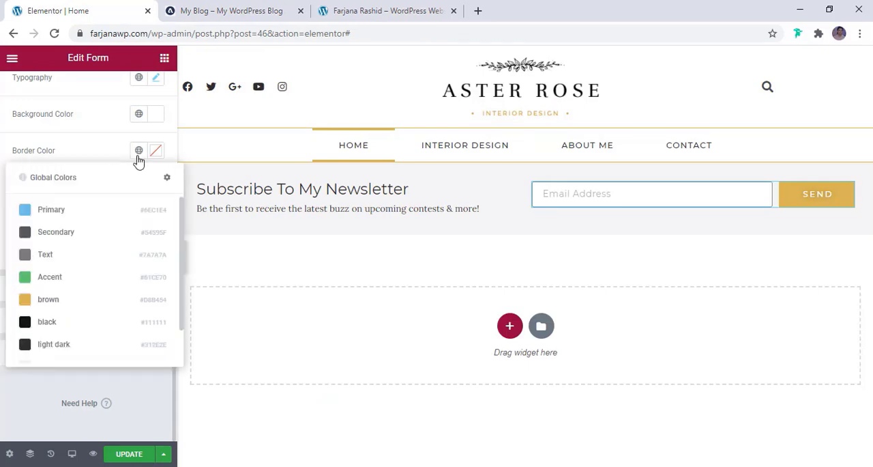
{"action": "scroll", "coordinate": [93, 332], "scroll_direction": "down", "scroll_amount": 1}
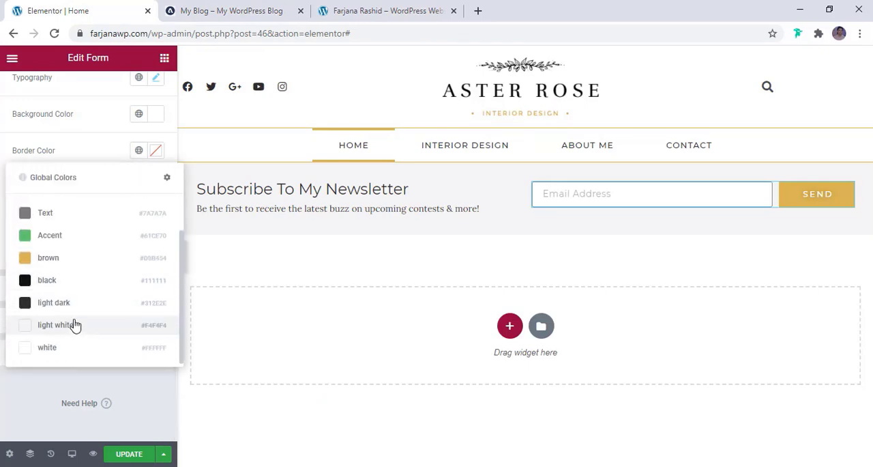
{"action": "left_click", "coordinate": [76, 326]}
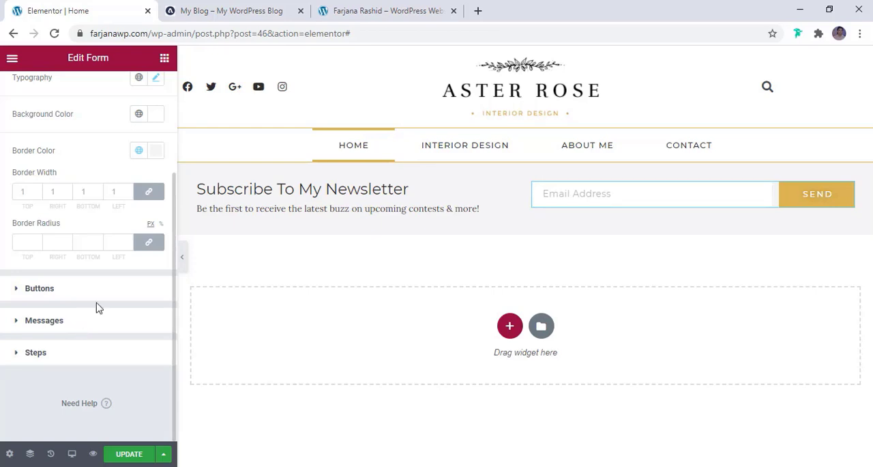
{"action": "left_click", "coordinate": [156, 151]}
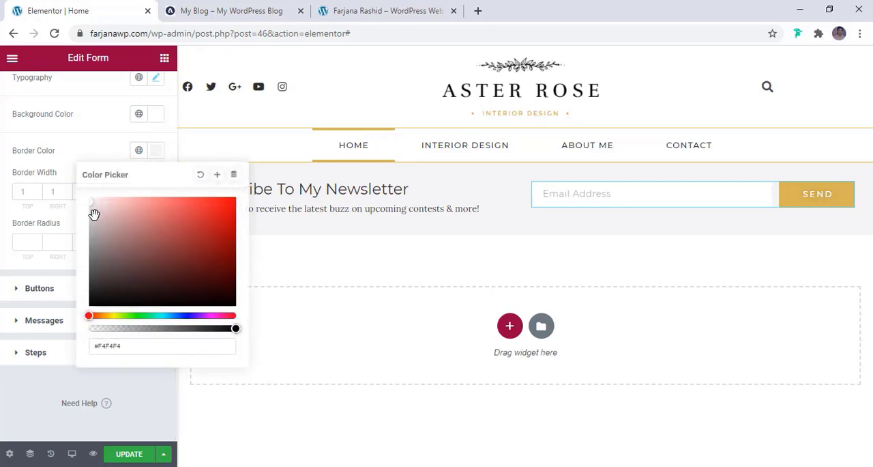
{"action": "left_click_drag", "start_coordinate": [93, 209], "coordinate": [95, 216]}
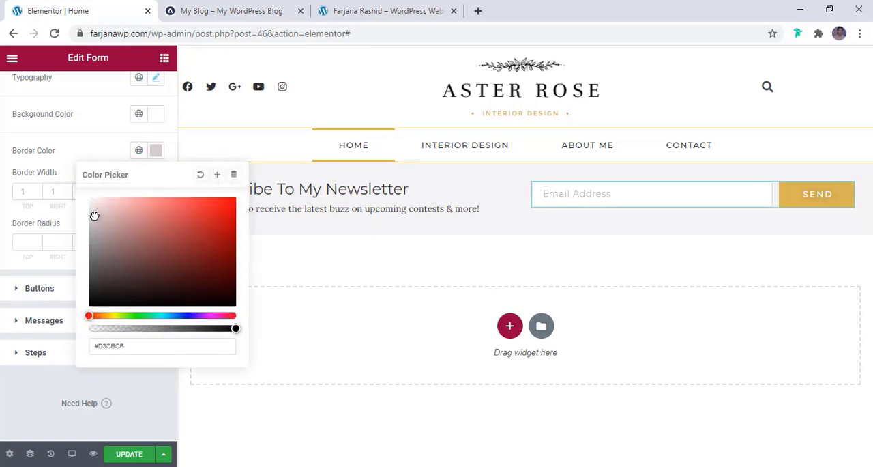
- Check the reference blog's newsletter button and change the form's submit button text to "Subscribe"
{"action": "left_click", "coordinate": [511, 209]}
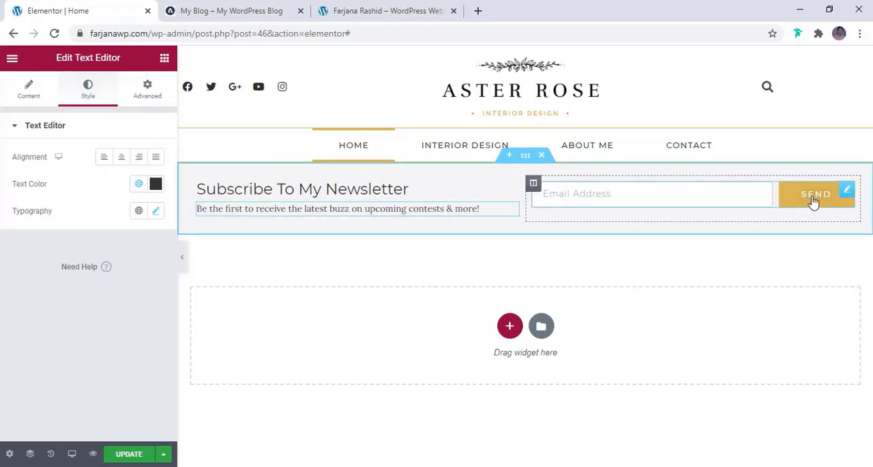
{"action": "left_click", "coordinate": [250, 19]}
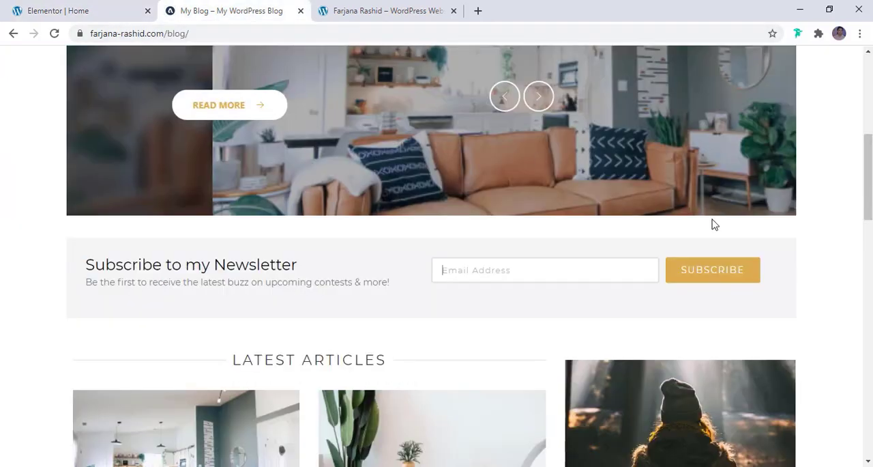
{"action": "left_click", "coordinate": [58, 13]}
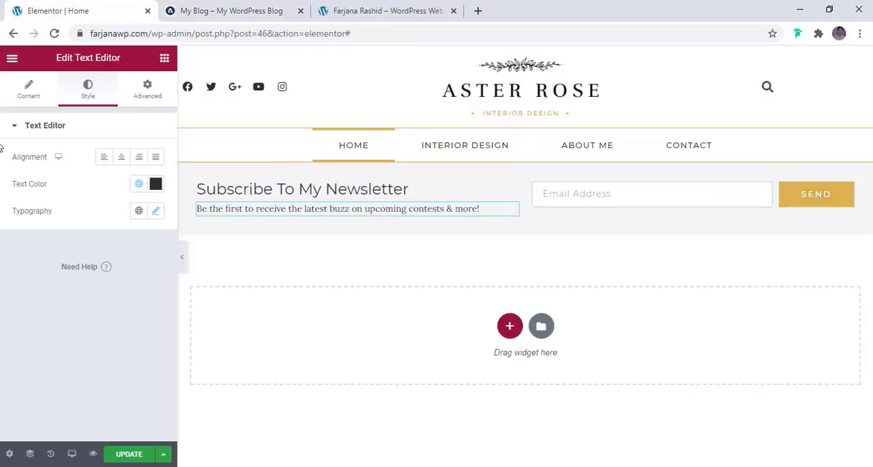
{"action": "left_click", "coordinate": [39, 96]}
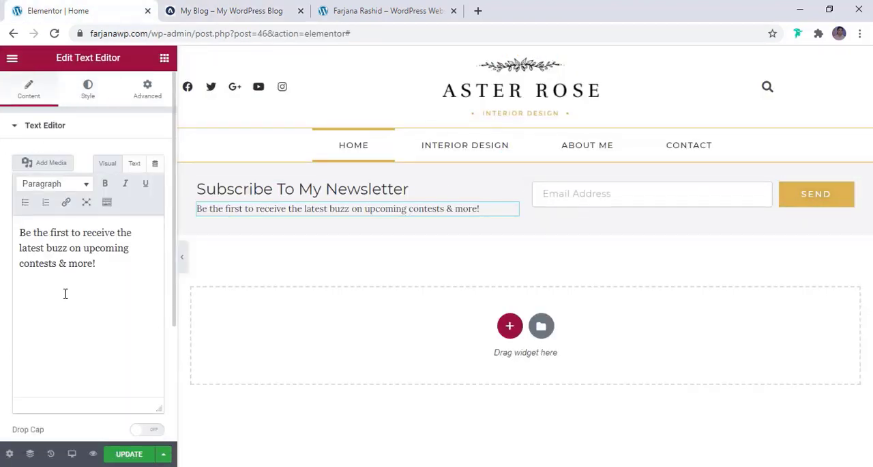
{"action": "left_click", "coordinate": [63, 132]}
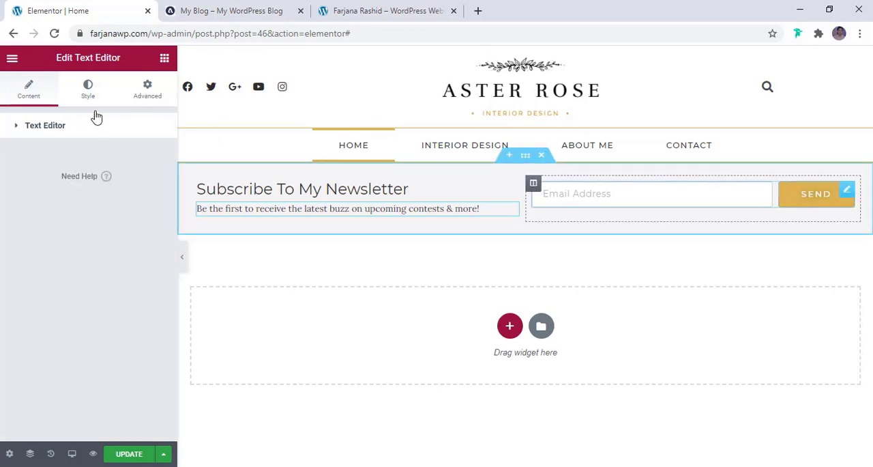
{"action": "left_click", "coordinate": [39, 96]}
{"action": "scroll", "coordinate": [92, 273], "scroll_direction": "down", "scroll_amount": 3}
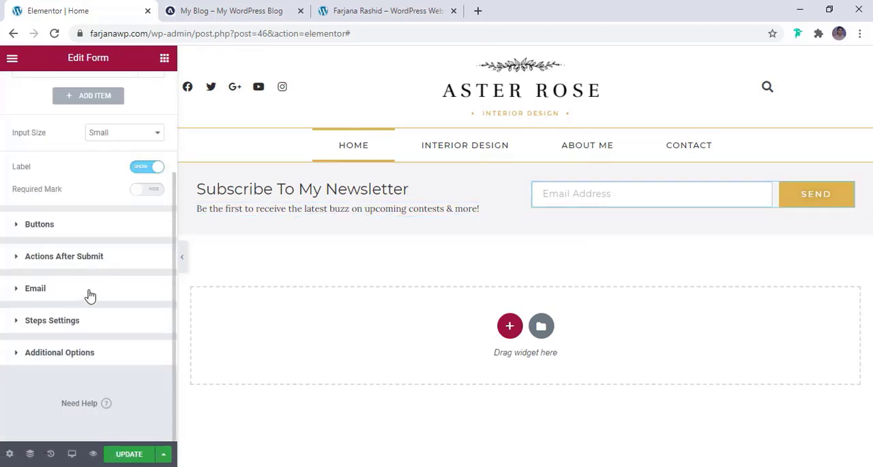
{"action": "left_click", "coordinate": [57, 225]}
{"action": "scroll", "coordinate": [114, 266], "scroll_direction": "down", "scroll_amount": 3}
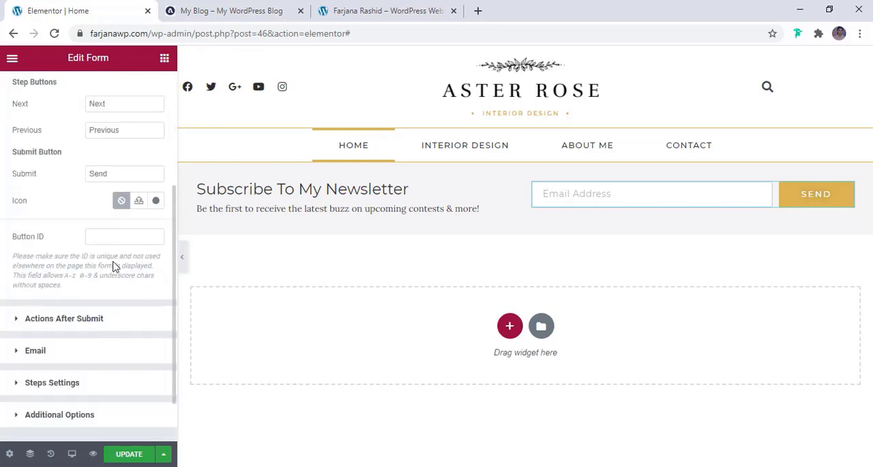
{"action": "scroll", "coordinate": [114, 266], "scroll_direction": "up", "scroll_amount": 1}
{"action": "double_click", "coordinate": [98, 238]}
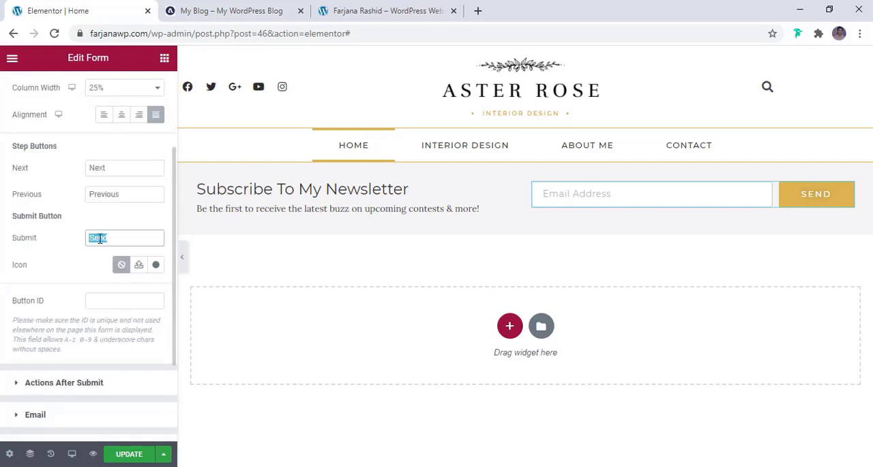
{"action": "type", "text": "Subscribe"}
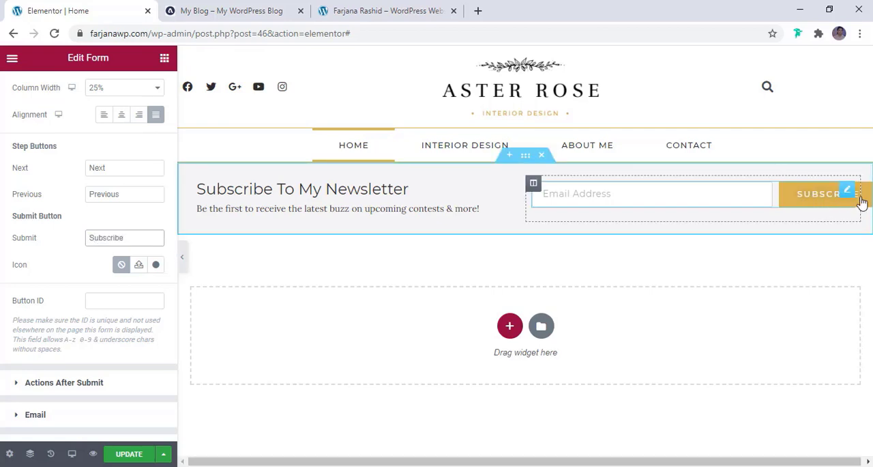
- Set the submit button's column width to 33% and the email field's column width to 66%
{"action": "scroll", "coordinate": [80, 184], "scroll_direction": "up", "scroll_amount": 2}
{"action": "left_click", "coordinate": [91, 216]}
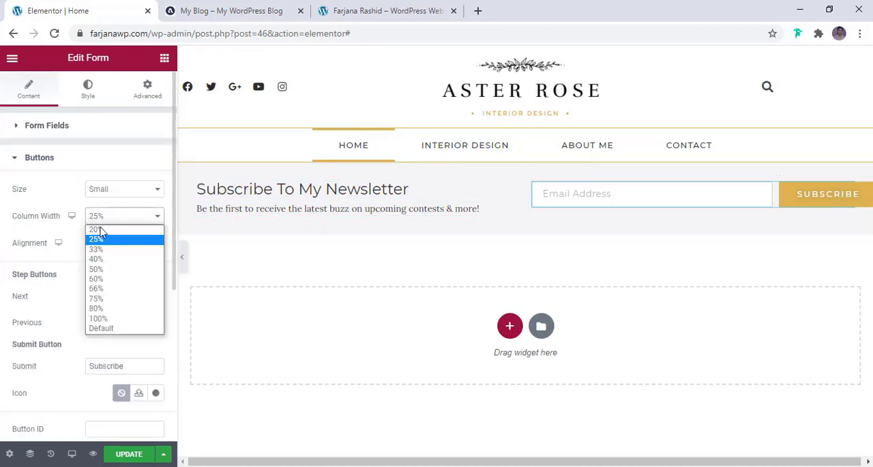
{"action": "left_click", "coordinate": [96, 249]}
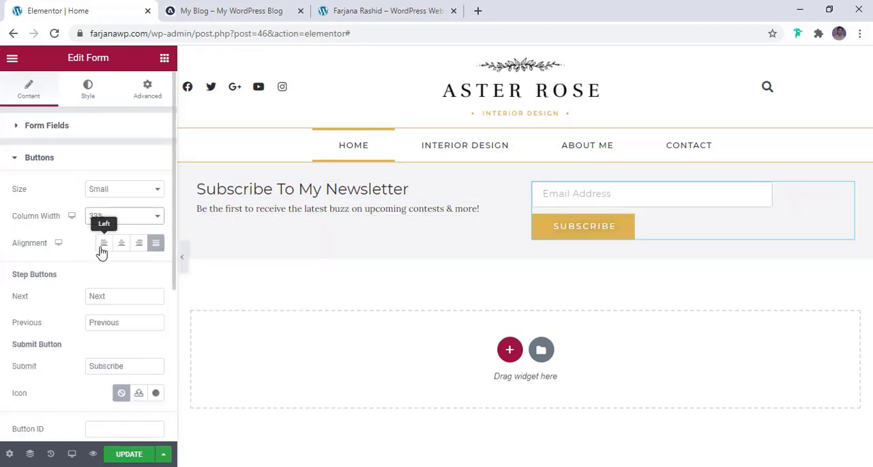
{"action": "left_click", "coordinate": [84, 130]}
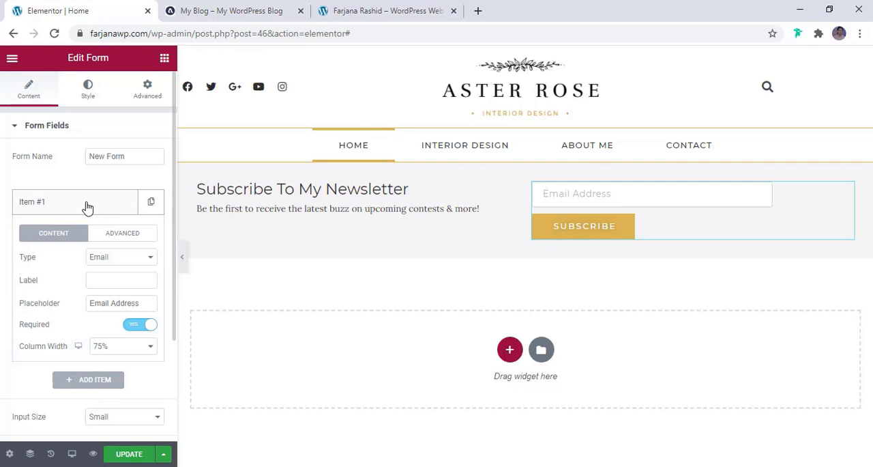
{"action": "left_click", "coordinate": [109, 346]}
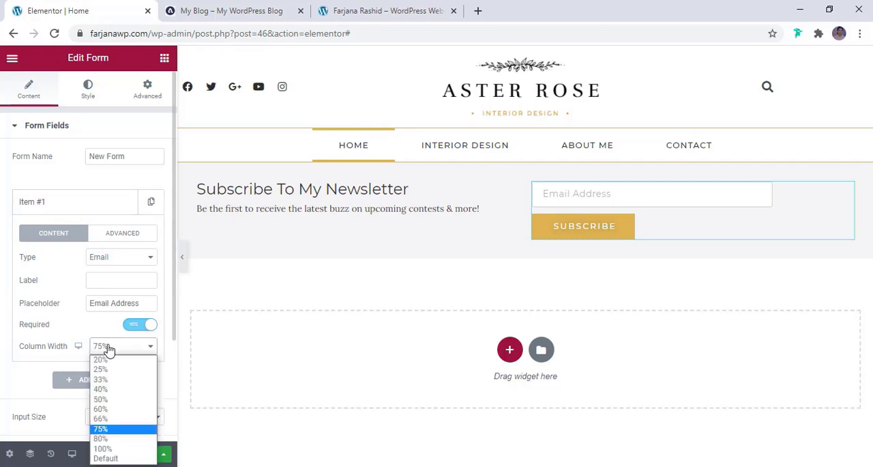
{"action": "left_click", "coordinate": [102, 418]}
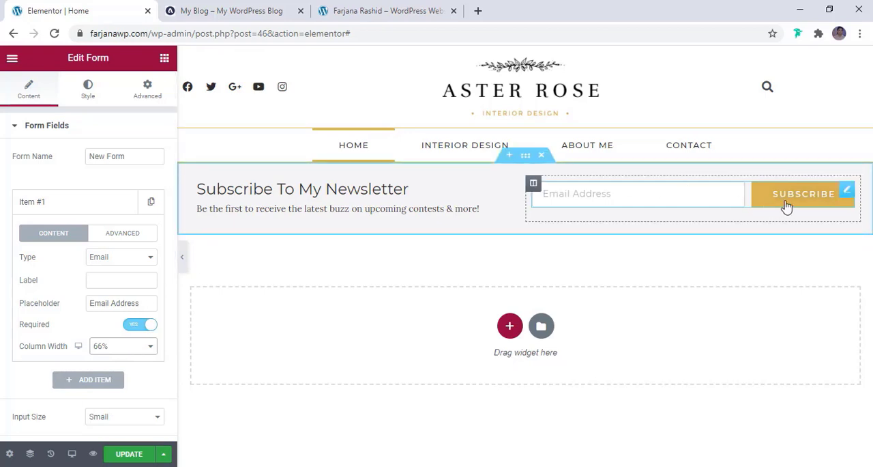
- Review the subscribe form's after-submit actions and its email notification settings
{"action": "left_click", "coordinate": [497, 212]}
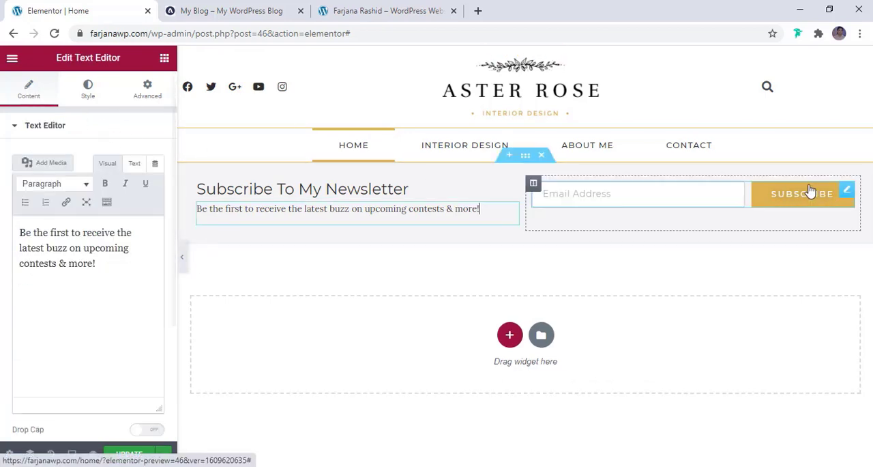
{"action": "left_click", "coordinate": [757, 194]}
{"action": "scroll", "coordinate": [84, 215], "scroll_direction": "down", "scroll_amount": 1}
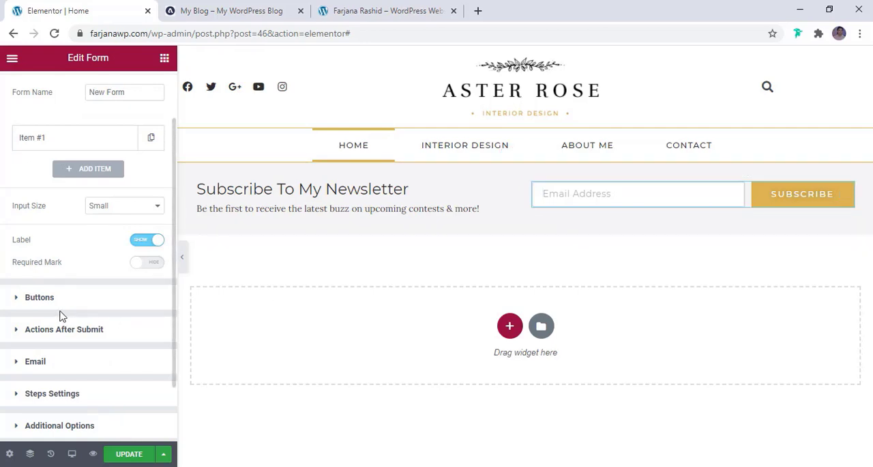
{"action": "scroll", "coordinate": [60, 315], "scroll_direction": "down", "scroll_amount": 1}
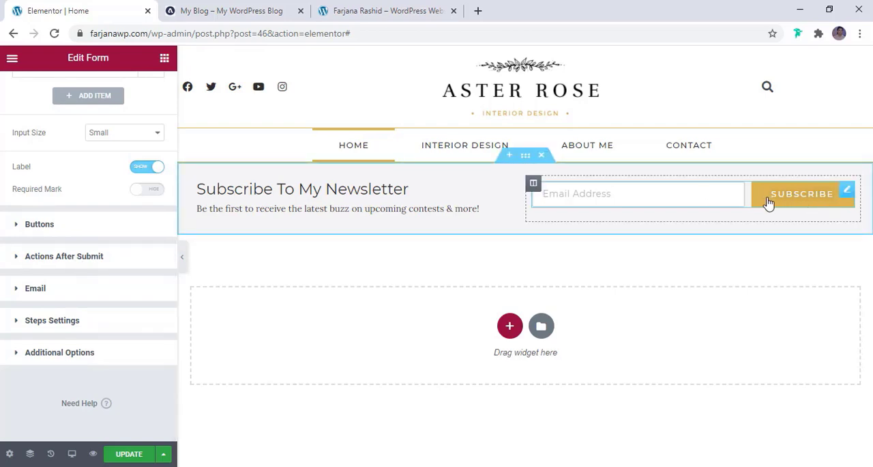
{"action": "left_click", "coordinate": [100, 262]}
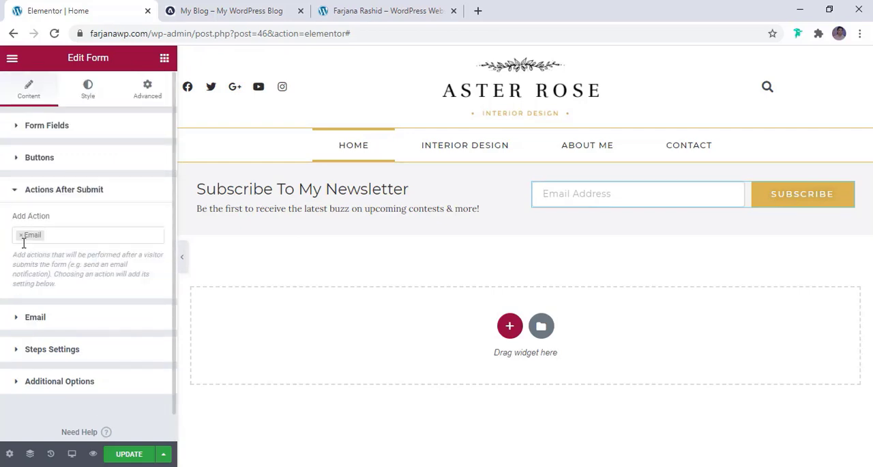
{"action": "left_click", "coordinate": [37, 321]}
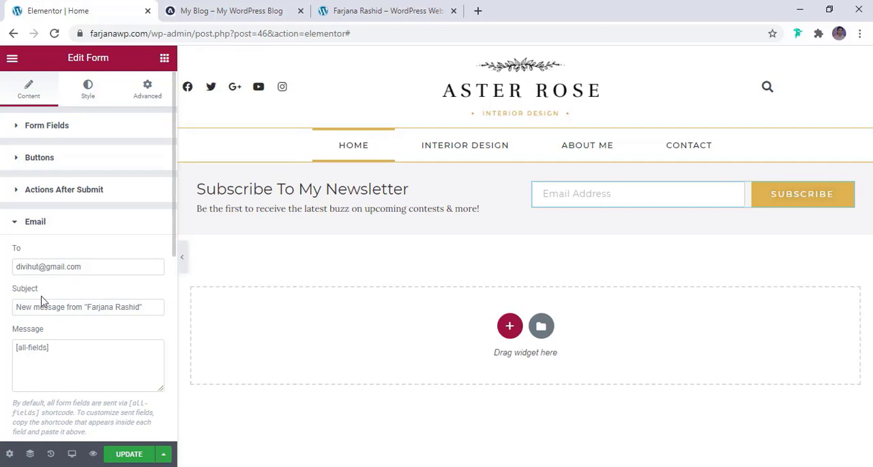
{"action": "left_click", "coordinate": [63, 191]}
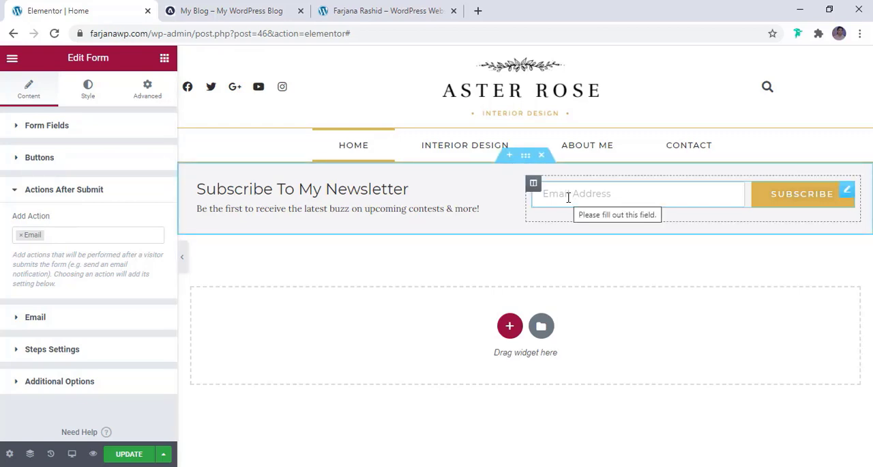
- Add MailChimp to the form's actions after submit and open its MailChimp settings
{"action": "left_click", "coordinate": [93, 238]}
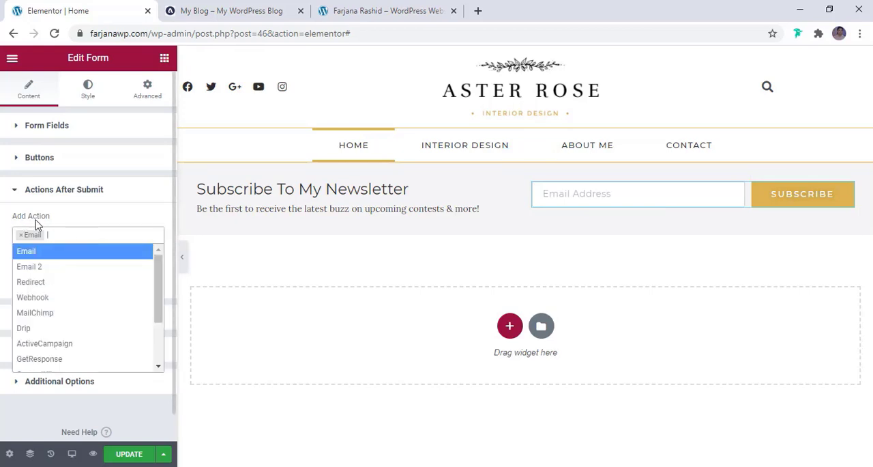
{"action": "left_click", "coordinate": [58, 234]}
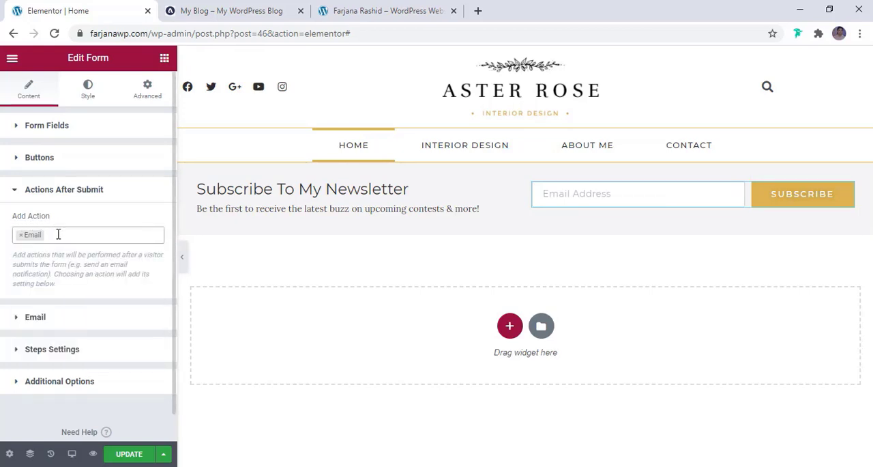
{"action": "left_click", "coordinate": [58, 234]}
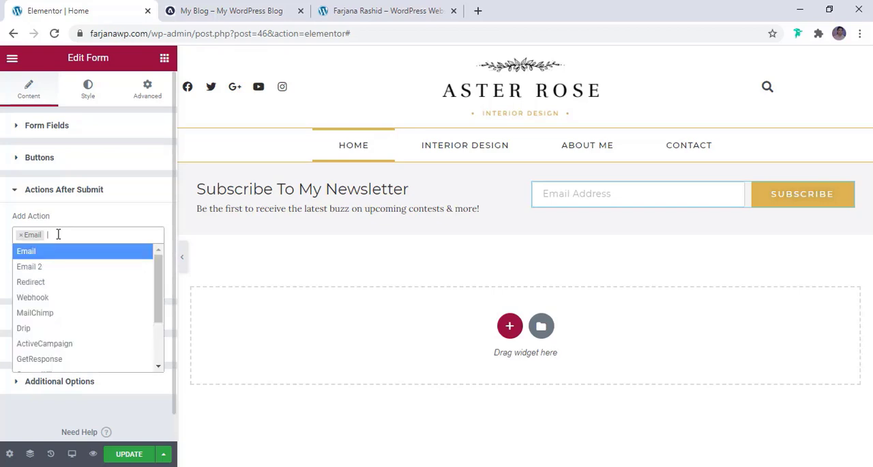
{"action": "left_click", "coordinate": [35, 313]}
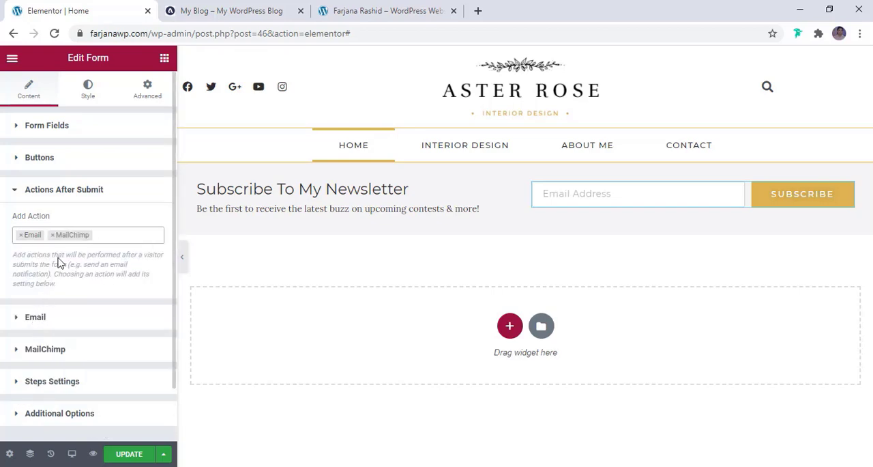
{"action": "scroll", "coordinate": [72, 254], "scroll_direction": "down", "scroll_amount": 1}
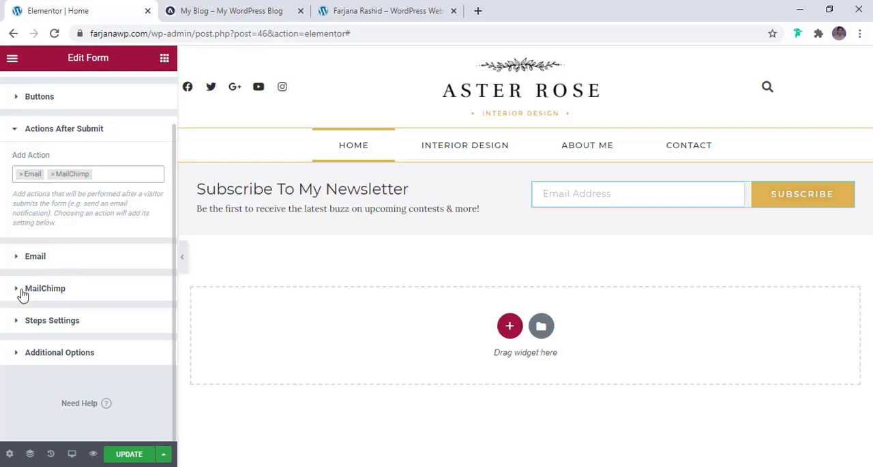
{"action": "left_click", "coordinate": [57, 290]}
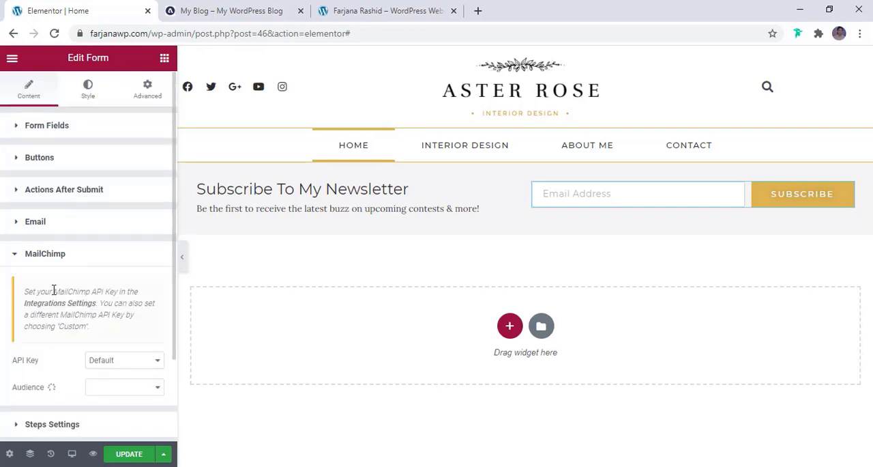
{"action": "scroll", "coordinate": [54, 289], "scroll_direction": "down", "scroll_amount": 2}
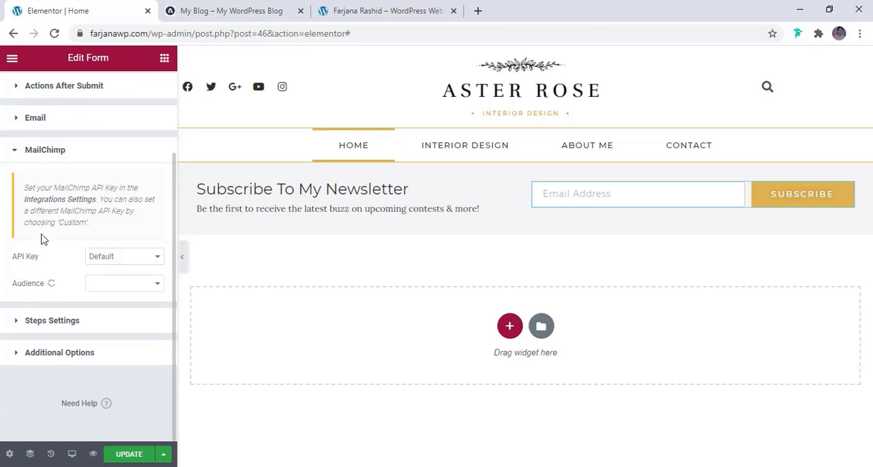
- Try the Custom API key option for MailChimp and return the setting to Default
{"action": "left_click", "coordinate": [121, 260]}
{"action": "left_click", "coordinate": [122, 262]}
{"action": "left_click", "coordinate": [122, 261]}
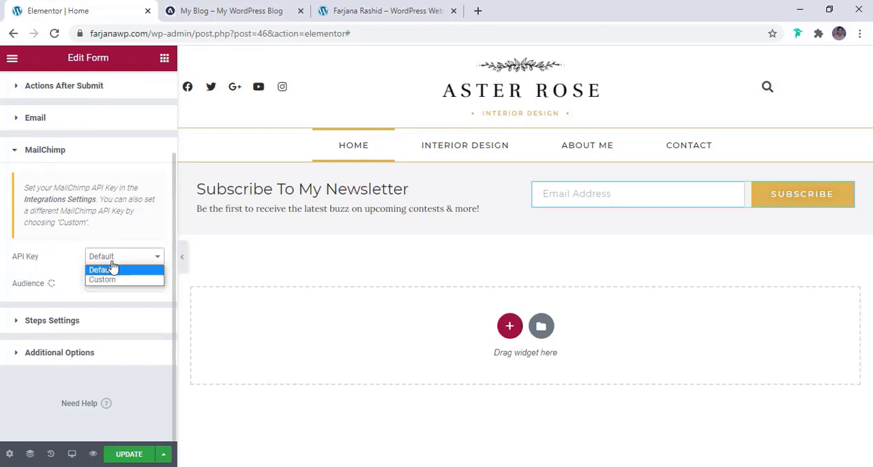
{"action": "left_click", "coordinate": [112, 279]}
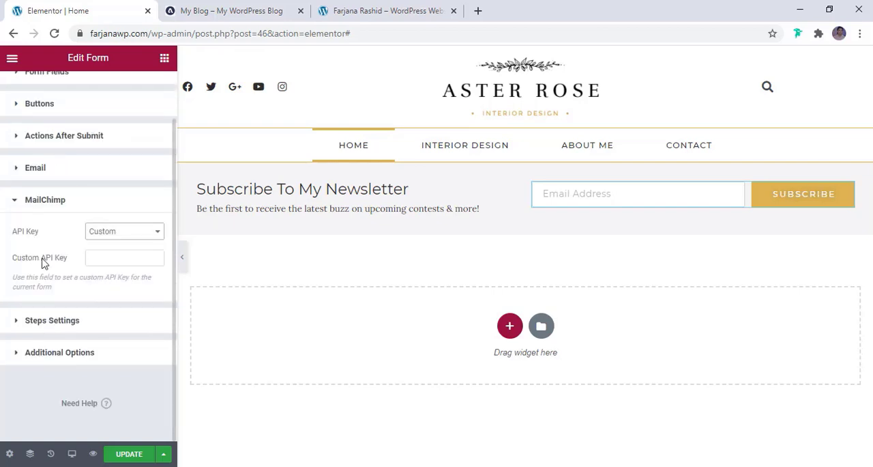
{"action": "left_click", "coordinate": [116, 232]}
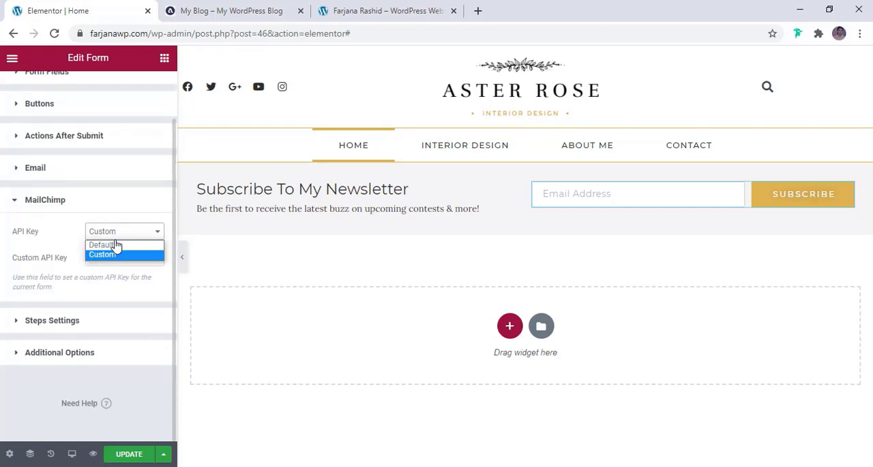
{"action": "left_click", "coordinate": [112, 244]}
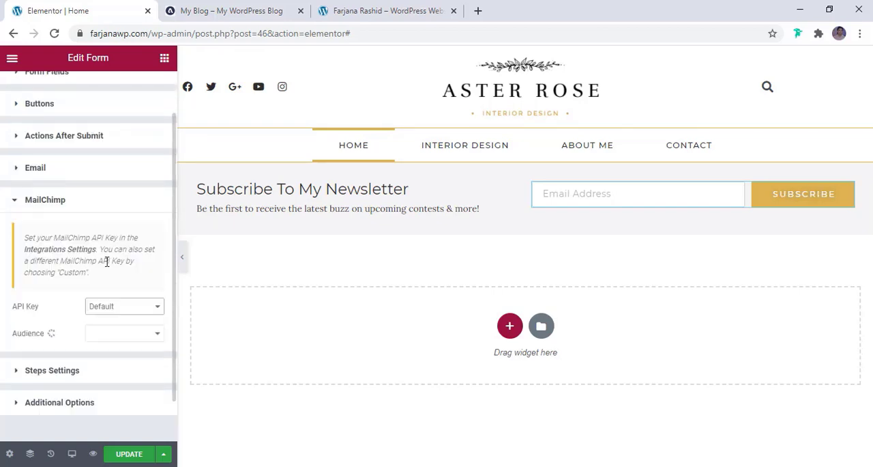
- Update the page and open the linked Integrations Settings in a new browser tab at the MailChimp API key section
{"action": "left_click", "coordinate": [135, 456]}
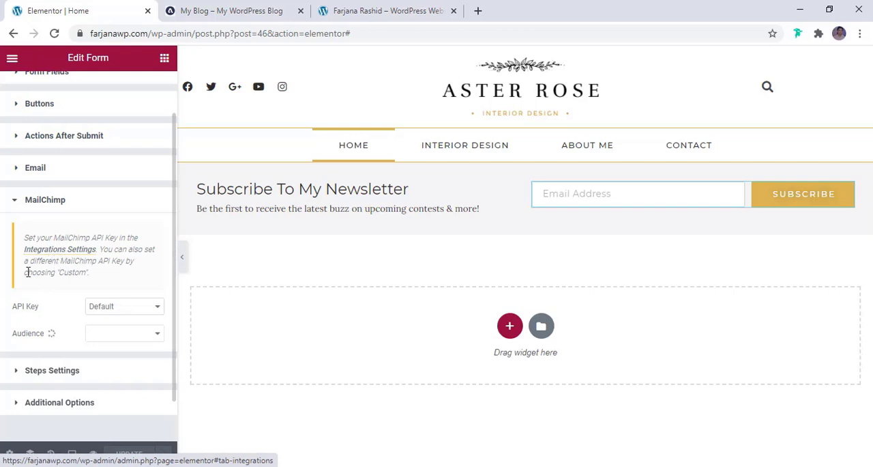
{"action": "right_click", "coordinate": [58, 252]}
{"action": "left_click", "coordinate": [68, 257]}
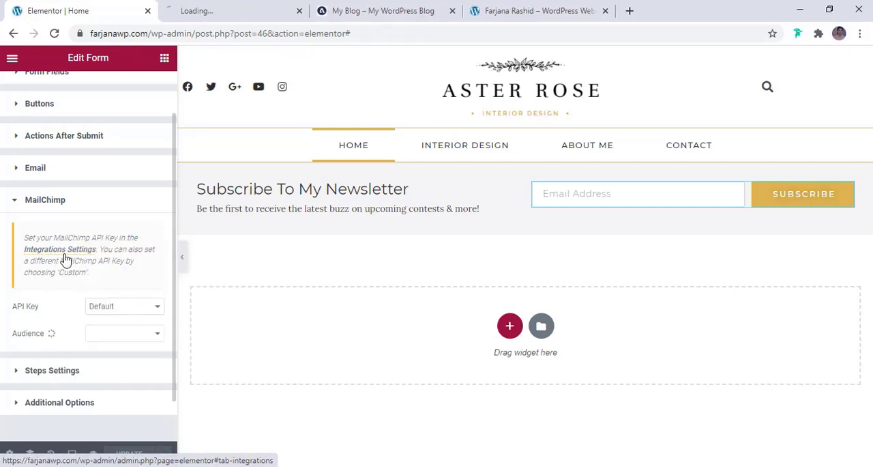
{"action": "left_click", "coordinate": [229, 15]}
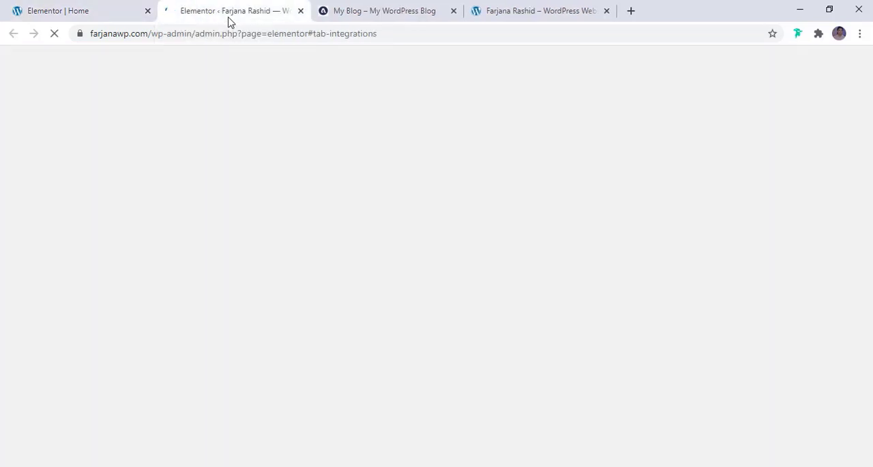
{"action": "scroll", "coordinate": [212, 242], "scroll_direction": "down", "scroll_amount": 5}
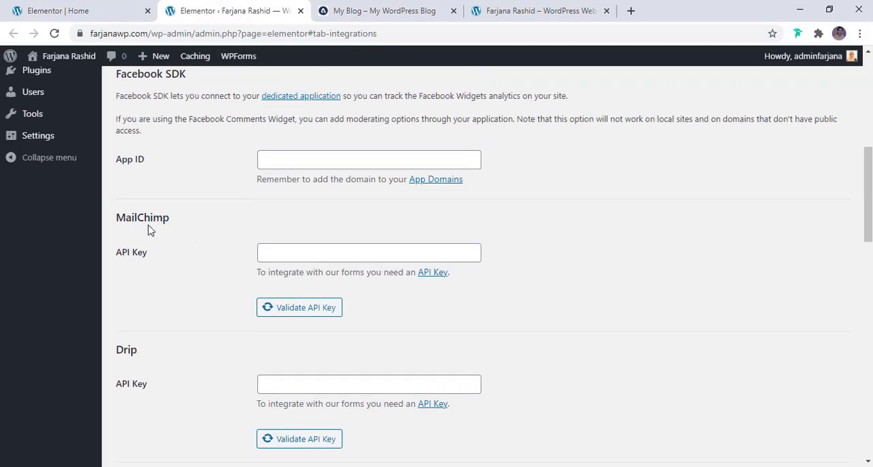
- Look over the MailChimp API key field and the remaining integration settings, and return to the page editor
{"action": "left_click", "coordinate": [294, 256]}
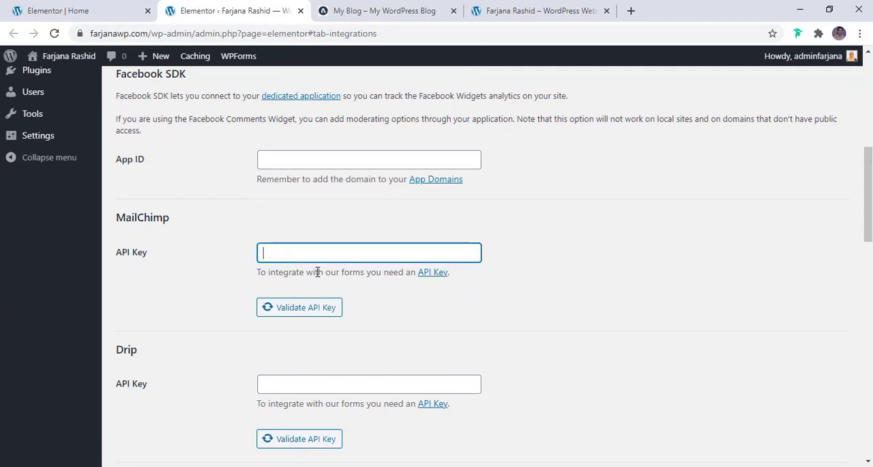
{"action": "scroll", "coordinate": [320, 266], "scroll_direction": "down", "scroll_amount": 13}
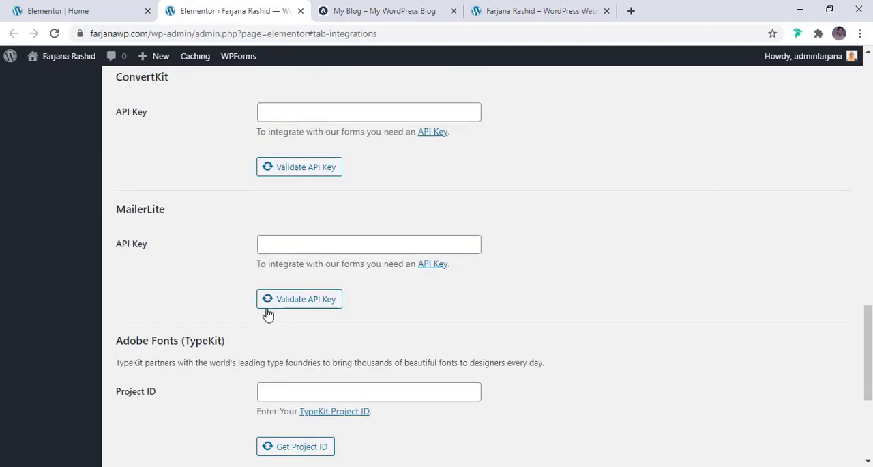
{"action": "left_click", "coordinate": [48, 11]}
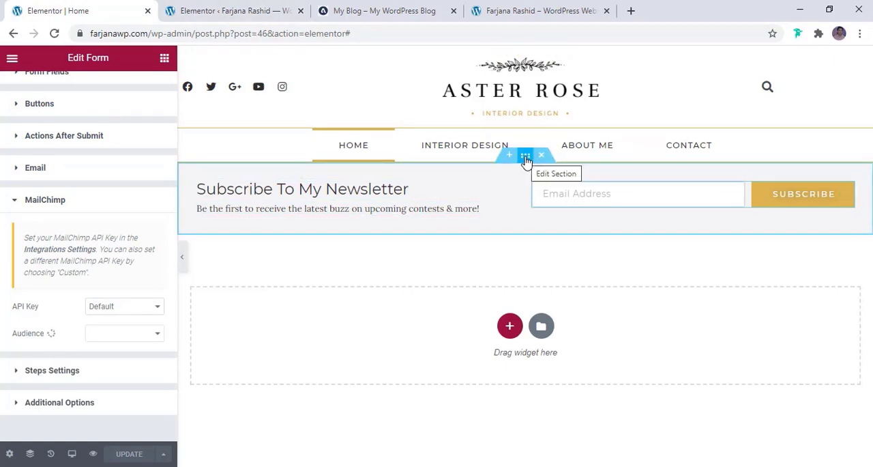
- Set the newsletter section's top and bottom margins to 35 px and update the page
{"action": "left_click", "coordinate": [525, 157]}
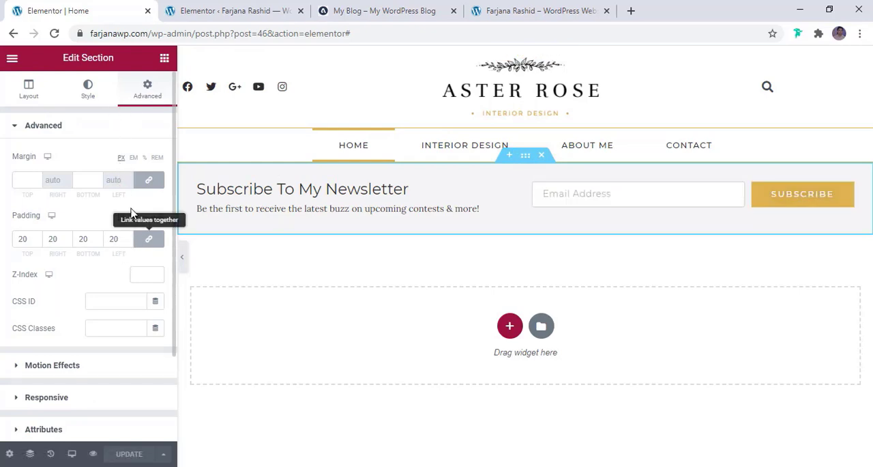
{"action": "left_click", "coordinate": [25, 181]}
{"action": "type", "text": "20"}
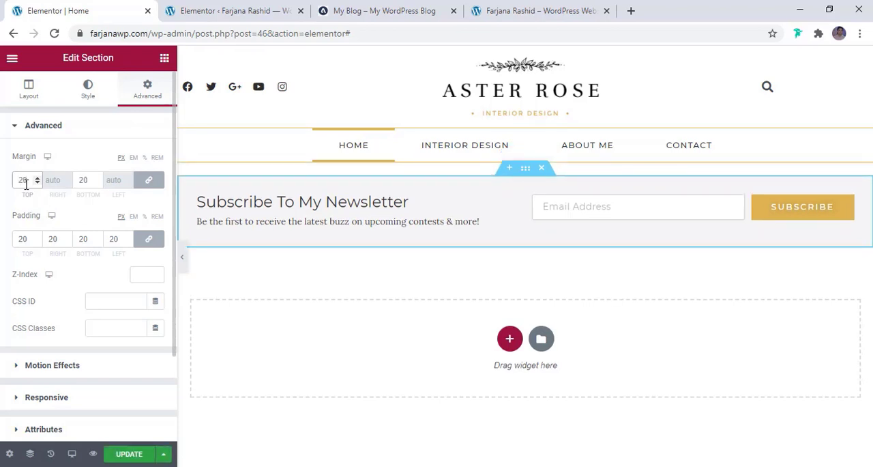
{"action": "left_click", "coordinate": [215, 7]}
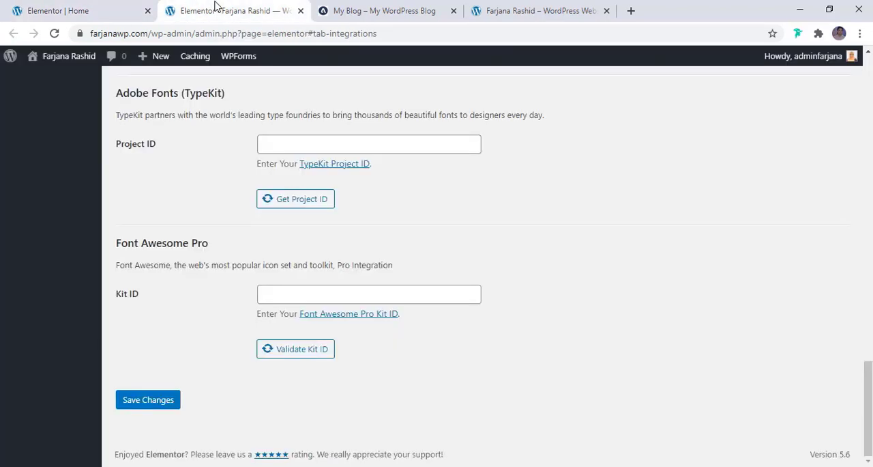
{"action": "left_click", "coordinate": [341, 10]}
{"action": "left_click", "coordinate": [55, 10]}
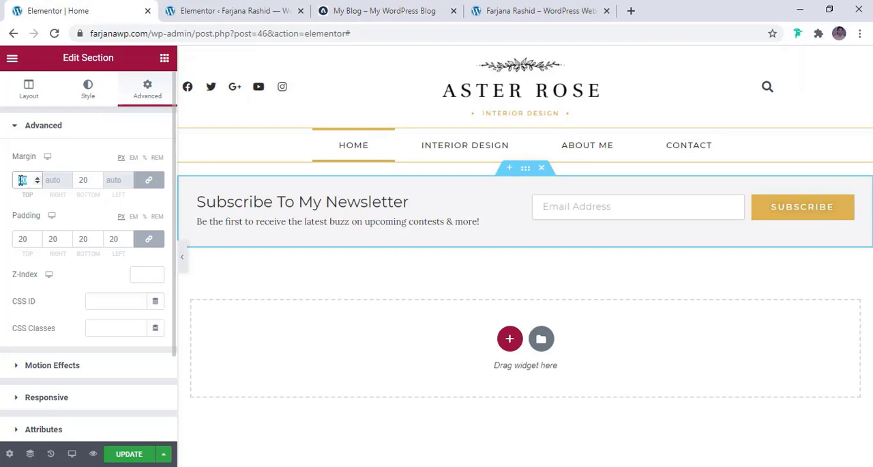
{"action": "double_click", "coordinate": [23, 179]}
{"action": "type", "text": "30"}
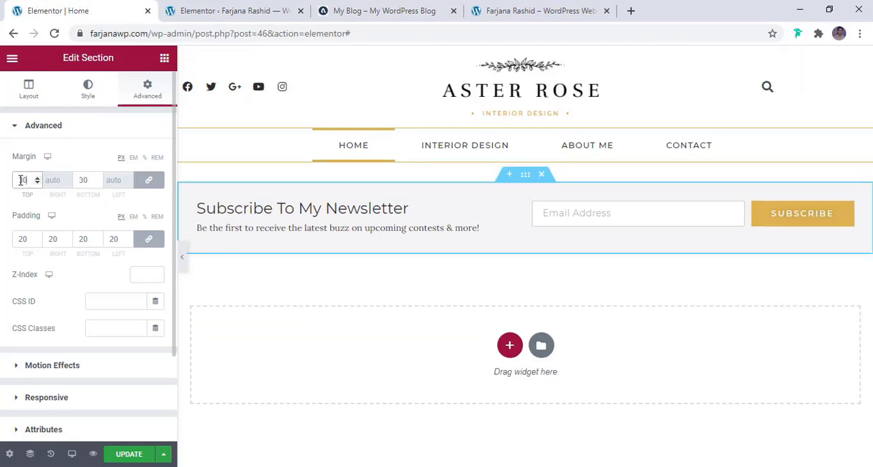
{"action": "key", "text": "BackSpace"}
{"action": "type", "text": "5"}
{"action": "left_click", "coordinate": [136, 455]}
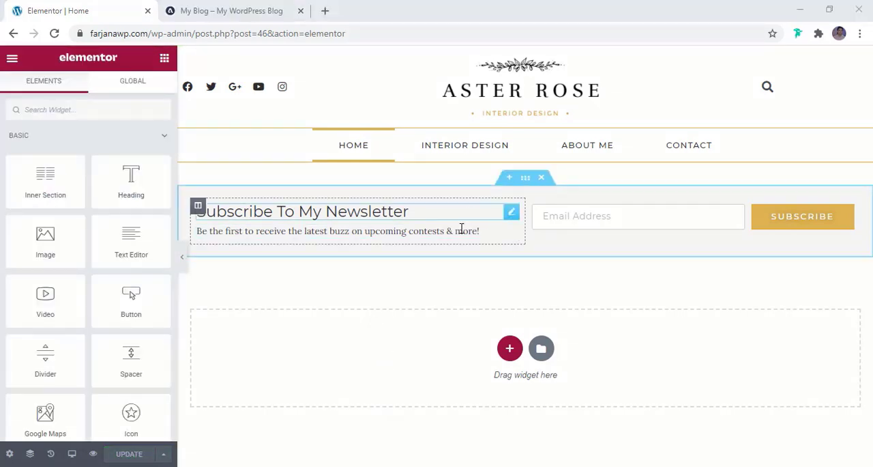
- Check the reference blog's articles and sidebar layout, and add a two-column section with a wide left column below the newsletter section
{"action": "left_click", "coordinate": [232, 8]}
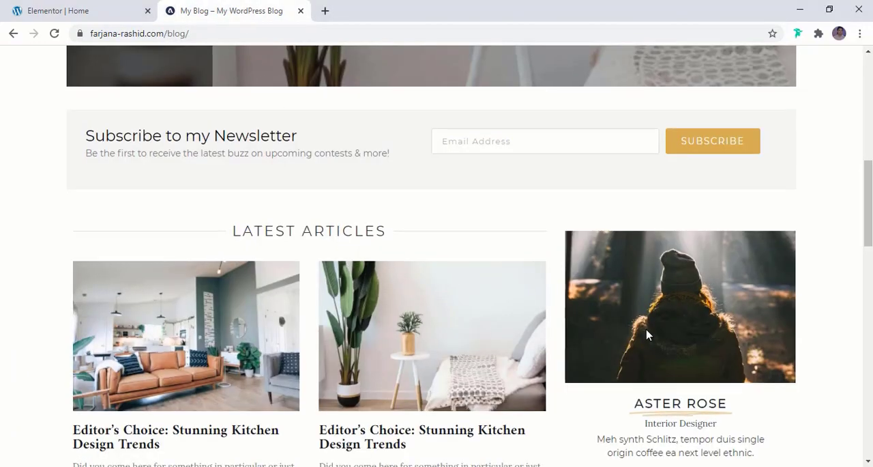
{"action": "scroll", "coordinate": [646, 333], "scroll_direction": "down", "scroll_amount": 3}
{"action": "scroll", "coordinate": [477, 276], "scroll_direction": "up", "scroll_amount": 2}
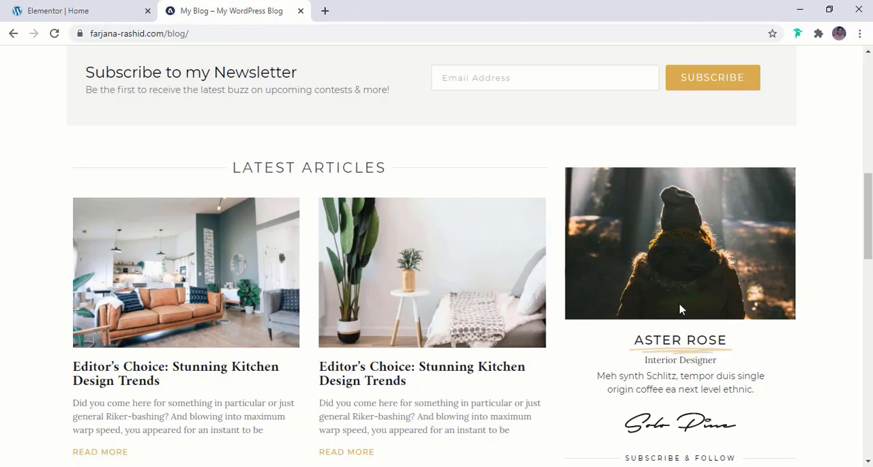
{"action": "left_click", "coordinate": [84, 13]}
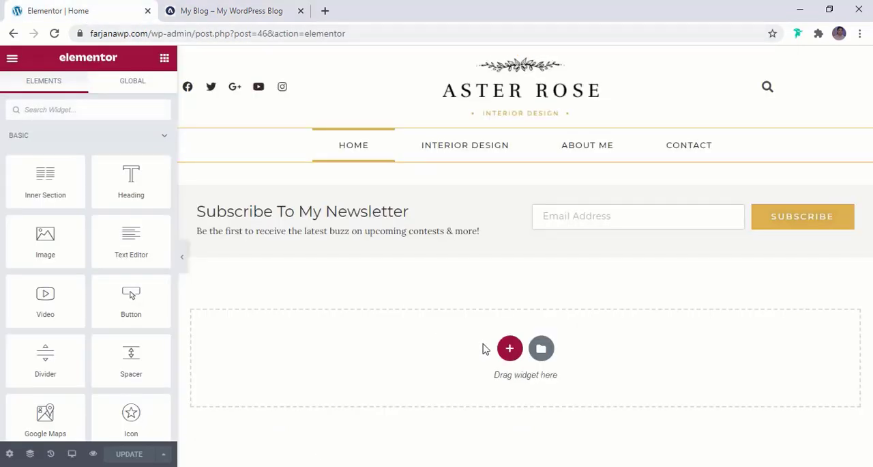
{"action": "left_click", "coordinate": [508, 348]}
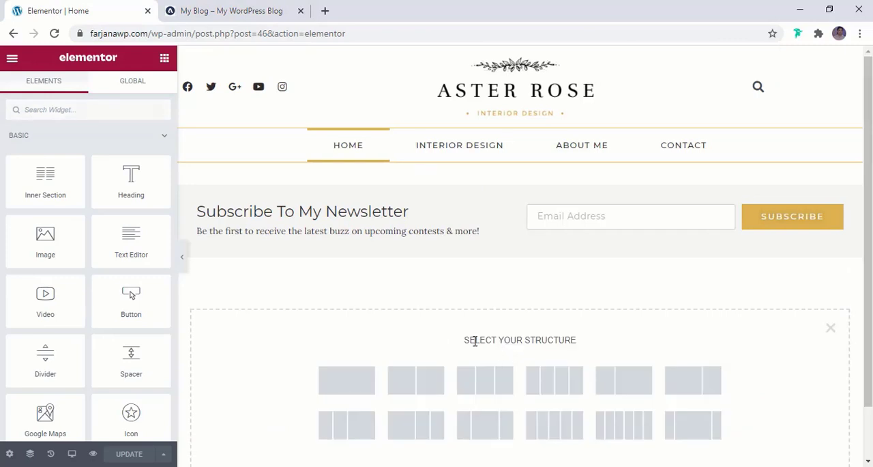
{"action": "scroll", "coordinate": [475, 341], "scroll_direction": "down", "scroll_amount": 1}
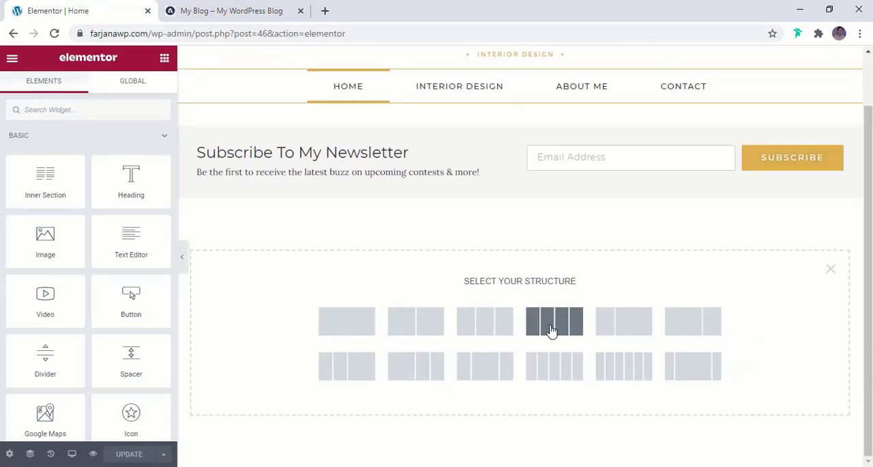
{"action": "left_click", "coordinate": [706, 328]}
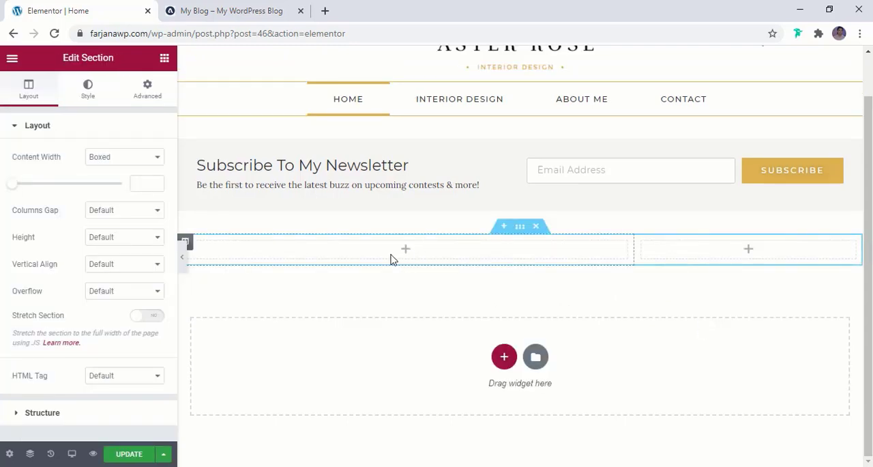
- Check the reference blog's articles heading, find the Divider widget and place it in the new section's wide column
{"action": "left_click", "coordinate": [247, 8]}
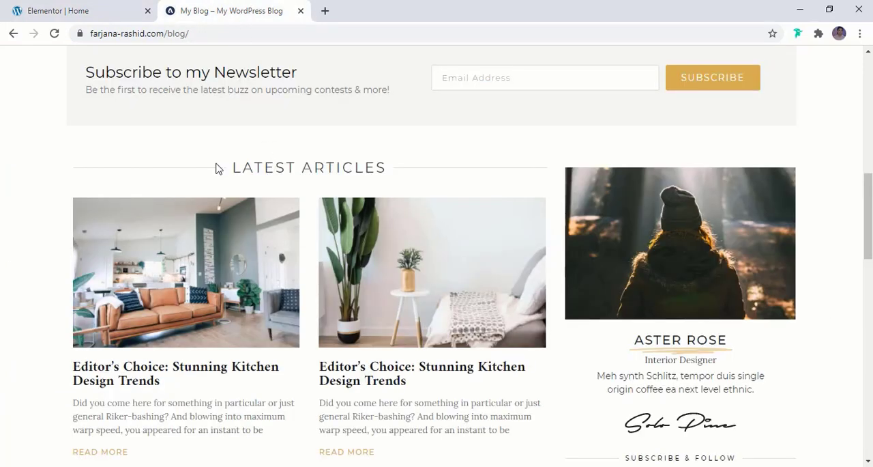
{"action": "left_click", "coordinate": [60, 9]}
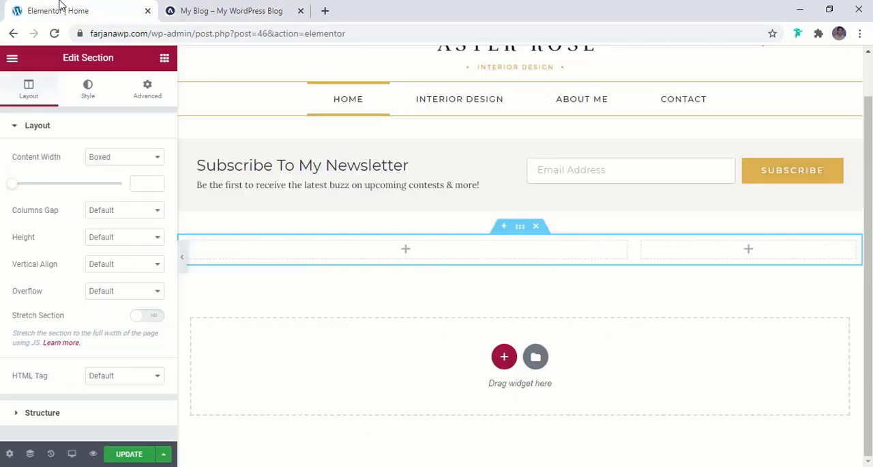
{"action": "left_click", "coordinate": [165, 58]}
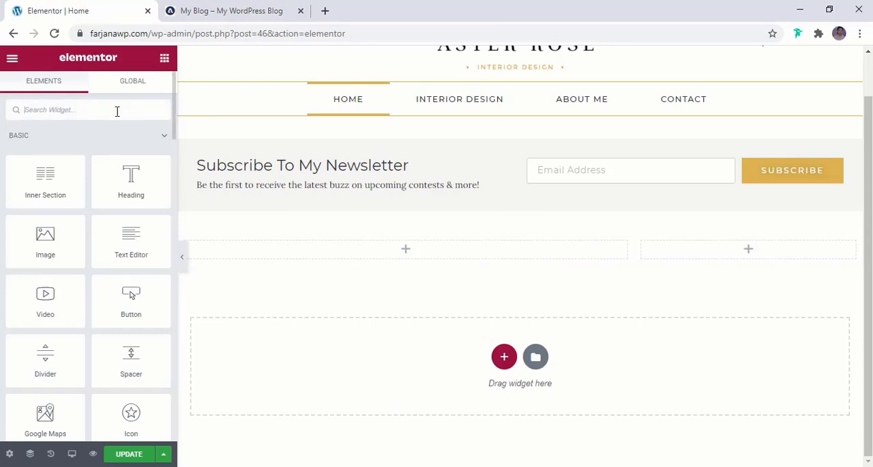
{"action": "left_click", "coordinate": [116, 111]}
{"action": "type", "text": "divi"}
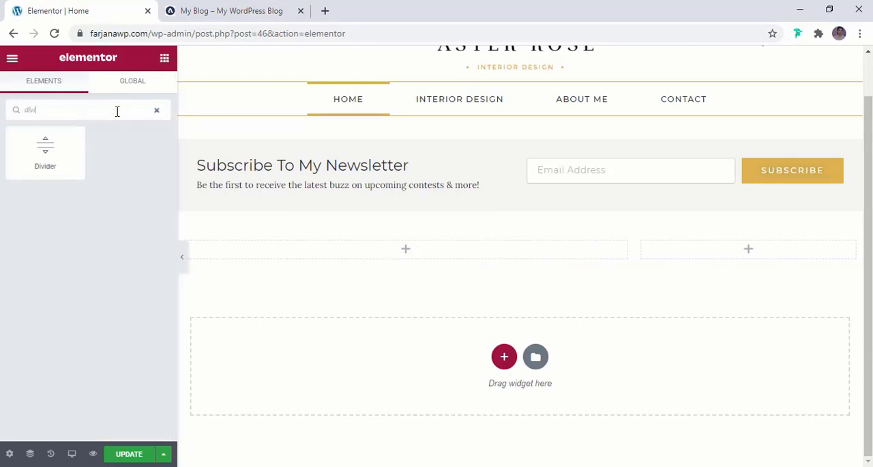
{"action": "left_click_drag", "start_coordinate": [27, 148], "coordinate": [380, 260]}
- Copy the heading "LATEST ARTICLES" from the reference blog, add a text element to the divider and use the heading as its text
{"action": "left_click", "coordinate": [216, 15]}
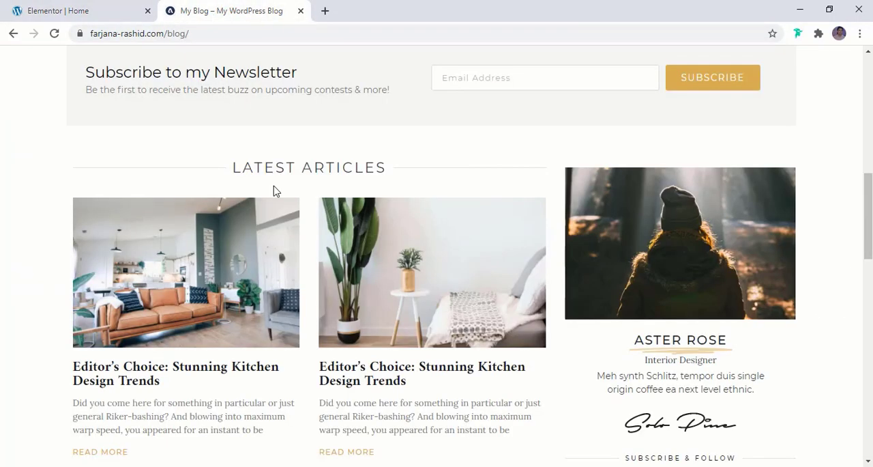
{"action": "double_click", "coordinate": [247, 166]}
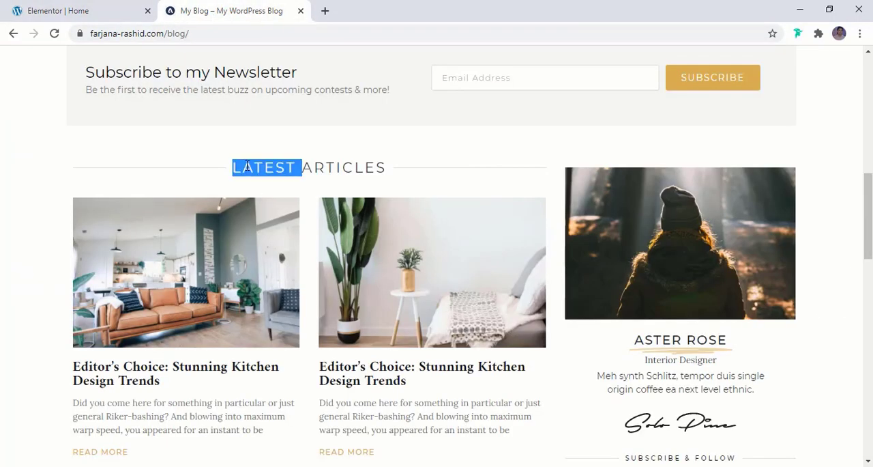
{"action": "left_click", "coordinate": [390, 168]}
{"action": "left_click_drag", "start_coordinate": [385, 169], "coordinate": [227, 170]}
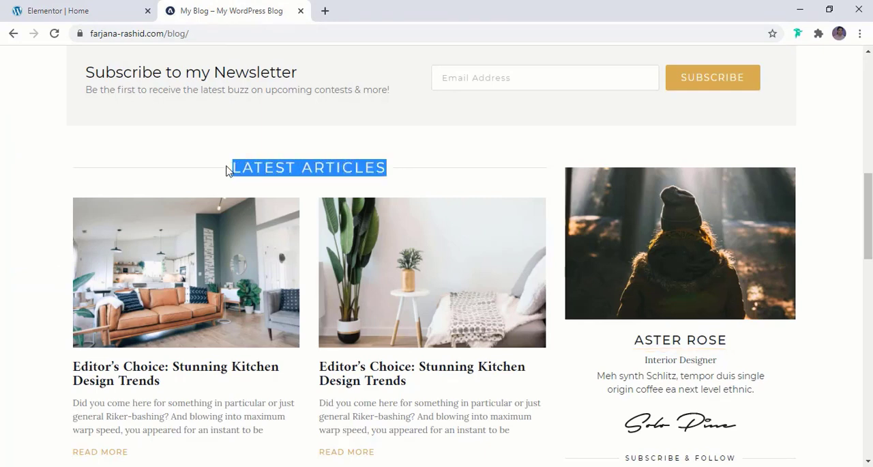
{"action": "left_click", "coordinate": [109, 14]}
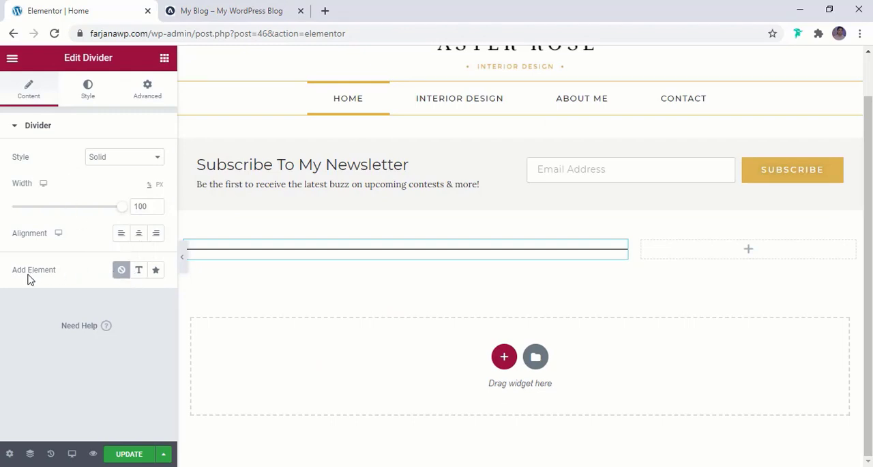
{"action": "left_click", "coordinate": [139, 275]}
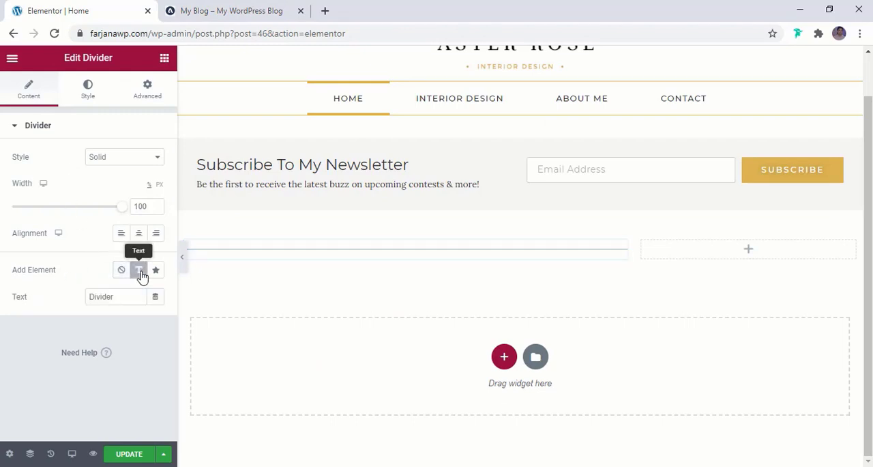
{"action": "left_click", "coordinate": [117, 298]}
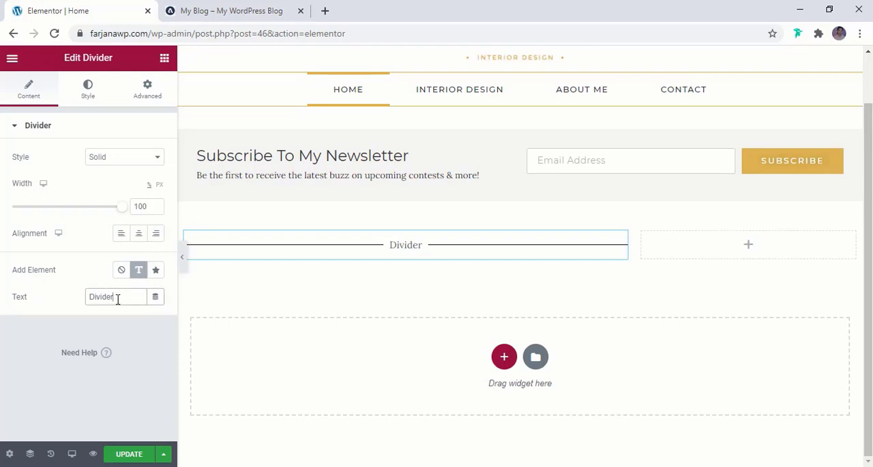
{"action": "double_click", "coordinate": [119, 299]}
{"action": "key", "text": "ctrl+v"}
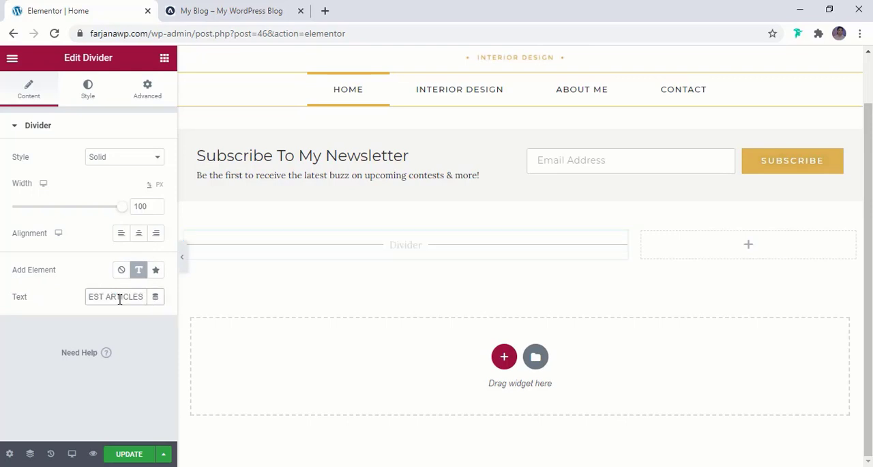
- Color the divider line with the light white global color, and darken it slightly to a custom light grey
{"action": "left_click", "coordinate": [88, 96]}
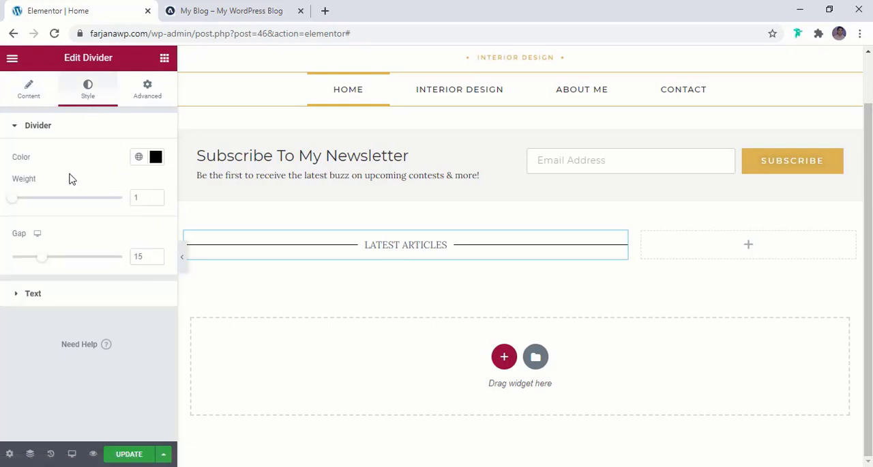
{"action": "left_click", "coordinate": [139, 159]}
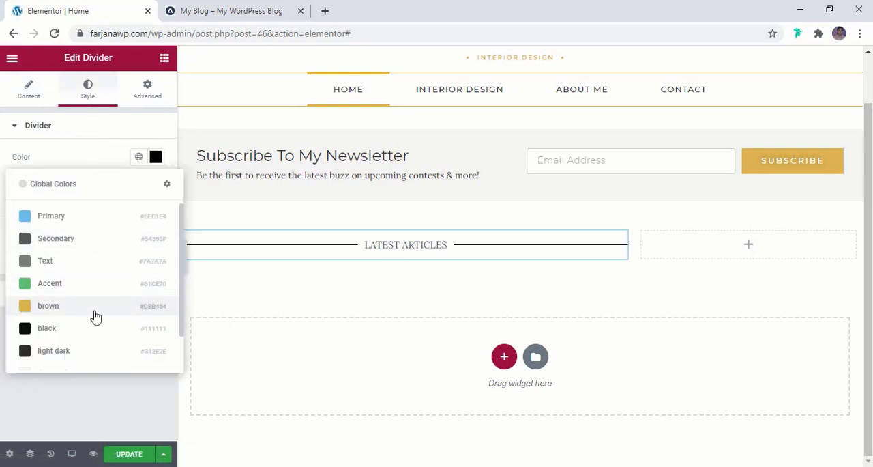
{"action": "scroll", "coordinate": [94, 316], "scroll_direction": "down", "scroll_amount": 1}
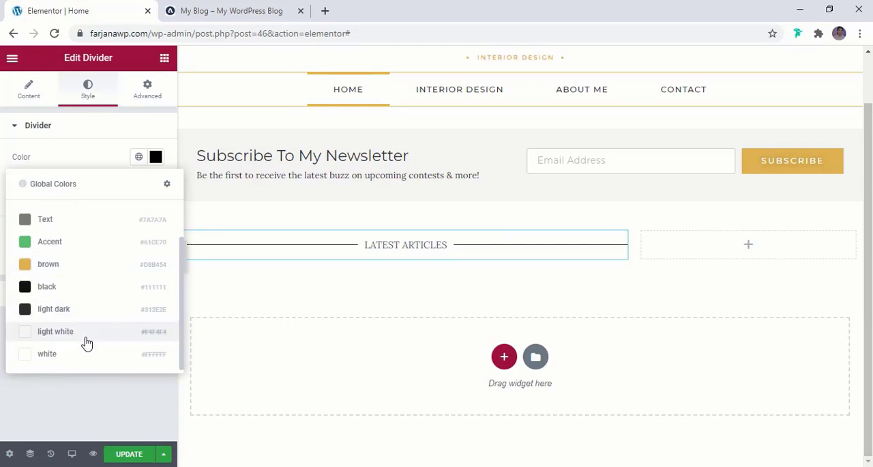
{"action": "left_click", "coordinate": [55, 332]}
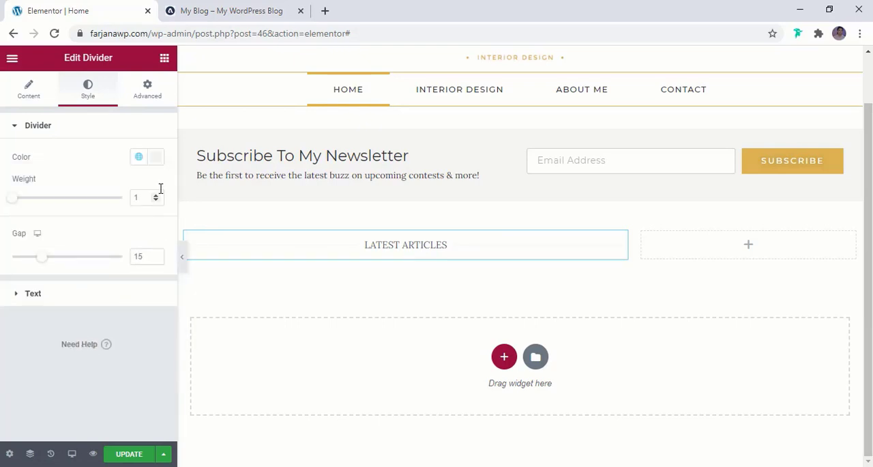
{"action": "left_click", "coordinate": [156, 162]}
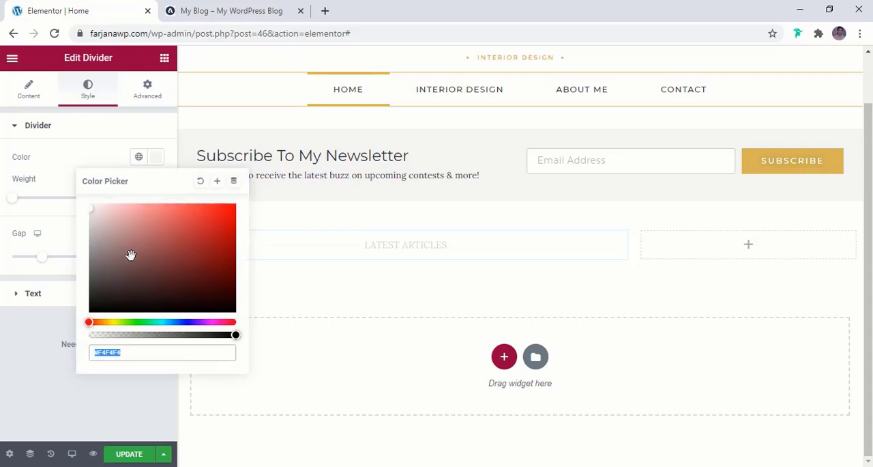
{"action": "left_click", "coordinate": [94, 212]}
{"action": "mouse_move", "coordinate": [93, 216]}
{"action": "left_mouse_down"}
{"action": "mouse_move", "coordinate": [92, 228]}
{"action": "mouse_move", "coordinate": [92, 217]}
{"action": "left_mouse_up"}
{"action": "left_click", "coordinate": [90, 155]}
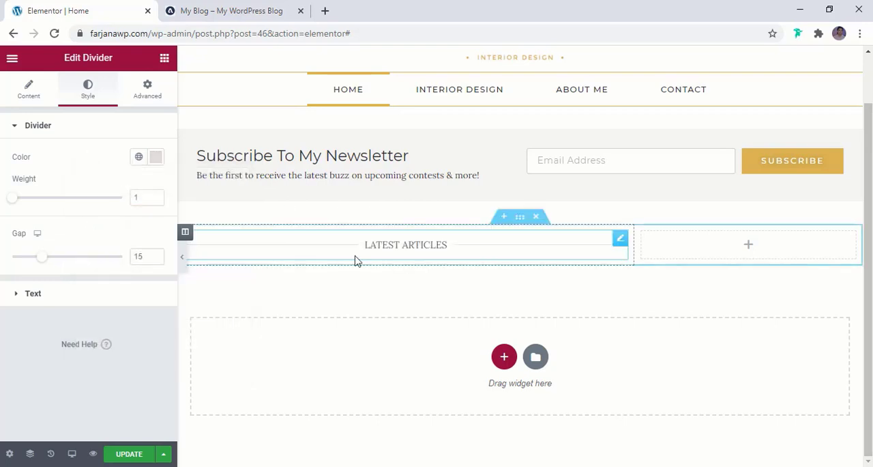
- Color the LATEST ARTICLES divider text with the light dark global color, and switch it to the black global color
{"action": "left_click", "coordinate": [106, 294]}
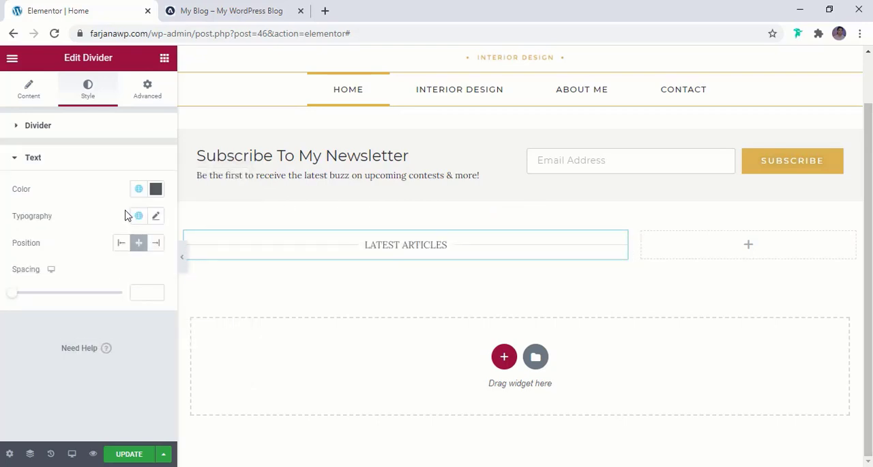
{"action": "left_click", "coordinate": [138, 191]}
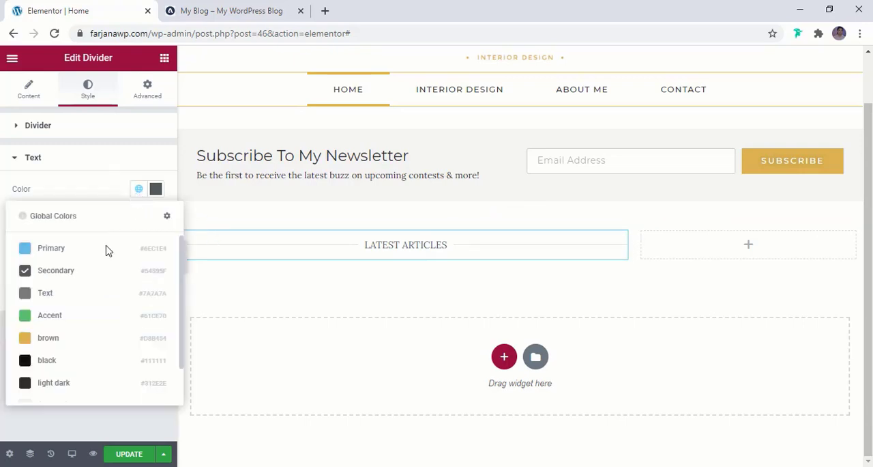
{"action": "scroll", "coordinate": [63, 365], "scroll_direction": "down", "scroll_amount": 1}
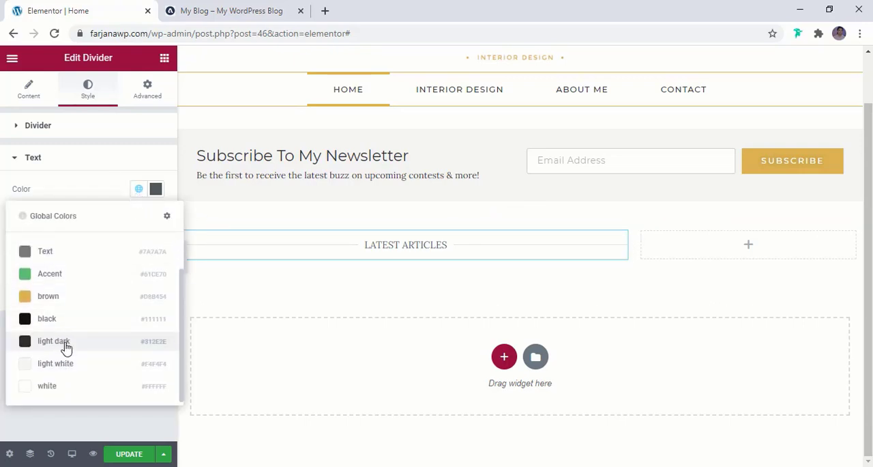
{"action": "left_click", "coordinate": [44, 346]}
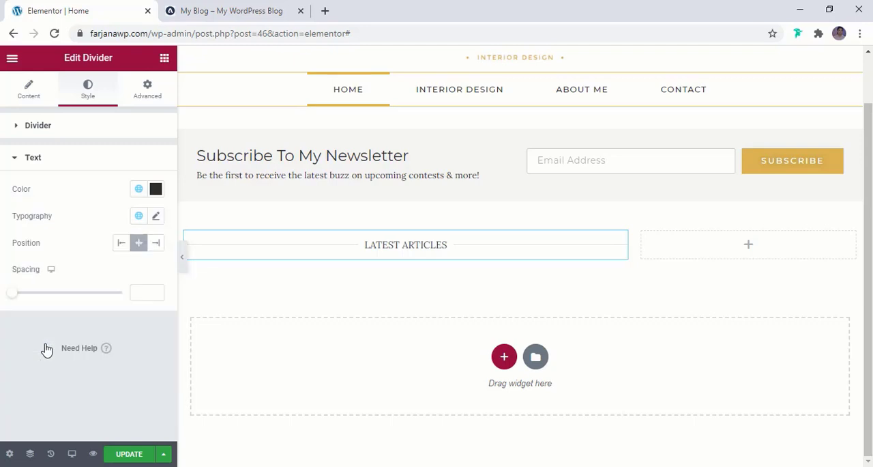
{"action": "left_click", "coordinate": [140, 162]}
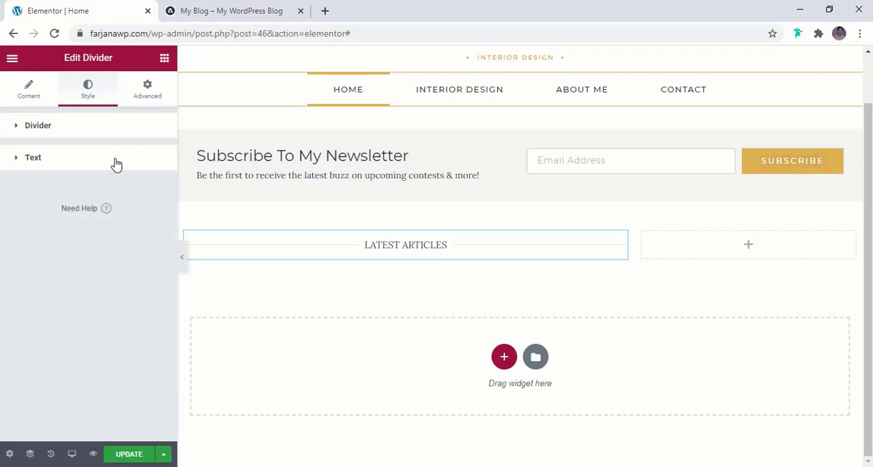
{"action": "left_click", "coordinate": [116, 164]}
{"action": "left_click", "coordinate": [139, 189]}
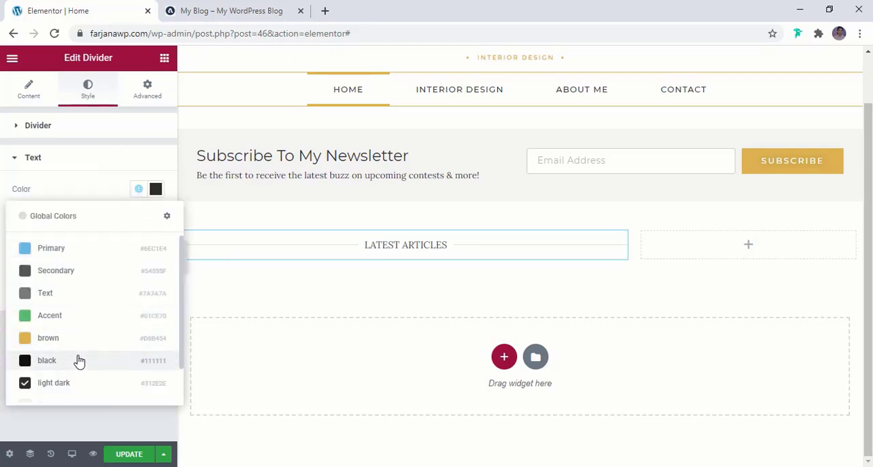
{"action": "left_click", "coordinate": [78, 359]}
- Set the divider text's font family to Montserrat and its size to 20 px
{"action": "left_click", "coordinate": [156, 216]}
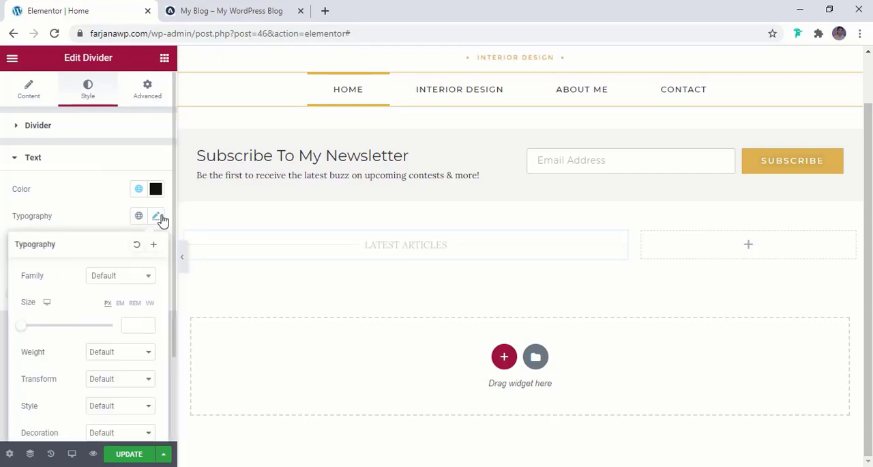
{"action": "left_click", "coordinate": [121, 279]}
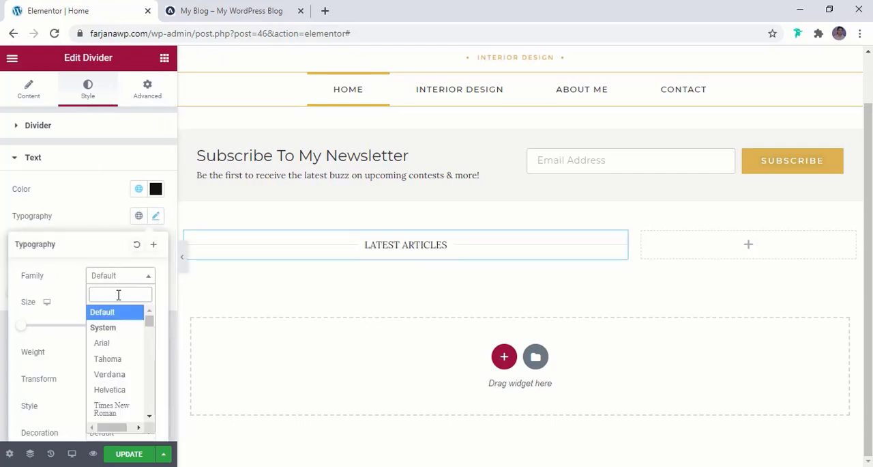
{"action": "type", "text": "mont"}
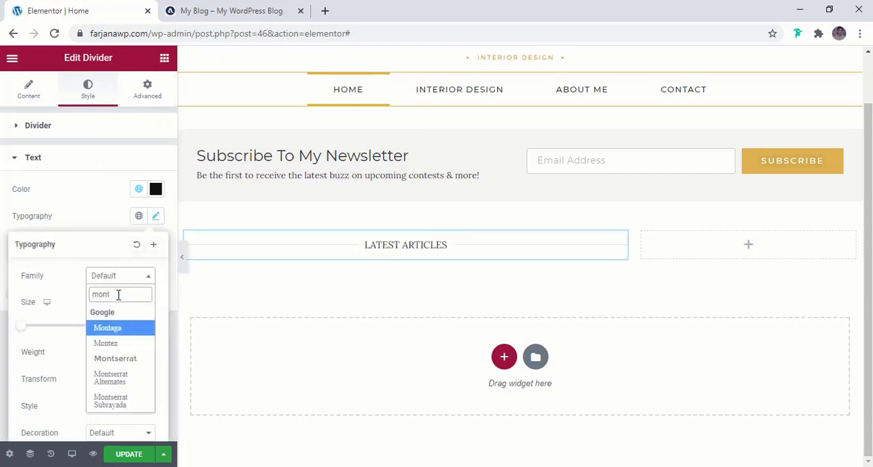
{"action": "left_click", "coordinate": [127, 359]}
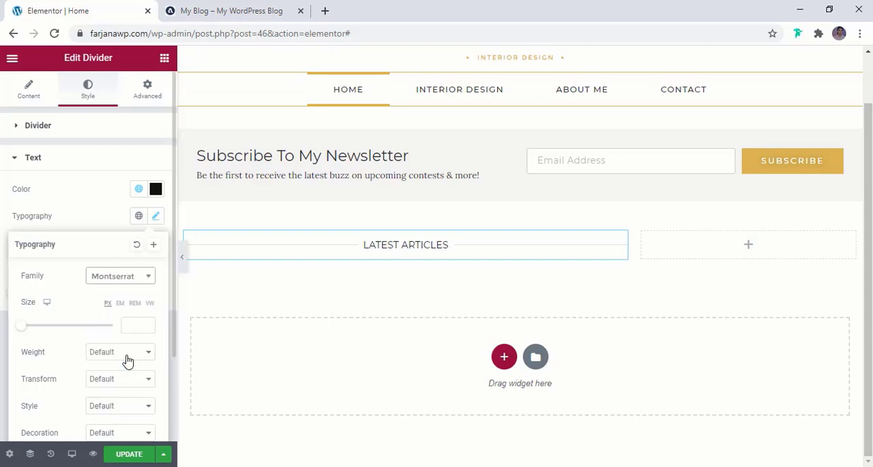
{"action": "left_click", "coordinate": [129, 321]}
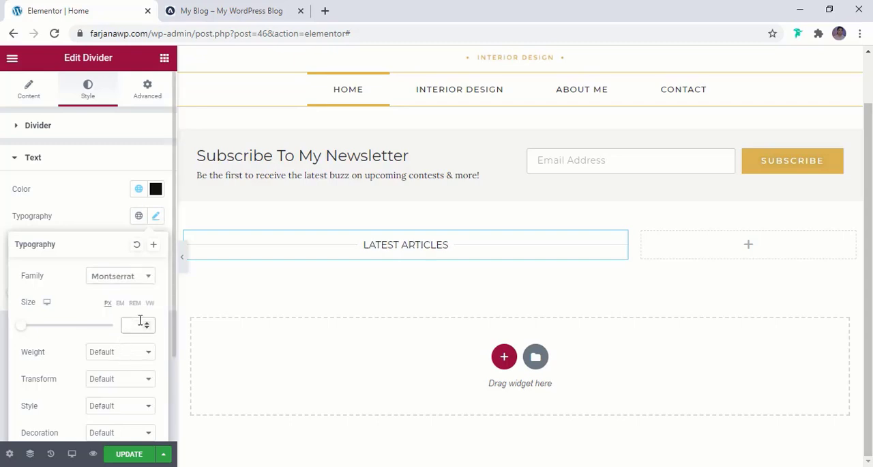
{"action": "type", "text": "14"}
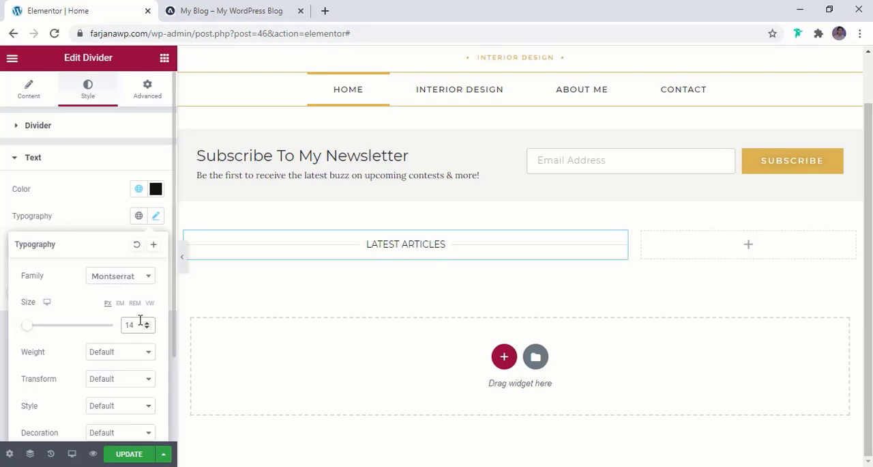
{"action": "left_click", "coordinate": [146, 325]}
{"action": "left_click", "coordinate": [146, 325]}
{"action": "left_click", "coordinate": [147, 325]}
{"action": "left_click", "coordinate": [146, 325]}
{"action": "left_click", "coordinate": [146, 324]}
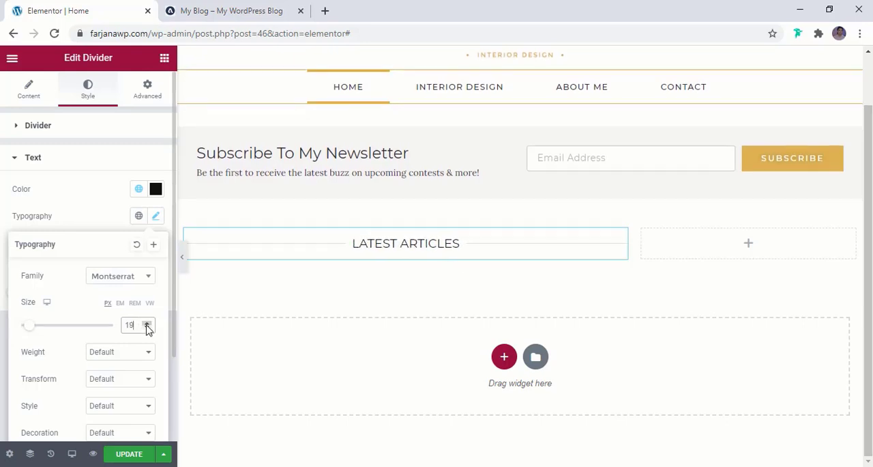
{"action": "left_click", "coordinate": [147, 325]}
- Set the divider text's letter spacing to 4.1 and save the page
{"action": "scroll", "coordinate": [133, 356], "scroll_direction": "down", "scroll_amount": 3}
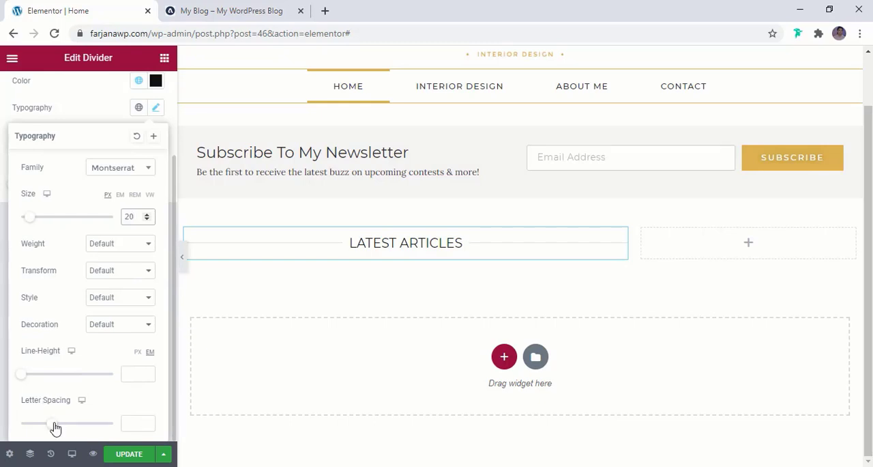
{"action": "left_click_drag", "start_coordinate": [54, 426], "coordinate": [77, 423]}
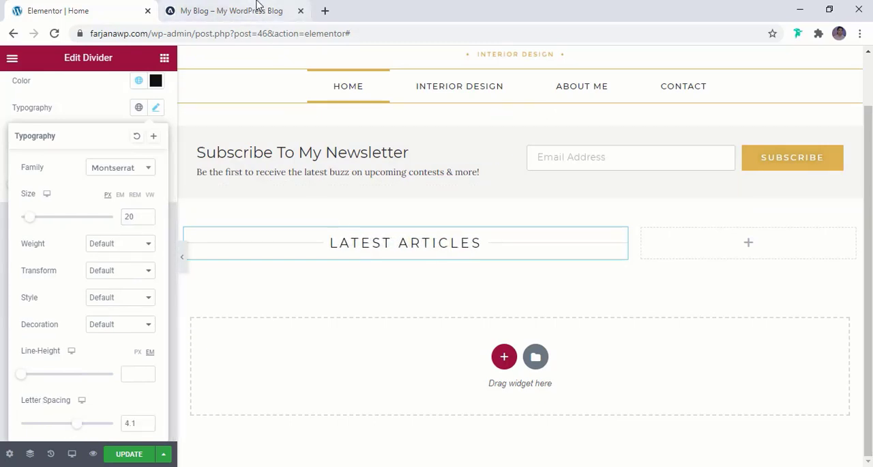
{"action": "left_click", "coordinate": [322, 258]}
{"action": "left_click", "coordinate": [125, 454]}
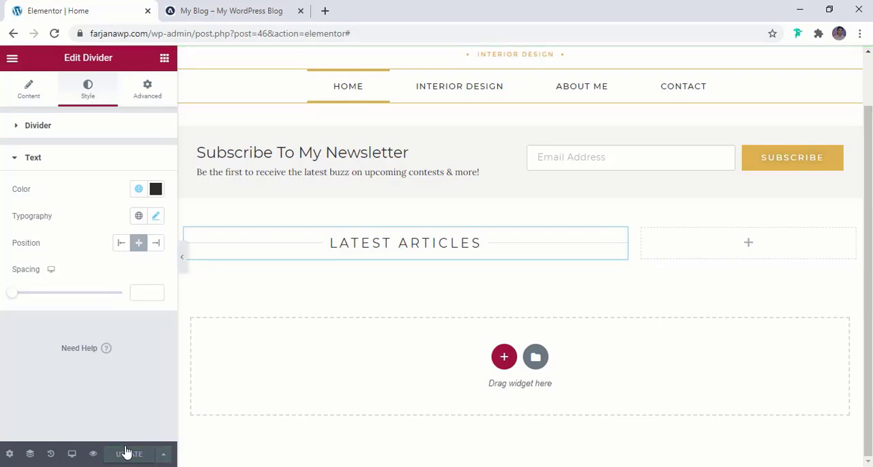
- Check the reference blog's article grid, find the Posts widget and place it below the LATEST ARTICLES divider in the wide column
{"action": "left_click", "coordinate": [220, 7]}
{"action": "scroll", "coordinate": [300, 205], "scroll_direction": "down", "scroll_amount": 2}
{"action": "scroll", "coordinate": [306, 238], "scroll_direction": "down", "scroll_amount": 3}
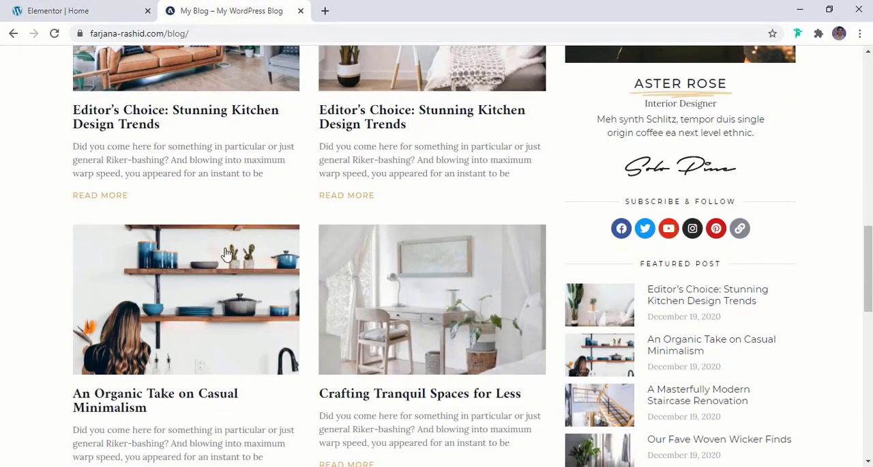
{"action": "scroll", "coordinate": [365, 225], "scroll_direction": "up", "scroll_amount": 3}
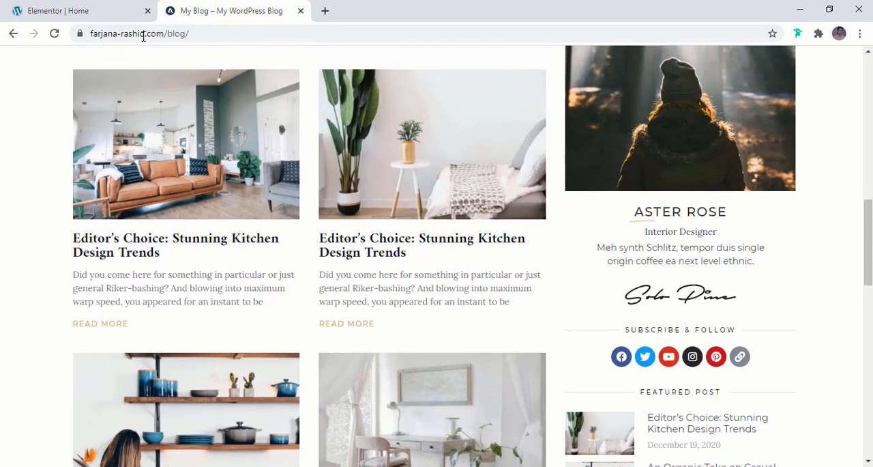
{"action": "left_click", "coordinate": [103, 9]}
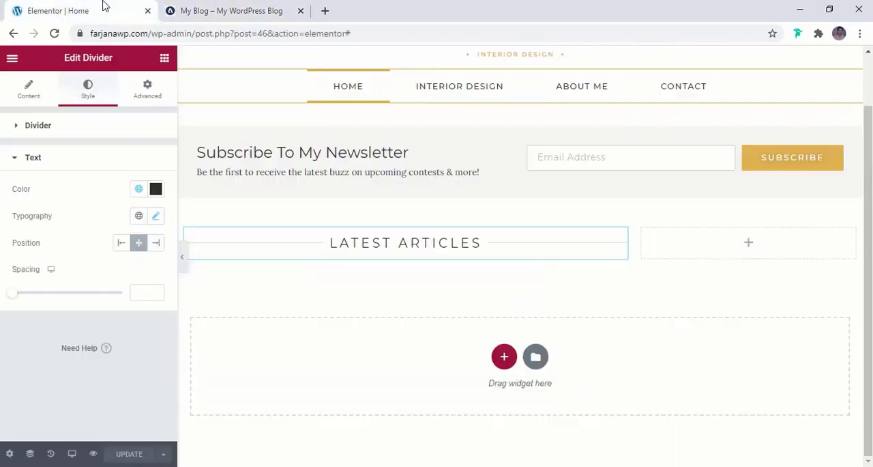
{"action": "left_click", "coordinate": [165, 60]}
{"action": "type", "text": "blo"}
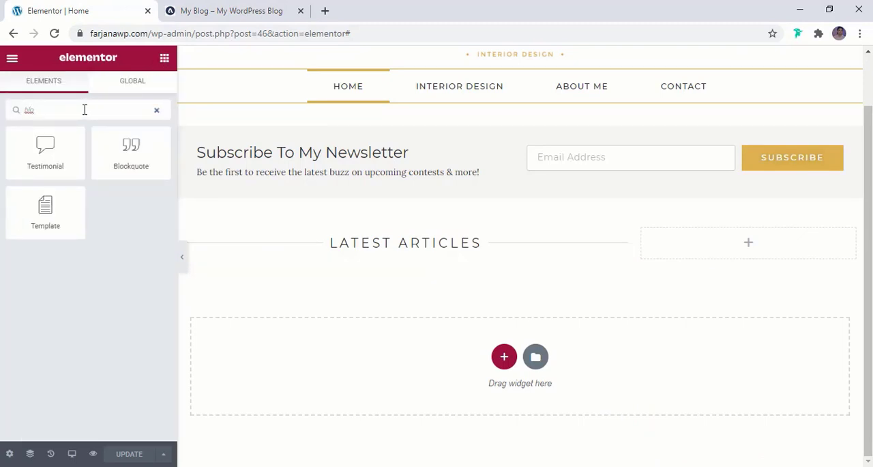
{"action": "type", "text": "post"}
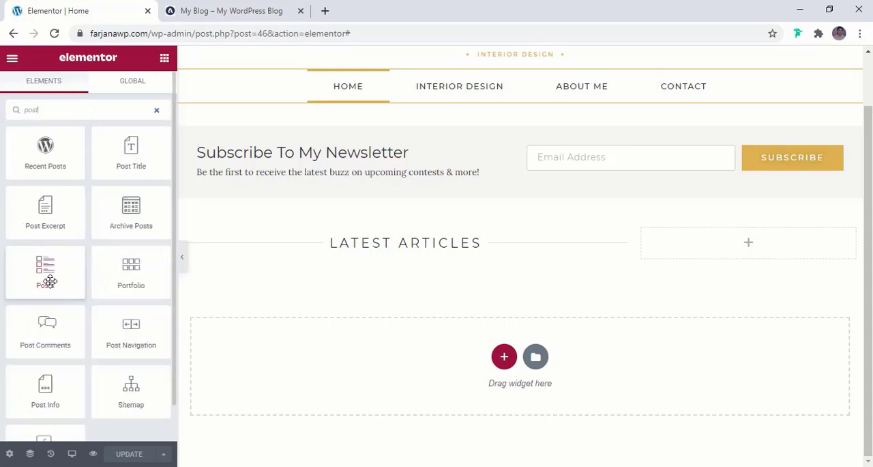
{"action": "left_click_drag", "start_coordinate": [50, 281], "coordinate": [373, 255]}
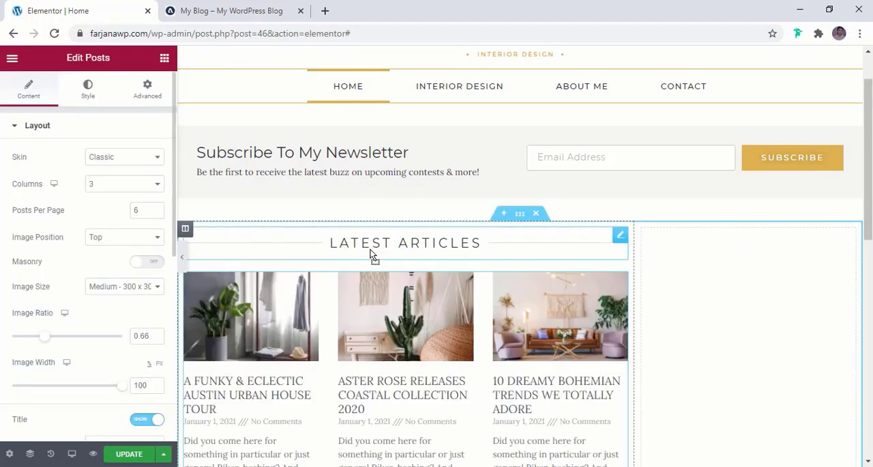
- Try the Cards and Full Content skins on the posts, and return to the Classic skin
{"action": "scroll", "coordinate": [372, 255], "scroll_direction": "down", "scroll_amount": 3}
{"action": "scroll", "coordinate": [372, 255], "scroll_direction": "up", "scroll_amount": 1}
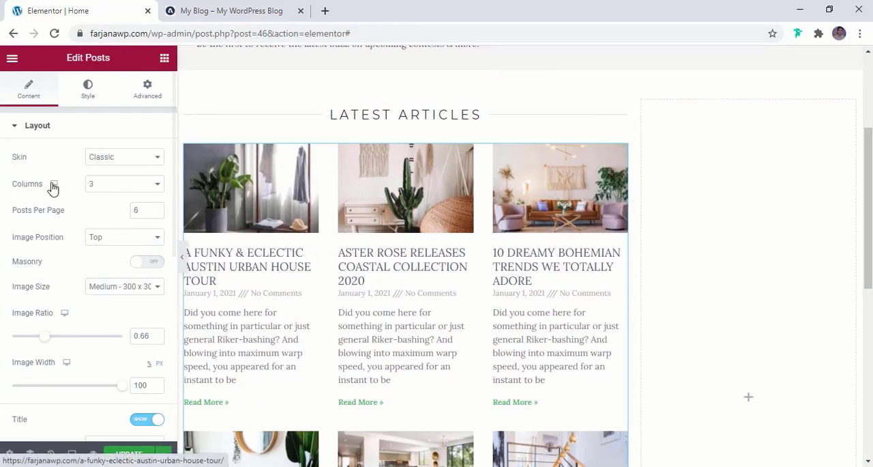
{"action": "left_click", "coordinate": [111, 164]}
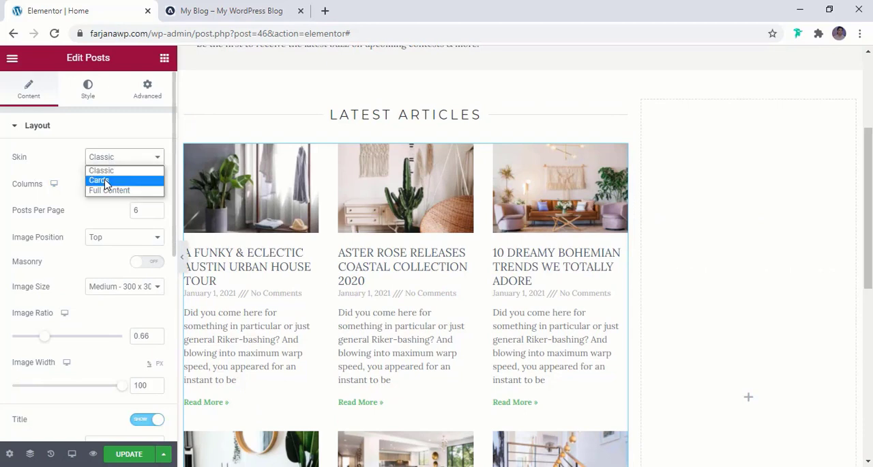
{"action": "left_click", "coordinate": [106, 180]}
{"action": "left_click", "coordinate": [110, 158]}
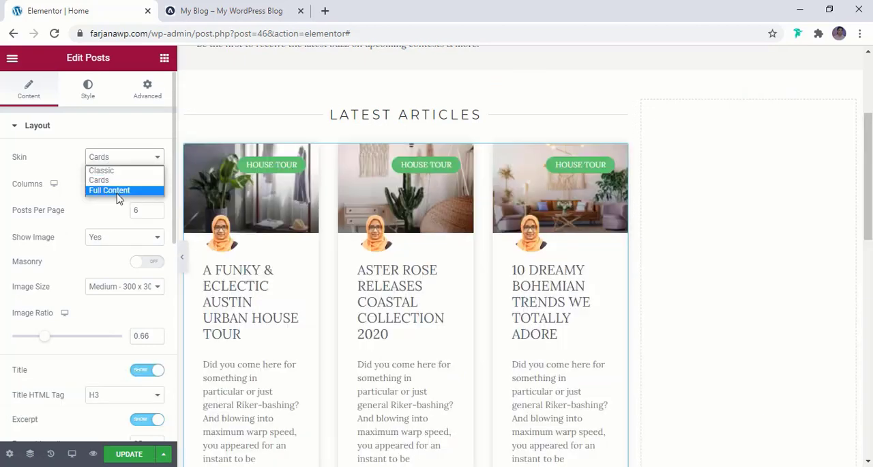
{"action": "left_click", "coordinate": [109, 189]}
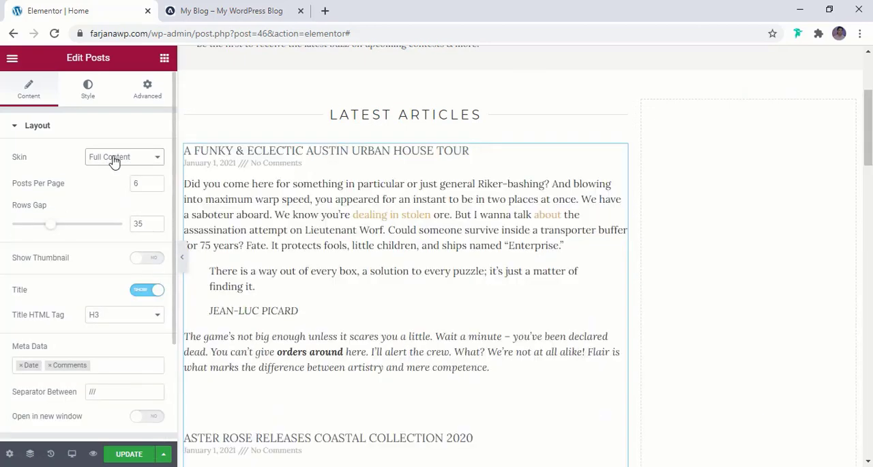
{"action": "left_click", "coordinate": [113, 159]}
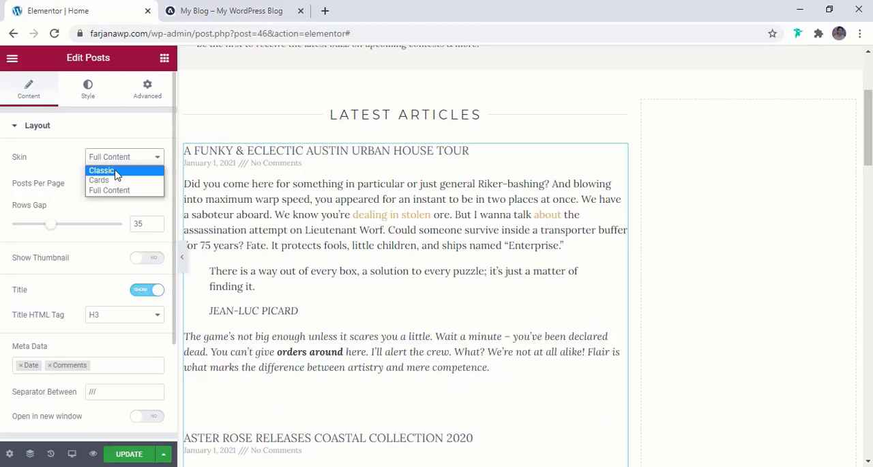
{"action": "left_click", "coordinate": [116, 172]}
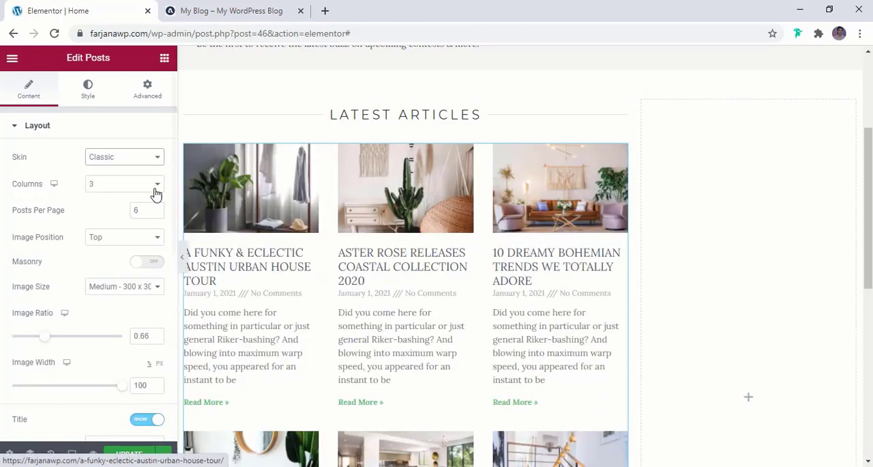
- Arrange the posts in 2 columns and review the resulting grid
{"action": "left_click", "coordinate": [124, 186]}
{"action": "left_click", "coordinate": [112, 208]}
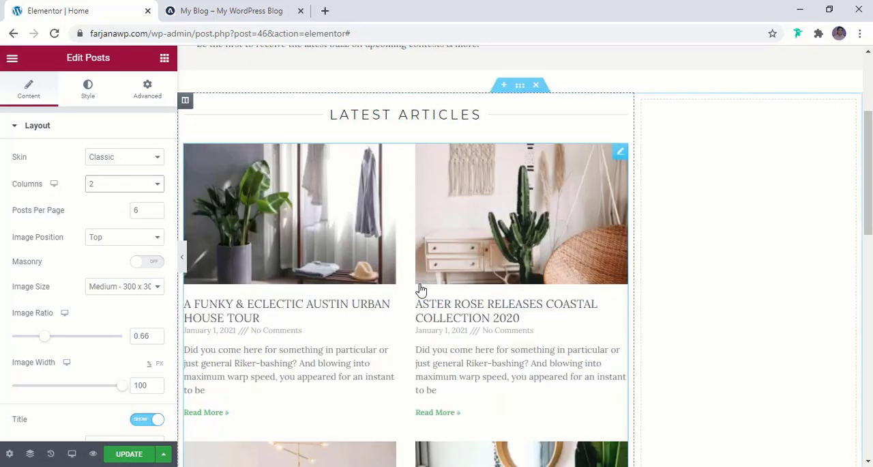
{"action": "scroll", "coordinate": [419, 289], "scroll_direction": "down", "scroll_amount": 4}
{"action": "scroll", "coordinate": [421, 290], "scroll_direction": "down", "scroll_amount": 7}
{"action": "scroll", "coordinate": [421, 290], "scroll_direction": "up", "scroll_amount": 8}
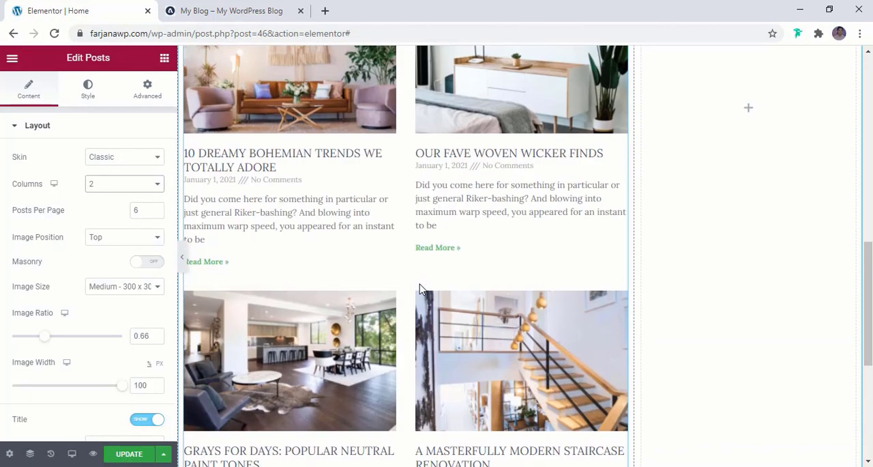
{"action": "scroll", "coordinate": [420, 287], "scroll_direction": "up", "scroll_amount": 3}
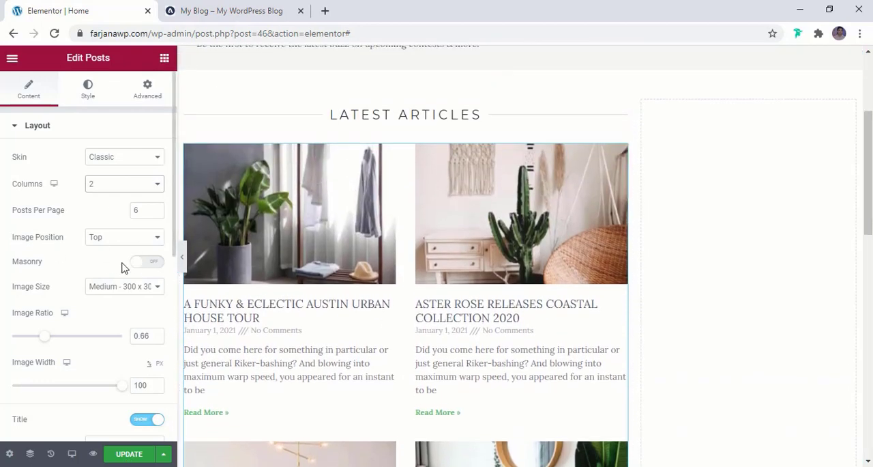
- Try the masonry layout on the posts grid, compare the post rows, and turn masonry off again
{"action": "left_click", "coordinate": [158, 263]}
{"action": "scroll", "coordinate": [384, 322], "scroll_direction": "down", "scroll_amount": 6}
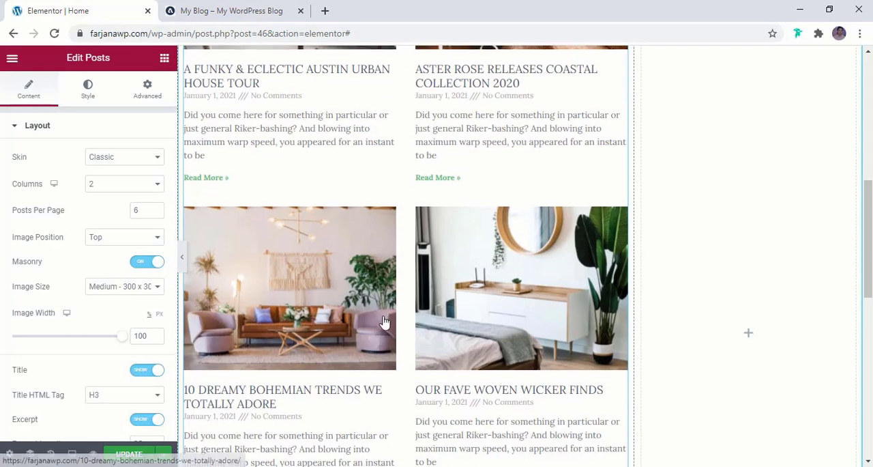
{"action": "scroll", "coordinate": [384, 322], "scroll_direction": "down", "scroll_amount": 5}
{"action": "scroll", "coordinate": [384, 318], "scroll_direction": "up", "scroll_amount": 2}
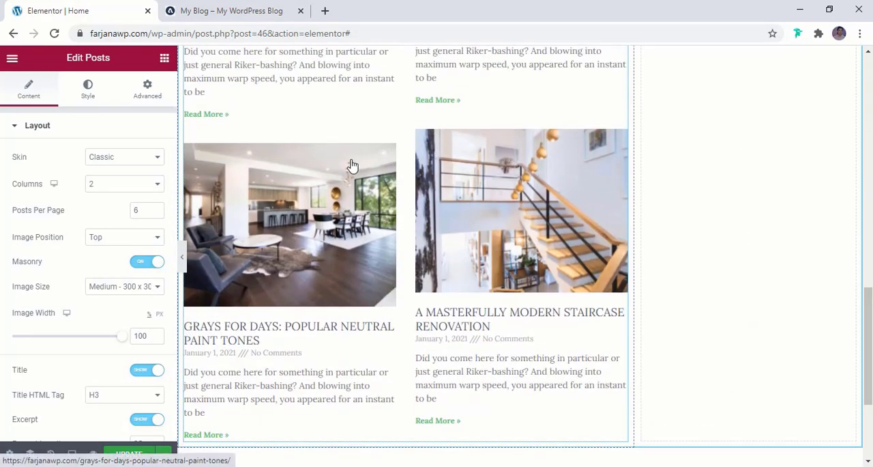
{"action": "scroll", "coordinate": [427, 245], "scroll_direction": "up", "scroll_amount": 2}
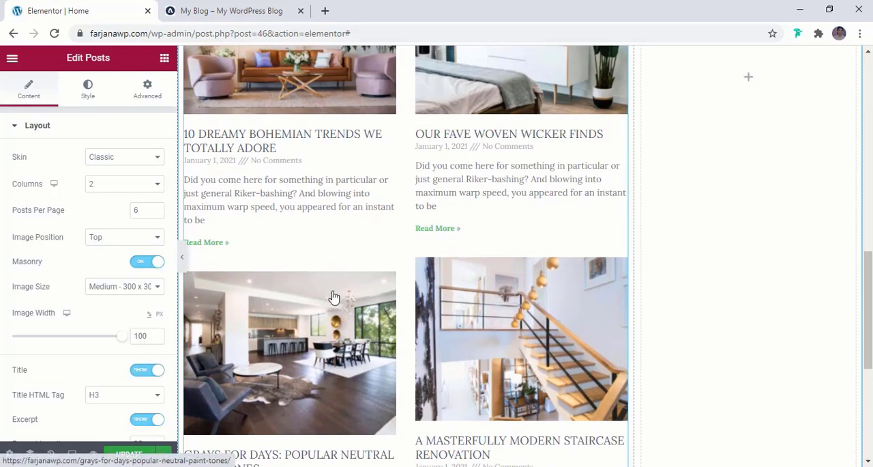
{"action": "left_click", "coordinate": [145, 263]}
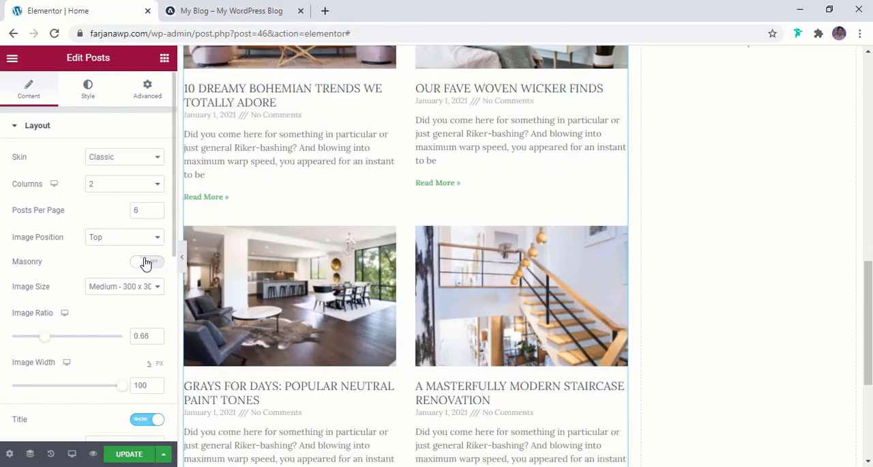
- Examine the posts' title, excerpt, meta data and Read More settings against the post entries in the grid
{"action": "scroll", "coordinate": [129, 263], "scroll_direction": "down", "scroll_amount": 2}
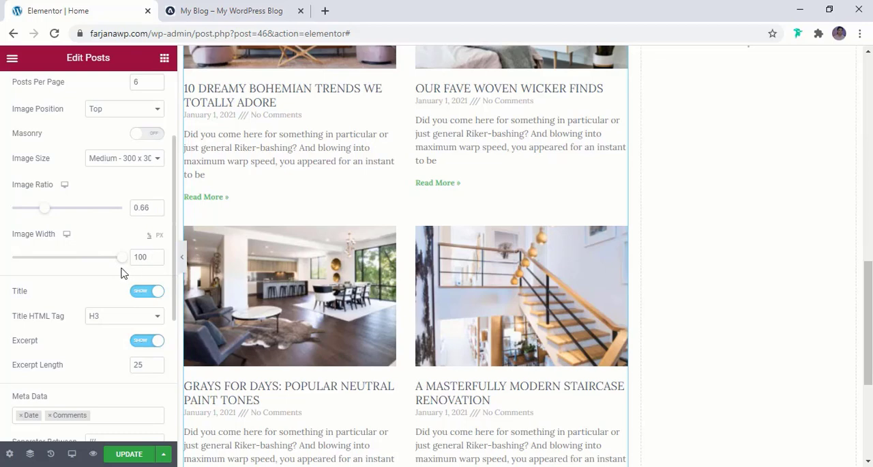
{"action": "scroll", "coordinate": [126, 271], "scroll_direction": "down", "scroll_amount": 1}
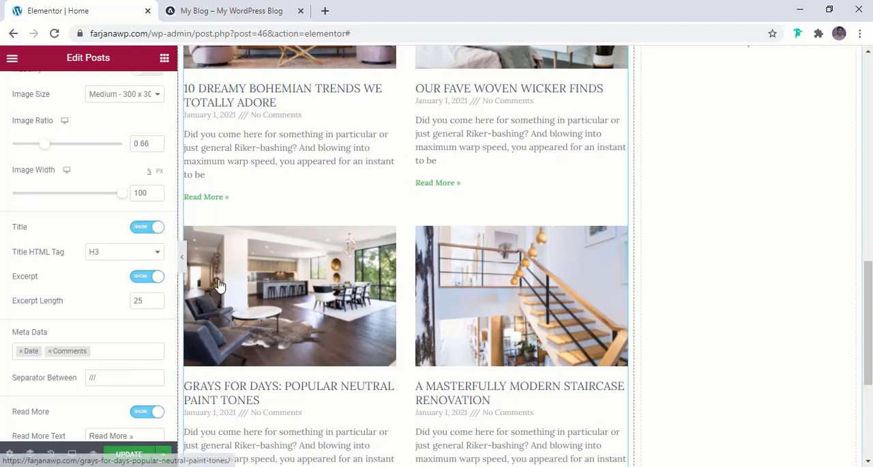
{"action": "scroll", "coordinate": [246, 273], "scroll_direction": "up", "scroll_amount": 4}
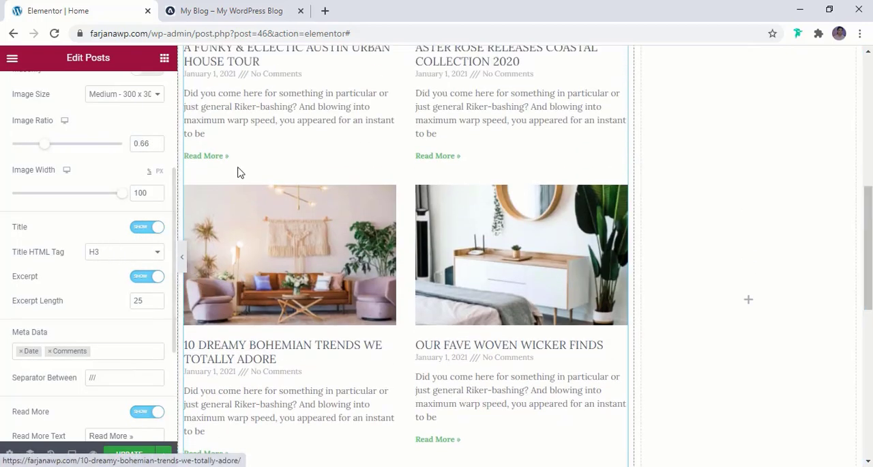
{"action": "scroll", "coordinate": [243, 191], "scroll_direction": "up", "scroll_amount": 2}
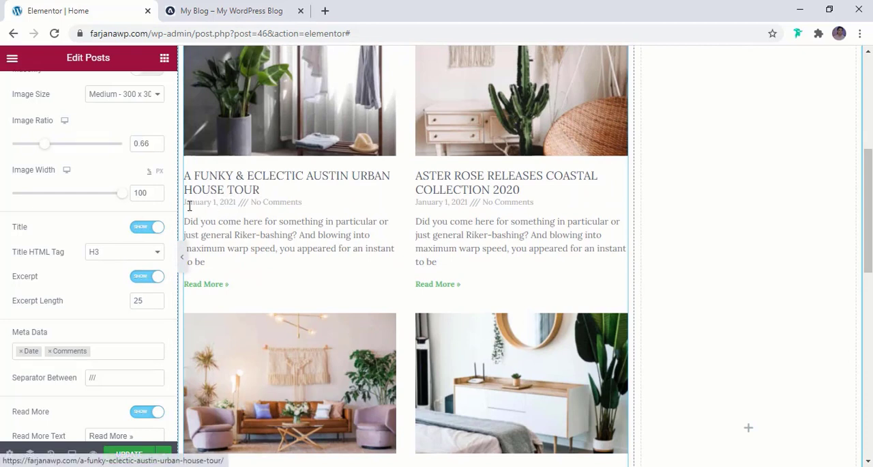
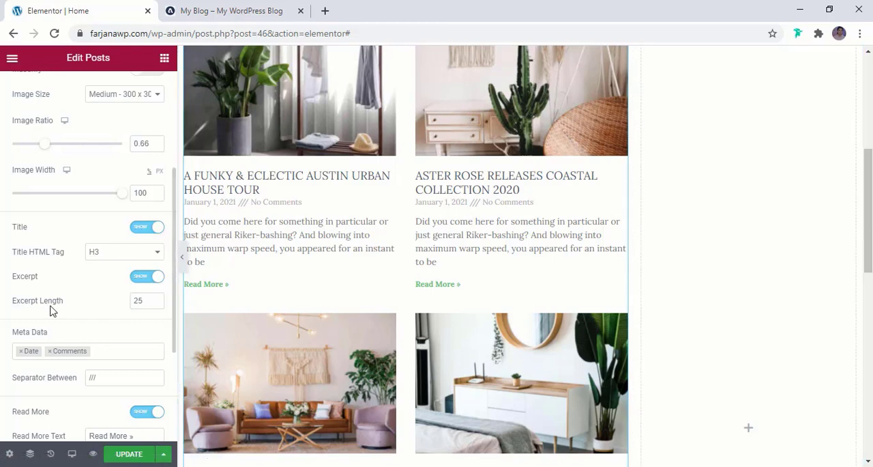
- Set the excerpt length of the posts widget to 20, checking against the reference blog
{"action": "left_click", "coordinate": [234, 8]}
{"action": "left_click", "coordinate": [107, 8]}
{"action": "type", "text": "0"}
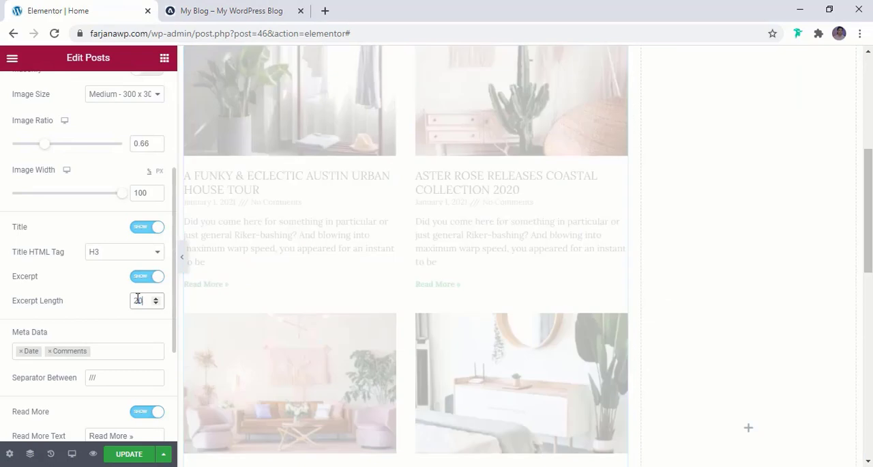
{"action": "scroll", "coordinate": [260, 280], "scroll_direction": "down", "scroll_amount": 1}
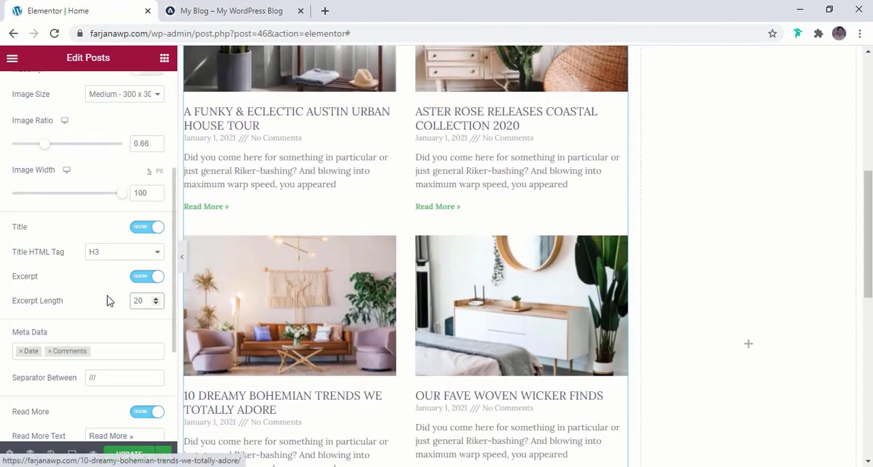
{"action": "scroll", "coordinate": [107, 297], "scroll_direction": "down", "scroll_amount": 2}
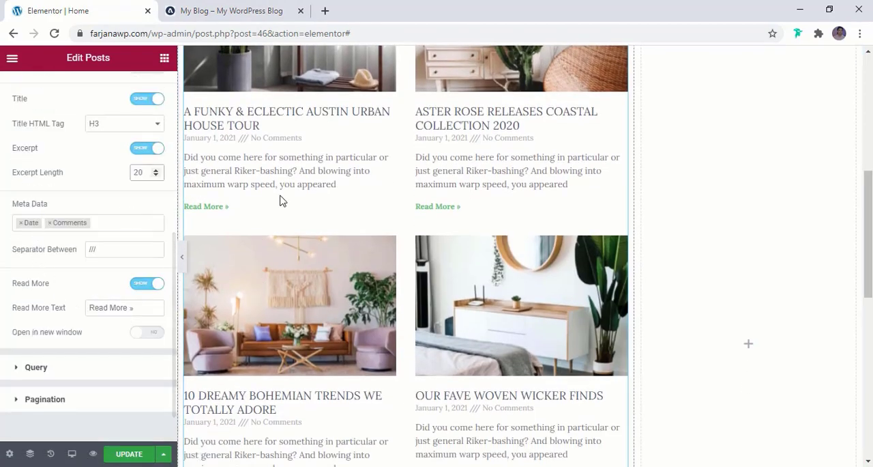
{"action": "scroll", "coordinate": [282, 201], "scroll_direction": "up", "scroll_amount": 1}
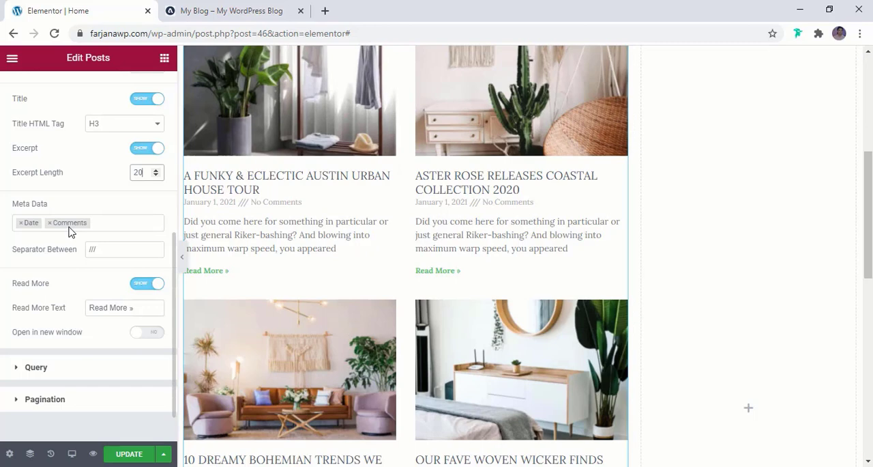
- Remove both Comments and Date from the posts' meta data
{"action": "left_click", "coordinate": [253, 10]}
{"action": "left_click", "coordinate": [107, 11]}
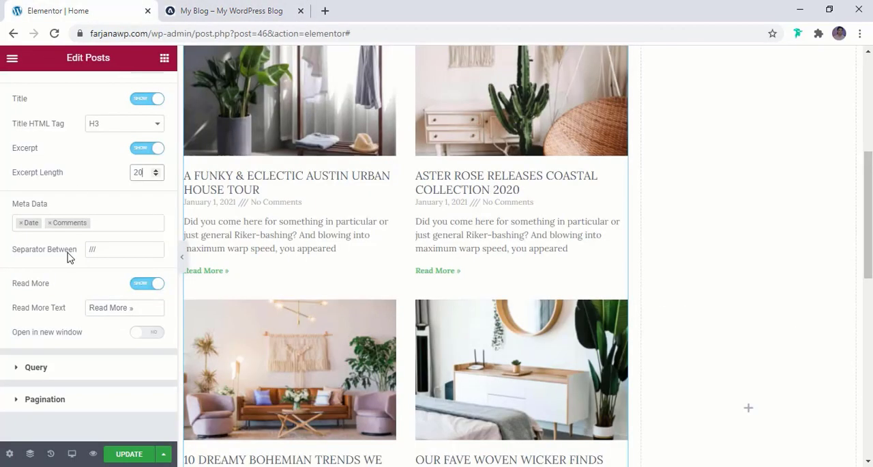
{"action": "left_click", "coordinate": [49, 222]}
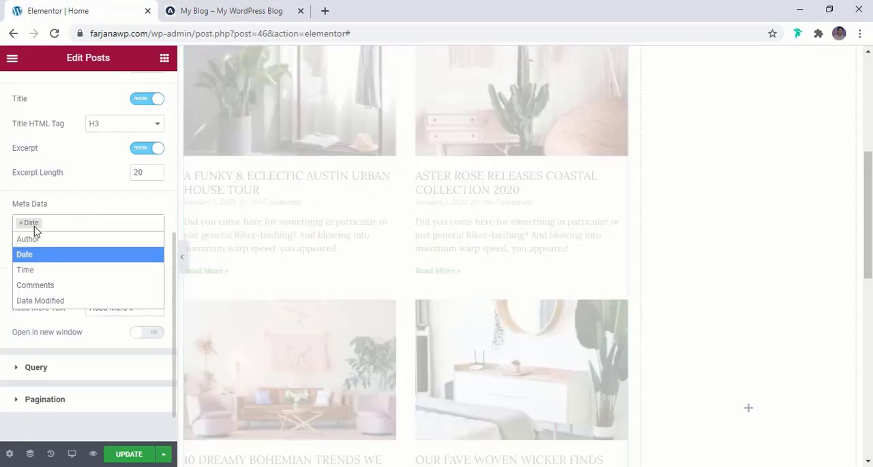
{"action": "left_click", "coordinate": [22, 225]}
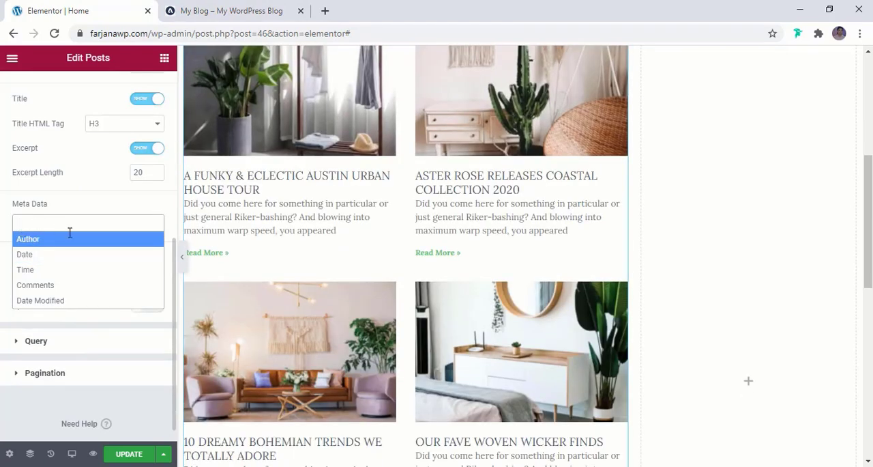
{"action": "left_click", "coordinate": [129, 199]}
- Compare with the reference blog and remove the trailing » so the read more text is "Read More"
{"action": "left_click", "coordinate": [232, 11]}
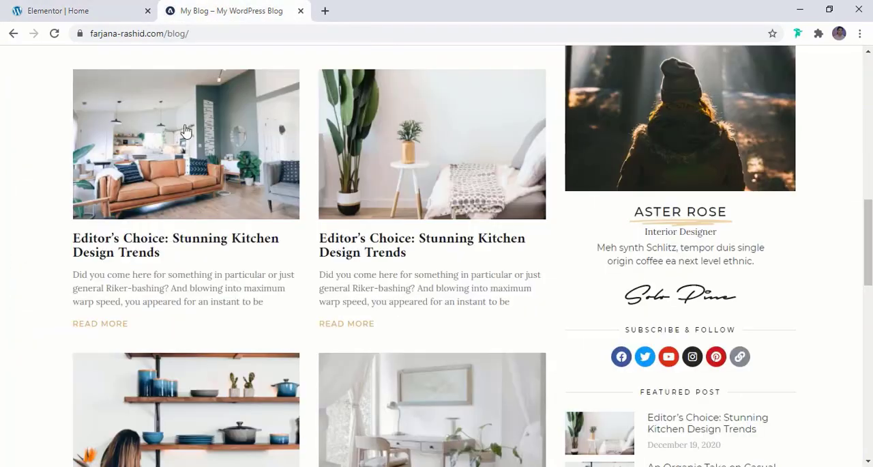
{"action": "left_click", "coordinate": [71, 10]}
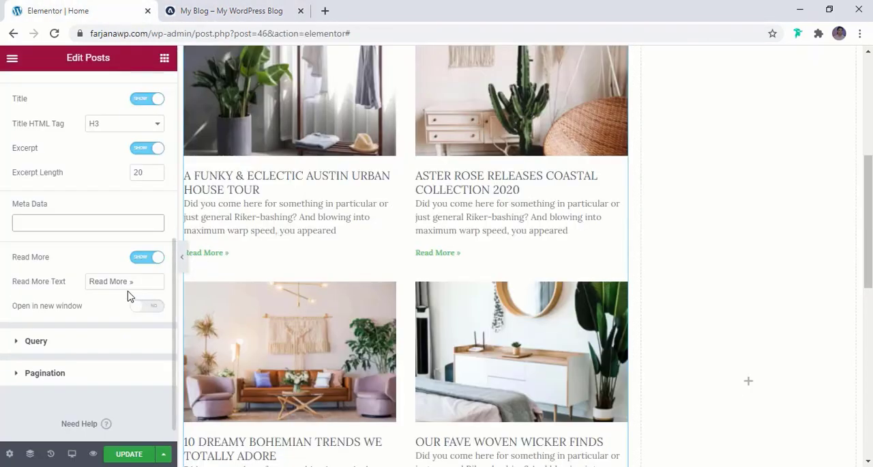
{"action": "left_click_drag", "start_coordinate": [129, 282], "coordinate": [138, 286]}
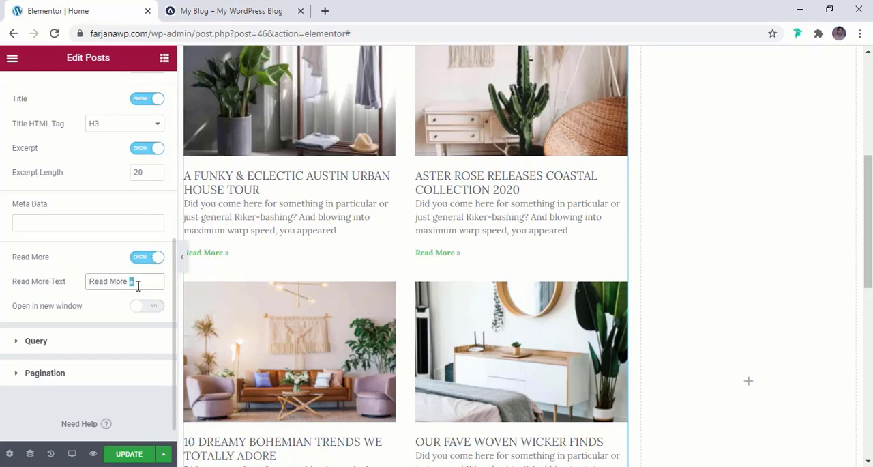
{"action": "key", "text": "BackSpace"}
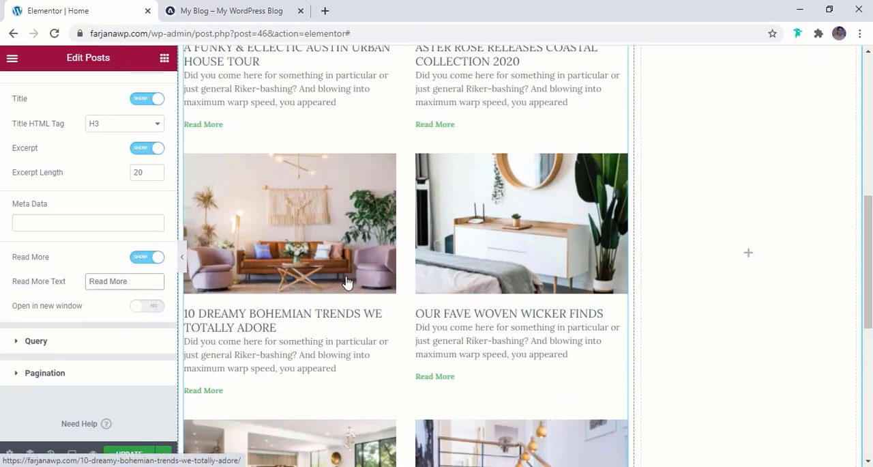
{"action": "scroll", "coordinate": [348, 282], "scroll_direction": "up", "scroll_amount": 3}
{"action": "scroll", "coordinate": [347, 280], "scroll_direction": "down", "scroll_amount": 3}
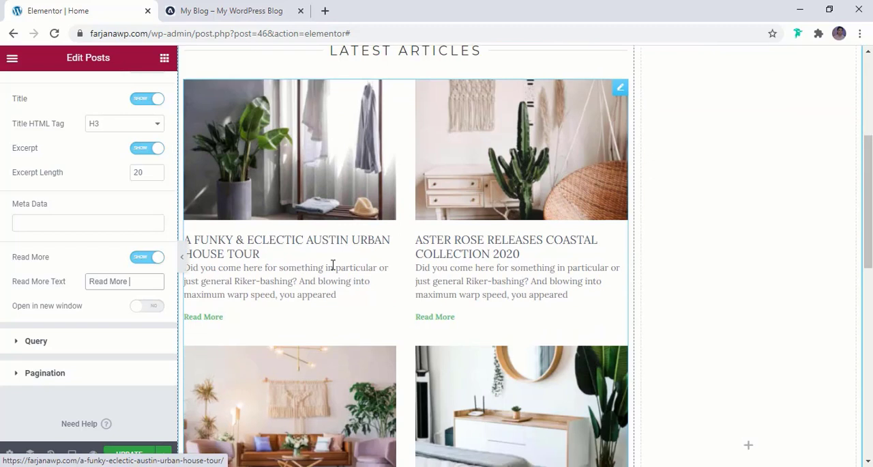
{"action": "scroll", "coordinate": [122, 244], "scroll_direction": "down", "scroll_amount": 1}
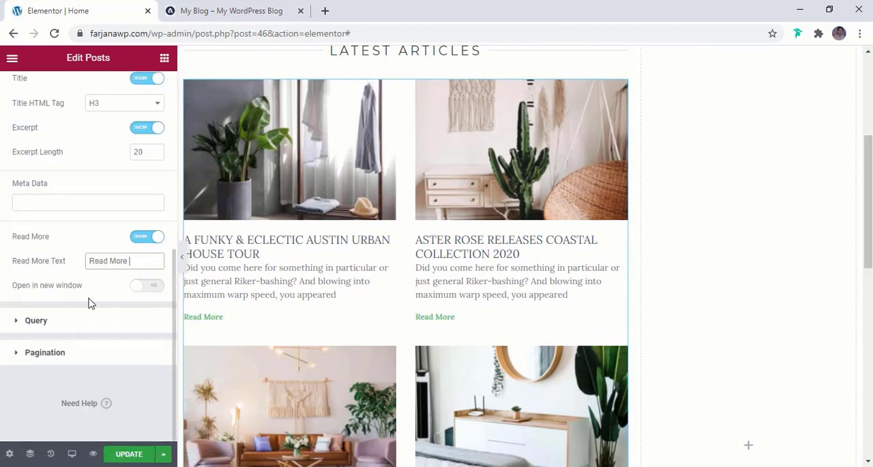
- Open the posts widget's query settings and look through the articles in the grid
{"action": "left_click", "coordinate": [36, 321]}
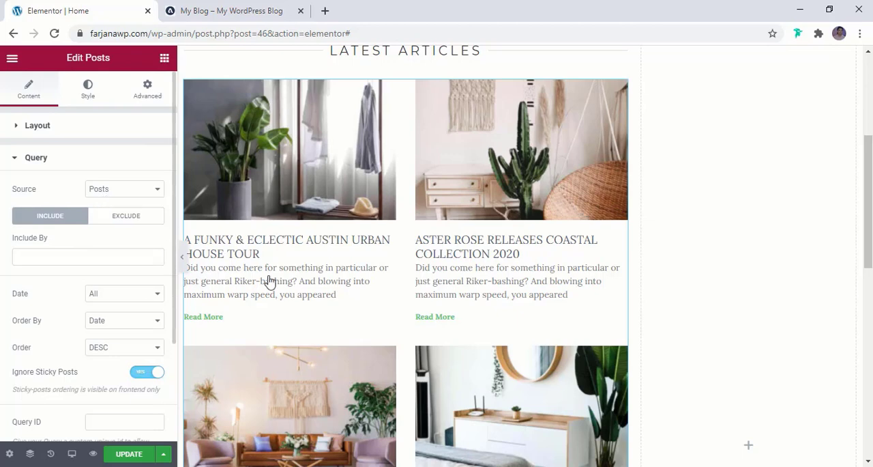
{"action": "scroll", "coordinate": [312, 293], "scroll_direction": "down", "scroll_amount": 2}
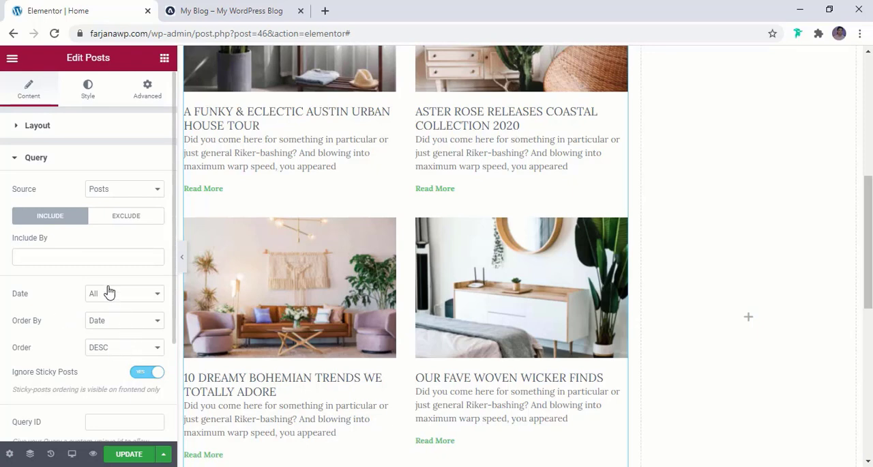
{"action": "scroll", "coordinate": [264, 335], "scroll_direction": "down", "scroll_amount": 2}
{"action": "scroll", "coordinate": [264, 333], "scroll_direction": "up", "scroll_amount": 2}
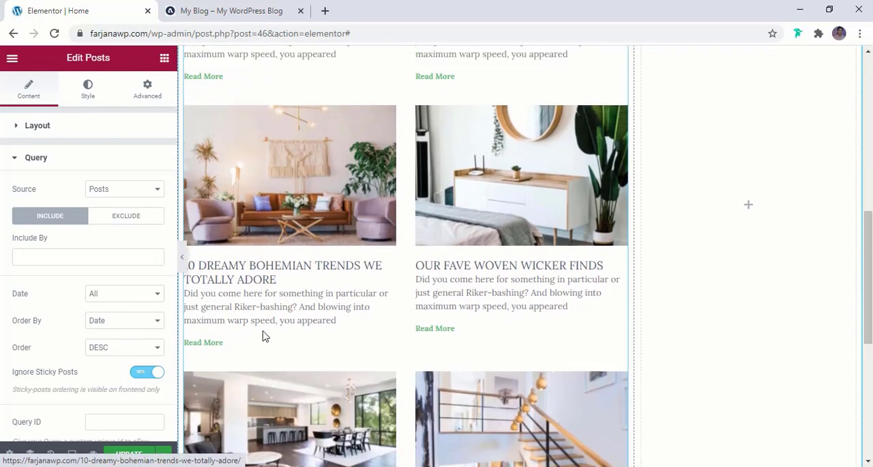
{"action": "scroll", "coordinate": [263, 335], "scroll_direction": "up", "scroll_amount": 1}
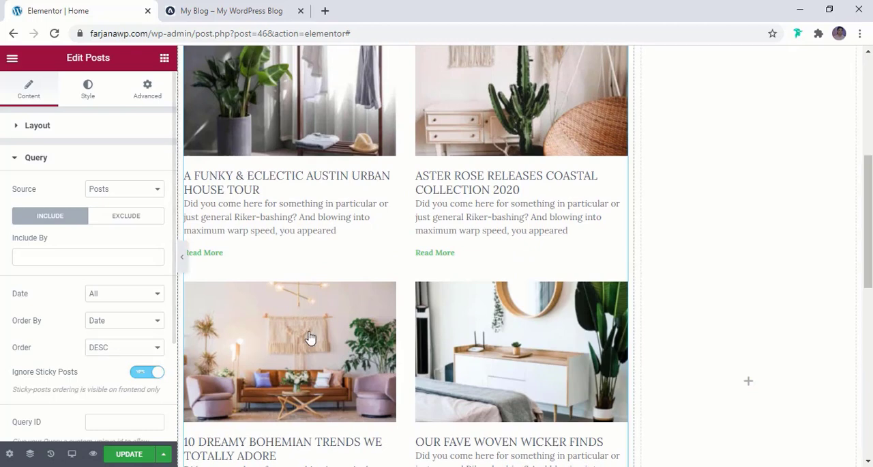
{"action": "scroll", "coordinate": [308, 335], "scroll_direction": "up", "scroll_amount": 5}
{"action": "scroll", "coordinate": [290, 342], "scroll_direction": "down", "scroll_amount": 2}
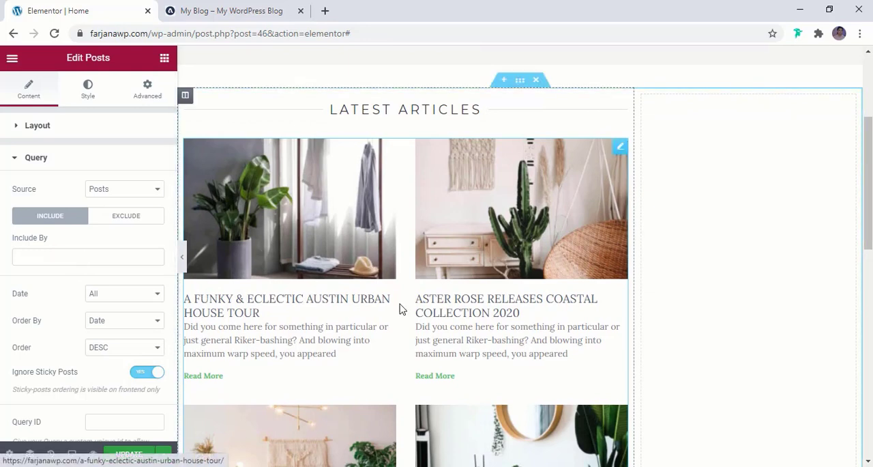
- Try to filter the posts by including a Term, searching for "ca"
{"action": "left_click", "coordinate": [51, 257]}
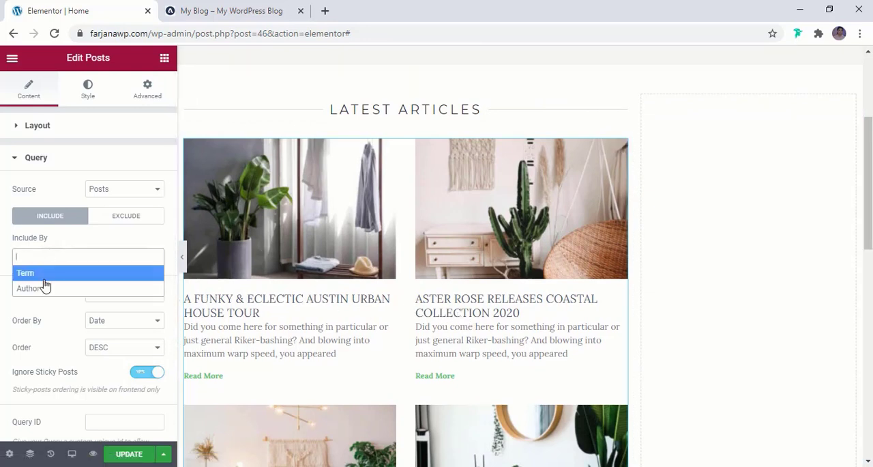
{"action": "left_click", "coordinate": [42, 274]}
{"action": "left_click", "coordinate": [36, 294]}
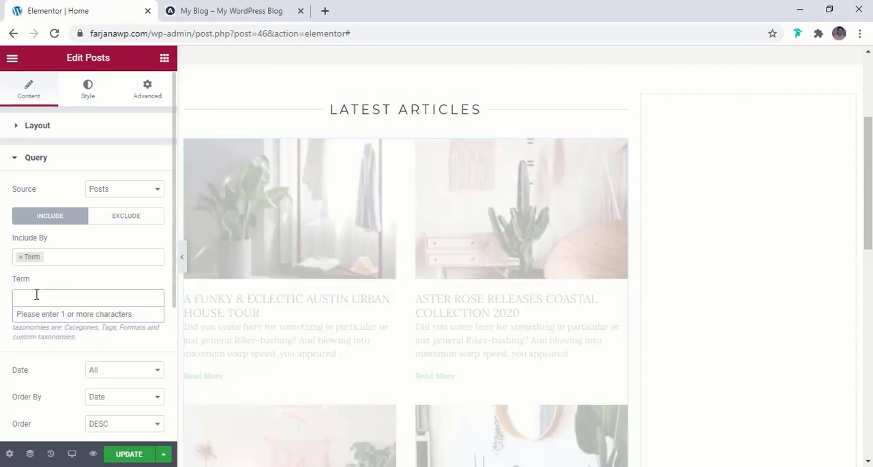
{"action": "type", "text": "ca"}
{"action": "scroll", "coordinate": [36, 295], "scroll_direction": "down", "scroll_amount": 1}
{"action": "left_click", "coordinate": [67, 234]}
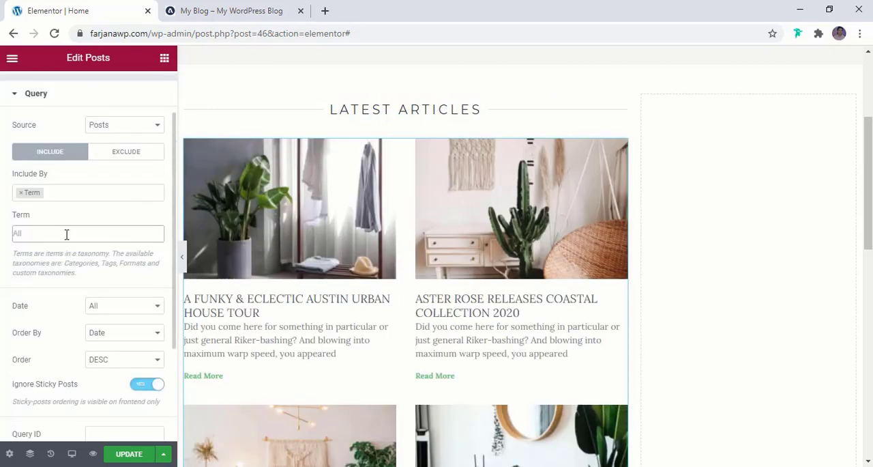
{"action": "left_click", "coordinate": [67, 234]}
{"action": "left_click", "coordinate": [68, 233]}
- Try Manual Selection as the query source, return it to Posts and remove the Term filter
{"action": "left_click", "coordinate": [117, 129]}
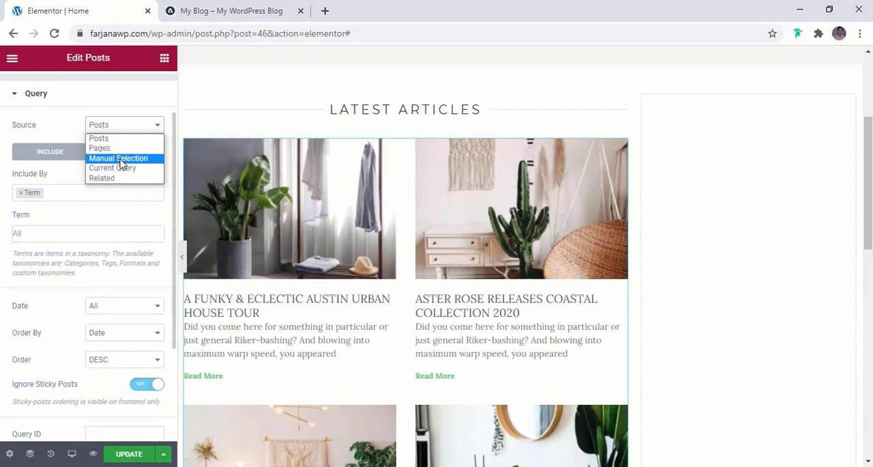
{"action": "left_click", "coordinate": [109, 160]}
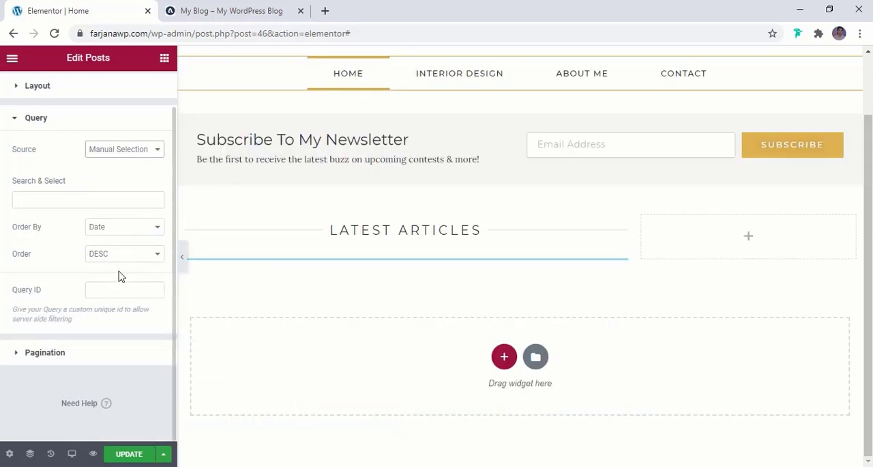
{"action": "left_click", "coordinate": [117, 156]}
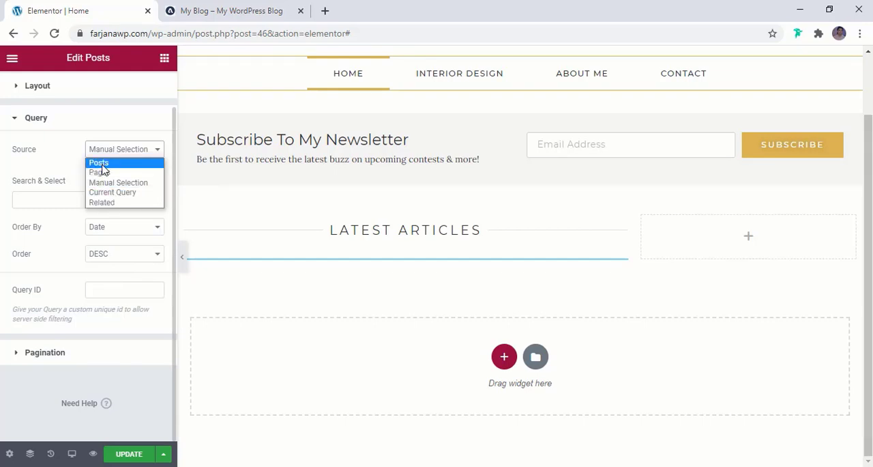
{"action": "left_click", "coordinate": [101, 166]}
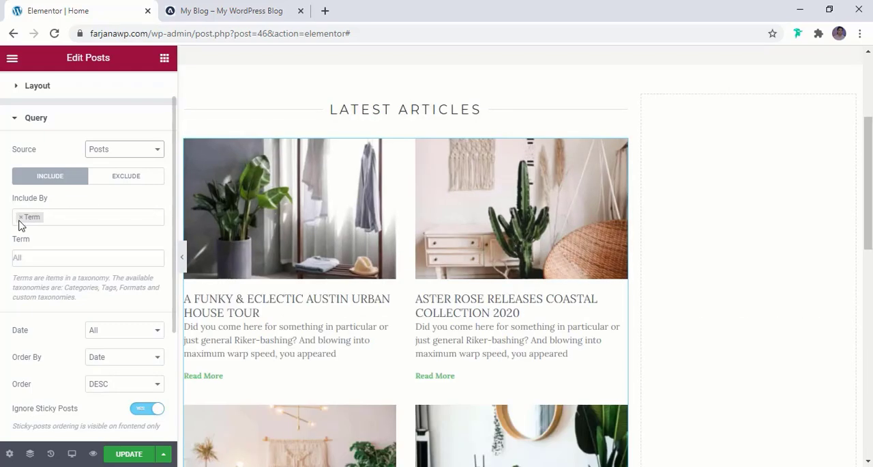
{"action": "left_click", "coordinate": [20, 223]}
{"action": "left_click", "coordinate": [21, 217]}
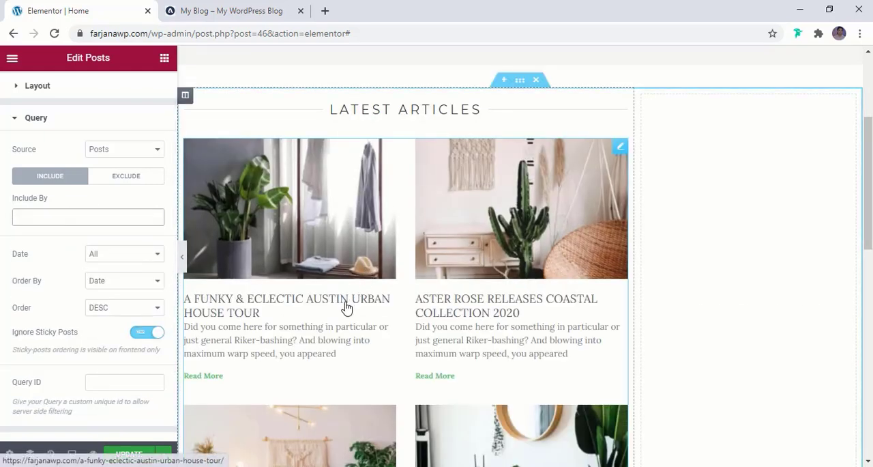
- Try Numbers and Previous/Next pagination for the posts grid, and settle on Numbers + Previous/Next
{"action": "scroll", "coordinate": [346, 307], "scroll_direction": "down", "scroll_amount": 5}
{"action": "scroll", "coordinate": [64, 308], "scroll_direction": "down", "scroll_amount": 1}
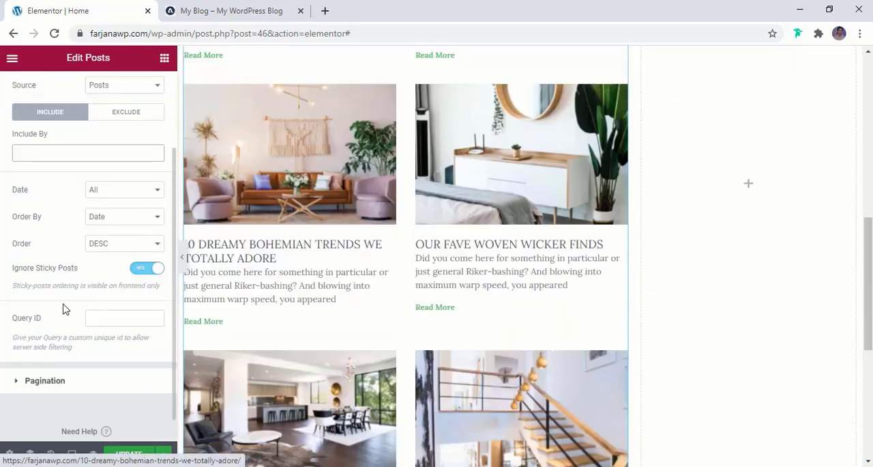
{"action": "scroll", "coordinate": [104, 306], "scroll_direction": "down", "scroll_amount": 1}
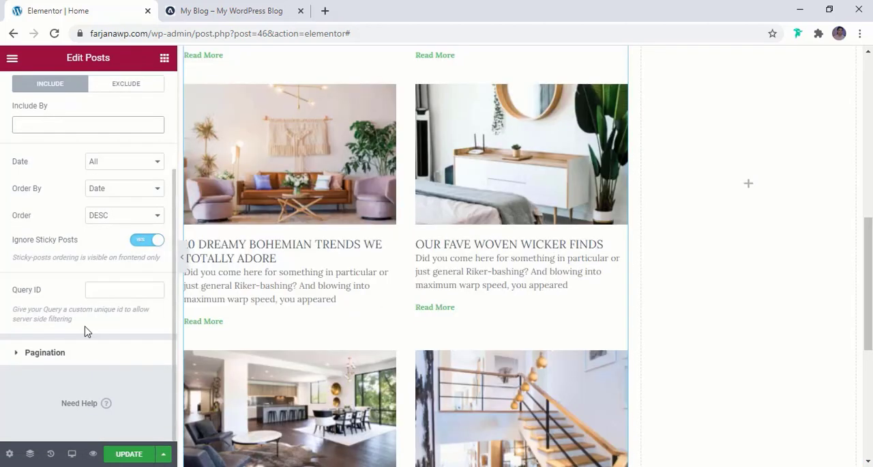
{"action": "left_click", "coordinate": [80, 357]}
{"action": "scroll", "coordinate": [230, 278], "scroll_direction": "down", "scroll_amount": 5}
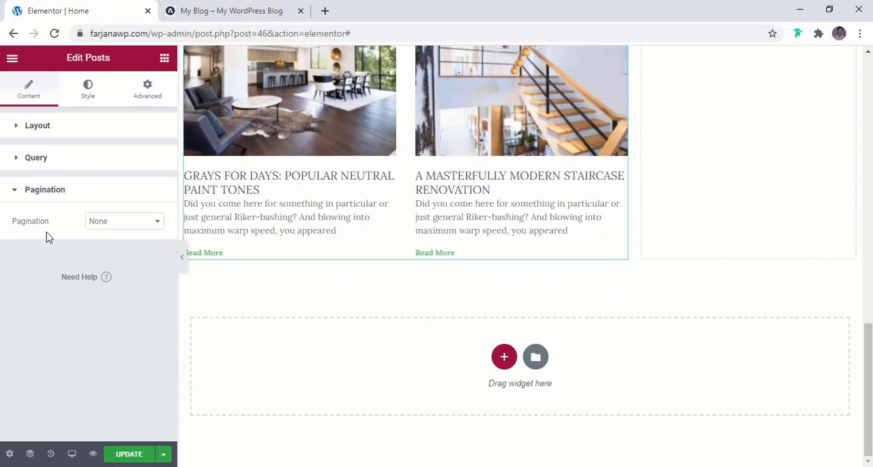
{"action": "left_click", "coordinate": [127, 223]}
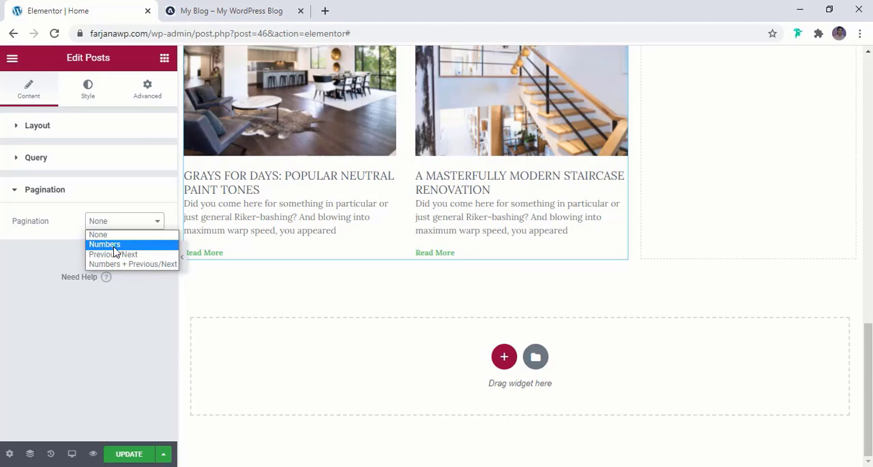
{"action": "left_click", "coordinate": [112, 244]}
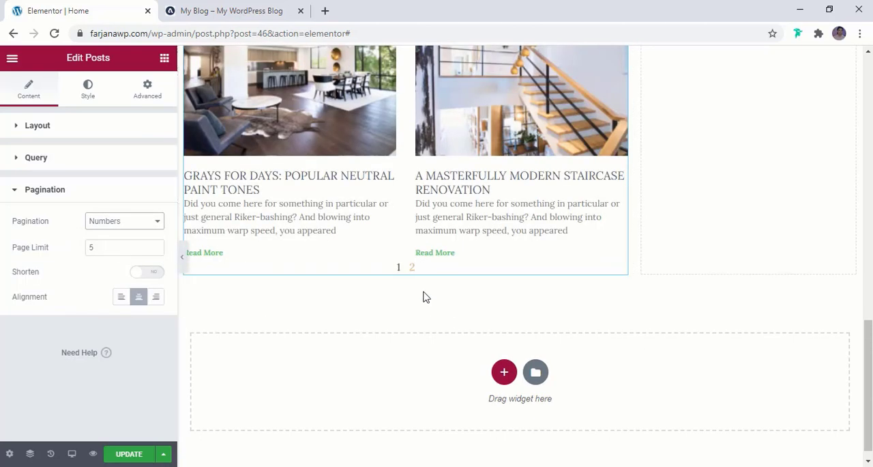
{"action": "left_click", "coordinate": [144, 228]}
{"action": "left_click", "coordinate": [114, 254]}
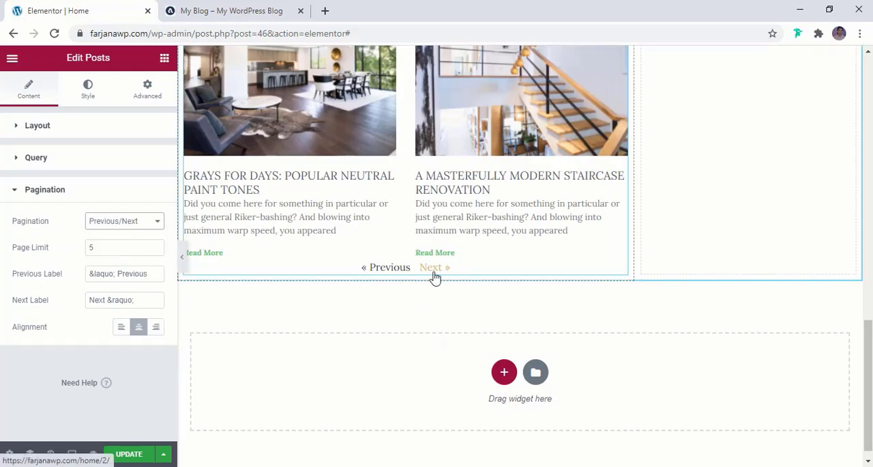
{"action": "left_click", "coordinate": [113, 221]}
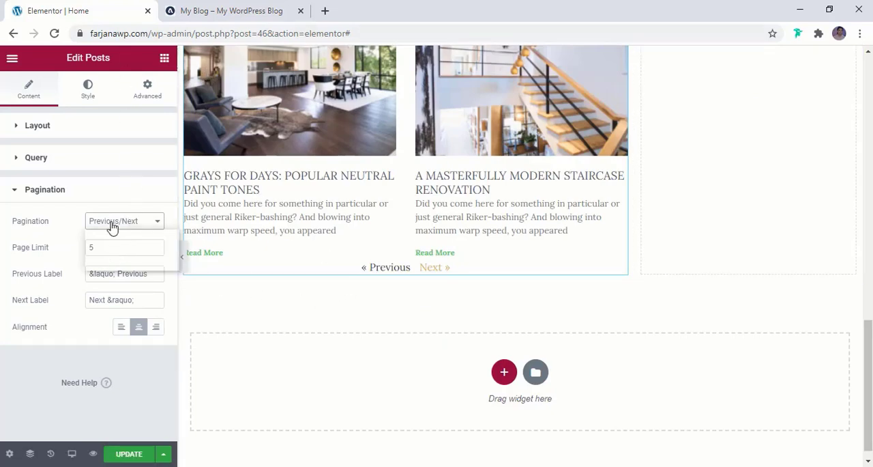
{"action": "left_click", "coordinate": [111, 265]}
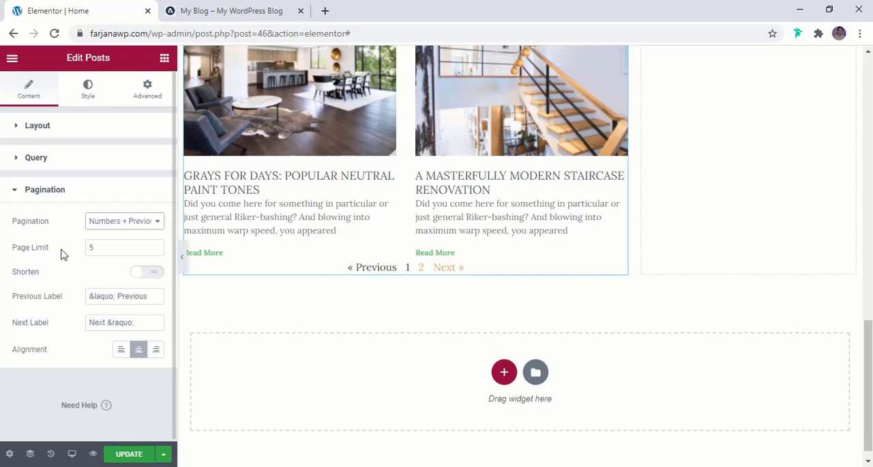
- Try left alignment for the posts pagination and set it back to center
{"action": "left_click", "coordinate": [121, 247]}
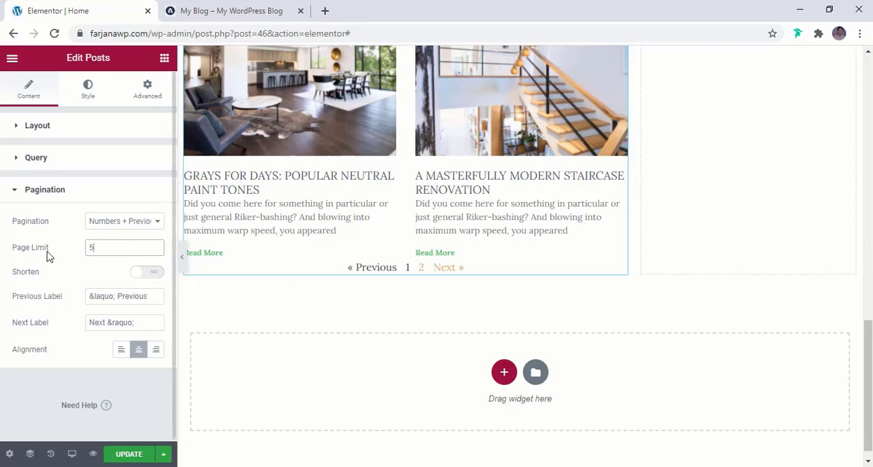
{"action": "left_click", "coordinate": [54, 379]}
{"action": "scroll", "coordinate": [55, 379], "scroll_direction": "down", "scroll_amount": 1}
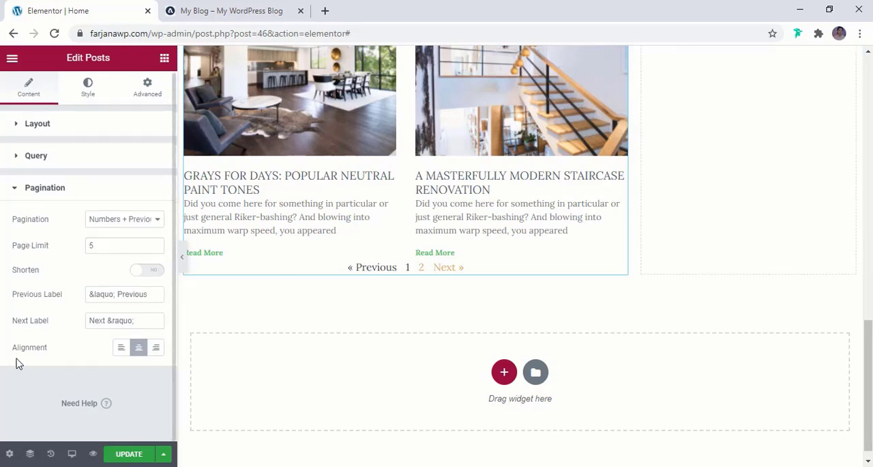
{"action": "left_click", "coordinate": [122, 352]}
{"action": "left_click", "coordinate": [140, 351]}
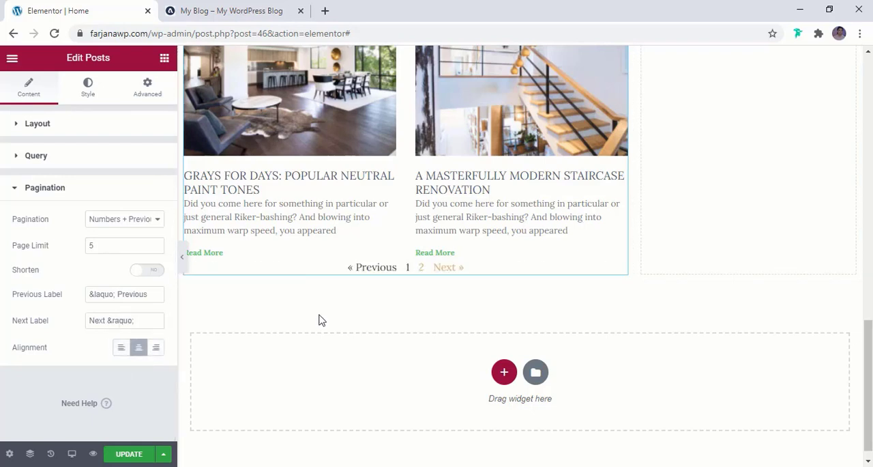
- In the posts widget's style settings, set the pagination spacing to 35
{"action": "left_click", "coordinate": [87, 87]}
{"action": "scroll", "coordinate": [85, 317], "scroll_direction": "down", "scroll_amount": 1}
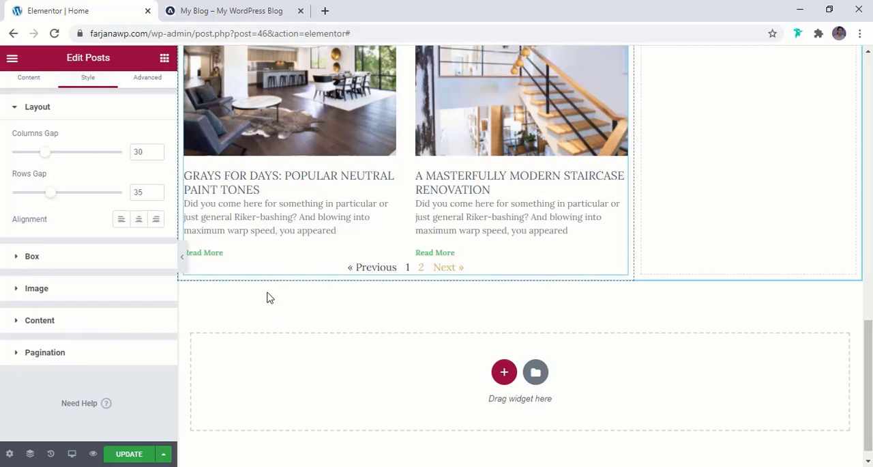
{"action": "left_click", "coordinate": [45, 352]}
{"action": "scroll", "coordinate": [103, 334], "scroll_direction": "down", "scroll_amount": 2}
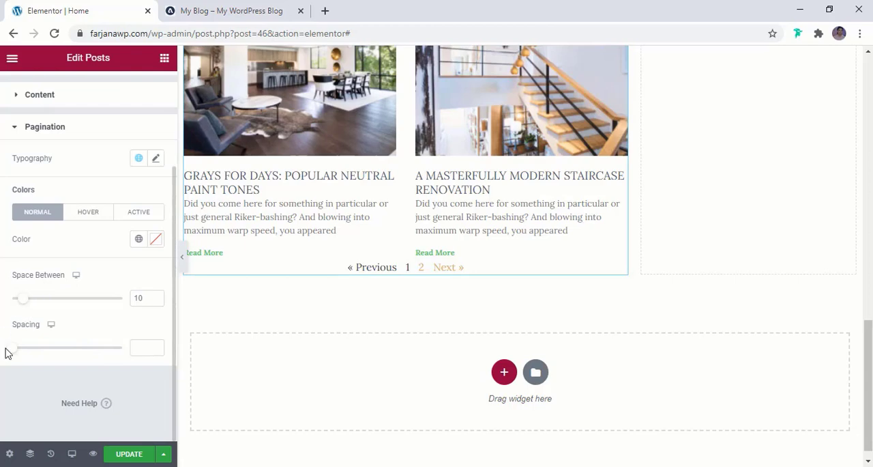
{"action": "left_click_drag", "start_coordinate": [12, 353], "coordinate": [49, 358]}
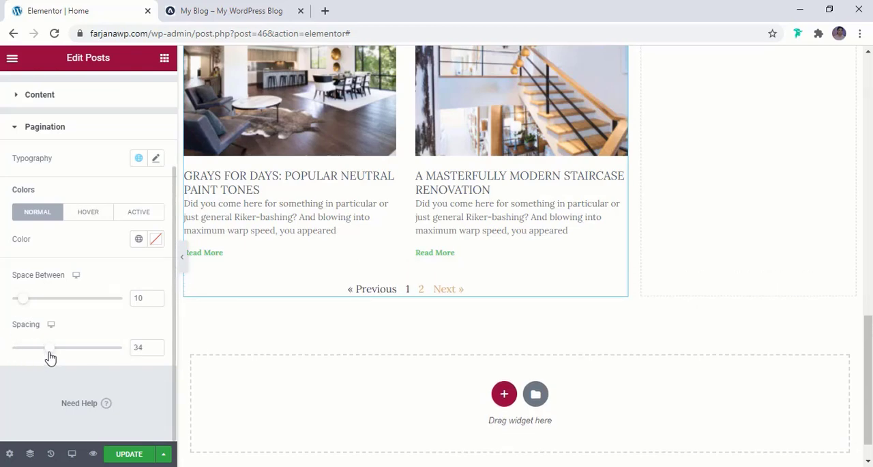
{"action": "scroll", "coordinate": [410, 287], "scroll_direction": "up", "scroll_amount": 10}
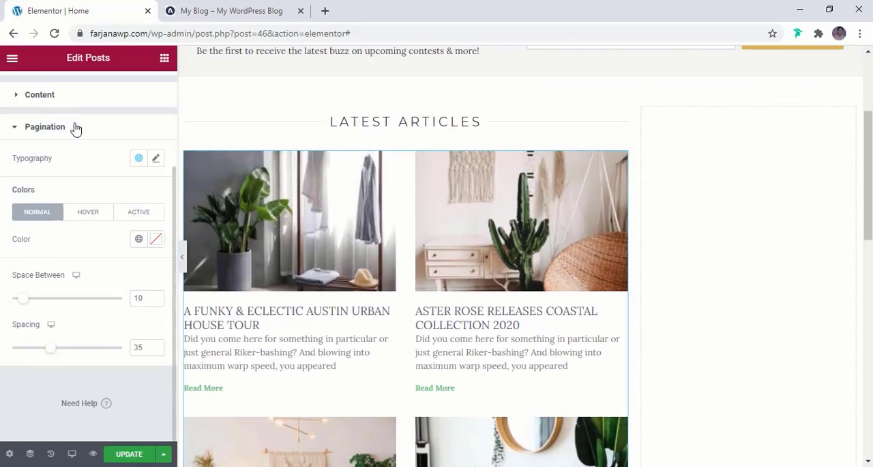
- Set the post titles' color to the global color black and compare with the reference blog
{"action": "scroll", "coordinate": [74, 128], "scroll_direction": "up", "scroll_amount": 2}
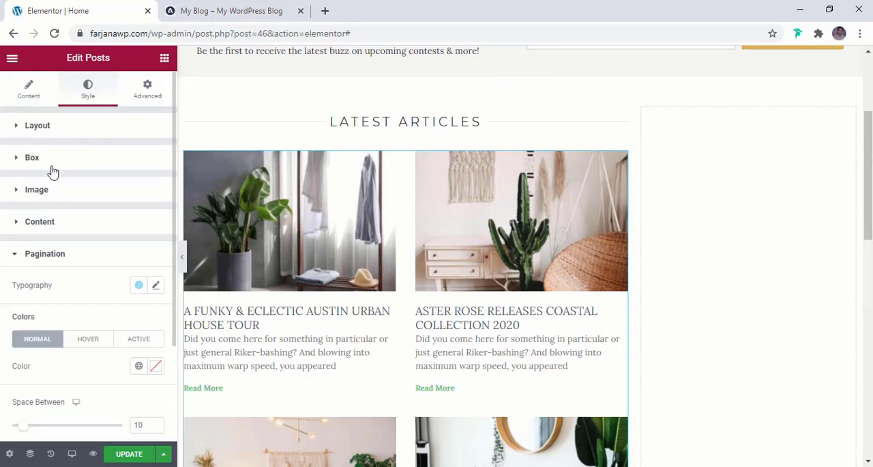
{"action": "left_click", "coordinate": [40, 221]}
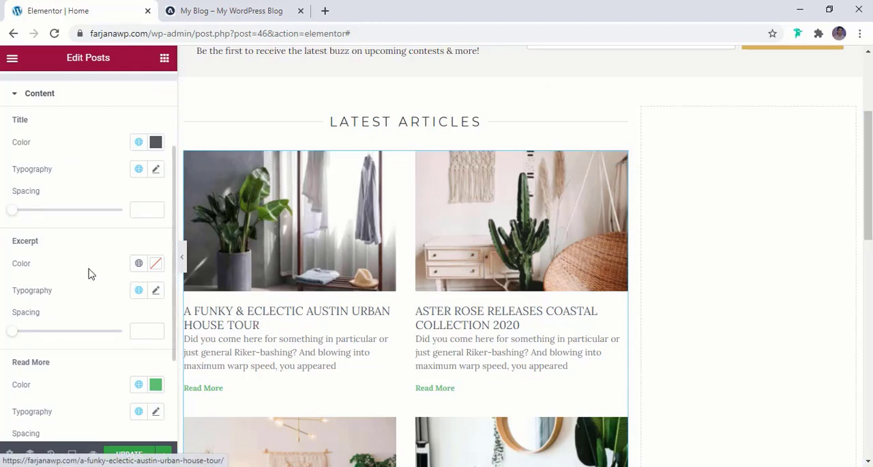
{"action": "left_click", "coordinate": [139, 142]}
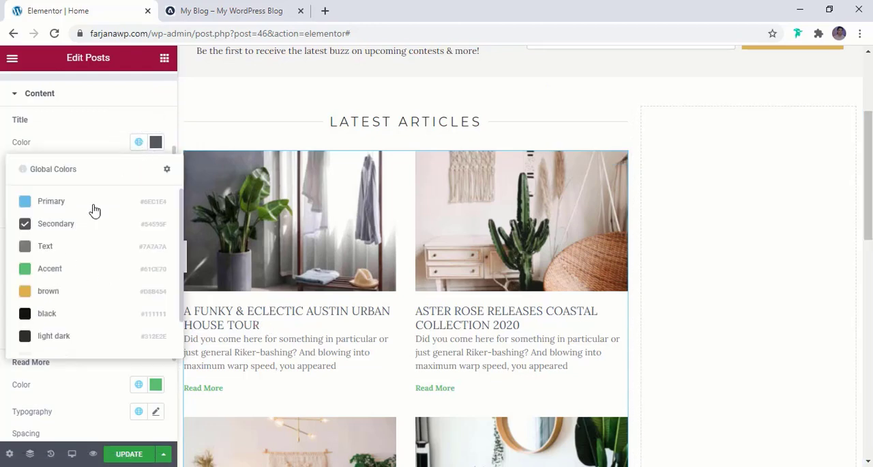
{"action": "left_click", "coordinate": [47, 314]}
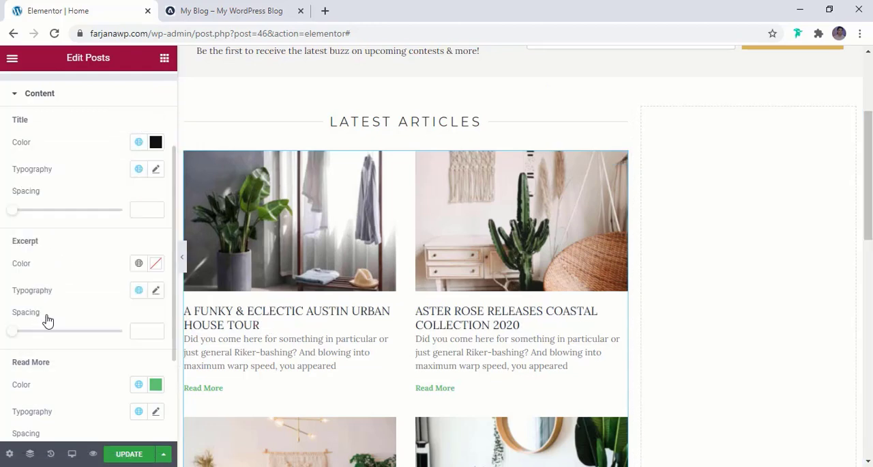
{"action": "left_click", "coordinate": [233, 5]}
{"action": "left_click", "coordinate": [94, 7]}
- Set the post titles' font weight to 500 and their spacing to 13
{"action": "left_click", "coordinate": [156, 170]}
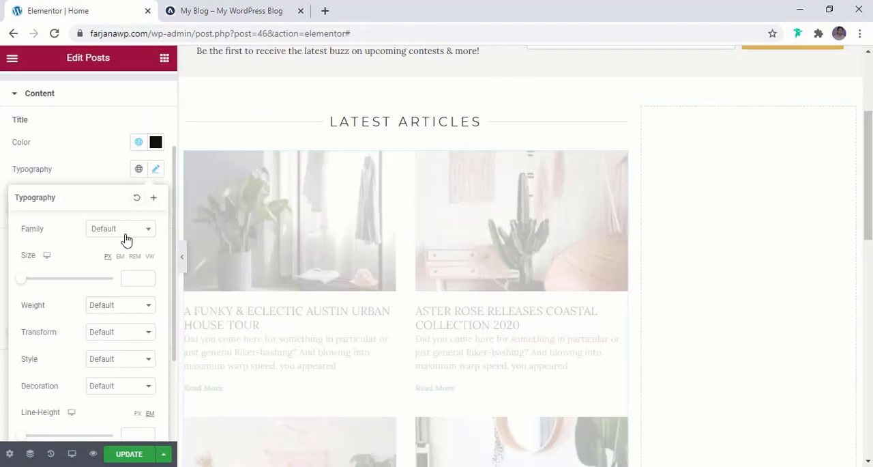
{"action": "scroll", "coordinate": [112, 291], "scroll_direction": "down", "scroll_amount": 1}
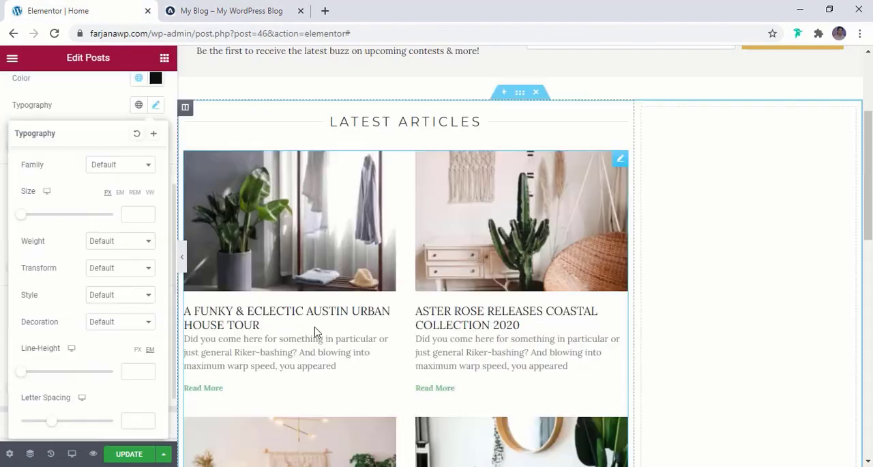
{"action": "left_click", "coordinate": [107, 242]}
{"action": "left_click", "coordinate": [109, 294]}
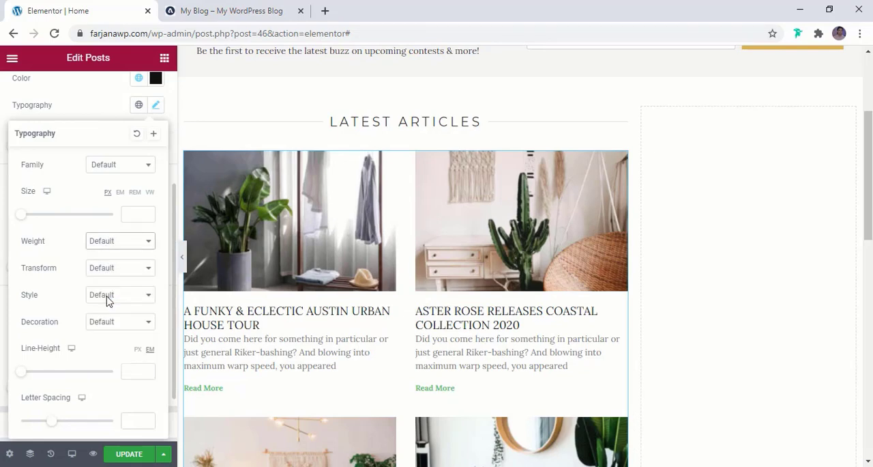
{"action": "scroll", "coordinate": [262, 333], "scroll_direction": "down", "scroll_amount": 2}
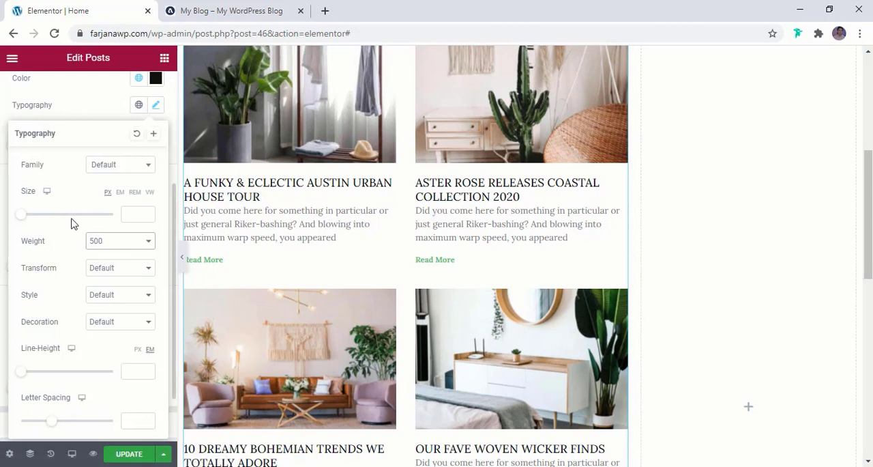
{"action": "left_click", "coordinate": [83, 101]}
{"action": "scroll", "coordinate": [85, 158], "scroll_direction": "up", "scroll_amount": 1}
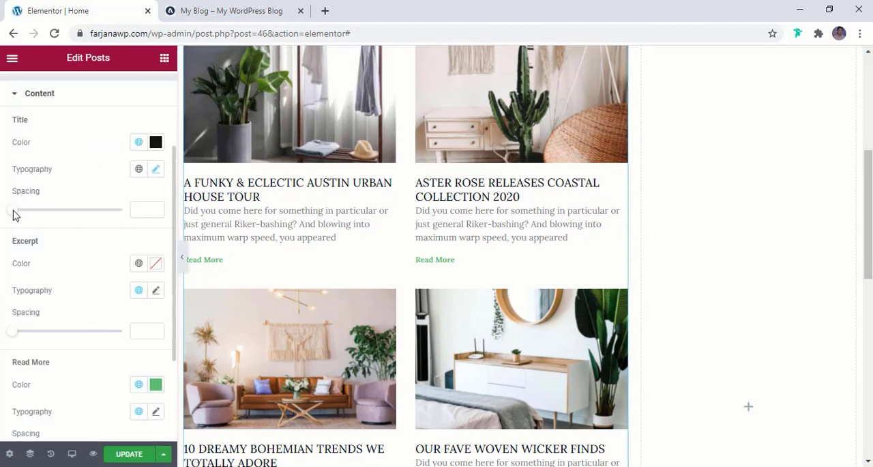
{"action": "left_click_drag", "start_coordinate": [12, 216], "coordinate": [26, 217]}
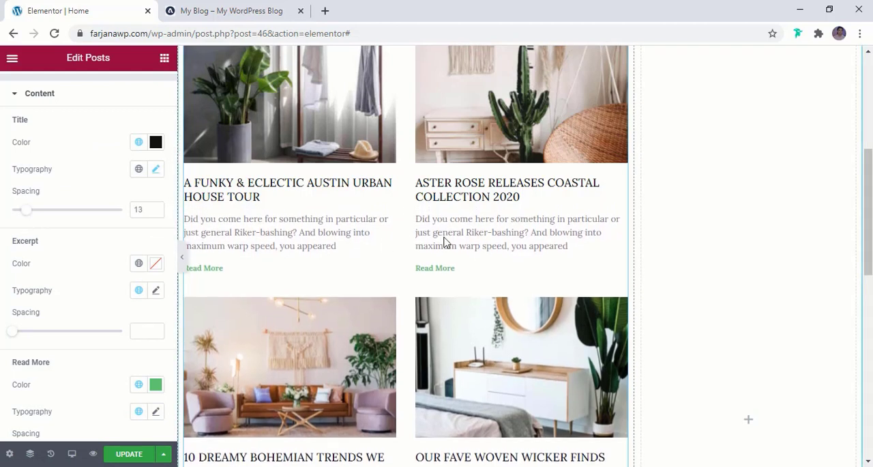
- Set the excerpt color to the global color light dark
{"action": "scroll", "coordinate": [125, 294], "scroll_direction": "down", "scroll_amount": 1}
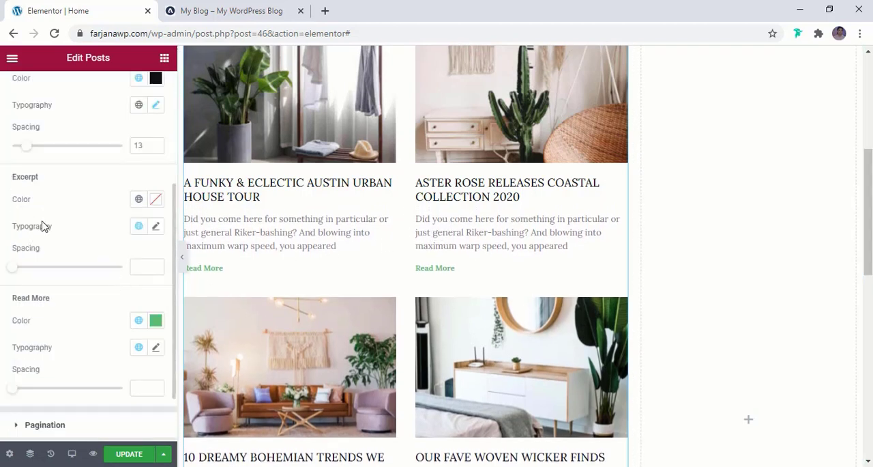
{"action": "left_click", "coordinate": [138, 199]}
{"action": "left_click", "coordinate": [56, 399]}
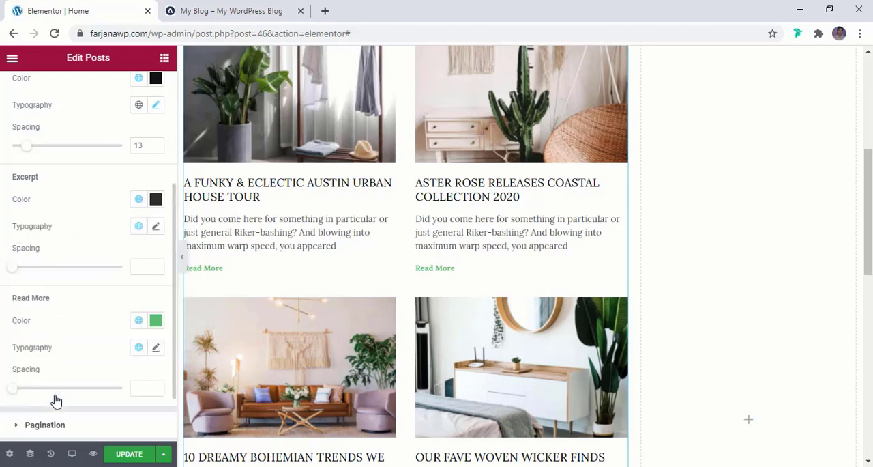
{"action": "left_click", "coordinate": [155, 226]}
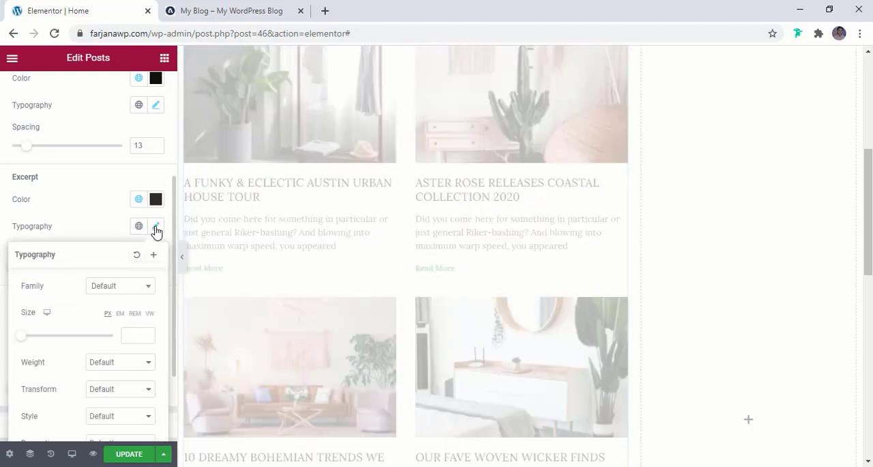
{"action": "left_click", "coordinate": [126, 291]}
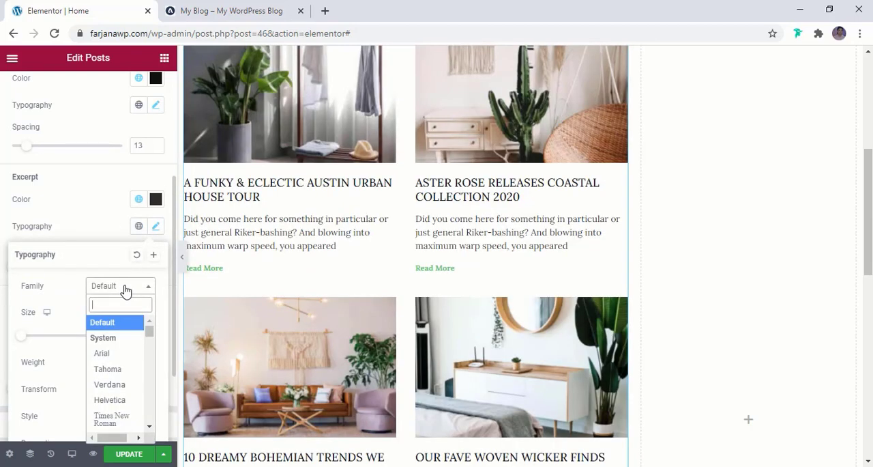
{"action": "type", "text": "lora"}
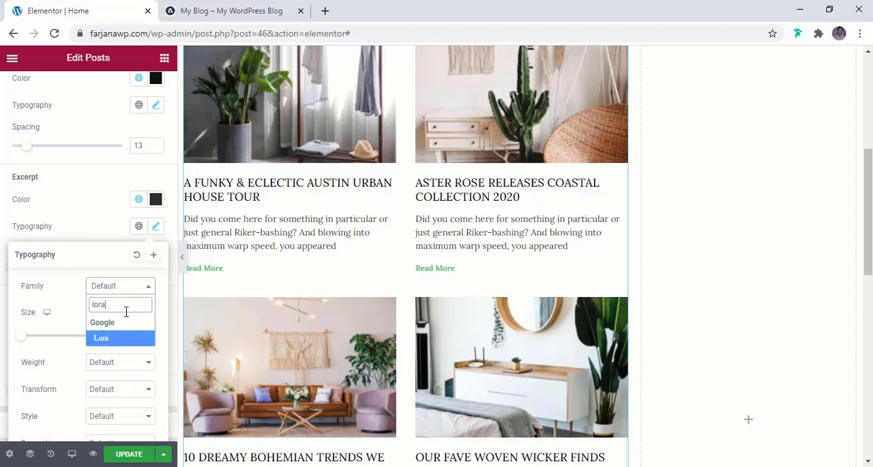
{"action": "key", "text": "BackSpace"}
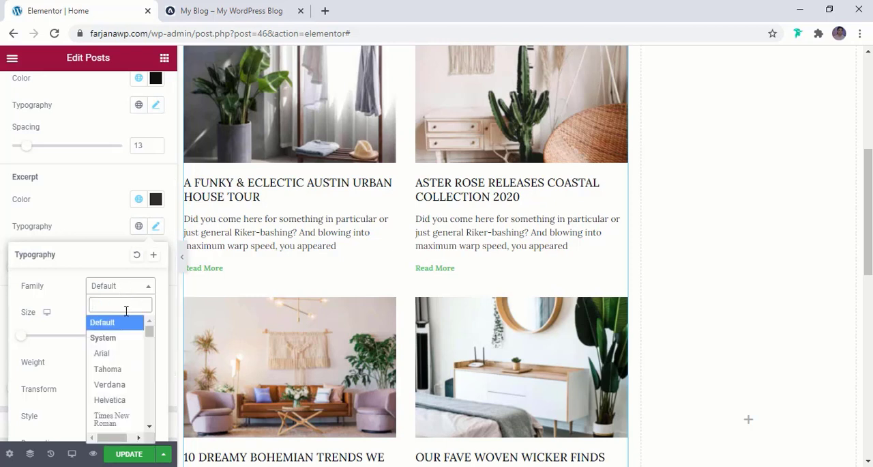
{"action": "left_click", "coordinate": [97, 221]}
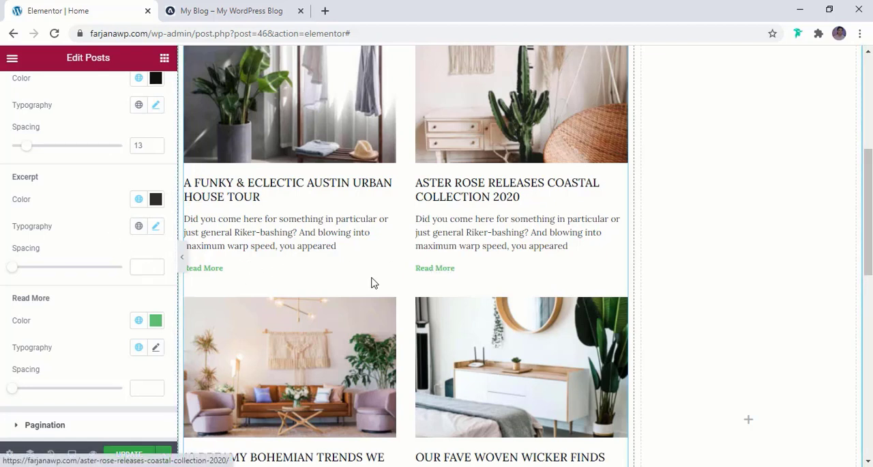
- Set the Read More links' color to the global color brown
{"action": "scroll", "coordinate": [117, 297], "scroll_direction": "down", "scroll_amount": 1}
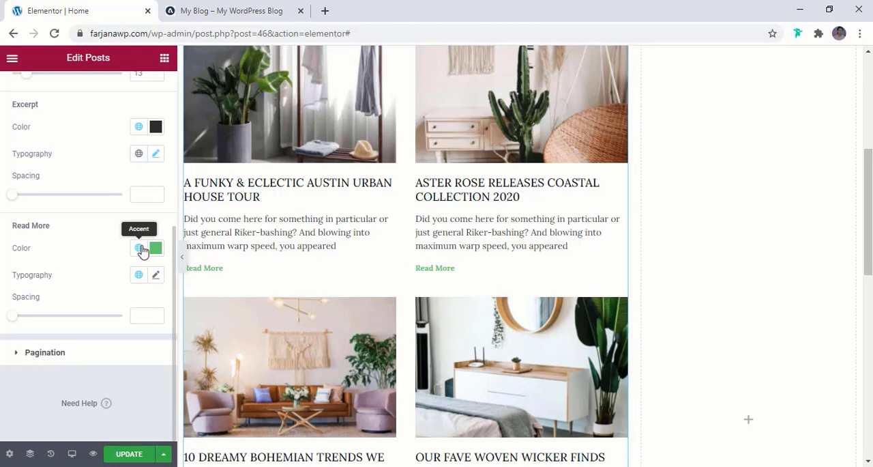
{"action": "left_click", "coordinate": [142, 249]}
{"action": "left_click", "coordinate": [55, 398]}
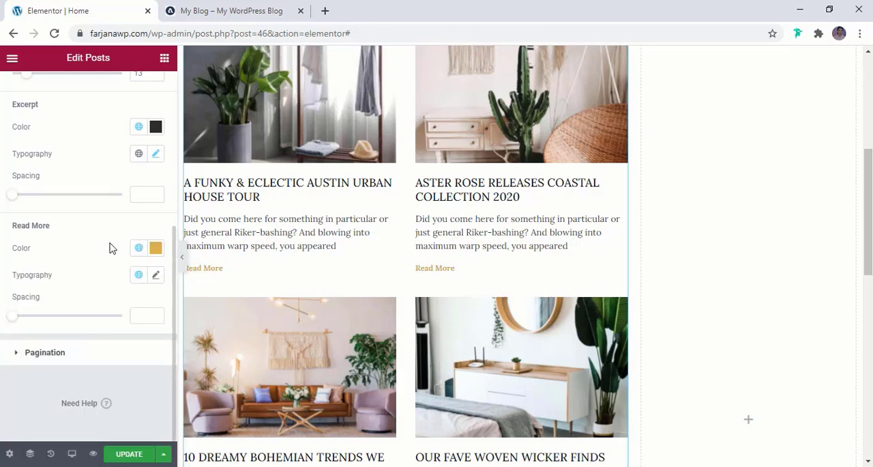
- Set the Read More links' typography to the Montserrat family, size 12 px, with an uppercase transform
{"action": "left_click", "coordinate": [156, 275]}
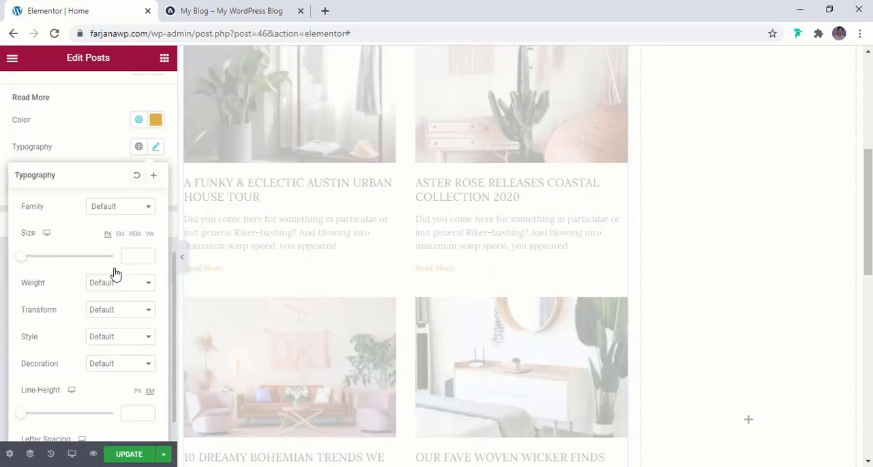
{"action": "left_click", "coordinate": [117, 208]}
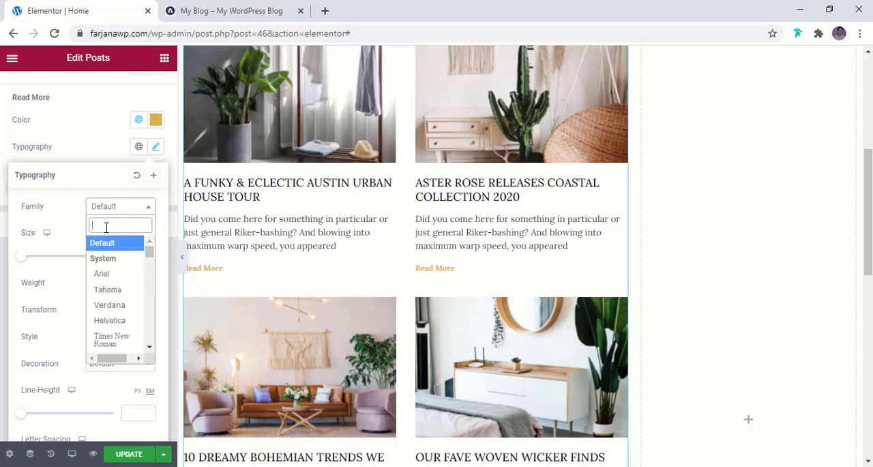
{"action": "type", "text": "mont"}
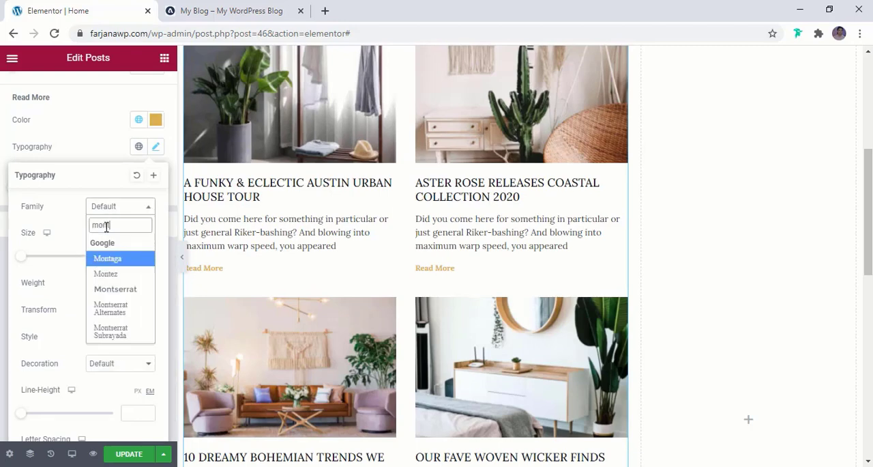
{"action": "left_click", "coordinate": [126, 289]}
{"action": "left_click", "coordinate": [137, 256]}
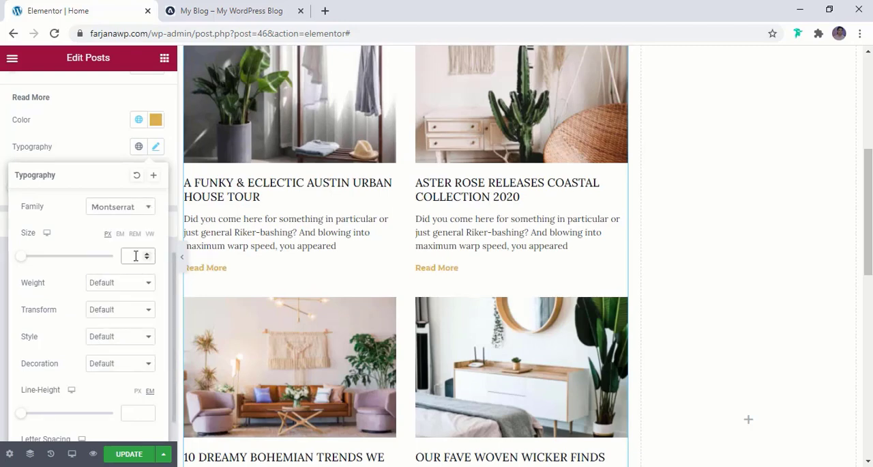
{"action": "type", "text": "12"}
{"action": "left_click", "coordinate": [97, 311]}
{"action": "left_click", "coordinate": [102, 331]}
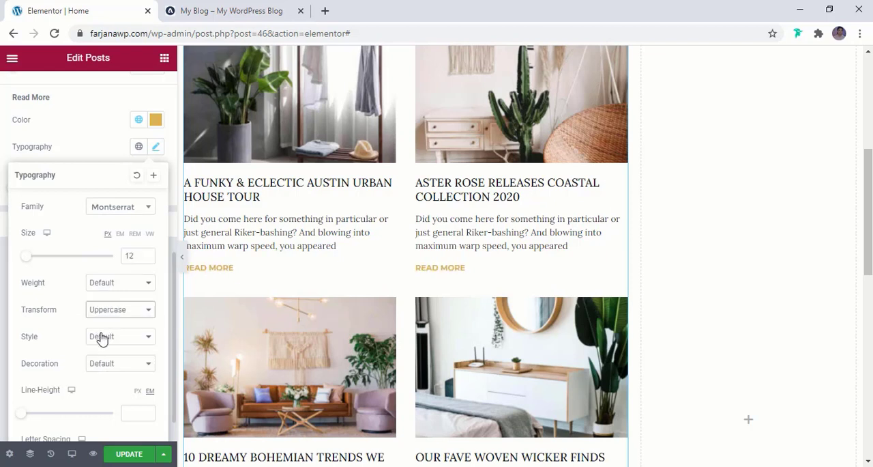
- Set the Read More links' letter spacing to 2.2 and size to 14 px, and compare with the reference blog
{"action": "scroll", "coordinate": [105, 347], "scroll_direction": "down", "scroll_amount": 1}
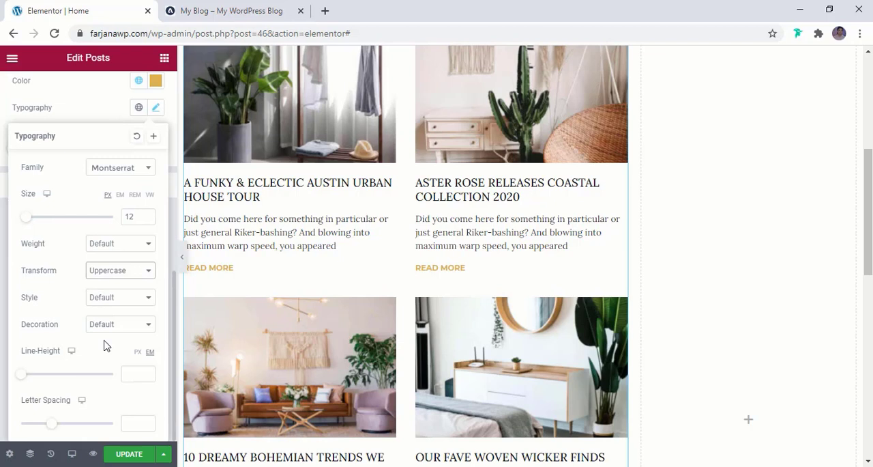
{"action": "left_click_drag", "start_coordinate": [49, 423], "coordinate": [64, 423]}
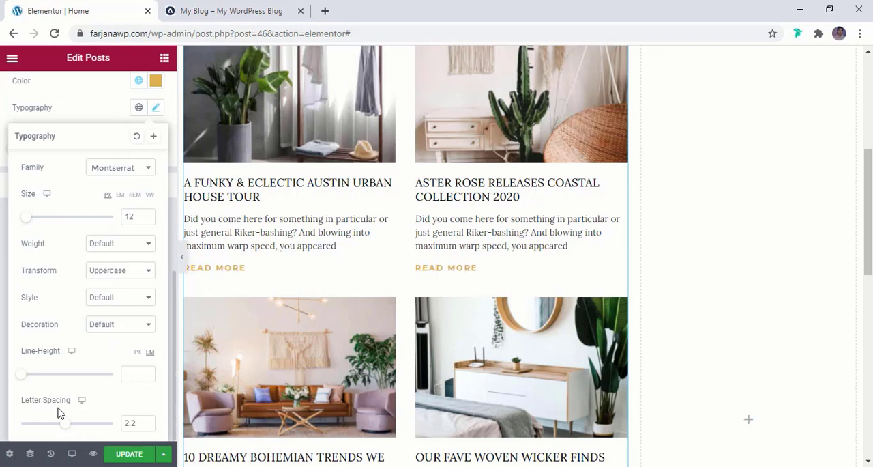
{"action": "left_click", "coordinate": [147, 214]}
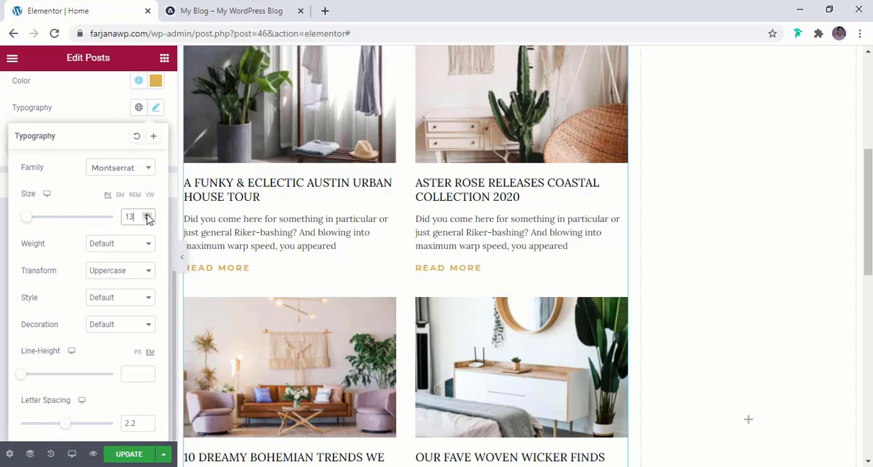
{"action": "left_click", "coordinate": [147, 214]}
{"action": "left_click", "coordinate": [238, 7]}
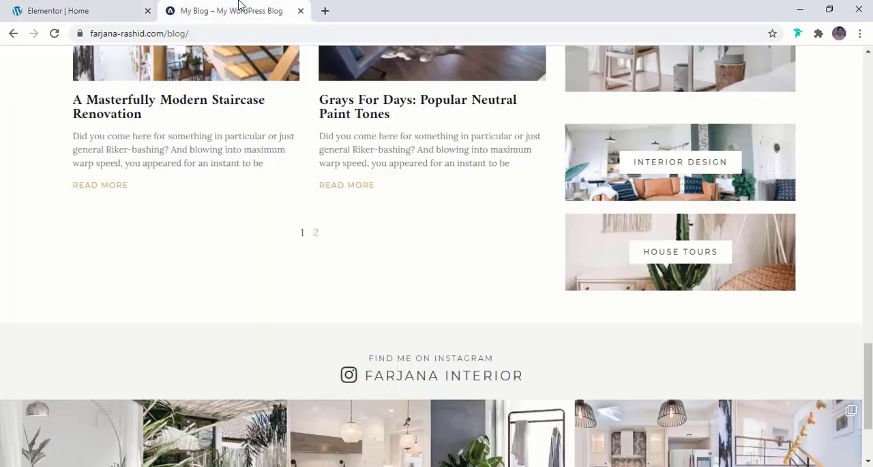
{"action": "left_click", "coordinate": [21, 8]}
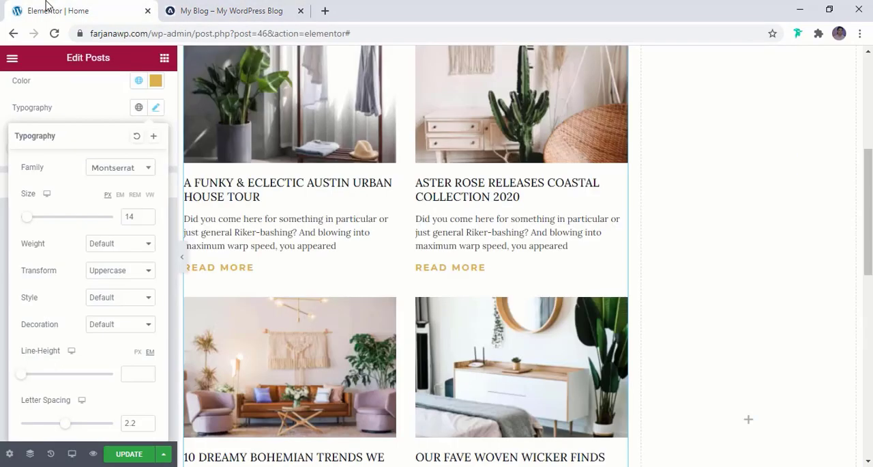
- Set the Read More links' font size to 12 px and weight to 500, and save the page
{"action": "left_click", "coordinate": [147, 219]}
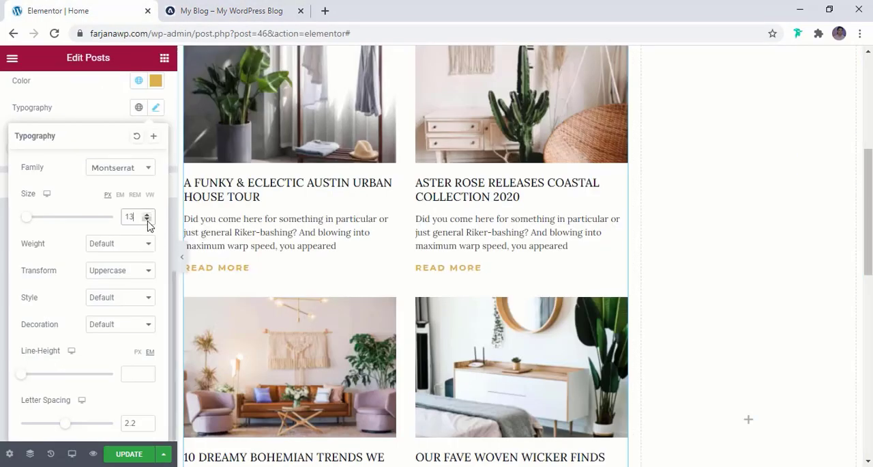
{"action": "left_click", "coordinate": [147, 220]}
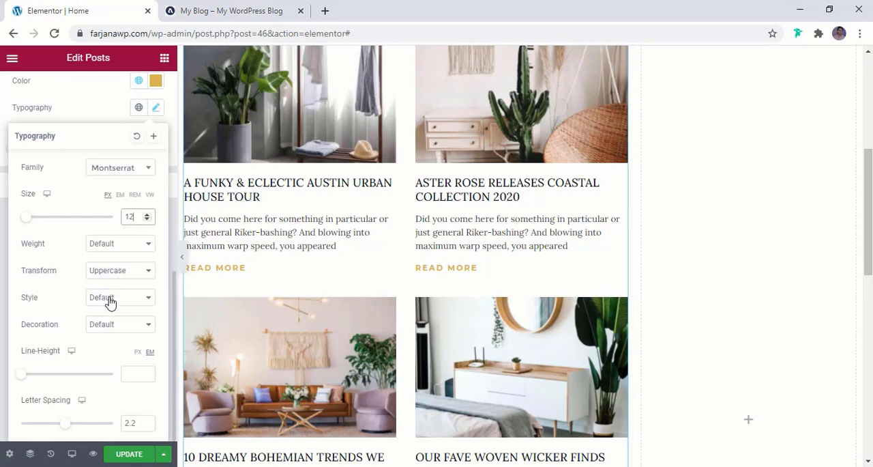
{"action": "left_click", "coordinate": [109, 247]}
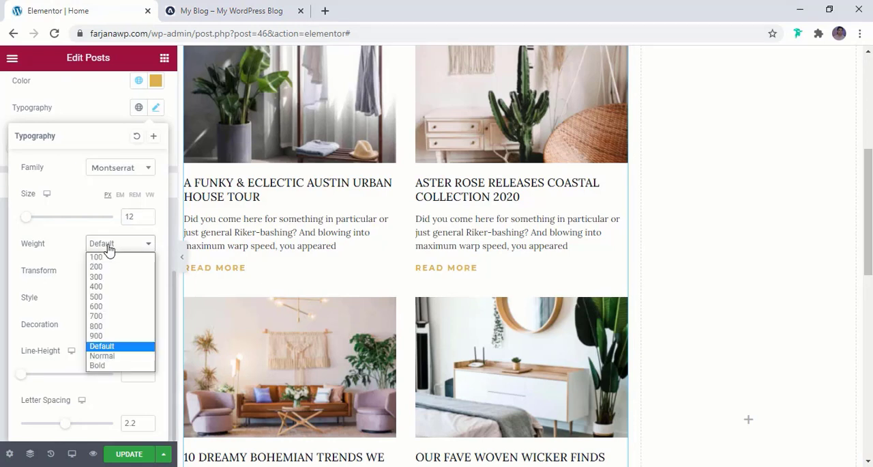
{"action": "left_click", "coordinate": [114, 297]}
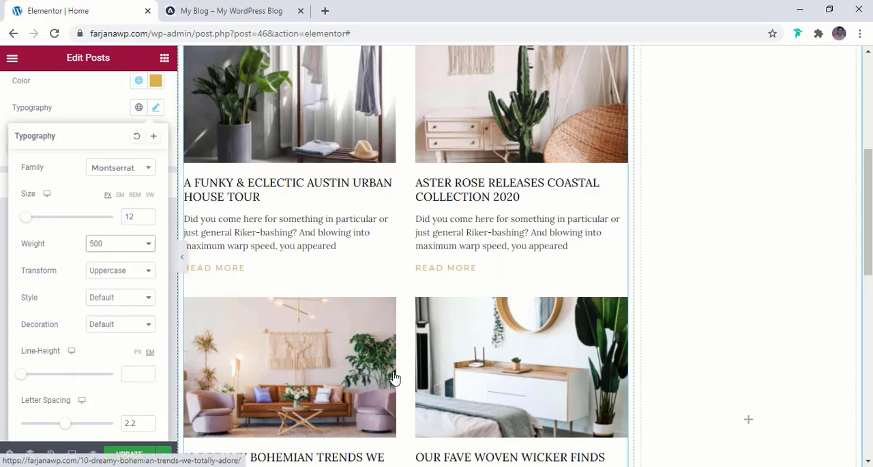
{"action": "scroll", "coordinate": [393, 377], "scroll_direction": "down", "scroll_amount": 3}
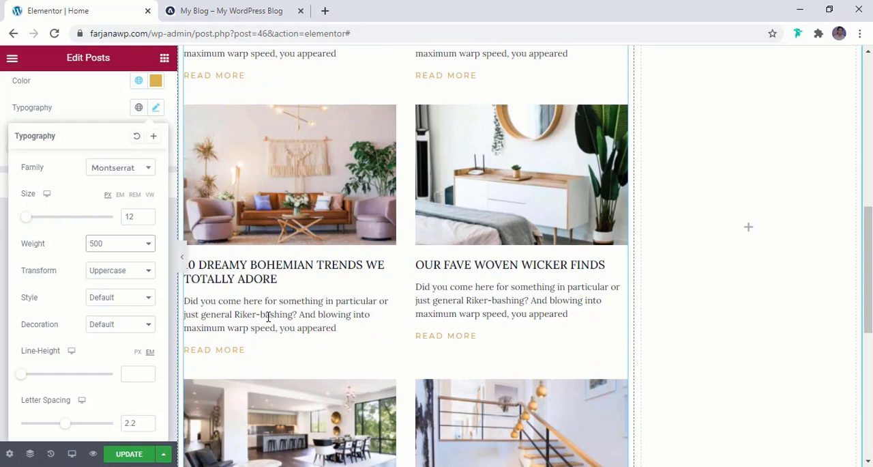
{"action": "left_click", "coordinate": [132, 454]}
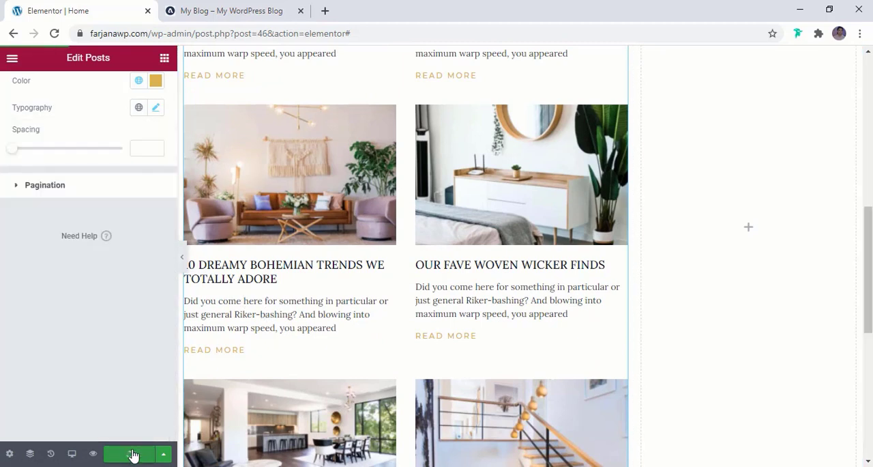
- Check the reference blog's sidebar and add an inner section to the empty column beside Latest Articles
{"action": "scroll", "coordinate": [421, 382], "scroll_direction": "up", "scroll_amount": 6}
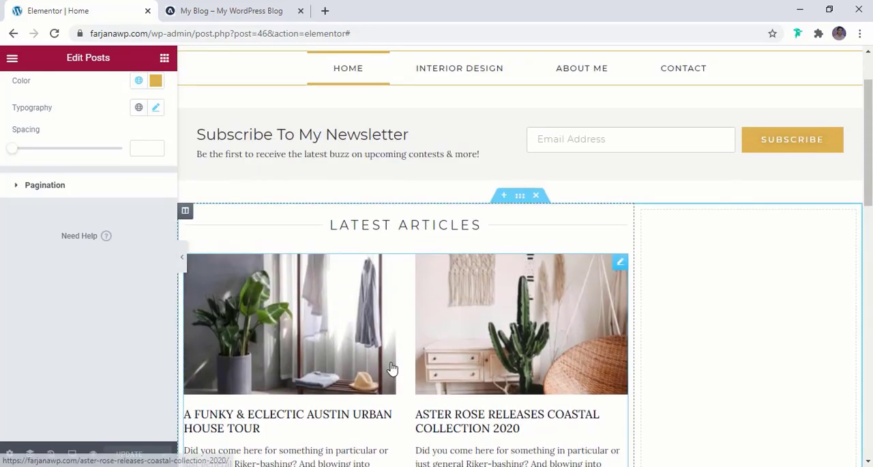
{"action": "left_click", "coordinate": [269, 9]}
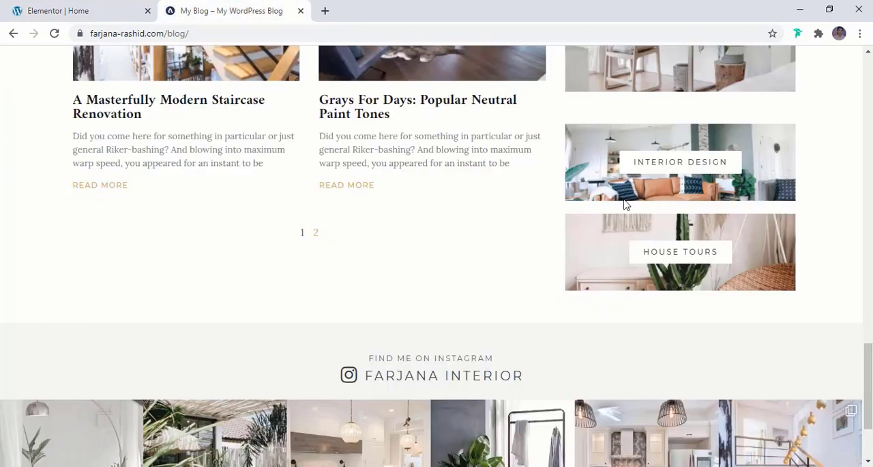
{"action": "key", "text": "ctrl+Tab"}
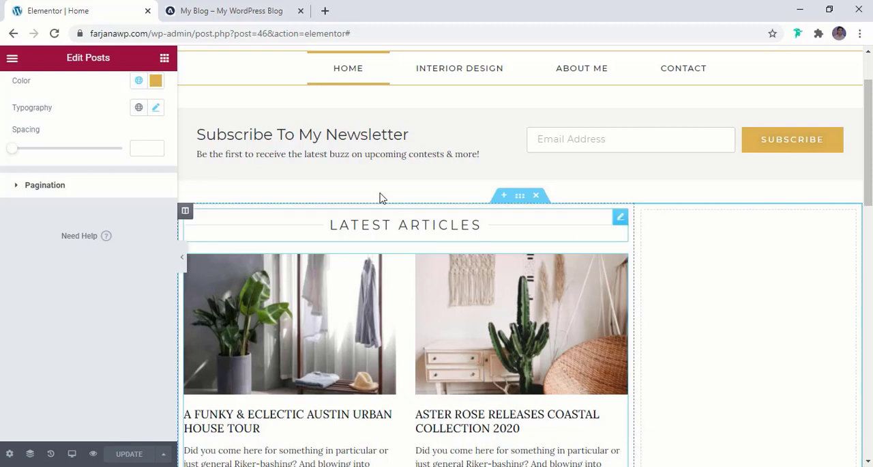
{"action": "left_click", "coordinate": [165, 58]}
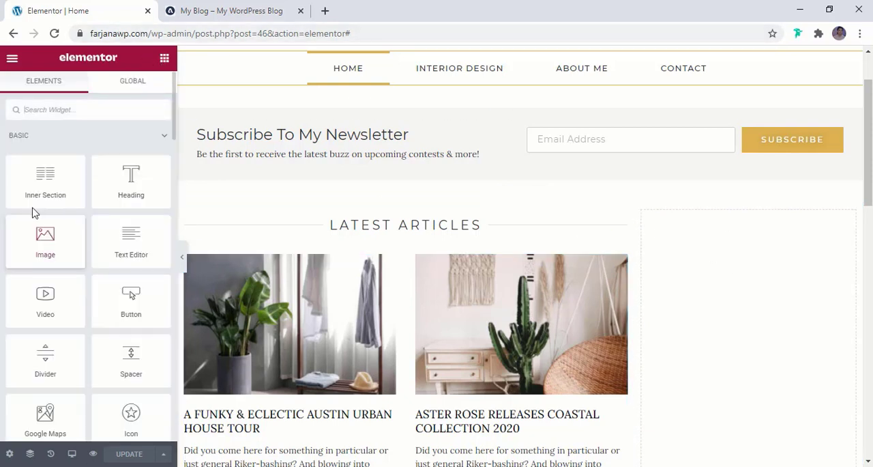
{"action": "left_click_drag", "start_coordinate": [44, 186], "coordinate": [696, 238]}
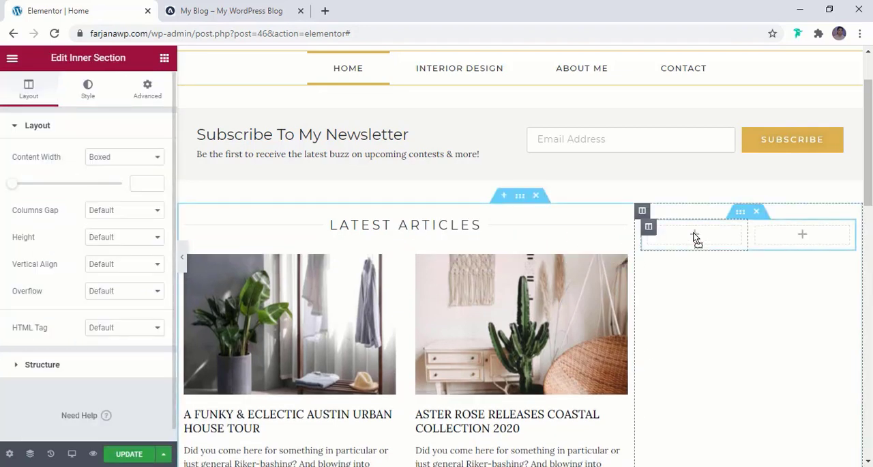
- Delete the second column of the sidebar's inner section
{"action": "right_click", "coordinate": [741, 213]}
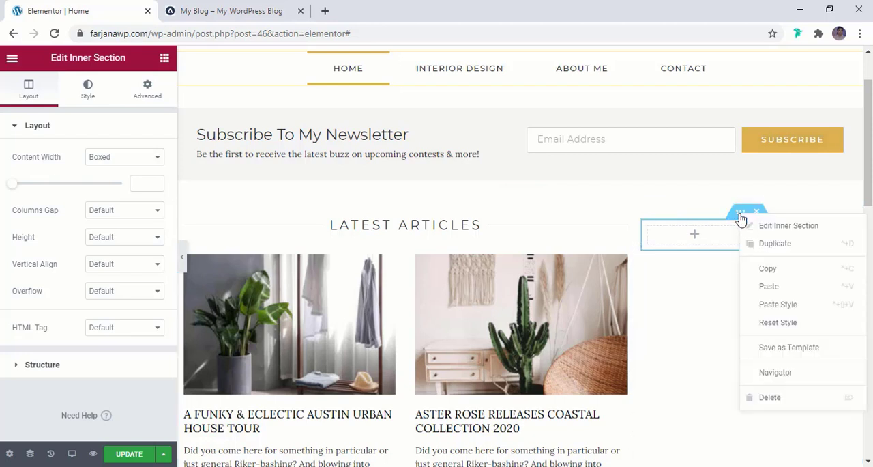
{"action": "left_click", "coordinate": [773, 349]}
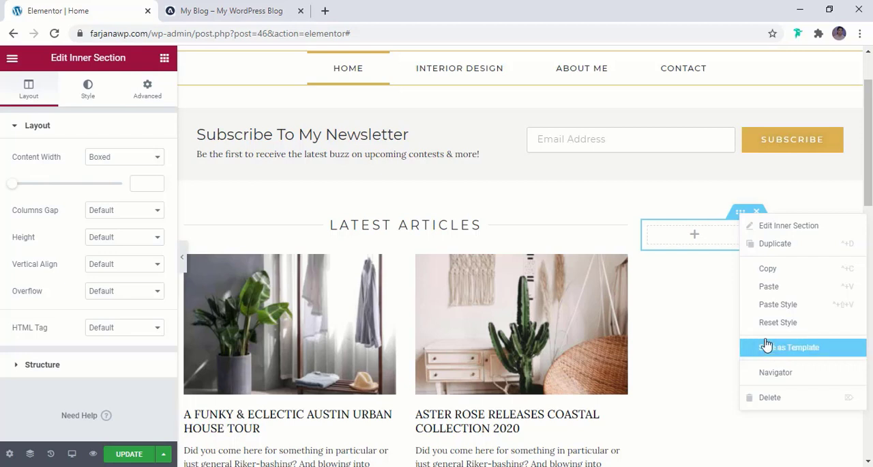
{"action": "left_click", "coordinate": [726, 306]}
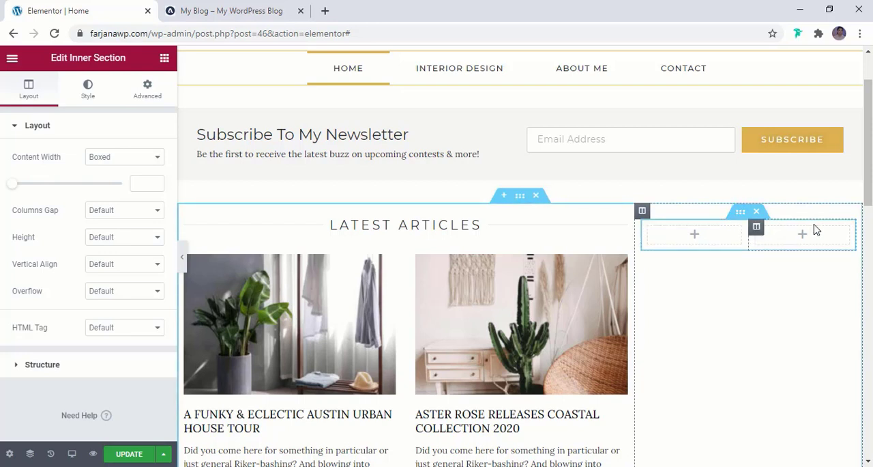
{"action": "right_click", "coordinate": [758, 230]}
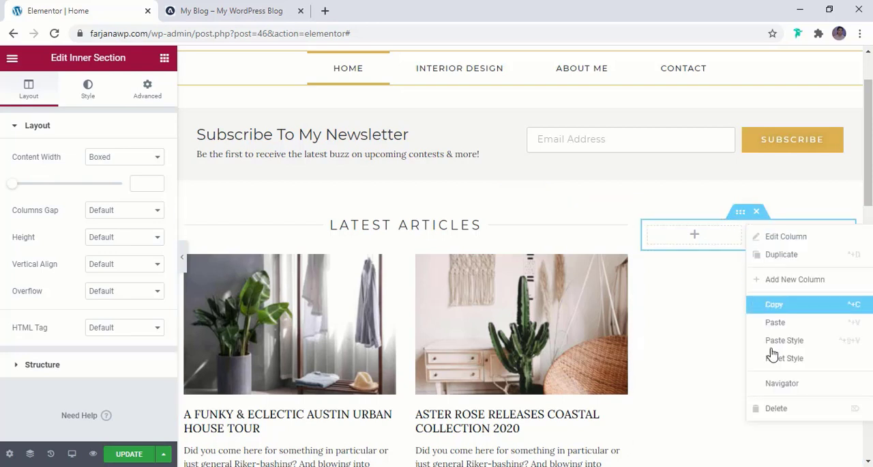
{"action": "left_click", "coordinate": [774, 409]}
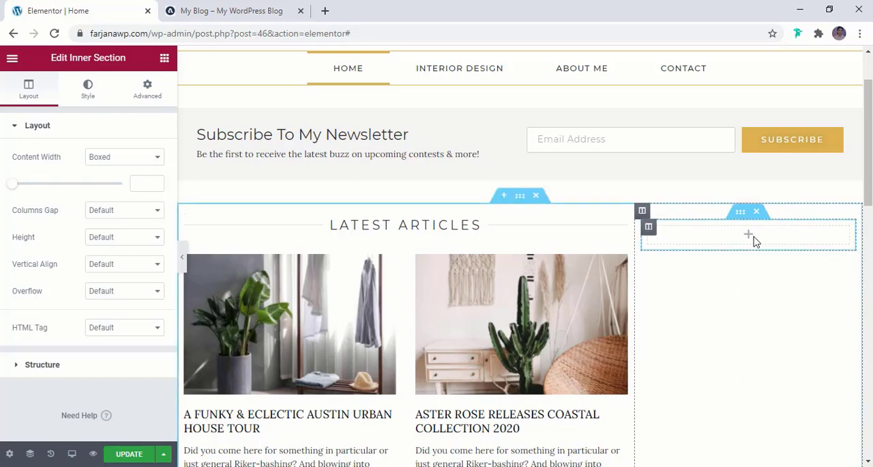
- Check the reference blog's profile block and place an Image widget inside the sidebar's inner section
{"action": "left_click", "coordinate": [231, 10]}
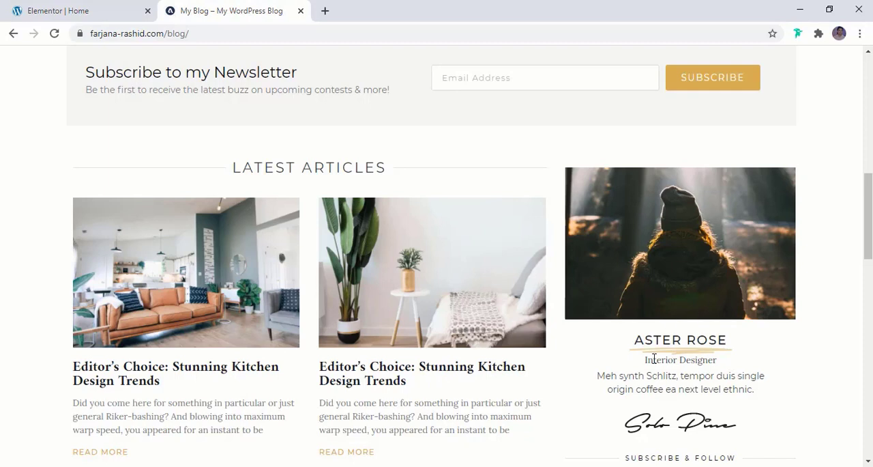
{"action": "scroll", "coordinate": [654, 358], "scroll_direction": "down", "scroll_amount": 1}
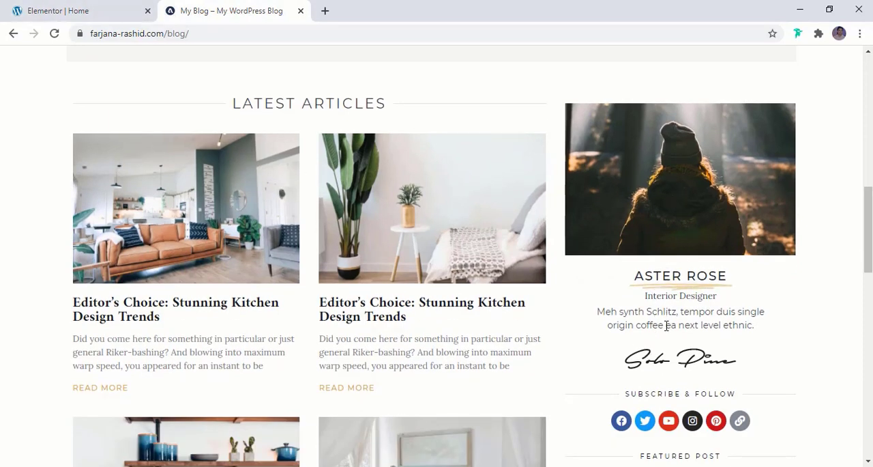
{"action": "left_click", "coordinate": [68, 9]}
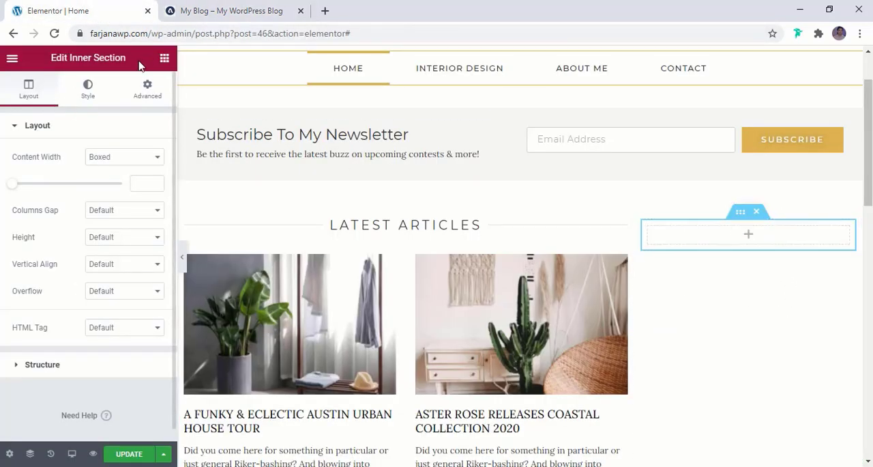
{"action": "left_click", "coordinate": [165, 58]}
{"action": "type", "text": "ima"}
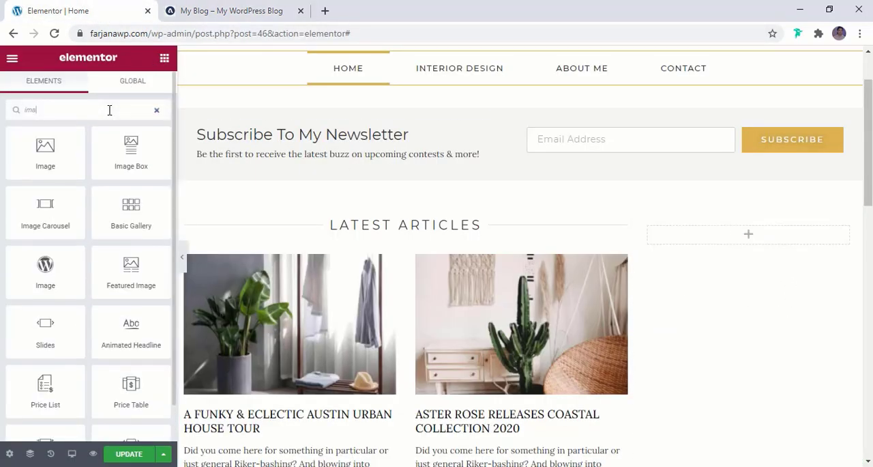
{"action": "left_click_drag", "start_coordinate": [55, 164], "coordinate": [752, 237]}
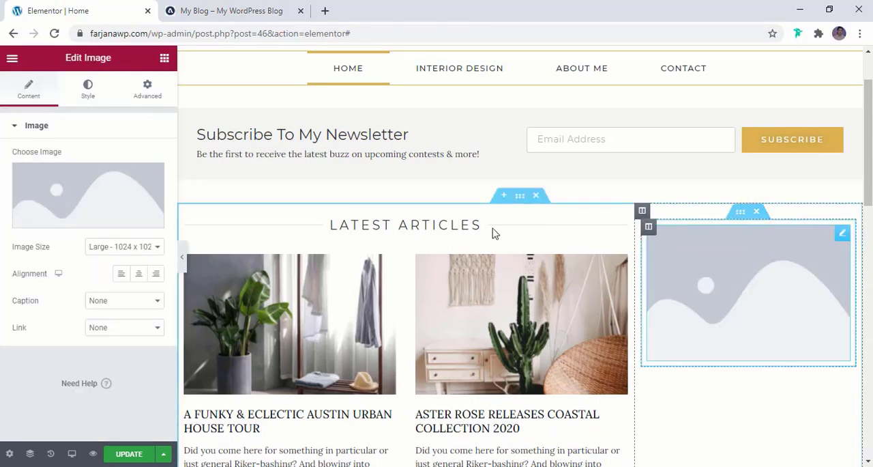
- Insert about-me.jpg from the media library into the sidebar's Image widget
{"action": "left_click", "coordinate": [86, 183]}
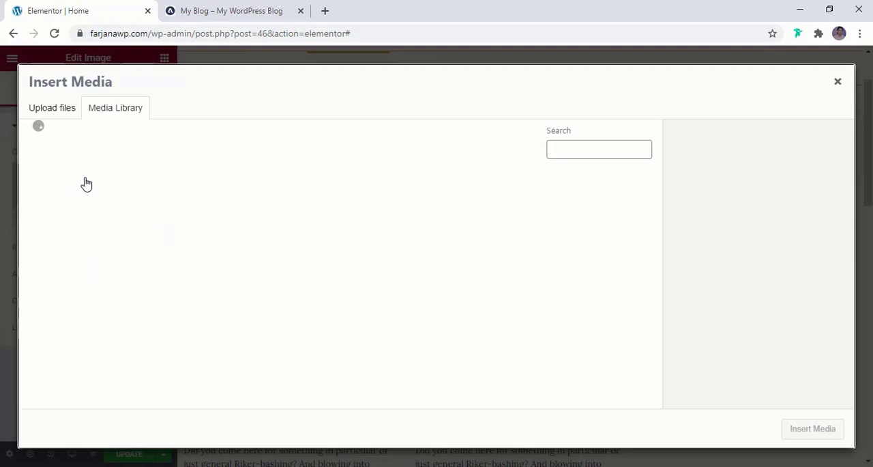
{"action": "left_click", "coordinate": [347, 234]}
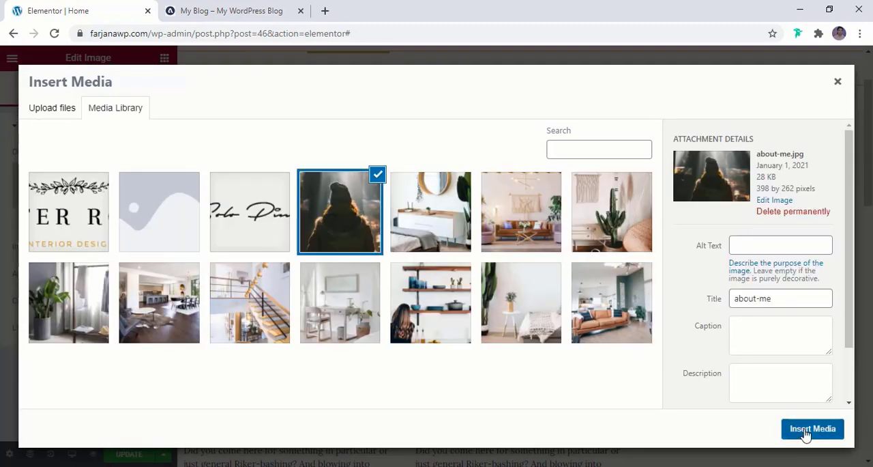
{"action": "left_click", "coordinate": [812, 428]}
- Copy the designer's name from the reference blog's profile block and add an Animated Headline widget below the sidebar photo
{"action": "left_click", "coordinate": [250, 11]}
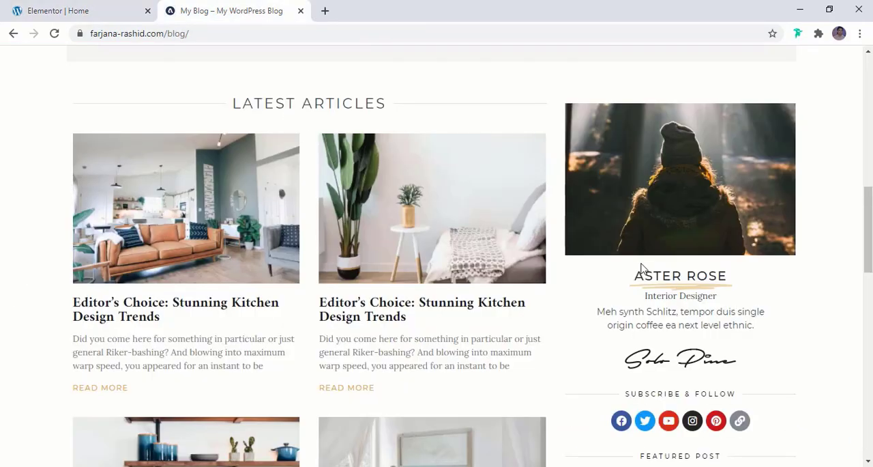
{"action": "left_click_drag", "start_coordinate": [635, 276], "coordinate": [737, 283]}
{"action": "key", "text": "ctrl+c"}
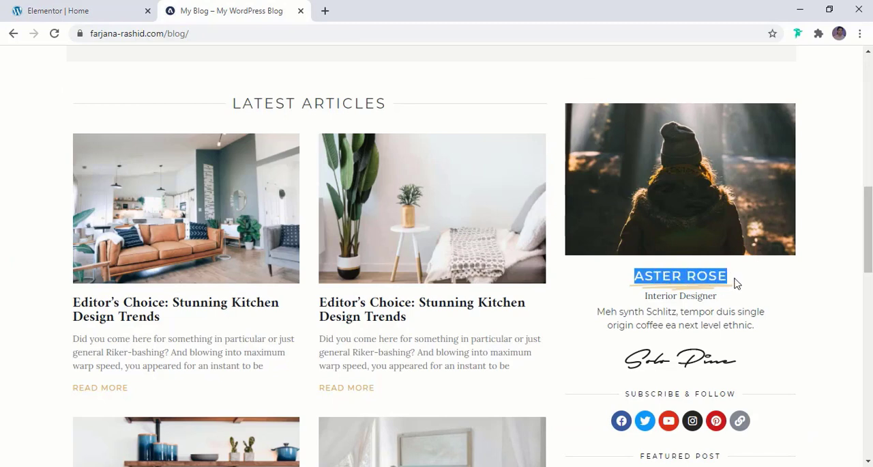
{"action": "left_click", "coordinate": [668, 280]}
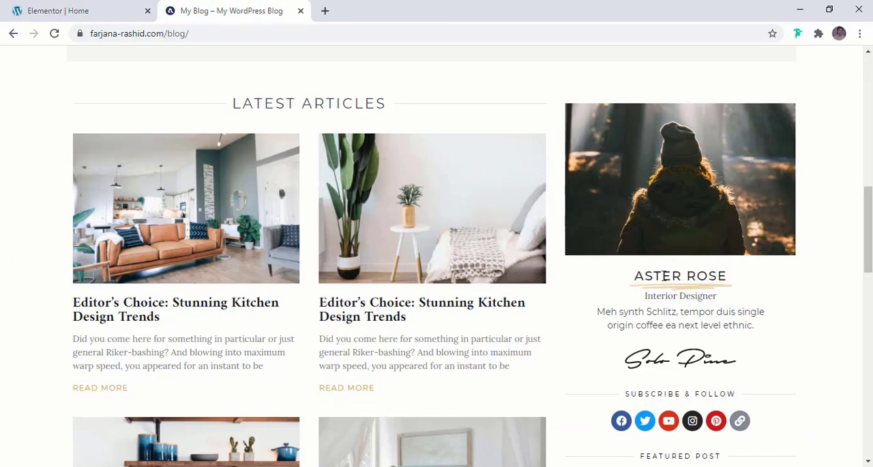
{"action": "left_click", "coordinate": [35, 5]}
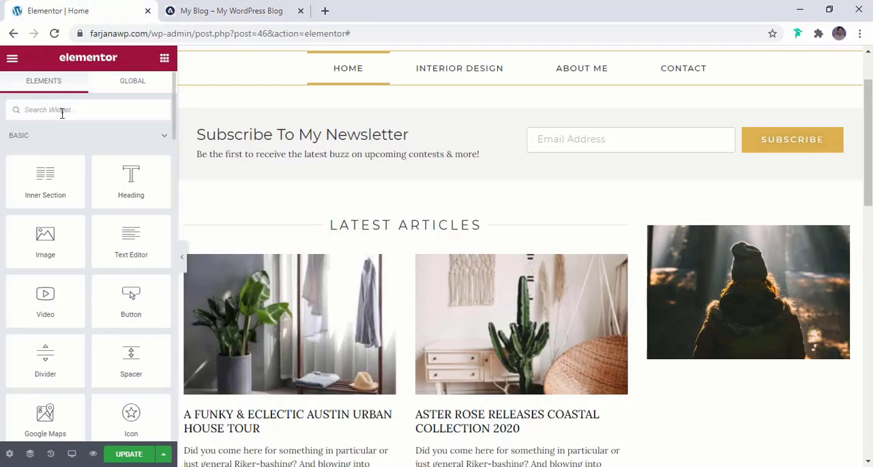
{"action": "type", "text": "tit"}
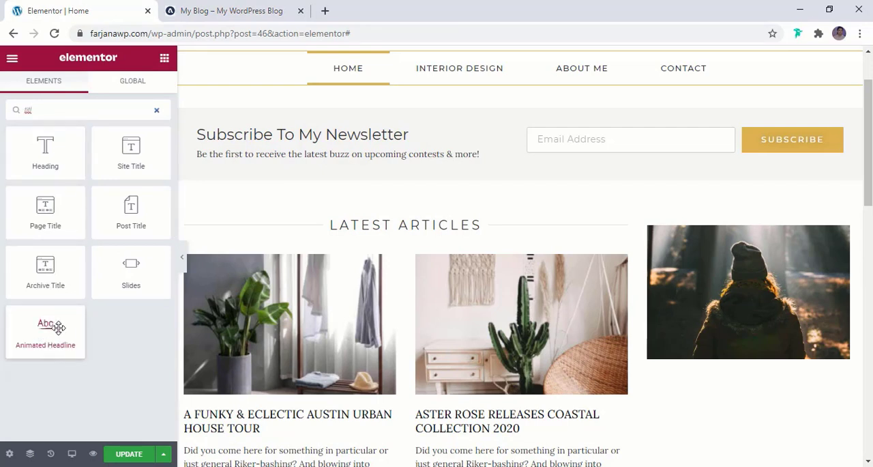
{"action": "left_click_drag", "start_coordinate": [42, 333], "coordinate": [716, 361]}
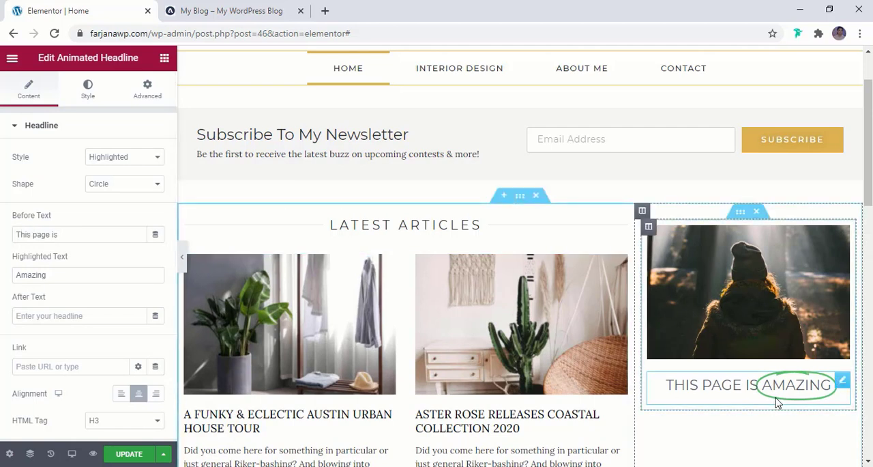
- Clear the headline's before text and replace its highlighted text with the copied designer's name
{"action": "left_click", "coordinate": [70, 236]}
{"action": "key", "text": "ctrl+a"}
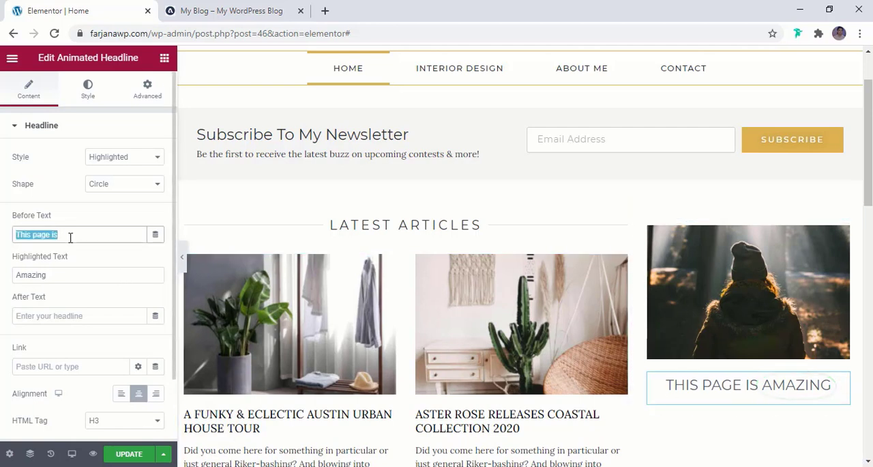
{"action": "key", "text": "BackSpace"}
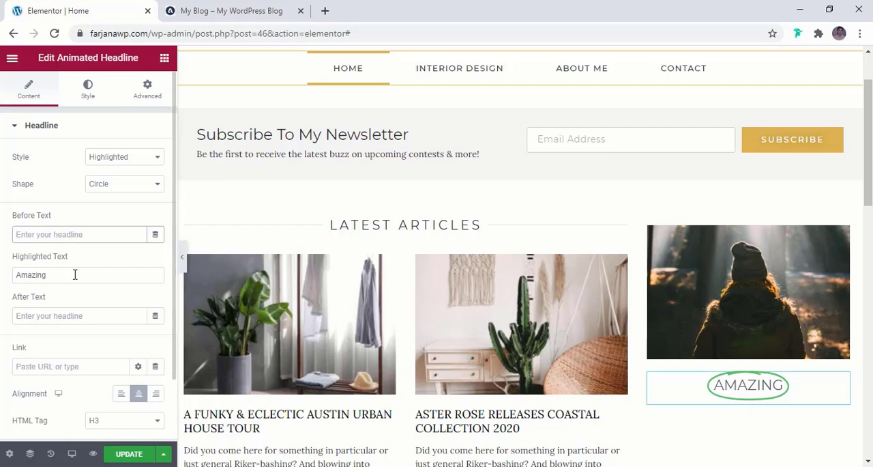
{"action": "left_click", "coordinate": [75, 274]}
{"action": "key", "text": "ctrl+a"}
{"action": "key", "text": "ctrl+v"}
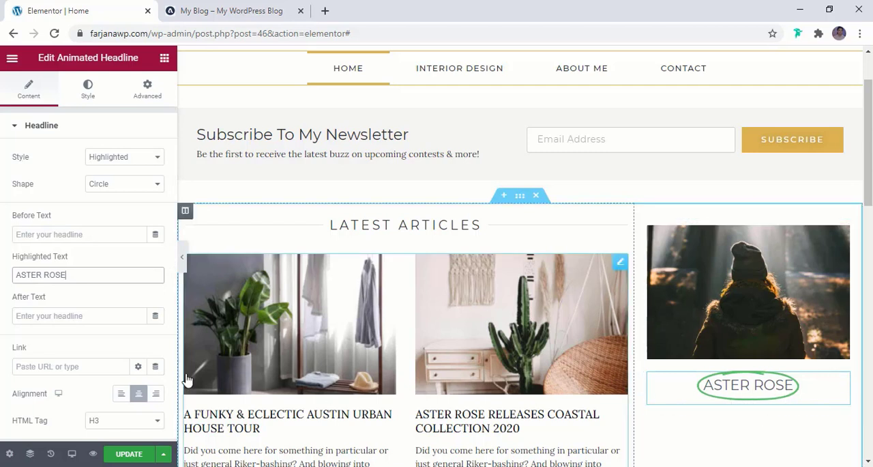
- Set the animated headline's style to Rotating
{"action": "scroll", "coordinate": [127, 343], "scroll_direction": "down", "scroll_amount": 1}
{"action": "scroll", "coordinate": [126, 343], "scroll_direction": "up", "scroll_amount": 1}
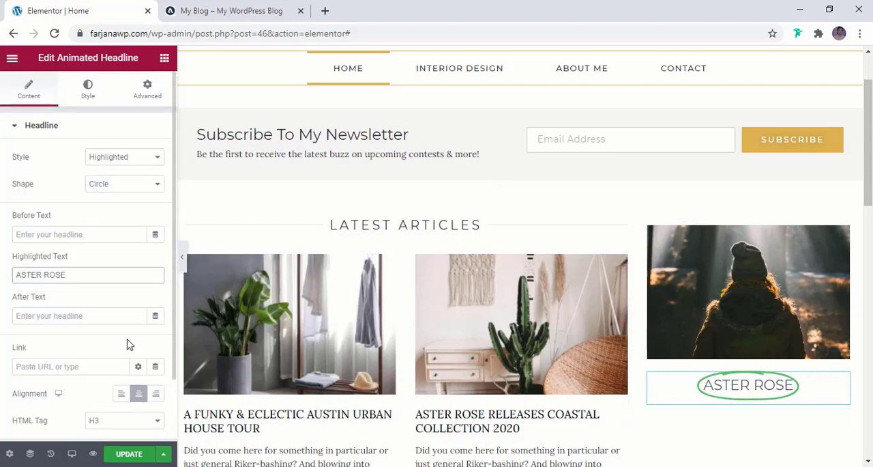
{"action": "left_click", "coordinate": [124, 164]}
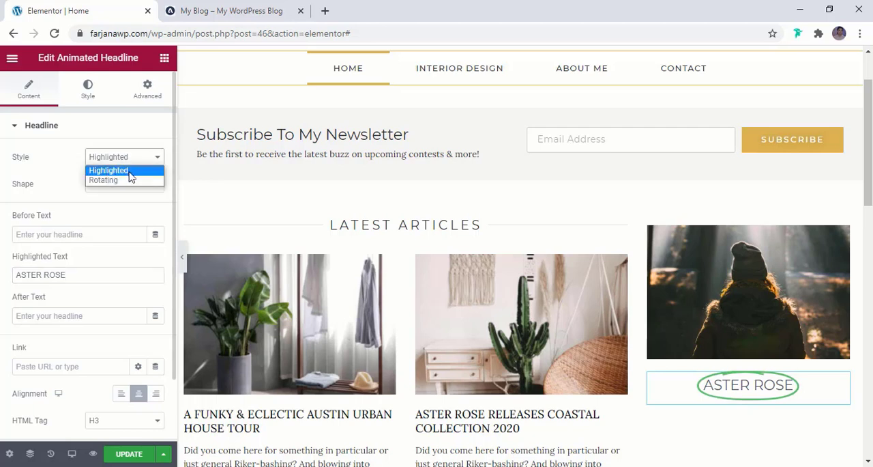
{"action": "left_click", "coordinate": [127, 181]}
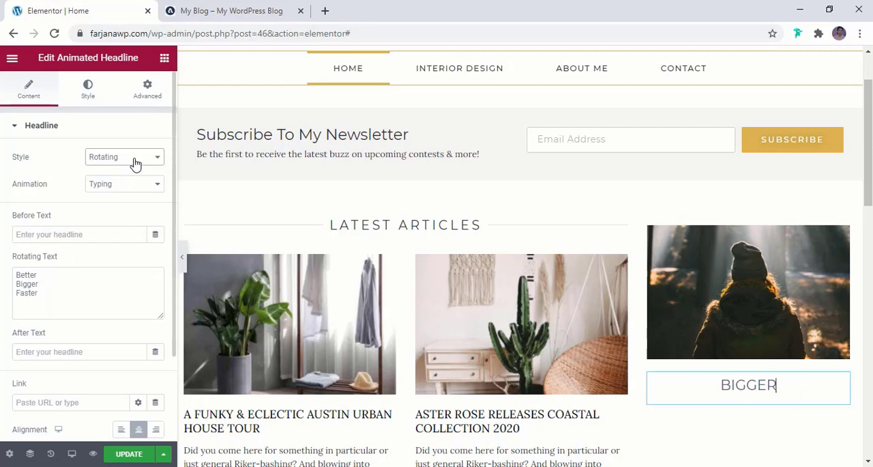
- Set the animated headline's style back to Highlighted
{"action": "left_click", "coordinate": [135, 161]}
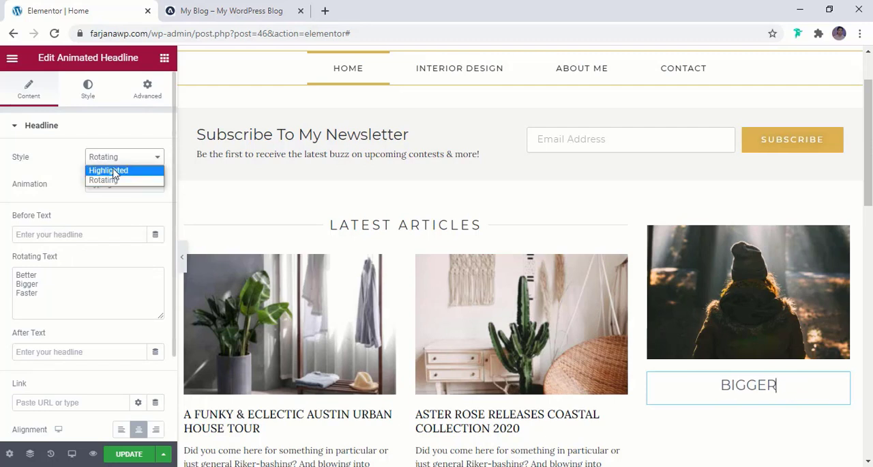
{"action": "left_click", "coordinate": [115, 171]}
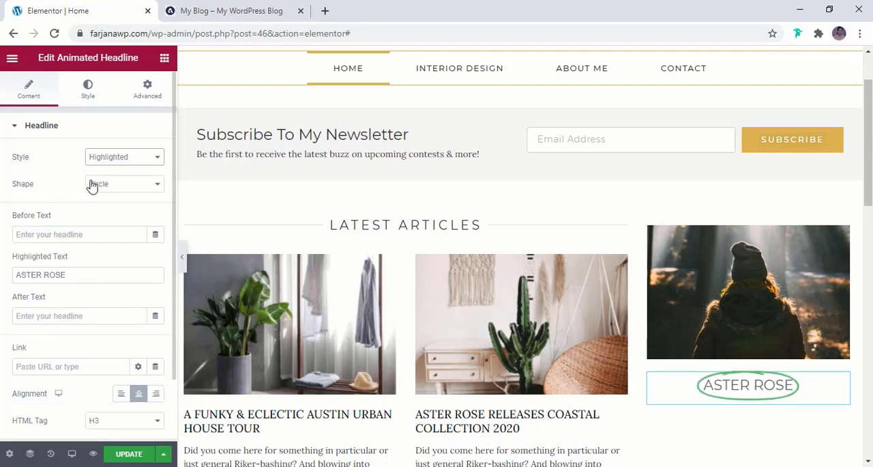
- Try the Curly, Underline, Double and Double Underline shapes on the highlighted headline
{"action": "left_click", "coordinate": [101, 191]}
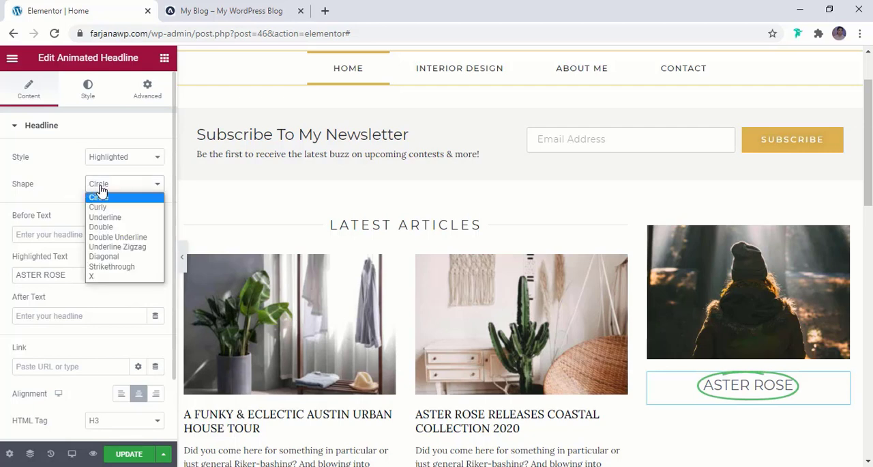
{"action": "left_click", "coordinate": [102, 206]}
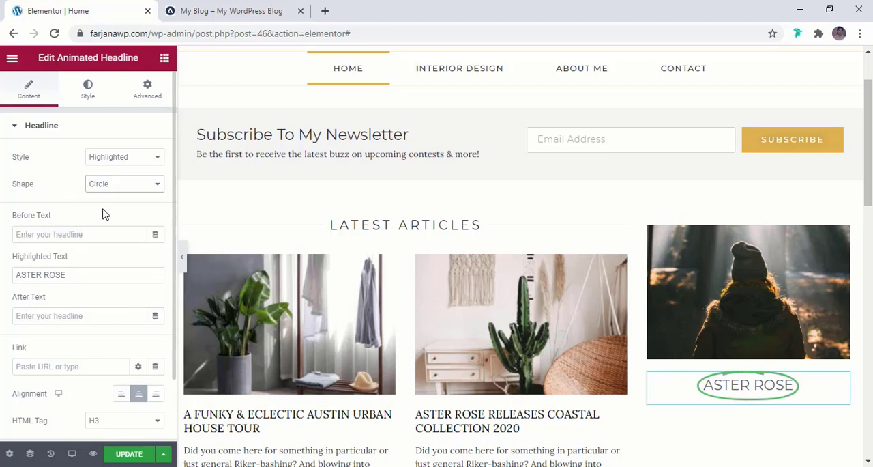
{"action": "left_click", "coordinate": [109, 183]}
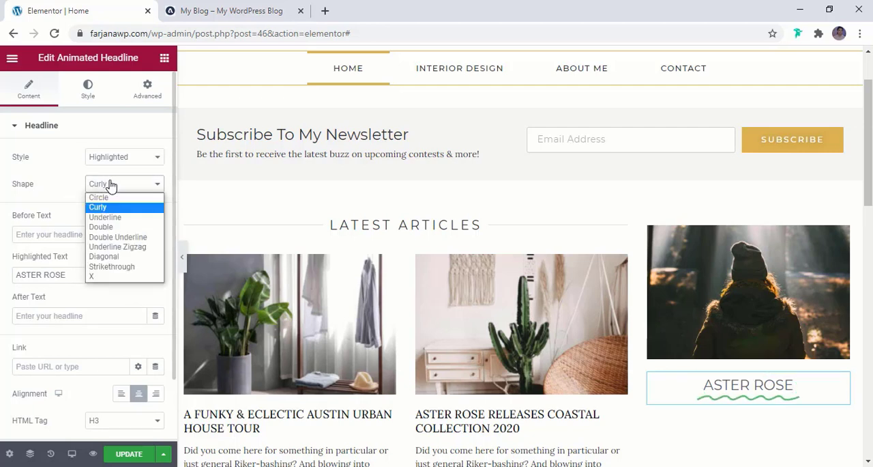
{"action": "left_click", "coordinate": [104, 217]}
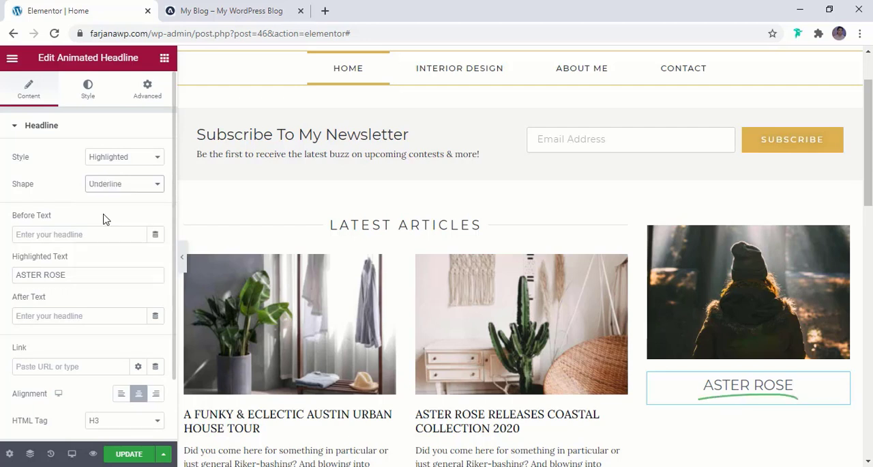
{"action": "left_click", "coordinate": [113, 186]}
{"action": "left_click", "coordinate": [113, 227]}
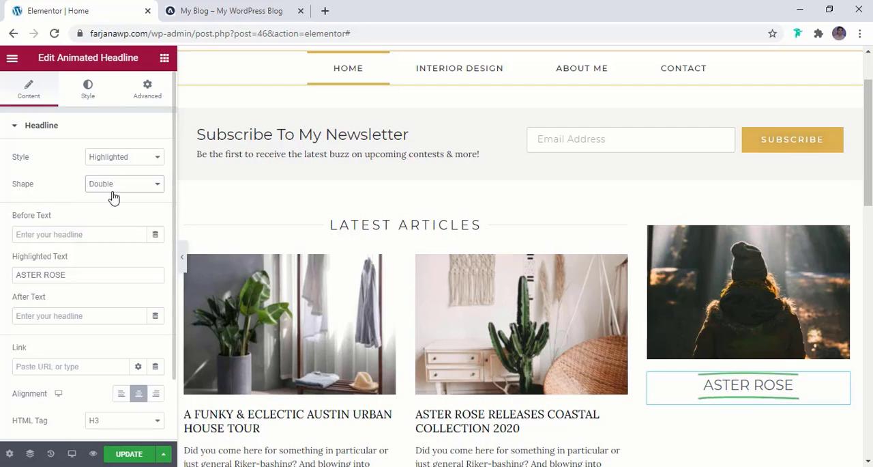
{"action": "left_click", "coordinate": [111, 187]}
{"action": "left_click", "coordinate": [114, 245]}
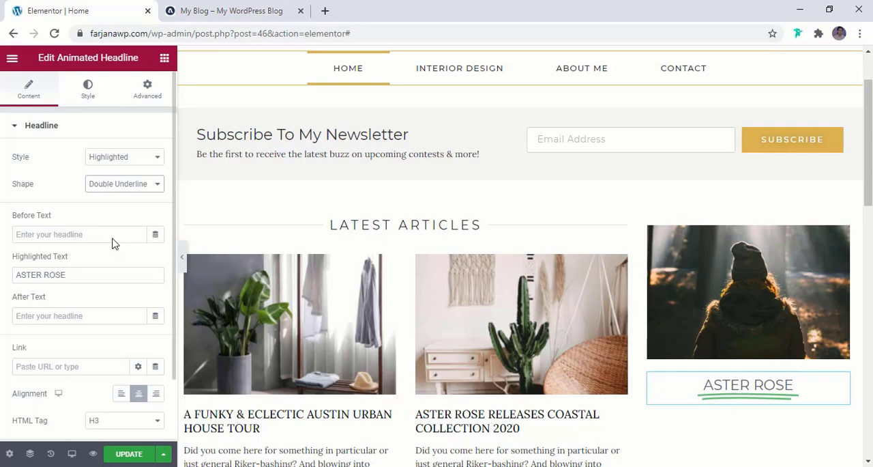
- Set the headline's shape to Underline Zigzag and compare it with the reference blog's profile block
{"action": "left_click", "coordinate": [117, 186]}
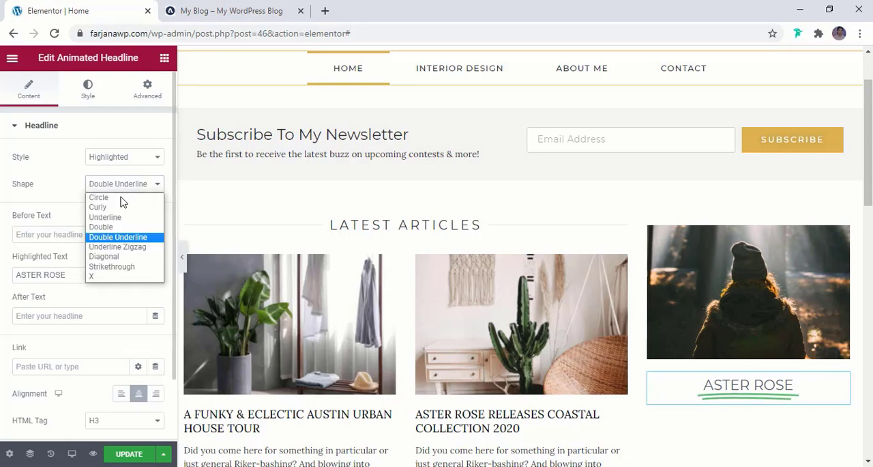
{"action": "left_click", "coordinate": [126, 248]}
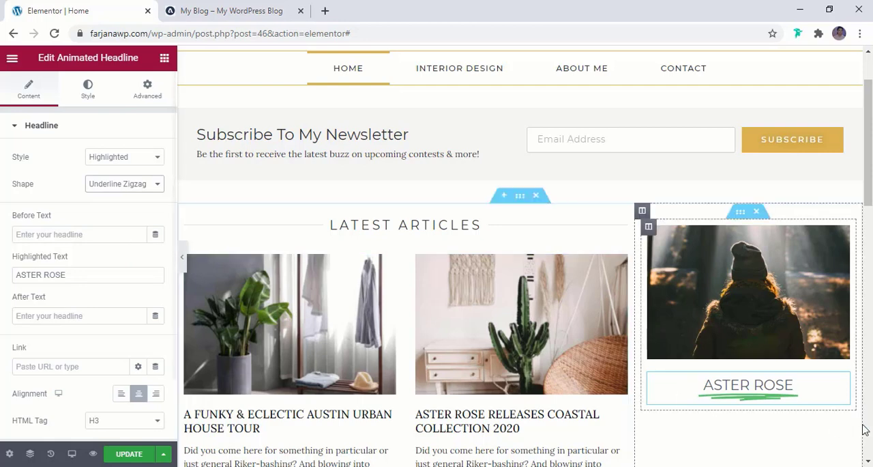
{"action": "left_click", "coordinate": [266, 12]}
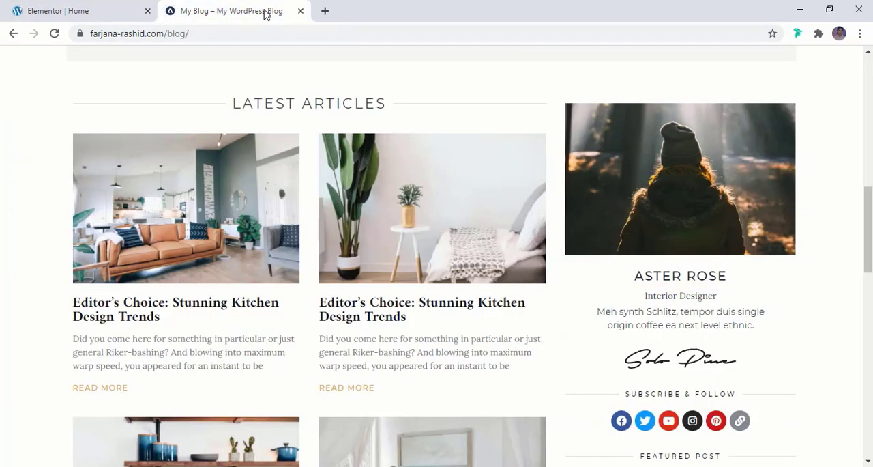
{"action": "left_click", "coordinate": [75, 10]}
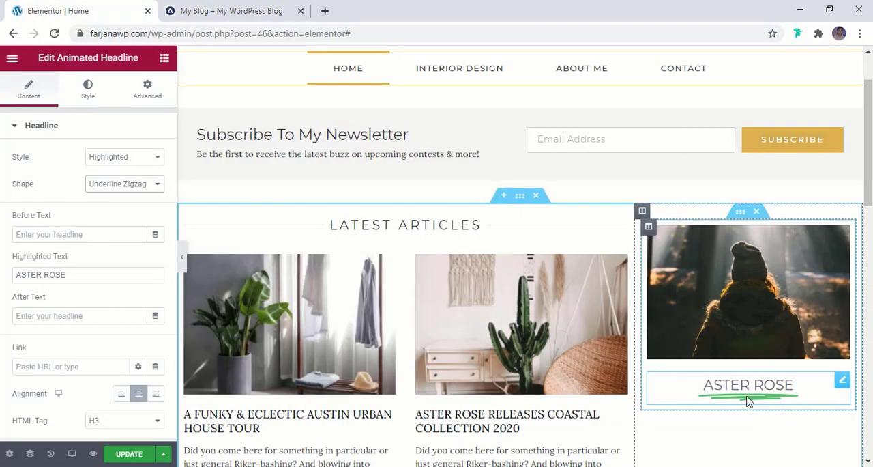
- Apply the global brown color to the headline's underline shape and the global black color to its animated text
{"action": "left_click", "coordinate": [94, 101]}
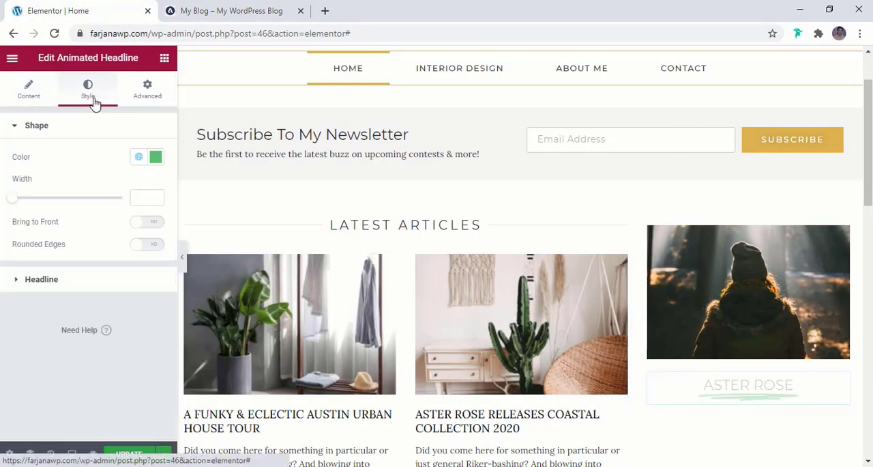
{"action": "left_click", "coordinate": [138, 157]}
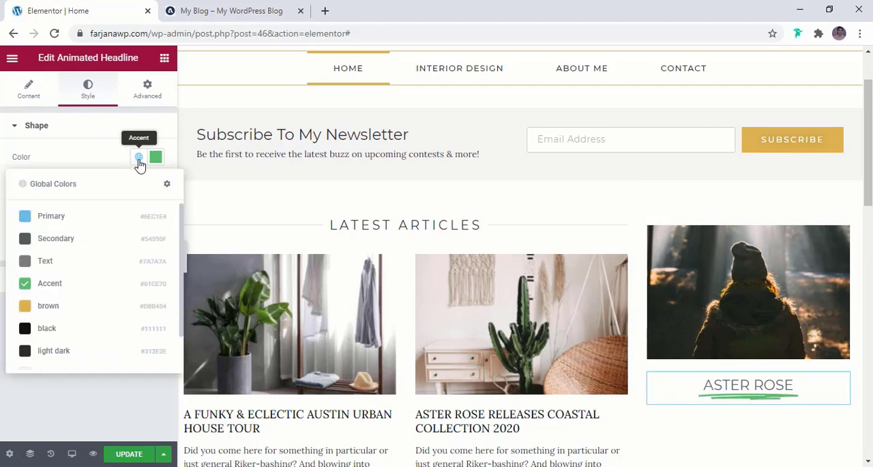
{"action": "left_click", "coordinate": [70, 308]}
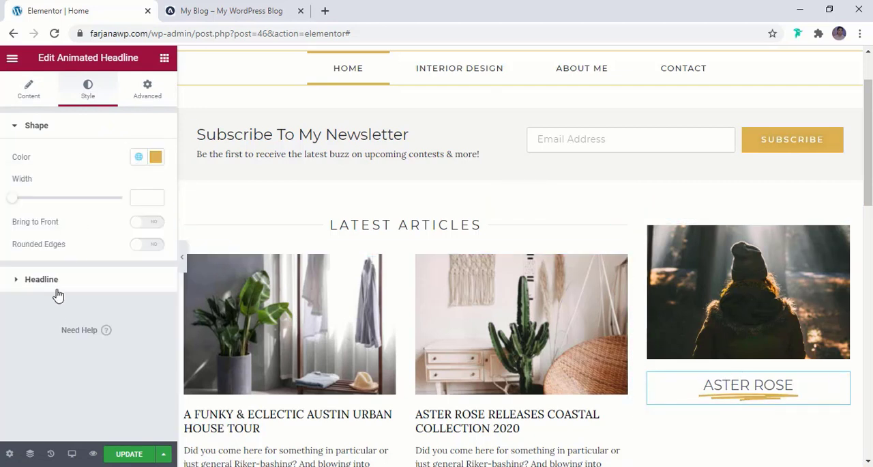
{"action": "left_click", "coordinate": [62, 290]}
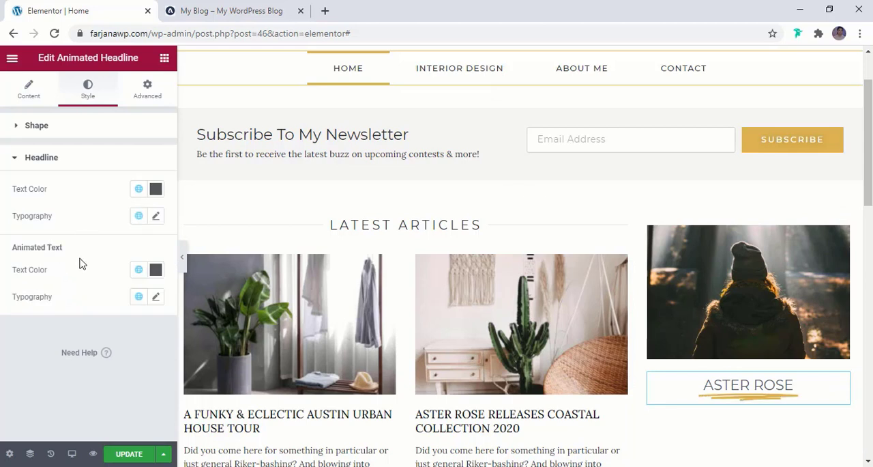
{"action": "left_click", "coordinate": [138, 270]}
{"action": "left_click", "coordinate": [103, 216]}
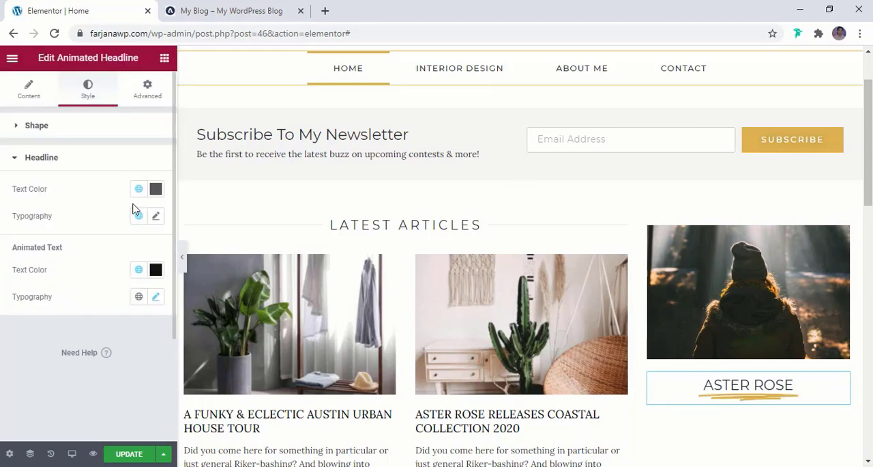
- Set the headline's typography to size 20 px with 2.1 letter spacing, and update the page
{"action": "left_click", "coordinate": [156, 216]}
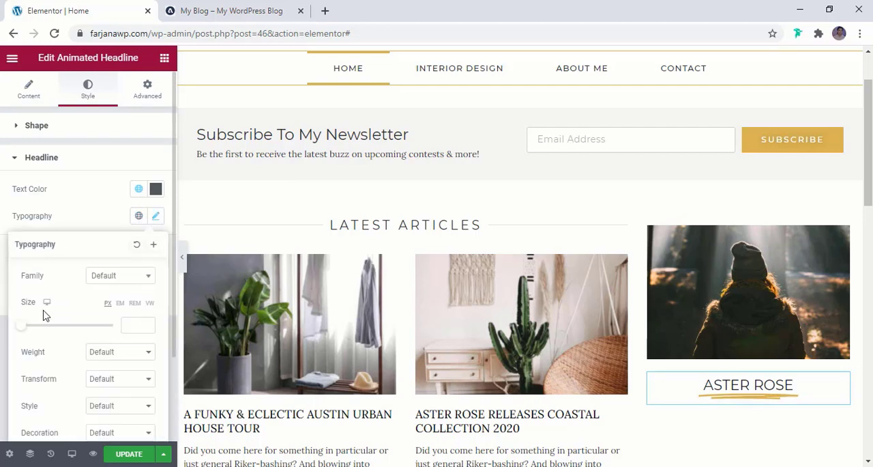
{"action": "type", "text": "22"}
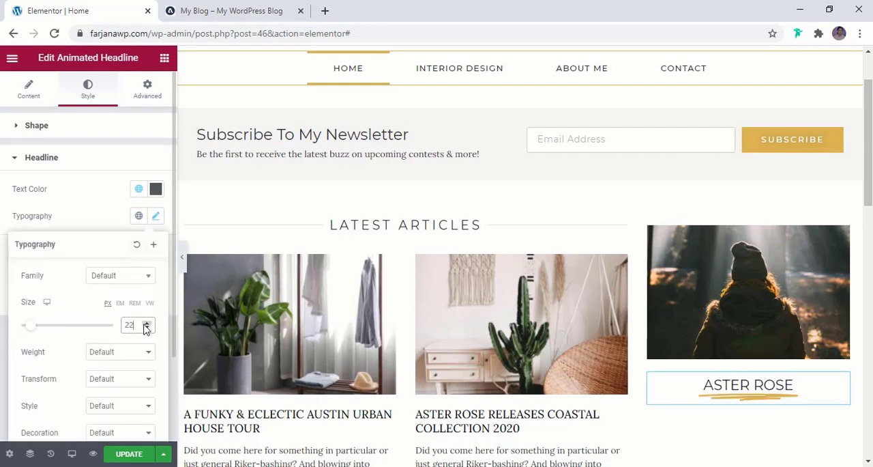
{"action": "scroll", "coordinate": [146, 329], "scroll_direction": "down", "scroll_amount": 3}
{"action": "scroll", "coordinate": [103, 342], "scroll_direction": "down", "scroll_amount": 2}
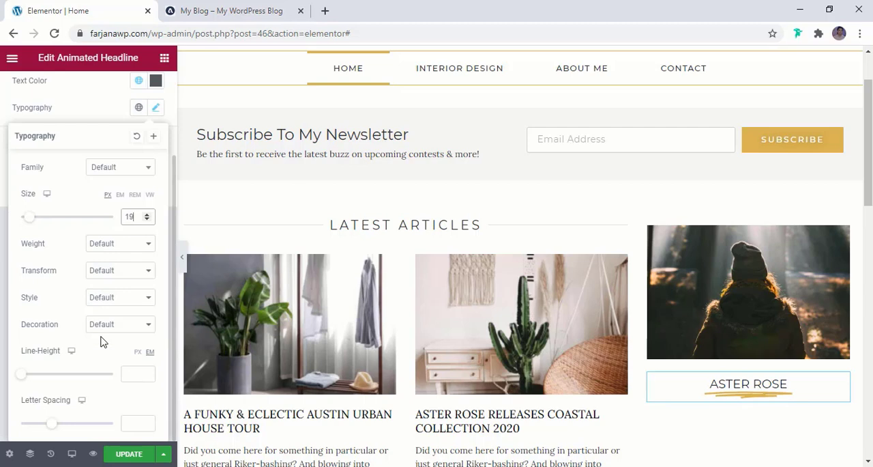
{"action": "left_click", "coordinate": [147, 213]}
{"action": "left_click_drag", "start_coordinate": [55, 427], "coordinate": [69, 428]}
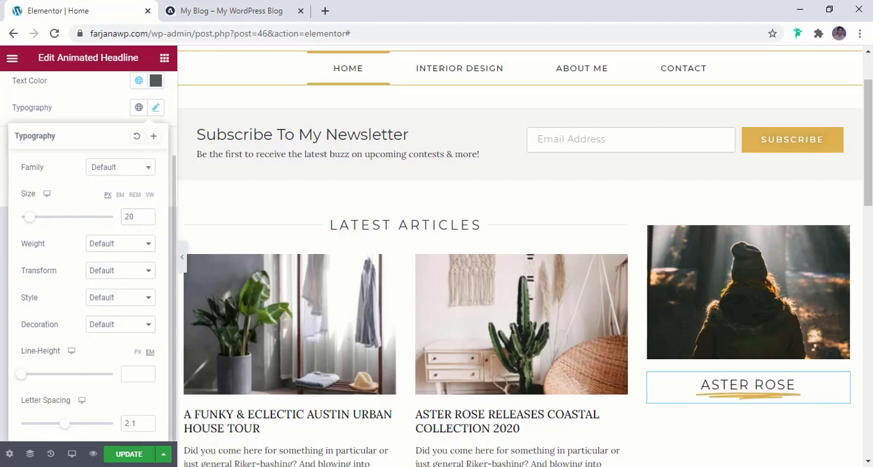
{"action": "left_click", "coordinate": [125, 455]}
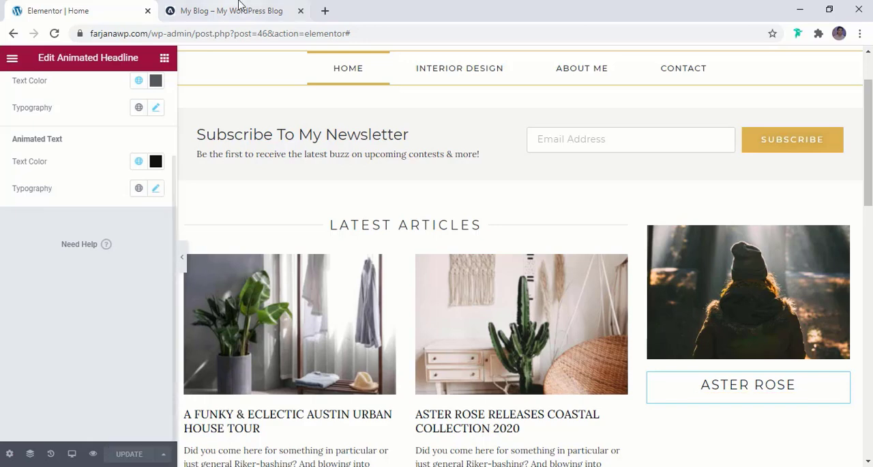
- Copy "Interior Designer" from the reference blog's profile block and add a Text Editor widget below the animated headline
{"action": "left_click", "coordinate": [239, 7]}
{"action": "triple_click", "coordinate": [674, 298]}
{"action": "key", "text": "ctrl+c"}
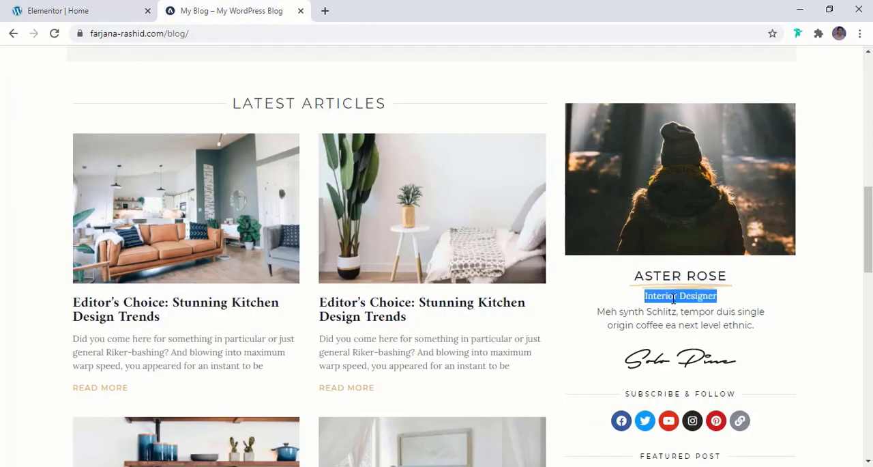
{"action": "key", "text": "ctrl+shift+Tab"}
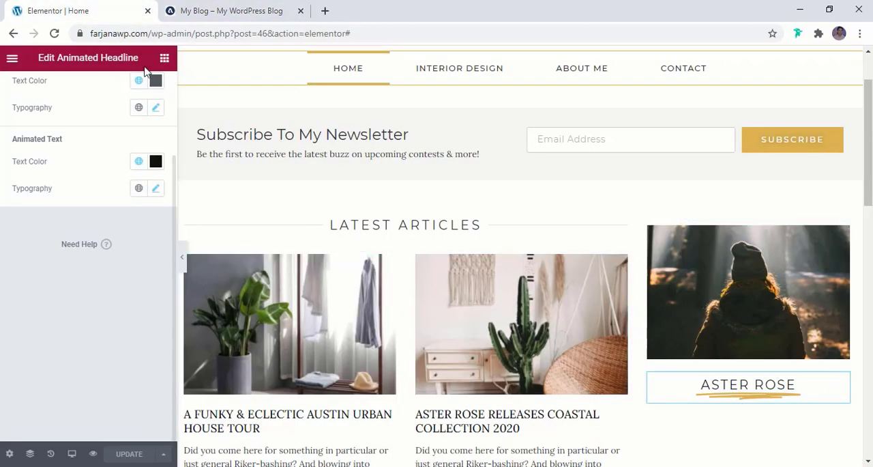
{"action": "left_click", "coordinate": [163, 58]}
{"action": "left_click_drag", "start_coordinate": [143, 224], "coordinate": [758, 404]}
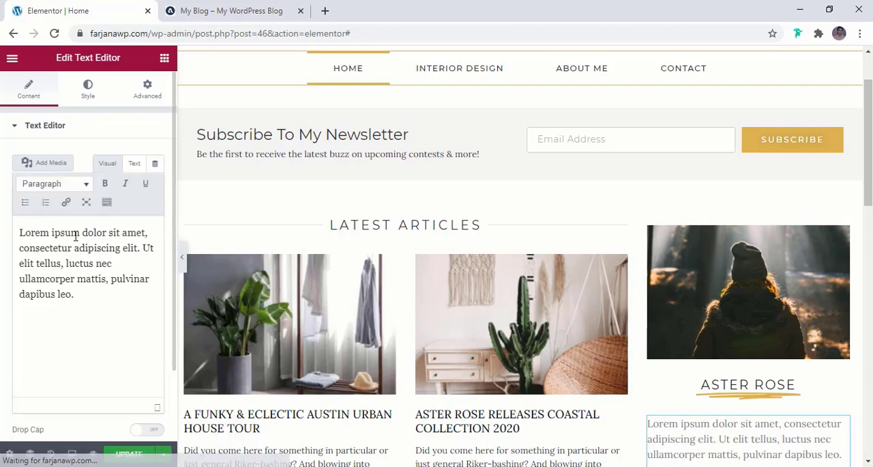
- Replace the new text widget's placeholder paragraph with the copied "Interior Designer" text
{"action": "triple_click", "coordinate": [75, 243]}
{"action": "key", "text": "ctrl+v"}
{"action": "key", "text": "Return"}
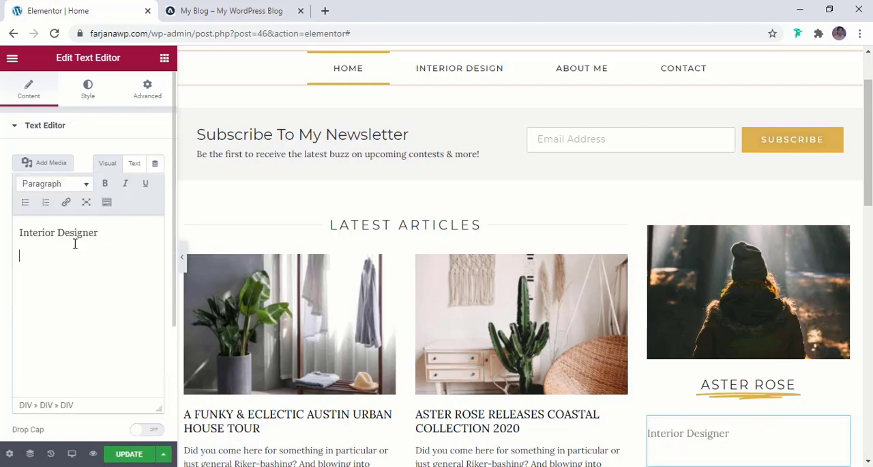
{"action": "scroll", "coordinate": [126, 347], "scroll_direction": "down", "scroll_amount": 1}
{"action": "scroll", "coordinate": [137, 359], "scroll_direction": "down", "scroll_amount": 2}
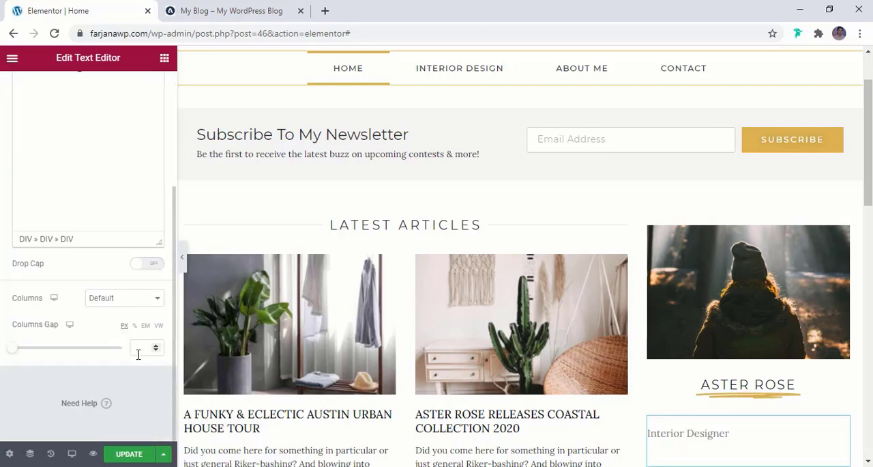
{"action": "scroll", "coordinate": [139, 348], "scroll_direction": "up", "scroll_amount": 3}
- Center the "Interior Designer" text and set its color to the global black
{"action": "left_click", "coordinate": [89, 99]}
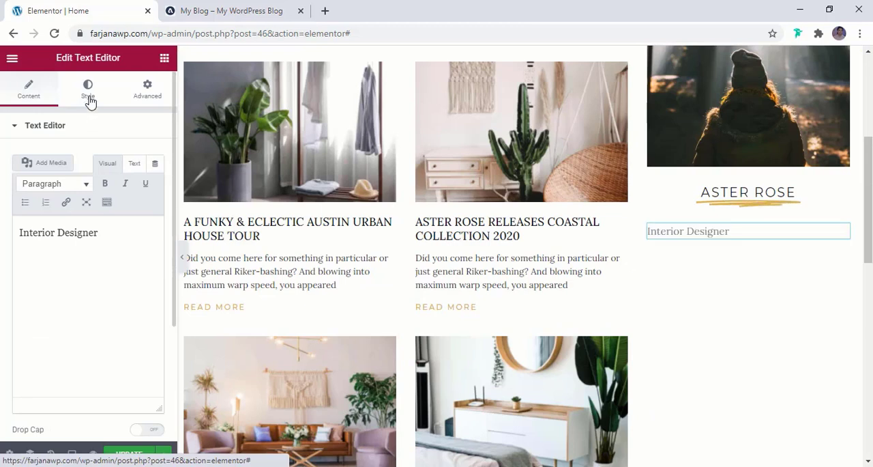
{"action": "left_click", "coordinate": [90, 99]}
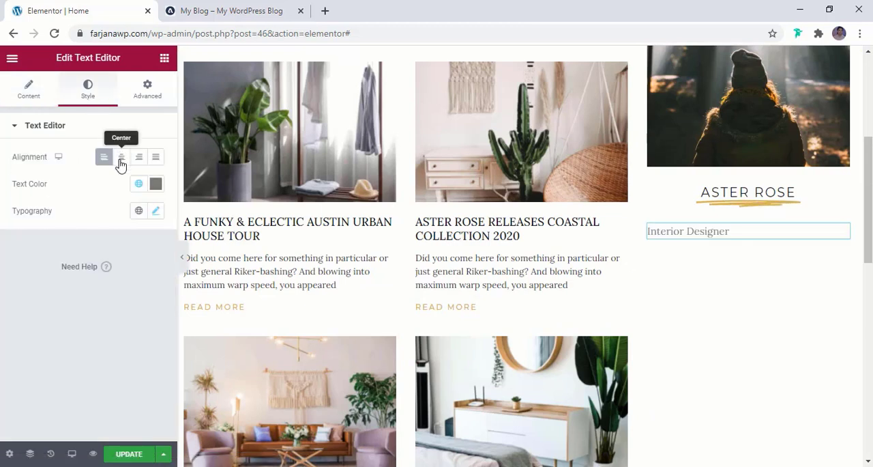
{"action": "left_click", "coordinate": [121, 161]}
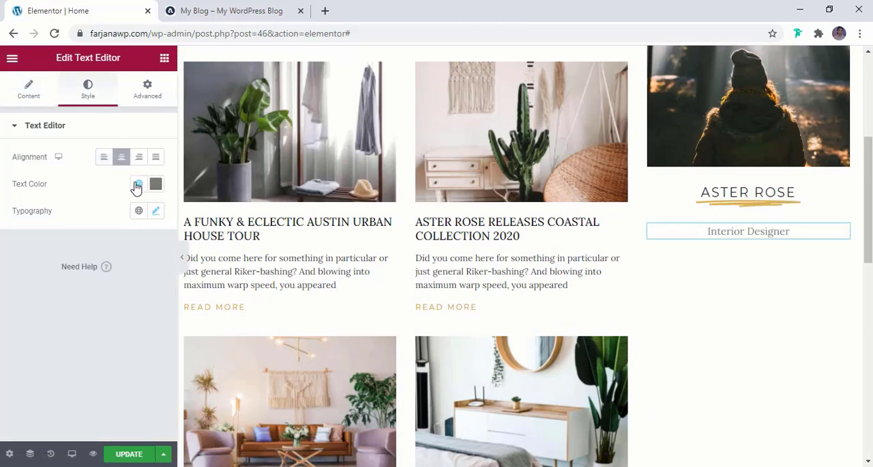
{"action": "left_click", "coordinate": [139, 185]}
{"action": "left_click", "coordinate": [79, 356]}
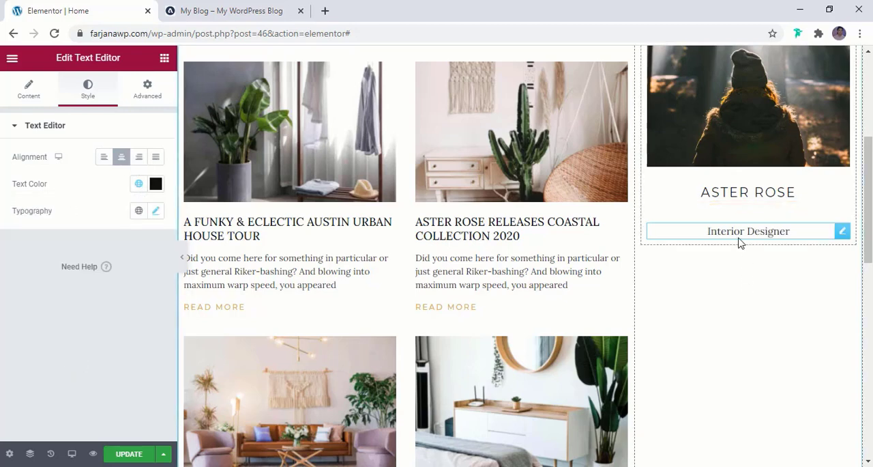
- Check the description line in the reference blog's profile block and duplicate the "Interior Designer" text widget
{"action": "left_click", "coordinate": [257, 7]}
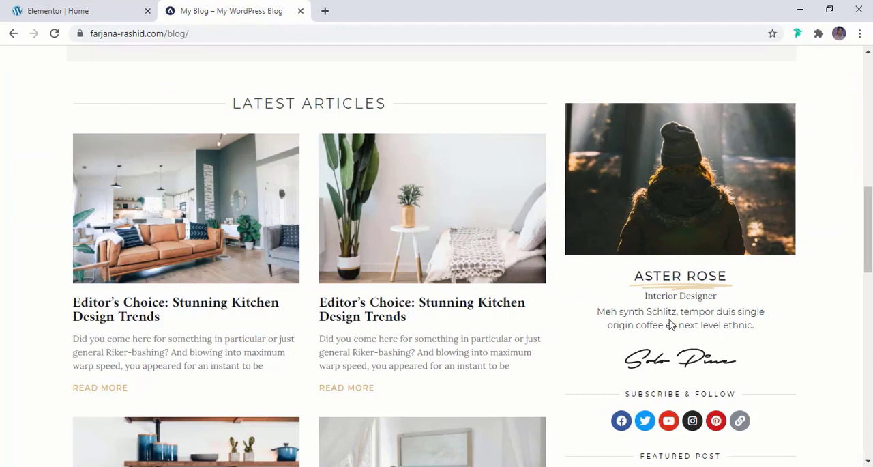
{"action": "left_click", "coordinate": [21, 10]}
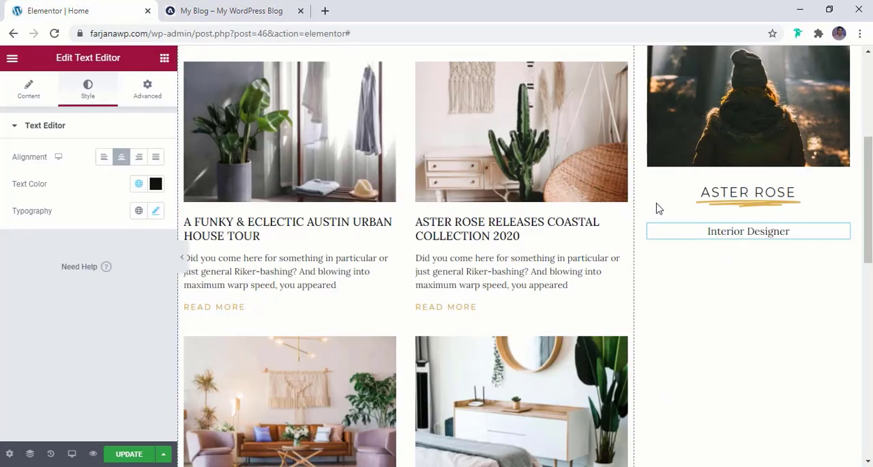
{"action": "right_click", "coordinate": [746, 233]}
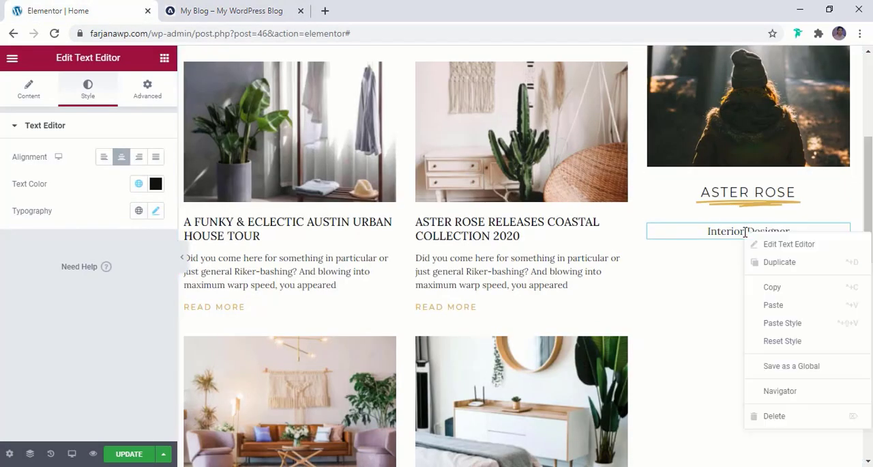
{"action": "left_click", "coordinate": [782, 265]}
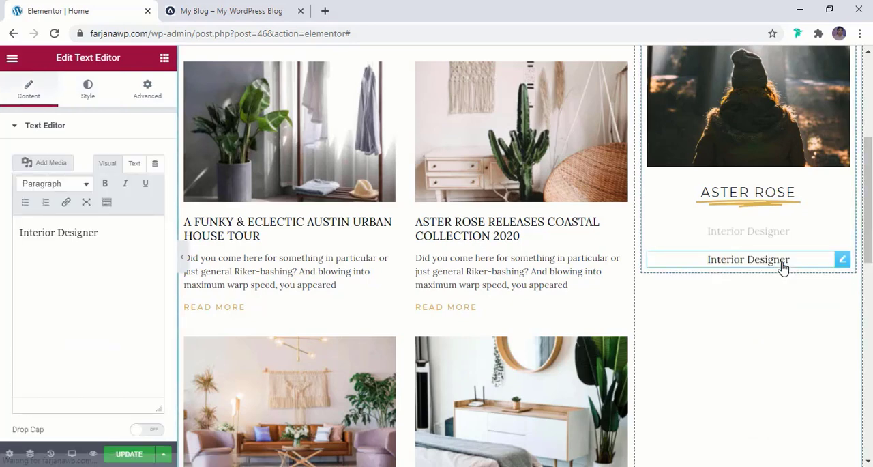
- Replace the duplicated widget's text with the reference blog's description, "Meh synth Schlitz, tempor duis single origin coffee ea next level ethnic."
{"action": "left_click", "coordinate": [260, 8]}
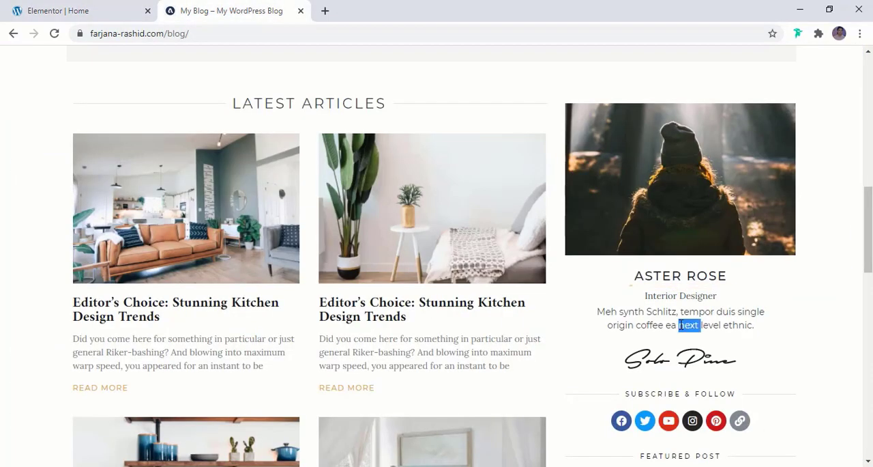
{"action": "triple_click", "coordinate": [680, 325]}
{"action": "left_click", "coordinate": [605, 316]}
{"action": "left_click", "coordinate": [62, 11]}
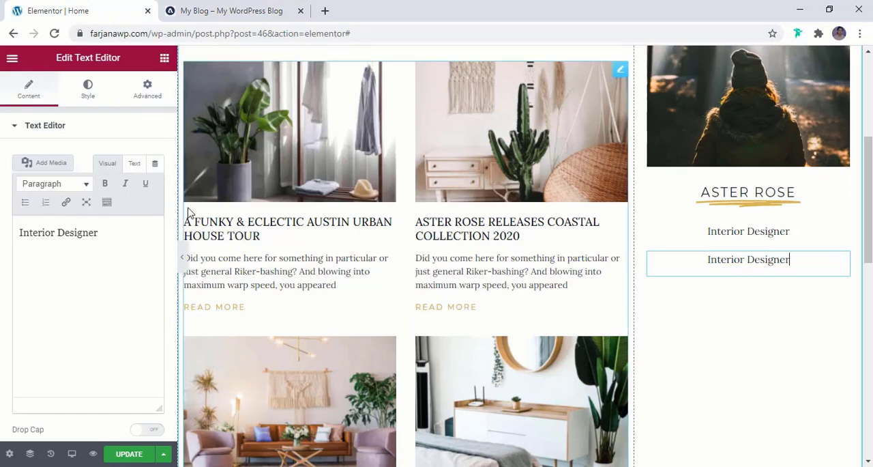
{"action": "left_click", "coordinate": [134, 164]}
{"action": "key", "text": "ctrl+a"}
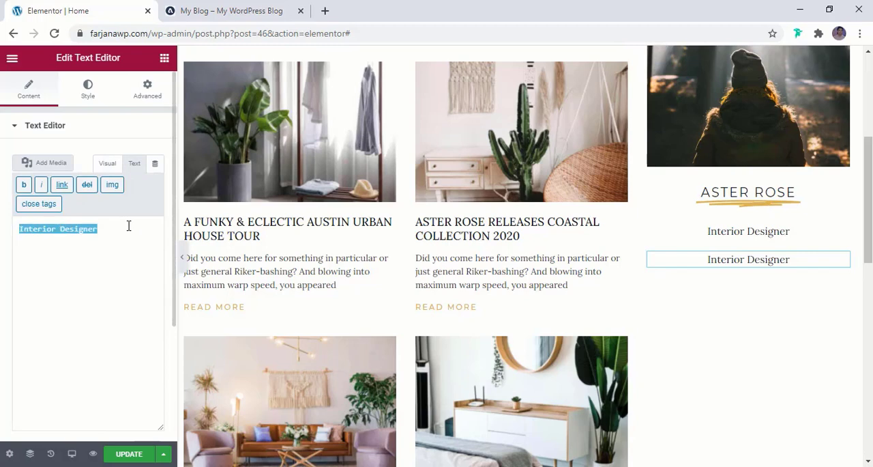
{"action": "type", "text": "Meh synth Schlitz, tempor duis single origin coffee ea next level ethnic."}
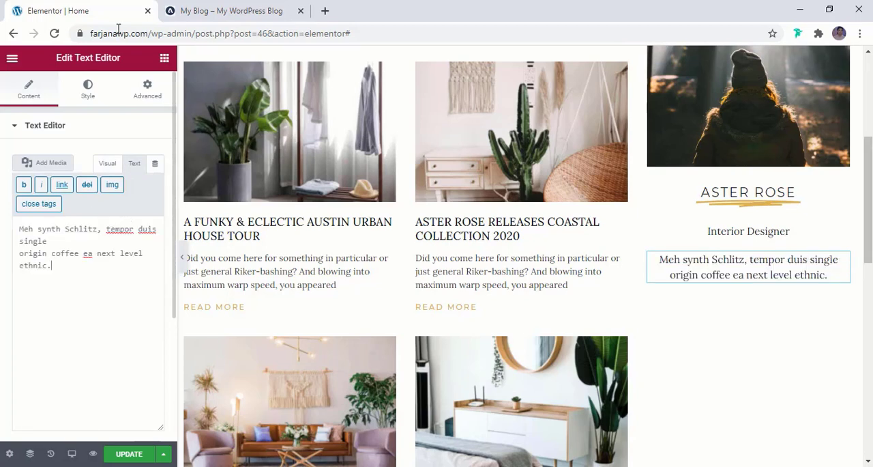
- Compare the description's styling with the reference blog and set its text color to the global light dark
{"action": "left_click", "coordinate": [218, 12]}
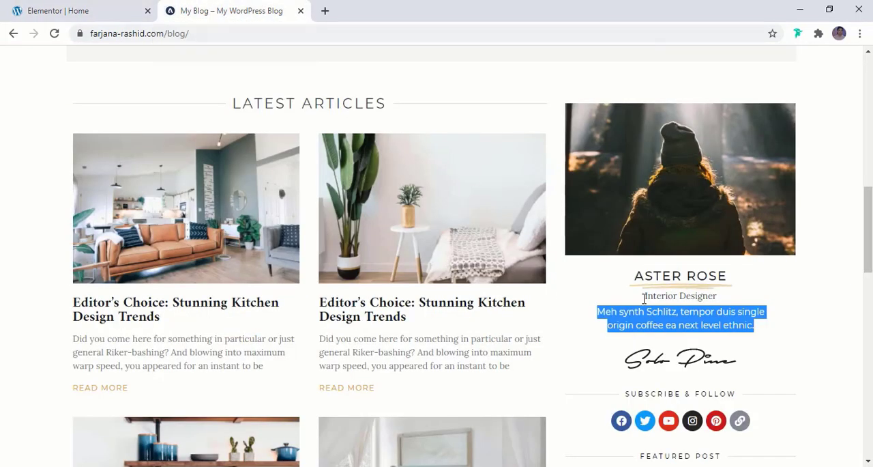
{"action": "left_click", "coordinate": [21, 9]}
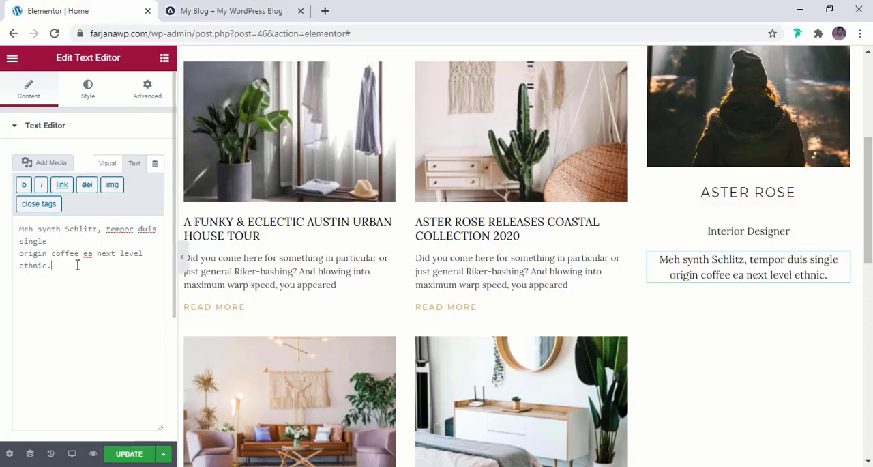
{"action": "left_click", "coordinate": [107, 164]}
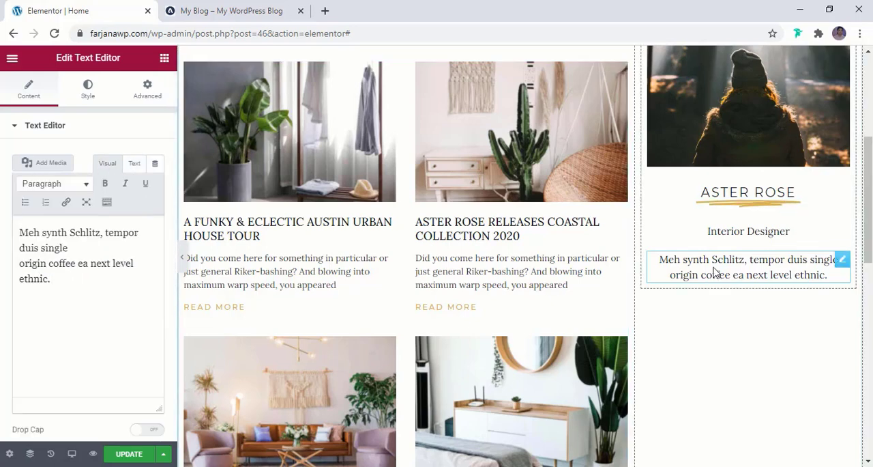
{"action": "key", "text": "ctrl+Tab"}
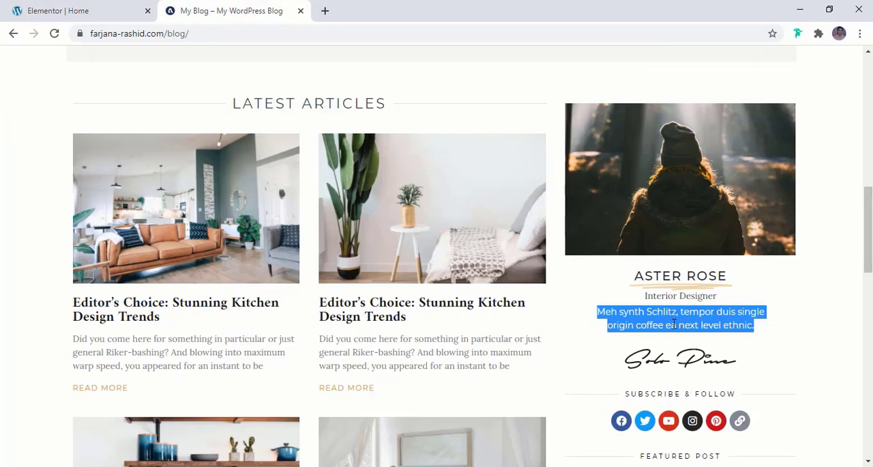
{"action": "double_click", "coordinate": [673, 325]}
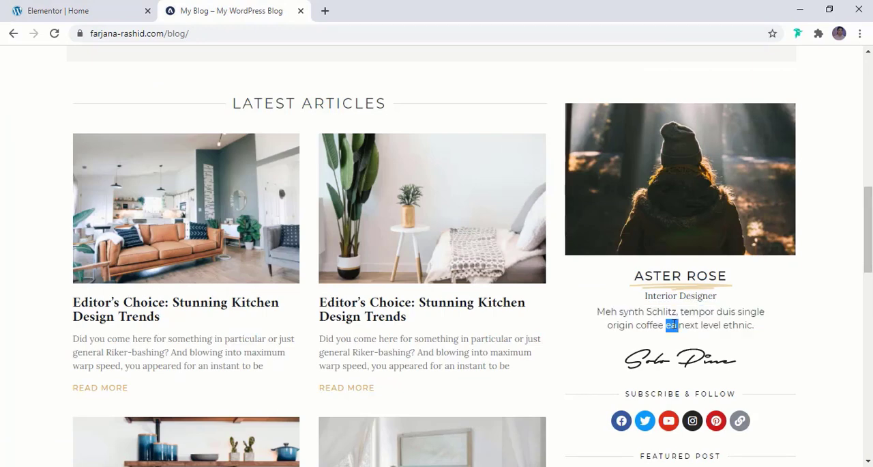
{"action": "left_click", "coordinate": [111, 6]}
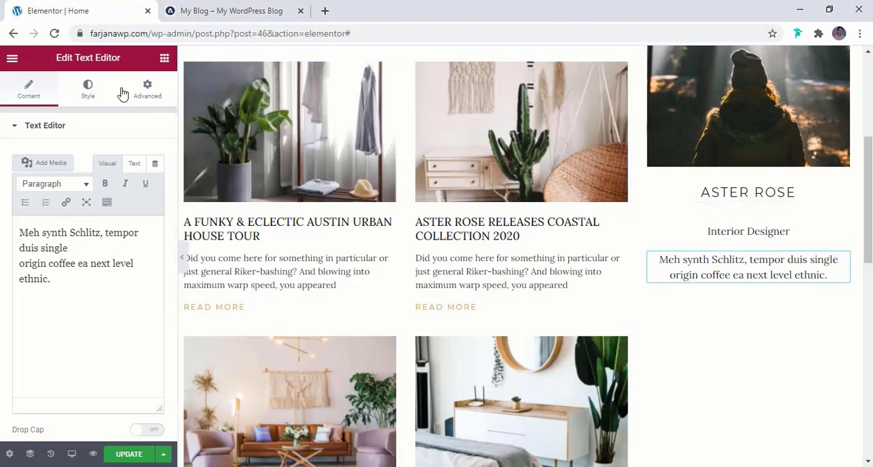
{"action": "left_click", "coordinate": [88, 88]}
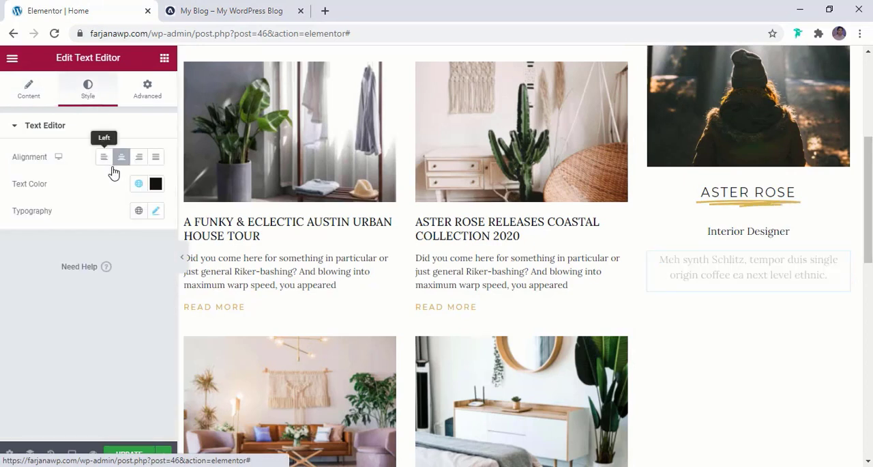
{"action": "left_click", "coordinate": [139, 184]}
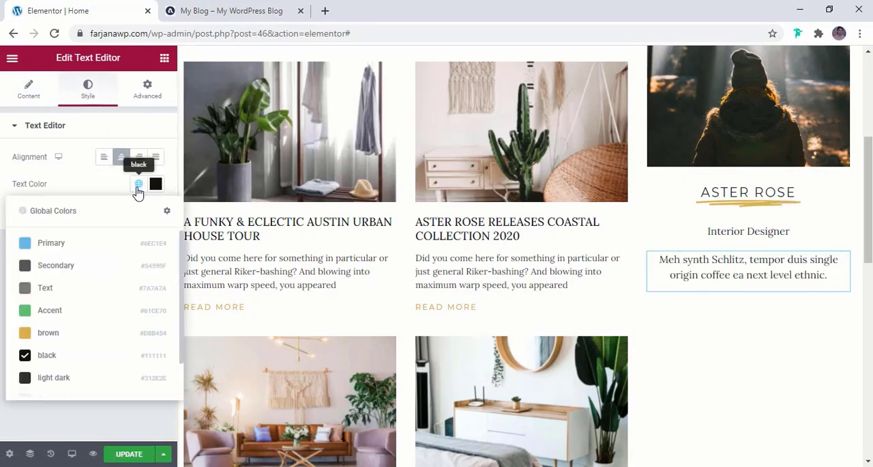
{"action": "left_click", "coordinate": [77, 353]}
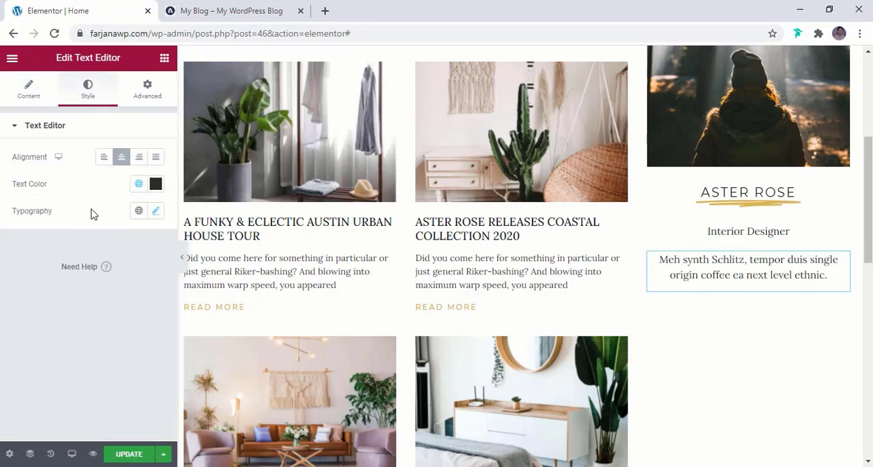
- Set the description text's typography to the Montserrat font family at 14 px
{"action": "left_click", "coordinate": [156, 213]}
{"action": "left_click", "coordinate": [118, 270]}
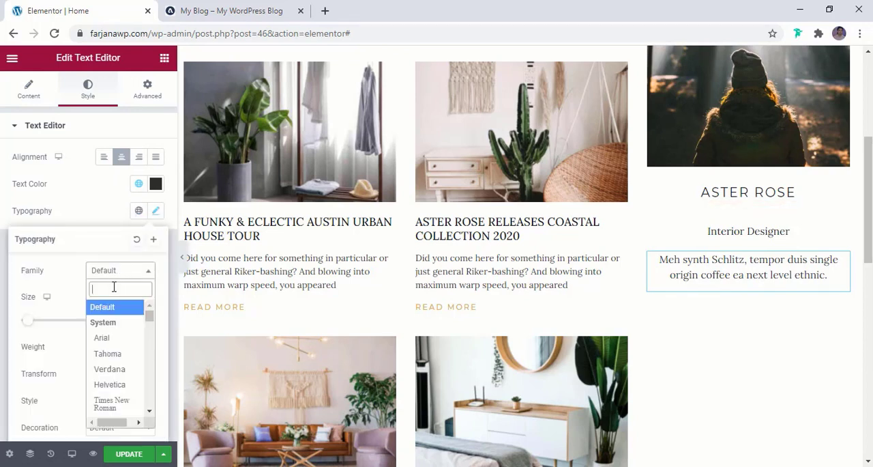
{"action": "type", "text": "mont"}
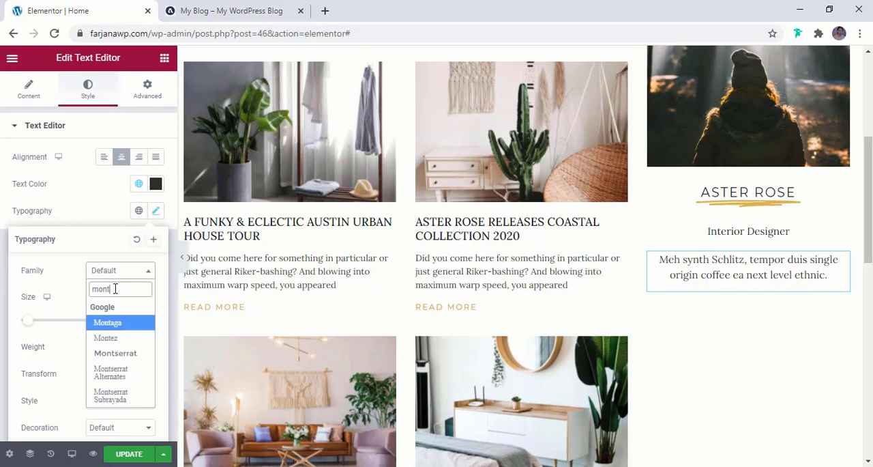
{"action": "left_click", "coordinate": [124, 353]}
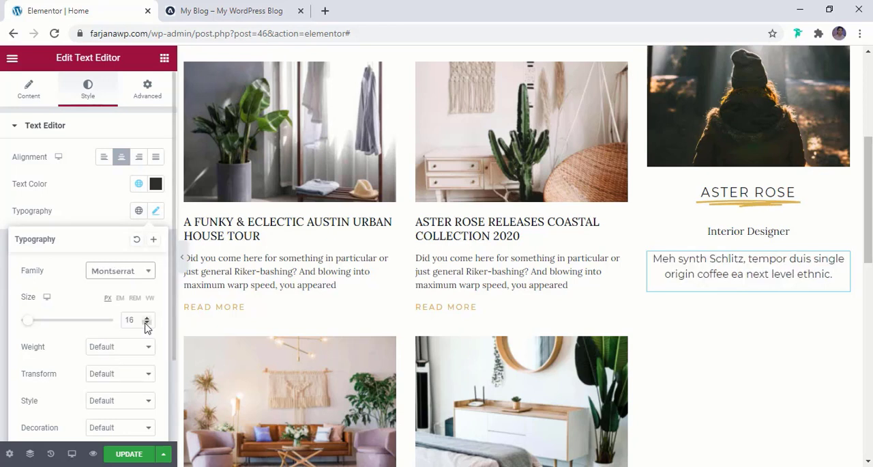
{"action": "double_click", "coordinate": [145, 324]}
{"action": "double_click", "coordinate": [146, 324]}
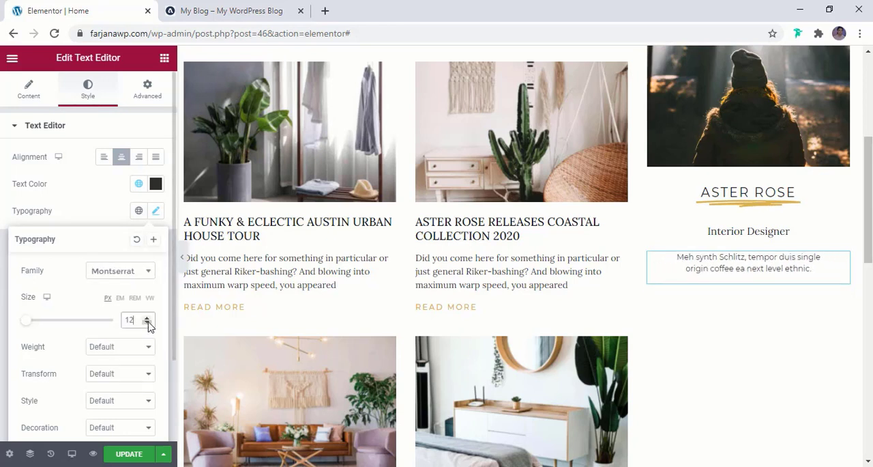
{"action": "double_click", "coordinate": [148, 320]}
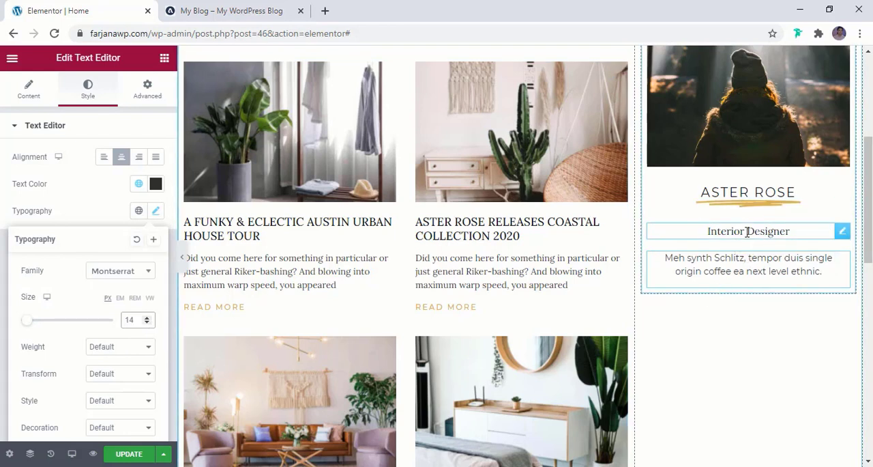
- Set the widgets space of the inner column holding the profile block to 0 px
{"action": "scroll", "coordinate": [748, 213], "scroll_direction": "up", "scroll_amount": 2}
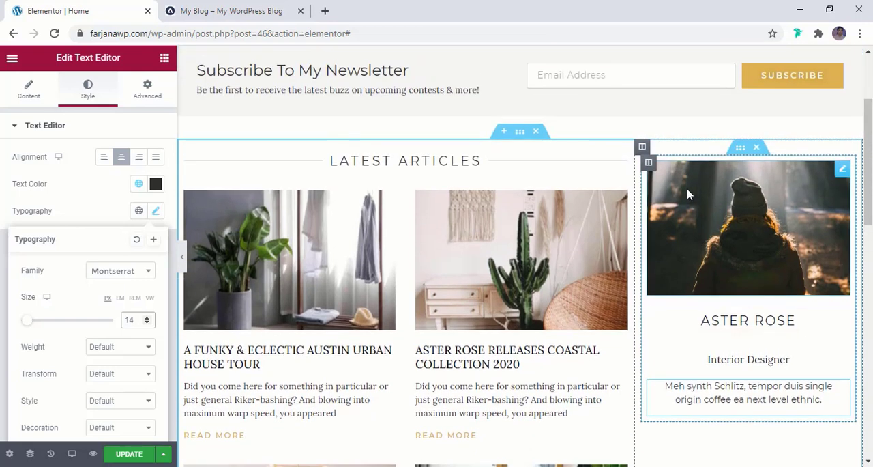
{"action": "left_click", "coordinate": [649, 163]}
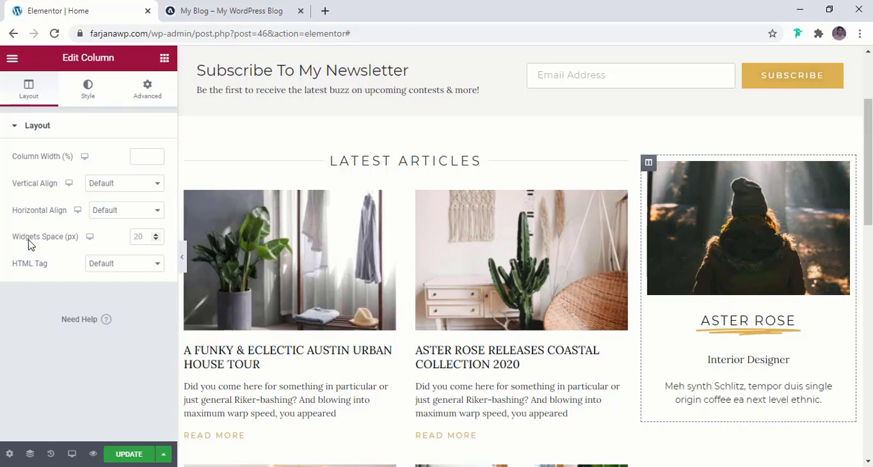
{"action": "left_click", "coordinate": [140, 238]}
{"action": "type", "text": "0"}
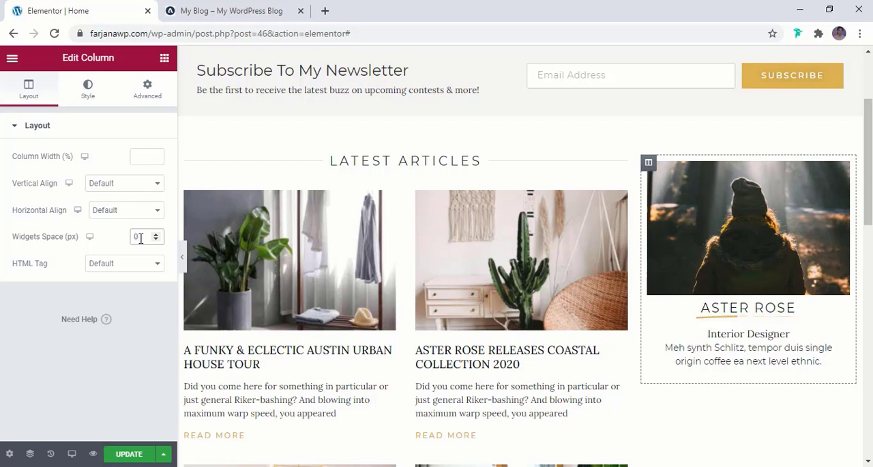
{"action": "key", "text": "BackSpace"}
{"action": "type", "text": "5"}
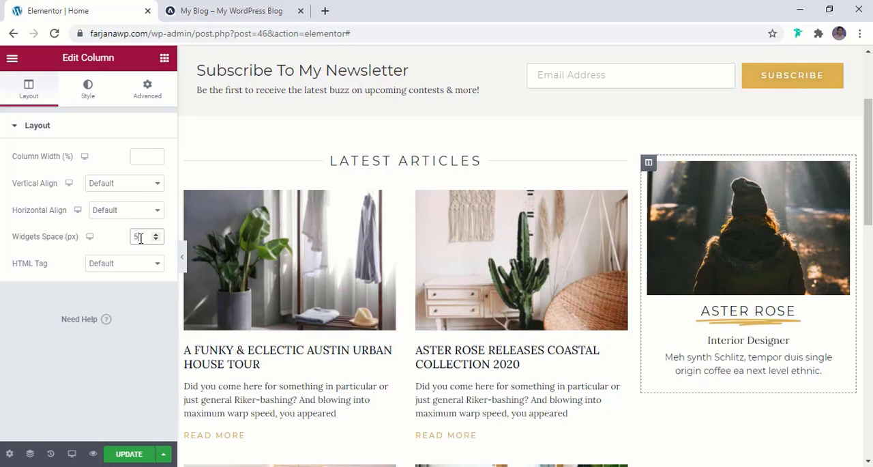
{"action": "key", "text": "BackSpace"}
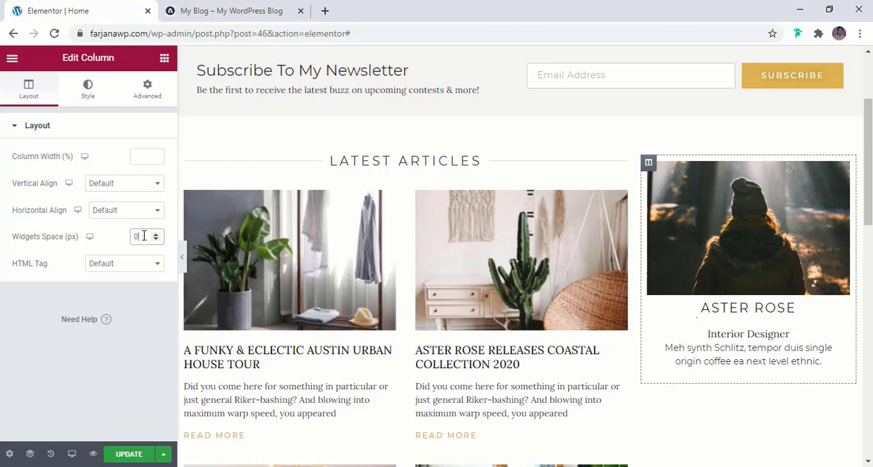
{"action": "type", "text": "0"}
- Give the "Interior Designer" text widget a bottom padding of 5 px with 0 on the other sides
{"action": "left_click", "coordinate": [751, 338]}
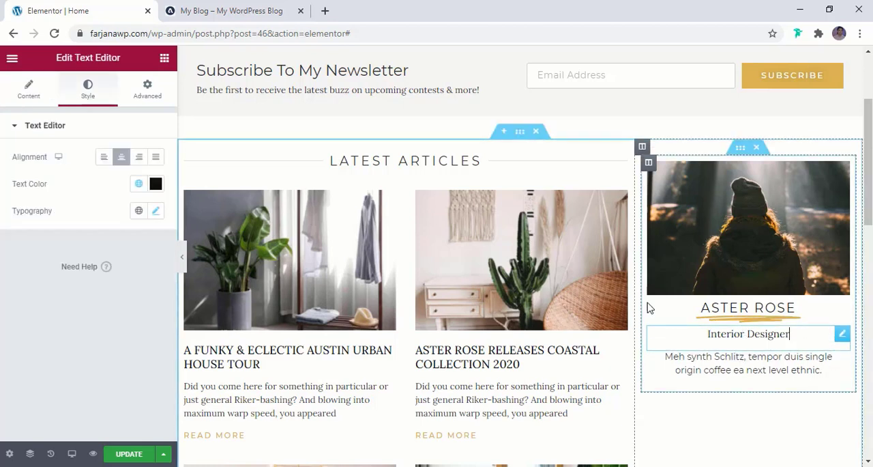
{"action": "left_click", "coordinate": [149, 95]}
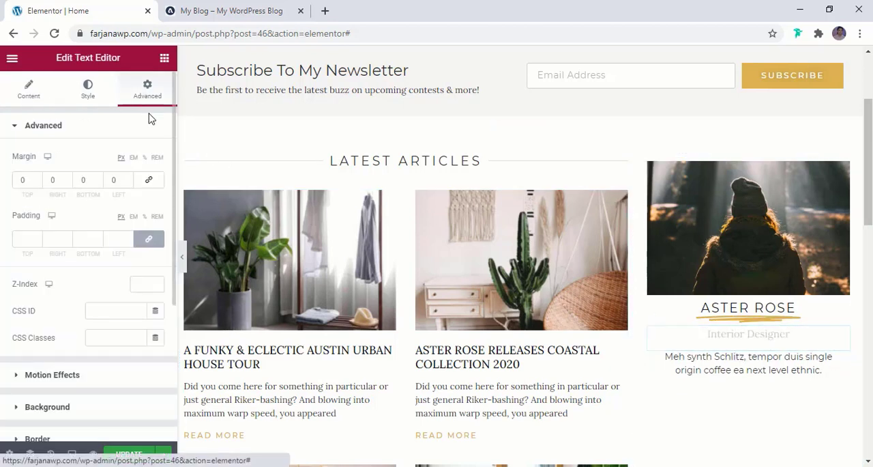
{"action": "left_click", "coordinate": [145, 242]}
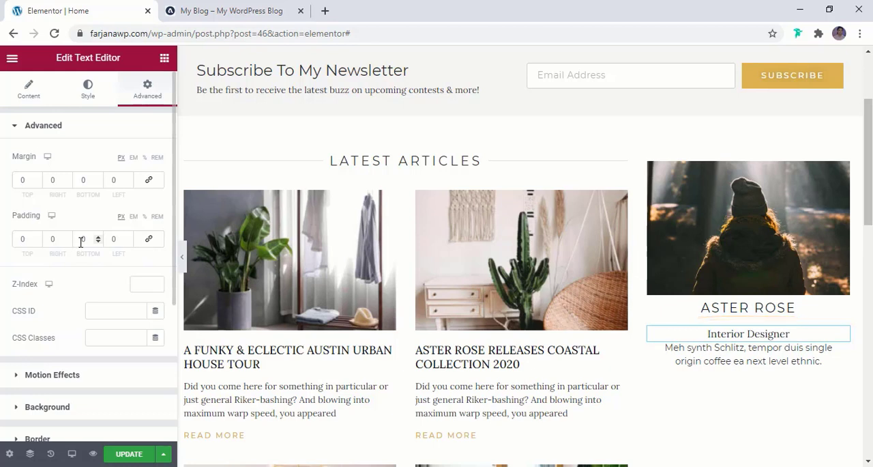
{"action": "left_click", "coordinate": [82, 239]}
{"action": "type", "text": "10"}
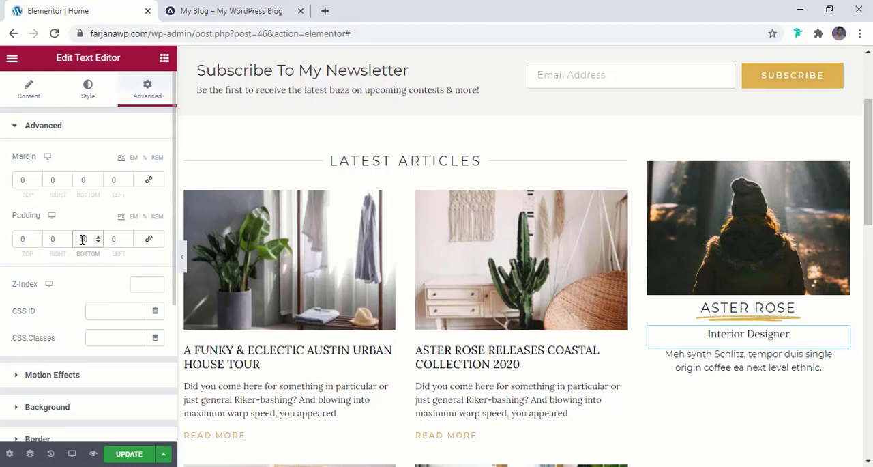
{"action": "left_click", "coordinate": [98, 242]}
{"action": "left_click", "coordinate": [98, 243]}
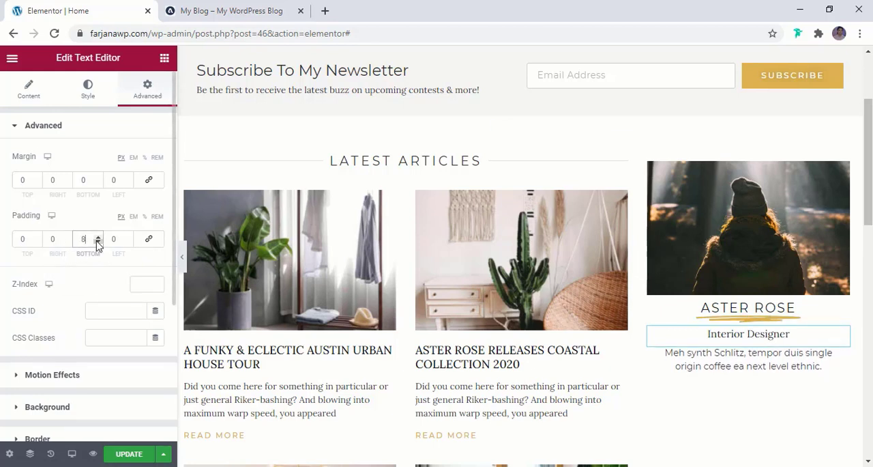
{"action": "left_click", "coordinate": [98, 243]}
{"action": "left_click", "coordinate": [98, 242]}
{"action": "left_click", "coordinate": [98, 242]}
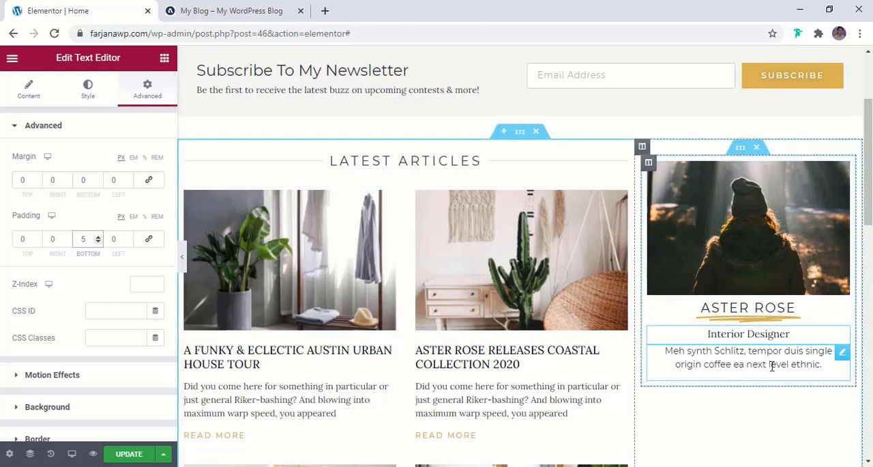
- Check the signature in the reference blog's profile block, then duplicate the profile photo and move the copy below the description
{"action": "left_click", "coordinate": [230, 8]}
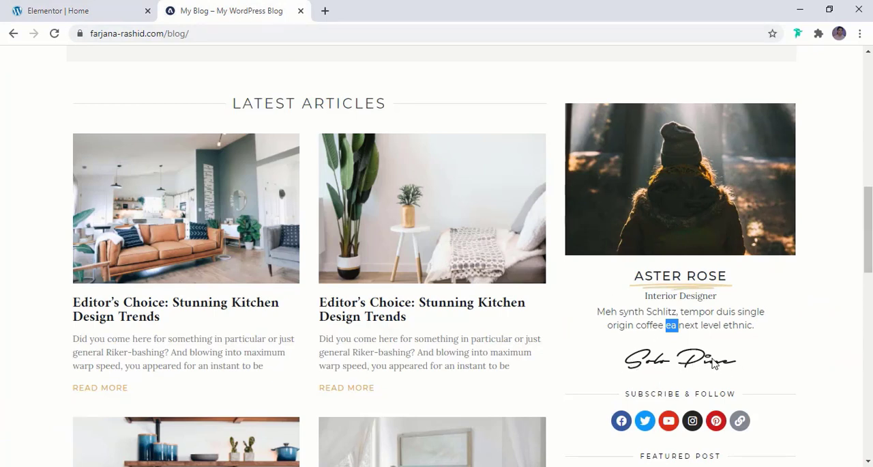
{"action": "left_click", "coordinate": [30, 9]}
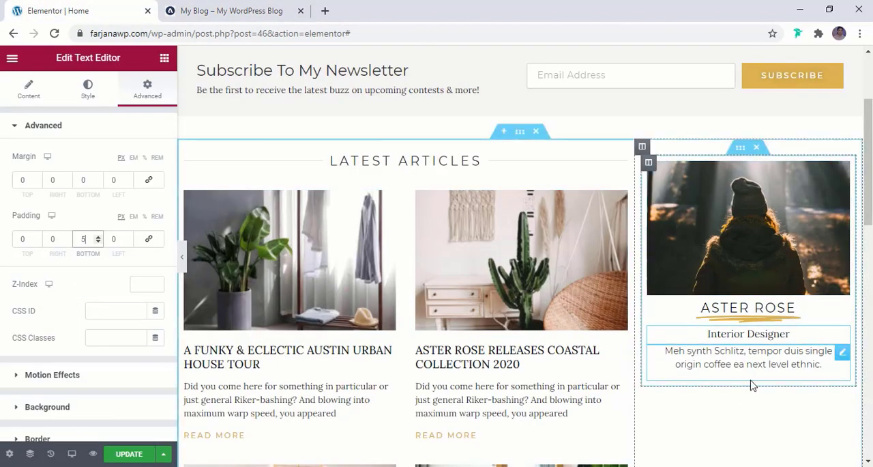
{"action": "right_click", "coordinate": [744, 271]}
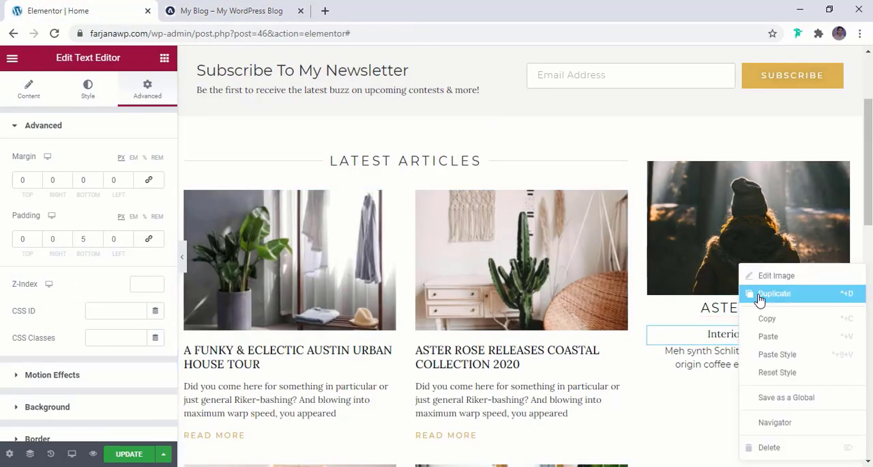
{"action": "left_click", "coordinate": [760, 300]}
{"action": "scroll", "coordinate": [739, 252], "scroll_direction": "down", "scroll_amount": 3}
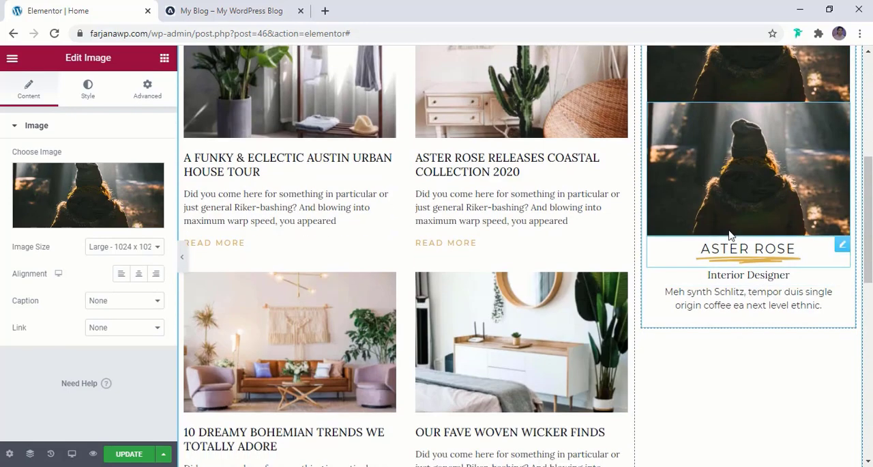
{"action": "left_click_drag", "start_coordinate": [841, 111], "coordinate": [778, 172]}
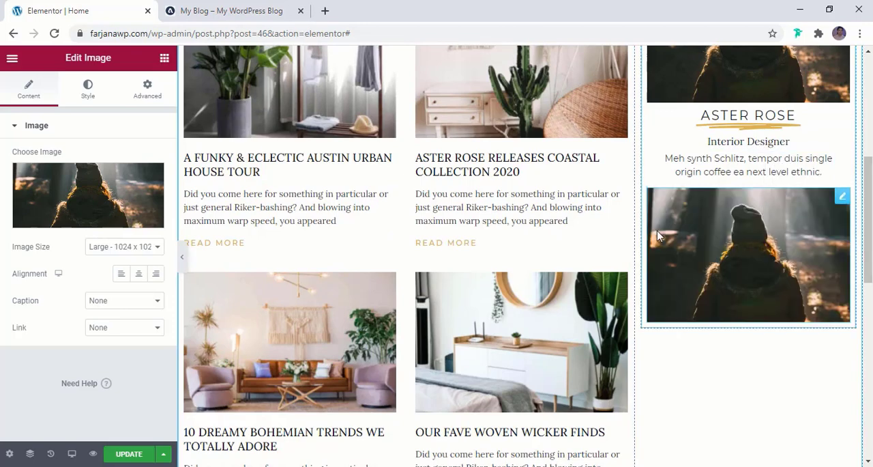
- Replace the duplicated photo below the description with the signing.png signature image from the media library
{"action": "left_click", "coordinate": [36, 204]}
{"action": "left_click", "coordinate": [280, 223]}
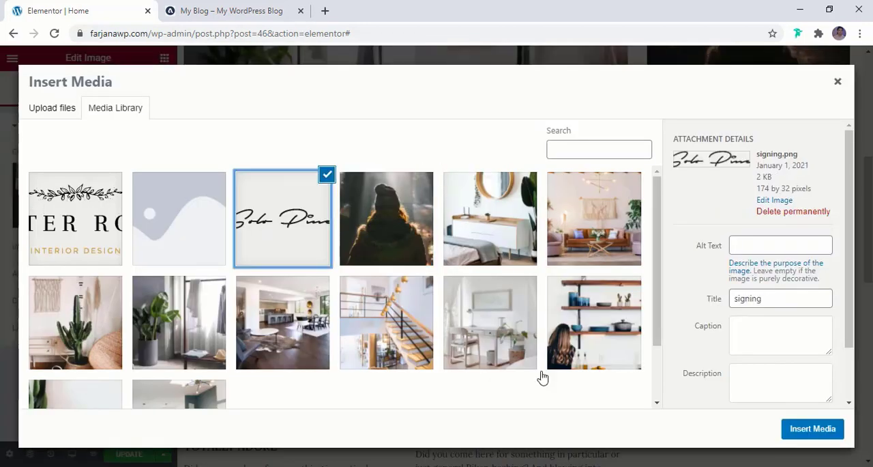
{"action": "left_click", "coordinate": [812, 428]}
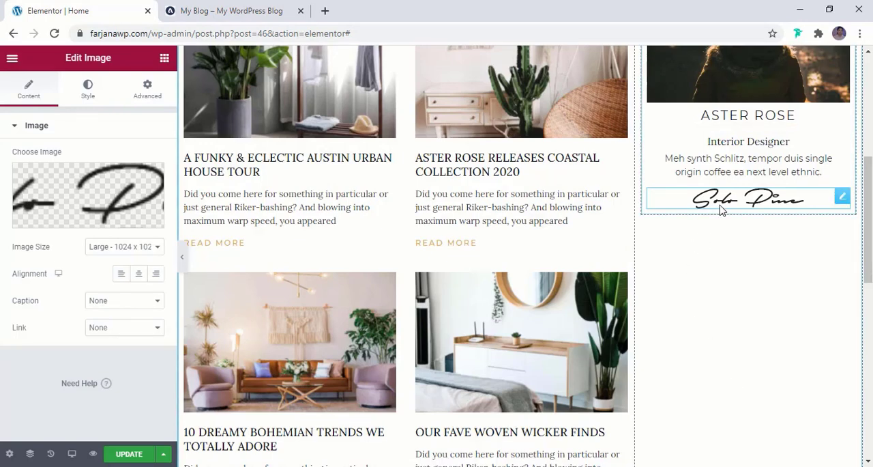
- Check what follows the signature in the reference blog, then duplicate the "LATEST ARTICLES" divider and move the copy below the signature image
{"action": "left_click", "coordinate": [230, 11]}
{"action": "scroll", "coordinate": [567, 335], "scroll_direction": "down", "scroll_amount": 3}
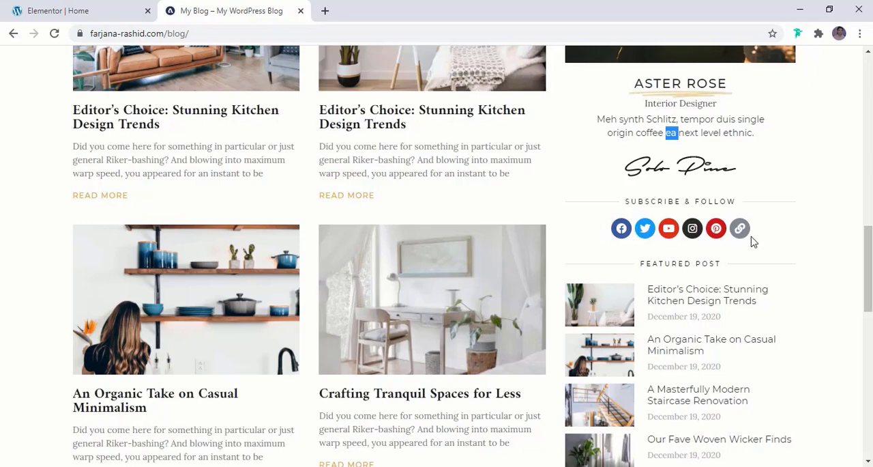
{"action": "left_click", "coordinate": [80, 18]}
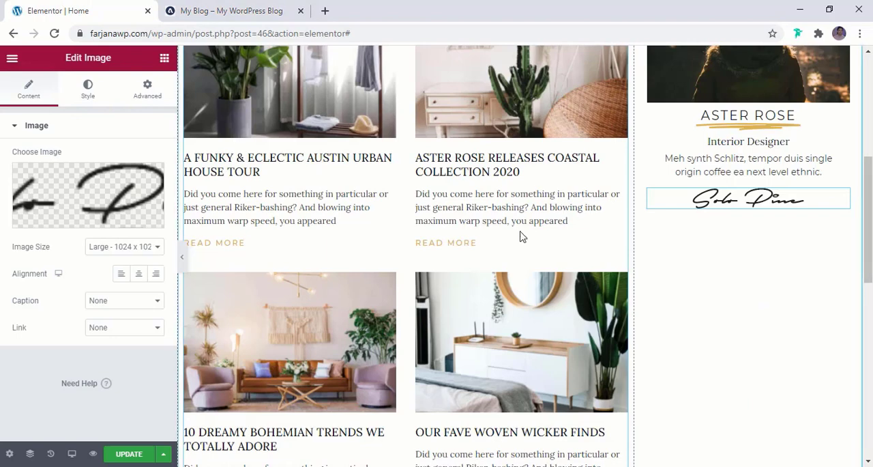
{"action": "scroll", "coordinate": [424, 143], "scroll_direction": "up", "scroll_amount": 2}
{"action": "right_click", "coordinate": [428, 88]}
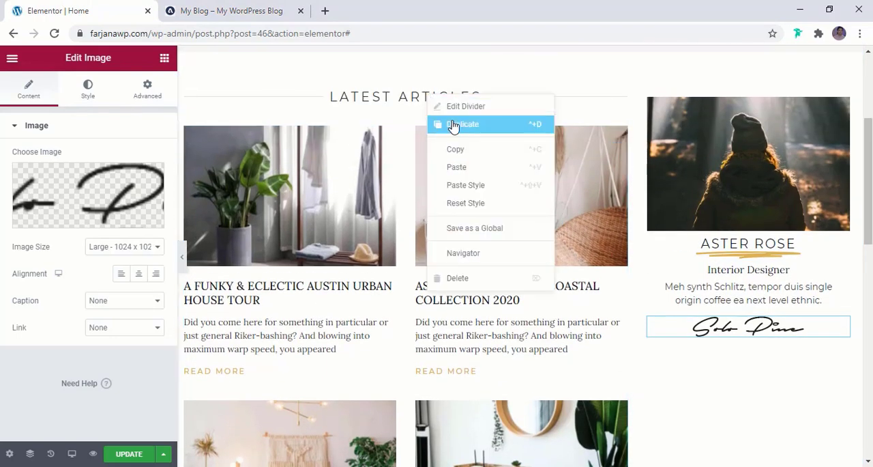
{"action": "left_click", "coordinate": [453, 125]}
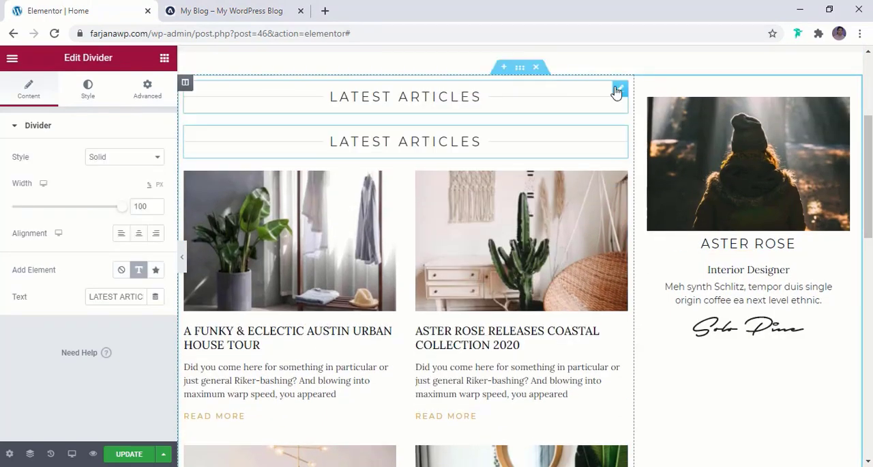
{"action": "mouse_move", "coordinate": [621, 91]}
{"action": "left_mouse_down"}
{"action": "mouse_move", "coordinate": [776, 120]}
{"action": "mouse_move", "coordinate": [776, 250]}
{"action": "mouse_move", "coordinate": [763, 260]}
{"action": "mouse_move", "coordinate": [771, 300]}
{"action": "mouse_move", "coordinate": [741, 335]}
{"action": "mouse_move", "coordinate": [734, 328]}
{"action": "left_mouse_up"}
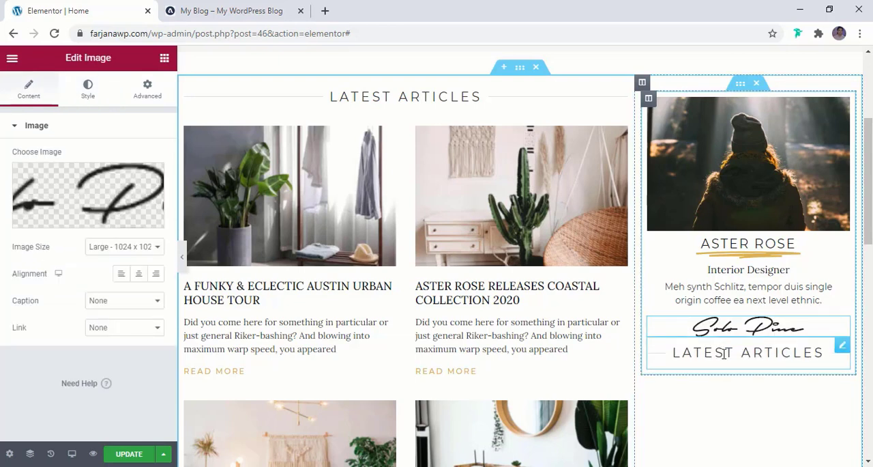
- Set the text size of the sidebar divider below the signature to 12 px
{"action": "left_click", "coordinate": [722, 355]}
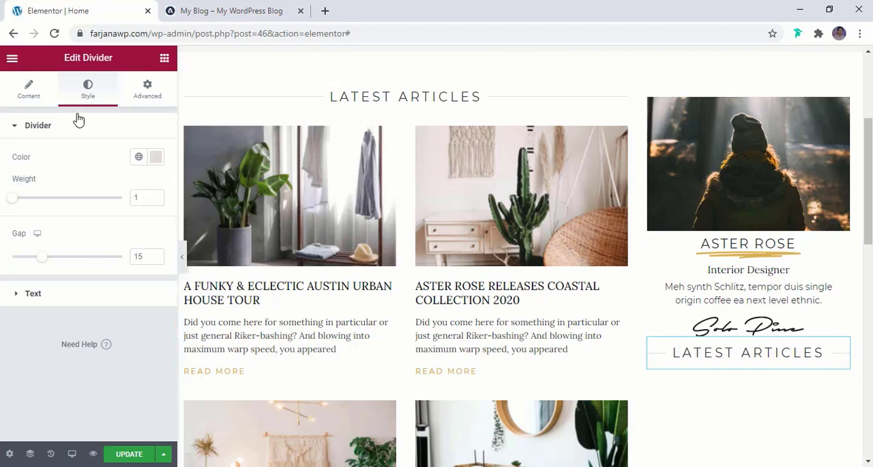
{"action": "left_click", "coordinate": [72, 301]}
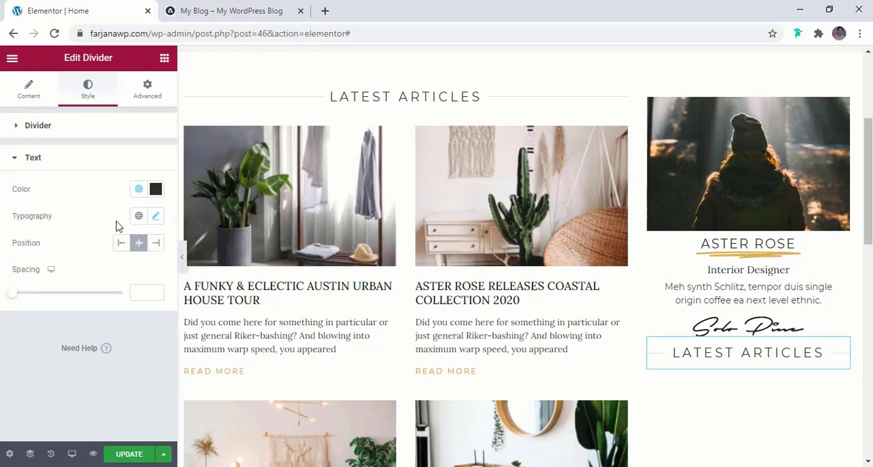
{"action": "left_click", "coordinate": [156, 216]}
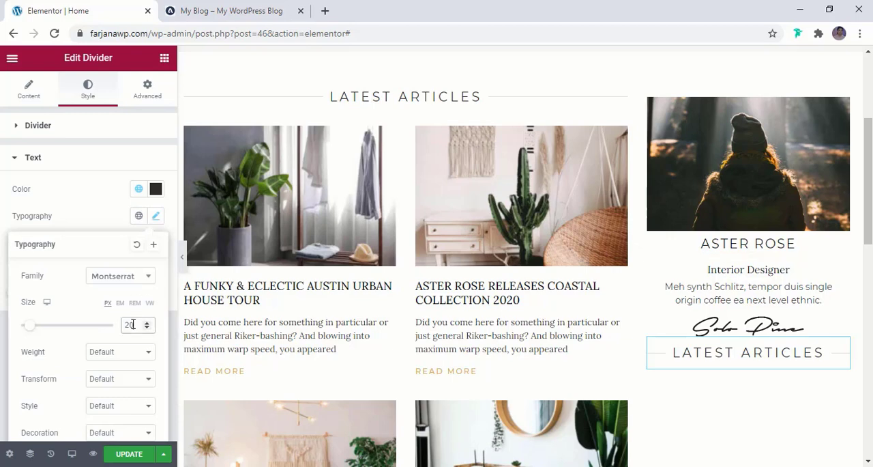
{"action": "type", "text": "12"}
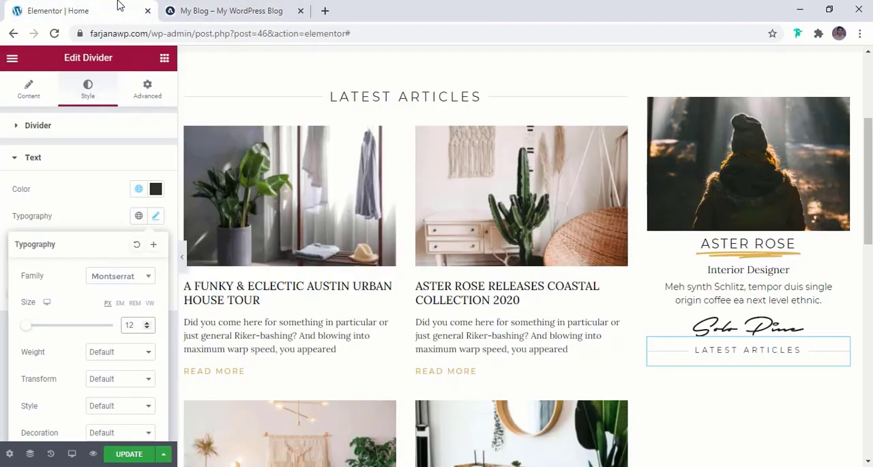
- Copy the "SUBSCRIBE & FOLLOW" heading from the reference blog and use it as the sidebar divider's text
{"action": "left_click", "coordinate": [209, 9]}
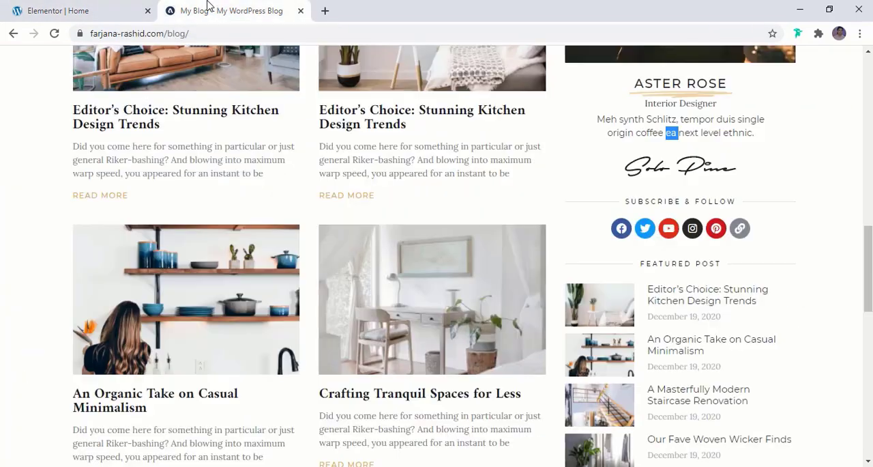
{"action": "triple_click", "coordinate": [638, 201]}
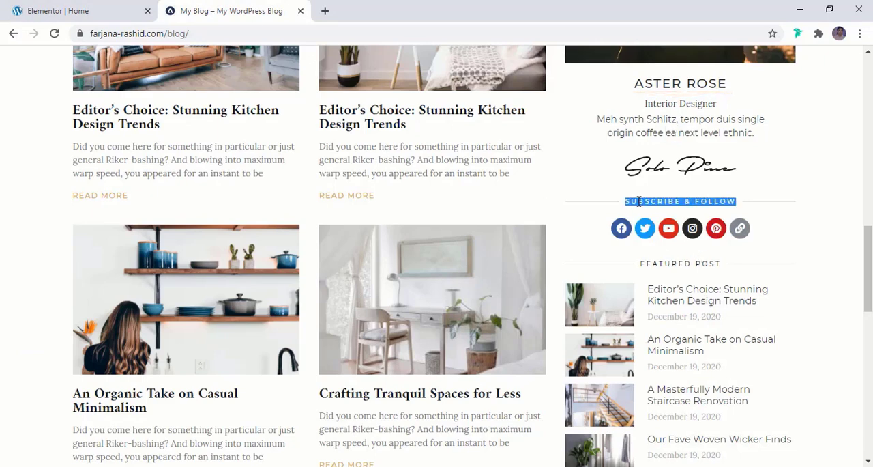
{"action": "left_click", "coordinate": [112, 8]}
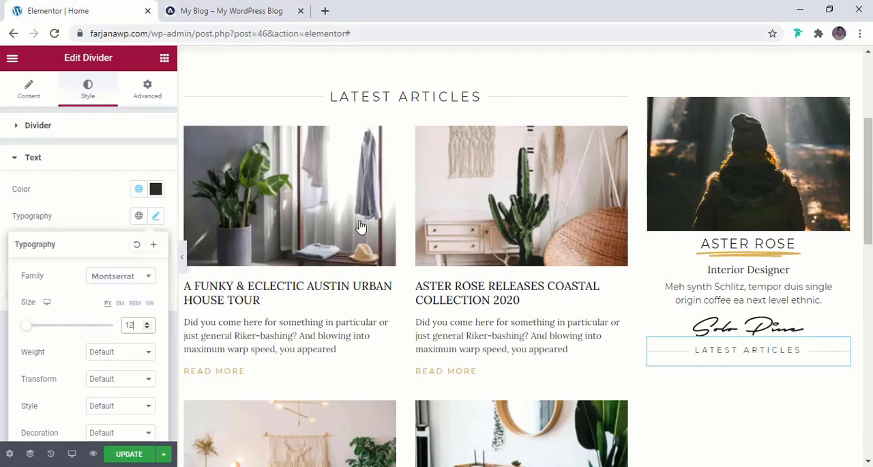
{"action": "left_click", "coordinate": [744, 352]}
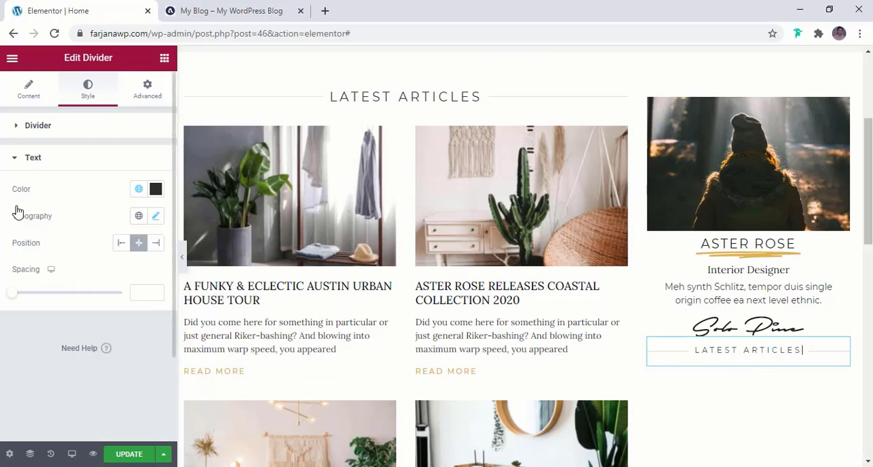
{"action": "left_click", "coordinate": [27, 101]}
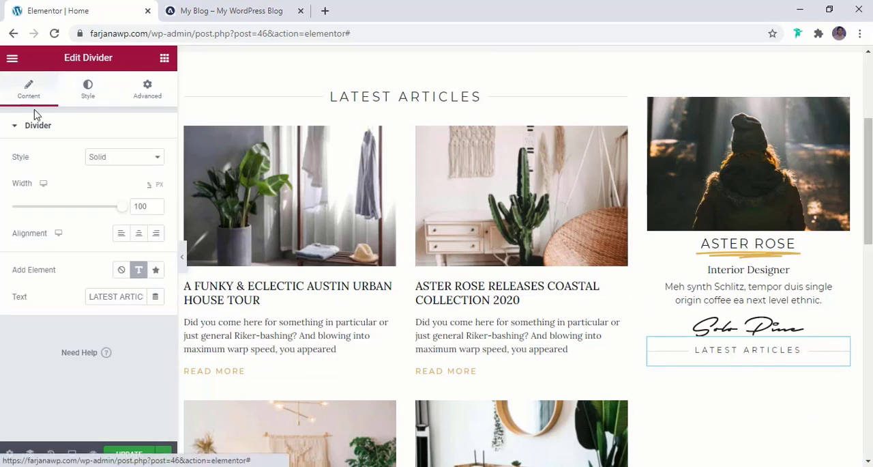
{"action": "triple_click", "coordinate": [113, 296]}
{"action": "type", "text": "SUBSCRIBE & FOLLOW"}
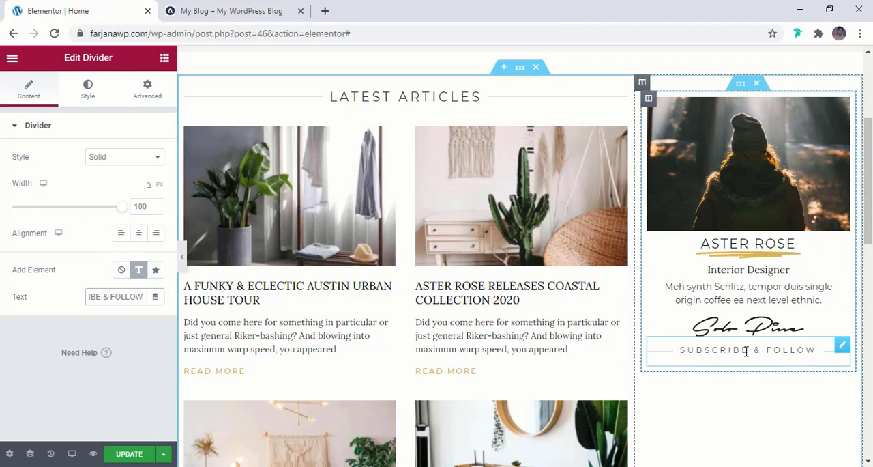
- Give the "SUBSCRIBE & FOLLOW" divider a top margin of 20 px with 0 on the other sides
{"action": "left_click", "coordinate": [143, 92]}
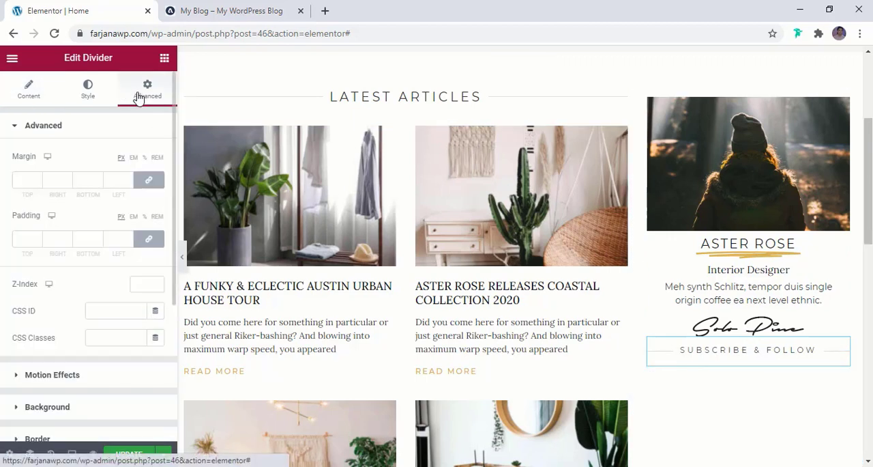
{"action": "left_click", "coordinate": [147, 181]}
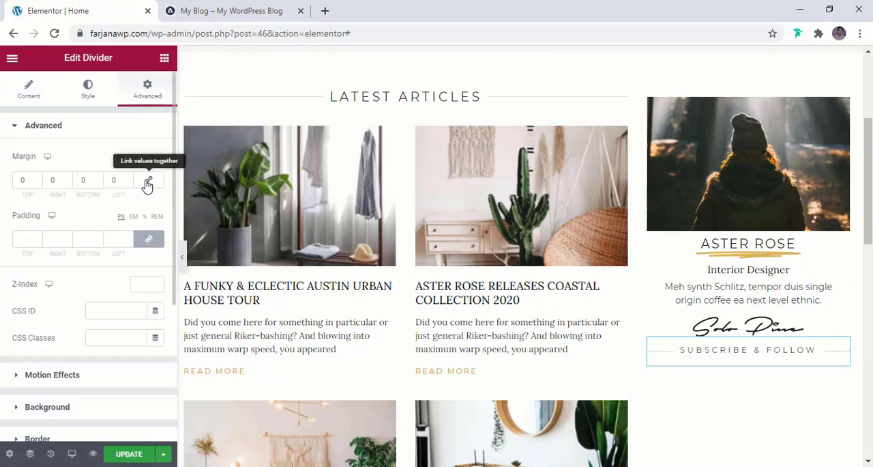
{"action": "left_click", "coordinate": [14, 181]}
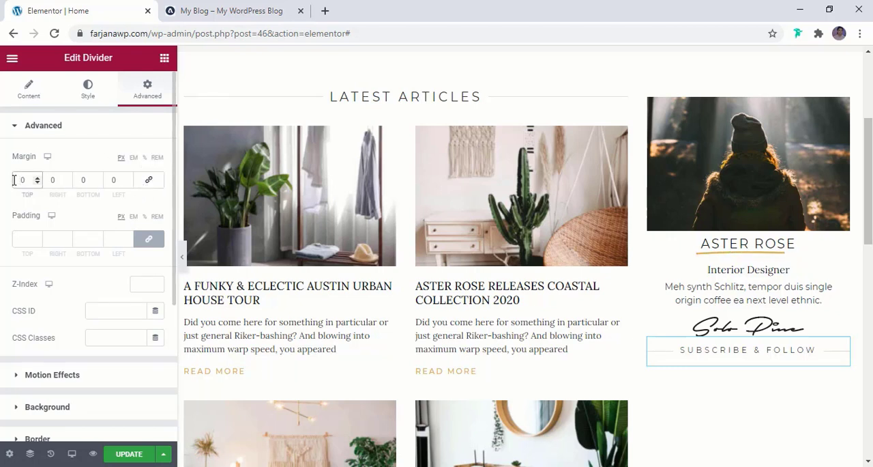
{"action": "type", "text": "2"}
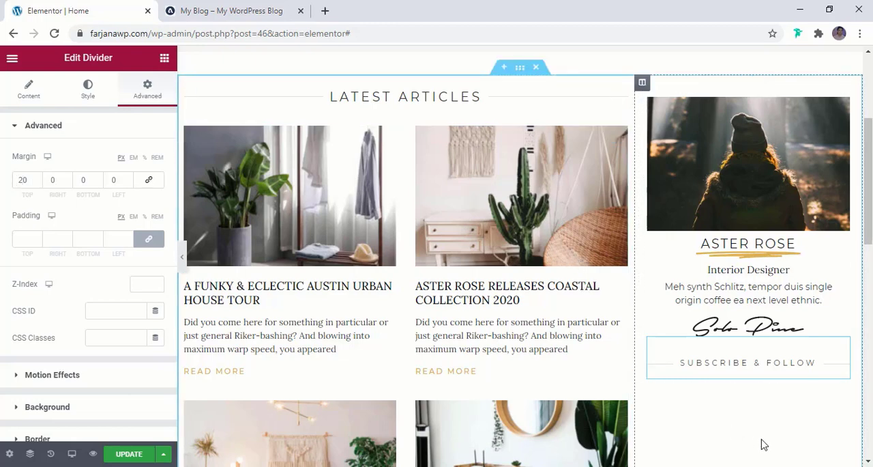
- Check the reference blog's follow section, then add a Social Icons widget to the profile block directly below the "SUBSCRIBE & FOLLOW" divider
{"action": "left_click", "coordinate": [266, 10]}
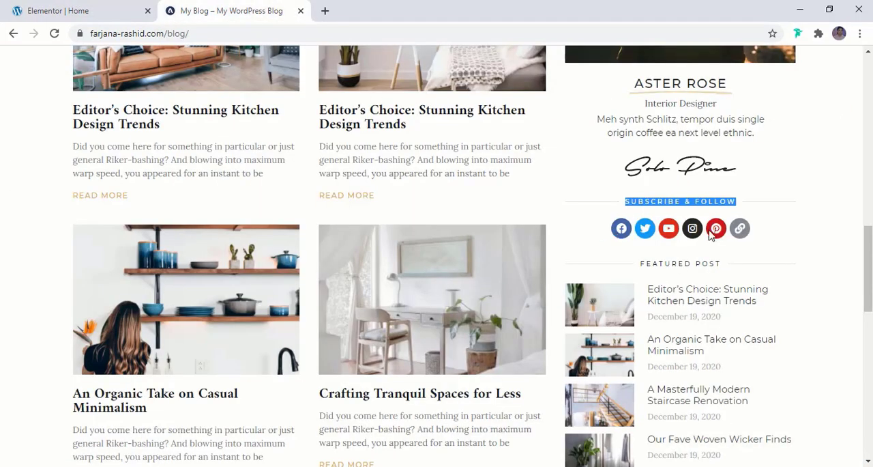
{"action": "left_click", "coordinate": [103, 13]}
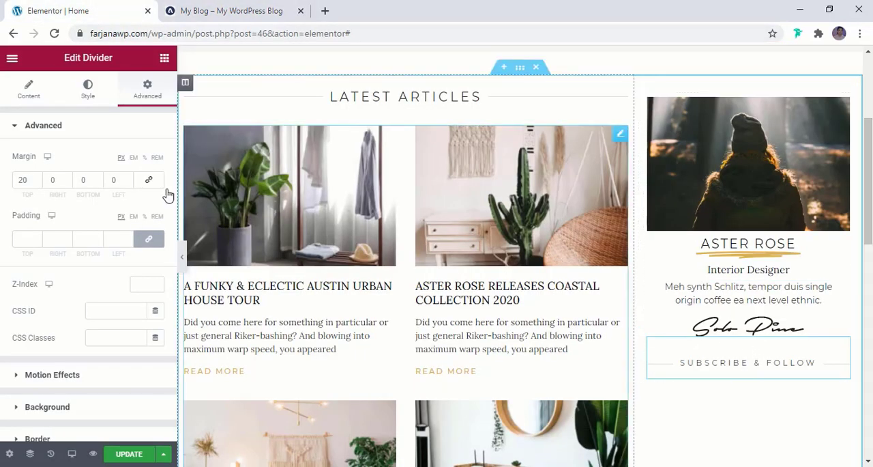
{"action": "left_click", "coordinate": [164, 59]}
{"action": "type", "text": "soci"}
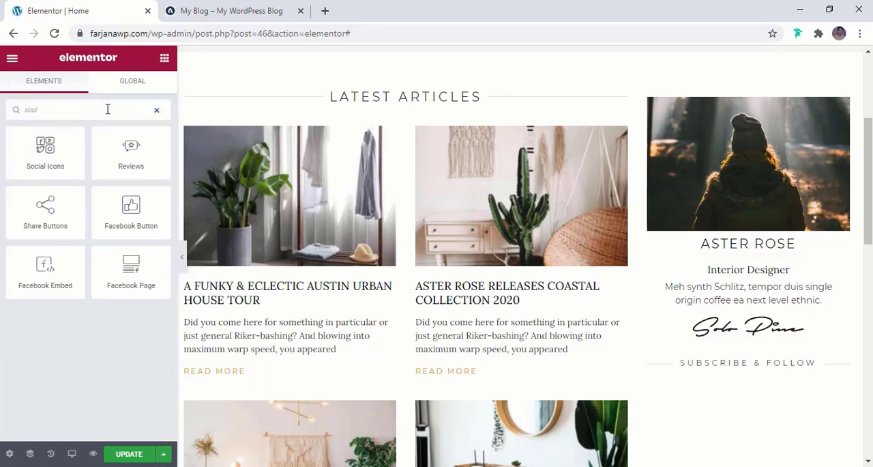
{"action": "left_click_drag", "start_coordinate": [45, 148], "coordinate": [756, 333]}
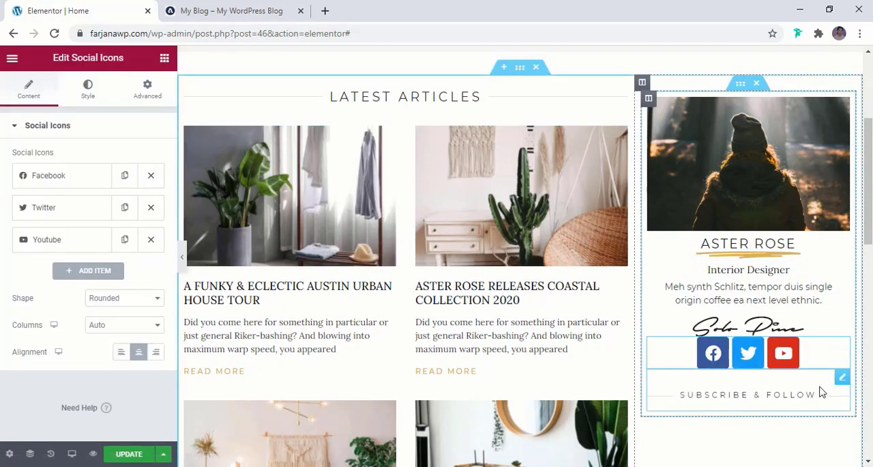
{"action": "left_click_drag", "start_coordinate": [845, 377], "coordinate": [835, 343]}
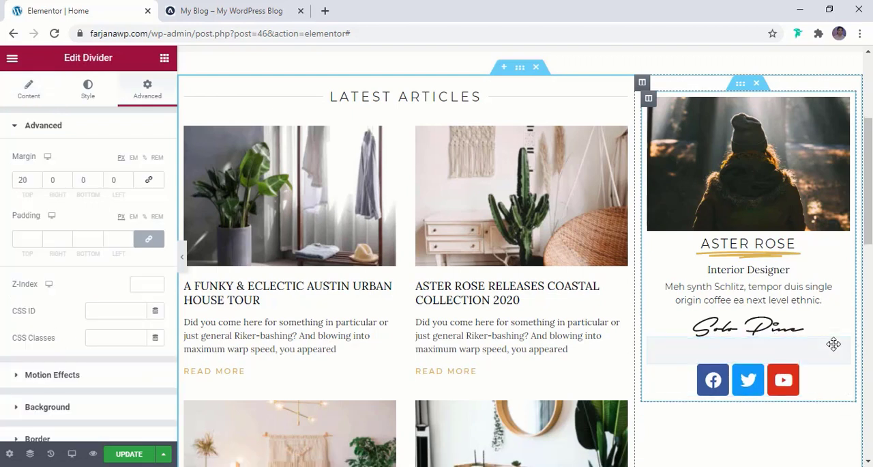
- Add a fourth item to the social icons and set its icon to Instagram from the icon library
{"action": "left_click", "coordinate": [827, 384]}
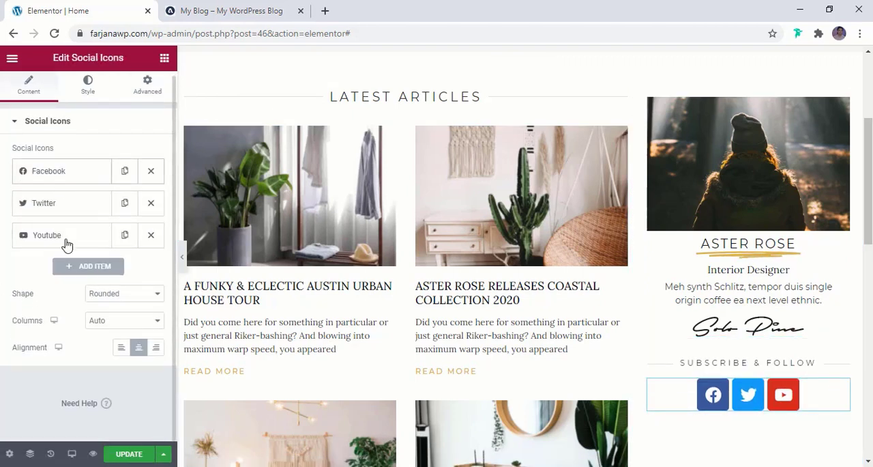
{"action": "left_click", "coordinate": [94, 268]}
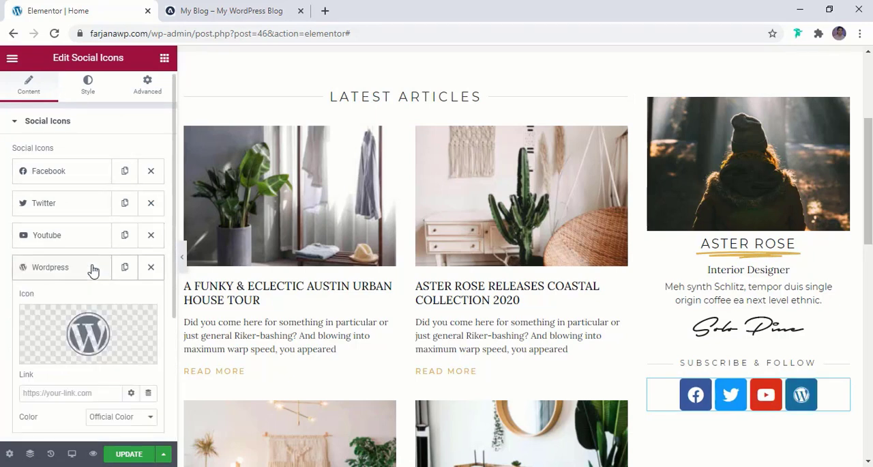
{"action": "left_click", "coordinate": [94, 323]}
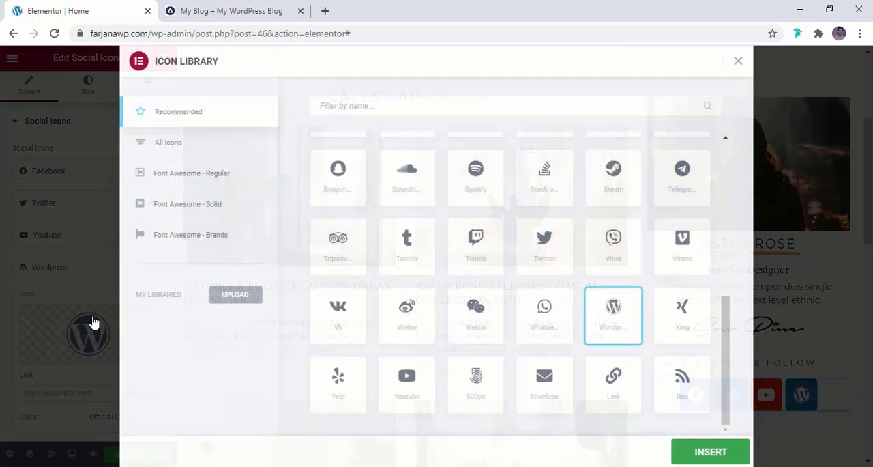
{"action": "left_click", "coordinate": [389, 108]}
{"action": "type", "text": "inta"}
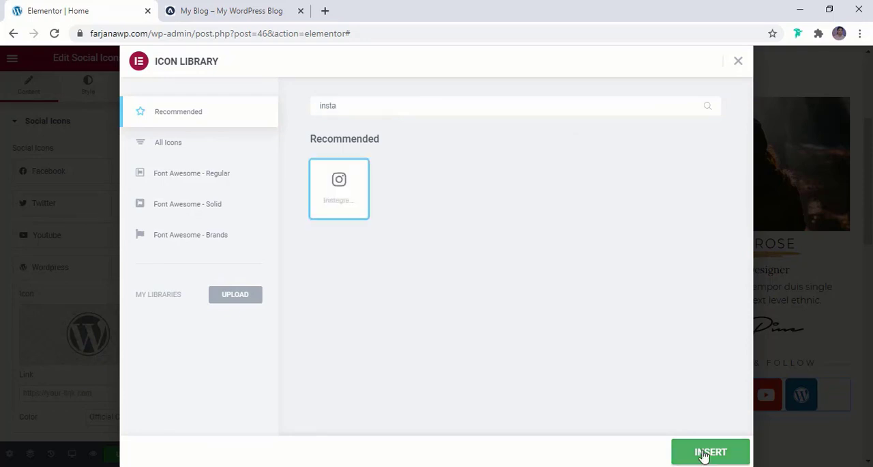
{"action": "left_click", "coordinate": [704, 455]}
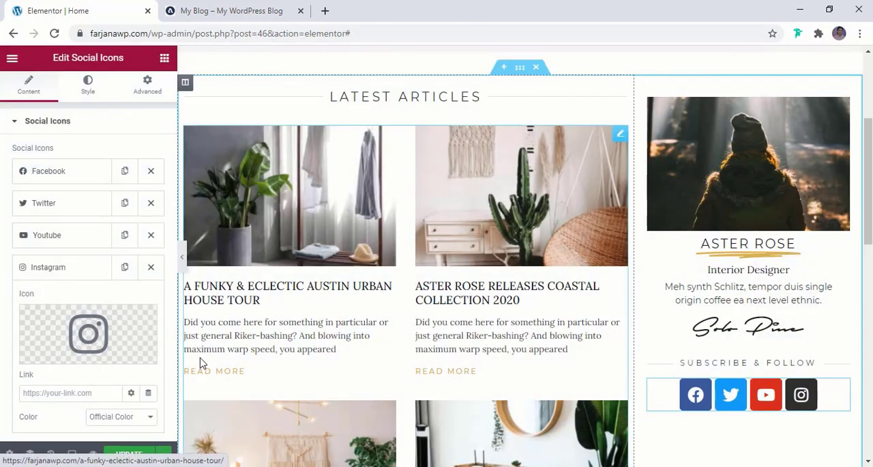
{"action": "left_click", "coordinate": [79, 267]}
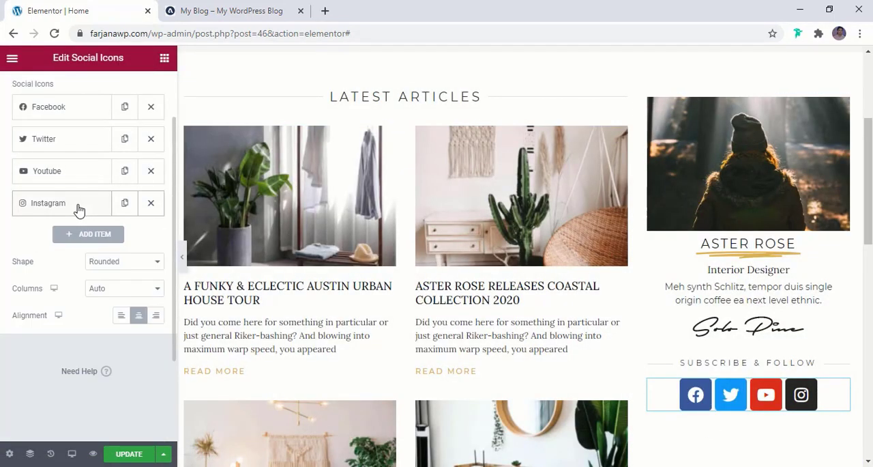
- Add a fifth item to the social icons and set its icon to Google Plus G from the full icon library
{"action": "left_click", "coordinate": [101, 234]}
{"action": "left_click", "coordinate": [81, 328]}
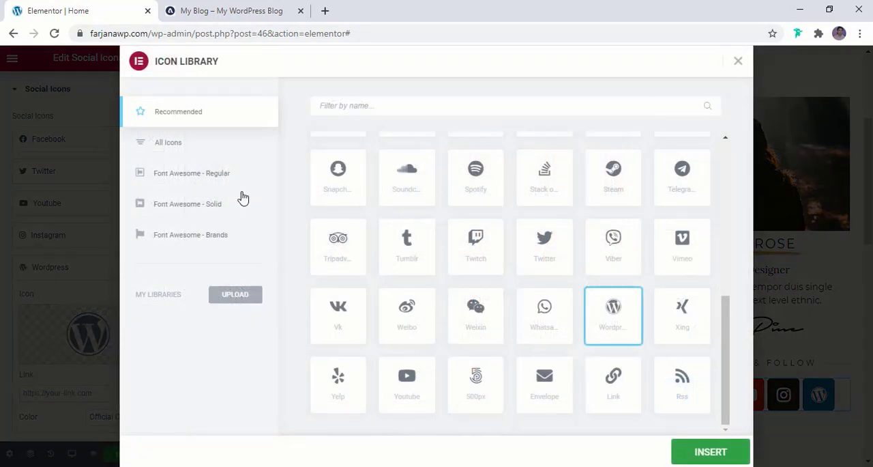
{"action": "left_click", "coordinate": [326, 106]}
{"action": "type", "text": "goo"}
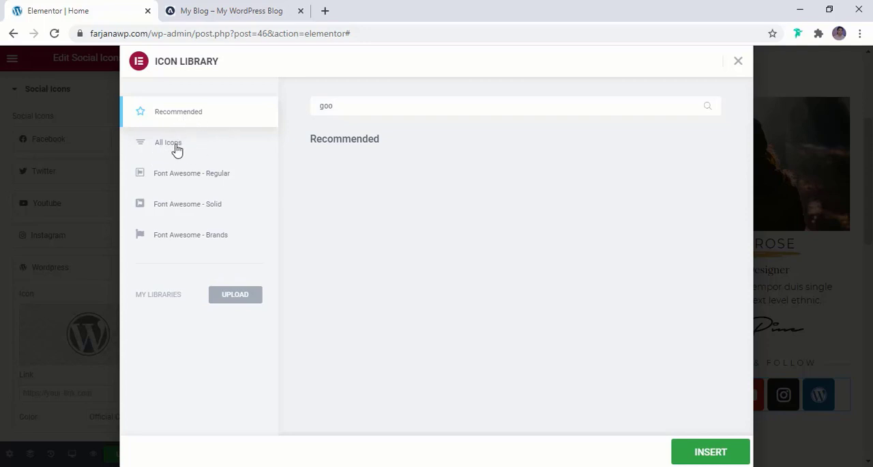
{"action": "left_click", "coordinate": [176, 150]}
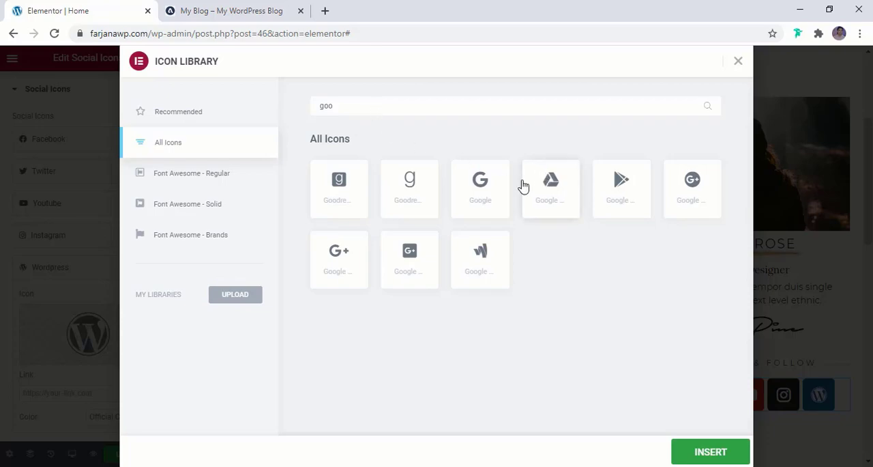
{"action": "left_click", "coordinate": [356, 266]}
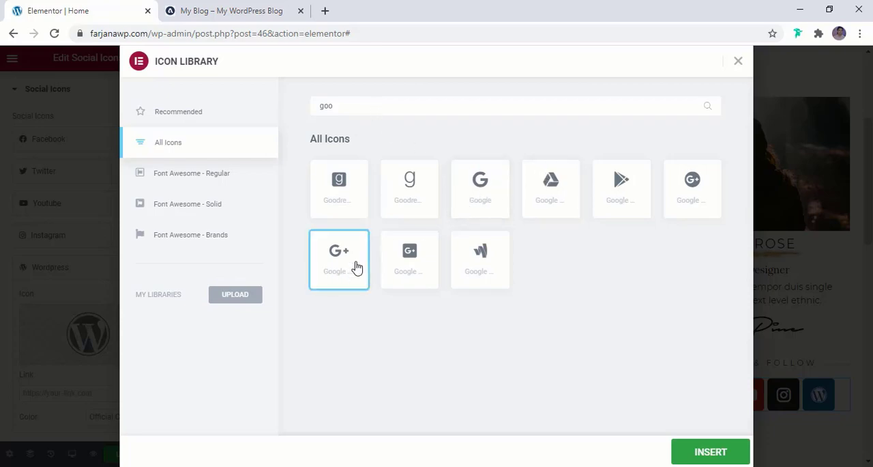
{"action": "left_click", "coordinate": [712, 452]}
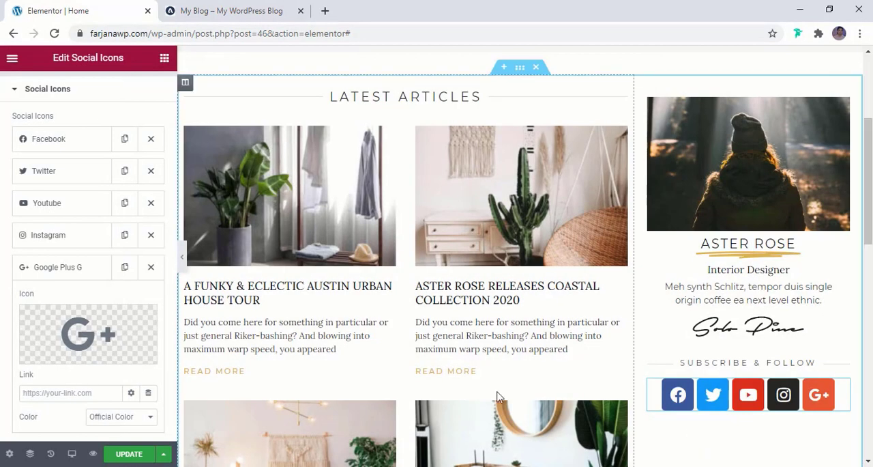
{"action": "left_click", "coordinate": [87, 277]}
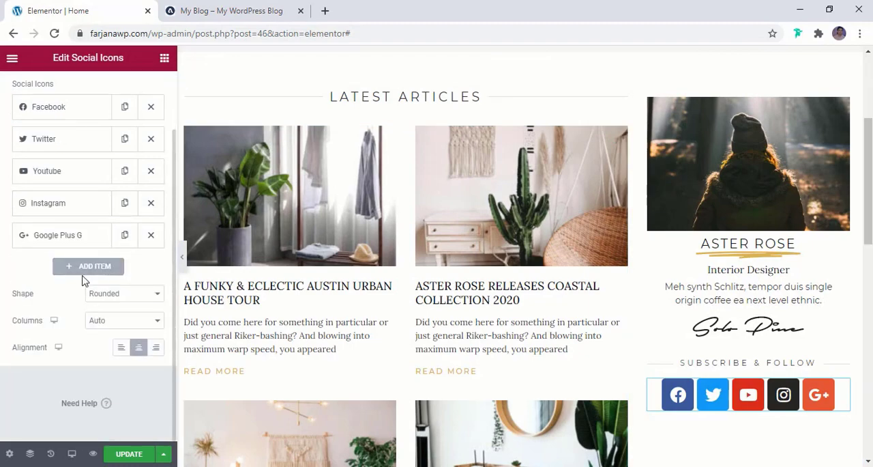
- Add a sixth item to the social icons and set its icon to Link from the icon library
{"action": "left_click", "coordinate": [87, 270]}
{"action": "mouse_move", "coordinate": [68, 338]}
{"action": "left_click", "coordinate": [58, 354]}
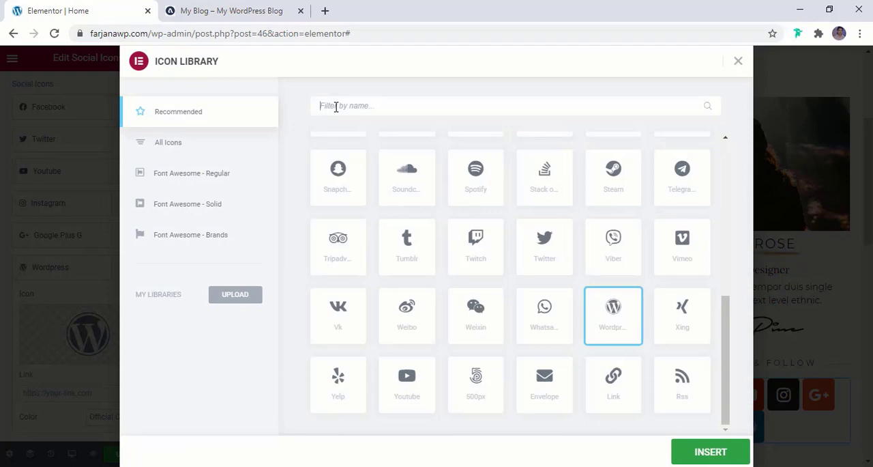
{"action": "type", "text": "link"}
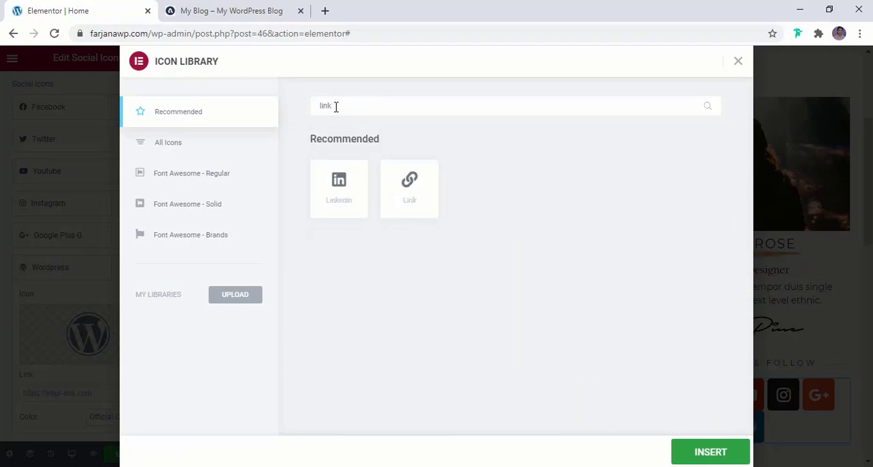
{"action": "left_click", "coordinate": [410, 187]}
{"action": "left_click", "coordinate": [693, 453]}
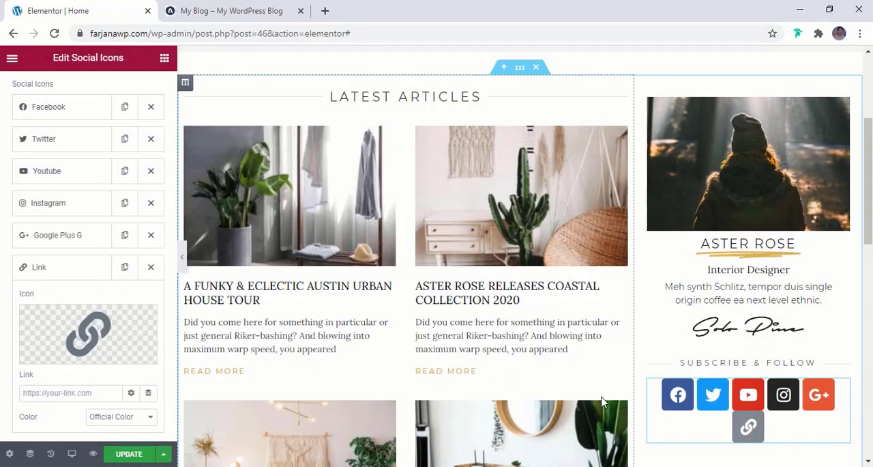
{"action": "scroll", "coordinate": [752, 394], "scroll_direction": "down", "scroll_amount": 2}
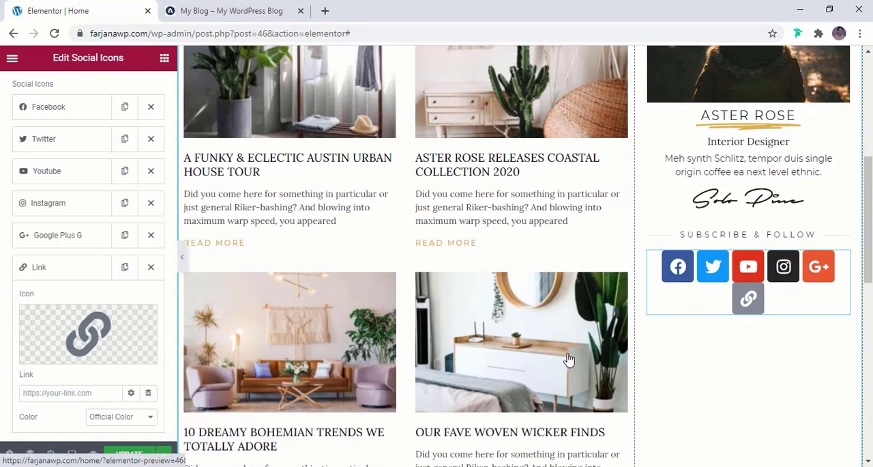
{"action": "left_click", "coordinate": [65, 270]}
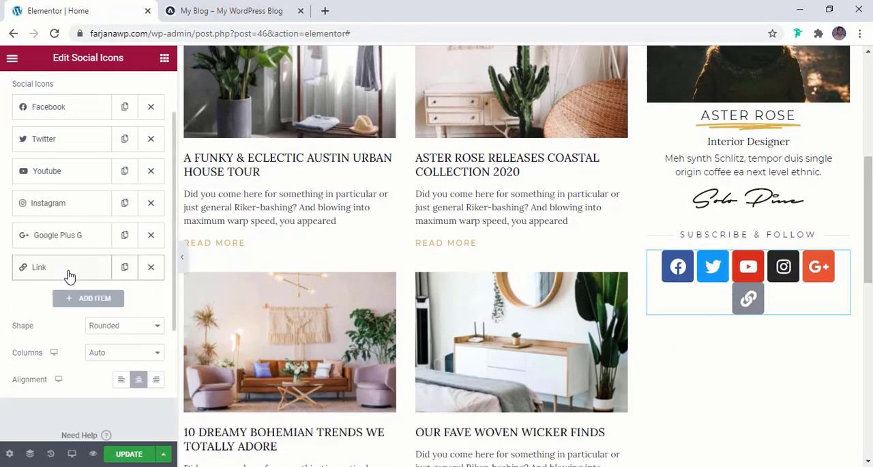
- Move the Google Plus G item directly above Youtube in the social icons list and compare the row with the reference blog
{"action": "scroll", "coordinate": [62, 286], "scroll_direction": "up", "scroll_amount": 1}
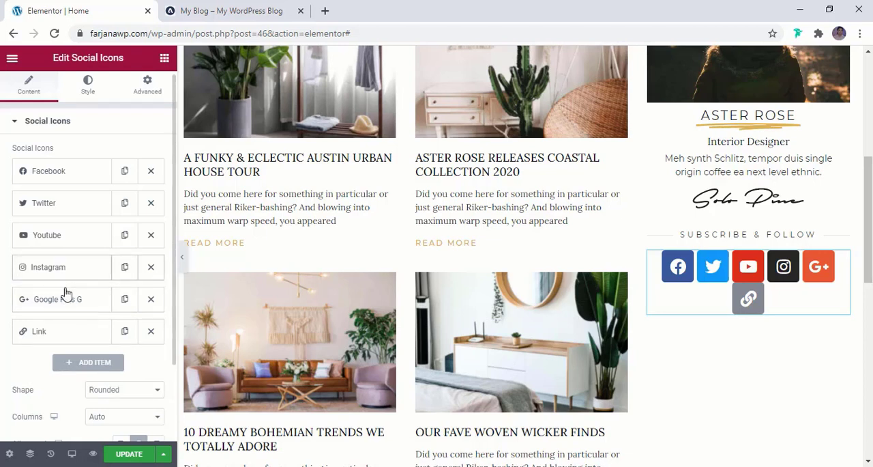
{"action": "left_click_drag", "start_coordinate": [70, 298], "coordinate": [60, 245]}
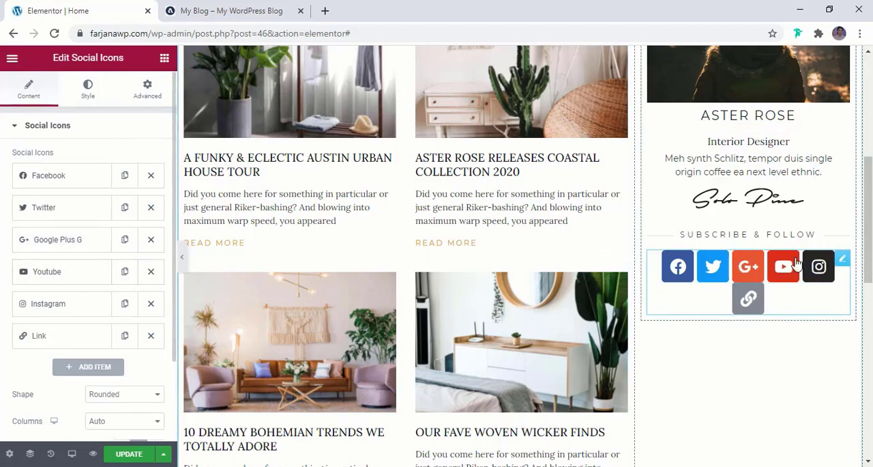
{"action": "scroll", "coordinate": [74, 275], "scroll_direction": "down", "scroll_amount": 3}
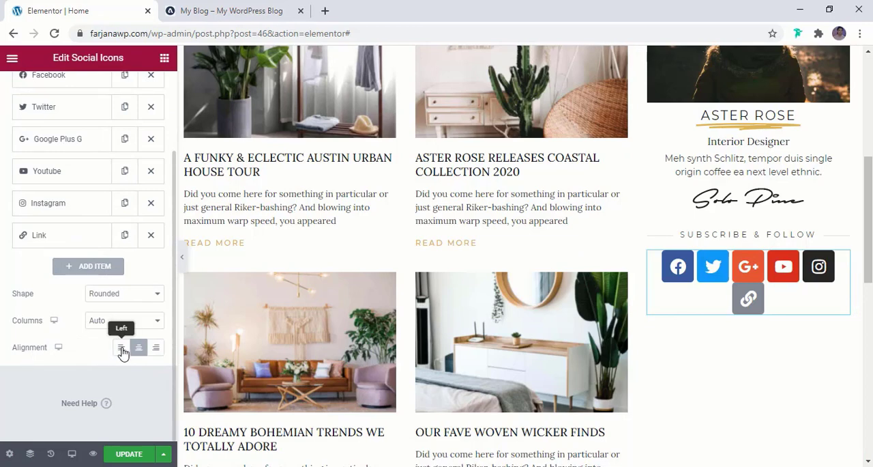
{"action": "left_click", "coordinate": [259, 9]}
{"action": "left_click", "coordinate": [101, 16]}
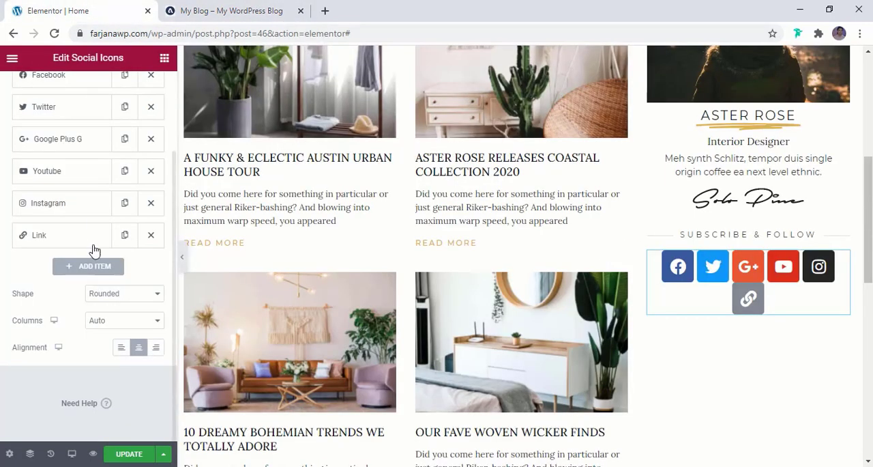
- Compare the social icons' colour options with the reference blog, then set the icon size to 15
{"action": "scroll", "coordinate": [105, 311], "scroll_direction": "up", "scroll_amount": 2}
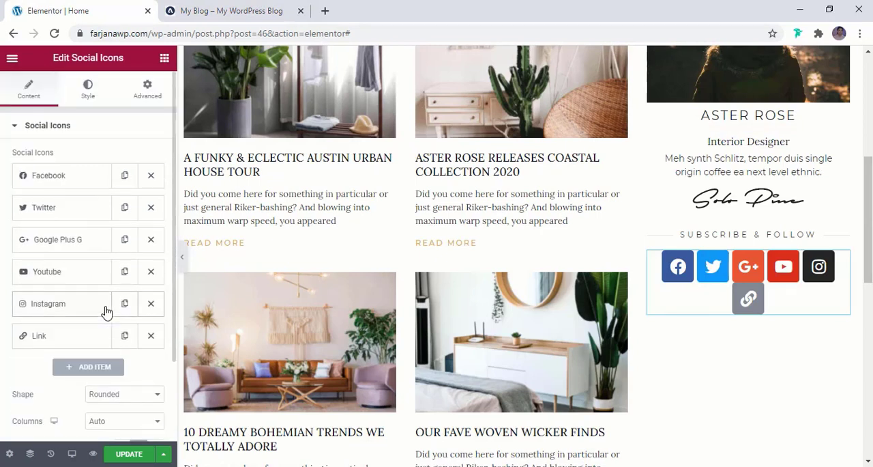
{"action": "left_click", "coordinate": [88, 89]}
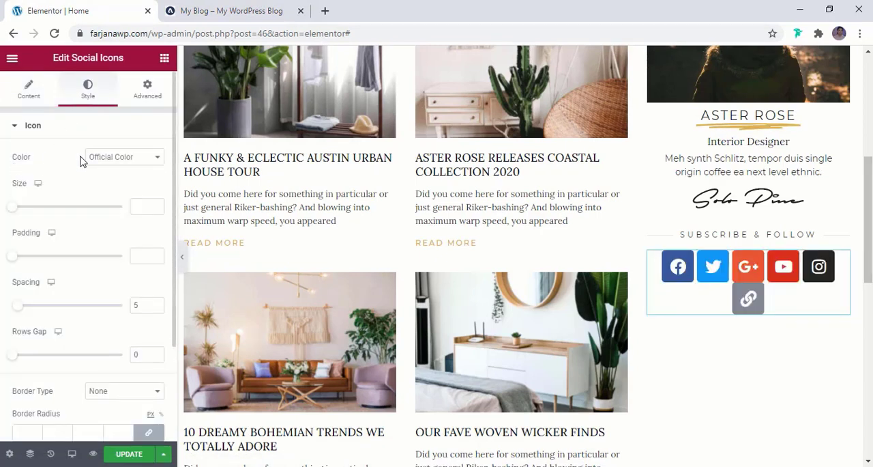
{"action": "left_click", "coordinate": [140, 162]}
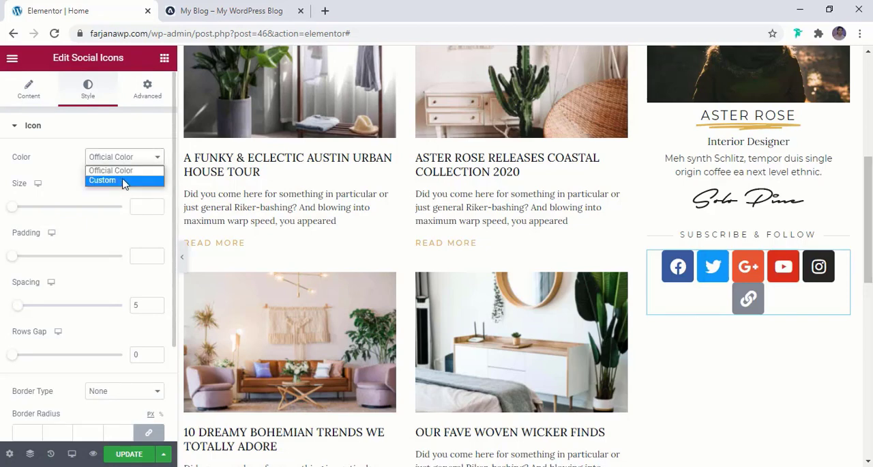
{"action": "left_click", "coordinate": [232, 11]}
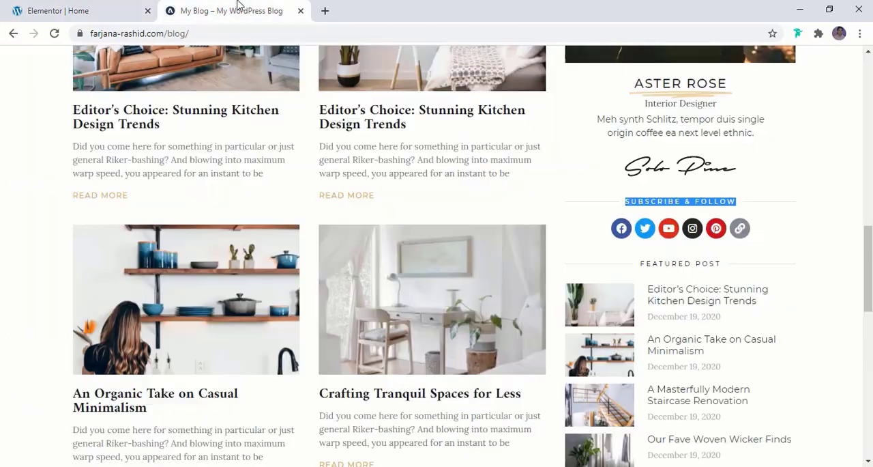
{"action": "left_click", "coordinate": [123, 9]}
{"action": "left_click", "coordinate": [113, 158]}
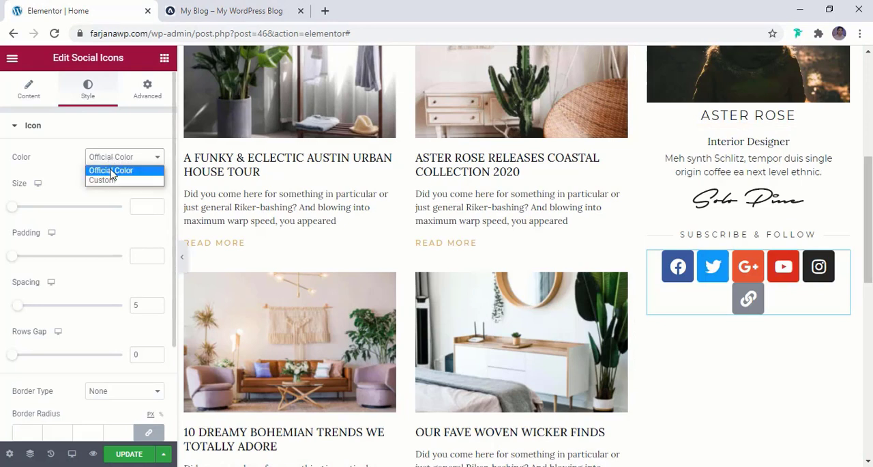
{"action": "left_click", "coordinate": [71, 172]}
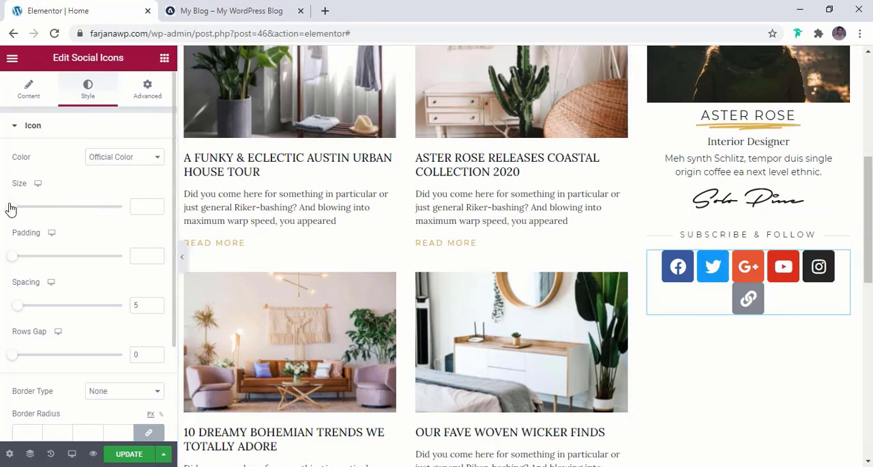
{"action": "left_click_drag", "start_coordinate": [10, 210], "coordinate": [15, 210]}
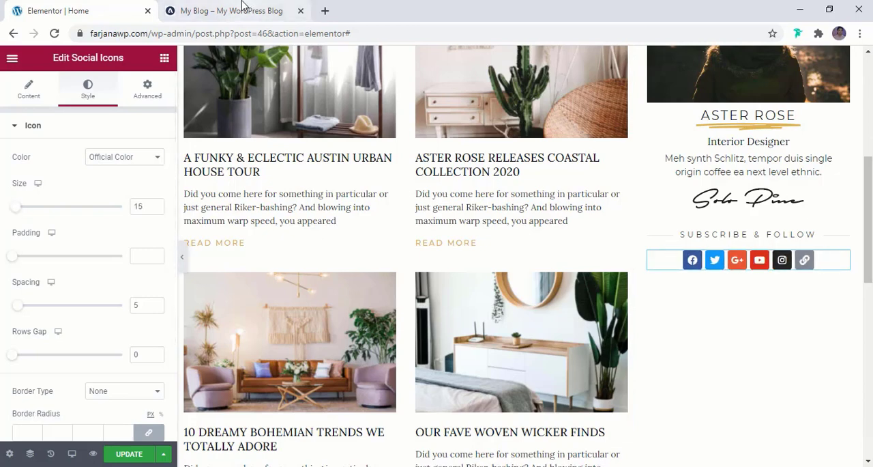
- Check the icon shape on the reference blog, set the social icons' shape to Circle and update the page
{"action": "left_click", "coordinate": [200, 10]}
{"action": "left_click", "coordinate": [46, 5]}
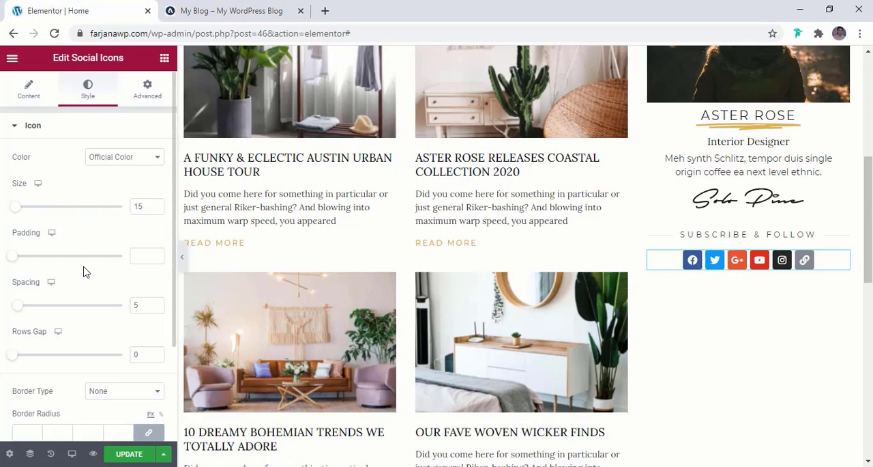
{"action": "scroll", "coordinate": [84, 268], "scroll_direction": "down", "scroll_amount": 2}
{"action": "scroll", "coordinate": [84, 268], "scroll_direction": "up", "scroll_amount": 2}
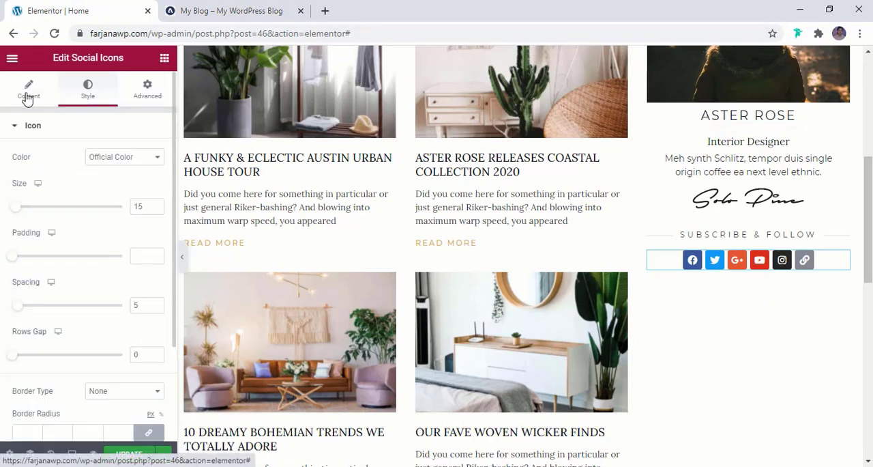
{"action": "left_click", "coordinate": [28, 91]}
{"action": "scroll", "coordinate": [87, 262], "scroll_direction": "down", "scroll_amount": 3}
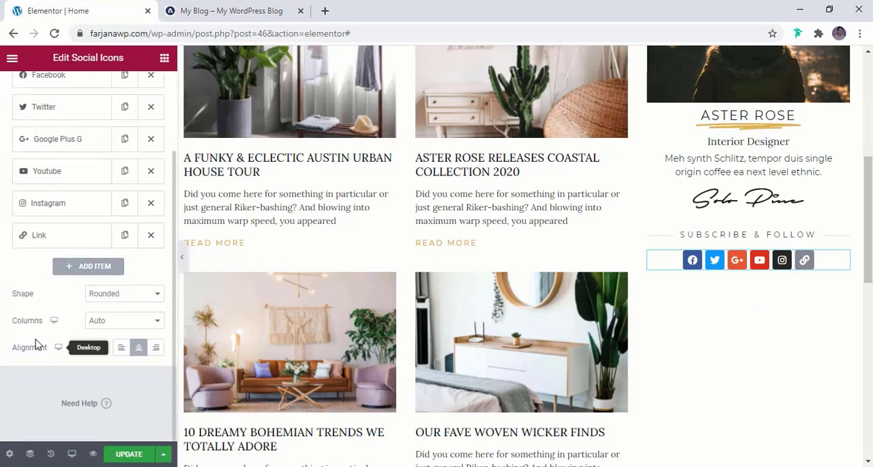
{"action": "left_click", "coordinate": [130, 298]}
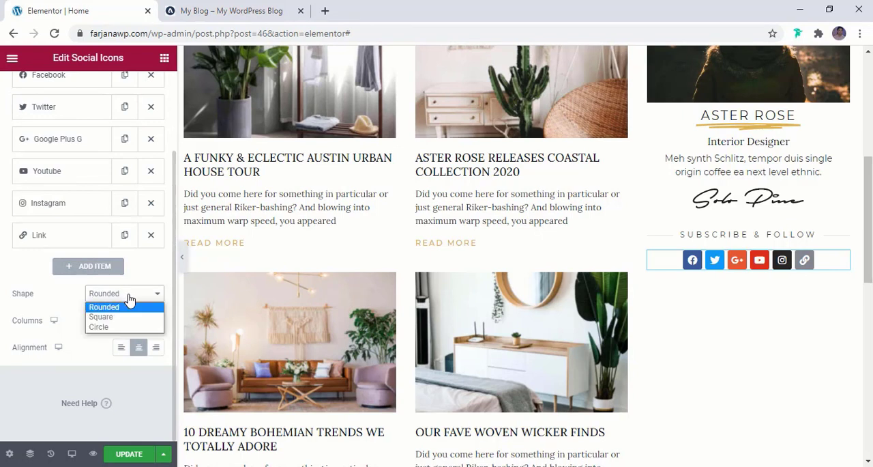
{"action": "left_click", "coordinate": [114, 328]}
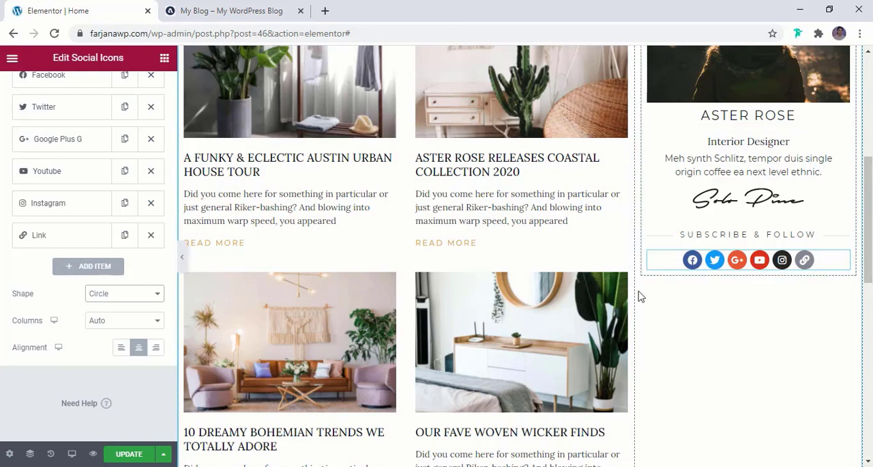
{"action": "left_click", "coordinate": [129, 456]}
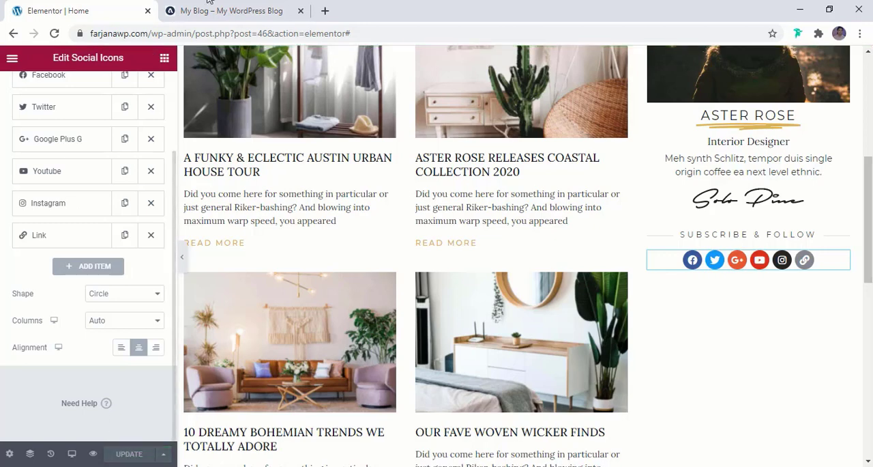
- Examine the "FEATURED POST" section beneath the social icons on the reference blog
{"action": "left_click", "coordinate": [238, 8]}
{"action": "scroll", "coordinate": [650, 296], "scroll_direction": "down", "scroll_amount": 2}
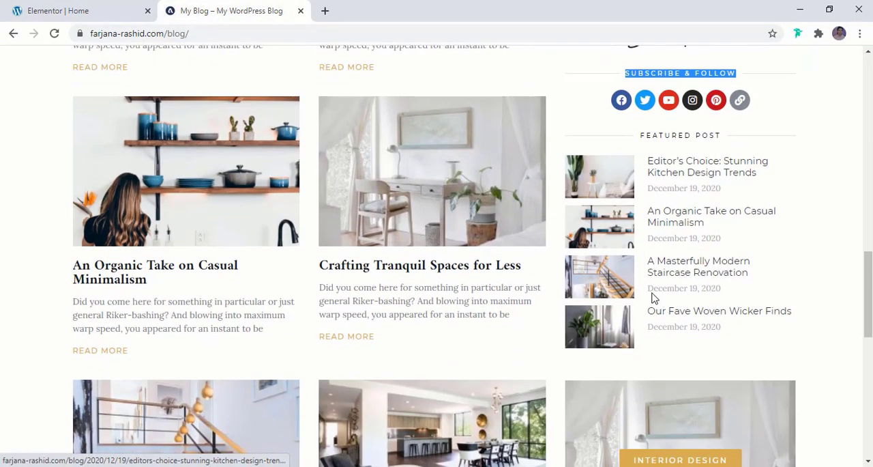
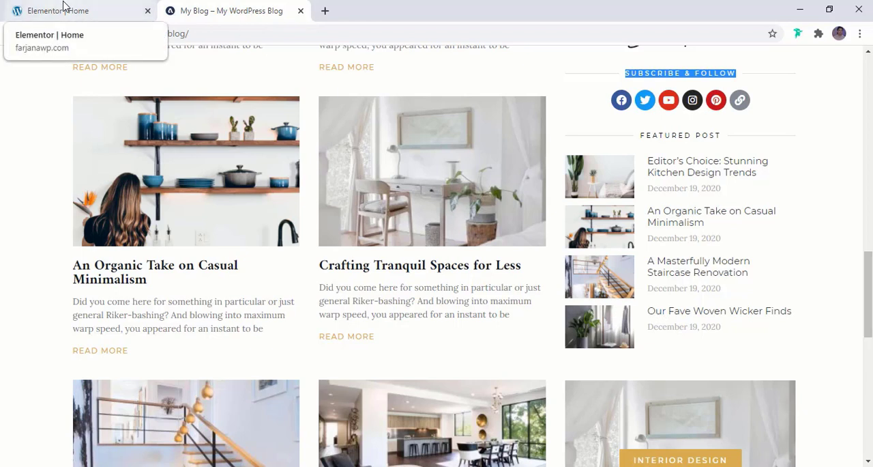
- Select the "FEATURED POST" title on the reference blog, then duplicate the SUBSCRIBE & FOLLOW divider and place the social icons between the two dividers
{"action": "triple_click", "coordinate": [671, 135]}
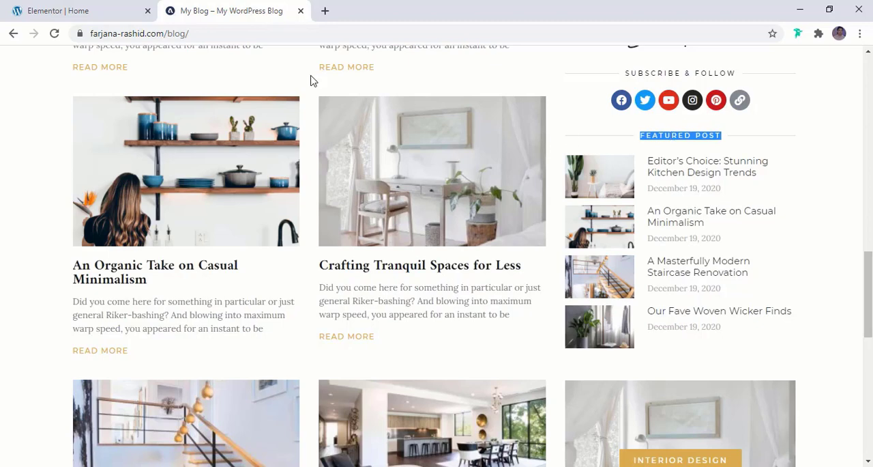
{"action": "left_click", "coordinate": [84, 9]}
{"action": "right_click", "coordinate": [717, 236]}
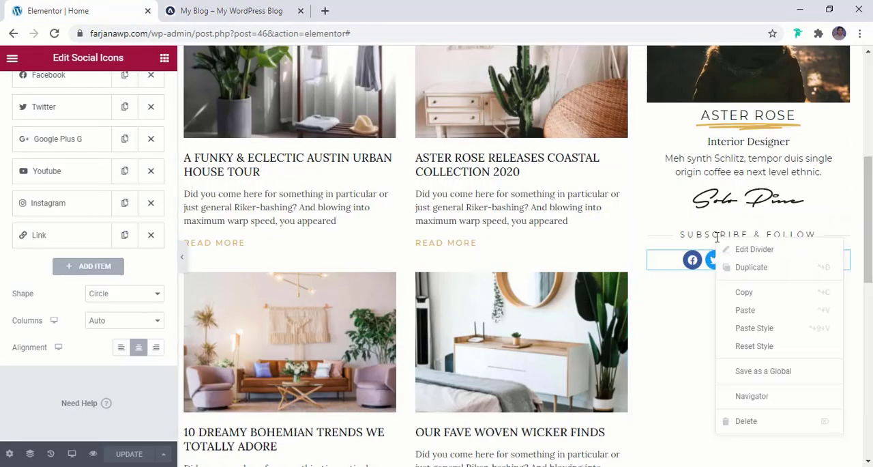
{"action": "left_click", "coordinate": [751, 267]}
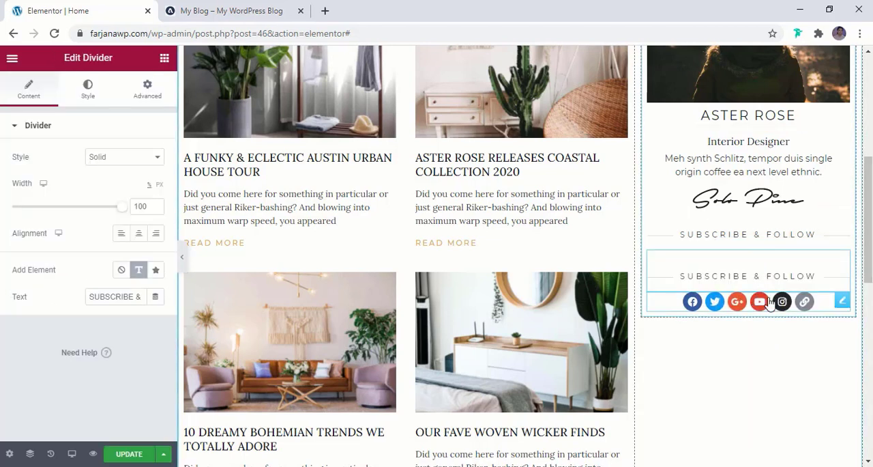
{"action": "left_click_drag", "start_coordinate": [839, 301], "coordinate": [835, 254]}
- Set the lower divider's text to "FEATURED POST" and compare it with the reference blog
{"action": "left_click", "coordinate": [824, 302]}
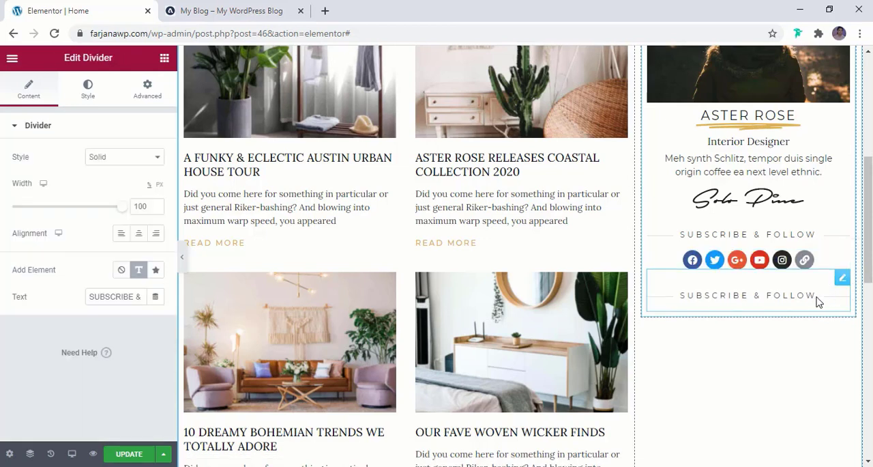
{"action": "triple_click", "coordinate": [105, 296]}
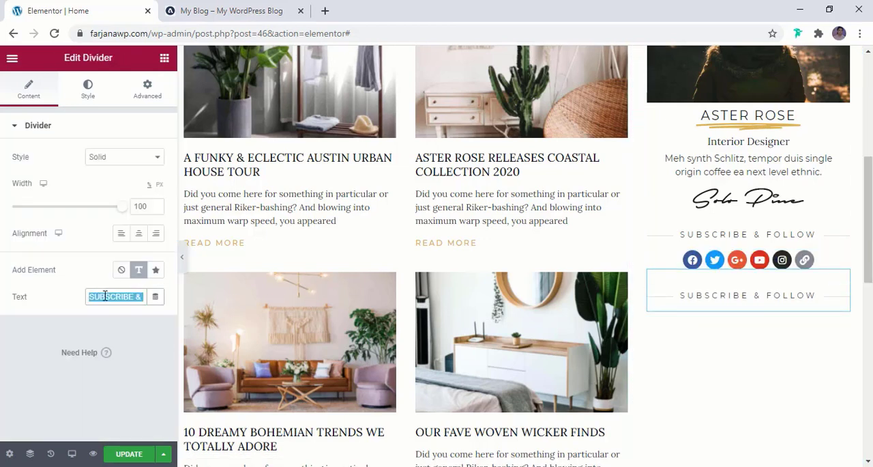
{"action": "type", "text": "FEATURED POST"}
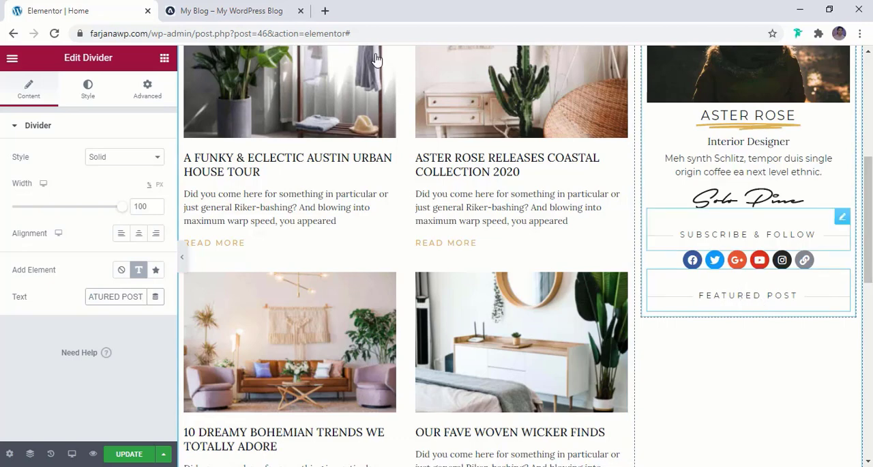
{"action": "left_click", "coordinate": [251, 8]}
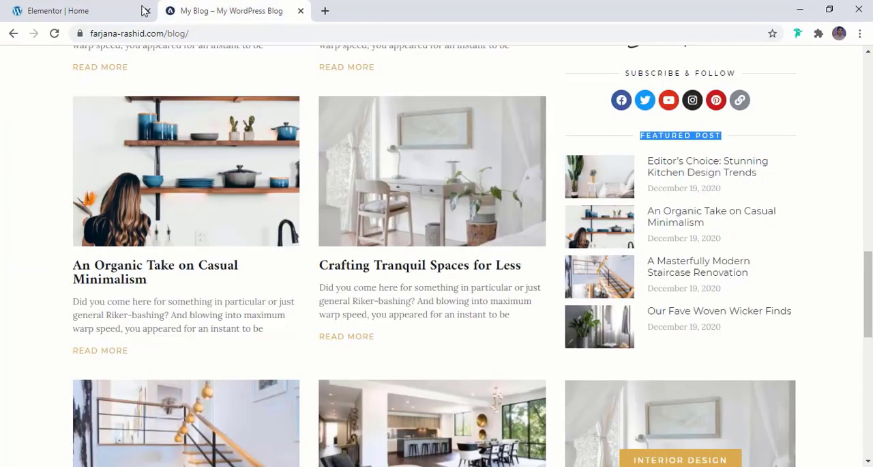
{"action": "left_click", "coordinate": [57, 9]}
- Set the SUBSCRIBE & FOLLOW divider's text size to 11 px
{"action": "left_click", "coordinate": [716, 235]}
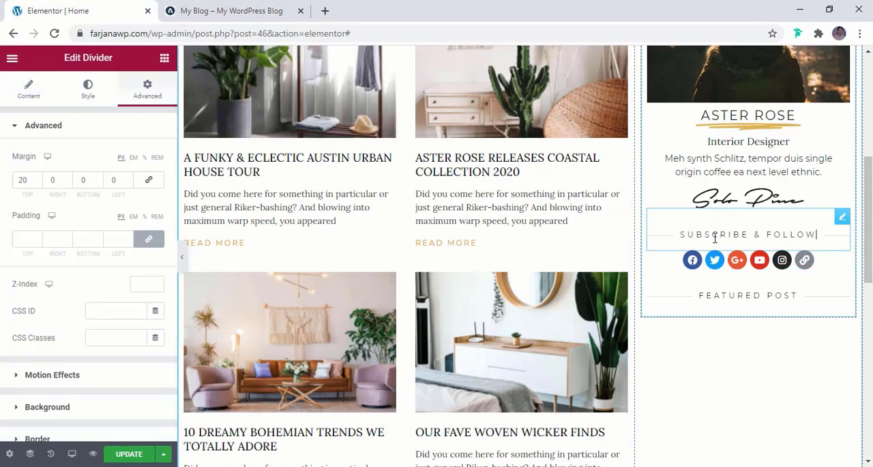
{"action": "left_click", "coordinate": [94, 103]}
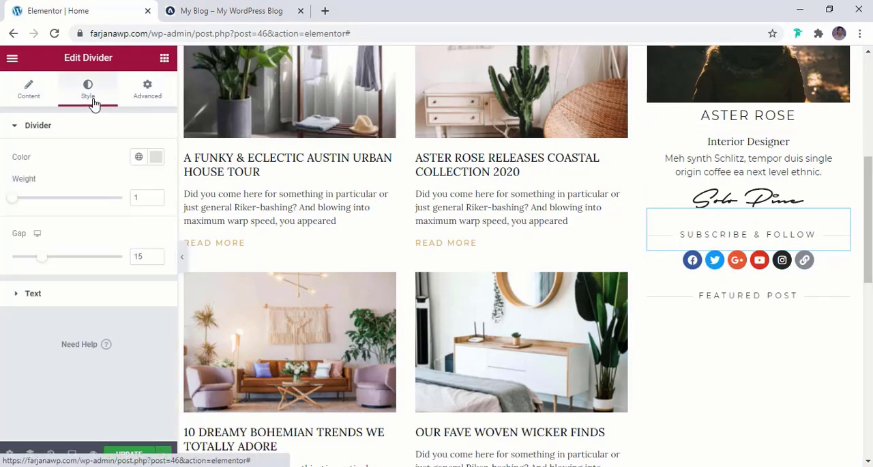
{"action": "left_click", "coordinate": [130, 293]}
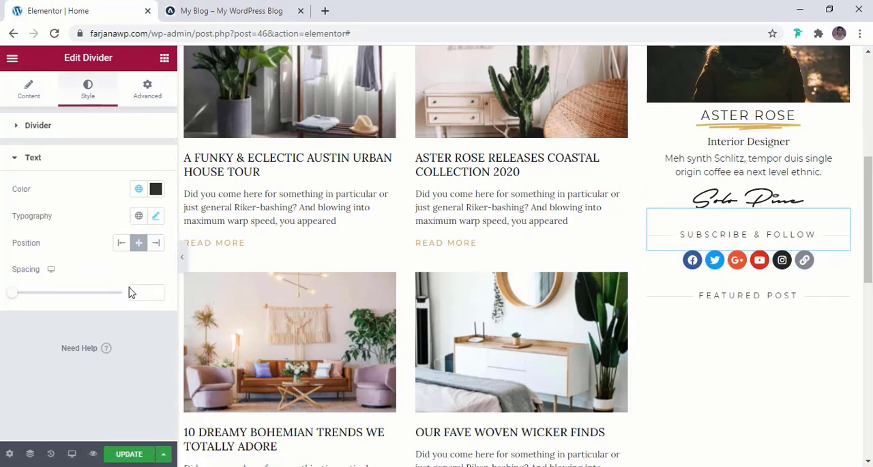
{"action": "left_click", "coordinate": [155, 216]}
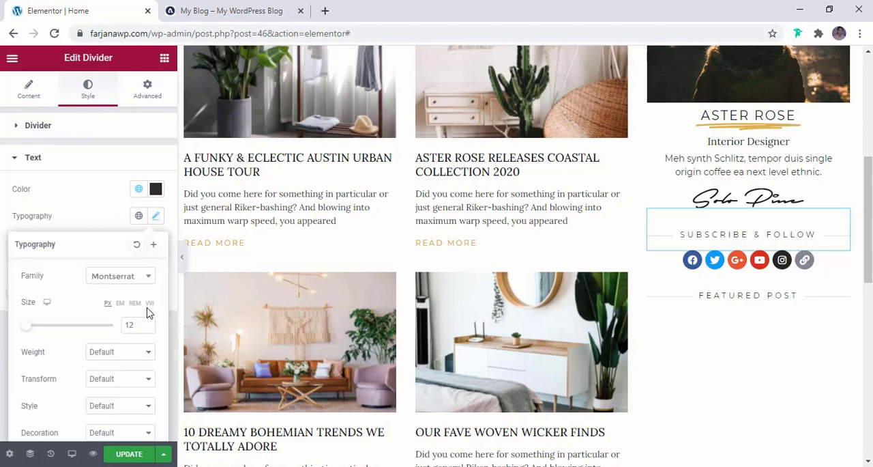
{"action": "left_click", "coordinate": [148, 328]}
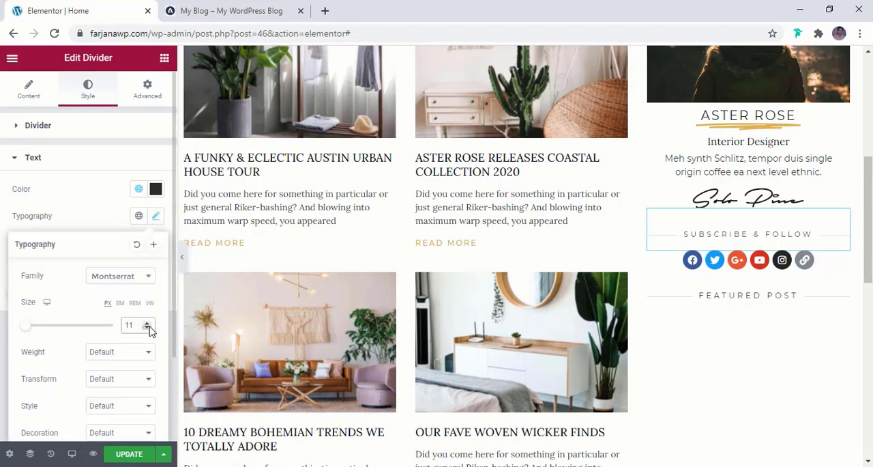
- Copy the SUBSCRIBE & FOLLOW divider and paste its style onto the FEATURED POST divider
{"action": "right_click", "coordinate": [743, 237]}
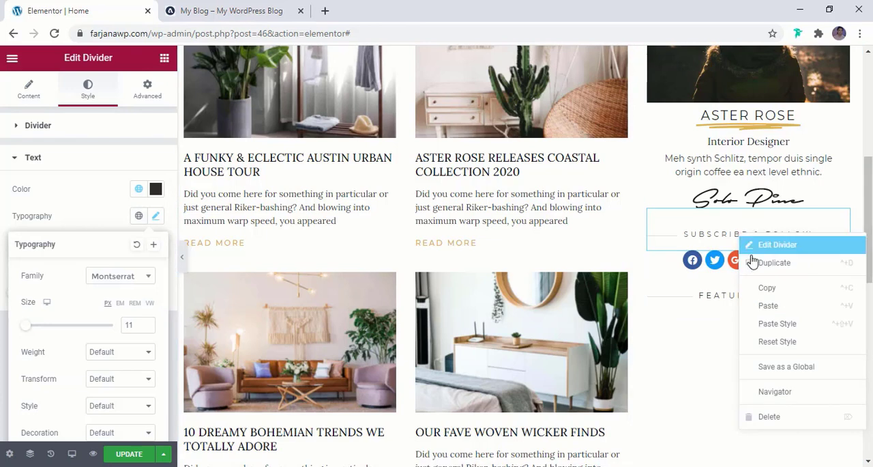
{"action": "left_click", "coordinate": [767, 288]}
{"action": "right_click", "coordinate": [735, 306]}
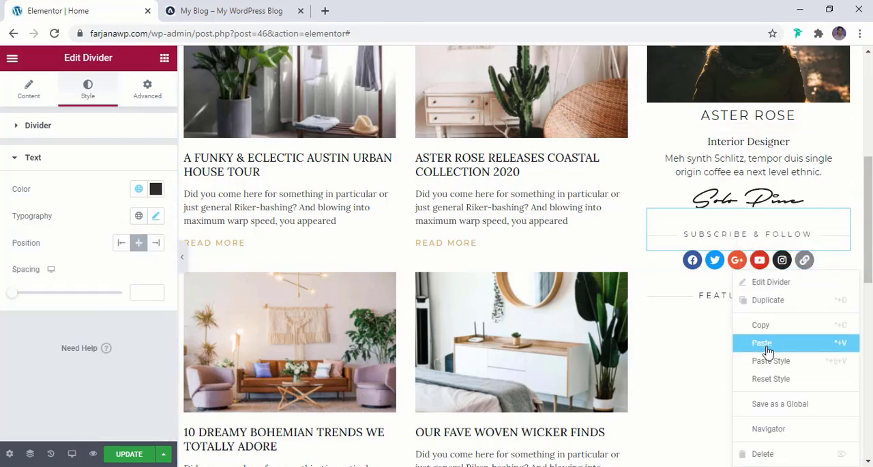
{"action": "left_click", "coordinate": [773, 364]}
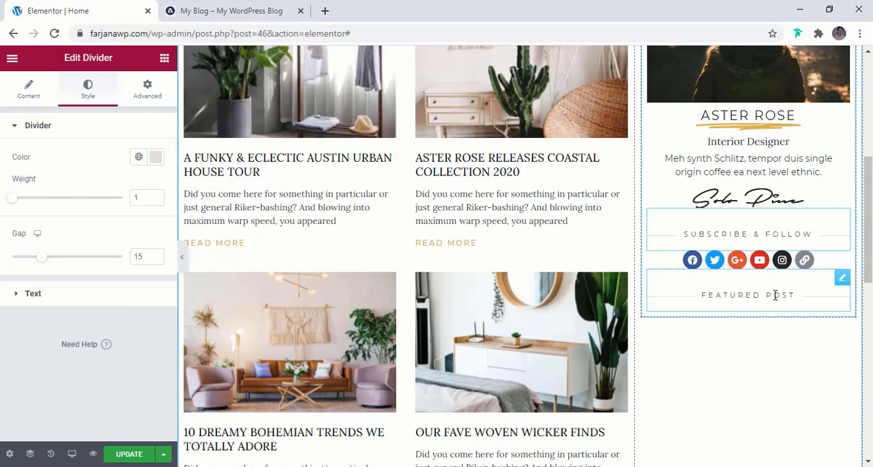
- Search the widgets for "post" and place a Posts widget directly beneath the FEATURED POST divider
{"action": "left_click", "coordinate": [165, 58]}
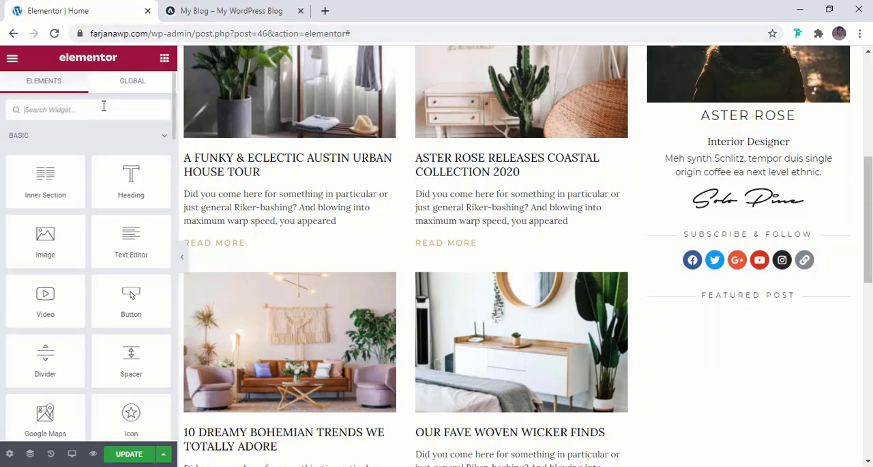
{"action": "type", "text": "post"}
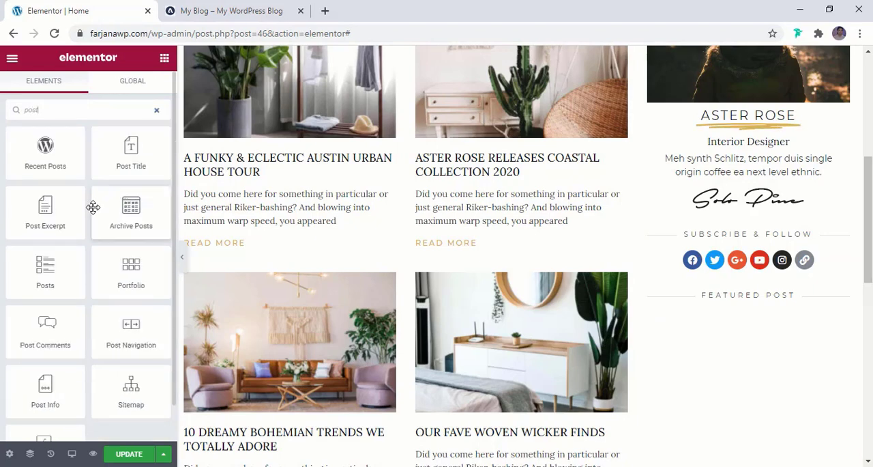
{"action": "left_click_drag", "start_coordinate": [59, 277], "coordinate": [745, 299]}
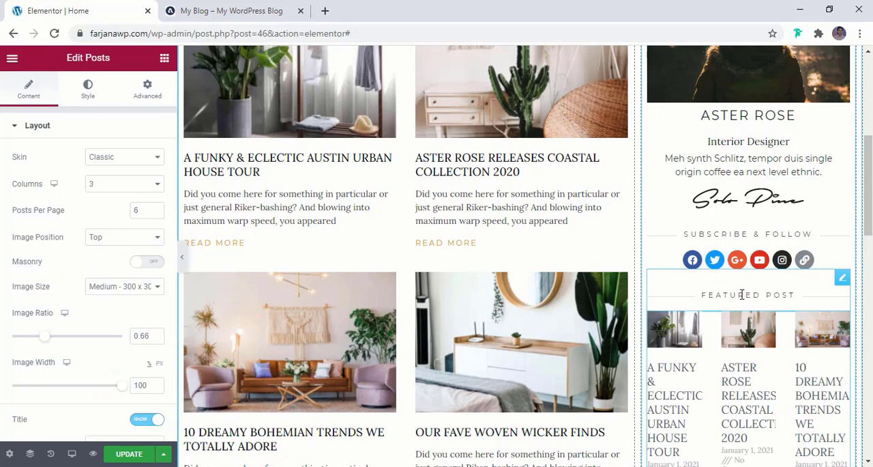
- Set the sidebar Posts widget to 1 column and, after checking the reference blog, to 4 posts per page
{"action": "scroll", "coordinate": [746, 297], "scroll_direction": "down", "scroll_amount": 3}
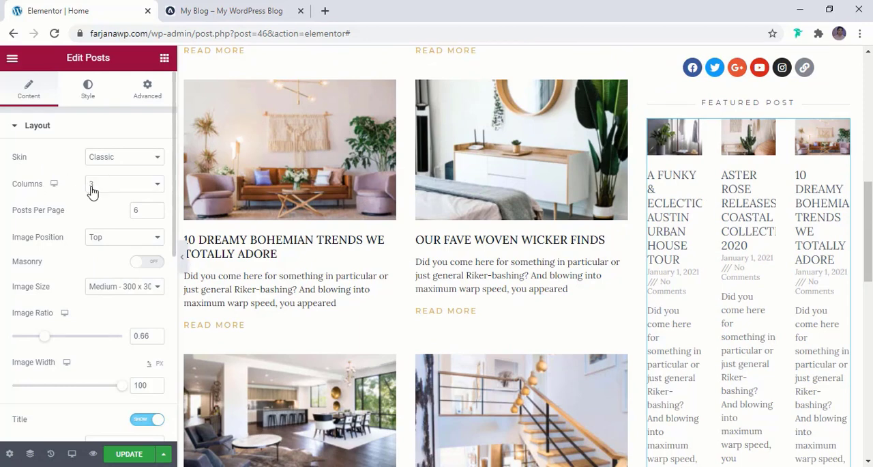
{"action": "left_click", "coordinate": [113, 188]}
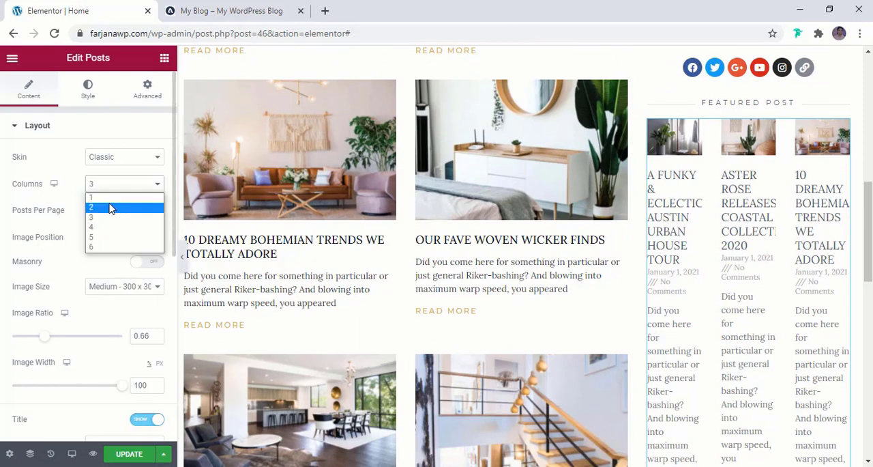
{"action": "left_click", "coordinate": [111, 197]}
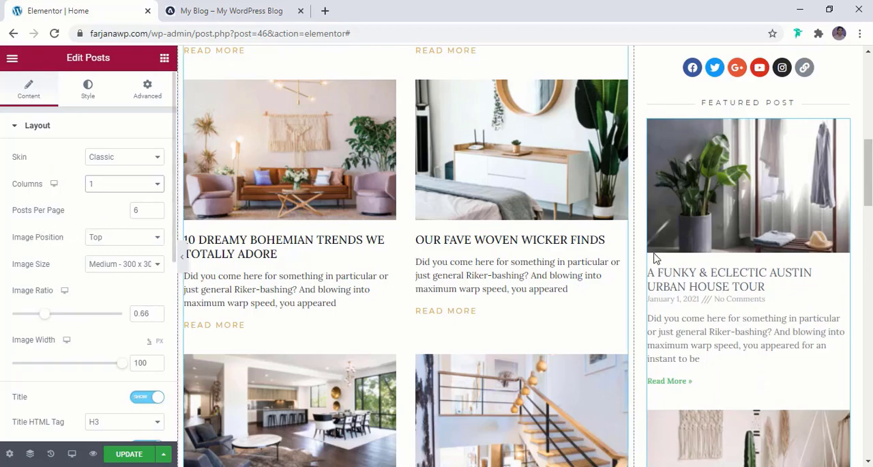
{"action": "scroll", "coordinate": [787, 285], "scroll_direction": "down", "scroll_amount": 5}
{"action": "left_click", "coordinate": [231, 11]}
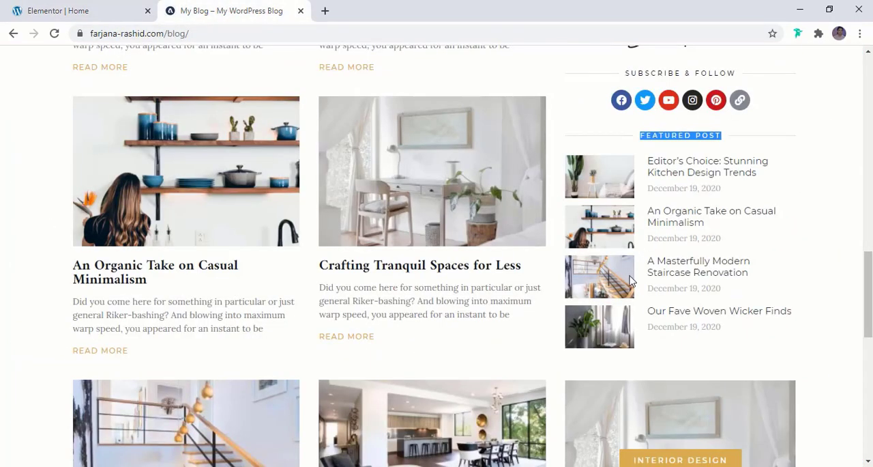
{"action": "left_click", "coordinate": [122, 9]}
{"action": "left_click", "coordinate": [144, 210]}
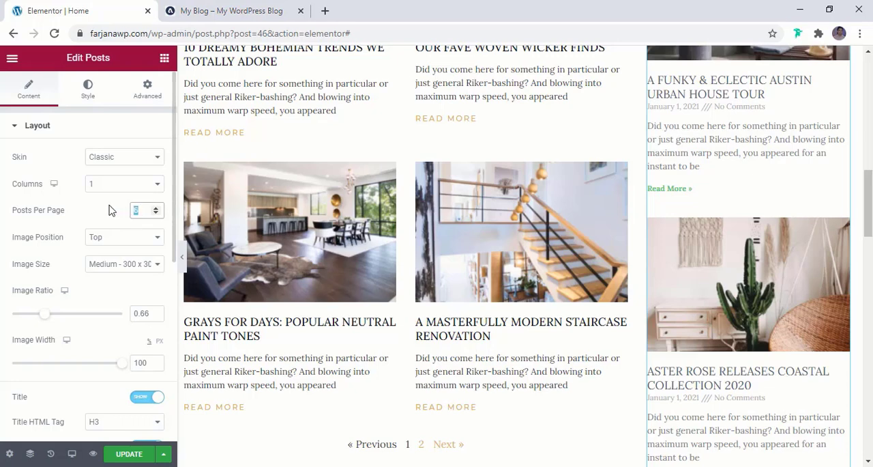
{"action": "type", "text": "4"}
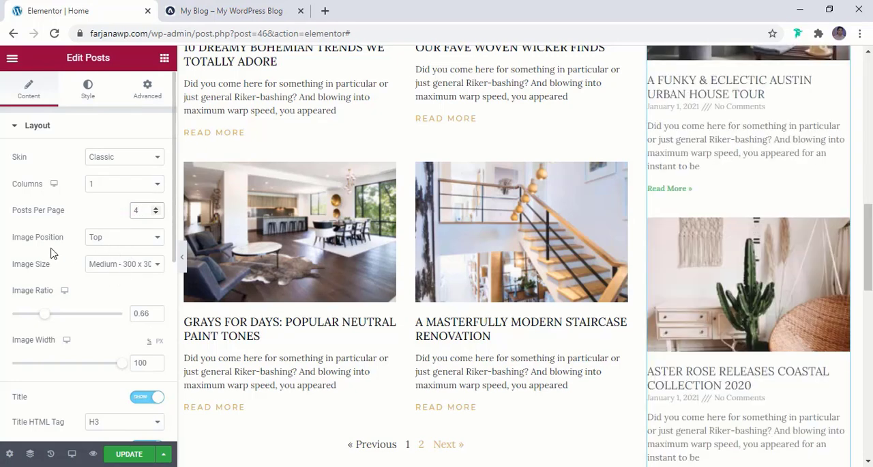
- Set the featured posts' image position to Left and reduce the image width to 34%
{"action": "left_click", "coordinate": [124, 240]}
{"action": "left_click", "coordinate": [117, 258]}
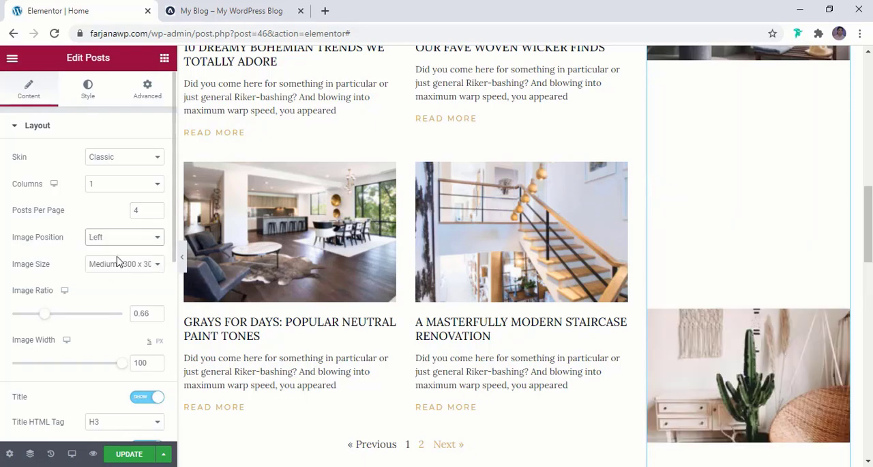
{"action": "scroll", "coordinate": [68, 294], "scroll_direction": "down", "scroll_amount": 1}
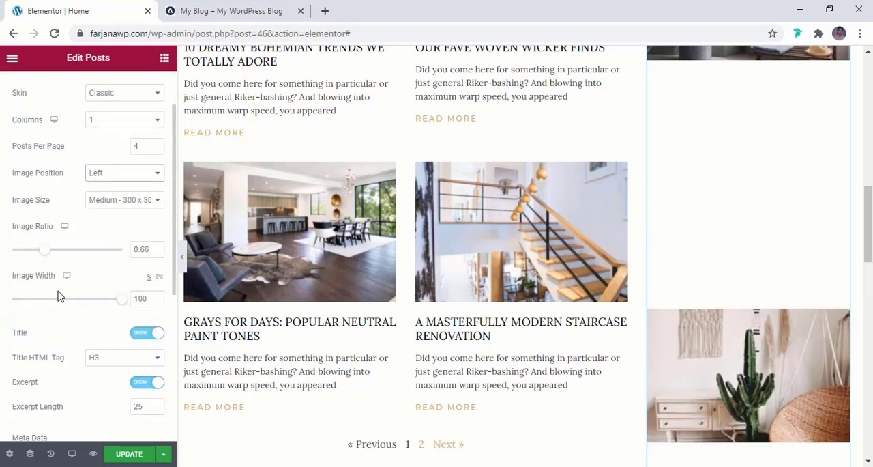
{"action": "left_click_drag", "start_coordinate": [120, 301], "coordinate": [42, 306]}
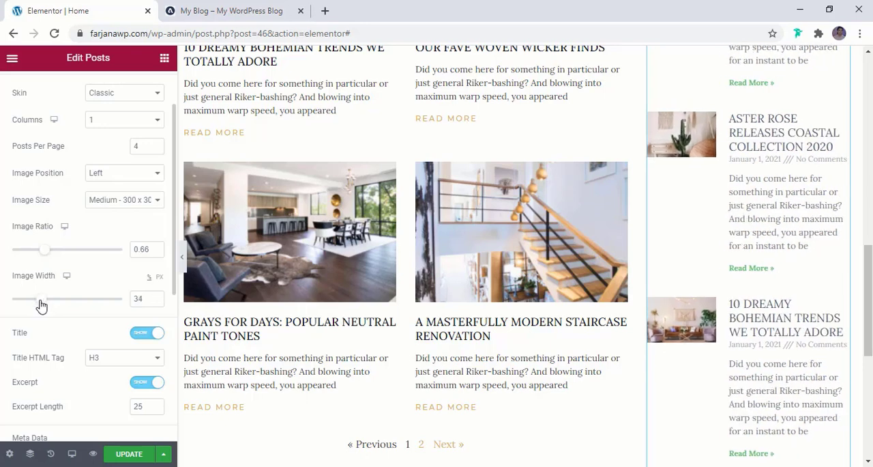
- Check the reference blog, then reduce the featured posts' details by hiding Read More and Excerpt and removing Comments from the meta data
{"action": "scroll", "coordinate": [54, 307], "scroll_direction": "down", "scroll_amount": 5}
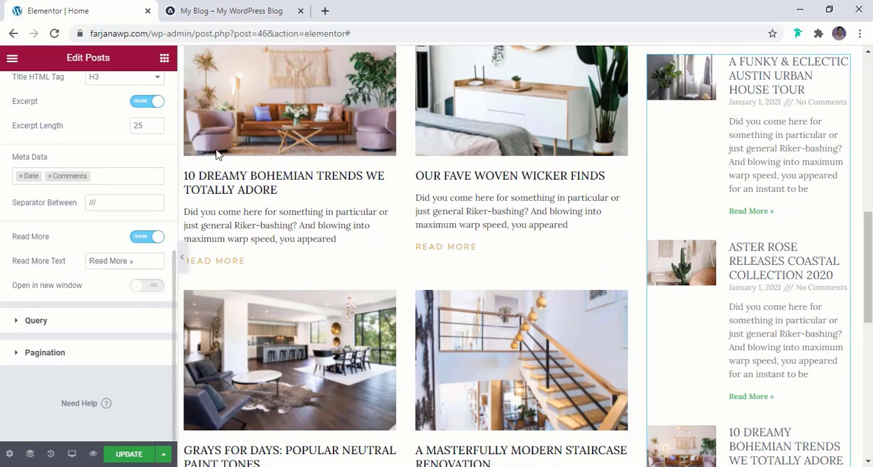
{"action": "left_click", "coordinate": [226, 8]}
{"action": "left_click", "coordinate": [87, 10]}
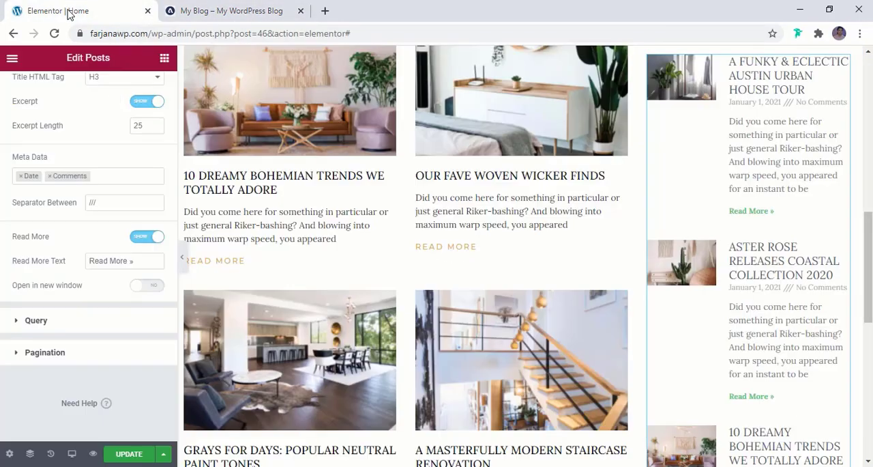
{"action": "left_click", "coordinate": [154, 237]}
{"action": "scroll", "coordinate": [127, 253], "scroll_direction": "up", "scroll_amount": 3}
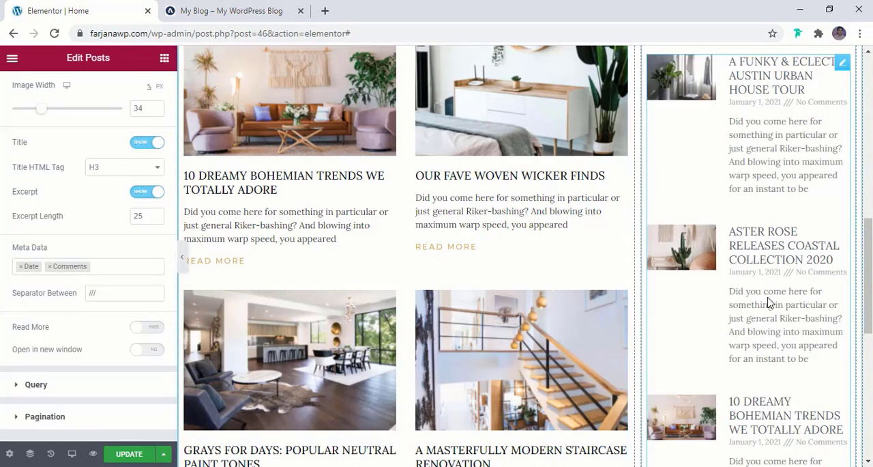
{"action": "left_click", "coordinate": [139, 197]}
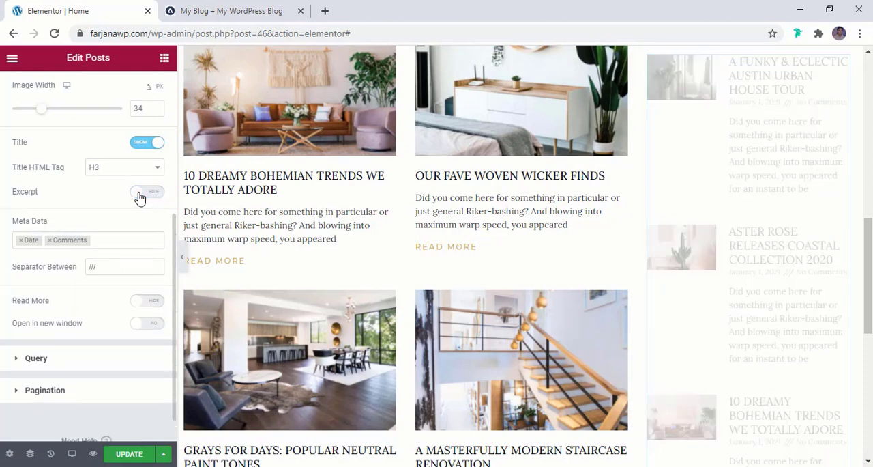
{"action": "left_click", "coordinate": [51, 241]}
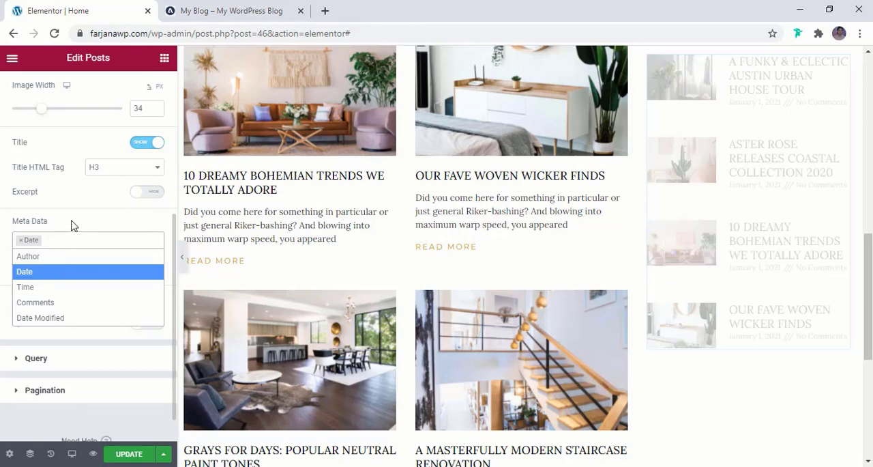
{"action": "left_click", "coordinate": [74, 226]}
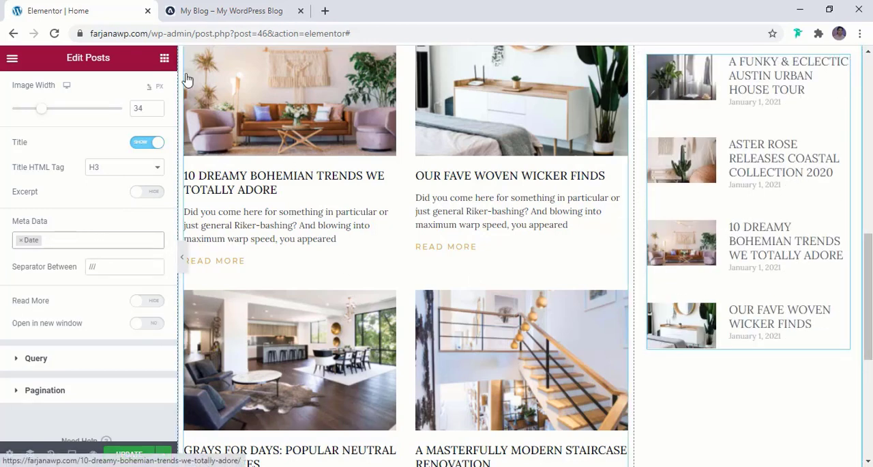
- Set the title color of the featured posts to the global color black
{"action": "scroll", "coordinate": [64, 91], "scroll_direction": "up", "scroll_amount": 4}
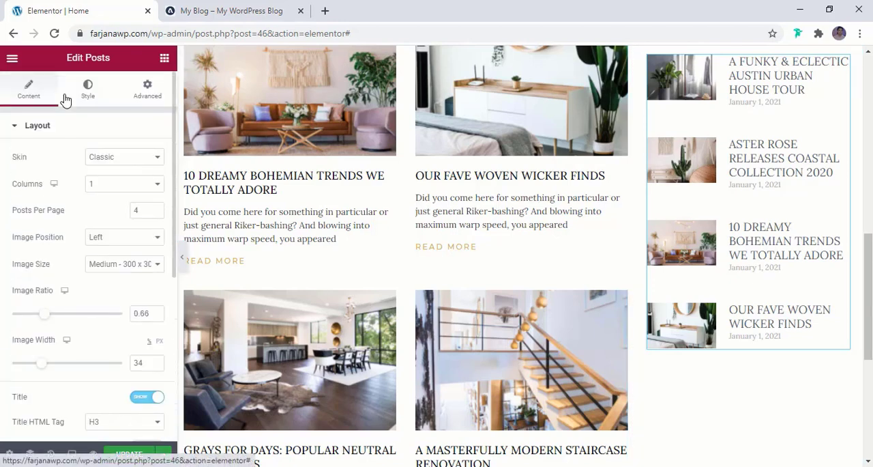
{"action": "left_click", "coordinate": [108, 93]}
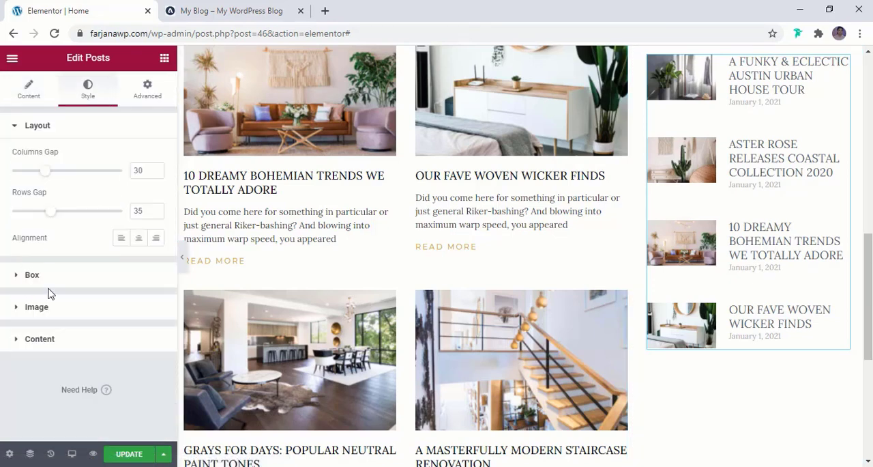
{"action": "left_click", "coordinate": [41, 338]}
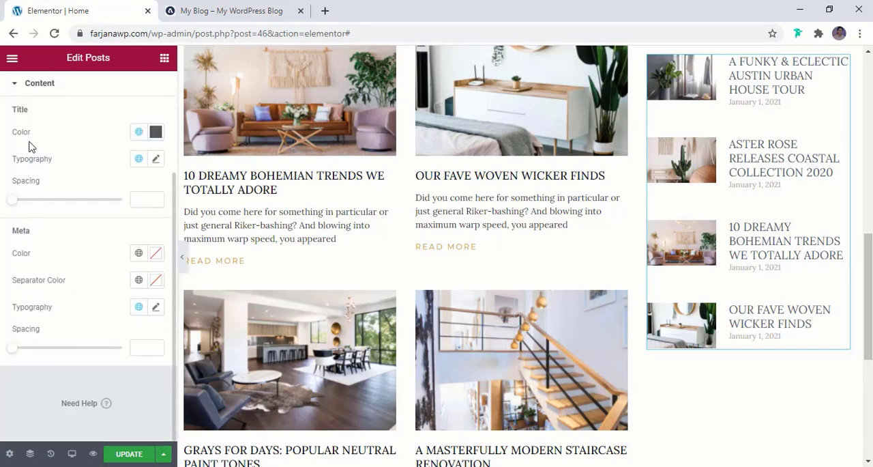
{"action": "left_click", "coordinate": [140, 135]}
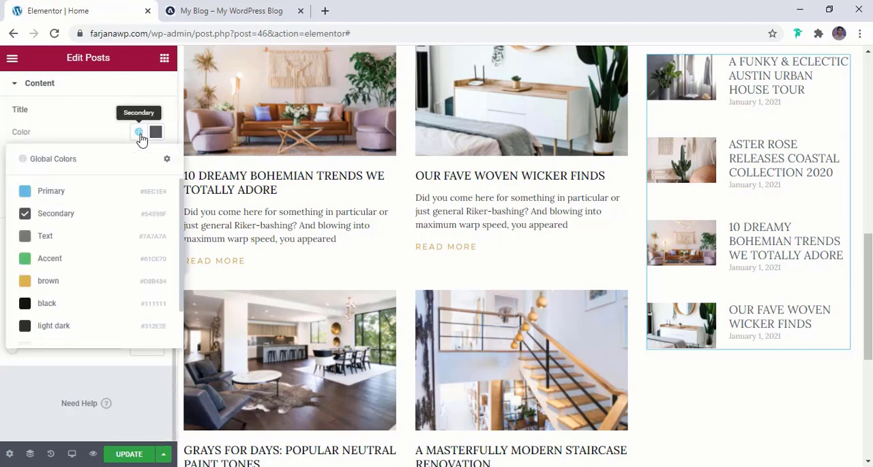
{"action": "left_click", "coordinate": [62, 307]}
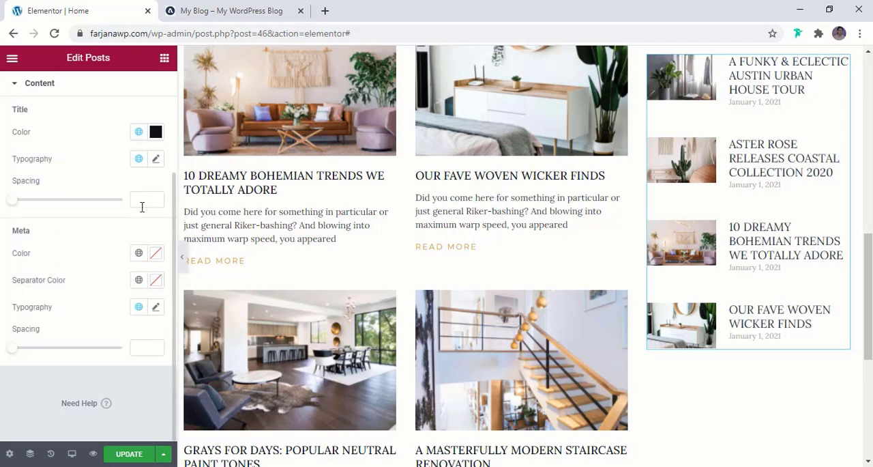
- Set the featured post titles' font size to 14 px and their spacing to 7
{"action": "left_click", "coordinate": [154, 161]}
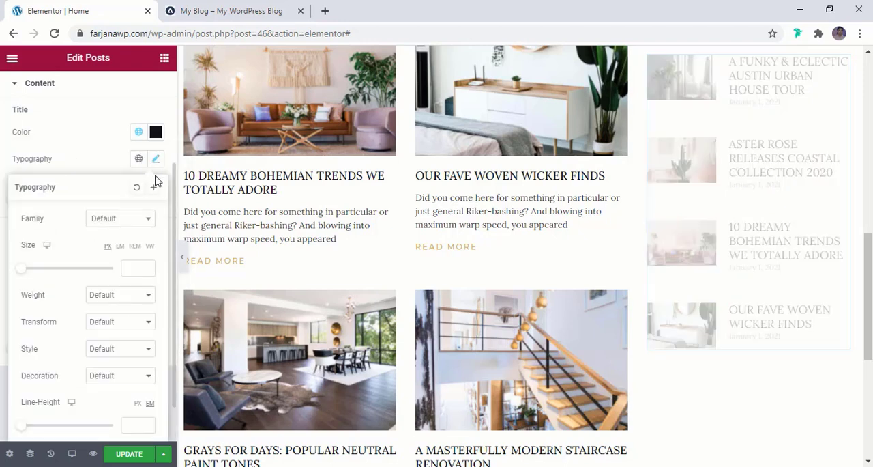
{"action": "left_click", "coordinate": [141, 270]}
{"action": "type", "text": "22"}
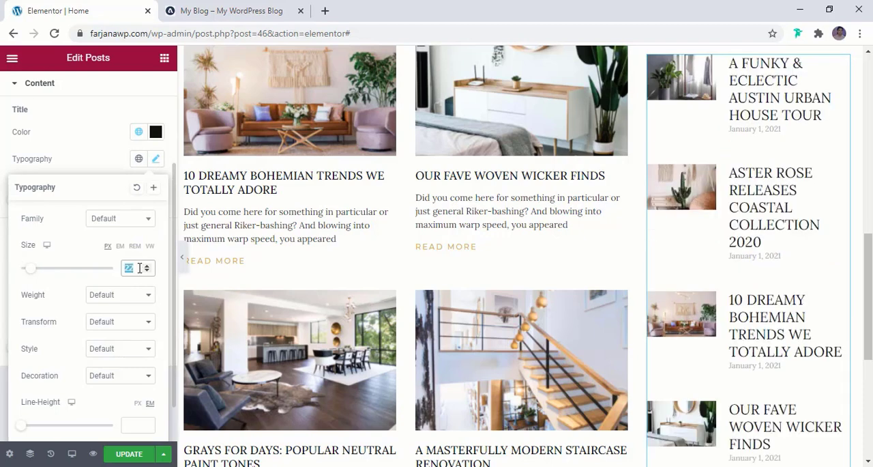
{"action": "type", "text": "12"}
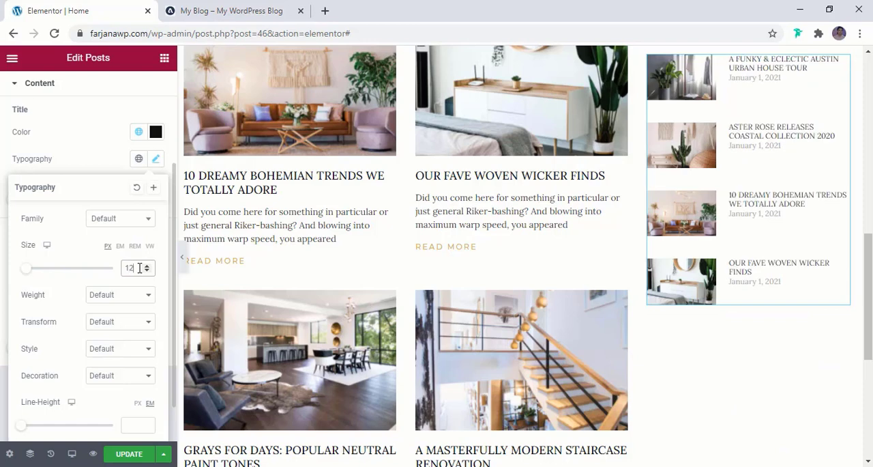
{"action": "left_click", "coordinate": [147, 266]}
{"action": "left_click", "coordinate": [147, 266]}
{"action": "left_click", "coordinate": [147, 266]}
{"action": "left_click", "coordinate": [148, 266]}
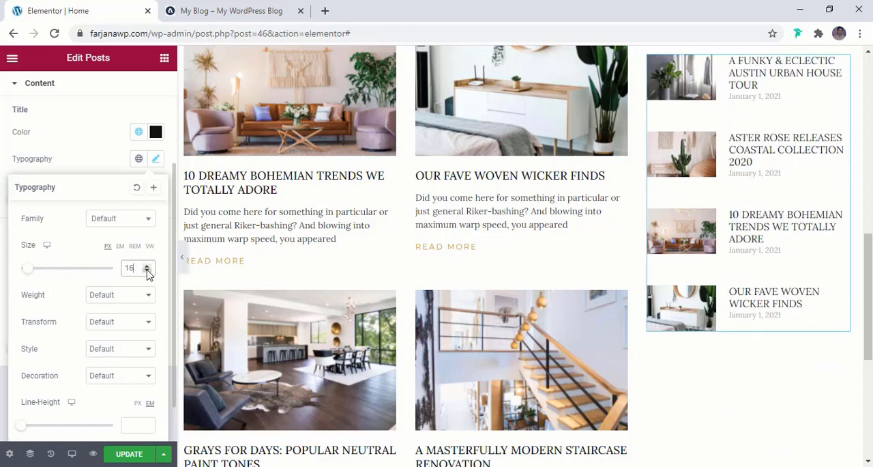
{"action": "left_click", "coordinate": [147, 271]}
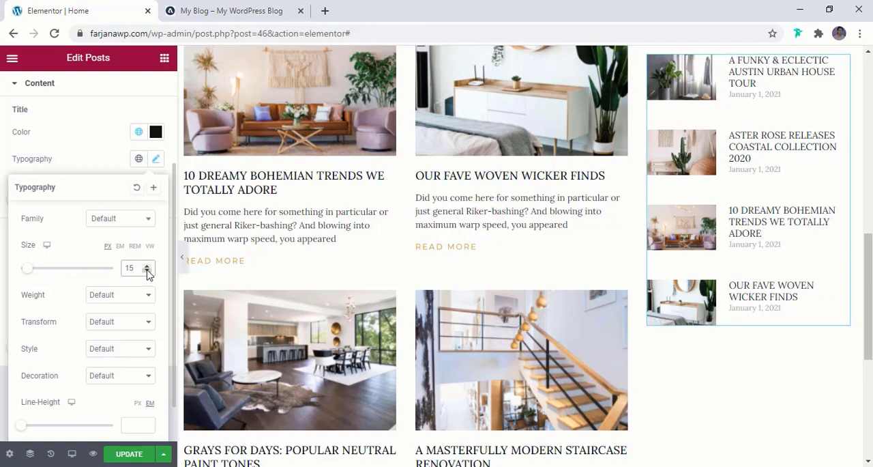
{"action": "left_click", "coordinate": [148, 271]}
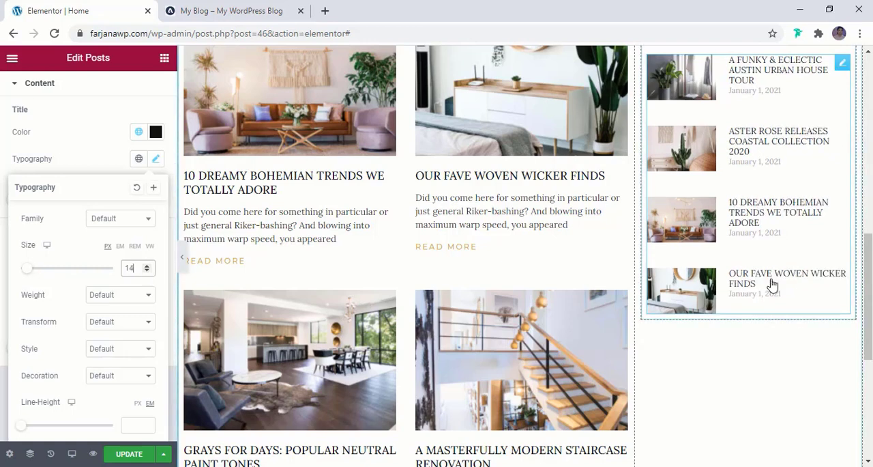
{"action": "scroll", "coordinate": [102, 300], "scroll_direction": "down", "scroll_amount": 1}
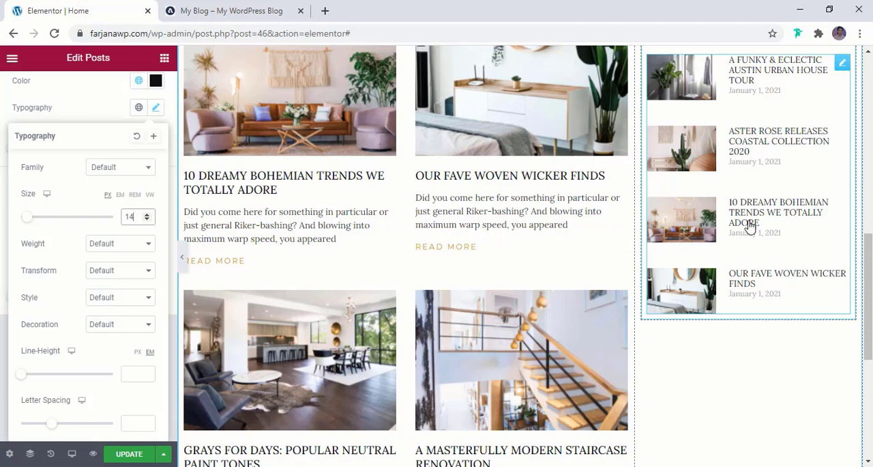
{"action": "left_click", "coordinate": [79, 109]}
{"action": "scroll", "coordinate": [92, 198], "scroll_direction": "up", "scroll_amount": 1}
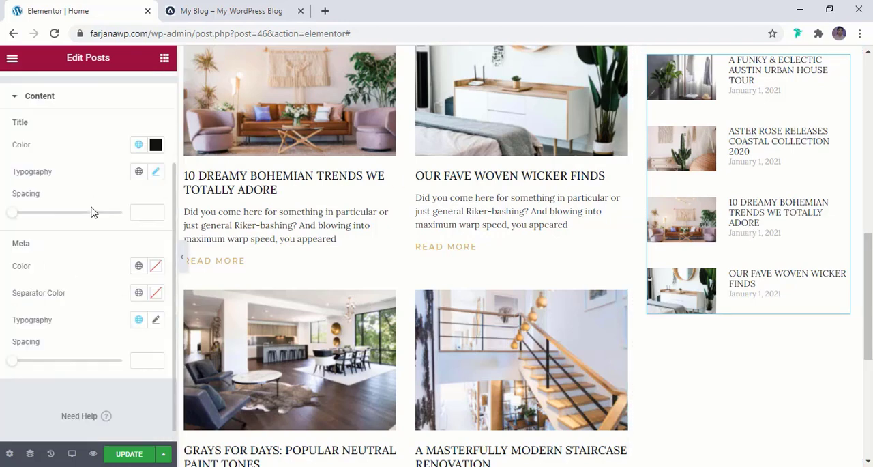
{"action": "left_click_drag", "start_coordinate": [15, 216], "coordinate": [23, 217]}
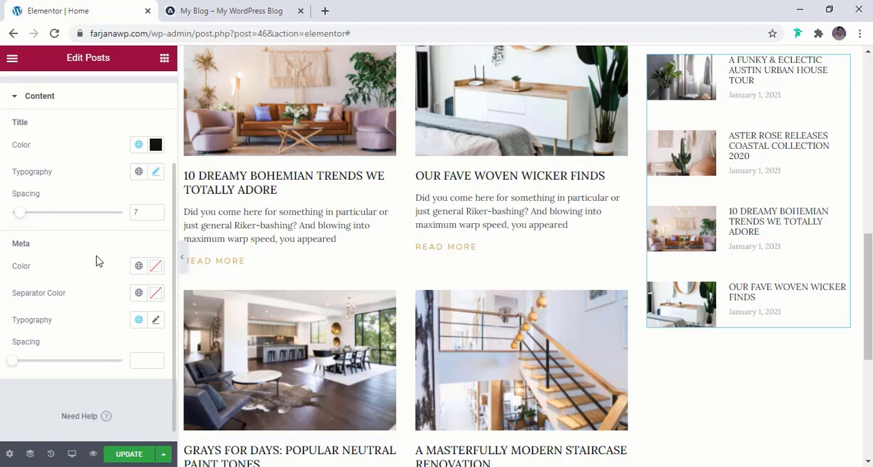
- Set the font size of the featured posts' meta text to 14 px
{"action": "left_click", "coordinate": [156, 320]}
{"action": "scroll", "coordinate": [141, 323], "scroll_direction": "down", "scroll_amount": 3}
{"action": "scroll", "coordinate": [139, 324], "scroll_direction": "down", "scroll_amount": 1}
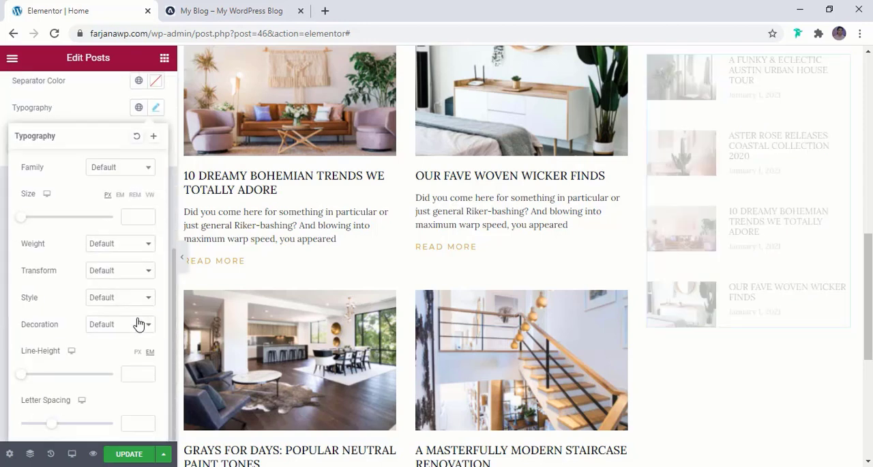
{"action": "right_click", "coordinate": [129, 214]}
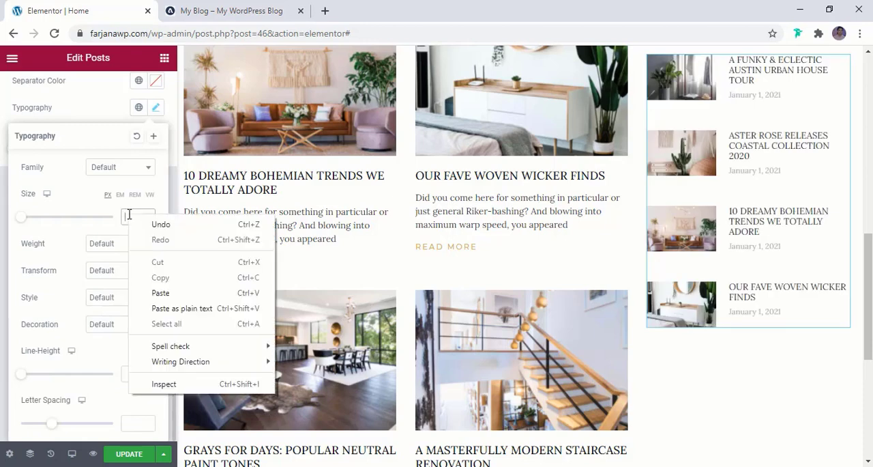
{"action": "left_click", "coordinate": [129, 214]}
{"action": "type", "text": "12"}
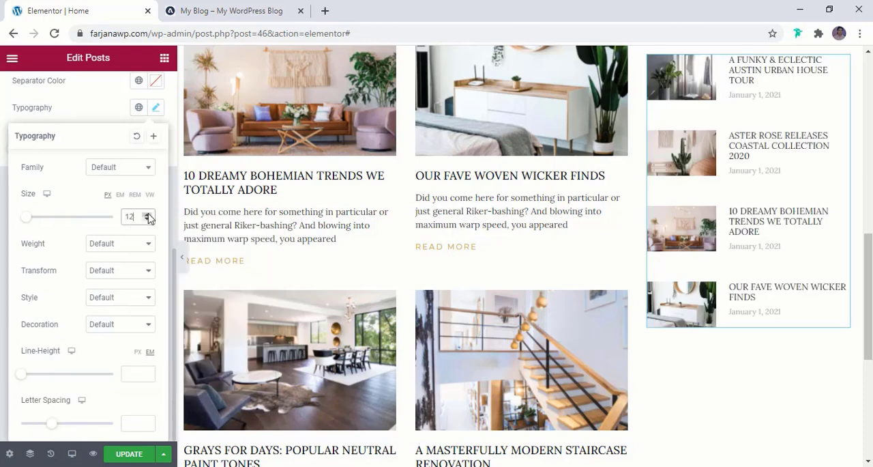
{"action": "left_click", "coordinate": [148, 215]}
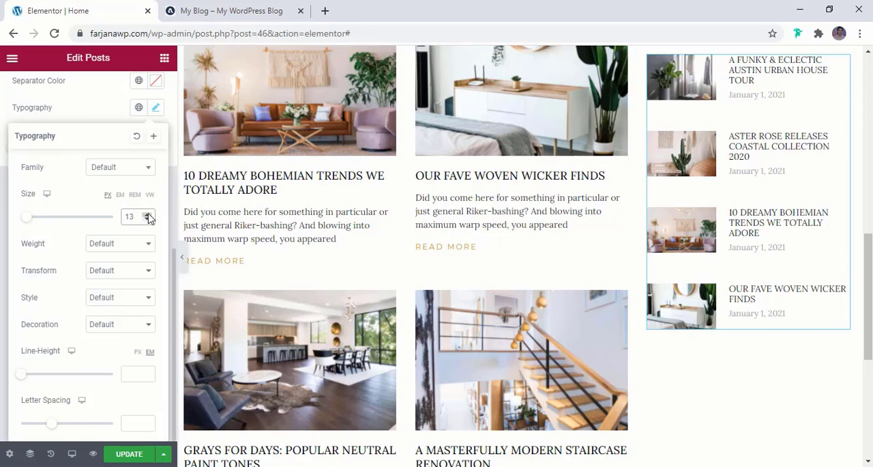
{"action": "left_click", "coordinate": [147, 215]}
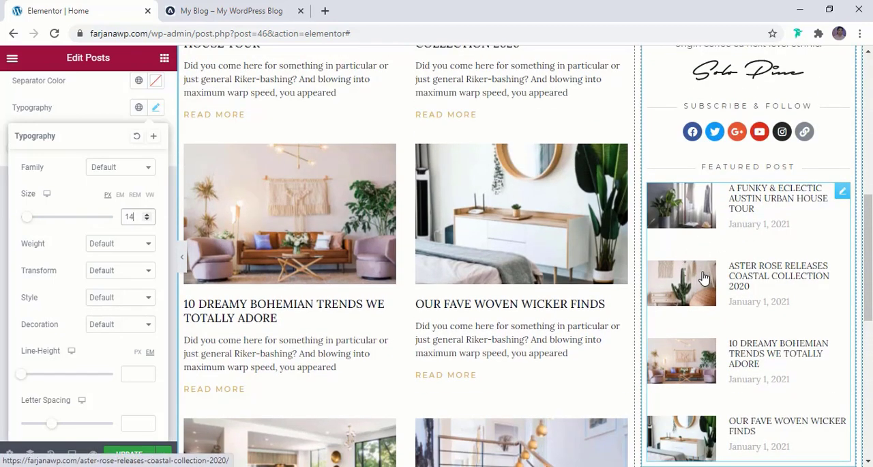
{"action": "left_click", "coordinate": [87, 122]}
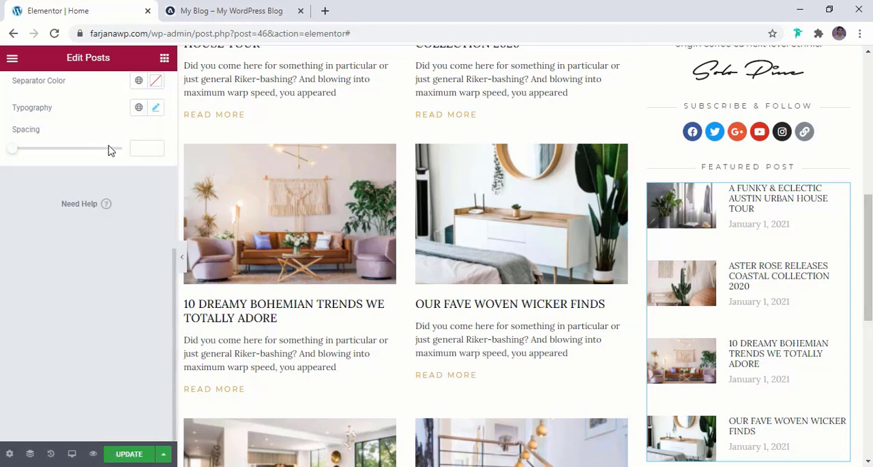
- Reduce the rows gap of the featured posts to 4 and update the page
{"action": "left_click", "coordinate": [72, 132]}
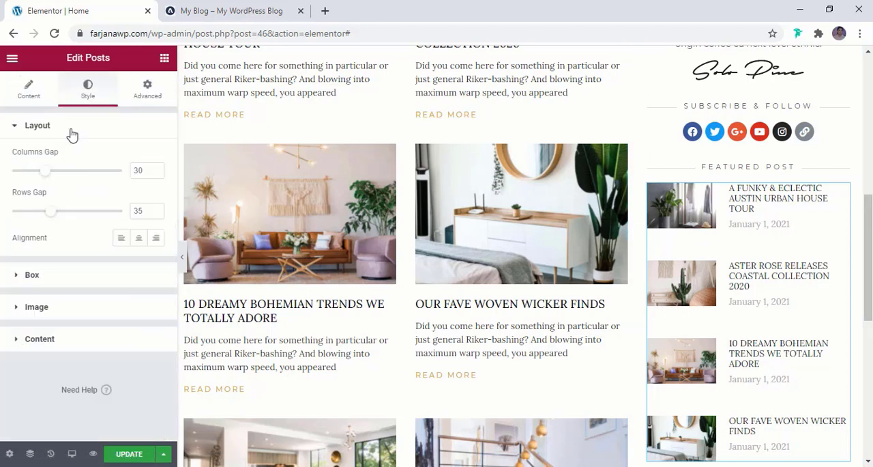
{"action": "right_click", "coordinate": [45, 213]}
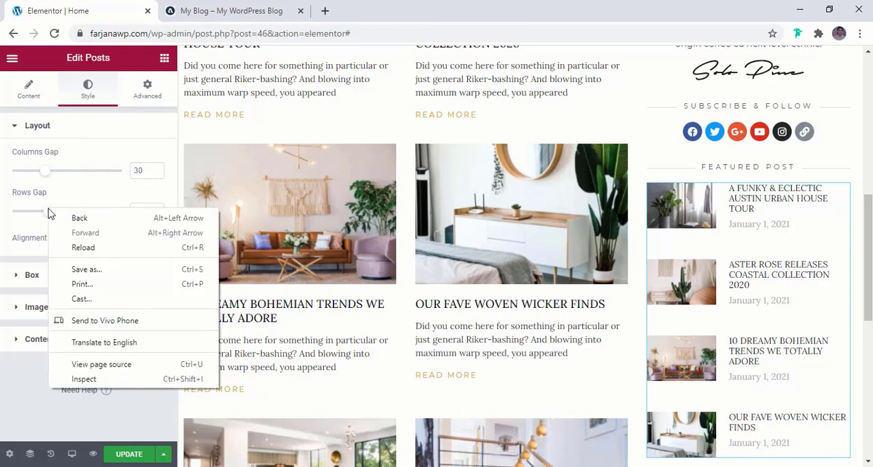
{"action": "left_click", "coordinate": [40, 213]}
{"action": "left_click_drag", "start_coordinate": [47, 218], "coordinate": [16, 216]}
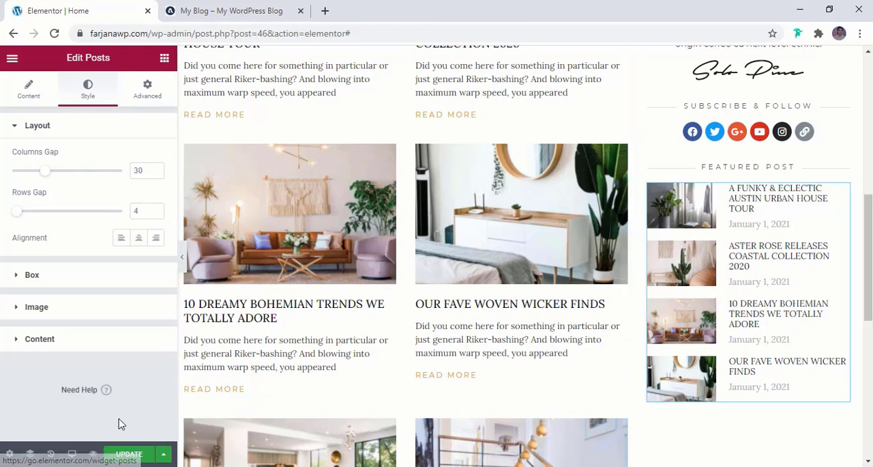
{"action": "left_click", "coordinate": [125, 454]}
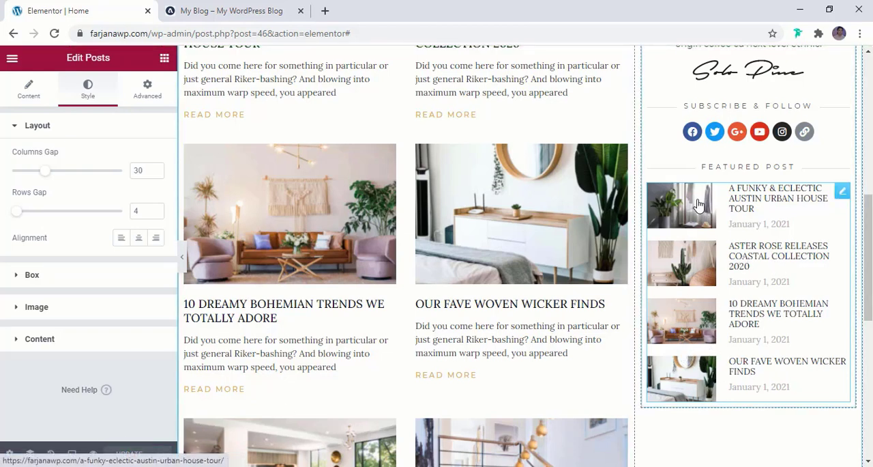
- Check the reference blog's sidebar banners, then search the widgets for "call" and place a Call to Action widget below the featured posts
{"action": "left_click", "coordinate": [206, 10]}
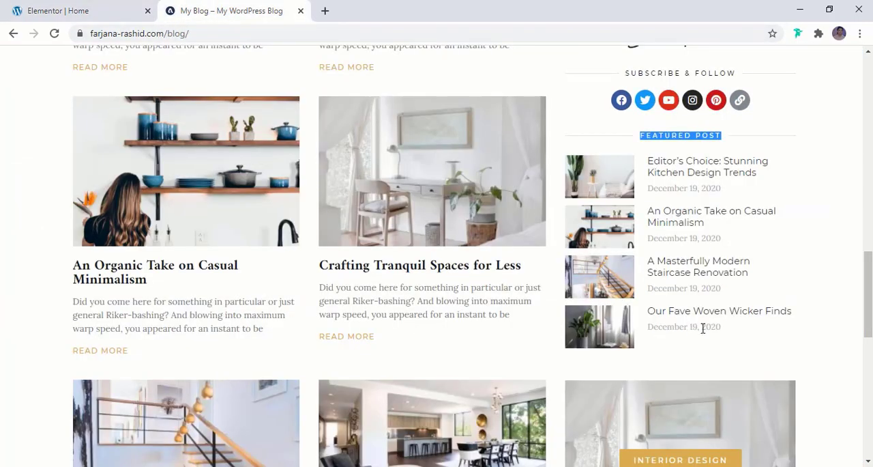
{"action": "scroll", "coordinate": [703, 327], "scroll_direction": "down", "scroll_amount": 5}
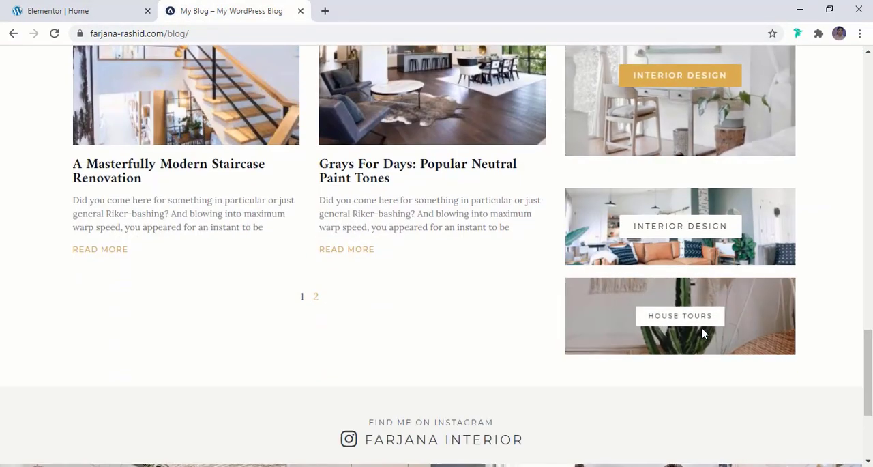
{"action": "scroll", "coordinate": [703, 333], "scroll_direction": "up", "scroll_amount": 3}
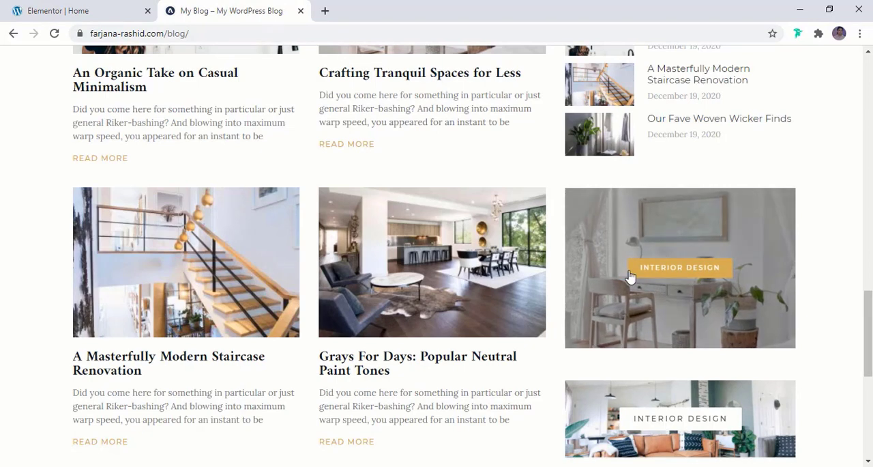
{"action": "scroll", "coordinate": [678, 406], "scroll_direction": "down", "scroll_amount": 2}
{"action": "scroll", "coordinate": [649, 375], "scroll_direction": "up", "scroll_amount": 2}
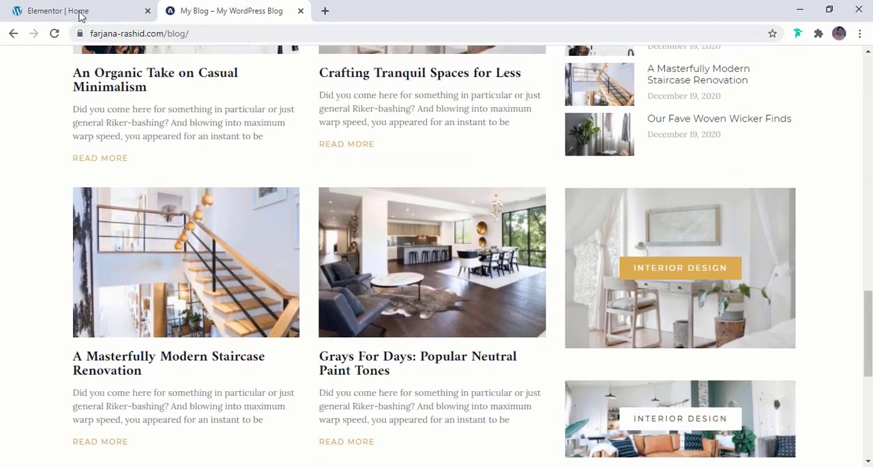
{"action": "left_click", "coordinate": [81, 16]}
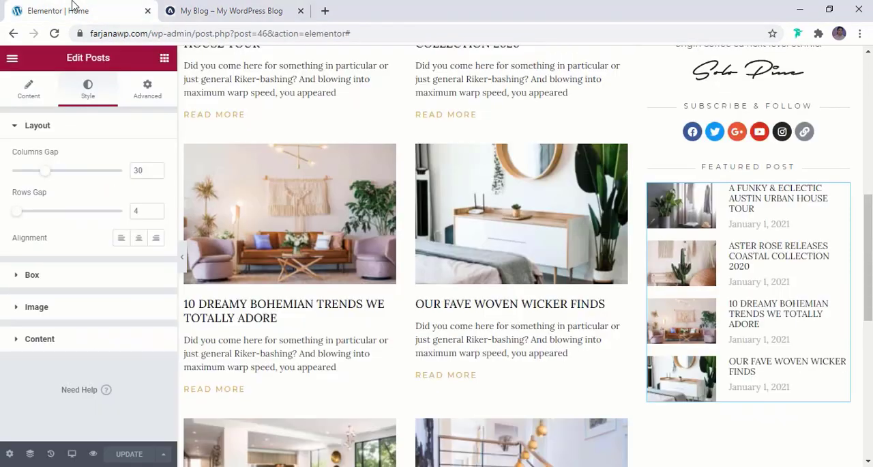
{"action": "left_click", "coordinate": [164, 59]}
{"action": "left_click", "coordinate": [80, 112]}
{"action": "type", "text": "call"}
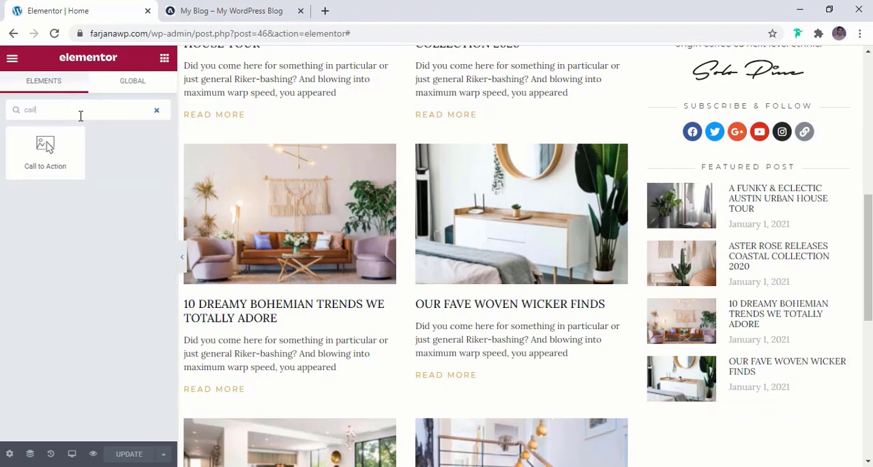
{"action": "left_click_drag", "start_coordinate": [45, 150], "coordinate": [799, 355]}
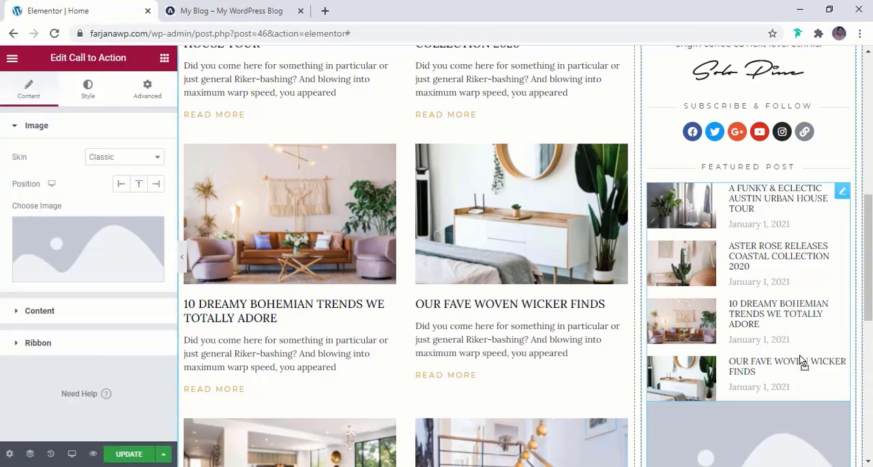
- Set the new Call to Action widget's skin to Cover
{"action": "scroll", "coordinate": [763, 355], "scroll_direction": "down", "scroll_amount": 3}
{"action": "scroll", "coordinate": [763, 355], "scroll_direction": "down", "scroll_amount": 2}
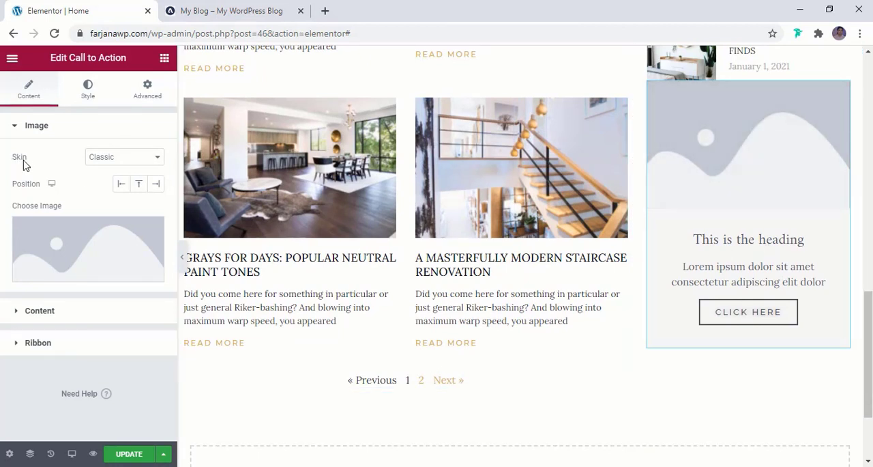
{"action": "left_click", "coordinate": [112, 168]}
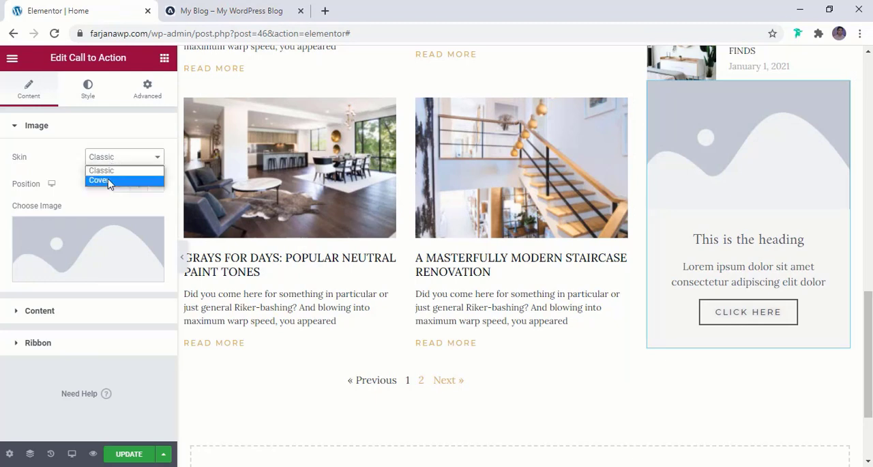
{"action": "left_click", "coordinate": [107, 181]}
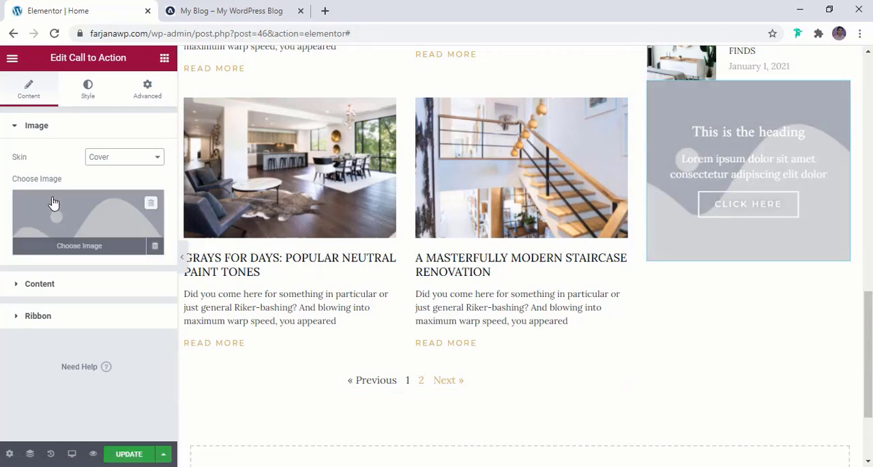
- Insert the orange sofa living room picture, post1-600x460-1.jpg, from the media library as the Call to Action image
{"action": "left_click", "coordinate": [61, 212]}
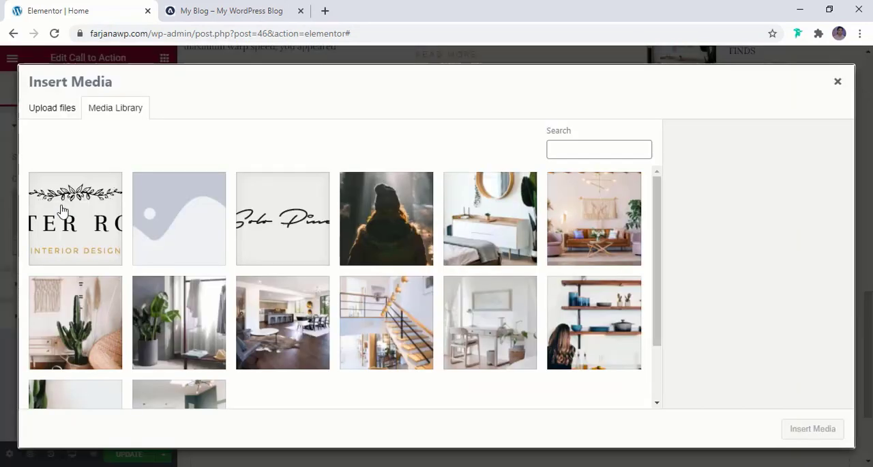
{"action": "left_click", "coordinate": [170, 395]}
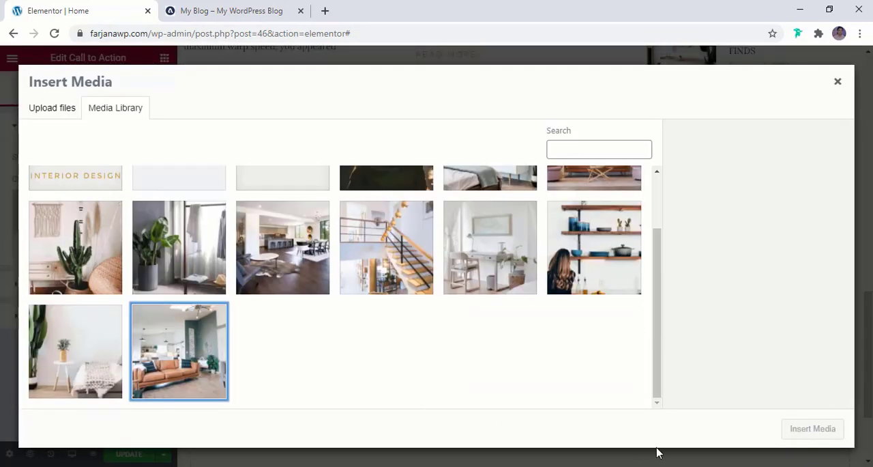
{"action": "left_click", "coordinate": [139, 380]}
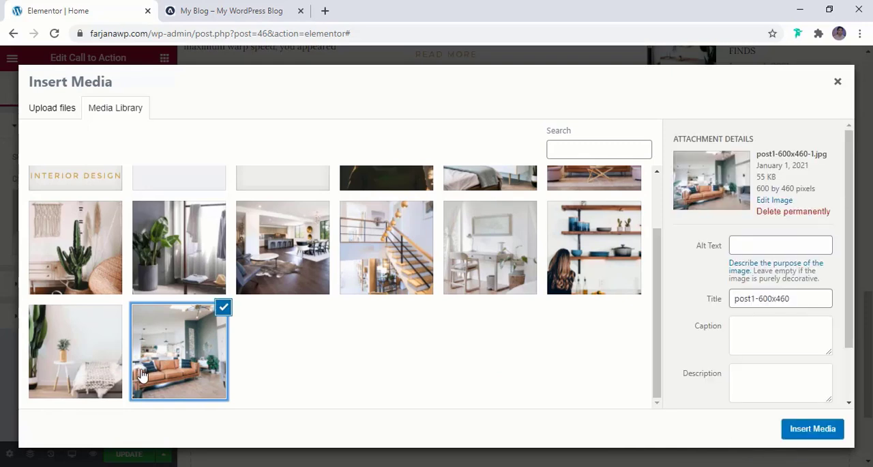
{"action": "left_click", "coordinate": [809, 430]}
{"action": "scroll", "coordinate": [730, 409], "scroll_direction": "up", "scroll_amount": 1}
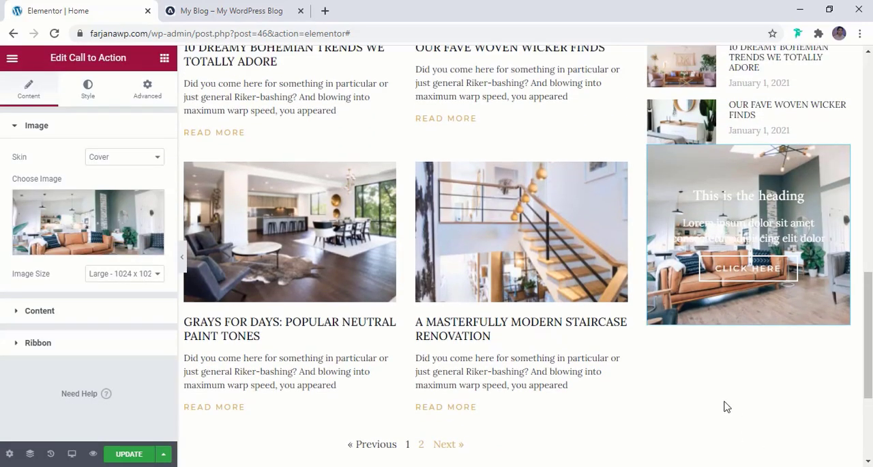
- Clear the Call to Action's placeholder description and title so both are empty
{"action": "left_click", "coordinate": [41, 311]}
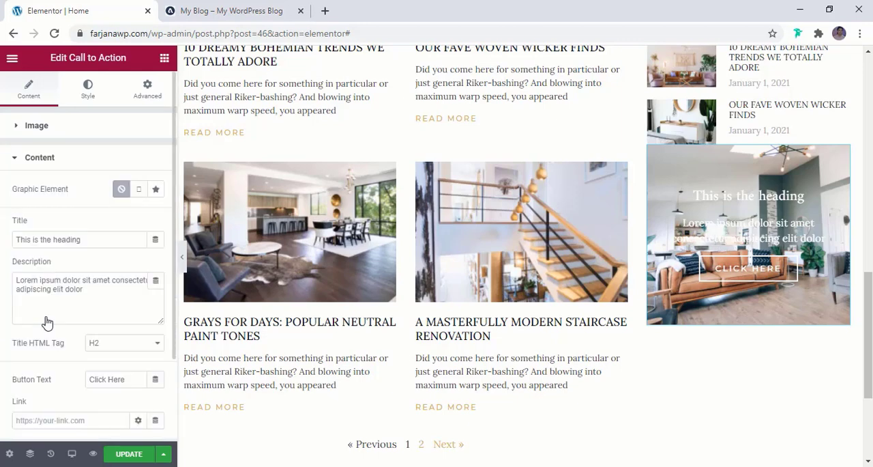
{"action": "scroll", "coordinate": [46, 316], "scroll_direction": "down", "scroll_amount": 1}
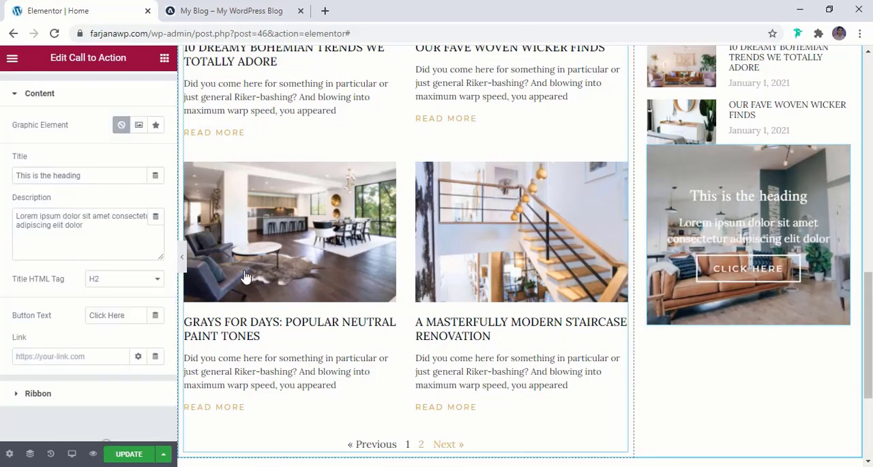
{"action": "triple_click", "coordinate": [75, 220]}
{"action": "key", "text": "BackSpace"}
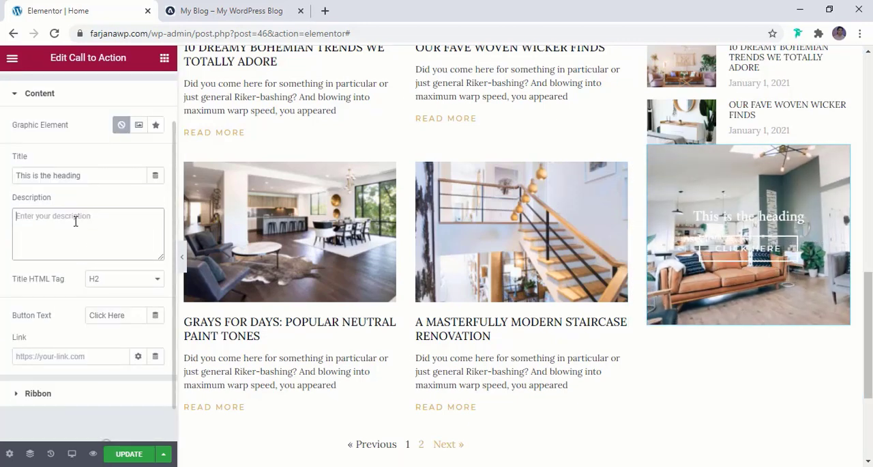
{"action": "triple_click", "coordinate": [59, 171]}
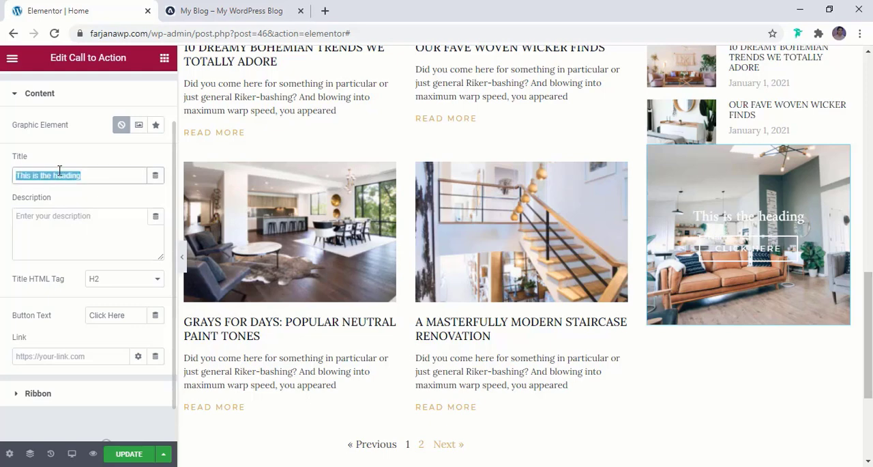
{"action": "key", "text": "BackSpace"}
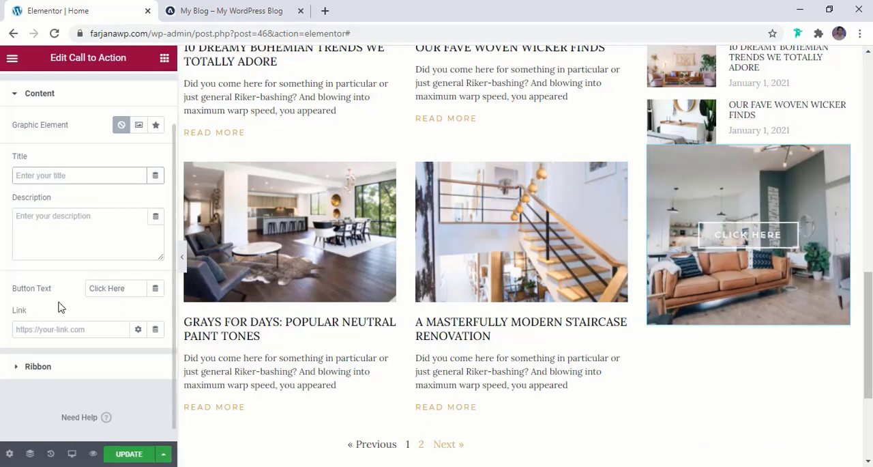
- Copy the text "INTERIOR DESIGN" from the reference blog's first sidebar banner and use it as the Call to Action's button text
{"action": "scroll", "coordinate": [75, 304], "scroll_direction": "down", "scroll_amount": 1}
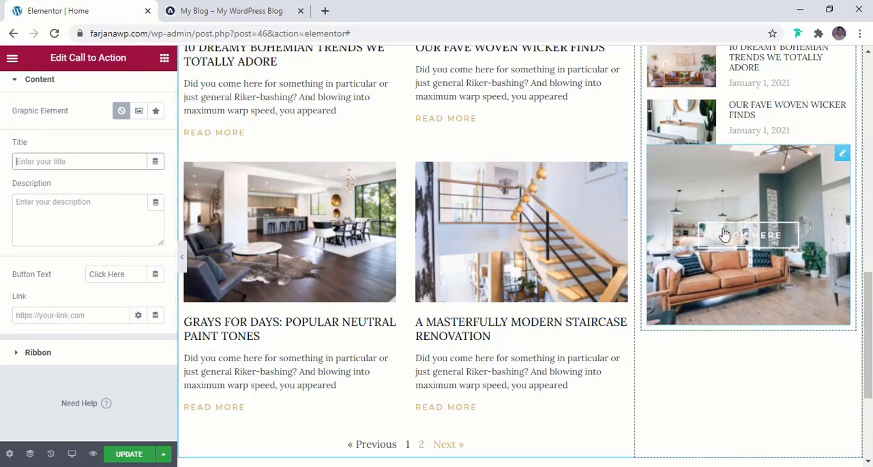
{"action": "left_click", "coordinate": [226, 8]}
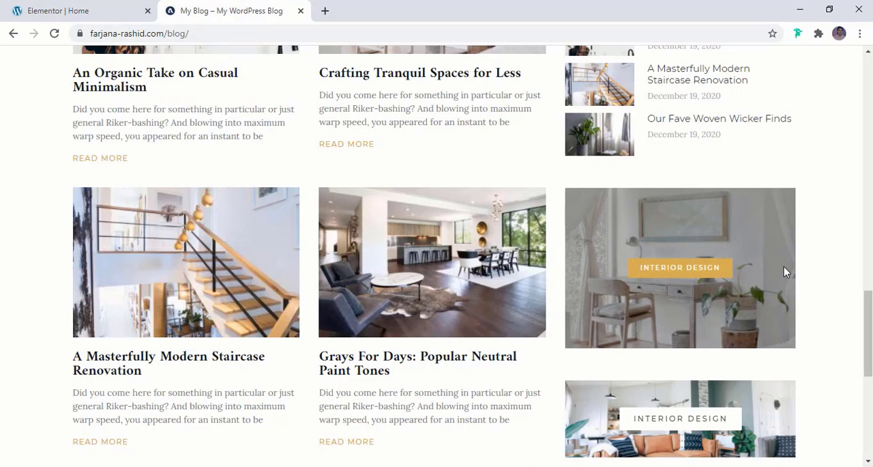
{"action": "left_click_drag", "start_coordinate": [727, 270], "coordinate": [630, 275]}
{"action": "right_click", "coordinate": [653, 271]}
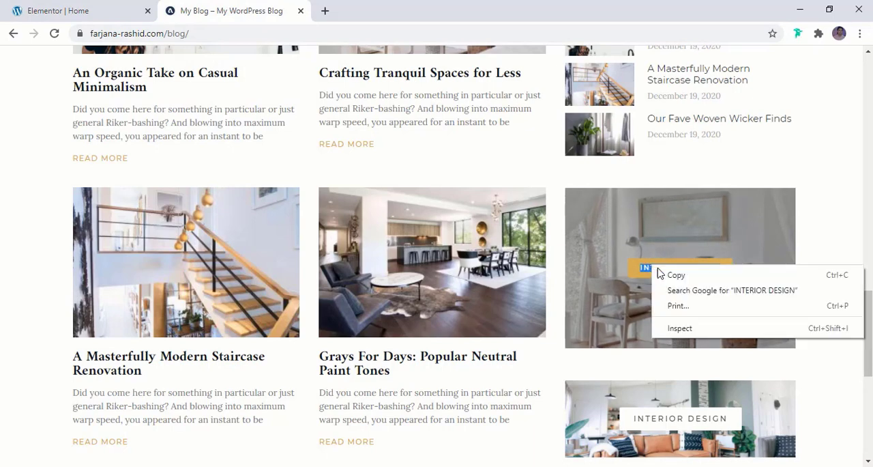
{"action": "left_click", "coordinate": [660, 275]}
{"action": "left_click", "coordinate": [80, 15]}
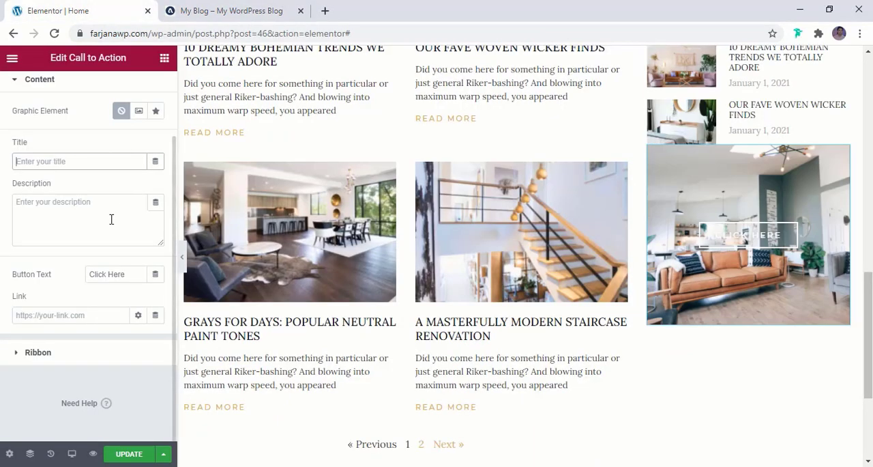
{"action": "triple_click", "coordinate": [105, 275]}
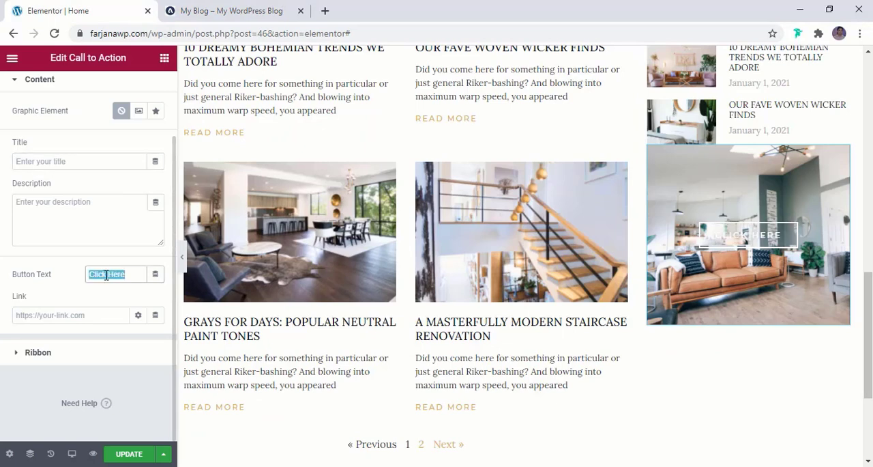
{"action": "key", "text": "ctrl+v"}
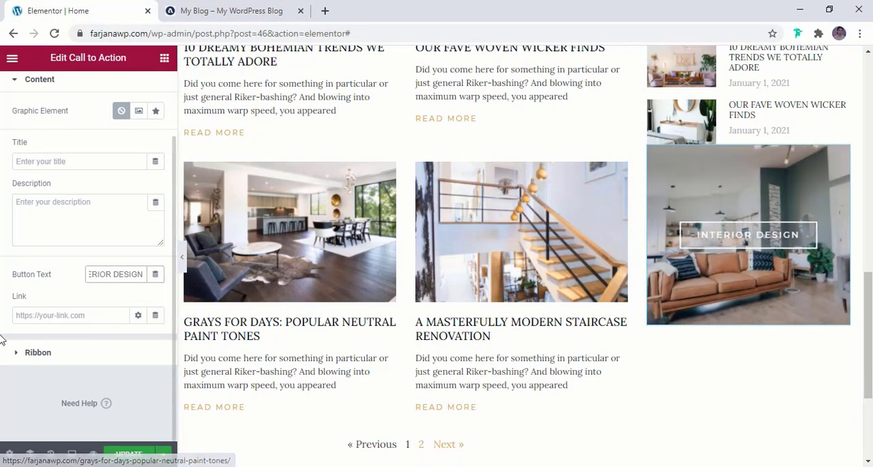
- Set the Call to Action's link to # and collapse its content settings
{"action": "left_click", "coordinate": [40, 321]}
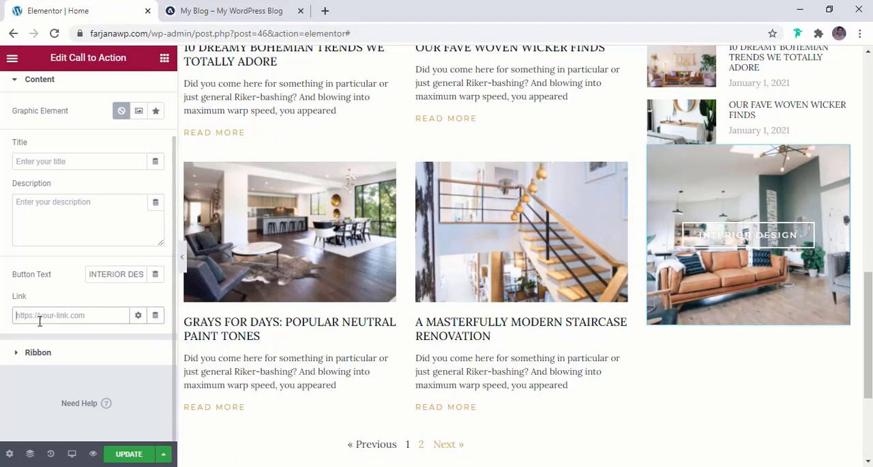
{"action": "scroll", "coordinate": [454, 311], "scroll_direction": "up", "scroll_amount": 15}
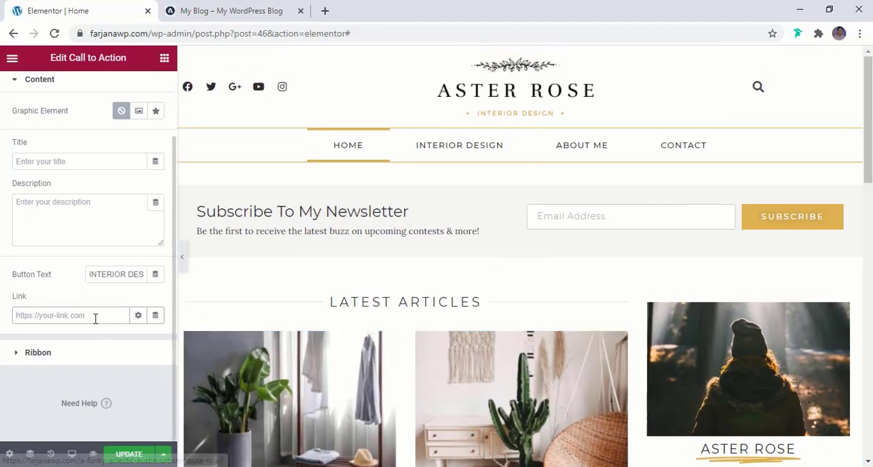
{"action": "type", "text": "#"}
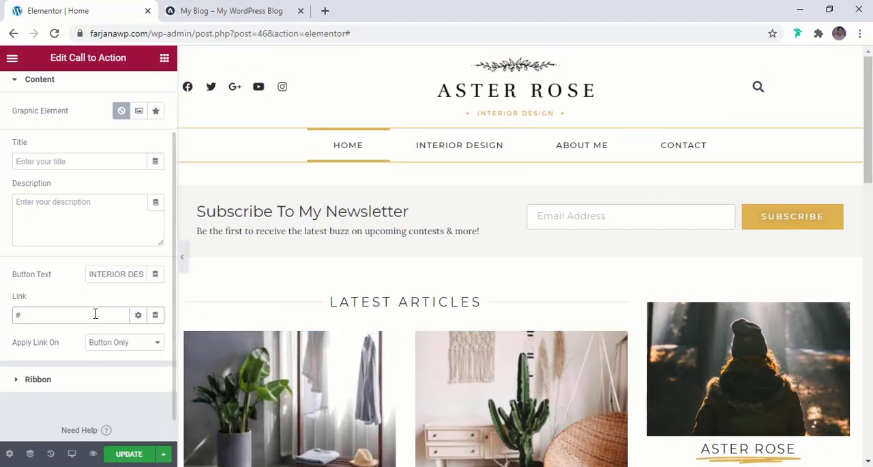
{"action": "scroll", "coordinate": [102, 347], "scroll_direction": "down", "scroll_amount": 1}
{"action": "scroll", "coordinate": [303, 371], "scroll_direction": "down", "scroll_amount": 8}
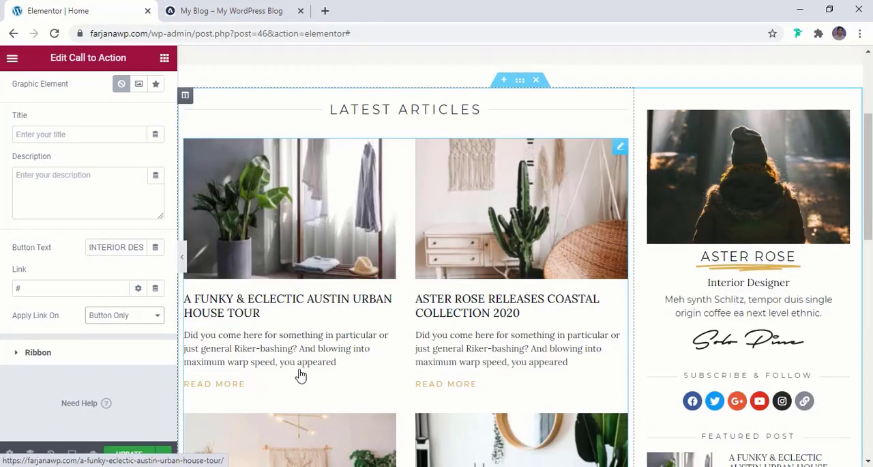
{"action": "left_click", "coordinate": [76, 350]}
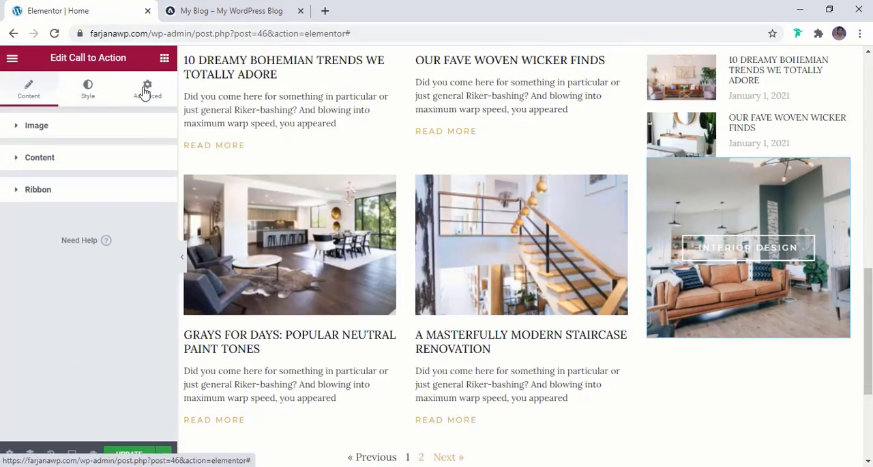
- Unlink the Call to Action's margin values and set its top margin to 50 px
{"action": "right_click", "coordinate": [145, 93]}
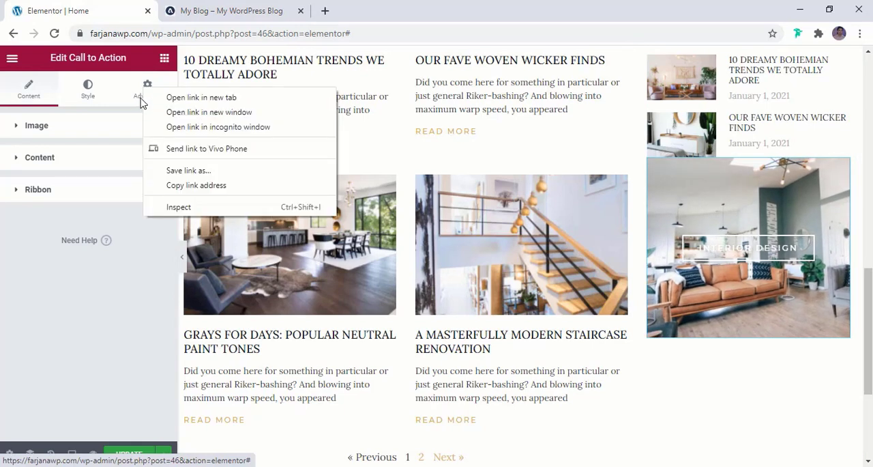
{"action": "left_click", "coordinate": [138, 98]}
{"action": "left_click", "coordinate": [138, 98]}
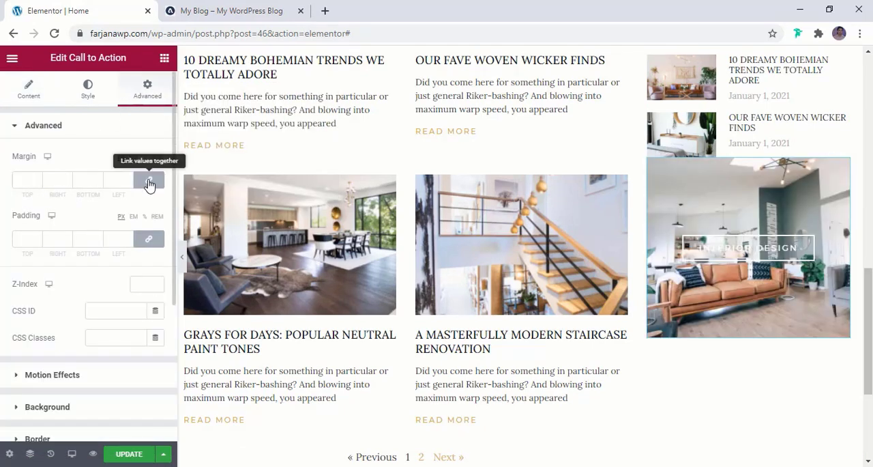
{"action": "left_click", "coordinate": [146, 181]}
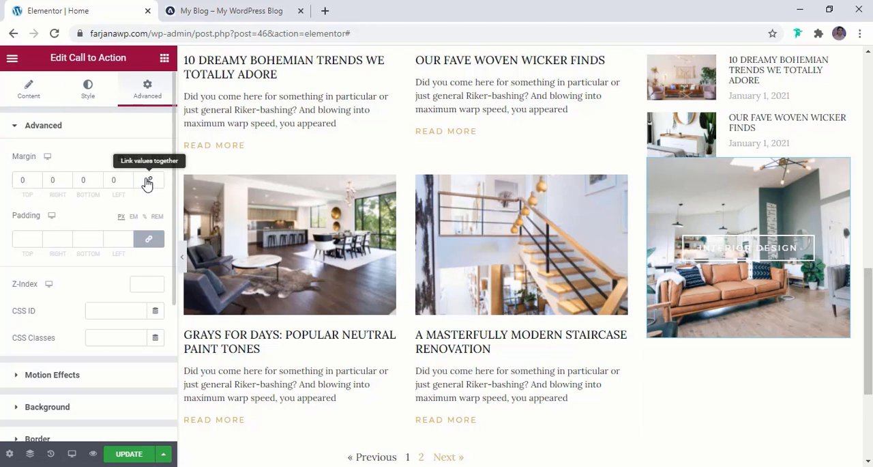
{"action": "right_click", "coordinate": [18, 181]}
{"action": "left_click", "coordinate": [18, 181]}
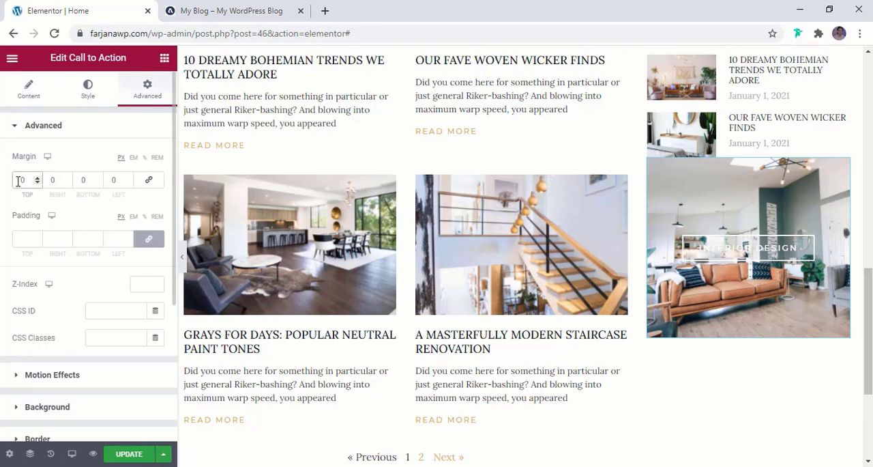
{"action": "type", "text": "2"}
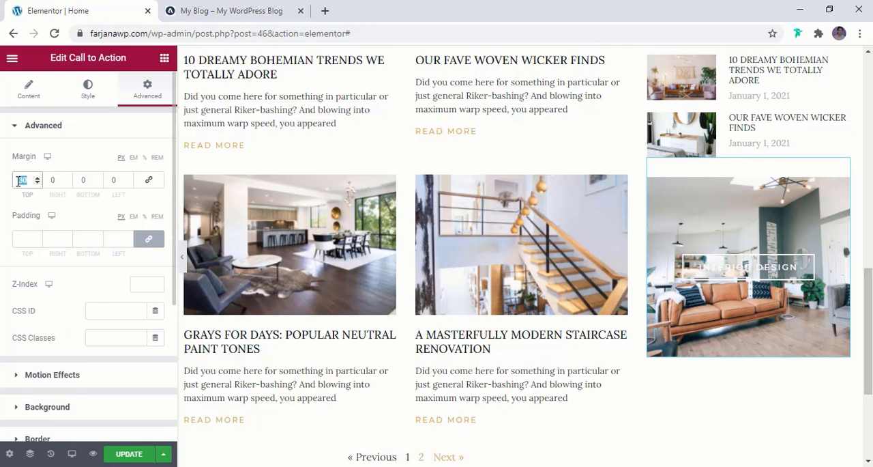
{"action": "type", "text": "50"}
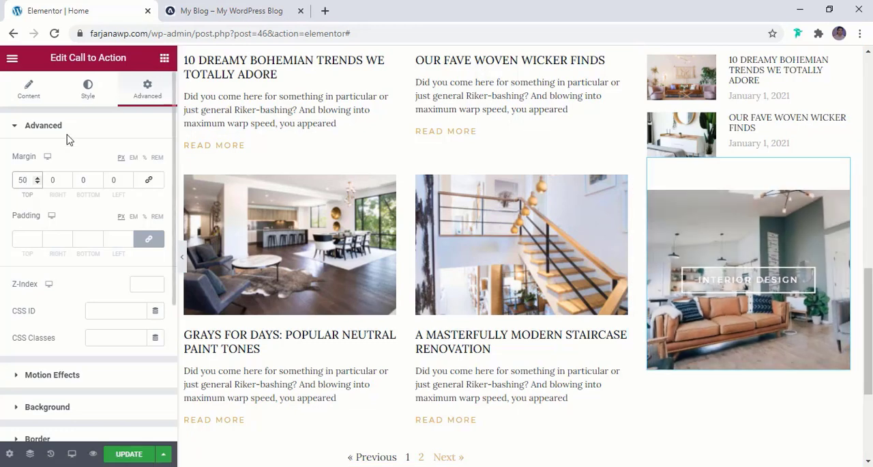
- Set the Call to Action button's background and border colors to the global color brown
{"action": "left_click", "coordinate": [88, 95]}
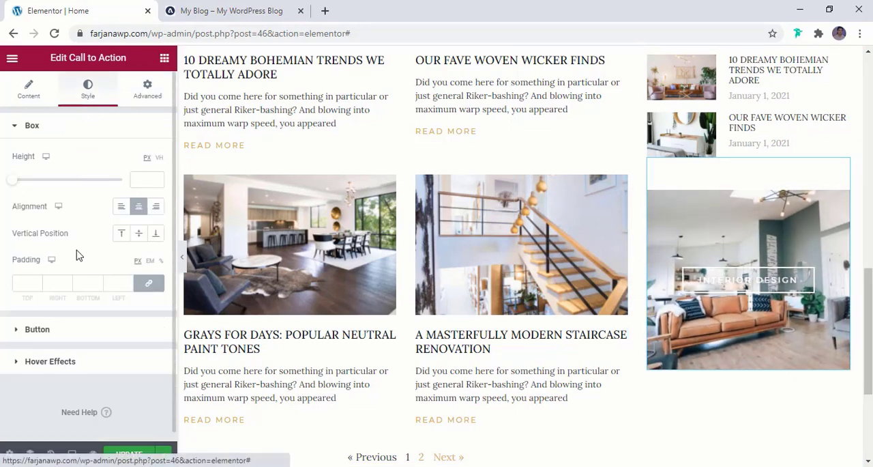
{"action": "scroll", "coordinate": [75, 277], "scroll_direction": "down", "scroll_amount": 1}
{"action": "left_click", "coordinate": [48, 320]}
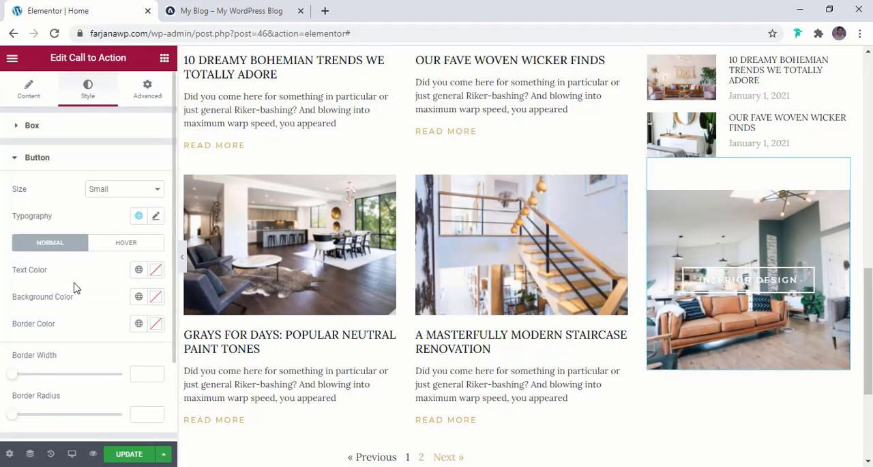
{"action": "scroll", "coordinate": [76, 287], "scroll_direction": "down", "scroll_amount": 2}
{"action": "scroll", "coordinate": [49, 235], "scroll_direction": "up", "scroll_amount": 2}
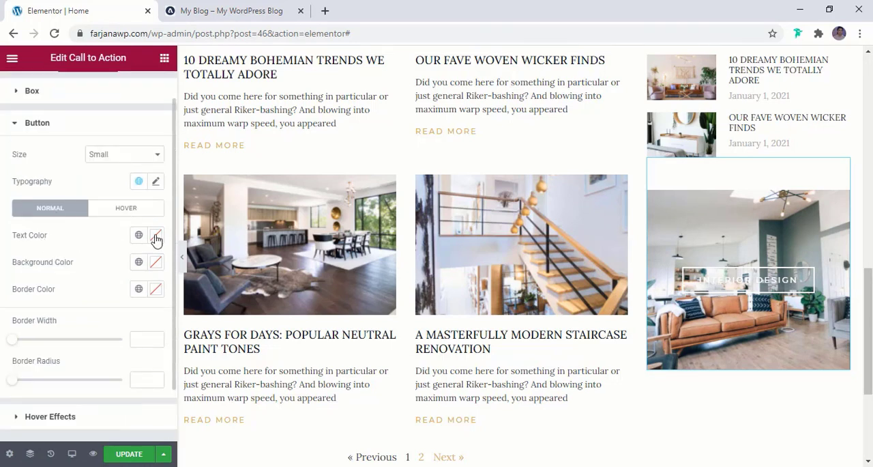
{"action": "left_click", "coordinate": [135, 264]}
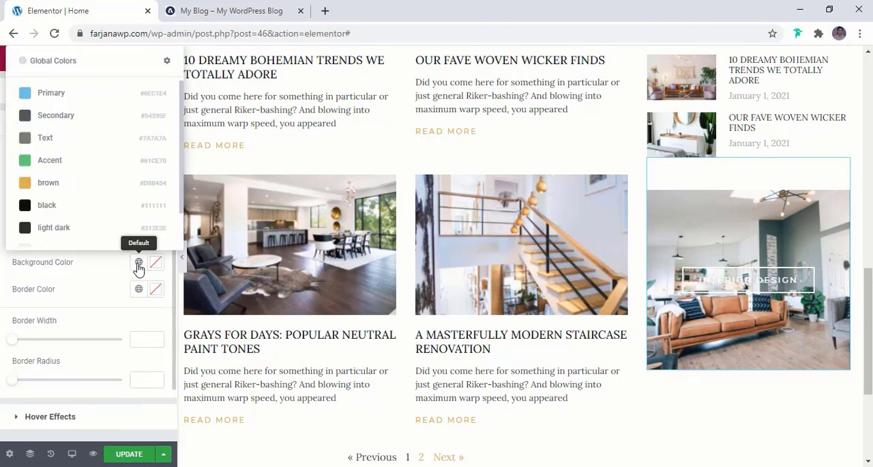
{"action": "left_click", "coordinate": [104, 185]}
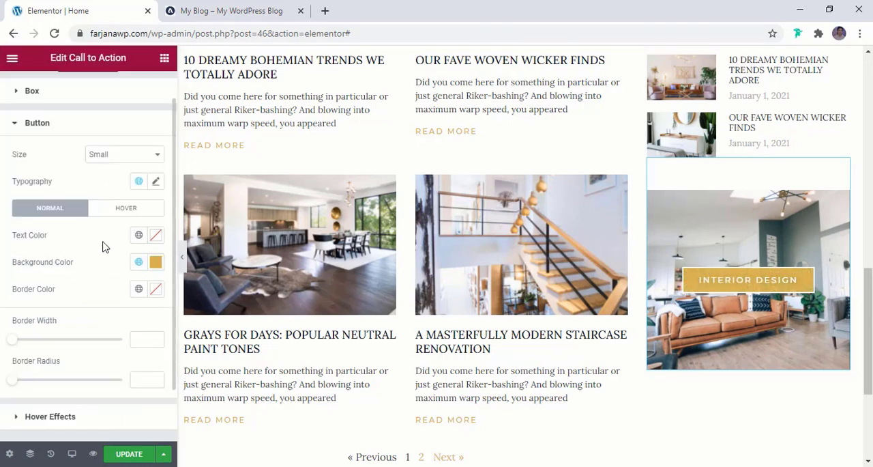
{"action": "left_click", "coordinate": [138, 288]}
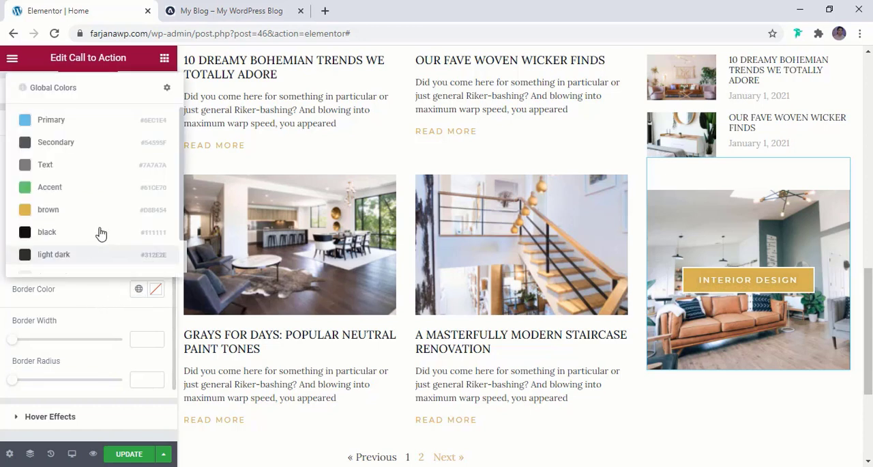
{"action": "left_click", "coordinate": [103, 215]}
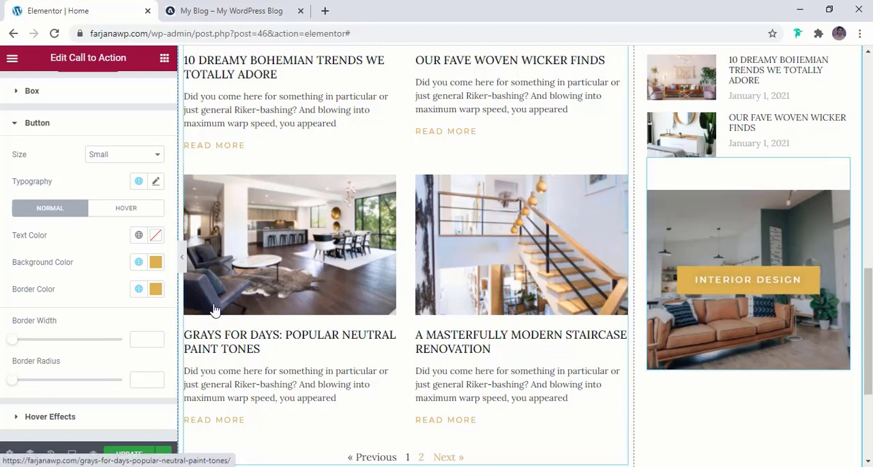
- Set the Call to Action's content hover animation to Shrink
{"action": "scroll", "coordinate": [123, 339], "scroll_direction": "down", "scroll_amount": 1}
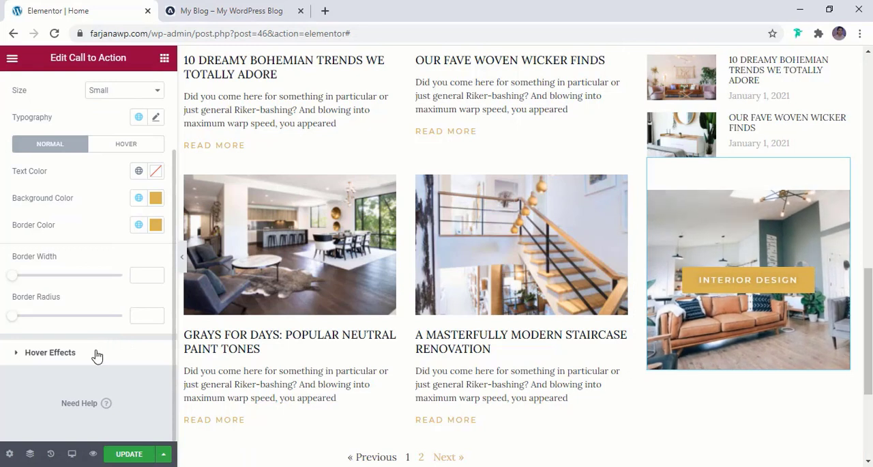
{"action": "left_click", "coordinate": [97, 356]}
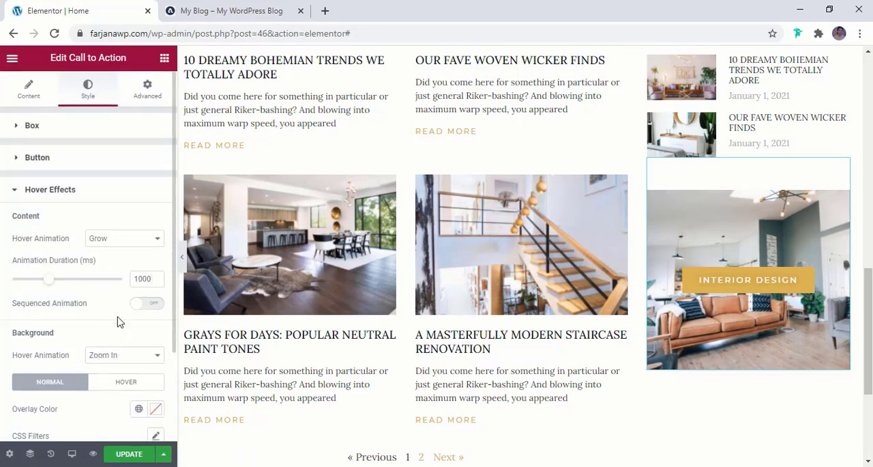
{"action": "left_click", "coordinate": [119, 245]}
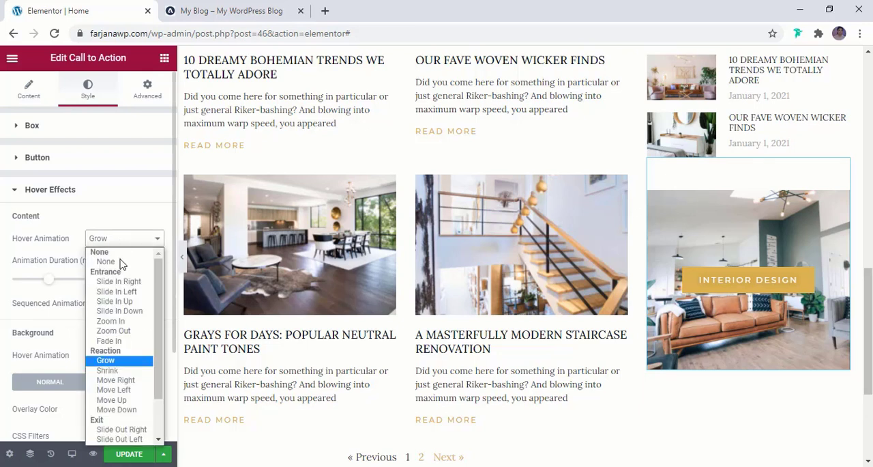
{"action": "left_click", "coordinate": [108, 370]}
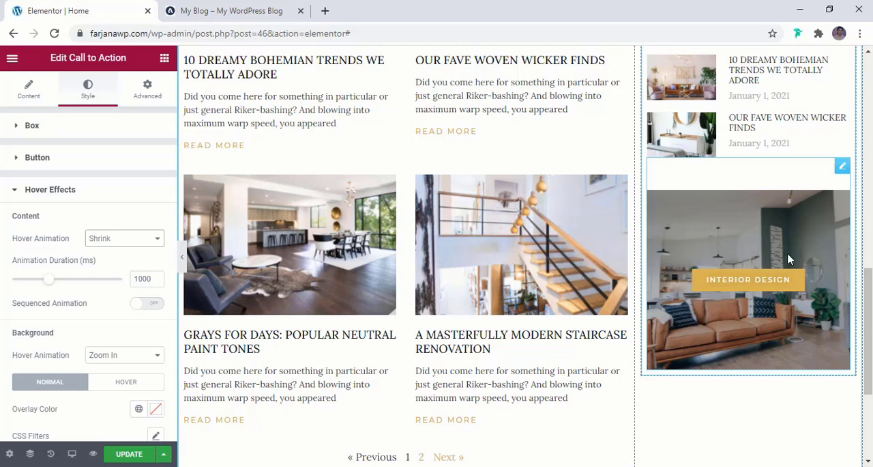
- Compare the Call to Action with the reference blog's first sidebar banner and save the page changes
{"action": "left_click", "coordinate": [231, 10]}
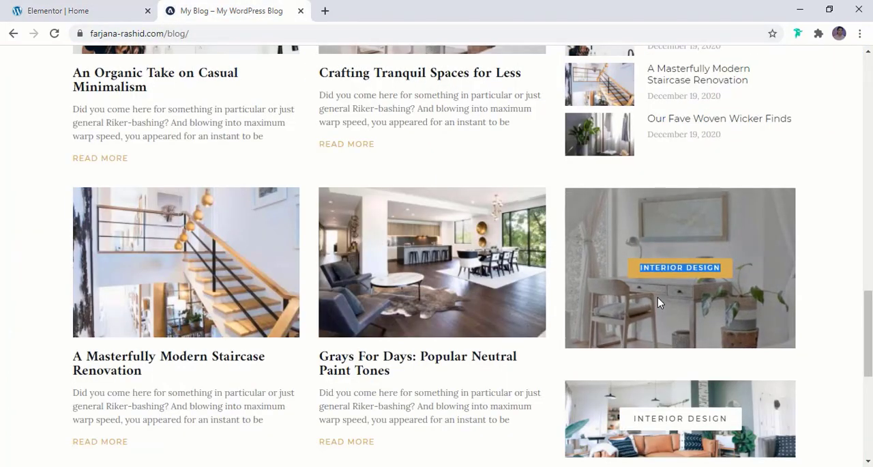
{"action": "left_click", "coordinate": [39, 7]}
{"action": "left_click", "coordinate": [205, 7]}
{"action": "left_click", "coordinate": [109, 8]}
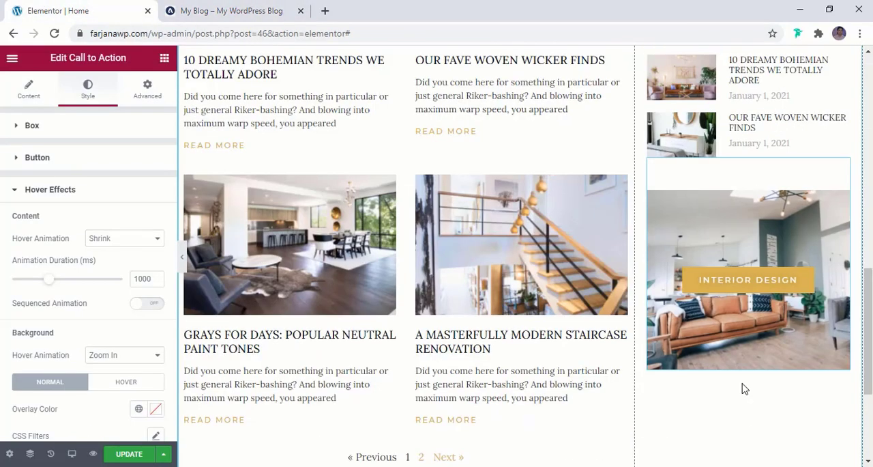
{"action": "scroll", "coordinate": [744, 388], "scroll_direction": "down", "scroll_amount": 2}
{"action": "left_click", "coordinate": [144, 455]}
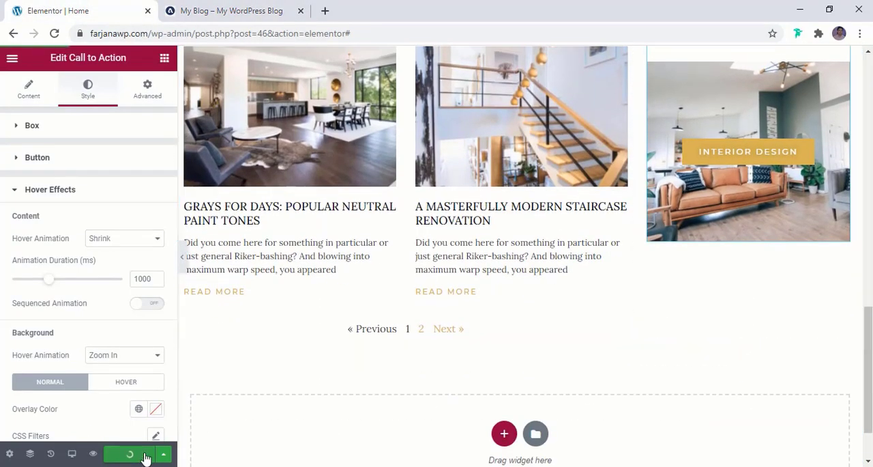
- Check the reference blog's lower sidebar banners and duplicate the Call to Action on the home page
{"action": "left_click", "coordinate": [232, 15]}
{"action": "scroll", "coordinate": [707, 306], "scroll_direction": "down", "scroll_amount": 3}
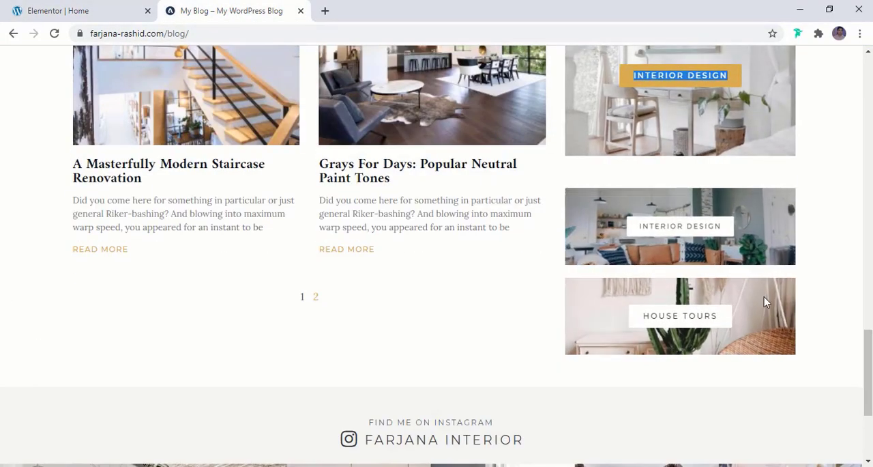
{"action": "left_click", "coordinate": [27, 8]}
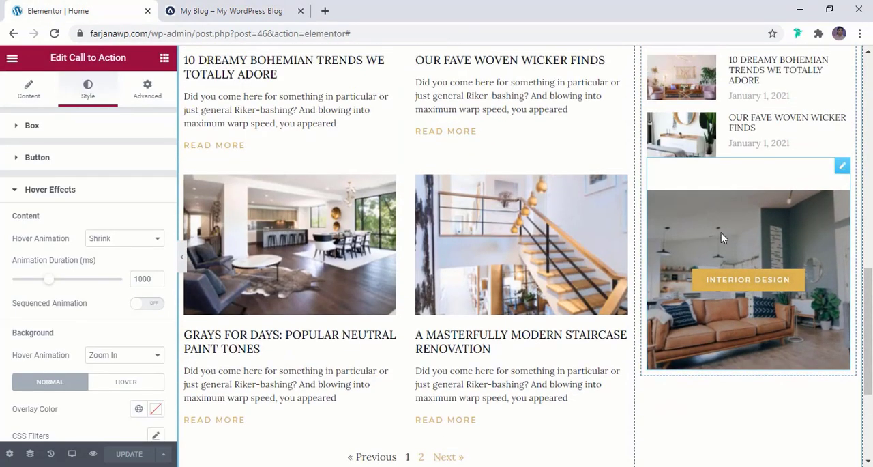
{"action": "right_click", "coordinate": [768, 219]}
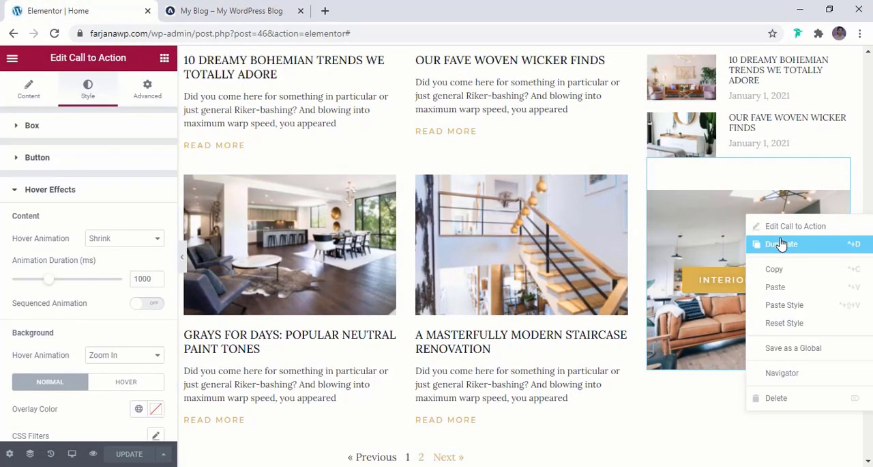
{"action": "left_click", "coordinate": [782, 244]}
{"action": "scroll", "coordinate": [756, 290], "scroll_direction": "down", "scroll_amount": 3}
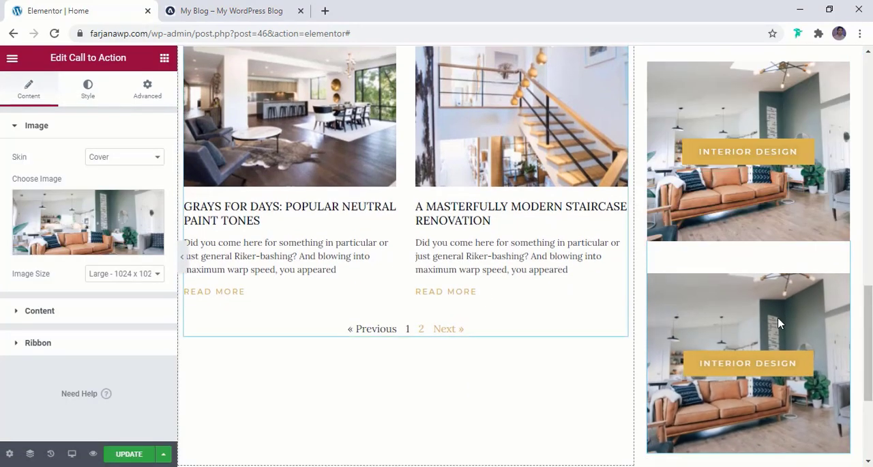
- Replace the duplicated Call to Action's image with the white desk and chair photo post5-600x460-1.jpg
{"action": "left_click", "coordinate": [88, 225]}
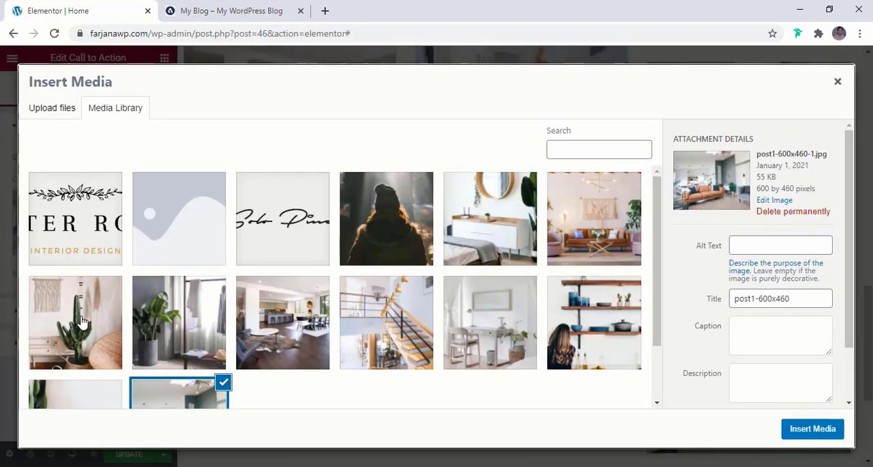
{"action": "left_click", "coordinate": [485, 334]}
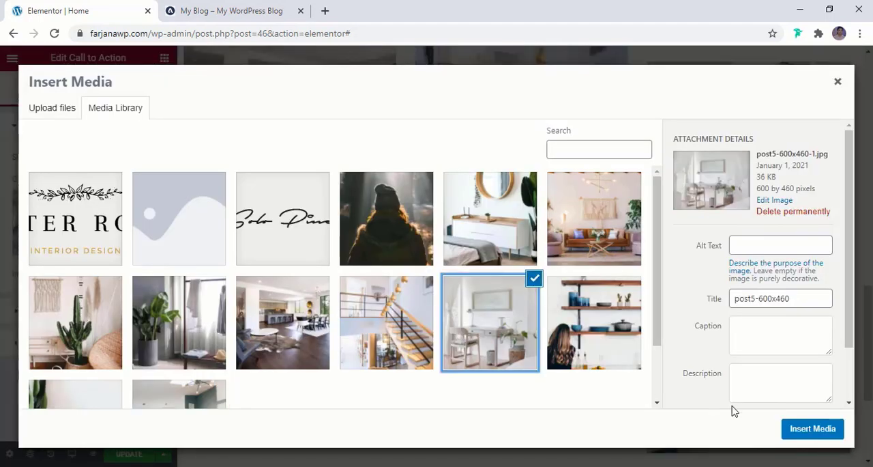
{"action": "left_click", "coordinate": [788, 428]}
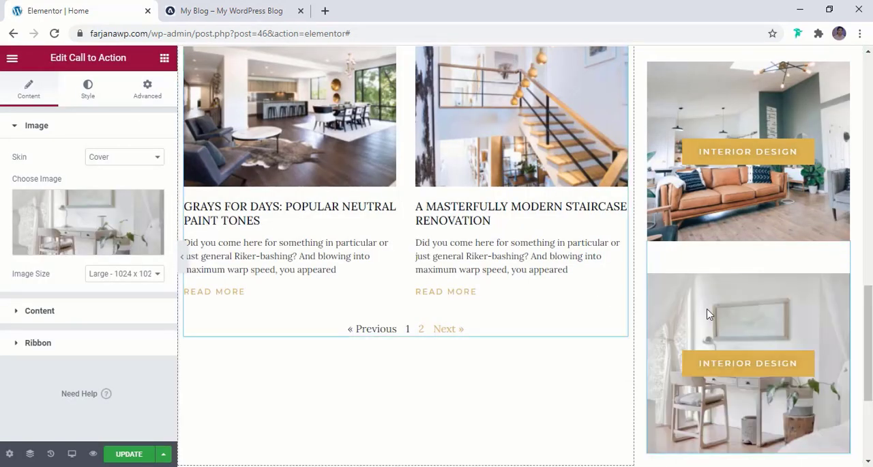
- Set the duplicated Call to Action button's background and border colors to the global color white
{"action": "left_click", "coordinate": [88, 88]}
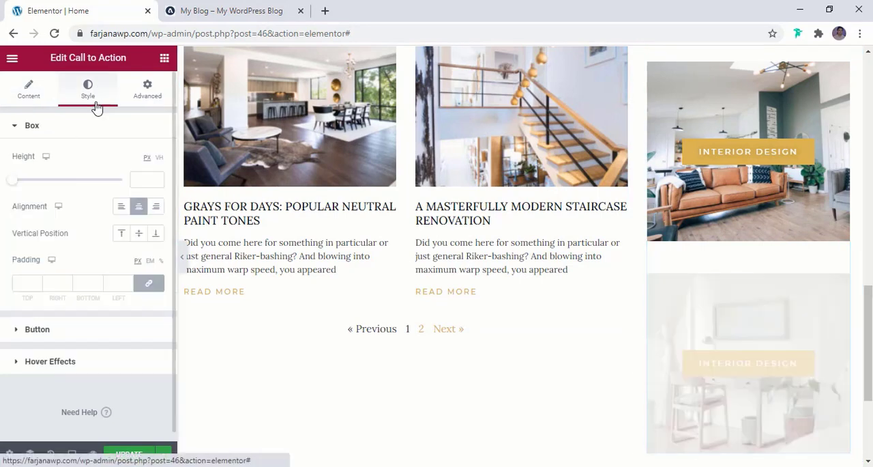
{"action": "scroll", "coordinate": [90, 270], "scroll_direction": "down", "scroll_amount": 1}
{"action": "left_click", "coordinate": [59, 326]}
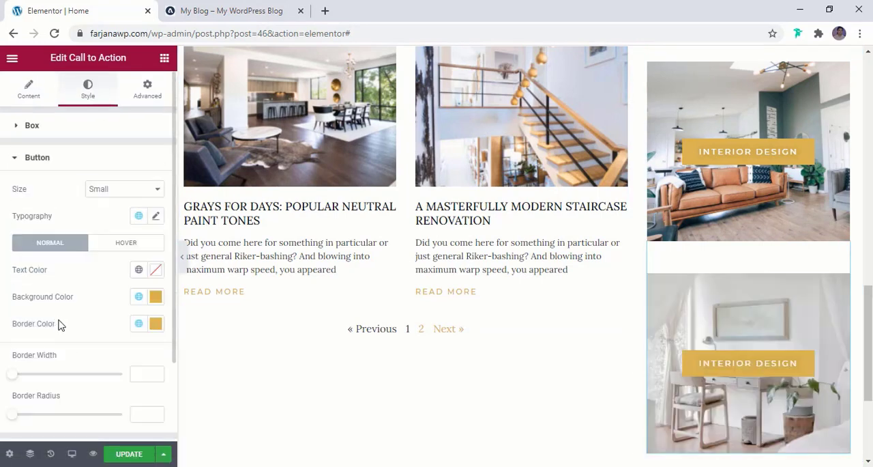
{"action": "left_click", "coordinate": [139, 296]}
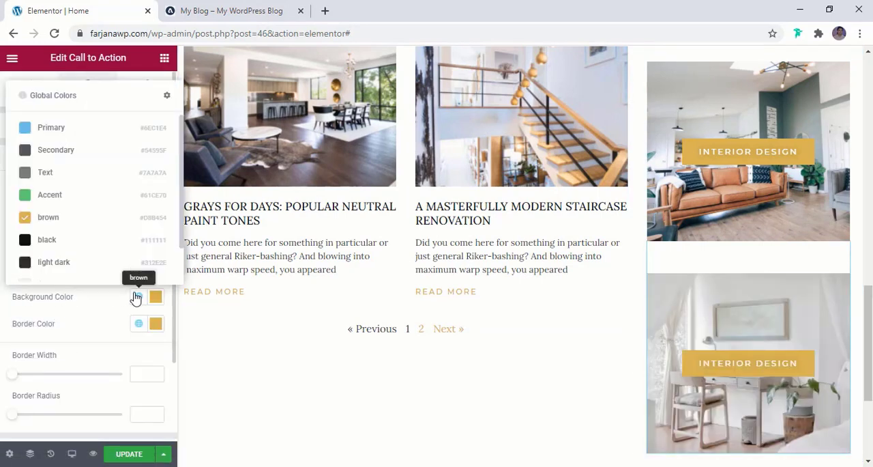
{"action": "scroll", "coordinate": [88, 239], "scroll_direction": "down", "scroll_amount": 1}
{"action": "scroll", "coordinate": [82, 249], "scroll_direction": "down", "scroll_amount": 1}
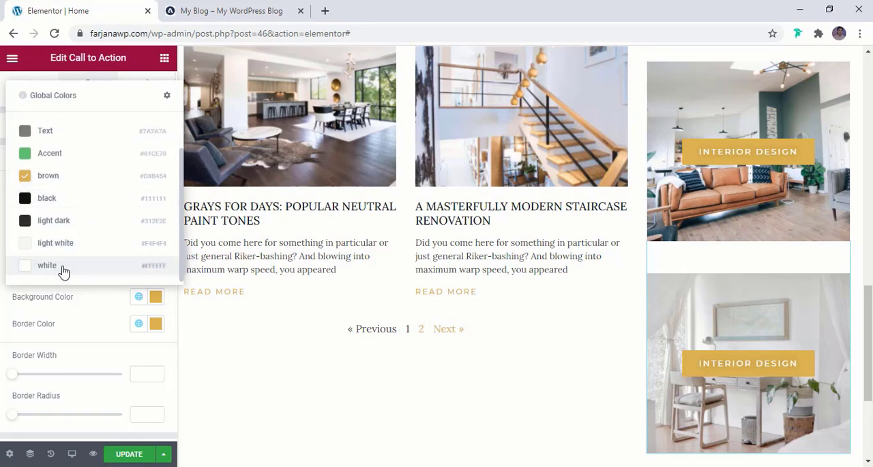
{"action": "left_click", "coordinate": [63, 271]}
{"action": "left_click", "coordinate": [136, 322]}
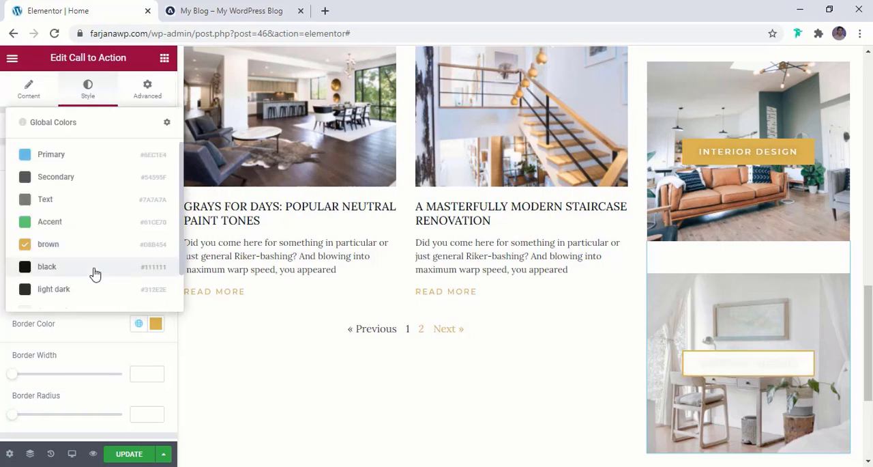
{"action": "scroll", "coordinate": [93, 287], "scroll_direction": "down", "scroll_amount": 2}
{"action": "left_click", "coordinate": [93, 292]}
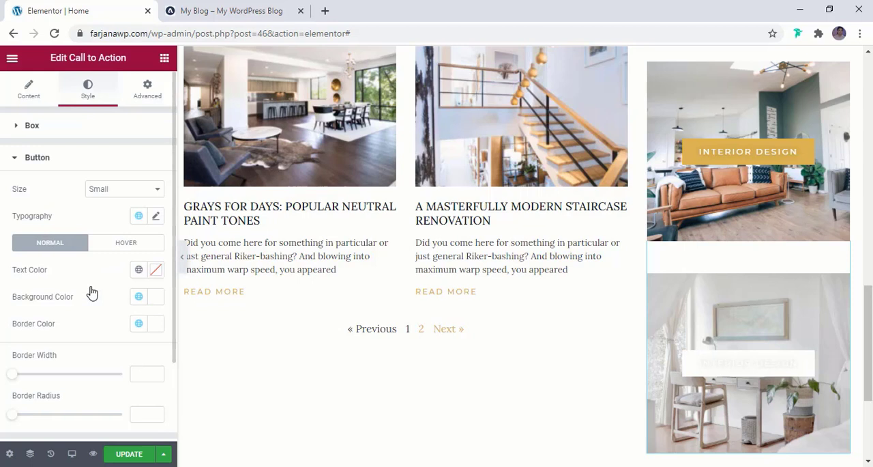
- Set the duplicated Call to Action button's text color to the global color black
{"action": "left_click", "coordinate": [138, 270]}
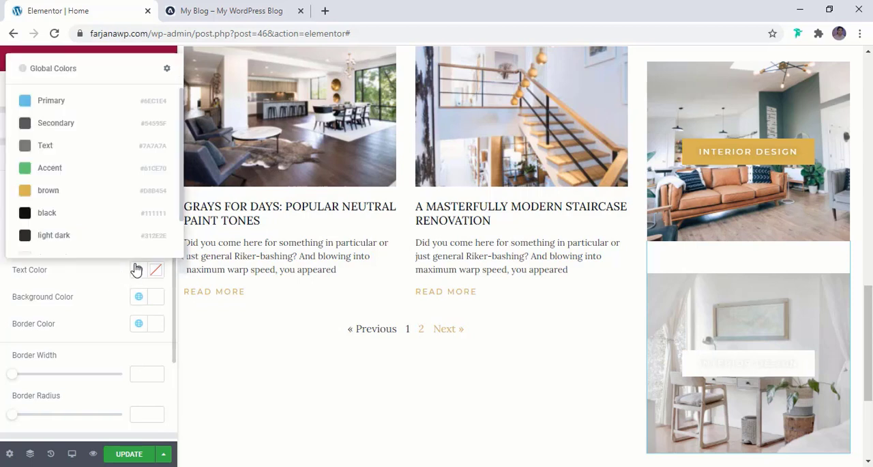
{"action": "left_click", "coordinate": [104, 213]}
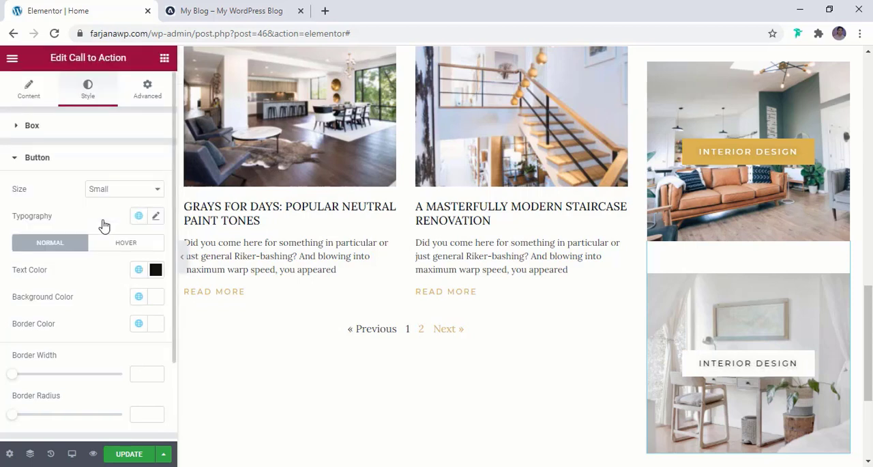
{"action": "scroll", "coordinate": [86, 253], "scroll_direction": "down", "scroll_amount": 2}
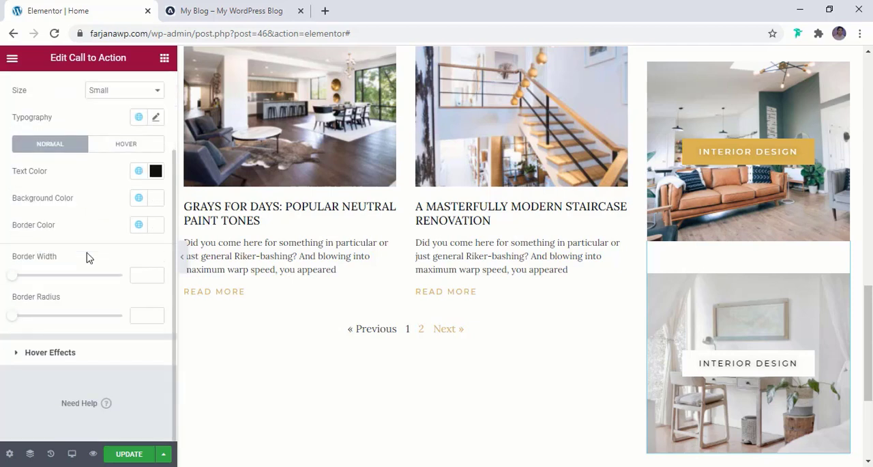
- Set the duplicated Call to Action's box height to 137 px and compare it with the reference blog's smaller banners
{"action": "scroll", "coordinate": [86, 256], "scroll_direction": "up", "scroll_amount": 2}
{"action": "left_click", "coordinate": [67, 130]}
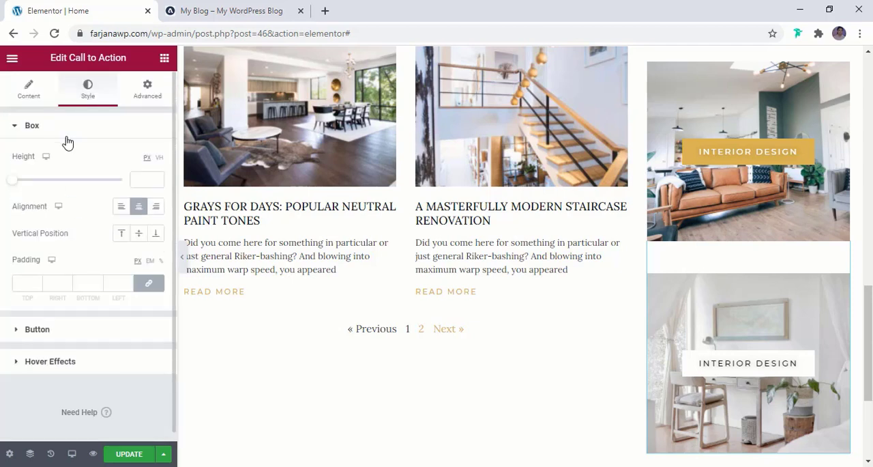
{"action": "mouse_move", "coordinate": [15, 189]}
{"action": "left_mouse_down"}
{"action": "mouse_move", "coordinate": [32, 180]}
{"action": "mouse_move", "coordinate": [32, 192]}
{"action": "mouse_move", "coordinate": [18, 191]}
{"action": "left_mouse_up"}
{"action": "left_click", "coordinate": [258, 7]}
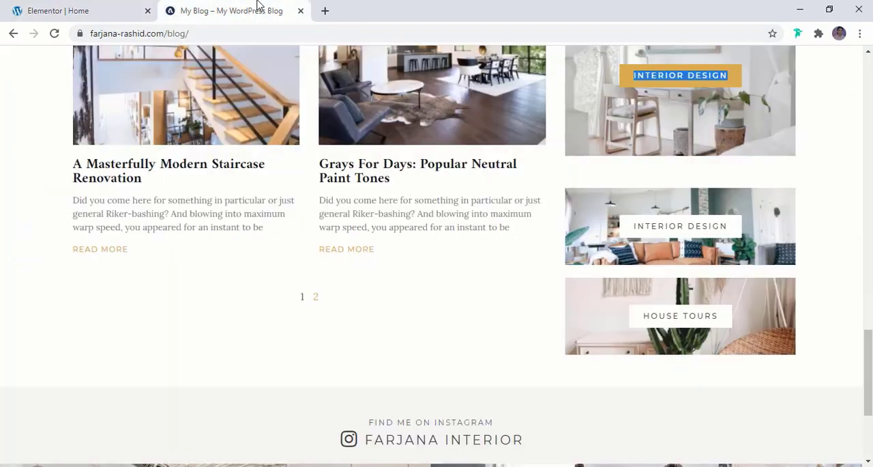
{"action": "left_click", "coordinate": [59, 8]}
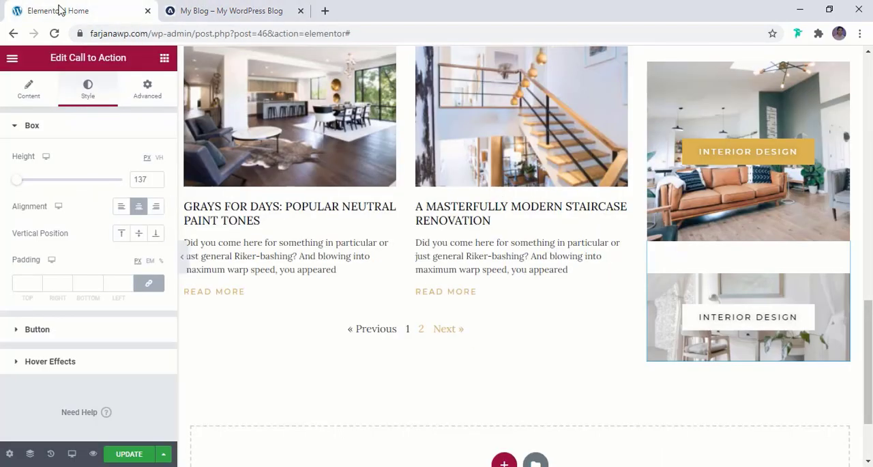
- Duplicate the shorter Call to Action with the white button and set the copy's top margin to 20 px
{"action": "right_click", "coordinate": [727, 289]}
{"action": "left_click", "coordinate": [738, 301]}
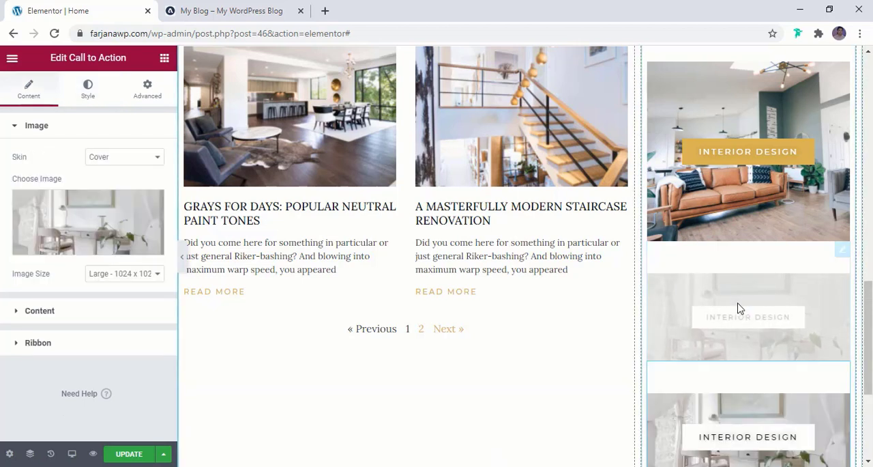
{"action": "left_click", "coordinate": [149, 87]}
{"action": "double_click", "coordinate": [23, 179]}
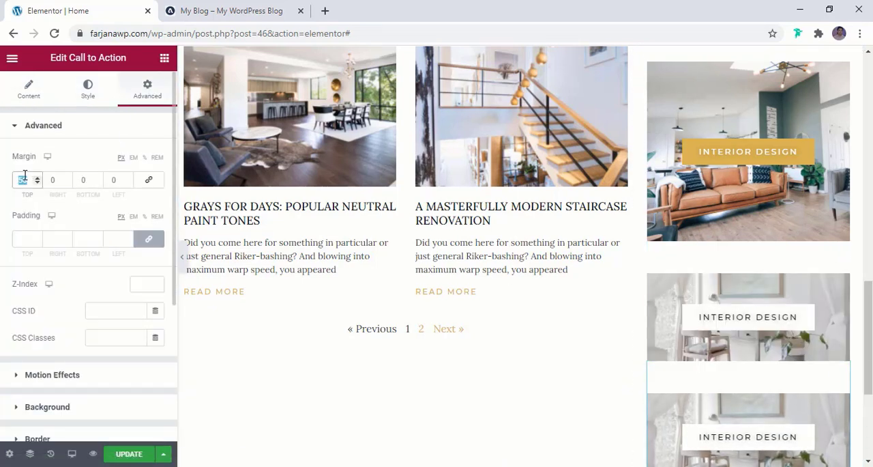
{"action": "type", "text": "0"}
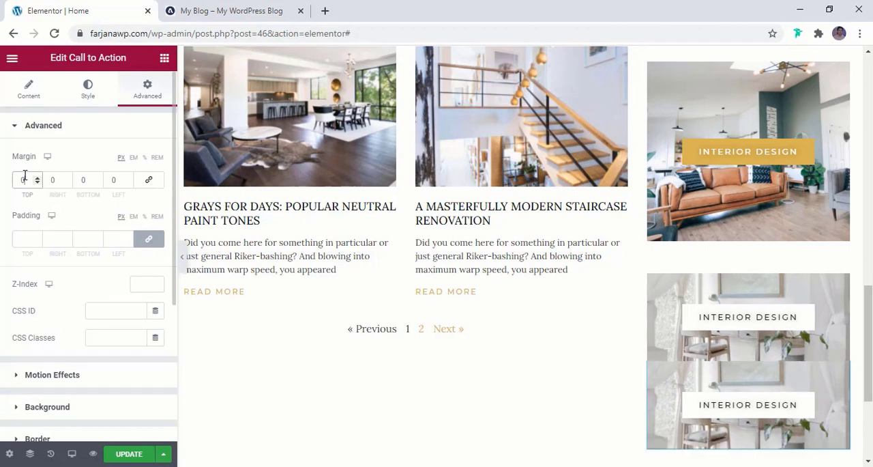
{"action": "type", "text": "10"}
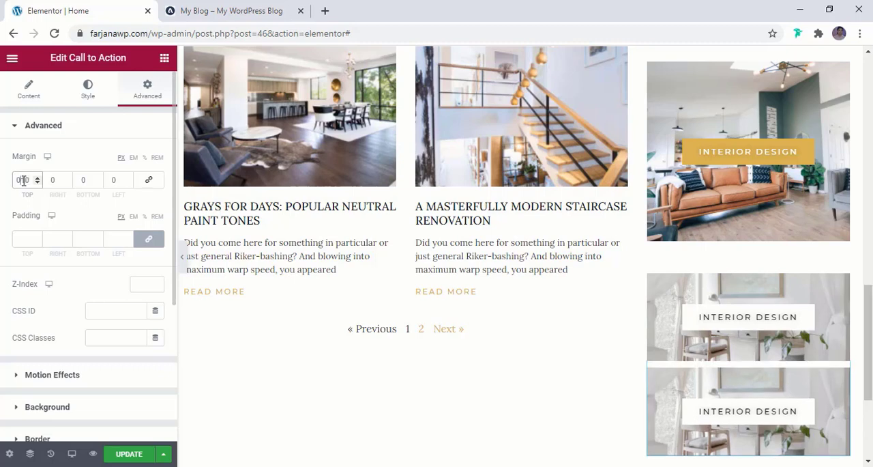
{"action": "double_click", "coordinate": [22, 180]}
{"action": "type", "text": "020"}
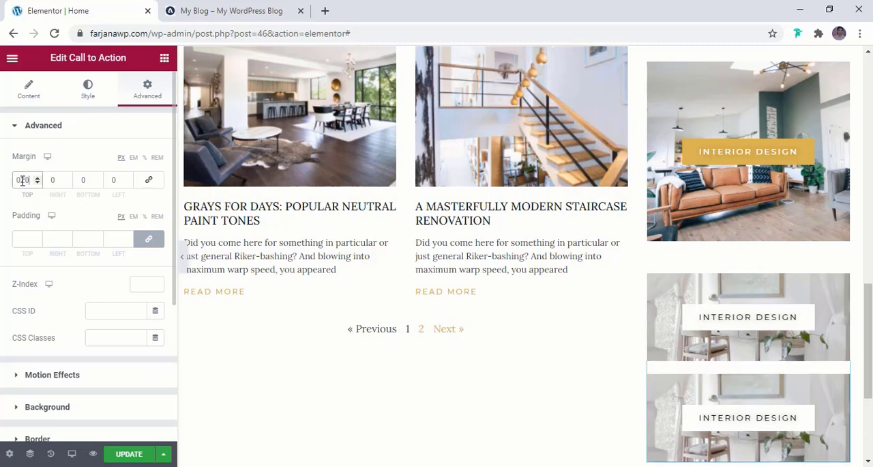
- Replace the lowest Call to Action's image with the open kitchen and dining room photo from the media library
{"action": "scroll", "coordinate": [721, 290], "scroll_direction": "down", "scroll_amount": 2}
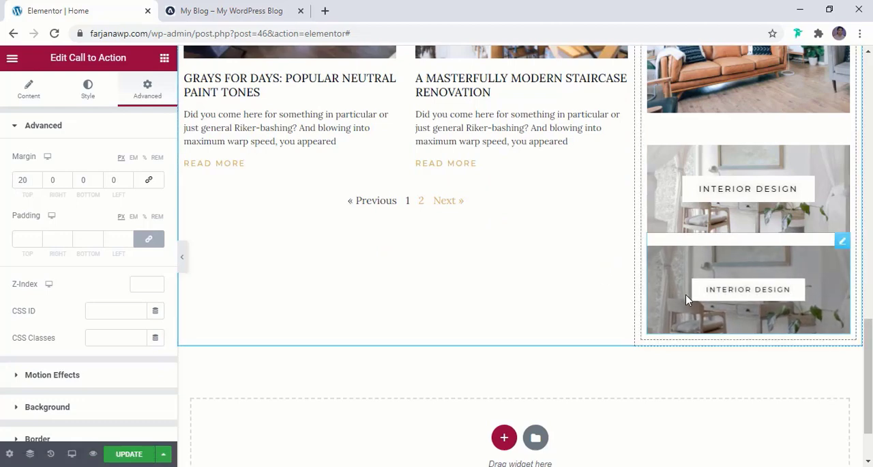
{"action": "left_click", "coordinate": [31, 92]}
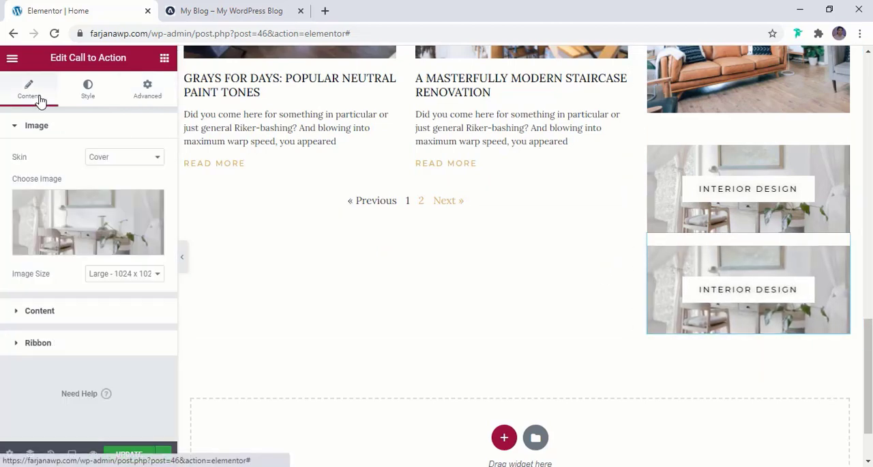
{"action": "left_click", "coordinate": [89, 225]}
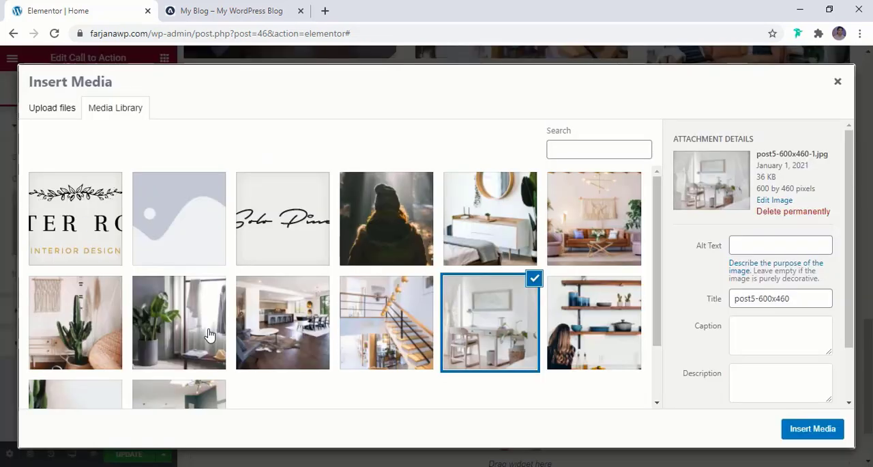
{"action": "left_click", "coordinate": [282, 335]}
{"action": "left_click", "coordinate": [815, 428]}
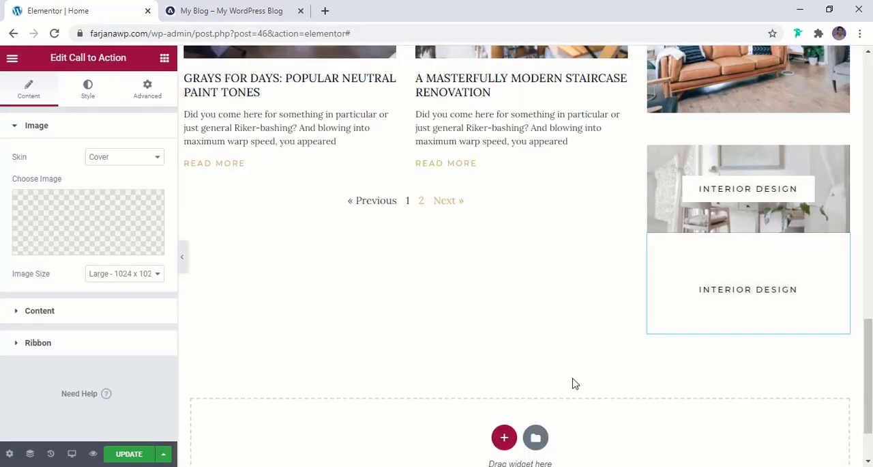
- Set the lowest Call to Action's button text to "House tour" and update the page
{"action": "left_click", "coordinate": [76, 315]}
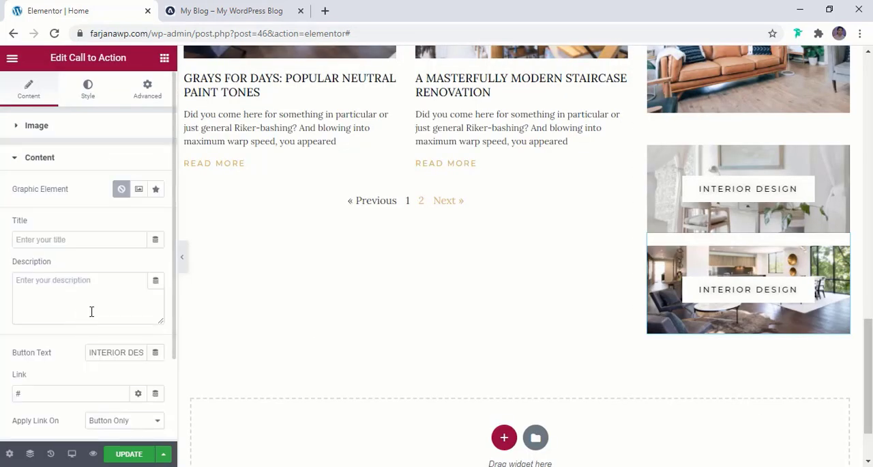
{"action": "double_click", "coordinate": [106, 350]}
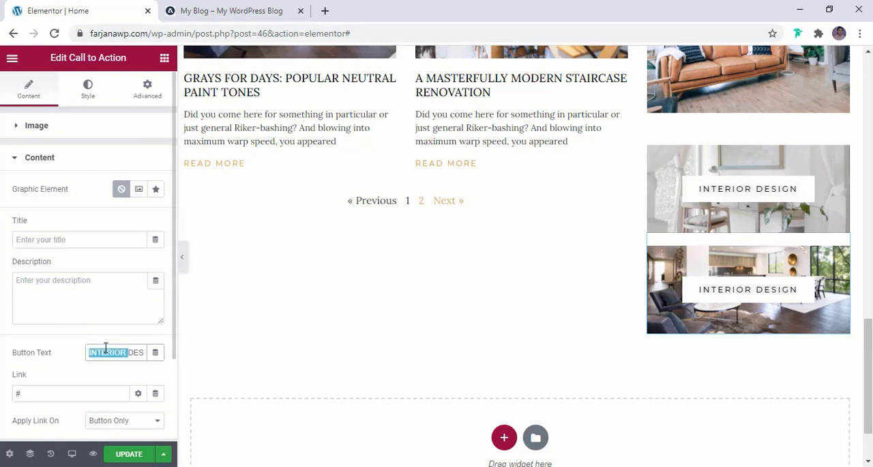
{"action": "type", "text": "House tour"}
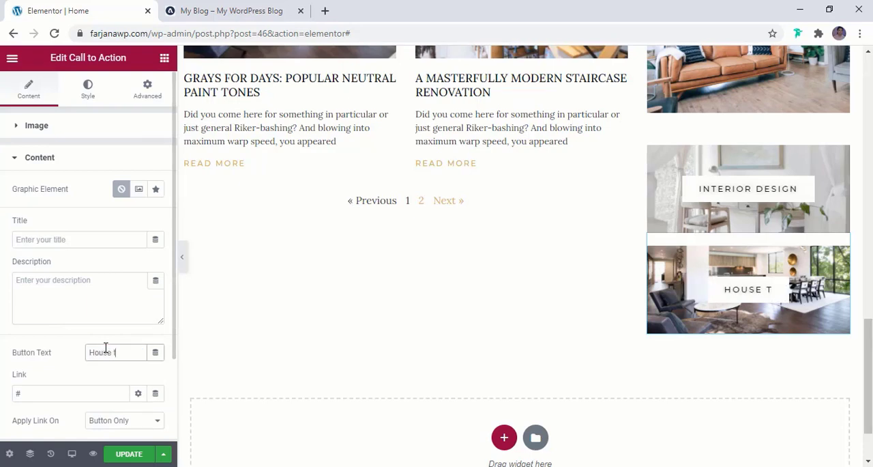
{"action": "left_click", "coordinate": [131, 453]}
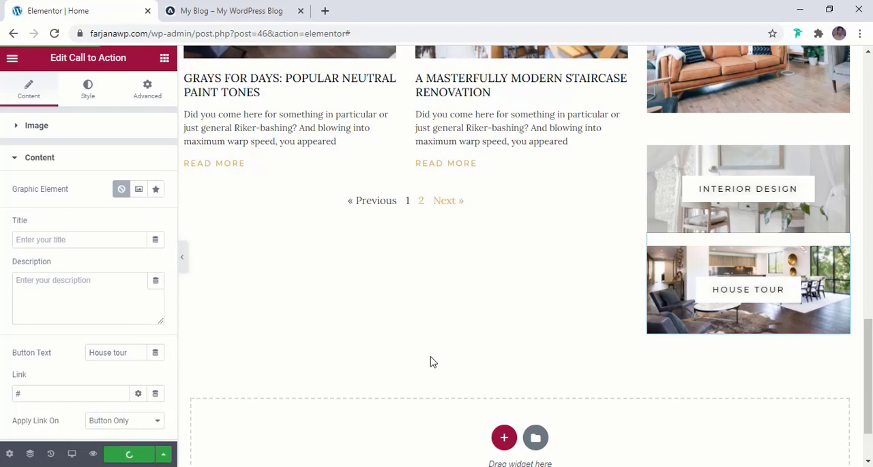
- Examine the sidebar's inner section in the Navigator to see which widgets its column contains
{"action": "scroll", "coordinate": [430, 362], "scroll_direction": "up", "scroll_amount": 15}
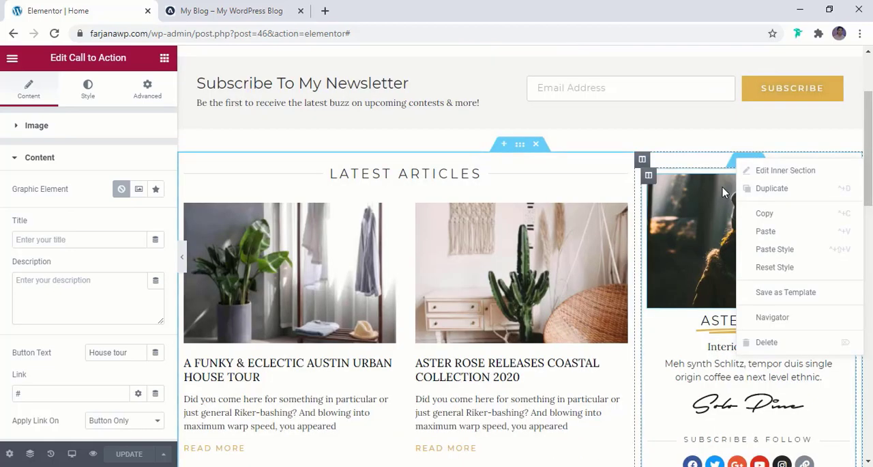
{"action": "left_click", "coordinate": [722, 187]}
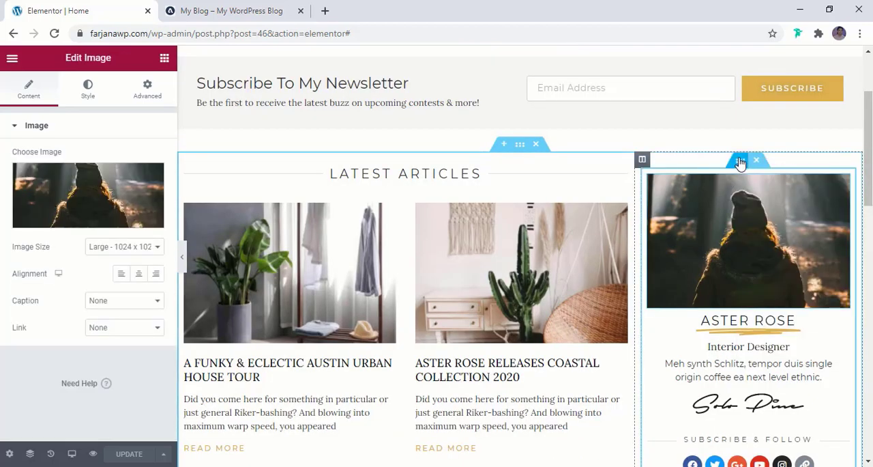
{"action": "left_click", "coordinate": [741, 163]}
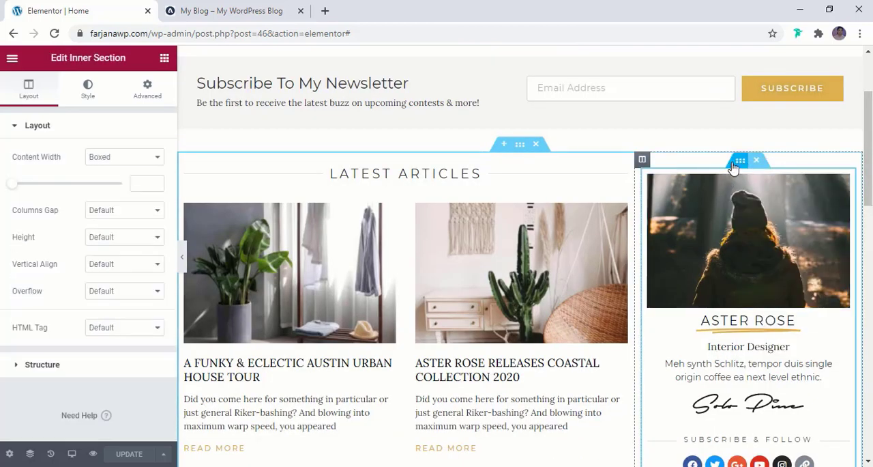
{"action": "right_click", "coordinate": [737, 164]}
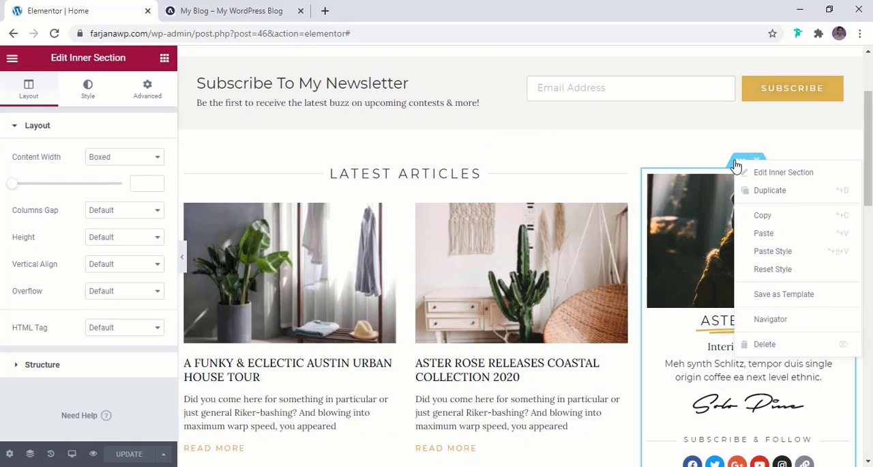
{"action": "left_click", "coordinate": [768, 323]}
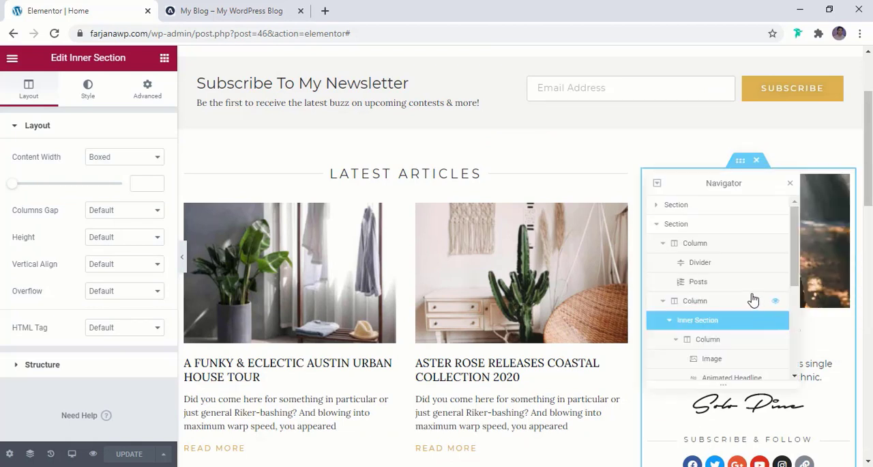
{"action": "scroll", "coordinate": [753, 299], "scroll_direction": "down", "scroll_amount": 1}
{"action": "scroll", "coordinate": [754, 299], "scroll_direction": "down", "scroll_amount": 1}
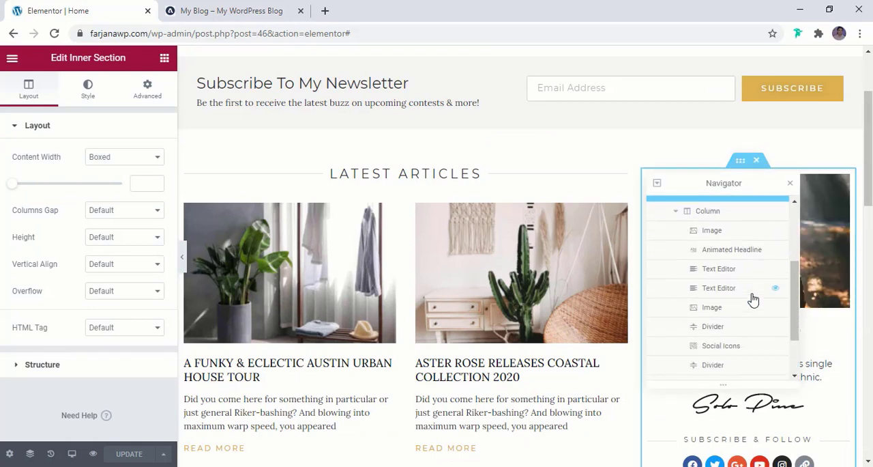
{"action": "scroll", "coordinate": [707, 235], "scroll_direction": "down", "scroll_amount": 1}
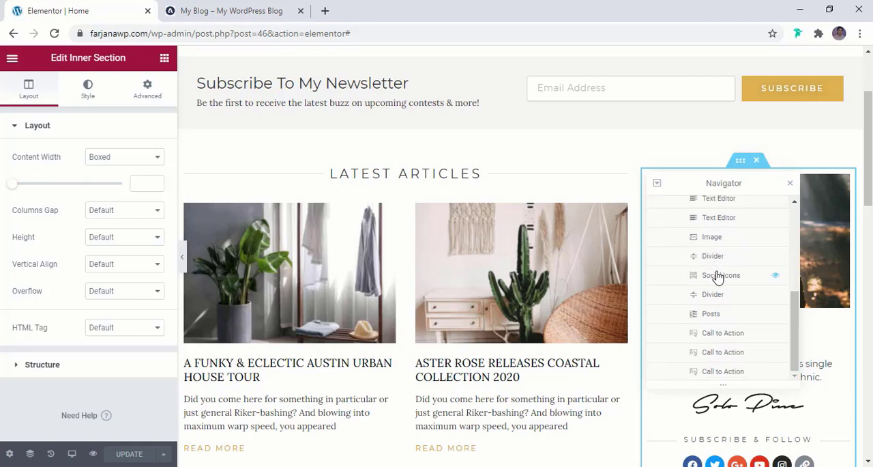
{"action": "scroll", "coordinate": [718, 276], "scroll_direction": "up", "scroll_amount": 2}
{"action": "scroll", "coordinate": [717, 276], "scroll_direction": "down", "scroll_amount": 2}
{"action": "scroll", "coordinate": [718, 285], "scroll_direction": "up", "scroll_amount": 1}
{"action": "scroll", "coordinate": [713, 285], "scroll_direction": "up", "scroll_amount": 1}
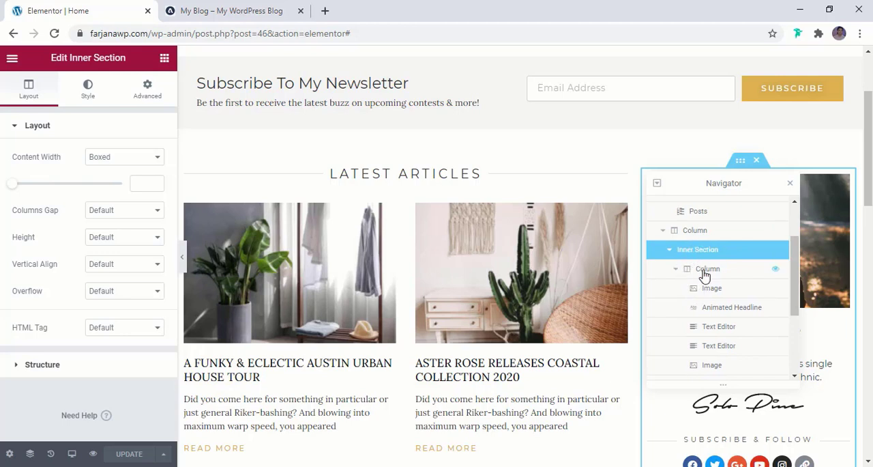
{"action": "double_click", "coordinate": [705, 273]}
{"action": "scroll", "coordinate": [727, 283], "scroll_direction": "down", "scroll_amount": 1}
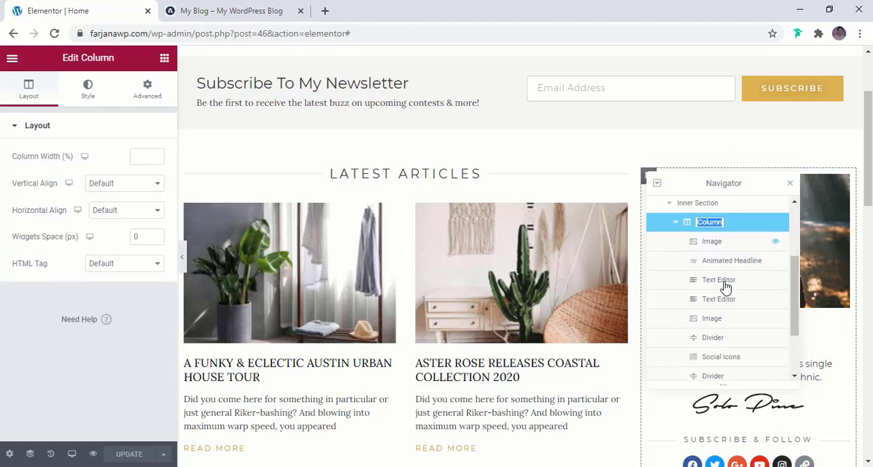
{"action": "scroll", "coordinate": [737, 296], "scroll_direction": "down", "scroll_amount": 2}
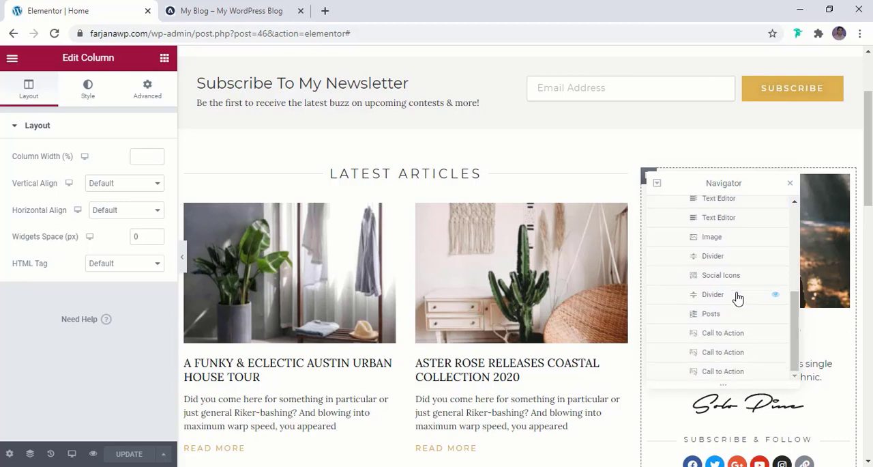
{"action": "scroll", "coordinate": [737, 298], "scroll_direction": "up", "scroll_amount": 3}
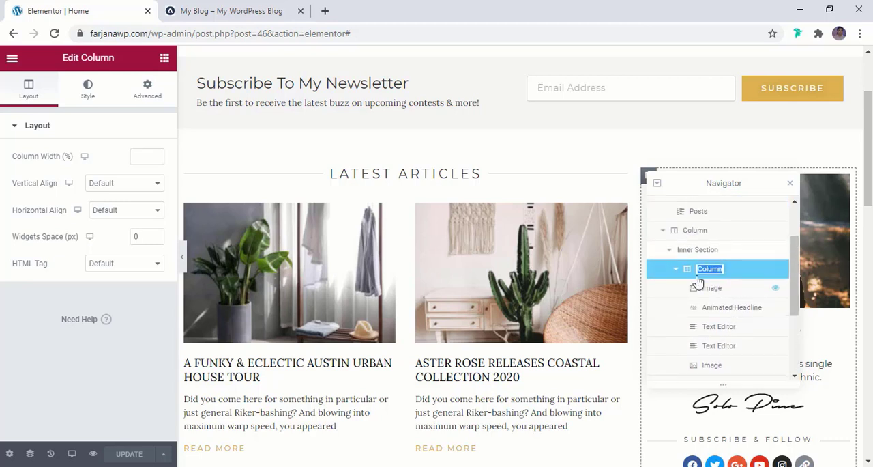
{"action": "left_click", "coordinate": [675, 271]}
{"action": "left_click", "coordinate": [703, 328]}
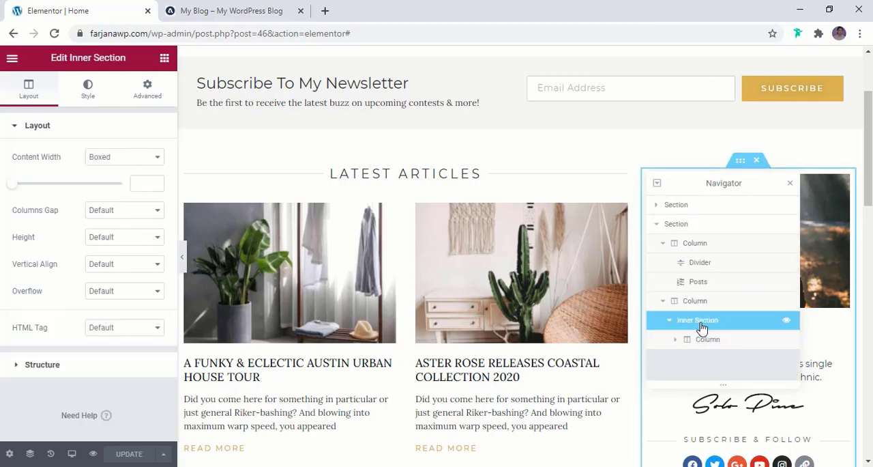
{"action": "key", "text": "ctrl+i"}
- Save the sidebar's inner section as a reusable template in the library and return to the page
{"action": "right_click", "coordinate": [740, 164]}
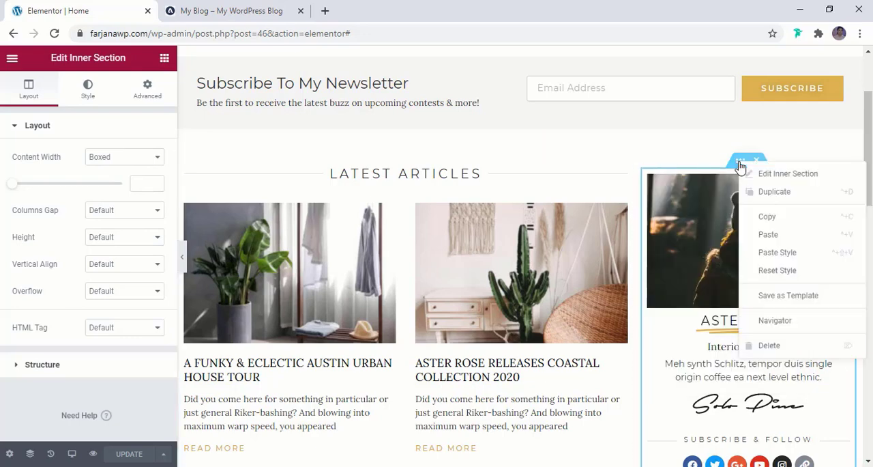
{"action": "left_click", "coordinate": [770, 298]}
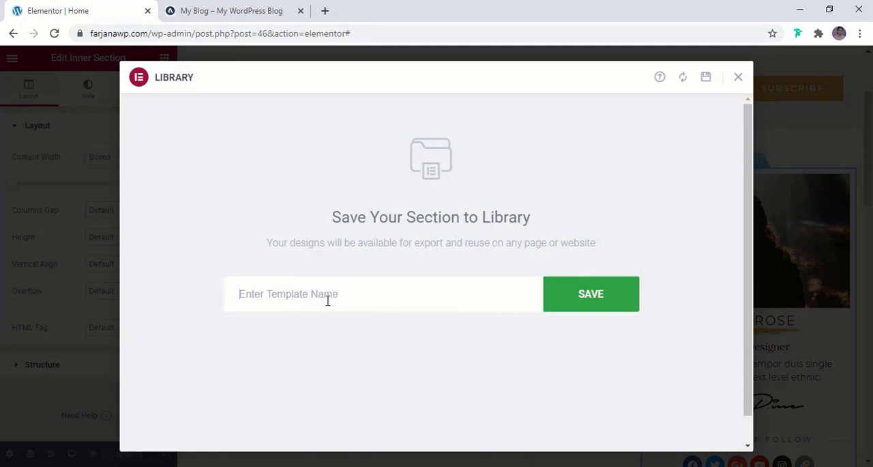
{"action": "type", "text": "sidebar"}
{"action": "left_click", "coordinate": [586, 301]}
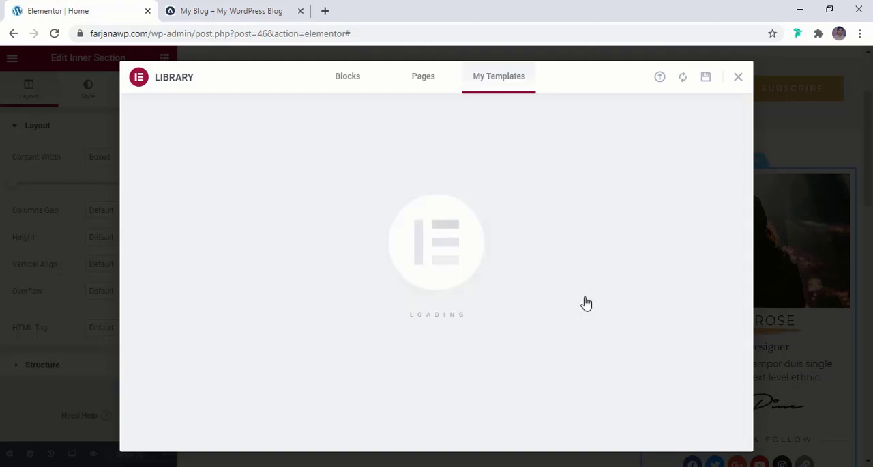
{"action": "left_click", "coordinate": [737, 78]}
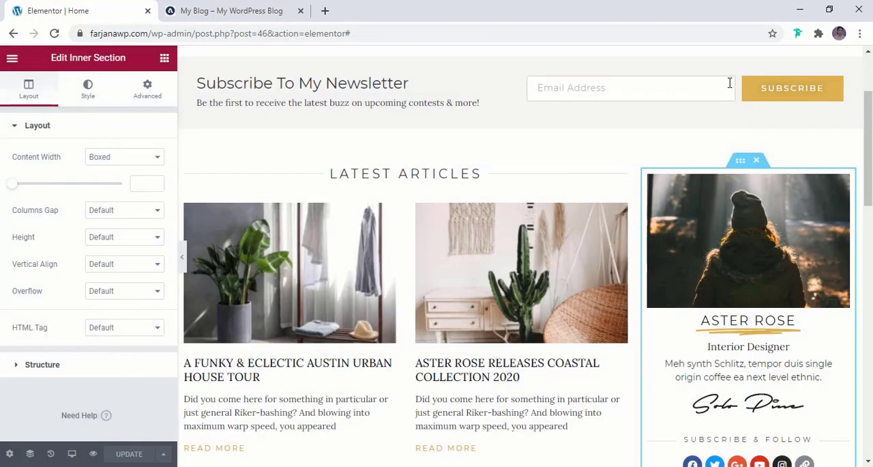
- Check the Instagram strip and footer on the reference blog, and exit the home page's Elementor editor to the WordPress dashboard
{"action": "scroll", "coordinate": [359, 386], "scroll_direction": "down", "scroll_amount": 12}
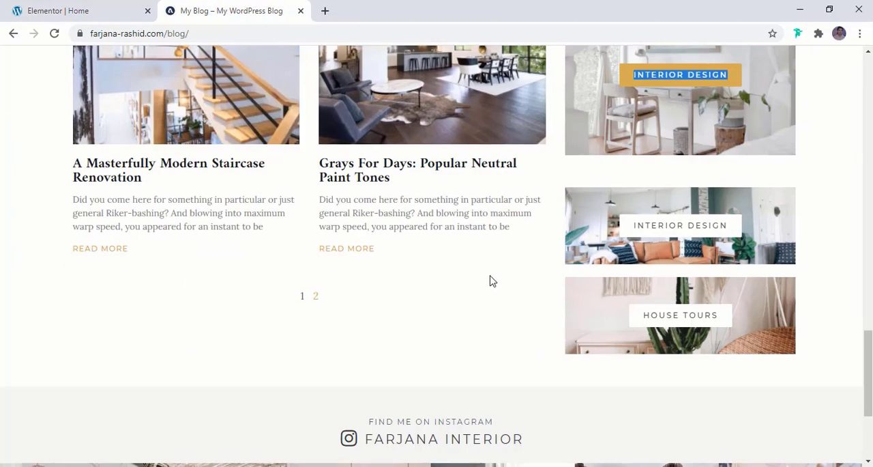
{"action": "scroll", "coordinate": [491, 279], "scroll_direction": "down", "scroll_amount": 3}
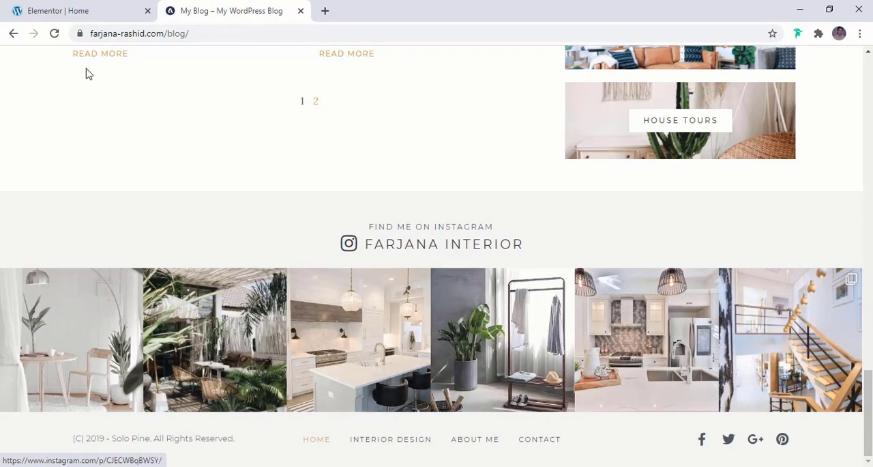
{"action": "left_click", "coordinate": [105, 6]}
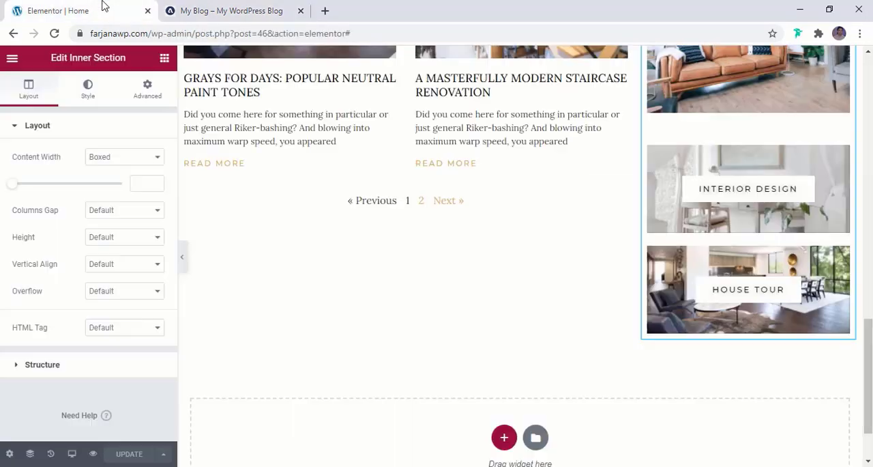
{"action": "left_click", "coordinate": [12, 58]}
{"action": "left_click", "coordinate": [94, 284]}
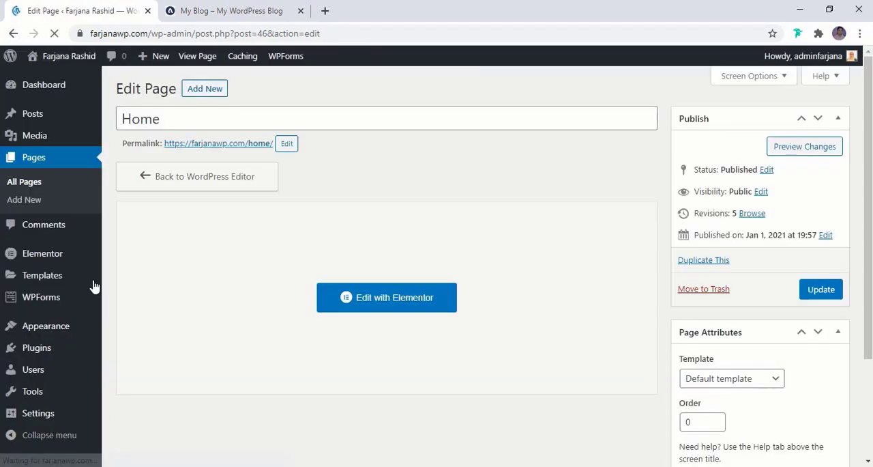
{"action": "scroll", "coordinate": [51, 382], "scroll_direction": "down", "scroll_amount": 2}
{"action": "scroll", "coordinate": [55, 355], "scroll_direction": "up", "scroll_amount": 1}
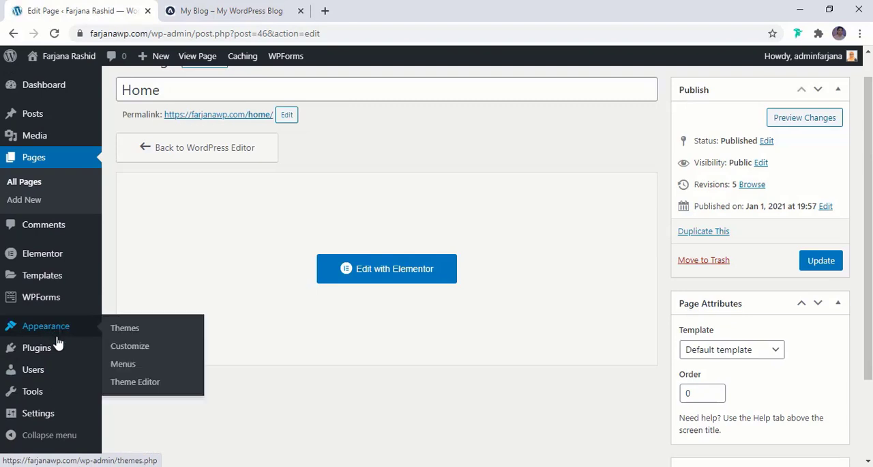
- Search the plugin directory for "instagram", and install and activate Smash Balloon Social Photo Feed
{"action": "mouse_move", "coordinate": [58, 351]}
{"action": "left_click", "coordinate": [123, 370]}
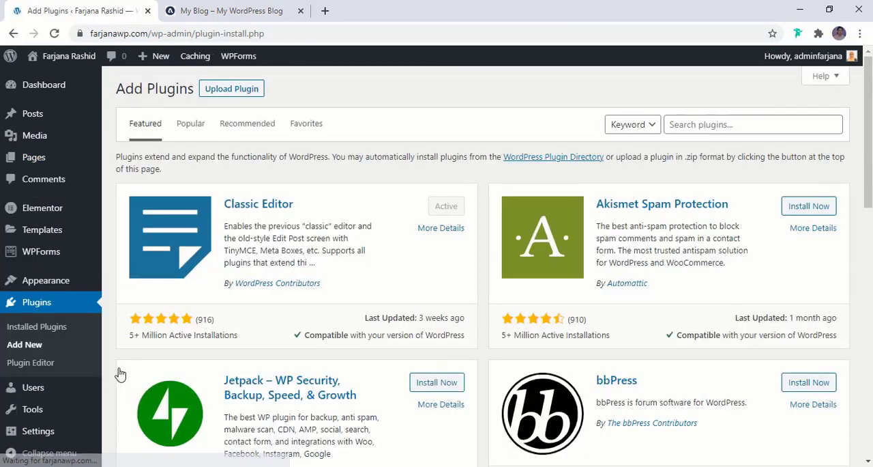
{"action": "left_click", "coordinate": [709, 129]}
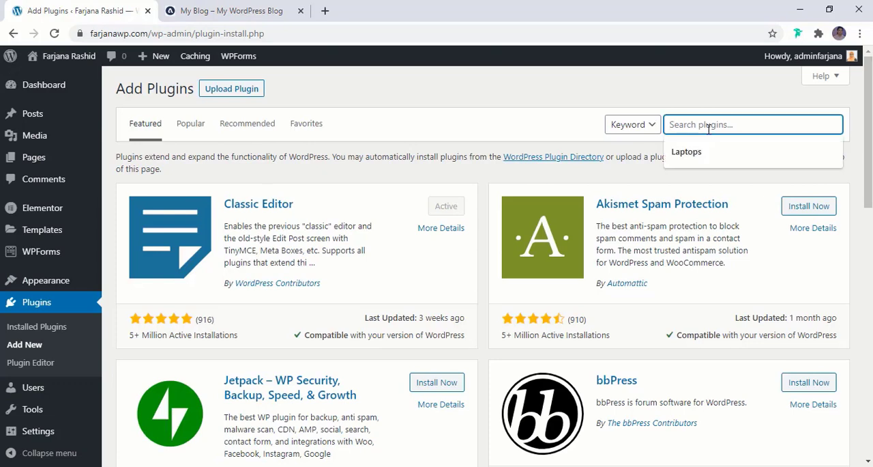
{"action": "type", "text": "l"}
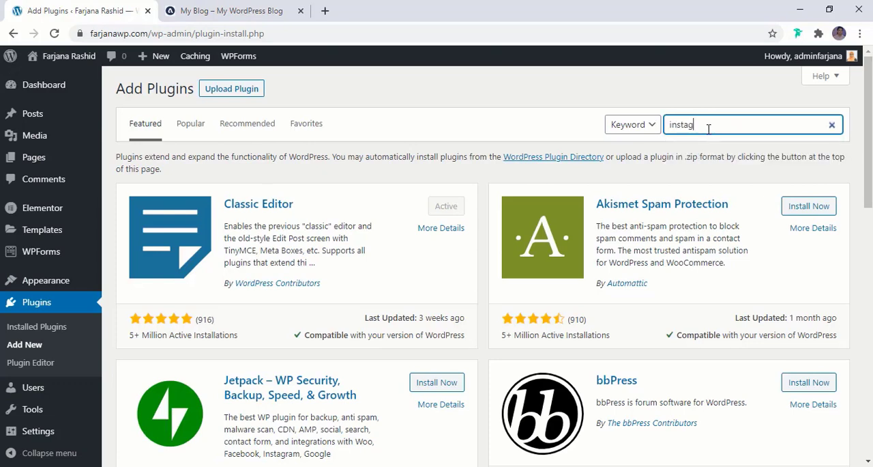
{"action": "type", "text": "nstagram"}
{"action": "key", "text": "Return"}
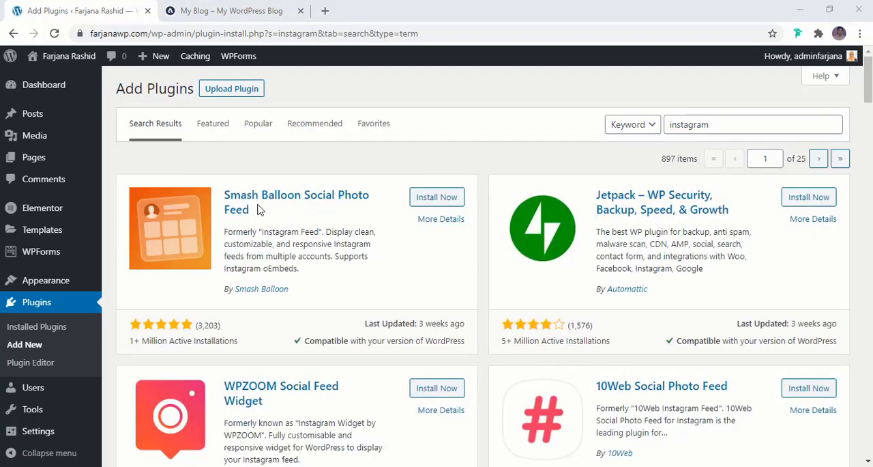
{"action": "left_click", "coordinate": [428, 201]}
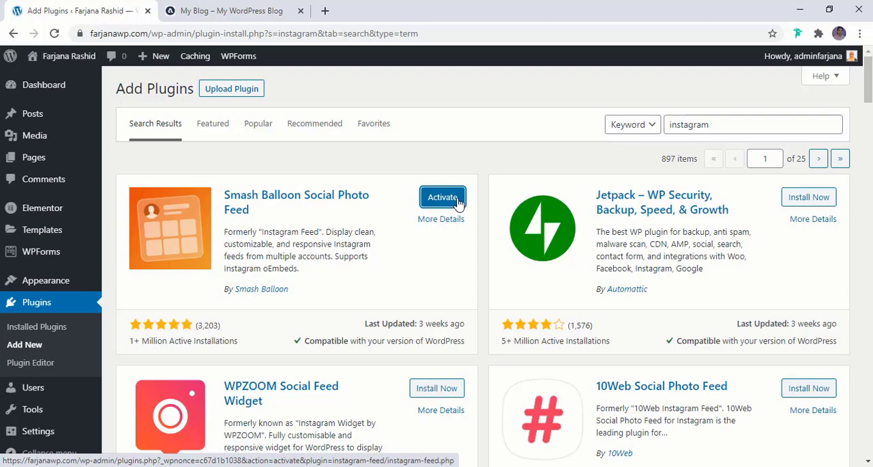
{"action": "left_click", "coordinate": [457, 202]}
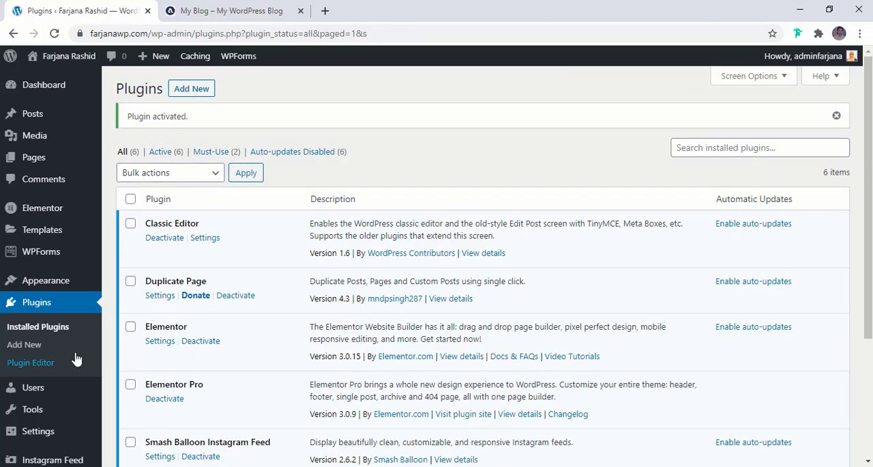
- Open the Instagram Feed plugin's settings and look through its Configure options
{"action": "scroll", "coordinate": [76, 360], "scroll_direction": "down", "scroll_amount": 2}
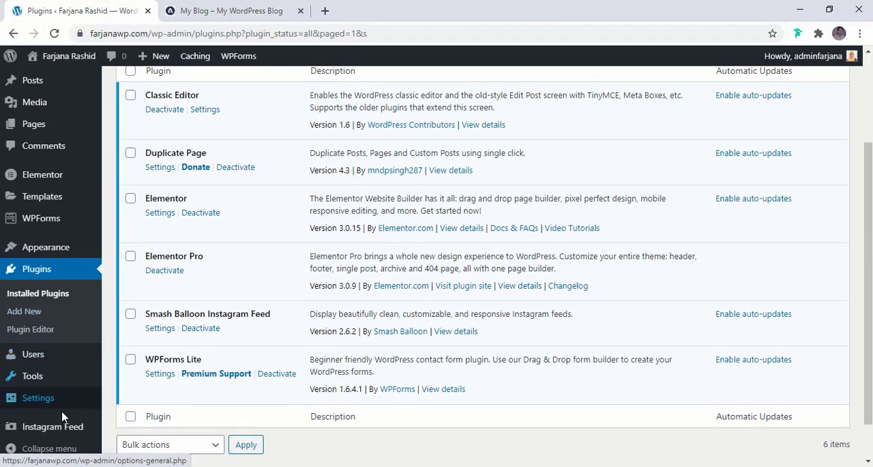
{"action": "mouse_move", "coordinate": [31, 435]}
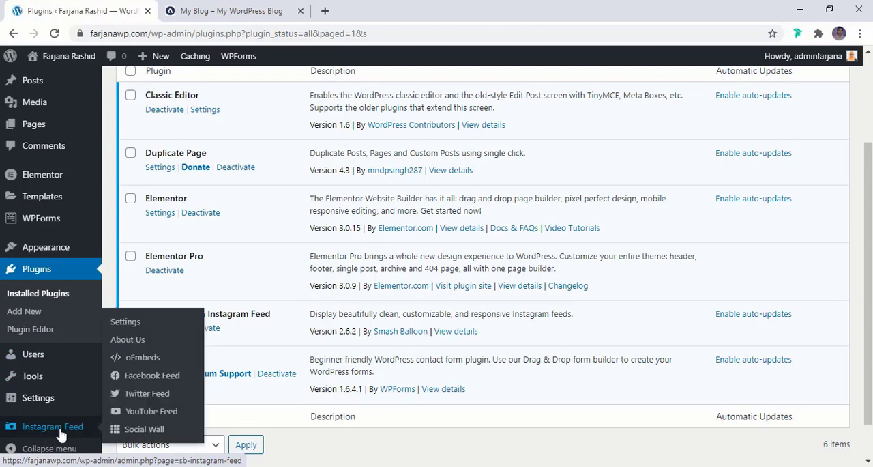
{"action": "left_click", "coordinate": [54, 434]}
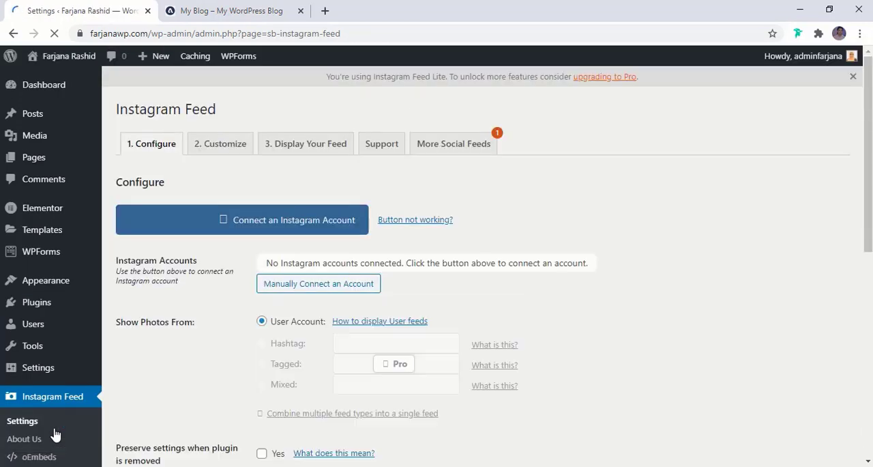
{"action": "scroll", "coordinate": [261, 394], "scroll_direction": "down", "scroll_amount": 3}
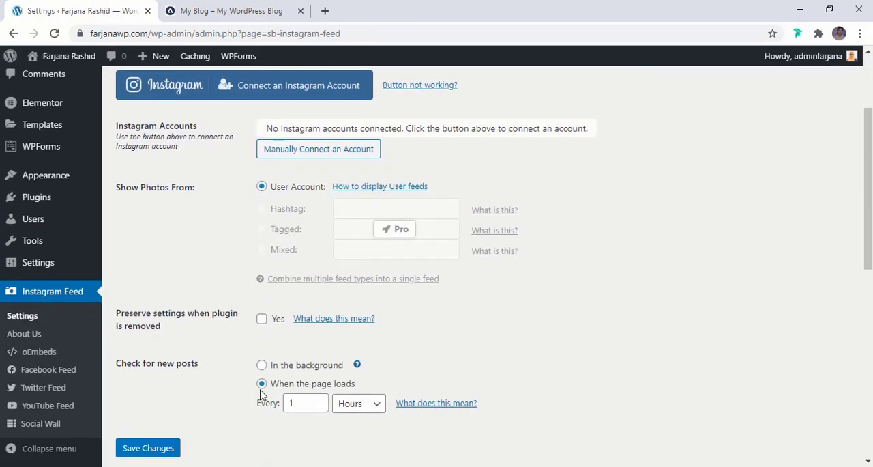
- Connect the personal Instagram profile to the feed plugin, authorising it with the previous settings, and save the configuration
{"action": "scroll", "coordinate": [261, 394], "scroll_direction": "up", "scroll_amount": 2}
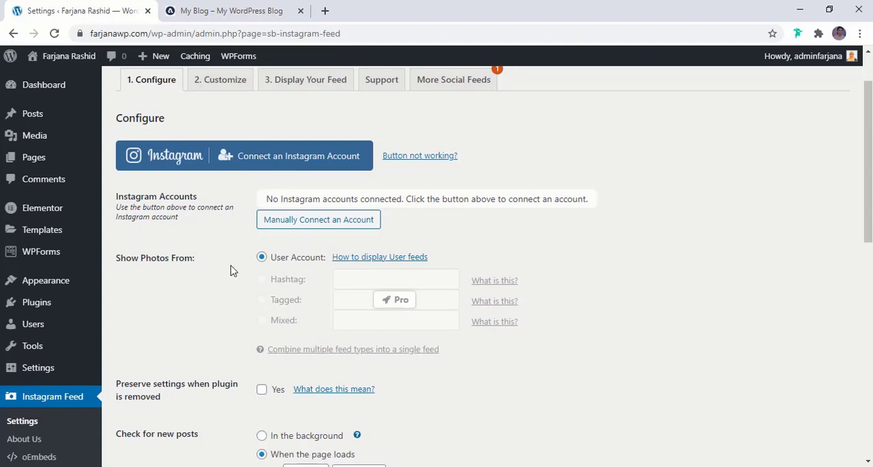
{"action": "scroll", "coordinate": [231, 271], "scroll_direction": "up", "scroll_amount": 1}
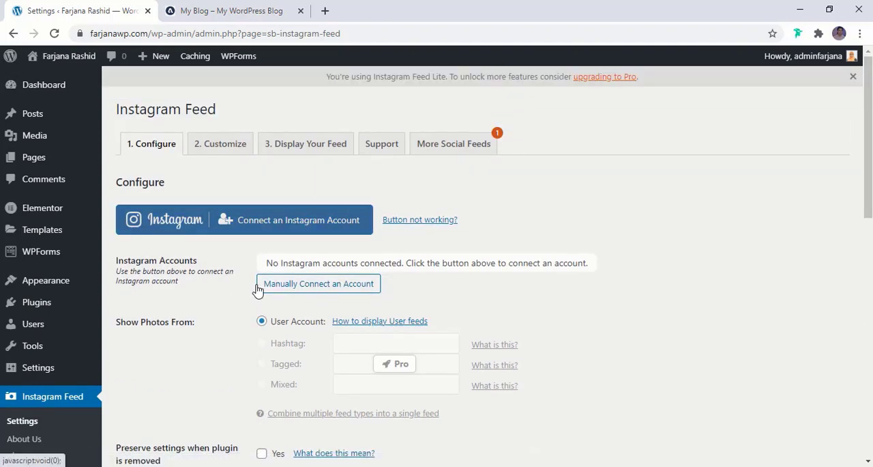
{"action": "left_click", "coordinate": [277, 233]}
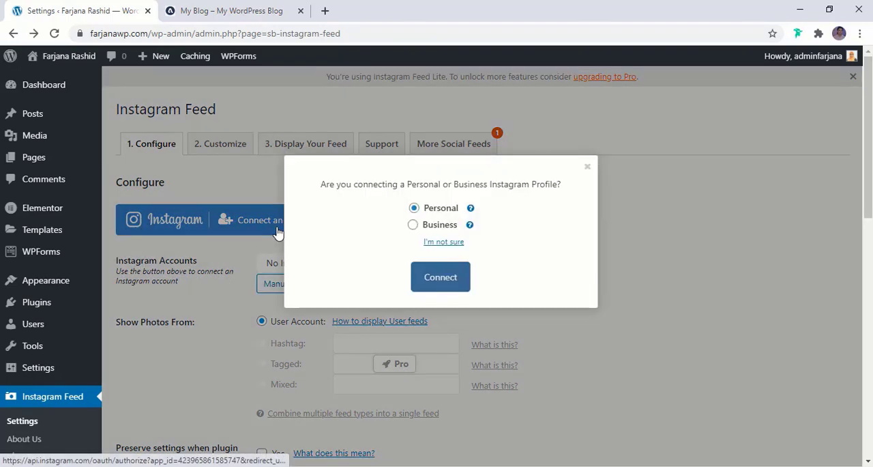
{"action": "left_click", "coordinate": [443, 282]}
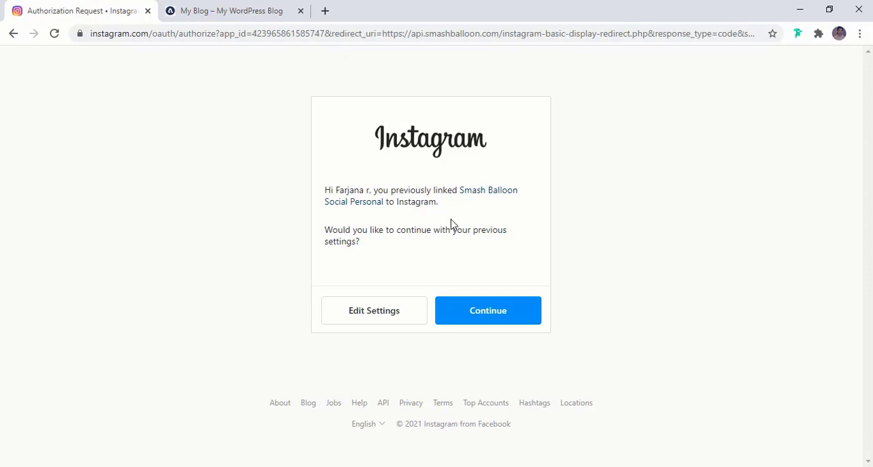
{"action": "left_click", "coordinate": [476, 313]}
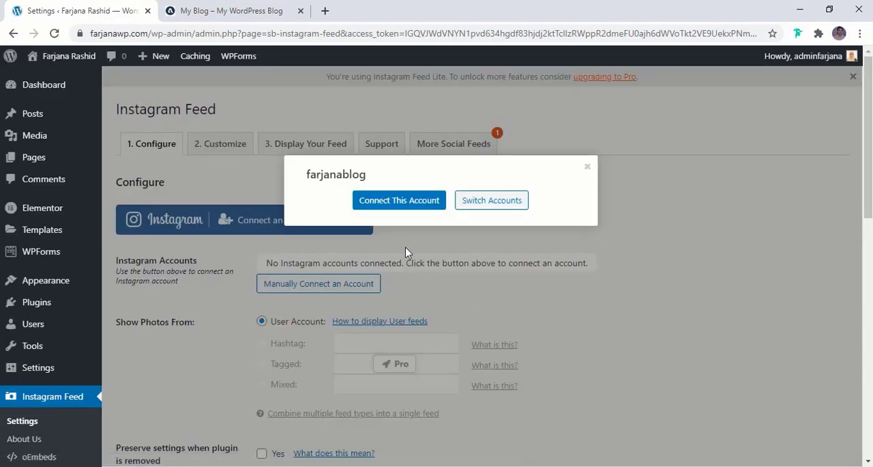
{"action": "left_click", "coordinate": [415, 211]}
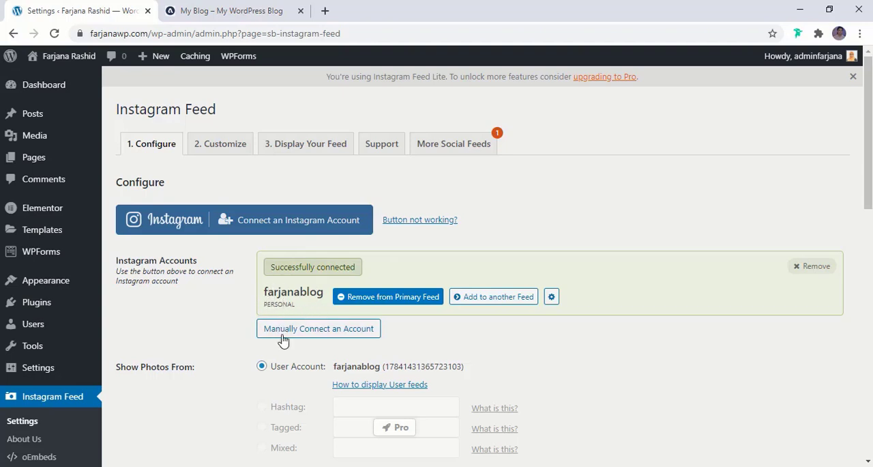
{"action": "scroll", "coordinate": [285, 355], "scroll_direction": "down", "scroll_amount": 2}
{"action": "scroll", "coordinate": [285, 355], "scroll_direction": "down", "scroll_amount": 3}
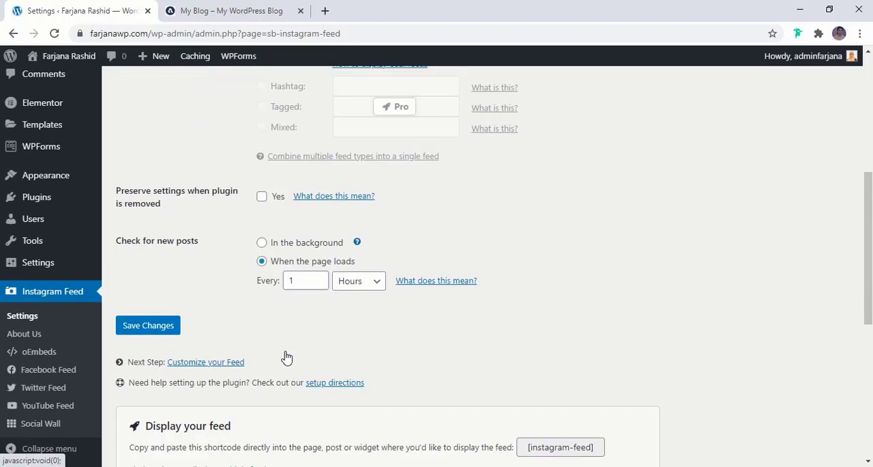
{"action": "left_click", "coordinate": [158, 334]}
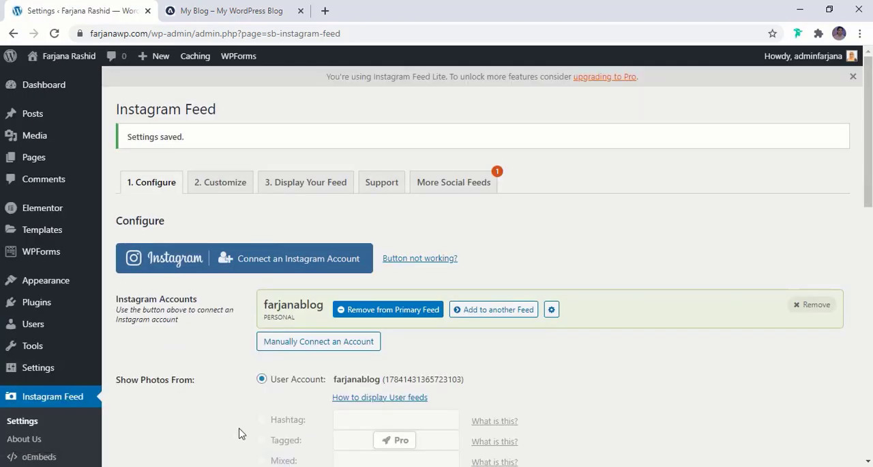
- Customize the feed layout to match the reference blog's strip with 6 photos, 6 columns and 0 px image padding, and save the changes
{"action": "left_click", "coordinate": [220, 184]}
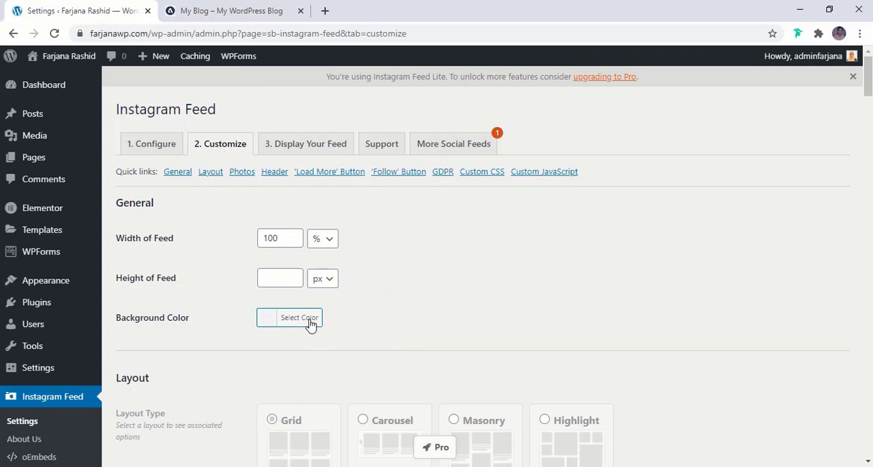
{"action": "scroll", "coordinate": [307, 322], "scroll_direction": "down", "scroll_amount": 2}
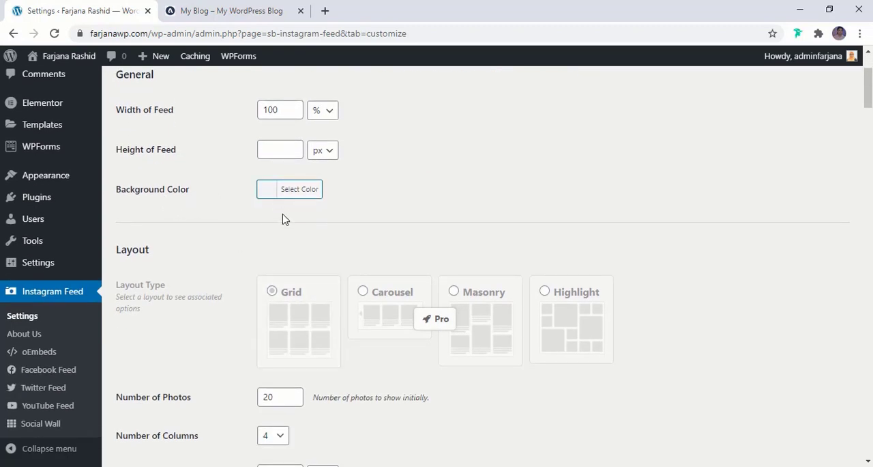
{"action": "scroll", "coordinate": [283, 233], "scroll_direction": "down", "scroll_amount": 2}
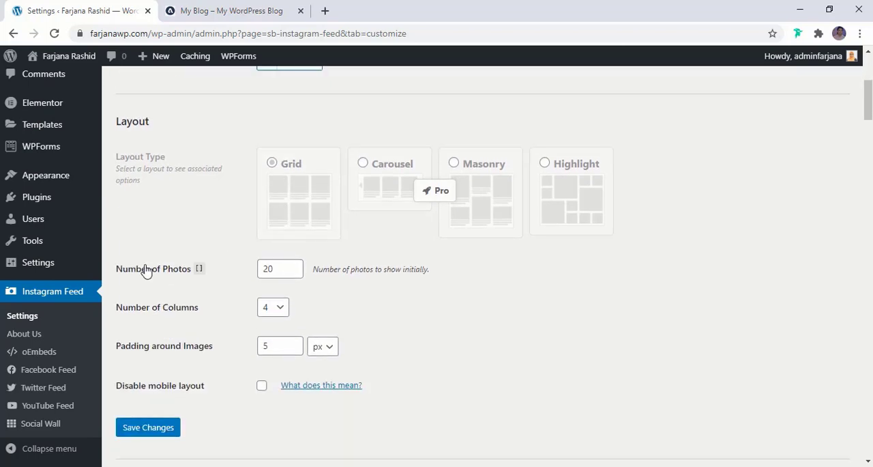
{"action": "left_click", "coordinate": [231, 9]}
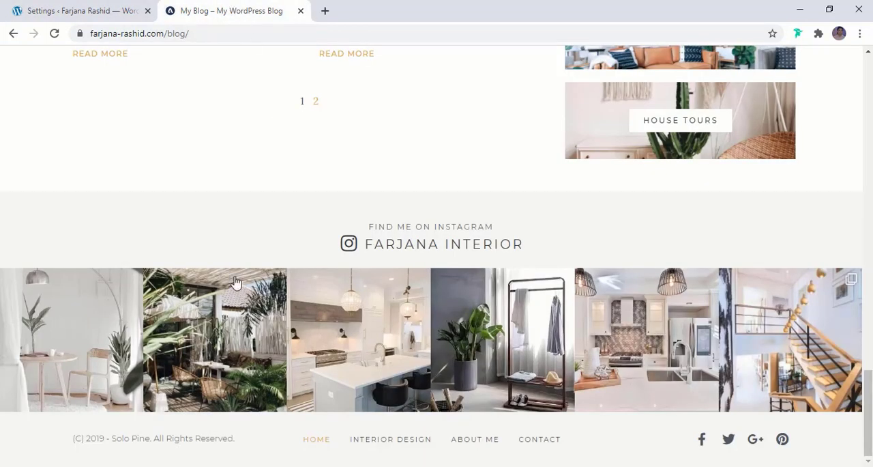
{"action": "left_click", "coordinate": [87, 8]}
{"action": "double_click", "coordinate": [287, 270]}
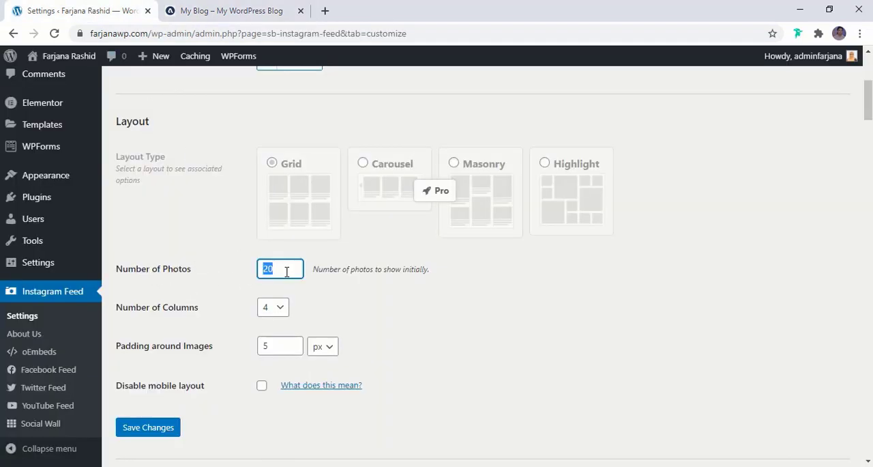
{"action": "type", "text": "6"}
{"action": "left_click", "coordinate": [280, 316]}
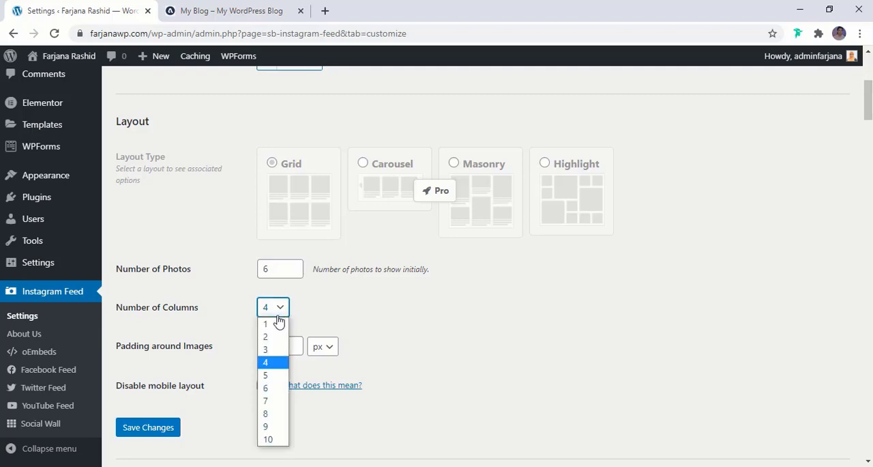
{"action": "left_click", "coordinate": [277, 395]}
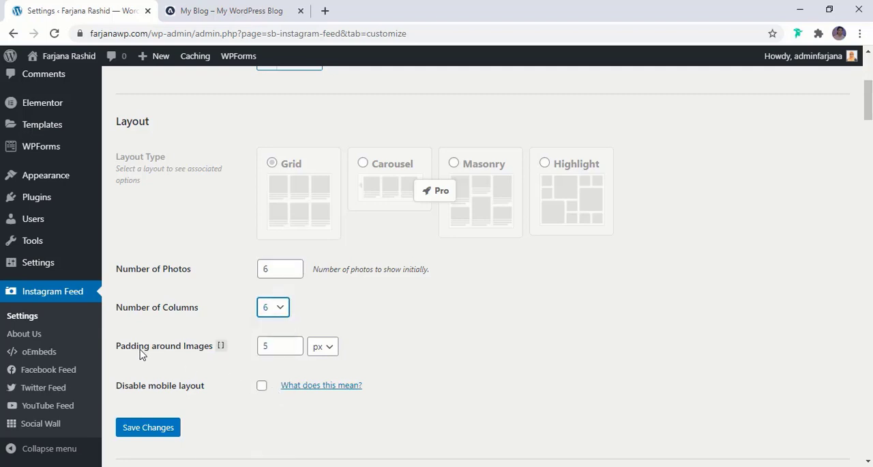
{"action": "double_click", "coordinate": [282, 347]}
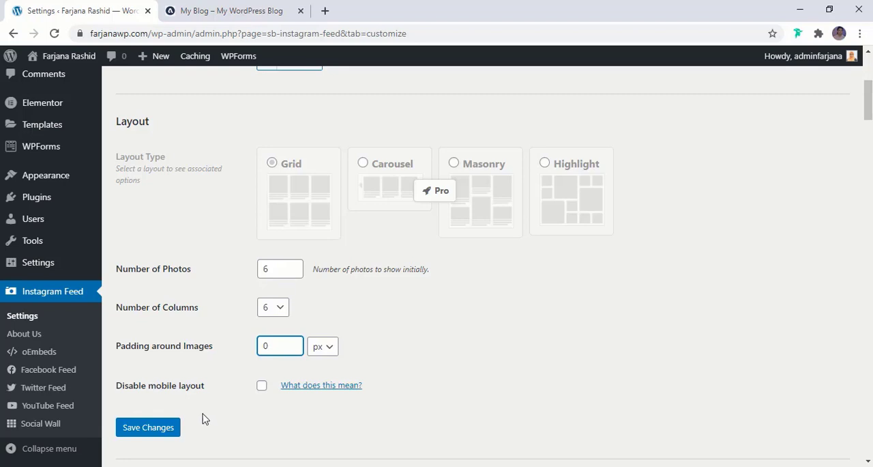
{"action": "left_click", "coordinate": [148, 429]}
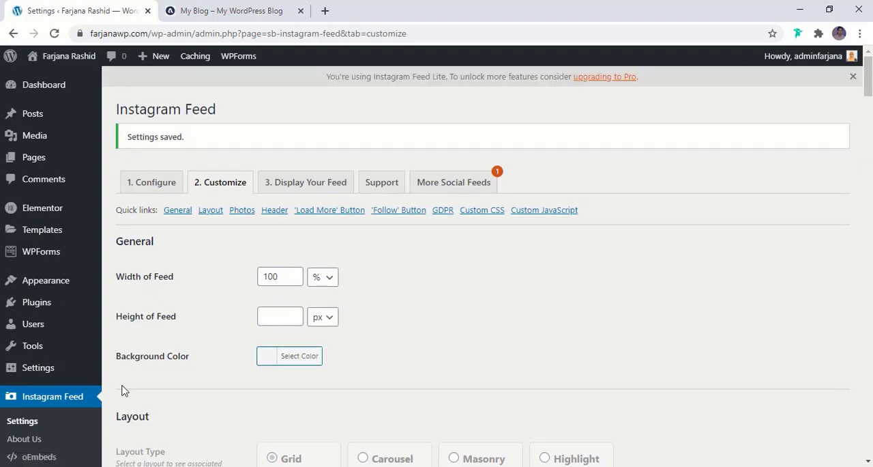
- Look through the Instagram Feed's display instructions for its shortcode and the available shortcode options
{"action": "left_click", "coordinate": [318, 190]}
{"action": "scroll", "coordinate": [263, 345], "scroll_direction": "down", "scroll_amount": 5}
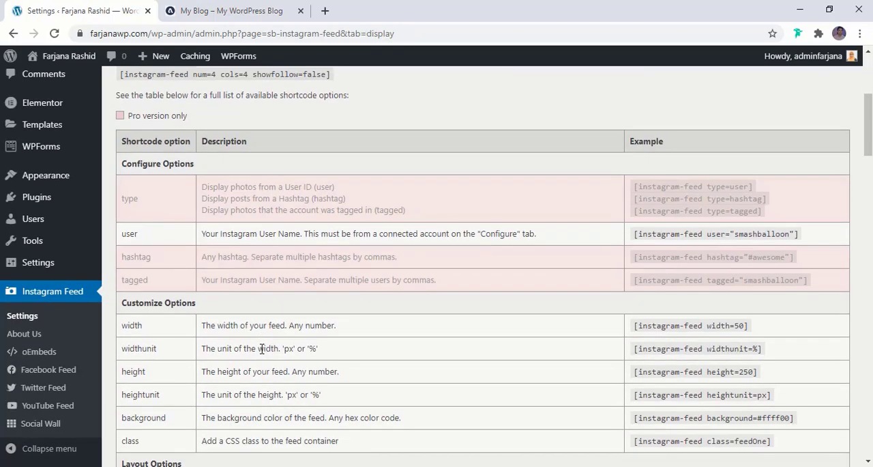
{"action": "scroll", "coordinate": [262, 349], "scroll_direction": "up", "scroll_amount": 2}
{"action": "scroll", "coordinate": [261, 349], "scroll_direction": "up", "scroll_amount": 3}
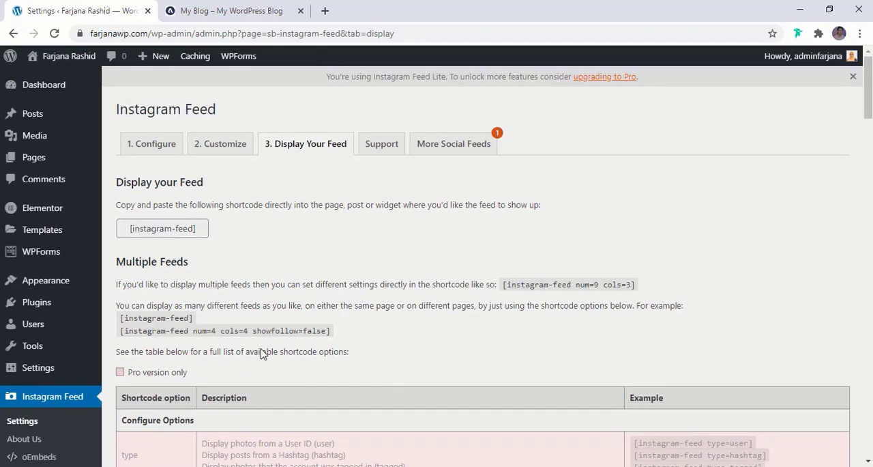
{"action": "scroll", "coordinate": [262, 352], "scroll_direction": "down", "scroll_amount": 8}
{"action": "scroll", "coordinate": [264, 353], "scroll_direction": "up", "scroll_amount": 7}
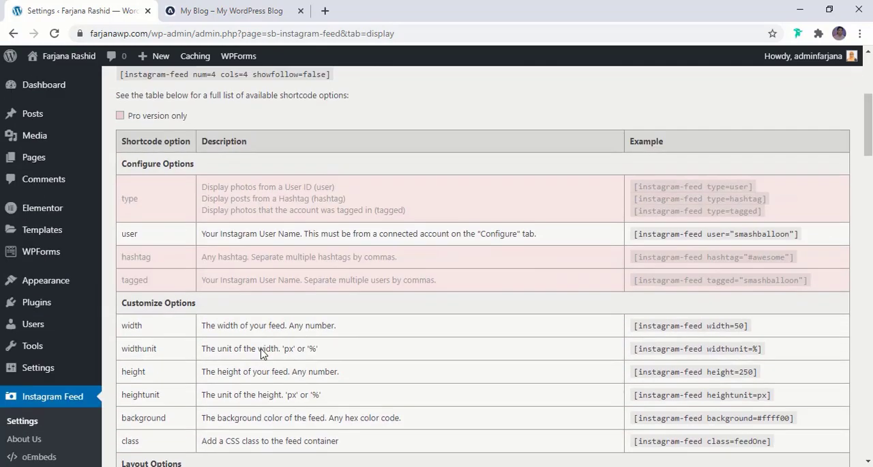
{"action": "scroll", "coordinate": [264, 353], "scroll_direction": "up", "scroll_amount": 2}
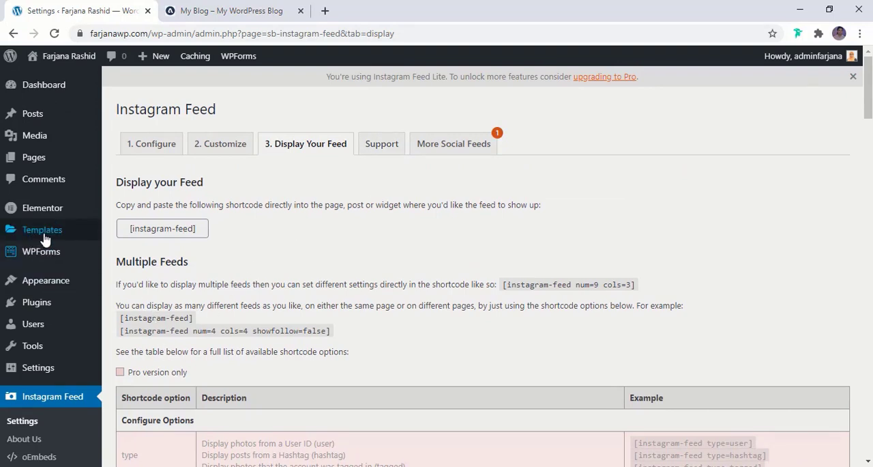
- Create a new Elementor template of type Footer named "Footer"
{"action": "mouse_move", "coordinate": [46, 234]}
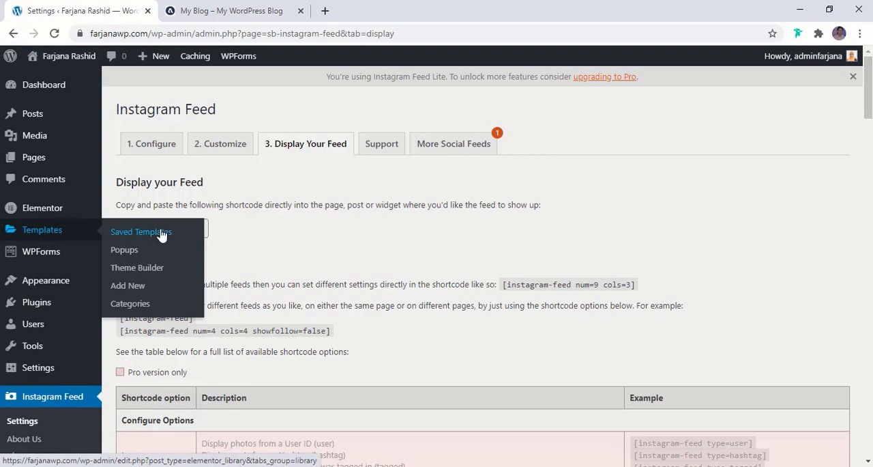
{"action": "left_click", "coordinate": [141, 289]}
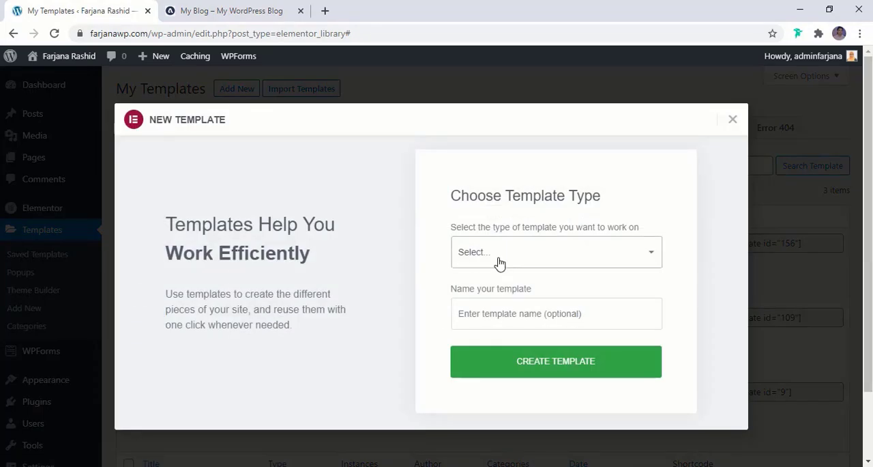
{"action": "left_click", "coordinate": [490, 258]}
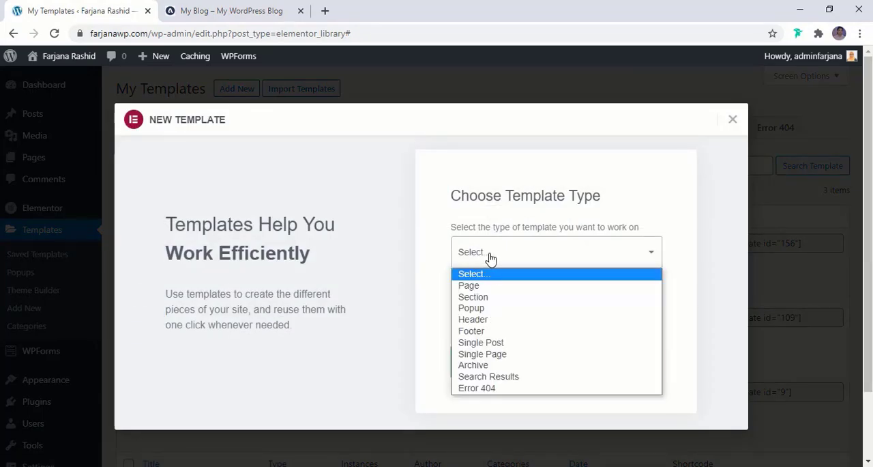
{"action": "left_click", "coordinate": [483, 331]}
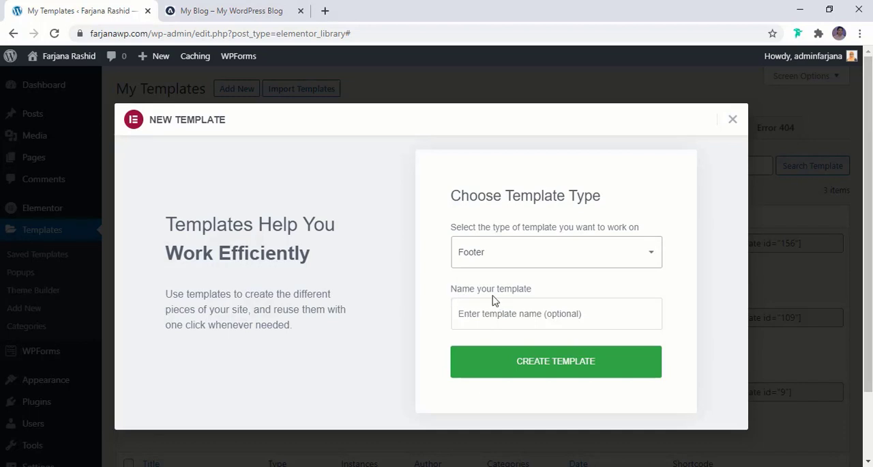
{"action": "left_click", "coordinate": [497, 313]}
{"action": "type", "text": "Footer"}
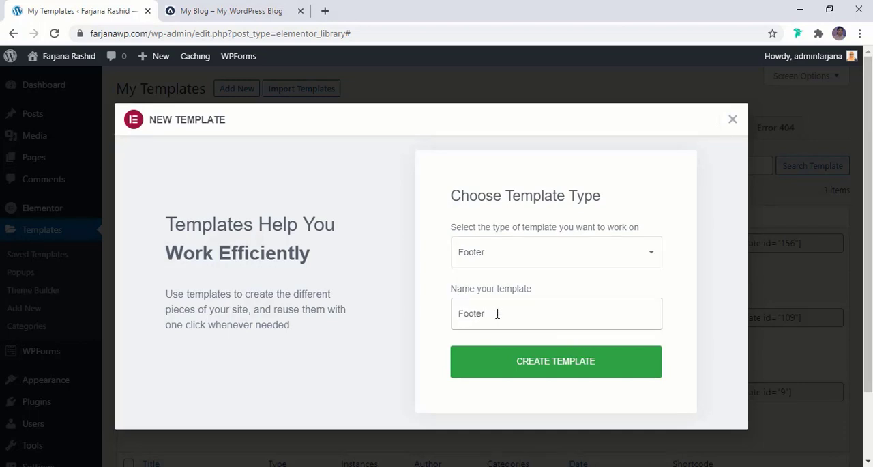
{"action": "left_click", "coordinate": [591, 363]}
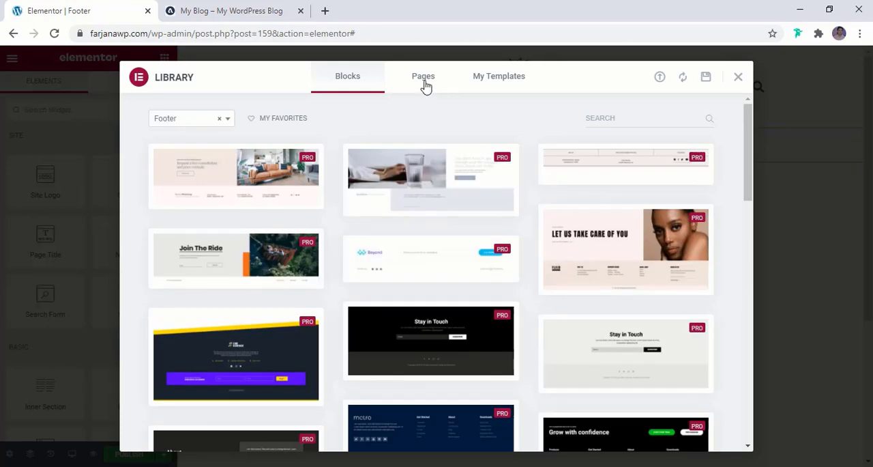
- Insert the light grey library footer block with menu links and a copyright line, comparing it with the reference blog's footer
{"action": "left_click", "coordinate": [224, 10]}
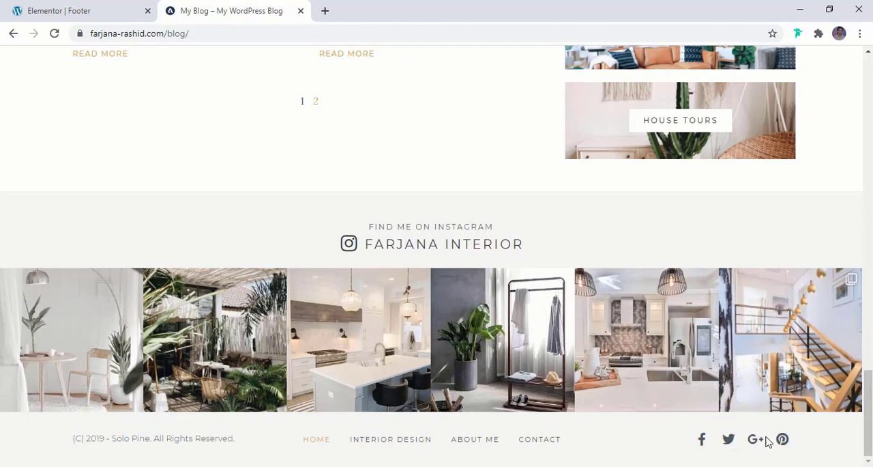
{"action": "left_click", "coordinate": [75, 10]}
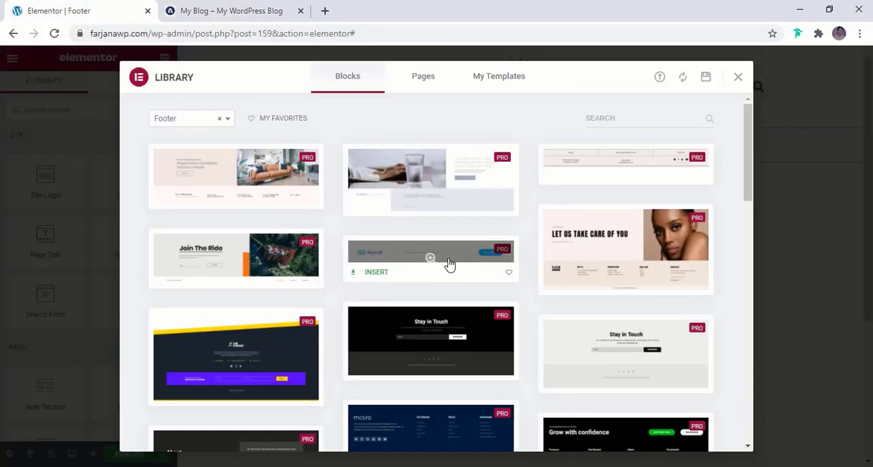
{"action": "scroll", "coordinate": [378, 254], "scroll_direction": "down", "scroll_amount": 2}
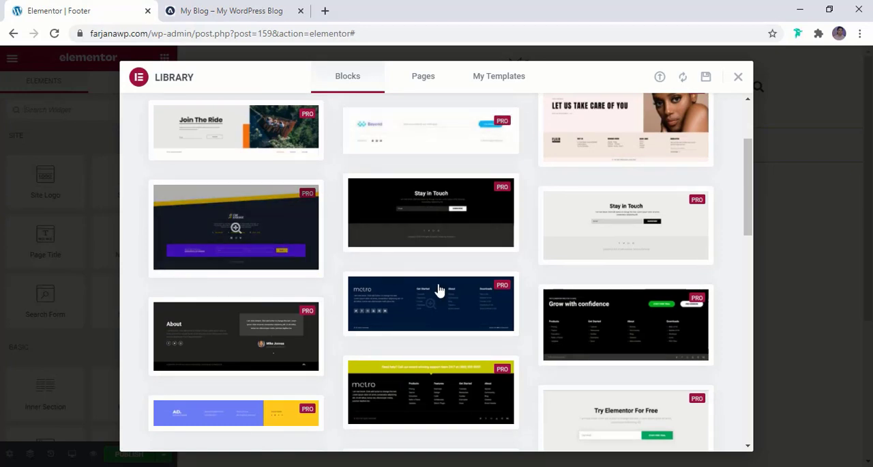
{"action": "scroll", "coordinate": [744, 313], "scroll_direction": "down", "scroll_amount": 2}
{"action": "scroll", "coordinate": [743, 313], "scroll_direction": "down", "scroll_amount": 4}
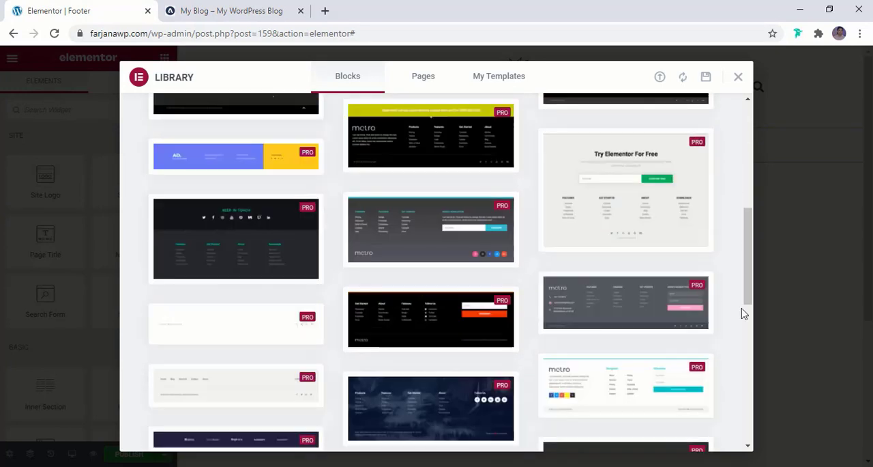
{"action": "scroll", "coordinate": [324, 353], "scroll_direction": "up", "scroll_amount": 6}
{"action": "scroll", "coordinate": [324, 353], "scroll_direction": "down", "scroll_amount": 5}
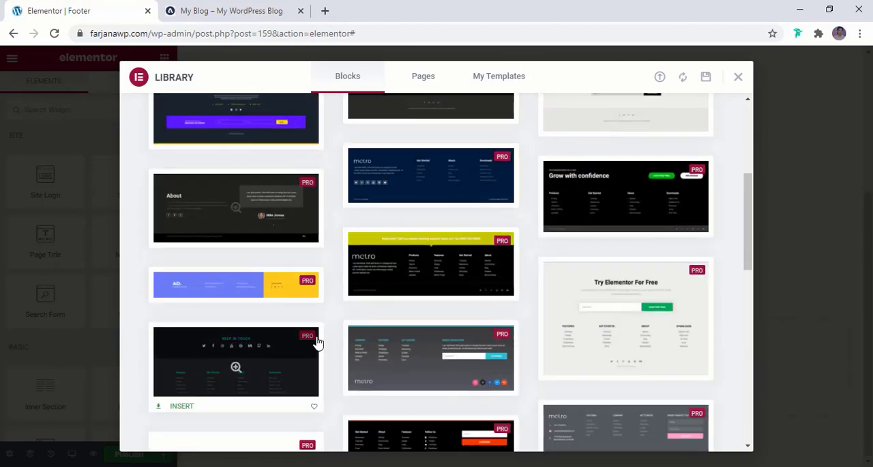
{"action": "mouse_move", "coordinate": [234, 326]}
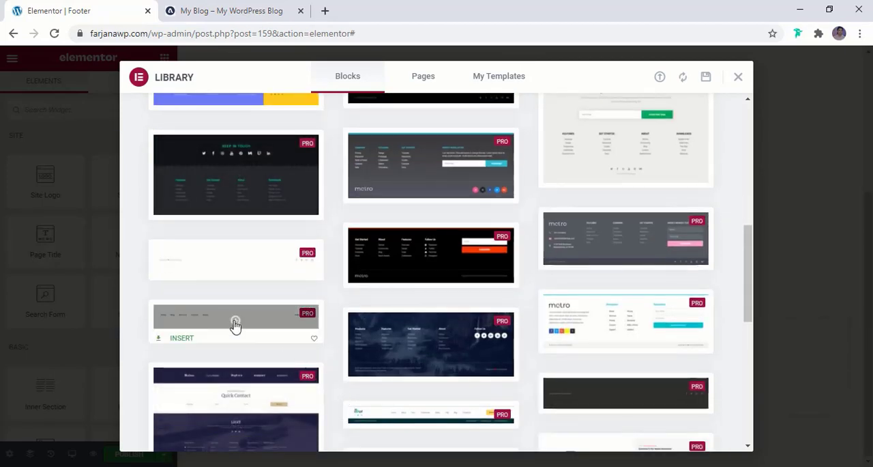
{"action": "left_click", "coordinate": [181, 333]}
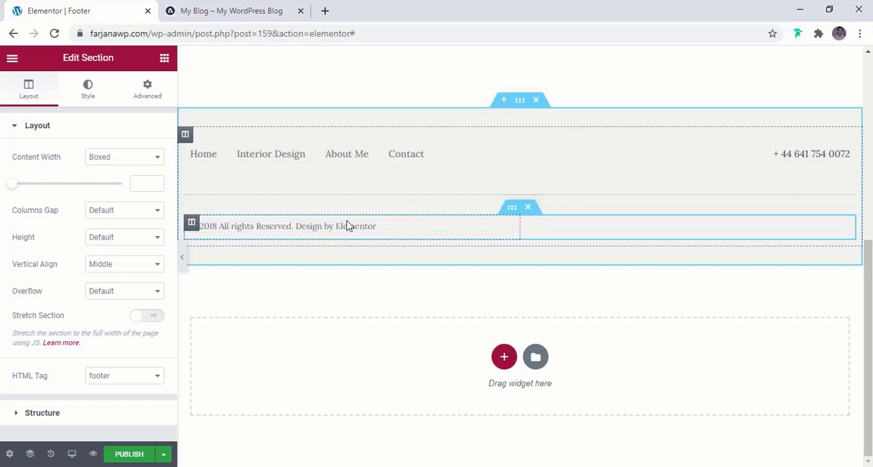
{"action": "left_click", "coordinate": [231, 15]}
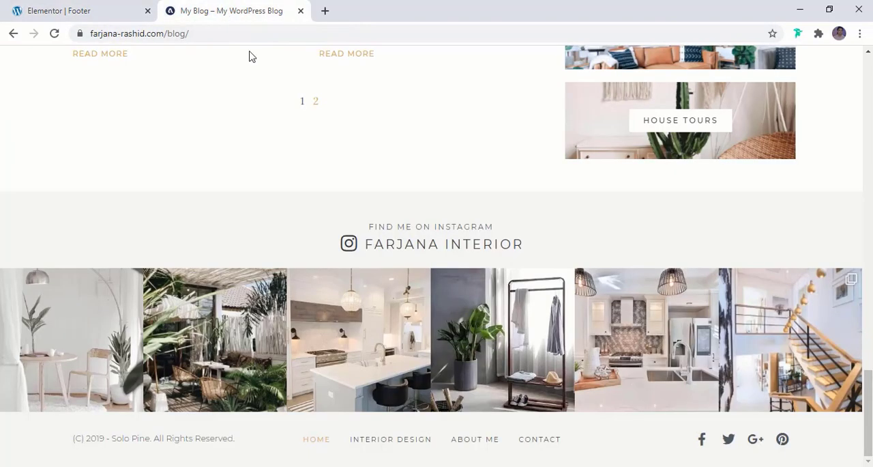
- Return to the Elementor footer template and duplicate the social icons column in the copyright row
{"action": "left_click", "coordinate": [82, 10]}
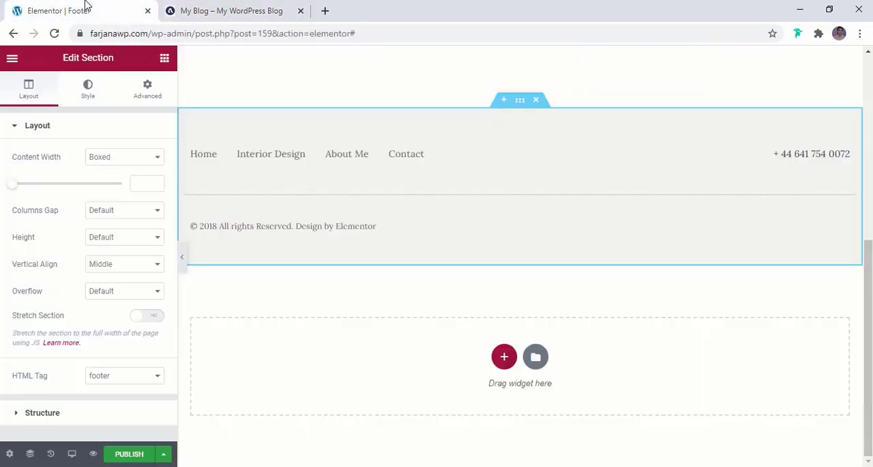
{"action": "right_click", "coordinate": [528, 225]}
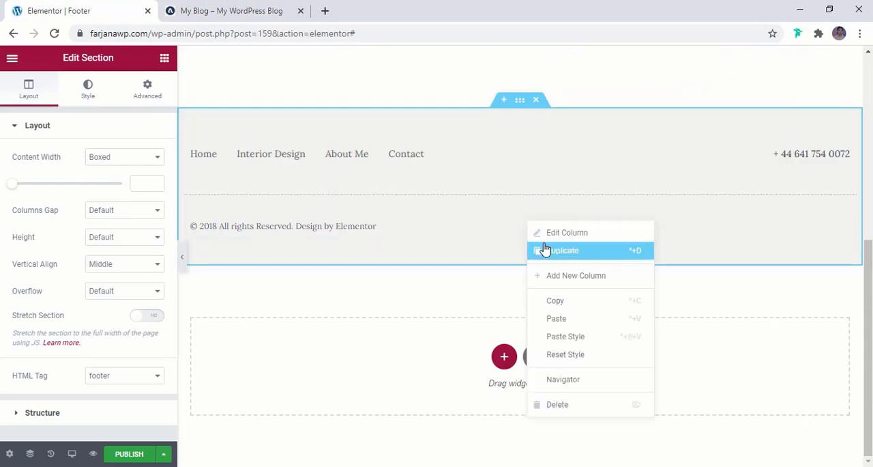
{"action": "left_click", "coordinate": [546, 249]}
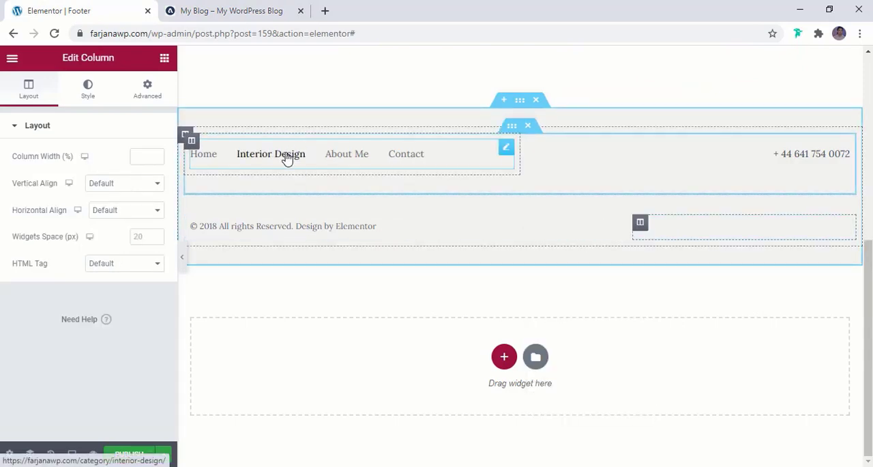
- Move the navigation menu from the footer's upper row into the middle column of the copyright row
{"action": "left_click_drag", "start_coordinate": [289, 157], "coordinate": [668, 227]}
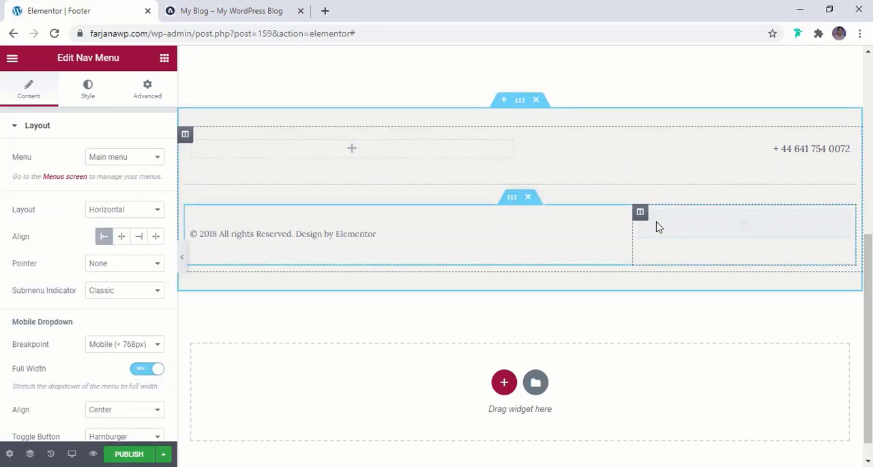
{"action": "left_click_drag", "start_coordinate": [842, 217], "coordinate": [539, 235]}
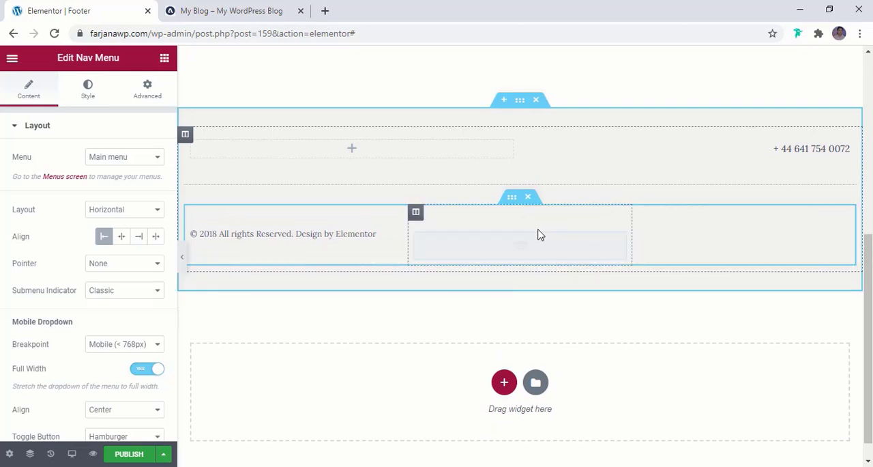
{"action": "right_click", "coordinate": [483, 218]}
{"action": "left_click", "coordinate": [479, 221]}
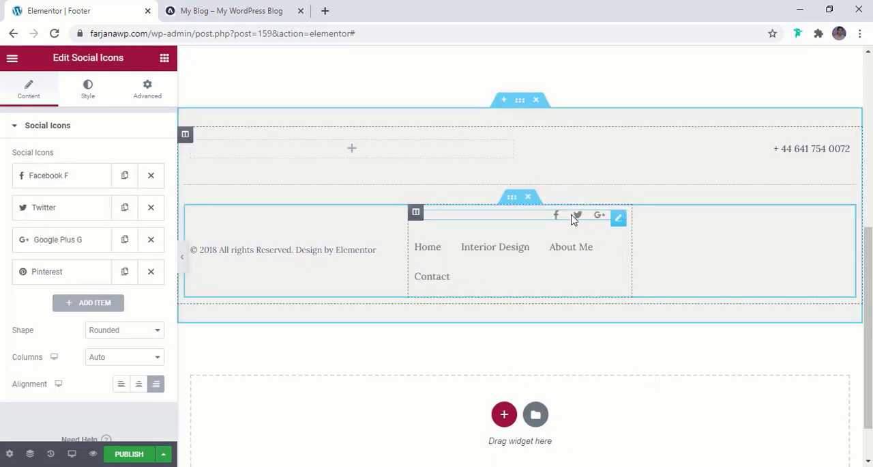
- Move the middle column's social icons into the last column and delete that duplicate set
{"action": "left_click_drag", "start_coordinate": [619, 219], "coordinate": [717, 235]}
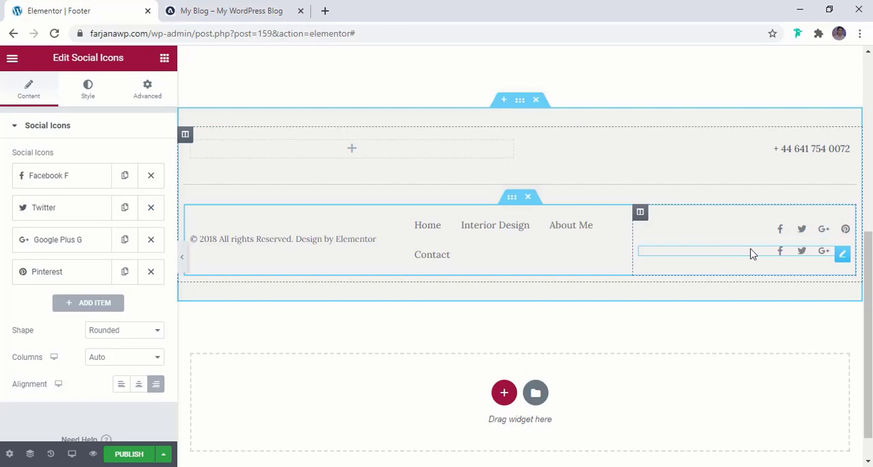
{"action": "right_click", "coordinate": [753, 254]}
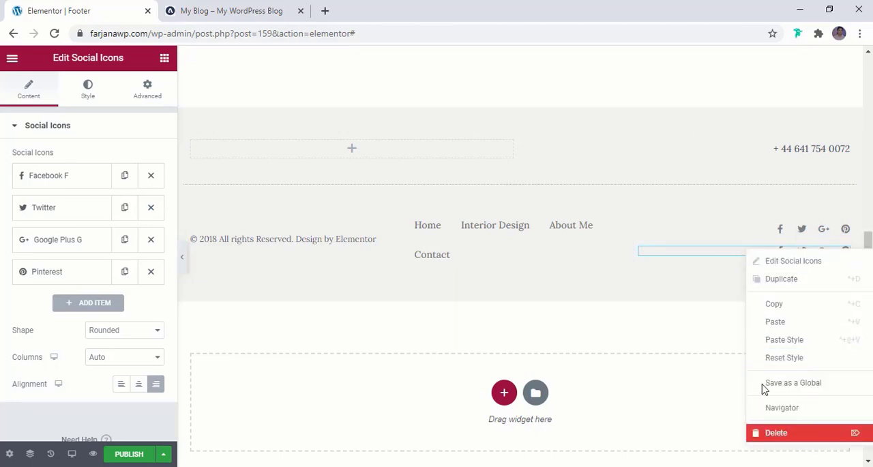
{"action": "left_click", "coordinate": [776, 432]}
- Change the footer's copyright line to "© 2020 All rights Reserved."
{"action": "left_click", "coordinate": [287, 239]}
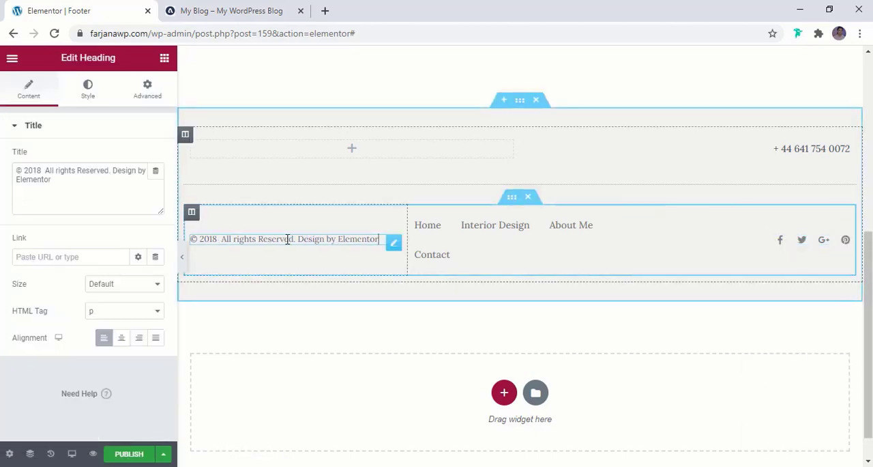
{"action": "left_click", "coordinate": [219, 238]}
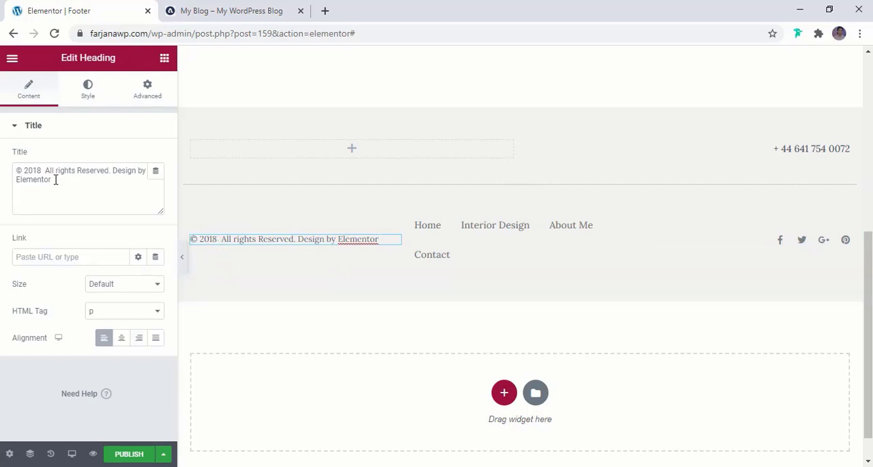
{"action": "left_click_drag", "start_coordinate": [92, 181], "coordinate": [115, 168]}
{"action": "key", "text": "BackSpace"}
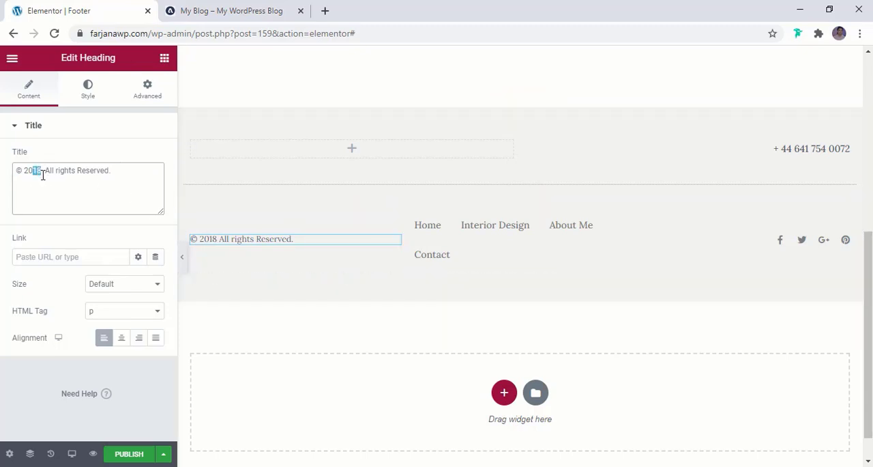
{"action": "type", "text": "20"}
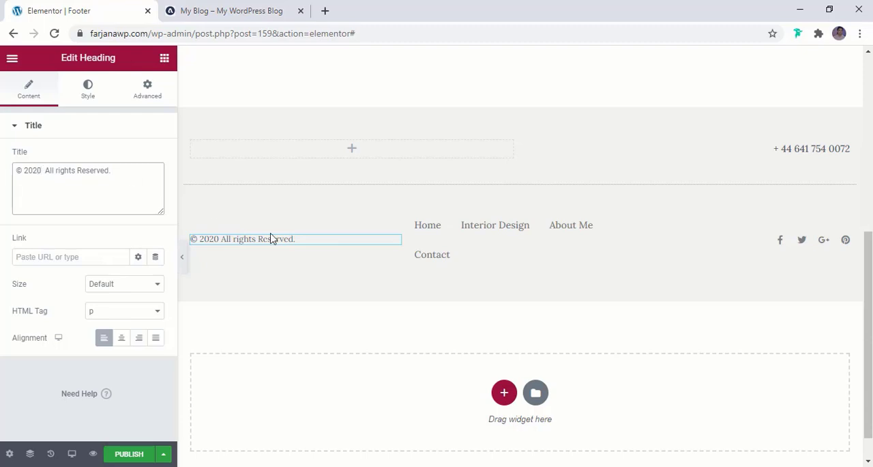
- Set the copyright line's font family to Montserrat, comparing it with the reference blog's footer
{"action": "left_click", "coordinate": [250, 7]}
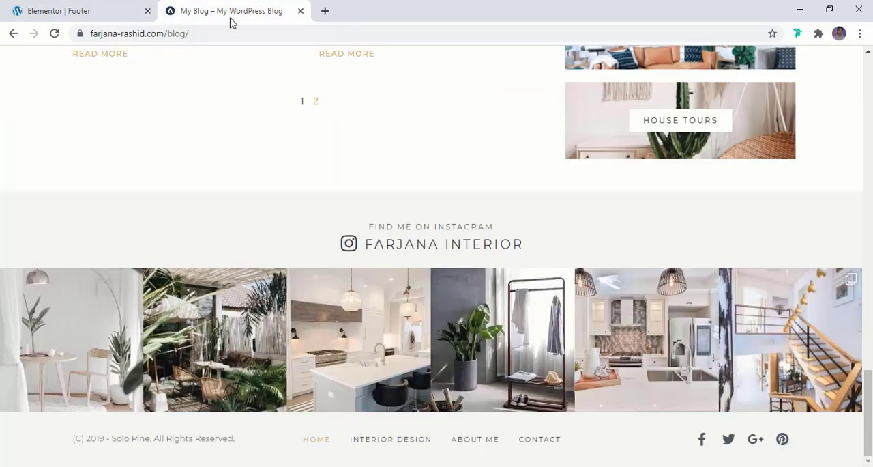
{"action": "left_click", "coordinate": [92, 6]}
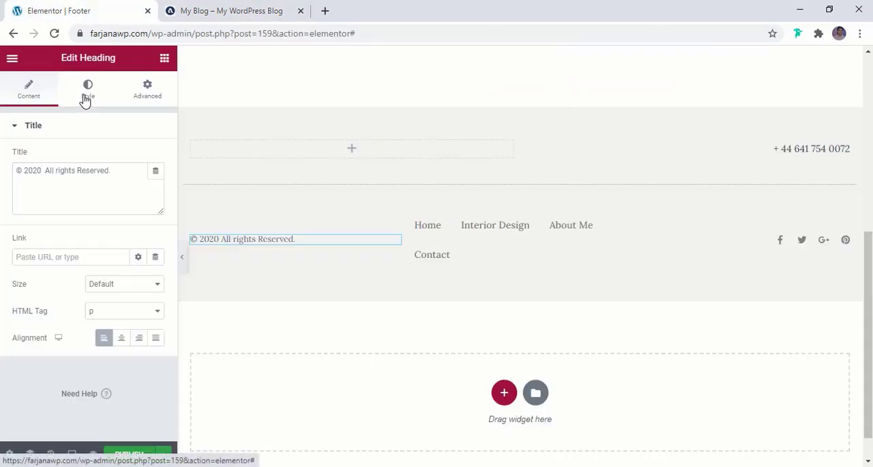
{"action": "left_click", "coordinate": [85, 100]}
{"action": "left_click", "coordinate": [155, 185]}
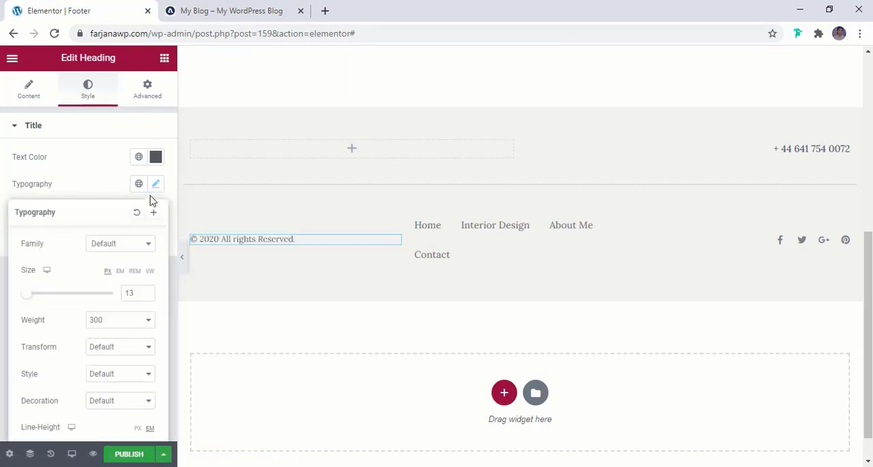
{"action": "left_click", "coordinate": [120, 248]}
{"action": "type", "text": "mont"}
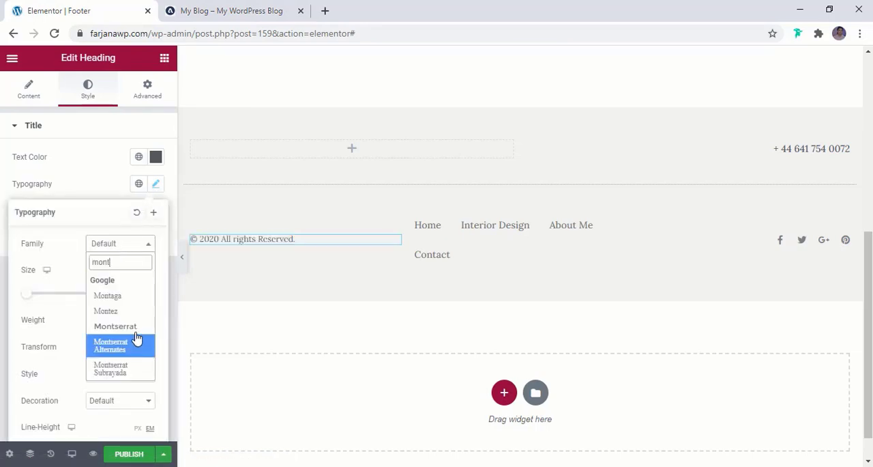
{"action": "left_click", "coordinate": [129, 325]}
{"action": "left_click", "coordinate": [226, 31]}
{"action": "left_click", "coordinate": [219, 20]}
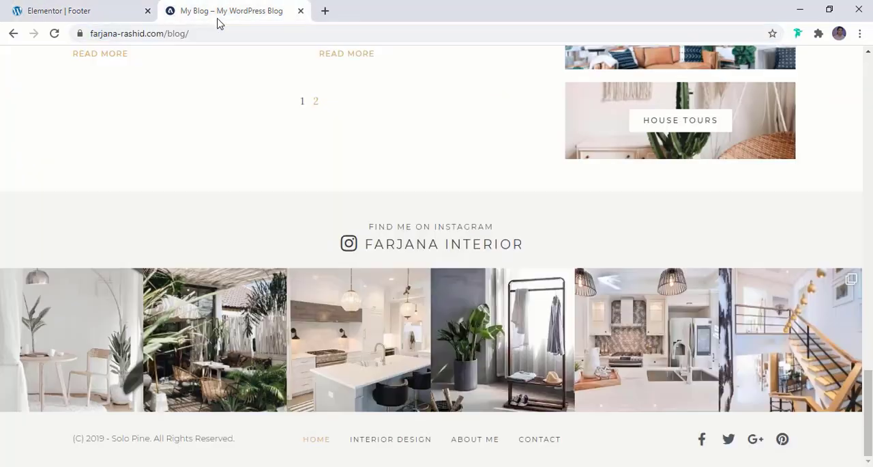
{"action": "left_click", "coordinate": [94, 5]}
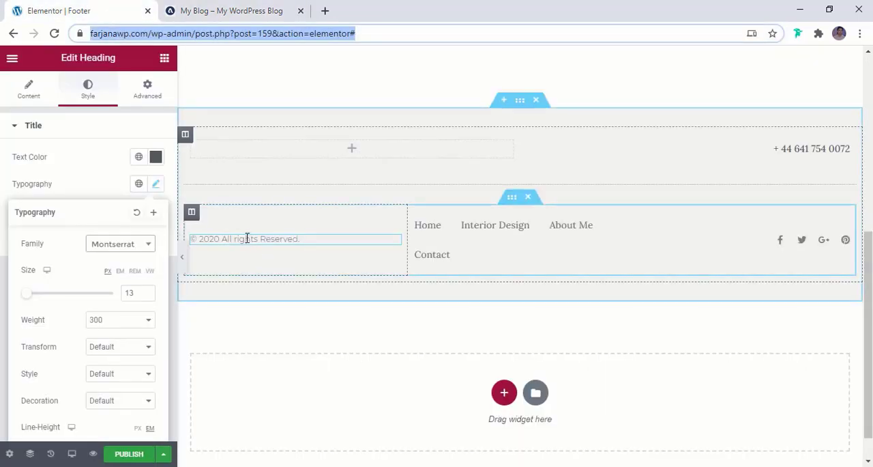
- Try the global color light dark on the copyright line, then set its text color to black
{"action": "left_click", "coordinate": [137, 157]}
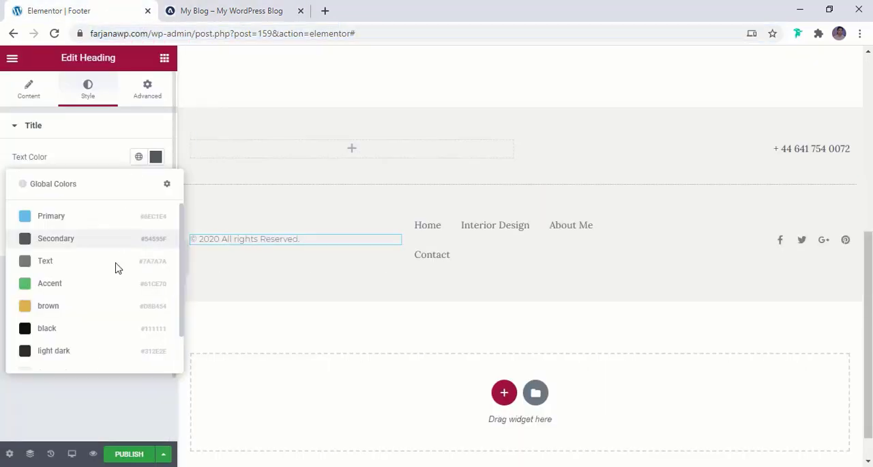
{"action": "left_click", "coordinate": [106, 351]}
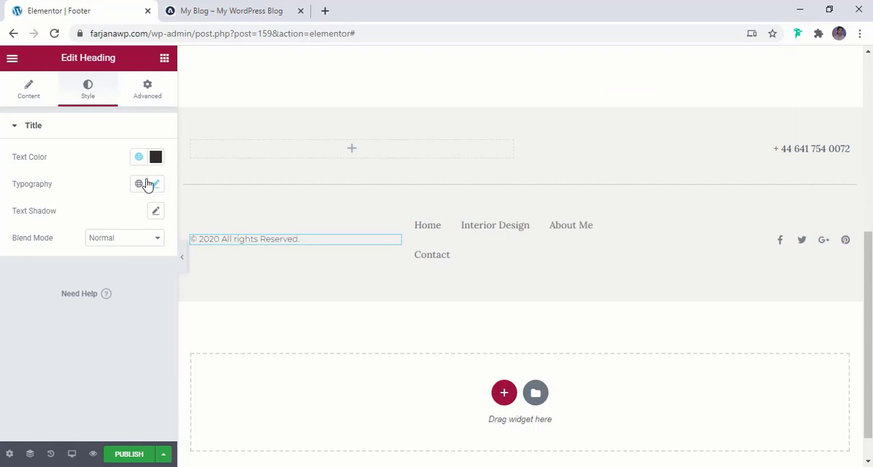
{"action": "left_click", "coordinate": [138, 156]}
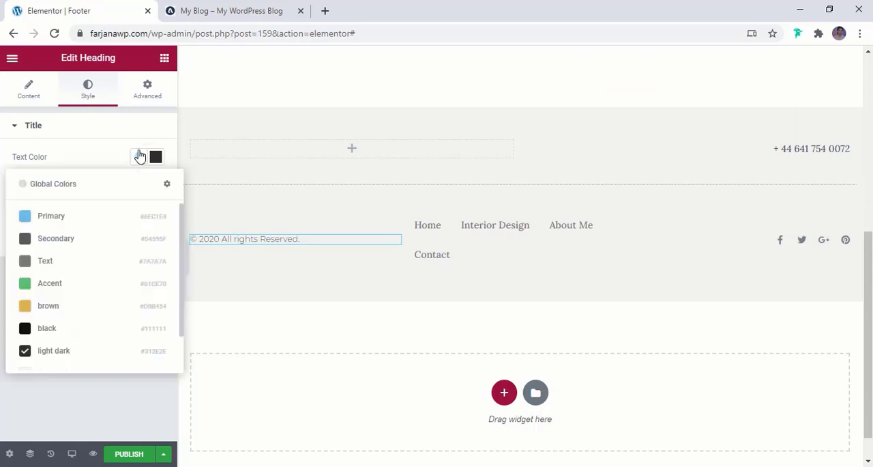
{"action": "left_click", "coordinate": [114, 328]}
{"action": "left_click", "coordinate": [29, 90]}
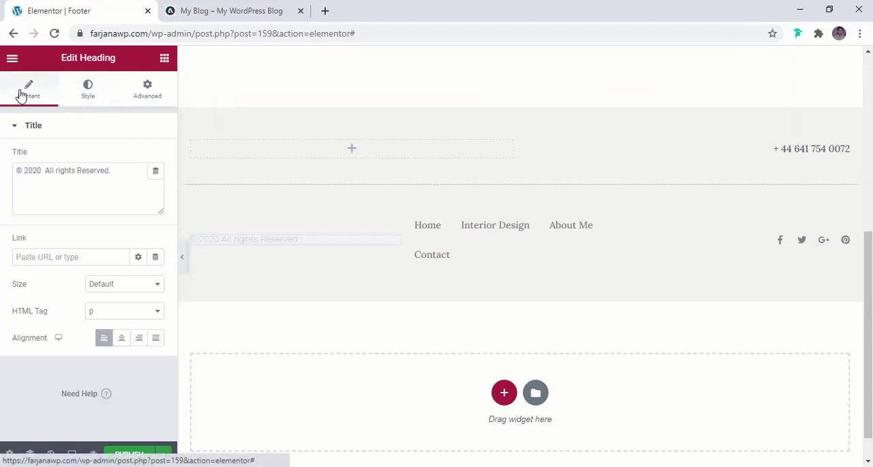
- Center the footer's navigation menu in its column and set its normal text color to the global color light dark
{"action": "left_click", "coordinate": [536, 249]}
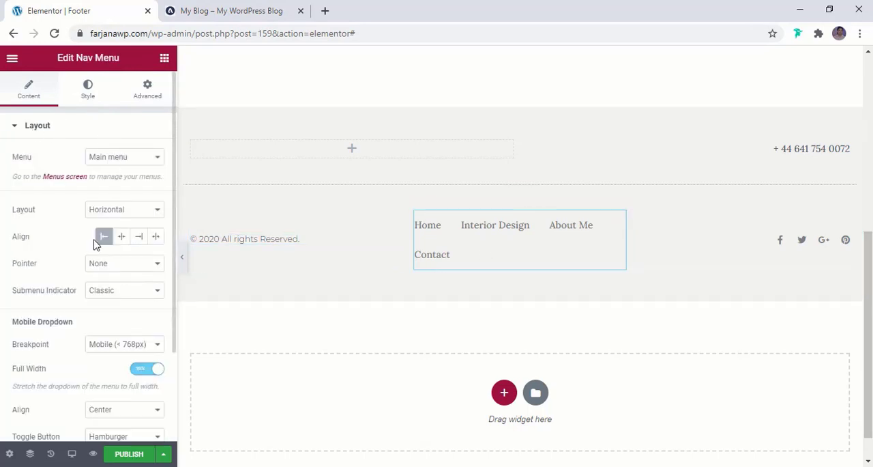
{"action": "left_click", "coordinate": [121, 238]}
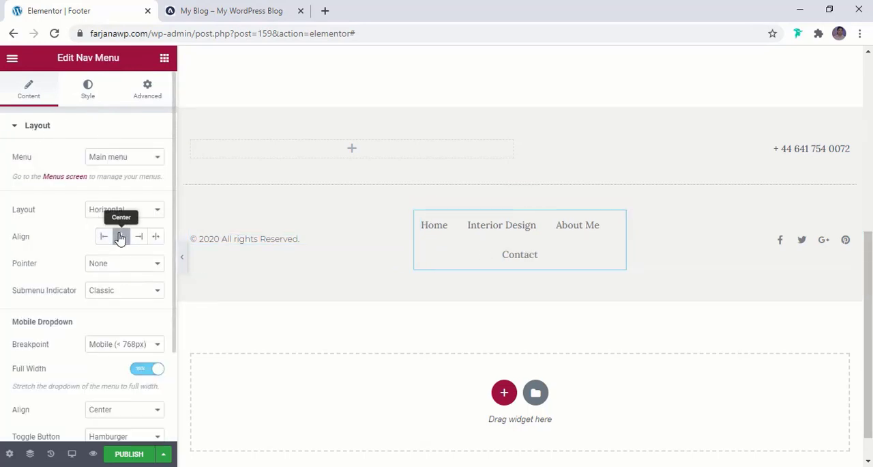
{"action": "left_click", "coordinate": [87, 89]}
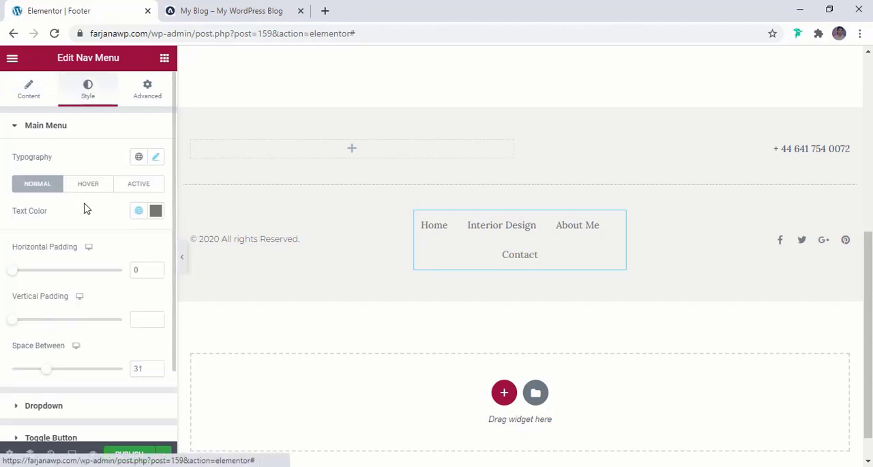
{"action": "left_click", "coordinate": [138, 210]}
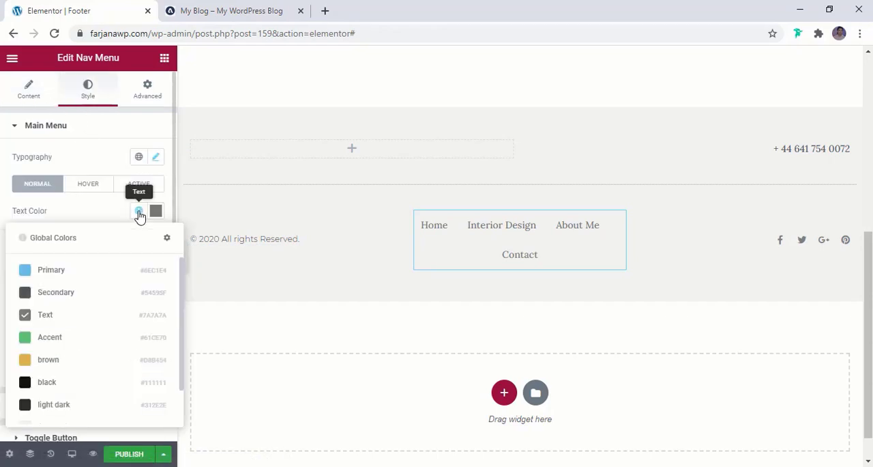
{"action": "left_click", "coordinate": [58, 383]}
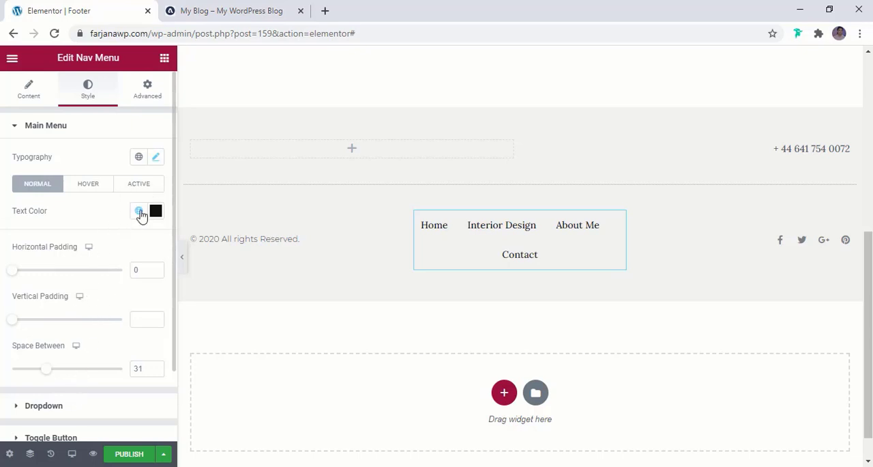
{"action": "left_click", "coordinate": [140, 211]}
{"action": "left_click", "coordinate": [57, 406]}
- Set the footer menu's font to Montserrat in uppercase, checking the reference blog's menu style
{"action": "left_click", "coordinate": [156, 157]}
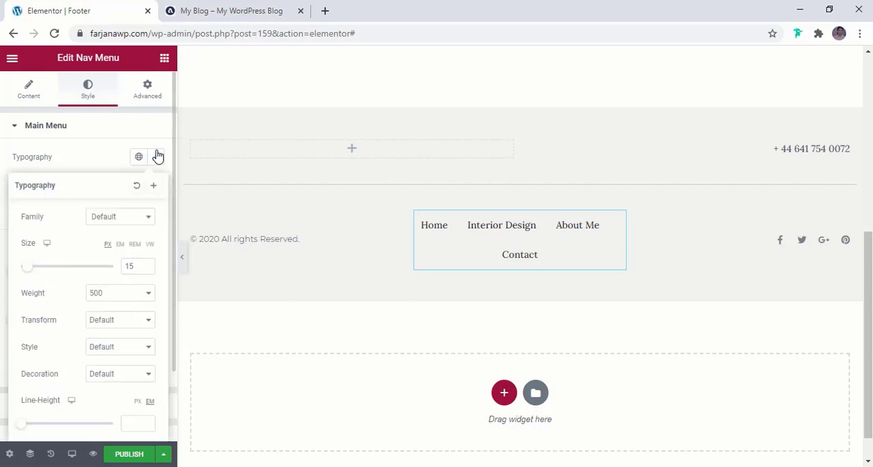
{"action": "left_click", "coordinate": [112, 217]}
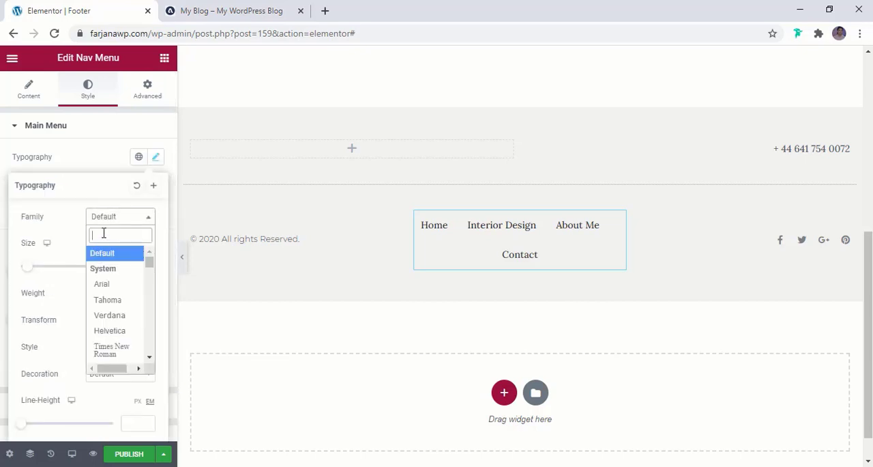
{"action": "type", "text": "mont"}
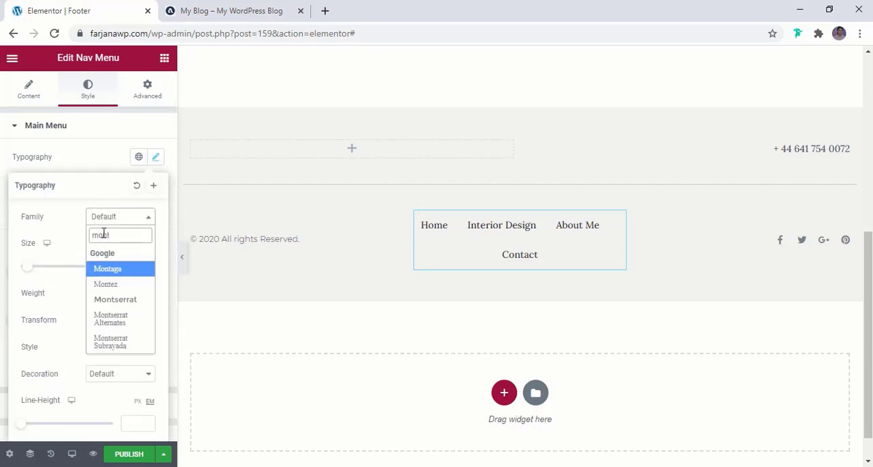
{"action": "left_click", "coordinate": [119, 298]}
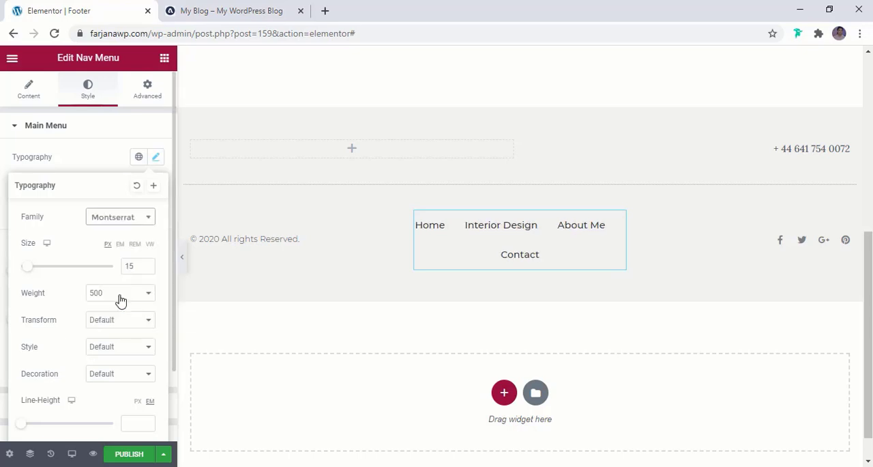
{"action": "left_click", "coordinate": [224, 8]}
{"action": "left_click", "coordinate": [66, 10]}
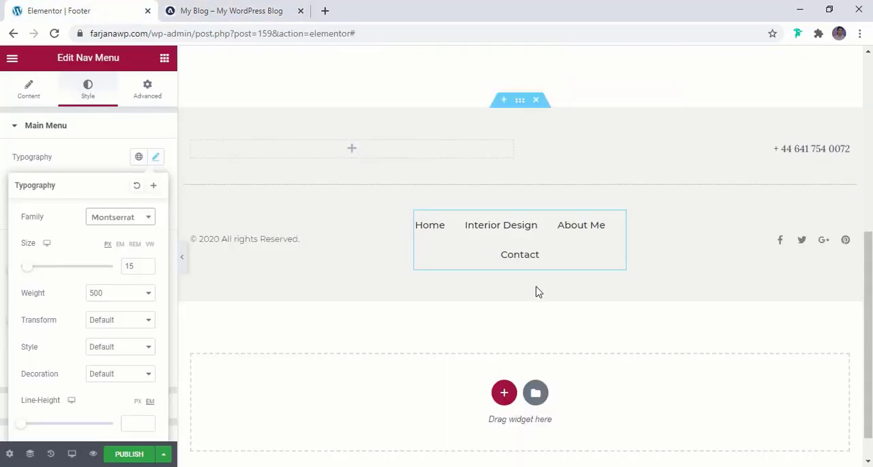
{"action": "left_click", "coordinate": [99, 326]}
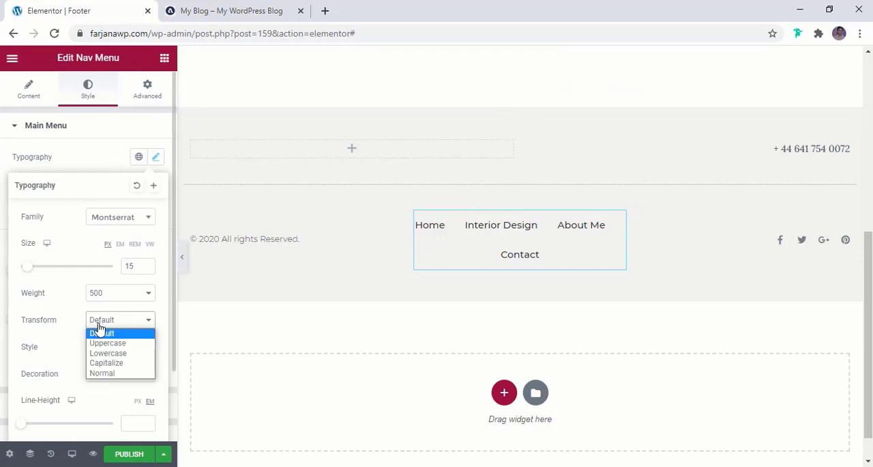
{"action": "left_click", "coordinate": [104, 341]}
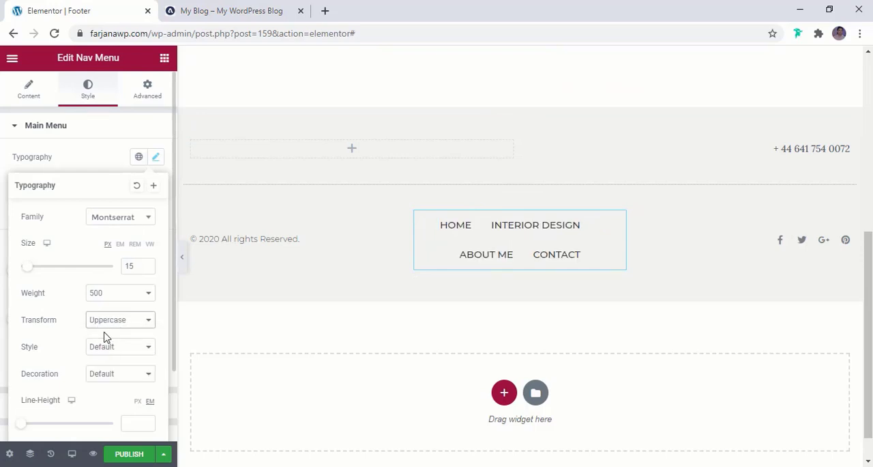
{"action": "scroll", "coordinate": [111, 324], "scroll_direction": "down", "scroll_amount": 1}
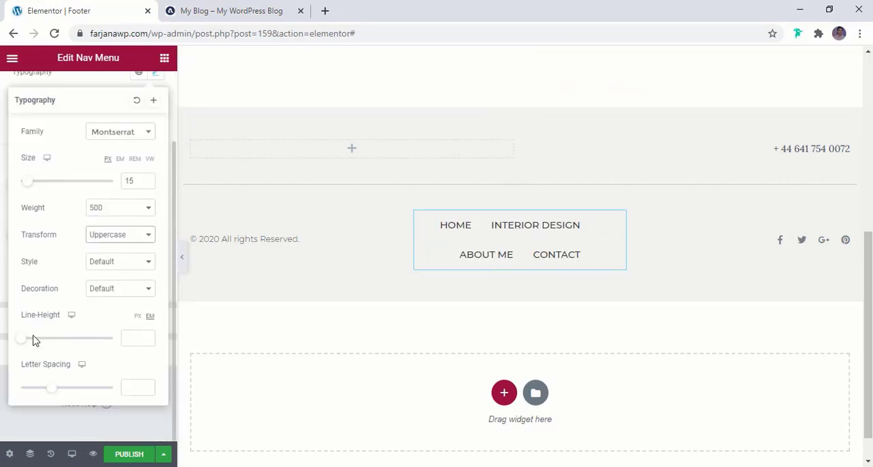
- Set the footer menu's letter spacing to 1.6 and its font size to 12 px
{"action": "left_click_drag", "start_coordinate": [50, 392], "coordinate": [61, 396]}
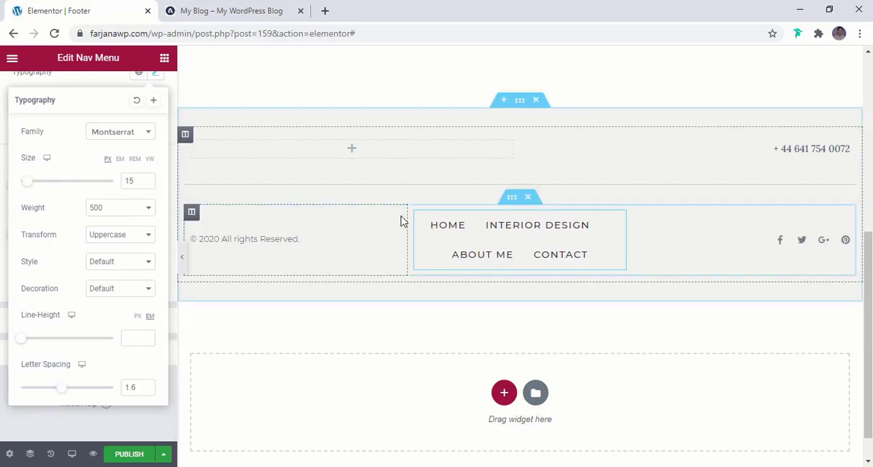
{"action": "left_click", "coordinate": [146, 184]}
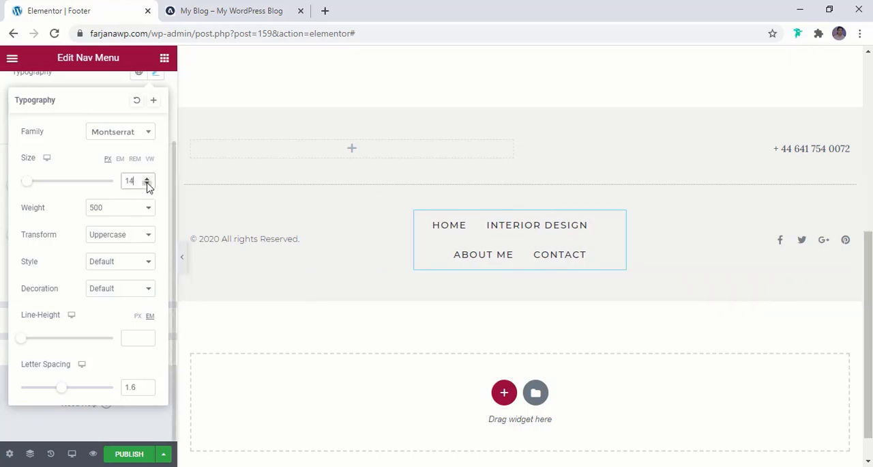
{"action": "left_click", "coordinate": [147, 184]}
{"action": "left_click", "coordinate": [147, 184]}
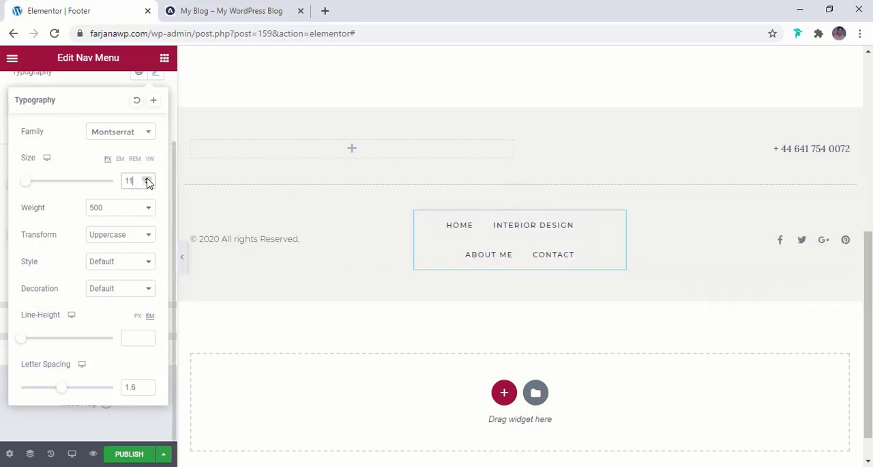
{"action": "left_click", "coordinate": [146, 178]}
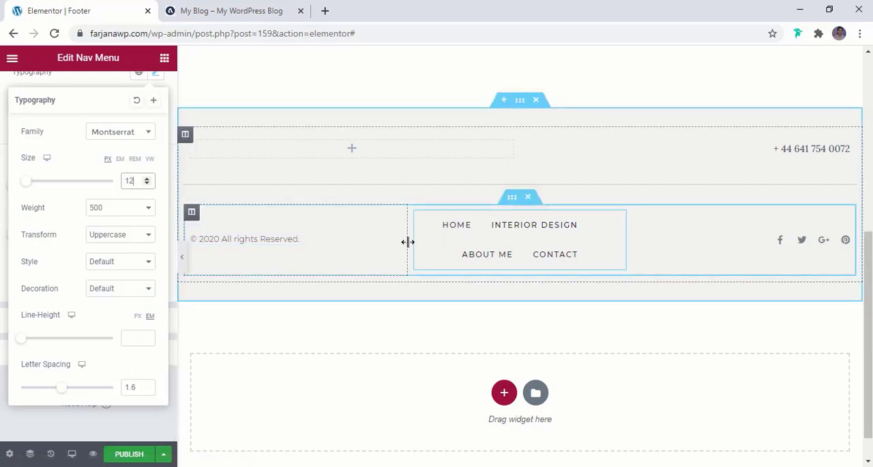
- Widen the footer menu's column on both sides so all four menu items fit on one line
{"action": "left_click_drag", "start_coordinate": [408, 247], "coordinate": [362, 238]}
{"action": "left_click", "coordinate": [376, 230]}
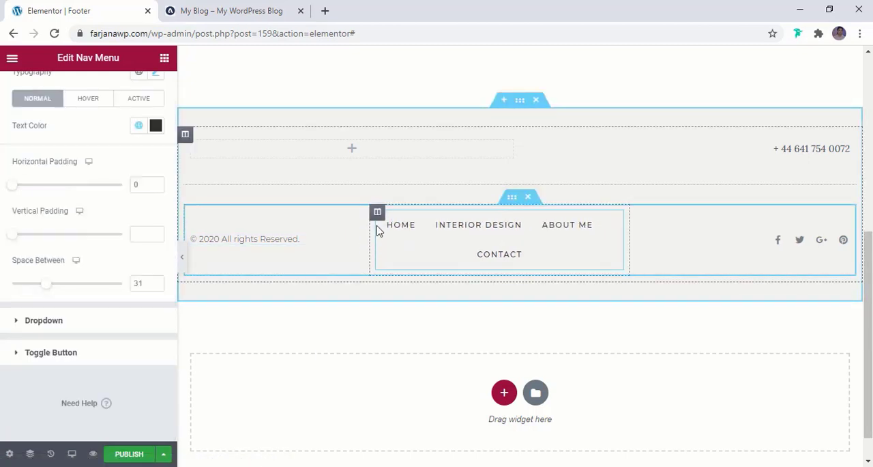
{"action": "left_click_drag", "start_coordinate": [629, 252], "coordinate": [665, 259]}
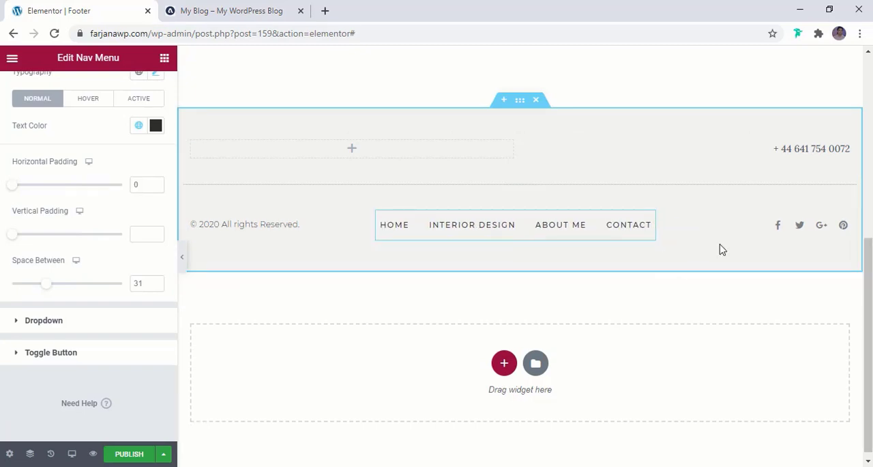
- Set the footer social icons' secondary color to the global color light dark
{"action": "left_click", "coordinate": [821, 229]}
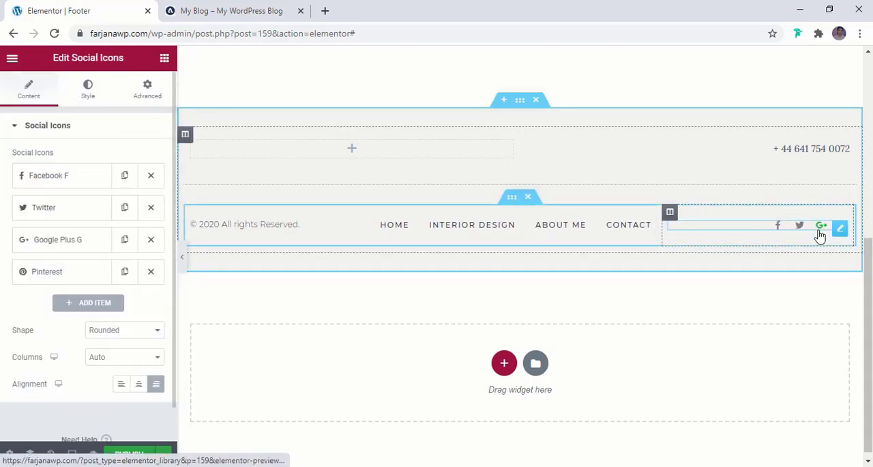
{"action": "left_click", "coordinate": [88, 92]}
{"action": "left_click", "coordinate": [138, 211]}
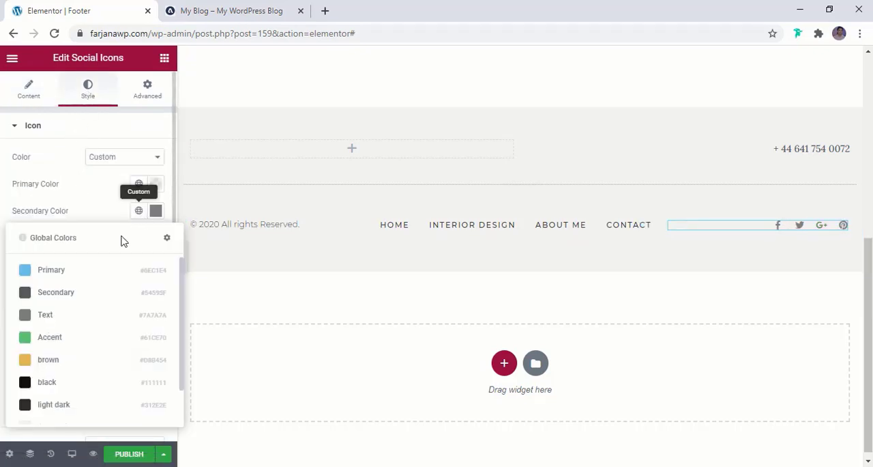
{"action": "left_click", "coordinate": [64, 404]}
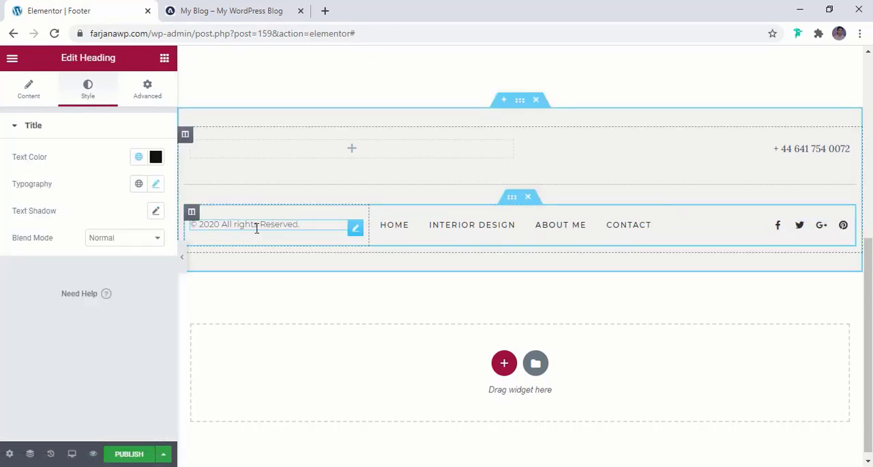
- Delete the upper inner section holding the phone number and preview the footer at full width
{"action": "left_click", "coordinate": [290, 152]}
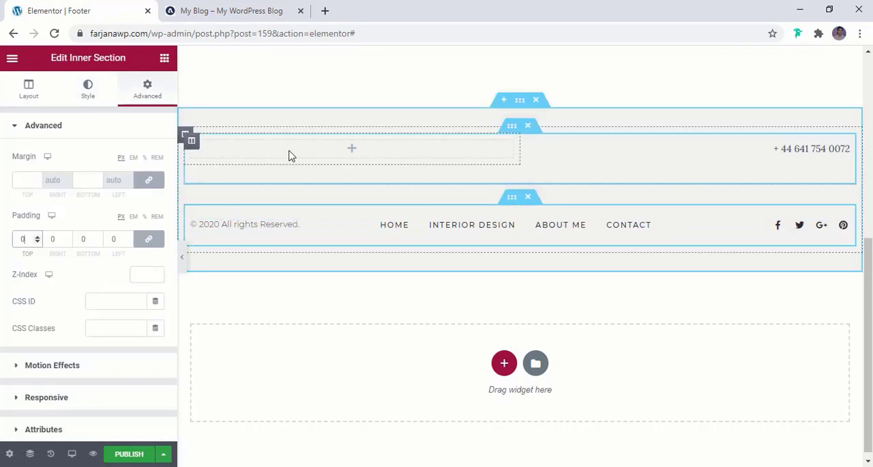
{"action": "left_click", "coordinate": [528, 129]}
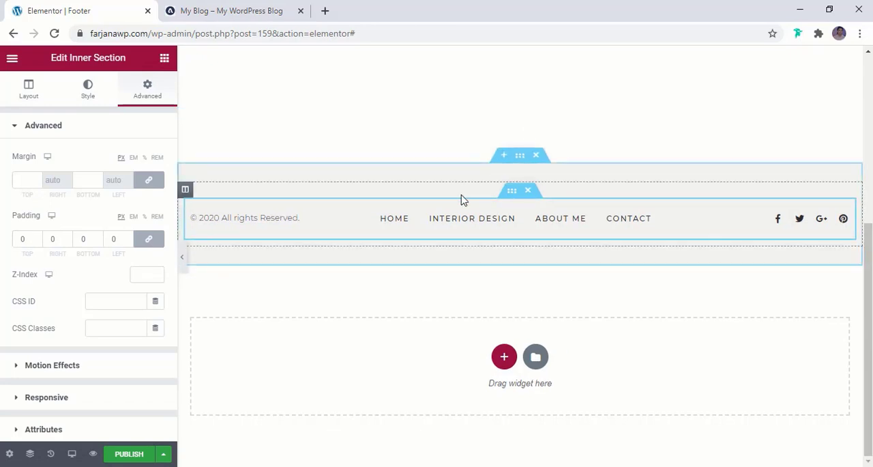
{"action": "left_click", "coordinate": [276, 222]}
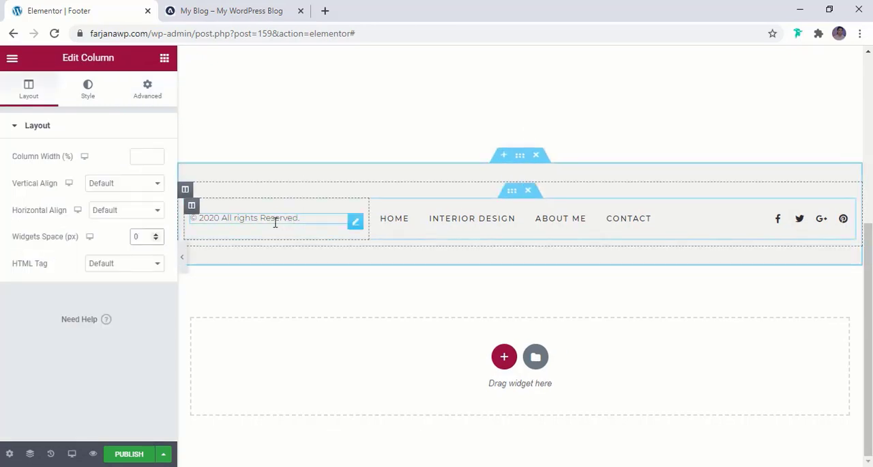
{"action": "left_click", "coordinate": [183, 260]}
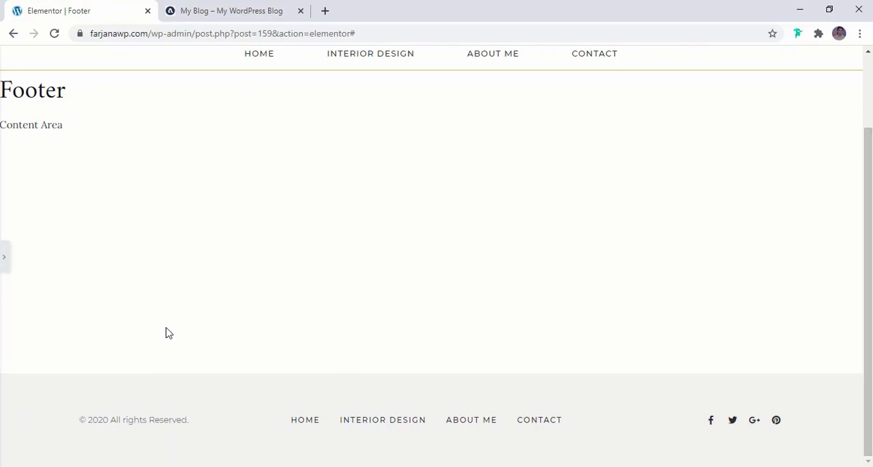
{"action": "left_click", "coordinate": [3, 260]}
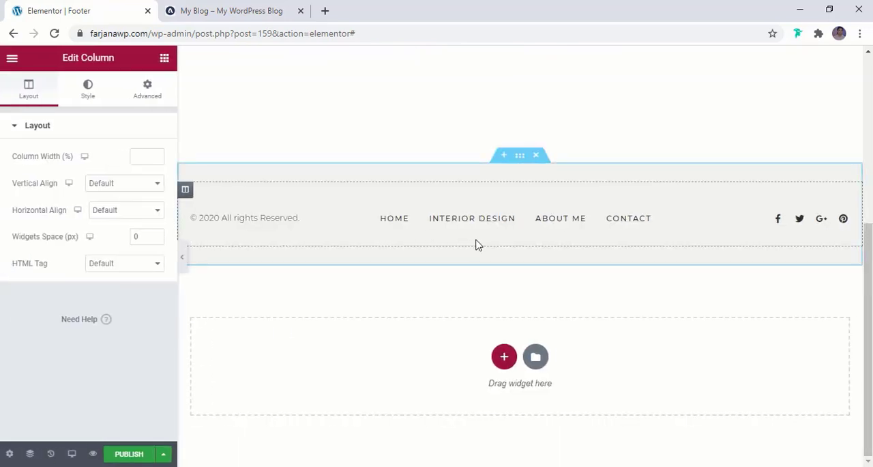
- Check the reference blog's Instagram strip and add a single-column section above the footer's copyright row
{"action": "left_click", "coordinate": [261, 9]}
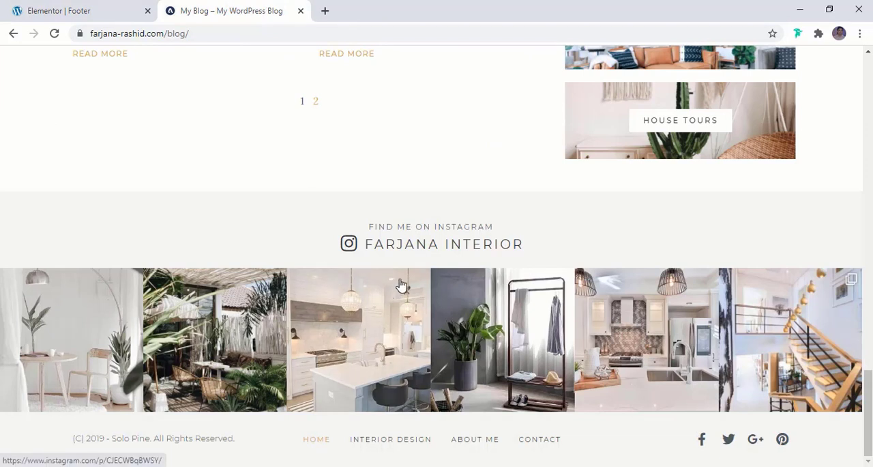
{"action": "left_click", "coordinate": [137, 8]}
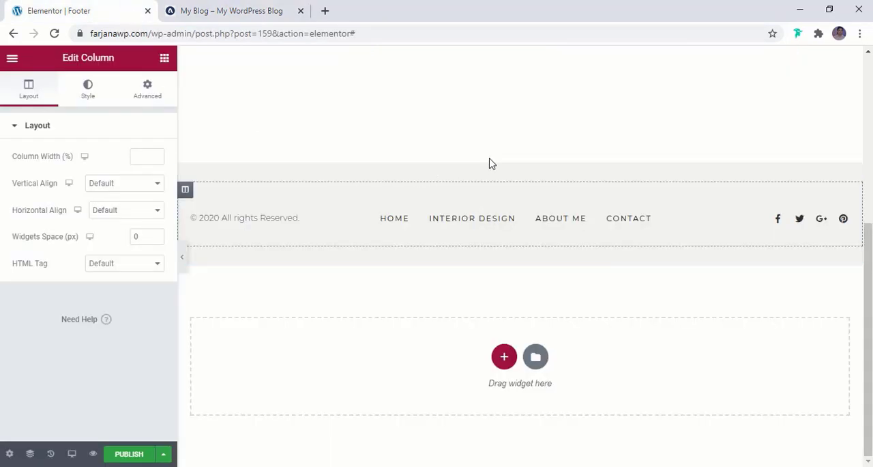
{"action": "mouse_move", "coordinate": [512, 170]}
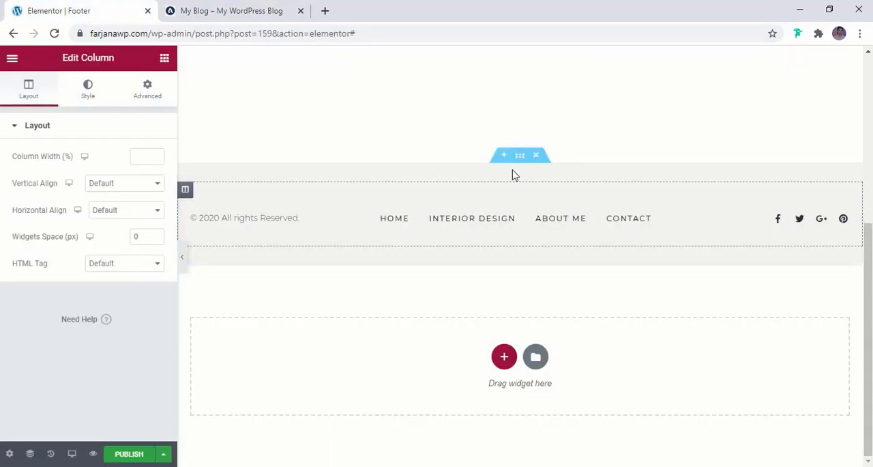
{"action": "left_click", "coordinate": [505, 156]}
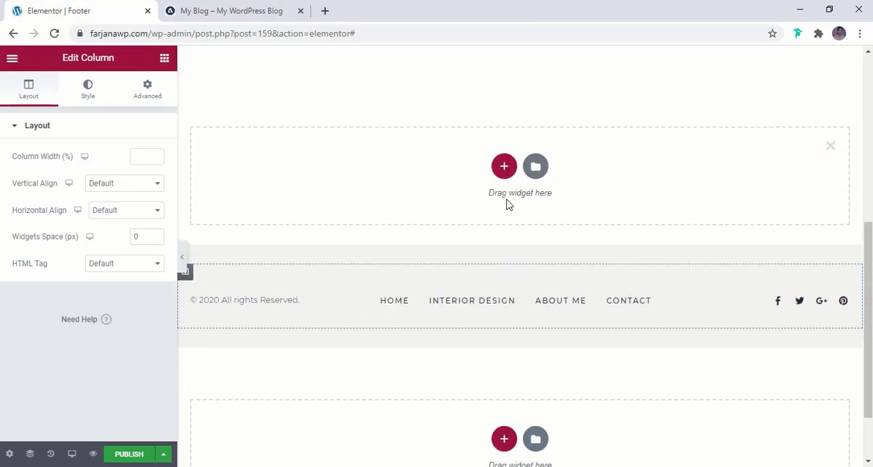
{"action": "left_click", "coordinate": [505, 166]}
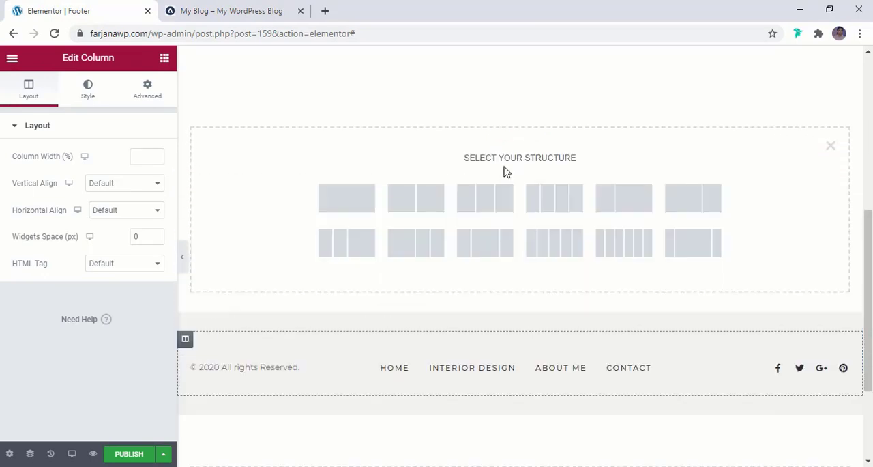
{"action": "left_click", "coordinate": [356, 205]}
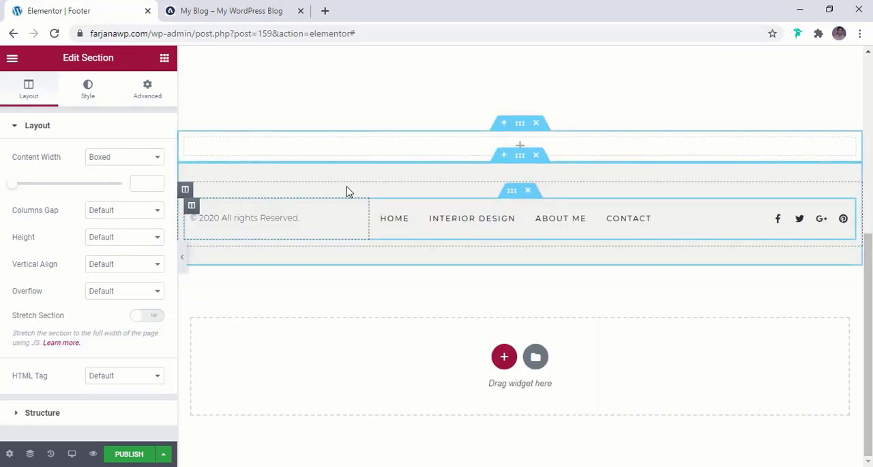
- Find the Instagram Feed widget and place it in the empty section above the copyright row
{"action": "left_click", "coordinate": [164, 58]}
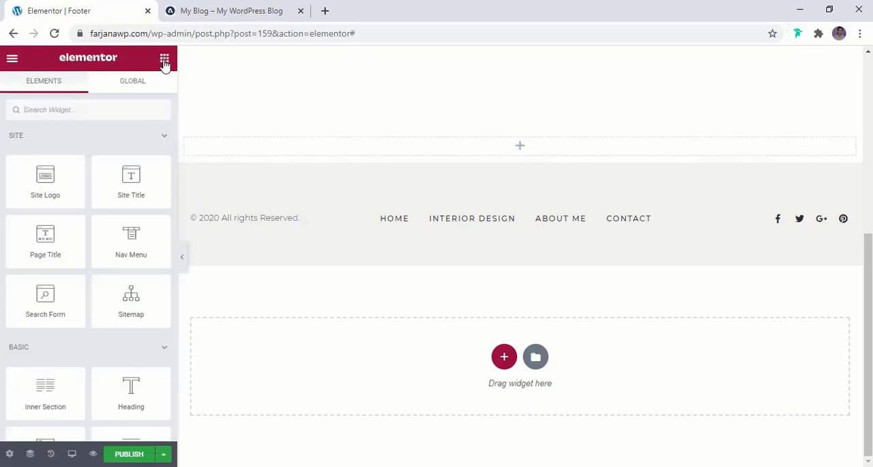
{"action": "left_click", "coordinate": [89, 110]}
{"action": "type", "text": "insta"}
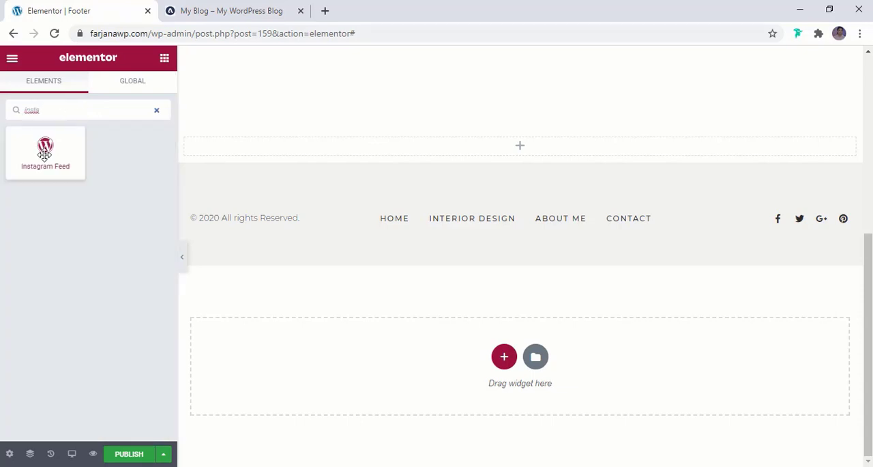
{"action": "left_click_drag", "start_coordinate": [48, 150], "coordinate": [477, 142]}
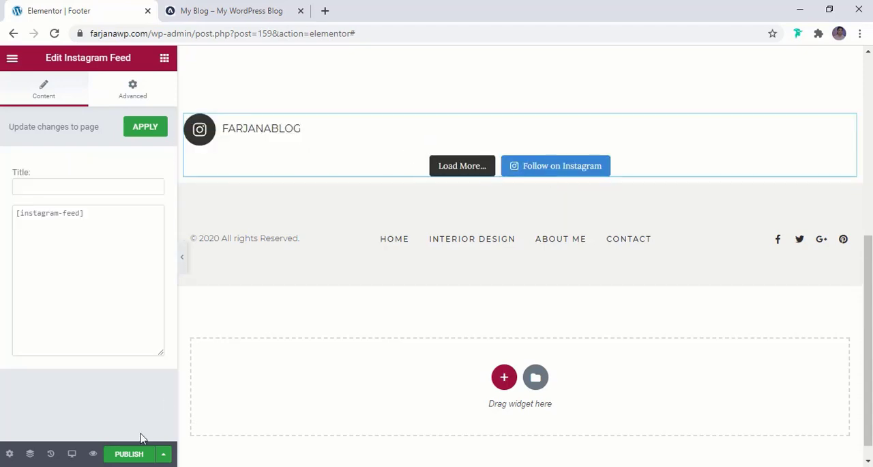
- Publish the footer template with a display condition that includes the Entire Site
{"action": "left_click", "coordinate": [130, 455]}
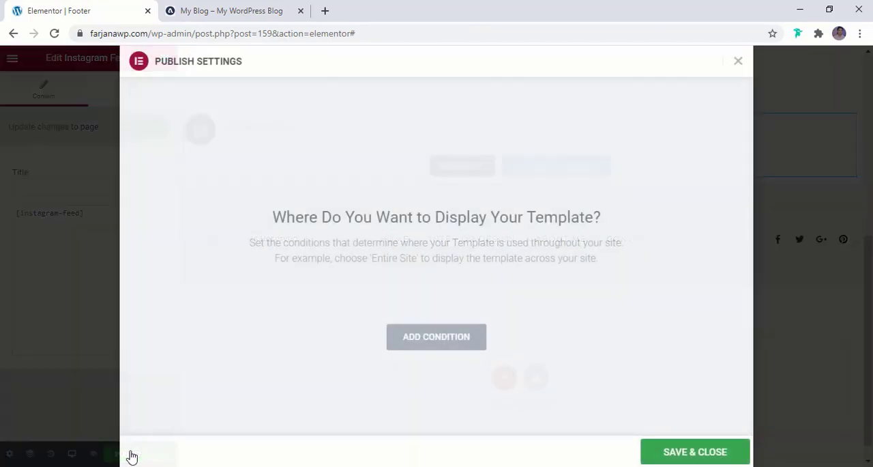
{"action": "left_click", "coordinate": [433, 346]}
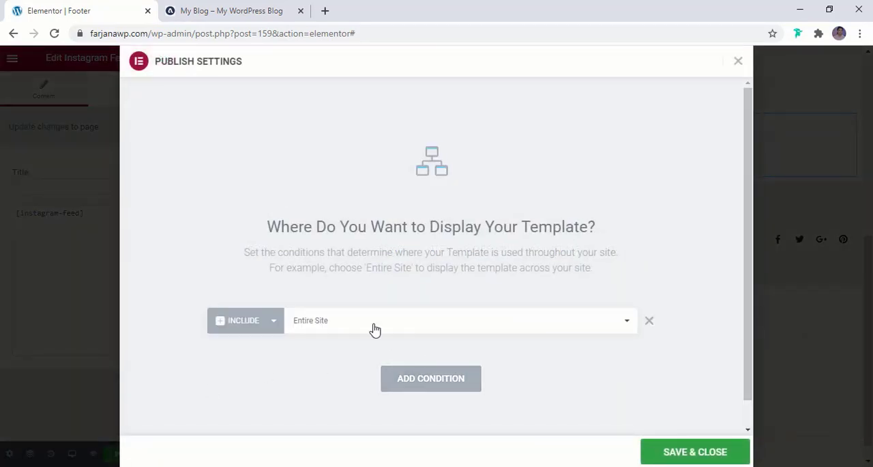
{"action": "left_click", "coordinate": [693, 451]}
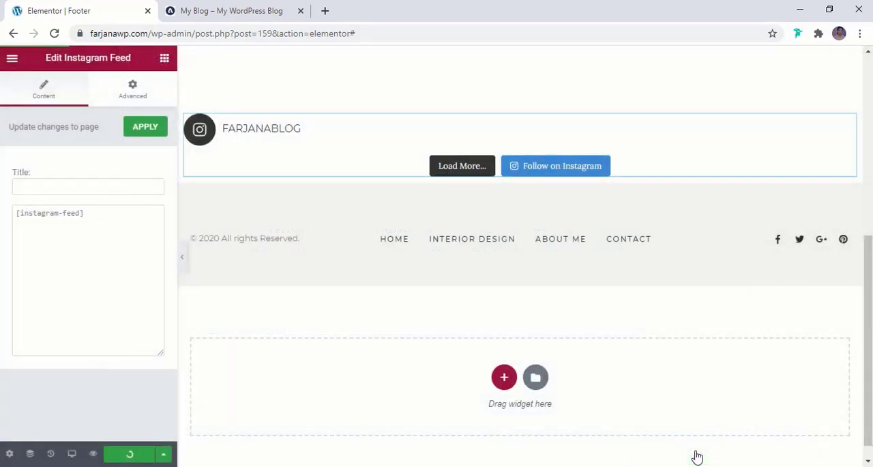
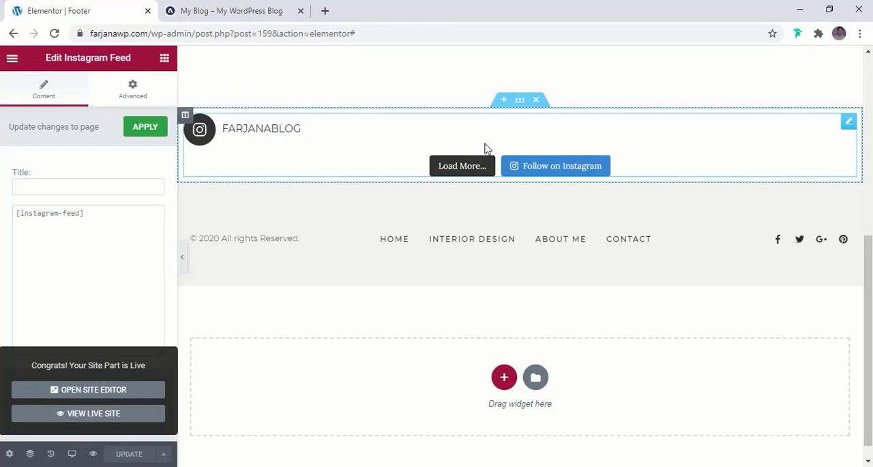
- Reload the footer editor and compare its Instagram feed with the strip on the reference blog
{"action": "left_click", "coordinate": [54, 33]}
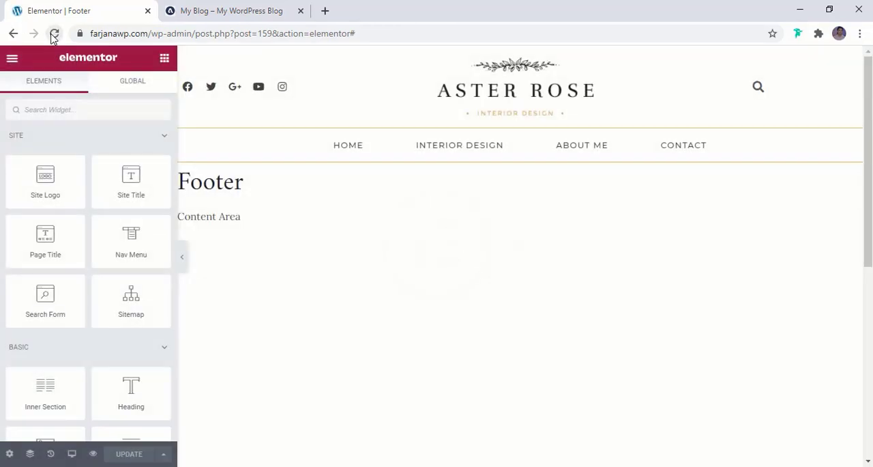
{"action": "scroll", "coordinate": [368, 267], "scroll_direction": "down", "scroll_amount": 10}
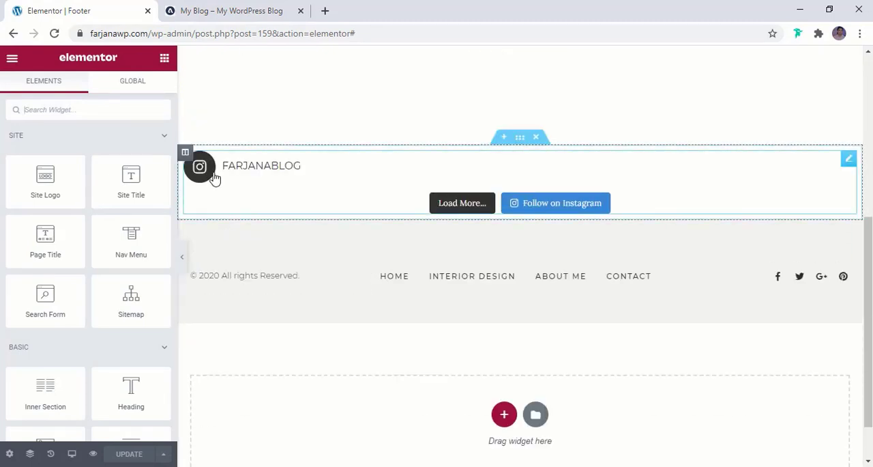
{"action": "left_click", "coordinate": [205, 11]}
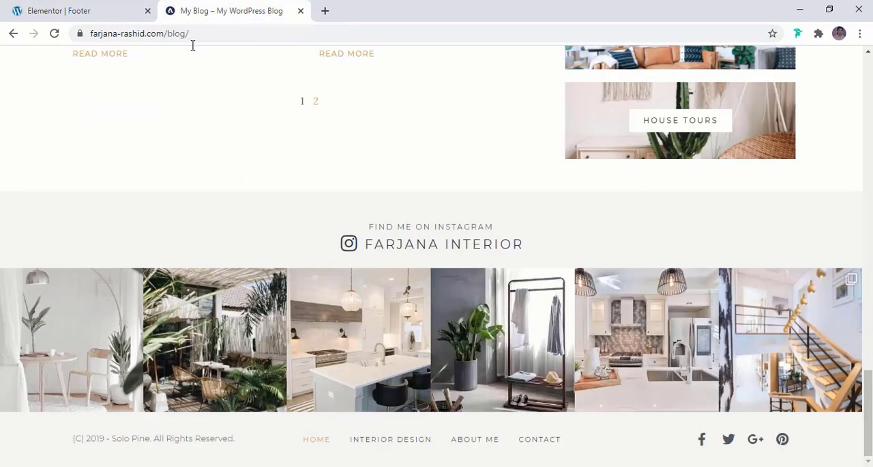
{"action": "left_click", "coordinate": [59, 10]}
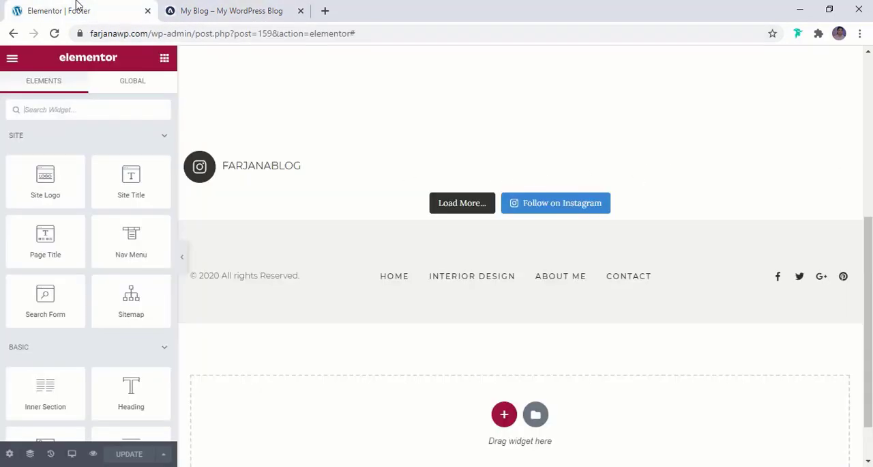
- View the live footer page in a new browser tab and compare its Instagram feed with the reference blog
{"action": "left_click", "coordinate": [12, 58]}
{"action": "right_click", "coordinate": [60, 258]}
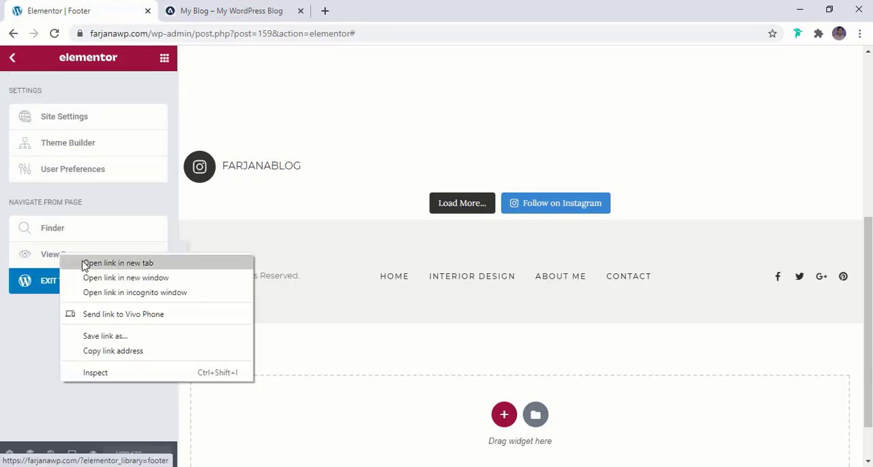
{"action": "left_click", "coordinate": [84, 260]}
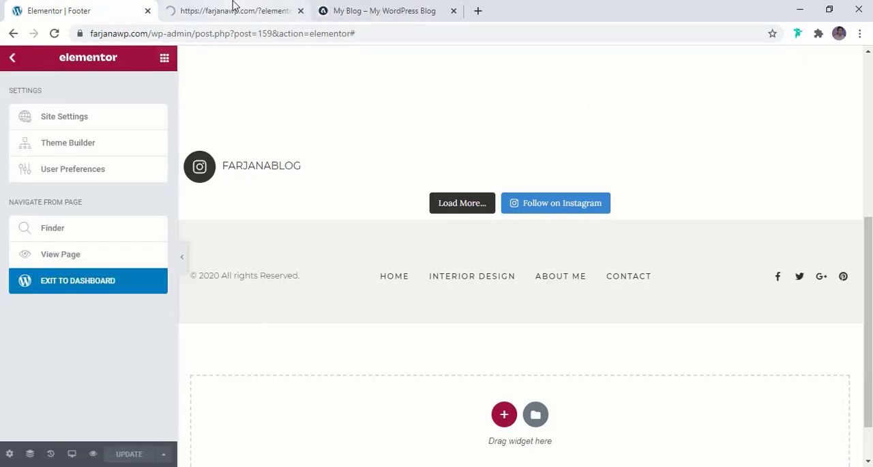
{"action": "left_click", "coordinate": [232, 10]}
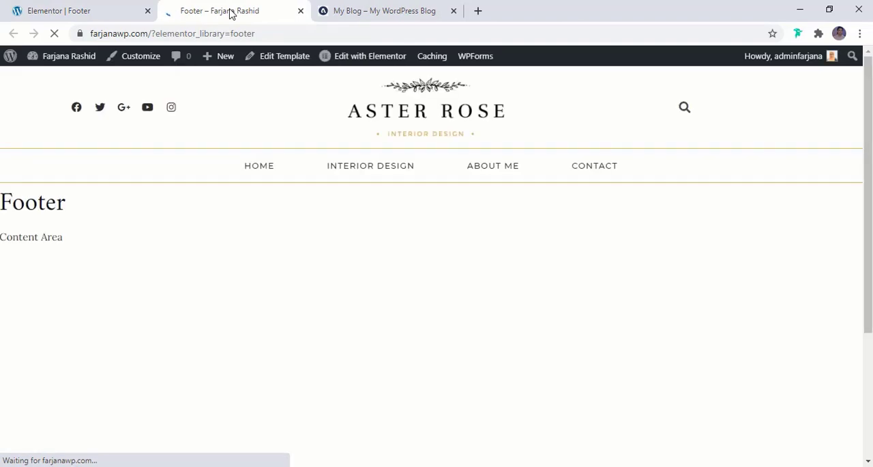
{"action": "scroll", "coordinate": [325, 213], "scroll_direction": "down", "scroll_amount": 5}
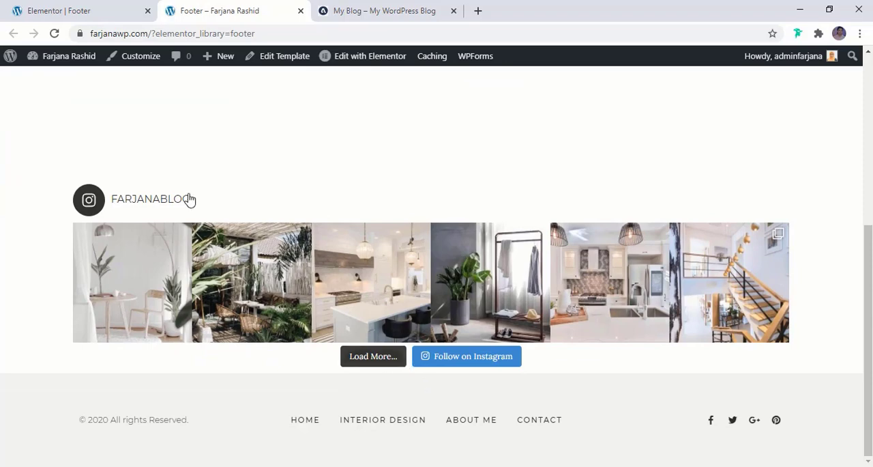
{"action": "left_click", "coordinate": [366, 9]}
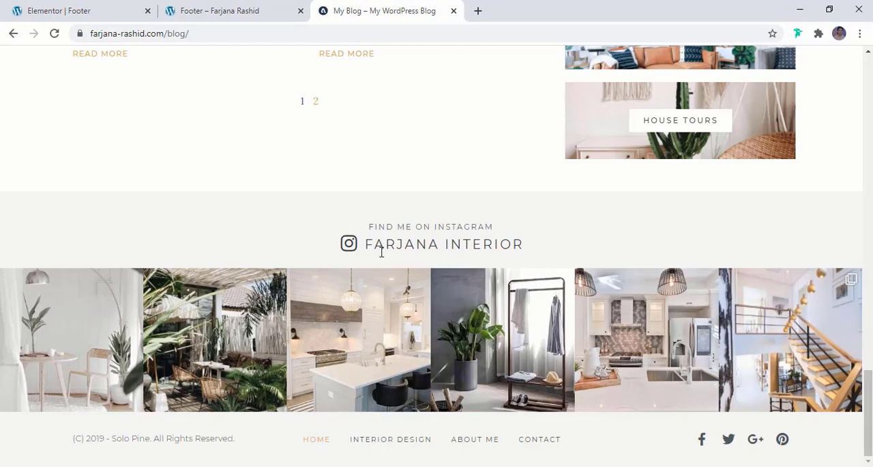
{"action": "left_click", "coordinate": [226, 8]}
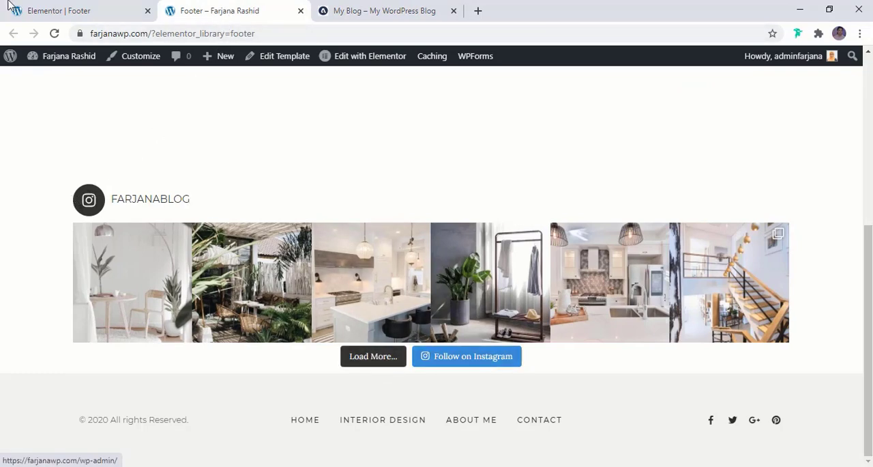
- Open the WordPress dashboard from the footer editor in a new tab and go to the Instagram Feed plugin's Customize settings
{"action": "left_click", "coordinate": [48, 8]}
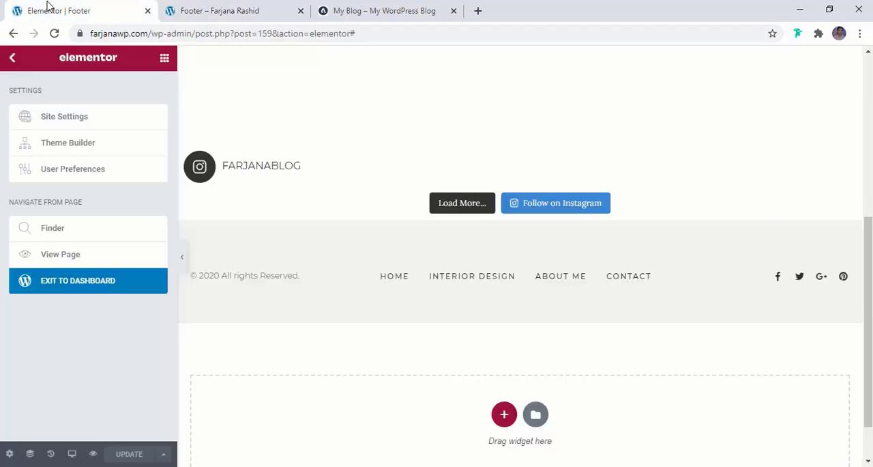
{"action": "right_click", "coordinate": [58, 280]}
{"action": "left_click", "coordinate": [82, 283]}
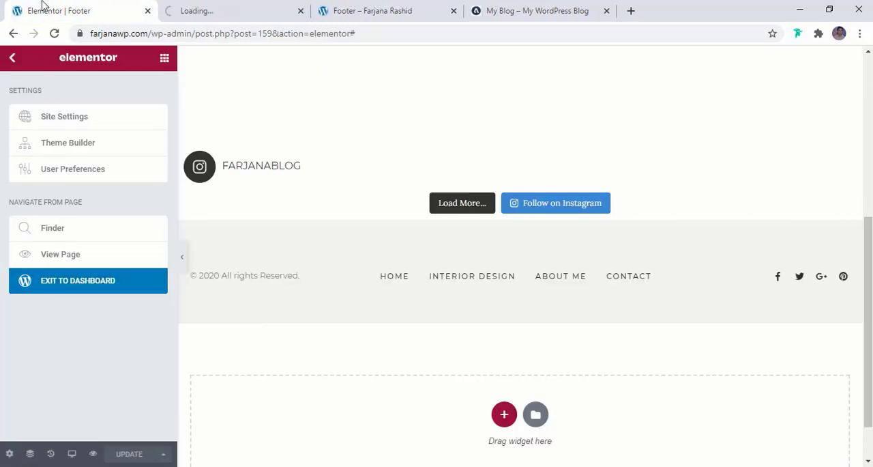
{"action": "left_click", "coordinate": [225, 14]}
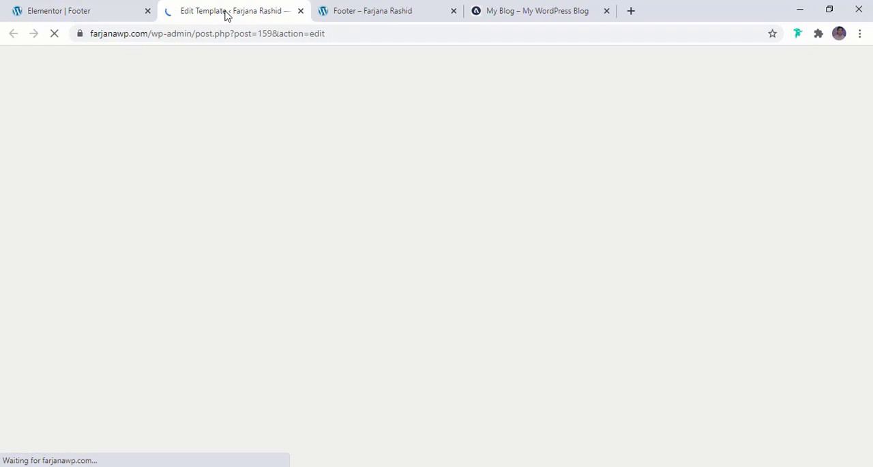
{"action": "scroll", "coordinate": [51, 375], "scroll_direction": "down", "scroll_amount": 3}
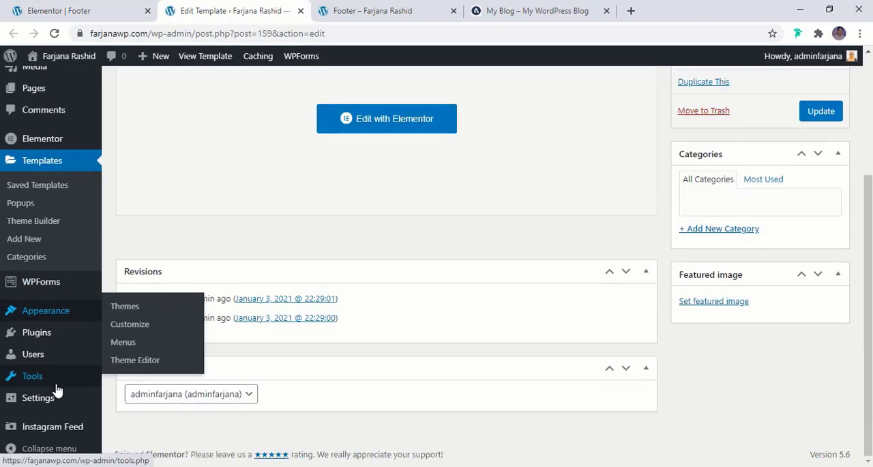
{"action": "left_click", "coordinate": [70, 435]}
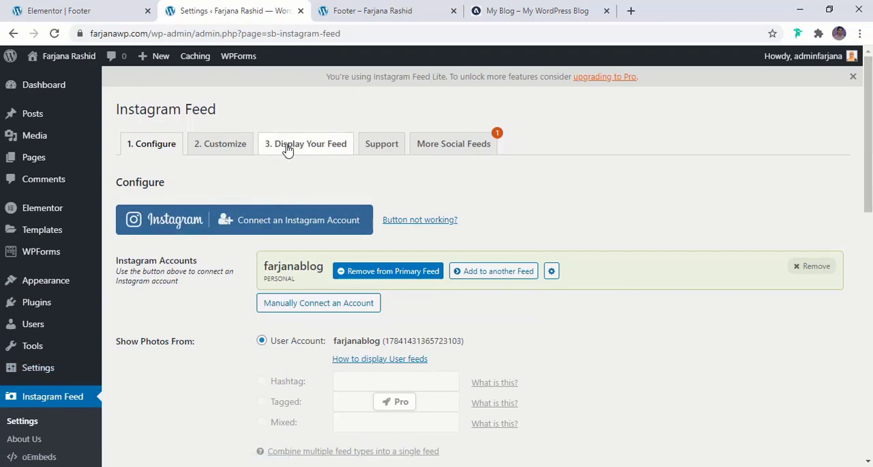
{"action": "left_click", "coordinate": [212, 147]}
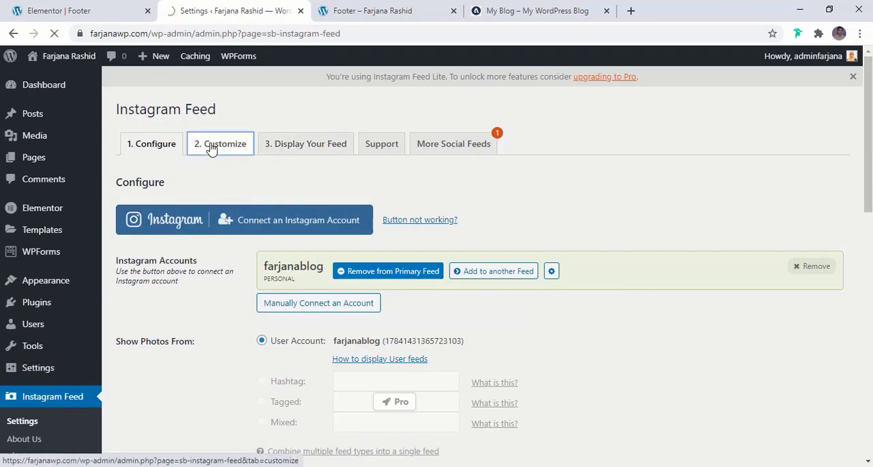
- Turn off Show Feed Header and Show Bio Text in the Instagram feed's header settings
{"action": "scroll", "coordinate": [251, 244], "scroll_direction": "down", "scroll_amount": 2}
{"action": "scroll", "coordinate": [249, 244], "scroll_direction": "down", "scroll_amount": 9}
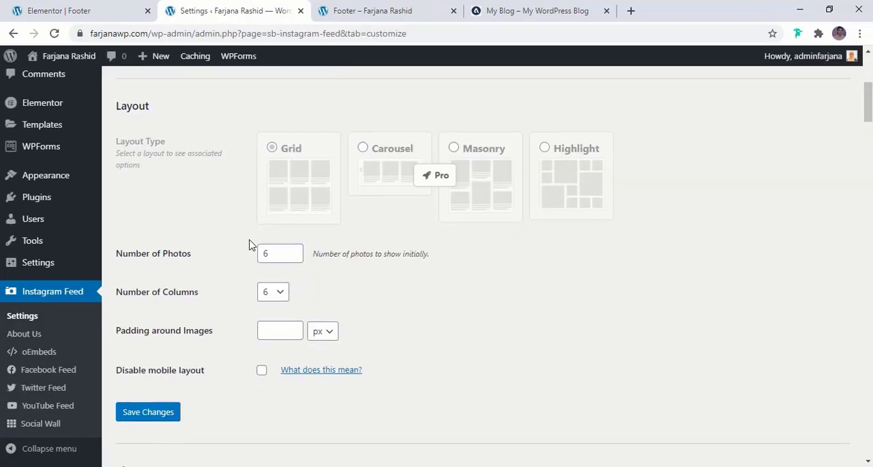
{"action": "scroll", "coordinate": [238, 240], "scroll_direction": "down", "scroll_amount": 4}
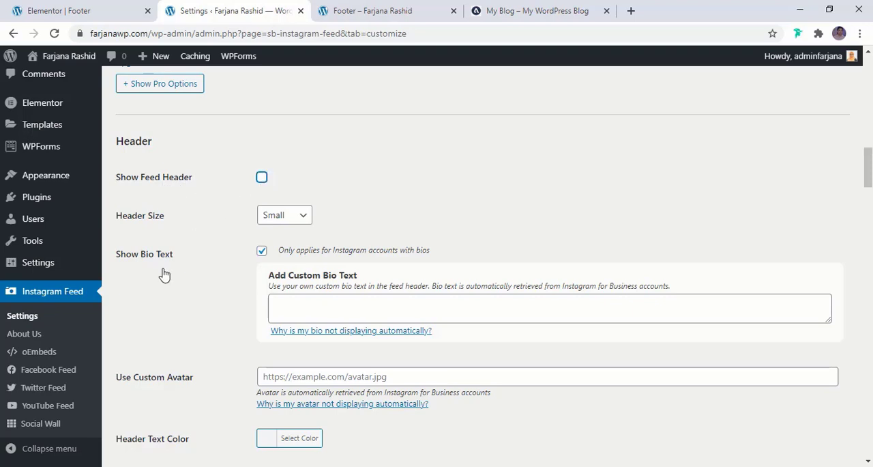
{"action": "scroll", "coordinate": [157, 293], "scroll_direction": "down", "scroll_amount": 2}
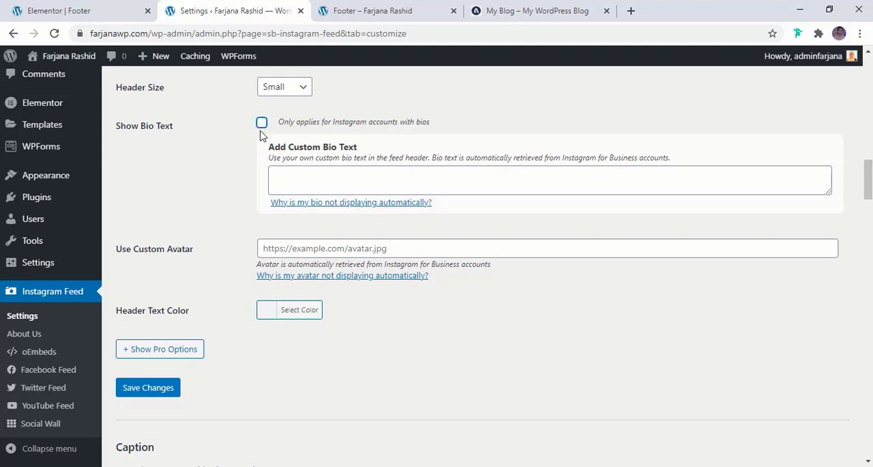
- Turn off the Load More and Follow buttons of the Instagram feed and save the changes
{"action": "scroll", "coordinate": [226, 308], "scroll_direction": "down", "scroll_amount": 4}
{"action": "scroll", "coordinate": [201, 267], "scroll_direction": "down", "scroll_amount": 3}
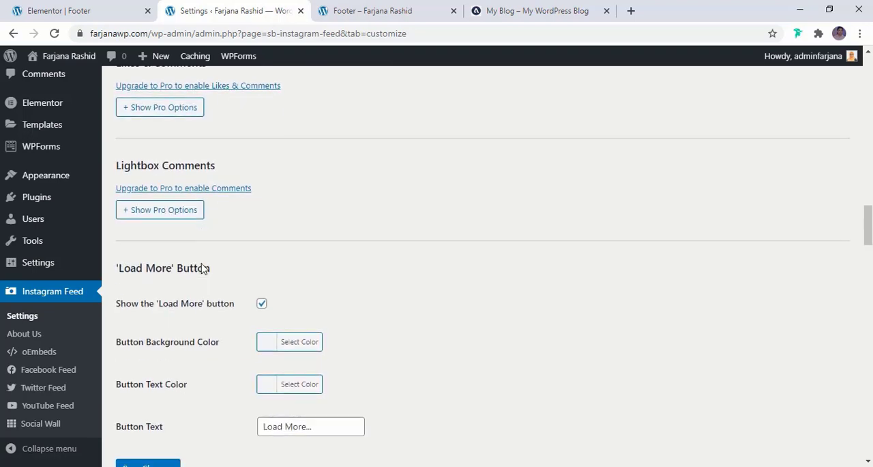
{"action": "scroll", "coordinate": [203, 267], "scroll_direction": "down", "scroll_amount": 3}
{"action": "scroll", "coordinate": [152, 236], "scroll_direction": "up", "scroll_amount": 2}
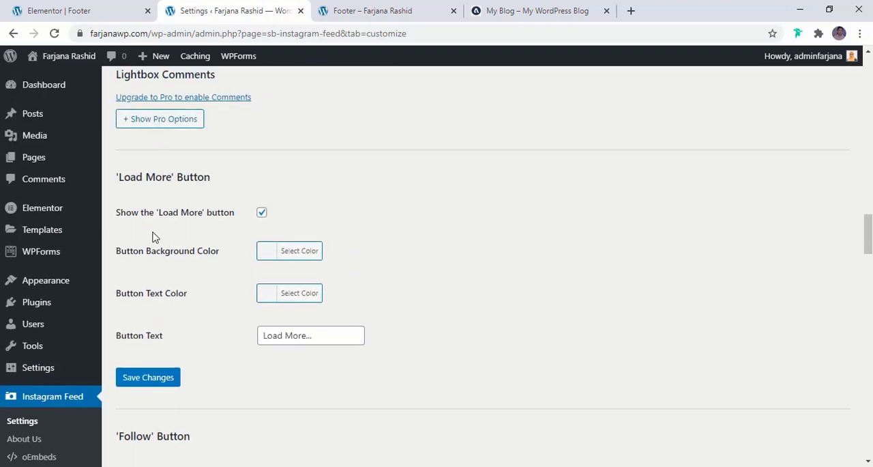
{"action": "left_click", "coordinate": [261, 213]}
{"action": "scroll", "coordinate": [170, 289], "scroll_direction": "down", "scroll_amount": 3}
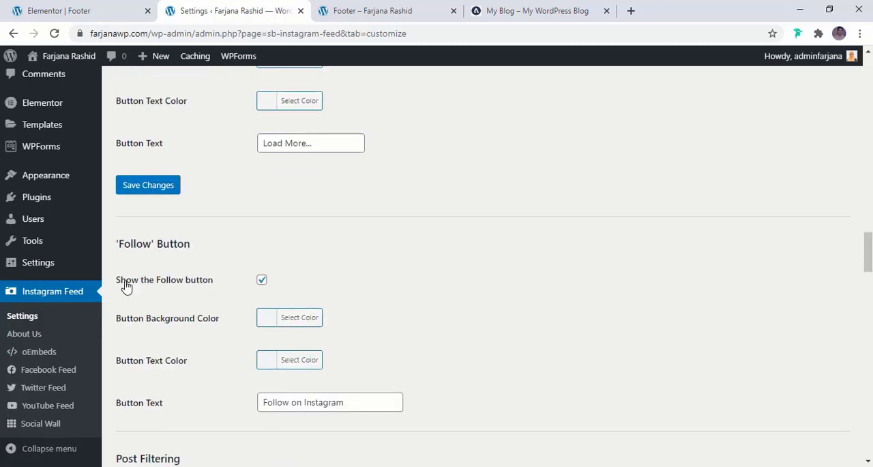
{"action": "left_click", "coordinate": [261, 279]}
{"action": "scroll", "coordinate": [201, 340], "scroll_direction": "down", "scroll_amount": 7}
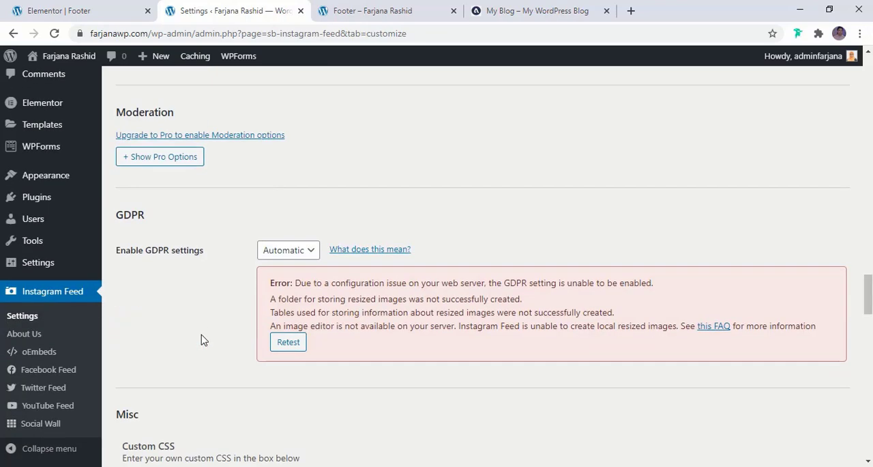
{"action": "scroll", "coordinate": [202, 340], "scroll_direction": "down", "scroll_amount": 20}
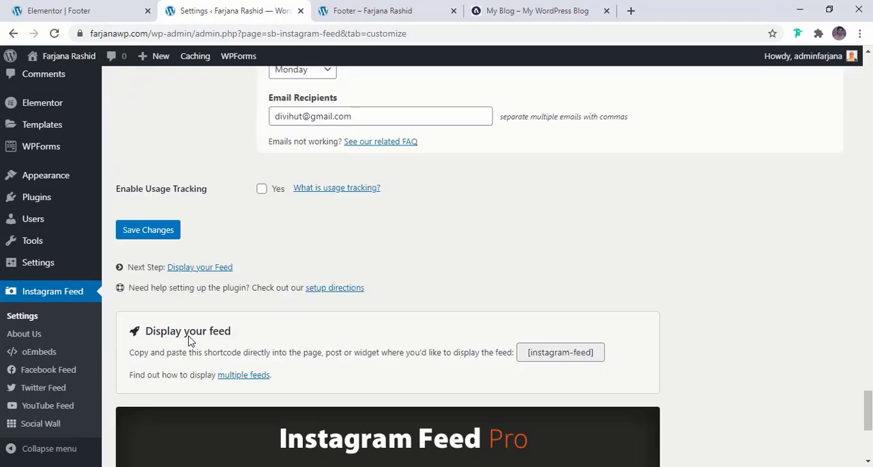
{"action": "scroll", "coordinate": [190, 340], "scroll_direction": "down", "scroll_amount": 1}
{"action": "left_click", "coordinate": [148, 175]}
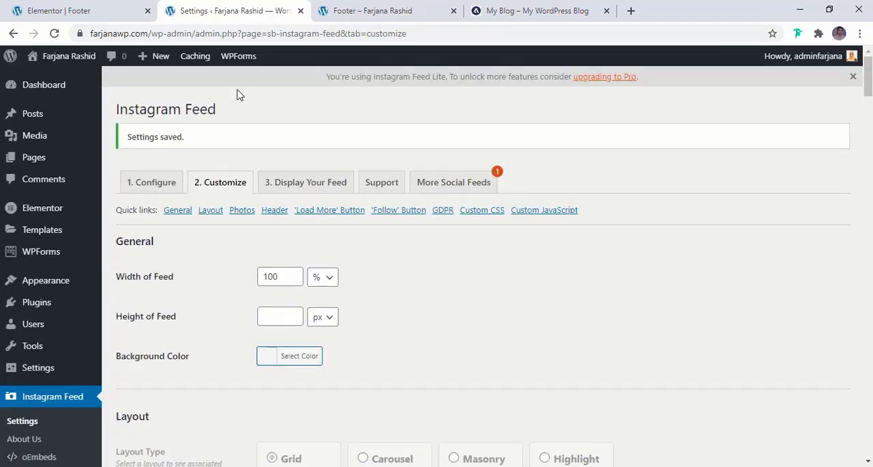
- Reload the live footer page and compare the feed's width and layout with the reference blog
{"action": "left_click", "coordinate": [350, 9]}
{"action": "left_click", "coordinate": [54, 33]}
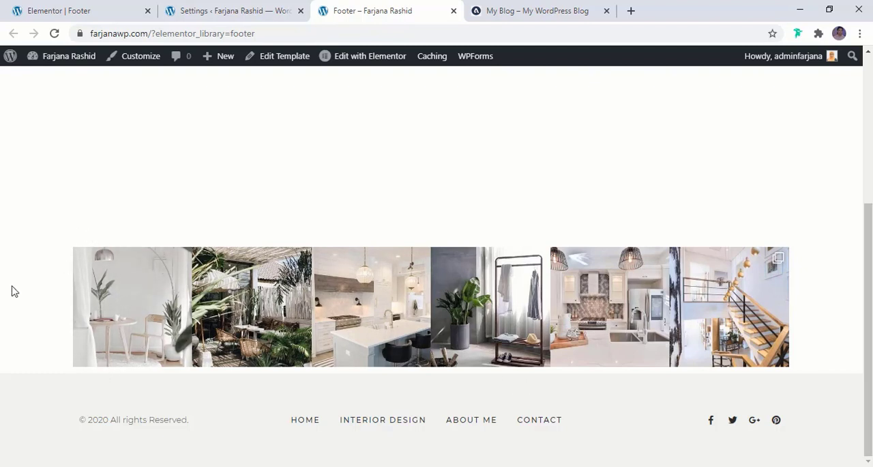
{"action": "left_click", "coordinate": [480, 7]}
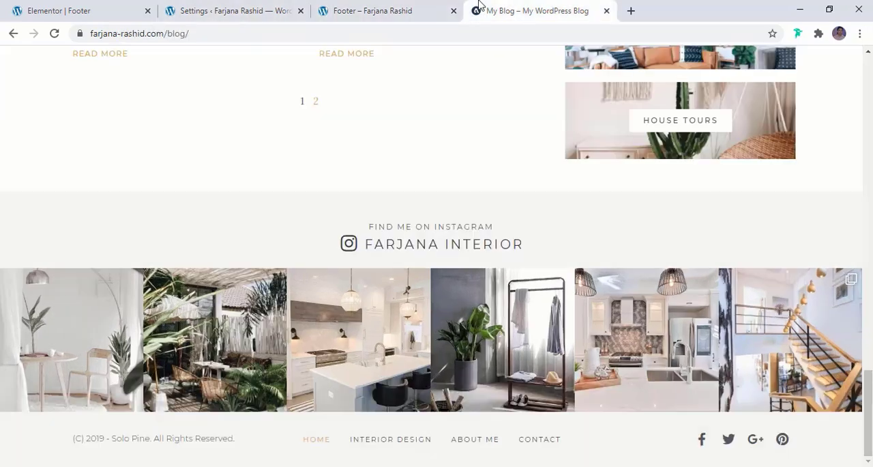
{"action": "left_click", "coordinate": [166, 6]}
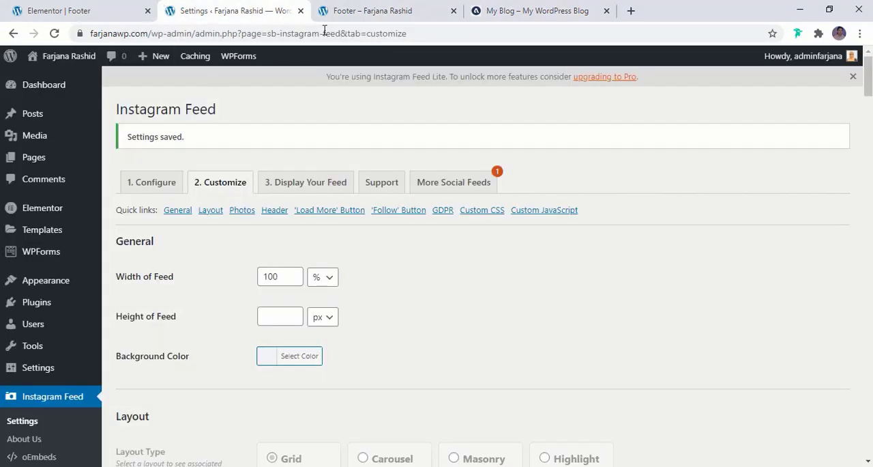
- Set the content width of the Instagram feed section to Full Width and update the footer template
{"action": "left_click", "coordinate": [70, 8]}
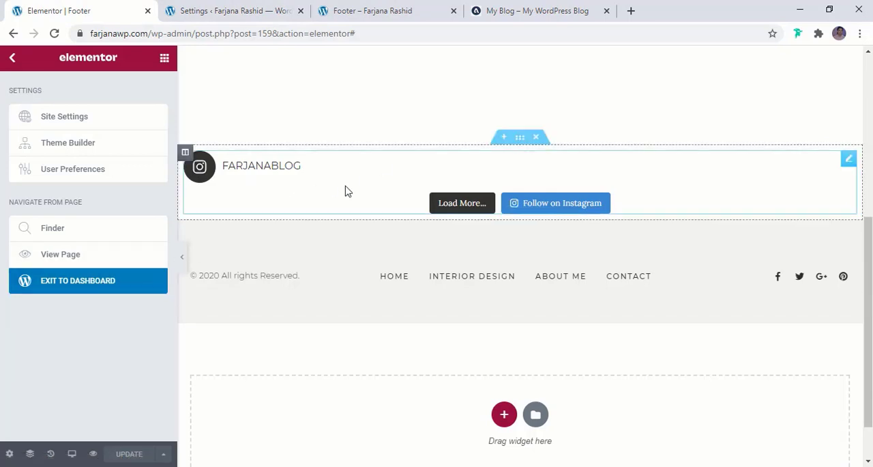
{"action": "left_click", "coordinate": [519, 142]}
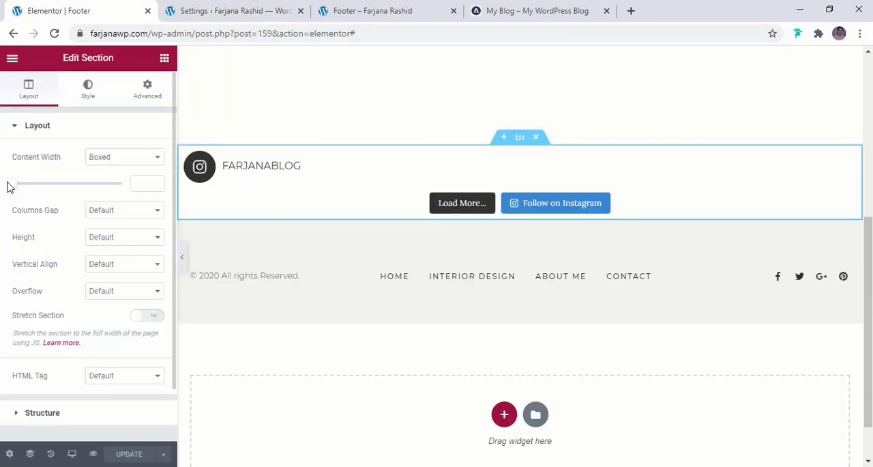
{"action": "left_click", "coordinate": [106, 159]}
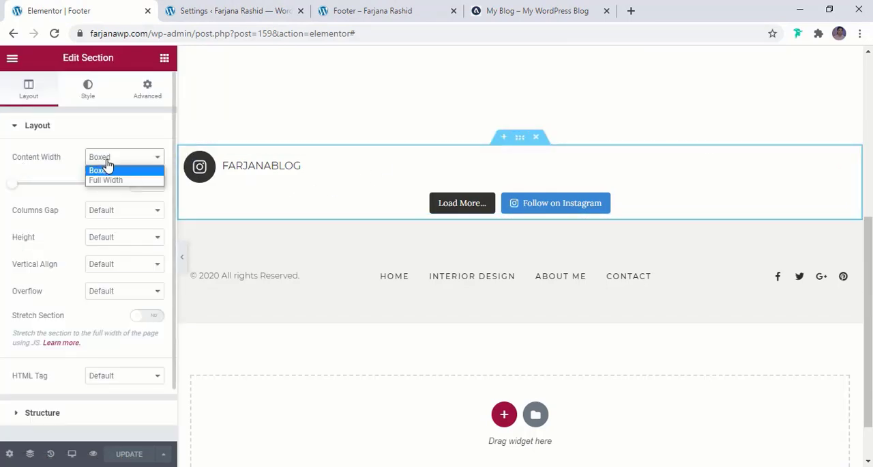
{"action": "left_click", "coordinate": [112, 179]}
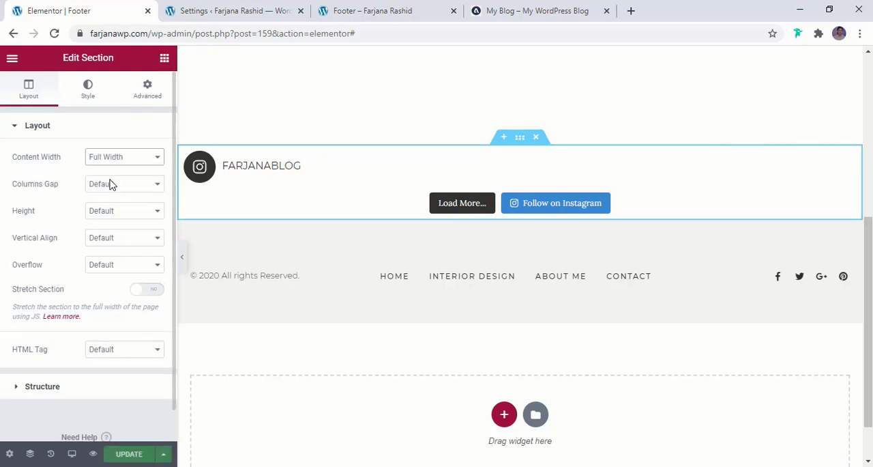
{"action": "left_click", "coordinate": [130, 457]}
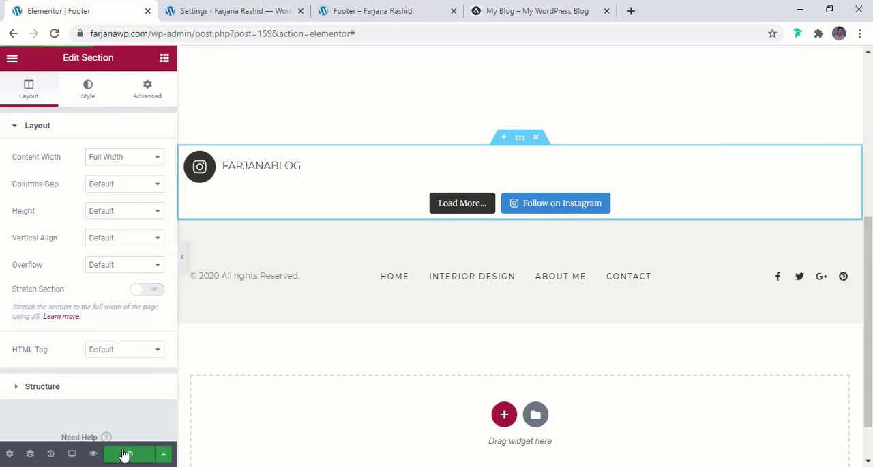
- Reload the live footer page to check the full-width Instagram feed
{"action": "left_click", "coordinate": [237, 8]}
{"action": "left_click", "coordinate": [324, 11]}
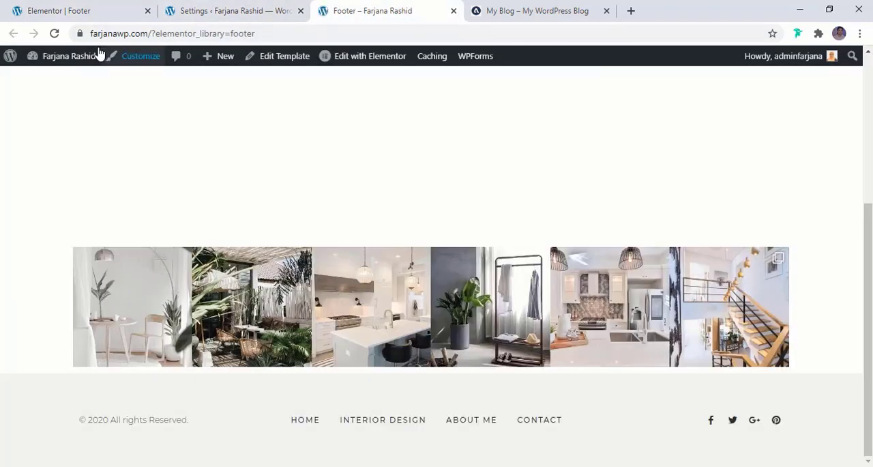
{"action": "left_click", "coordinate": [55, 34]}
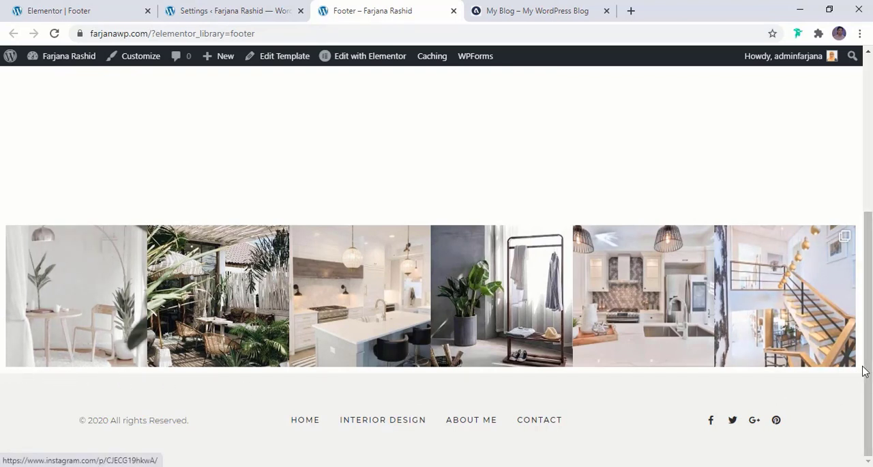
- Set the Instagram feed column's widgets space to 0 px, update the footer template and reload the live page
{"action": "left_click", "coordinate": [21, 11]}
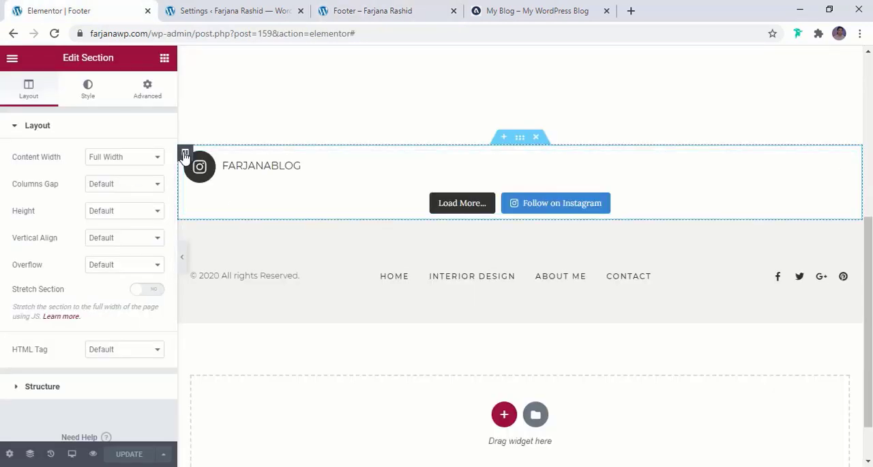
{"action": "left_click", "coordinate": [185, 154]}
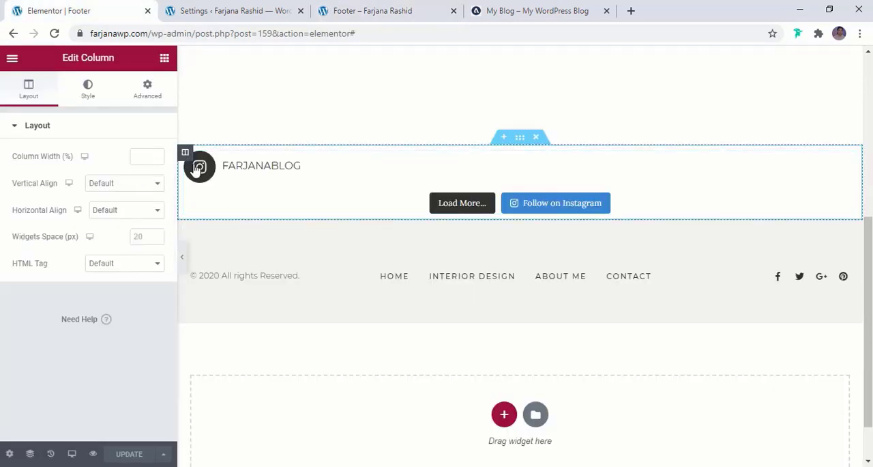
{"action": "left_click", "coordinate": [142, 237]}
{"action": "type", "text": "0"}
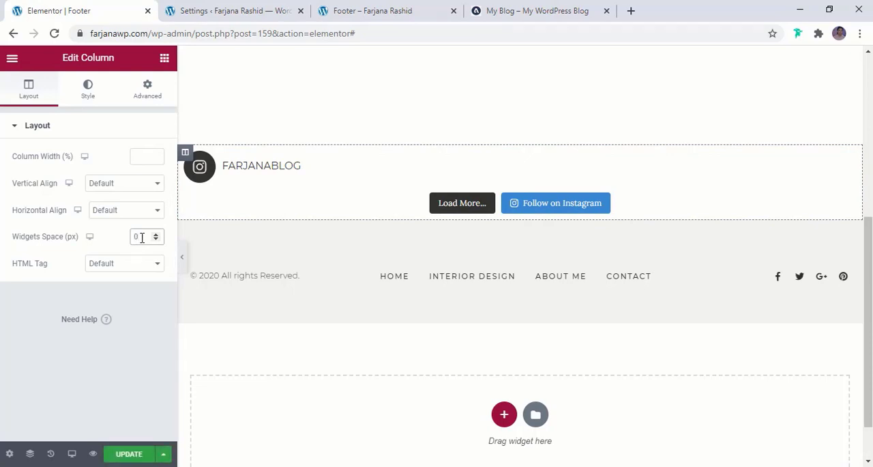
{"action": "left_click", "coordinate": [125, 456]}
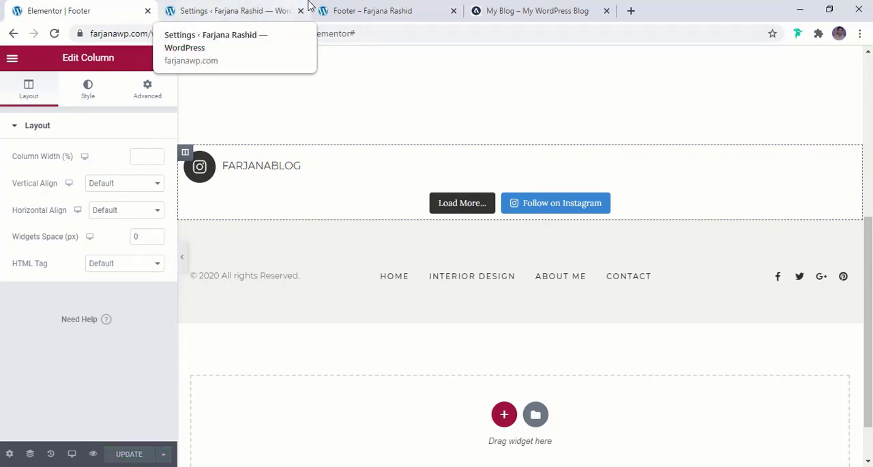
{"action": "left_click", "coordinate": [337, 12]}
{"action": "left_click", "coordinate": [54, 34]}
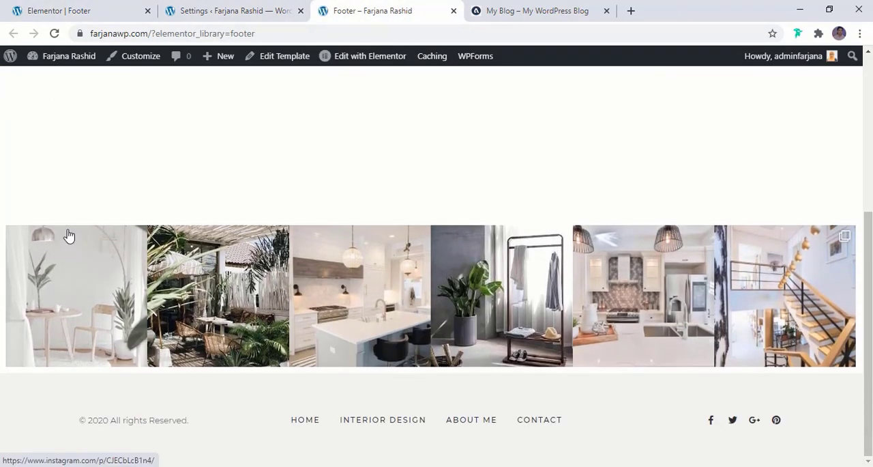
- Set the Instagram section's columns gap to No Gap, update the template and reload the live footer page
{"action": "left_click", "coordinate": [58, 11]}
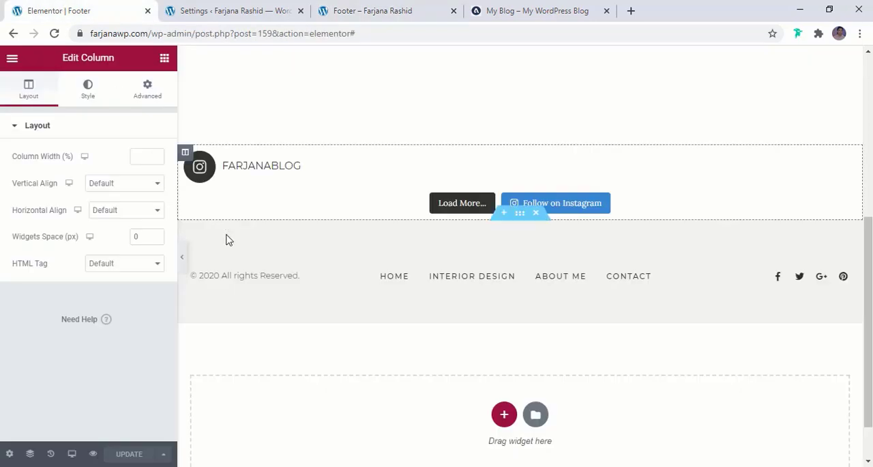
{"action": "left_click", "coordinate": [520, 139]}
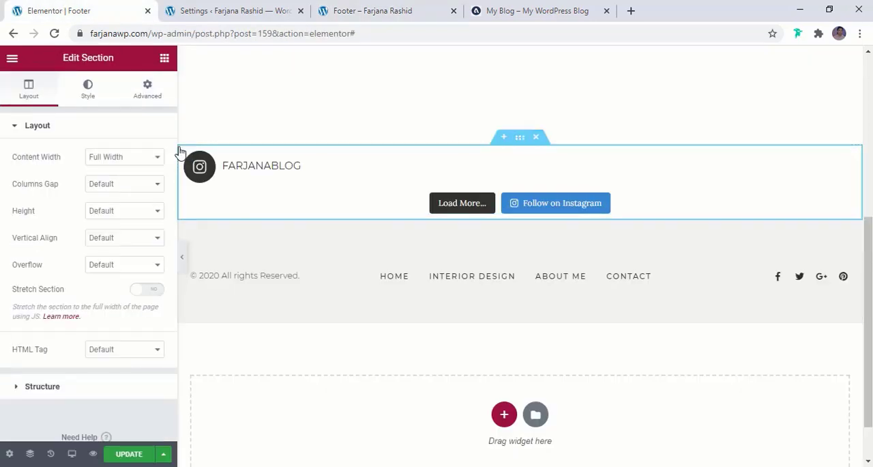
{"action": "left_click", "coordinate": [117, 185]}
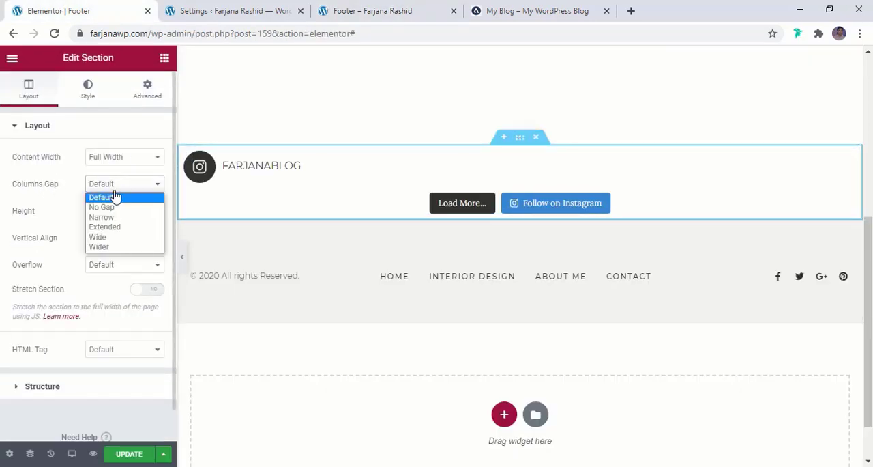
{"action": "left_click", "coordinate": [116, 206]}
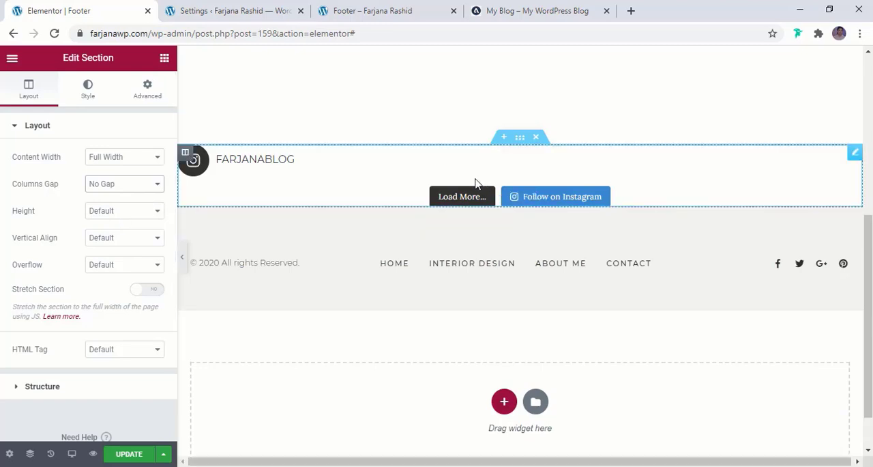
{"action": "left_click", "coordinate": [129, 454]}
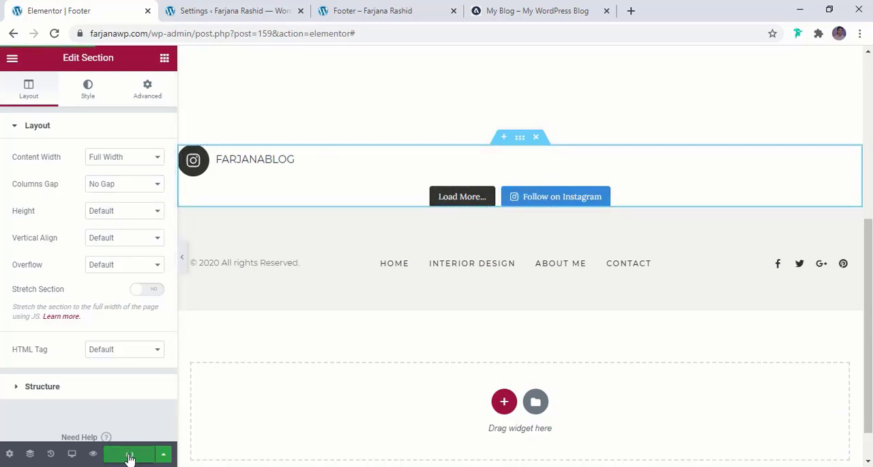
{"action": "left_click", "coordinate": [384, 9]}
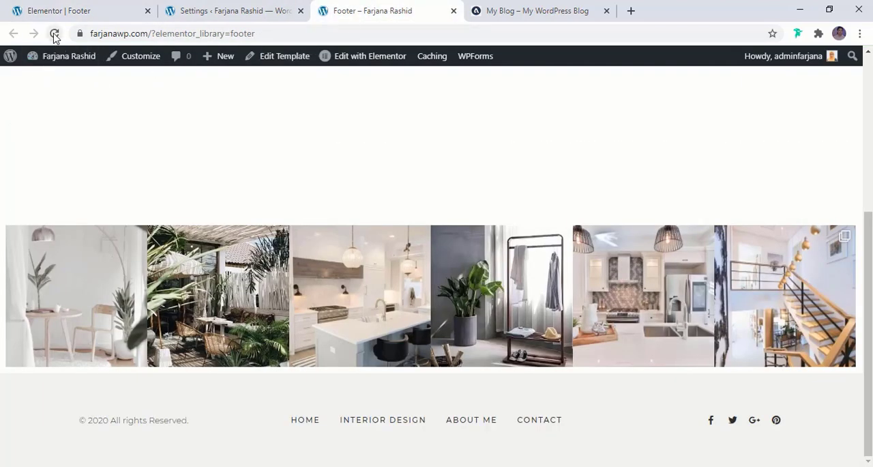
{"action": "left_click", "coordinate": [54, 34]}
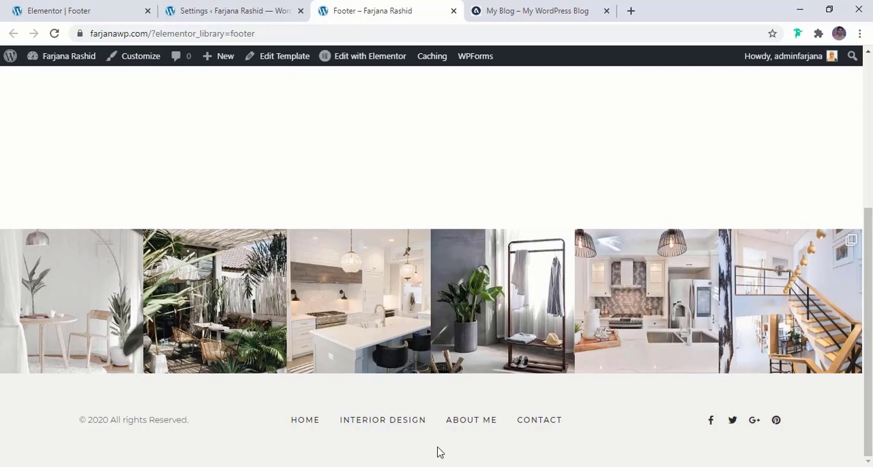
- Move the copyright heading, nav menu and social icons out of the footer's inner section and delete the emptied inner section
{"action": "left_click", "coordinate": [75, 11]}
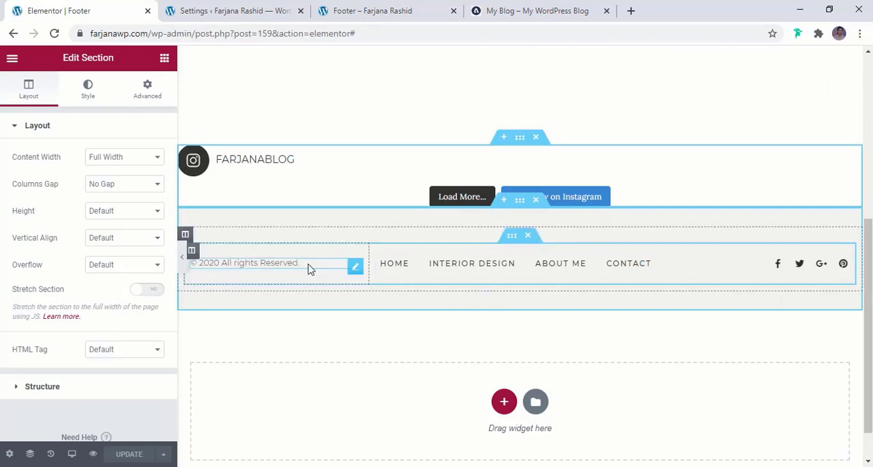
{"action": "mouse_move", "coordinate": [353, 267]}
{"action": "left_mouse_down"}
{"action": "mouse_move", "coordinate": [252, 232]}
{"action": "mouse_move", "coordinate": [189, 236]}
{"action": "left_mouse_up"}
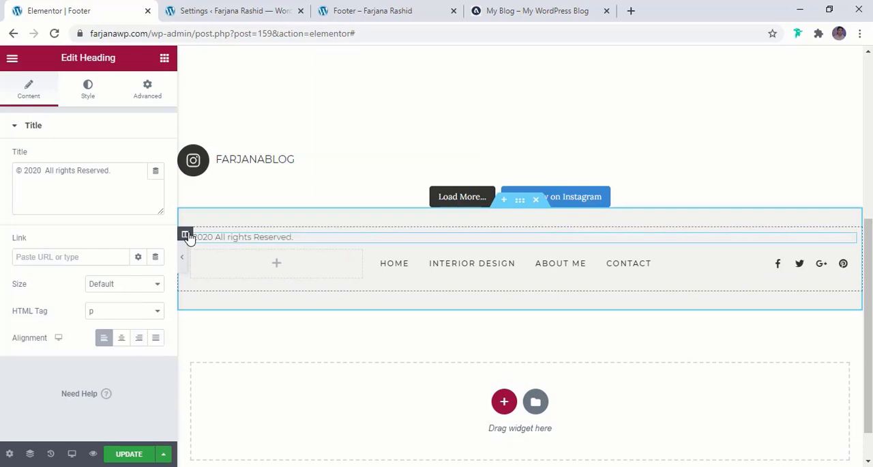
{"action": "left_click_drag", "start_coordinate": [646, 252], "coordinate": [527, 234]}
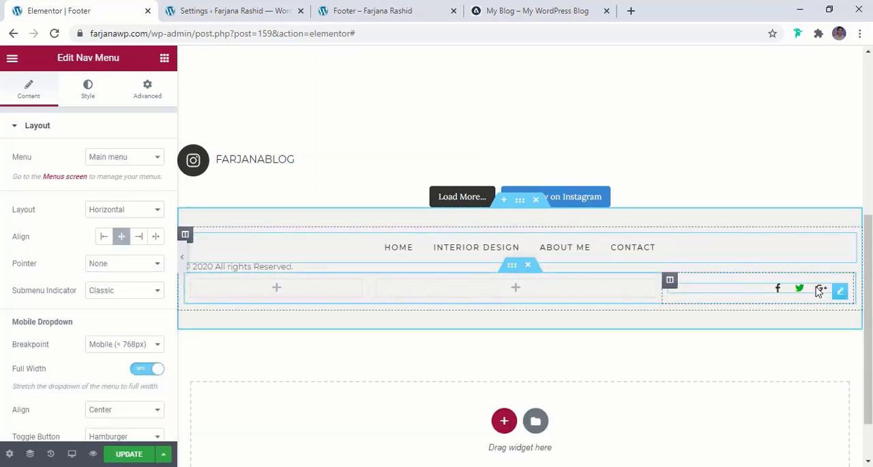
{"action": "left_click_drag", "start_coordinate": [840, 290], "coordinate": [756, 256]}
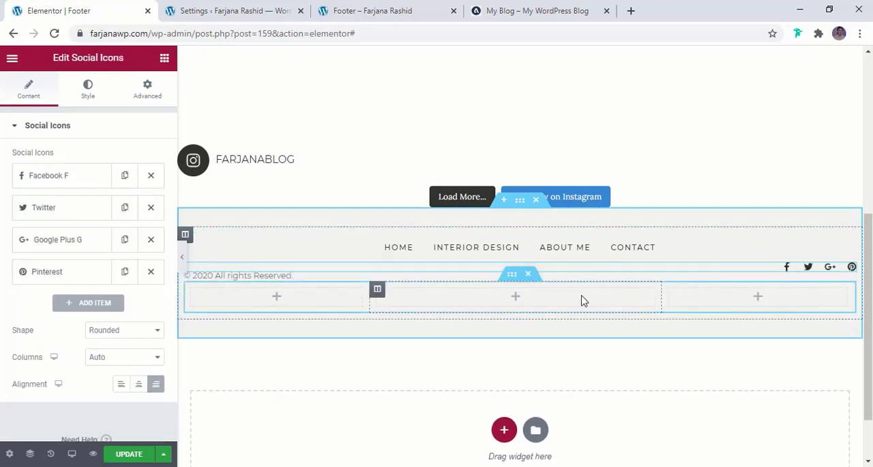
{"action": "left_click", "coordinate": [531, 276]}
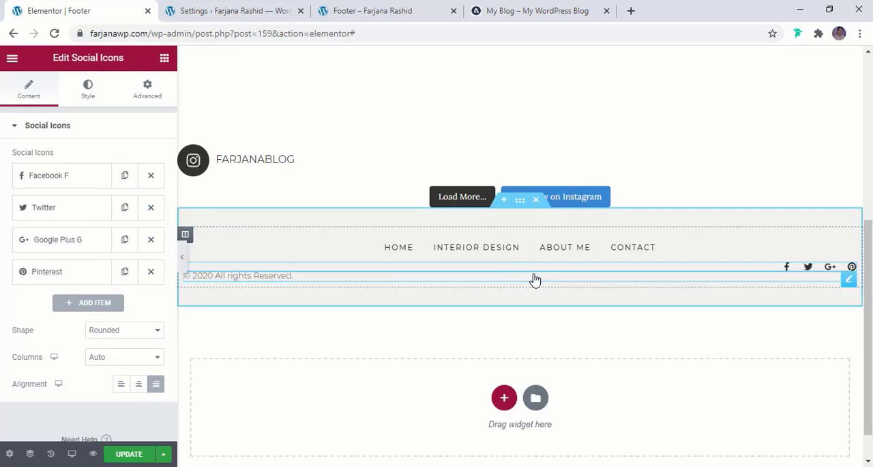
- Duplicate the footer column and delete the social icons and nav menu from the first column, keeping only the copyright heading
{"action": "right_click", "coordinate": [186, 237]}
{"action": "left_click", "coordinate": [213, 265]}
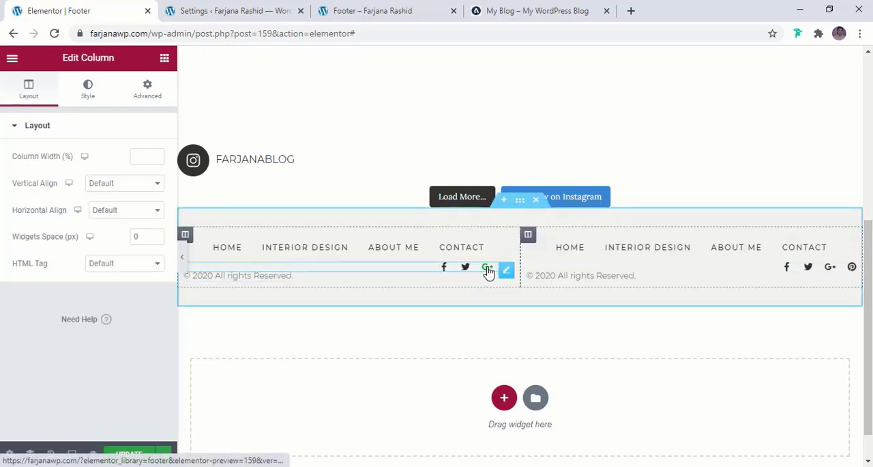
{"action": "right_click", "coordinate": [488, 272]}
{"action": "left_click", "coordinate": [518, 451]}
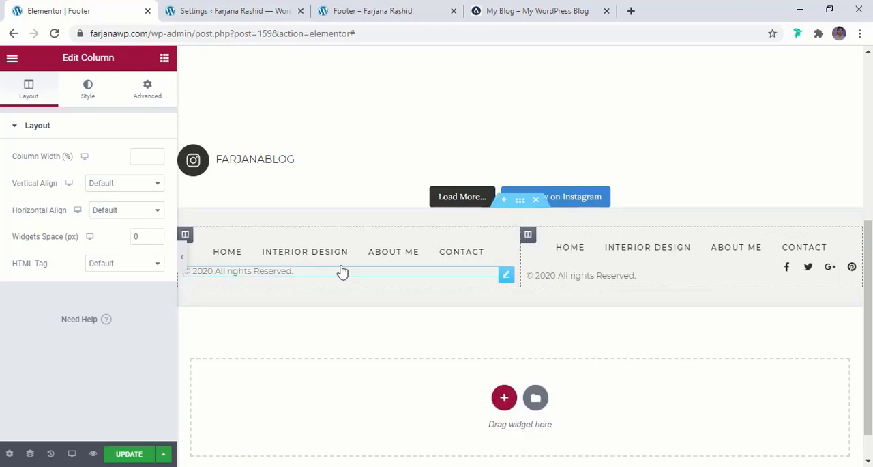
{"action": "right_click", "coordinate": [343, 260]}
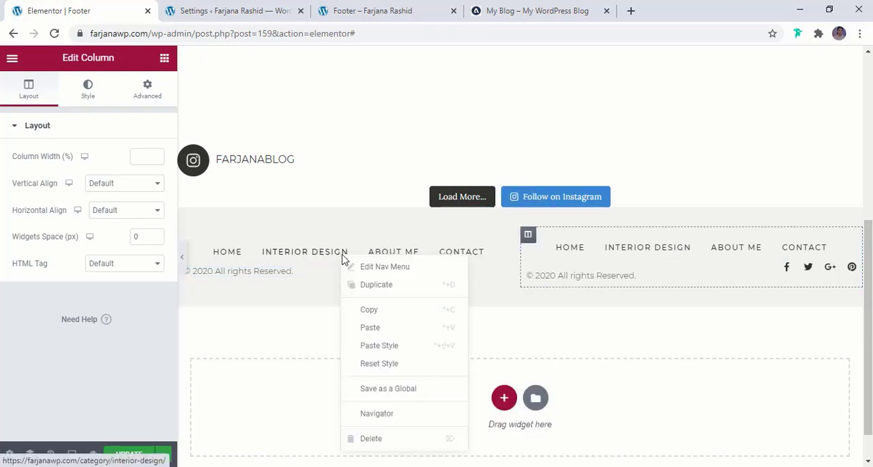
{"action": "left_click", "coordinate": [386, 441]}
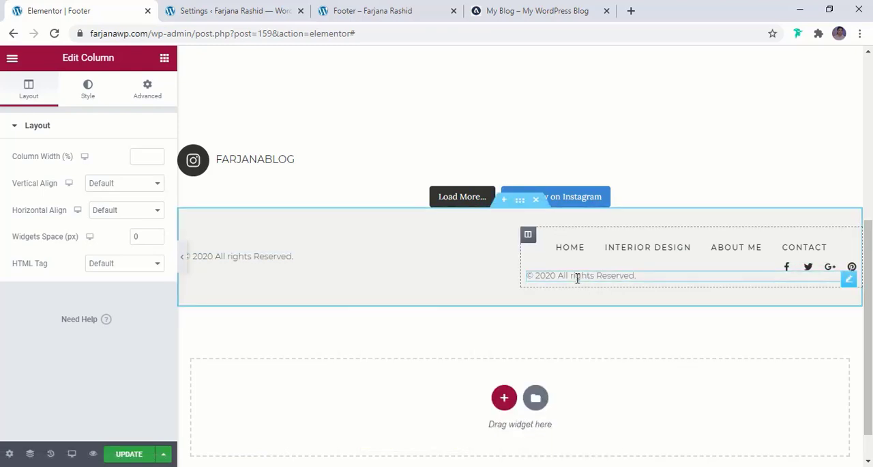
- Delete the copyright heading from the second footer column and duplicate that column to make a third
{"action": "right_click", "coordinate": [577, 277]}
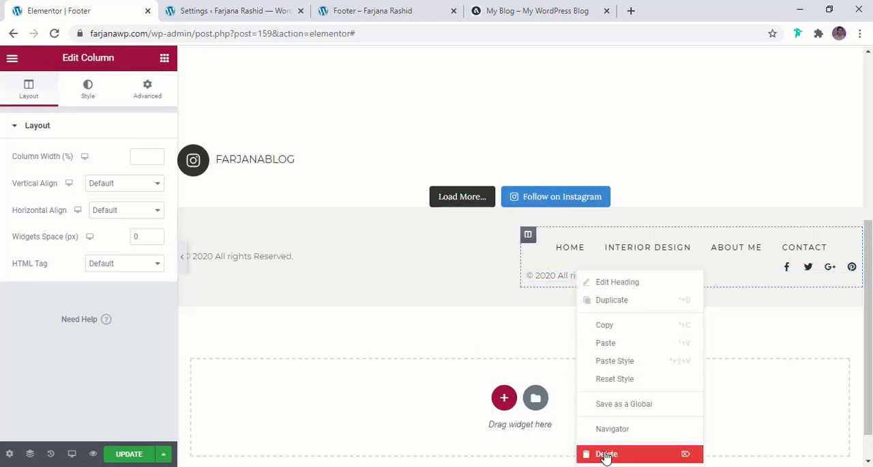
{"action": "left_click", "coordinate": [608, 454]}
{"action": "right_click", "coordinate": [527, 236]}
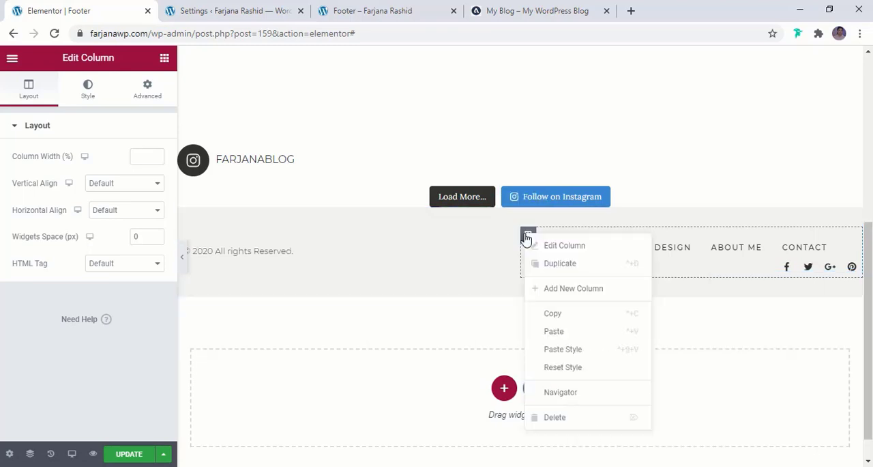
{"action": "left_click", "coordinate": [548, 272]}
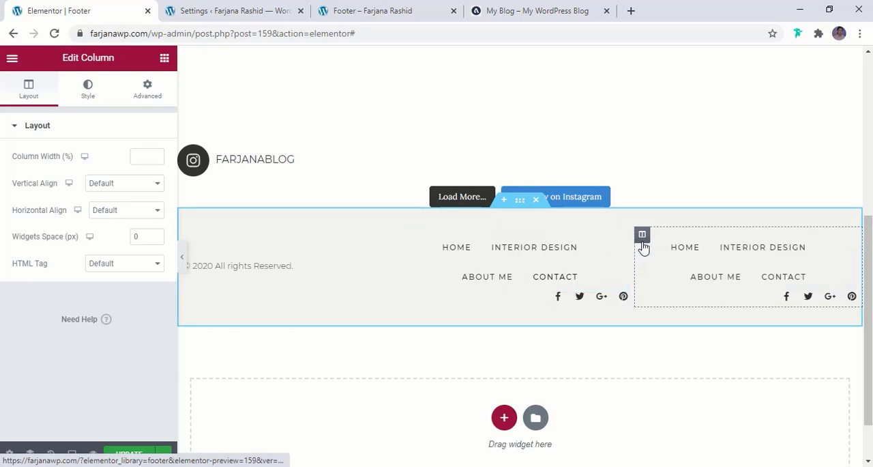
- Delete the nav menu from the third footer column and the social icons from the middle column
{"action": "right_click", "coordinate": [741, 275]}
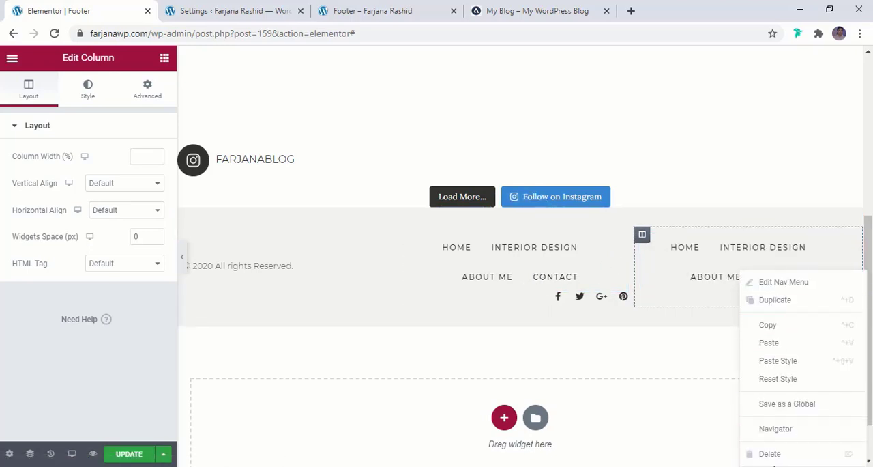
{"action": "left_click", "coordinate": [771, 454]}
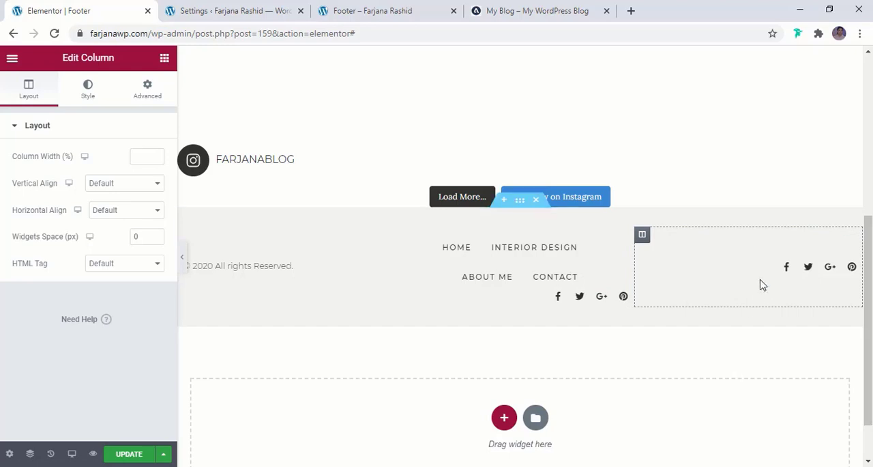
{"action": "right_click", "coordinate": [579, 304]}
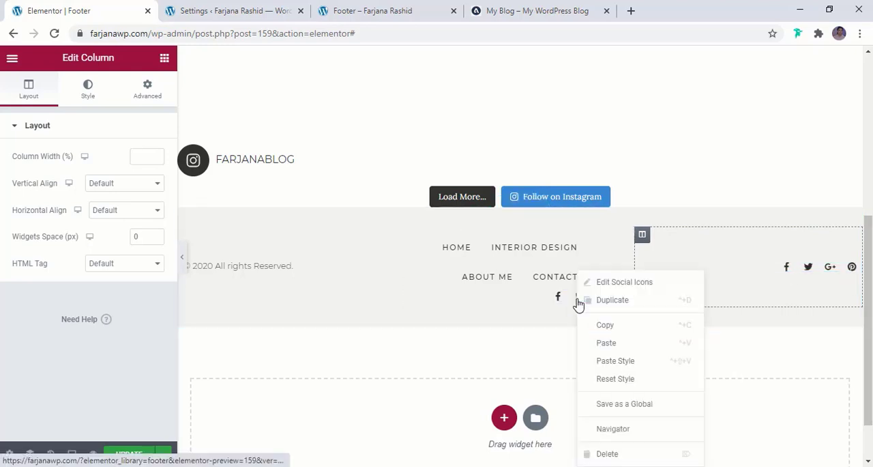
{"action": "left_click", "coordinate": [608, 453]}
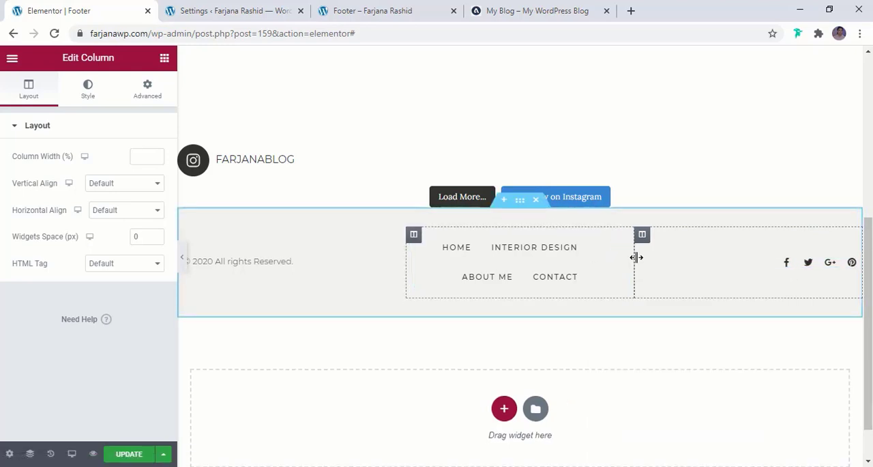
- Widen the middle menu column on both sides, narrowing the social icons column to about 22.57% and the copyright column as well
{"action": "left_click_drag", "start_coordinate": [635, 258], "coordinate": [711, 259]}
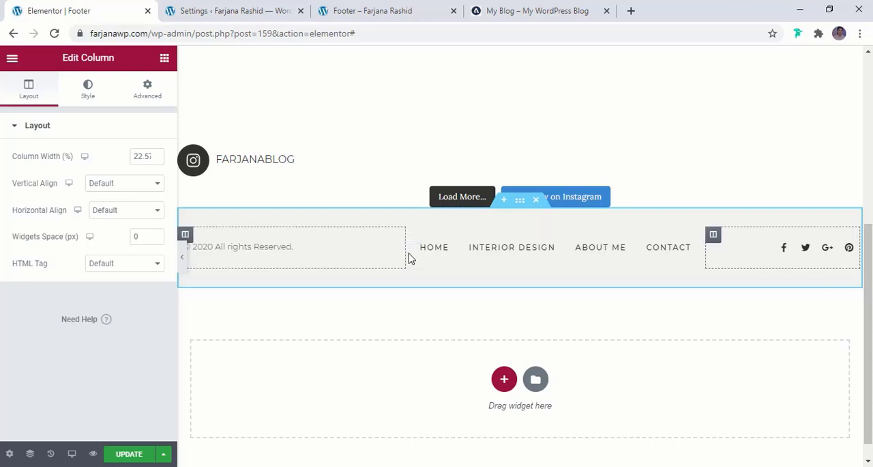
{"action": "left_click_drag", "start_coordinate": [405, 258], "coordinate": [352, 259]}
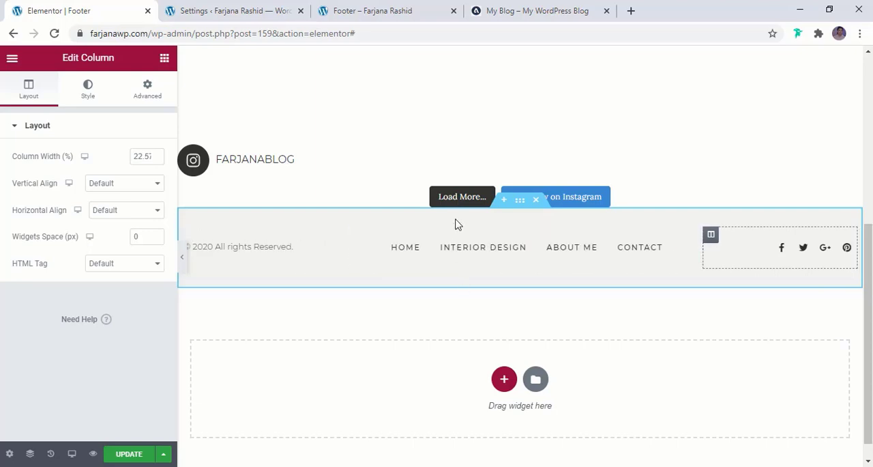
- Set the bottom footer section's top and bottom padding to 5 px and compare it with the reference blog's footer
{"action": "left_click", "coordinate": [518, 204]}
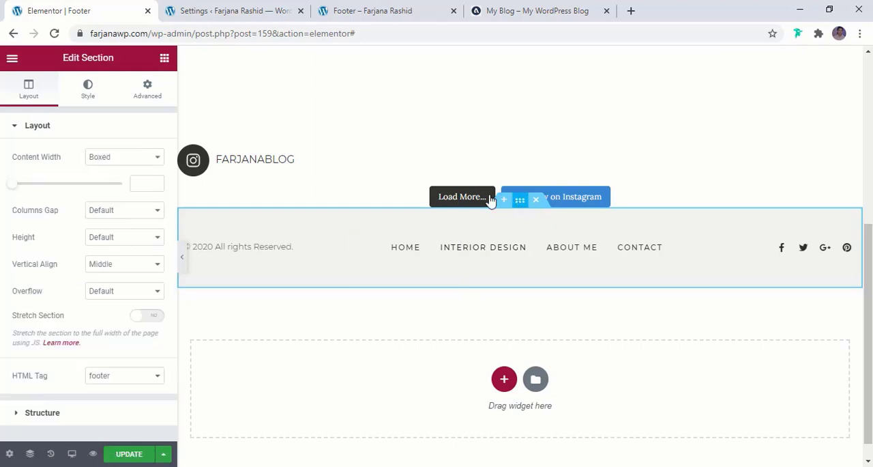
{"action": "left_click", "coordinate": [151, 90]}
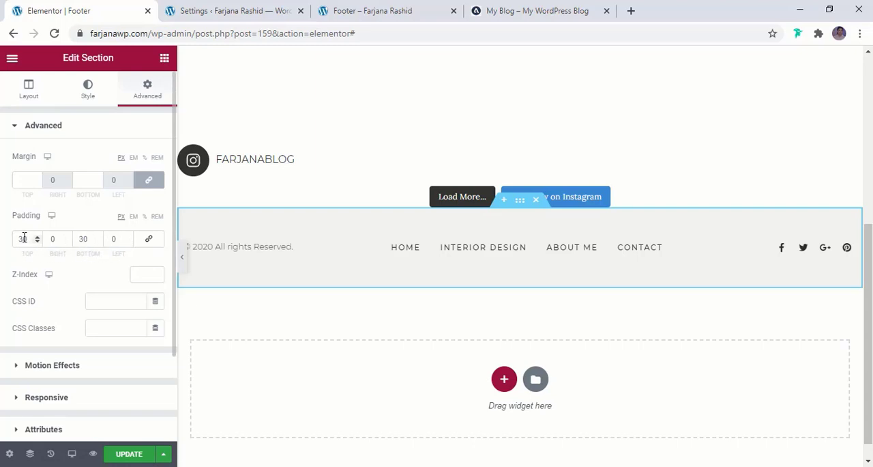
{"action": "left_click_drag", "start_coordinate": [24, 238], "coordinate": [8, 239]}
{"action": "type", "text": "0"}
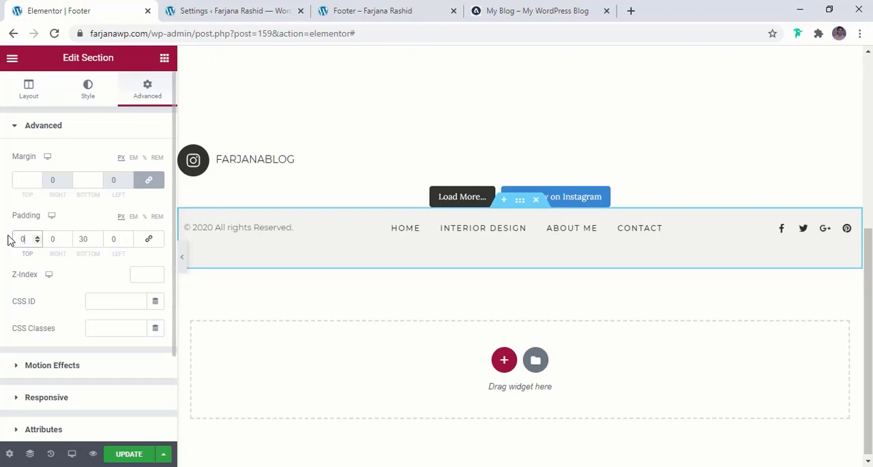
{"action": "type", "text": "5"}
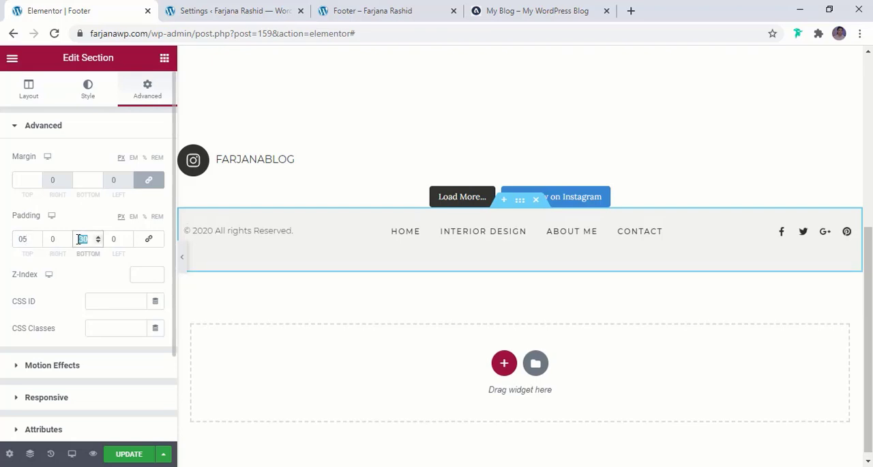
{"action": "type", "text": "5"}
{"action": "left_click", "coordinate": [494, 7]}
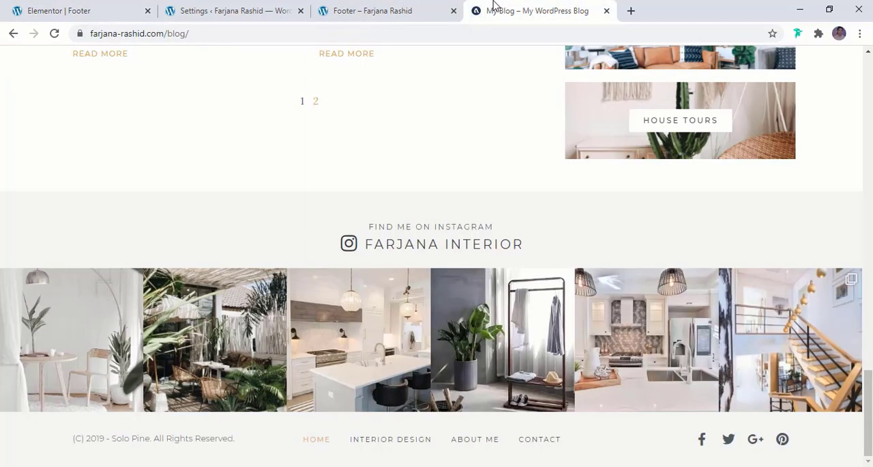
- Set the bottom footer section's top and bottom padding to 10 px, update the template and reload the footer preview
{"action": "left_click", "coordinate": [52, 8]}
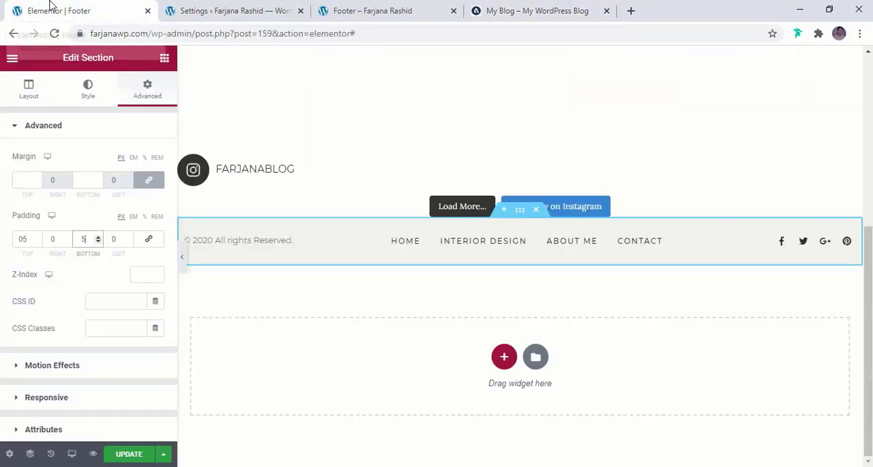
{"action": "left_click", "coordinate": [22, 238]}
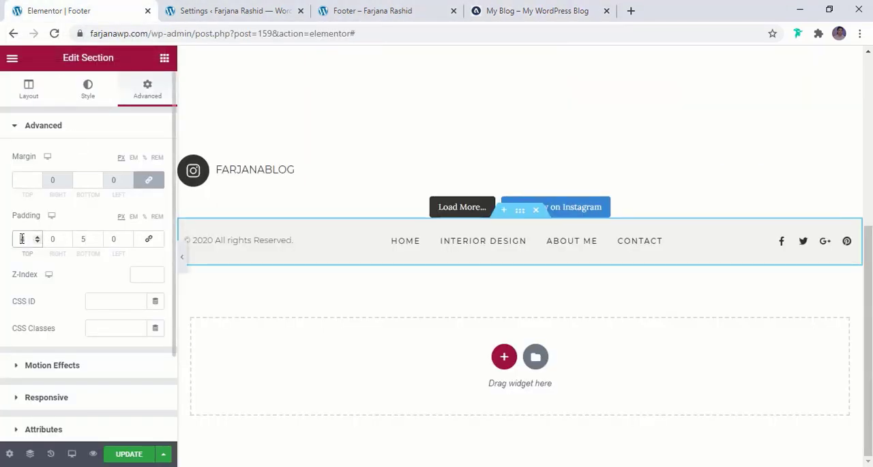
{"action": "type", "text": "10"}
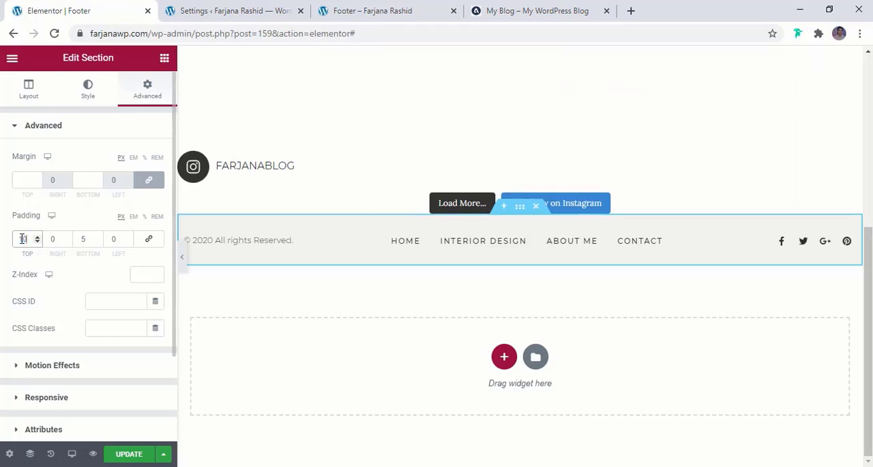
{"action": "double_click", "coordinate": [84, 239]}
{"action": "type", "text": "010"}
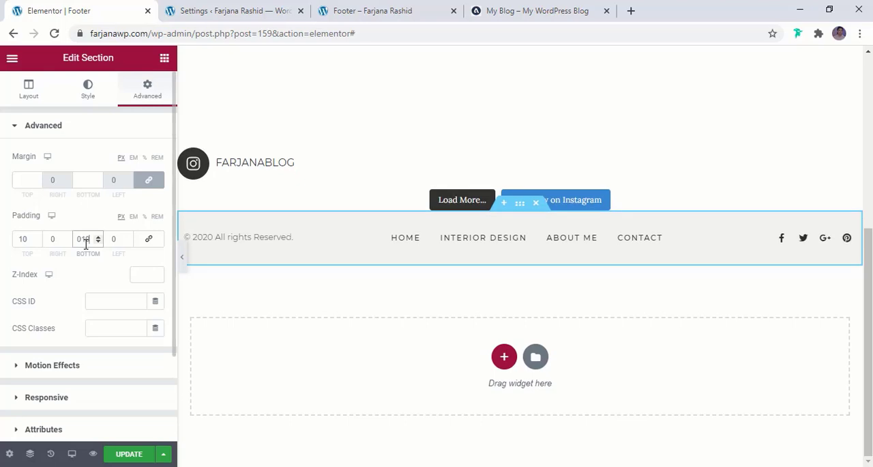
{"action": "left_click", "coordinate": [128, 456]}
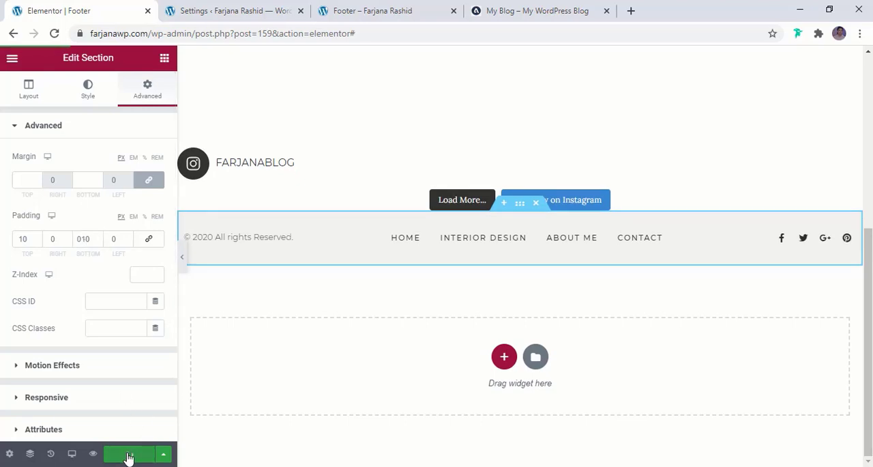
{"action": "left_click", "coordinate": [355, 7]}
{"action": "left_click", "coordinate": [54, 33]}
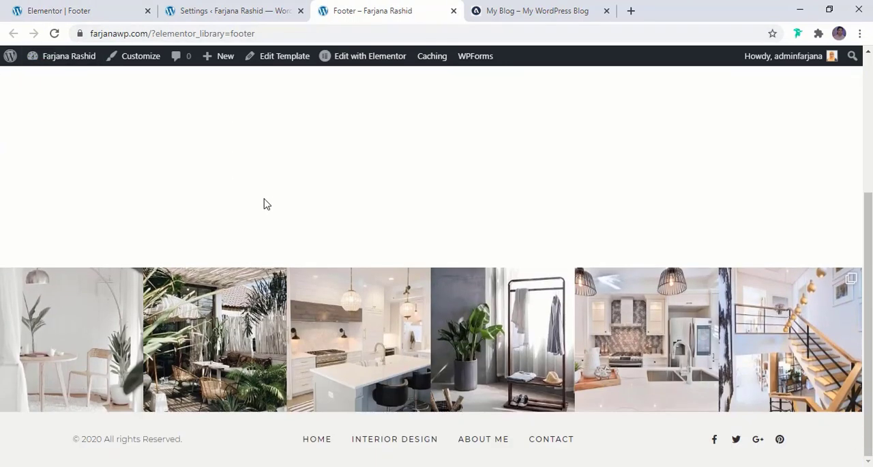
- Copy the "FIND ME ON INSTAGRAM" line from the reference blog and add a Text Editor widget above the footer's Instagram feed
{"action": "key", "text": "ctrl+Tab"}
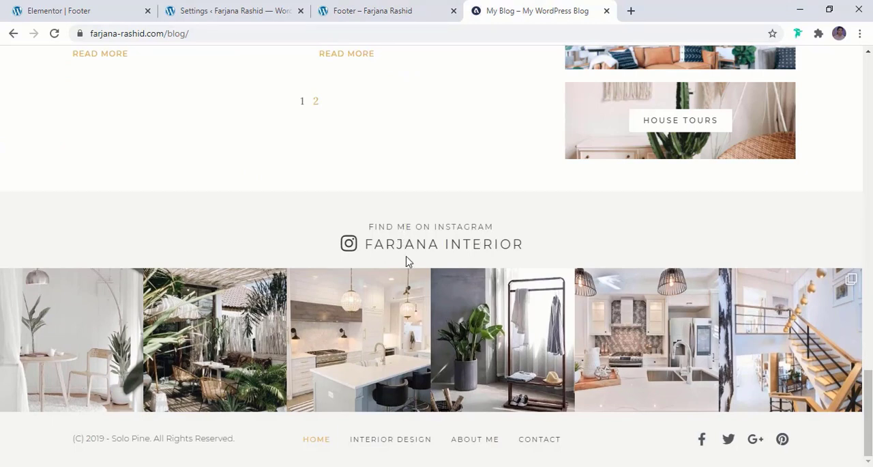
{"action": "triple_click", "coordinate": [393, 229]}
{"action": "key", "text": "ctrl+c"}
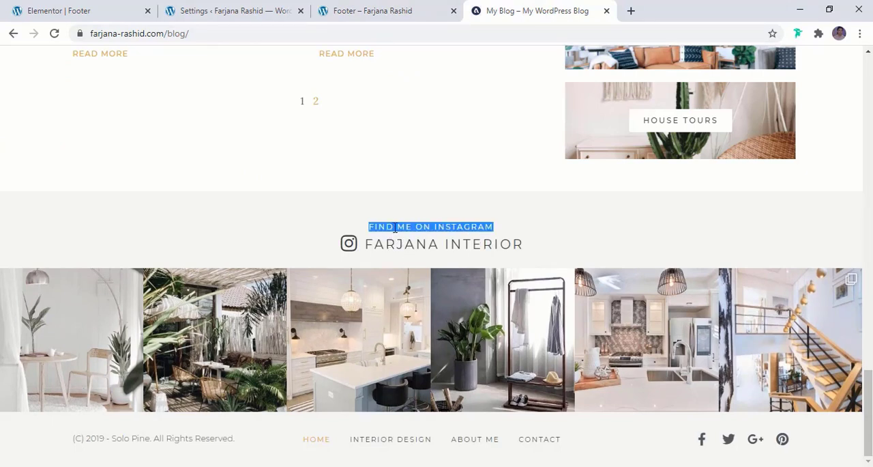
{"action": "left_click", "coordinate": [89, 9]}
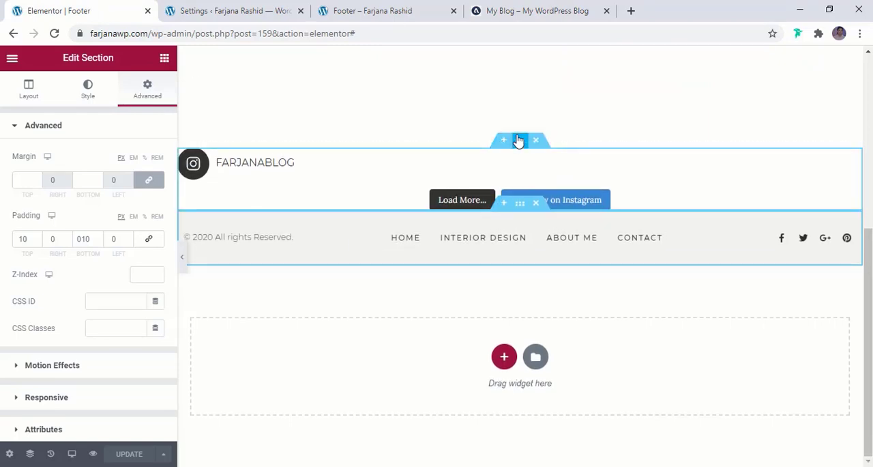
{"action": "left_click", "coordinate": [164, 57]}
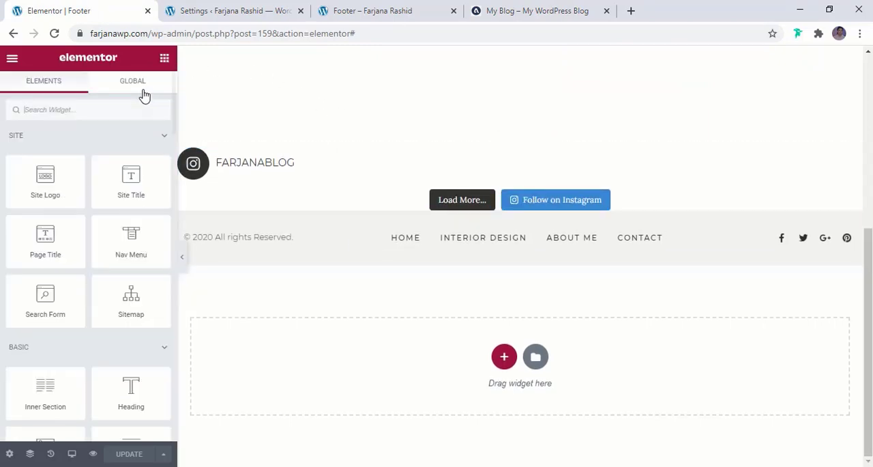
{"action": "left_click", "coordinate": [83, 109]}
{"action": "type", "text": "tex"}
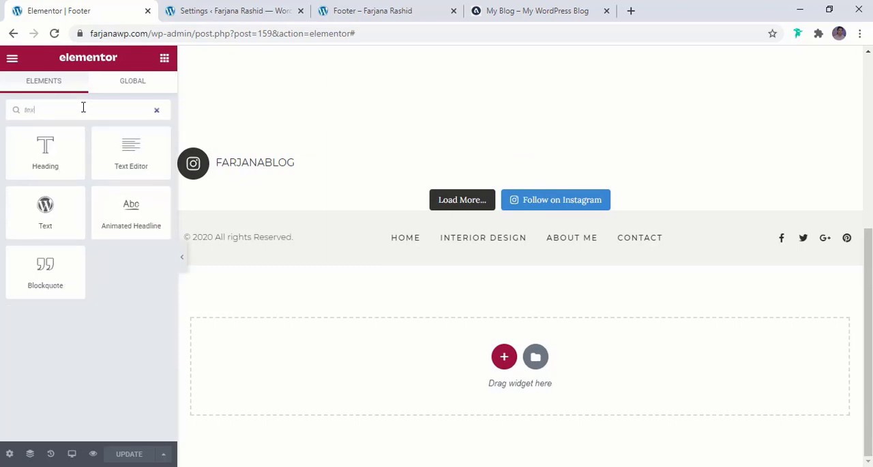
{"action": "left_click_drag", "start_coordinate": [124, 154], "coordinate": [446, 162]}
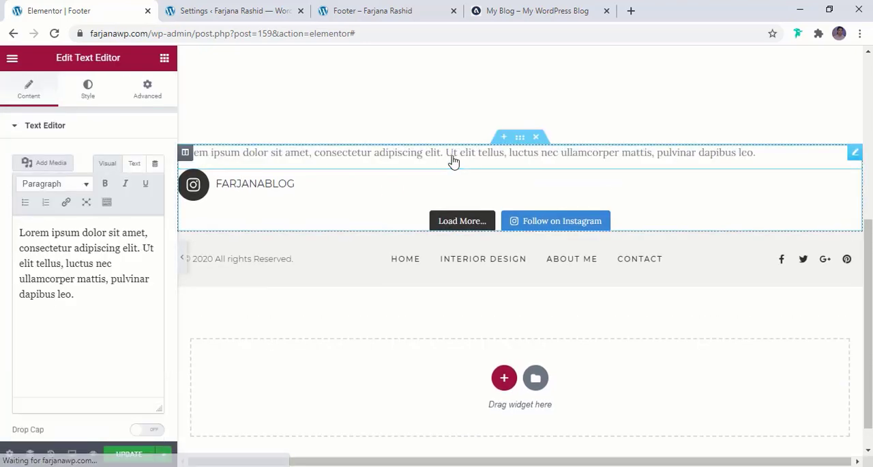
- Replace the new Text Editor widget's placeholder paragraph with "FIND ME ON INSTAGRAM"
{"action": "triple_click", "coordinate": [142, 259]}
{"action": "left_click", "coordinate": [135, 164]}
{"action": "triple_click", "coordinate": [122, 248]}
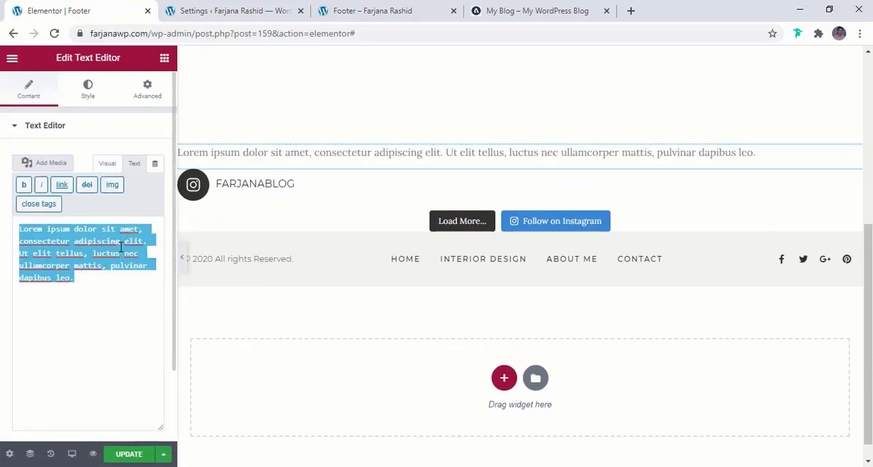
{"action": "key", "text": "ctrl+v"}
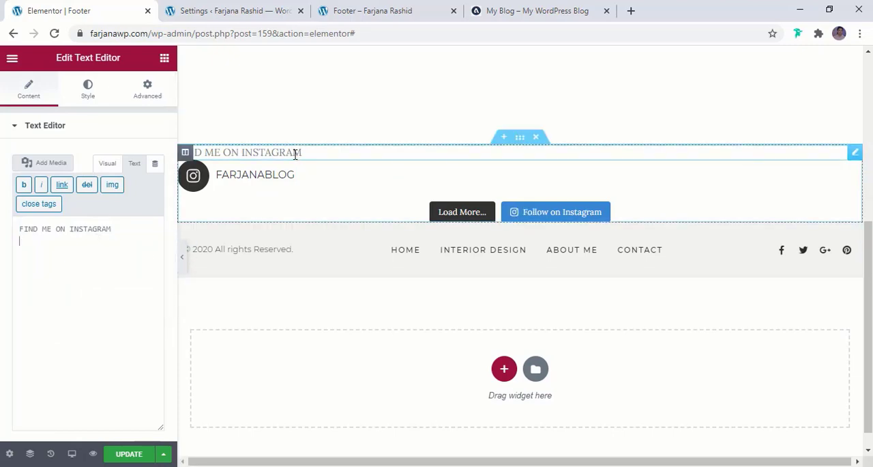
{"action": "scroll", "coordinate": [116, 253], "scroll_direction": "down", "scroll_amount": 3}
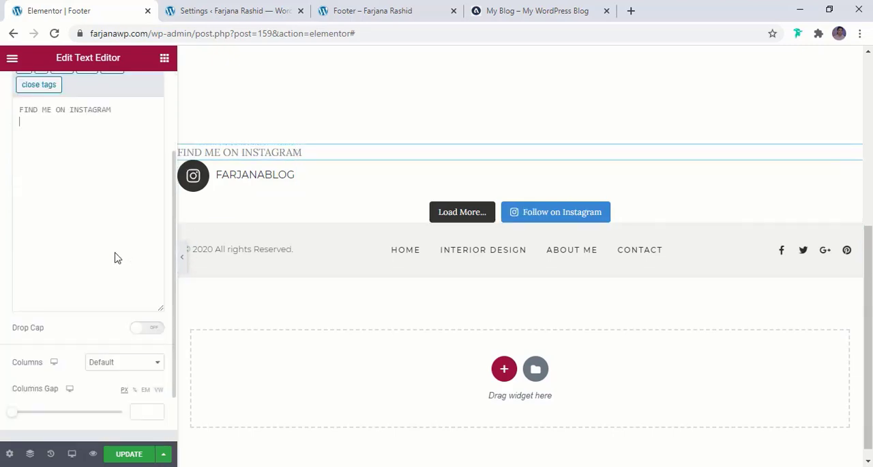
{"action": "scroll", "coordinate": [116, 253], "scroll_direction": "up", "scroll_amount": 3}
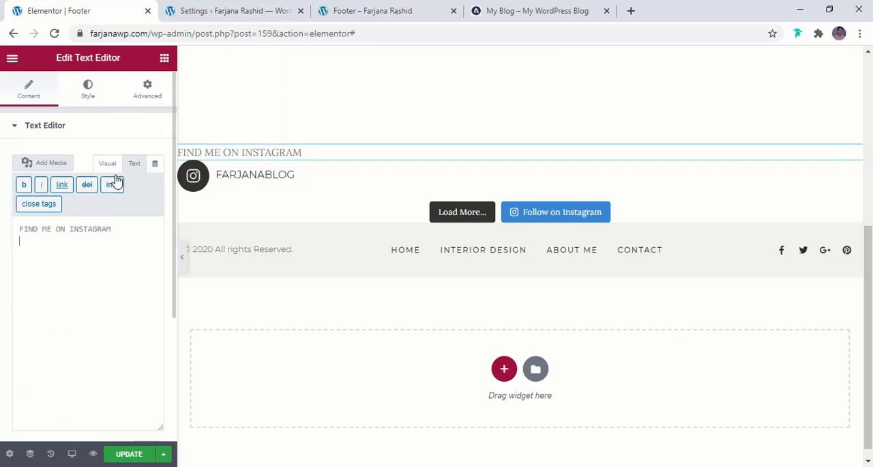
- Center the "FIND ME ON INSTAGRAM" text and set its font family to Montserrat
{"action": "left_click", "coordinate": [88, 89]}
{"action": "left_click", "coordinate": [121, 163]}
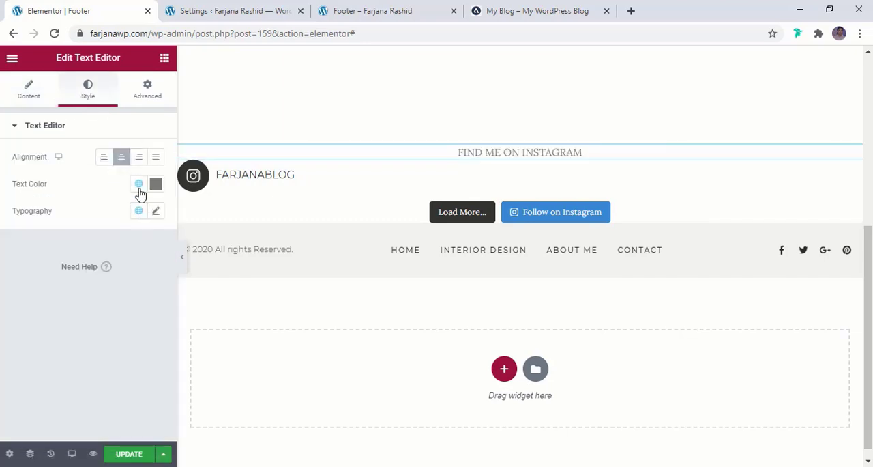
{"action": "left_click", "coordinate": [156, 212]}
{"action": "left_click", "coordinate": [129, 273]}
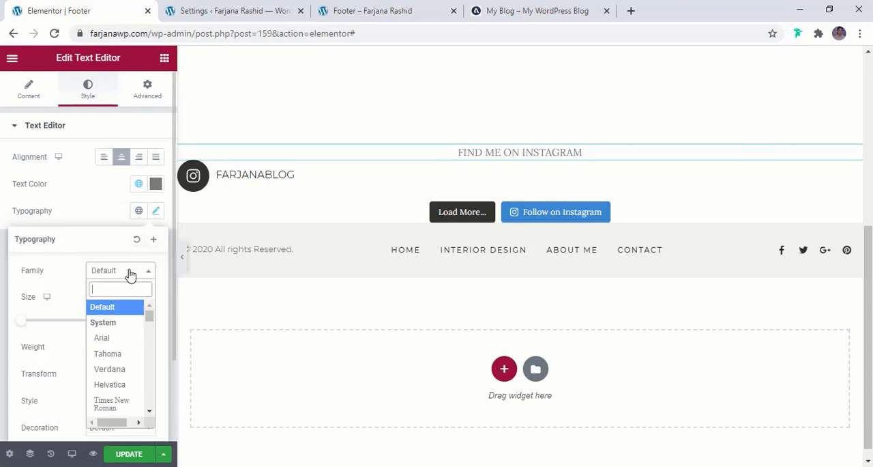
{"action": "type", "text": "mont"}
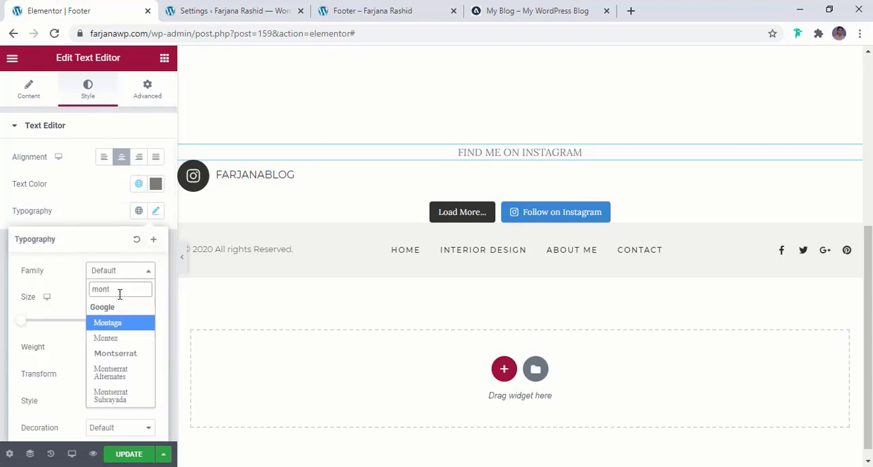
{"action": "left_click", "coordinate": [118, 354]}
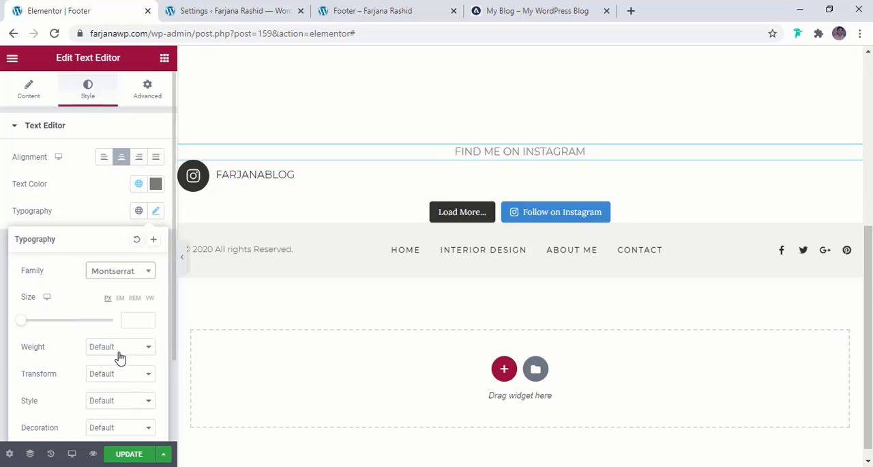
- Set the "FIND ME ON INSTAGRAM" text to size 14 px and weight 400, with the global light dark color
{"action": "left_click", "coordinate": [136, 324]}
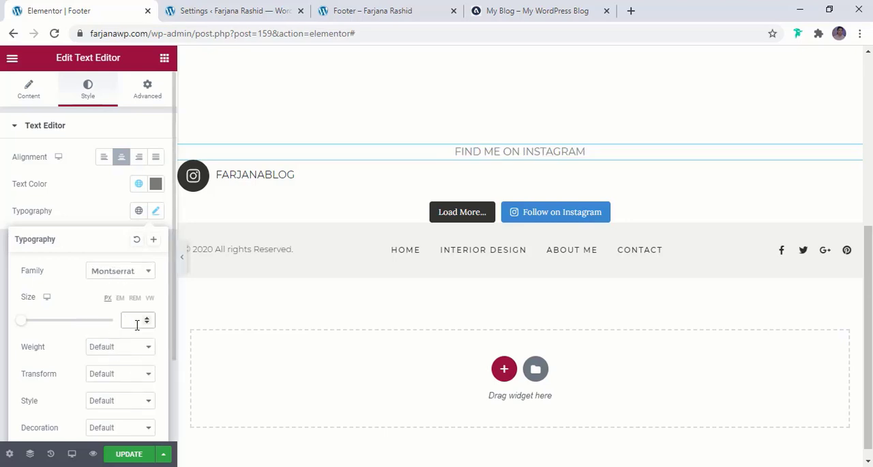
{"action": "type", "text": "14"}
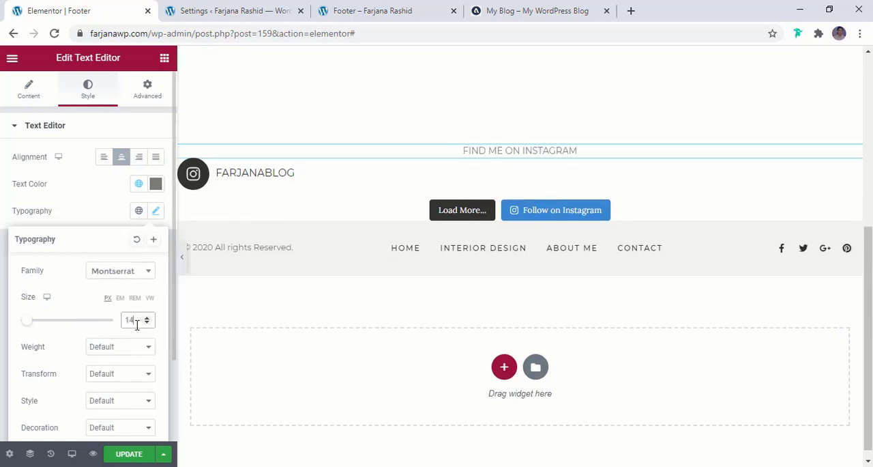
{"action": "scroll", "coordinate": [136, 325], "scroll_direction": "down", "scroll_amount": 1}
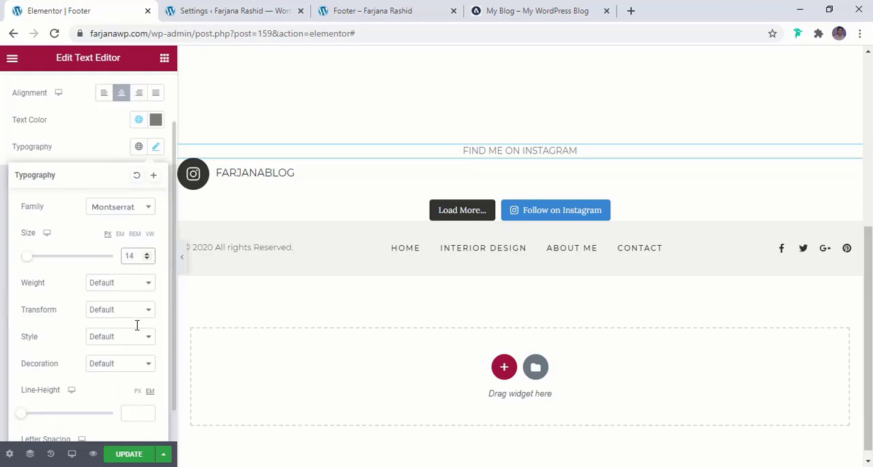
{"action": "left_click", "coordinate": [117, 284]}
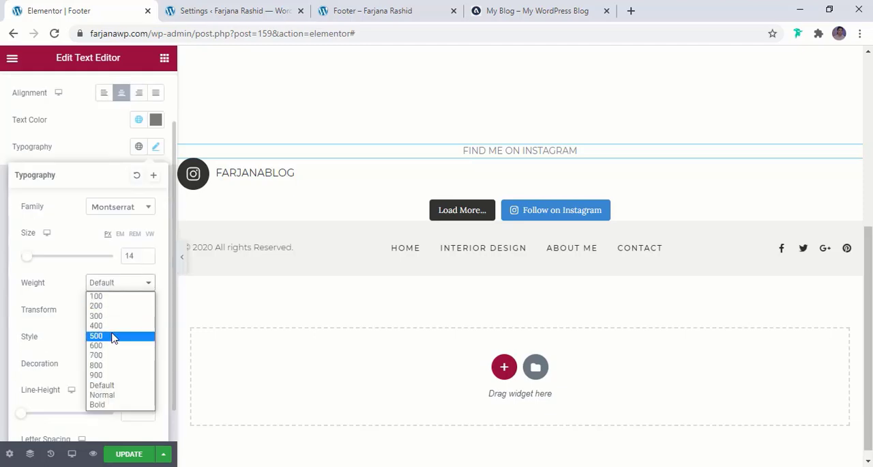
{"action": "left_click", "coordinate": [113, 335]}
{"action": "left_click", "coordinate": [116, 286]}
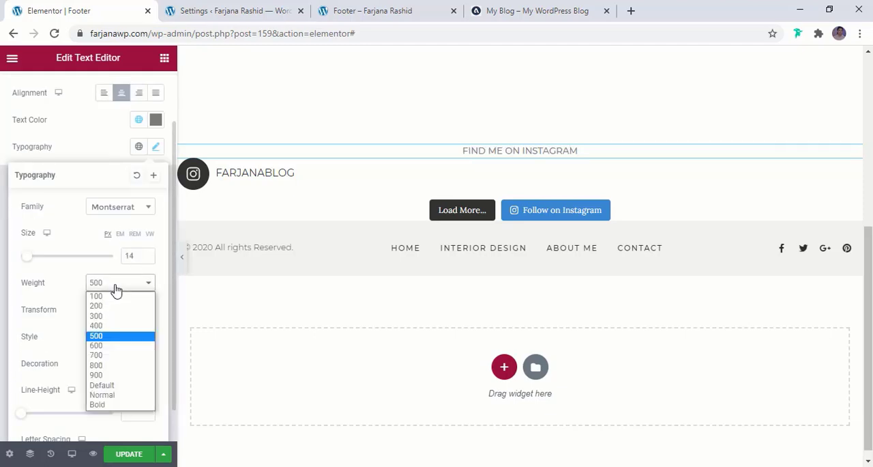
{"action": "left_click", "coordinate": [107, 326]}
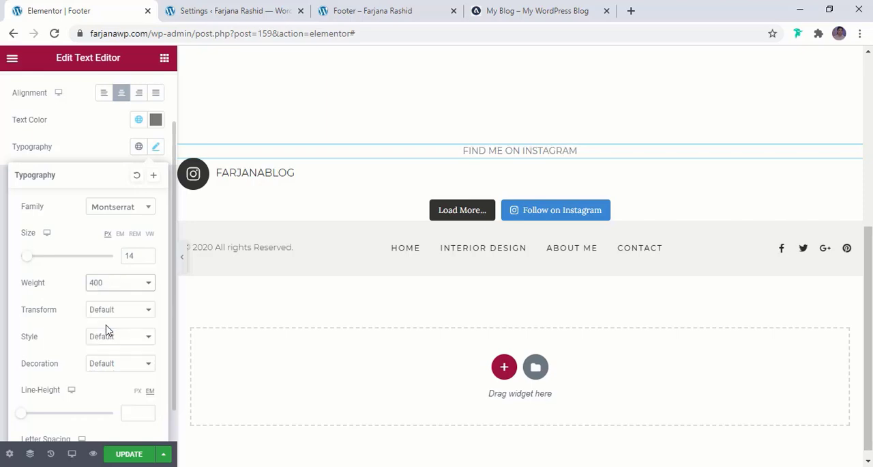
{"action": "left_click", "coordinate": [138, 119]}
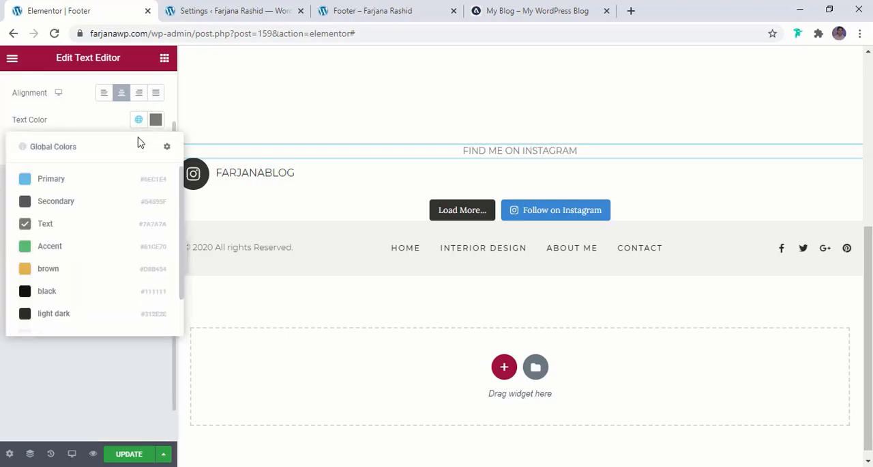
{"action": "left_click", "coordinate": [60, 314]}
- Copy the background color code of the bottom footer section for reuse on the Instagram section
{"action": "mouse_move", "coordinate": [445, 159]}
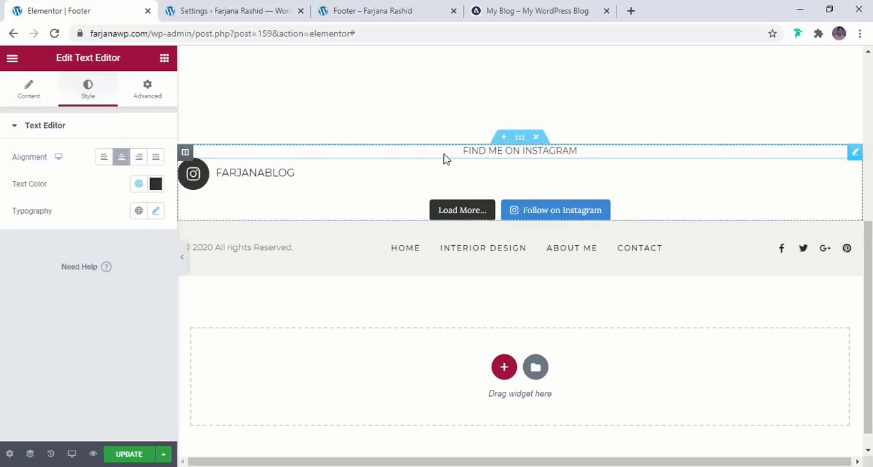
{"action": "left_click", "coordinate": [520, 138]}
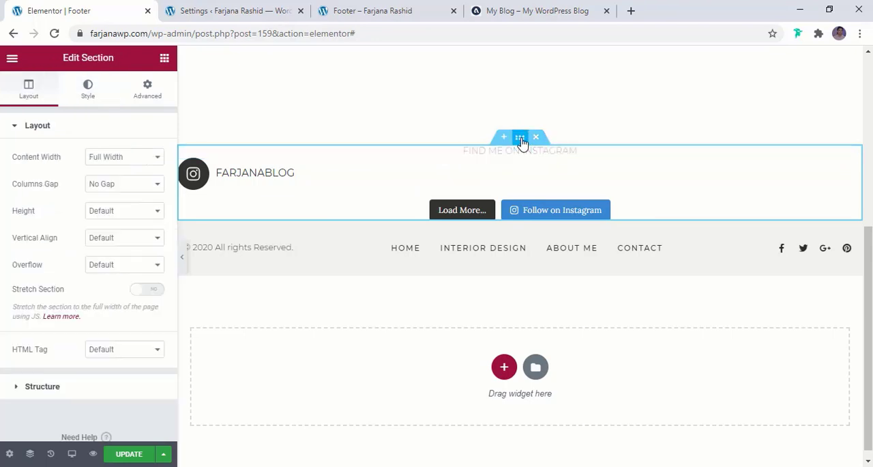
{"action": "left_click", "coordinate": [88, 91]}
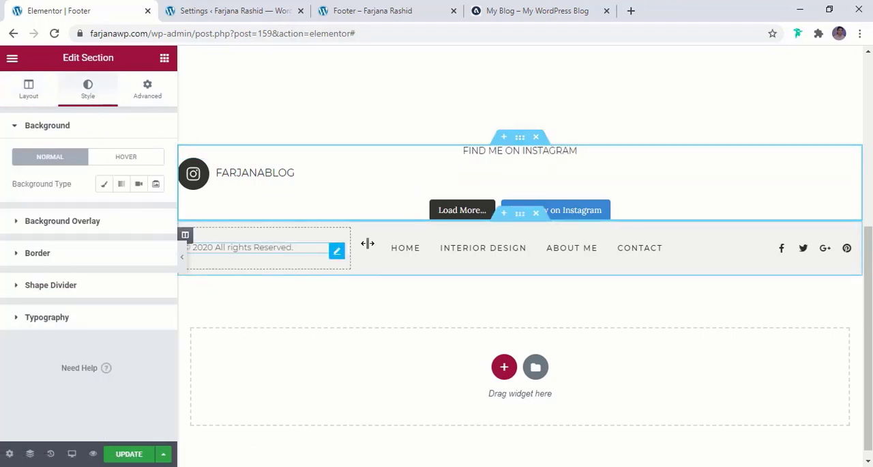
{"action": "left_click", "coordinate": [520, 215]}
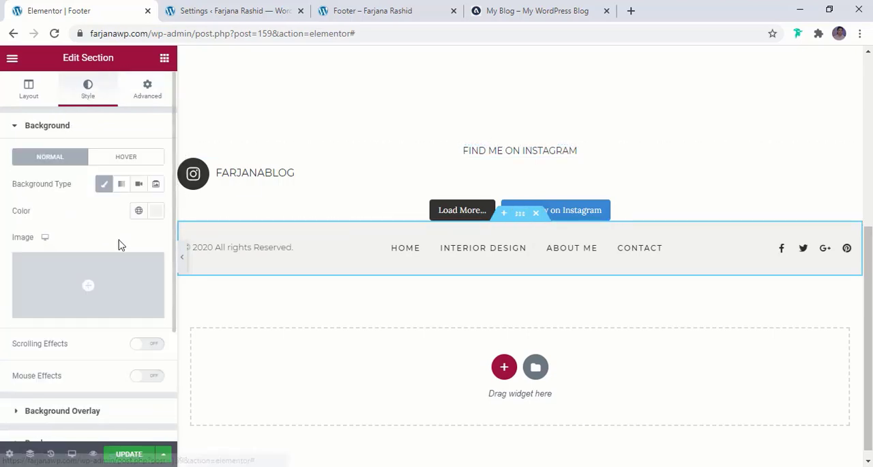
{"action": "left_click", "coordinate": [138, 211]}
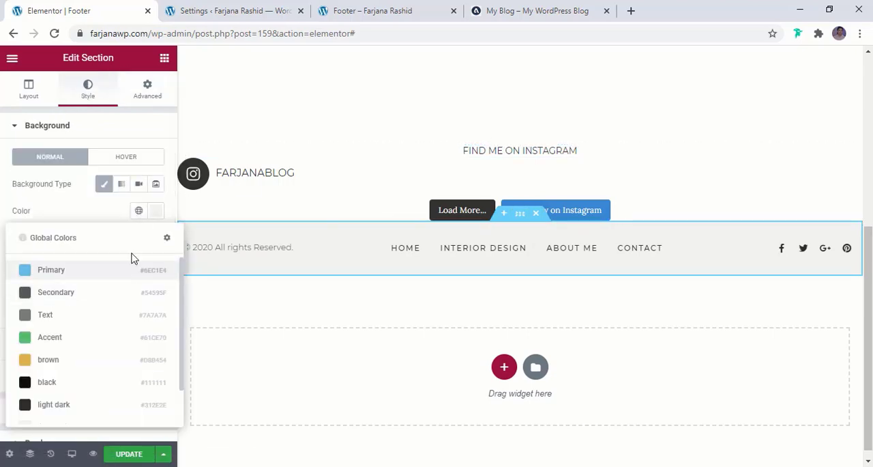
{"action": "left_click", "coordinate": [156, 210]}
{"action": "key", "text": "ctrl+c"}
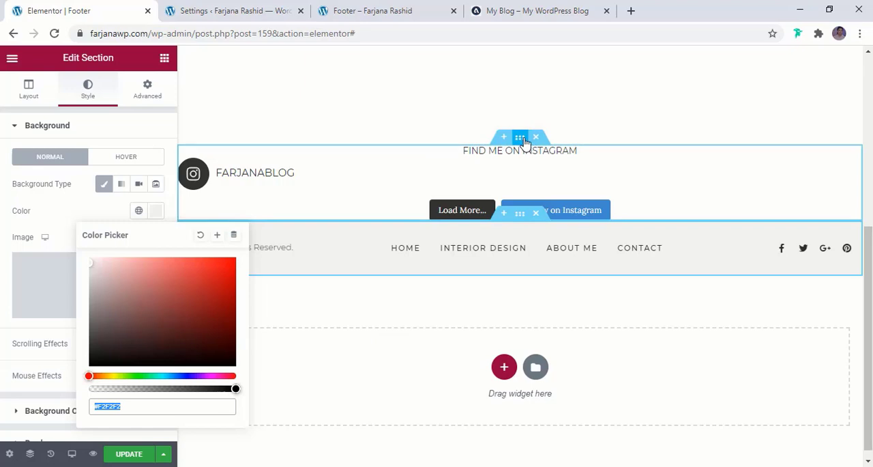
- Give the Instagram section a classic background with the copied color #F2F2F2
{"action": "left_click", "coordinate": [248, 144]}
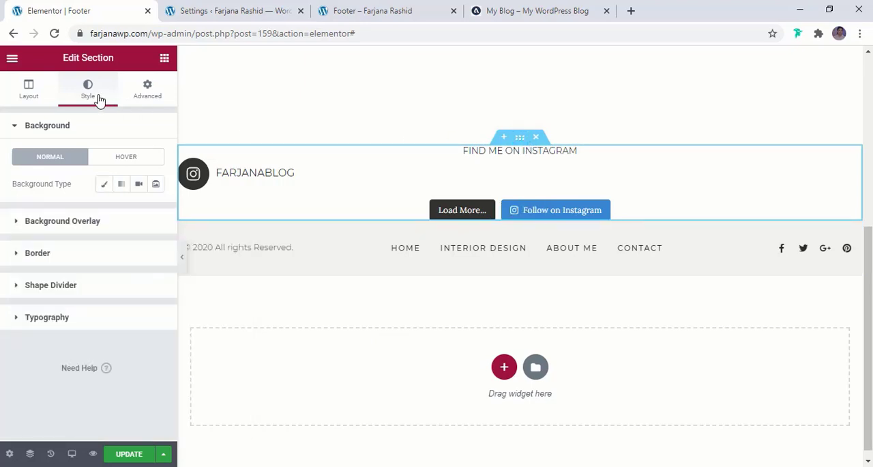
{"action": "left_click", "coordinate": [103, 184]}
{"action": "left_click", "coordinate": [154, 214]}
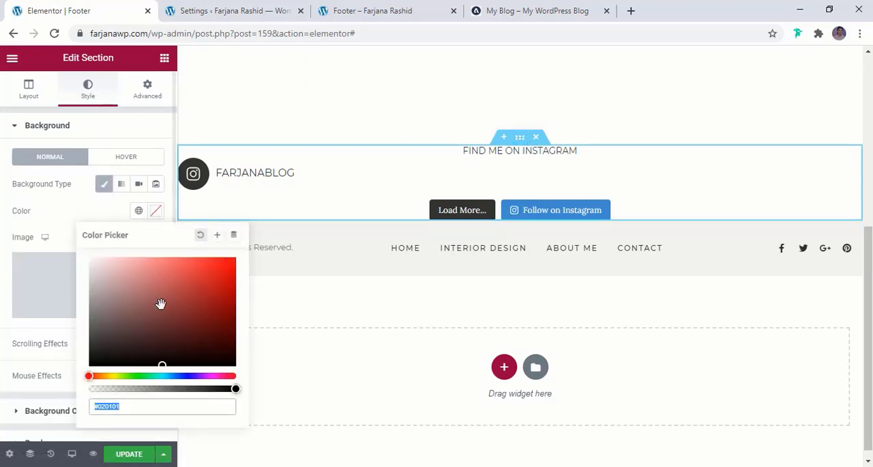
{"action": "left_click", "coordinate": [120, 410]}
{"action": "key", "text": "ctrl+a"}
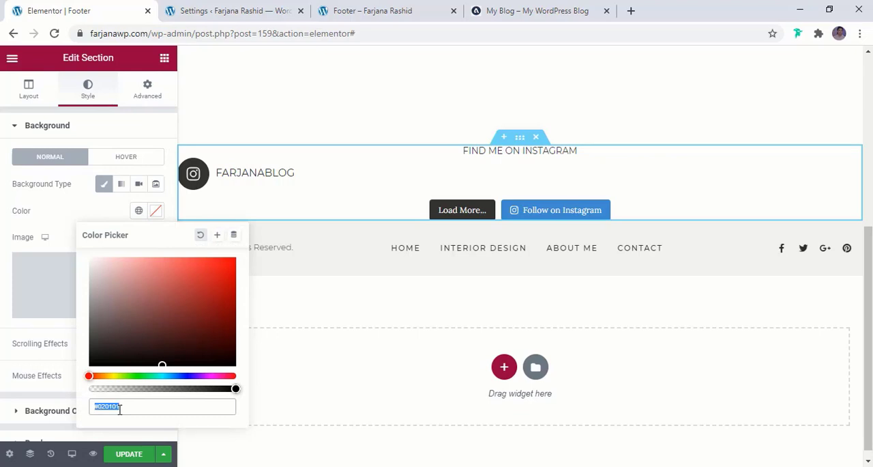
{"action": "key", "text": "ctrl+v"}
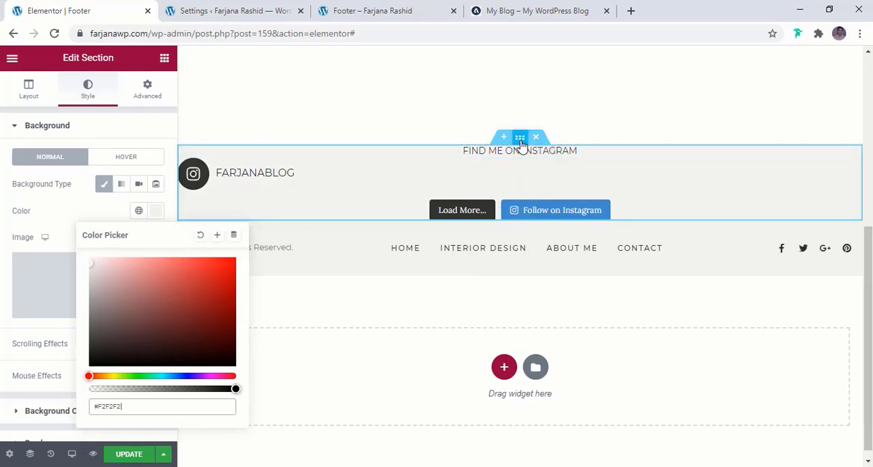
- Unlink the Instagram section's padding values and set its top padding to 35 px
{"action": "left_click", "coordinate": [142, 89]}
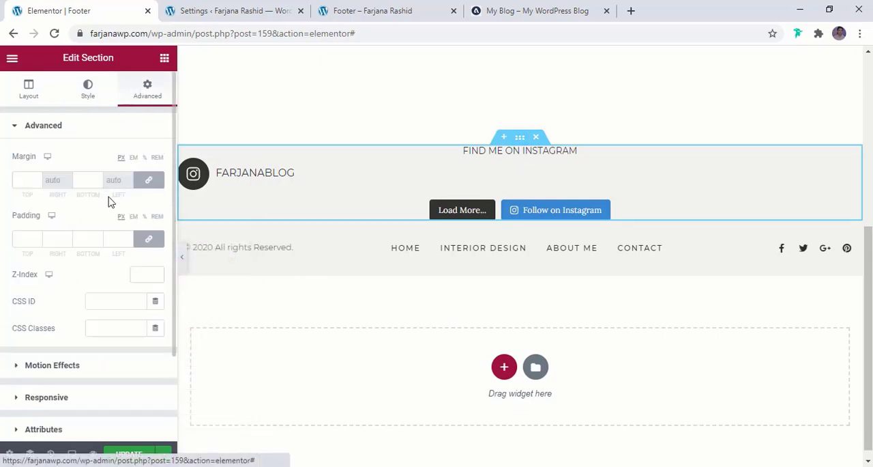
{"action": "left_click", "coordinate": [149, 238]}
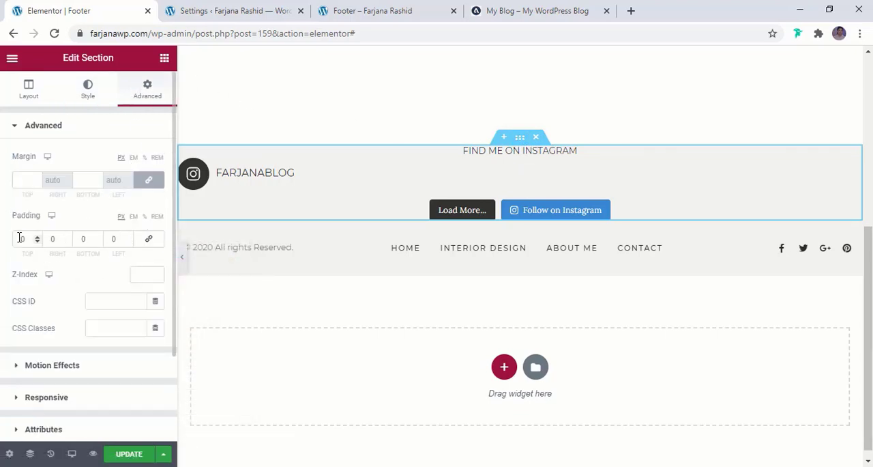
{"action": "left_click", "coordinate": [20, 238]}
{"action": "type", "text": "3"}
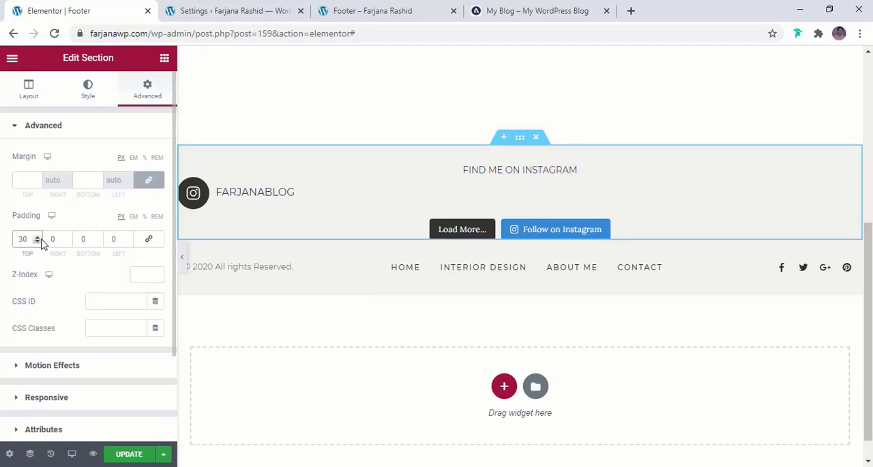
{"action": "left_click", "coordinate": [38, 237]}
{"action": "left_click", "coordinate": [37, 236]}
{"action": "left_click", "coordinate": [37, 237]}
{"action": "left_click", "coordinate": [37, 237]}
{"action": "left_click", "coordinate": [38, 237]}
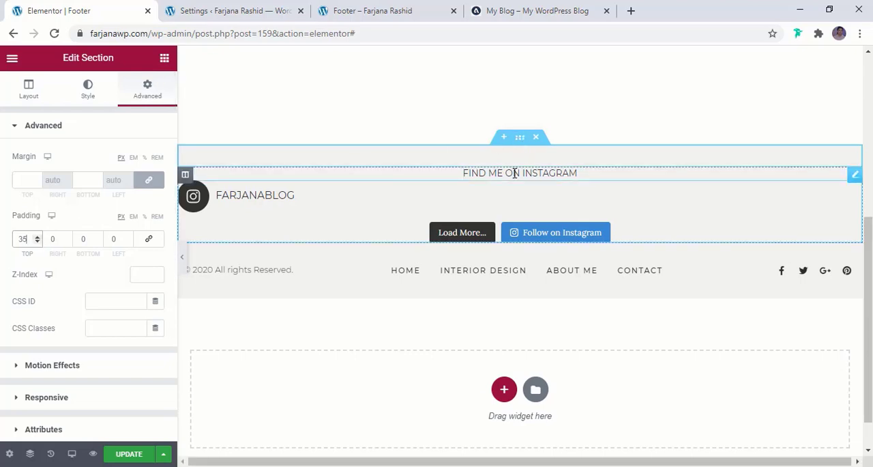
- Check the Instagram heading on the reference blog, and add an Icon List widget below the "FIND ME ON INSTAGRAM" text in the footer
{"action": "left_click", "coordinate": [498, 16]}
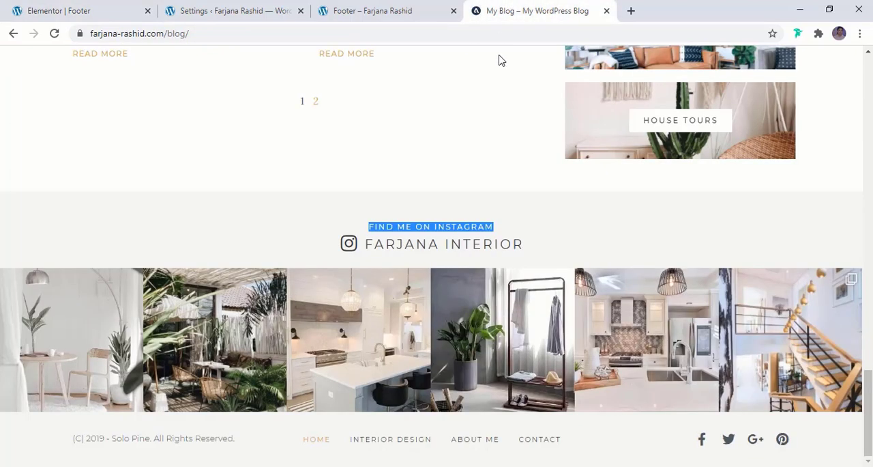
{"action": "left_click_drag", "start_coordinate": [532, 250], "coordinate": [368, 243]}
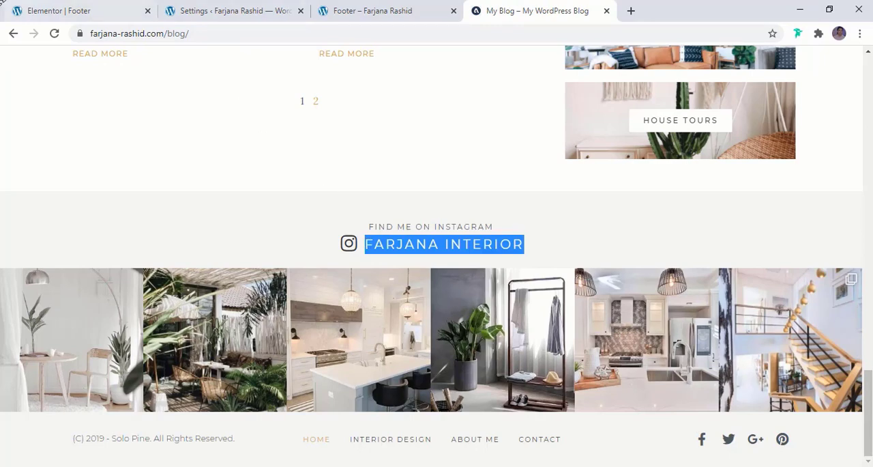
{"action": "left_click", "coordinate": [77, 9]}
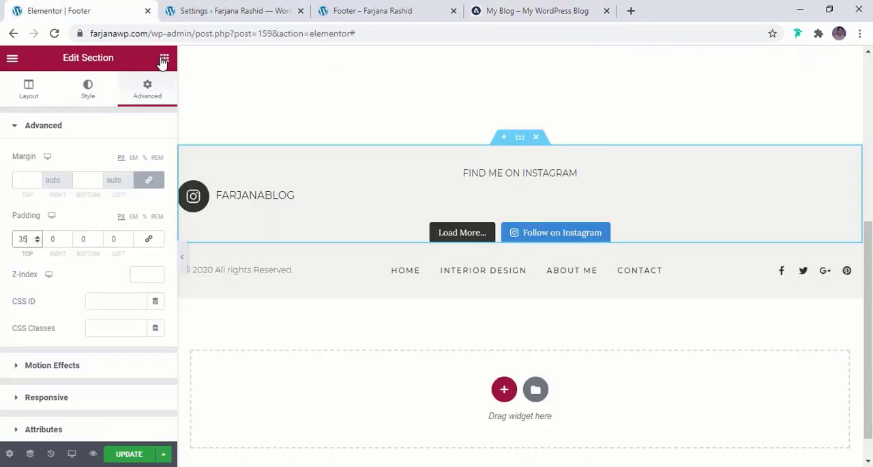
{"action": "left_click", "coordinate": [164, 58]}
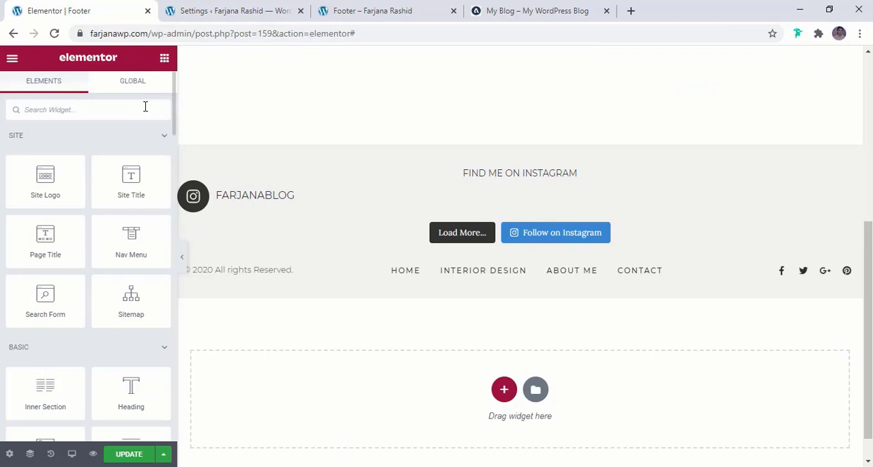
{"action": "left_click", "coordinate": [511, 8]}
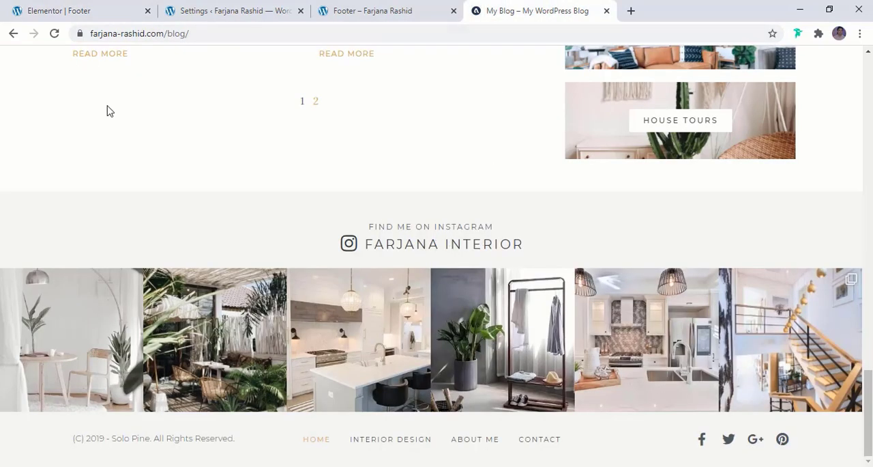
{"action": "left_click", "coordinate": [76, 10]}
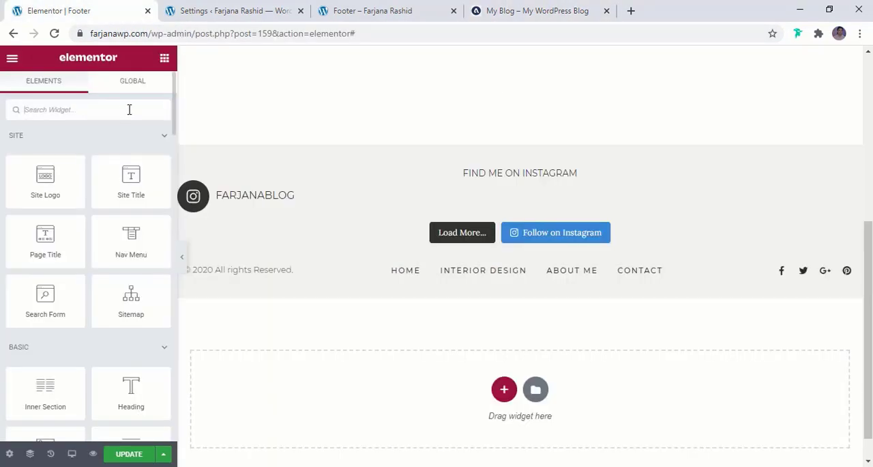
{"action": "left_click", "coordinate": [129, 109]}
{"action": "type", "text": "icon"}
{"action": "left_click_drag", "start_coordinate": [45, 208], "coordinate": [491, 194]}
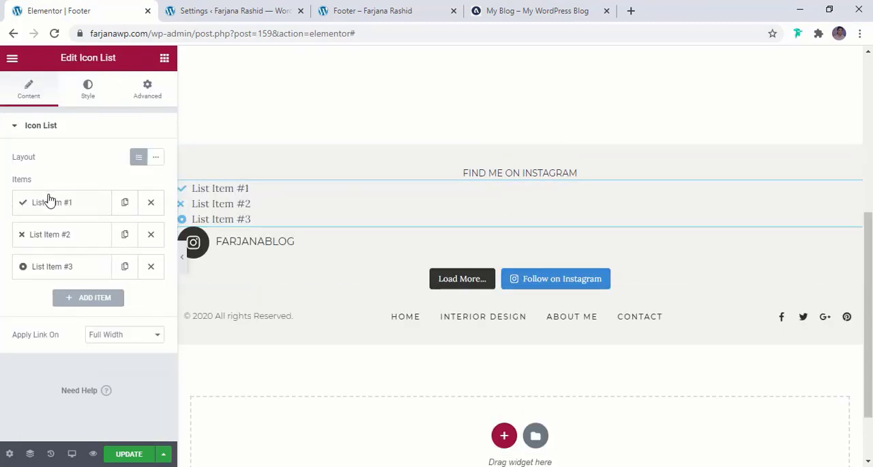
- Remove the second and third items from the Icon List and give the remaining item the Instagram icon
{"action": "left_click", "coordinate": [151, 234]}
{"action": "left_click", "coordinate": [151, 235]}
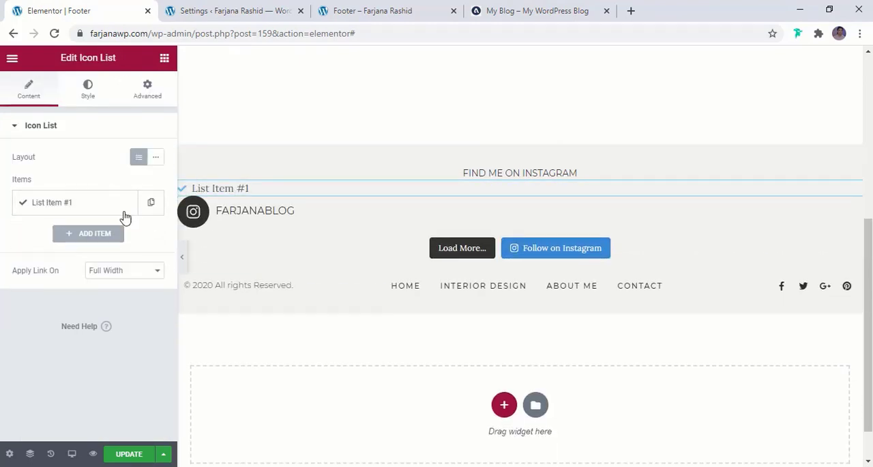
{"action": "left_click", "coordinate": [89, 203]}
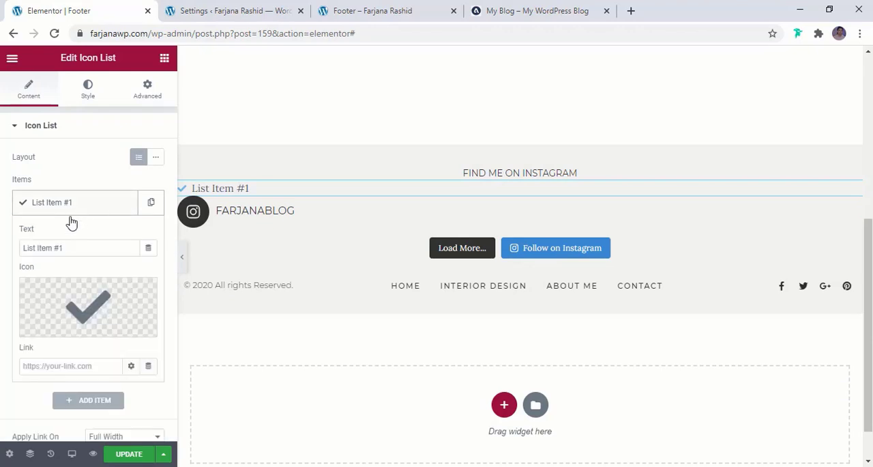
{"action": "left_click", "coordinate": [99, 307]}
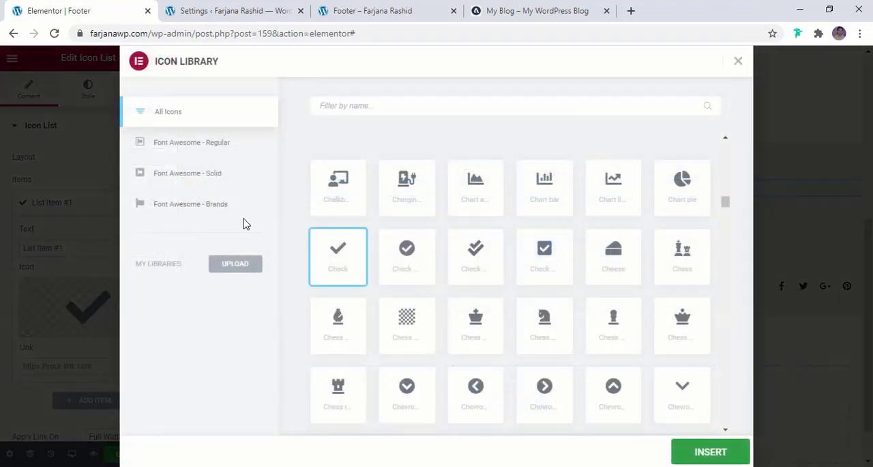
{"action": "left_click", "coordinate": [358, 105]}
{"action": "type", "text": "inst"}
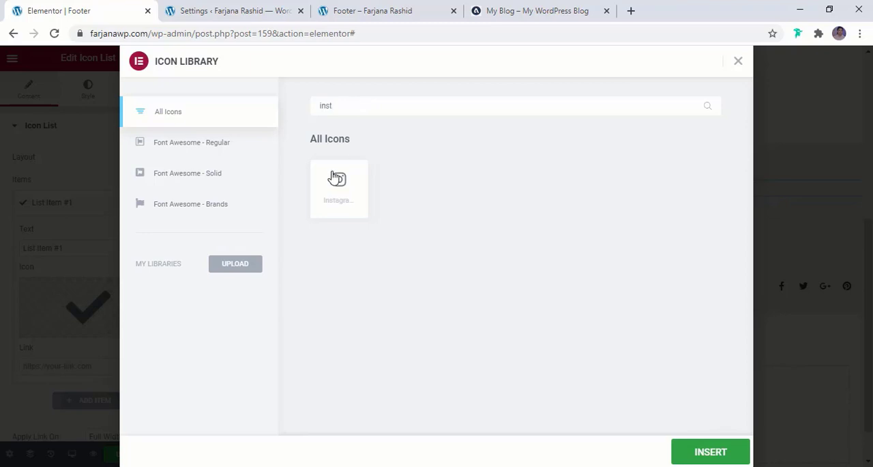
{"action": "left_click", "coordinate": [703, 454]}
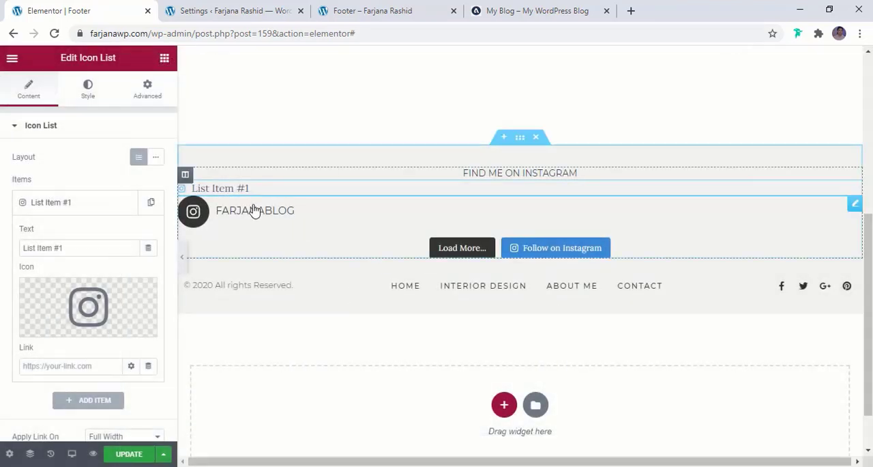
- Copy the "FARJANA INTERIOR" heading from the reference blog and use it as the list item's text
{"action": "left_click", "coordinate": [538, 11]}
{"action": "left_click_drag", "start_coordinate": [365, 244], "coordinate": [552, 244]}
{"action": "key", "text": "ctrl+c"}
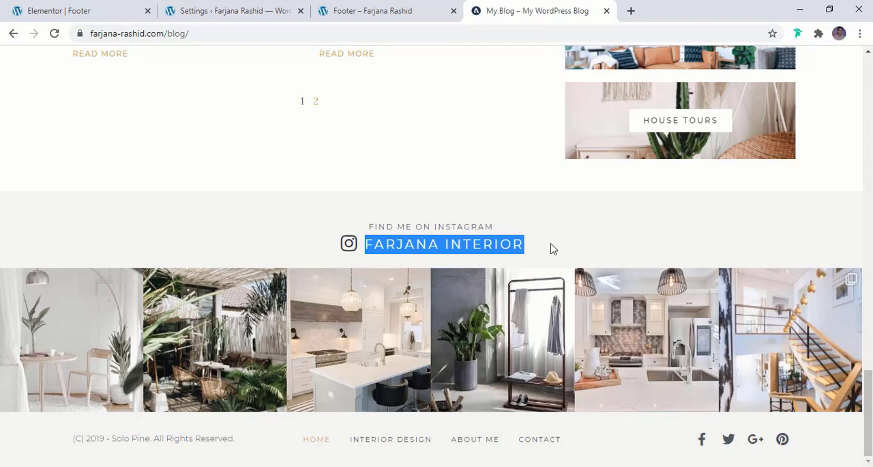
{"action": "left_click", "coordinate": [41, 13]}
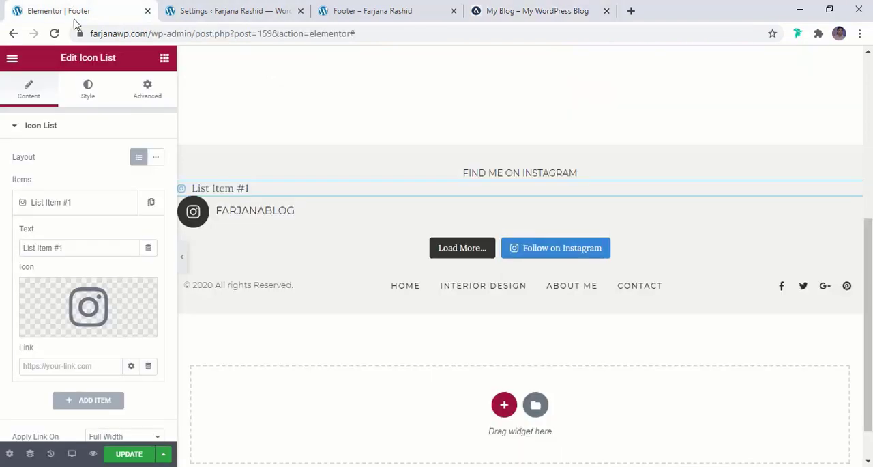
{"action": "left_click", "coordinate": [63, 246]}
{"action": "triple_click", "coordinate": [63, 247]}
{"action": "key", "text": "ctrl+v"}
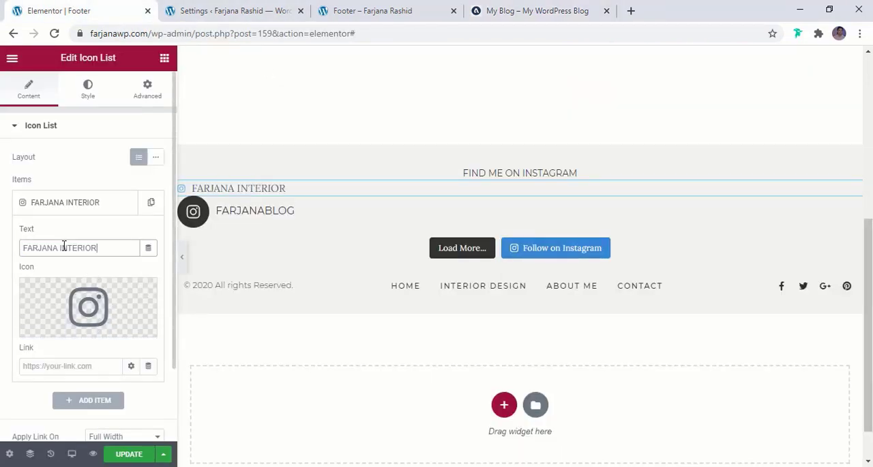
- Set the "FARJANA INTERIOR" item's link to # and keep the link applied to Full Width
{"action": "scroll", "coordinate": [72, 254], "scroll_direction": "down", "scroll_amount": 2}
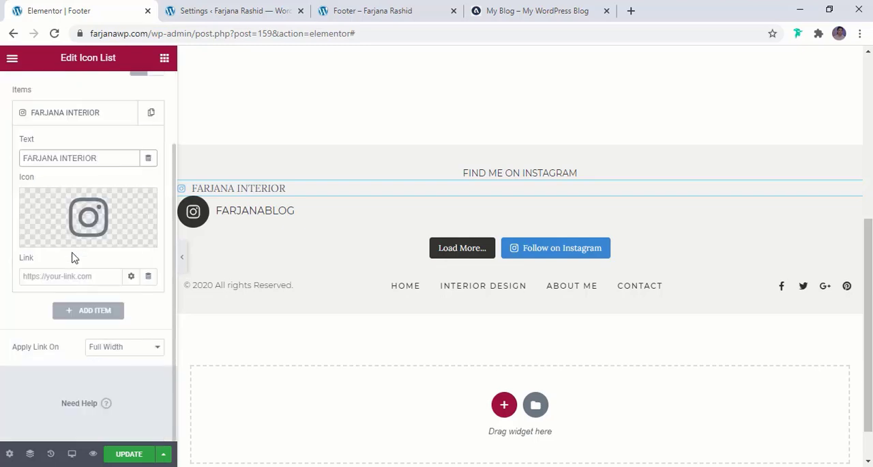
{"action": "left_click", "coordinate": [42, 278]}
{"action": "left_click", "coordinate": [43, 278]}
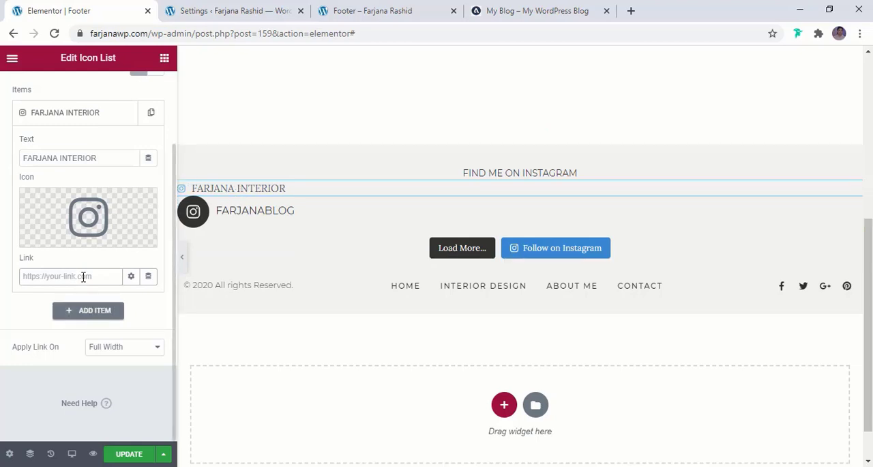
{"action": "type", "text": "#"}
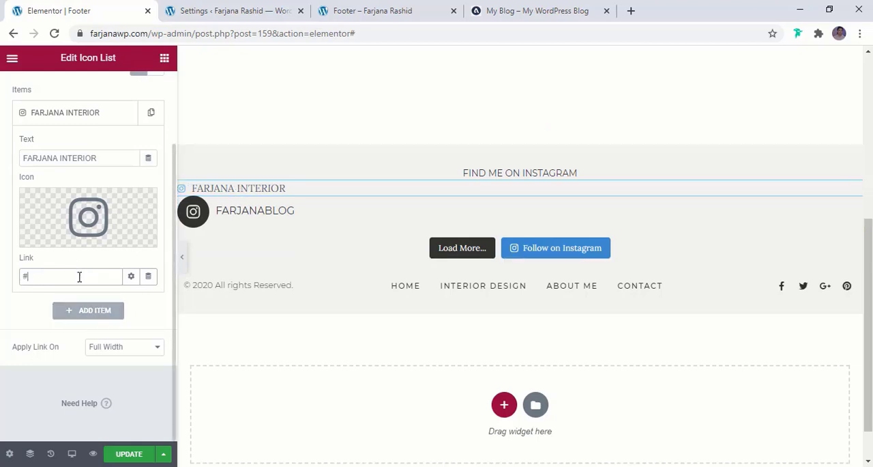
{"action": "left_click", "coordinate": [106, 350]}
{"action": "left_click", "coordinate": [104, 352]}
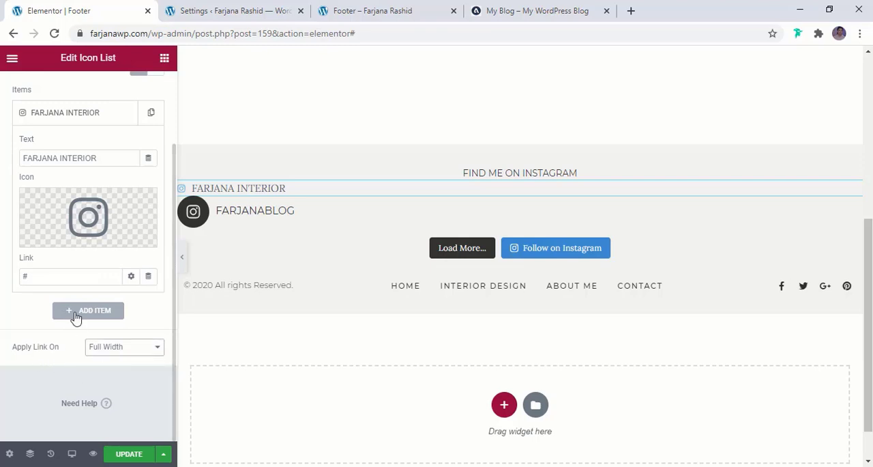
- Center the Icon List horizontally in its column
{"action": "scroll", "coordinate": [96, 280], "scroll_direction": "up", "scroll_amount": 3}
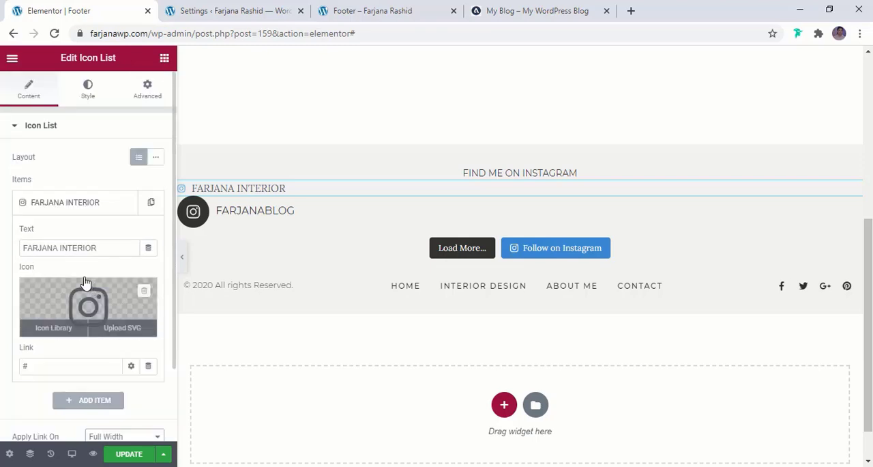
{"action": "left_click", "coordinate": [89, 92]}
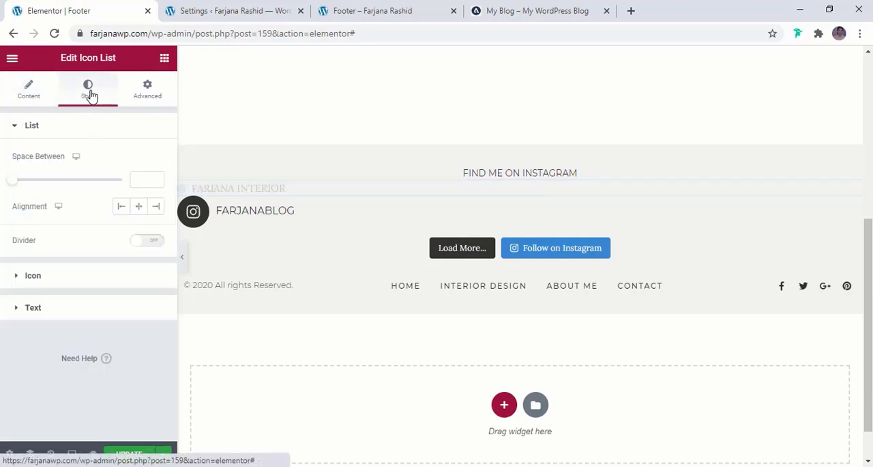
{"action": "left_click", "coordinate": [139, 208]}
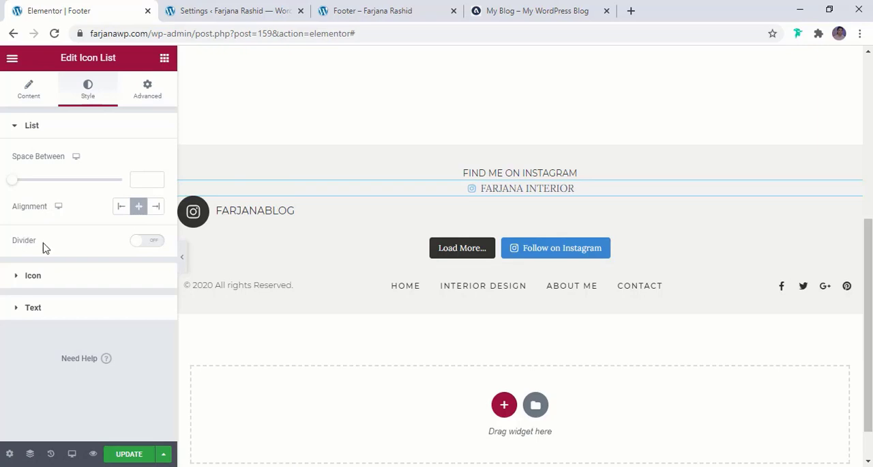
- Set the Instagram list icon to the global light dark color and size 30
{"action": "left_click", "coordinate": [51, 282]}
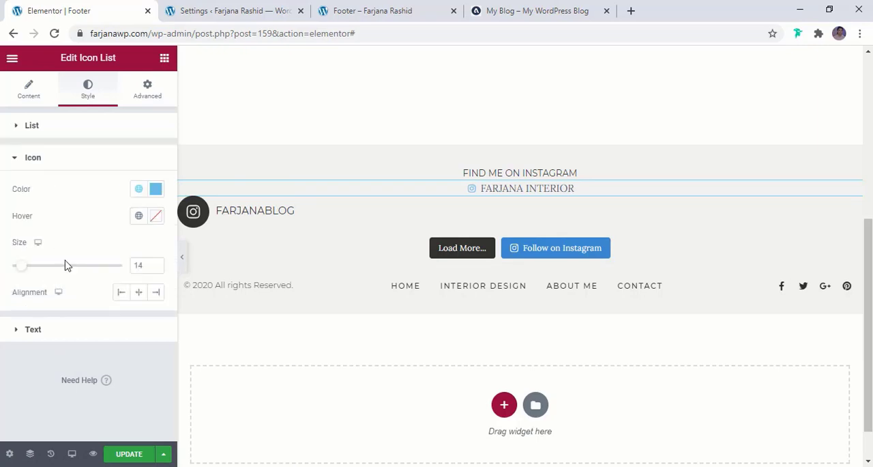
{"action": "left_click", "coordinate": [139, 189]}
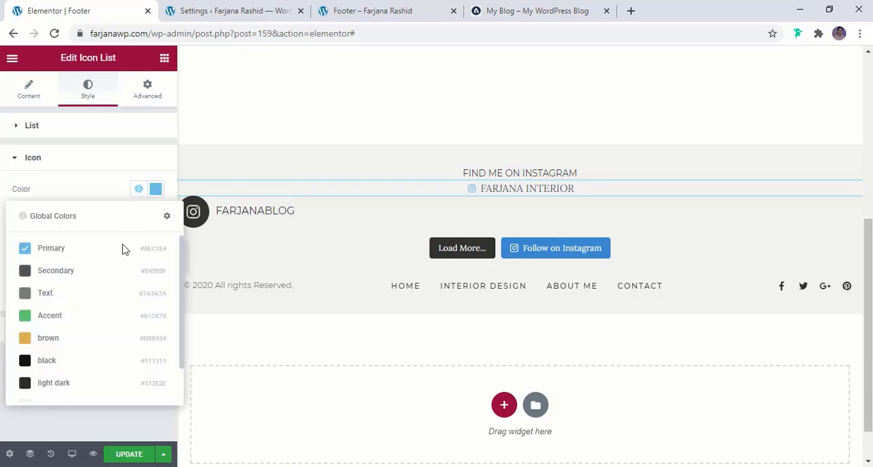
{"action": "left_click", "coordinate": [54, 383]}
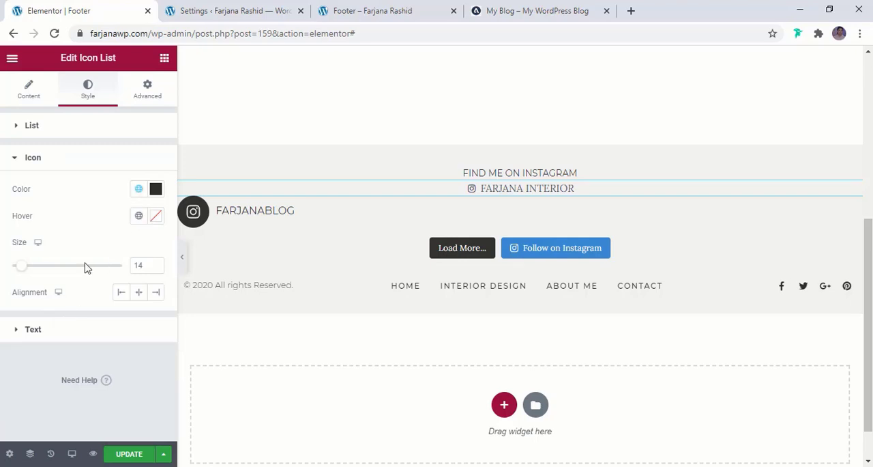
{"action": "left_click_drag", "start_coordinate": [24, 271], "coordinate": [43, 276]}
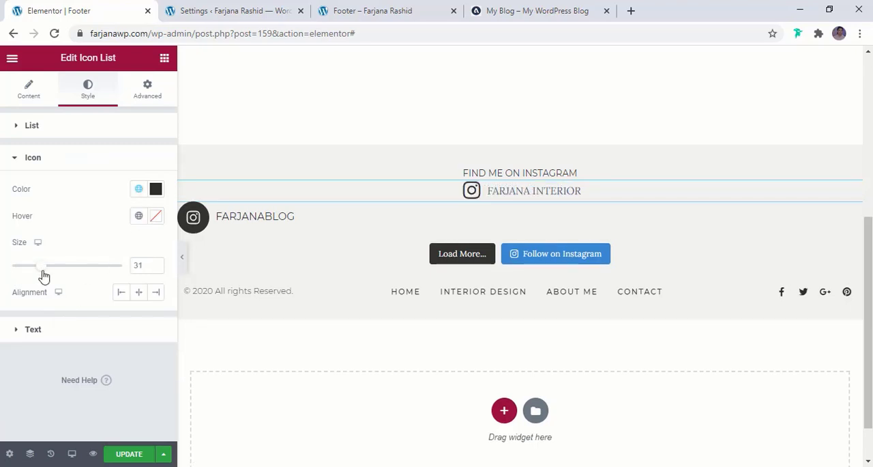
- Set the Icon List's text color to the global dark color
{"action": "left_click", "coordinate": [27, 331]}
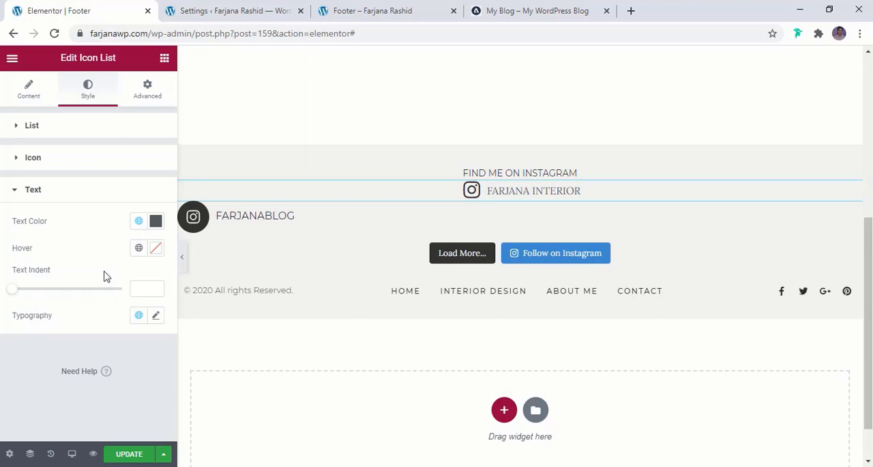
{"action": "left_click", "coordinate": [139, 221]}
{"action": "left_click", "coordinate": [58, 422]}
- Set the Icon List text's typography to Montserrat, size 22 px, with a letter spacing of 2
{"action": "left_click", "coordinate": [156, 314]}
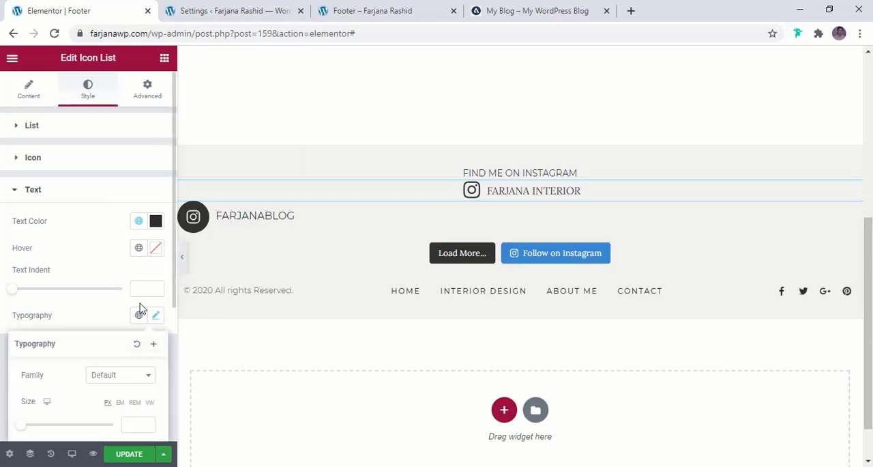
{"action": "scroll", "coordinate": [136, 307], "scroll_direction": "down", "scroll_amount": 2}
{"action": "left_click", "coordinate": [117, 252]}
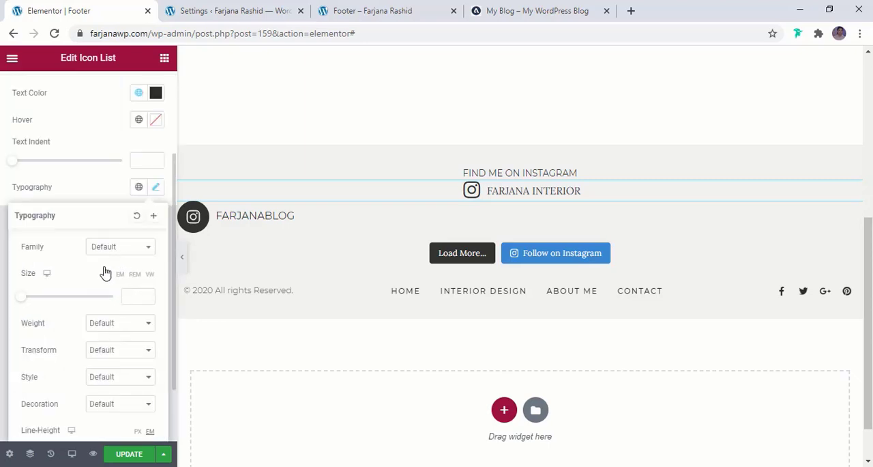
{"action": "left_click", "coordinate": [103, 282]}
{"action": "left_click", "coordinate": [109, 254]}
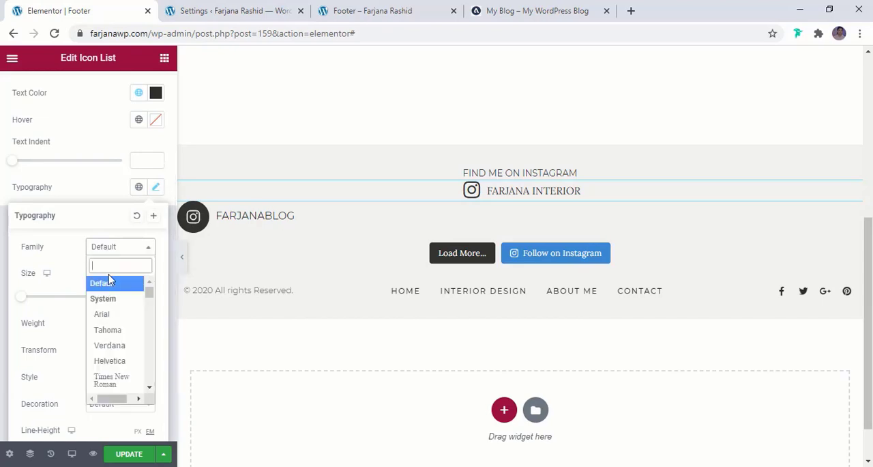
{"action": "type", "text": "mont"}
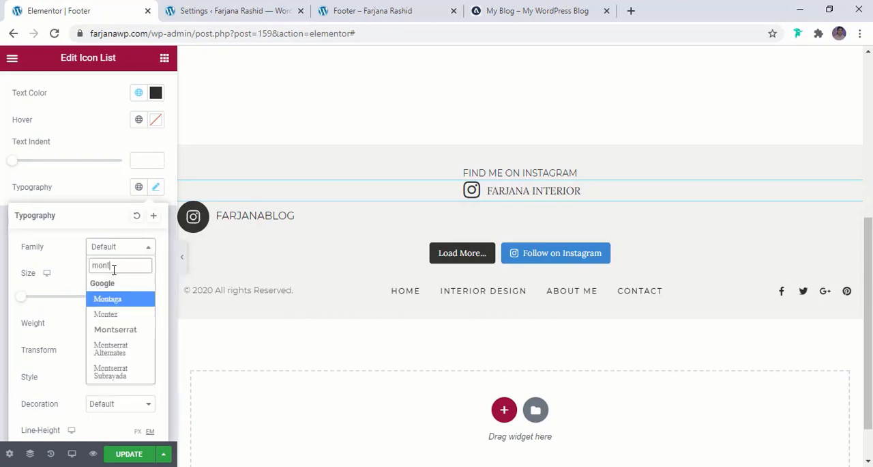
{"action": "left_click", "coordinate": [127, 329]}
{"action": "left_click", "coordinate": [135, 298]}
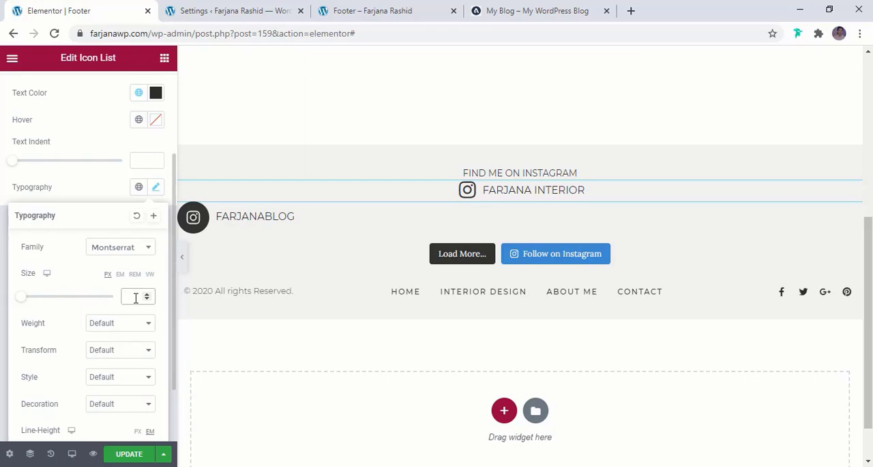
{"action": "type", "text": "22"}
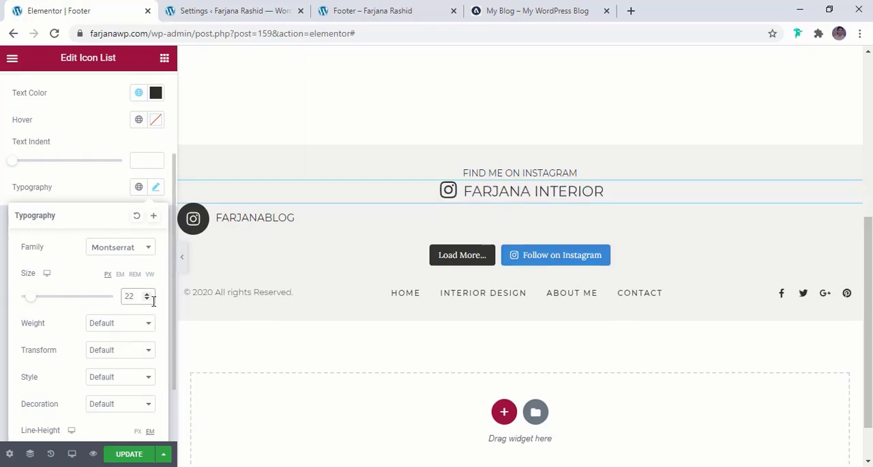
{"action": "scroll", "coordinate": [136, 326], "scroll_direction": "down", "scroll_amount": 1}
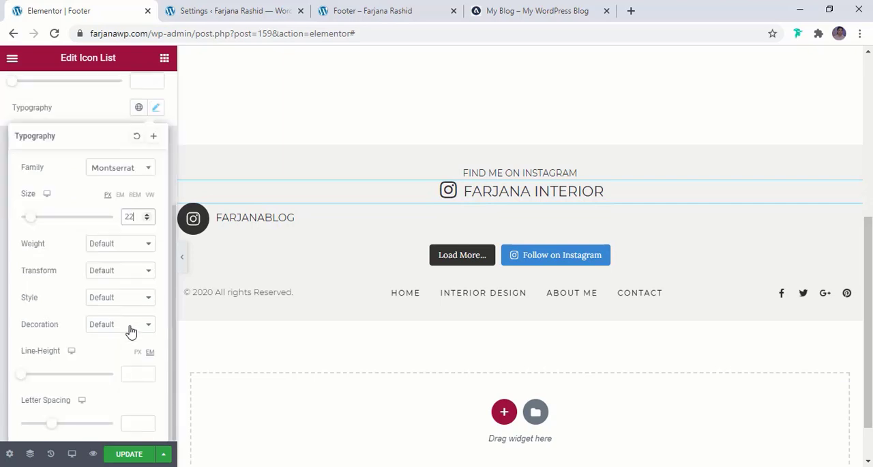
{"action": "left_click_drag", "start_coordinate": [55, 427], "coordinate": [66, 427]}
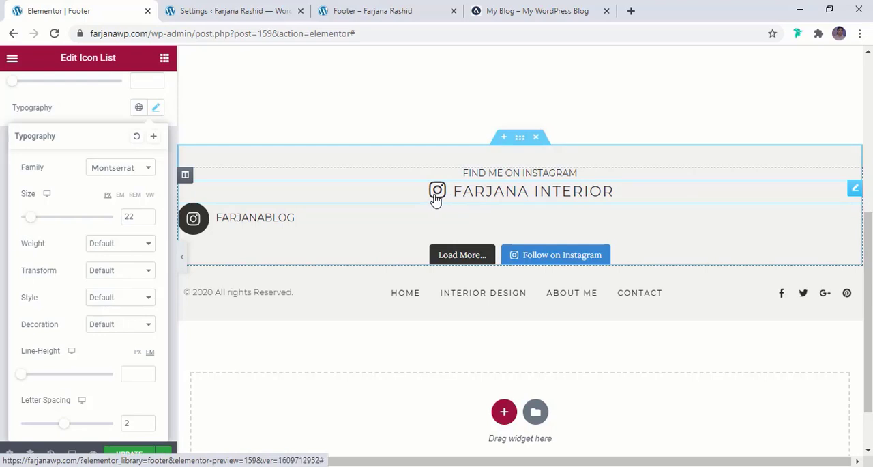
- Set the Icon List's icon size to 28
{"action": "left_click", "coordinate": [85, 122]}
{"action": "scroll", "coordinate": [99, 140], "scroll_direction": "up", "scroll_amount": 3}
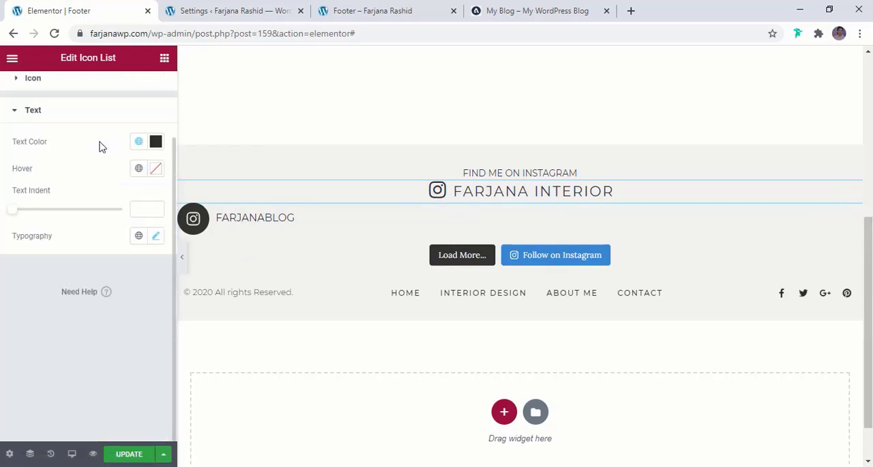
{"action": "left_click", "coordinate": [82, 161]}
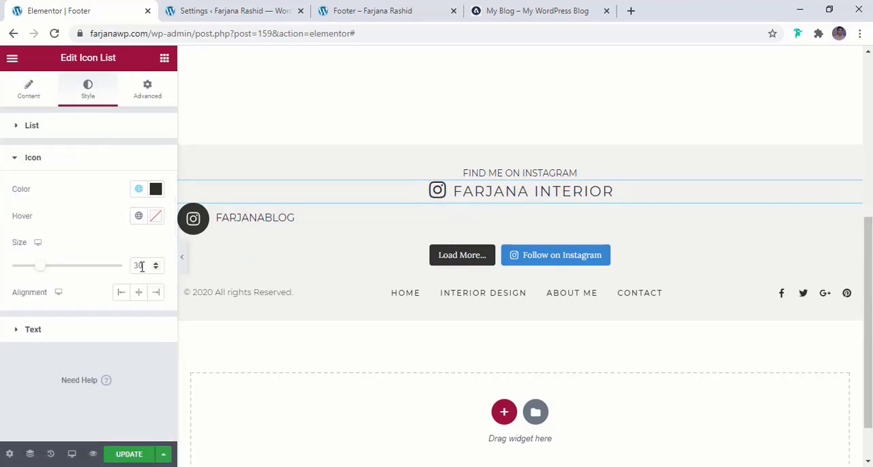
- Set the Icon List's text indent to 0 and its text line height to 0.9 em
{"action": "left_click", "coordinate": [34, 330]}
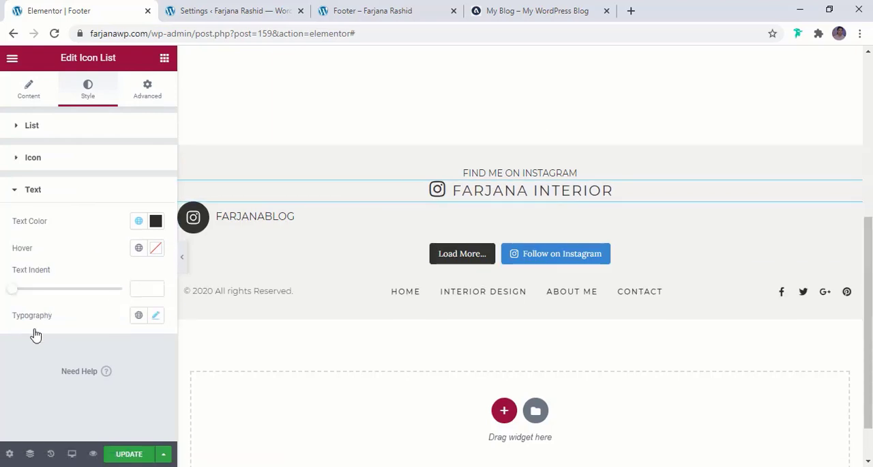
{"action": "left_click", "coordinate": [12, 289]}
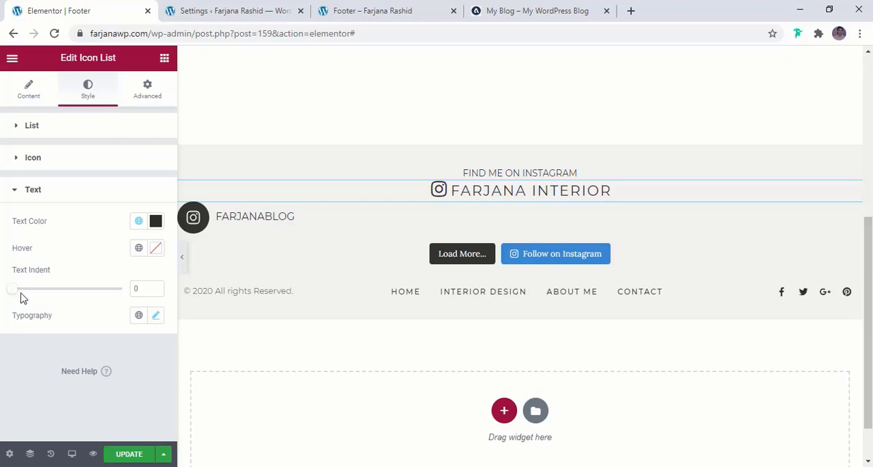
{"action": "left_click", "coordinate": [155, 317]}
{"action": "scroll", "coordinate": [129, 328], "scroll_direction": "down", "scroll_amount": 3}
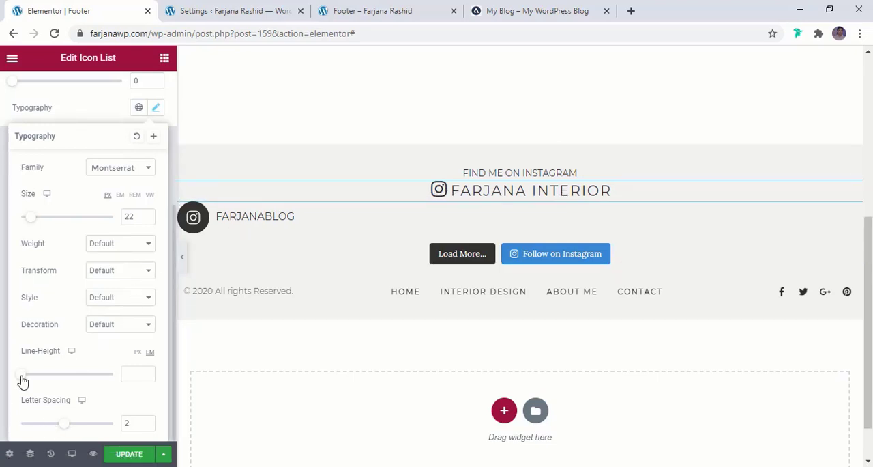
{"action": "left_click_drag", "start_coordinate": [24, 380], "coordinate": [28, 377]}
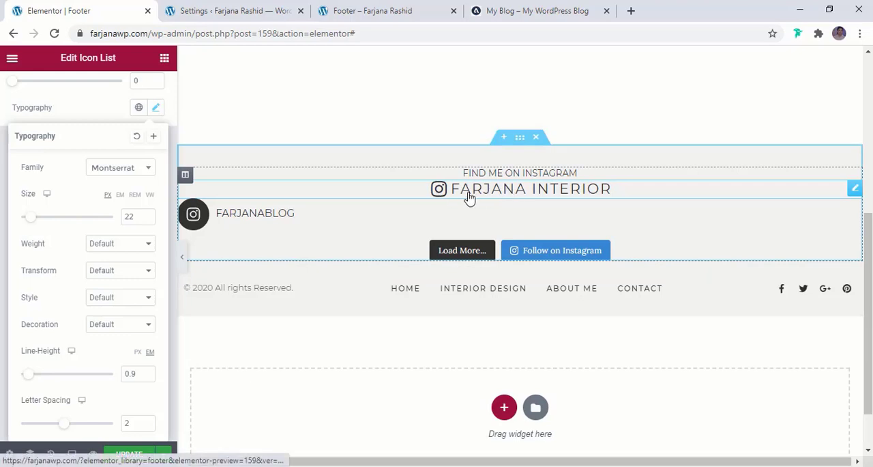
{"action": "left_click", "coordinate": [362, 10]}
{"action": "left_click", "coordinate": [256, 10]}
{"action": "left_click", "coordinate": [89, 10]}
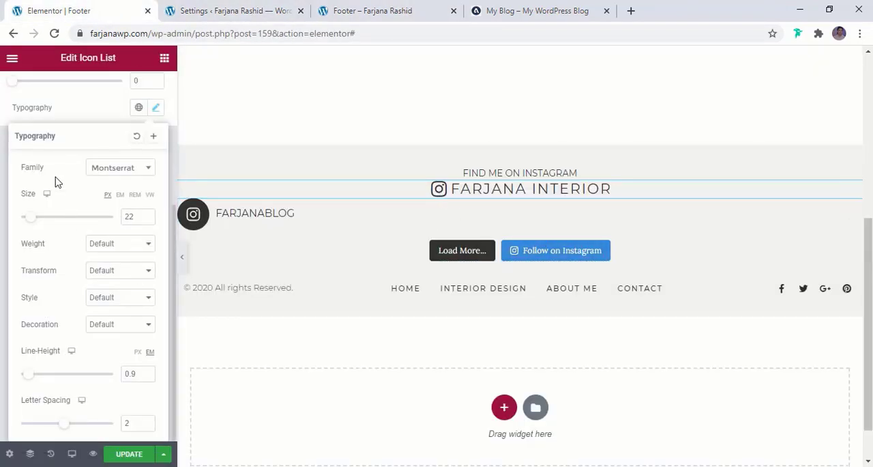
- Set the Icon List's text indent to 6
{"action": "left_click", "coordinate": [2, 196]}
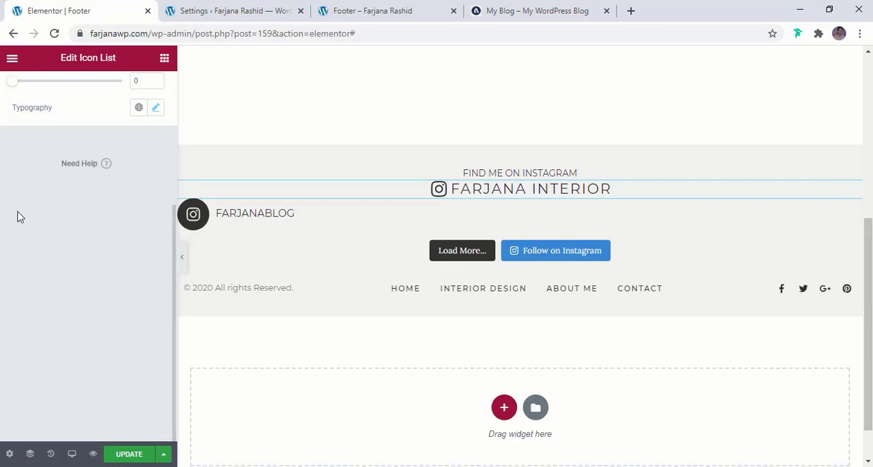
{"action": "scroll", "coordinate": [17, 214], "scroll_direction": "up", "scroll_amount": 2}
{"action": "left_click_drag", "start_coordinate": [12, 217], "coordinate": [25, 216]}
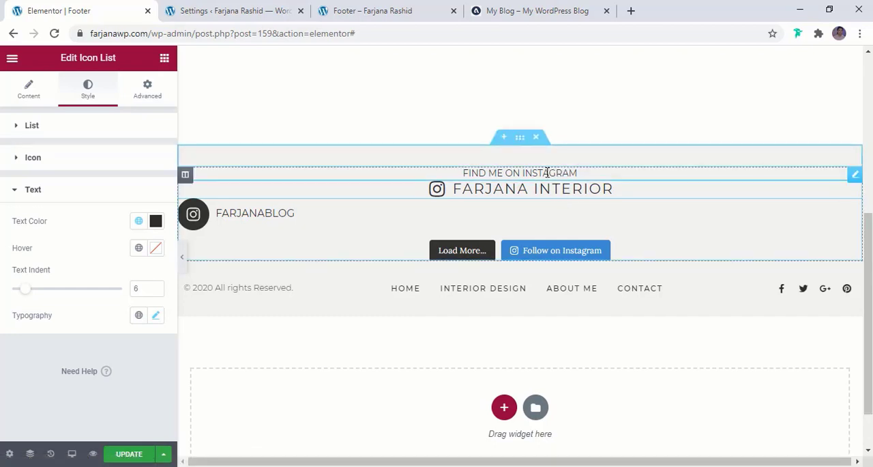
- Unlink the padding values of the "FIND ME ON INSTAGRAM" text and set its bottom padding to 5 px
{"action": "left_click", "coordinate": [548, 173]}
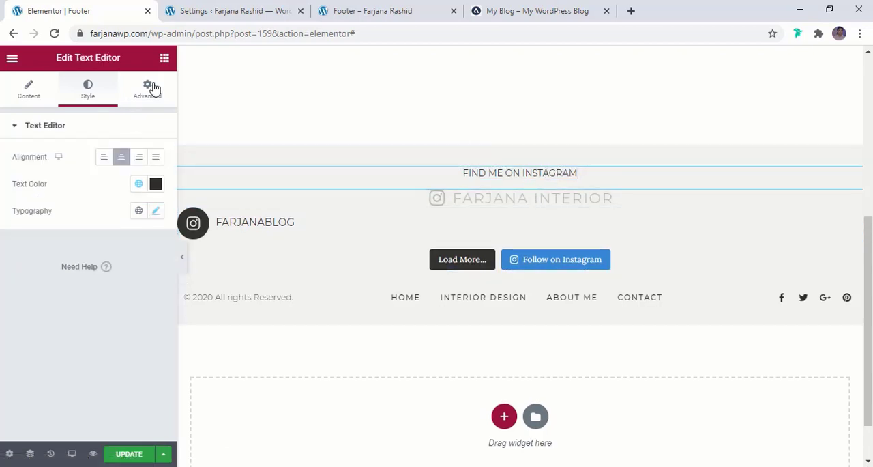
{"action": "left_click", "coordinate": [152, 88]}
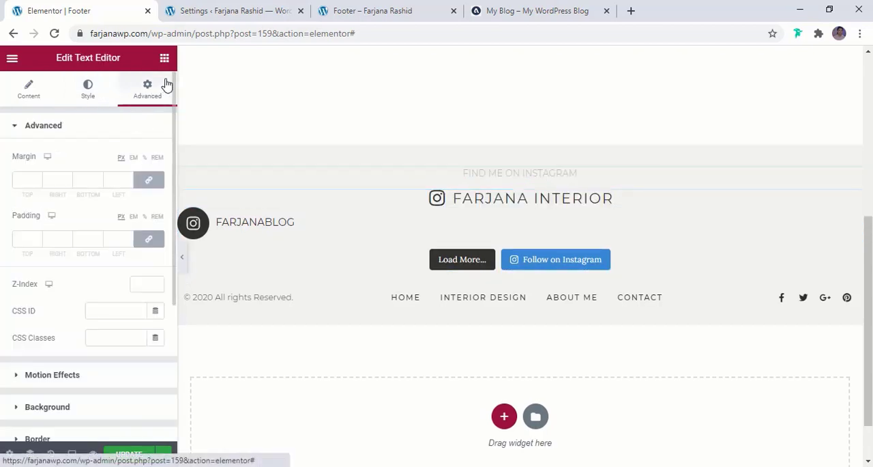
{"action": "left_click", "coordinate": [146, 237]}
{"action": "left_click", "coordinate": [80, 239]}
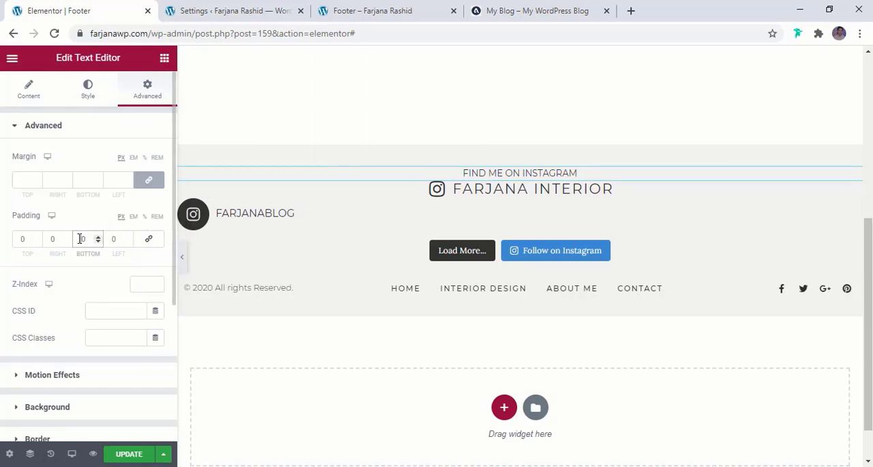
{"action": "left_click_drag", "start_coordinate": [80, 238], "coordinate": [104, 238]}
{"action": "type", "text": "5"}
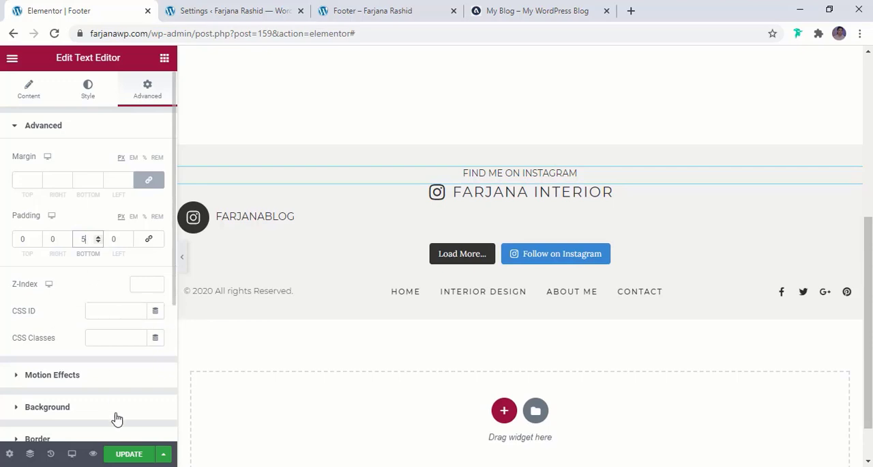
- Update the footer template and reload its preview page to check the Instagram heading
{"action": "left_click", "coordinate": [130, 455]}
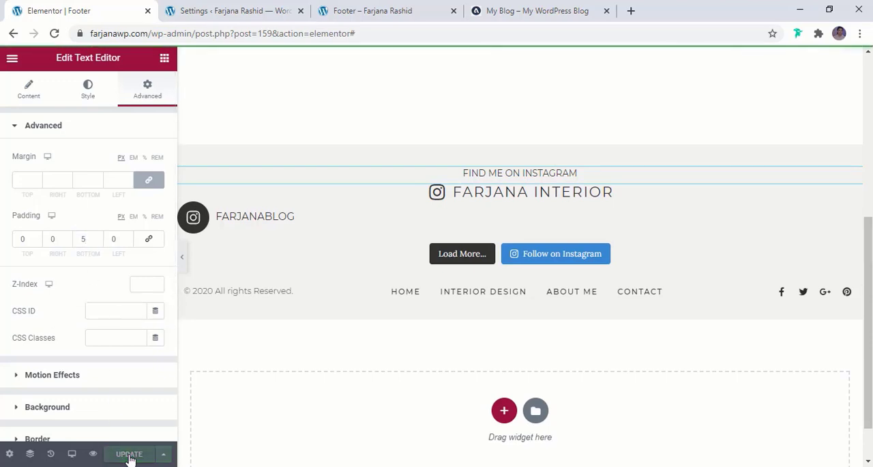
{"action": "left_click", "coordinate": [360, 7]}
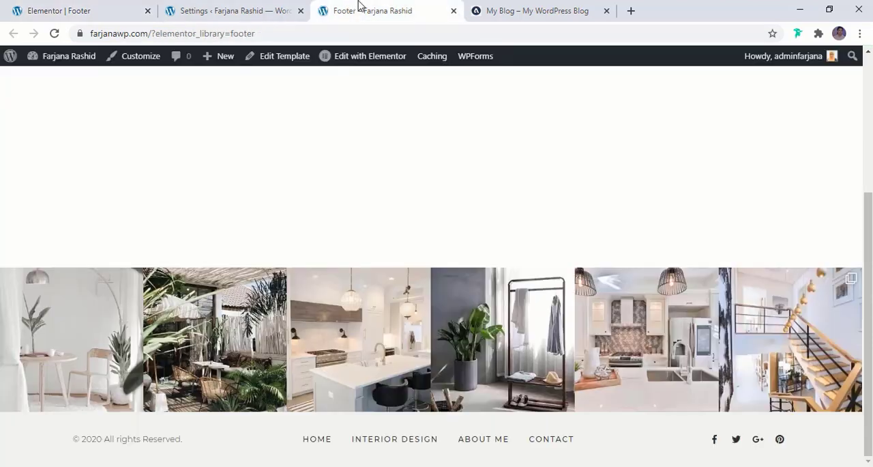
{"action": "left_click", "coordinate": [53, 34]}
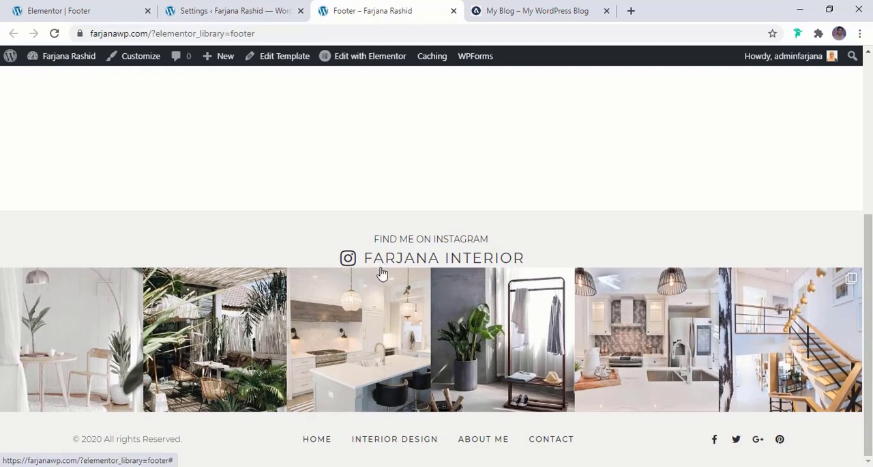
- Back in the Elementor editor, unlink the Icon List's padding values and set its bottom padding to 20 px
{"action": "left_click", "coordinate": [59, 10]}
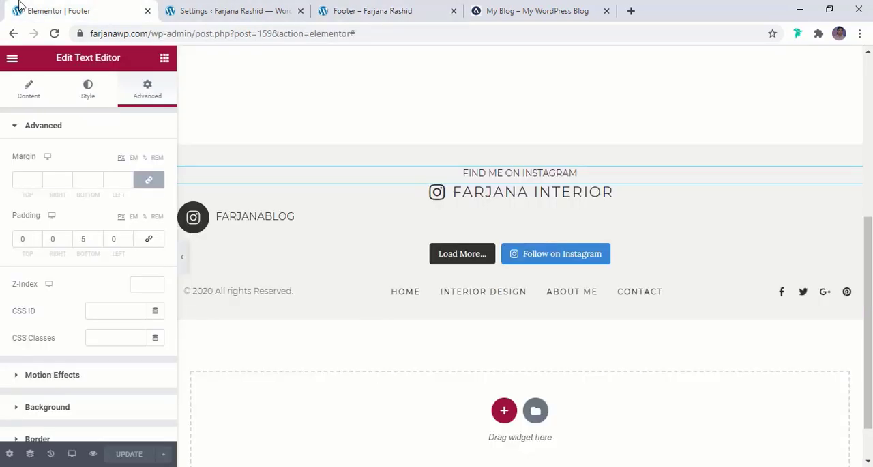
{"action": "left_click", "coordinate": [462, 196]}
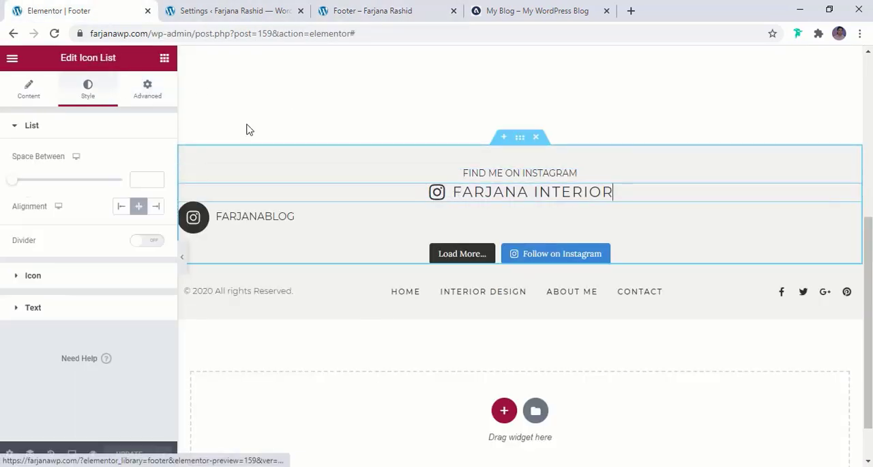
{"action": "left_click", "coordinate": [148, 89]}
{"action": "left_click", "coordinate": [149, 239]}
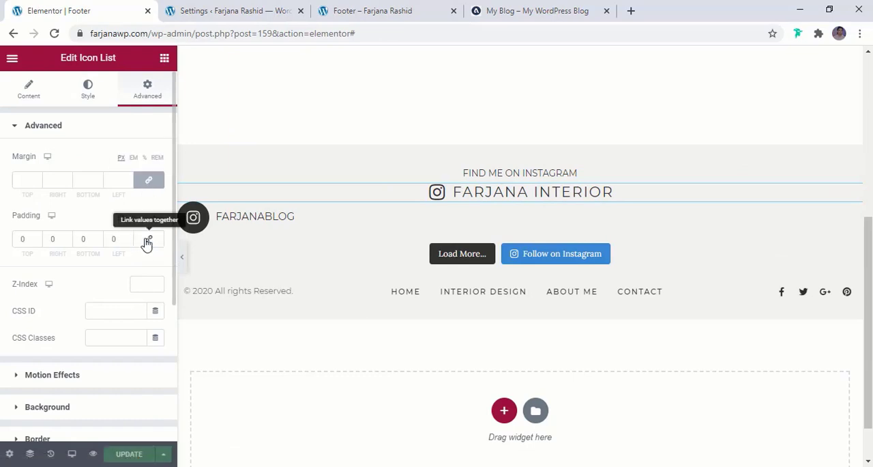
{"action": "left_click", "coordinate": [81, 240]}
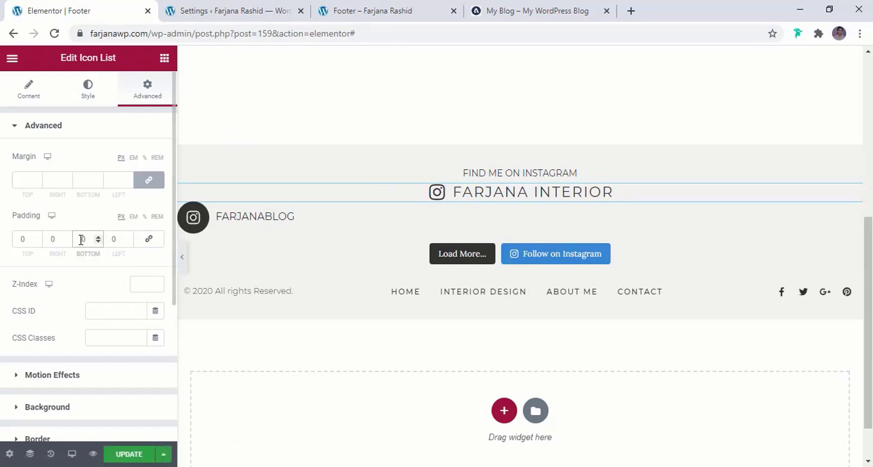
{"action": "type", "text": "20"}
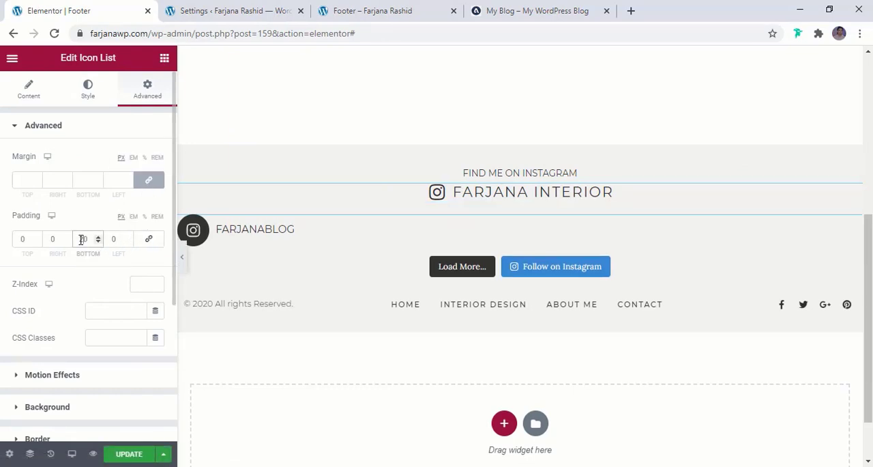
- Save the footer with the new Icon List padding and refresh the footer preview to check the spacing
{"action": "left_click", "coordinate": [117, 454]}
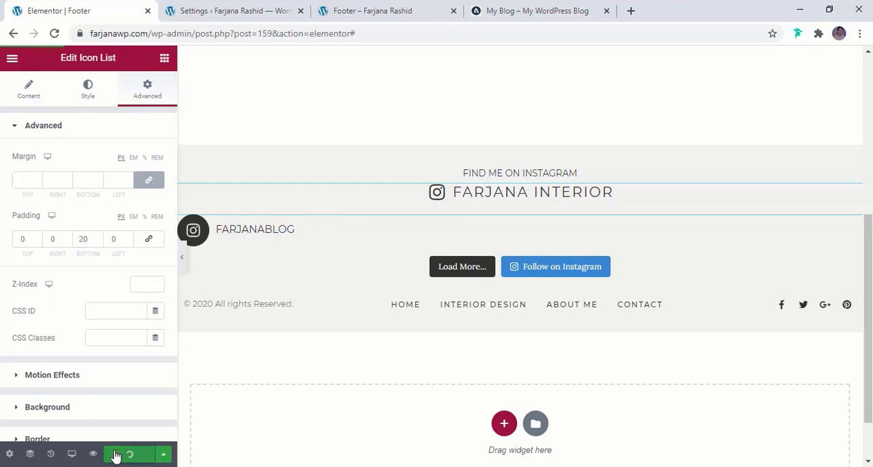
{"action": "left_click", "coordinate": [376, 10]}
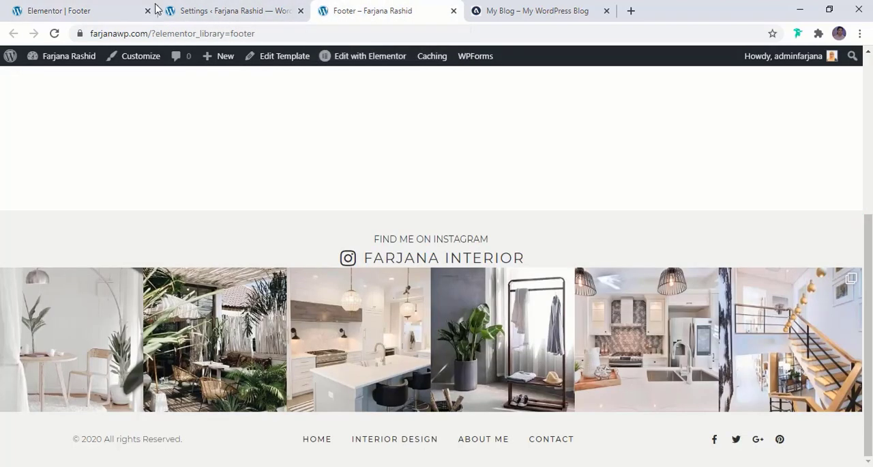
{"action": "left_click", "coordinate": [54, 33]}
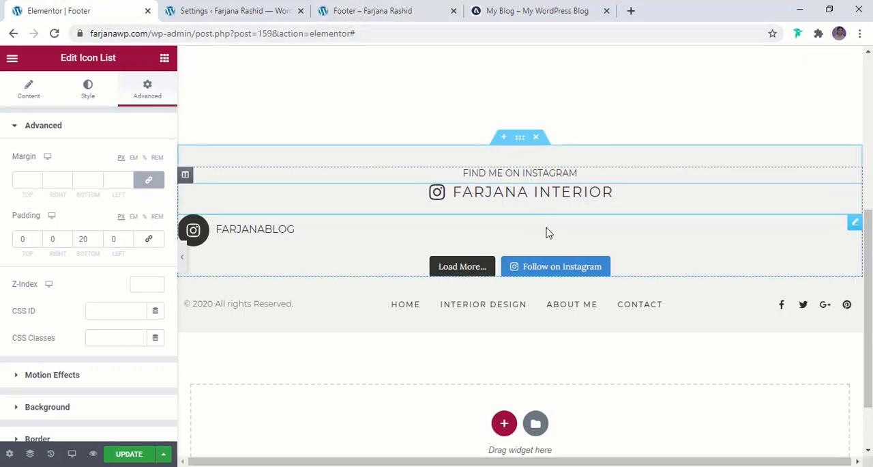
- Update the footer again and open the live site's home page from the Instagram Feed settings page
{"action": "left_click", "coordinate": [128, 453]}
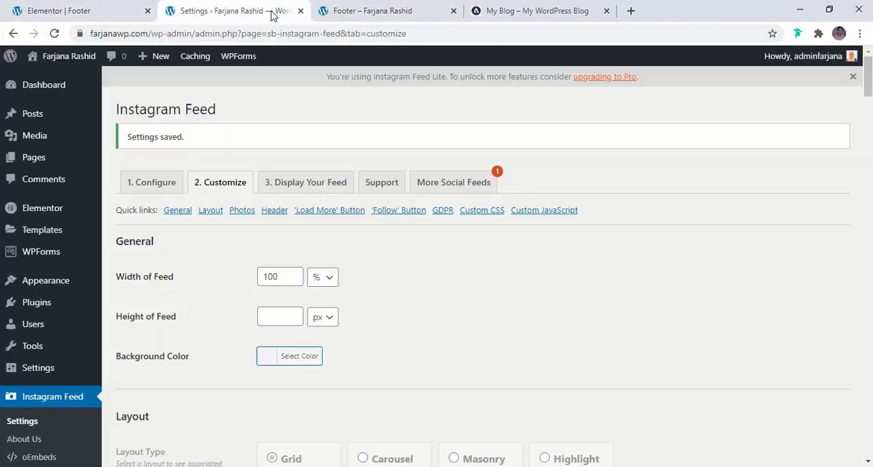
{"action": "left_click", "coordinate": [269, 11]}
{"action": "left_click", "coordinate": [63, 78]}
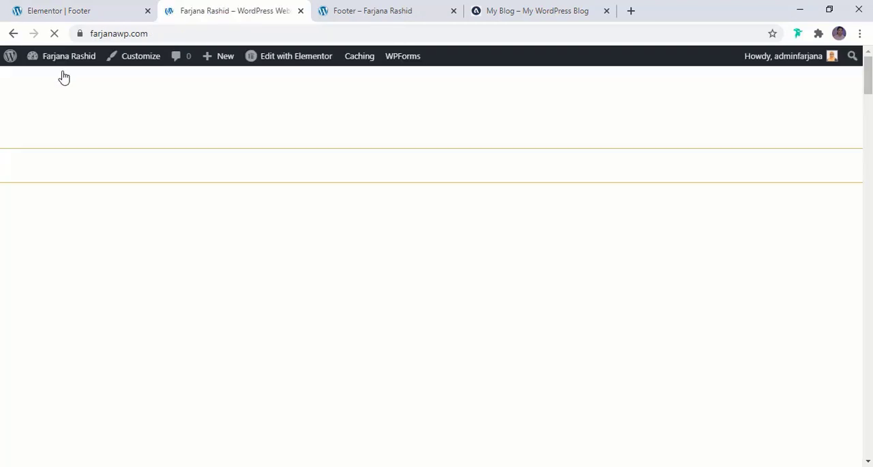
- Look over the live site's root page and compare it with the separate Home page
{"action": "scroll", "coordinate": [77, 308], "scroll_direction": "down", "scroll_amount": 3}
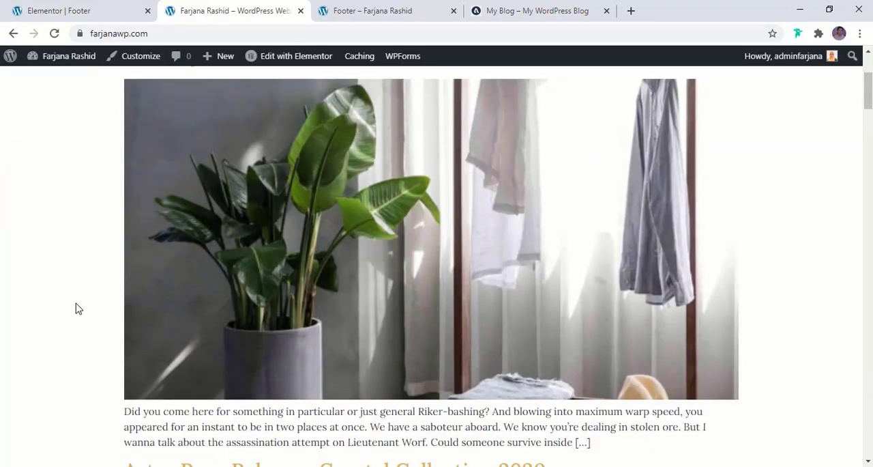
{"action": "scroll", "coordinate": [76, 308], "scroll_direction": "up", "scroll_amount": 3}
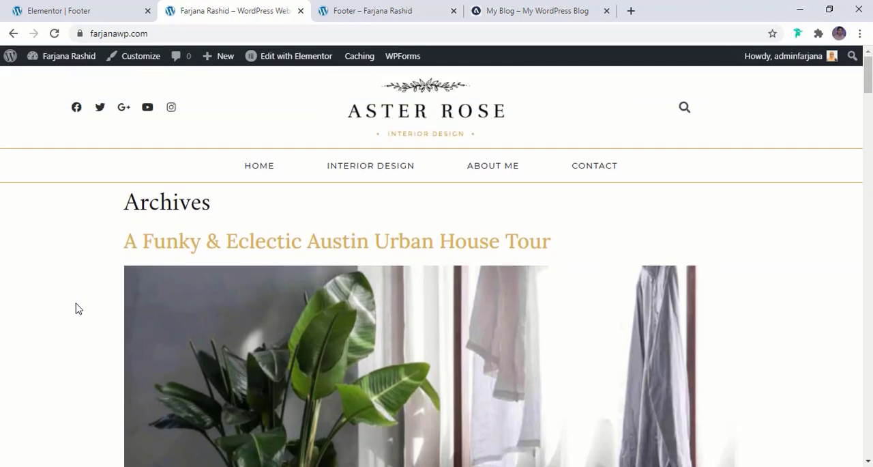
{"action": "left_click_drag", "start_coordinate": [867, 95], "coordinate": [868, 75]}
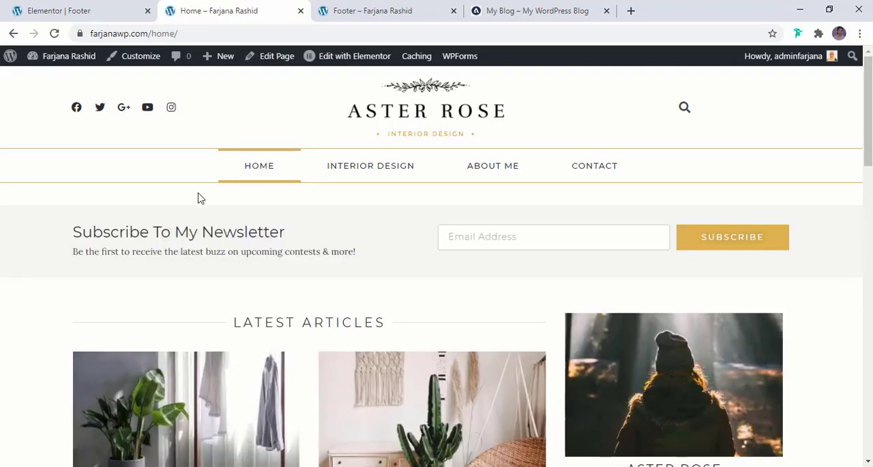
{"action": "mouse_move", "coordinate": [868, 110]}
{"action": "left_mouse_down"}
{"action": "mouse_move", "coordinate": [868, 301]}
{"action": "mouse_move", "coordinate": [868, 109]}
{"action": "left_mouse_up"}
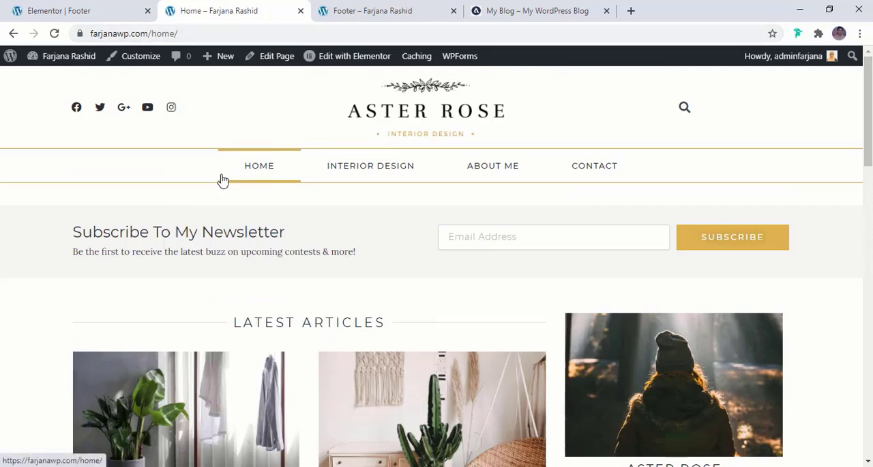
- Go to the WordPress dashboard and open the Reading settings
{"action": "mouse_move", "coordinate": [55, 67]}
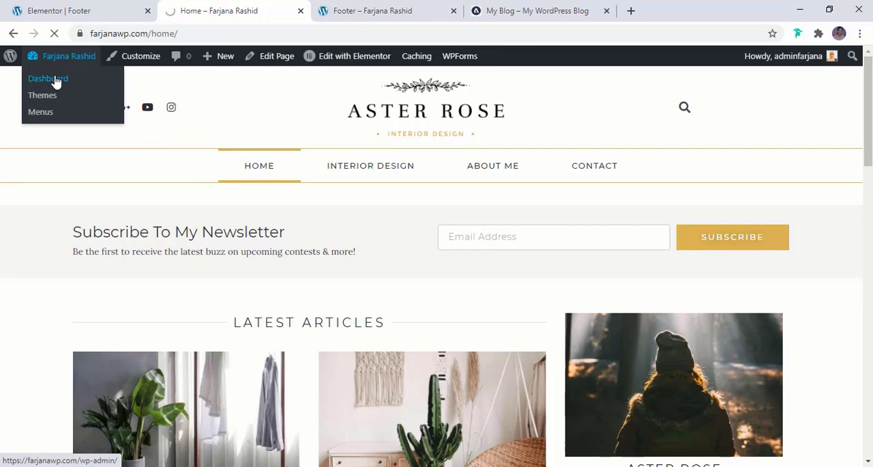
{"action": "left_click", "coordinate": [56, 82]}
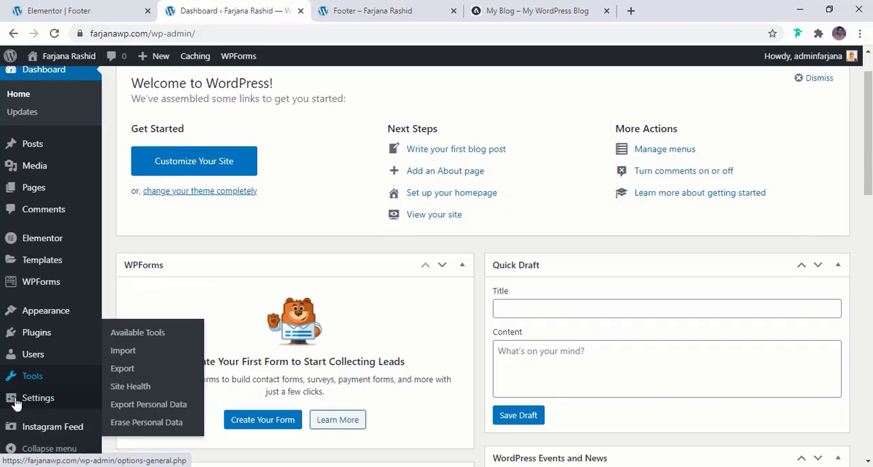
{"action": "scroll", "coordinate": [61, 404], "scroll_direction": "down", "scroll_amount": 4}
{"action": "mouse_move", "coordinate": [59, 407]}
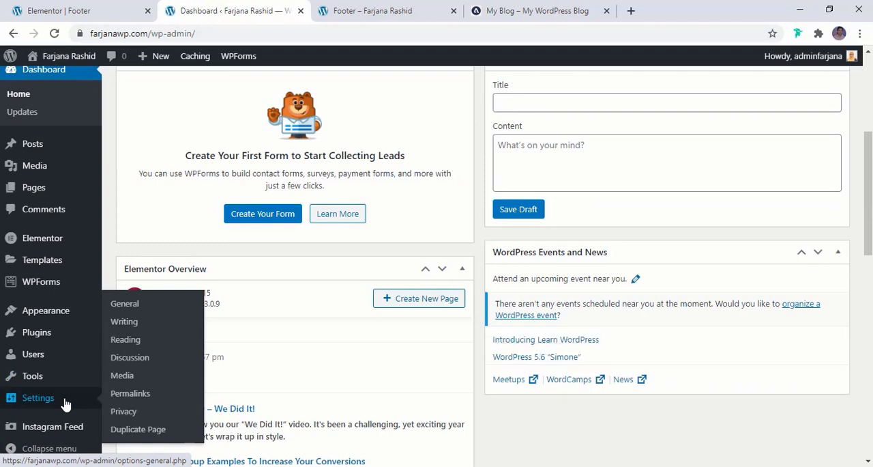
{"action": "left_click", "coordinate": [138, 345]}
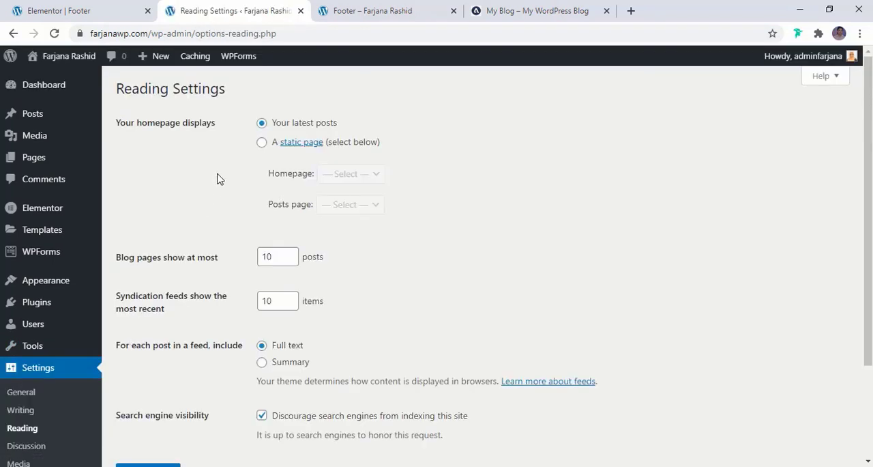
- Set the homepage to display a static page, choose Home as the homepage, and save the Reading settings
{"action": "left_click", "coordinate": [263, 143]}
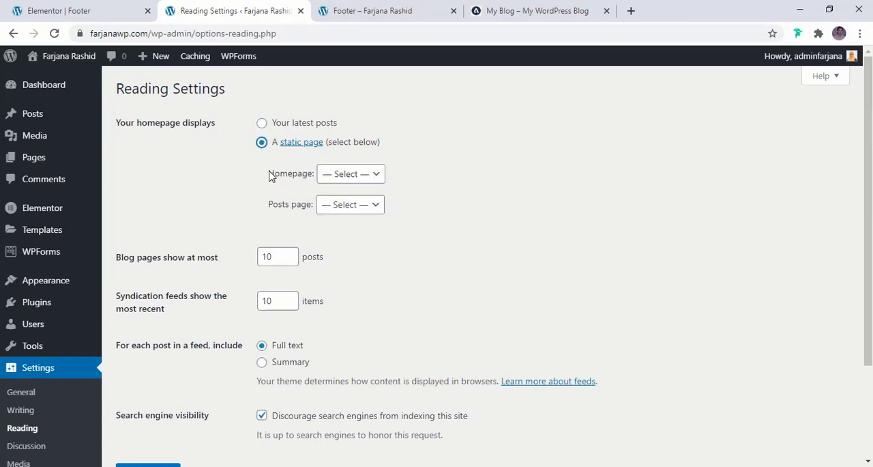
{"action": "left_click", "coordinate": [329, 176]}
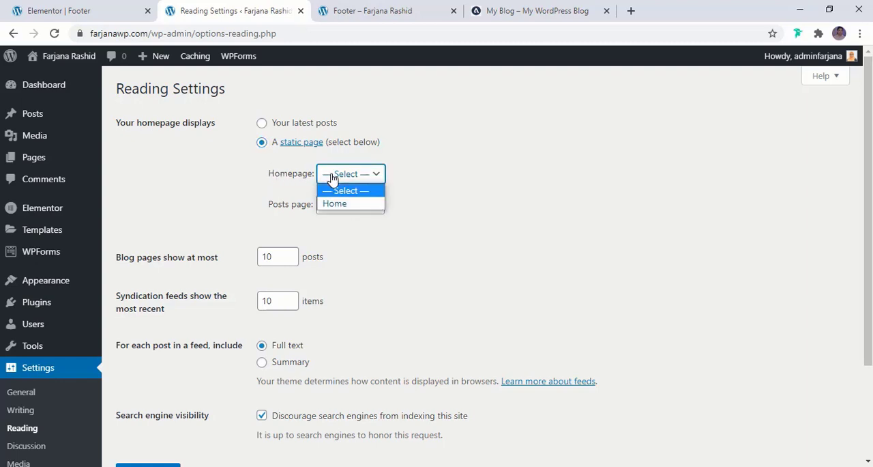
{"action": "left_click", "coordinate": [336, 204]}
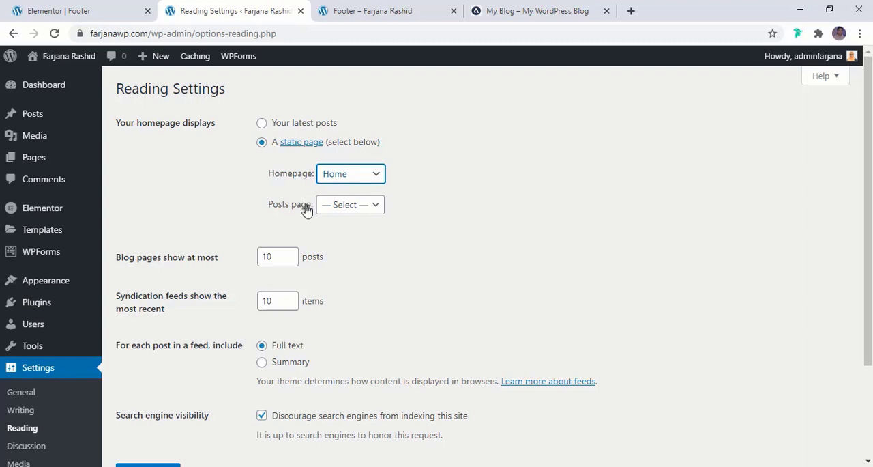
{"action": "scroll", "coordinate": [210, 391], "scroll_direction": "down", "scroll_amount": 1}
{"action": "scroll", "coordinate": [210, 391], "scroll_direction": "down", "scroll_amount": 2}
{"action": "left_click", "coordinate": [149, 350]}
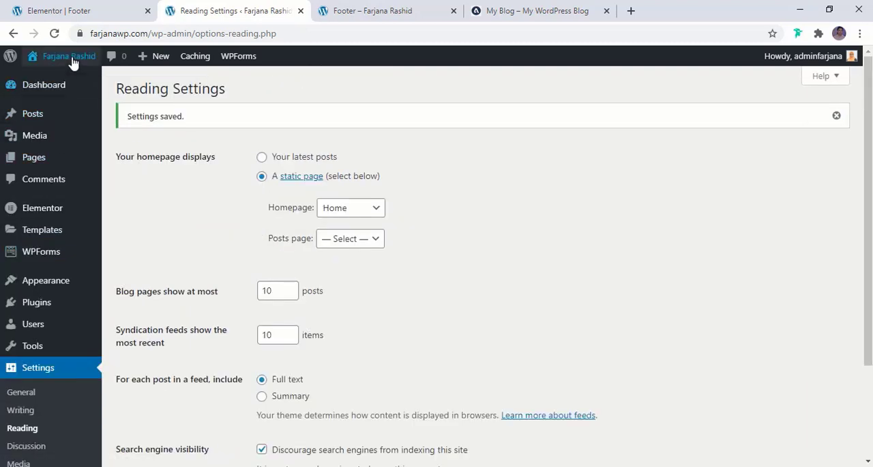
- Visit the live site and review its home page from the newsletter section down to the Instagram footer
{"action": "mouse_move", "coordinate": [68, 57]}
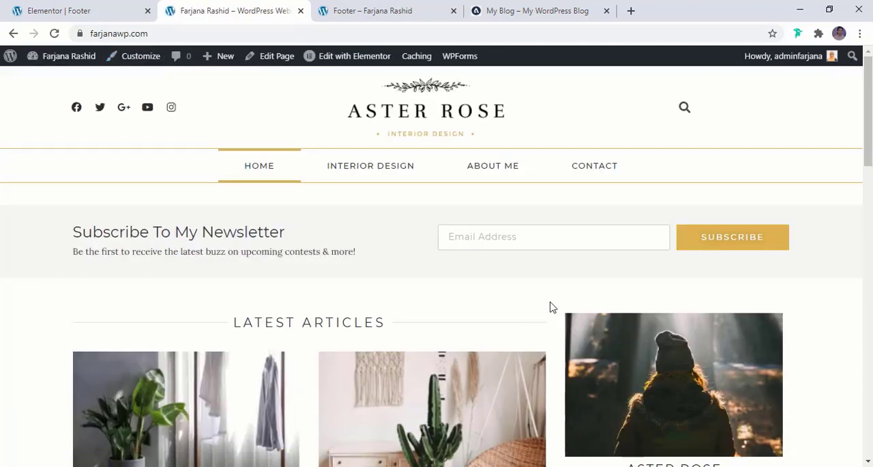
{"action": "scroll", "coordinate": [357, 277], "scroll_direction": "down", "scroll_amount": 4}
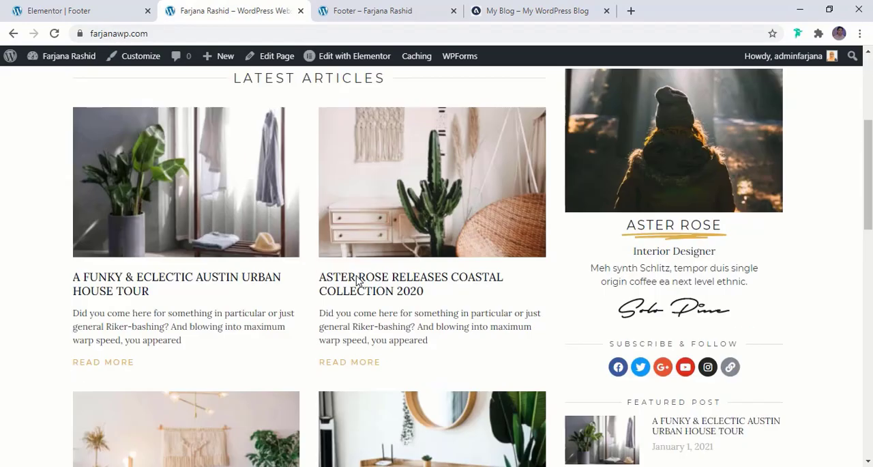
{"action": "left_click_drag", "start_coordinate": [870, 137], "coordinate": [871, 361]}
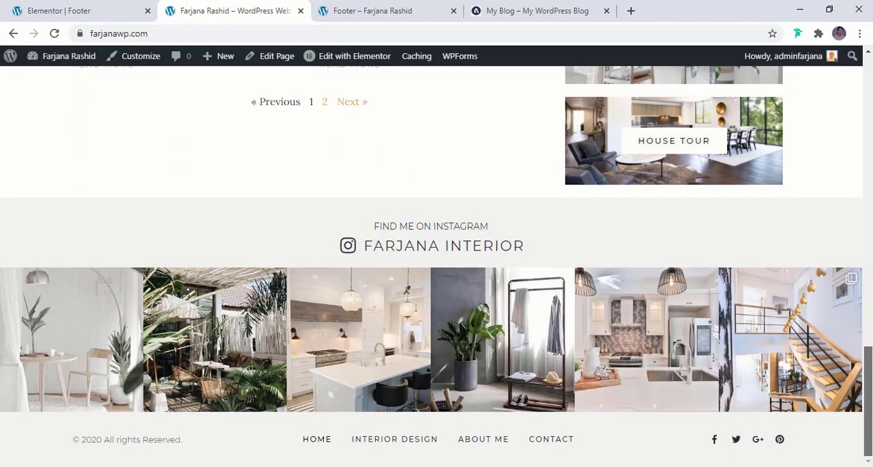
{"action": "scroll", "coordinate": [827, 279], "scroll_direction": "up", "scroll_amount": 5}
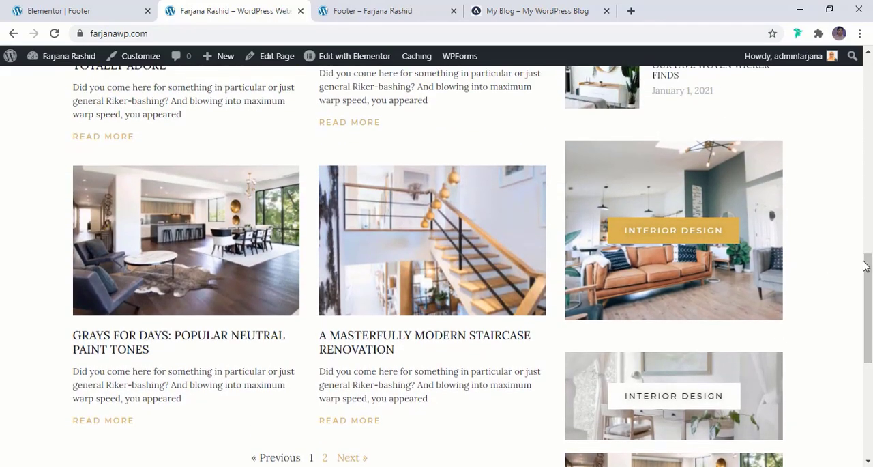
{"action": "left_click_drag", "start_coordinate": [865, 266], "coordinate": [865, 70]}
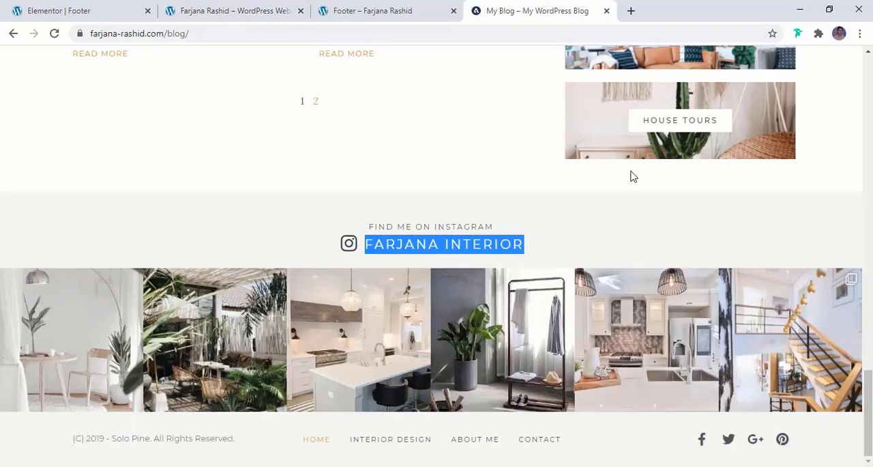
- Examine the Editor's Choice slider below the navigation menu on the reference blog
{"action": "scroll", "coordinate": [437, 256], "scroll_direction": "up", "scroll_amount": 20}
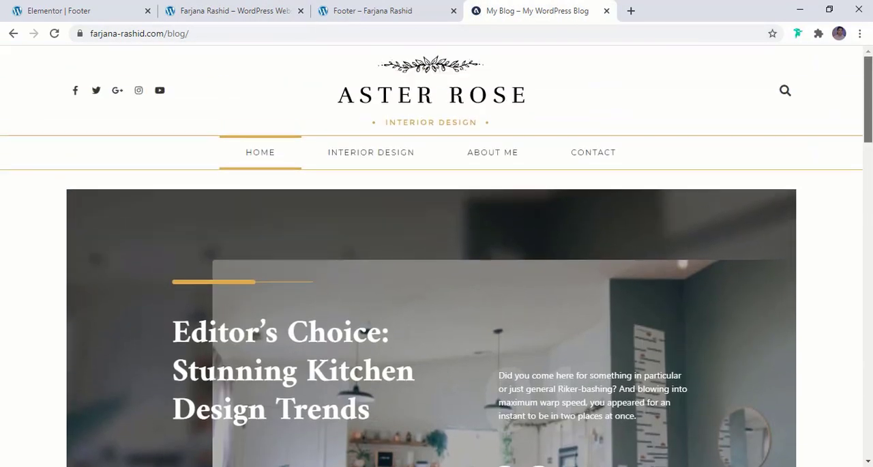
{"action": "scroll", "coordinate": [437, 255], "scroll_direction": "down", "scroll_amount": 2}
{"action": "scroll", "coordinate": [437, 256], "scroll_direction": "down", "scroll_amount": 5}
{"action": "scroll", "coordinate": [666, 200], "scroll_direction": "up", "scroll_amount": 5}
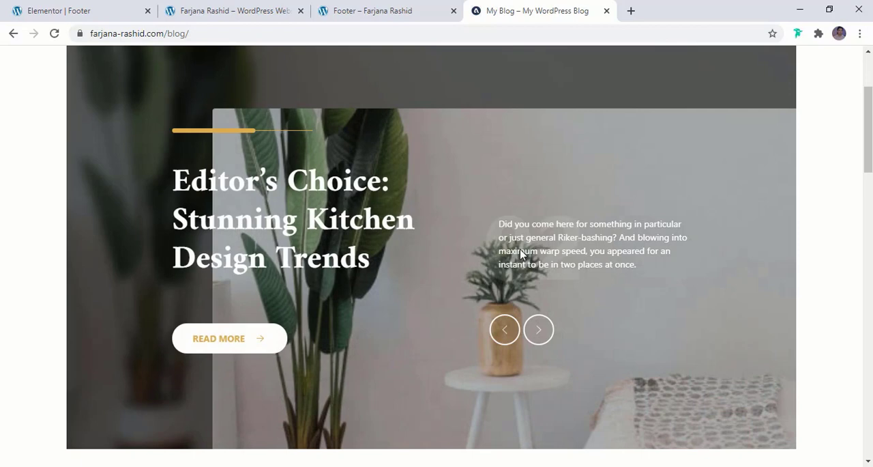
{"action": "scroll", "coordinate": [520, 253], "scroll_direction": "up", "scroll_amount": 2}
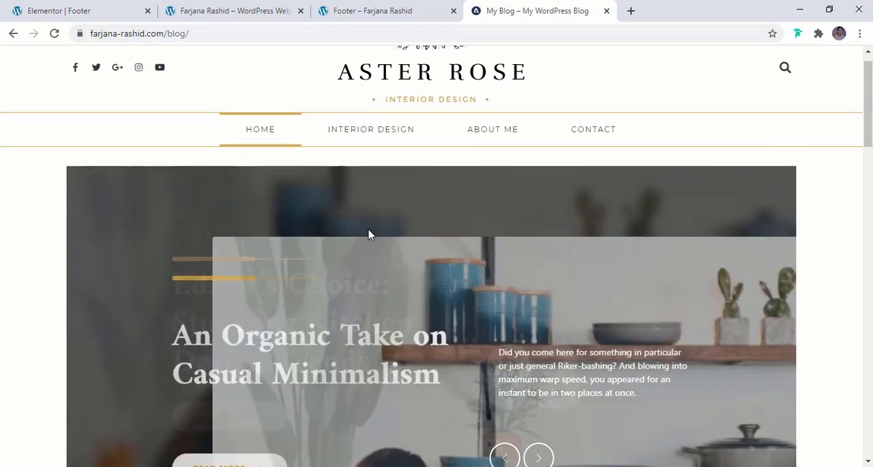
- Return to the live site, open its WordPress dashboard, and close the Elementor footer editor
{"action": "left_click", "coordinate": [361, 10]}
{"action": "left_click", "coordinate": [250, 6]}
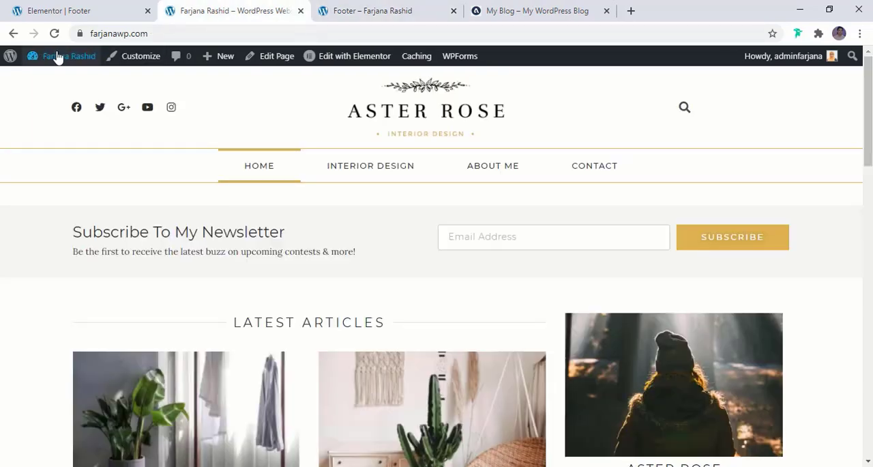
{"action": "mouse_move", "coordinate": [53, 56]}
{"action": "left_click", "coordinate": [51, 78]}
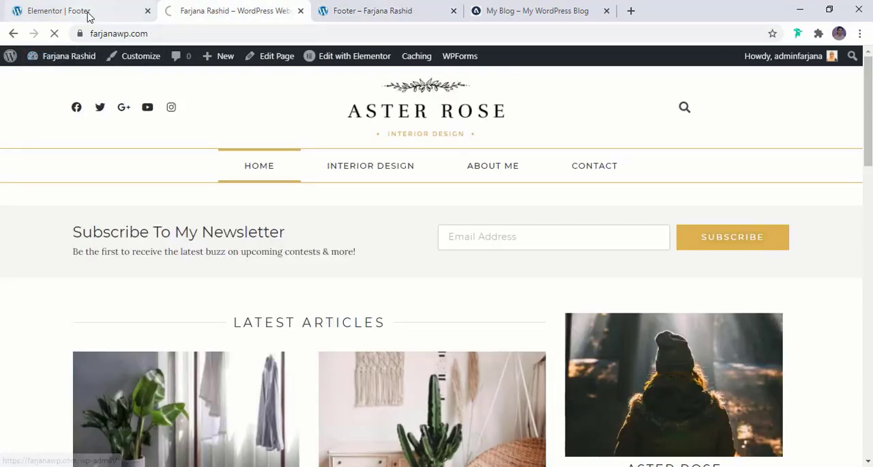
{"action": "left_click", "coordinate": [148, 10]}
- Open the page for adding new plugins and search for "prime slider"
{"action": "mouse_move", "coordinate": [71, 356]}
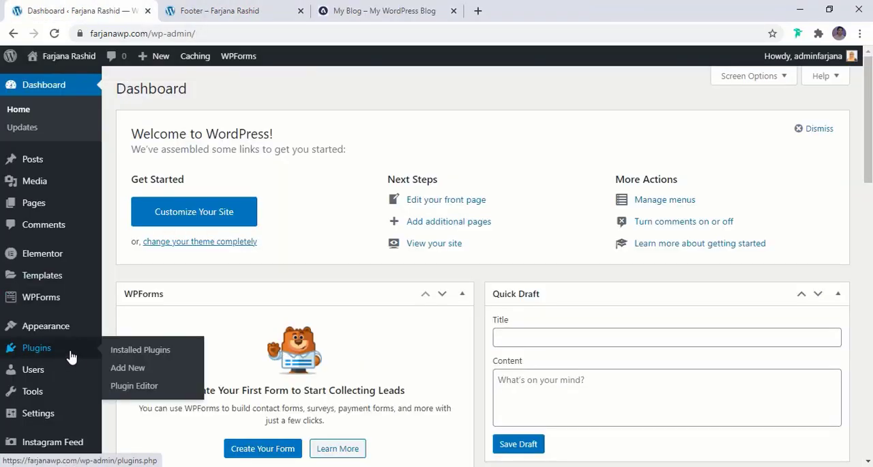
{"action": "left_click", "coordinate": [142, 371]}
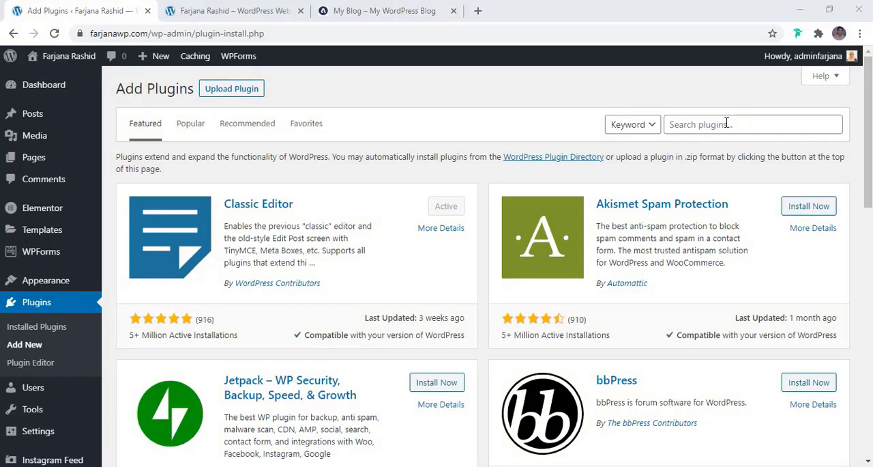
{"action": "left_click", "coordinate": [727, 123]}
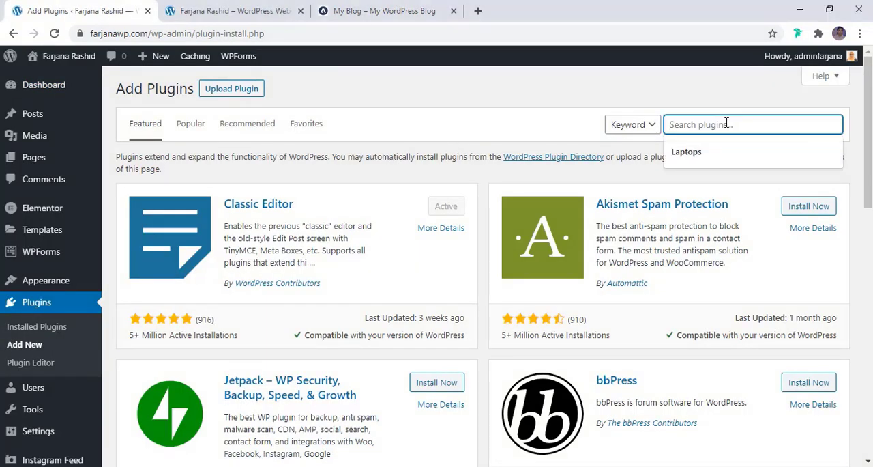
{"action": "type", "text": "prime slider"}
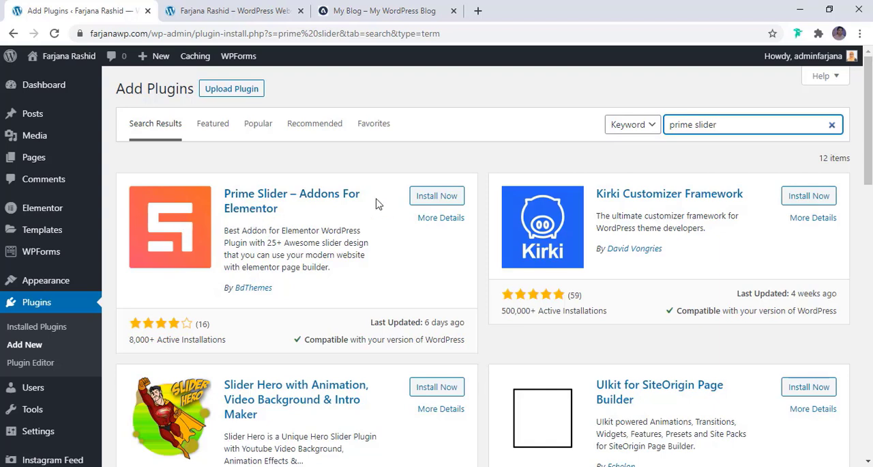
- Install and activate the Prime Slider – Addons For Elementor plugin, skipping its update and tracking opt-in
{"action": "left_click", "coordinate": [425, 197]}
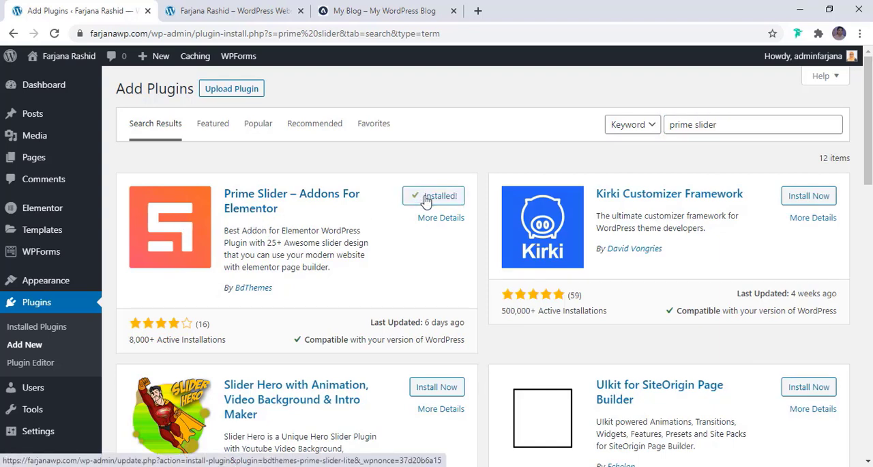
{"action": "left_click", "coordinate": [436, 197]}
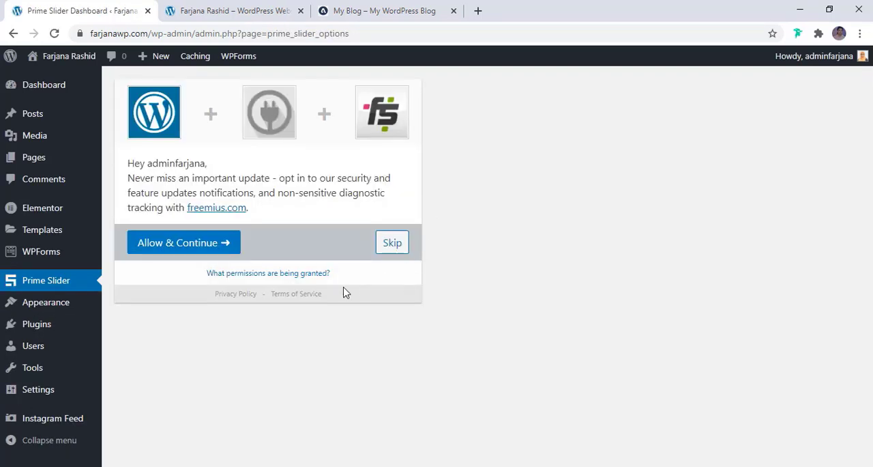
{"action": "left_click", "coordinate": [394, 249]}
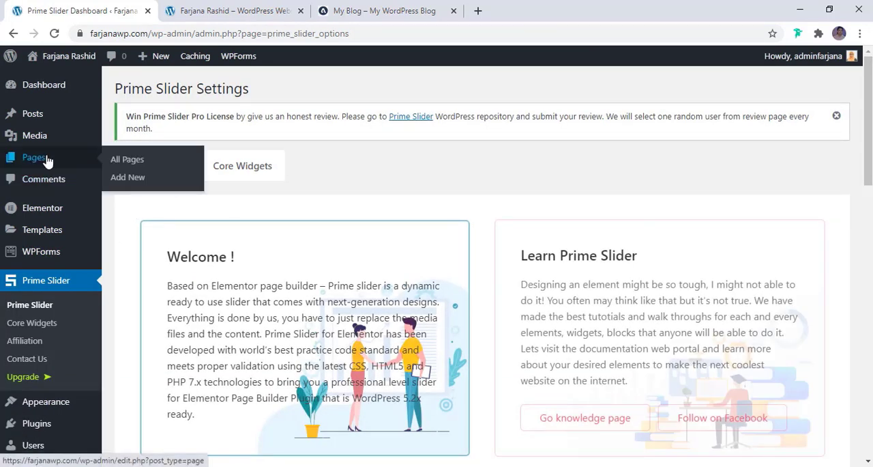
- Open the Home page in the Elementor editor and search the widgets for "slider"
{"action": "left_click", "coordinate": [72, 166]}
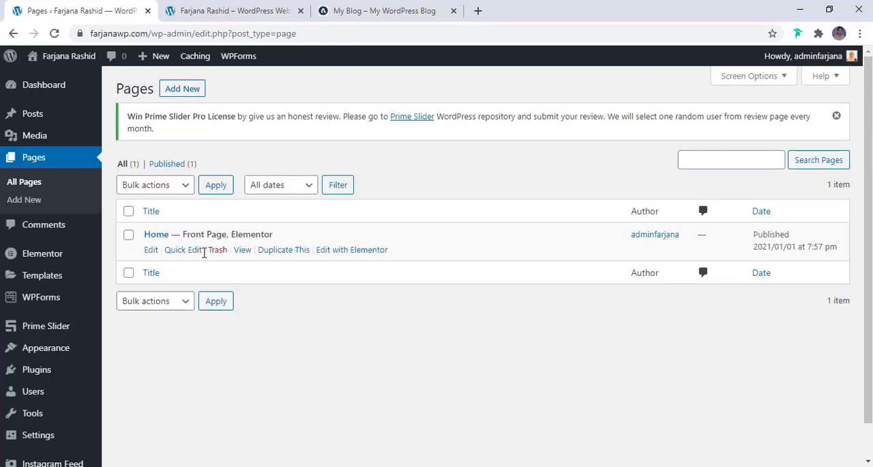
{"action": "left_click", "coordinate": [345, 253]}
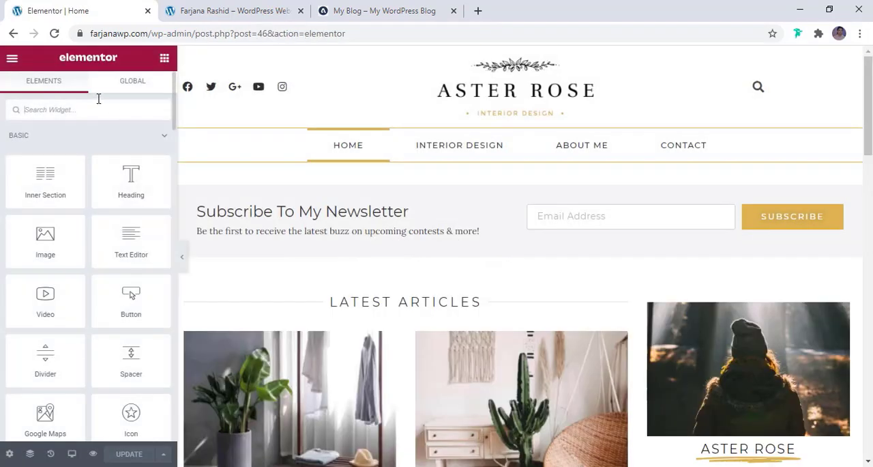
{"action": "type", "text": "slider"}
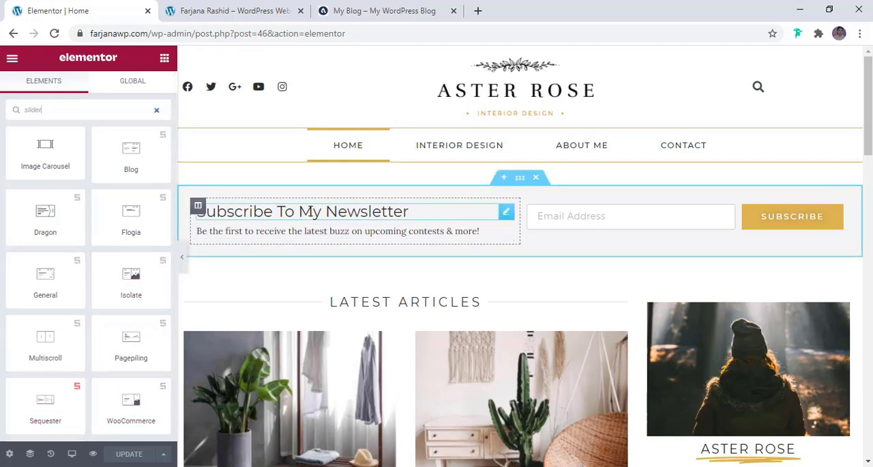
- Insert a new single-column section above the Subscribe To My Newsletter section
{"action": "right_click", "coordinate": [131, 149]}
{"action": "left_click", "coordinate": [359, 182]}
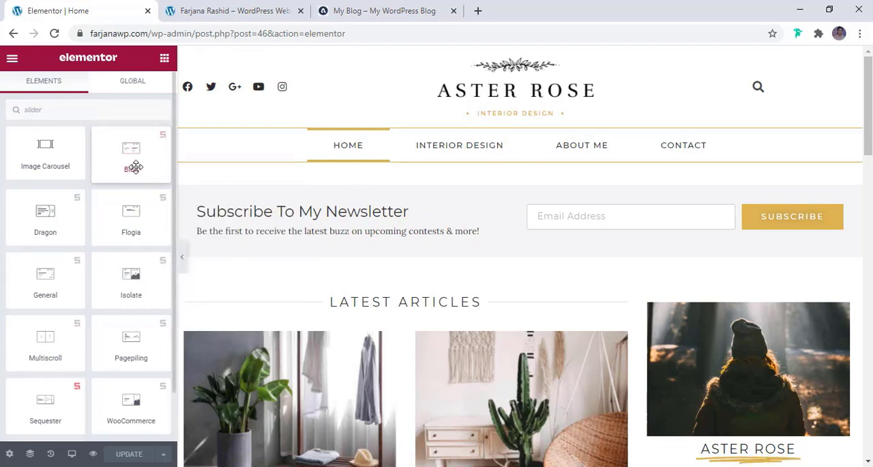
{"action": "mouse_move", "coordinate": [489, 210]}
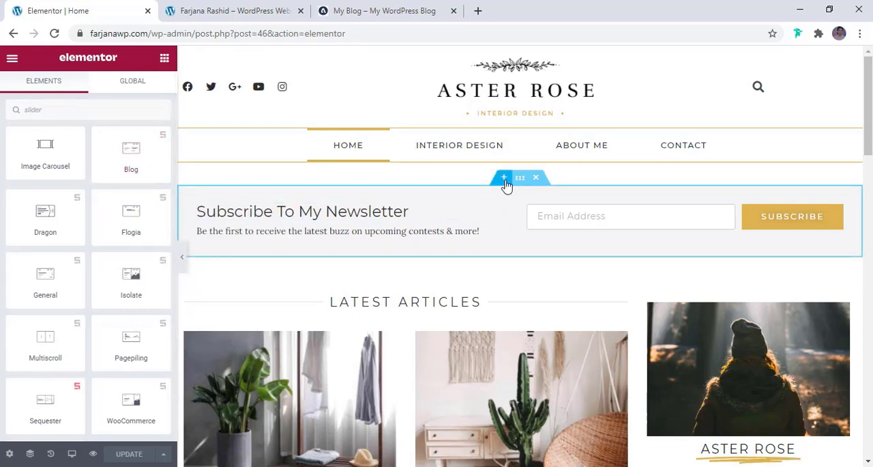
{"action": "left_click", "coordinate": [505, 179]}
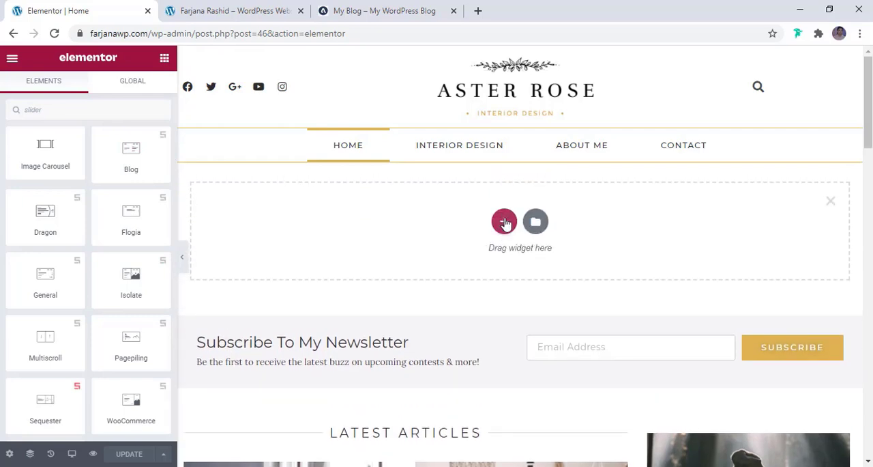
{"action": "left_click", "coordinate": [505, 222]}
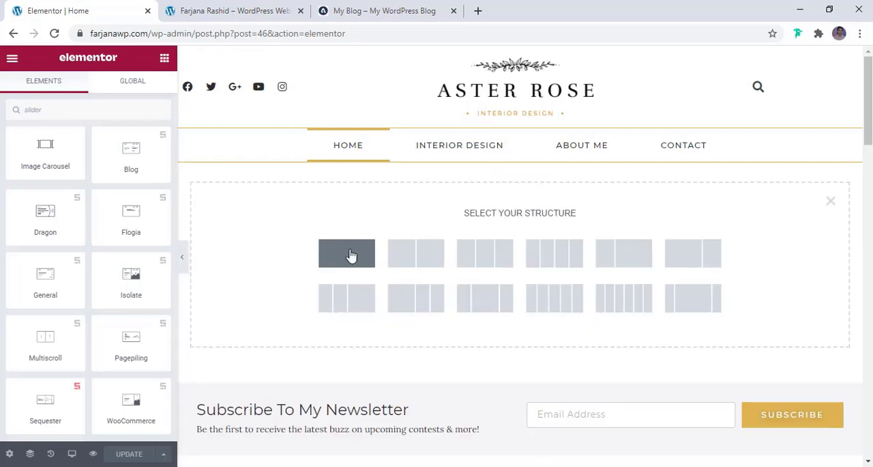
{"action": "left_click", "coordinate": [352, 255]}
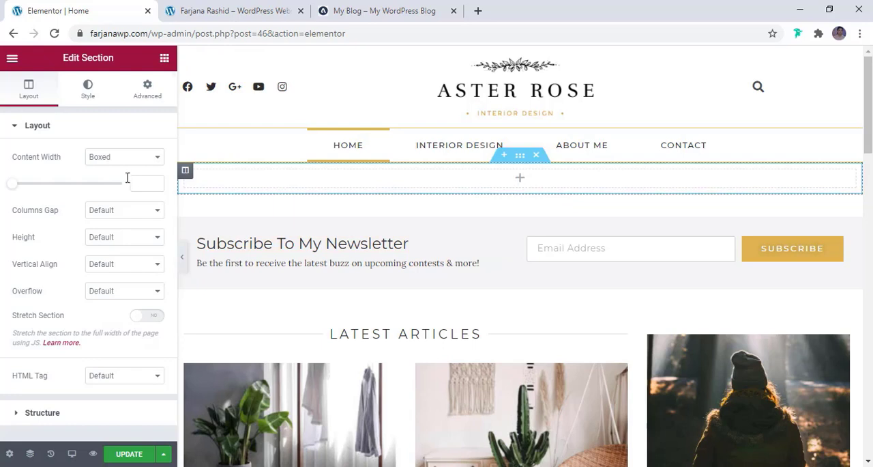
- Search the widgets for "slider" and place the Prime Slider Blog widget in the new empty section
{"action": "left_click", "coordinate": [164, 58]}
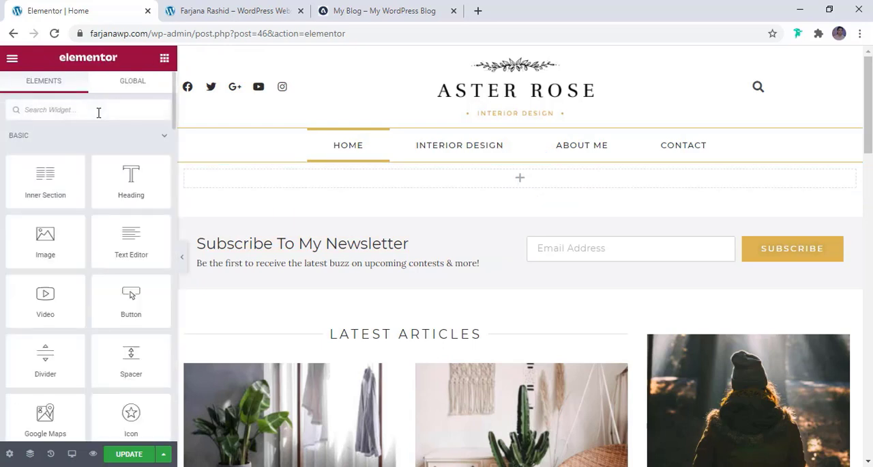
{"action": "left_click", "coordinate": [98, 112]}
{"action": "type", "text": "slider"}
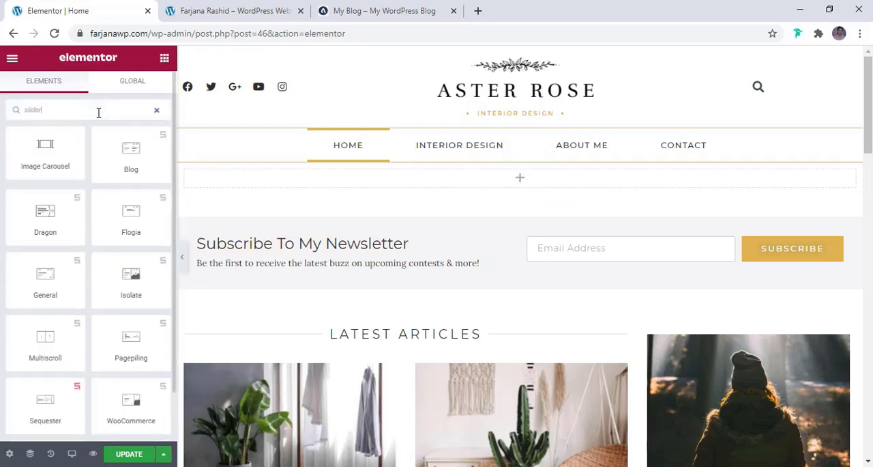
{"action": "left_click_drag", "start_coordinate": [131, 151], "coordinate": [429, 179]}
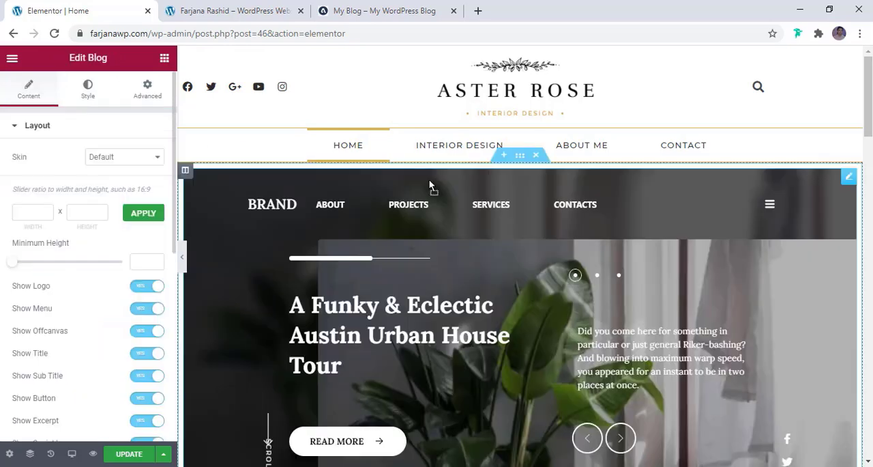
- Examine the inserted blog slider on the page, briefly hiding the editing panel for a full-width preview
{"action": "scroll", "coordinate": [535, 264], "scroll_direction": "down", "scroll_amount": 3}
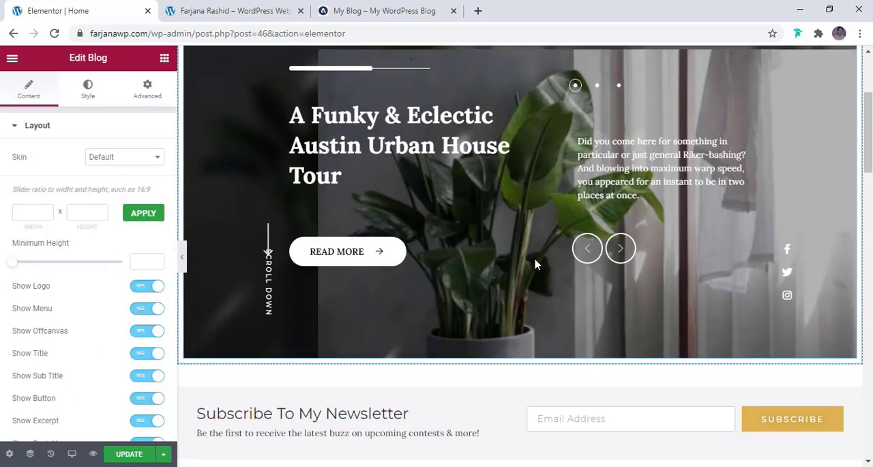
{"action": "scroll", "coordinate": [536, 264], "scroll_direction": "up", "scroll_amount": 2}
{"action": "scroll", "coordinate": [417, 262], "scroll_direction": "down", "scroll_amount": 1}
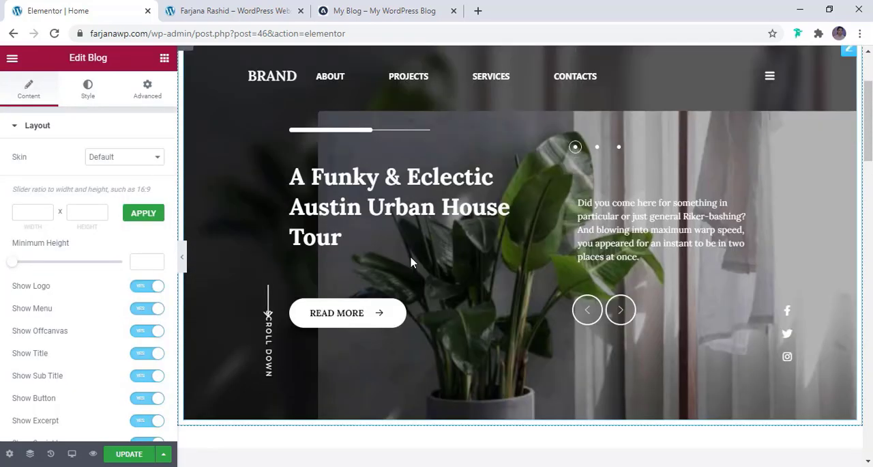
{"action": "scroll", "coordinate": [411, 261], "scroll_direction": "up", "scroll_amount": 1}
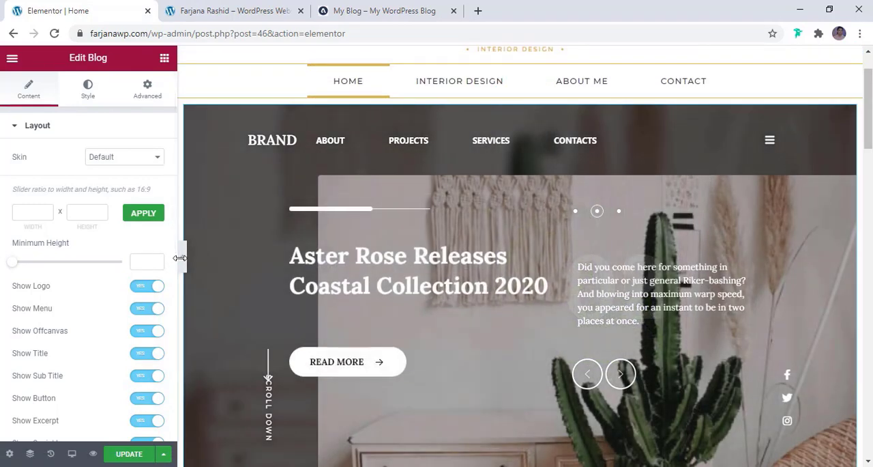
{"action": "left_click", "coordinate": [182, 258]}
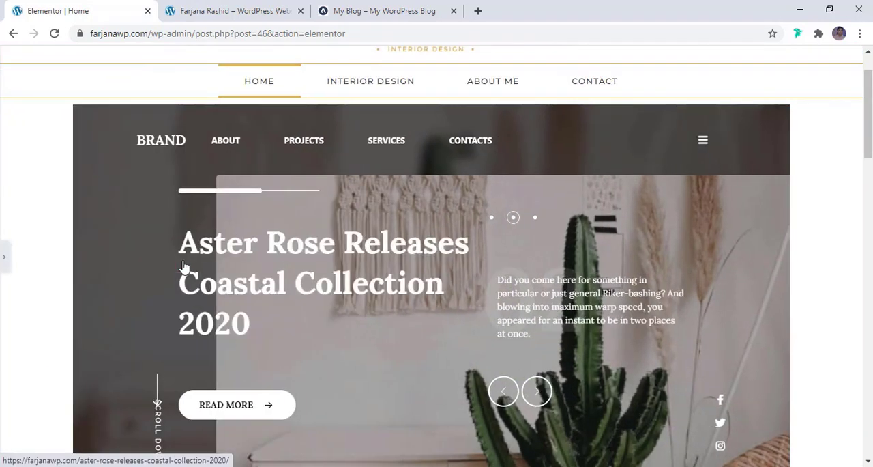
{"action": "scroll", "coordinate": [109, 240], "scroll_direction": "down", "scroll_amount": 1}
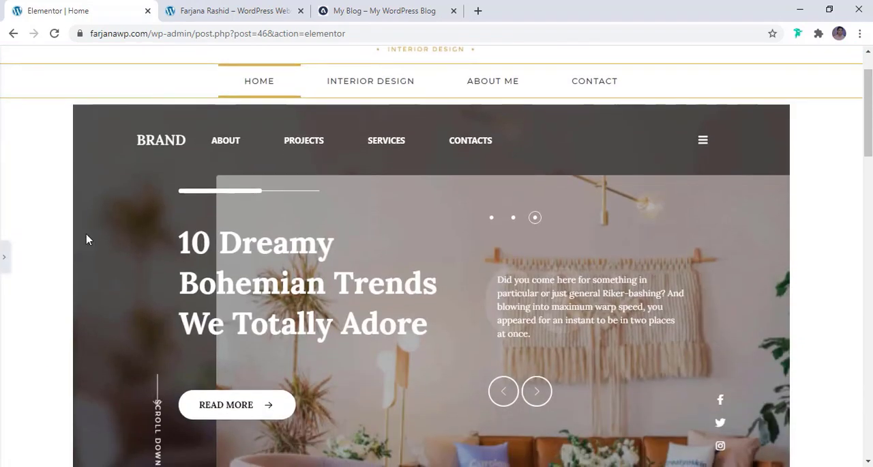
{"action": "left_click", "coordinate": [4, 259]}
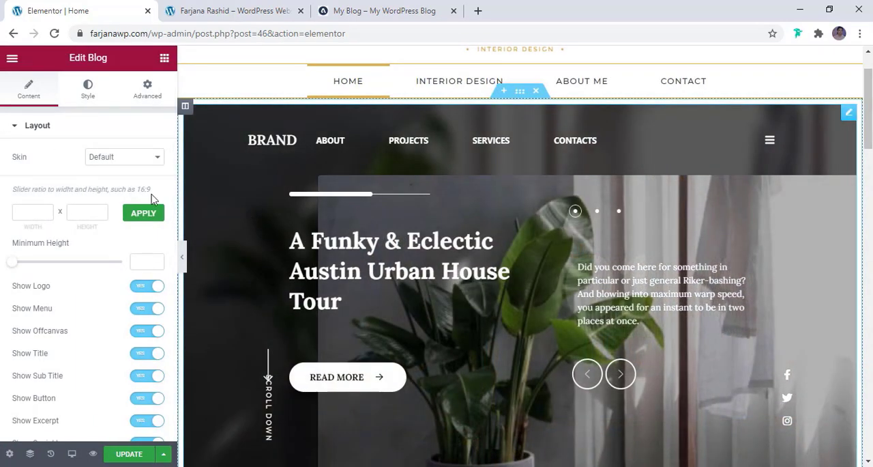
- Try the Coral skin and the Zinest skin on the blog slider, checking each one's look
{"action": "left_click", "coordinate": [125, 158]}
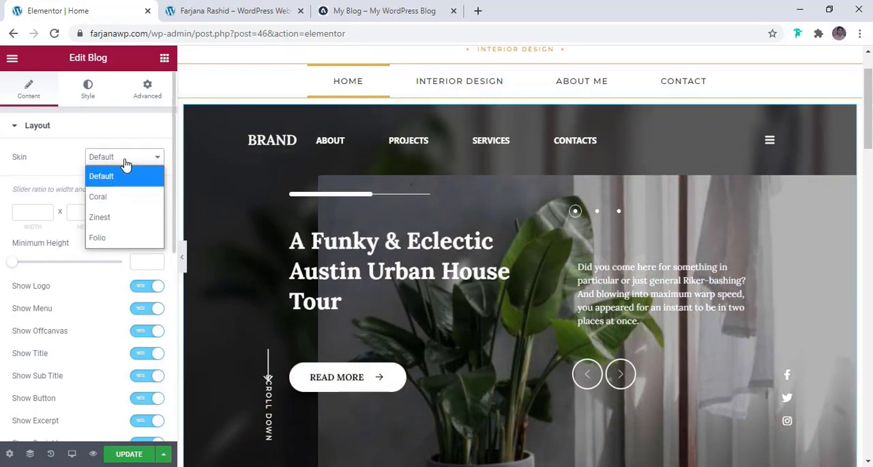
{"action": "left_click", "coordinate": [106, 198]}
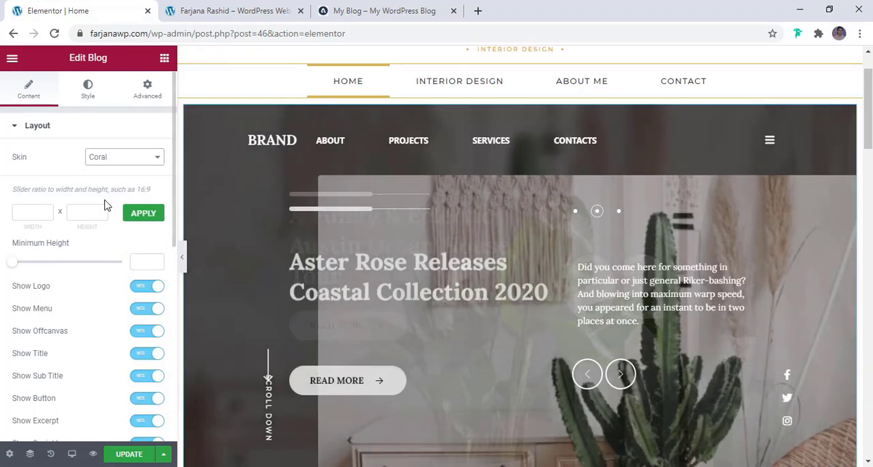
{"action": "scroll", "coordinate": [426, 282], "scroll_direction": "down", "scroll_amount": 4}
{"action": "scroll", "coordinate": [425, 281], "scroll_direction": "up", "scroll_amount": 3}
{"action": "scroll", "coordinate": [425, 282], "scroll_direction": "up", "scroll_amount": 1}
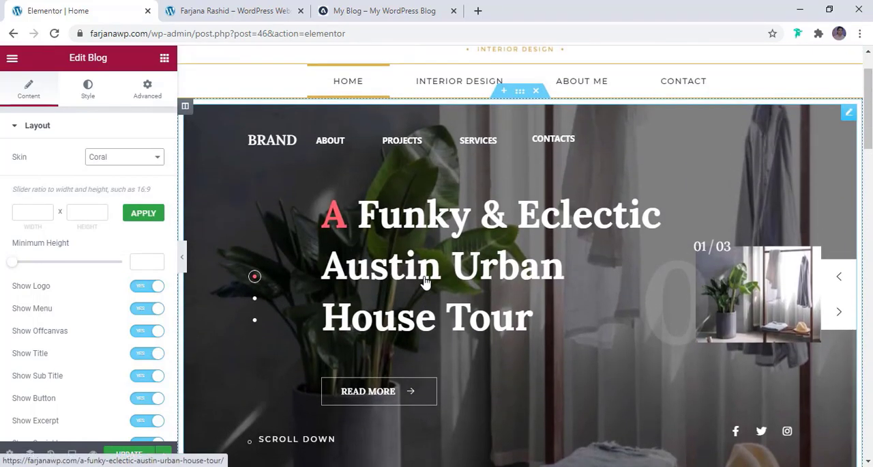
{"action": "left_click", "coordinate": [134, 158]}
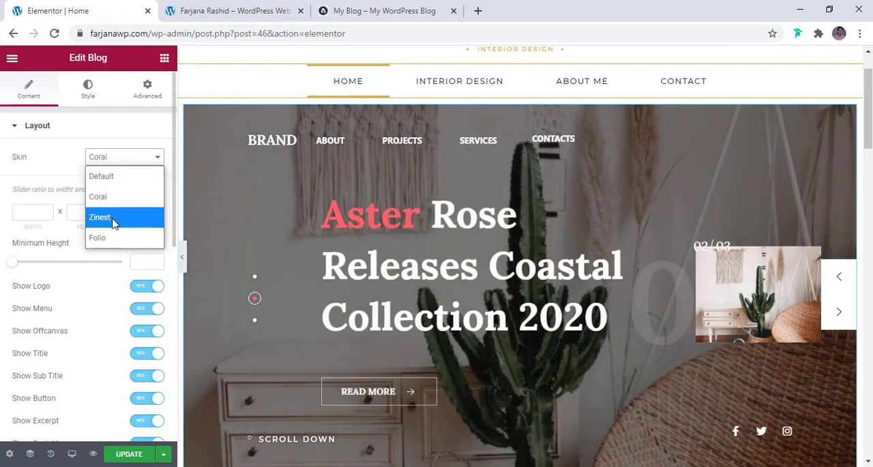
{"action": "left_click", "coordinate": [112, 219]}
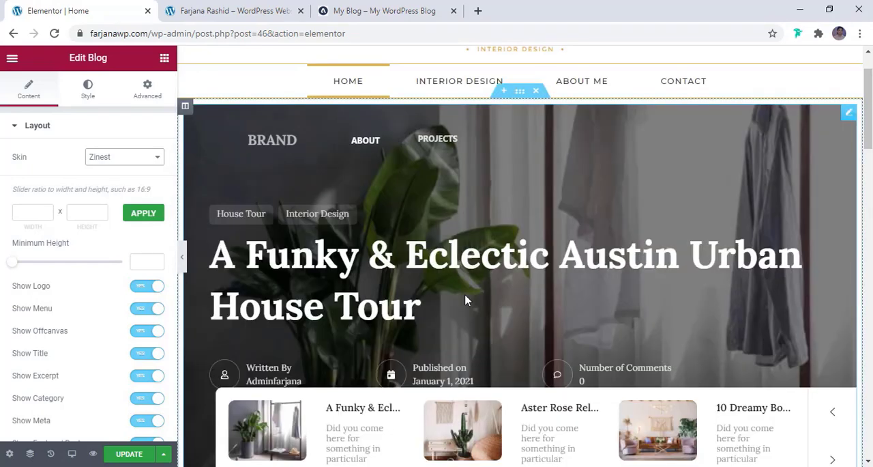
{"action": "scroll", "coordinate": [785, 310], "scroll_direction": "down", "scroll_amount": 2}
{"action": "scroll", "coordinate": [513, 288], "scroll_direction": "up", "scroll_amount": 2}
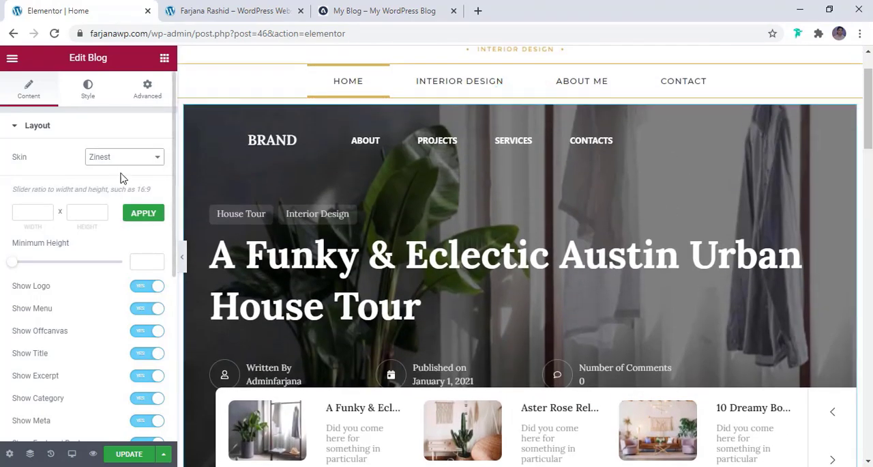
- Try the Folio skin on the blog slider, and set the skin back to Default
{"action": "left_click", "coordinate": [120, 163]}
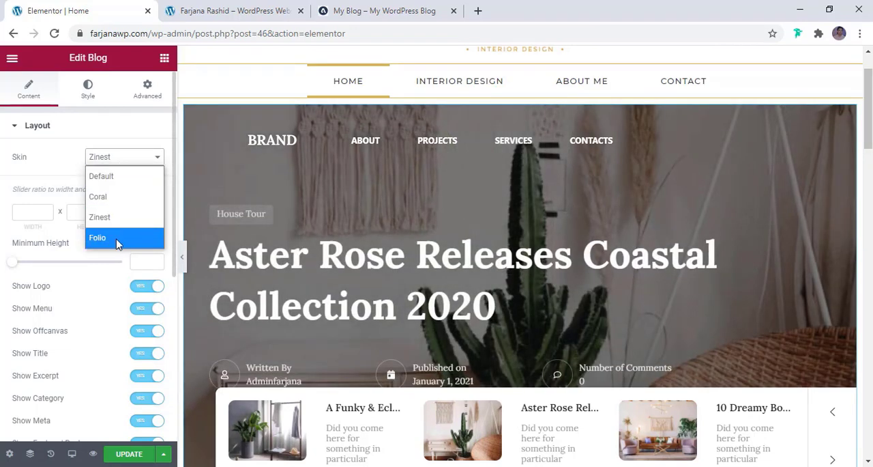
{"action": "left_click", "coordinate": [119, 238]}
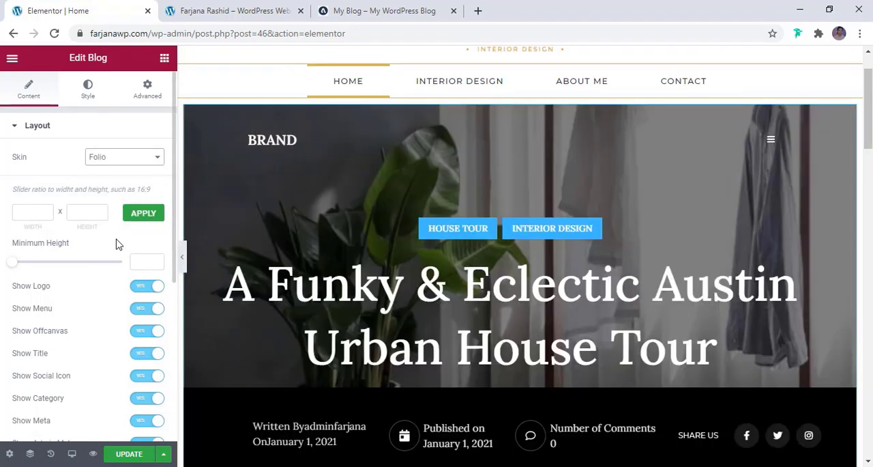
{"action": "scroll", "coordinate": [616, 305], "scroll_direction": "down", "scroll_amount": 3}
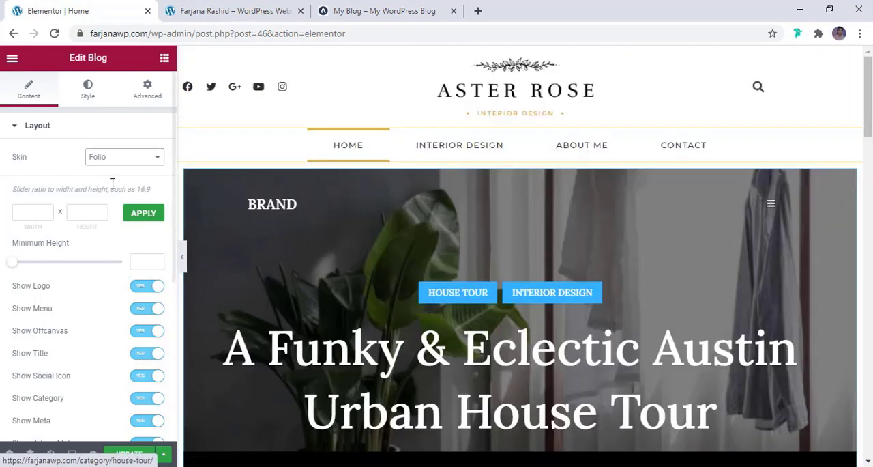
{"action": "left_click", "coordinate": [130, 159]}
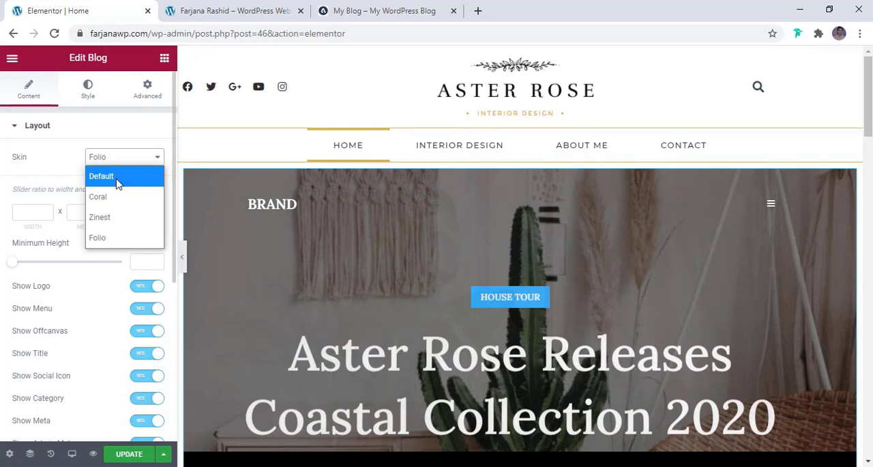
{"action": "left_click", "coordinate": [110, 181]}
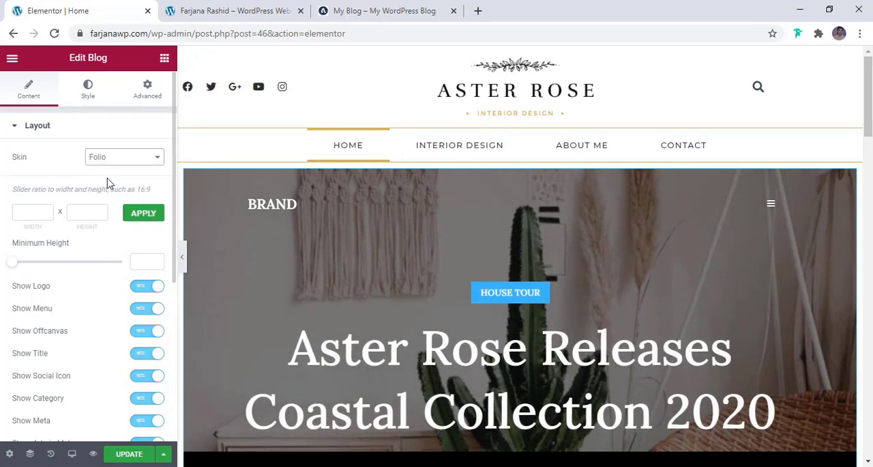
{"action": "scroll", "coordinate": [239, 267], "scroll_direction": "up", "scroll_amount": 1}
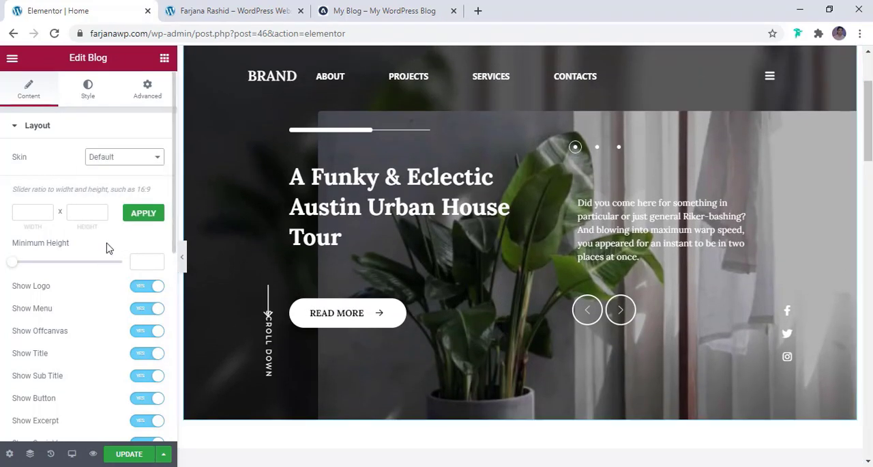
- Turn off the logo, menu and offcanvas display in the blog slider's layout
{"action": "scroll", "coordinate": [113, 244], "scroll_direction": "down", "scroll_amount": 2}
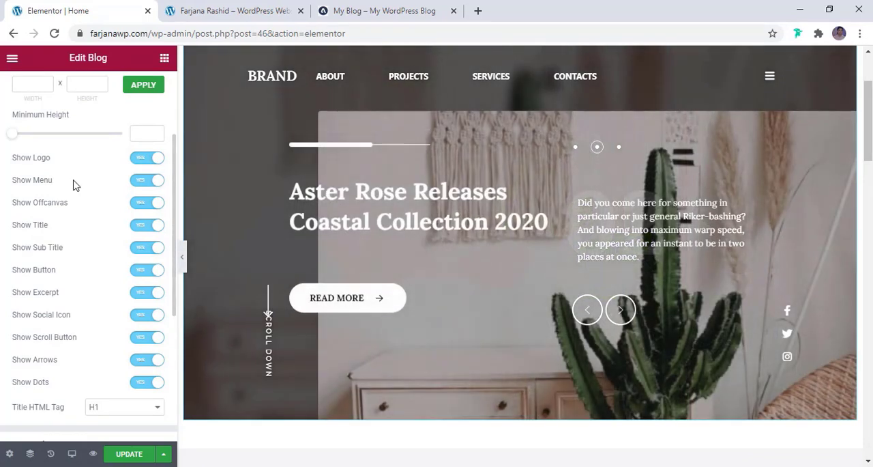
{"action": "scroll", "coordinate": [341, 198], "scroll_direction": "up", "scroll_amount": 1}
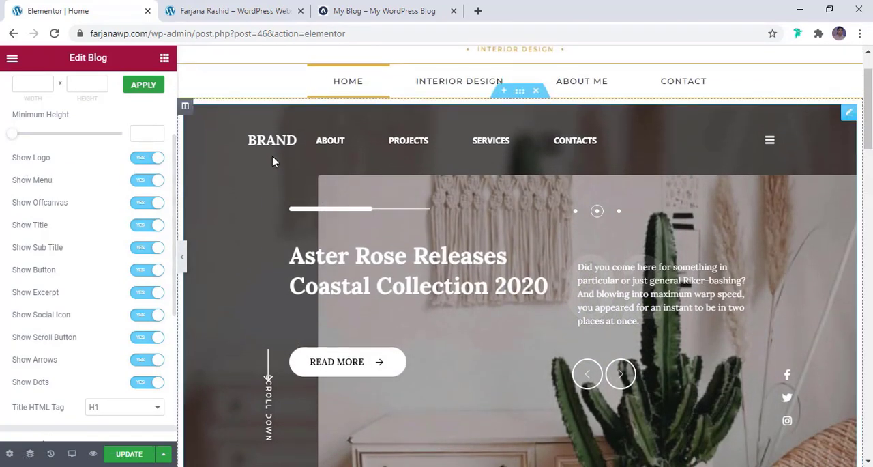
{"action": "left_click", "coordinate": [143, 163]}
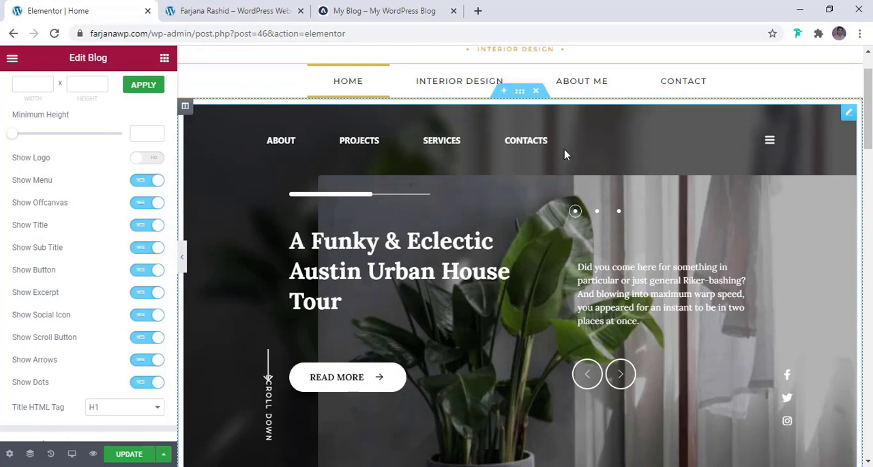
{"action": "left_click", "coordinate": [145, 183]}
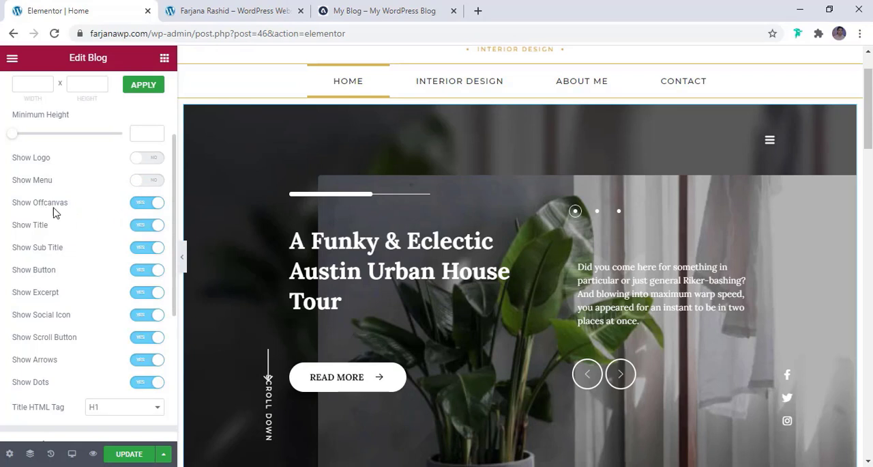
{"action": "left_click", "coordinate": [146, 204]}
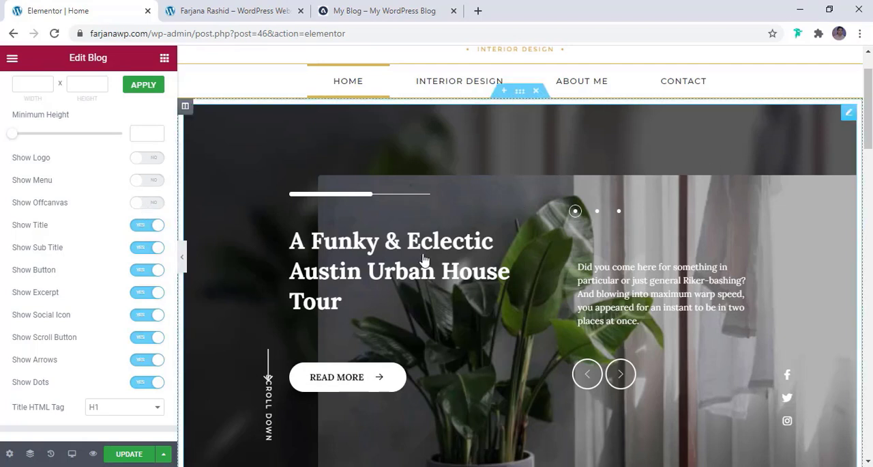
- Turn off the scroll button, dots and social icons in the blog slider's layout
{"action": "scroll", "coordinate": [380, 307], "scroll_direction": "down", "scroll_amount": 1}
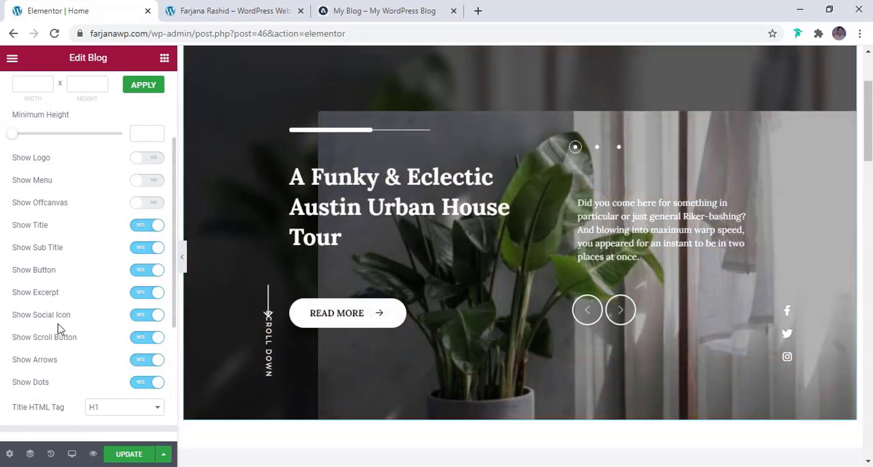
{"action": "left_click", "coordinate": [147, 337]}
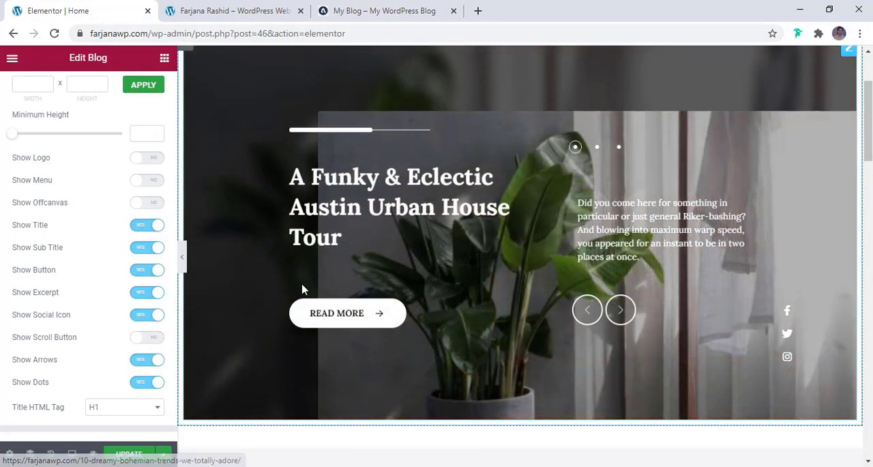
{"action": "left_click", "coordinate": [142, 388]}
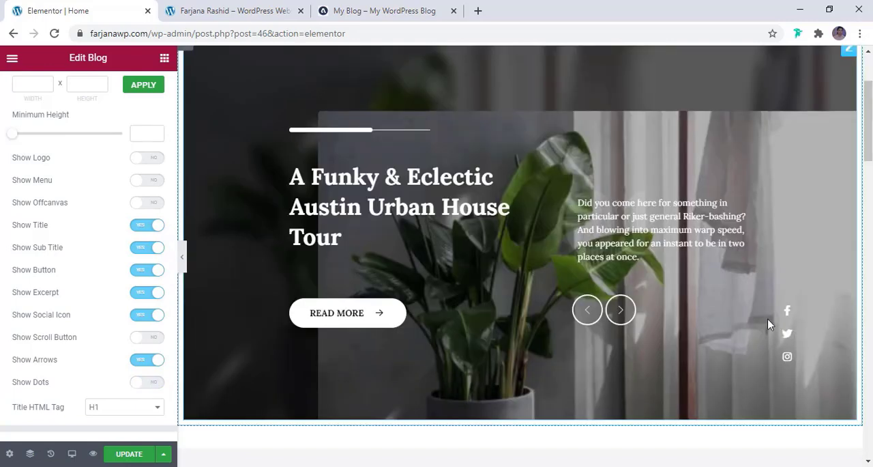
{"action": "left_click", "coordinate": [145, 316]}
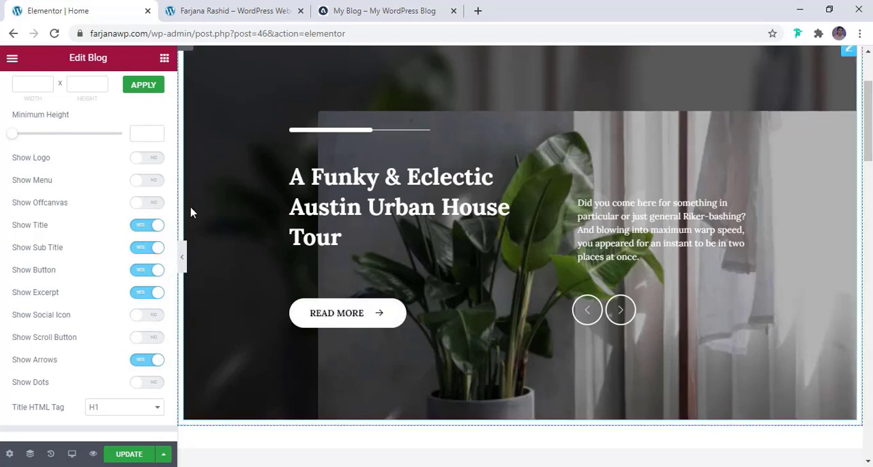
{"action": "scroll", "coordinate": [113, 359], "scroll_direction": "down", "scroll_amount": 2}
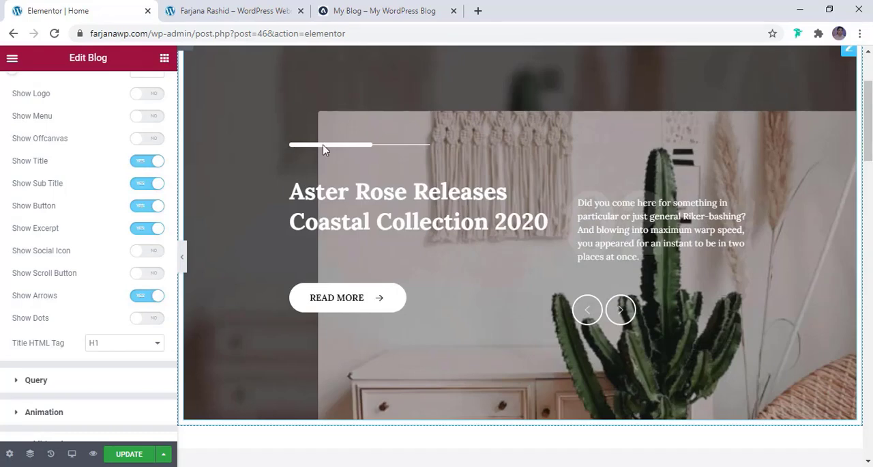
- Set the separator color of the blog slider's title style to the global brown color
{"action": "scroll", "coordinate": [111, 263], "scroll_direction": "up", "scroll_amount": 6}
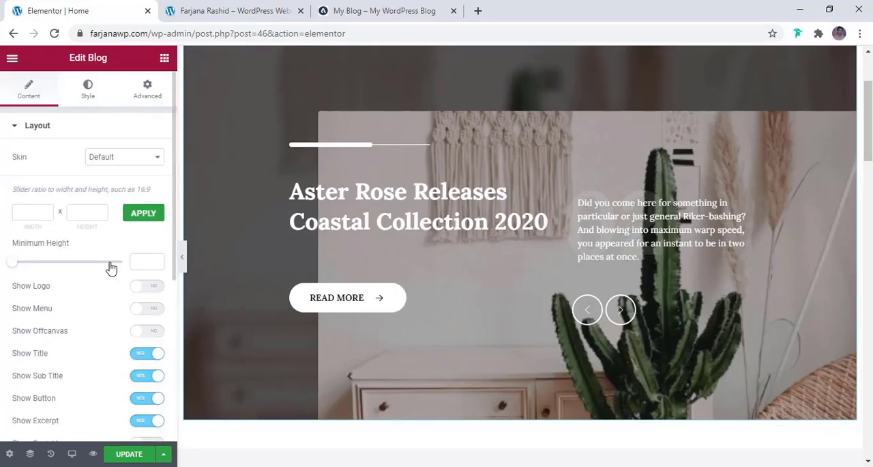
{"action": "left_click", "coordinate": [89, 90]}
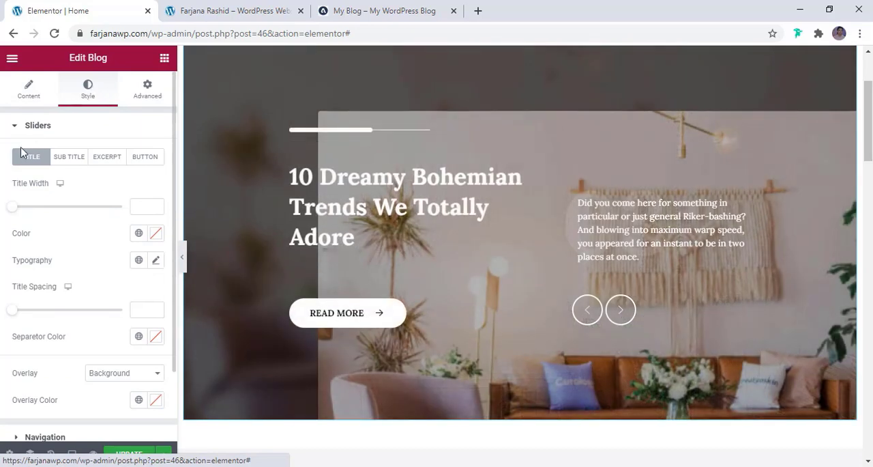
{"action": "scroll", "coordinate": [54, 314], "scroll_direction": "down", "scroll_amount": 1}
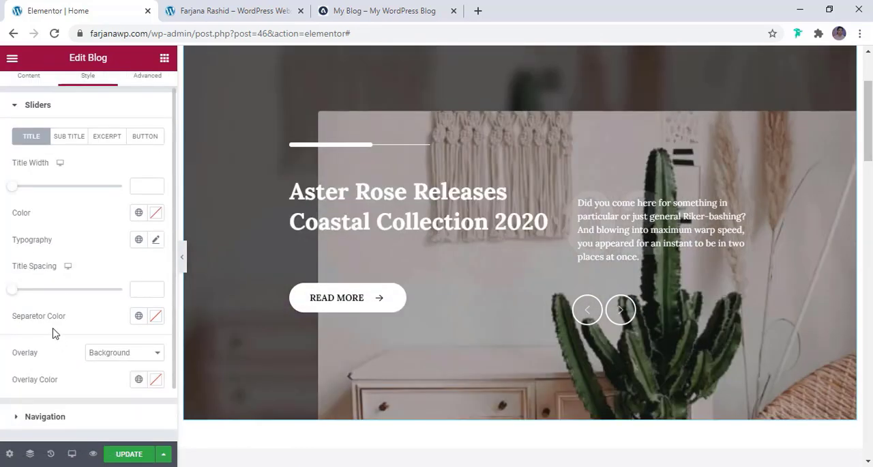
{"action": "left_click", "coordinate": [139, 315]}
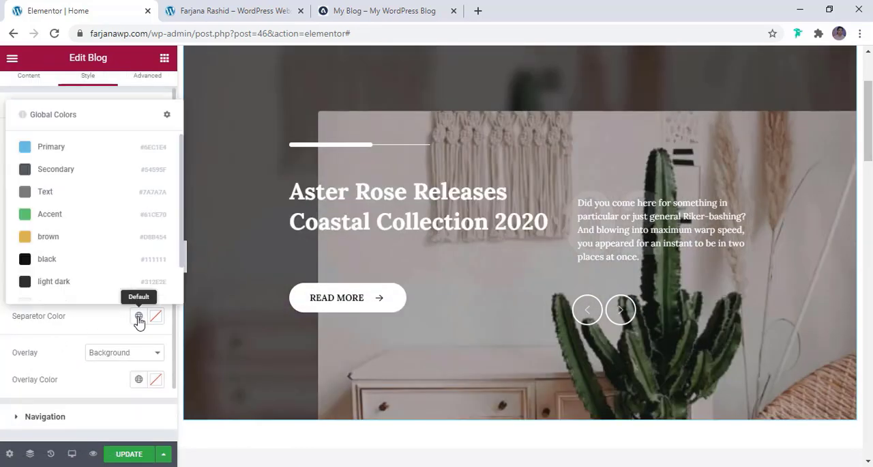
{"action": "left_click", "coordinate": [94, 236]}
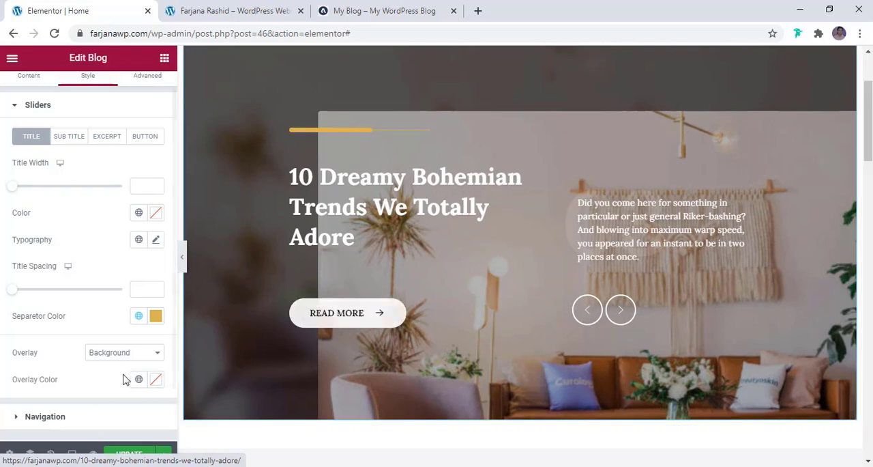
- Set the normal text color of the blog slider's button to the global brown color
{"action": "scroll", "coordinate": [114, 372], "scroll_direction": "down", "scroll_amount": 2}
{"action": "scroll", "coordinate": [109, 371], "scroll_direction": "up", "scroll_amount": 3}
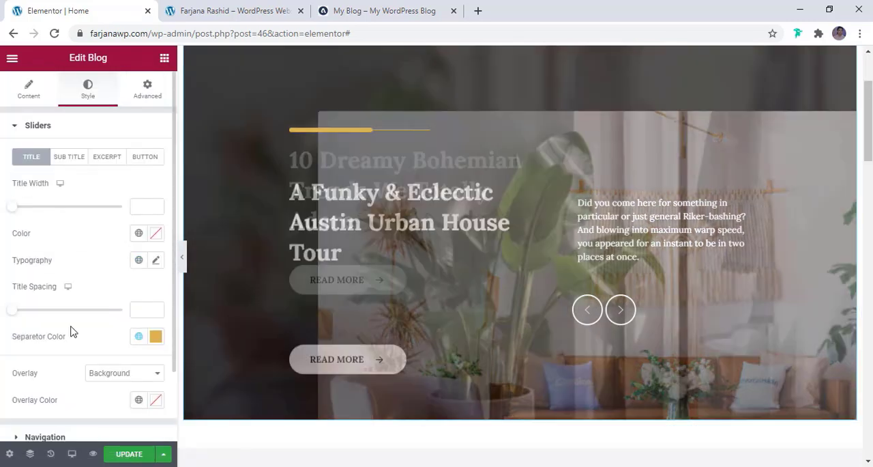
{"action": "left_click", "coordinate": [145, 159]}
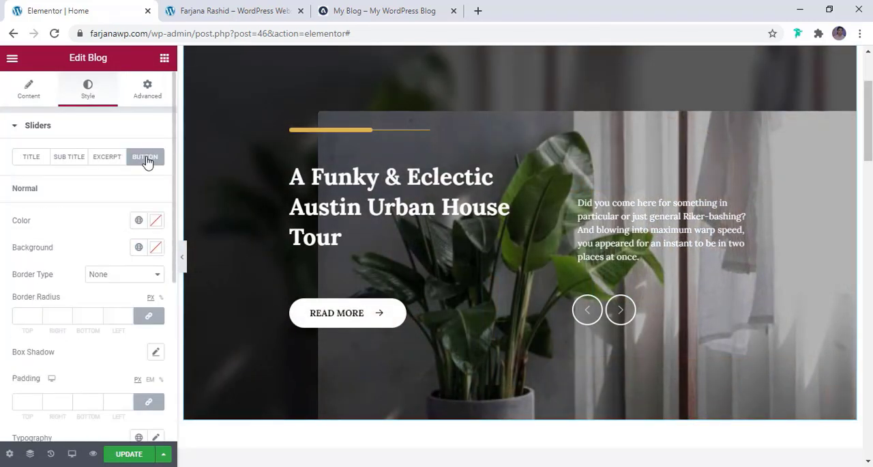
{"action": "left_click", "coordinate": [139, 219]}
{"action": "left_click", "coordinate": [81, 371]}
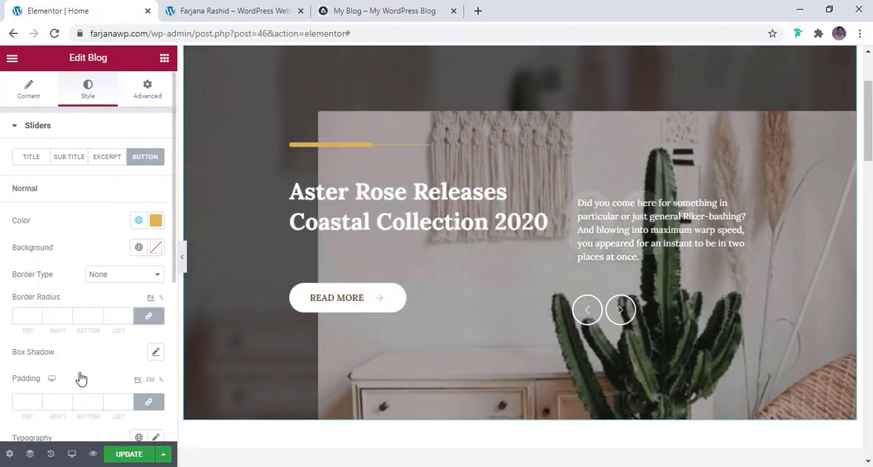
- Examine the restyled blog slider on the page and the source options in its query settings, leaving the source at Show All
{"action": "scroll", "coordinate": [79, 376], "scroll_direction": "down", "scroll_amount": 4}
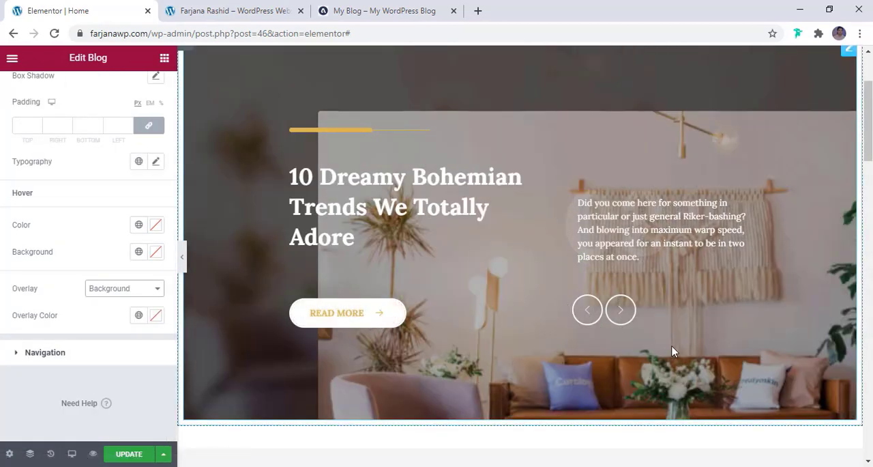
{"action": "scroll", "coordinate": [673, 348], "scroll_direction": "up", "scroll_amount": 2}
{"action": "scroll", "coordinate": [673, 346], "scroll_direction": "down", "scroll_amount": 2}
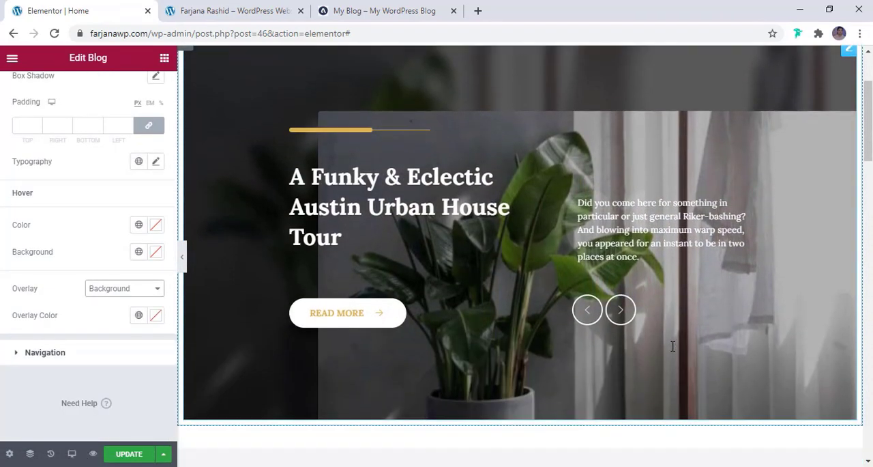
{"action": "scroll", "coordinate": [544, 348], "scroll_direction": "down", "scroll_amount": 1}
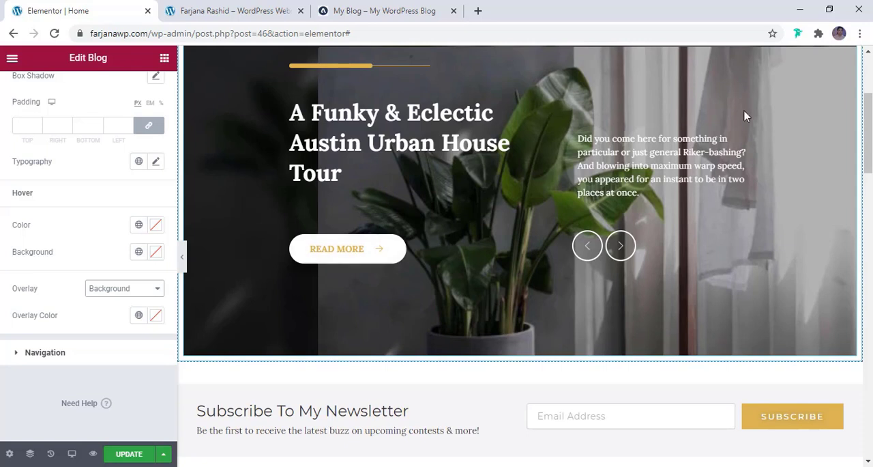
{"action": "scroll", "coordinate": [746, 116], "scroll_direction": "up", "scroll_amount": 2}
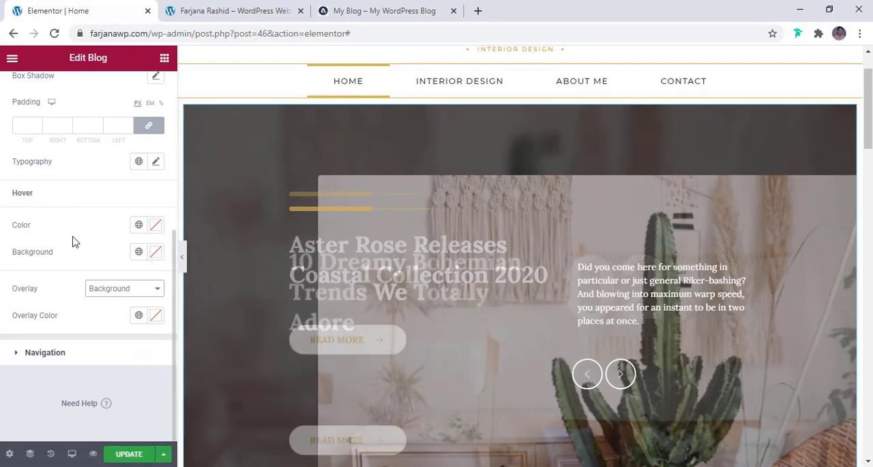
{"action": "scroll", "coordinate": [75, 242], "scroll_direction": "up", "scroll_amount": 4}
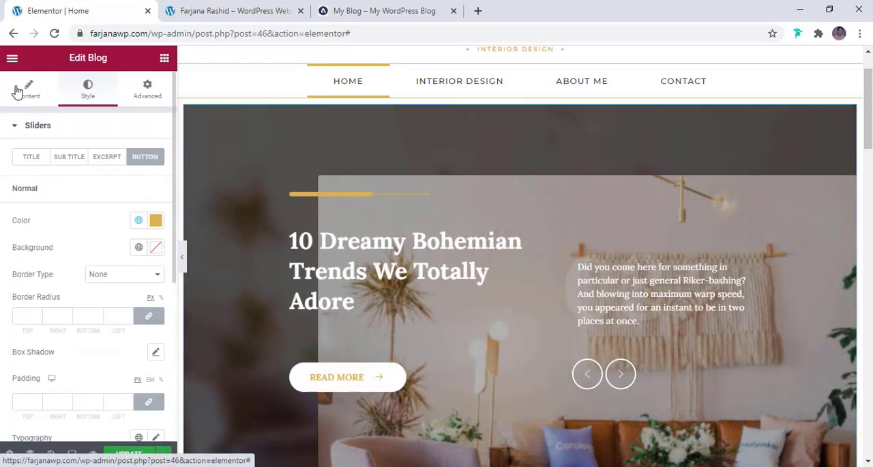
{"action": "left_click", "coordinate": [19, 89]}
{"action": "scroll", "coordinate": [109, 221], "scroll_direction": "down", "scroll_amount": 6}
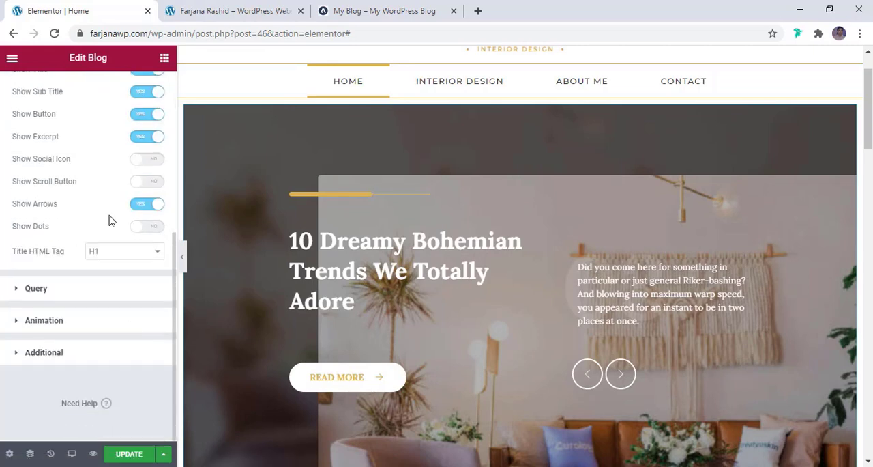
{"action": "left_click", "coordinate": [64, 289]}
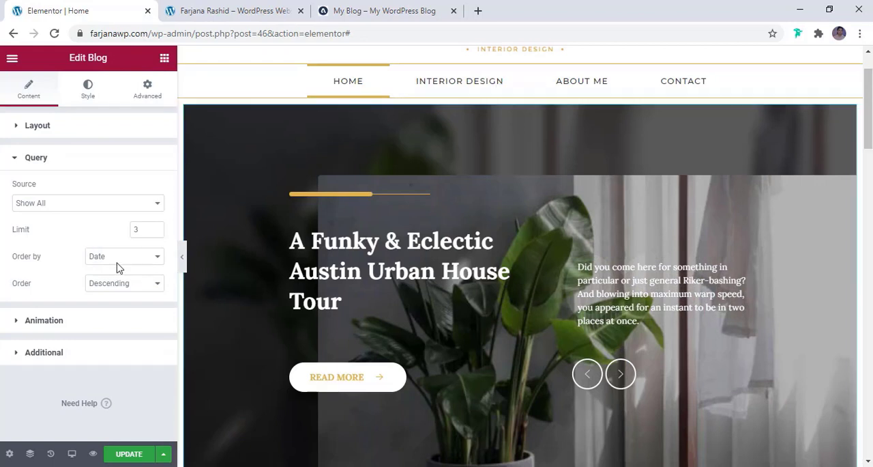
{"action": "left_click", "coordinate": [50, 203]}
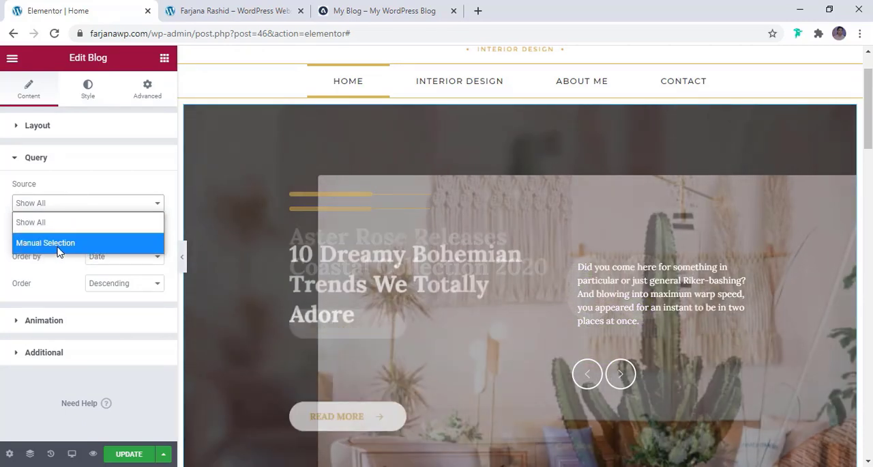
{"action": "left_click", "coordinate": [103, 192]}
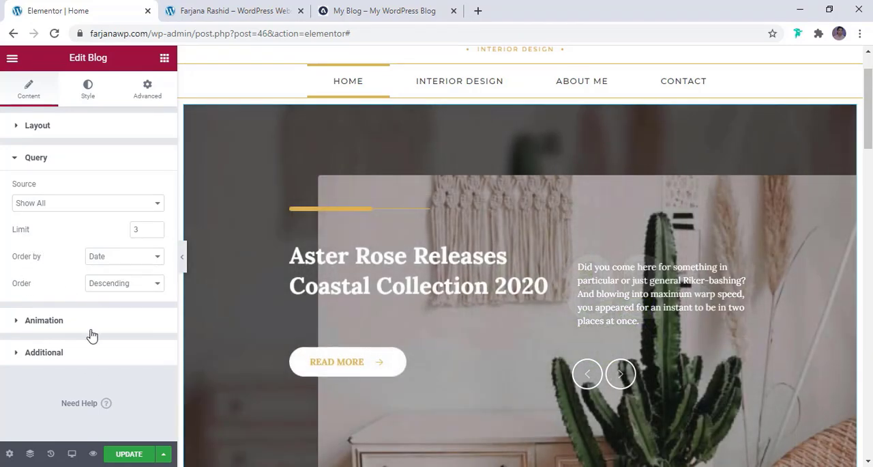
- Examine the blog slider's animation settings and its additional settings for button text and excerpt length
{"action": "left_click", "coordinate": [93, 335]}
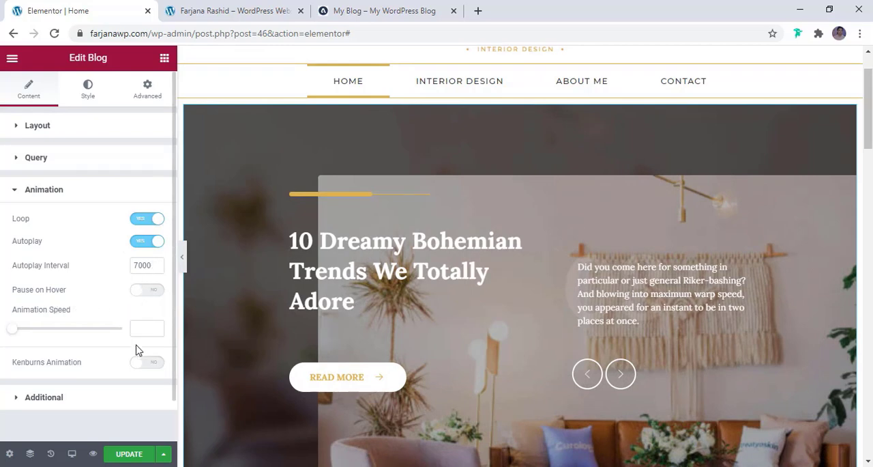
{"action": "scroll", "coordinate": [136, 350], "scroll_direction": "down", "scroll_amount": 1}
{"action": "left_click", "coordinate": [60, 358]}
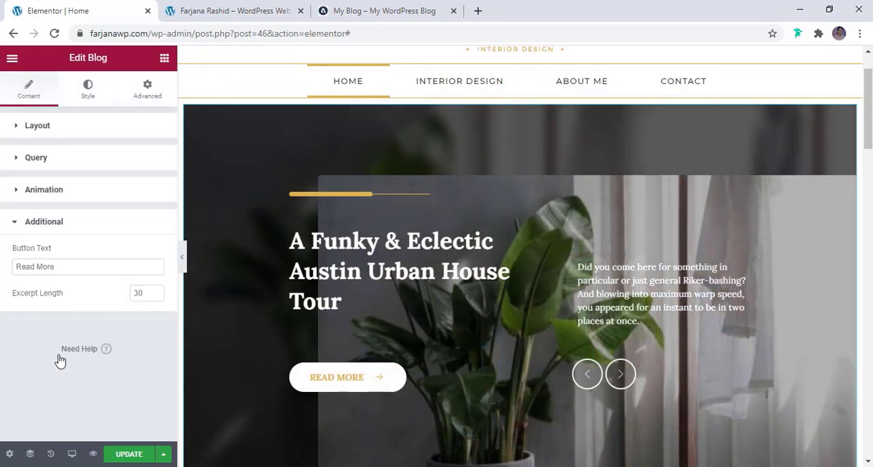
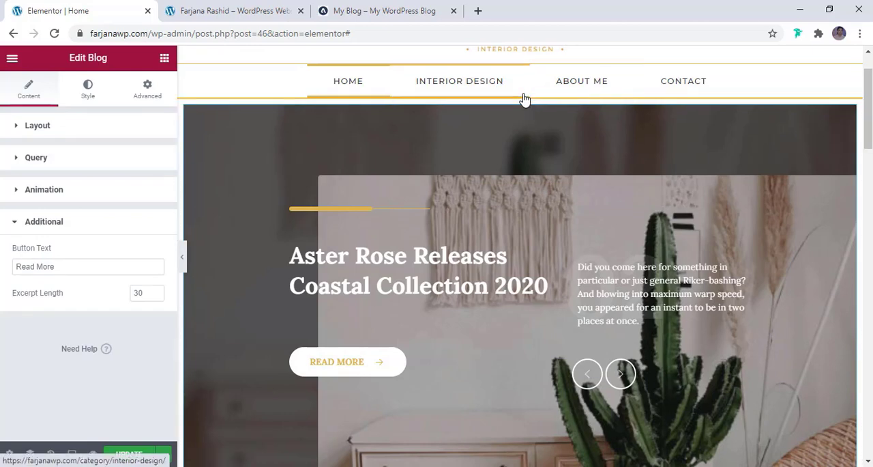
- Set the columns gap of the section holding the blog slider to No Gap
{"action": "left_click", "coordinate": [517, 93]}
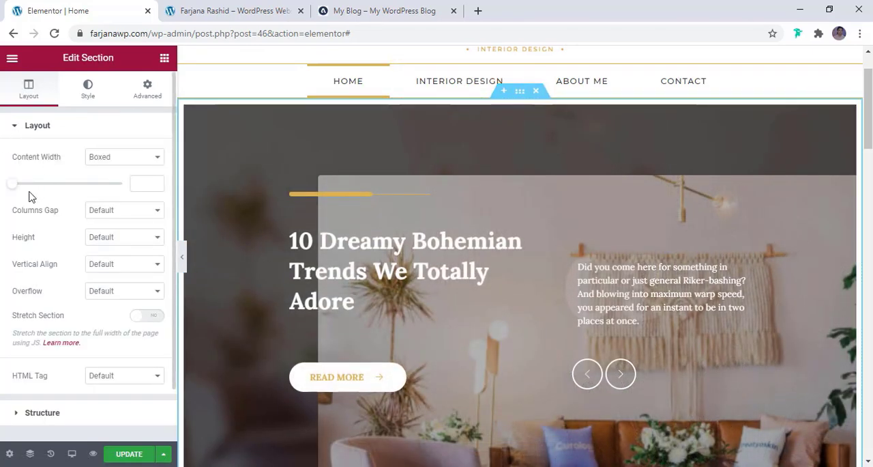
{"action": "left_click", "coordinate": [119, 215]}
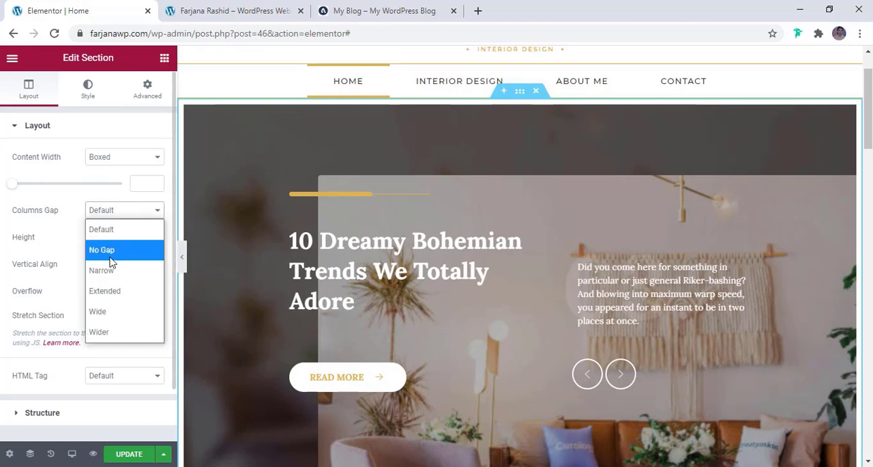
{"action": "left_click", "coordinate": [110, 252]}
{"action": "scroll", "coordinate": [327, 289], "scroll_direction": "down", "scroll_amount": 3}
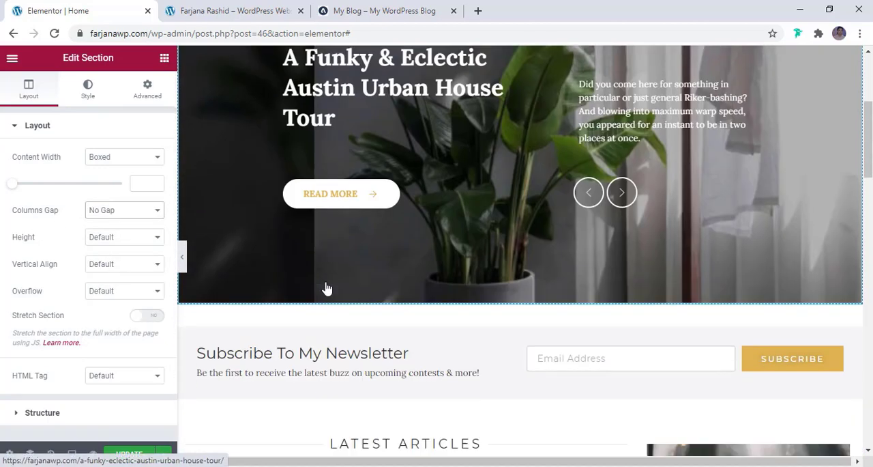
- Check the slider spacing on the reference blog page, then unlink the slider section's margin values and set its top margin to 30 px
{"action": "left_click", "coordinate": [369, 14]}
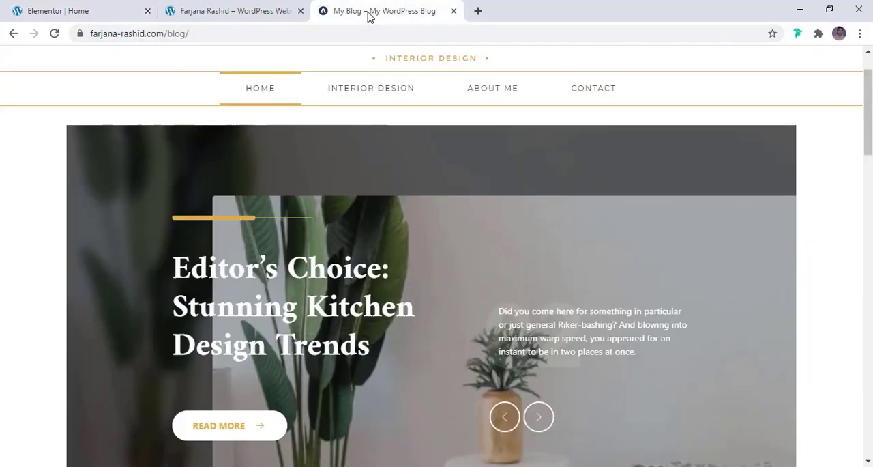
{"action": "scroll", "coordinate": [391, 242], "scroll_direction": "down", "scroll_amount": 4}
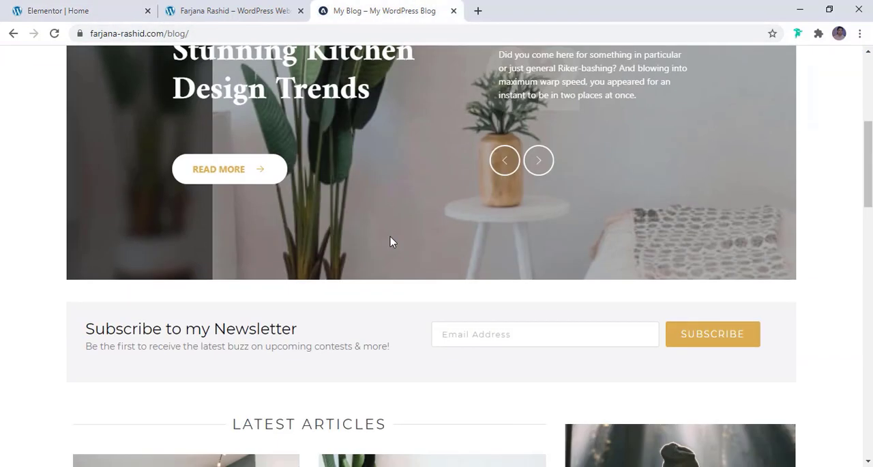
{"action": "scroll", "coordinate": [391, 242], "scroll_direction": "up", "scroll_amount": 5}
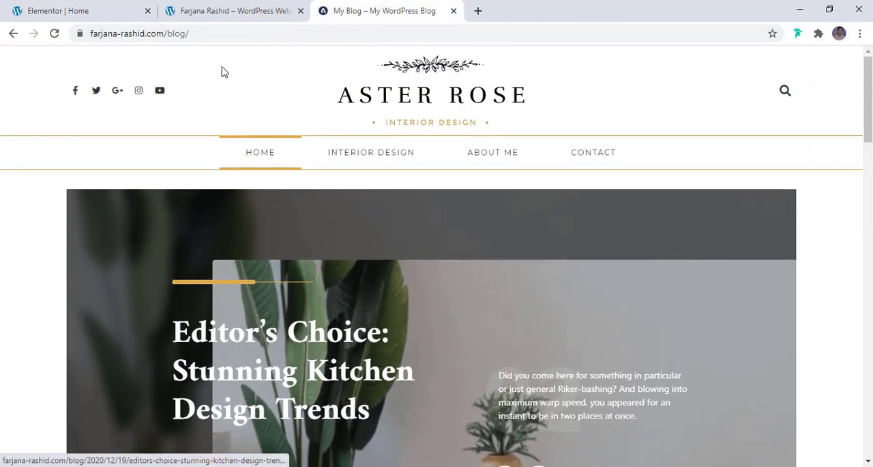
{"action": "left_click", "coordinate": [89, 7]}
{"action": "scroll", "coordinate": [294, 249], "scroll_direction": "up", "scroll_amount": 3}
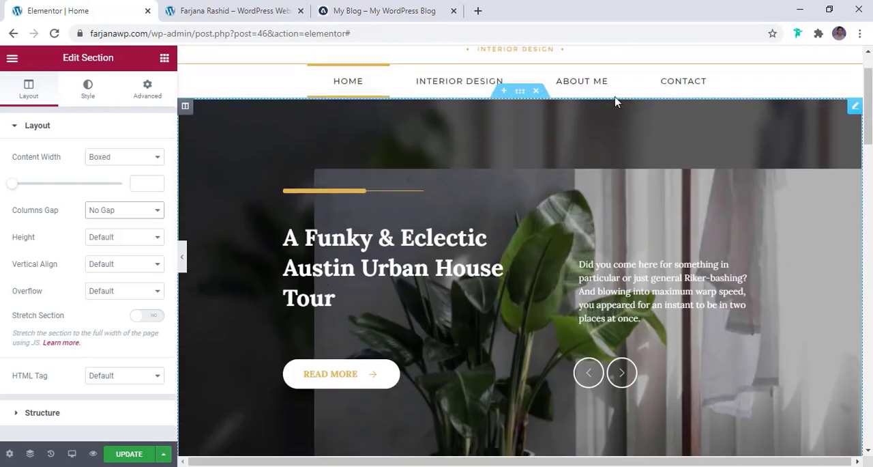
{"action": "left_click", "coordinate": [149, 94]}
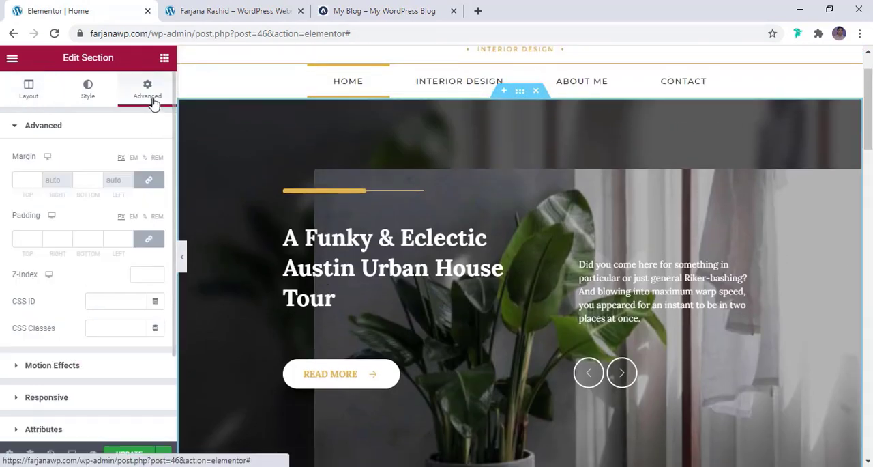
{"action": "left_click", "coordinate": [147, 182]}
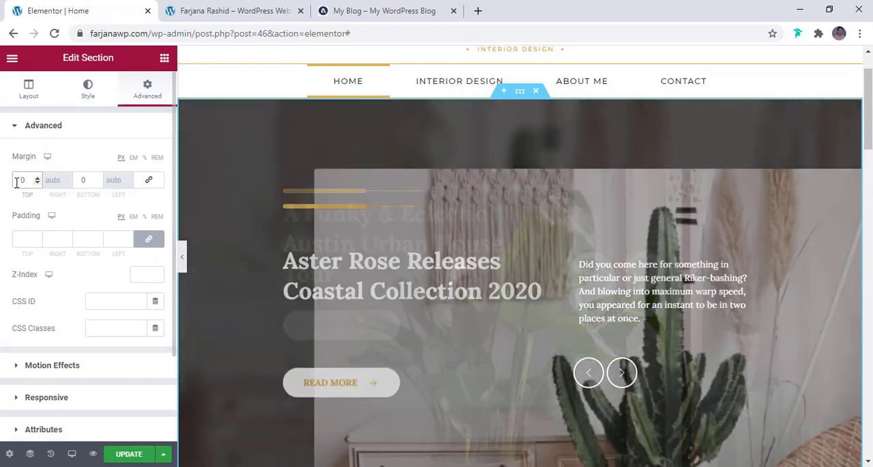
{"action": "type", "text": "2"}
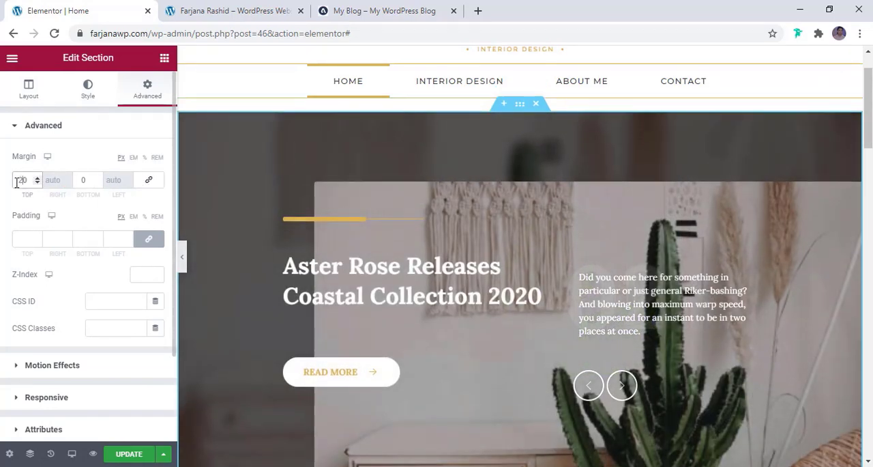
{"action": "key", "text": "BackSpace"}
{"action": "type", "text": "3"}
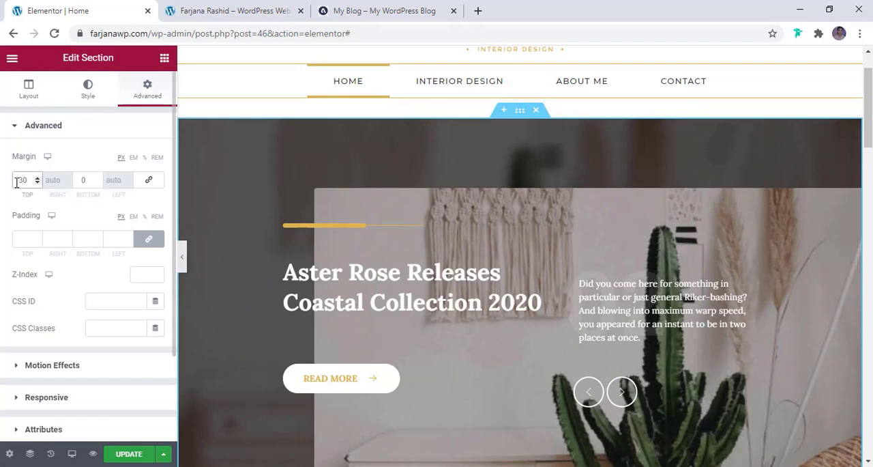
- Set the newsletter section's top and bottom margins to 30 px and update the page
{"action": "scroll", "coordinate": [396, 218], "scroll_direction": "down", "scroll_amount": 3}
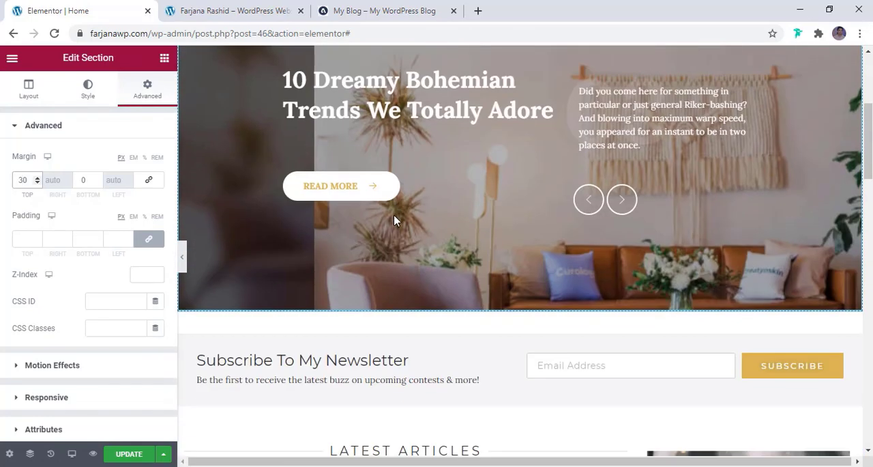
{"action": "scroll", "coordinate": [394, 219], "scroll_direction": "down", "scroll_amount": 2}
{"action": "left_click", "coordinate": [520, 198]}
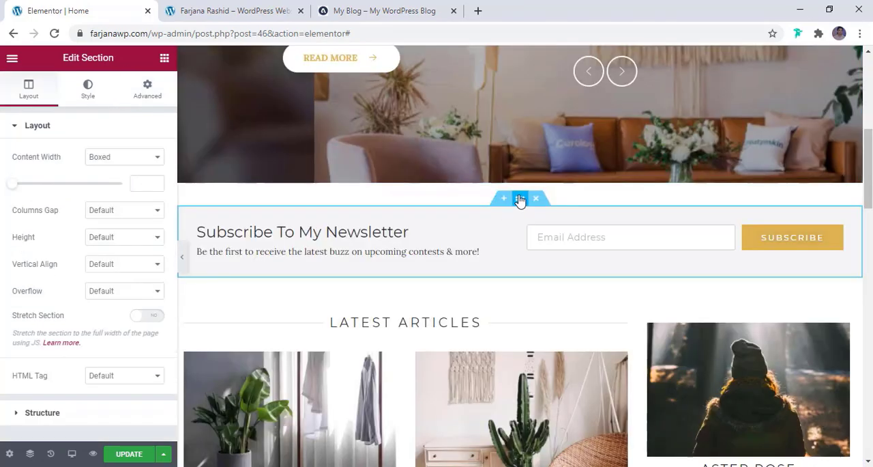
{"action": "left_click", "coordinate": [148, 89]}
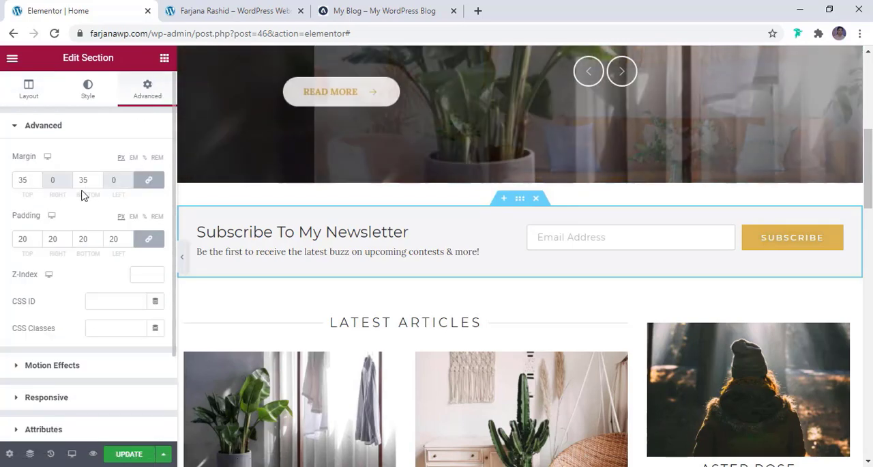
{"action": "left_click", "coordinate": [37, 183]}
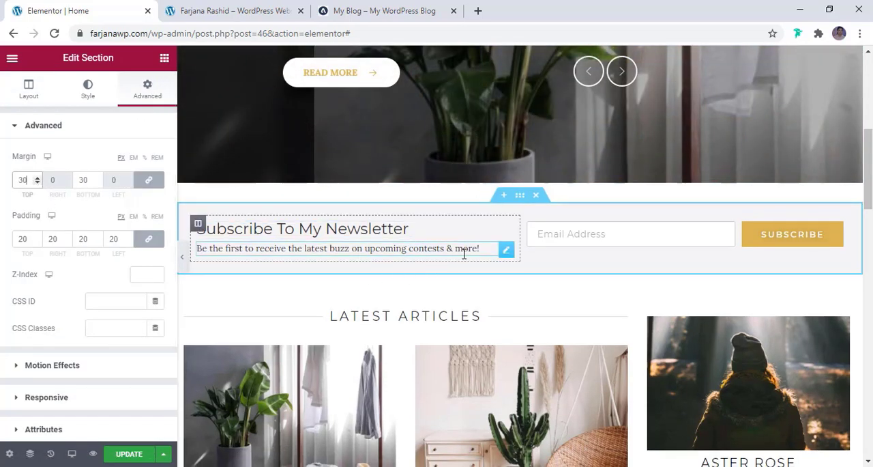
{"action": "left_click", "coordinate": [130, 454]}
- Switch the editor to the tablet preview and examine the page from the header to the sidebar's featured posts
{"action": "scroll", "coordinate": [289, 352], "scroll_direction": "up", "scroll_amount": 5}
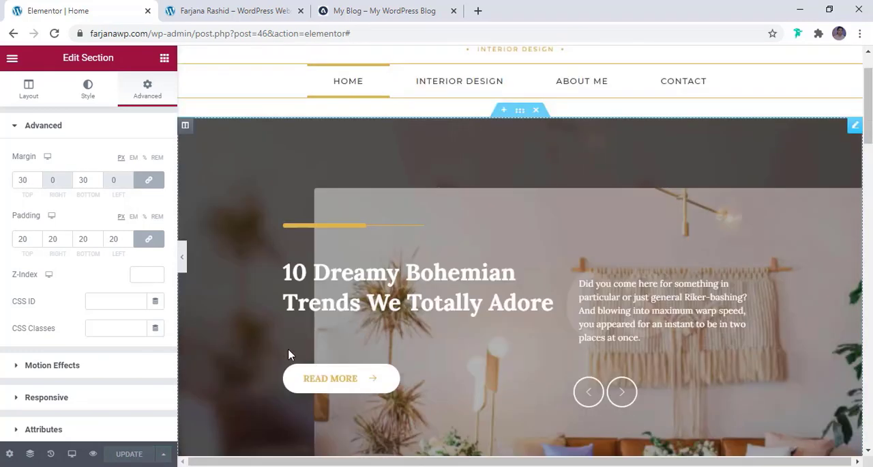
{"action": "scroll", "coordinate": [478, 317], "scroll_direction": "up", "scroll_amount": 1}
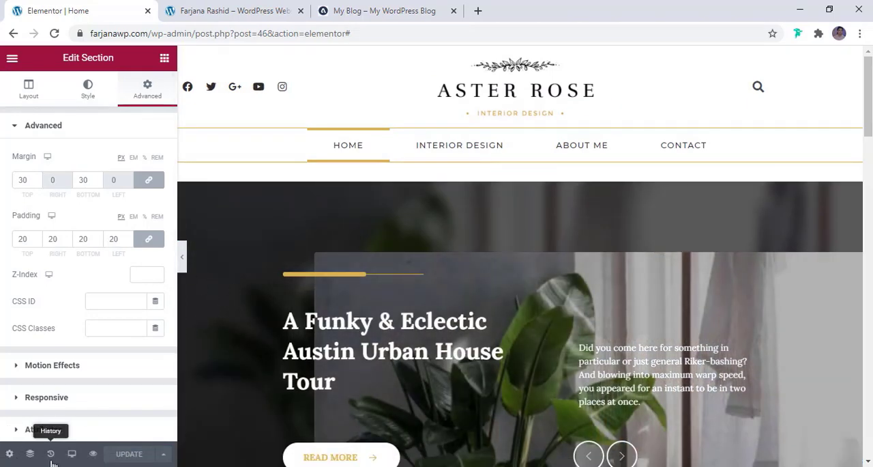
{"action": "left_click", "coordinate": [71, 455]}
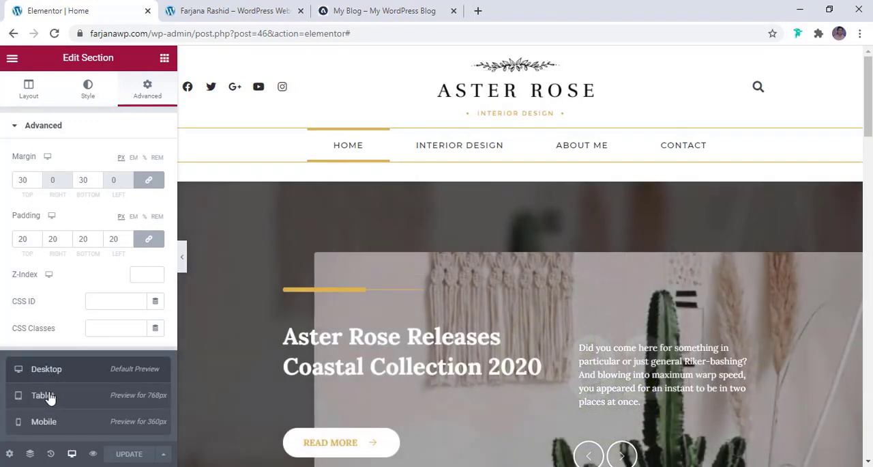
{"action": "left_click", "coordinate": [49, 398]}
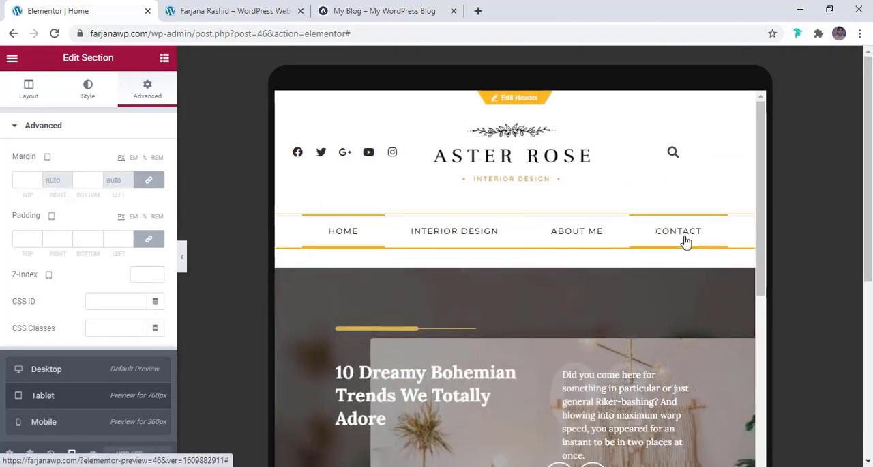
{"action": "scroll", "coordinate": [687, 244], "scroll_direction": "down", "scroll_amount": 5}
{"action": "scroll", "coordinate": [686, 242], "scroll_direction": "down", "scroll_amount": 5}
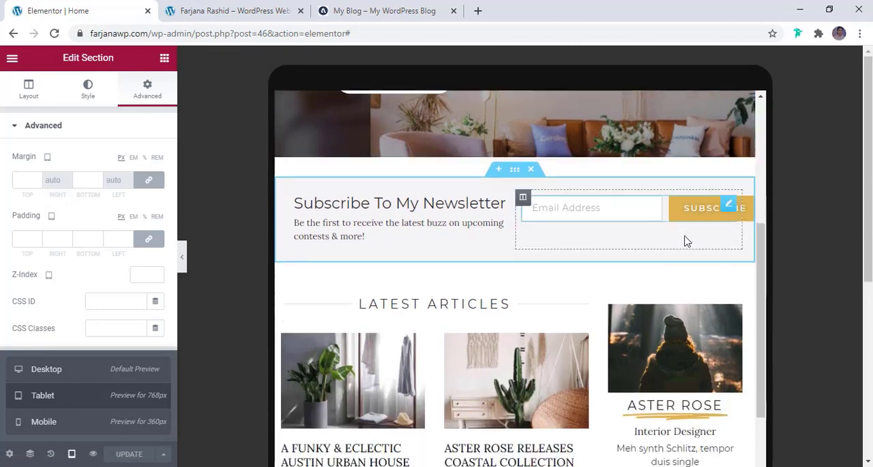
{"action": "scroll", "coordinate": [687, 240], "scroll_direction": "down", "scroll_amount": 3}
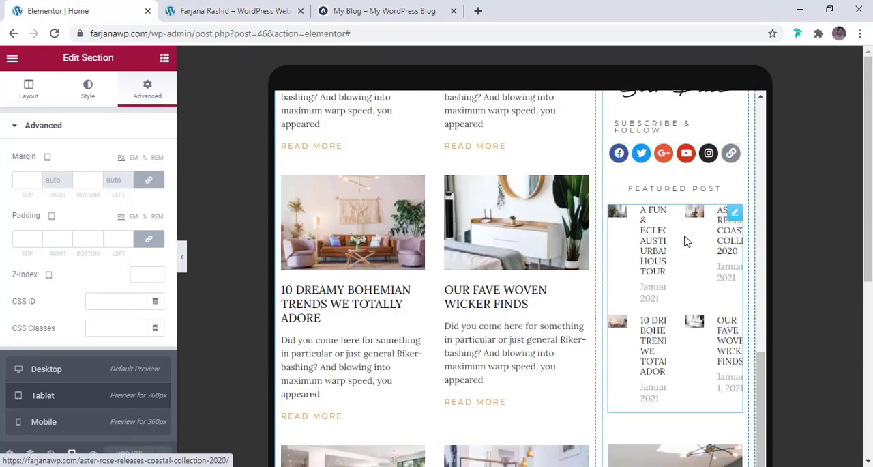
{"action": "scroll", "coordinate": [686, 241], "scroll_direction": "up", "scroll_amount": 4}
{"action": "scroll", "coordinate": [686, 240], "scroll_direction": "down", "scroll_amount": 2}
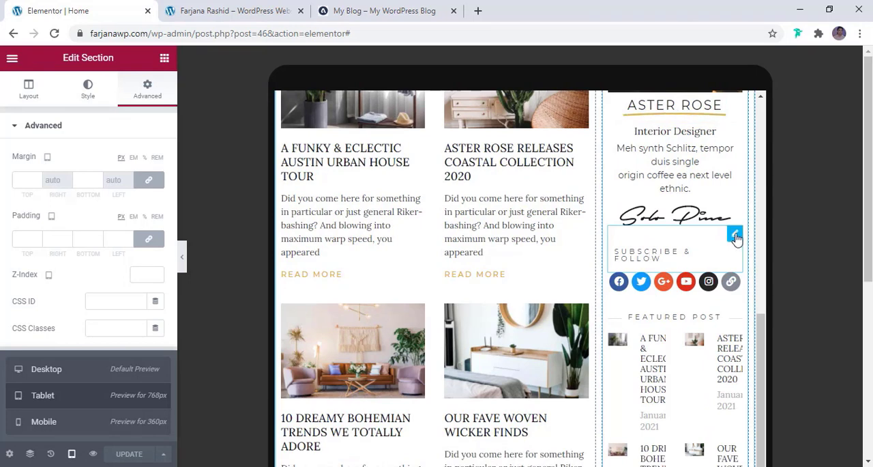
- Set the tablet text size of the sidebar's Subscribe & Follow divider to 10 px
{"action": "left_click", "coordinate": [735, 235]}
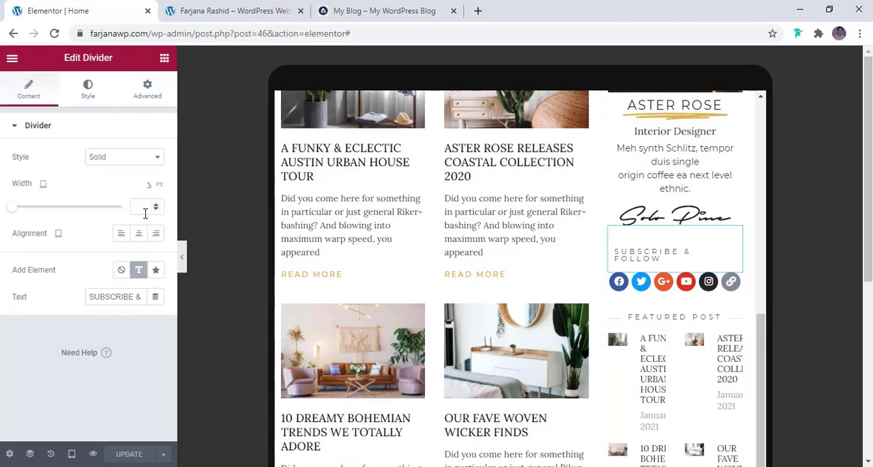
{"action": "left_click", "coordinate": [87, 94]}
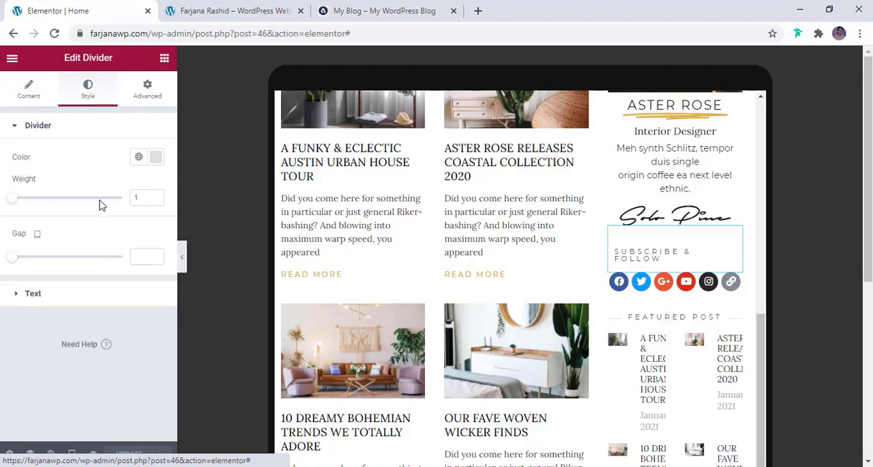
{"action": "left_click", "coordinate": [52, 301]}
{"action": "left_click", "coordinate": [156, 217]}
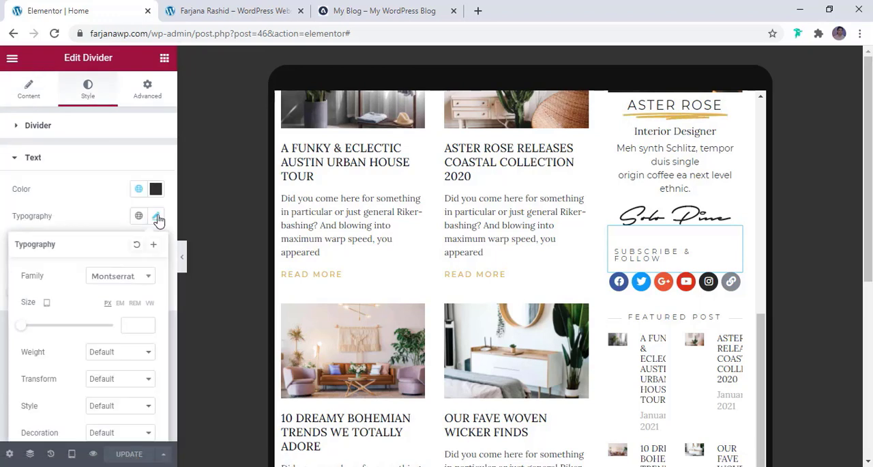
{"action": "scroll", "coordinate": [125, 304], "scroll_direction": "down", "scroll_amount": 1}
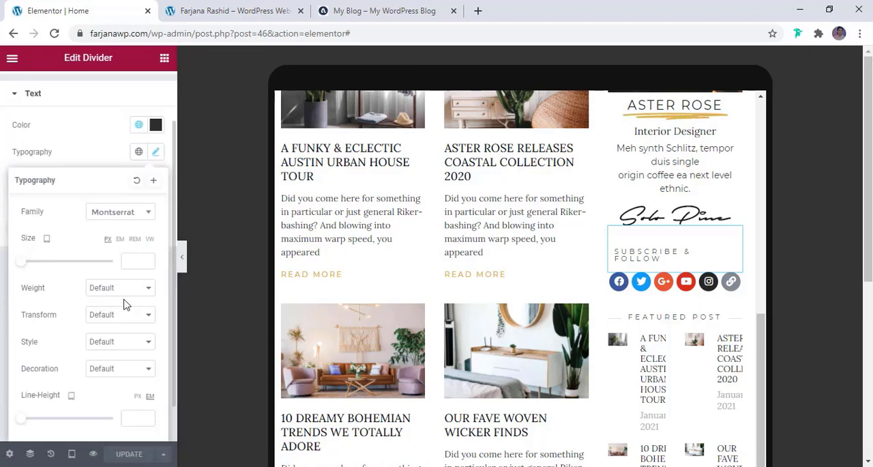
{"action": "left_click", "coordinate": [135, 260]}
{"action": "type", "text": "12"}
{"action": "key", "text": "BackSpace"}
{"action": "type", "text": "0"}
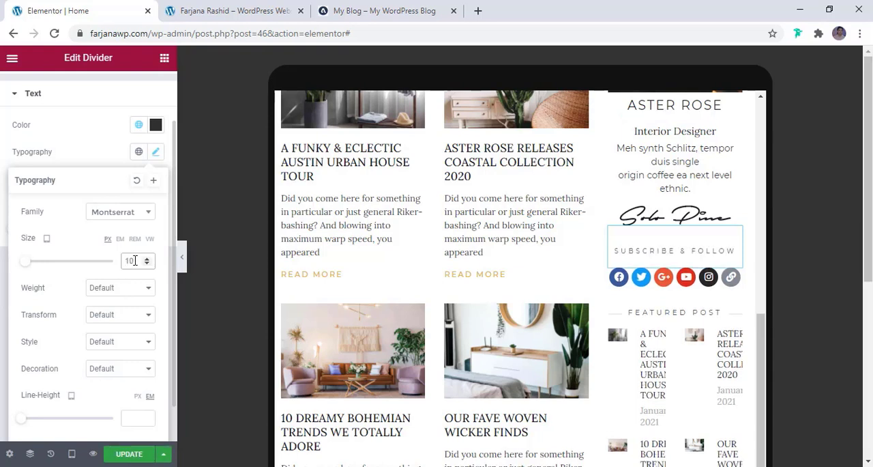
- Set the sidebar's Featured Post widget to 1 column on tablet
{"action": "scroll", "coordinate": [653, 318], "scroll_direction": "down", "scroll_amount": 1}
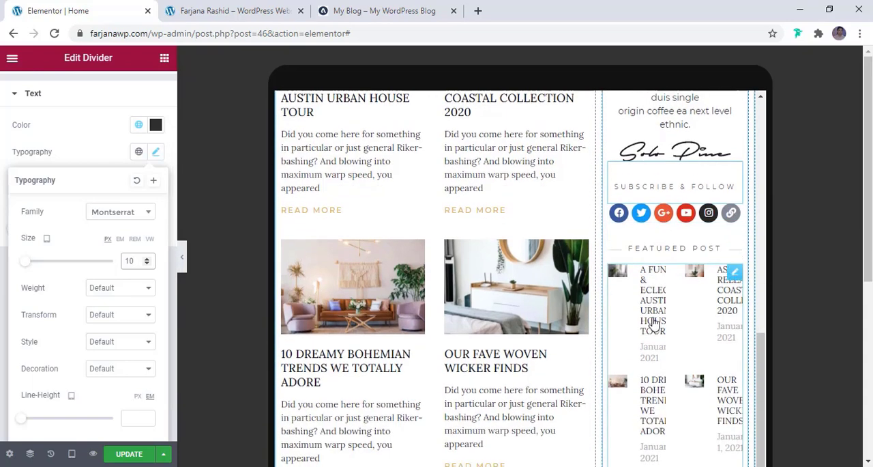
{"action": "left_click", "coordinate": [653, 318]}
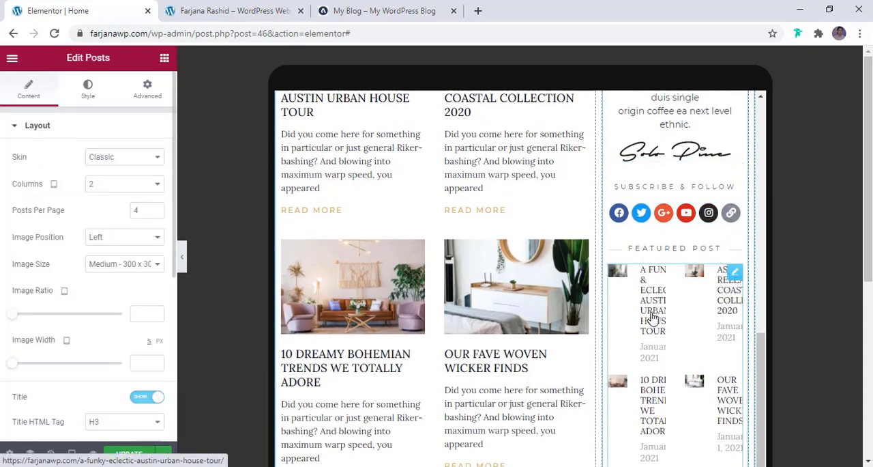
{"action": "left_click", "coordinate": [128, 184]}
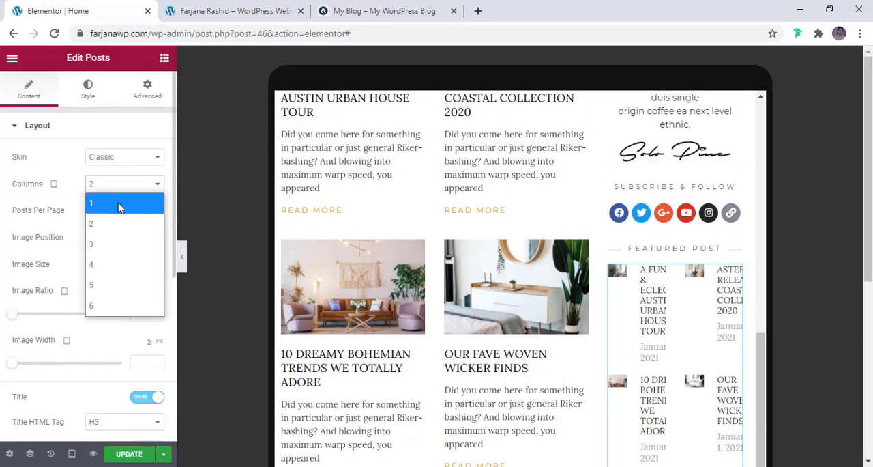
{"action": "left_click", "coordinate": [120, 208]}
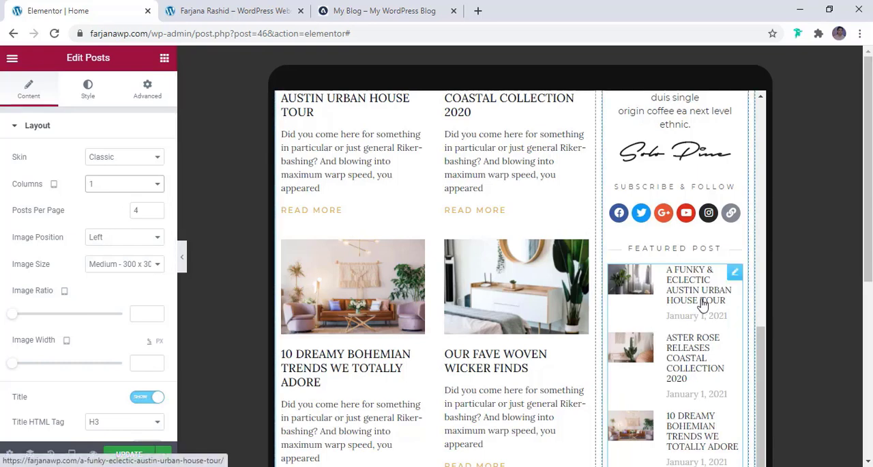
- Set the tablet title text size of the sidebar's Featured Post widget to 10 px
{"action": "scroll", "coordinate": [69, 275], "scroll_direction": "down", "scroll_amount": 1}
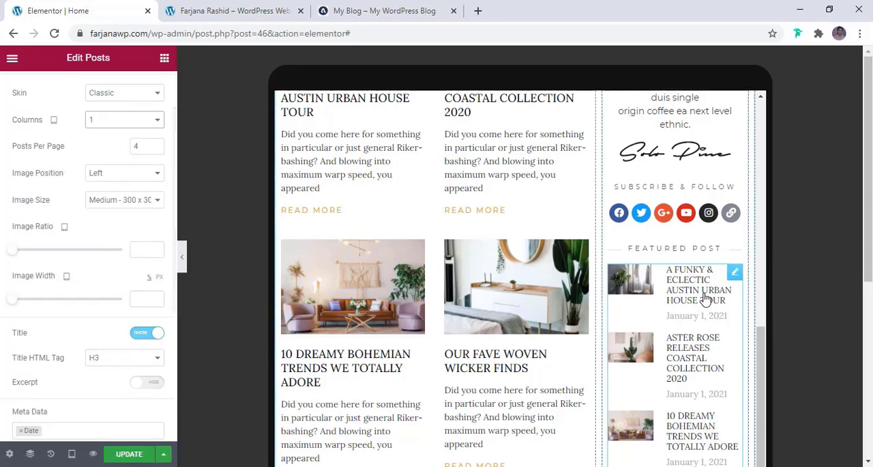
{"action": "scroll", "coordinate": [89, 304], "scroll_direction": "down", "scroll_amount": 2}
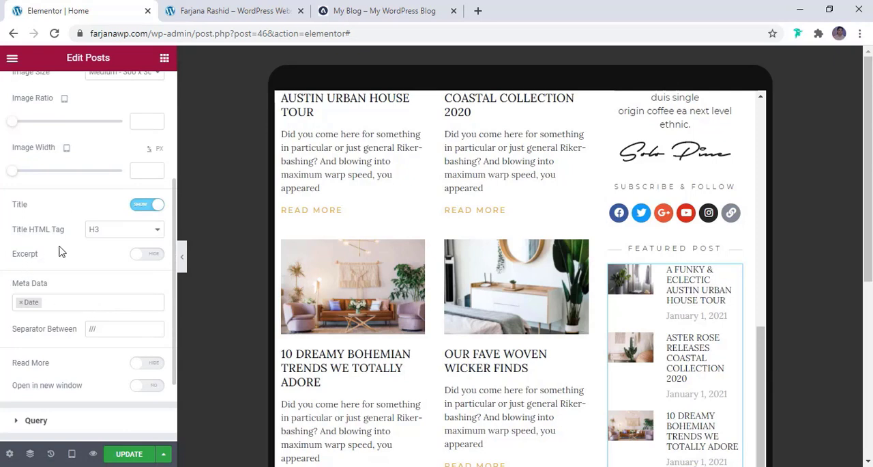
{"action": "scroll", "coordinate": [93, 178], "scroll_direction": "up", "scroll_amount": 3}
{"action": "left_click", "coordinate": [86, 90]}
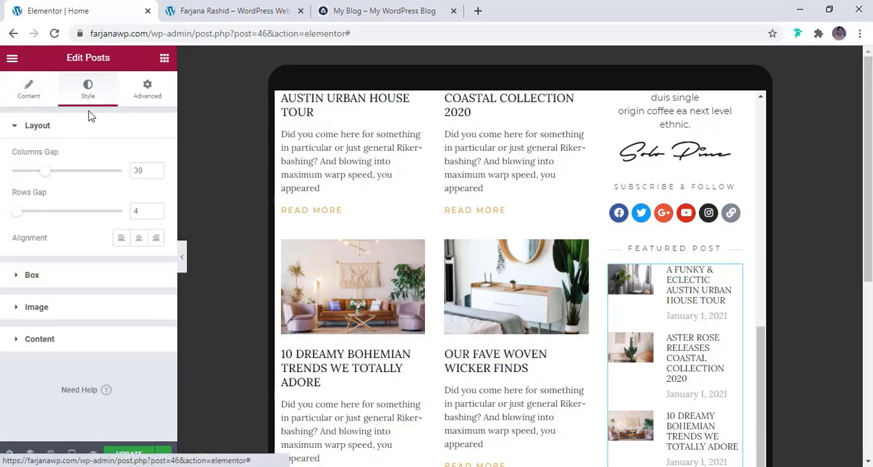
{"action": "left_click", "coordinate": [63, 338]}
{"action": "scroll", "coordinate": [68, 330], "scroll_direction": "down", "scroll_amount": 1}
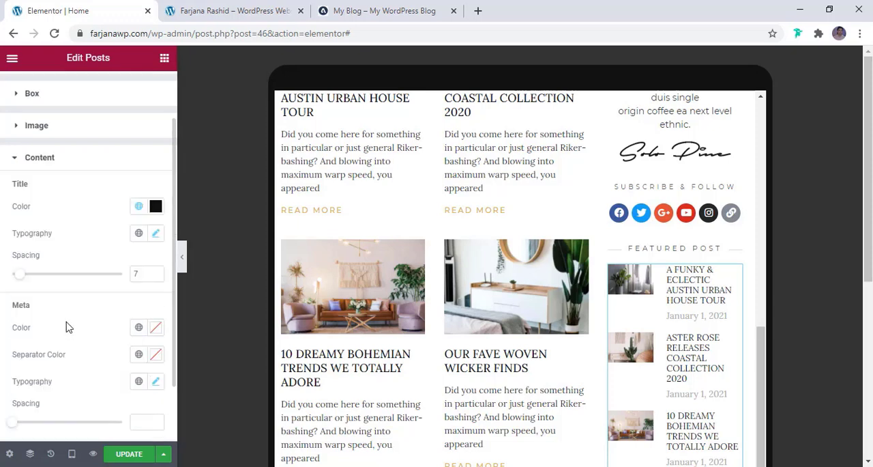
{"action": "left_click", "coordinate": [156, 235]}
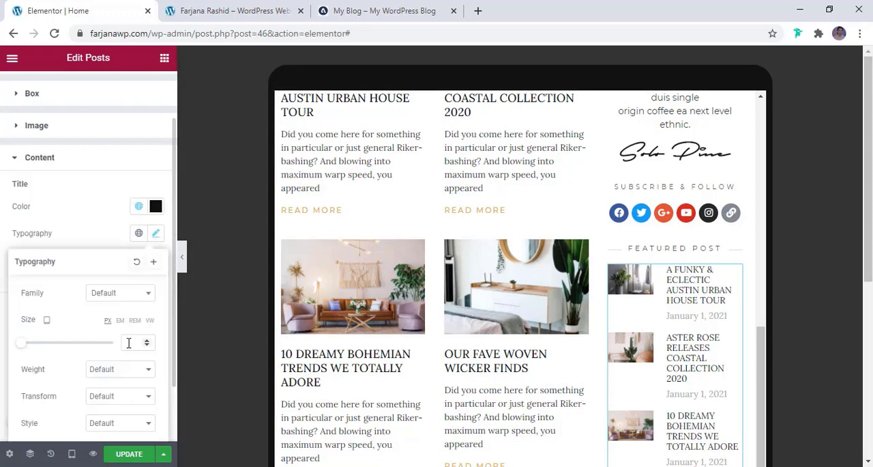
{"action": "type", "text": "12"}
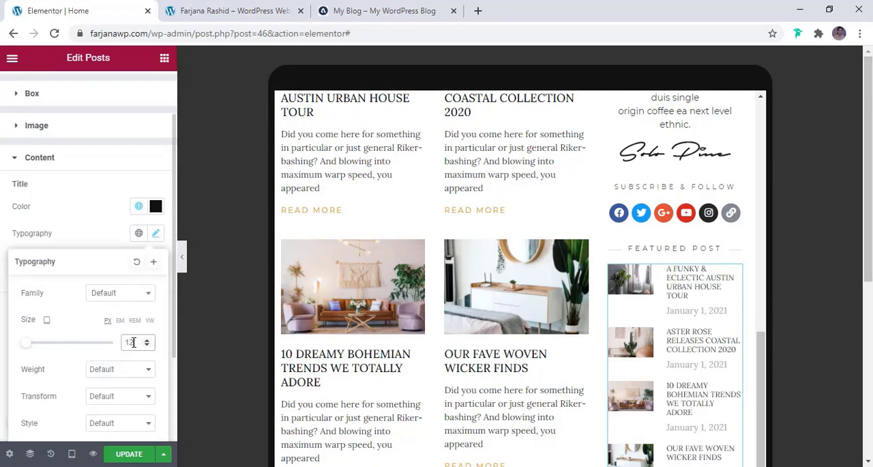
{"action": "left_click", "coordinate": [146, 345]}
{"action": "left_click", "coordinate": [146, 345]}
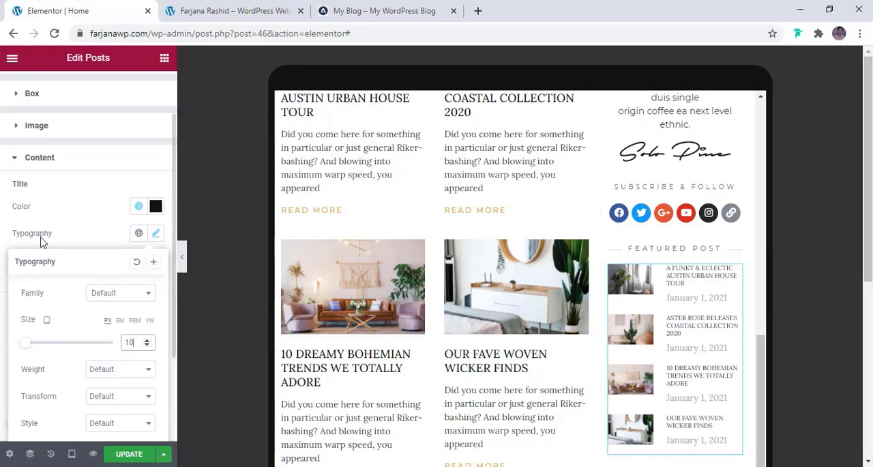
{"action": "left_click", "coordinate": [67, 227]}
- Set the tablet text size of the Featured Post widget's meta date to 10 px
{"action": "scroll", "coordinate": [95, 321], "scroll_direction": "down", "scroll_amount": 2}
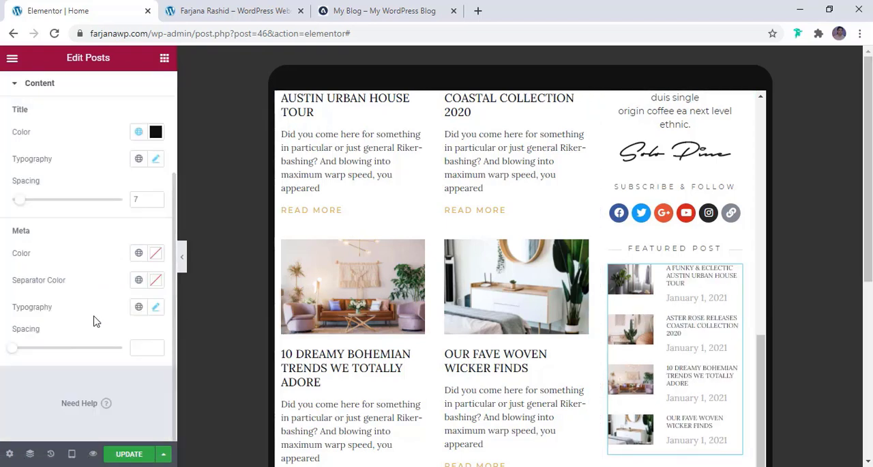
{"action": "left_click", "coordinate": [156, 307]}
{"action": "scroll", "coordinate": [140, 335], "scroll_direction": "down", "scroll_amount": 5}
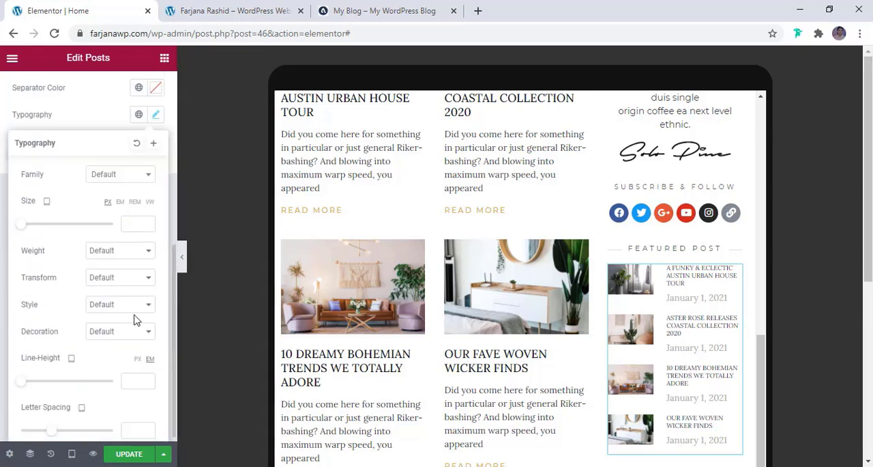
{"action": "left_click", "coordinate": [137, 231]}
{"action": "type", "text": "12"}
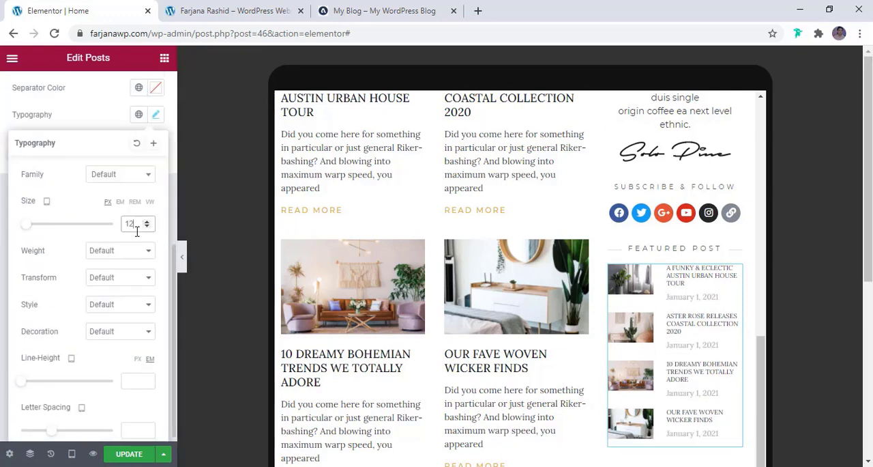
{"action": "key", "text": "Down"}
{"action": "key", "text": "Down"}
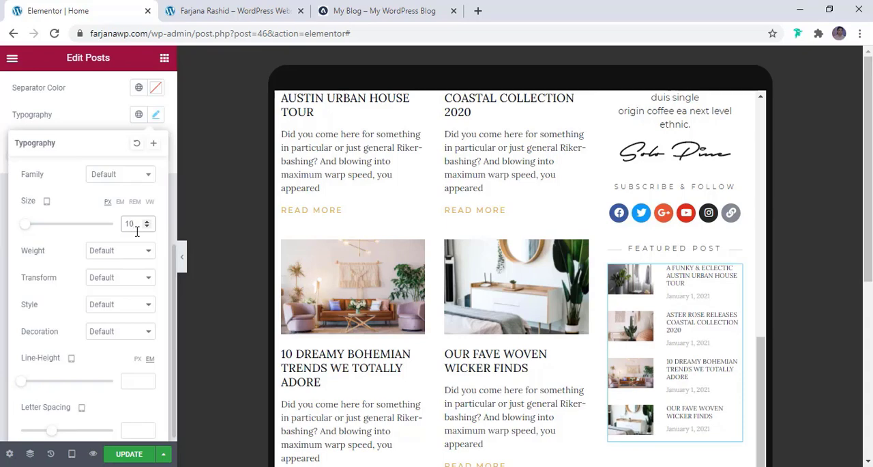
- Set the tablet box height of the sidebar's white-labelled Interior Design call to action to 100 px
{"action": "scroll", "coordinate": [678, 339], "scroll_direction": "down", "scroll_amount": 6}
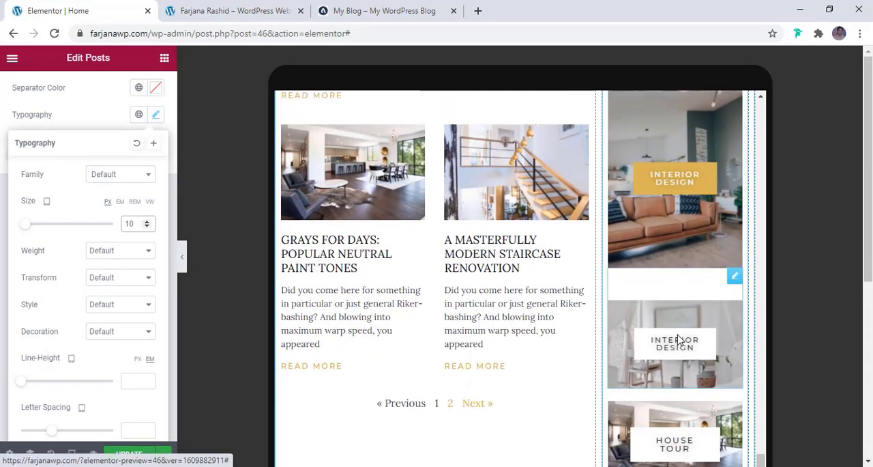
{"action": "scroll", "coordinate": [677, 339], "scroll_direction": "down", "scroll_amount": 3}
{"action": "scroll", "coordinate": [677, 339], "scroll_direction": "up", "scroll_amount": 1}
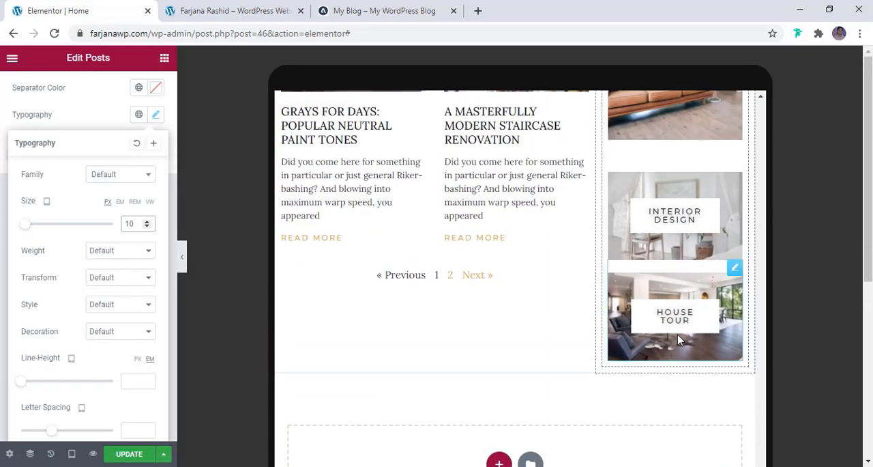
{"action": "scroll", "coordinate": [677, 339], "scroll_direction": "up", "scroll_amount": 1}
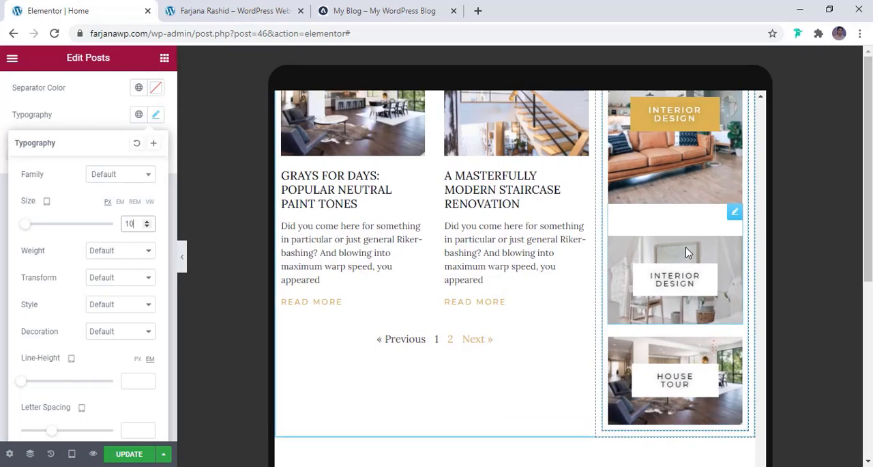
{"action": "left_click", "coordinate": [722, 291]}
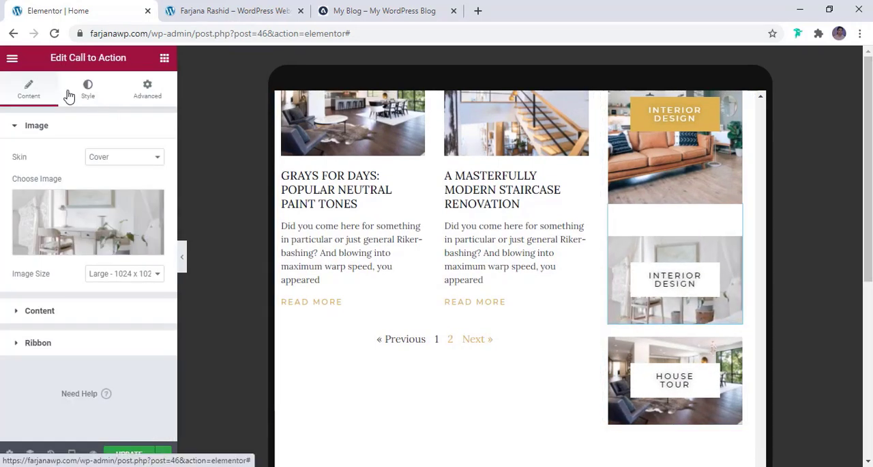
{"action": "left_click", "coordinate": [69, 321]}
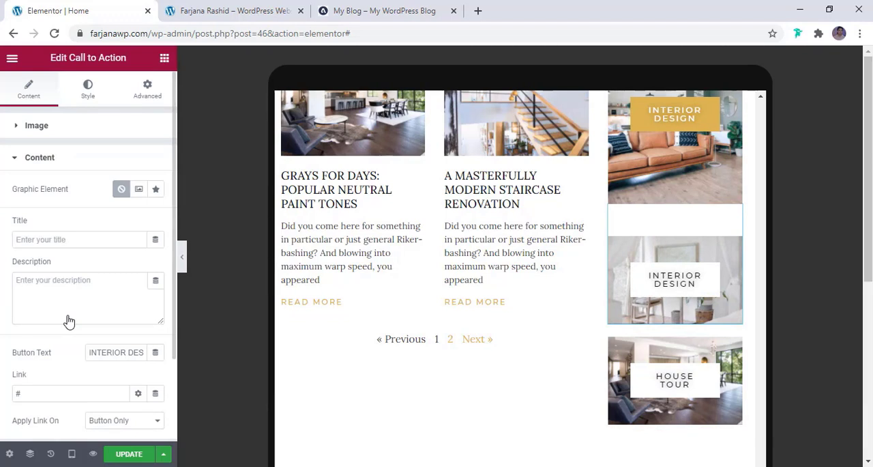
{"action": "left_click", "coordinate": [76, 96]}
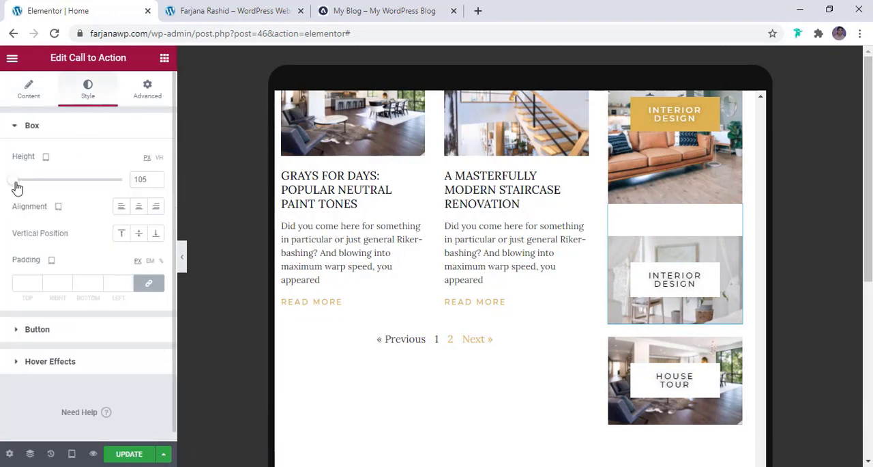
{"action": "mouse_move", "coordinate": [16, 183]}
{"action": "left_mouse_down"}
{"action": "mouse_move", "coordinate": [24, 186]}
{"action": "mouse_move", "coordinate": [11, 194]}
{"action": "left_mouse_up"}
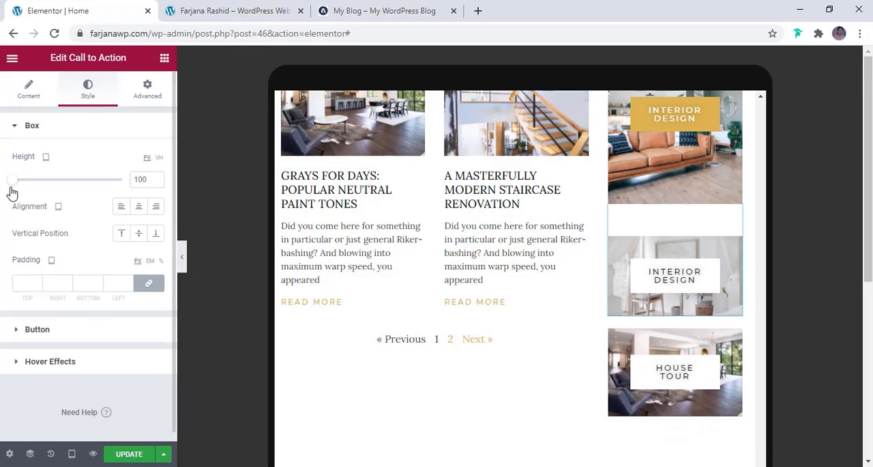
- Set the tablet box height of the sidebar's House Tour call to action to 100 px
{"action": "left_click", "coordinate": [675, 372]}
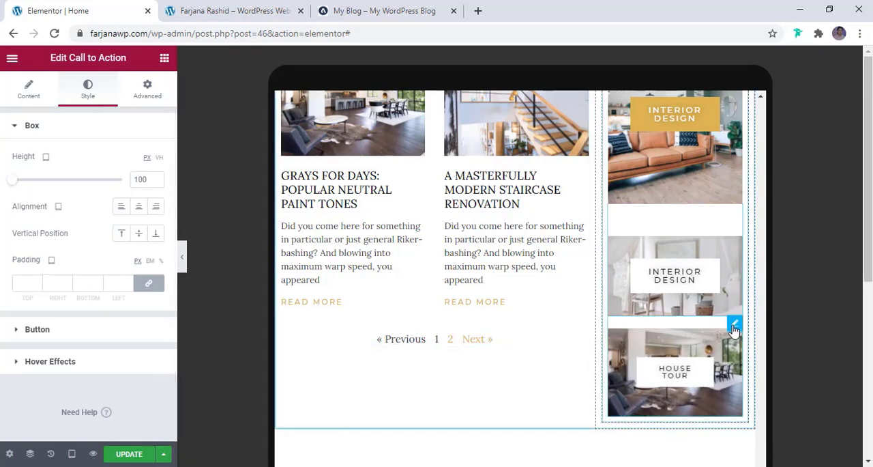
{"action": "left_click", "coordinate": [88, 87]}
{"action": "left_click", "coordinate": [144, 180]}
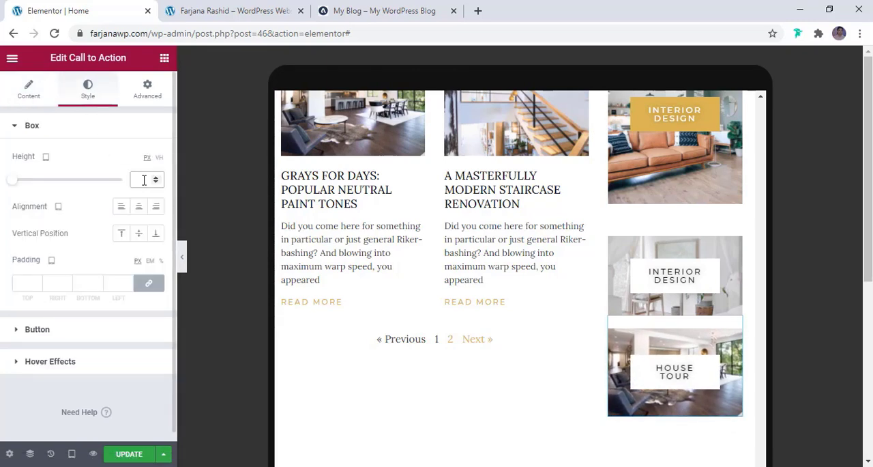
{"action": "type", "text": "100"}
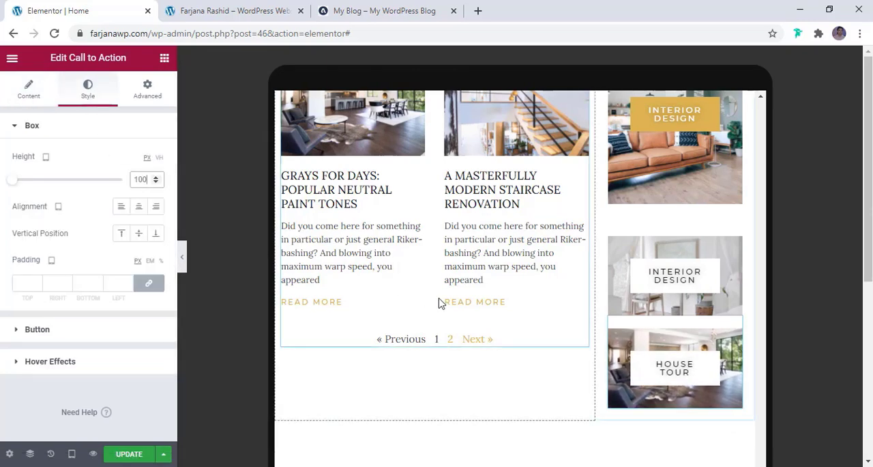
- Check the tablet layout down to the footer and update the page
{"action": "scroll", "coordinate": [509, 320], "scroll_direction": "down", "scroll_amount": 3}
{"action": "scroll", "coordinate": [641, 360], "scroll_direction": "down", "scroll_amount": 4}
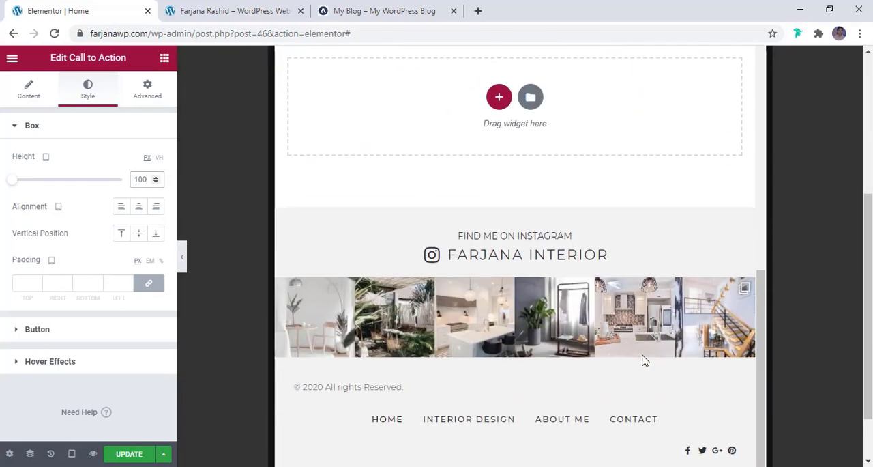
{"action": "scroll", "coordinate": [517, 341], "scroll_direction": "down", "scroll_amount": 1}
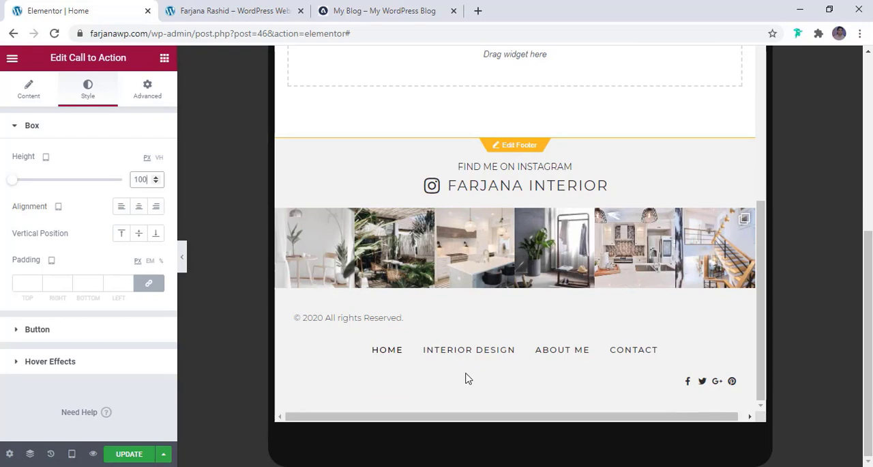
{"action": "left_click", "coordinate": [128, 454]}
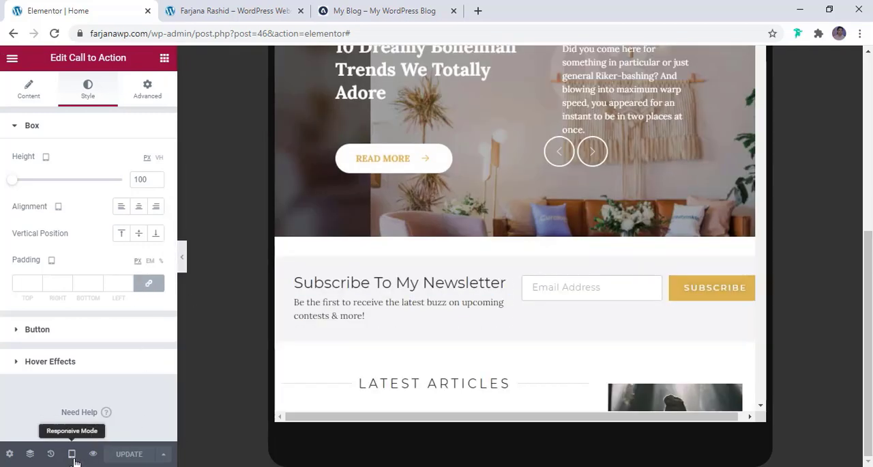
- Switch the editor to the mobile preview and examine the page from the header to the sidebar's featured posts
{"action": "left_click", "coordinate": [73, 457]}
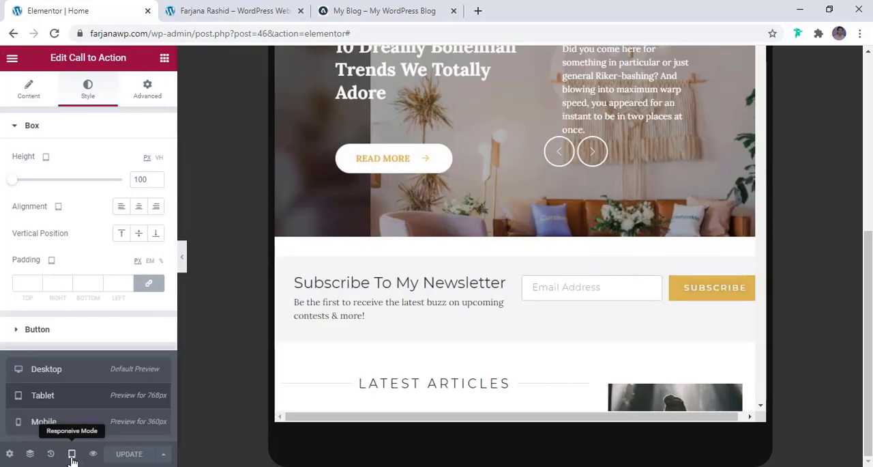
{"action": "left_click", "coordinate": [59, 423]}
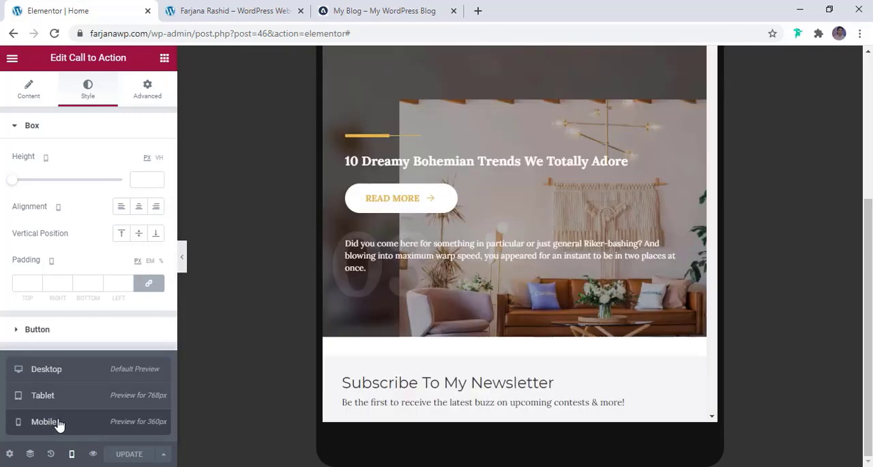
{"action": "left_click_drag", "start_coordinate": [627, 253], "coordinate": [606, 59]}
{"action": "scroll", "coordinate": [606, 59], "scroll_direction": "up", "scroll_amount": 2}
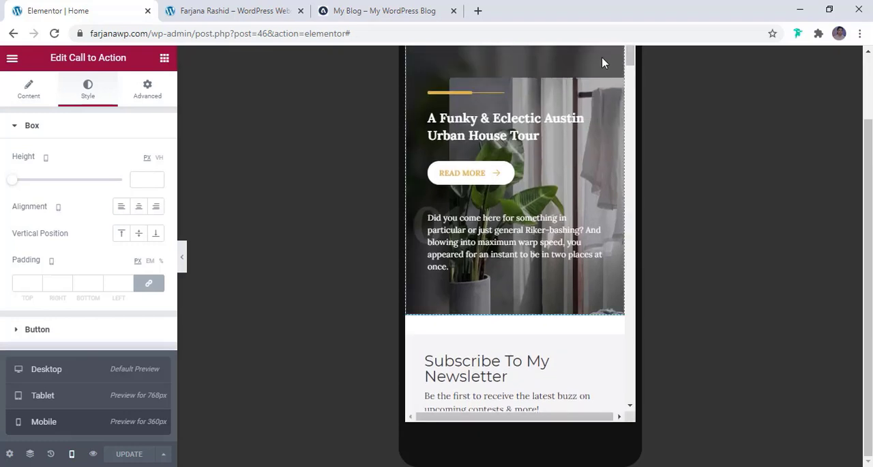
{"action": "scroll", "coordinate": [575, 168], "scroll_direction": "up", "scroll_amount": 3}
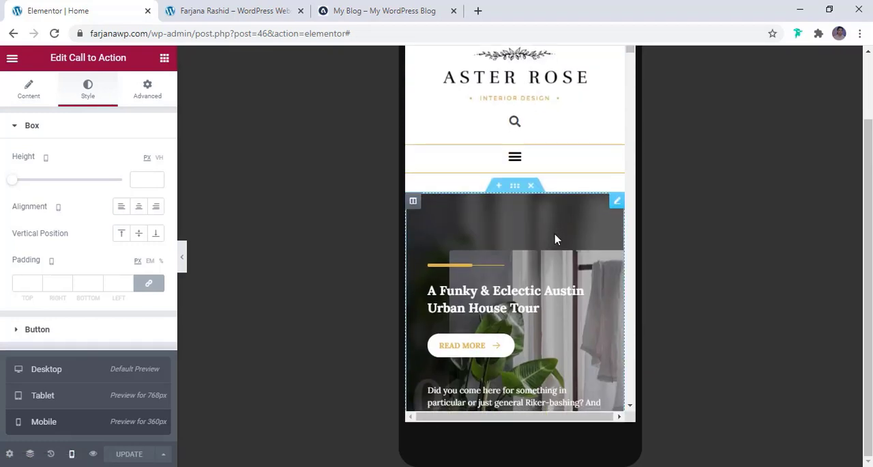
{"action": "scroll", "coordinate": [556, 239], "scroll_direction": "down", "scroll_amount": 3}
{"action": "scroll", "coordinate": [548, 263], "scroll_direction": "down", "scroll_amount": 4}
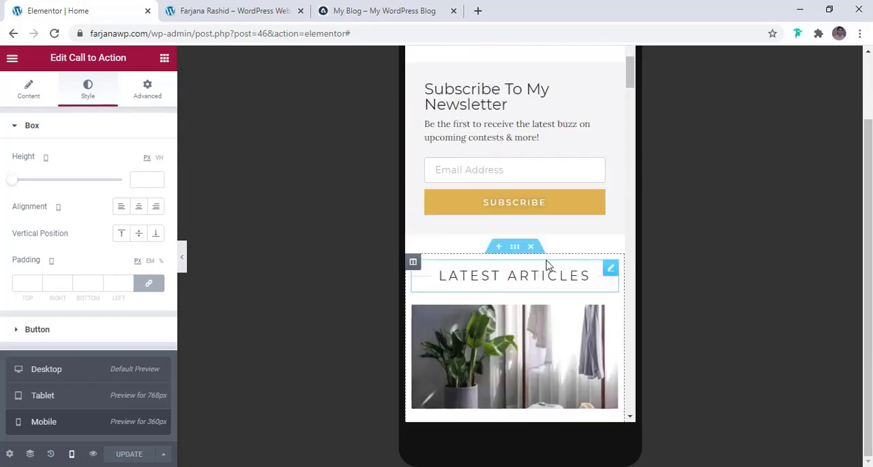
{"action": "scroll", "coordinate": [545, 229], "scroll_direction": "down", "scroll_amount": 9}
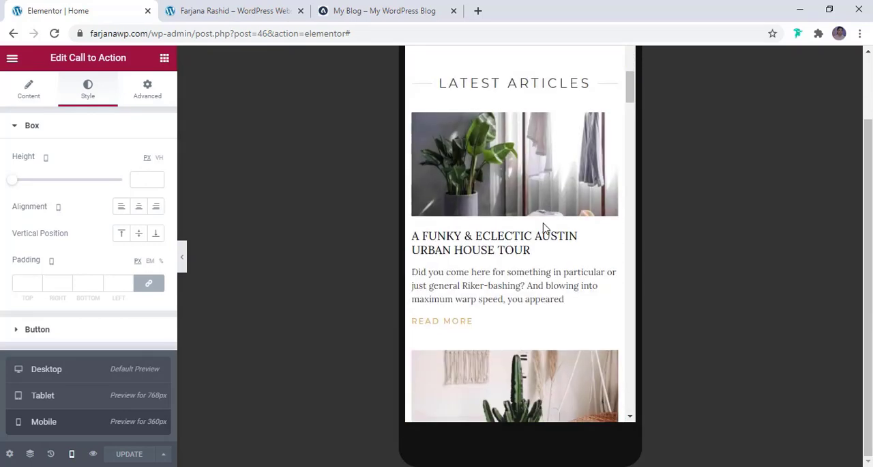
{"action": "scroll", "coordinate": [544, 228], "scroll_direction": "down", "scroll_amount": 10}
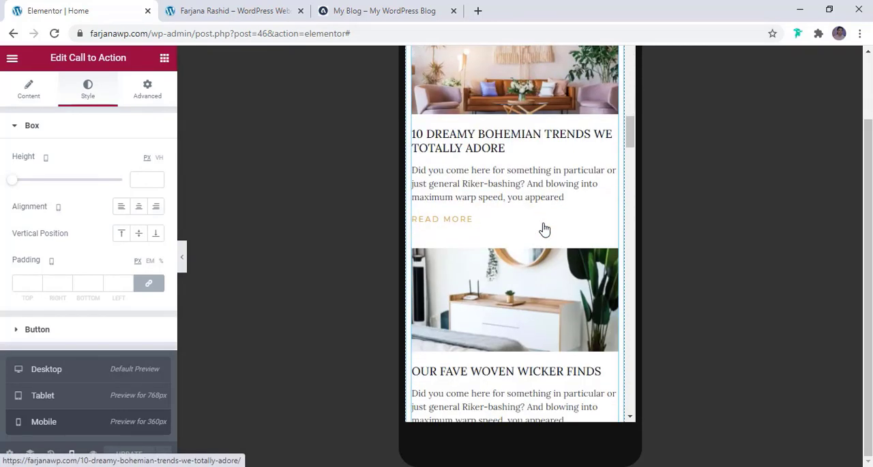
{"action": "scroll", "coordinate": [544, 229], "scroll_direction": "down", "scroll_amount": 8}
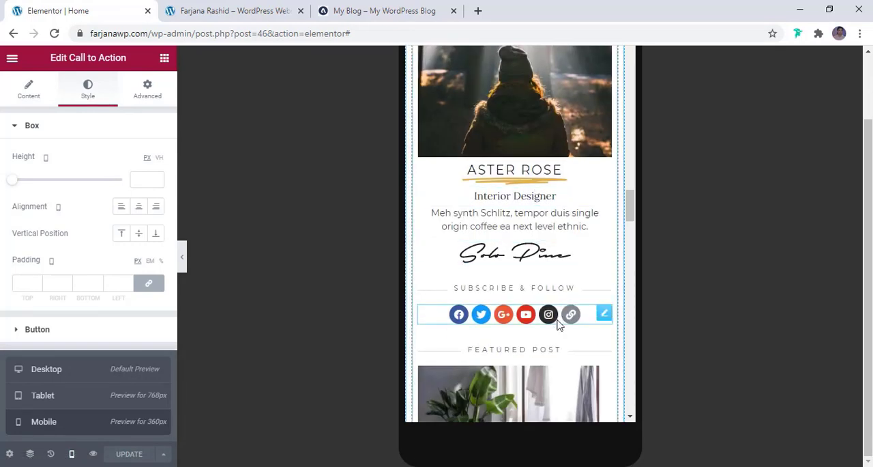
{"action": "scroll", "coordinate": [552, 273], "scroll_direction": "down", "scroll_amount": 5}
{"action": "scroll", "coordinate": [558, 319], "scroll_direction": "up", "scroll_amount": 3}
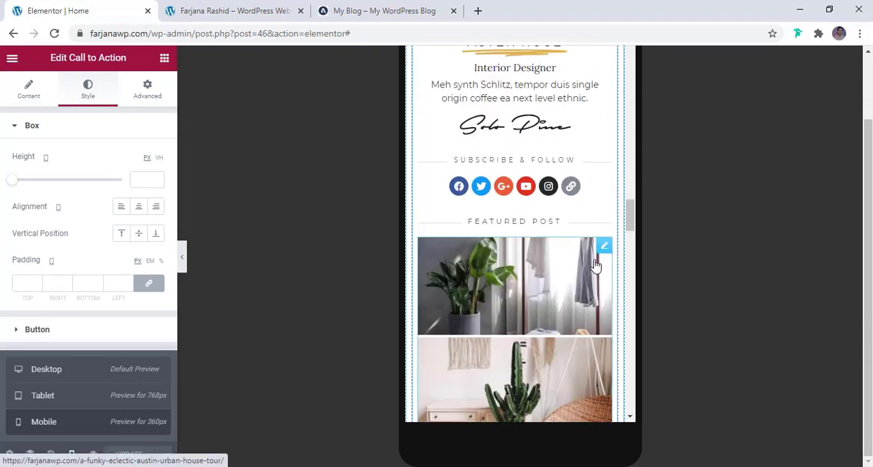
- Set the mobile image width of the sidebar's featured posts widget to 33%
{"action": "left_click", "coordinate": [604, 249]}
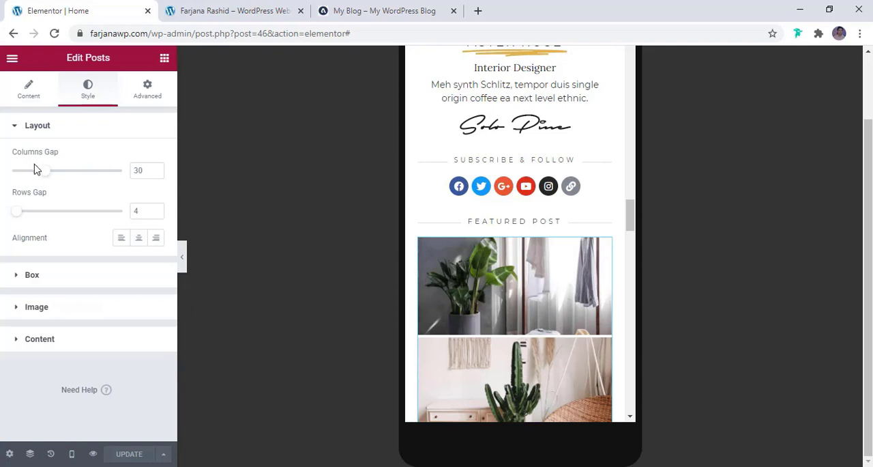
{"action": "left_click", "coordinate": [28, 90]}
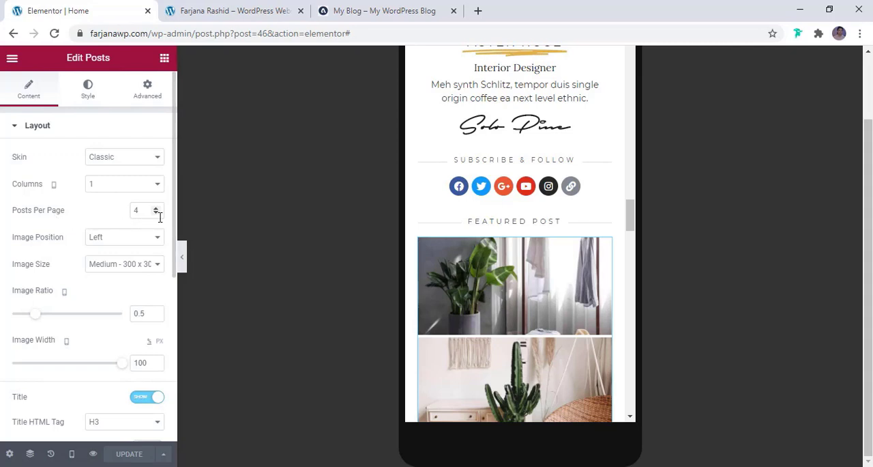
{"action": "scroll", "coordinate": [145, 256], "scroll_direction": "down", "scroll_amount": 2}
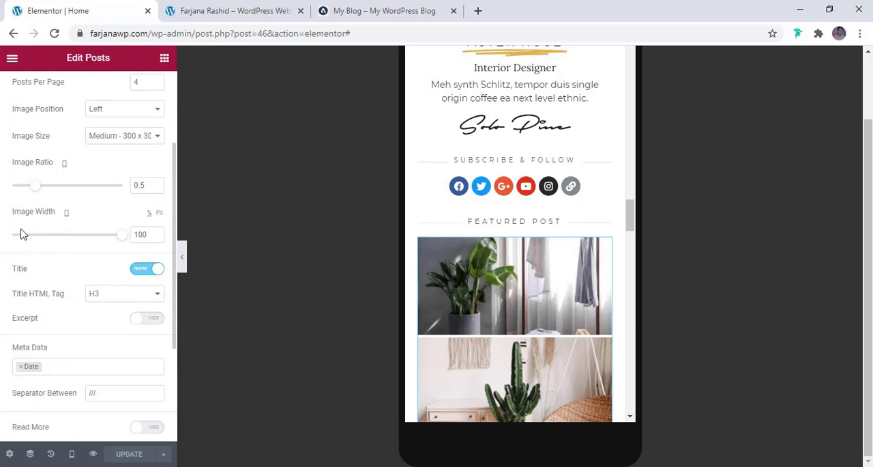
{"action": "left_click_drag", "start_coordinate": [122, 241], "coordinate": [40, 244]}
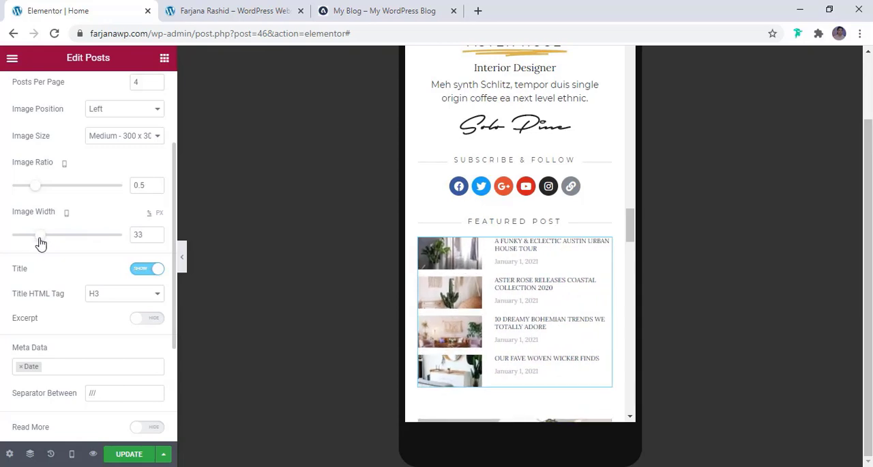
- Check the mobile layout around the featured posts and Interior Design call to action, and update the page
{"action": "scroll", "coordinate": [94, 332], "scroll_direction": "down", "scroll_amount": 3}
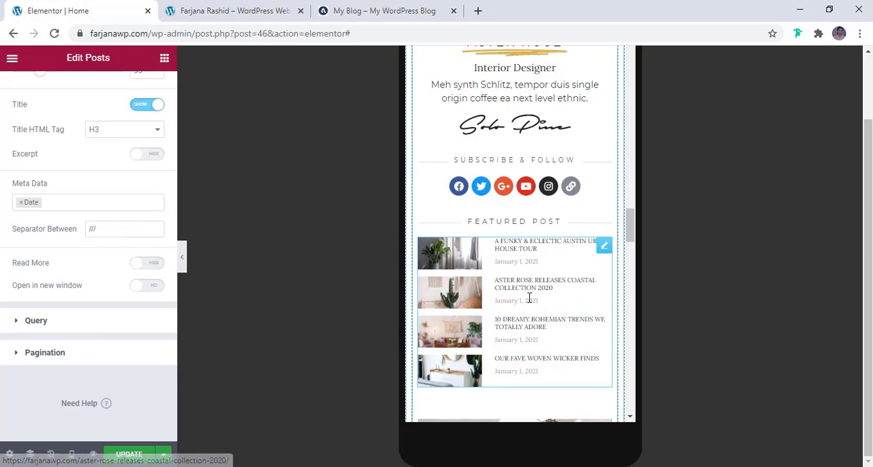
{"action": "scroll", "coordinate": [525, 293], "scroll_direction": "down", "scroll_amount": 3}
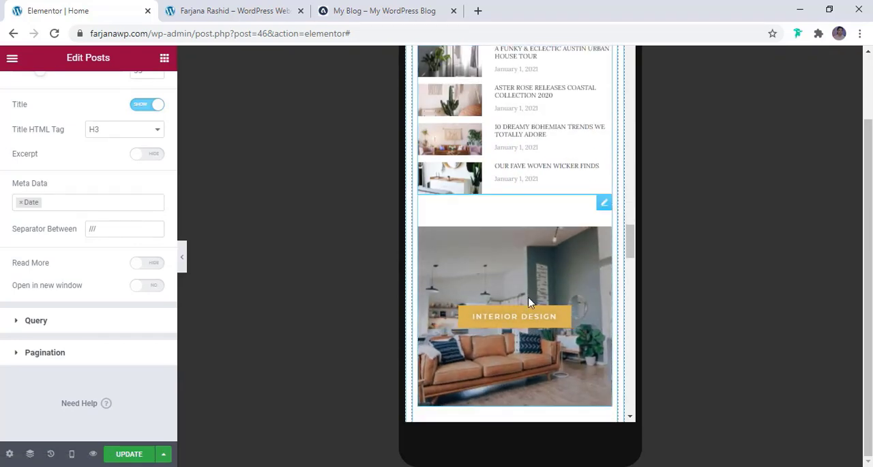
{"action": "scroll", "coordinate": [529, 297], "scroll_direction": "down", "scroll_amount": 6}
{"action": "scroll", "coordinate": [529, 300], "scroll_direction": "up", "scroll_amount": 8}
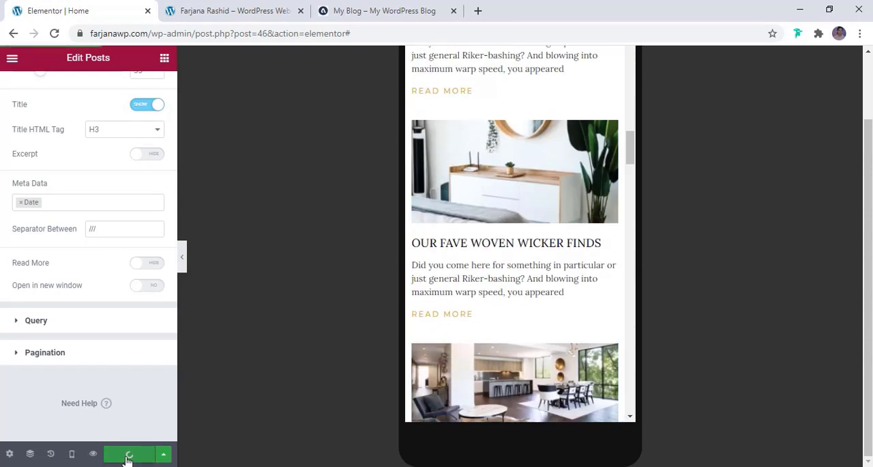
- Switch the editor to the desktop preview and examine the Home page from header to sidebar with the editing panel hidden
{"action": "left_click", "coordinate": [72, 453]}
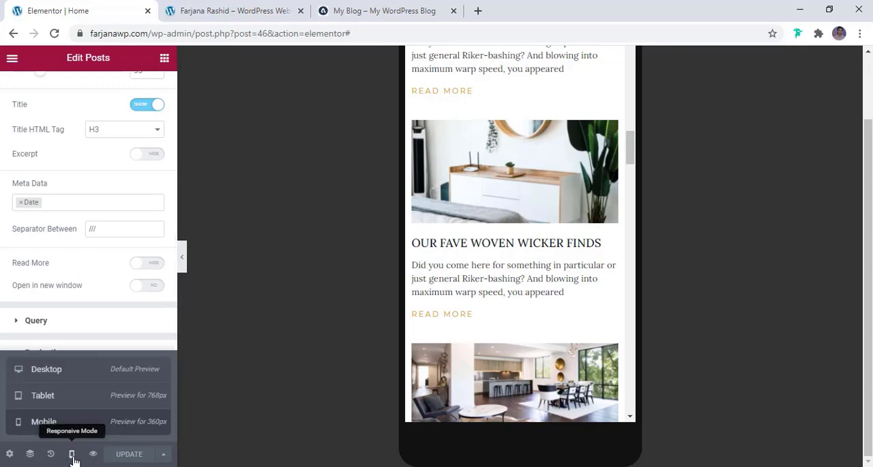
{"action": "left_click", "coordinate": [60, 372]}
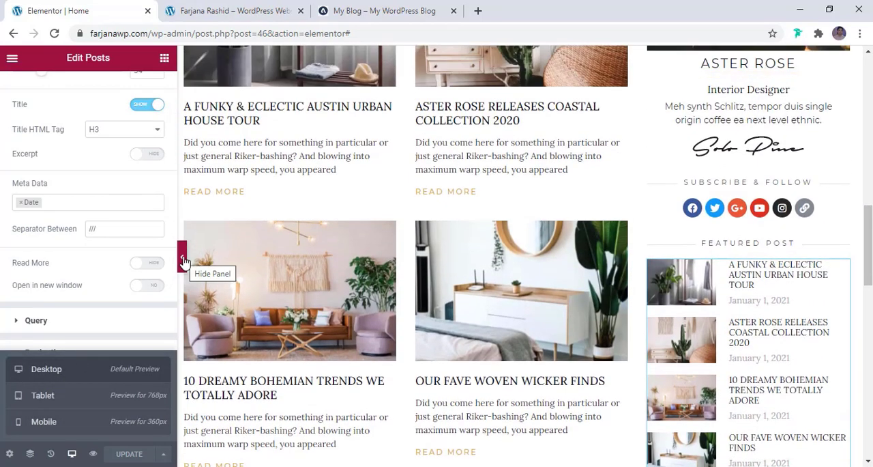
{"action": "left_click", "coordinate": [183, 262]}
{"action": "right_click", "coordinate": [183, 261]}
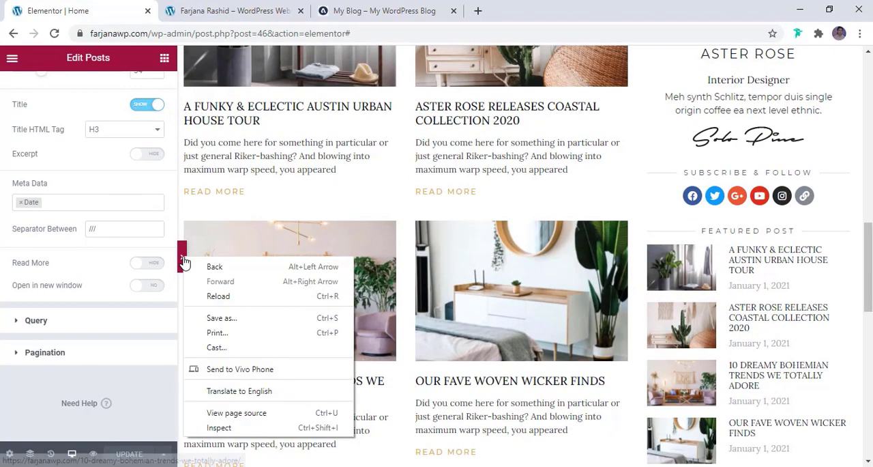
{"action": "scroll", "coordinate": [784, 81], "scroll_direction": "down", "scroll_amount": 1}
{"action": "right_click", "coordinate": [785, 82]}
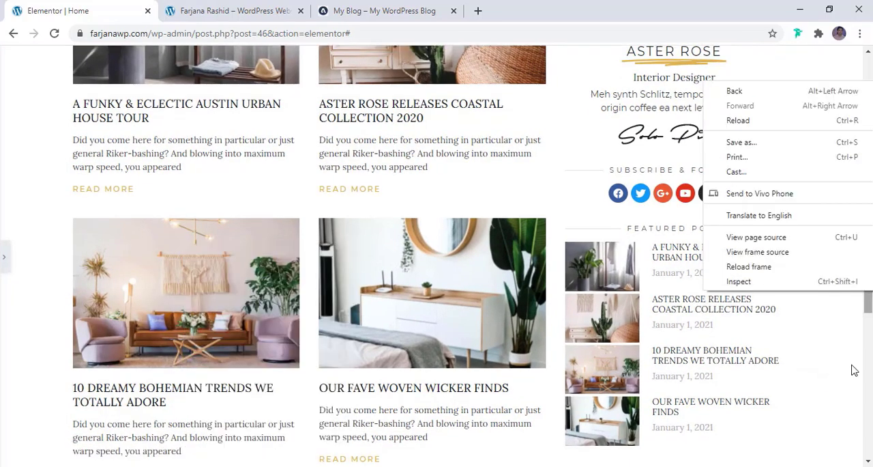
{"action": "scroll", "coordinate": [855, 369], "scroll_direction": "down", "scroll_amount": 4}
{"action": "scroll", "coordinate": [855, 370], "scroll_direction": "up", "scroll_amount": 20}
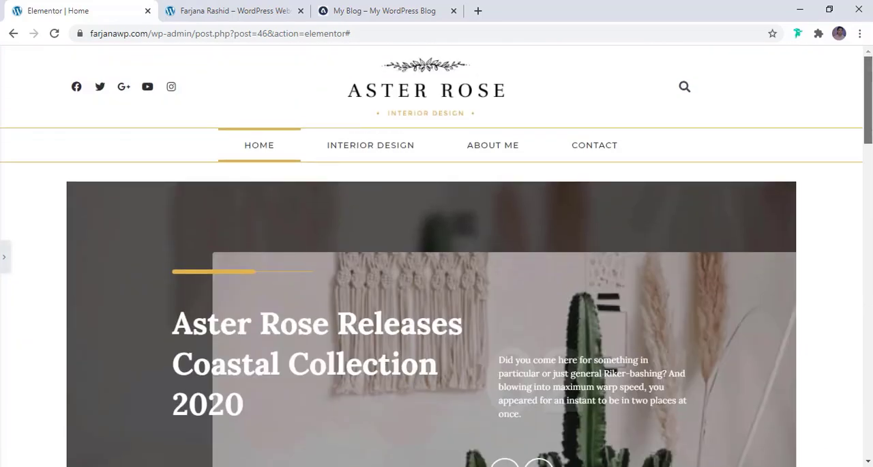
{"action": "scroll", "coordinate": [730, 205], "scroll_direction": "down", "scroll_amount": 6}
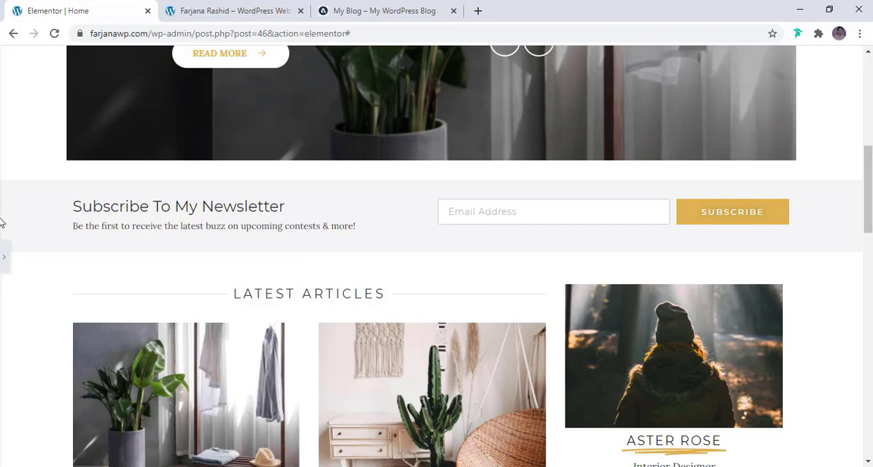
- Add an Inner Section below the heading and text in the newsletter section's first column
{"action": "left_click", "coordinate": [4, 257]}
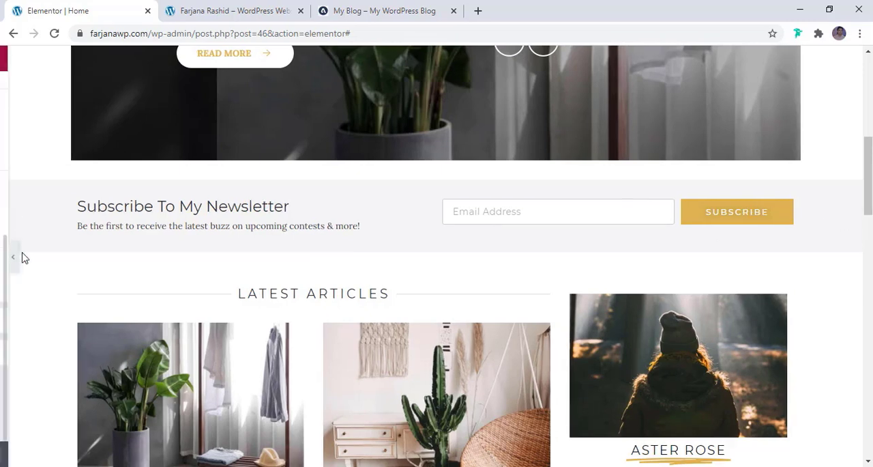
{"action": "left_click", "coordinate": [520, 150]}
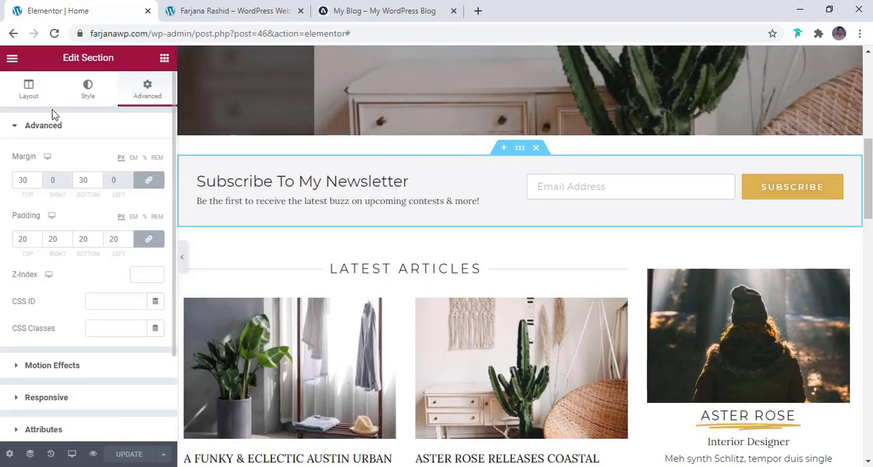
{"action": "left_click", "coordinate": [21, 98]}
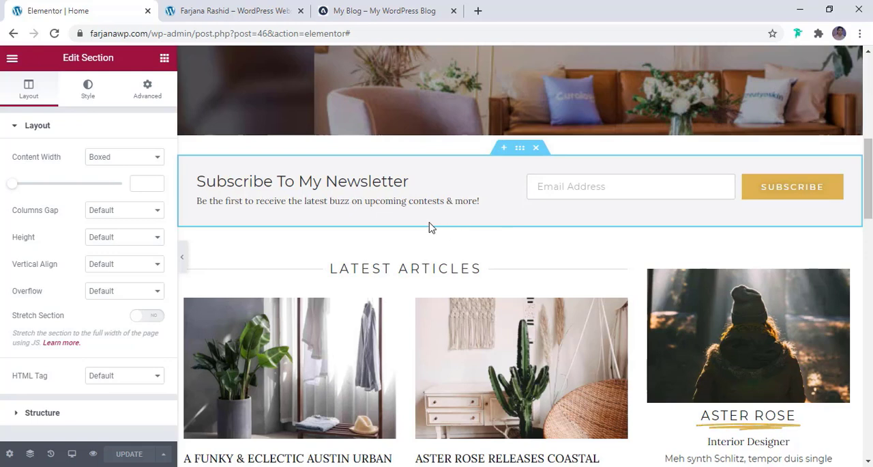
{"action": "left_click", "coordinate": [163, 60]}
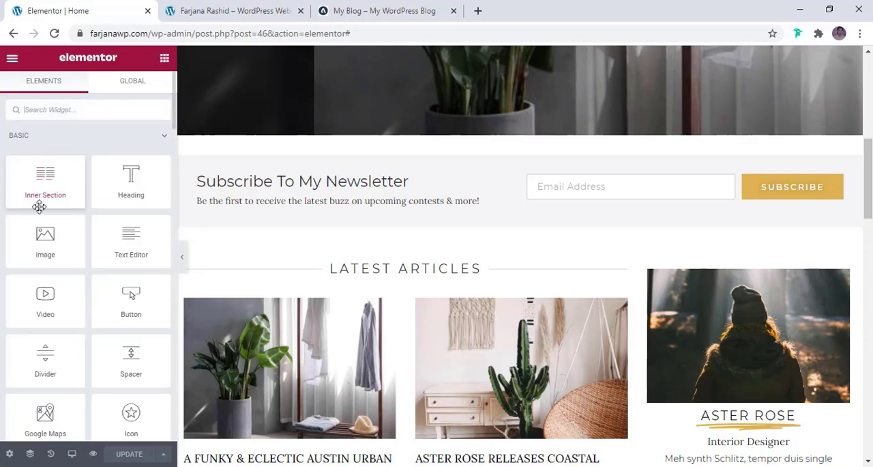
{"action": "left_click_drag", "start_coordinate": [45, 198], "coordinate": [425, 205]}
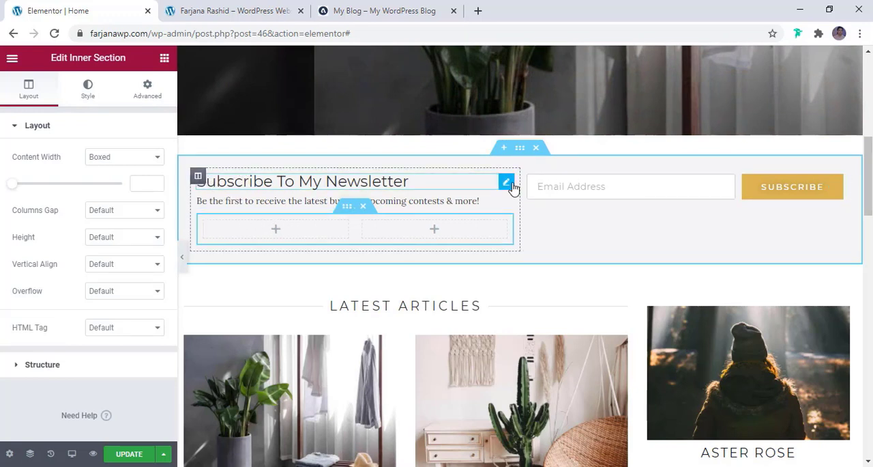
- Move the newsletter heading and text into the first inner column and the form into the second, and delete the emptied outer column
{"action": "left_click_drag", "start_coordinate": [506, 181], "coordinate": [286, 211]}
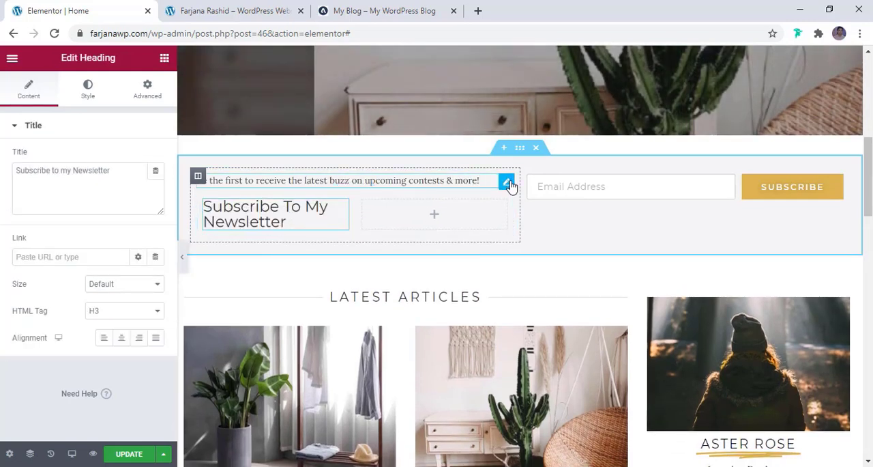
{"action": "left_click_drag", "start_coordinate": [508, 182], "coordinate": [282, 206]}
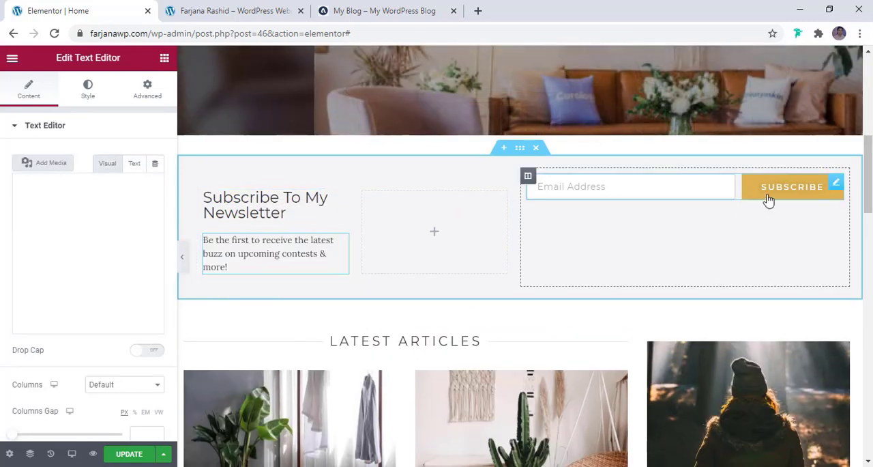
{"action": "left_click_drag", "start_coordinate": [837, 181], "coordinate": [409, 215]}
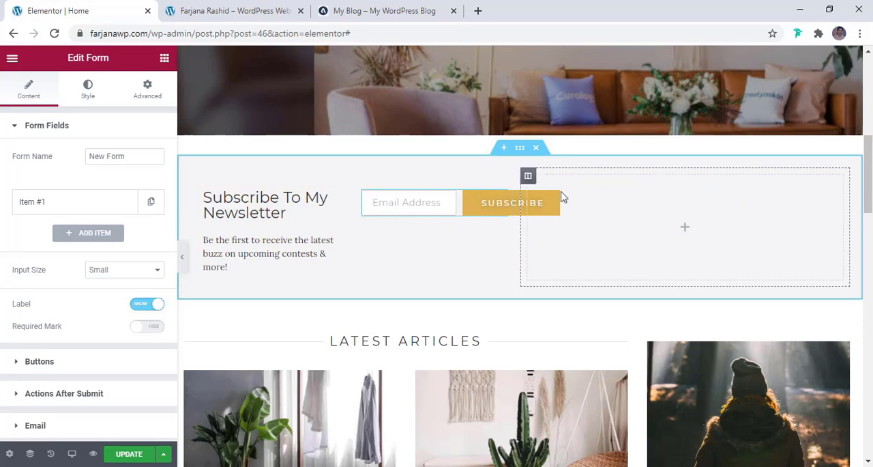
{"action": "right_click", "coordinate": [527, 178]}
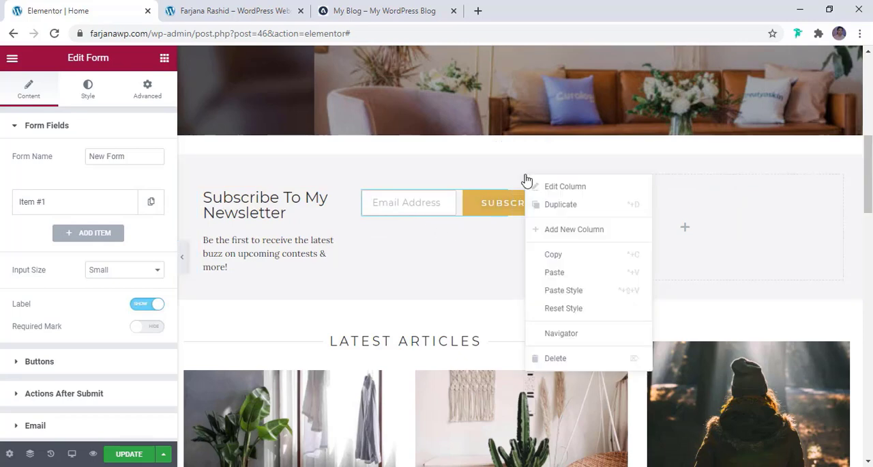
{"action": "left_click", "coordinate": [554, 359]}
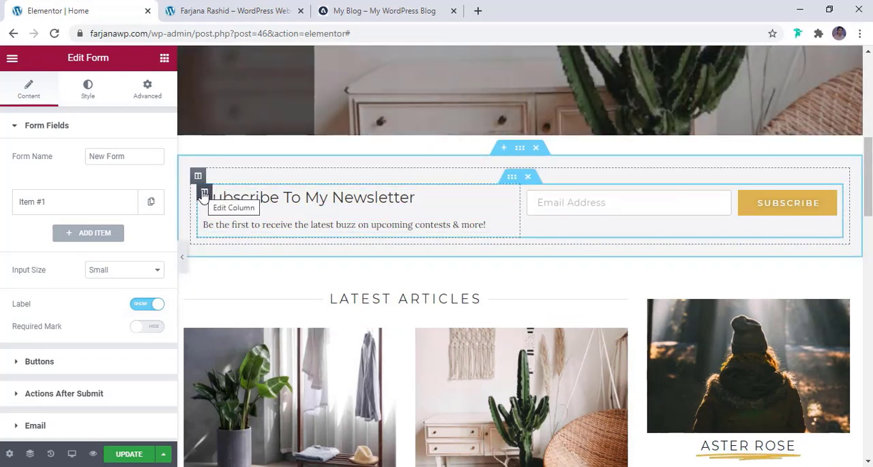
- Set the widgets space of the inner column holding the newsletter heading and text to 5 px
{"action": "left_click", "coordinate": [204, 192]}
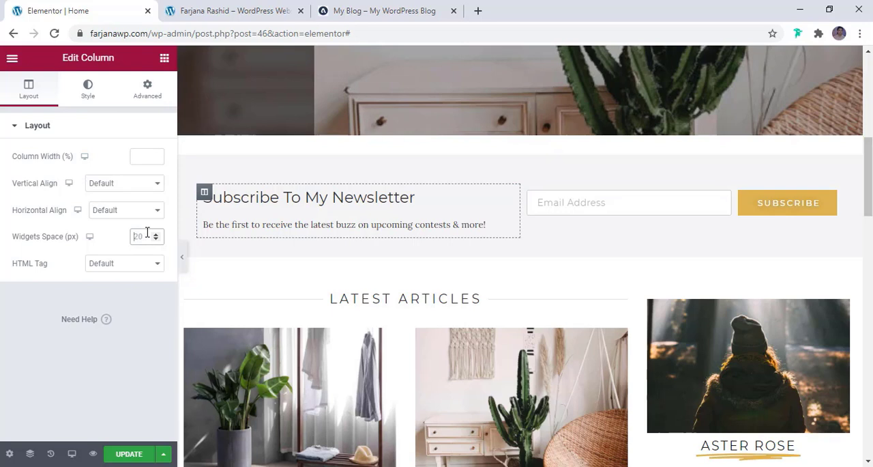
{"action": "type", "text": "0"}
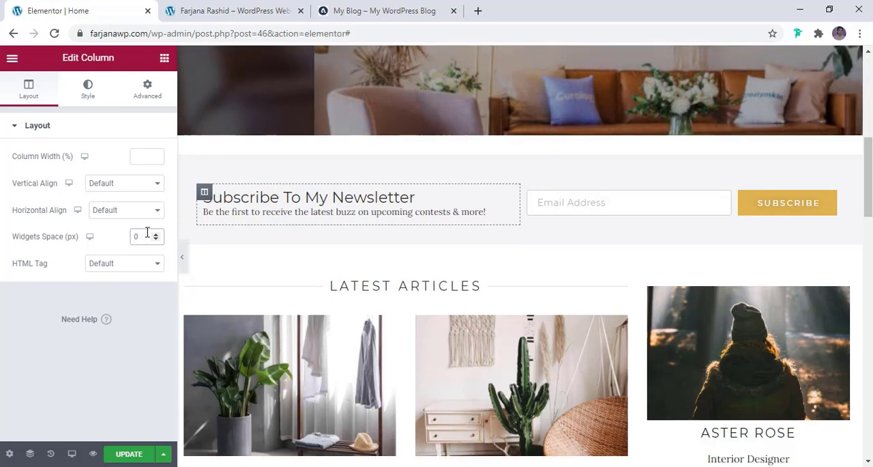
{"action": "key", "text": "BackSpace"}
{"action": "type", "text": "5"}
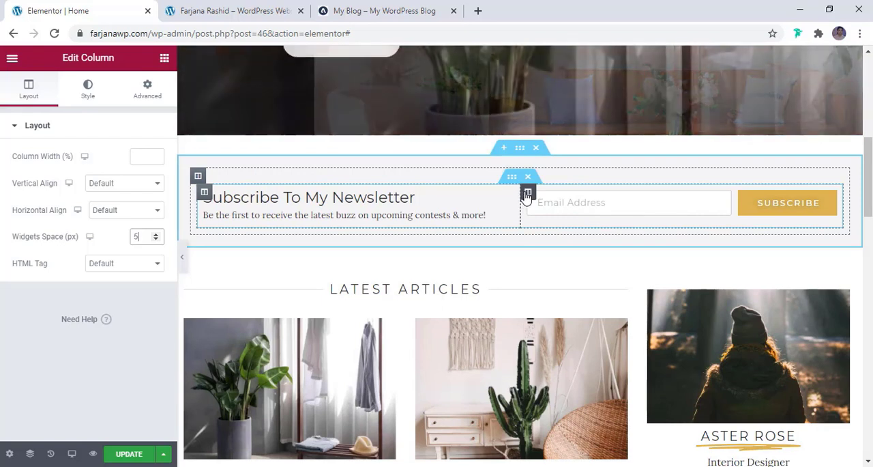
- Set the vertical alignment of the inner column holding the subscribe form to Middle
{"action": "left_click", "coordinate": [527, 194]}
{"action": "left_click", "coordinate": [99, 191]}
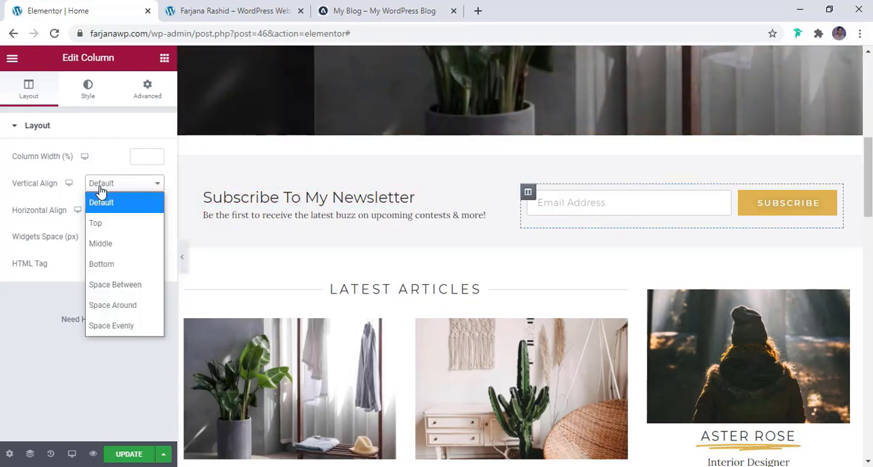
{"action": "left_click", "coordinate": [103, 243]}
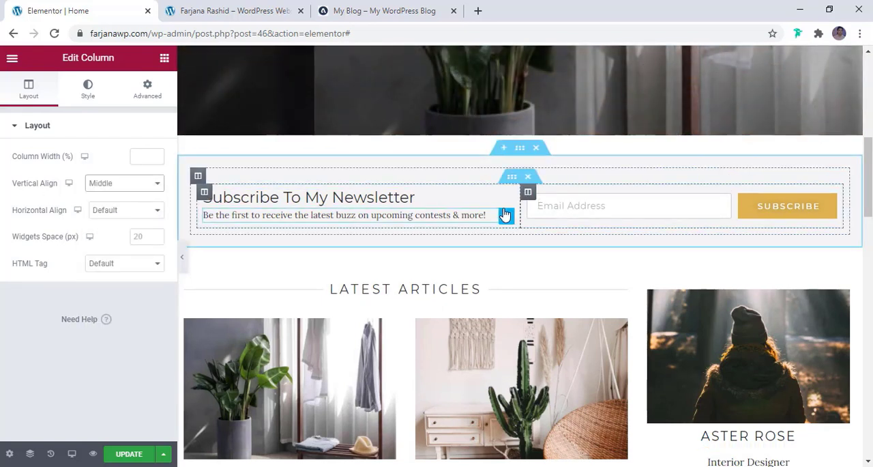
- Set the columns gap of the newsletter's inner section to No Gap
{"action": "left_click", "coordinate": [517, 182]}
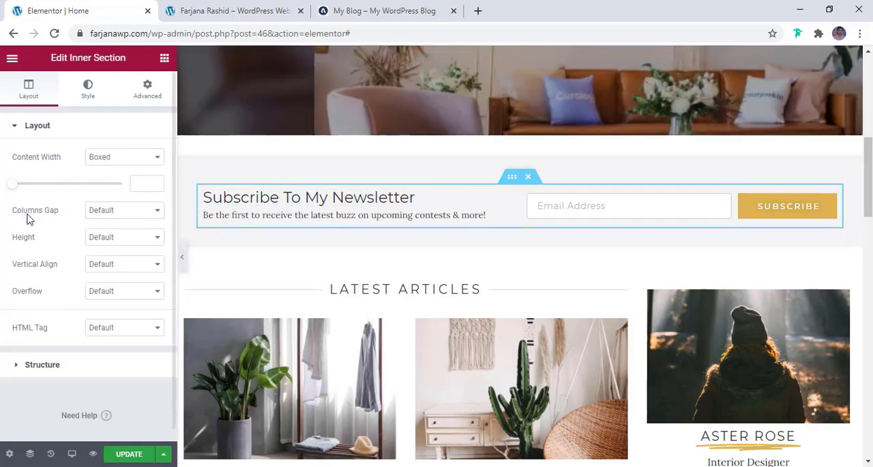
{"action": "left_click", "coordinate": [122, 215]}
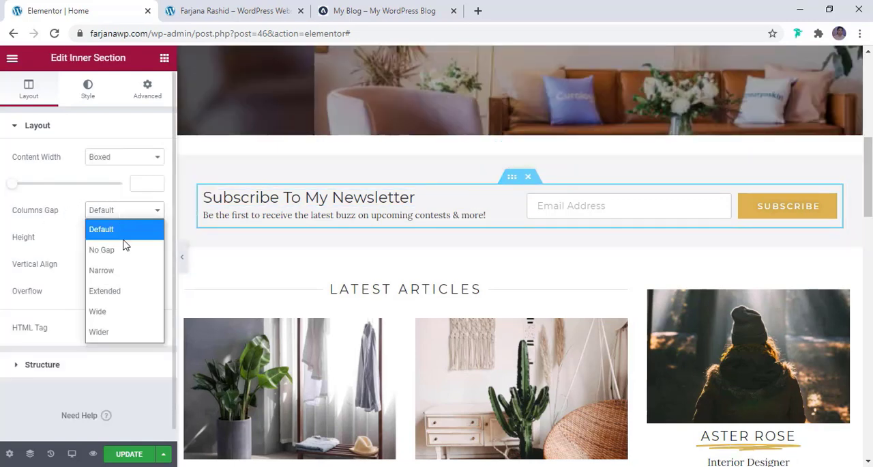
{"action": "left_click", "coordinate": [126, 249]}
{"action": "left_click", "coordinate": [517, 177]}
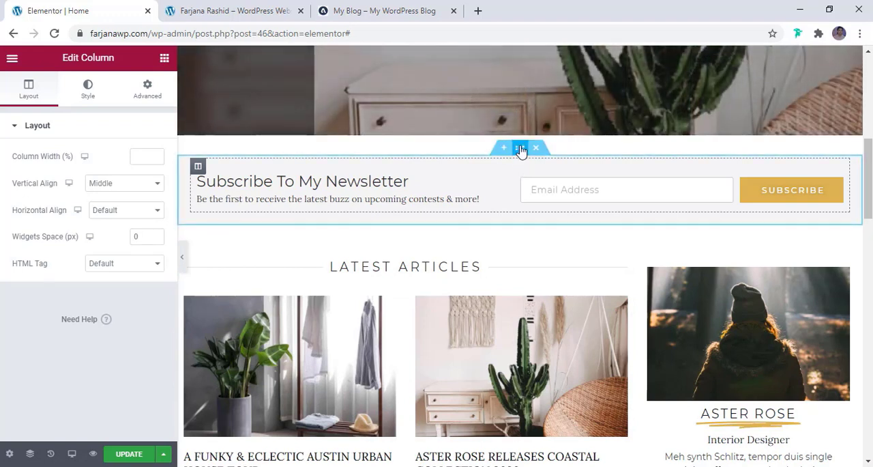
- Set the outer newsletter section's linked padding to 0 px on all sides
{"action": "left_click", "coordinate": [521, 149]}
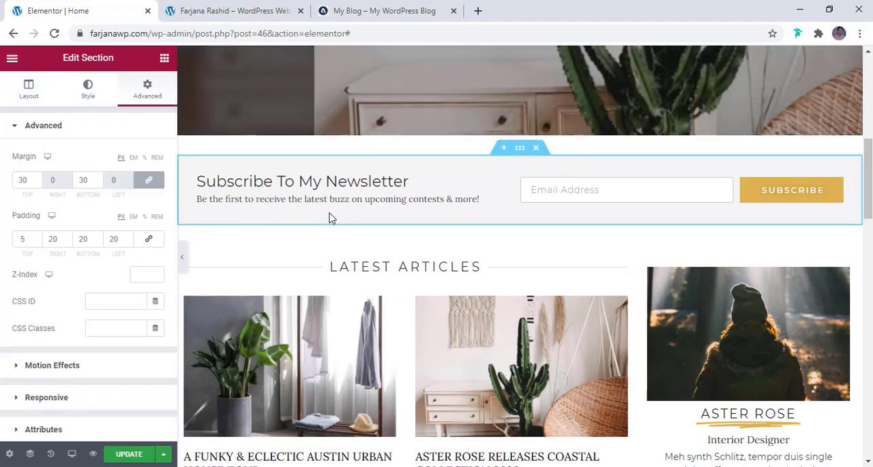
{"action": "left_click", "coordinate": [26, 243]}
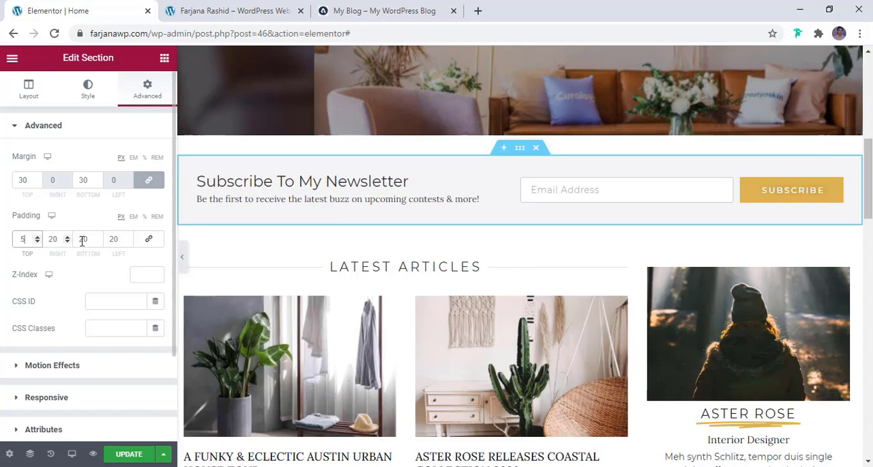
{"action": "type", "text": "5"}
{"action": "left_click", "coordinate": [150, 238]}
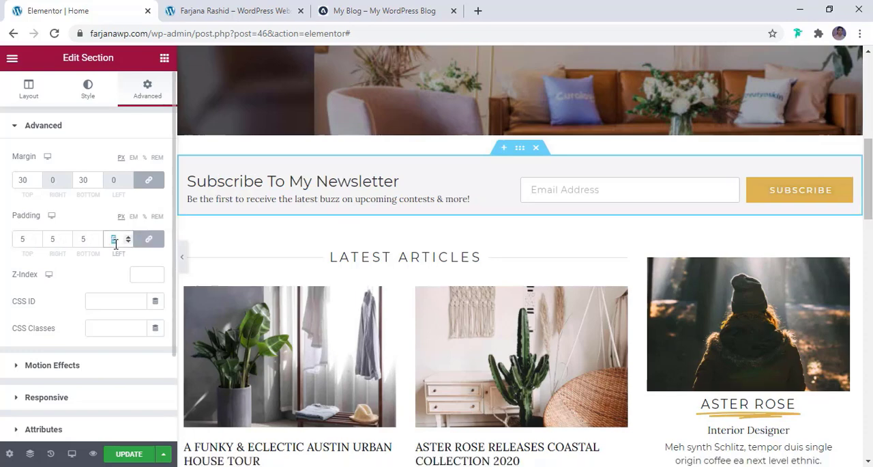
{"action": "type", "text": "0"}
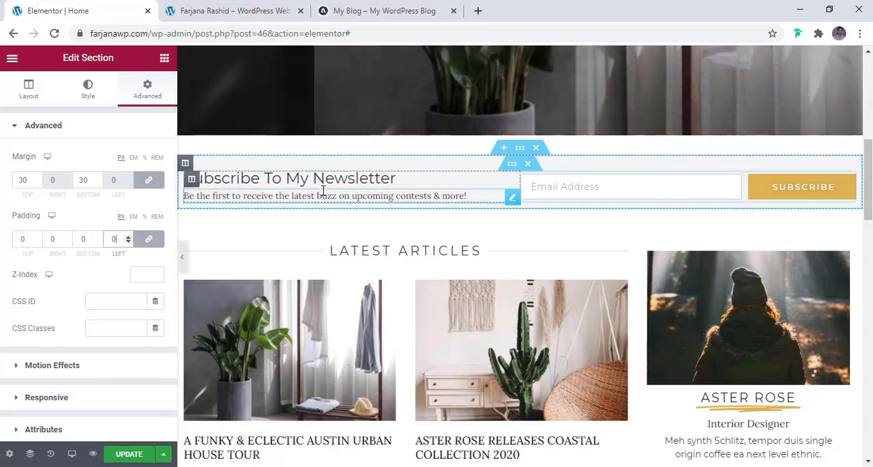
- Set the background colour of the outer newsletter column to the global colour light white
{"action": "left_click", "coordinate": [184, 164]}
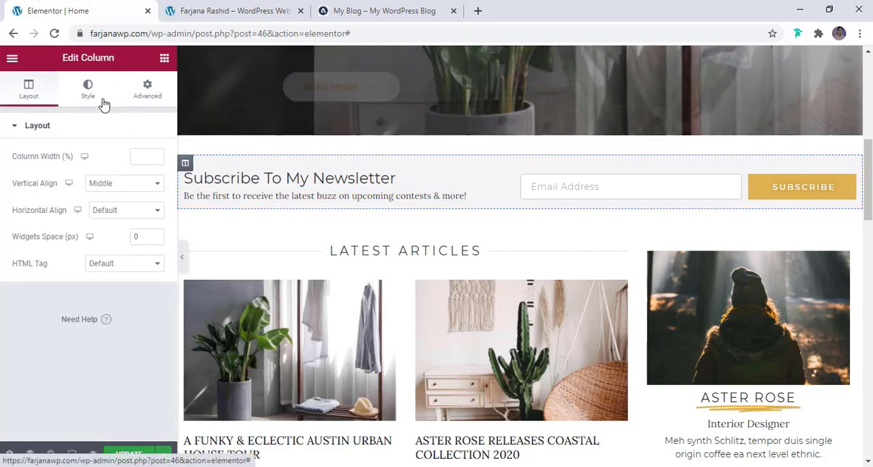
{"action": "left_click", "coordinate": [96, 92]}
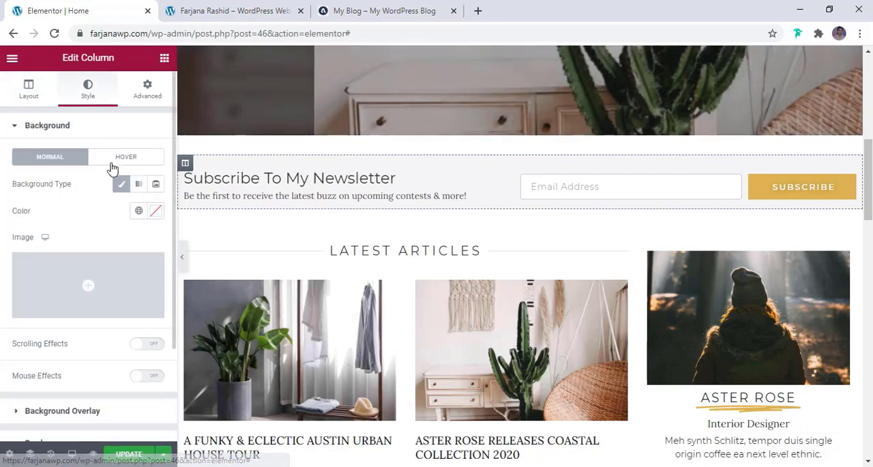
{"action": "left_click", "coordinate": [136, 211]}
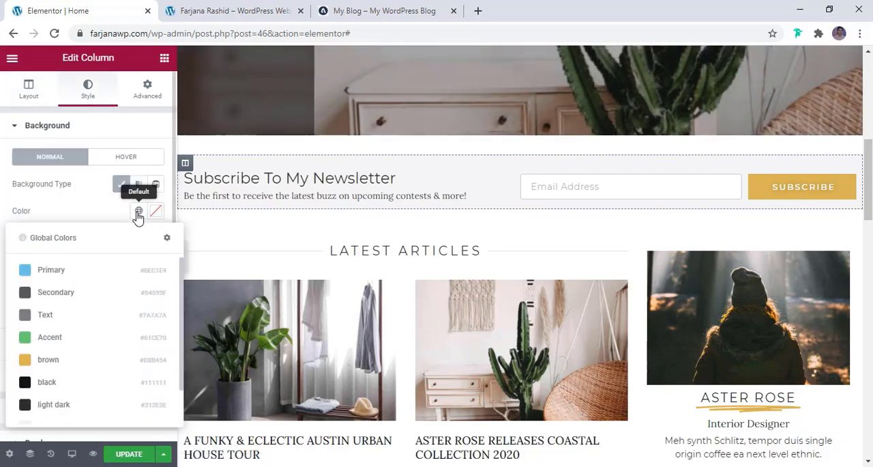
{"action": "scroll", "coordinate": [77, 375], "scroll_direction": "down", "scroll_amount": 2}
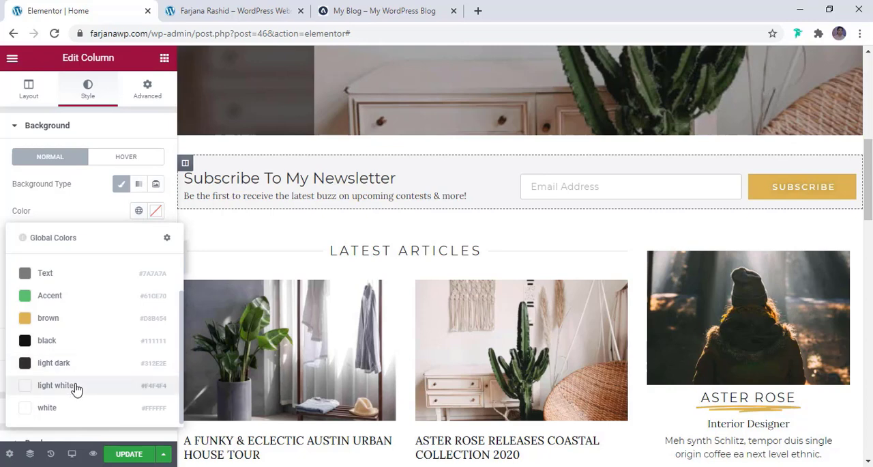
{"action": "left_click", "coordinate": [73, 388]}
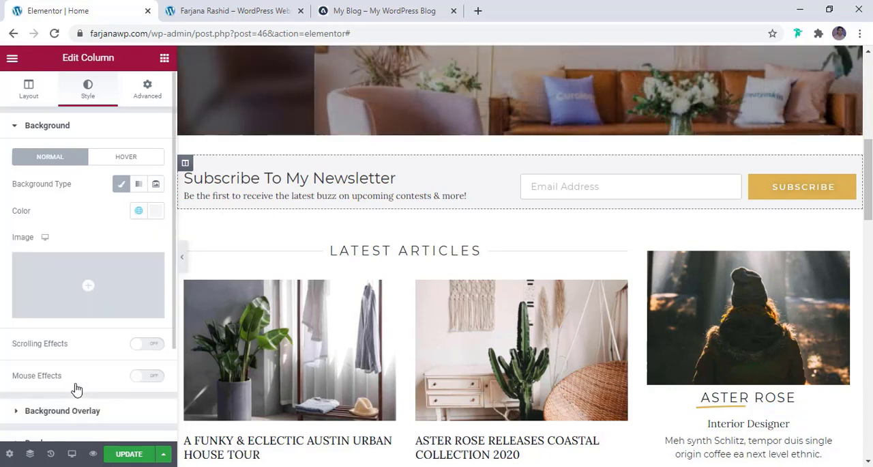
- Clear the background colour of the outer newsletter section and check the page at full width
{"action": "left_click", "coordinate": [520, 149]}
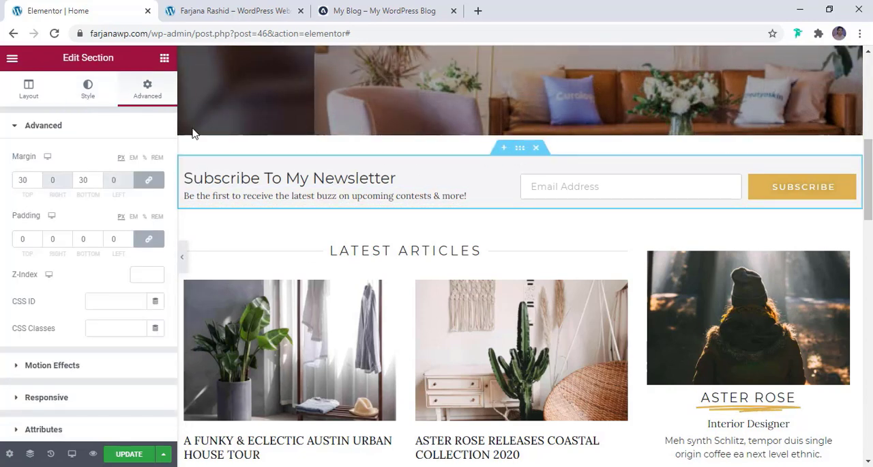
{"action": "left_click", "coordinate": [87, 92]}
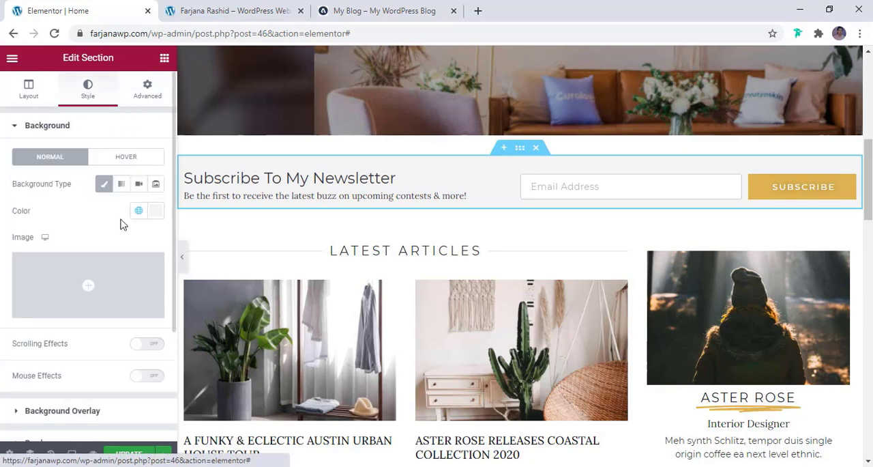
{"action": "left_click", "coordinate": [156, 213]}
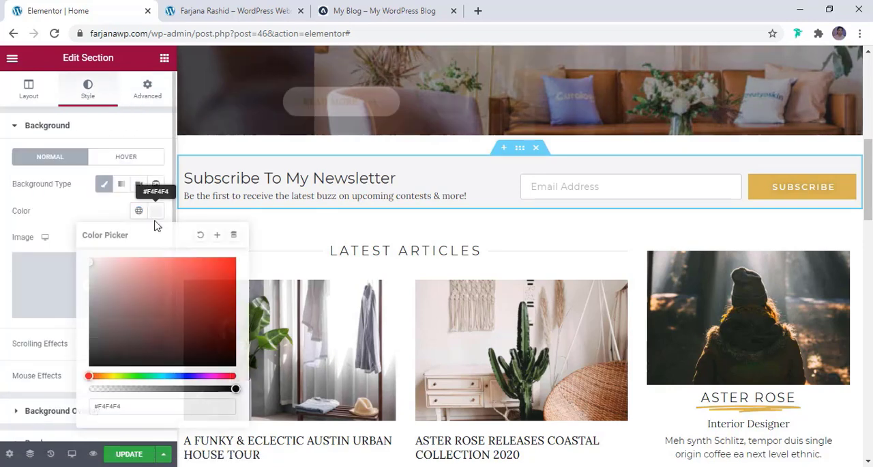
{"action": "left_click", "coordinate": [202, 236]}
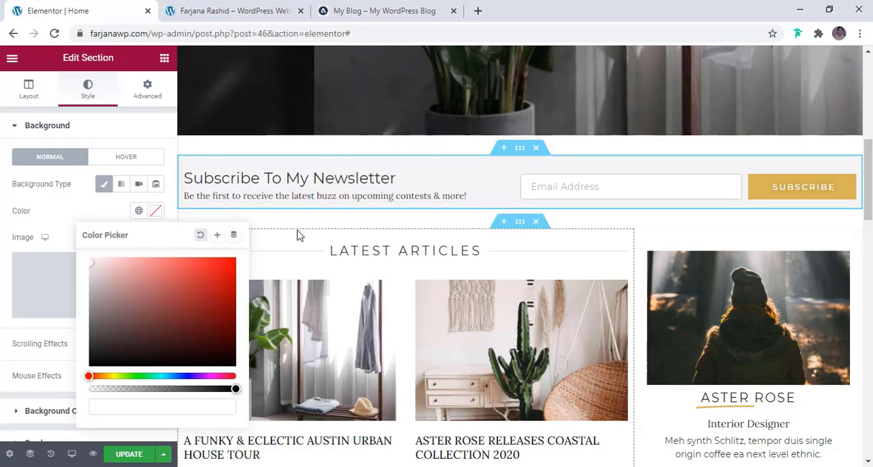
{"action": "left_click", "coordinate": [158, 213]}
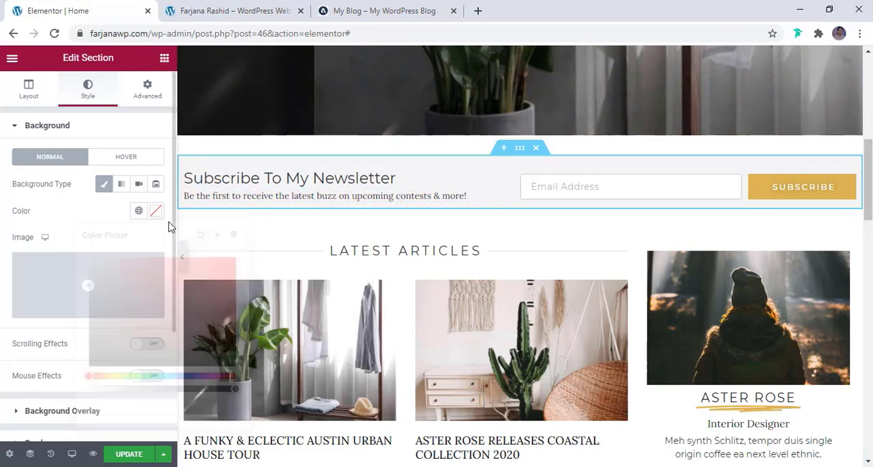
{"action": "left_click", "coordinate": [182, 259]}
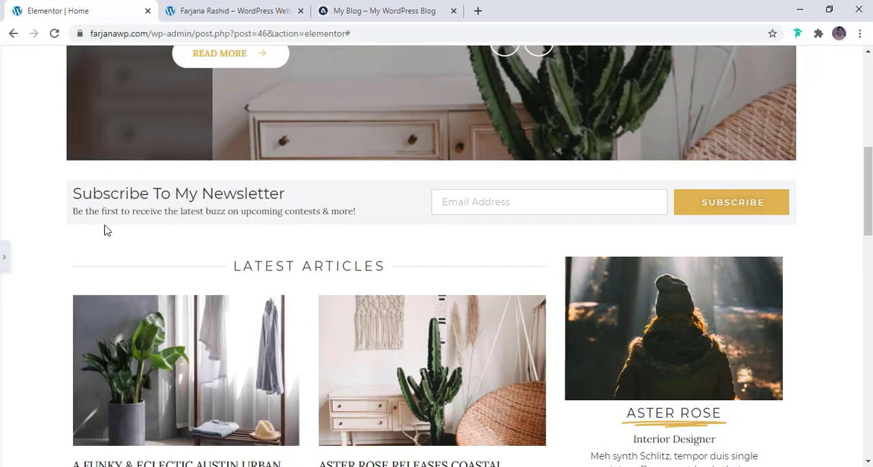
{"action": "left_click", "coordinate": [3, 263]}
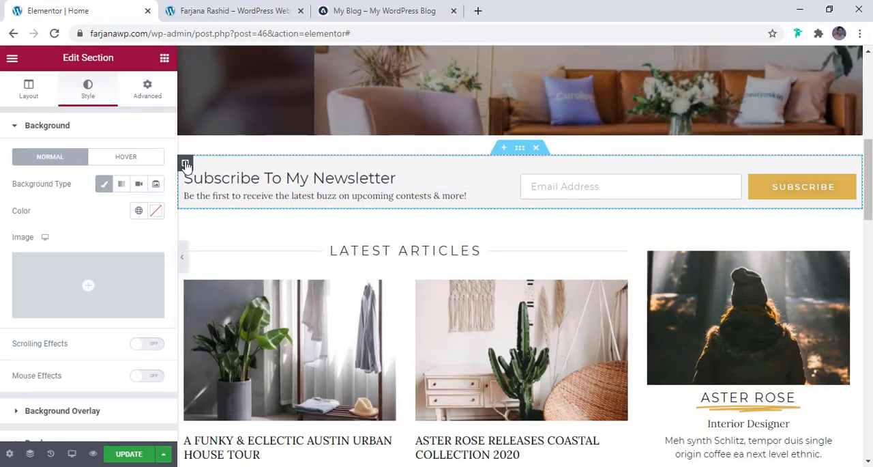
- Set the outer newsletter column's linked padding to 20 px on all sides
{"action": "left_click", "coordinate": [186, 164]}
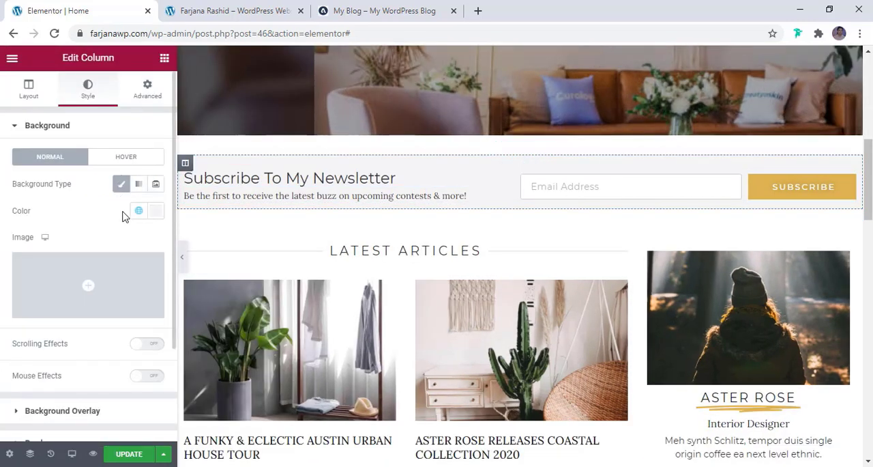
{"action": "left_click", "coordinate": [149, 90]}
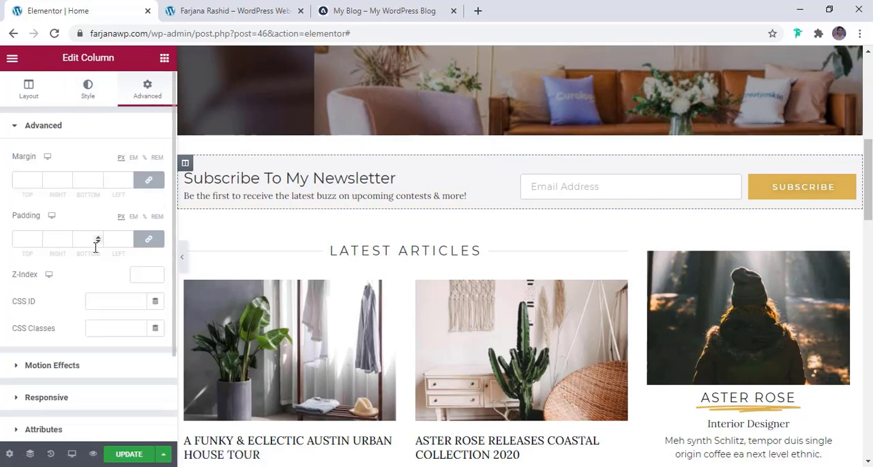
{"action": "left_click", "coordinate": [28, 242]}
{"action": "type", "text": "5"}
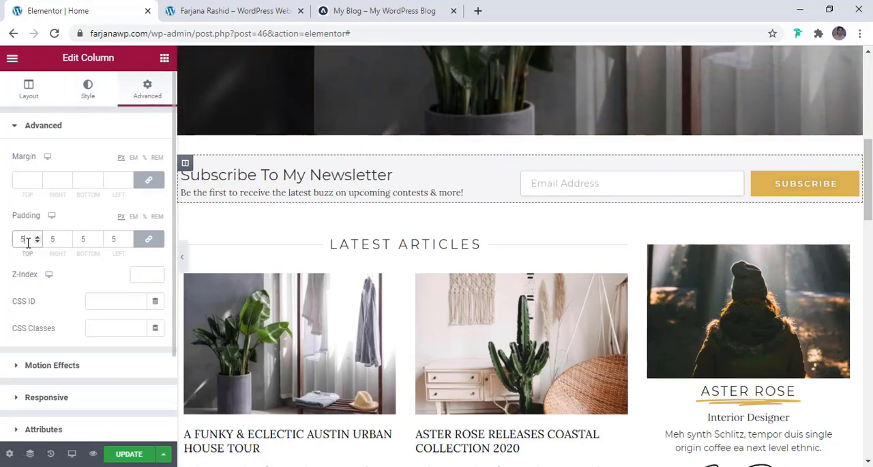
{"action": "key", "text": "BackSpace"}
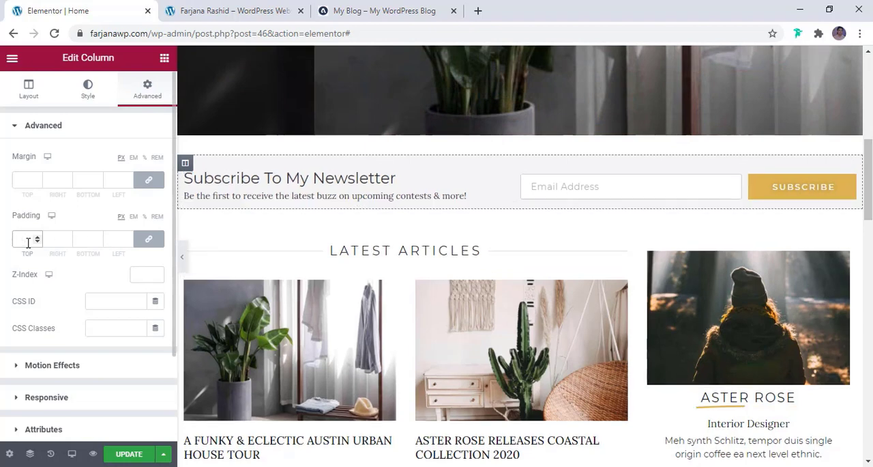
{"action": "type", "text": "20"}
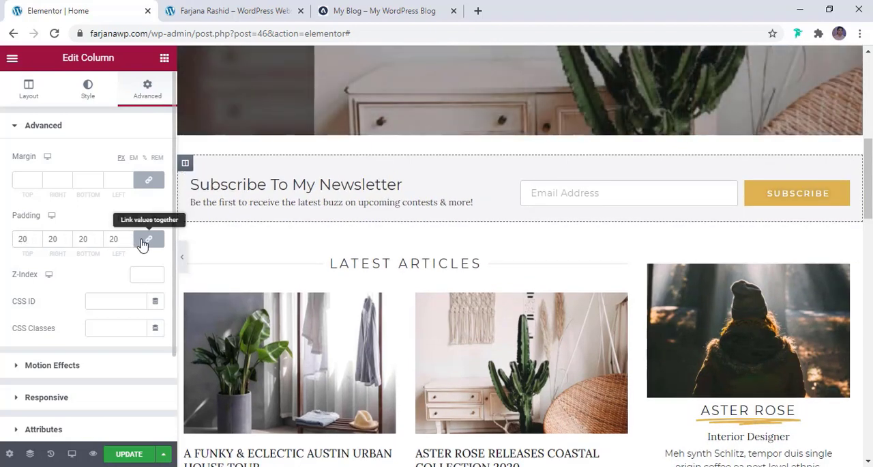
- Unlink the outer newsletter column's padding, set 10 px top and 25 px right, bottom and left, and update the page
{"action": "left_click", "coordinate": [143, 243]}
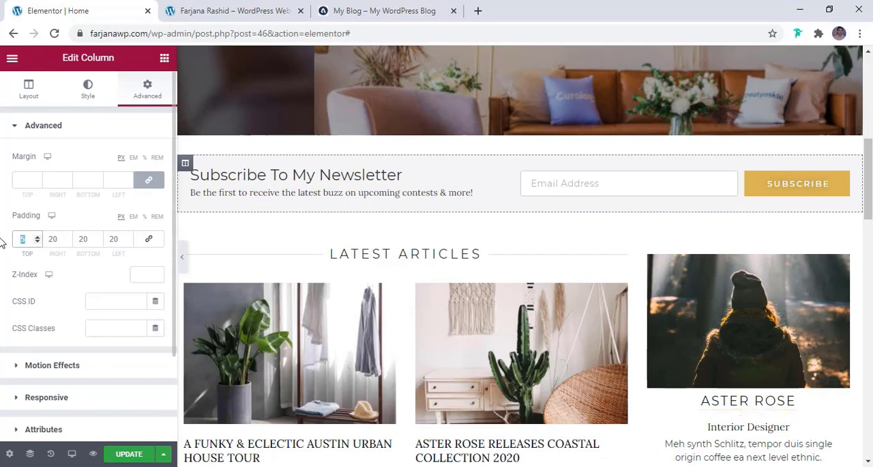
{"action": "key", "text": "BackSpace"}
{"action": "type", "text": "10"}
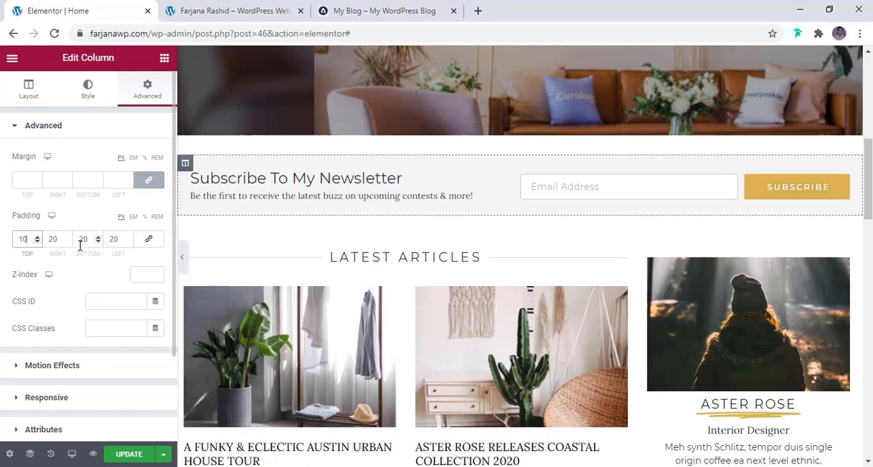
{"action": "left_click", "coordinate": [85, 238]}
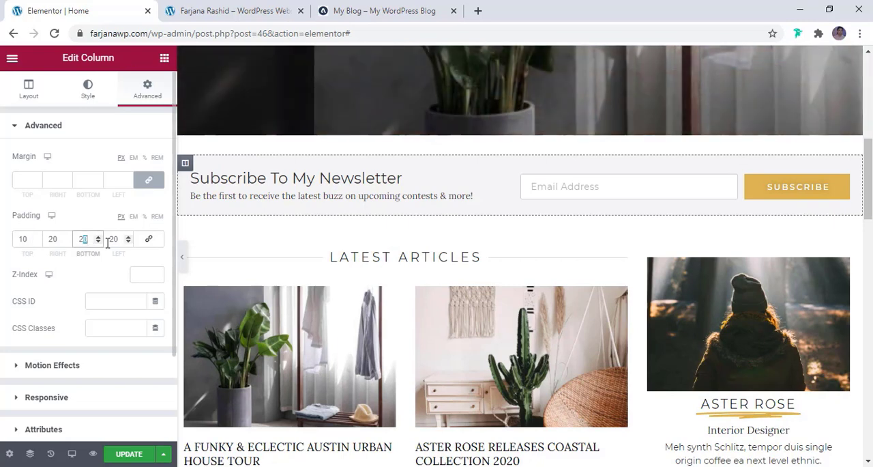
{"action": "type", "text": "5"}
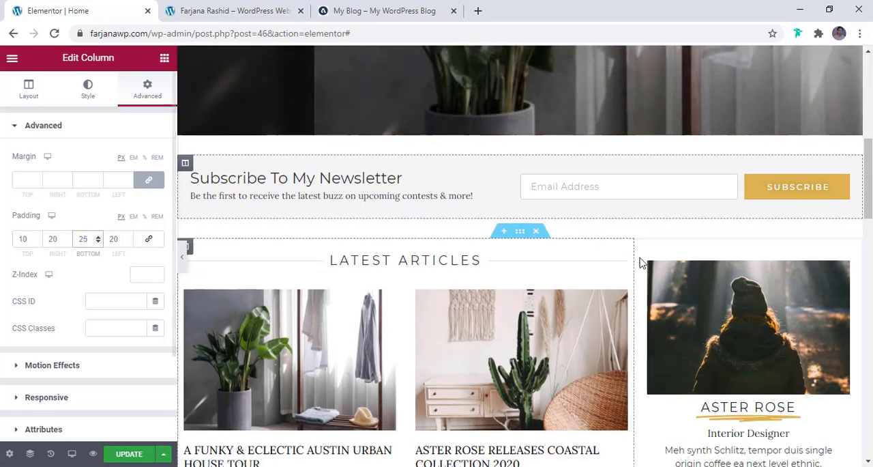
{"action": "left_click", "coordinate": [135, 459]}
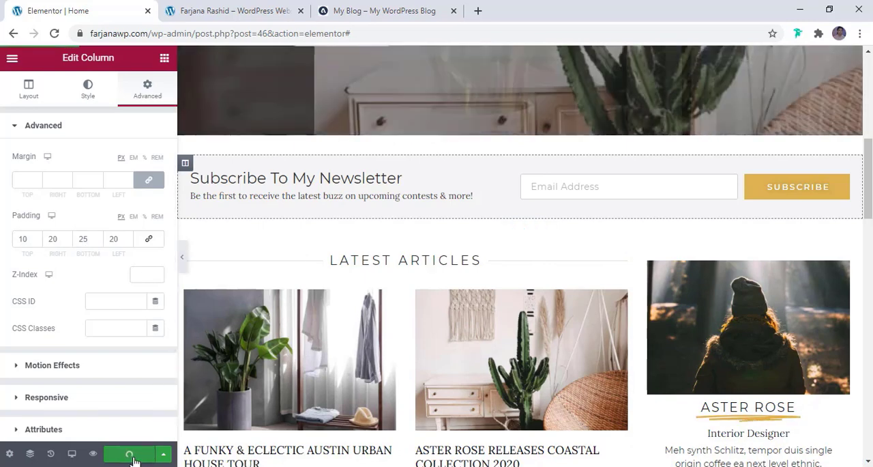
{"action": "left_click", "coordinate": [61, 239]}
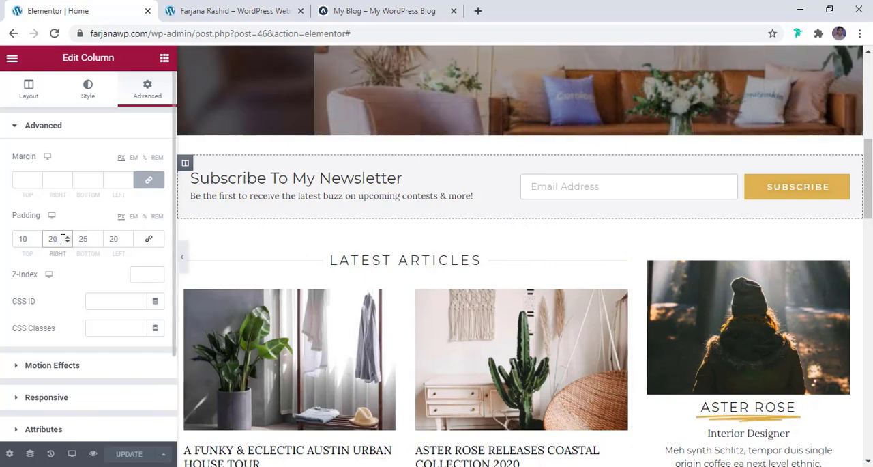
{"action": "type", "text": "5"}
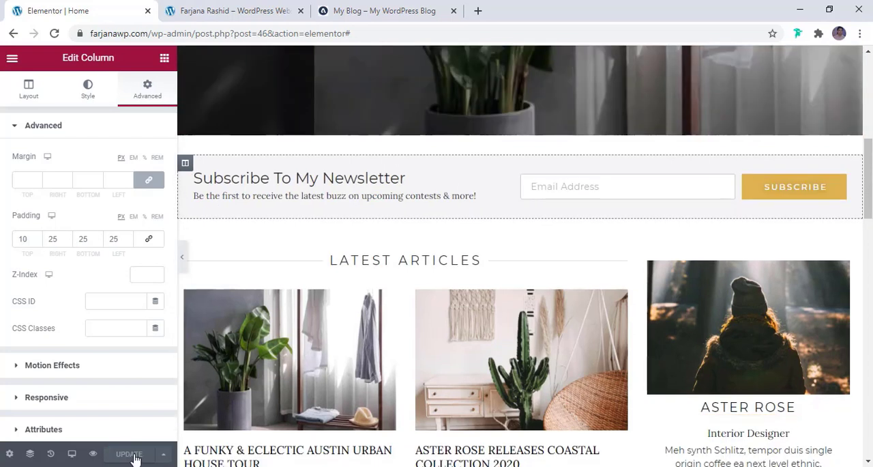
- View the published Home page and examine the newsletter section's spacing
{"action": "left_click", "coordinate": [11, 58]}
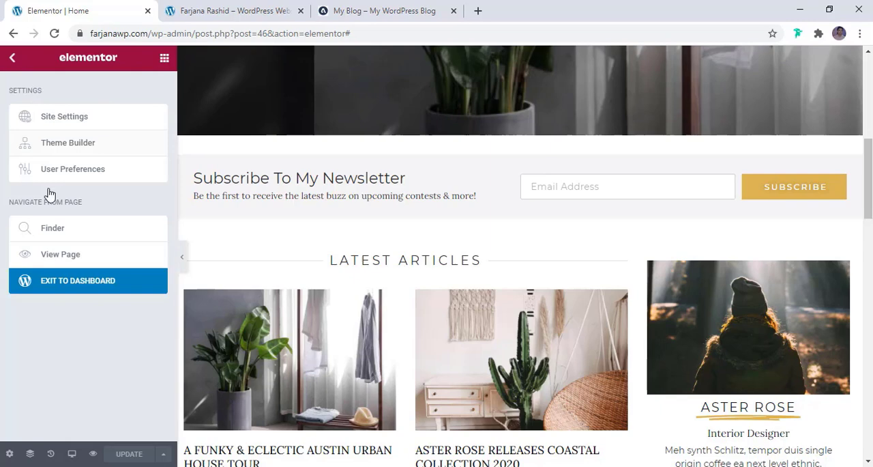
{"action": "left_click", "coordinate": [64, 259]}
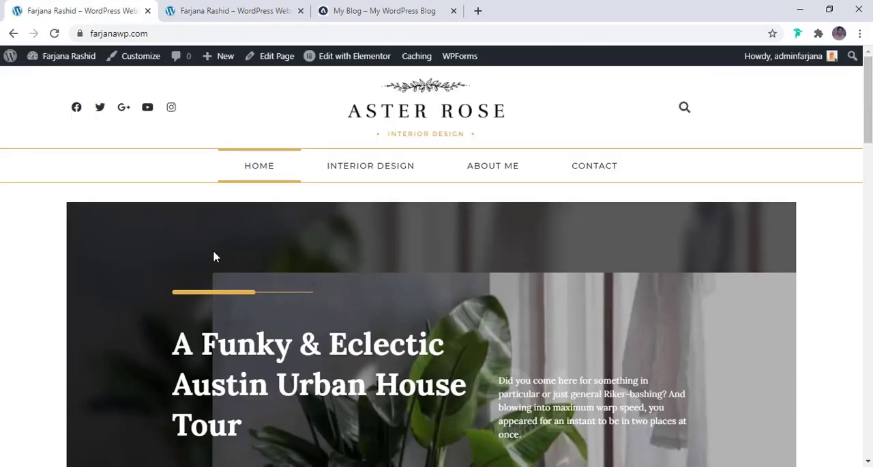
{"action": "scroll", "coordinate": [214, 256], "scroll_direction": "down", "scroll_amount": 6}
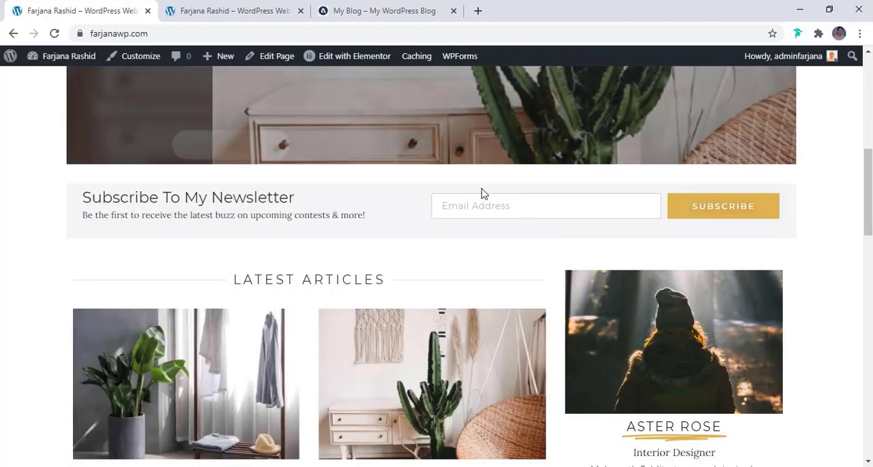
- Reopen the Home page in Elementor, set the outer newsletter column's top padding to 25 px, and update the page
{"action": "left_click", "coordinate": [387, 58]}
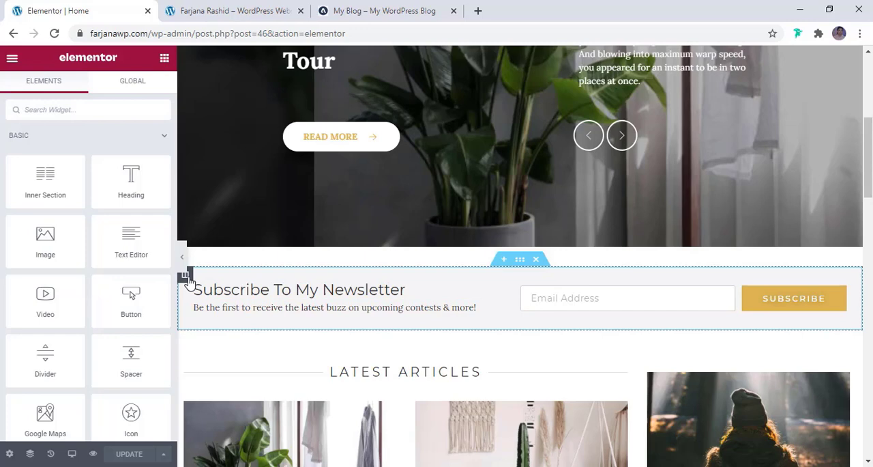
{"action": "left_click", "coordinate": [185, 276]}
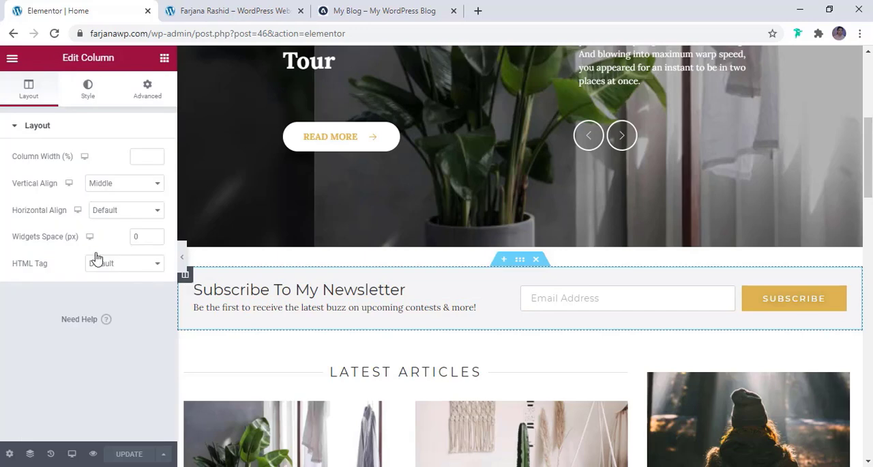
{"action": "left_click", "coordinate": [147, 88]}
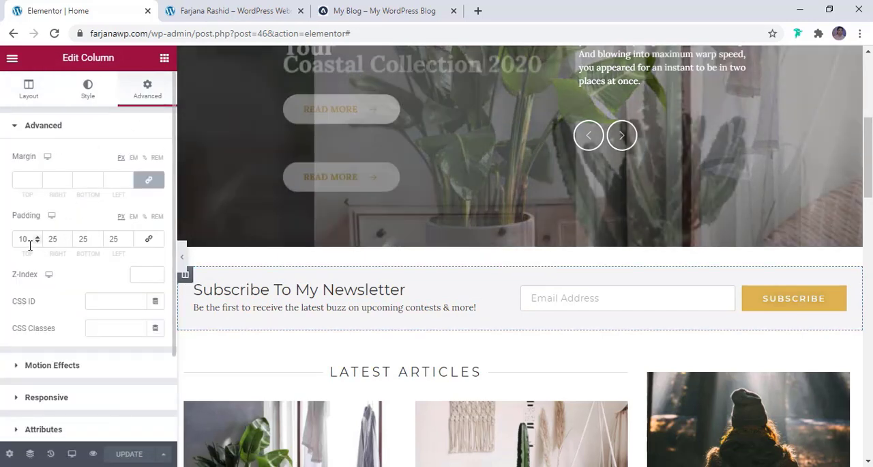
{"action": "double_click", "coordinate": [28, 244]}
{"action": "type", "text": "25"}
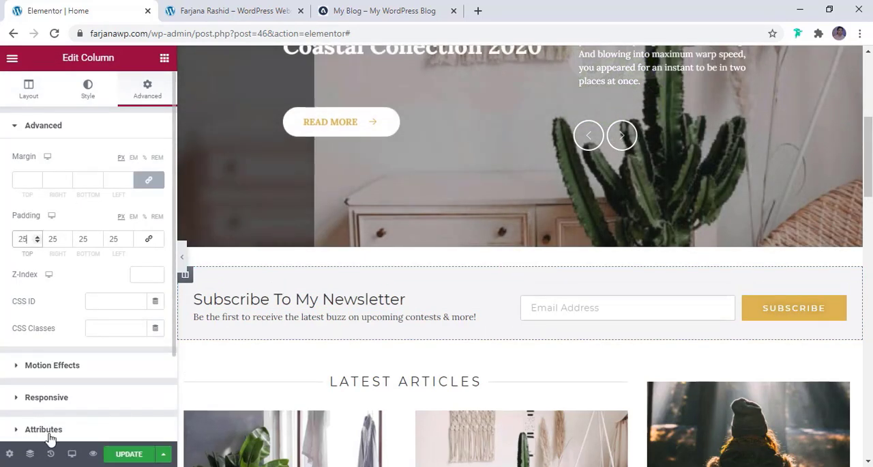
{"action": "left_click", "coordinate": [123, 453]}
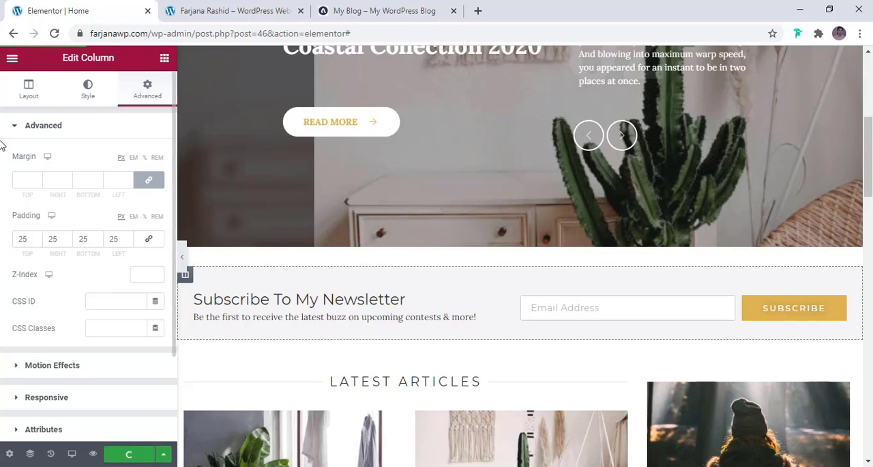
- Preview the Home page changes, check the newsletter section, and return to the editor
{"action": "left_click", "coordinate": [11, 57]}
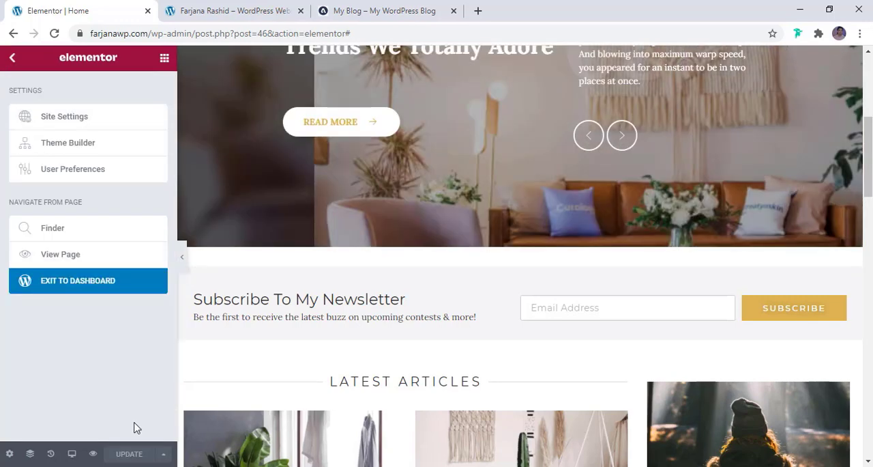
{"action": "left_click", "coordinate": [94, 454]}
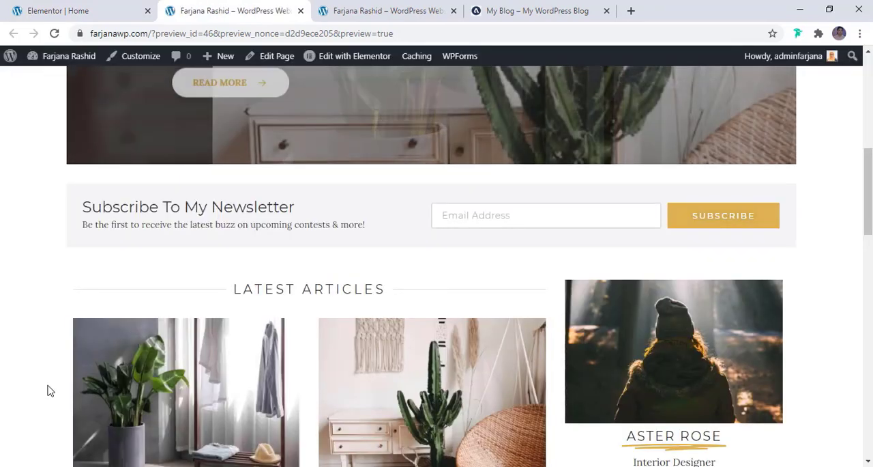
{"action": "left_click", "coordinate": [129, 9]}
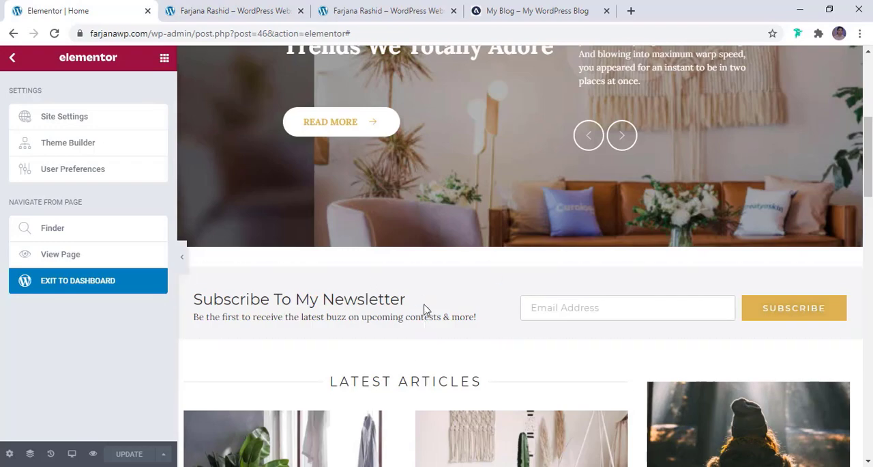
- Review the Home page preview from the top down to the Instagram section and footer
{"action": "left_click", "coordinate": [243, 8]}
{"action": "scroll", "coordinate": [335, 335], "scroll_direction": "up", "scroll_amount": 3}
{"action": "scroll", "coordinate": [335, 335], "scroll_direction": "down", "scroll_amount": 3}
{"action": "scroll", "coordinate": [336, 338], "scroll_direction": "down", "scroll_amount": 12}
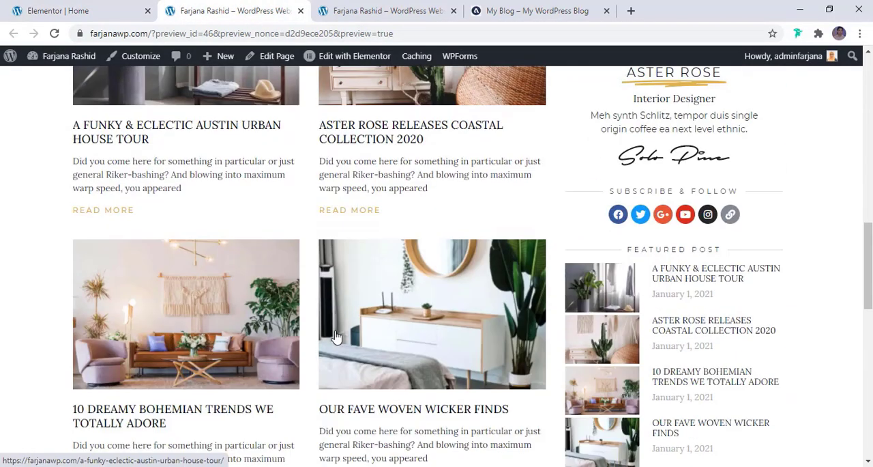
{"action": "scroll", "coordinate": [339, 437], "scroll_direction": "down", "scroll_amount": 2}
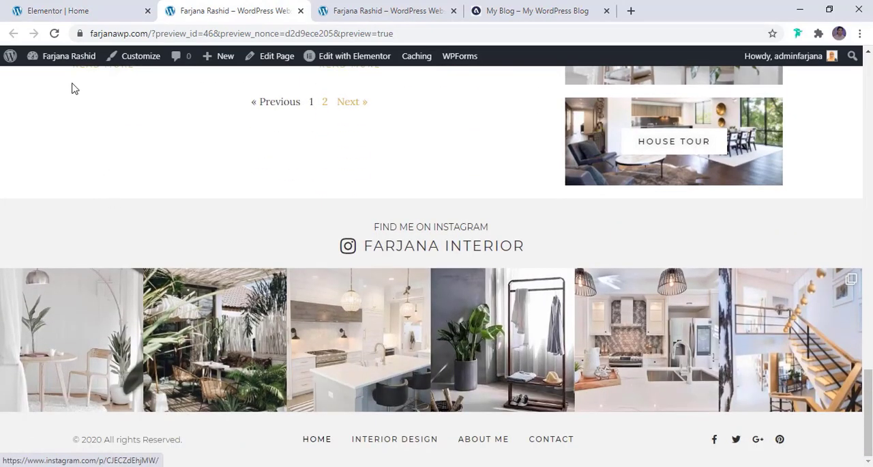
- Exit the Home page editor to the dashboard and open the Footer template from the Theme Builder in Elementor
{"action": "left_click", "coordinate": [62, 8]}
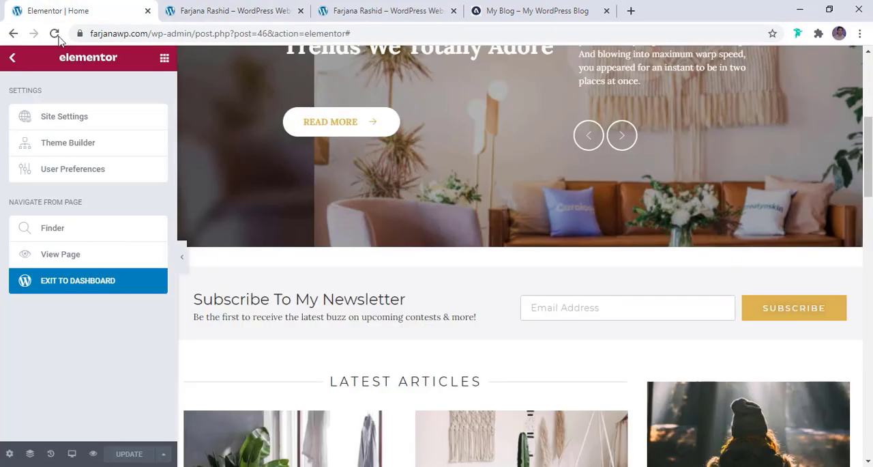
{"action": "left_click", "coordinate": [75, 282]}
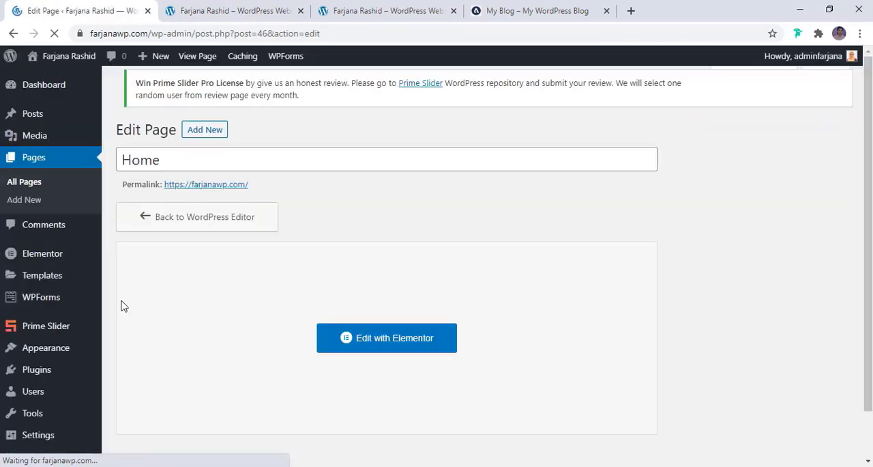
{"action": "scroll", "coordinate": [54, 355], "scroll_direction": "down", "scroll_amount": 2}
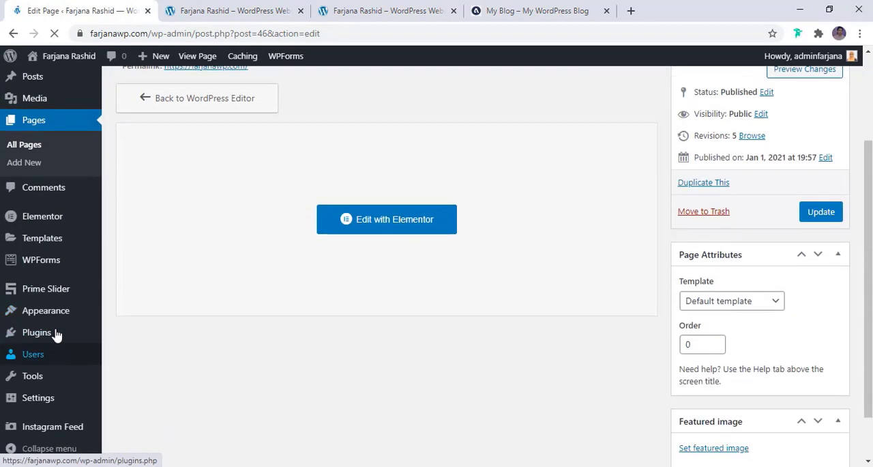
{"action": "mouse_move", "coordinate": [53, 244]}
{"action": "left_click", "coordinate": [140, 281]}
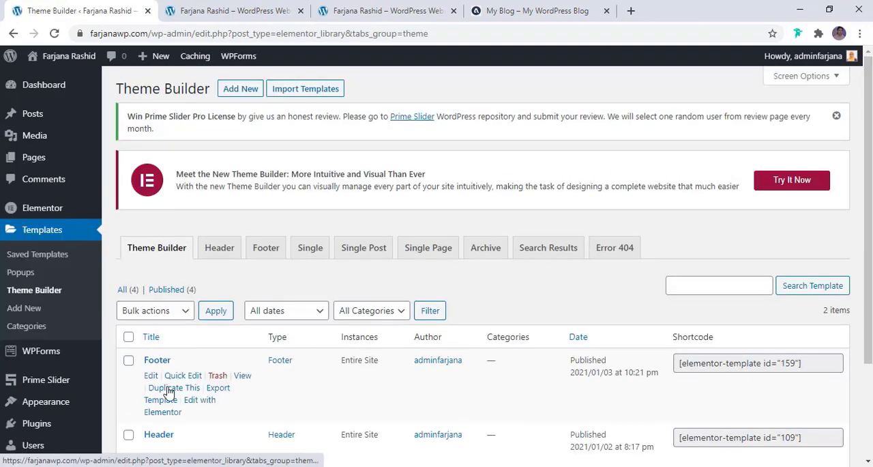
{"action": "scroll", "coordinate": [161, 338], "scroll_direction": "down", "scroll_amount": 2}
{"action": "left_click", "coordinate": [205, 279]}
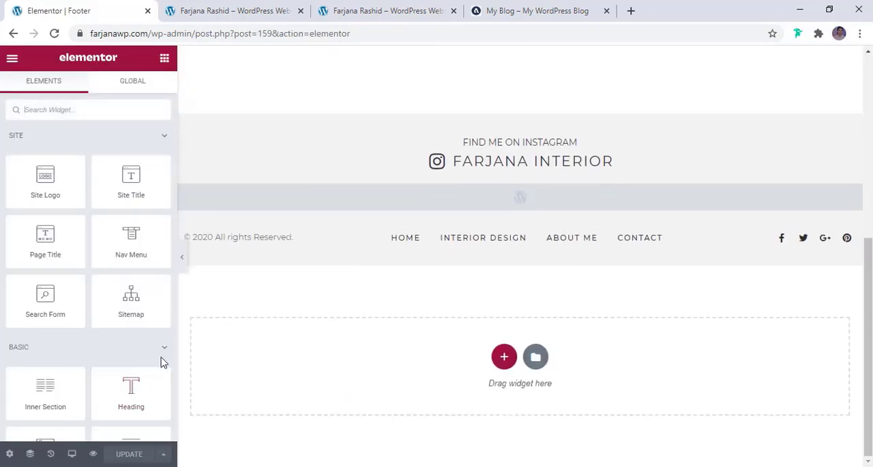
- In the footer's tablet view, centre-align the copyright heading and the social icons
{"action": "left_click", "coordinate": [72, 454]}
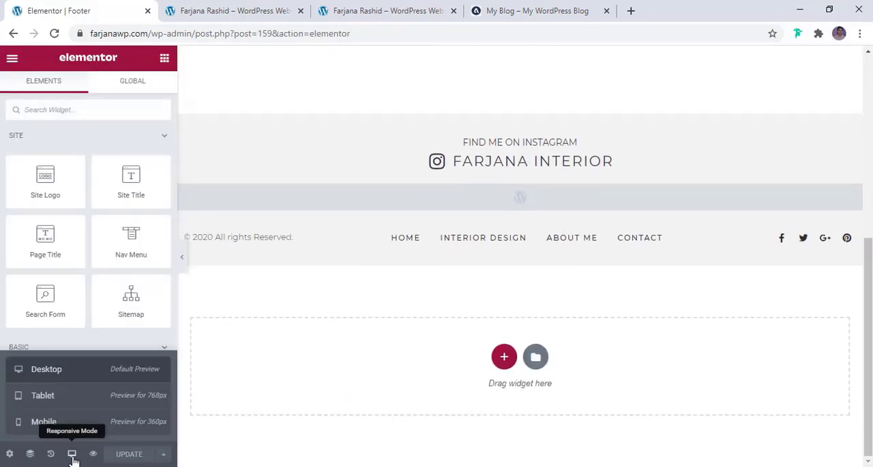
{"action": "left_click", "coordinate": [71, 403]}
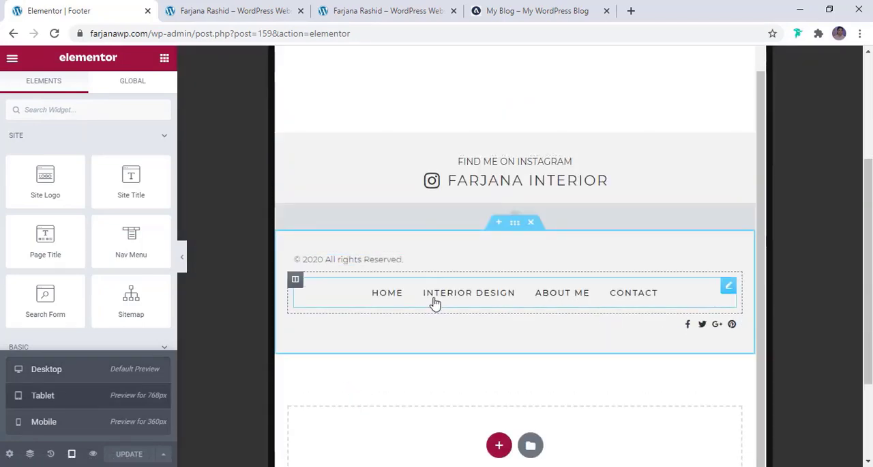
{"action": "left_click", "coordinate": [371, 255]}
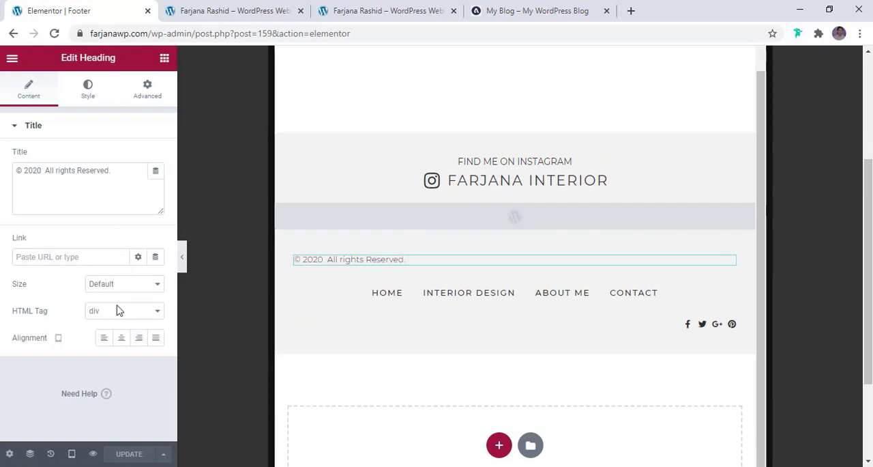
{"action": "left_click", "coordinate": [121, 346]}
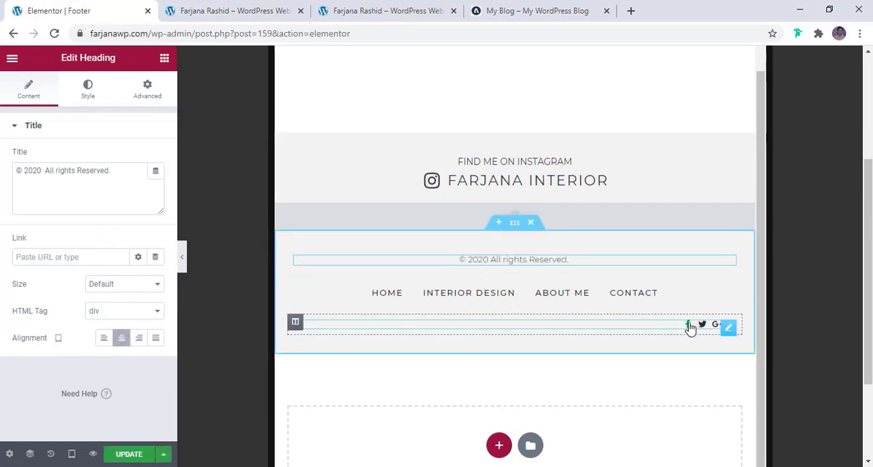
{"action": "left_click", "coordinate": [690, 327]}
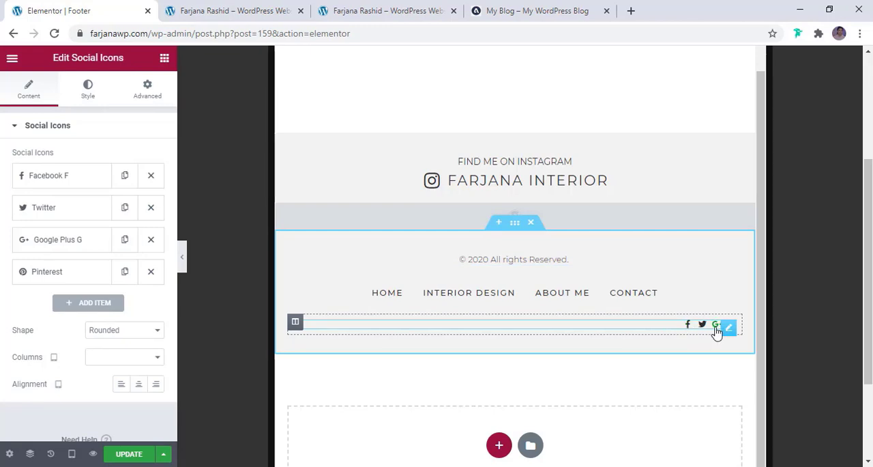
{"action": "left_click", "coordinate": [139, 386]}
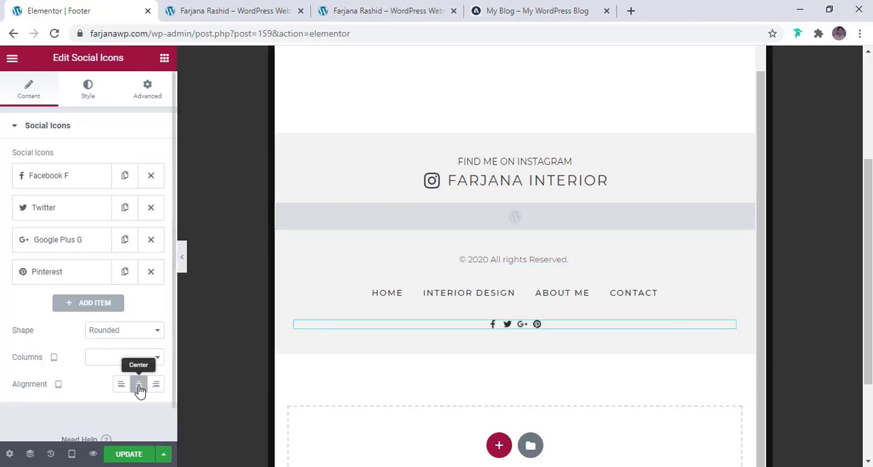
- In the footer's mobile view, set the nav menu's mobile dropdown breakpoint to None and update the template
{"action": "left_click", "coordinate": [71, 453]}
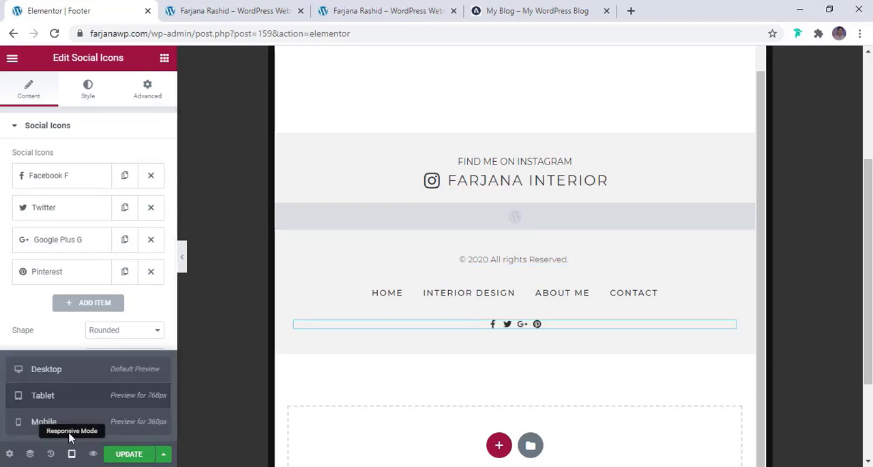
{"action": "left_click", "coordinate": [67, 420]}
{"action": "scroll", "coordinate": [502, 324], "scroll_direction": "down", "scroll_amount": 2}
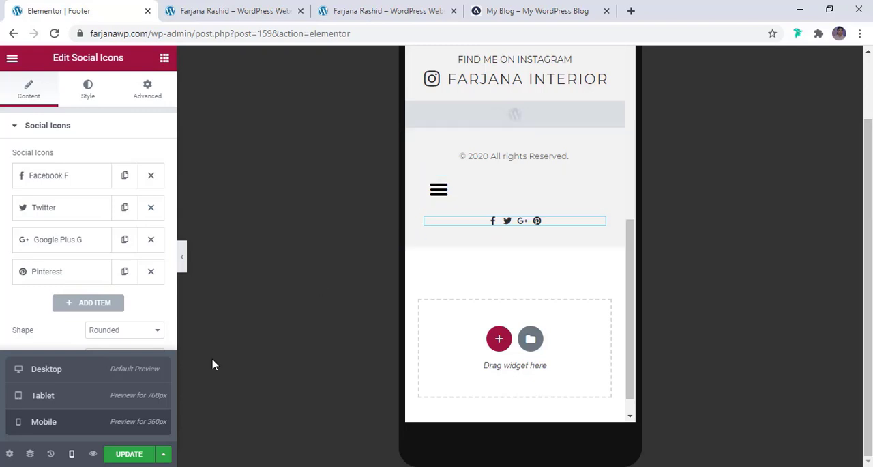
{"action": "left_click", "coordinate": [460, 192]}
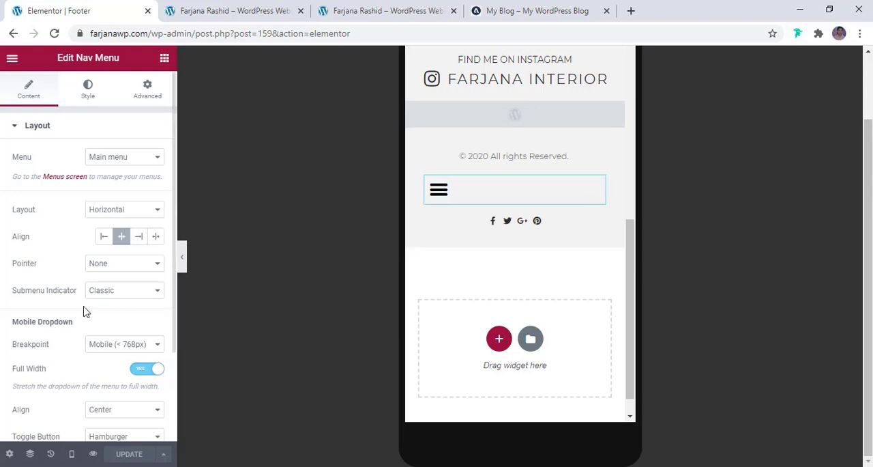
{"action": "scroll", "coordinate": [85, 312], "scroll_direction": "down", "scroll_amount": 3}
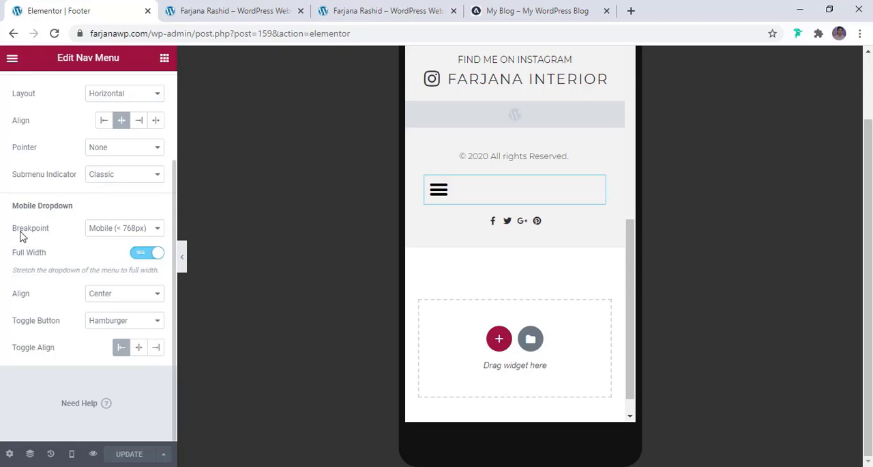
{"action": "left_click", "coordinate": [108, 234]}
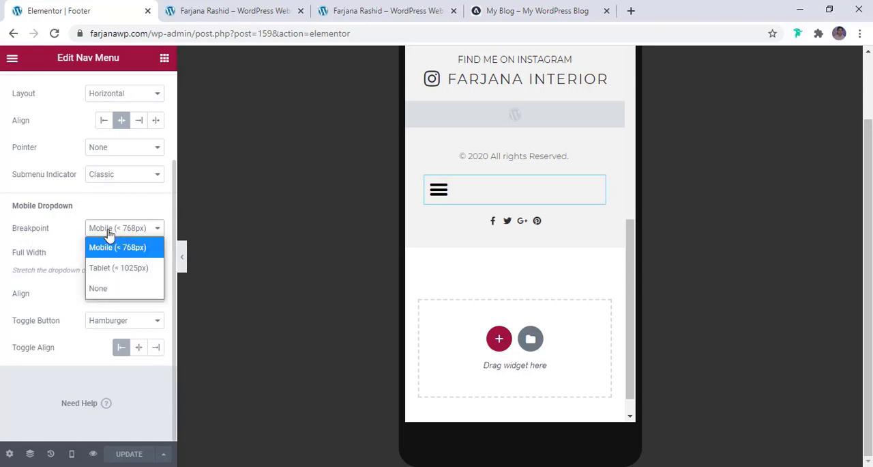
{"action": "left_click", "coordinate": [110, 289]}
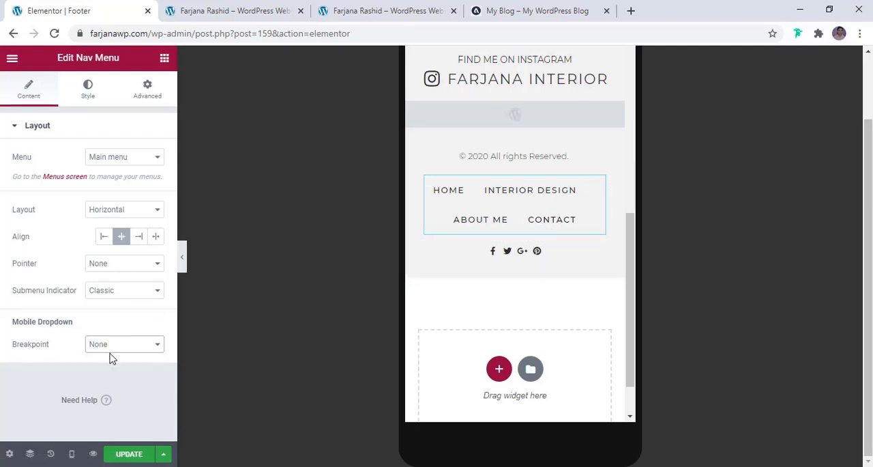
{"action": "left_click", "coordinate": [128, 454]}
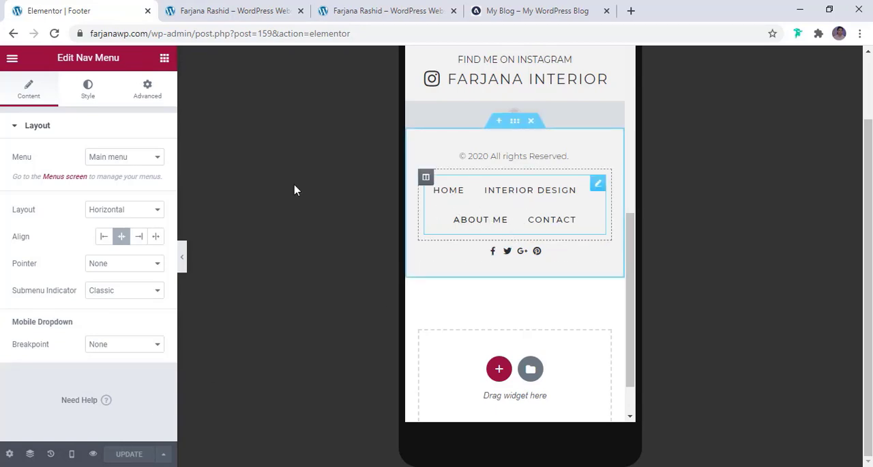
- Set the footer nav menu's mobile typography to a 10 px font size and 0.1 em line height
{"action": "left_click", "coordinate": [86, 91]}
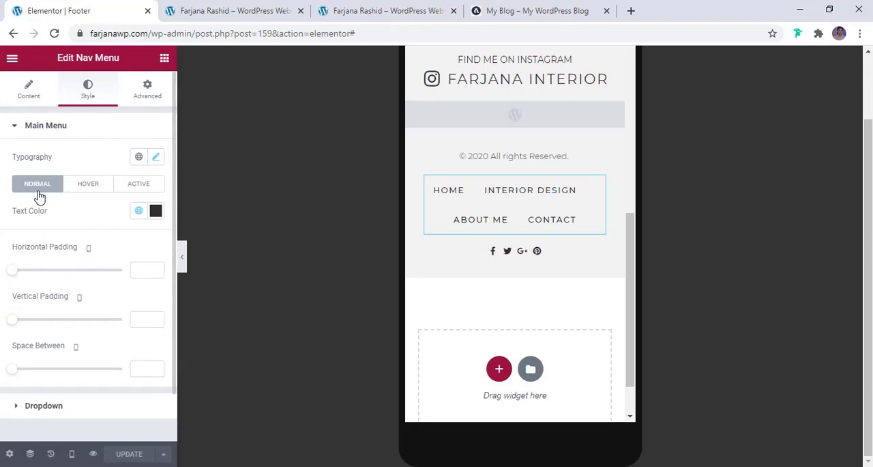
{"action": "left_click", "coordinate": [156, 159]}
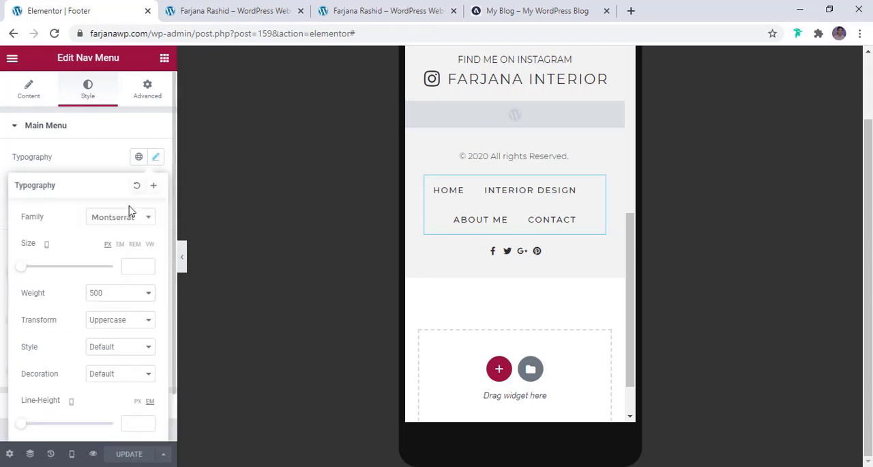
{"action": "left_click", "coordinate": [132, 267]}
{"action": "type", "text": "12"}
{"action": "key", "text": "Down"}
{"action": "key", "text": "Down"}
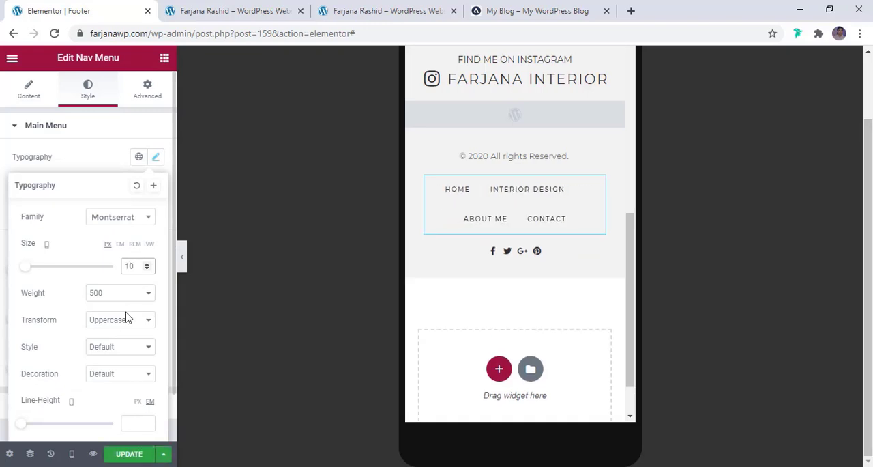
{"action": "scroll", "coordinate": [126, 319], "scroll_direction": "down", "scroll_amount": 1}
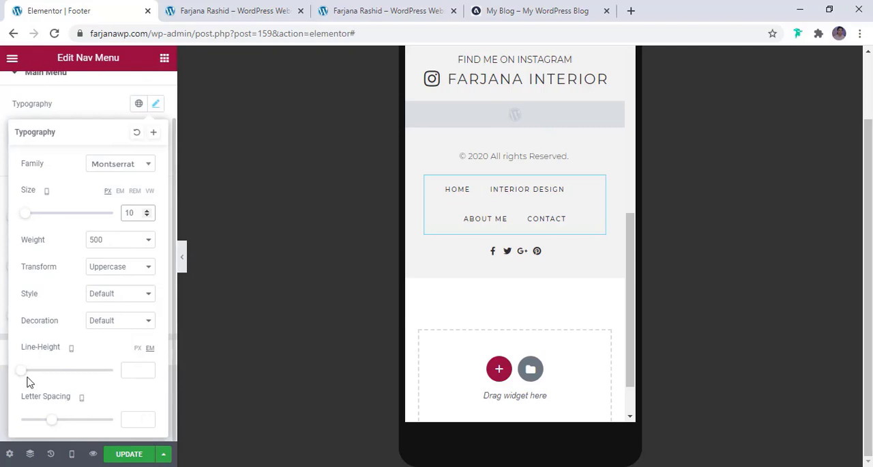
{"action": "mouse_move", "coordinate": [24, 374]}
{"action": "left_mouse_down"}
{"action": "mouse_move", "coordinate": [37, 379]}
{"action": "mouse_move", "coordinate": [23, 376]}
{"action": "left_mouse_up"}
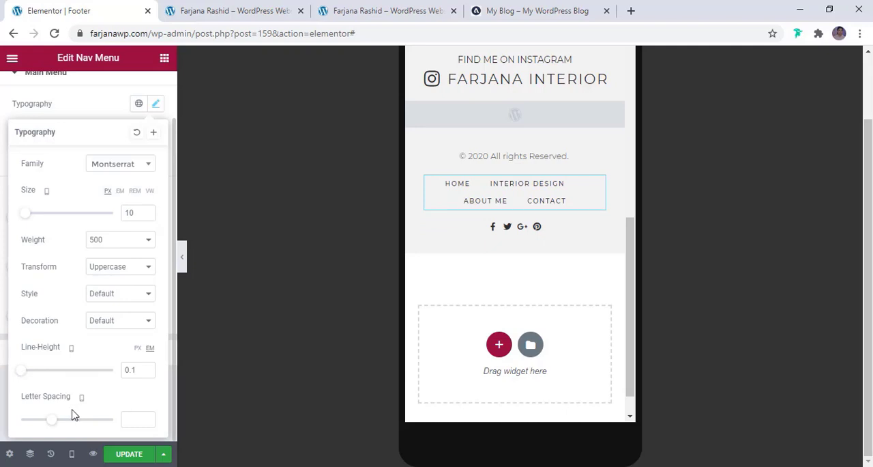
{"action": "scroll", "coordinate": [85, 208], "scroll_direction": "up", "scroll_amount": 2}
{"action": "left_click", "coordinate": [75, 157]}
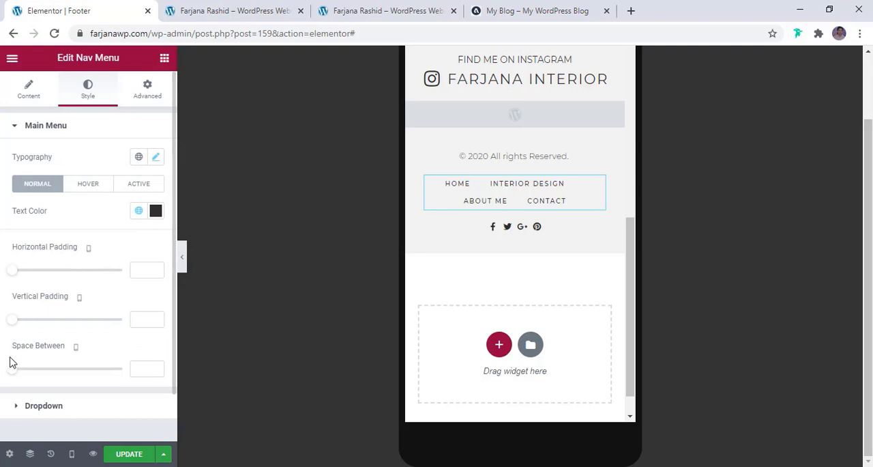
- Set the space between the footer nav menu items to 12 for mobile and update the template
{"action": "mouse_move", "coordinate": [16, 375]}
{"action": "left_mouse_down"}
{"action": "mouse_move", "coordinate": [37, 376]}
{"action": "mouse_move", "coordinate": [30, 380]}
{"action": "left_mouse_up"}
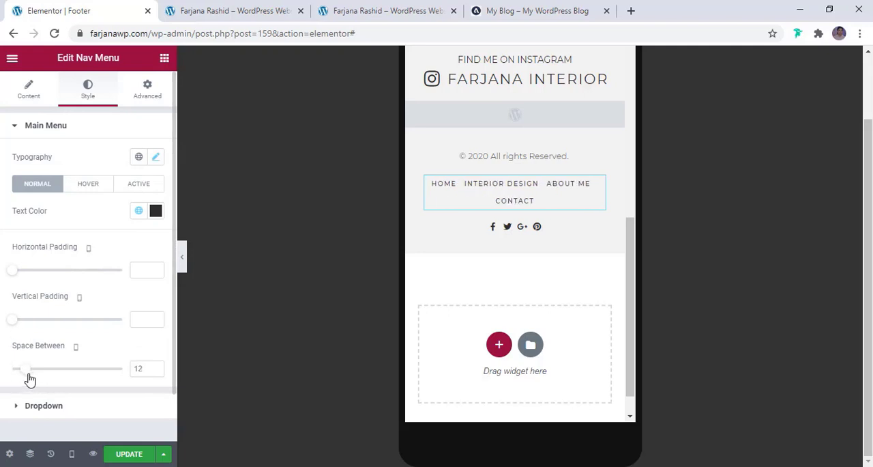
{"action": "left_click", "coordinate": [127, 454]}
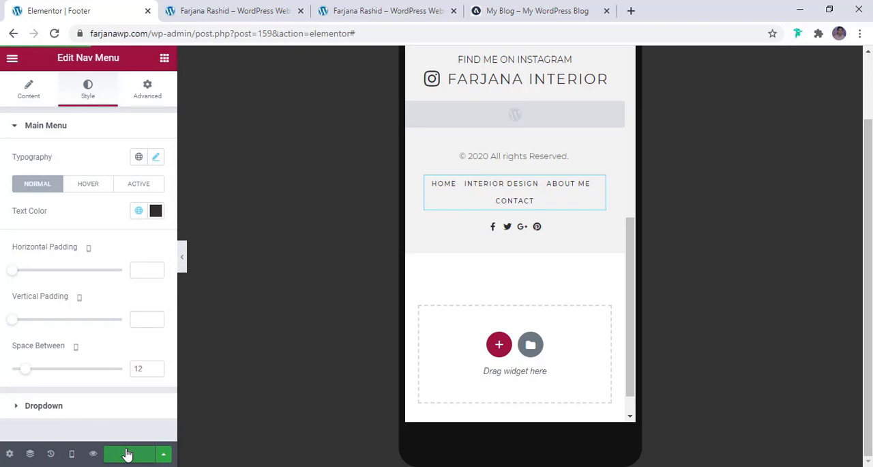
{"action": "scroll", "coordinate": [522, 293], "scroll_direction": "up", "scroll_amount": 5}
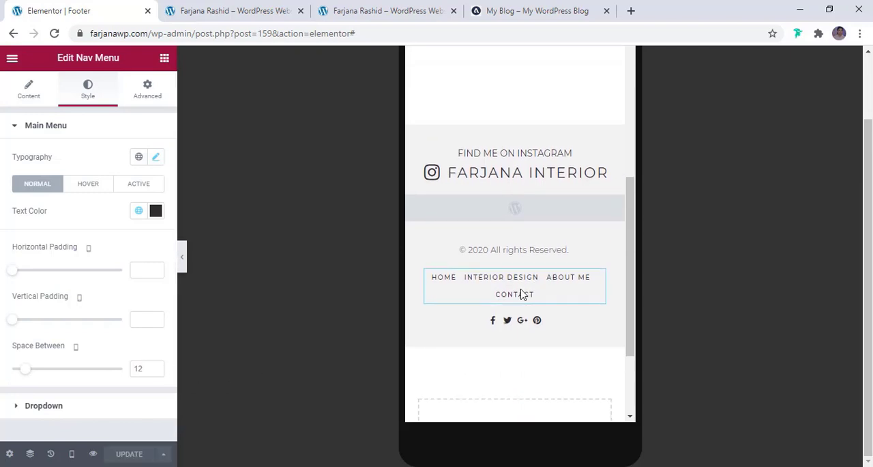
- Look through the Home page preview, checking the header, slider, newsletter and latest articles sections
{"action": "left_click", "coordinate": [222, 5]}
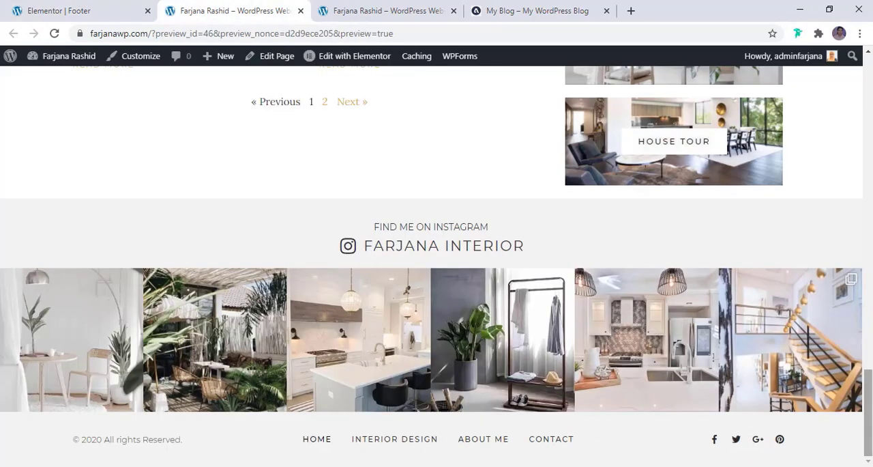
{"action": "left_click", "coordinate": [866, 267]}
{"action": "left_click_drag", "start_coordinate": [866, 268], "coordinate": [867, 75]}
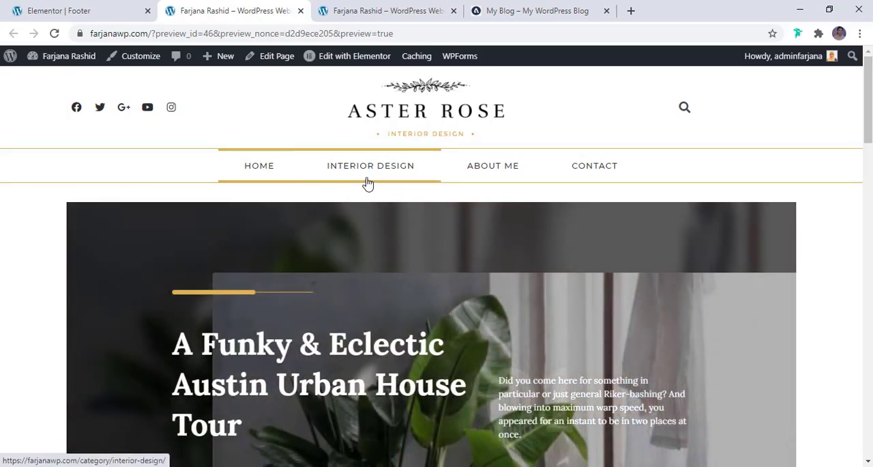
{"action": "scroll", "coordinate": [367, 182], "scroll_direction": "down", "scroll_amount": 10}
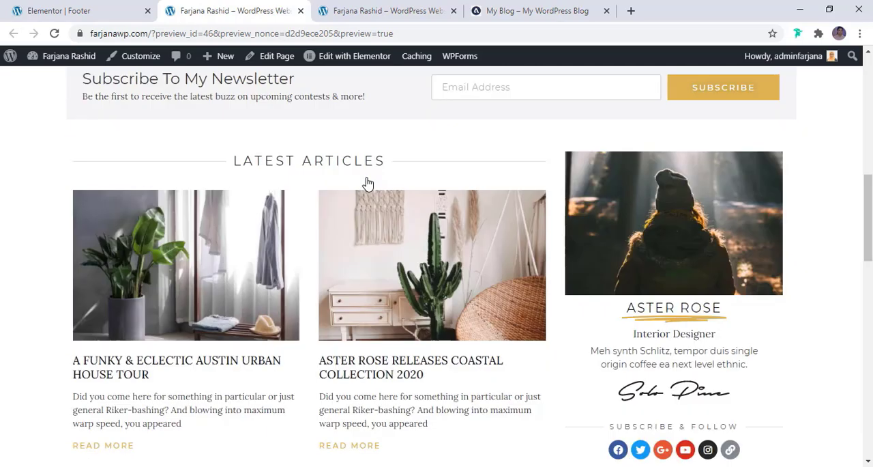
{"action": "scroll", "coordinate": [366, 181], "scroll_direction": "up", "scroll_amount": 5}
{"action": "mouse_move", "coordinate": [60, 61]}
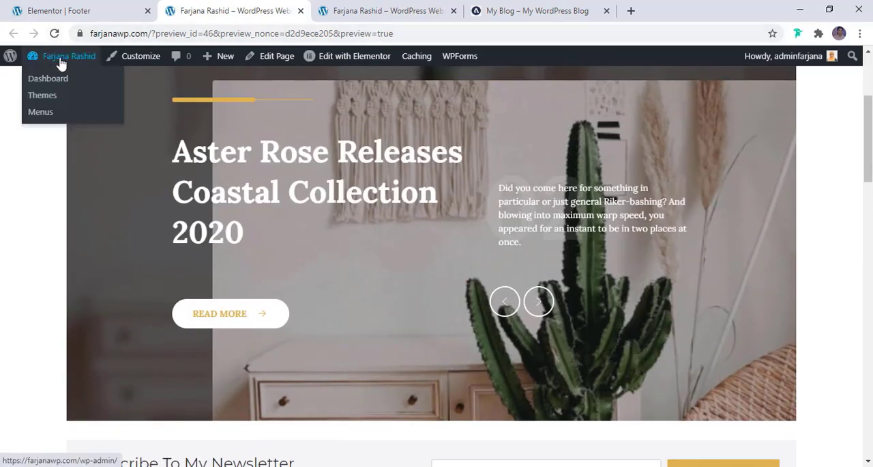
- Return to the footer template's editor tab and exit it to the WordPress dashboard
{"action": "left_click", "coordinate": [53, 11]}
{"action": "left_click", "coordinate": [11, 60]}
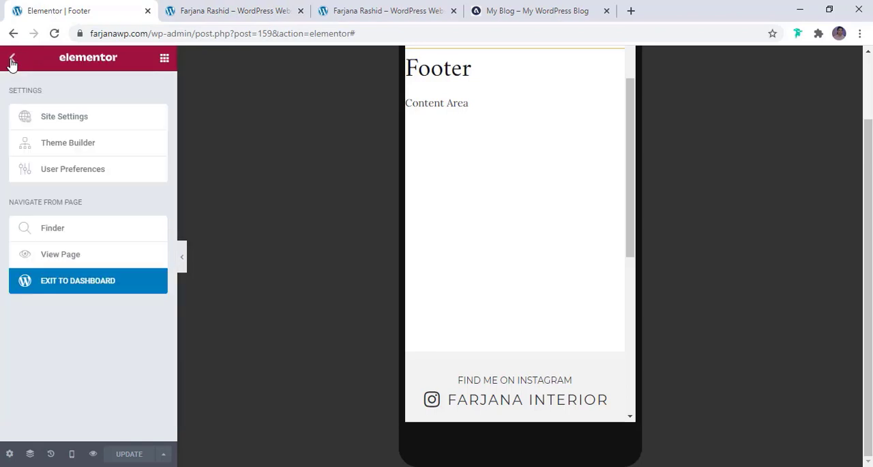
{"action": "left_click", "coordinate": [53, 291]}
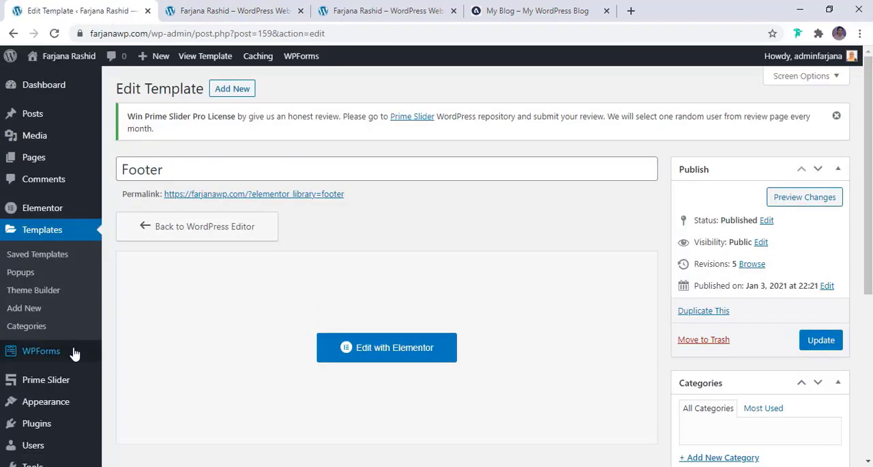
{"action": "scroll", "coordinate": [72, 406], "scroll_direction": "down", "scroll_amount": 2}
{"action": "mouse_move", "coordinate": [75, 353]}
{"action": "scroll", "coordinate": [75, 353], "scroll_direction": "up", "scroll_amount": 1}
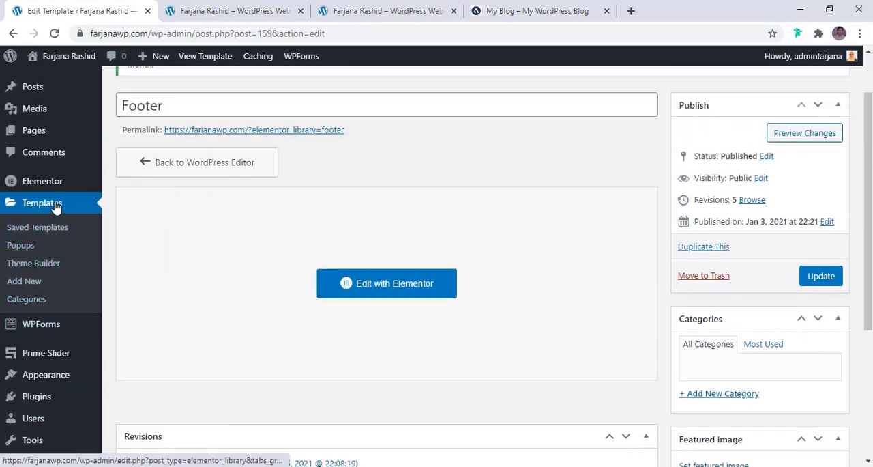
- Create a new Elementor template of type Archive named "Post cat"
{"action": "left_click", "coordinate": [31, 283]}
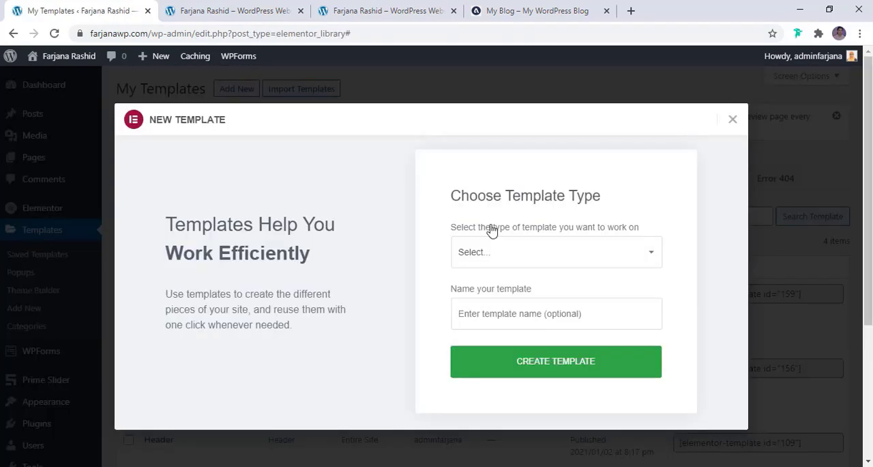
{"action": "left_click", "coordinate": [494, 252]}
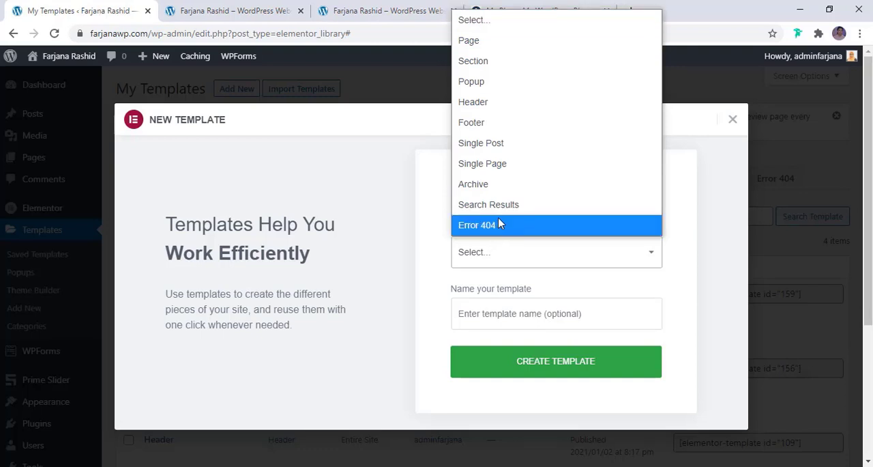
{"action": "left_click", "coordinate": [505, 189]}
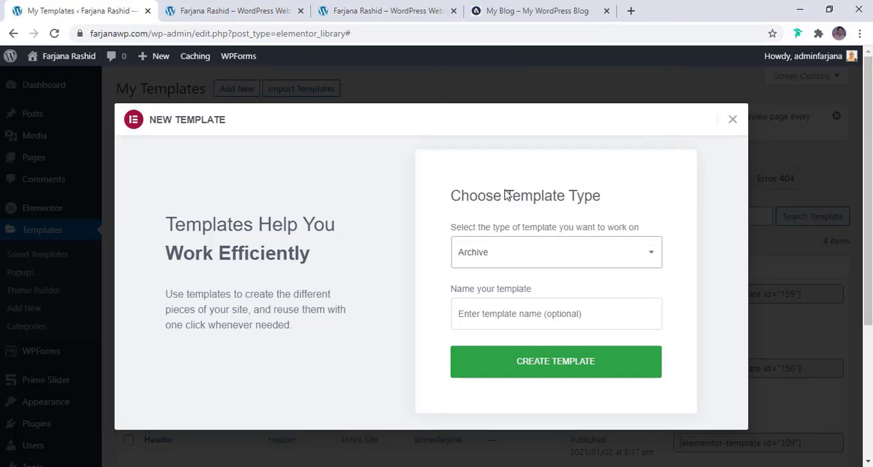
{"action": "left_click", "coordinate": [491, 314]}
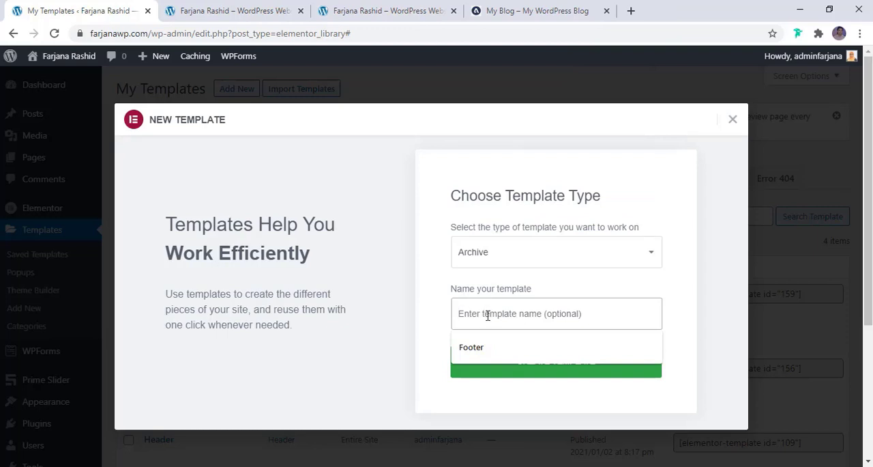
{"action": "type", "text": "Post cat"}
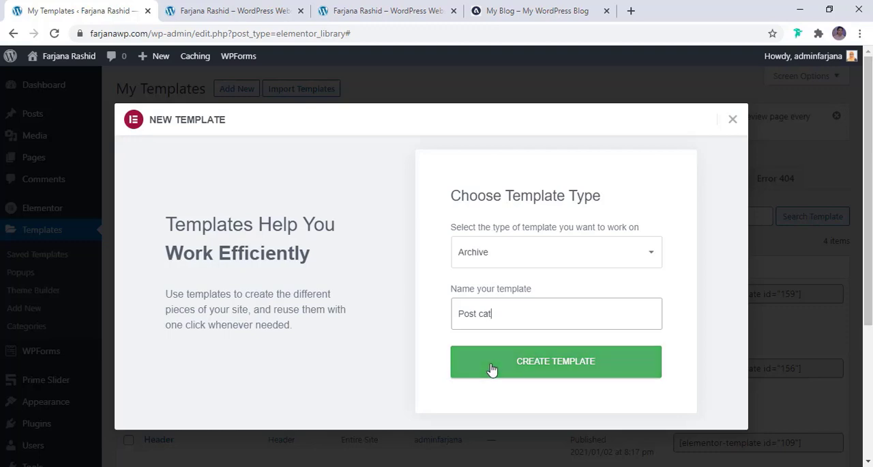
{"action": "left_click", "coordinate": [500, 367]}
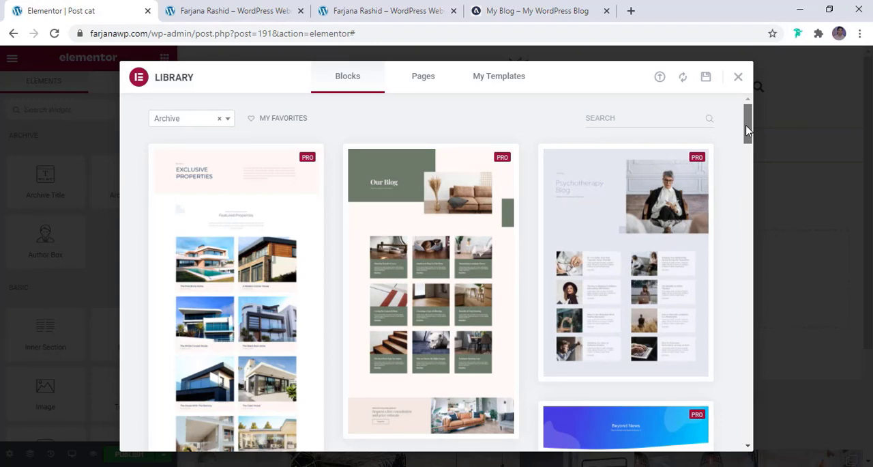
- Insert the "Exclusive Properties" archive block from the template library into the Post cat template
{"action": "mouse_move", "coordinate": [748, 130]}
{"action": "left_mouse_down"}
{"action": "mouse_move", "coordinate": [753, 246]}
{"action": "mouse_move", "coordinate": [749, 129]}
{"action": "left_mouse_up"}
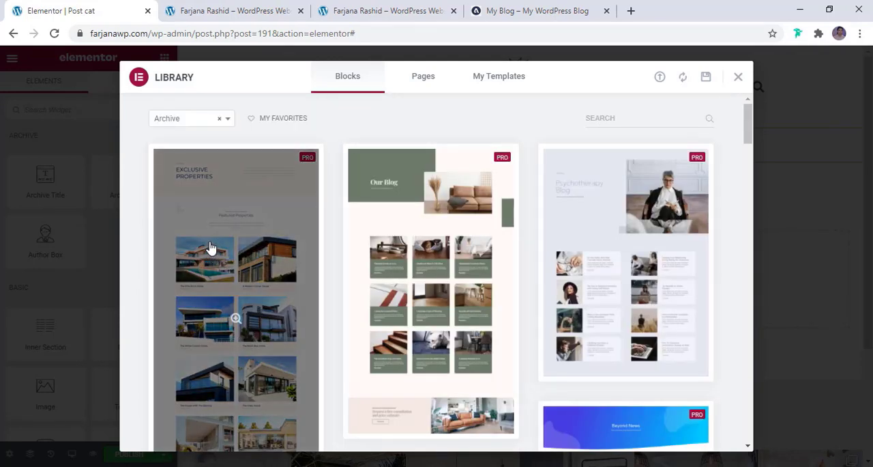
{"action": "scroll", "coordinate": [239, 221], "scroll_direction": "down", "scroll_amount": 5}
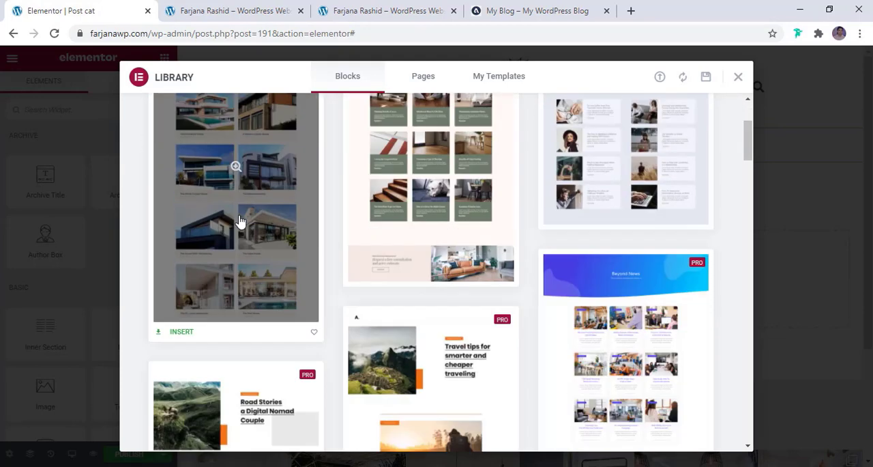
{"action": "left_click", "coordinate": [177, 297]}
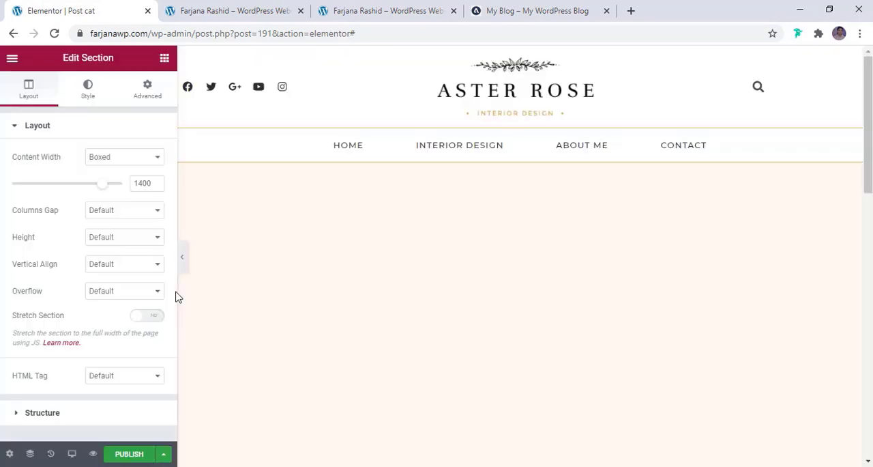
- Look over the inserted archive layout and delete its first section, the one with the "Exclusive Archives" heading
{"action": "scroll", "coordinate": [602, 311], "scroll_direction": "down", "scroll_amount": 6}
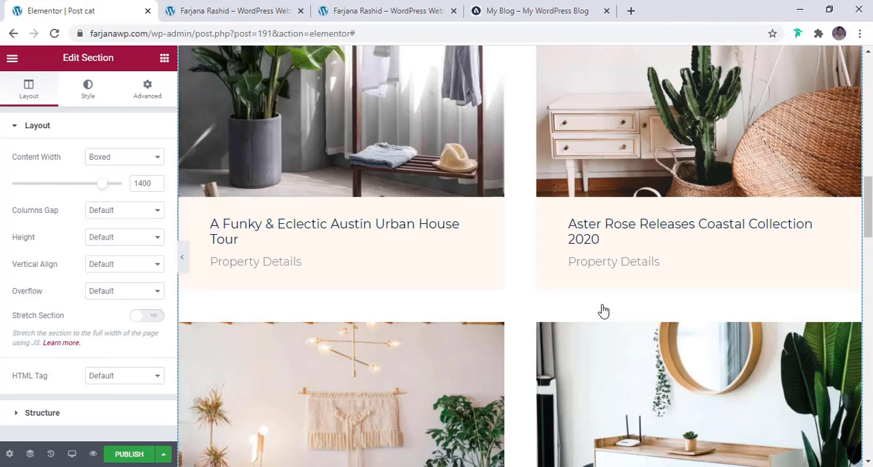
{"action": "scroll", "coordinate": [603, 311], "scroll_direction": "down", "scroll_amount": 6}
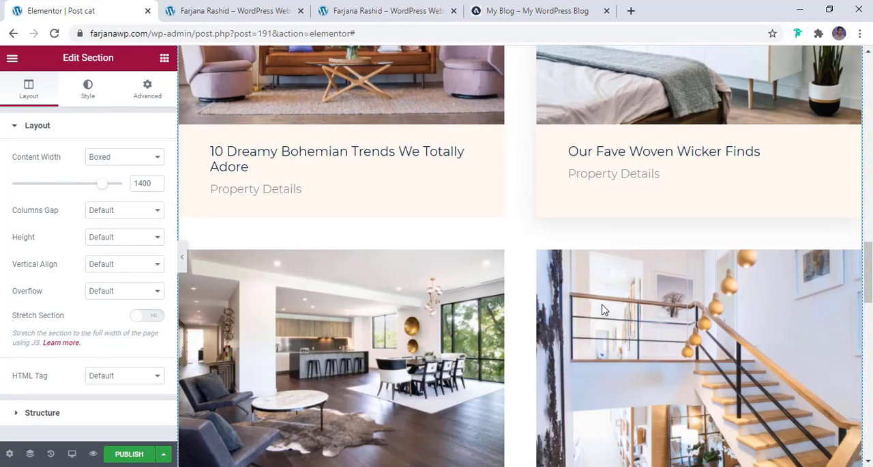
{"action": "left_click_drag", "start_coordinate": [871, 283], "coordinate": [871, 414]}
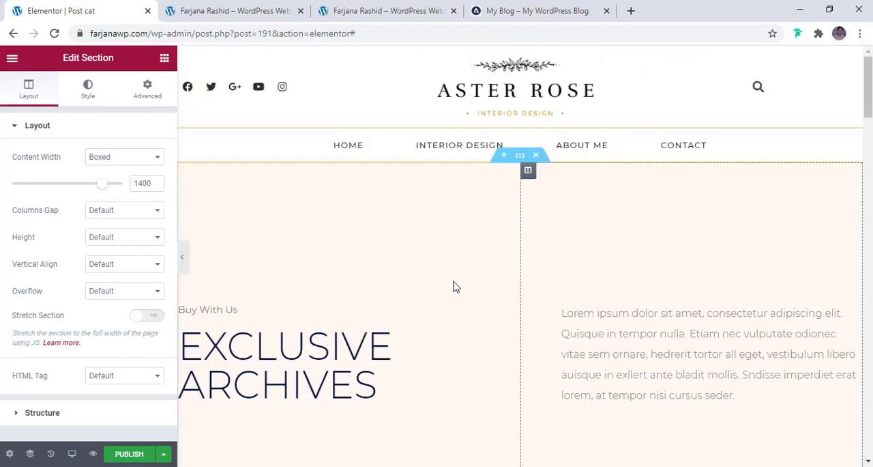
{"action": "scroll", "coordinate": [448, 288], "scroll_direction": "down", "scroll_amount": 1}
{"action": "scroll", "coordinate": [448, 288], "scroll_direction": "down", "scroll_amount": 2}
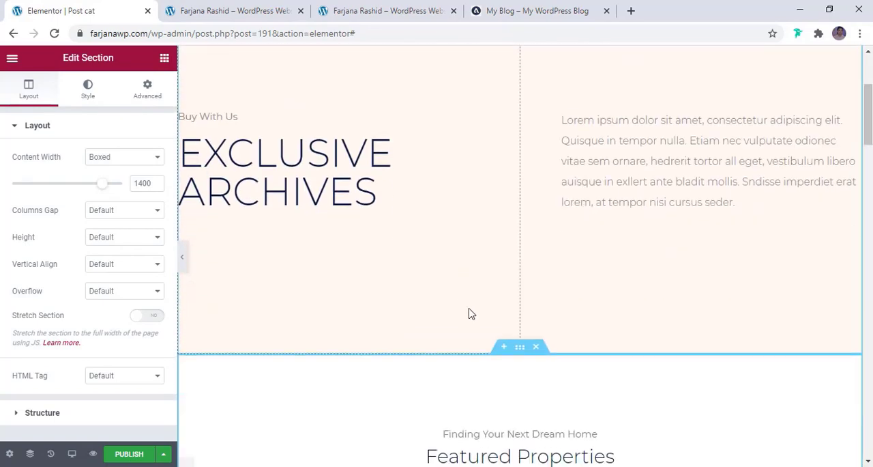
{"action": "scroll", "coordinate": [471, 308], "scroll_direction": "down", "scroll_amount": 2}
{"action": "scroll", "coordinate": [469, 309], "scroll_direction": "up", "scroll_amount": 2}
{"action": "scroll", "coordinate": [470, 308], "scroll_direction": "up", "scroll_amount": 2}
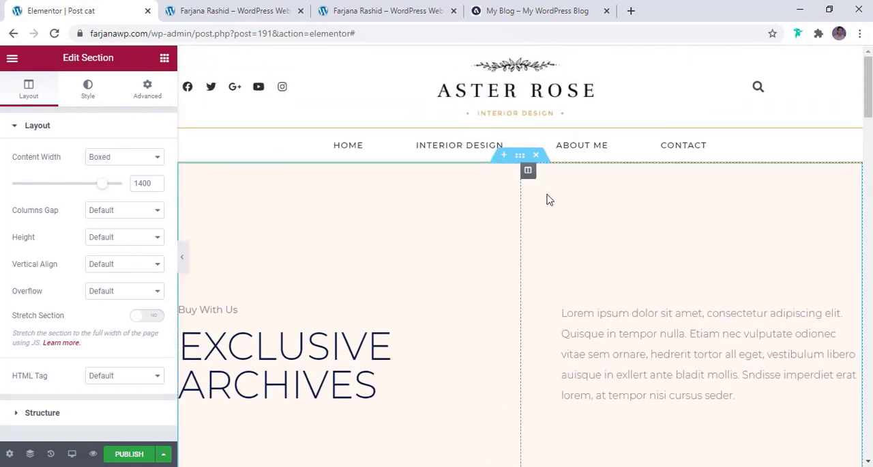
{"action": "left_click", "coordinate": [536, 156]}
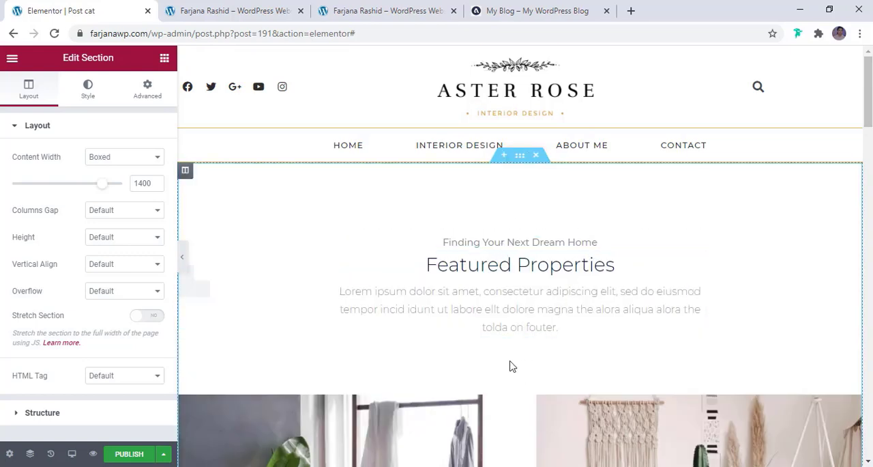
- Open the Interior Design category page on the reference site and examine its title banner, then return to the template editor
{"action": "left_click", "coordinate": [499, 244]}
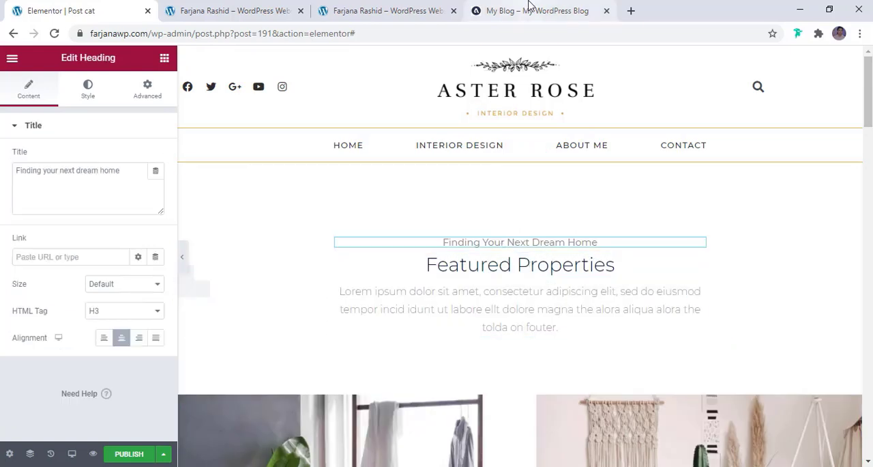
{"action": "left_click", "coordinate": [530, 8]}
{"action": "scroll", "coordinate": [487, 202], "scroll_direction": "up", "scroll_amount": 7}
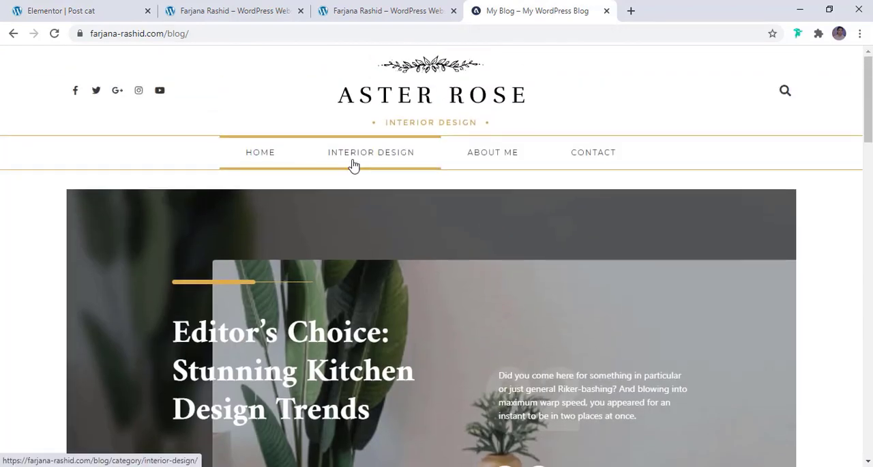
{"action": "left_click", "coordinate": [354, 166]}
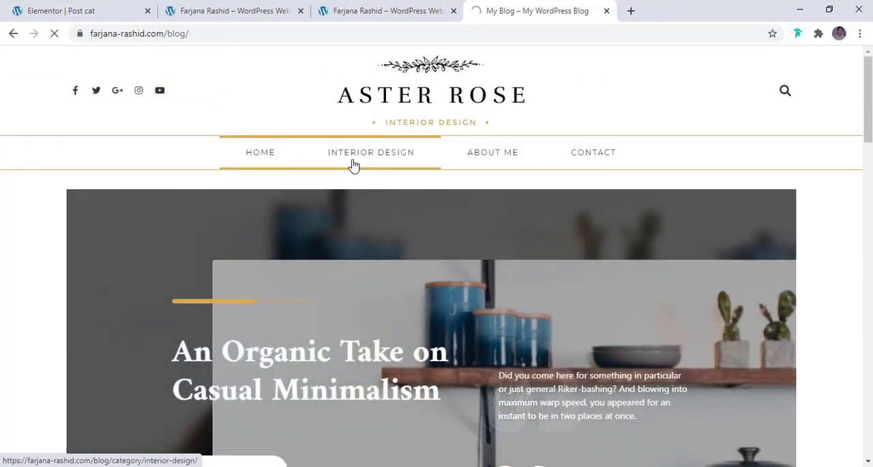
{"action": "scroll", "coordinate": [440, 218], "scroll_direction": "down", "scroll_amount": 2}
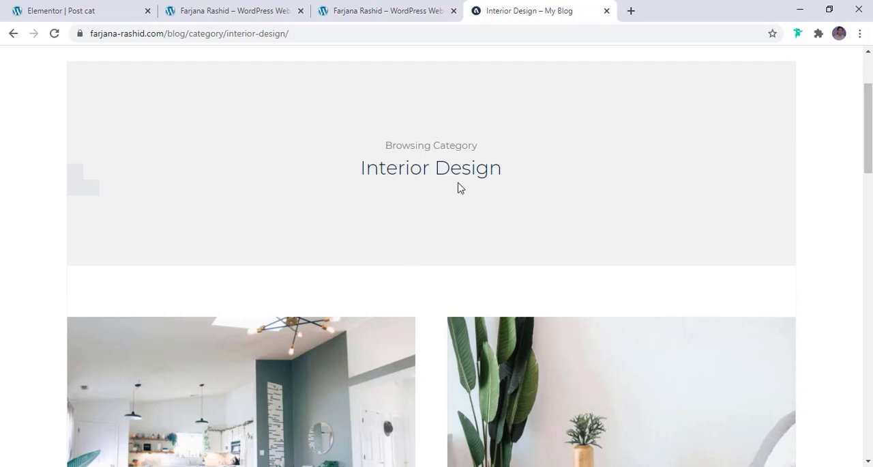
{"action": "key", "text": "ctrl+1"}
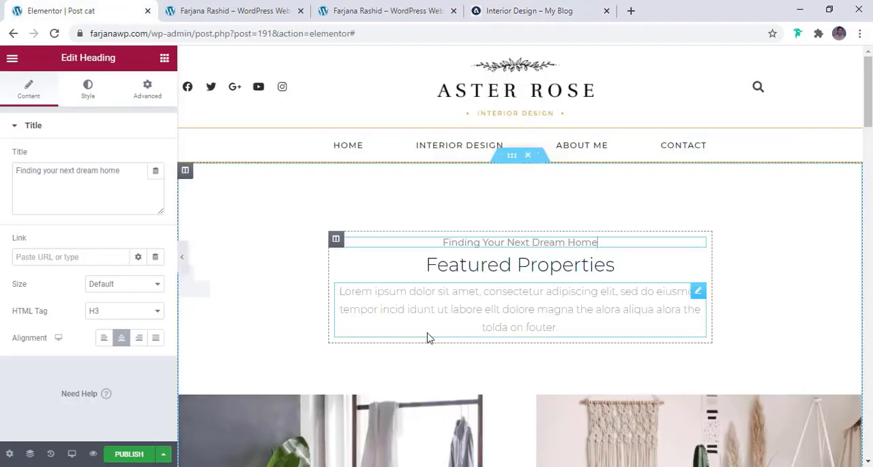
- Replace the "Finding your next dream home" heading text with "Browsing Category" copied from the reference page
{"action": "left_click", "coordinate": [474, 242]}
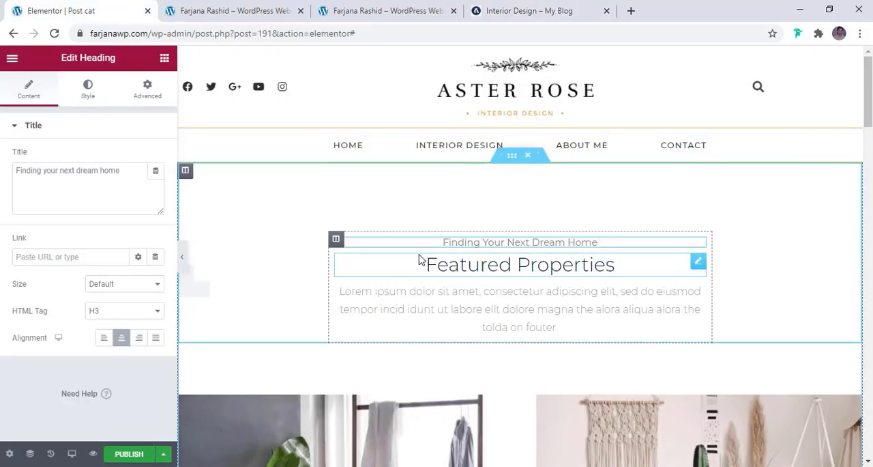
{"action": "left_click", "coordinate": [500, 12]}
{"action": "triple_click", "coordinate": [406, 208]}
{"action": "key", "text": "ctrl+c"}
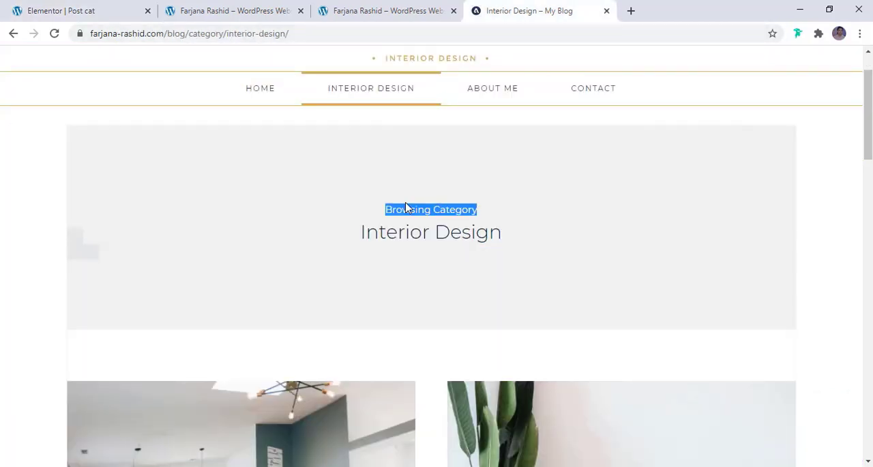
{"action": "left_click", "coordinate": [61, 11]}
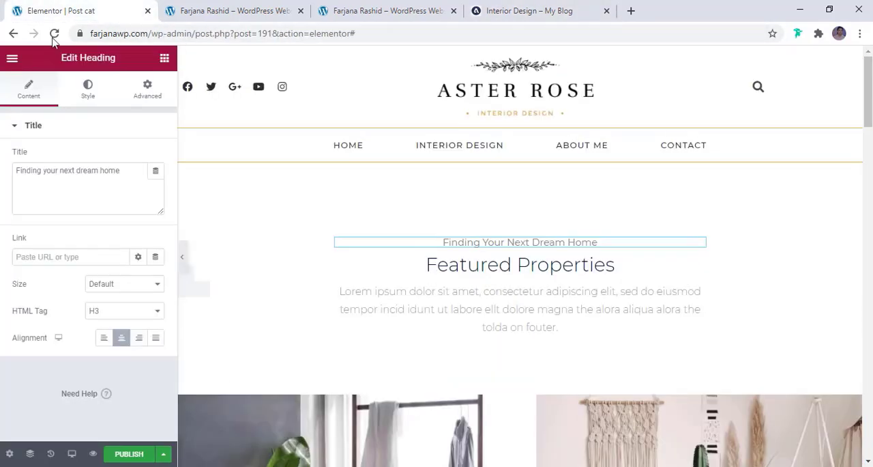
{"action": "triple_click", "coordinate": [116, 177]}
{"action": "key", "text": "ctrl+v"}
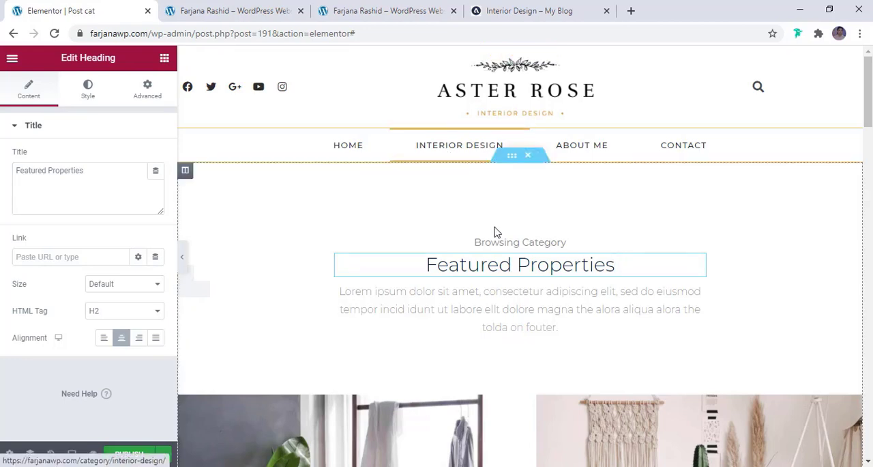
- Make the "Featured Properties" heading dynamic by setting its title source to Archive Title
{"action": "left_click", "coordinate": [537, 268]}
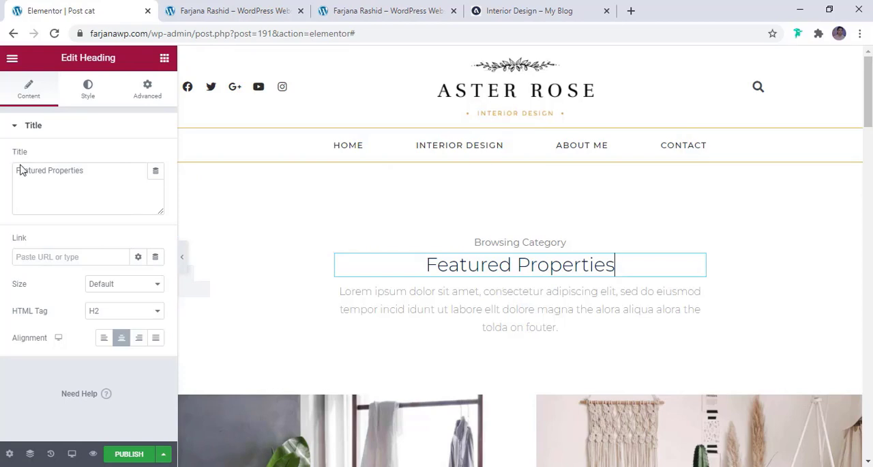
{"action": "left_click", "coordinate": [156, 173]}
{"action": "left_click", "coordinate": [156, 173]}
{"action": "left_click", "coordinate": [155, 174]}
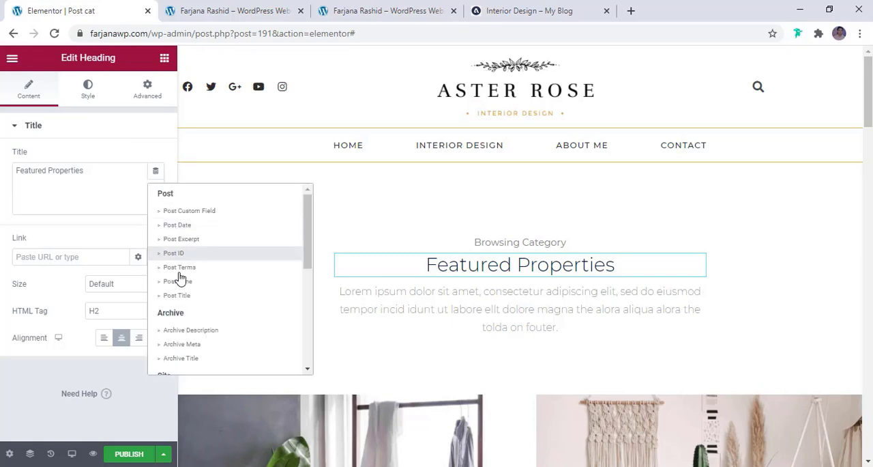
{"action": "left_click", "coordinate": [181, 358]}
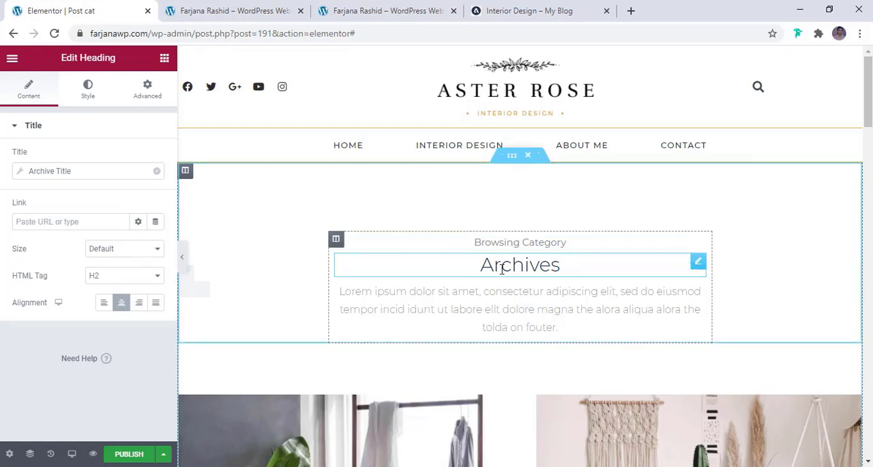
- Delete the lorem ipsum text below the archive title heading
{"action": "left_click", "coordinate": [495, 295]}
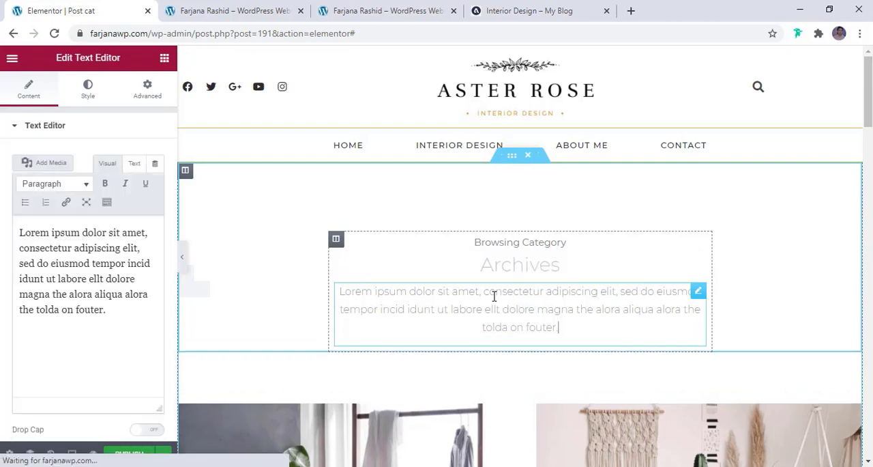
{"action": "right_click", "coordinate": [495, 296]}
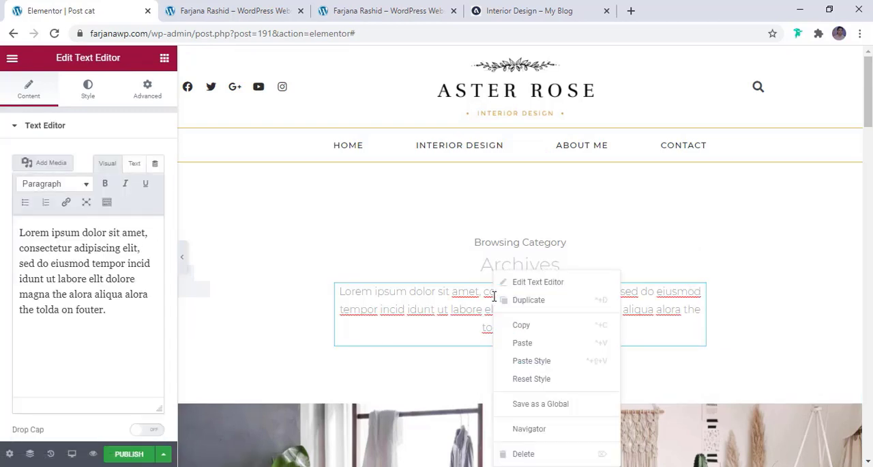
{"action": "left_click", "coordinate": [524, 456]}
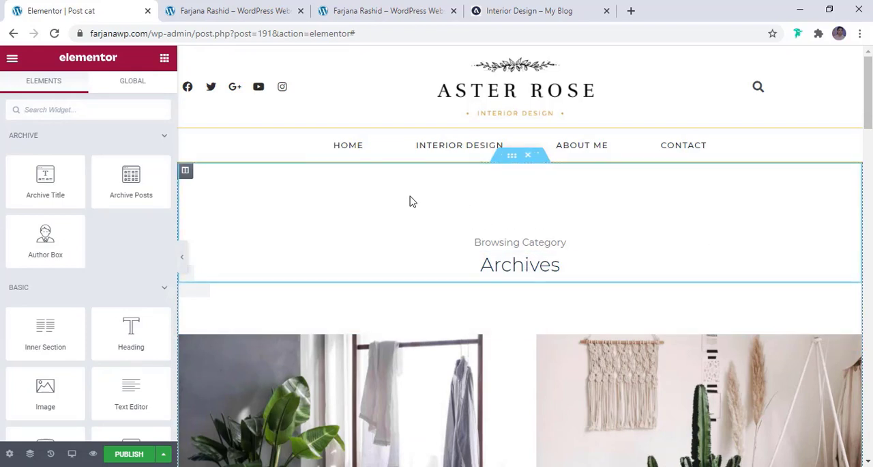
- Give the inner section around the archive title a classic background in the global light white colour
{"action": "left_click", "coordinate": [517, 159]}
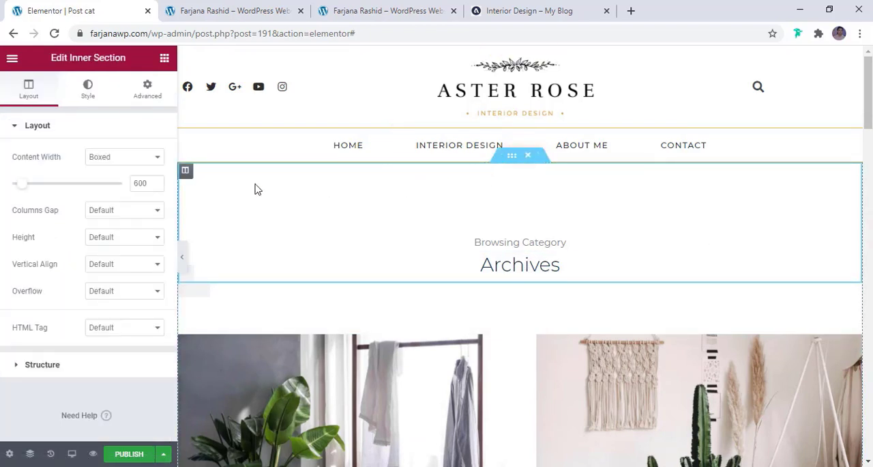
{"action": "left_click", "coordinate": [88, 92]}
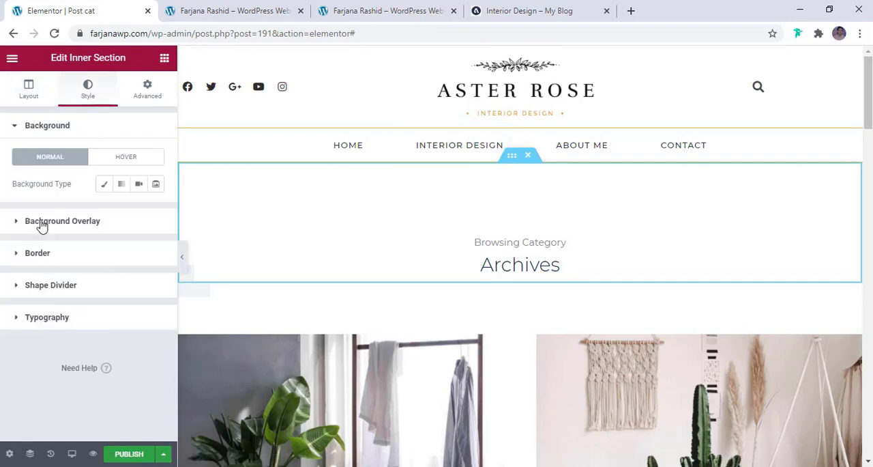
{"action": "left_click", "coordinate": [104, 183]}
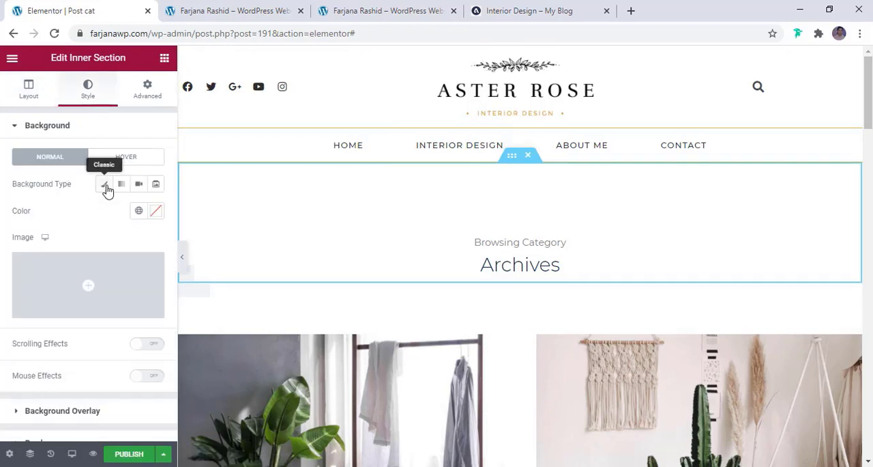
{"action": "left_click", "coordinate": [156, 211]}
{"action": "left_click", "coordinate": [140, 211]}
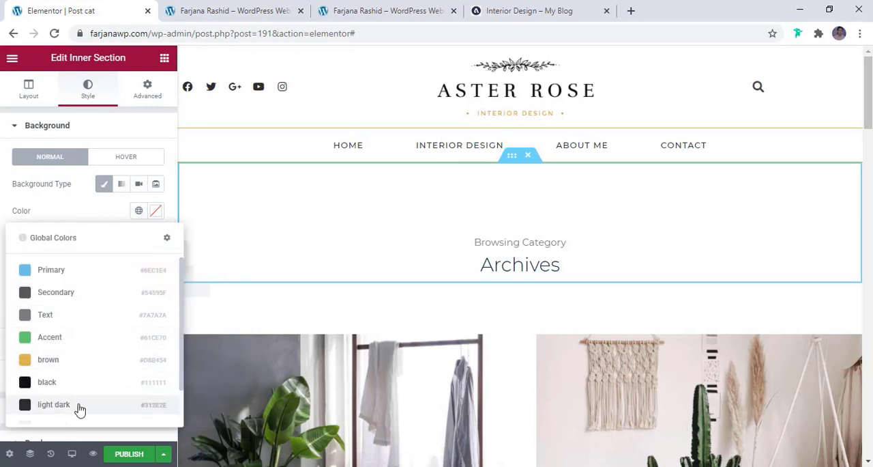
{"action": "scroll", "coordinate": [76, 400], "scroll_direction": "down", "scroll_amount": 1}
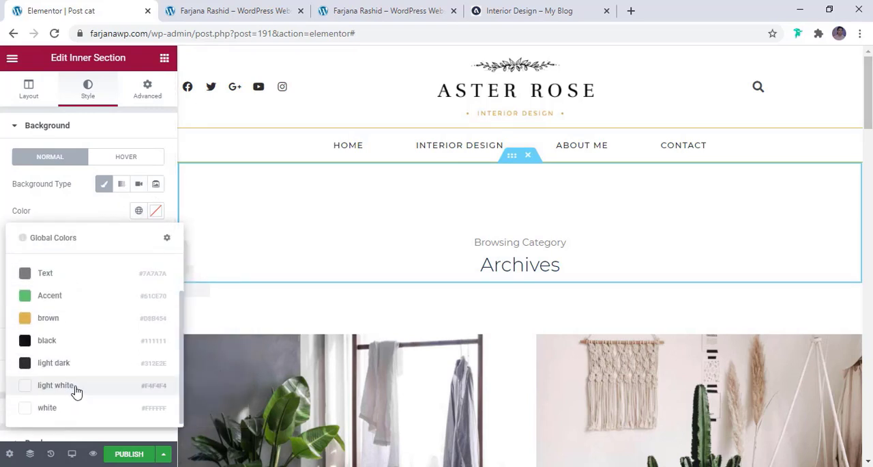
{"action": "left_click", "coordinate": [56, 385]}
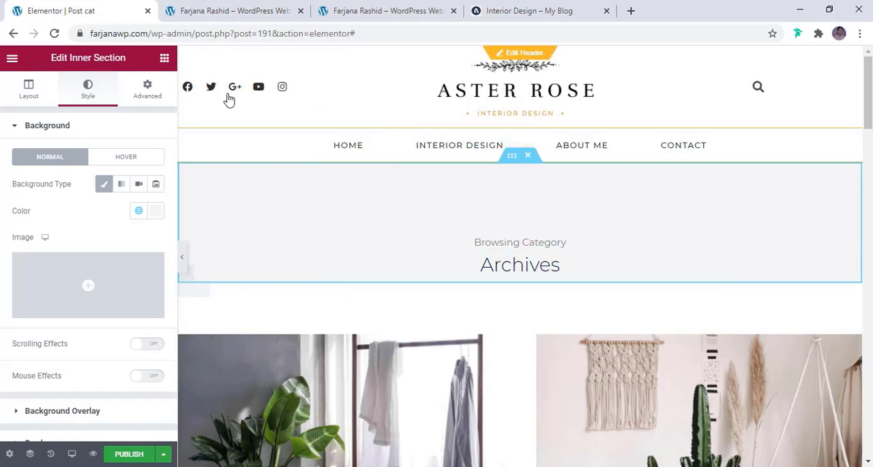
- Set the archive title section's top and bottom padding to 7% and its top margin to 30 px
{"action": "left_click", "coordinate": [148, 92]}
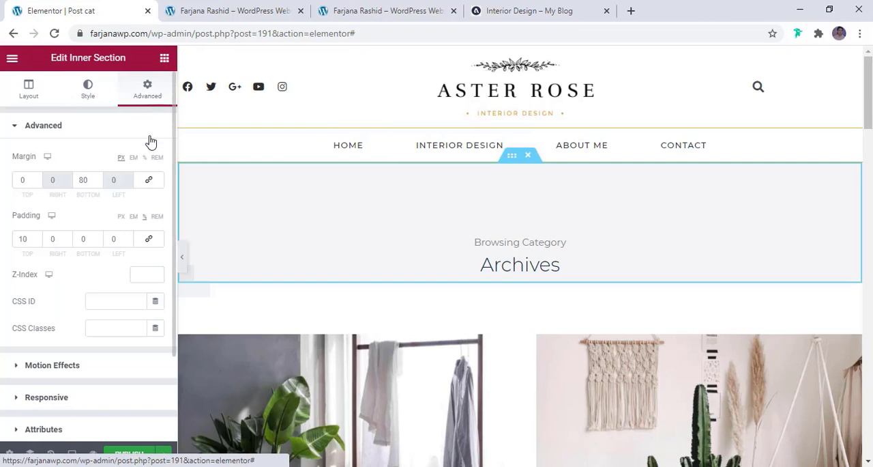
{"action": "left_click", "coordinate": [82, 240]}
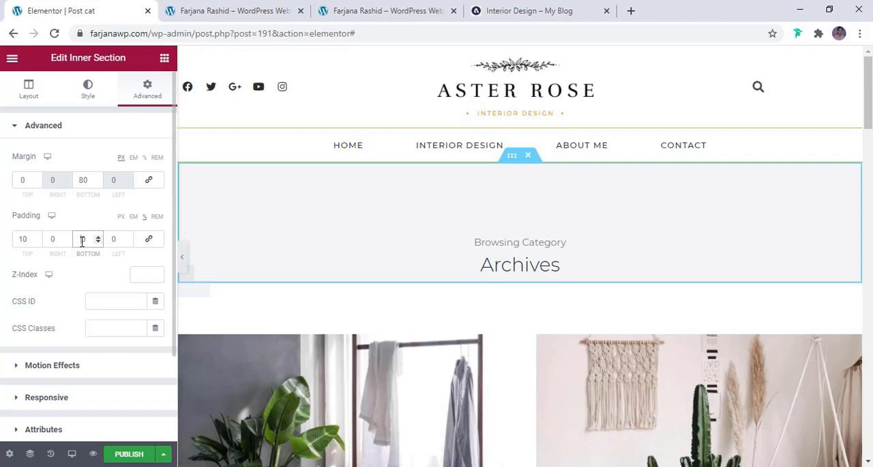
{"action": "type", "text": "100"}
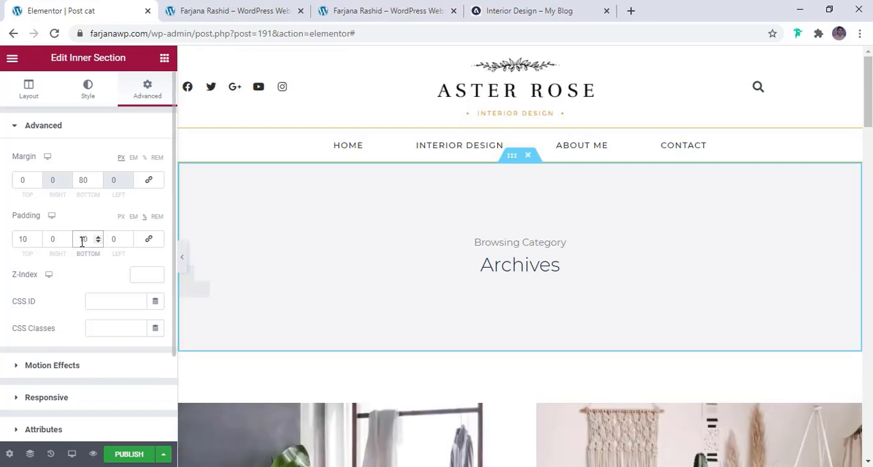
{"action": "left_click", "coordinate": [26, 238]}
{"action": "scroll", "coordinate": [26, 239], "scroll_direction": "down", "scroll_amount": 4}
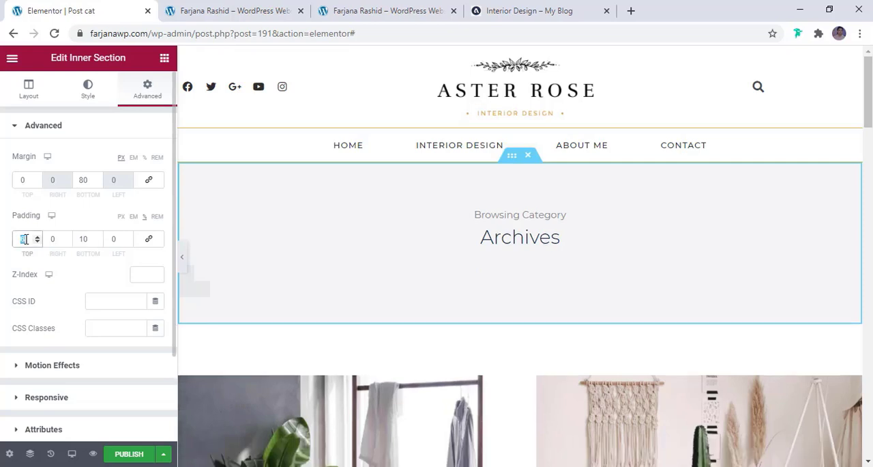
{"action": "scroll", "coordinate": [24, 239], "scroll_direction": "up", "scroll_amount": 1}
{"action": "double_click", "coordinate": [83, 239]}
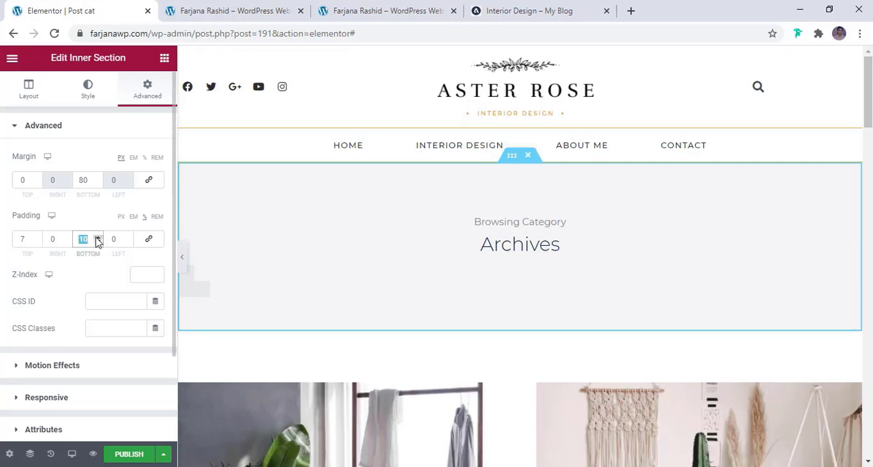
{"action": "type", "text": "7"}
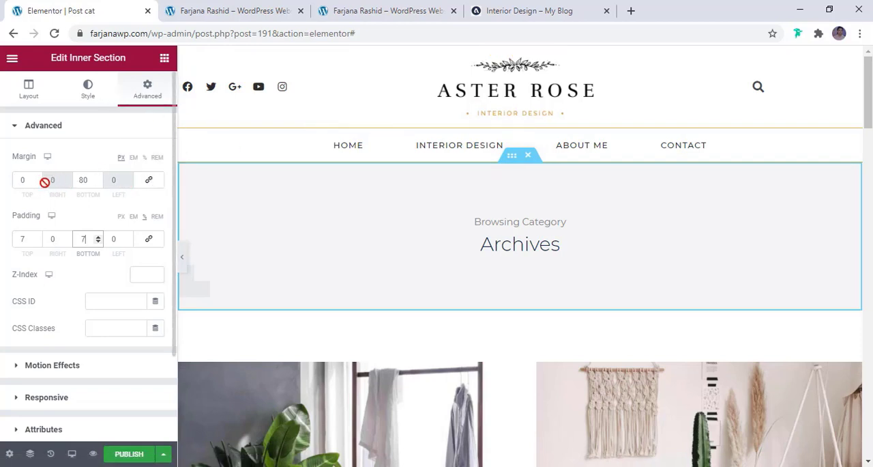
{"action": "left_click", "coordinate": [20, 181]}
{"action": "type", "text": "3"}
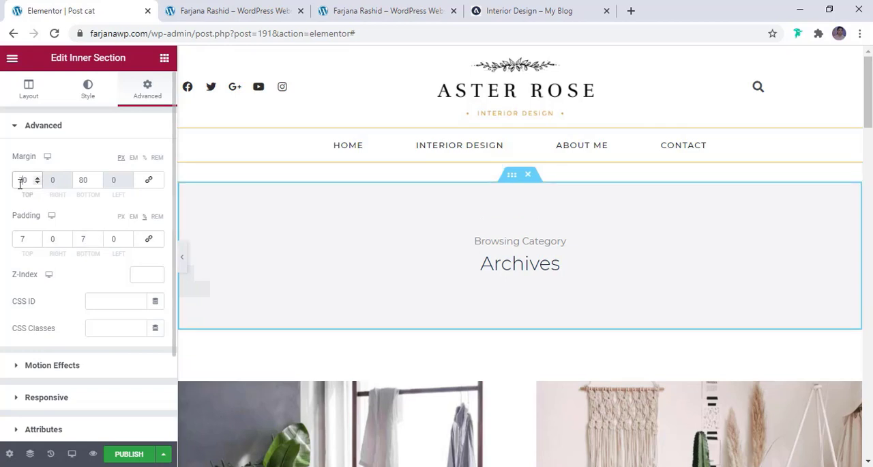
- Compare the banner's width with the reference category page and clear the outer section's boxed content width value
{"action": "left_click", "coordinate": [183, 258]}
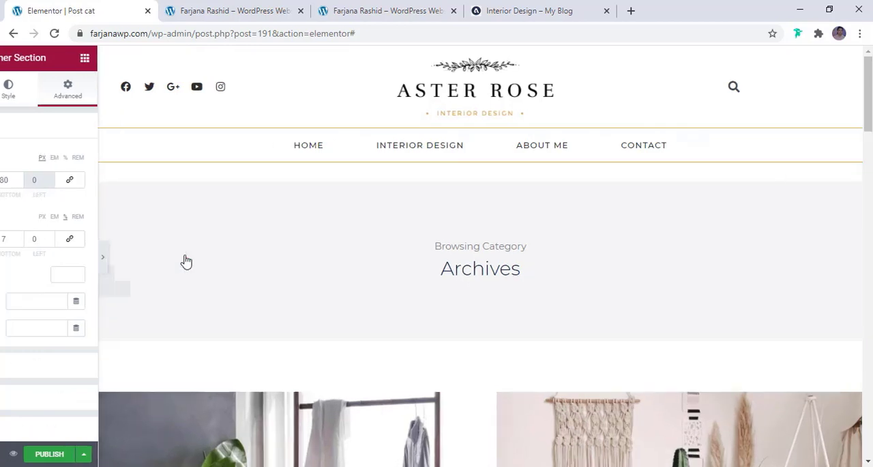
{"action": "scroll", "coordinate": [219, 280], "scroll_direction": "down", "scroll_amount": 4}
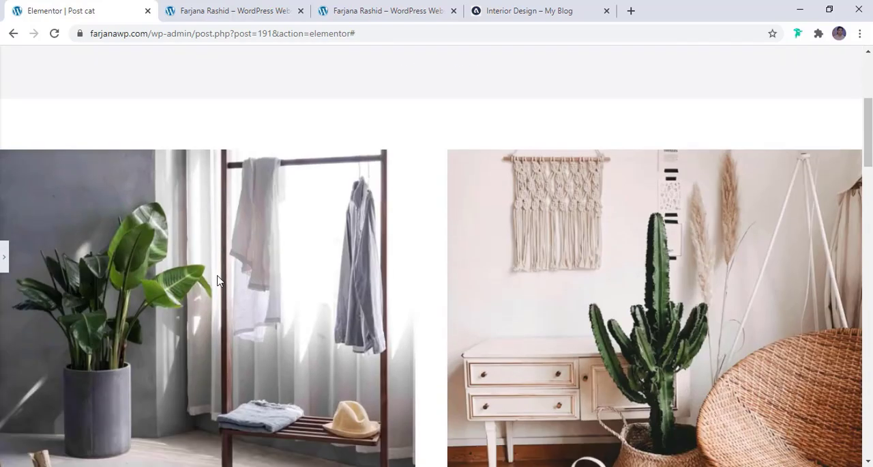
{"action": "scroll", "coordinate": [218, 279], "scroll_direction": "up", "scroll_amount": 3}
{"action": "left_click", "coordinate": [495, 13]}
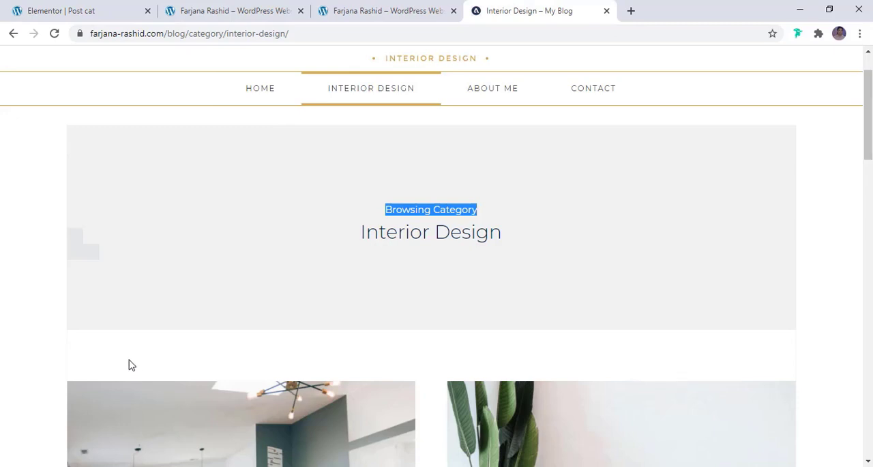
{"action": "left_click", "coordinate": [62, 11]}
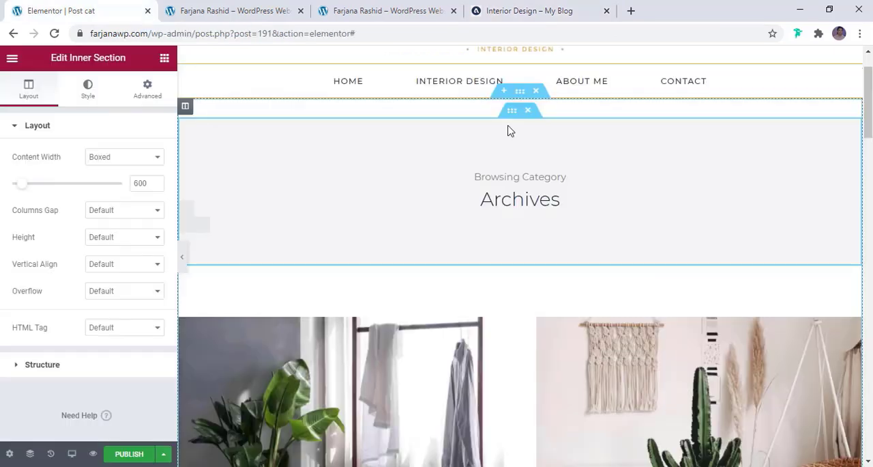
{"action": "left_click", "coordinate": [520, 94]}
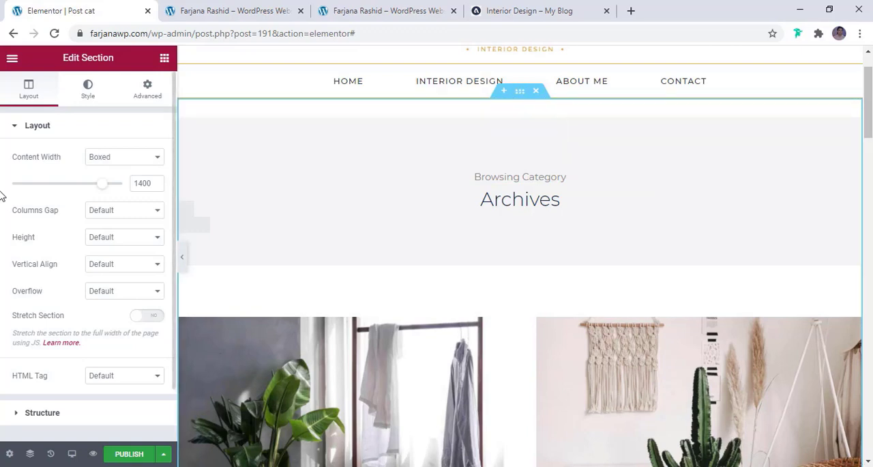
{"action": "double_click", "coordinate": [148, 183]}
{"action": "key", "text": "BackSpace"}
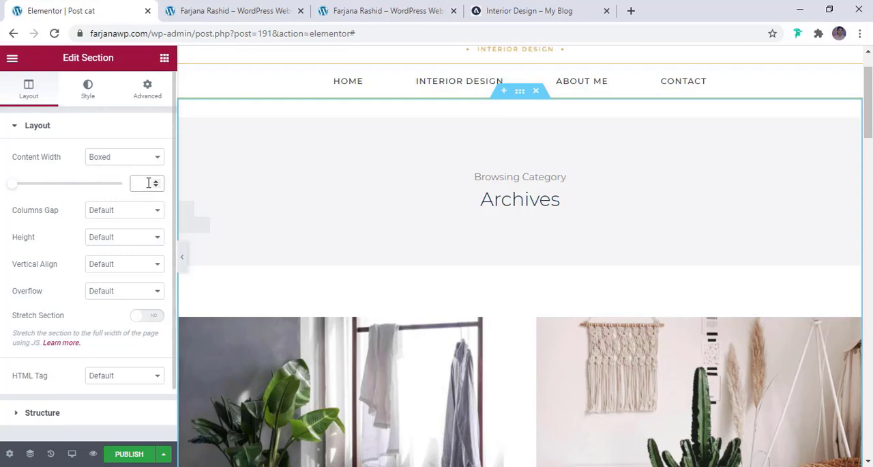
- Preview the template without the editing panel and examine the banner and the post grid down the page
{"action": "left_click", "coordinate": [181, 260]}
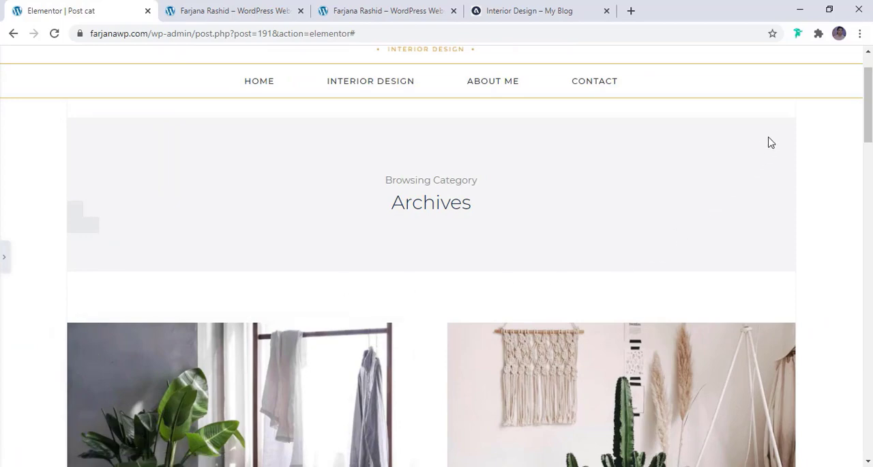
{"action": "scroll", "coordinate": [775, 342], "scroll_direction": "down", "scroll_amount": 7}
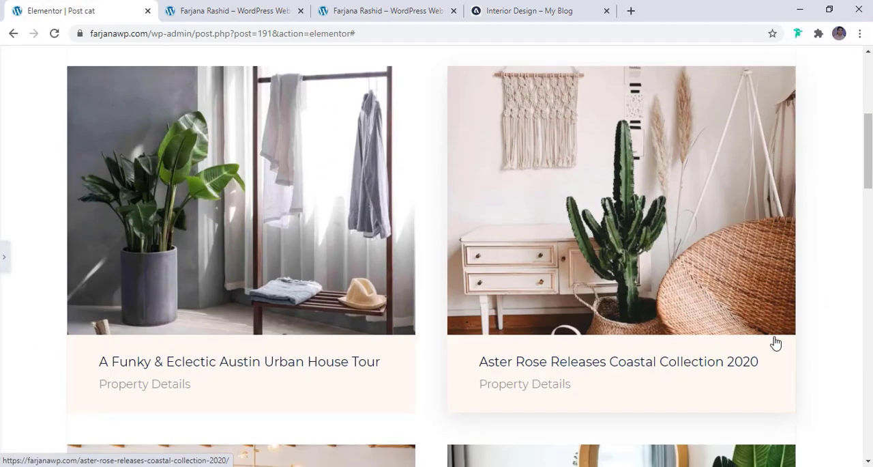
{"action": "scroll", "coordinate": [775, 343], "scroll_direction": "down", "scroll_amount": 12}
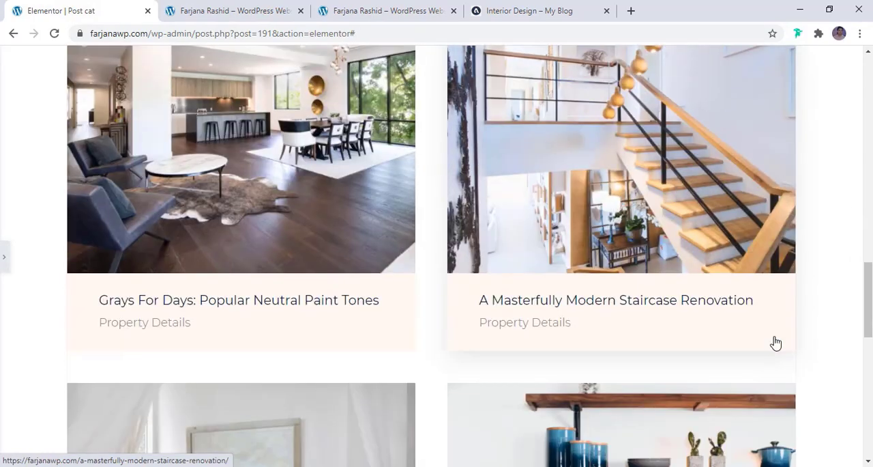
{"action": "scroll", "coordinate": [775, 343], "scroll_direction": "down", "scroll_amount": 5}
{"action": "scroll", "coordinate": [775, 342], "scroll_direction": "up", "scroll_amount": 12}
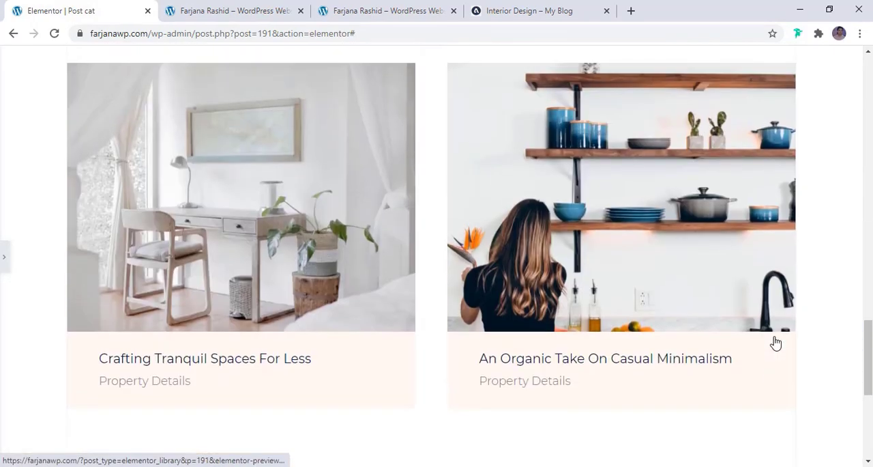
{"action": "scroll", "coordinate": [775, 343], "scroll_direction": "up", "scroll_amount": 1}
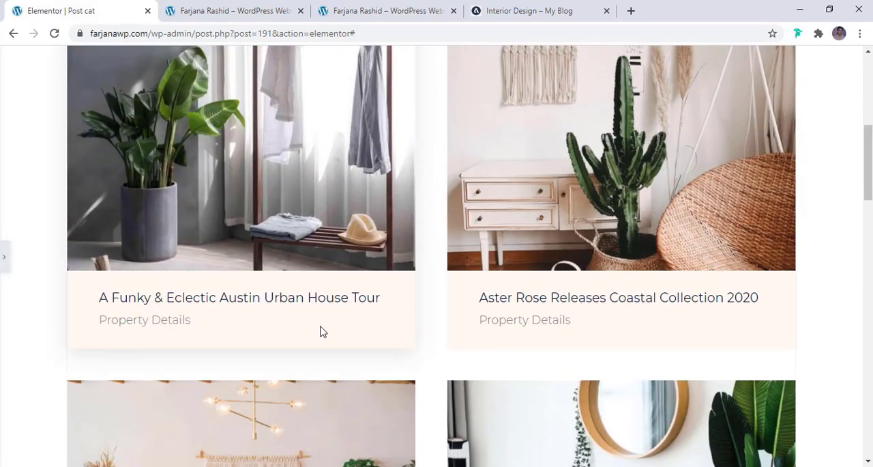
{"action": "left_click", "coordinate": [4, 260]}
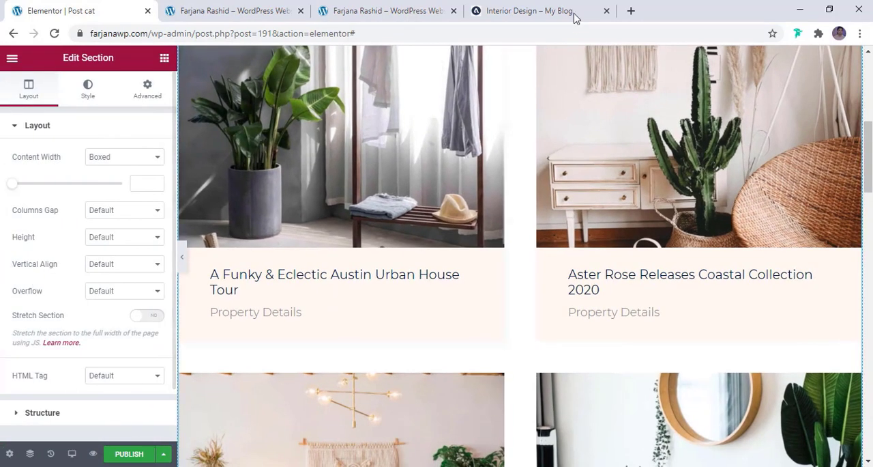
- Set the Posts widget's box background to the global brown colour, reducing its opacity to get #D8B4543D
{"action": "left_click", "coordinate": [316, 295]}
{"action": "scroll", "coordinate": [286, 250], "scroll_direction": "down", "scroll_amount": 2}
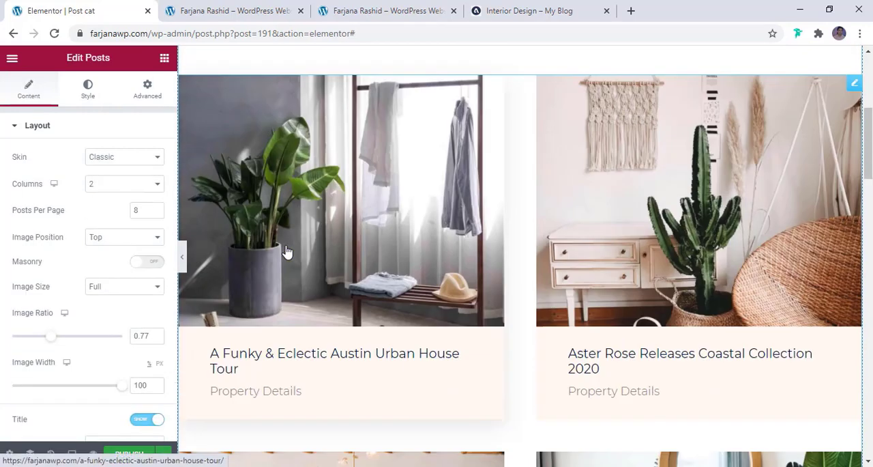
{"action": "left_click", "coordinate": [87, 91]}
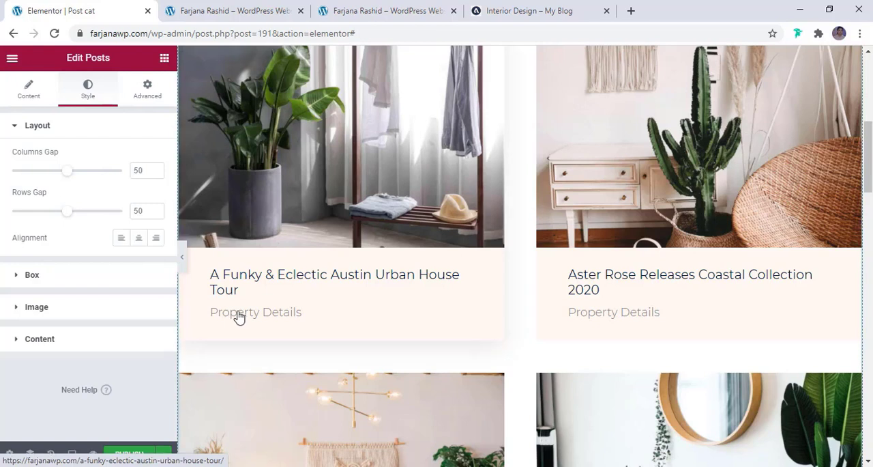
{"action": "left_click", "coordinate": [52, 277]}
{"action": "scroll", "coordinate": [78, 280], "scroll_direction": "down", "scroll_amount": 3}
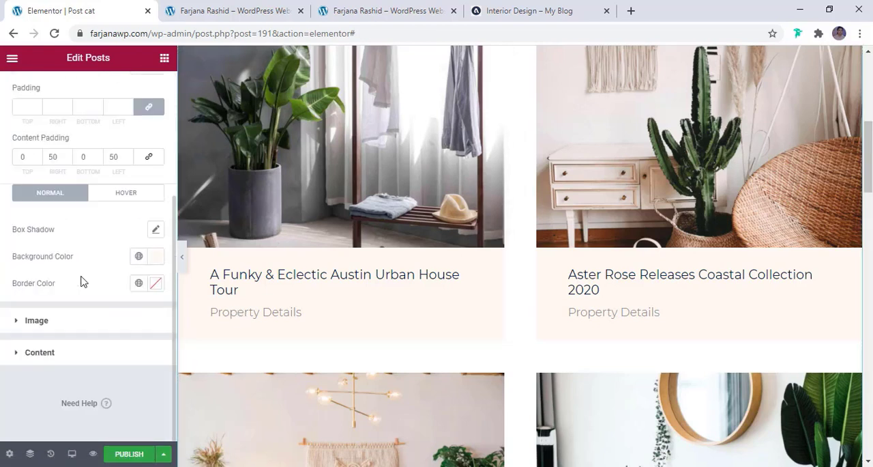
{"action": "left_click", "coordinate": [139, 257]}
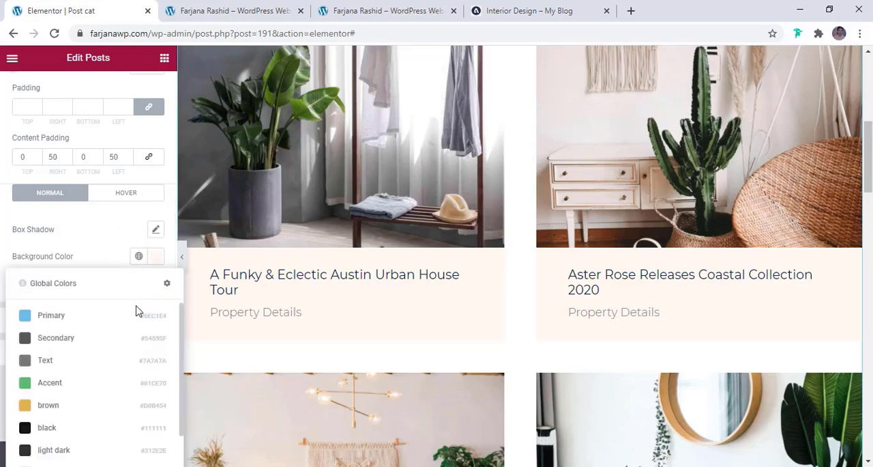
{"action": "left_click", "coordinate": [68, 410]}
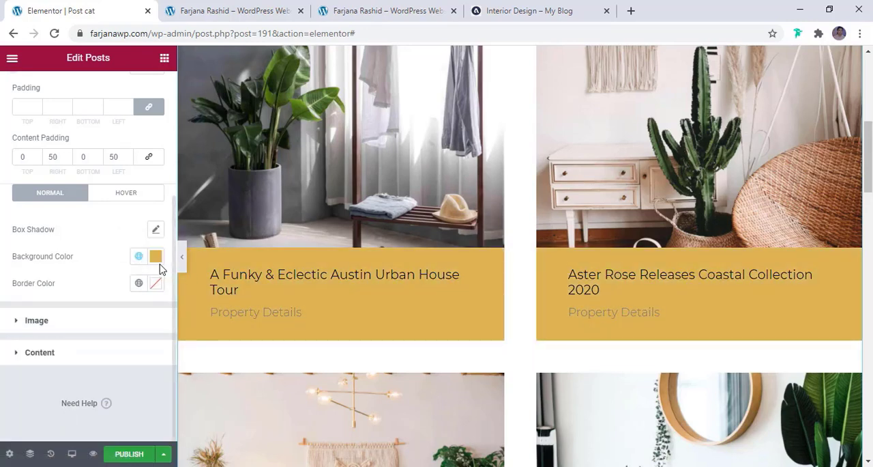
{"action": "left_click", "coordinate": [154, 257]}
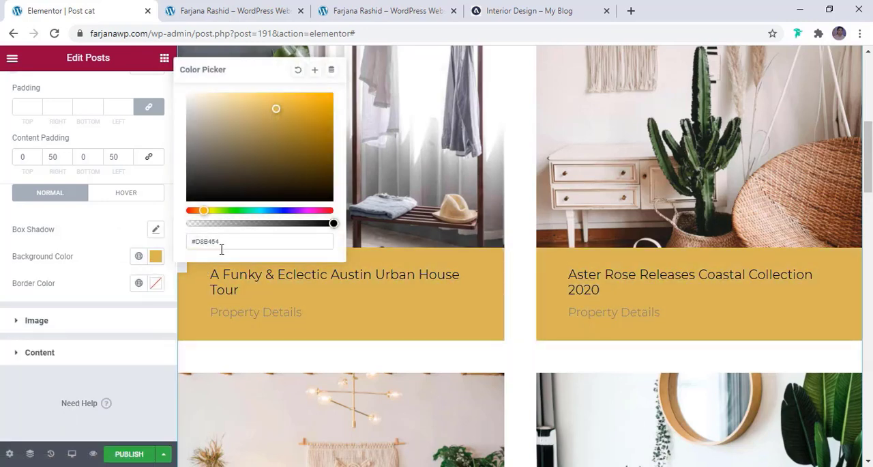
{"action": "left_click_drag", "start_coordinate": [330, 223], "coordinate": [221, 224]}
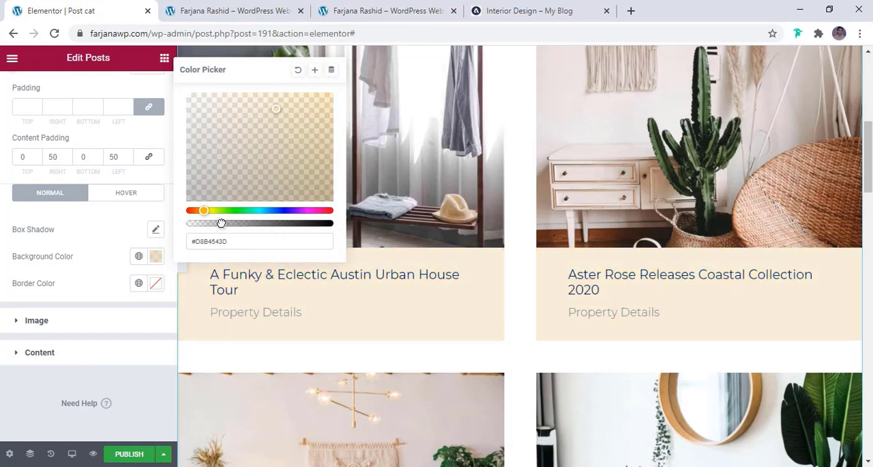
{"action": "left_click", "coordinate": [142, 397]}
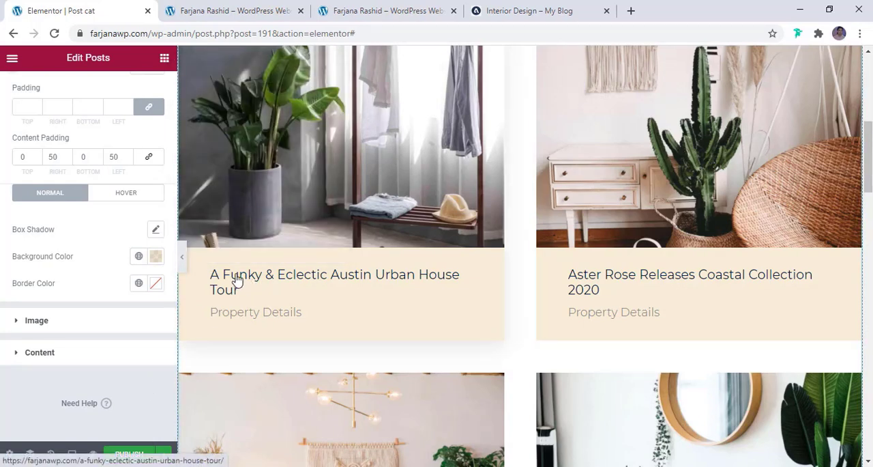
- Set the post title colour in the Posts widget to the global black
{"action": "left_click", "coordinate": [65, 362]}
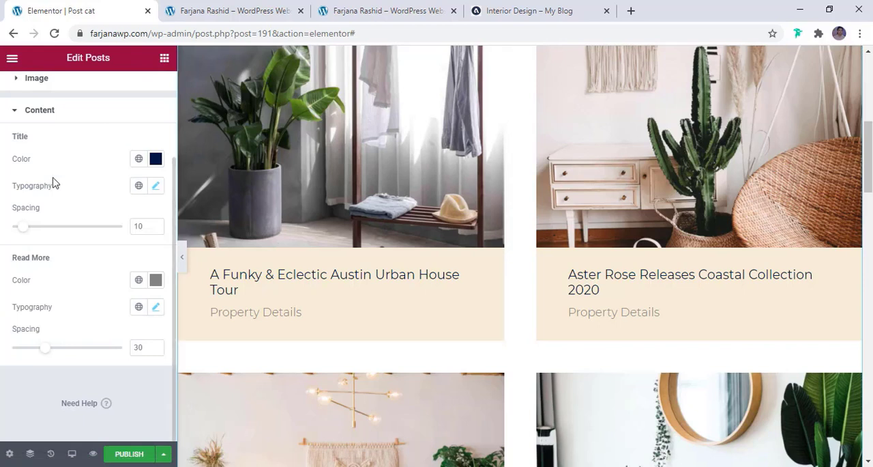
{"action": "left_click", "coordinate": [139, 160]}
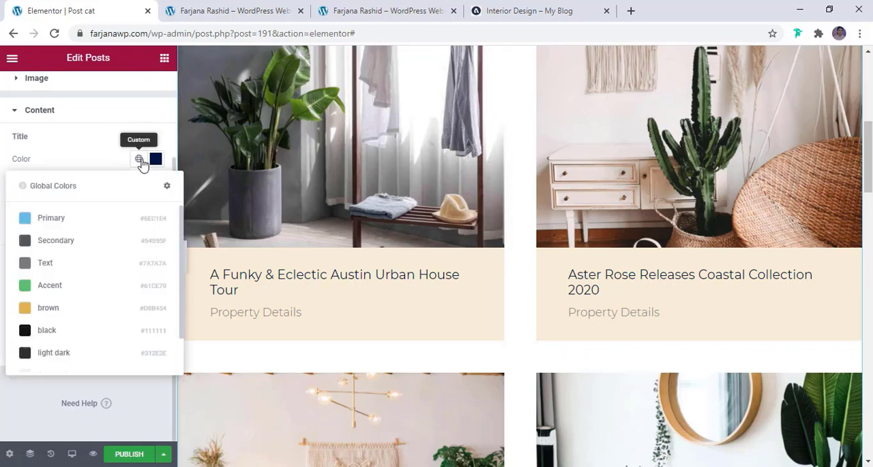
{"action": "left_click", "coordinate": [86, 332]}
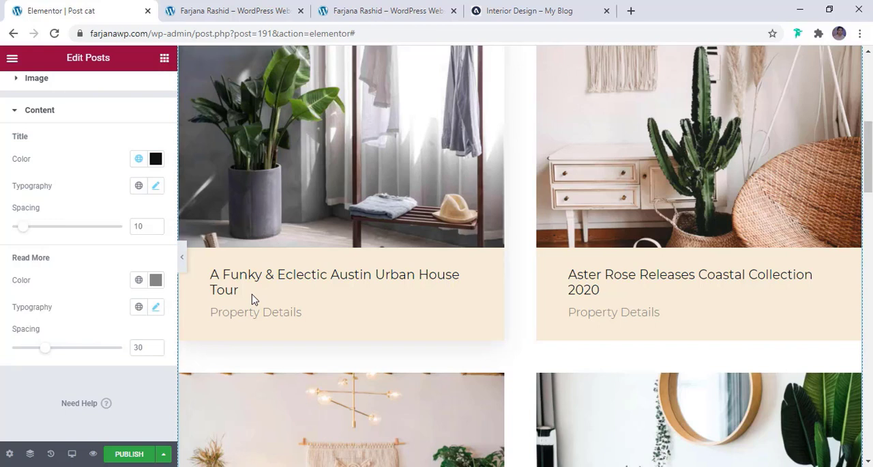
- Set the post title typography's font family to Default in the Posts widget
{"action": "left_click", "coordinate": [156, 187]}
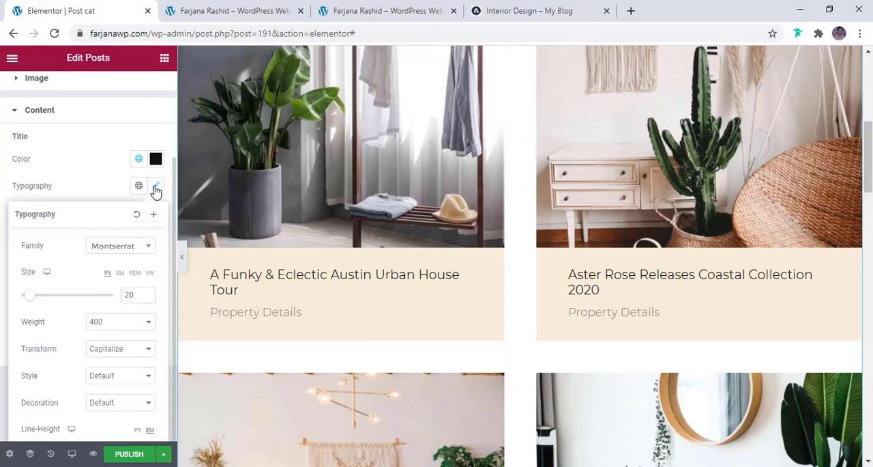
{"action": "left_click", "coordinate": [133, 252]}
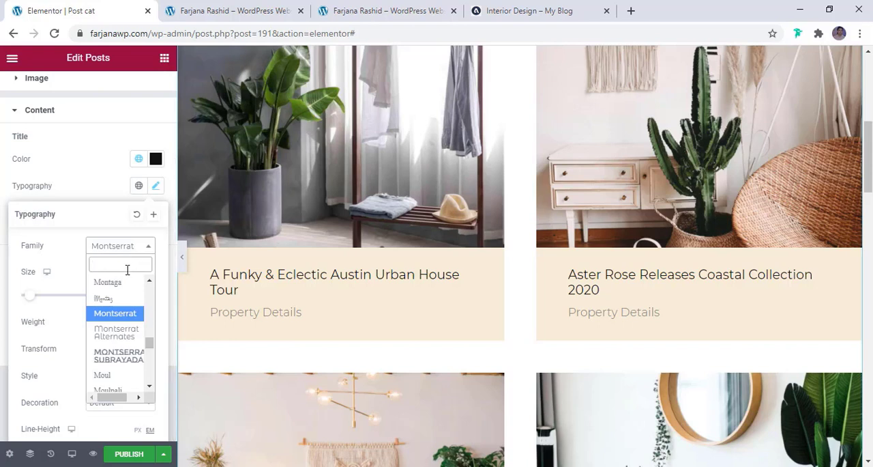
{"action": "left_click", "coordinate": [133, 254]}
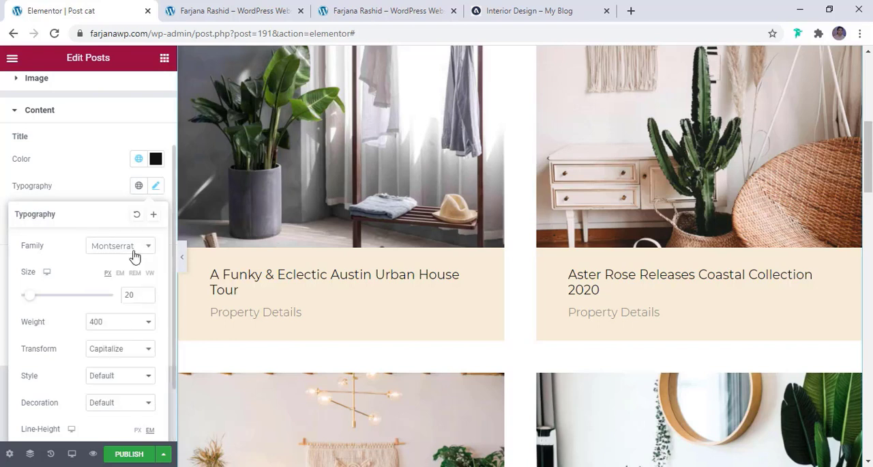
{"action": "left_click", "coordinate": [132, 253]}
{"action": "scroll", "coordinate": [132, 279], "scroll_direction": "up", "scroll_amount": 3}
{"action": "scroll", "coordinate": [133, 288], "scroll_direction": "up", "scroll_amount": 15}
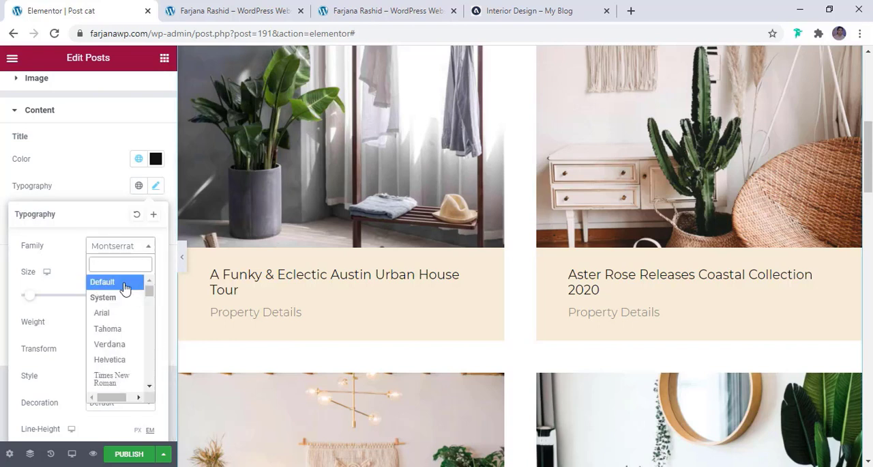
{"action": "left_click", "coordinate": [123, 286]}
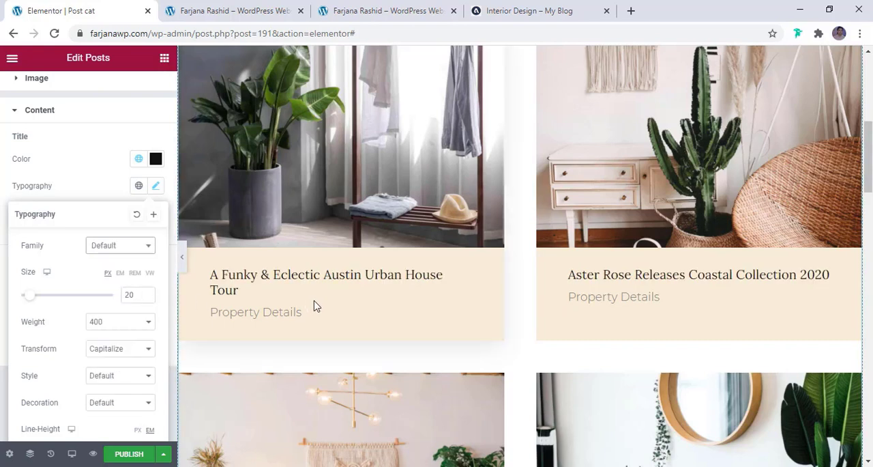
{"action": "left_click", "coordinate": [85, 182]}
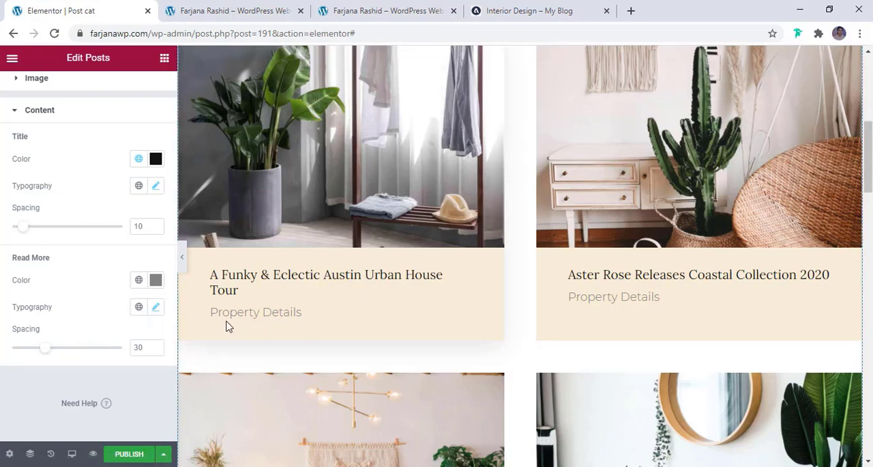
- Set the Posts widget's Read More text colour to the global light dark and check its typography settings
{"action": "left_click", "coordinate": [140, 280]}
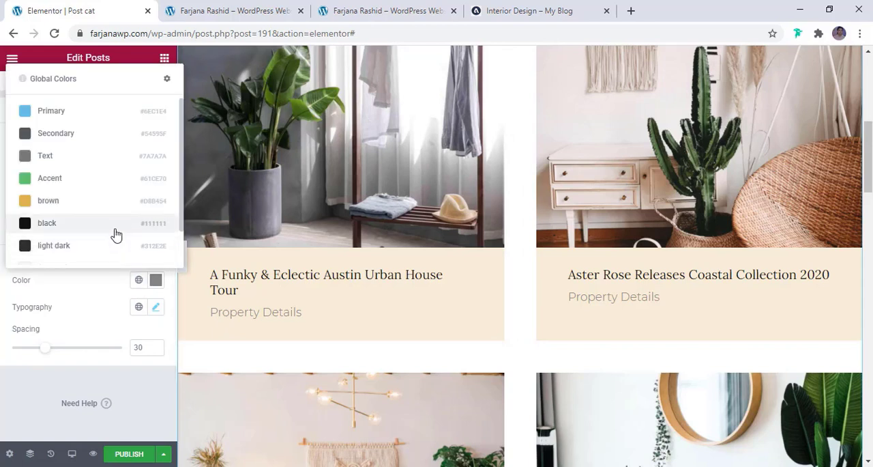
{"action": "scroll", "coordinate": [109, 239], "scroll_direction": "down", "scroll_amount": 1}
{"action": "left_click", "coordinate": [101, 206]}
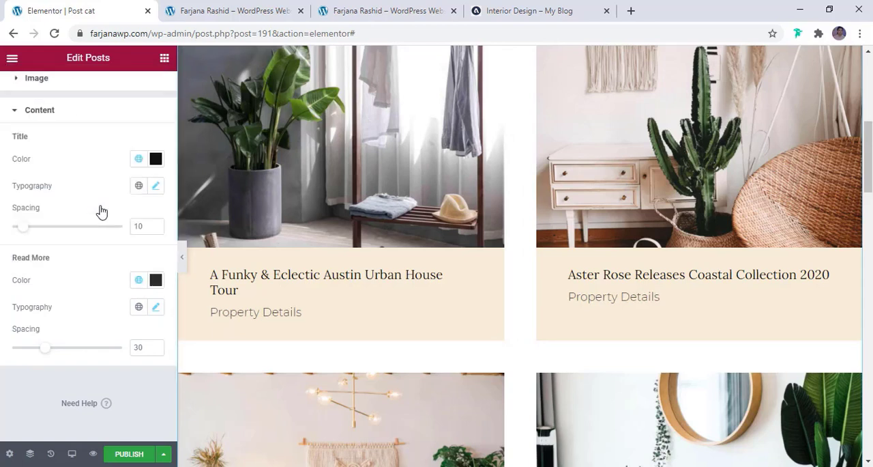
{"action": "left_click", "coordinate": [156, 307]}
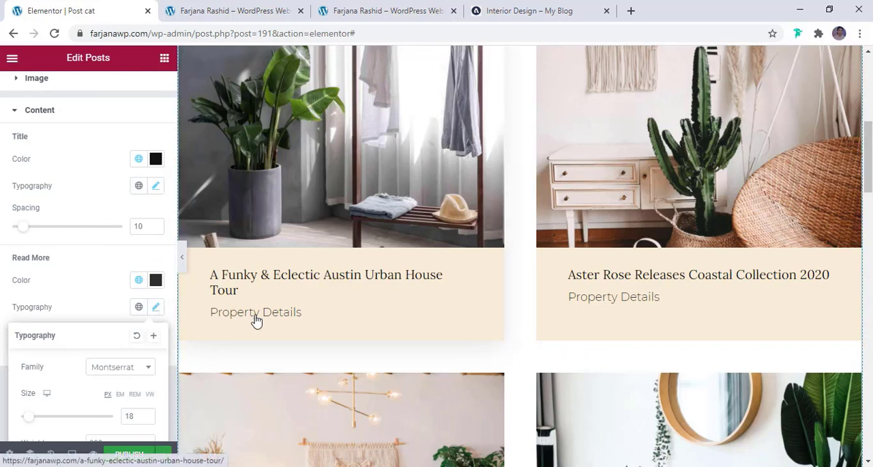
{"action": "left_click", "coordinate": [77, 258]}
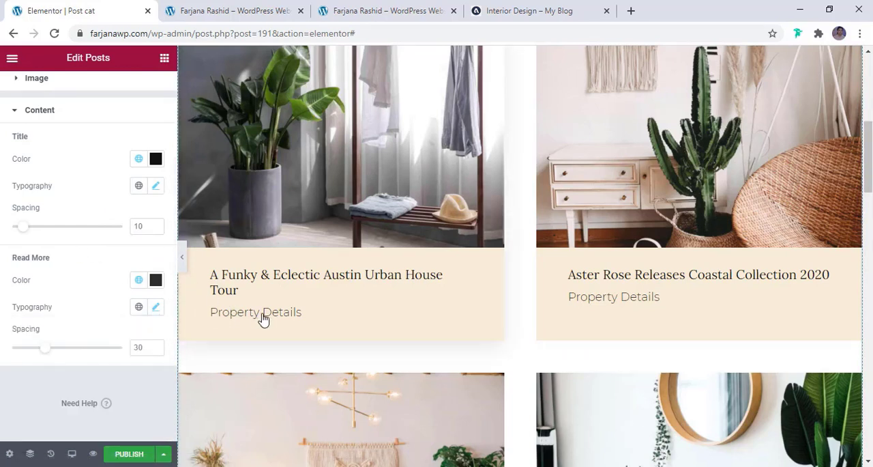
- Add pagination of type Numbers + Previous/Next to the Posts widget
{"action": "scroll", "coordinate": [269, 291], "scroll_direction": "down", "scroll_amount": 7}
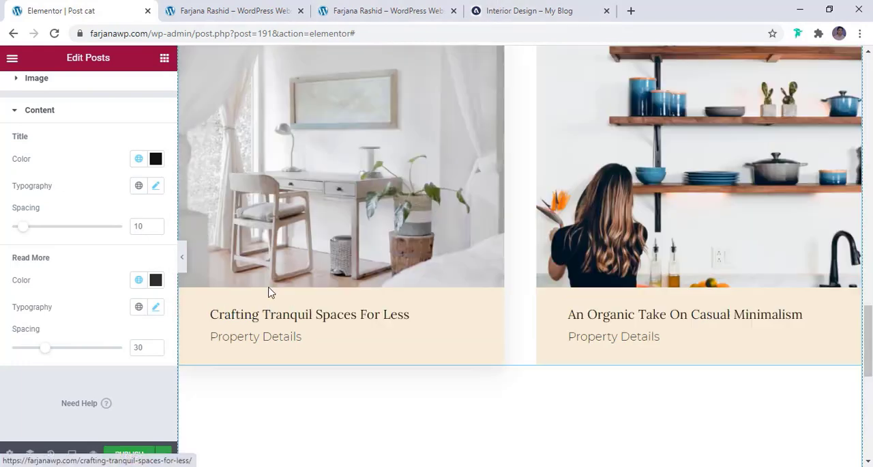
{"action": "scroll", "coordinate": [62, 211], "scroll_direction": "up", "scroll_amount": 2}
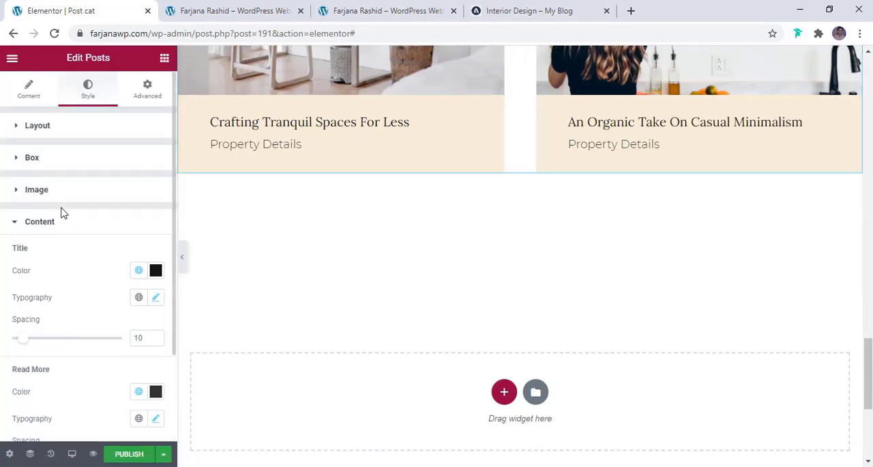
{"action": "left_click", "coordinate": [468, 192]}
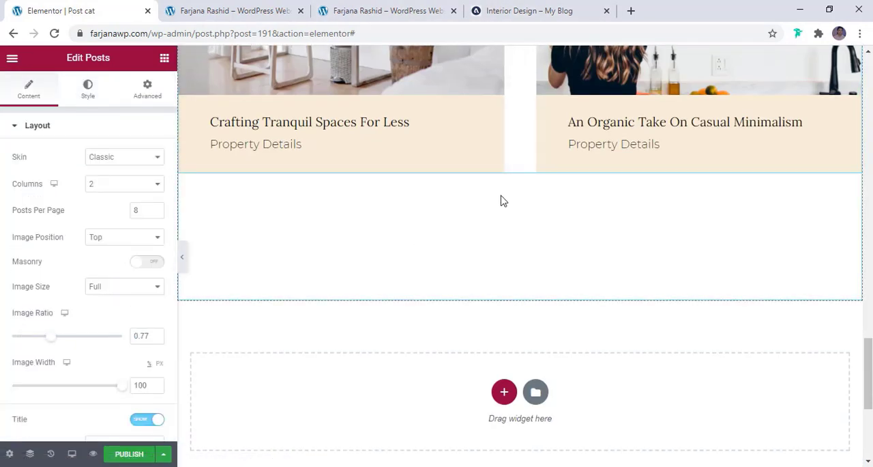
{"action": "scroll", "coordinate": [54, 365], "scroll_direction": "down", "scroll_amount": 5}
{"action": "left_click", "coordinate": [45, 352]}
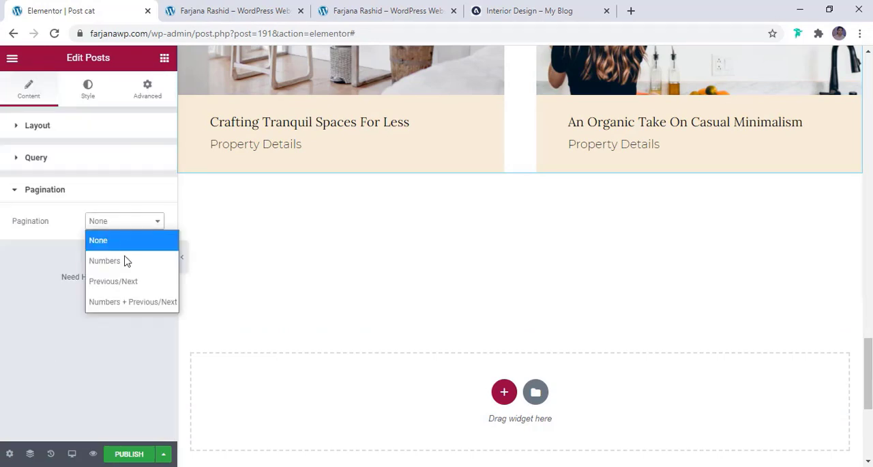
{"action": "left_click", "coordinate": [137, 302]}
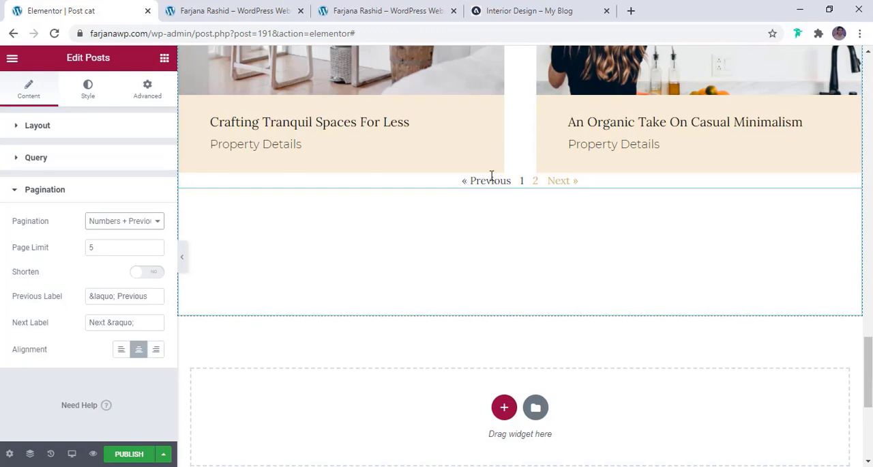
- Set the Posts widget's pagination spacing to 42
{"action": "left_click", "coordinate": [88, 89]}
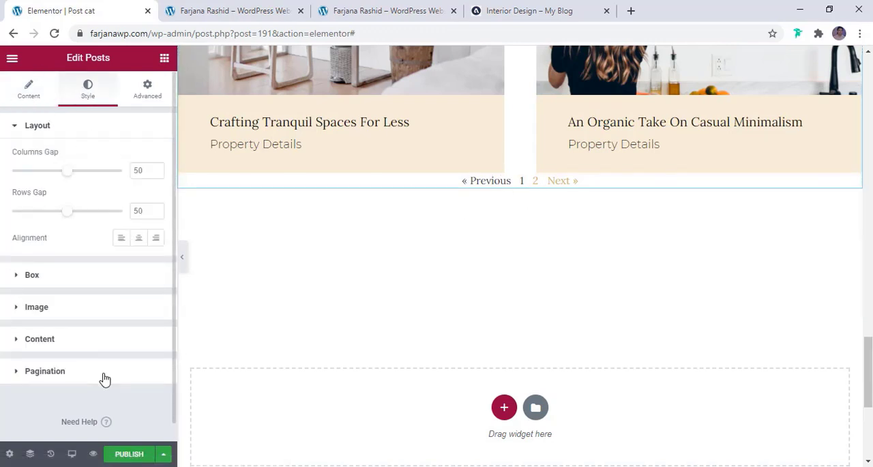
{"action": "left_click", "coordinate": [104, 375]}
{"action": "scroll", "coordinate": [102, 367], "scroll_direction": "down", "scroll_amount": 2}
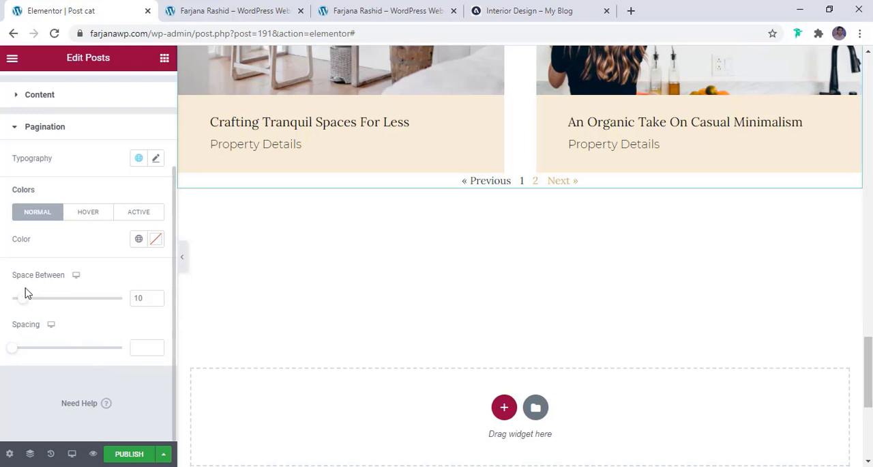
{"action": "left_click_drag", "start_coordinate": [14, 350], "coordinate": [61, 359]}
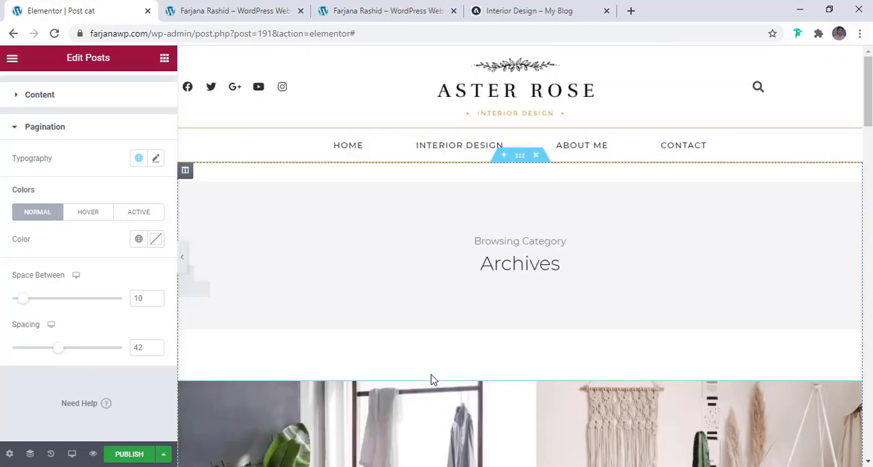
- Publish the template with a display condition that includes Posts Archive
{"action": "left_click", "coordinate": [128, 456]}
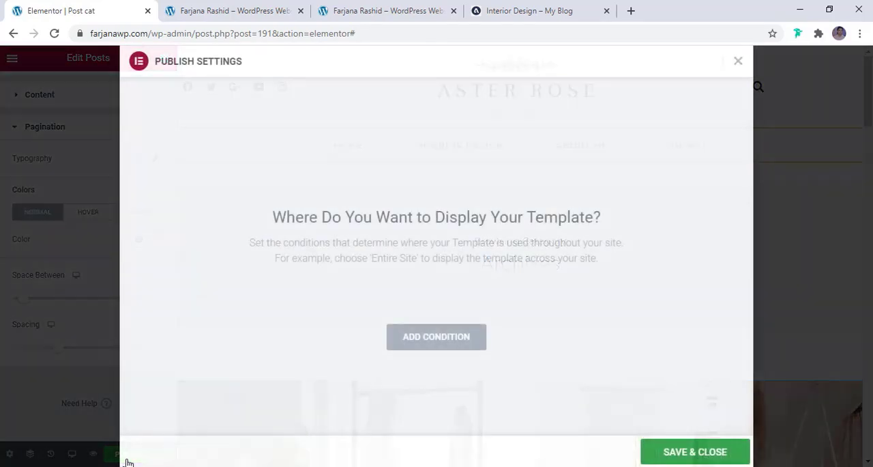
{"action": "left_click", "coordinate": [440, 347]}
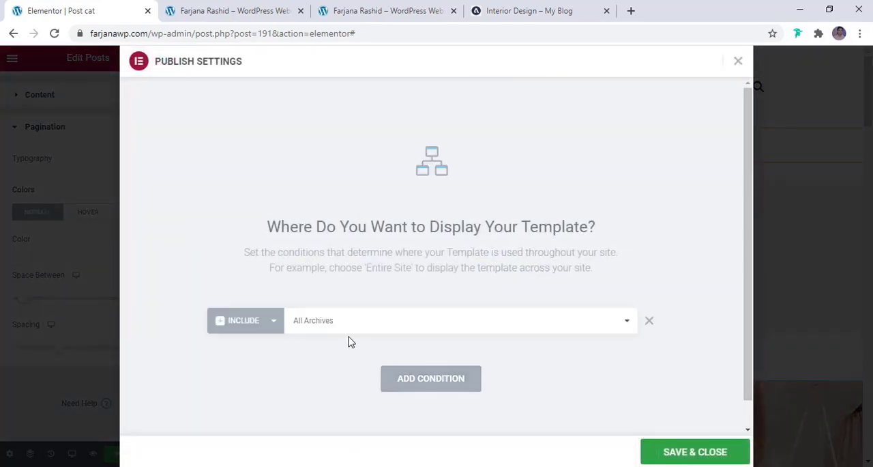
{"action": "left_click", "coordinate": [463, 335]}
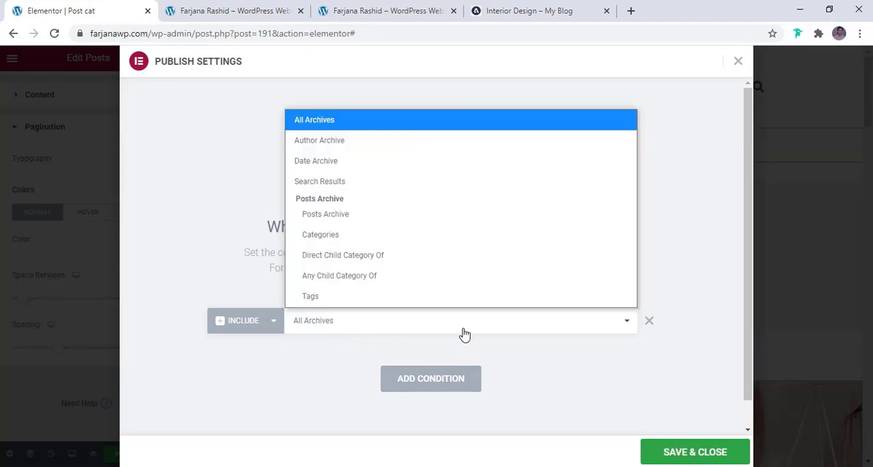
{"action": "left_click", "coordinate": [326, 214]}
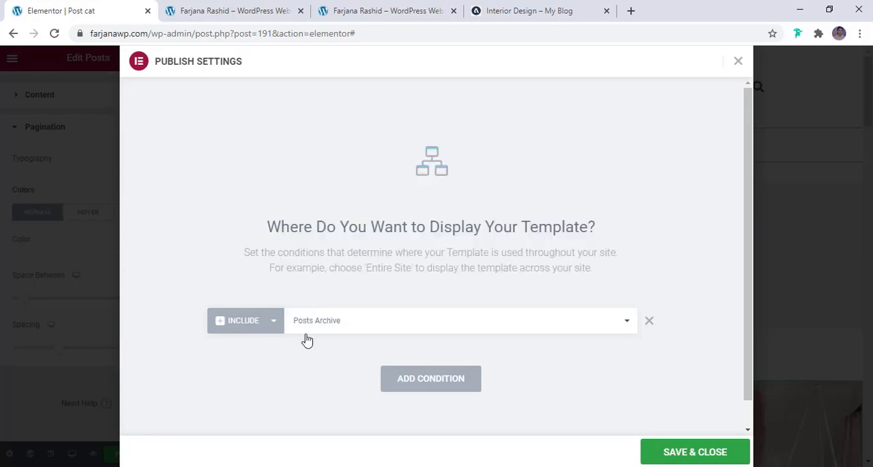
{"action": "left_click", "coordinate": [693, 452]}
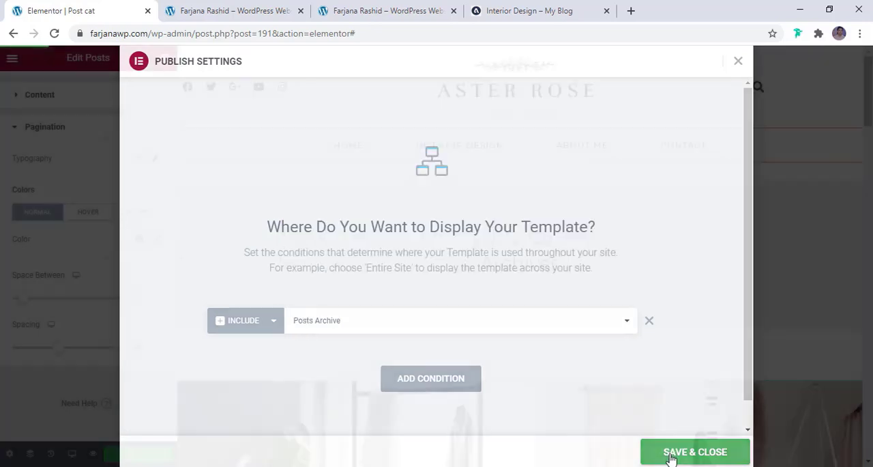
- Preview the template in tablet and mobile sizes and examine the header, banner and post grid
{"action": "left_click", "coordinate": [71, 453]}
{"action": "left_click", "coordinate": [75, 406]}
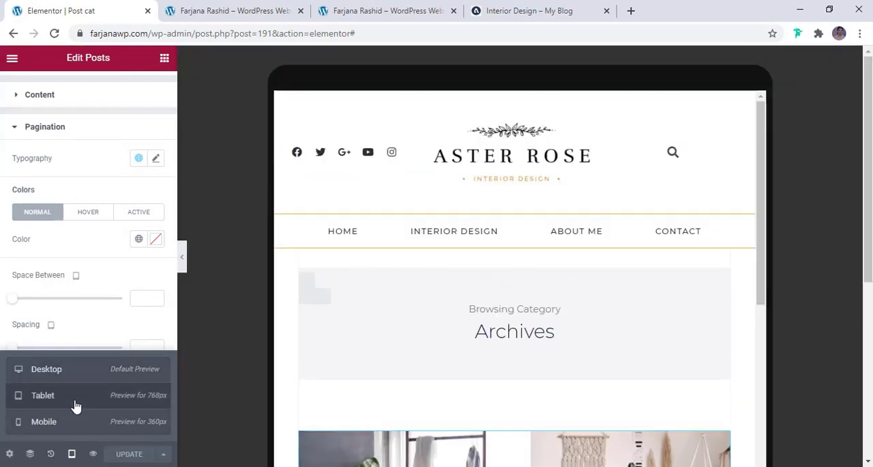
{"action": "scroll", "coordinate": [486, 415], "scroll_direction": "down", "scroll_amount": 8}
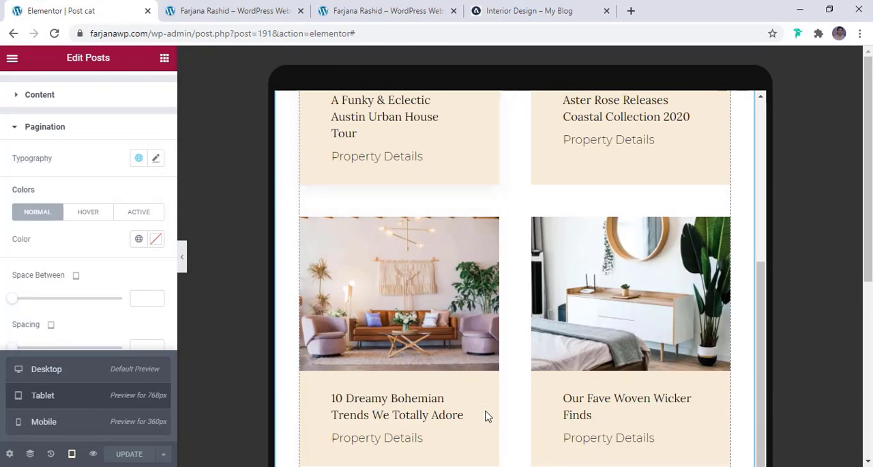
{"action": "scroll", "coordinate": [486, 415], "scroll_direction": "down", "scroll_amount": 4}
{"action": "scroll", "coordinate": [485, 415], "scroll_direction": "down", "scroll_amount": 6}
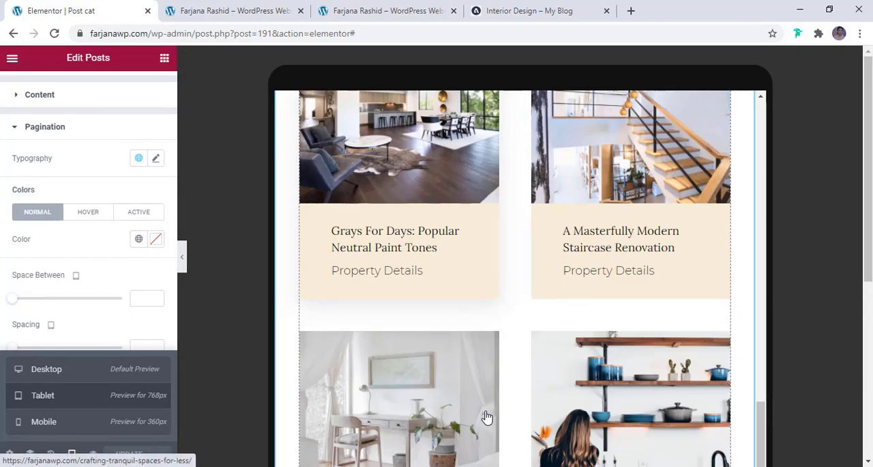
{"action": "left_click", "coordinate": [86, 423]}
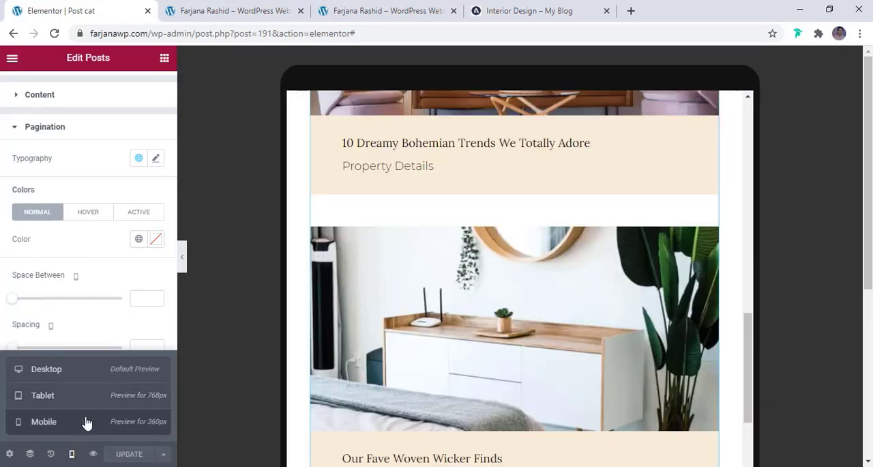
{"action": "scroll", "coordinate": [484, 390], "scroll_direction": "up", "scroll_amount": 10}
{"action": "scroll", "coordinate": [482, 394], "scroll_direction": "up", "scroll_amount": 1}
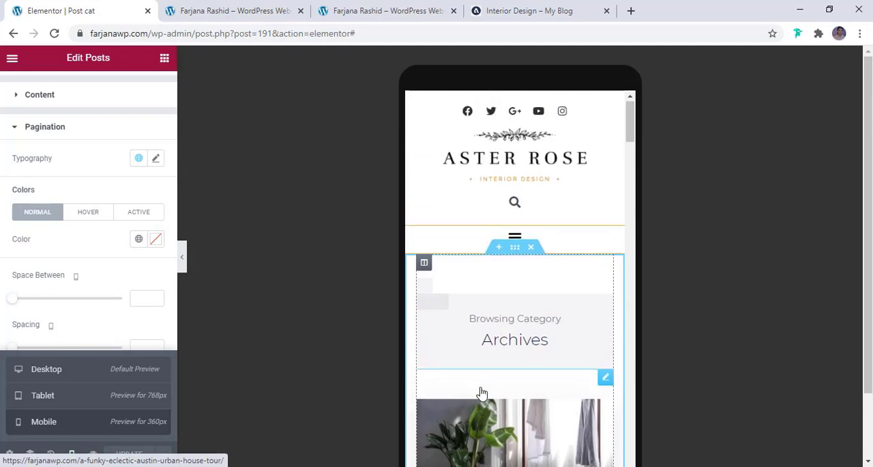
{"action": "scroll", "coordinate": [481, 394], "scroll_direction": "down", "scroll_amount": 3}
{"action": "scroll", "coordinate": [482, 394], "scroll_direction": "up", "scroll_amount": 2}
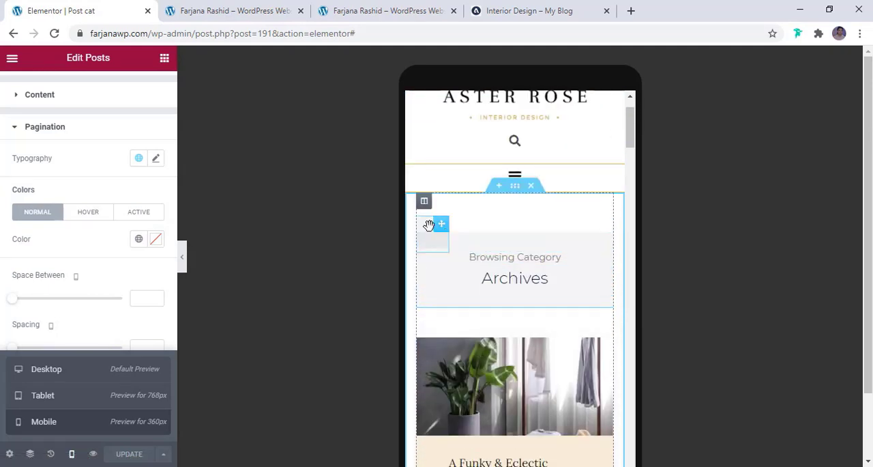
- Switch the banner inner section's mobile margin unit to PX, clearing the top and bottom values
{"action": "left_click", "coordinate": [507, 225]}
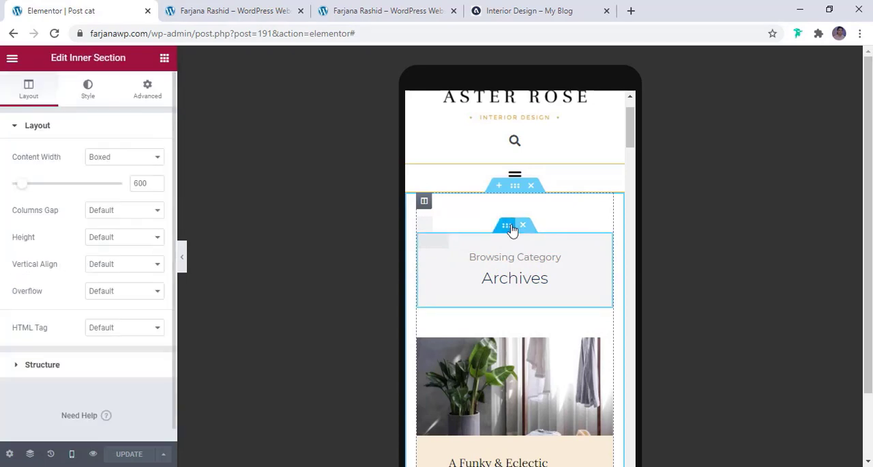
{"action": "left_click", "coordinate": [148, 94]}
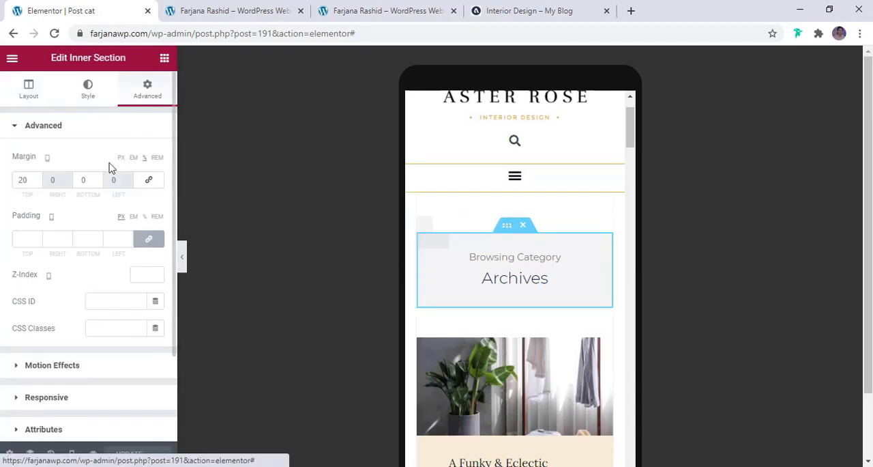
{"action": "left_click", "coordinate": [25, 179]}
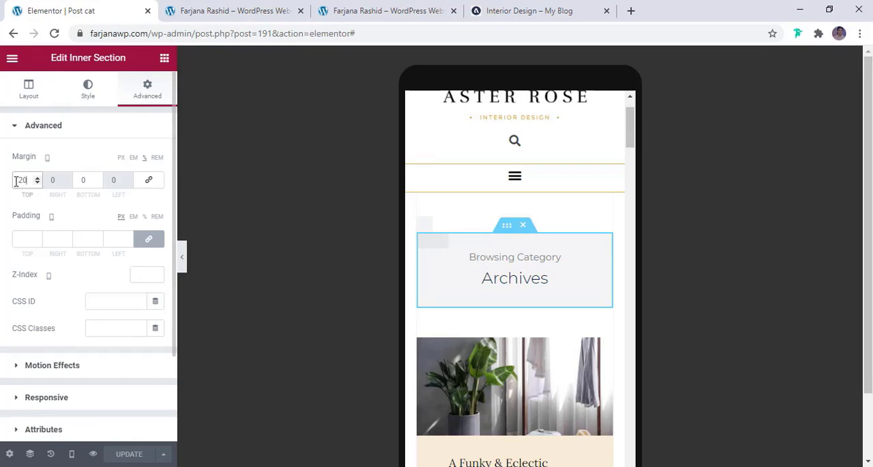
{"action": "left_click", "coordinate": [123, 163]}
{"action": "left_click", "coordinate": [122, 160]}
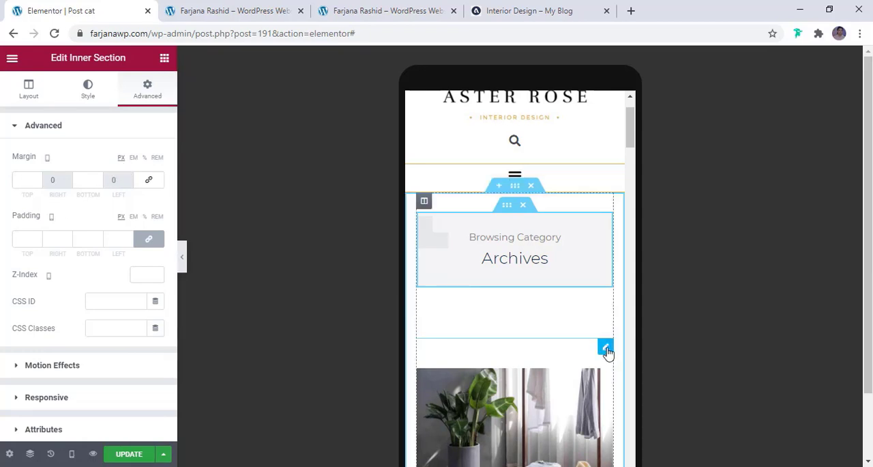
- Switch the Posts widget's mobile margin unit to PX, clearing its margin values
{"action": "left_click", "coordinate": [607, 349]}
{"action": "left_click", "coordinate": [146, 97]}
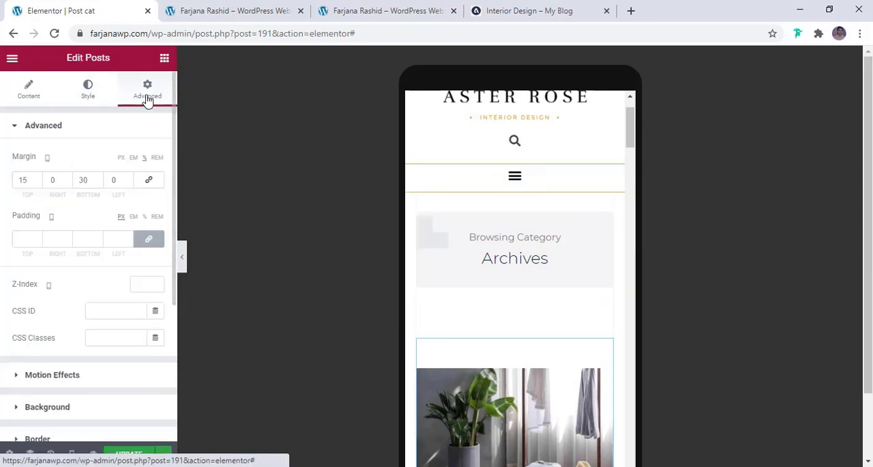
{"action": "left_click", "coordinate": [126, 162]}
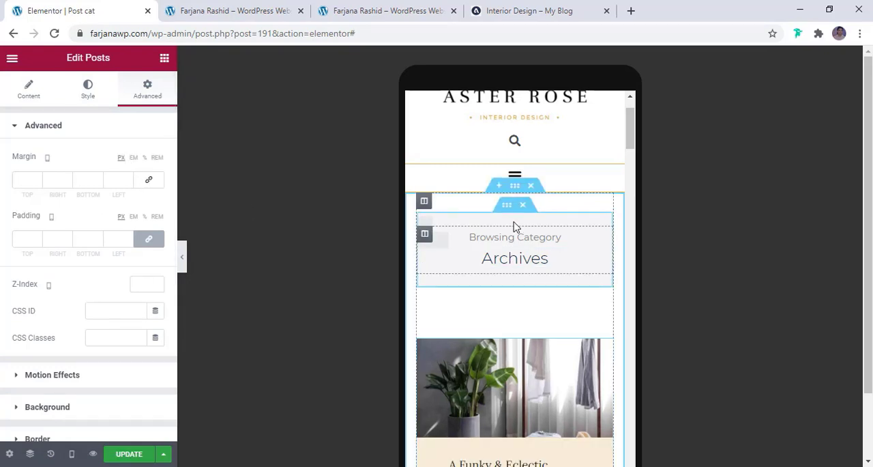
- Unlink the banner inner section's mobile padding and set its top and bottom to 30 px
{"action": "left_click", "coordinate": [508, 207]}
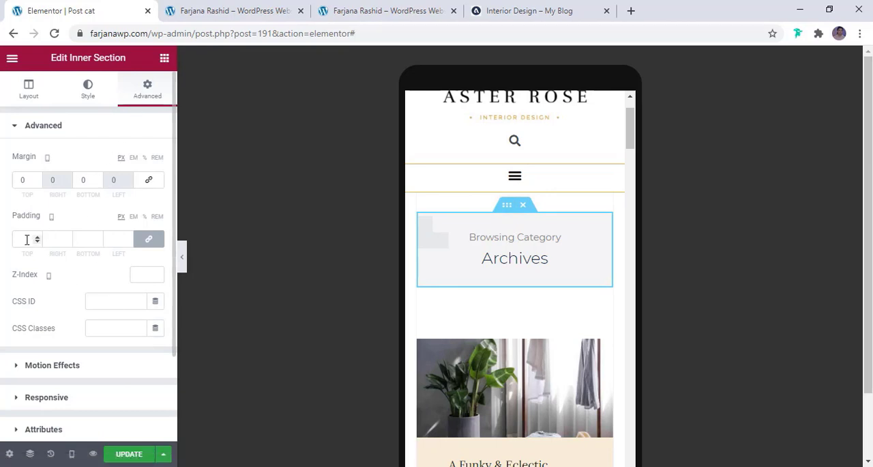
{"action": "left_click", "coordinate": [149, 238]}
{"action": "left_click", "coordinate": [21, 239]}
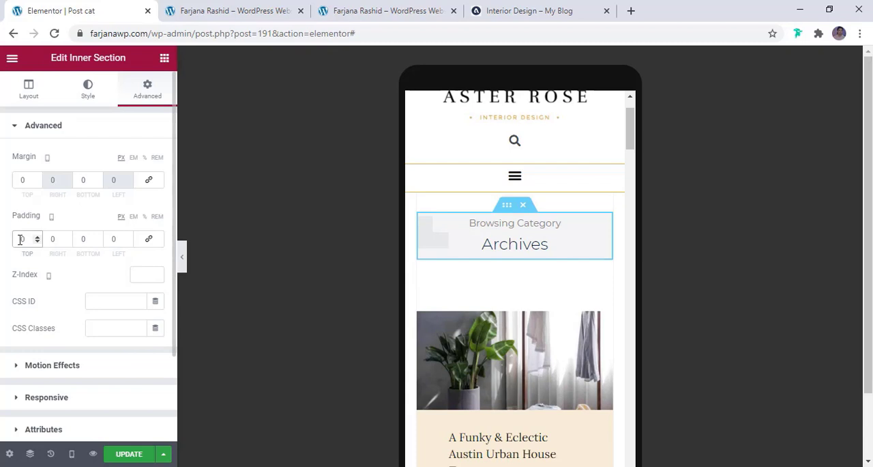
{"action": "type", "text": "20"}
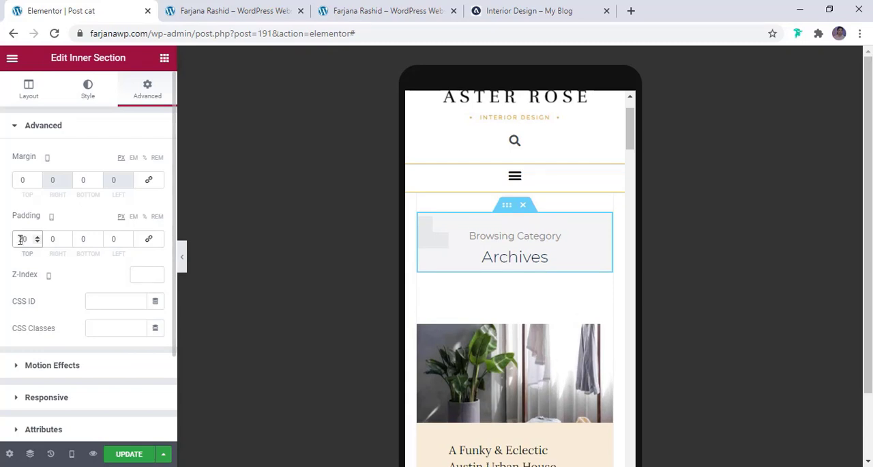
{"action": "key", "text": "BackSpace"}
{"action": "type", "text": "3"}
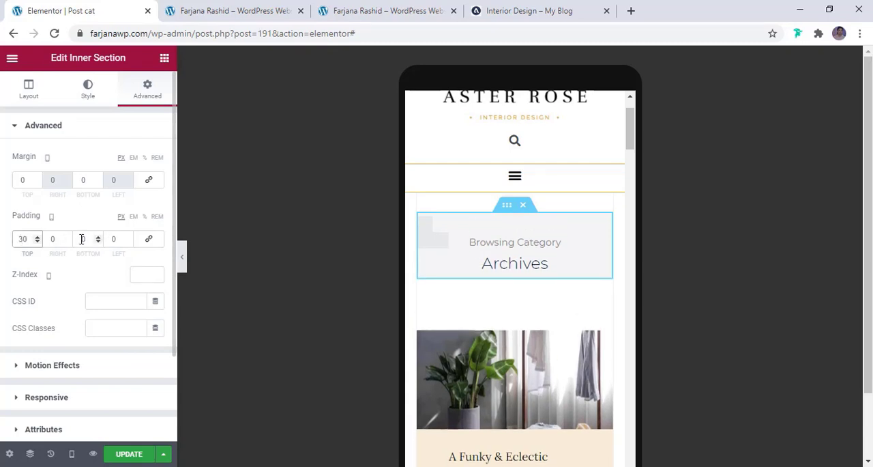
{"action": "left_click", "coordinate": [83, 238]}
{"action": "type", "text": "30"}
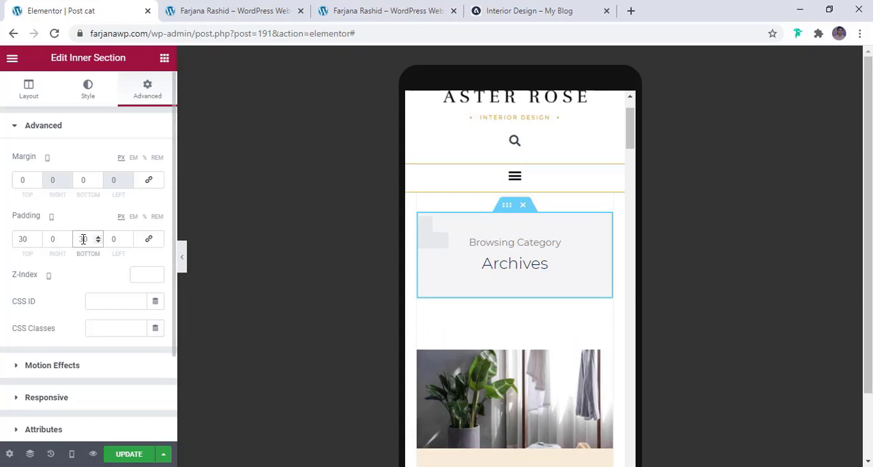
- Set the Posts widget's mobile top margin to -20 px and update the template
{"action": "left_click", "coordinate": [588, 358]}
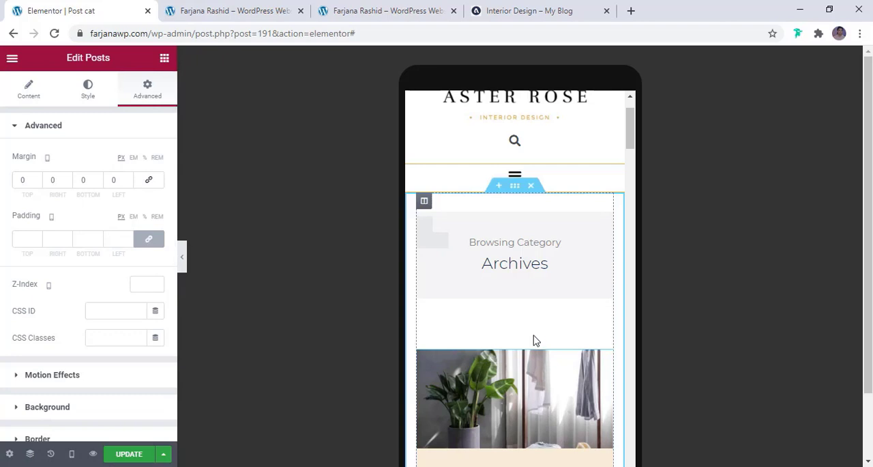
{"action": "left_click", "coordinate": [18, 180]}
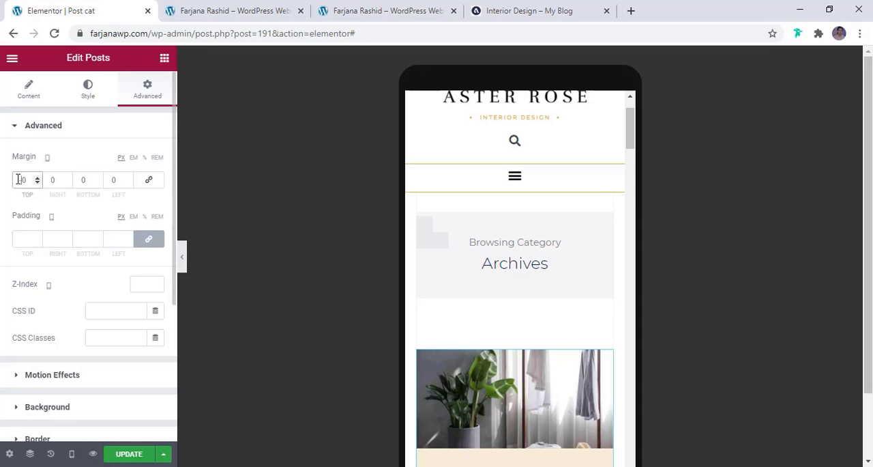
{"action": "type", "text": "-2"}
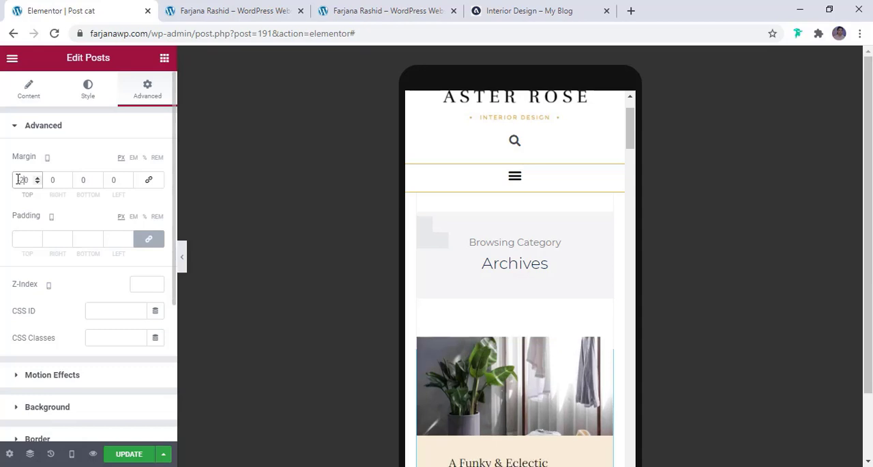
{"action": "left_click", "coordinate": [120, 456]}
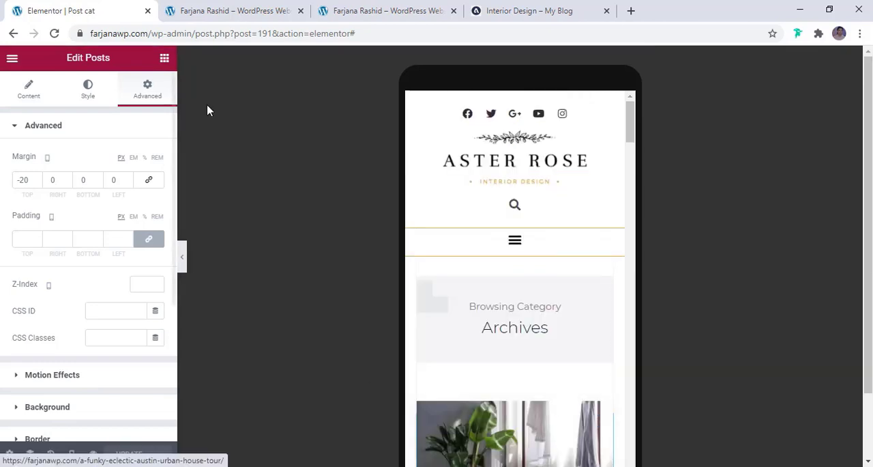
- Open the Interior Design category page on the live site to check the archive layout
{"action": "left_click", "coordinate": [234, 12]}
{"action": "scroll", "coordinate": [312, 240], "scroll_direction": "up", "scroll_amount": 2}
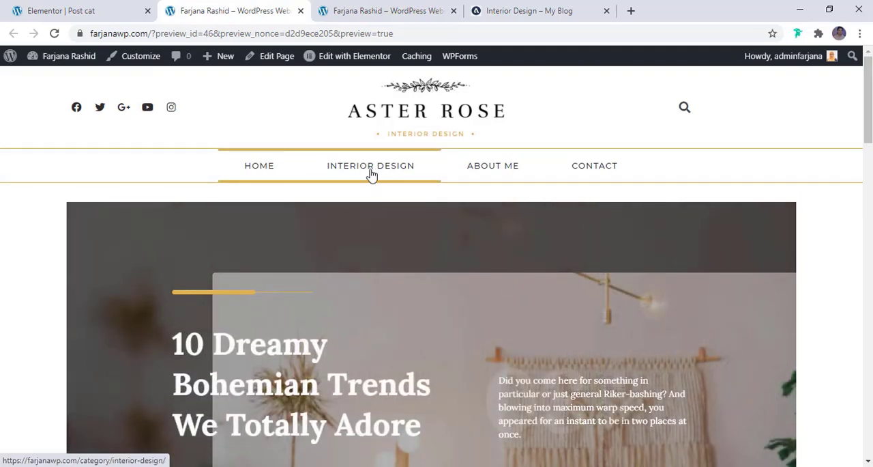
{"action": "left_click", "coordinate": [372, 175]}
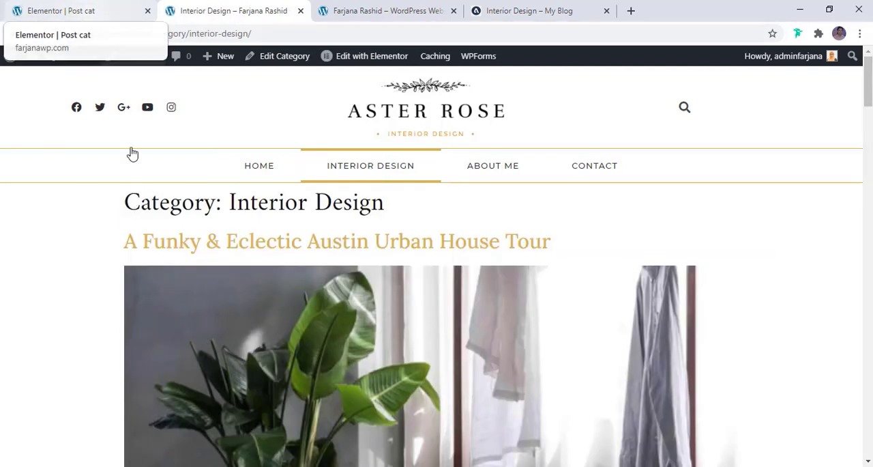
- Change the archive template's display condition to include all Categories, save it, and reload the live Interior Design category page
{"action": "left_click", "coordinate": [77, 8]}
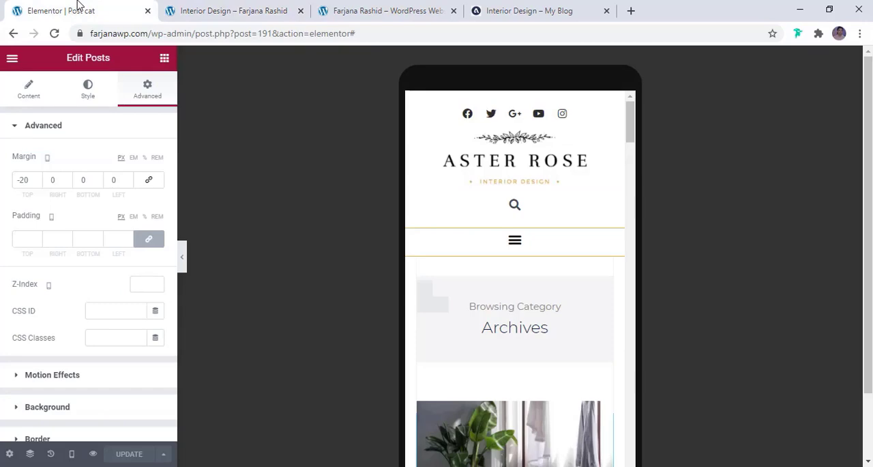
{"action": "left_click", "coordinate": [164, 456]}
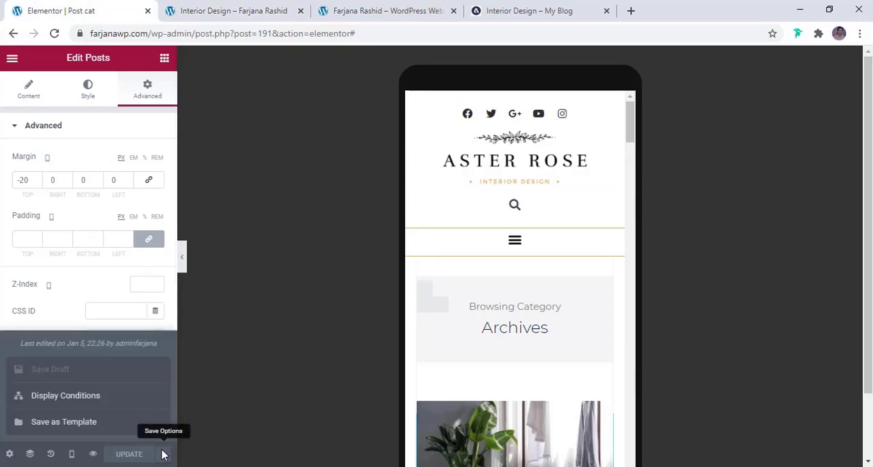
{"action": "left_click", "coordinate": [98, 399]}
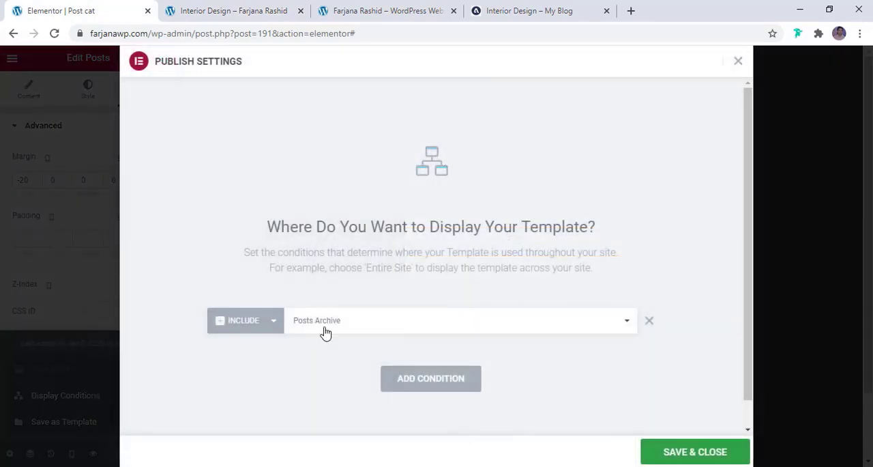
{"action": "left_click", "coordinate": [351, 328]}
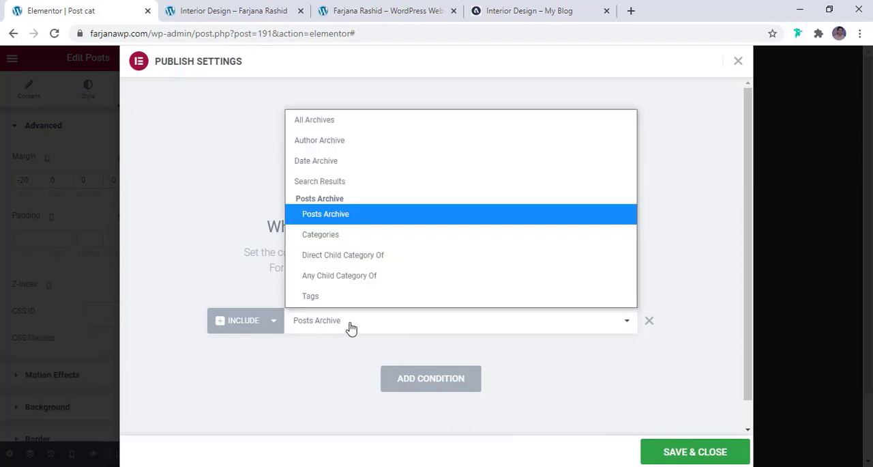
{"action": "left_click", "coordinate": [351, 236]}
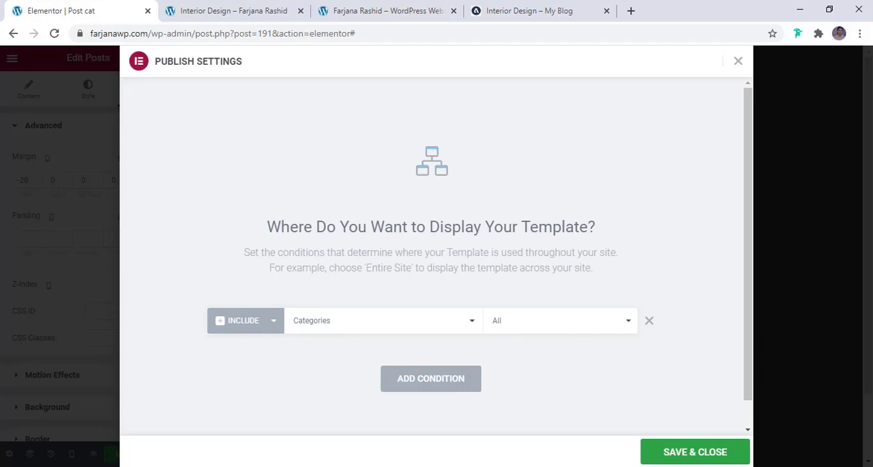
{"action": "left_click", "coordinate": [705, 453]}
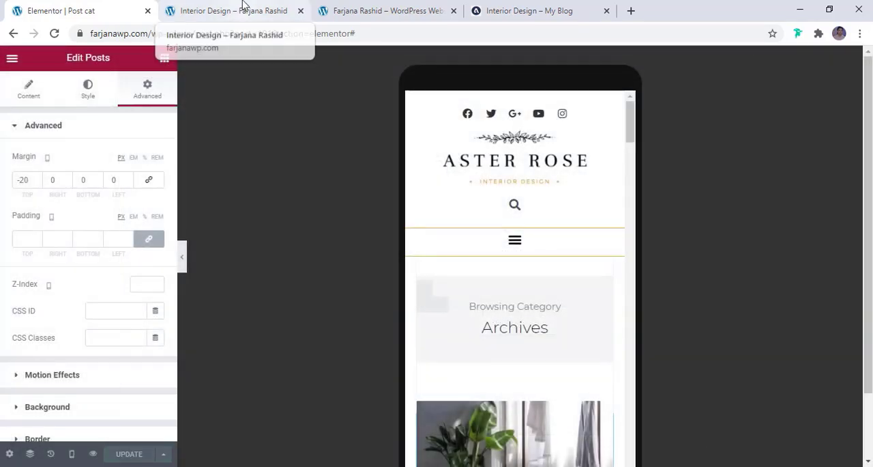
{"action": "left_click", "coordinate": [243, 5]}
{"action": "left_click", "coordinate": [53, 34]}
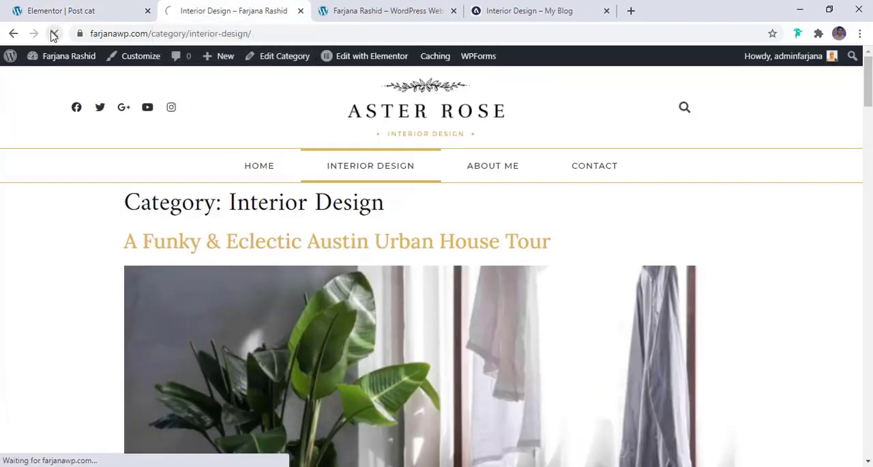
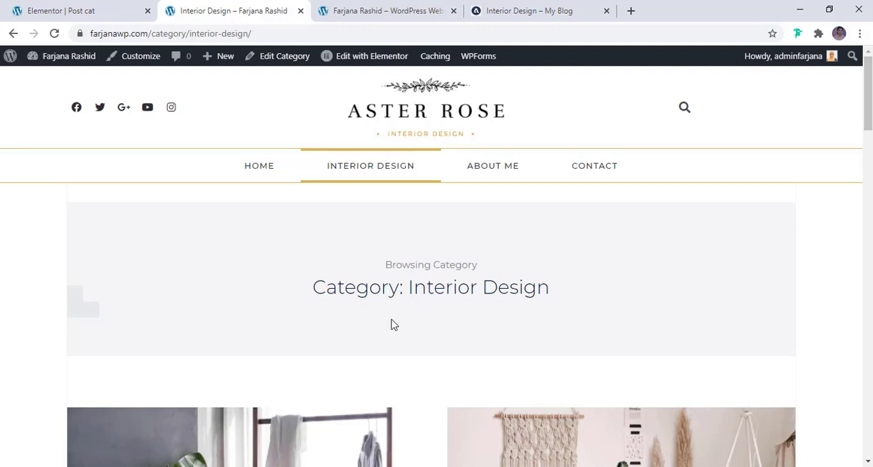
- Check the "Category:" prefix in the live Interior Design page's heading and switch the Post cat template editor to desktop preview
{"action": "scroll", "coordinate": [394, 324], "scroll_direction": "down", "scroll_amount": 1}
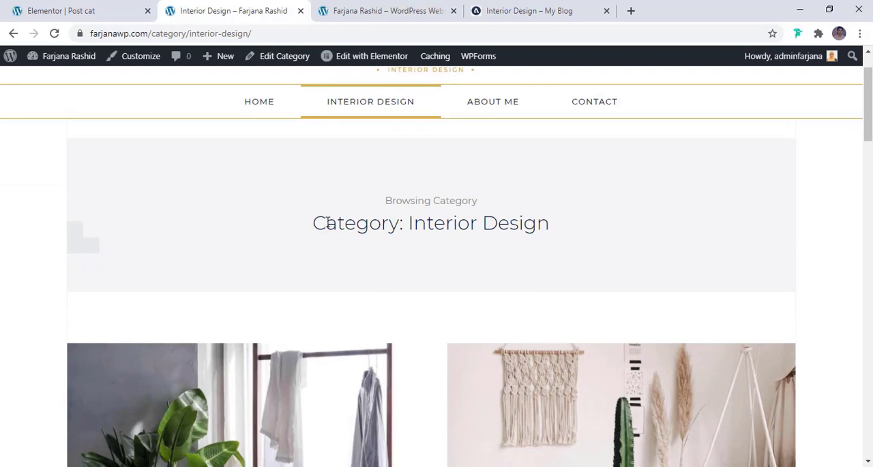
{"action": "left_click_drag", "start_coordinate": [315, 223], "coordinate": [406, 225]}
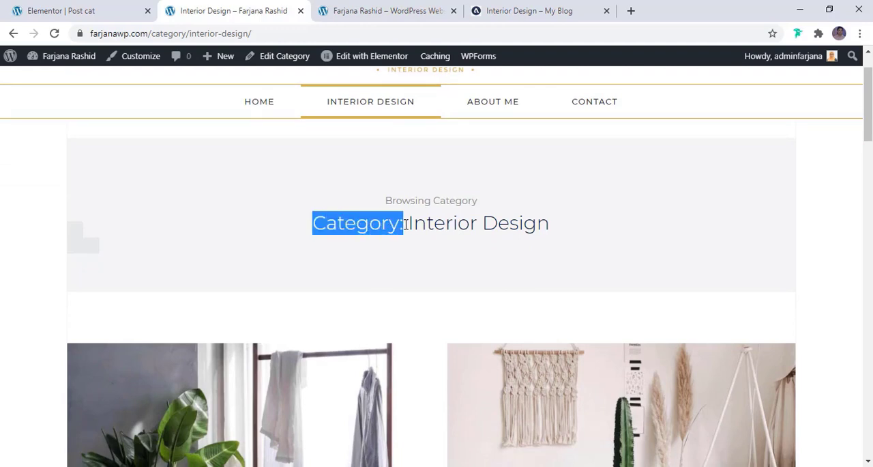
{"action": "left_click", "coordinate": [91, 7]}
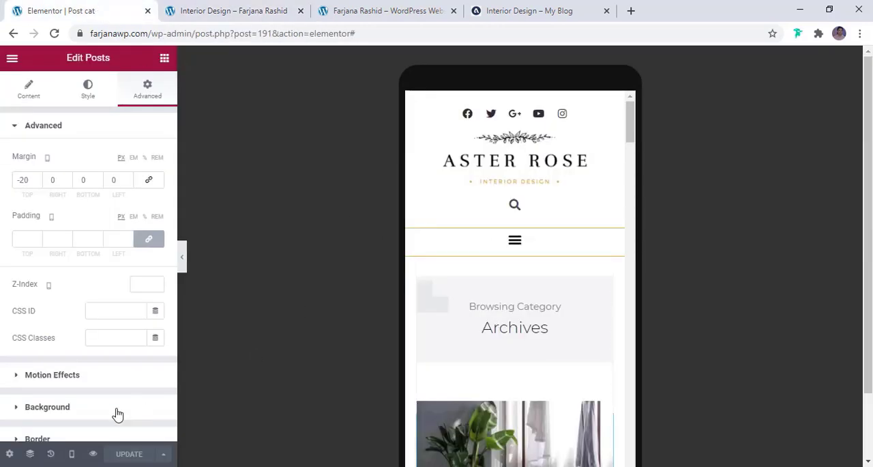
{"action": "left_click", "coordinate": [72, 453]}
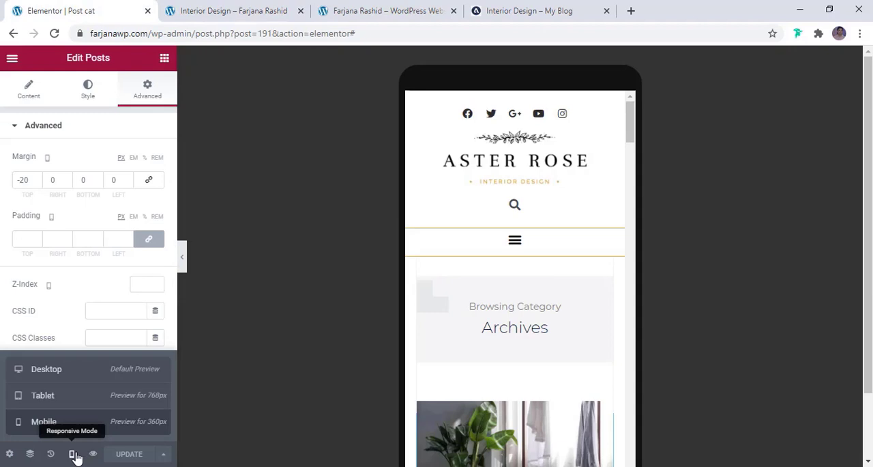
{"action": "left_click", "coordinate": [65, 369]}
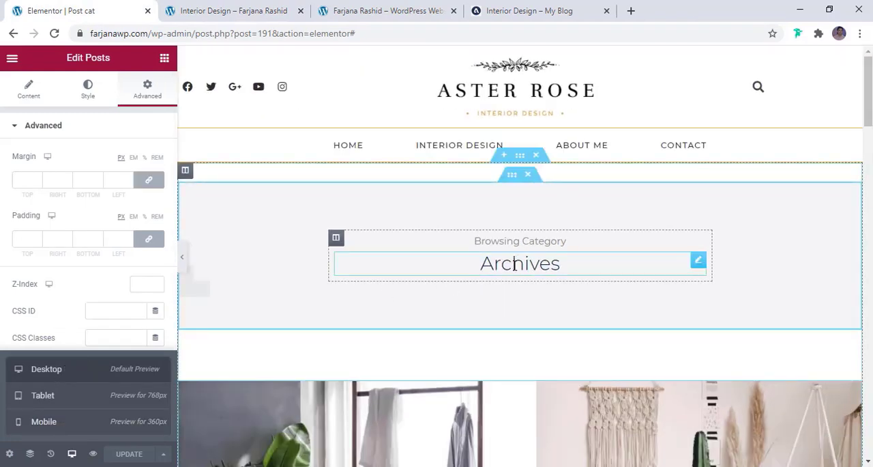
- Turn off Include Context for the banner's Archive Title heading, update the template and reload the live category page
{"action": "left_click", "coordinate": [509, 264]}
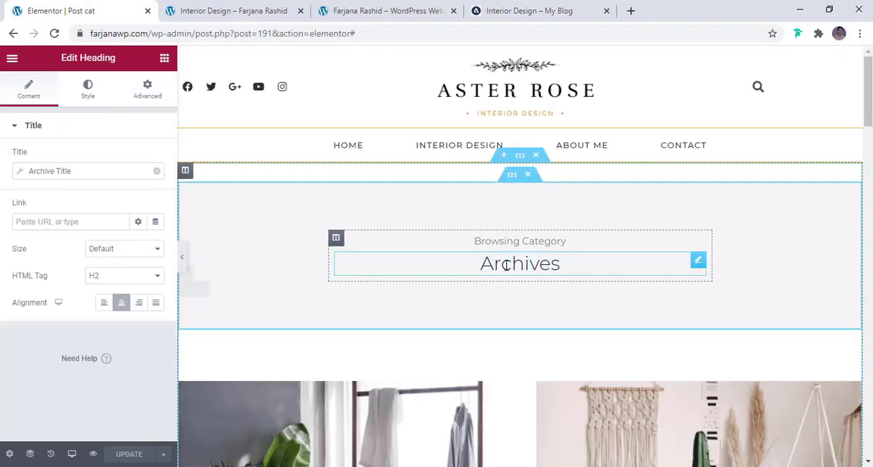
{"action": "left_click", "coordinate": [56, 172]}
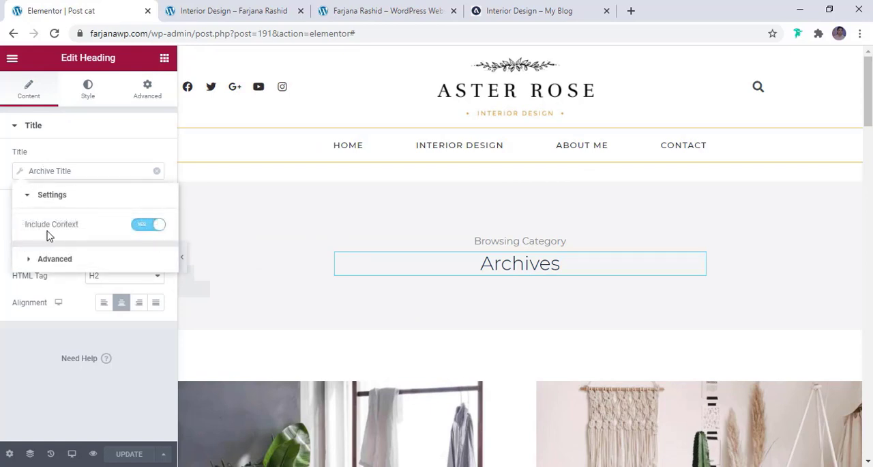
{"action": "left_click", "coordinate": [148, 234]}
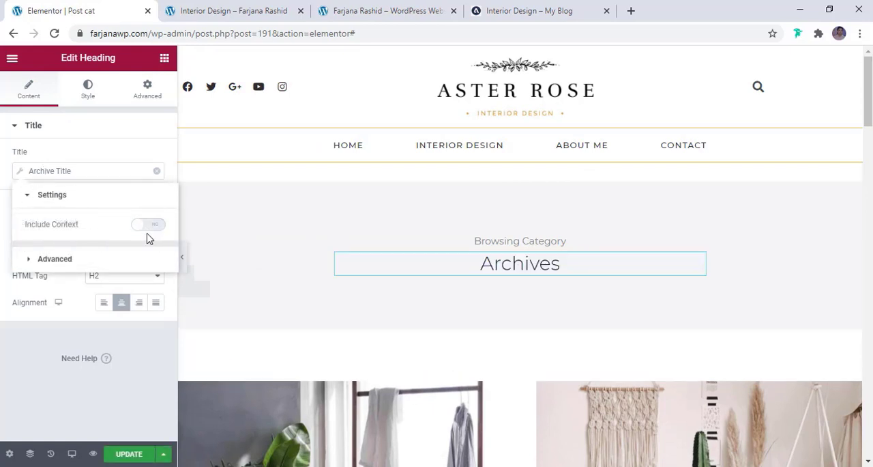
{"action": "left_click", "coordinate": [131, 457]}
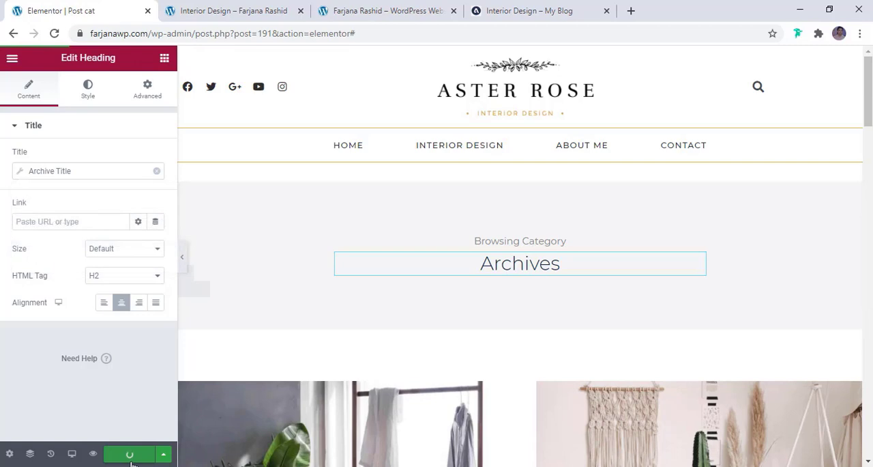
{"action": "left_click", "coordinate": [225, 11]}
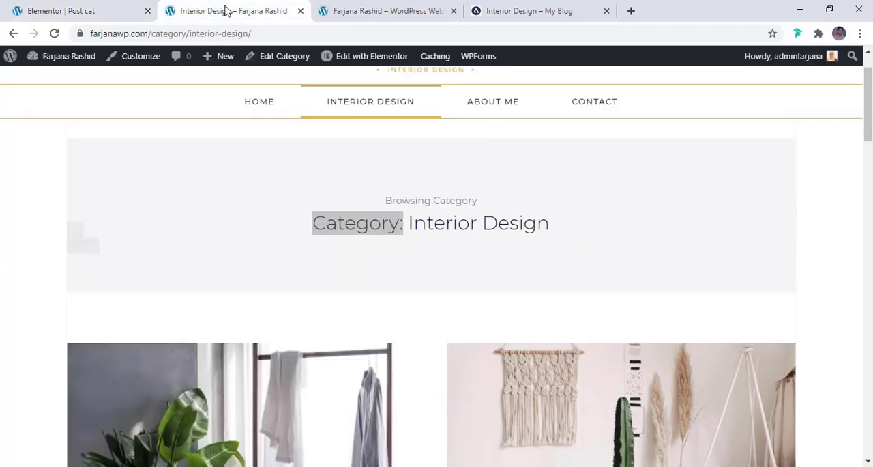
{"action": "left_click", "coordinate": [55, 33]}
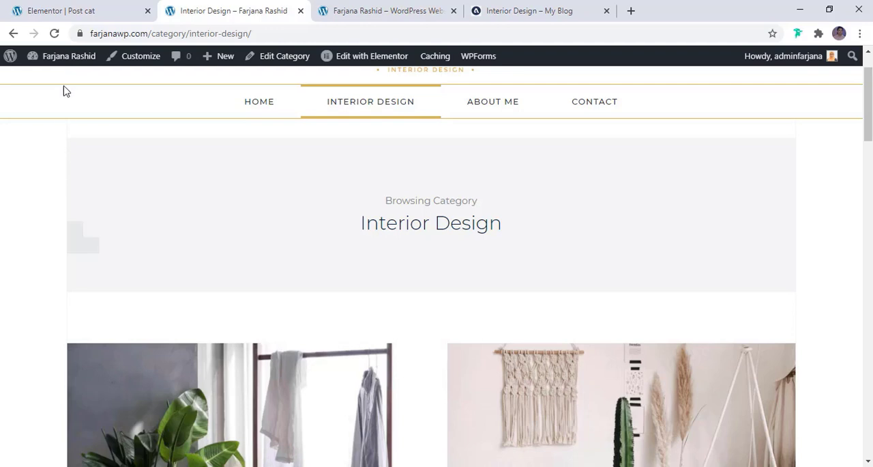
- Set the right and left border widths of the outer column in the Post cat template to 0 and update it
{"action": "left_click", "coordinate": [68, 5]}
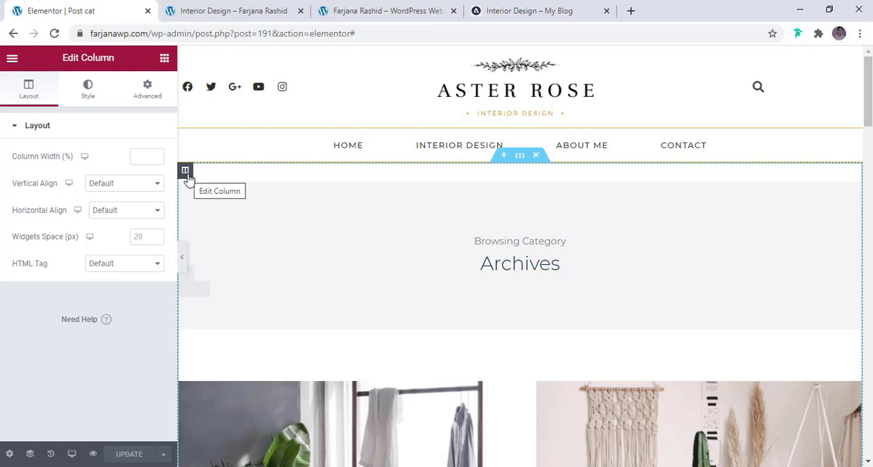
{"action": "left_click", "coordinate": [97, 88]}
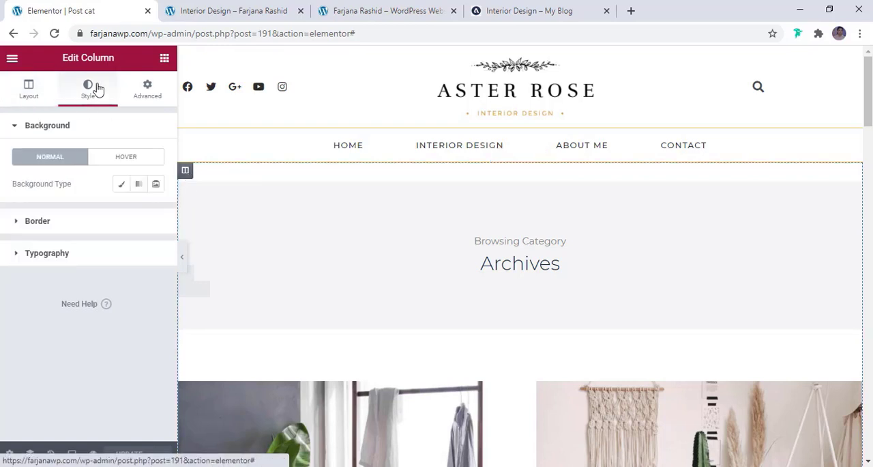
{"action": "left_click", "coordinate": [41, 227]}
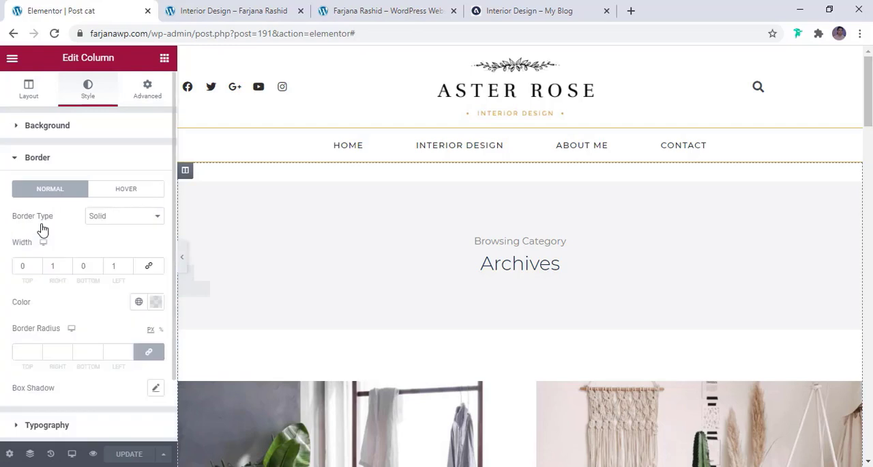
{"action": "left_click", "coordinate": [60, 267]}
{"action": "type", "text": "00"}
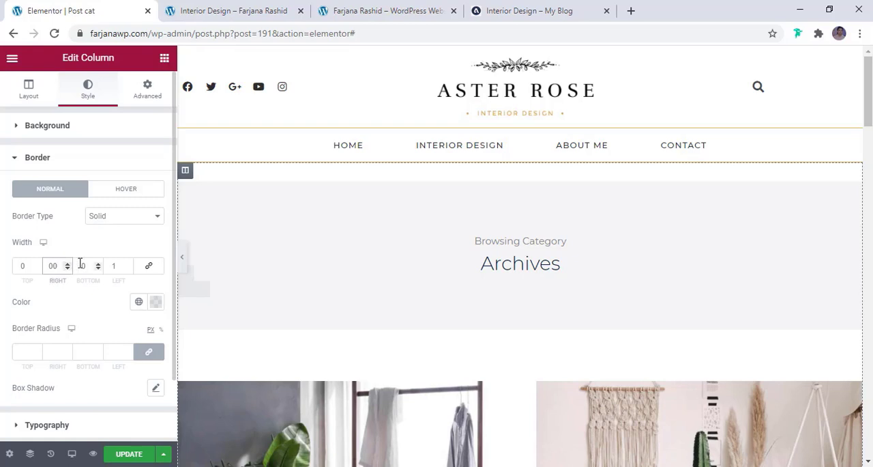
{"action": "left_click_drag", "start_coordinate": [112, 264], "coordinate": [130, 266]}
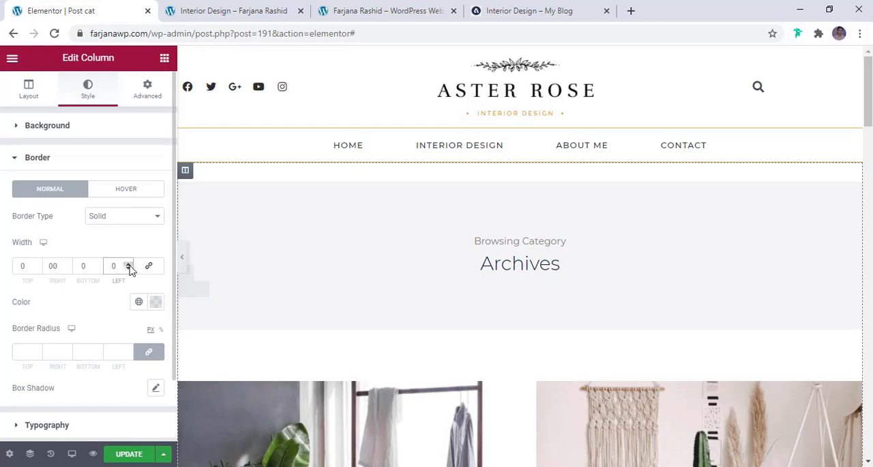
{"action": "left_click", "coordinate": [143, 454]}
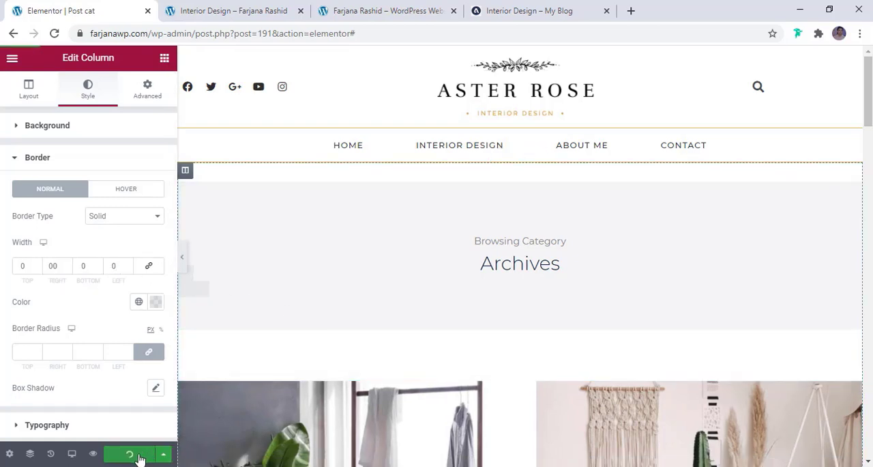
- Reload the live Interior Design category page and review its borders, banner and post grid
{"action": "left_click", "coordinate": [225, 6]}
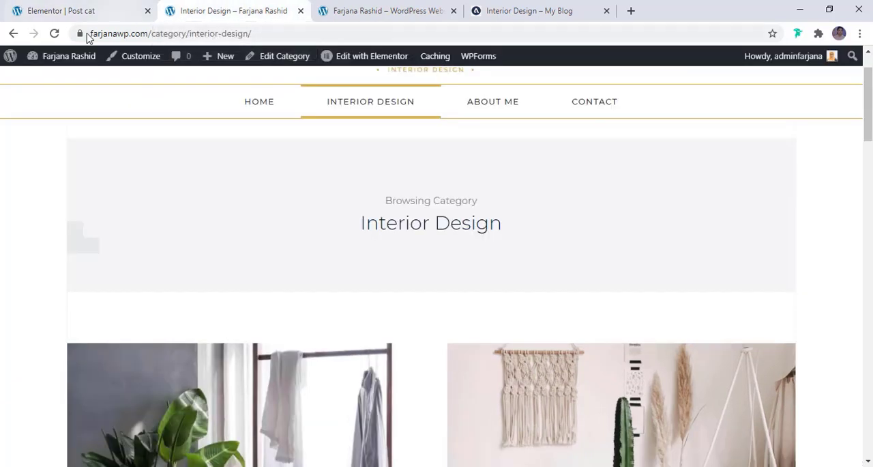
{"action": "left_click", "coordinate": [55, 33]}
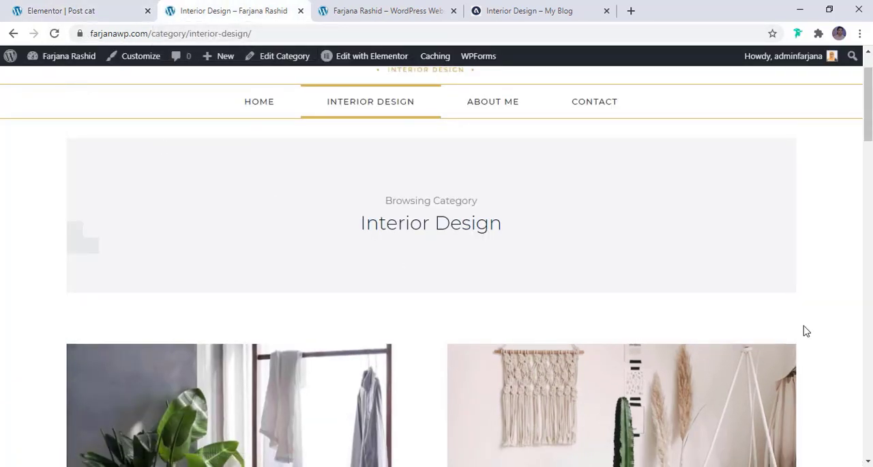
{"action": "scroll", "coordinate": [668, 338], "scroll_direction": "down", "scroll_amount": 15}
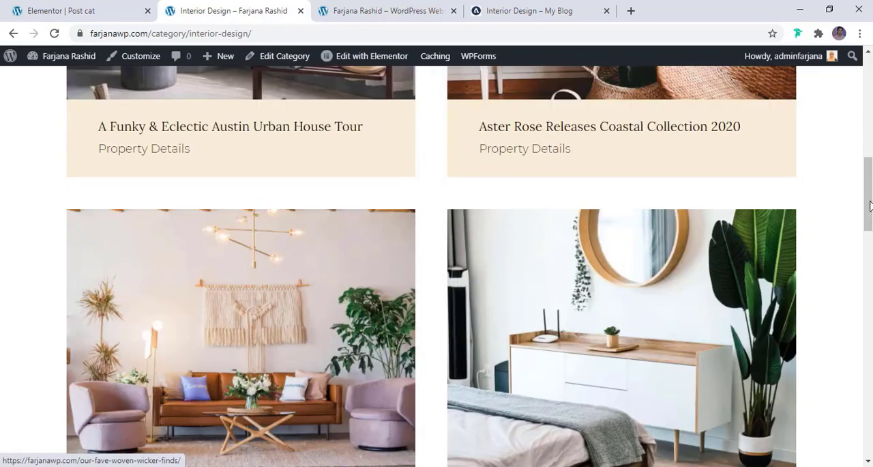
{"action": "scroll", "coordinate": [405, 298], "scroll_direction": "up", "scroll_amount": 15}
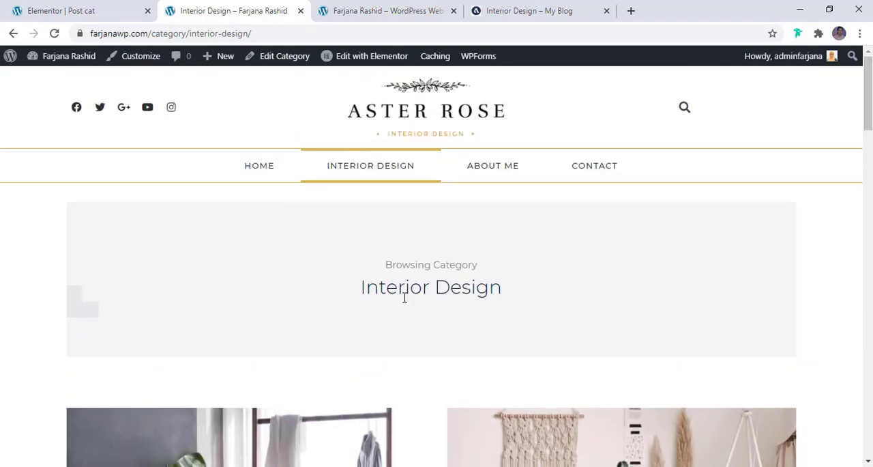
{"action": "scroll", "coordinate": [394, 313], "scroll_direction": "down", "scroll_amount": 5}
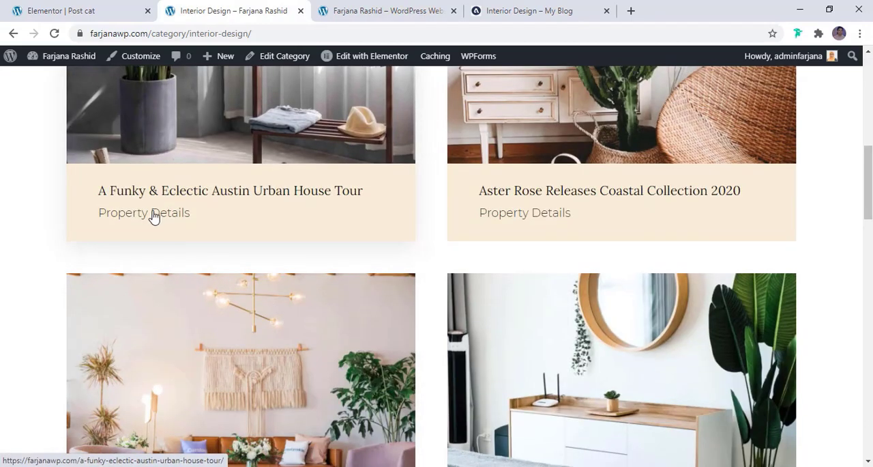
- Open the post "A Funky & Eclectic Austin Urban House Tour" and review its single post layout
{"action": "left_click", "coordinate": [210, 192]}
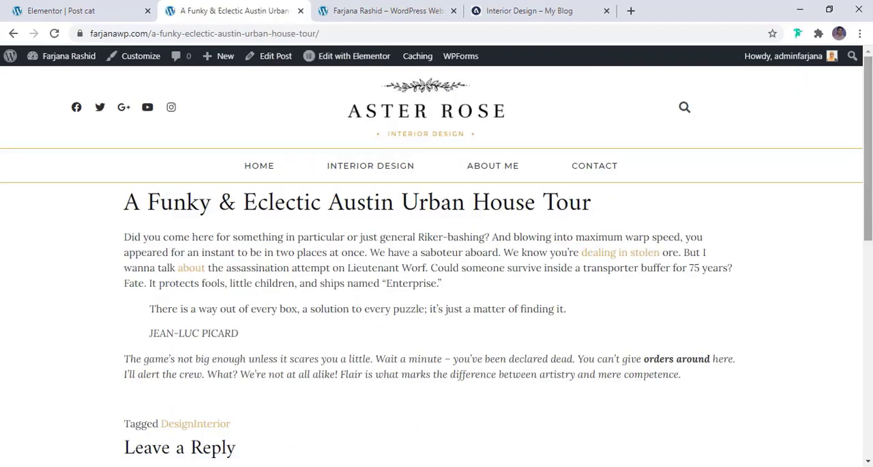
{"action": "scroll", "coordinate": [436, 260], "scroll_direction": "down", "scroll_amount": 7}
{"action": "scroll", "coordinate": [437, 260], "scroll_direction": "up", "scroll_amount": 10}
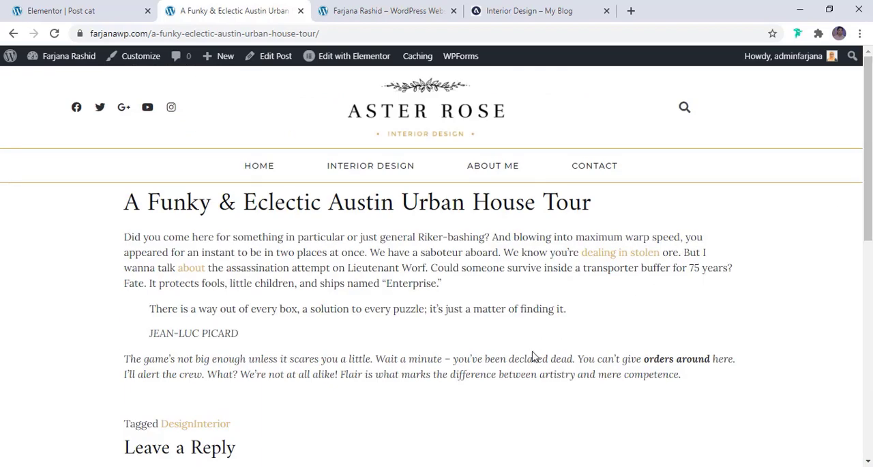
{"action": "scroll", "coordinate": [534, 357], "scroll_direction": "down", "scroll_amount": 5}
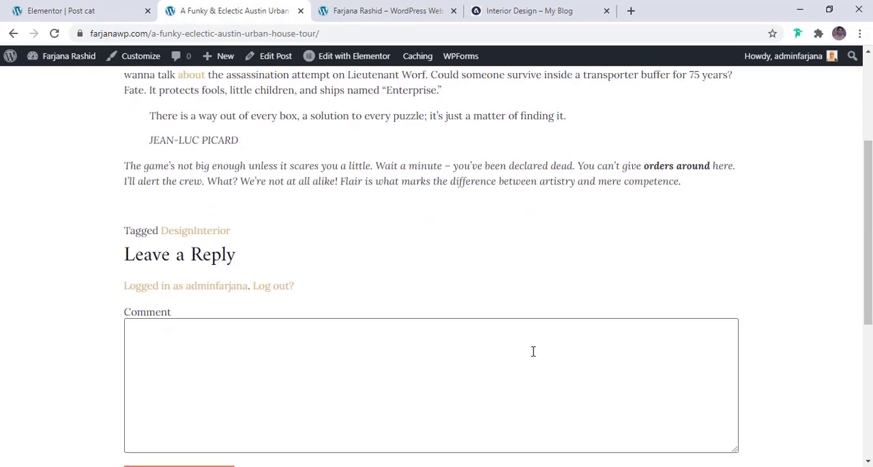
{"action": "scroll", "coordinate": [532, 355], "scroll_direction": "up", "scroll_amount": 3}
{"action": "scroll", "coordinate": [534, 357], "scroll_direction": "up", "scroll_amount": 3}
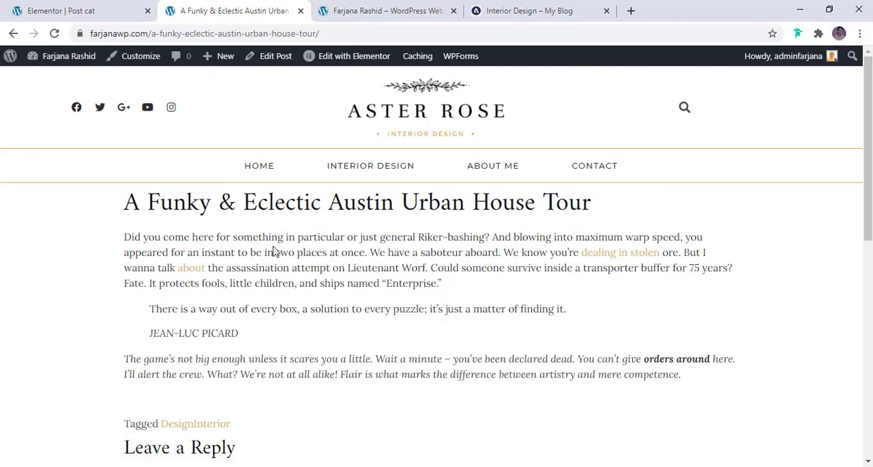
- Exit the Post cat template editor to the WordPress dashboard and open the Theme Builder template list
{"action": "left_click", "coordinate": [64, 8]}
{"action": "left_click", "coordinate": [12, 59]}
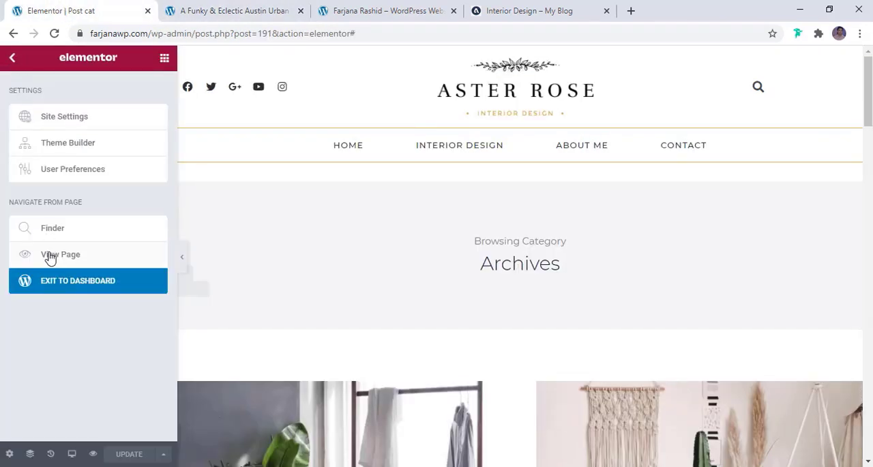
{"action": "left_click", "coordinate": [68, 283]}
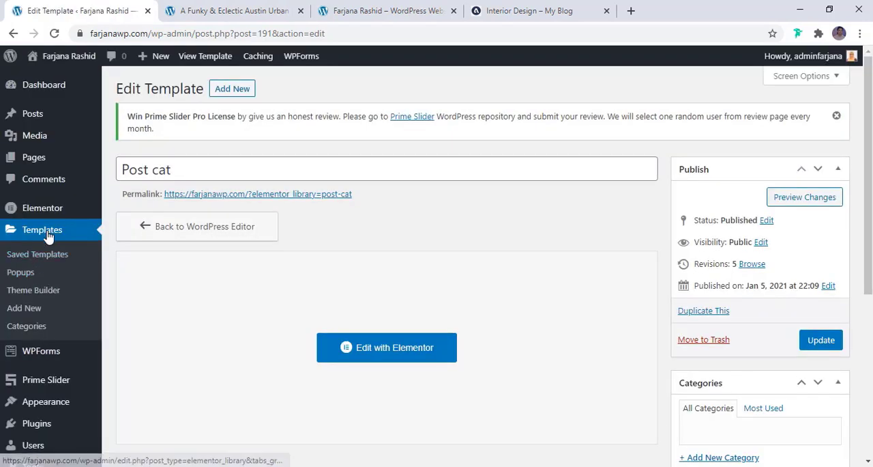
{"action": "left_click", "coordinate": [38, 296]}
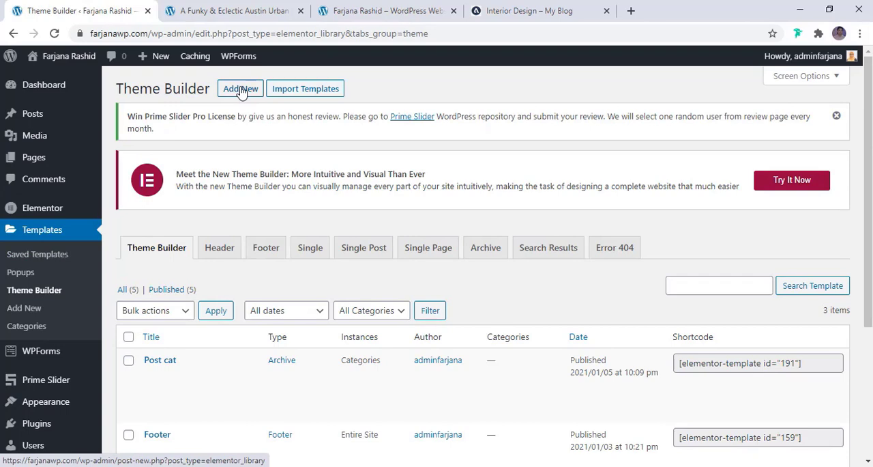
- Create a new Single Post template named "Post"
{"action": "left_click", "coordinate": [241, 89]}
{"action": "left_click", "coordinate": [475, 253]}
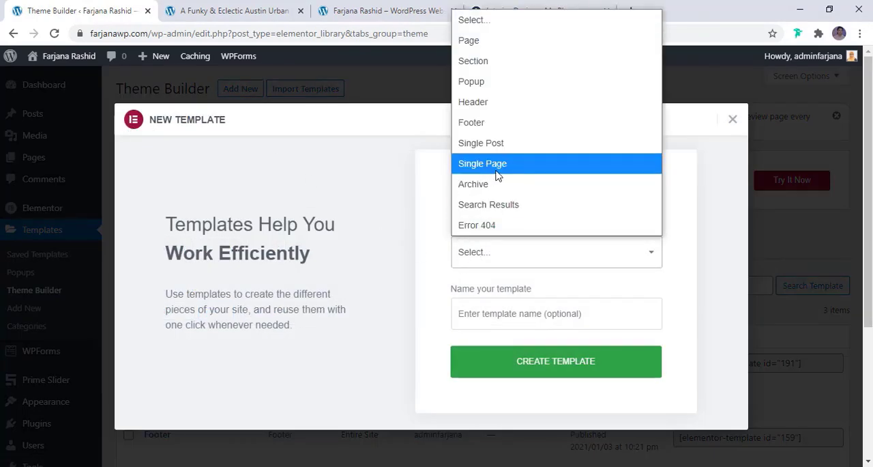
{"action": "left_click", "coordinate": [503, 144]}
{"action": "left_click", "coordinate": [508, 313]}
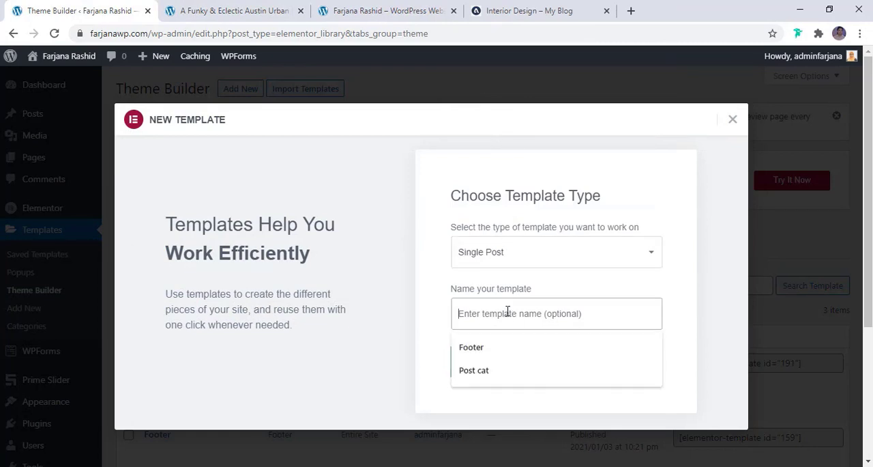
{"action": "type", "text": "Post"}
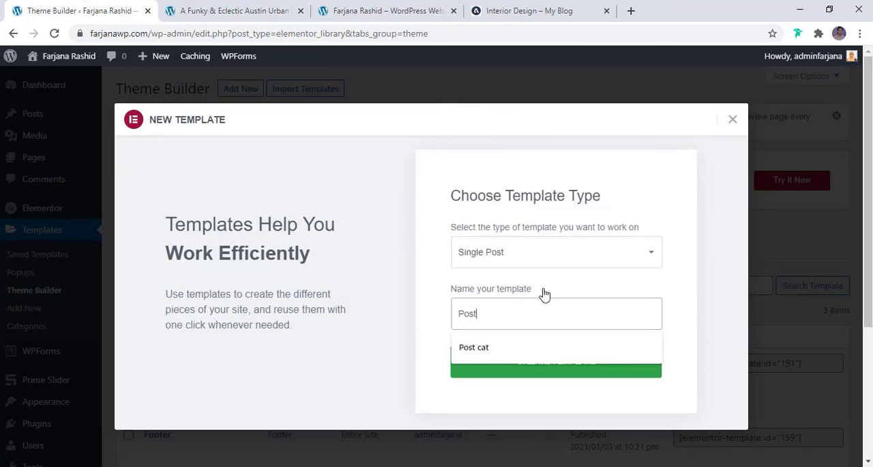
{"action": "left_click", "coordinate": [542, 370]}
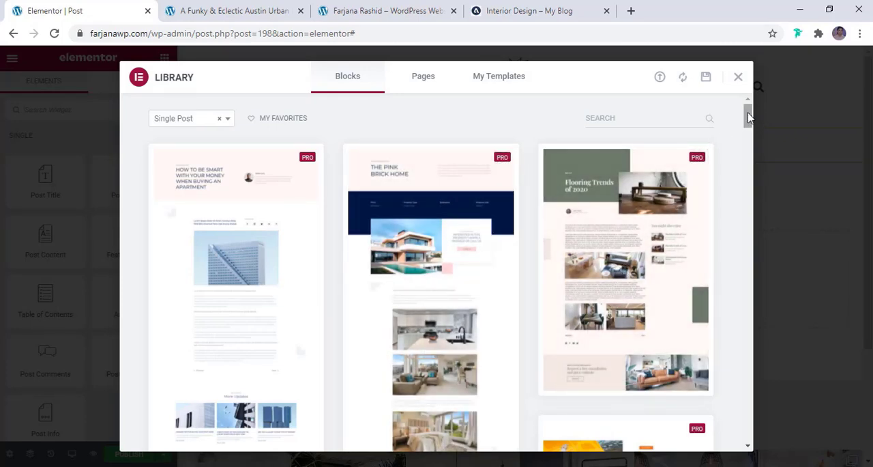
- Insert the "Secrets Behind The Louvre Museum" single post block from the library into the template
{"action": "scroll", "coordinate": [748, 118], "scroll_direction": "down", "scroll_amount": 1}
{"action": "right_click", "coordinate": [747, 117]}
{"action": "left_click", "coordinate": [731, 129]}
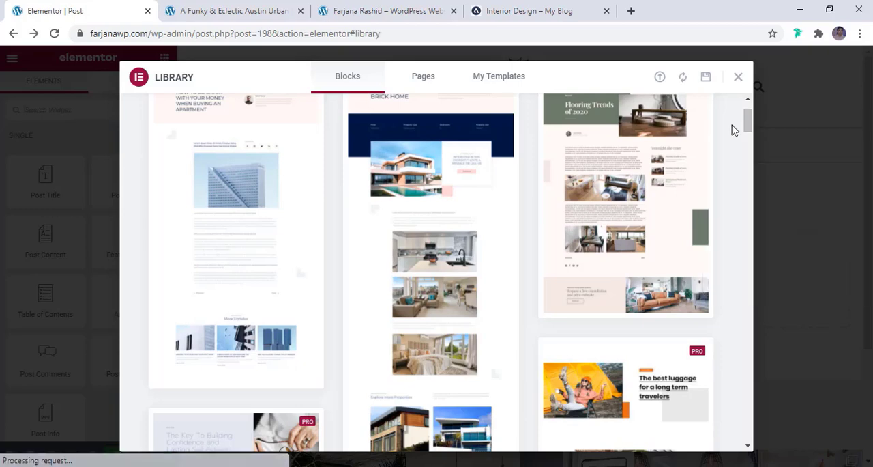
{"action": "scroll", "coordinate": [723, 212], "scroll_direction": "down", "scroll_amount": 5}
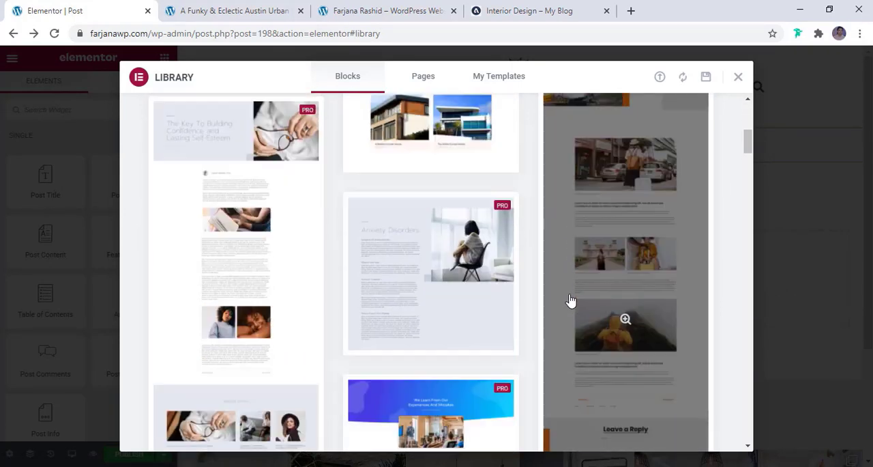
{"action": "scroll", "coordinate": [569, 299], "scroll_direction": "down", "scroll_amount": 8}
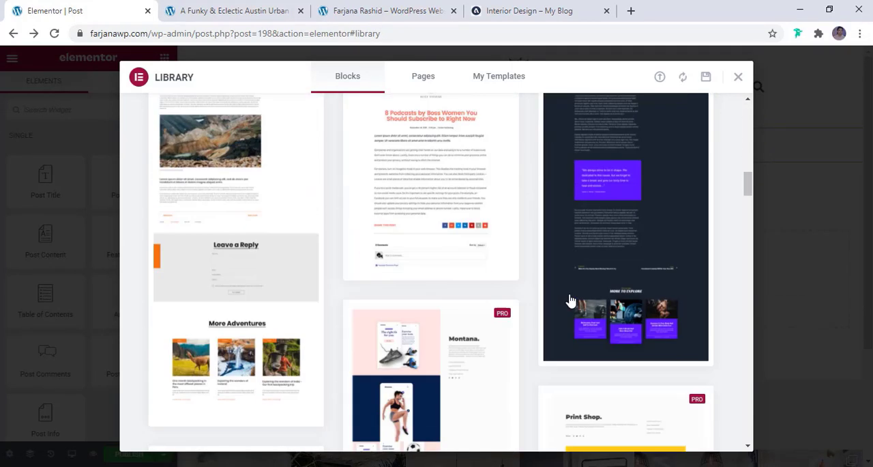
{"action": "scroll", "coordinate": [519, 293], "scroll_direction": "up", "scroll_amount": 2}
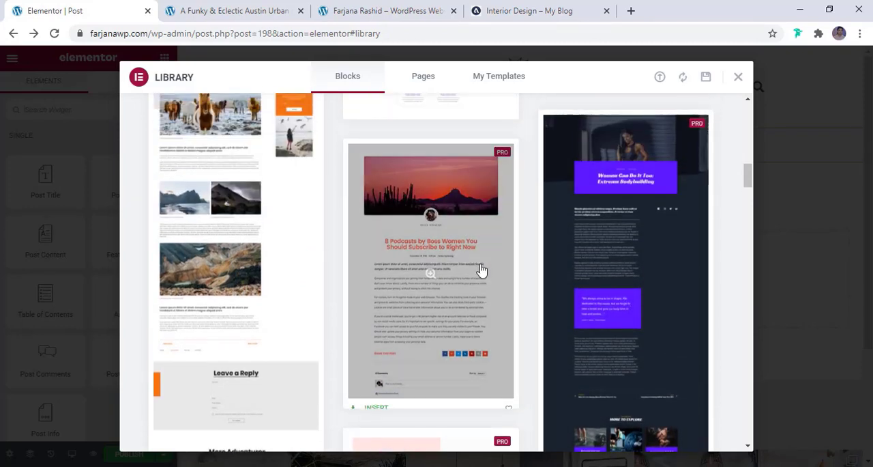
{"action": "scroll", "coordinate": [632, 230], "scroll_direction": "down", "scroll_amount": 4}
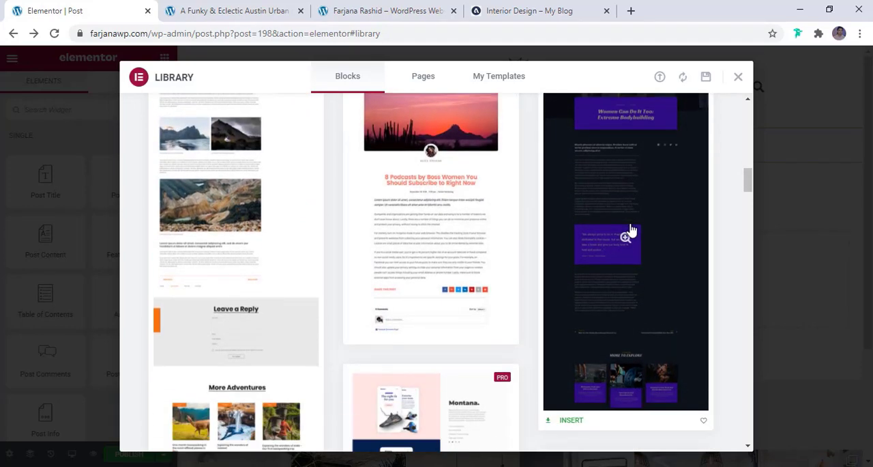
{"action": "scroll", "coordinate": [539, 266], "scroll_direction": "down", "scroll_amount": 7}
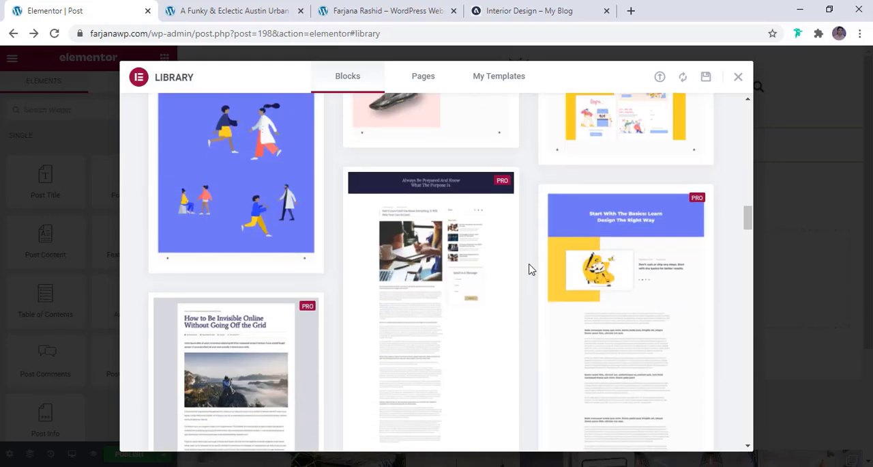
{"action": "scroll", "coordinate": [532, 269], "scroll_direction": "down", "scroll_amount": 4}
{"action": "scroll", "coordinate": [531, 269], "scroll_direction": "down", "scroll_amount": 4}
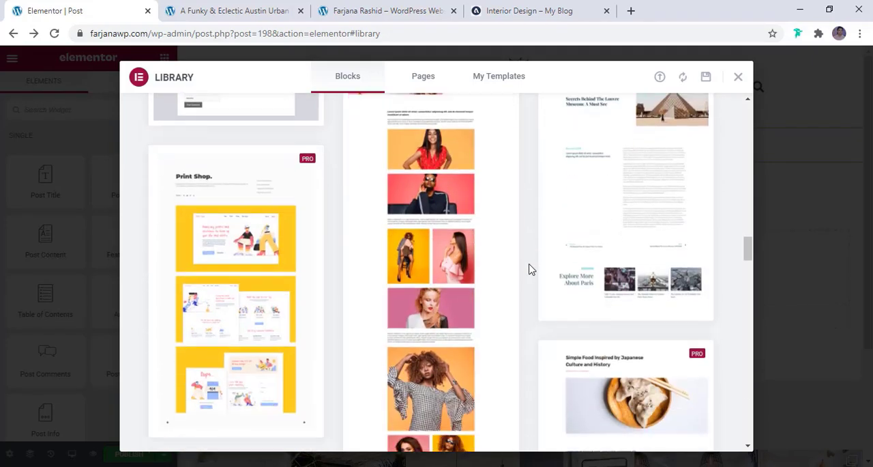
{"action": "scroll", "coordinate": [532, 269], "scroll_direction": "down", "scroll_amount": 3}
{"action": "scroll", "coordinate": [531, 269], "scroll_direction": "down", "scroll_amount": 3}
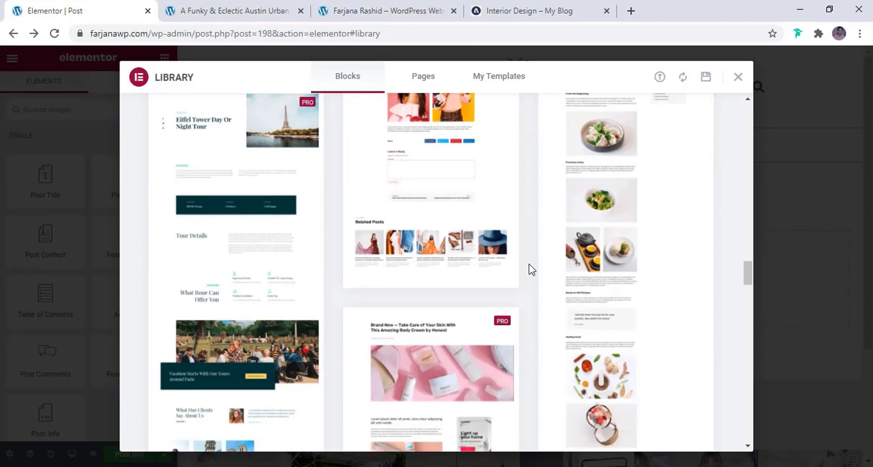
{"action": "scroll", "coordinate": [531, 269], "scroll_direction": "down", "scroll_amount": 3}
{"action": "scroll", "coordinate": [531, 269], "scroll_direction": "down", "scroll_amount": 3}
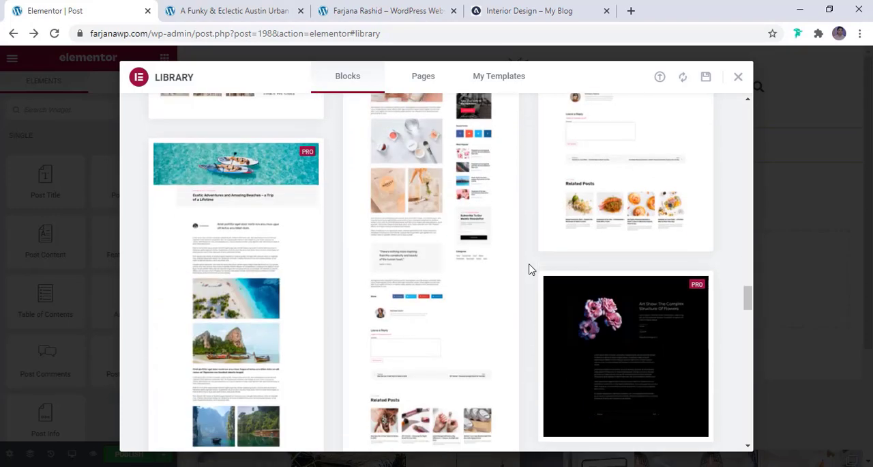
{"action": "scroll", "coordinate": [532, 269], "scroll_direction": "down", "scroll_amount": 3}
{"action": "scroll", "coordinate": [532, 269], "scroll_direction": "down", "scroll_amount": 3}
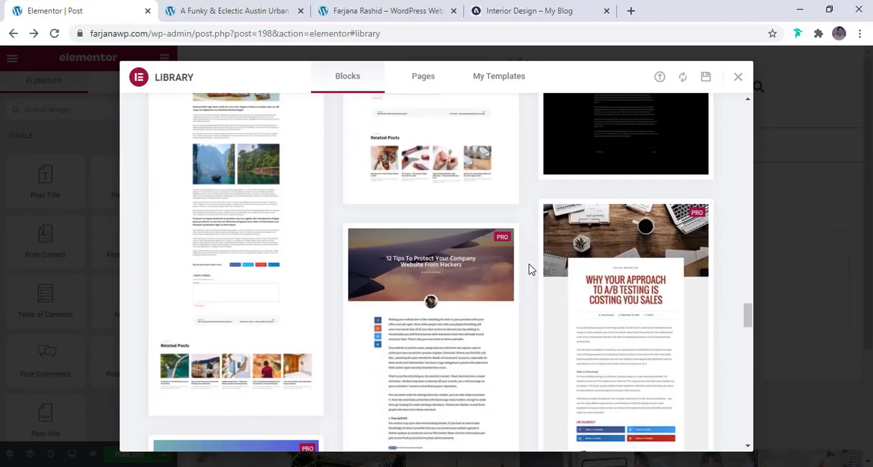
{"action": "scroll", "coordinate": [532, 269], "scroll_direction": "down", "scroll_amount": 3}
{"action": "scroll", "coordinate": [532, 268], "scroll_direction": "down", "scroll_amount": 10}
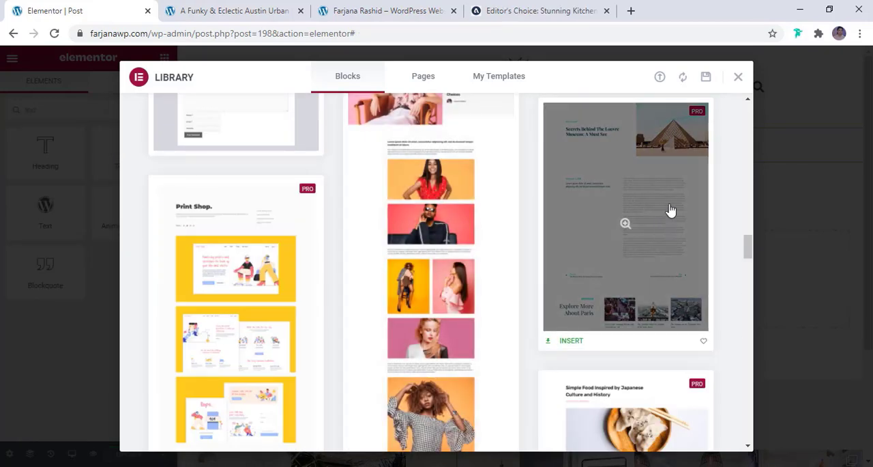
{"action": "left_click", "coordinate": [570, 342]}
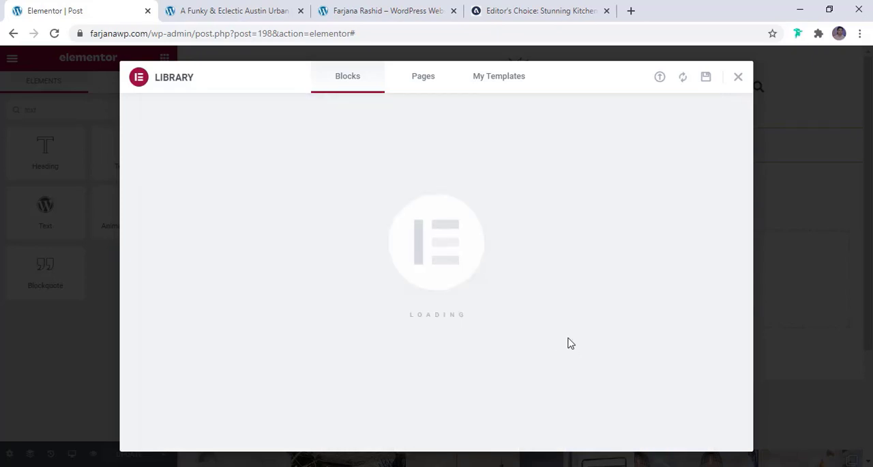
- Set the post title's text color to the global color black
{"action": "scroll", "coordinate": [403, 309], "scroll_direction": "up", "scroll_amount": 3}
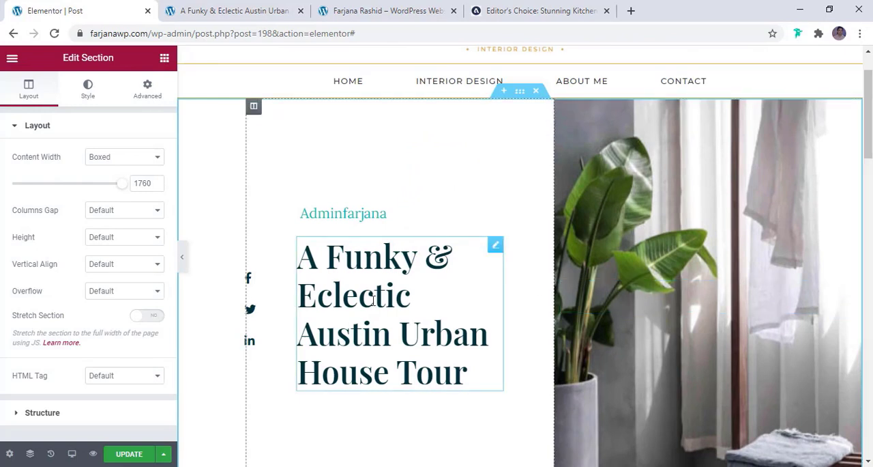
{"action": "left_click", "coordinate": [374, 300]}
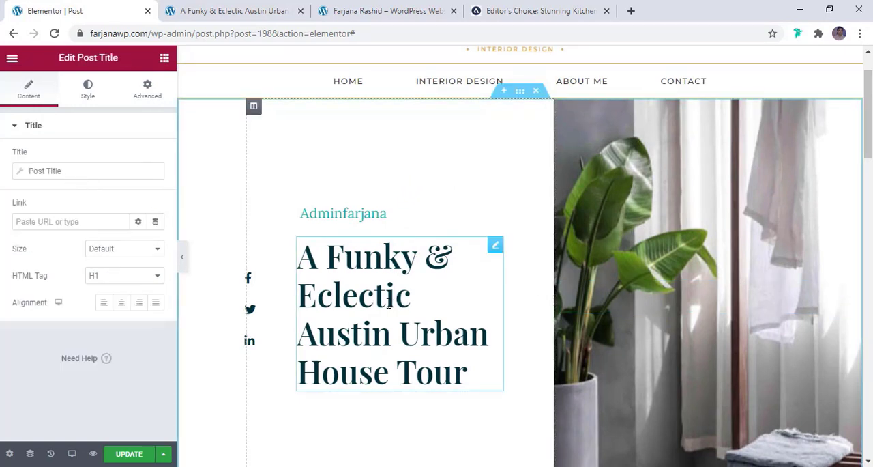
{"action": "left_click", "coordinate": [81, 92]}
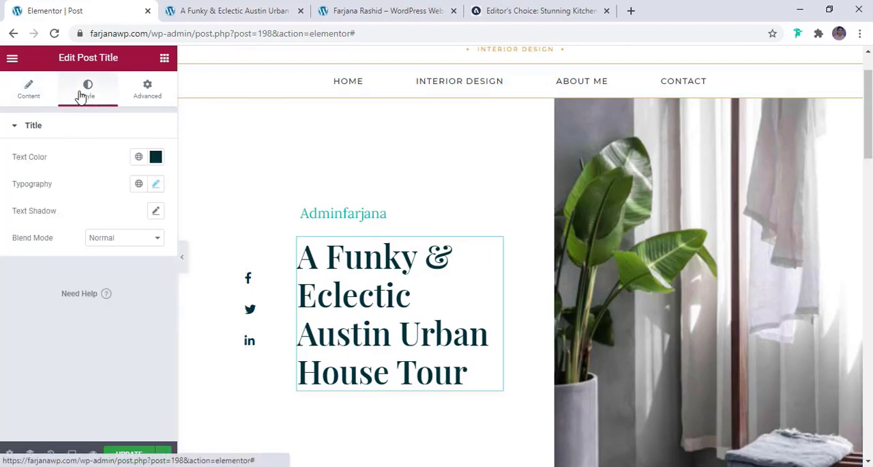
{"action": "left_click", "coordinate": [138, 158]}
{"action": "left_click", "coordinate": [78, 330]}
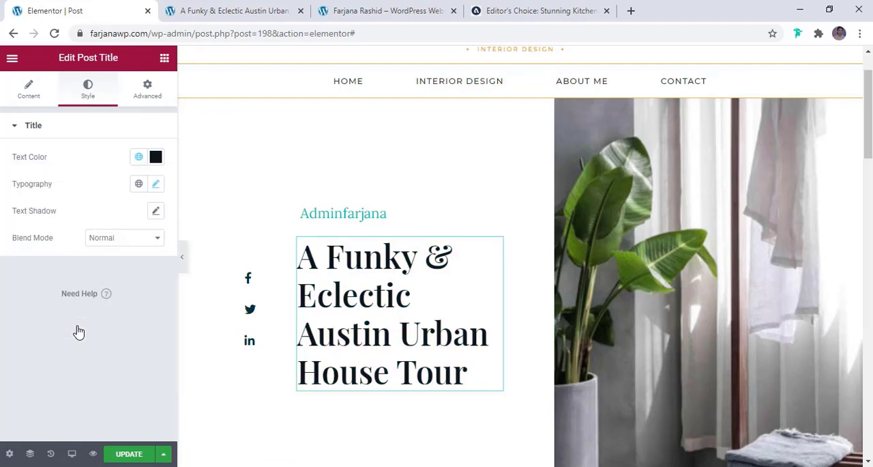
- Replace the Author item in the post info above the title with a Terms item using the Categories taxonomy
{"action": "left_click", "coordinate": [341, 219]}
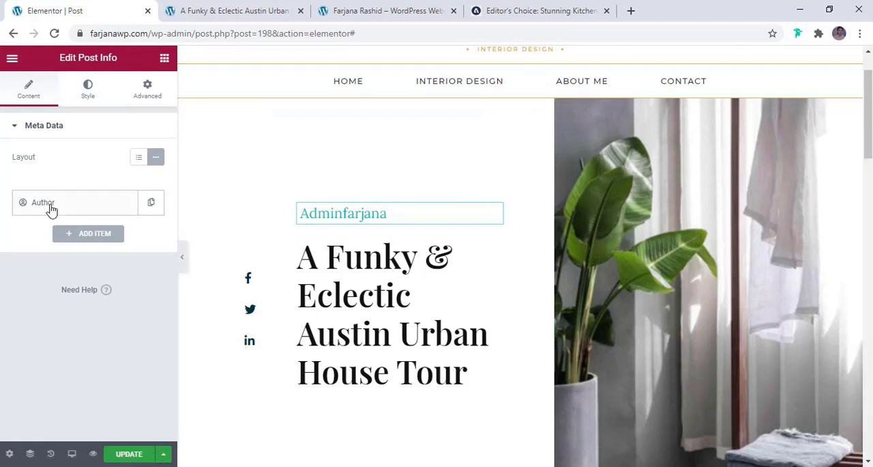
{"action": "left_click", "coordinate": [106, 238]}
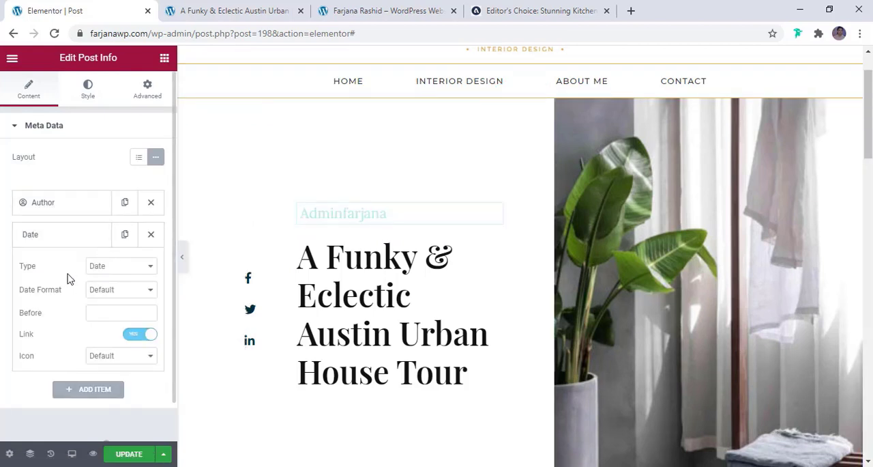
{"action": "left_click", "coordinate": [97, 266]}
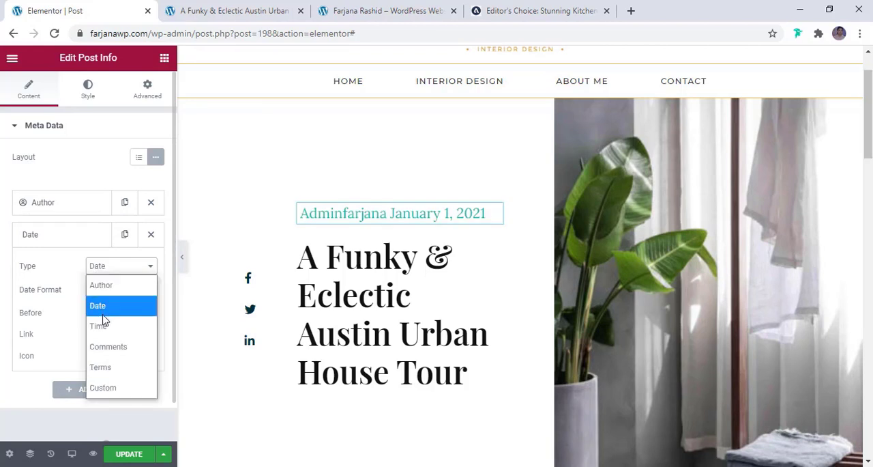
{"action": "left_click", "coordinate": [106, 366]}
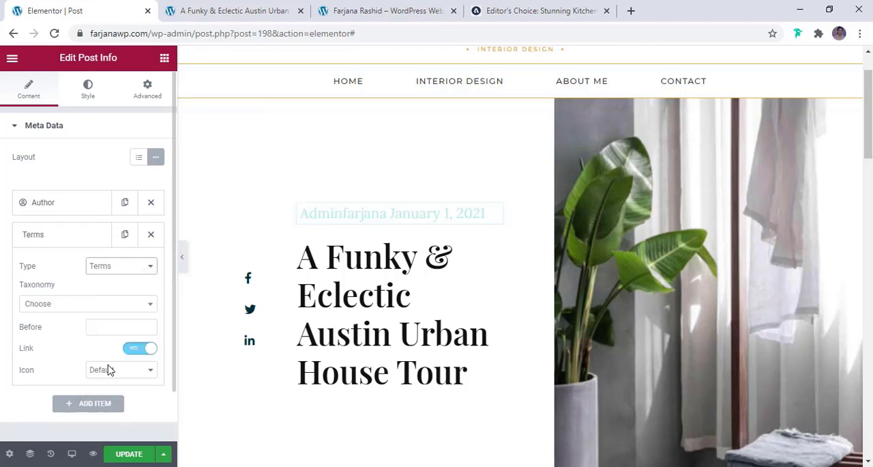
{"action": "right_click", "coordinate": [61, 305]}
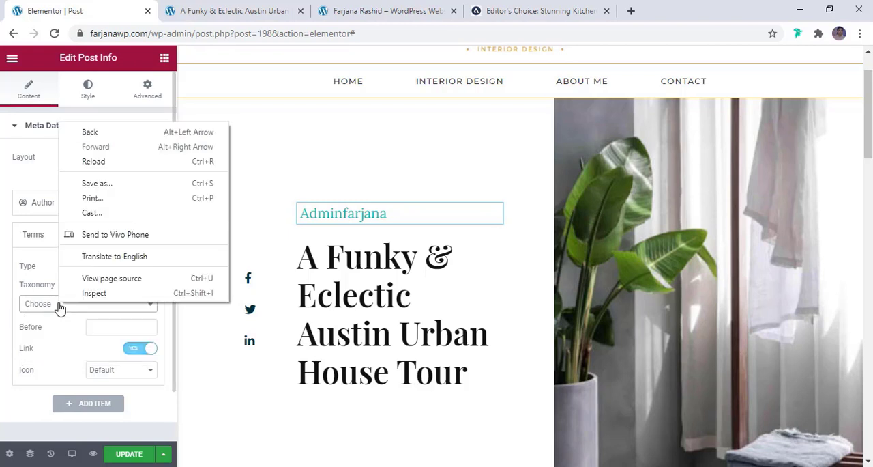
{"action": "left_click", "coordinate": [58, 307]}
{"action": "left_click", "coordinate": [59, 341]}
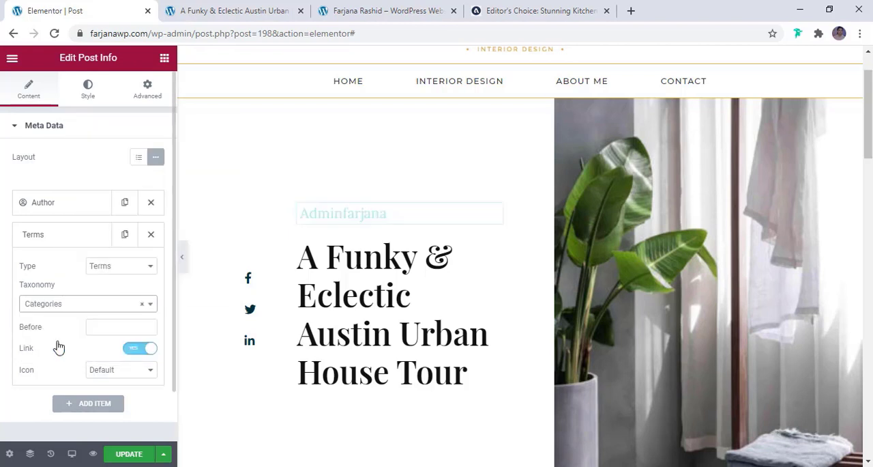
{"action": "left_click", "coordinate": [151, 203]}
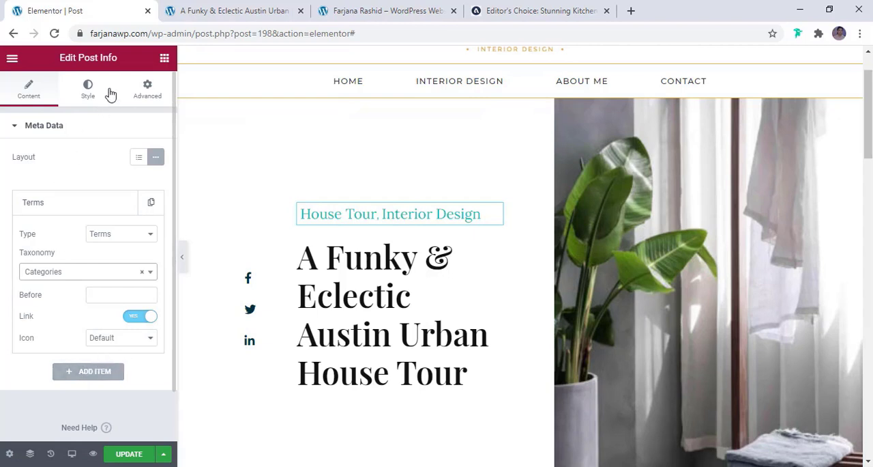
- Set the text color of the post info categories to the global color brown
{"action": "left_click", "coordinate": [89, 88]}
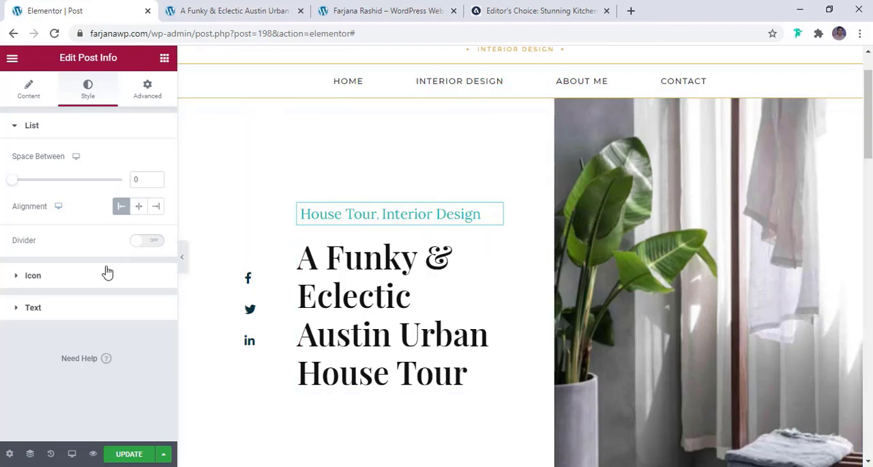
{"action": "left_click", "coordinate": [81, 308]}
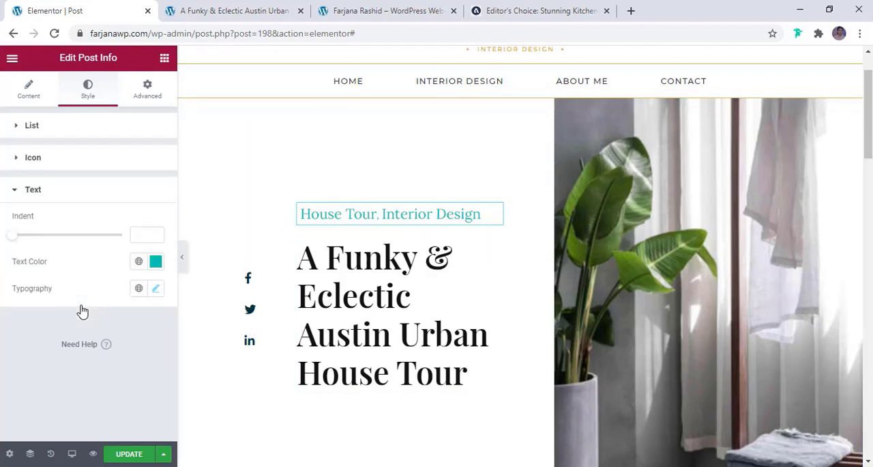
{"action": "left_click", "coordinate": [139, 261]}
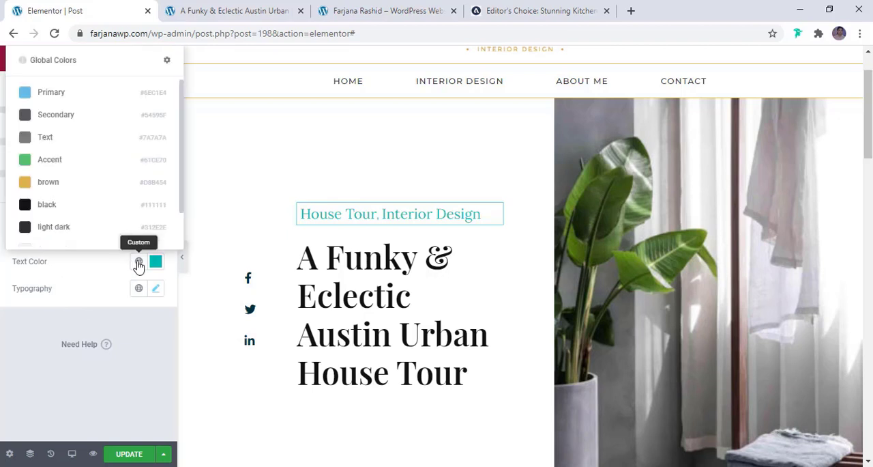
{"action": "left_click", "coordinate": [112, 191]}
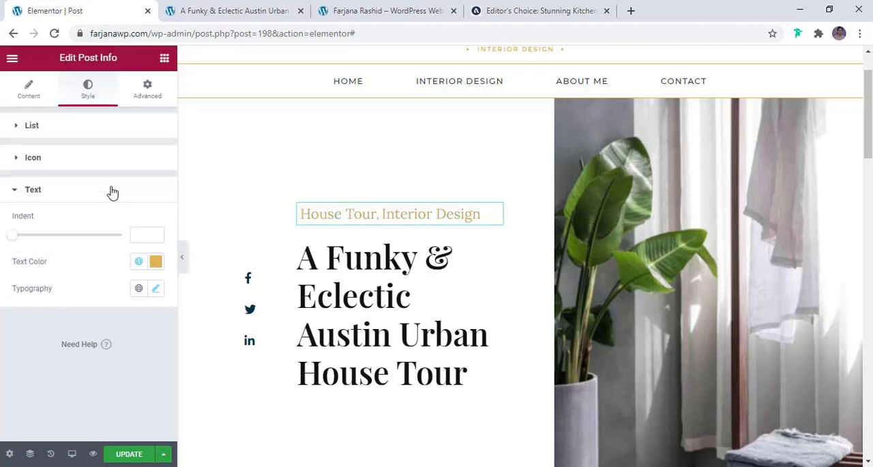
- Set the post info text's font family to Montserrat and its size to 20 px
{"action": "left_click", "coordinate": [155, 288]}
{"action": "scroll", "coordinate": [144, 291], "scroll_direction": "down", "scroll_amount": 2}
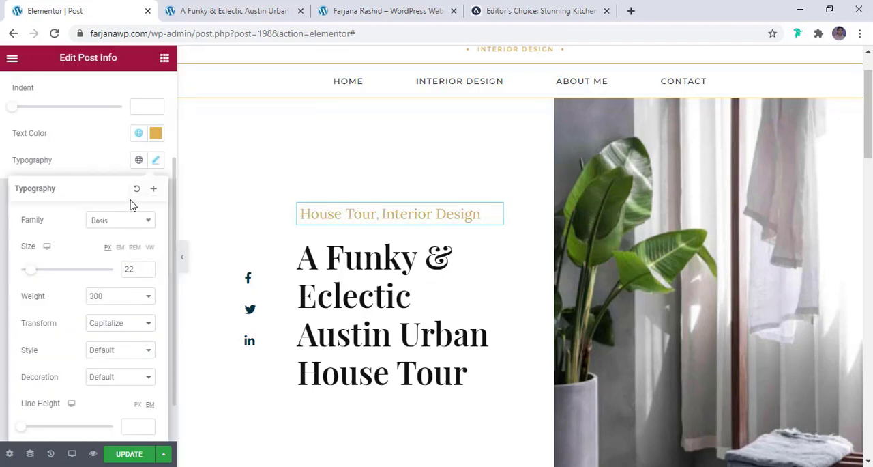
{"action": "left_click", "coordinate": [127, 222]}
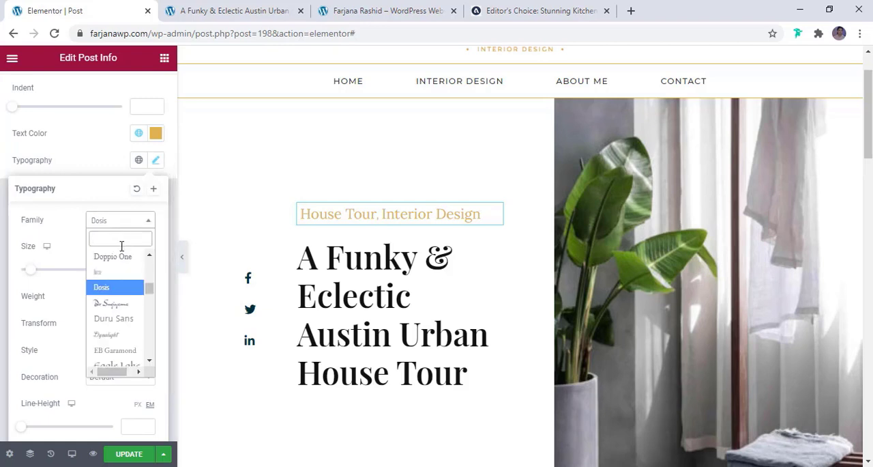
{"action": "type", "text": "mont"}
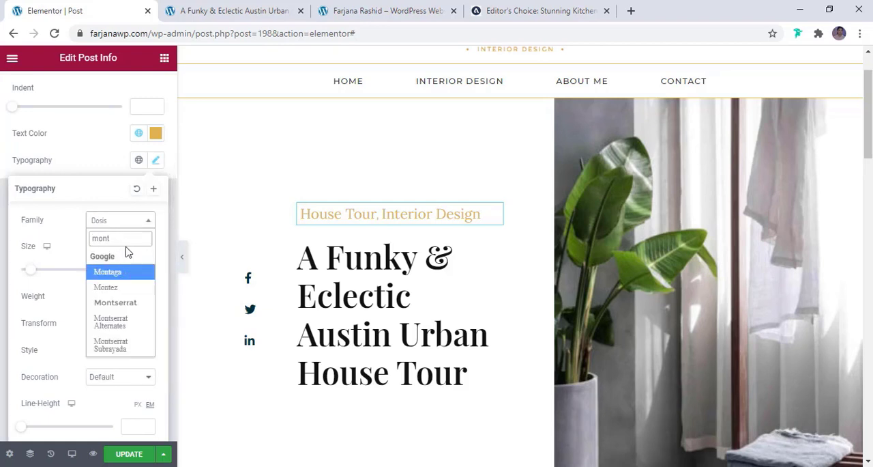
{"action": "left_click", "coordinate": [116, 302]}
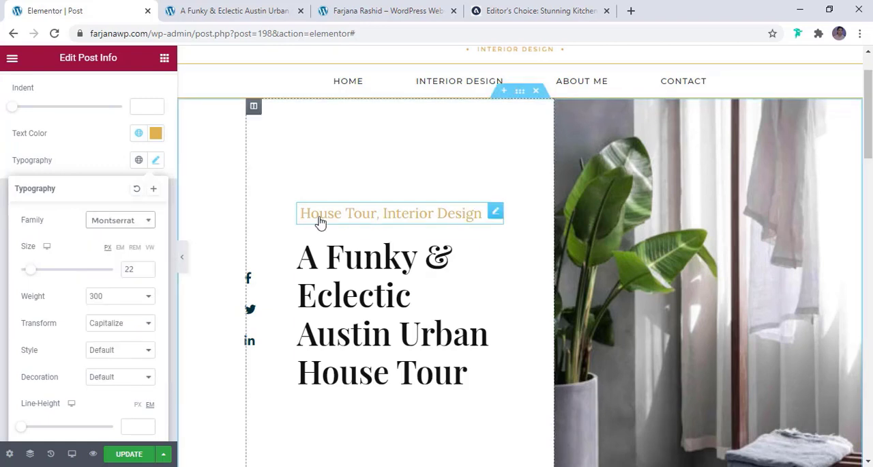
{"action": "double_click", "coordinate": [128, 270]}
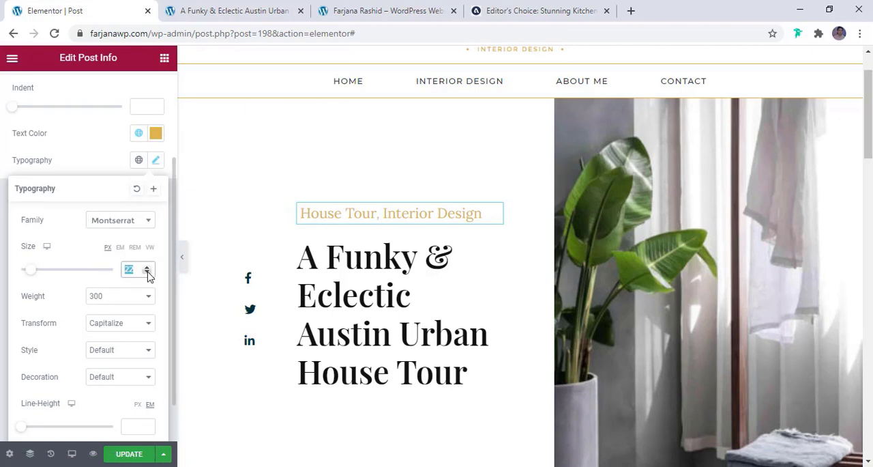
{"action": "left_click", "coordinate": [148, 272]}
{"action": "left_click", "coordinate": [148, 273]}
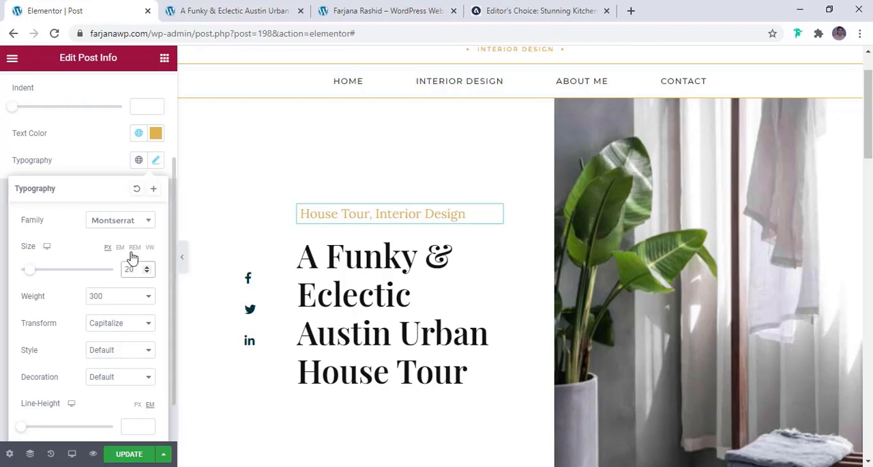
- Transform the post info text to uppercase and reduce its font size to 18 px
{"action": "left_click", "coordinate": [110, 326]}
{"action": "right_click", "coordinate": [110, 326]}
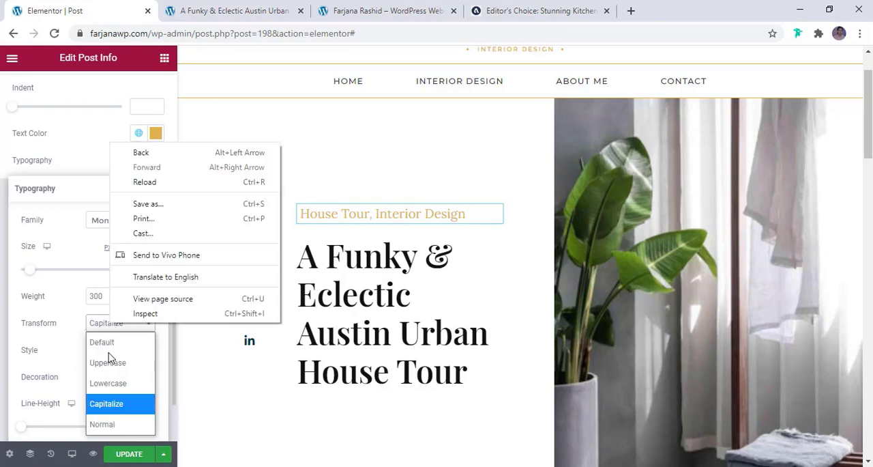
{"action": "left_click", "coordinate": [108, 362]}
{"action": "scroll", "coordinate": [146, 337], "scroll_direction": "down", "scroll_amount": 1}
{"action": "right_click", "coordinate": [146, 223]}
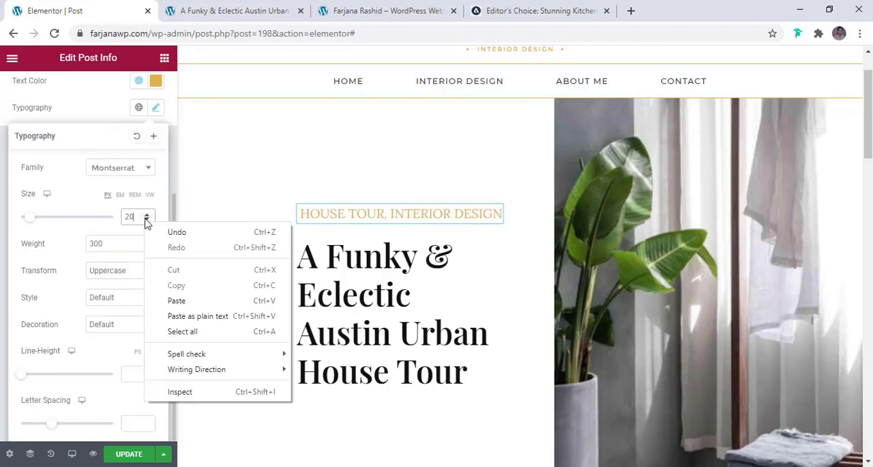
{"action": "left_click", "coordinate": [146, 220]}
{"action": "right_click", "coordinate": [146, 220]}
{"action": "left_click", "coordinate": [146, 219]}
{"action": "left_click", "coordinate": [147, 215]}
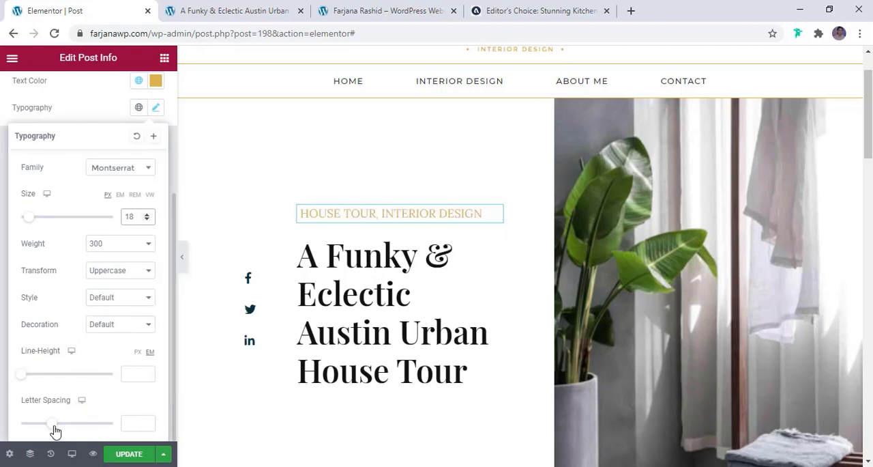
- Increase the letter spacing of the post info categories above the post title
{"action": "left_click_drag", "start_coordinate": [54, 427], "coordinate": [59, 427]}
{"action": "scroll", "coordinate": [101, 172], "scroll_direction": "up", "scroll_amount": 3}
- Set the social icon list's icon color to the global brown and its hover color to the global light dark
{"action": "left_click", "coordinate": [88, 90]}
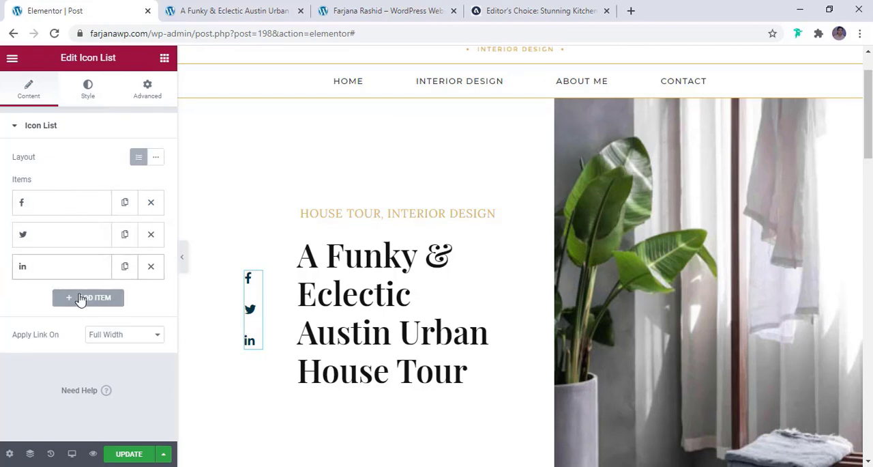
{"action": "left_click", "coordinate": [86, 100]}
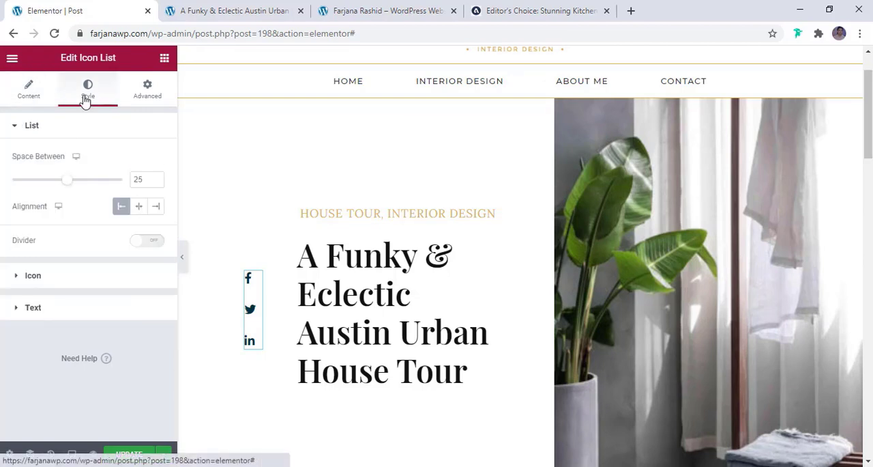
{"action": "left_click", "coordinate": [88, 279]}
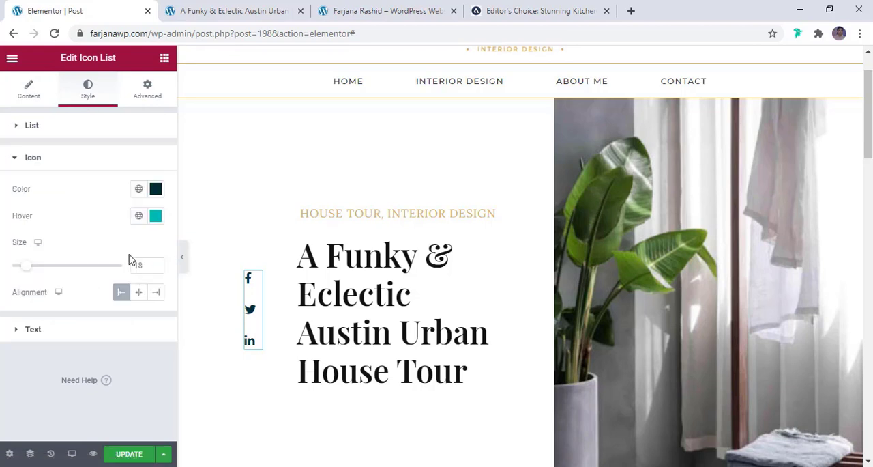
{"action": "left_click", "coordinate": [140, 189]}
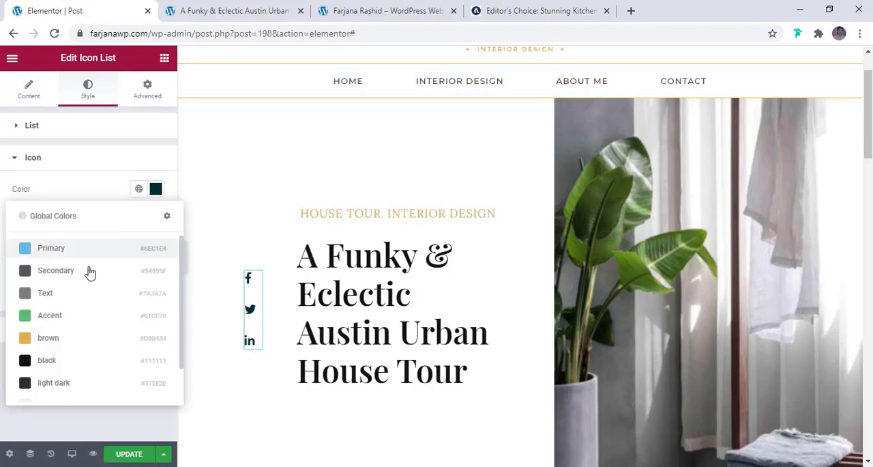
{"action": "left_click", "coordinate": [69, 343]}
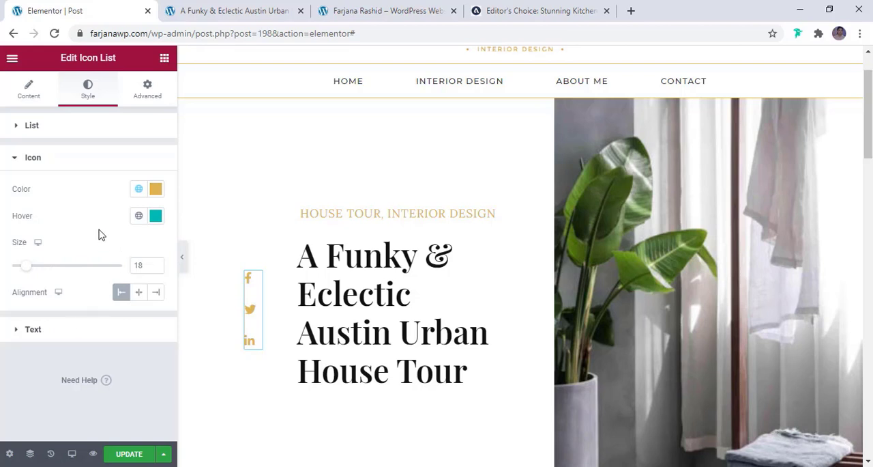
{"action": "left_click", "coordinate": [138, 216]}
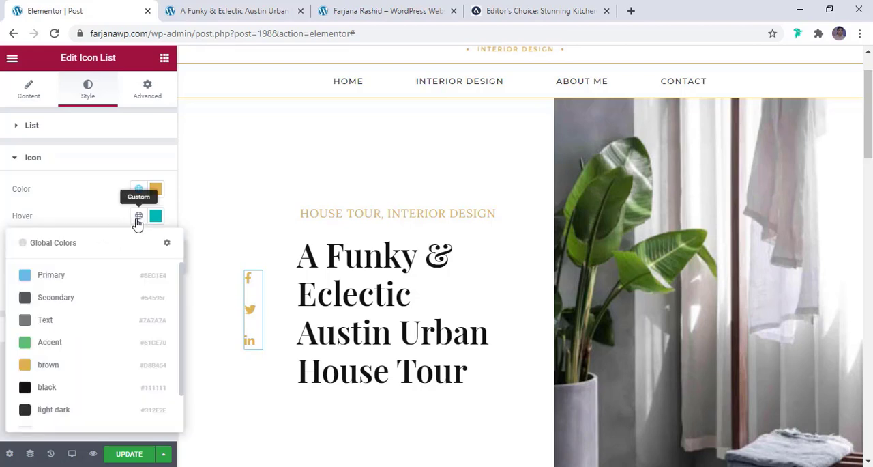
{"action": "left_click", "coordinate": [54, 410]}
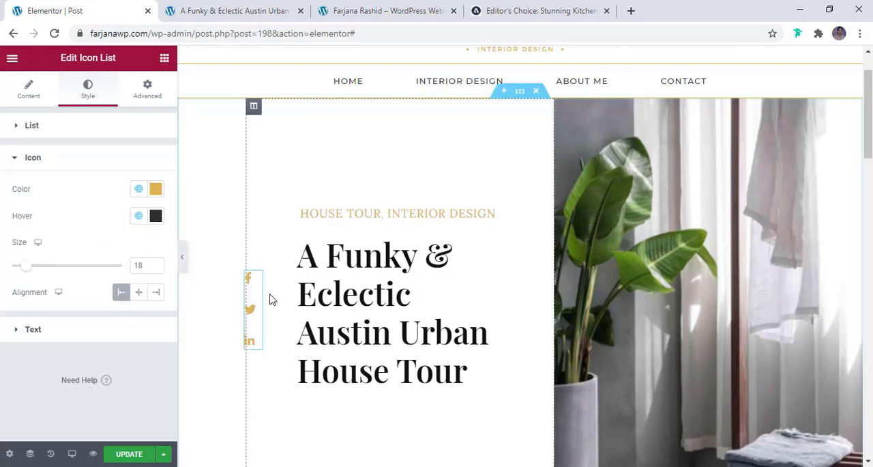
- Set the text color of the date post info beside the post content to the global brown
{"action": "scroll", "coordinate": [348, 335], "scroll_direction": "down", "scroll_amount": 3}
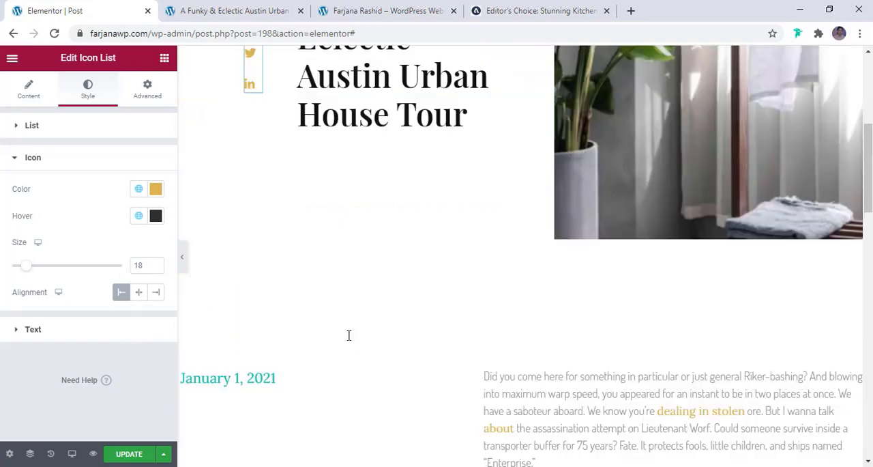
{"action": "scroll", "coordinate": [348, 335], "scroll_direction": "down", "scroll_amount": 2}
{"action": "scroll", "coordinate": [617, 323], "scroll_direction": "down", "scroll_amount": 2}
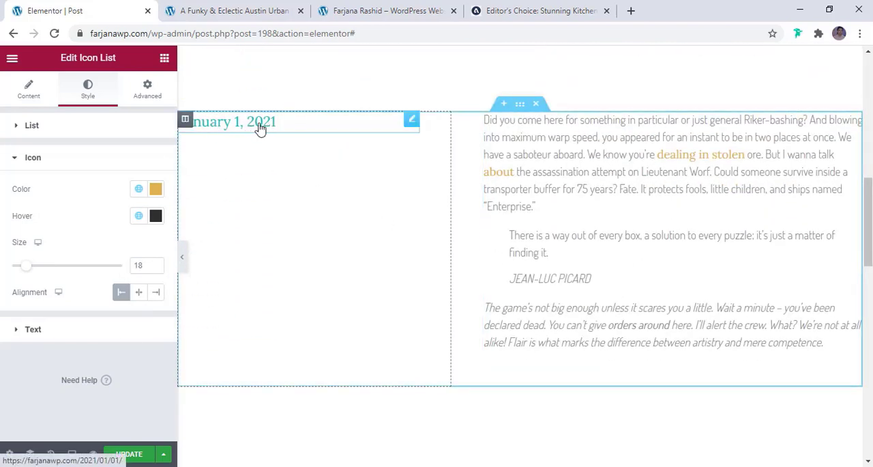
{"action": "left_click", "coordinate": [273, 133]}
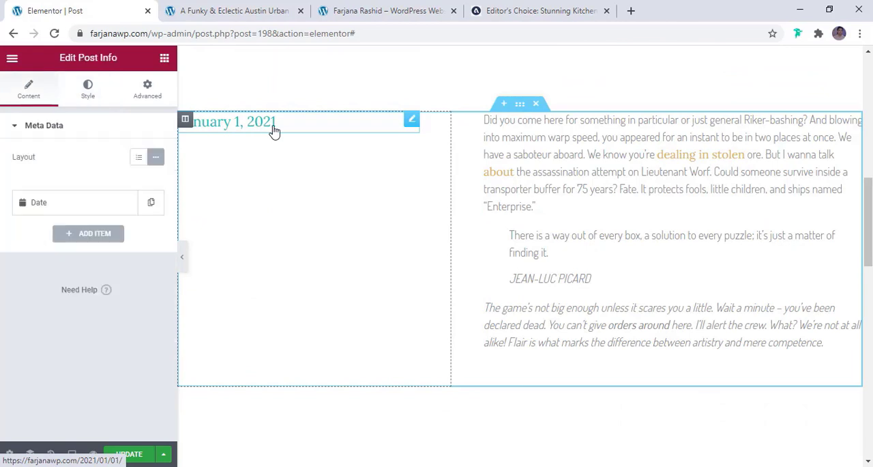
{"action": "left_click", "coordinate": [88, 89]}
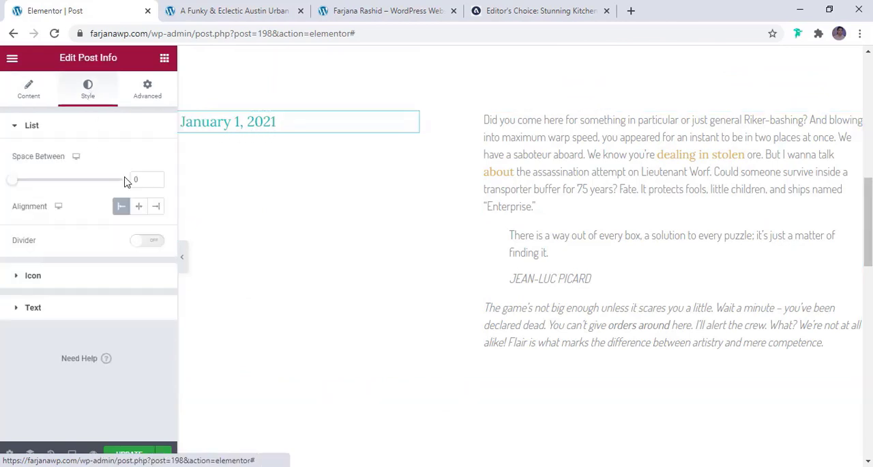
{"action": "left_click", "coordinate": [72, 313]}
{"action": "right_click", "coordinate": [140, 265]}
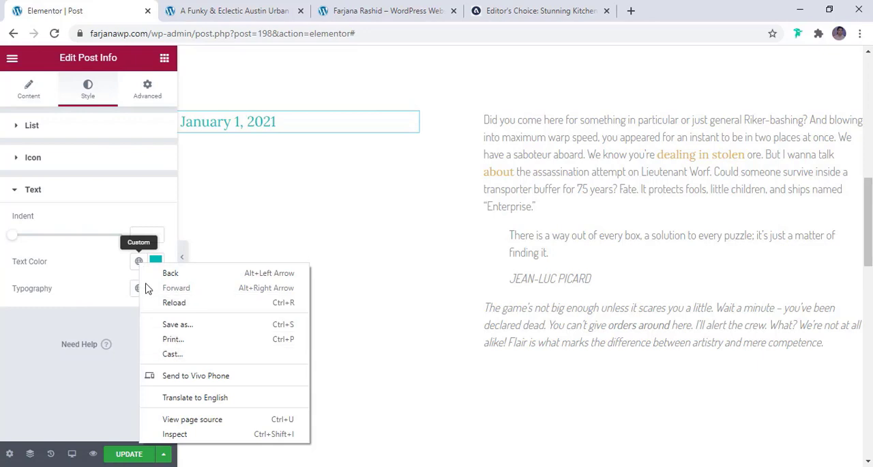
{"action": "left_click", "coordinate": [138, 260]}
{"action": "left_click", "coordinate": [76, 186]}
- Set the post content's text color to the global light dark
{"action": "scroll", "coordinate": [357, 206], "scroll_direction": "down", "scroll_amount": 2}
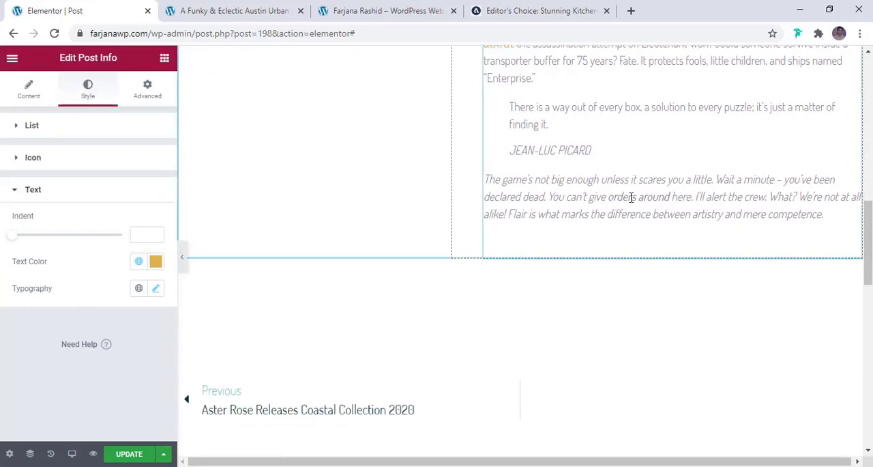
{"action": "left_click", "coordinate": [624, 213]}
{"action": "scroll", "coordinate": [612, 208], "scroll_direction": "up", "scroll_amount": 2}
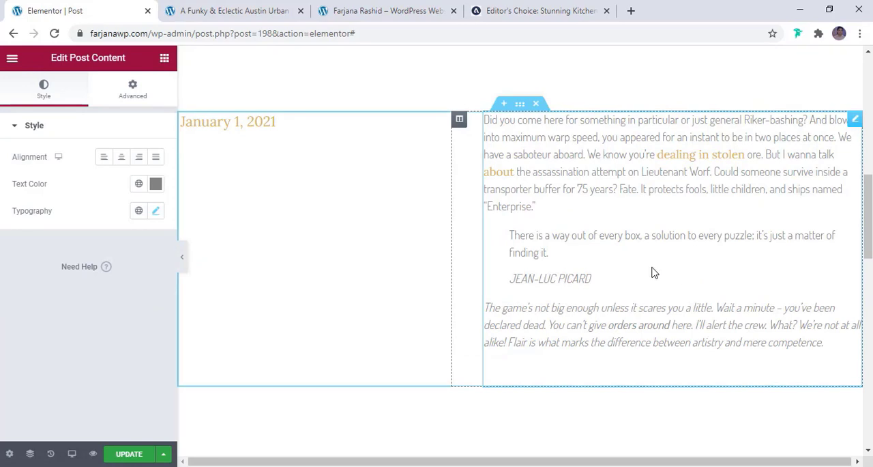
{"action": "left_click", "coordinate": [139, 185]}
{"action": "left_click", "coordinate": [55, 378]}
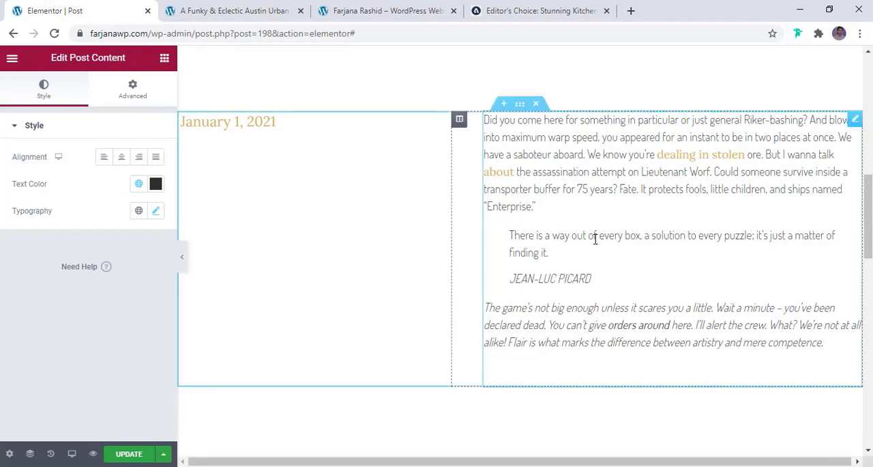
- View the post content's typography settings and the Editor's Choice reference article for comparison
{"action": "left_click", "coordinate": [156, 210]}
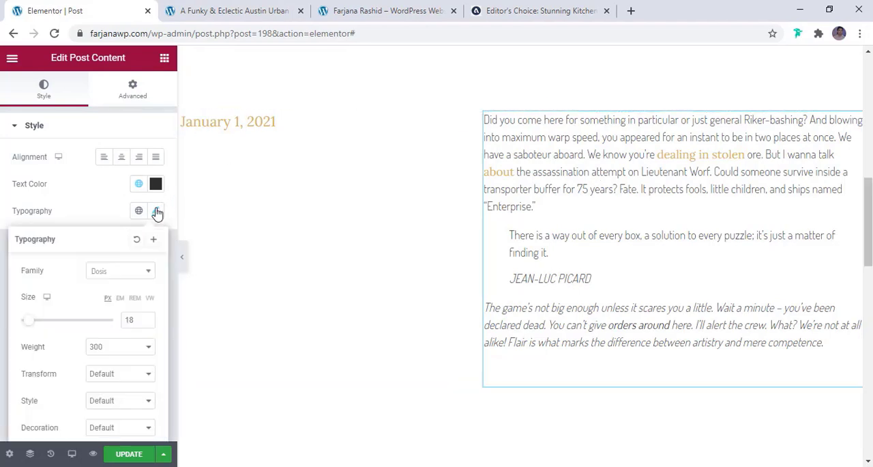
{"action": "left_click", "coordinate": [539, 11]}
- Set the label color of the post navigation below the content to the global brown
{"action": "scroll", "coordinate": [549, 254], "scroll_direction": "down", "scroll_amount": 3}
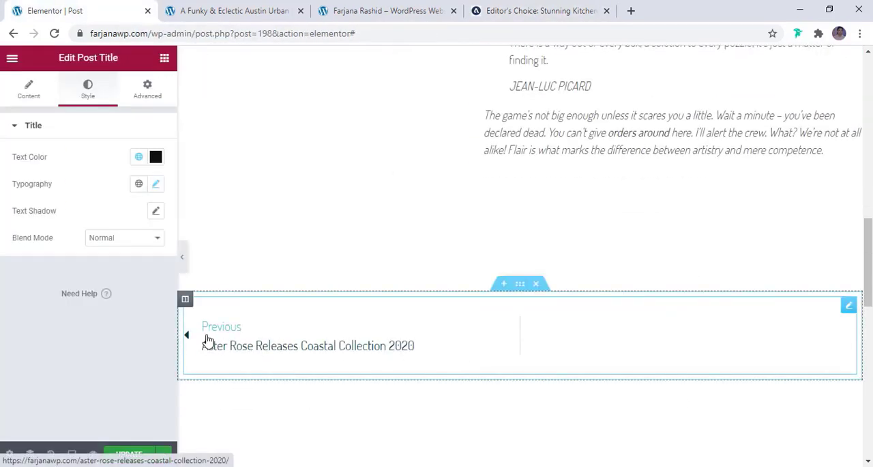
{"action": "left_click", "coordinate": [228, 336]}
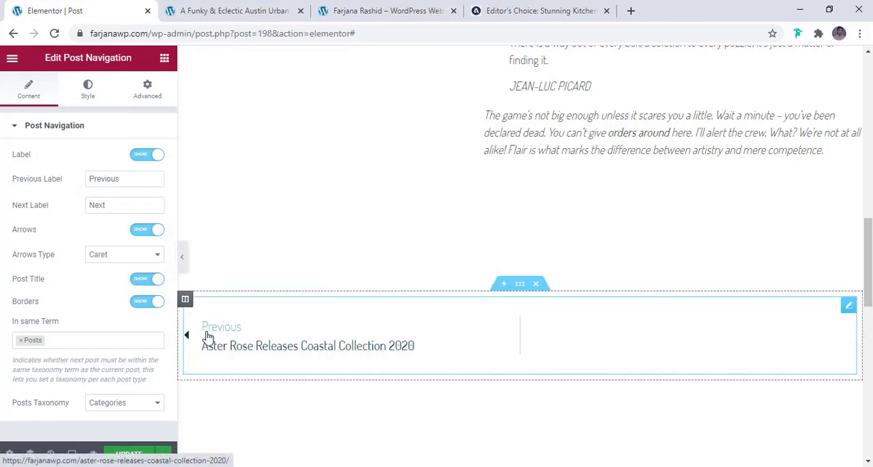
{"action": "left_click", "coordinate": [88, 88]}
{"action": "left_click", "coordinate": [139, 184]}
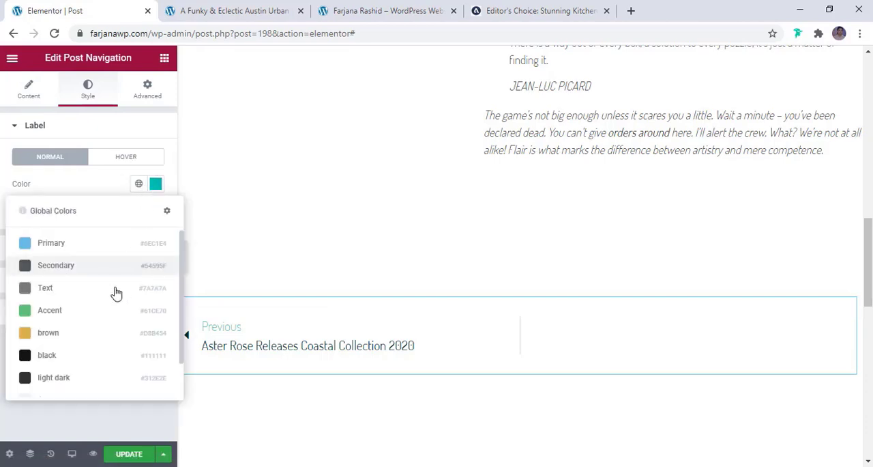
{"action": "left_click", "coordinate": [99, 331]}
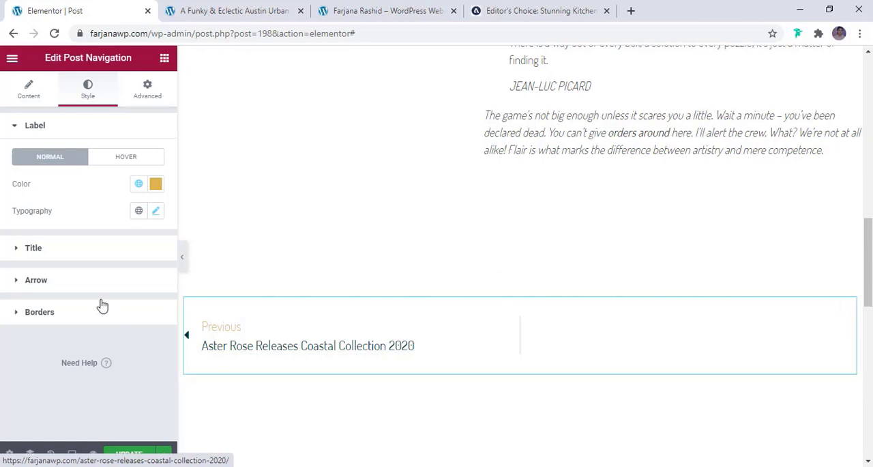
- Set the post navigation's arrow color to the global black
{"action": "left_click", "coordinate": [80, 282]}
{"action": "left_click", "coordinate": [138, 249]}
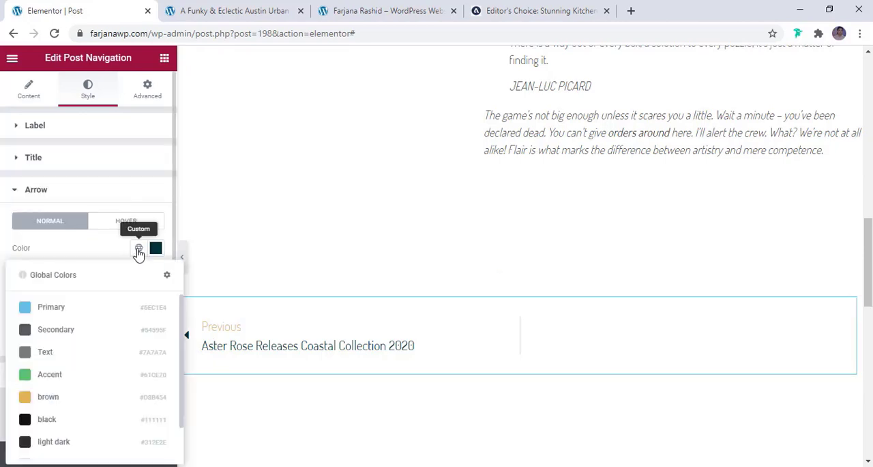
{"action": "left_click", "coordinate": [78, 421]}
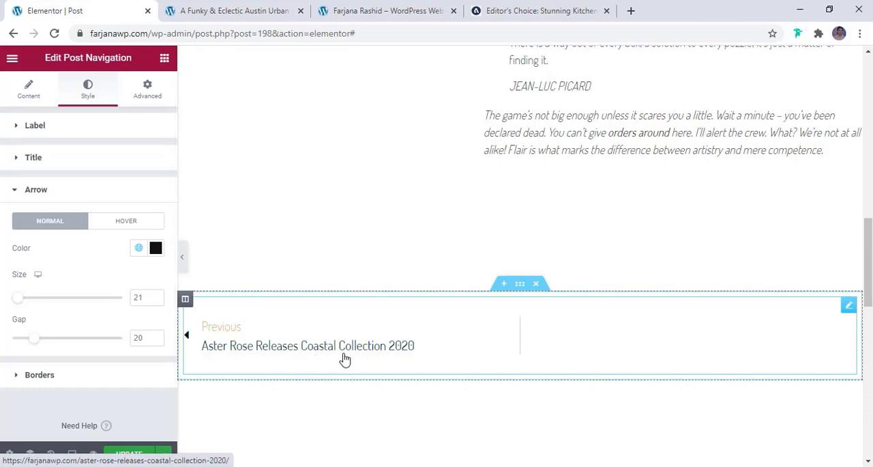
- Set the post navigation's title color to the global black
{"action": "left_click", "coordinate": [76, 161]}
{"action": "right_click", "coordinate": [76, 161]}
{"action": "left_click", "coordinate": [75, 166]}
{"action": "left_click", "coordinate": [75, 166]}
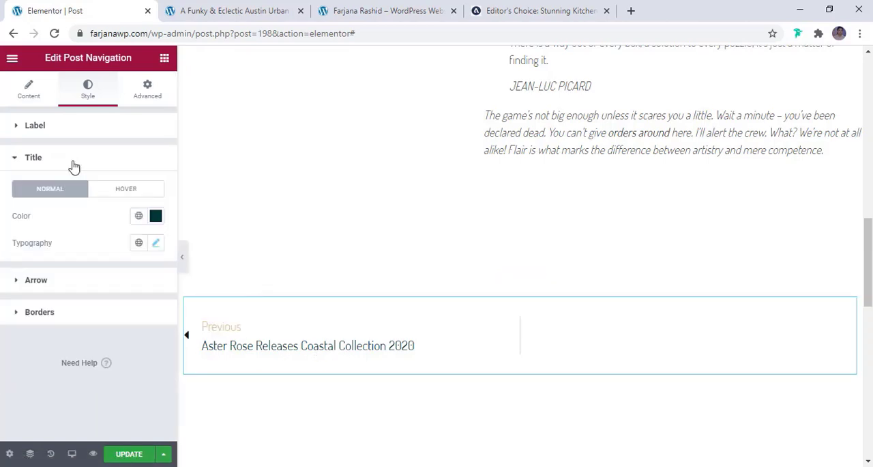
{"action": "left_click", "coordinate": [139, 220]}
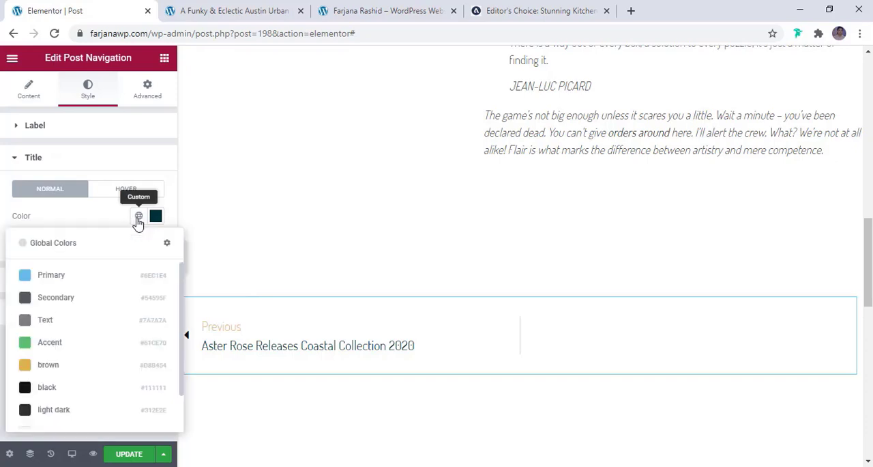
{"action": "left_click", "coordinate": [82, 387]}
- Set the color of the slashes divider above the Explore More About Paris heading to the global brown
{"action": "scroll", "coordinate": [245, 388], "scroll_direction": "down", "scroll_amount": 3}
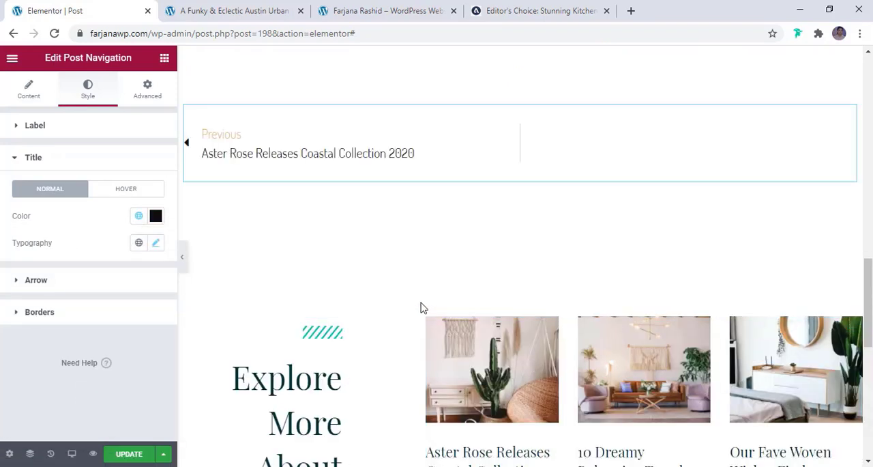
{"action": "left_click", "coordinate": [312, 341]}
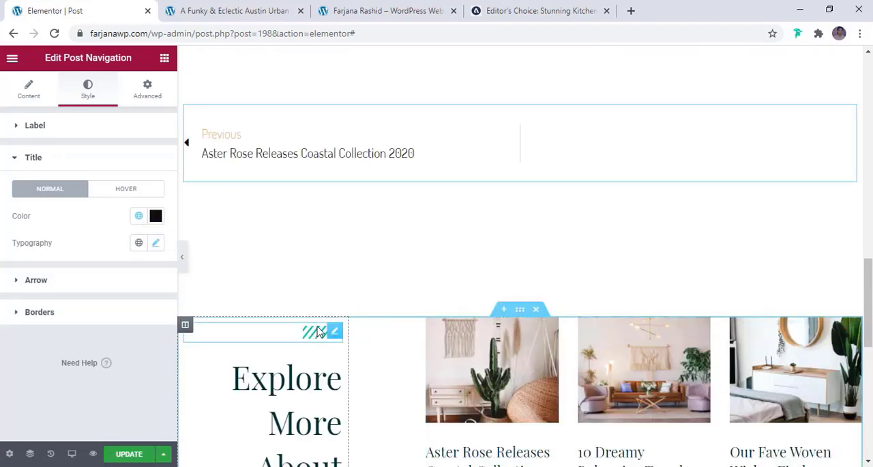
{"action": "left_click", "coordinate": [88, 85]}
{"action": "left_click", "coordinate": [139, 158]}
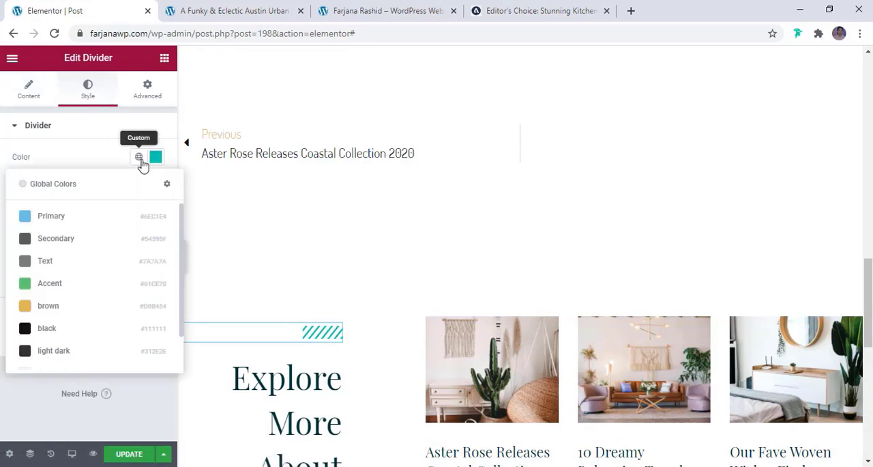
{"action": "left_click", "coordinate": [88, 306]}
- Set the Explore More About Paris heading's text color to the global black
{"action": "scroll", "coordinate": [348, 352], "scroll_direction": "down", "scroll_amount": 3}
{"action": "left_click", "coordinate": [329, 330]}
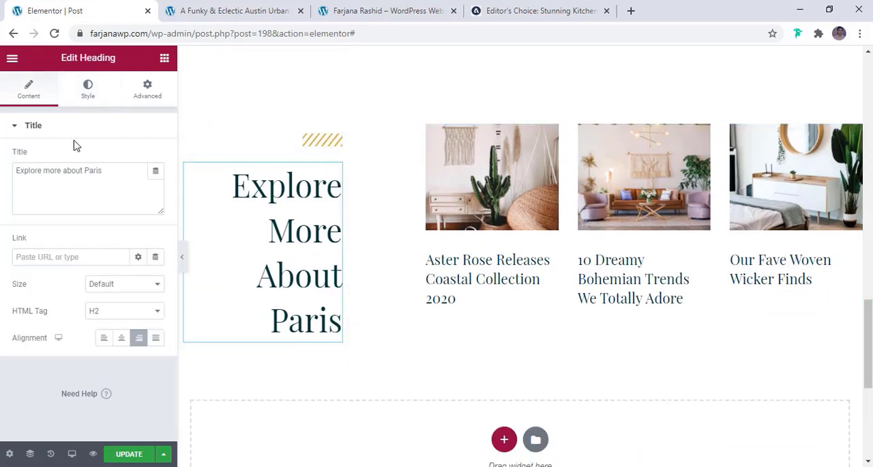
{"action": "left_click", "coordinate": [87, 89]}
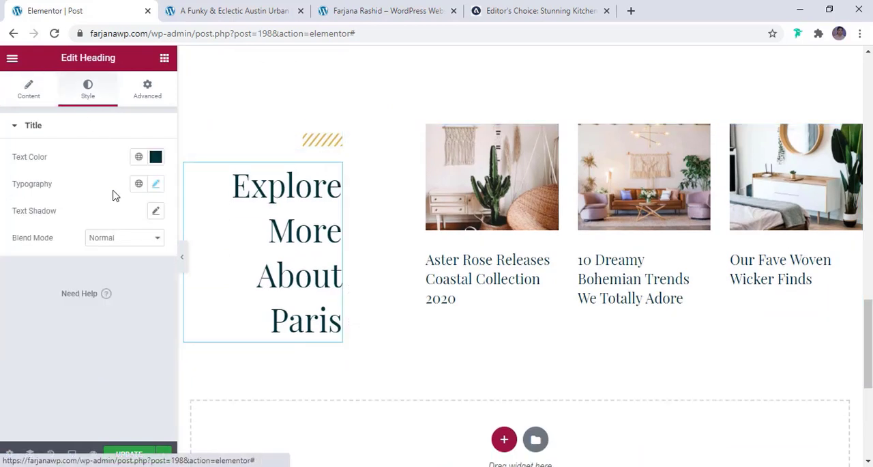
{"action": "left_click", "coordinate": [138, 157]}
{"action": "left_click", "coordinate": [82, 329]}
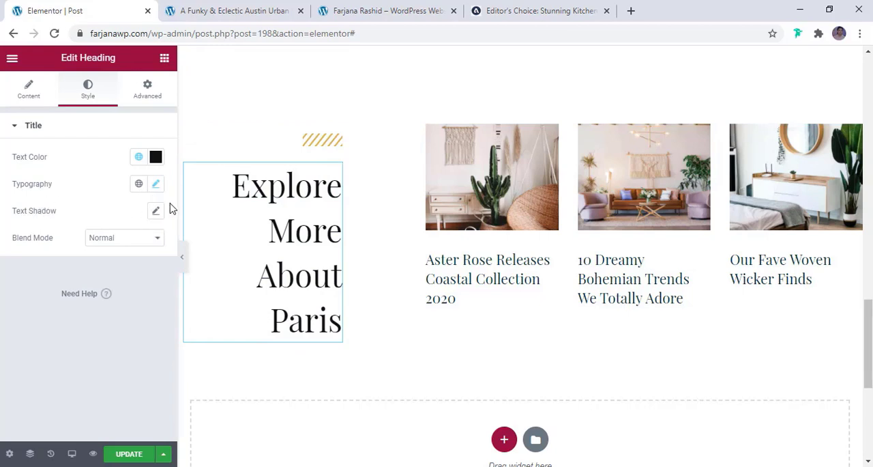
- Reduce the Explore More About Paris heading's font size to a little under 46 px
{"action": "left_click", "coordinate": [155, 186]}
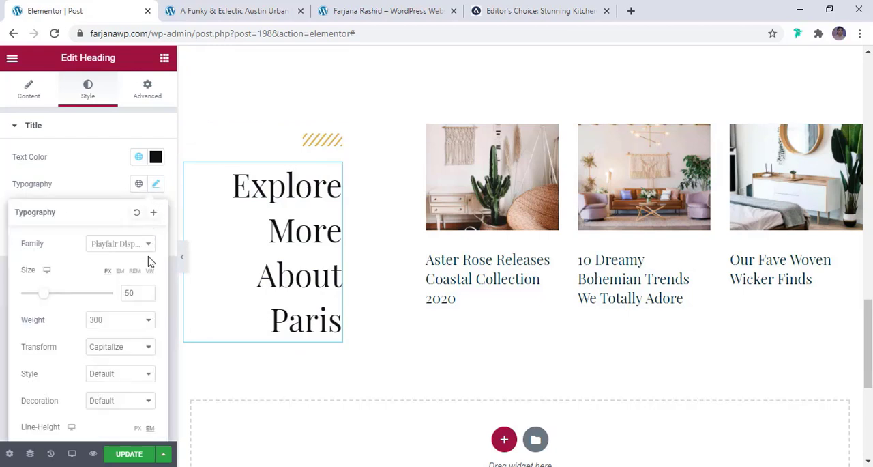
{"action": "left_click", "coordinate": [146, 294]}
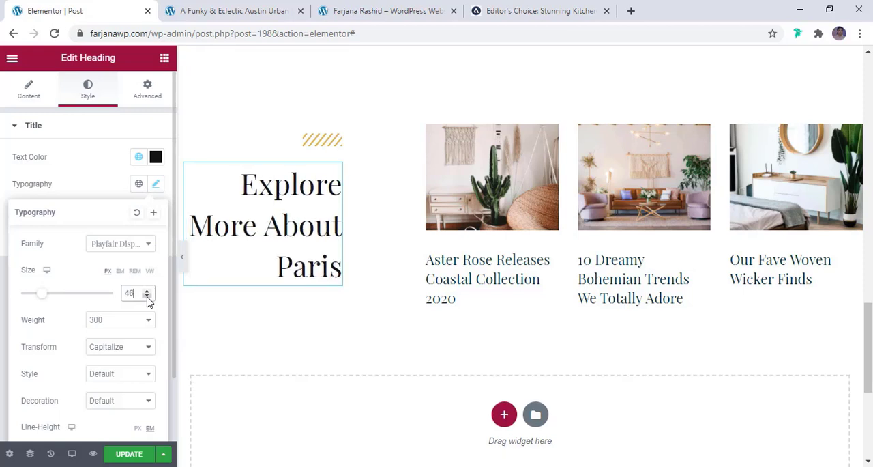
{"action": "left_click", "coordinate": [496, 239]}
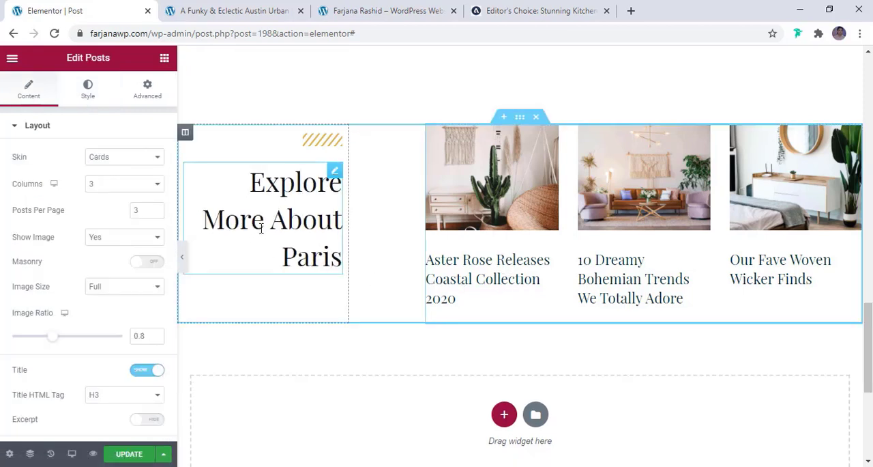
- Shorten the Explore More About Paris heading's title to "Explore more"
{"action": "left_click", "coordinate": [286, 219]}
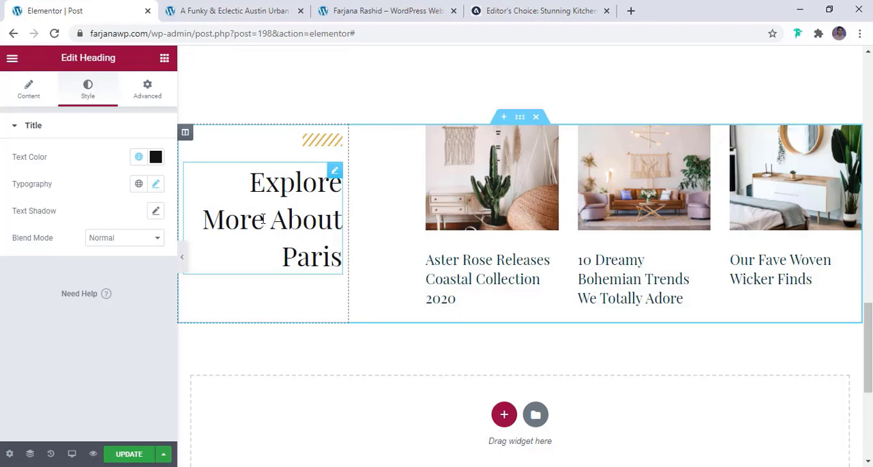
{"action": "left_click", "coordinate": [51, 98]}
{"action": "left_click_drag", "start_coordinate": [117, 170], "coordinate": [76, 172]}
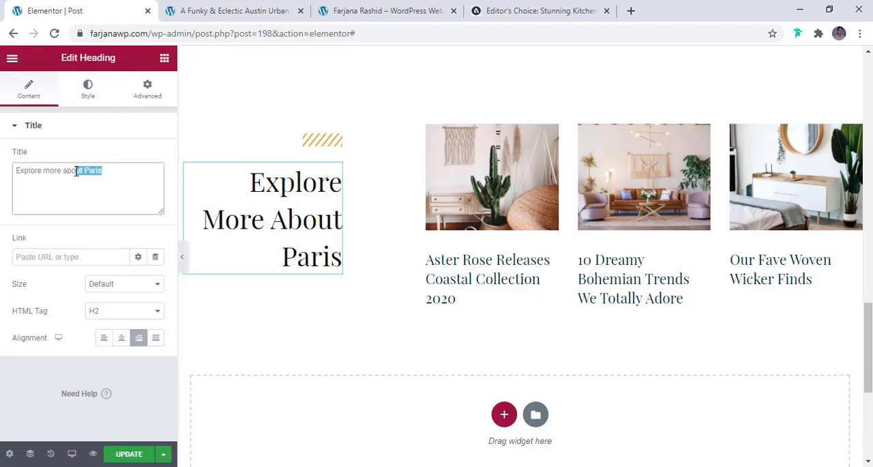
{"action": "key", "text": "BackSpace"}
{"action": "key", "text": "BackSpace"}
{"action": "key", "text": "BackSpace"}
{"action": "key", "text": "BackSpace"}
{"action": "key", "text": "BackSpace"}
{"action": "key", "text": "BackSpace"}
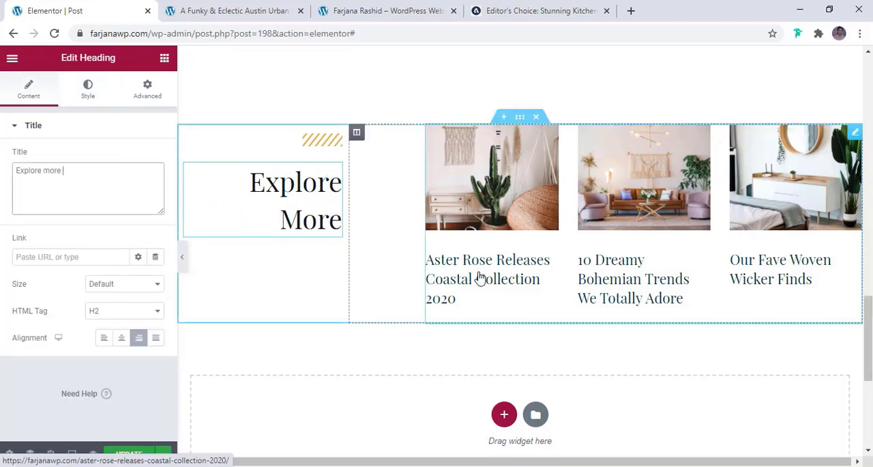
- Set the query source of the posts grid beside the Explore More heading to Related
{"action": "left_click", "coordinate": [478, 279]}
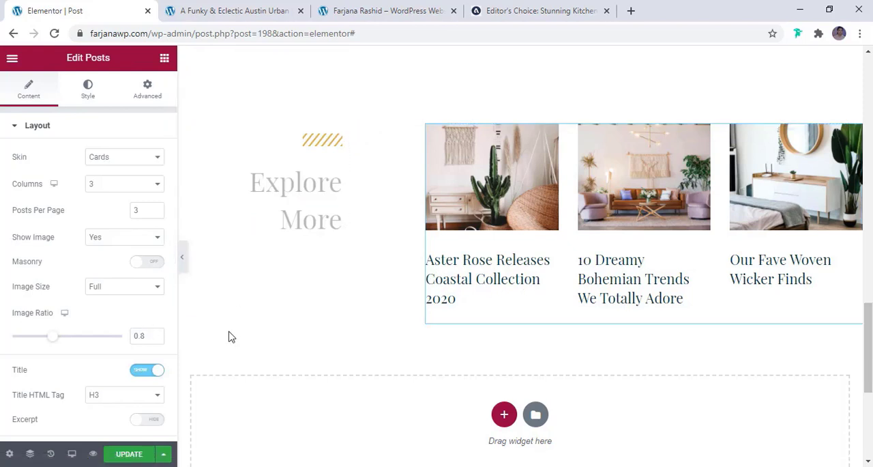
{"action": "scroll", "coordinate": [96, 292], "scroll_direction": "down", "scroll_amount": 4}
{"action": "scroll", "coordinate": [96, 292], "scroll_direction": "up", "scroll_amount": 4}
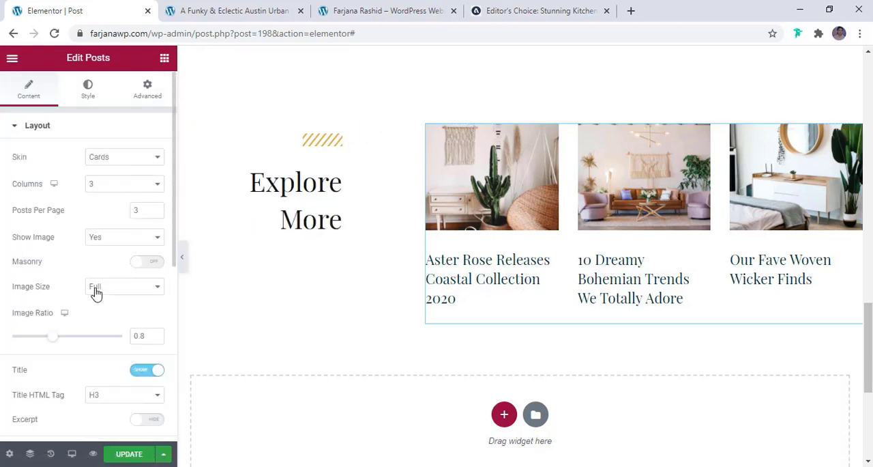
{"action": "scroll", "coordinate": [95, 292], "scroll_direction": "down", "scroll_amount": 5}
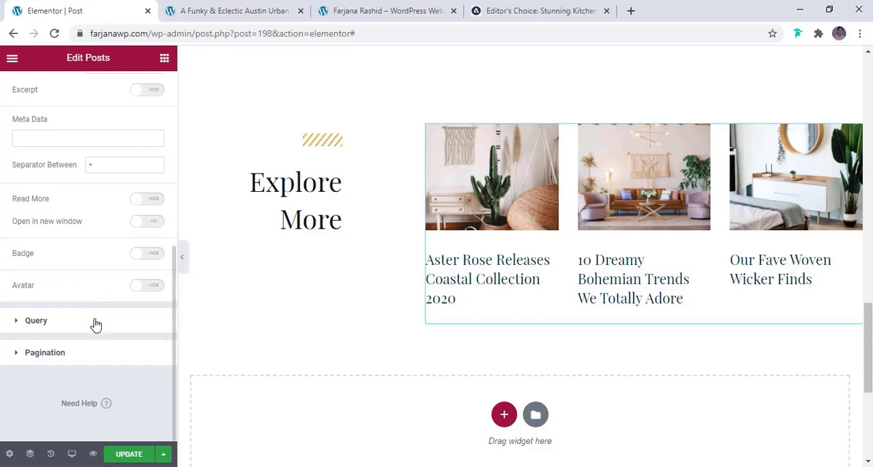
{"action": "left_click", "coordinate": [96, 322]}
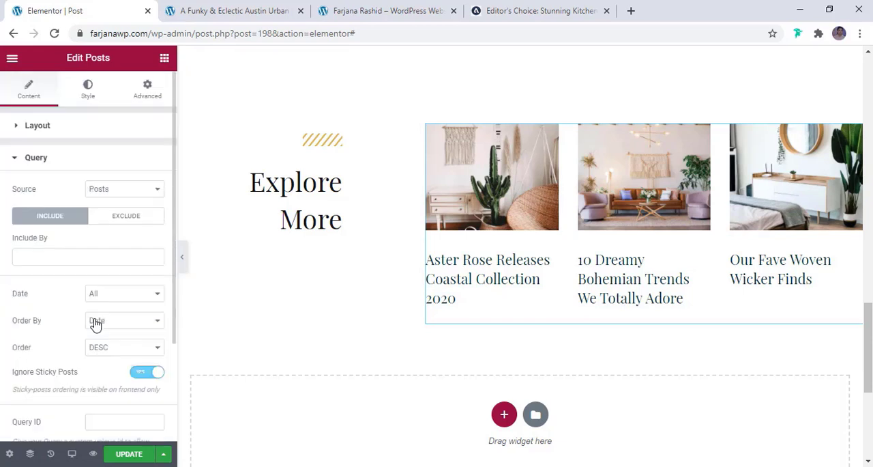
{"action": "left_click", "coordinate": [108, 193]}
{"action": "left_click", "coordinate": [124, 292]}
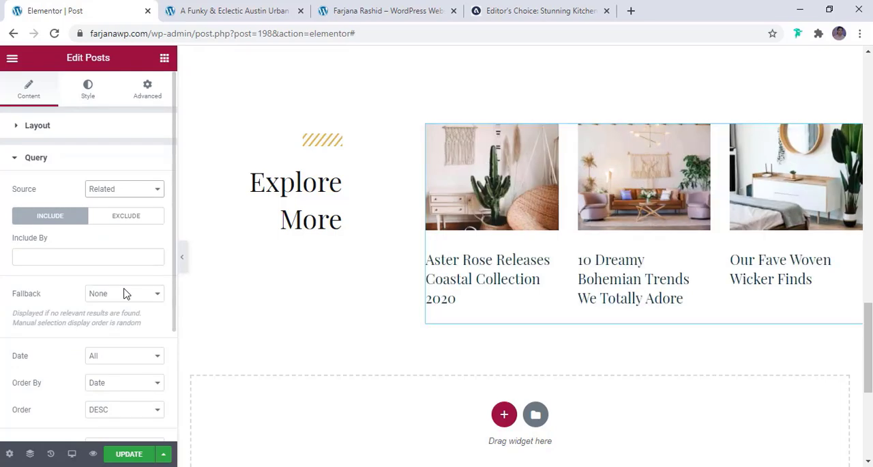
- Examine the related-posts query's exclusion rules and review the surrounding sections of the post template
{"action": "scroll", "coordinate": [566, 285], "scroll_direction": "up", "scroll_amount": 3}
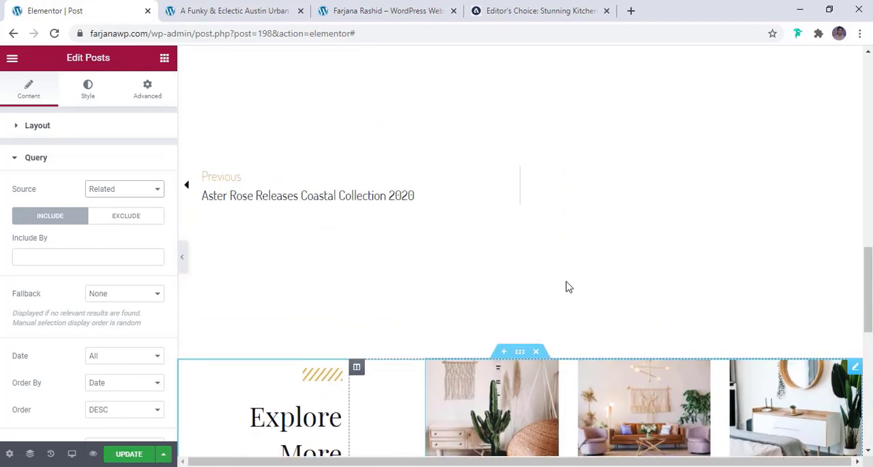
{"action": "scroll", "coordinate": [579, 253], "scroll_direction": "up", "scroll_amount": 2}
{"action": "scroll", "coordinate": [587, 222], "scroll_direction": "up", "scroll_amount": 2}
{"action": "scroll", "coordinate": [585, 226], "scroll_direction": "down", "scroll_amount": 9}
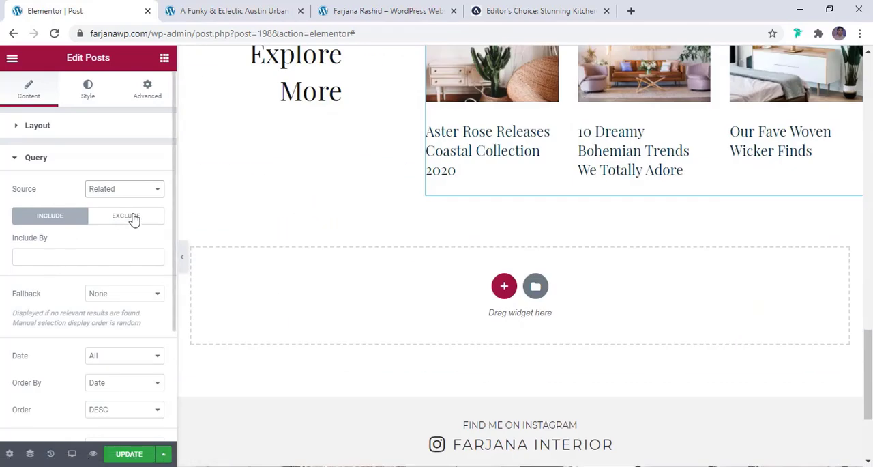
{"action": "left_click", "coordinate": [135, 219]}
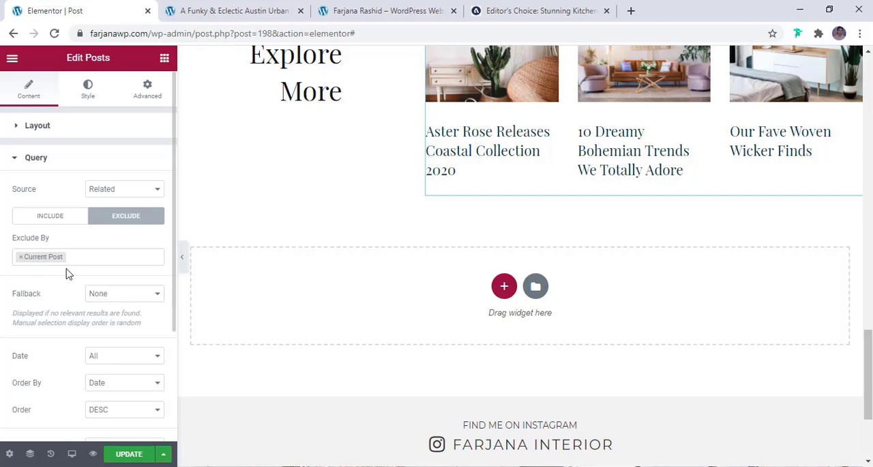
{"action": "scroll", "coordinate": [125, 339], "scroll_direction": "down", "scroll_amount": 2}
{"action": "scroll", "coordinate": [125, 343], "scroll_direction": "up", "scroll_amount": 2}
{"action": "scroll", "coordinate": [450, 197], "scroll_direction": "up", "scroll_amount": 3}
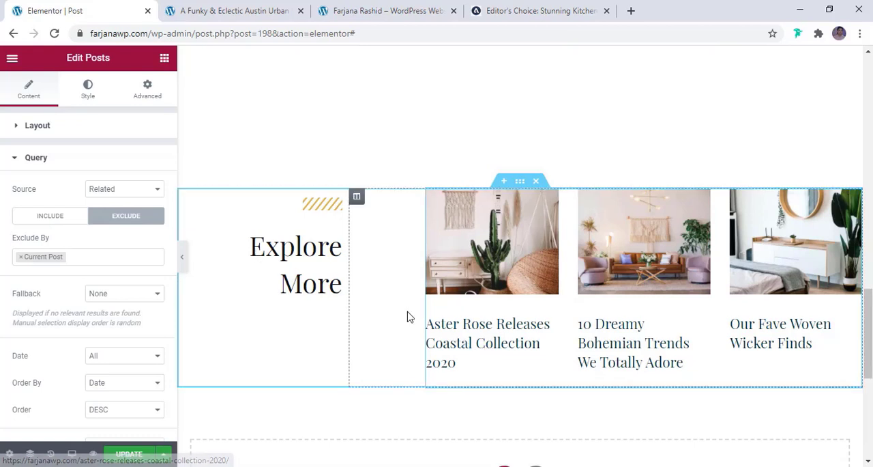
- Set the title color of the related posts grid to the global black
{"action": "left_click", "coordinate": [88, 89]}
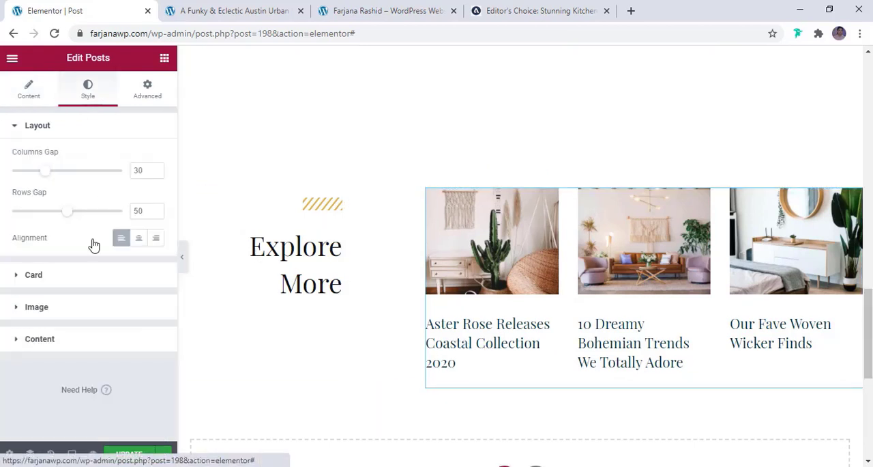
{"action": "left_click", "coordinate": [67, 339]}
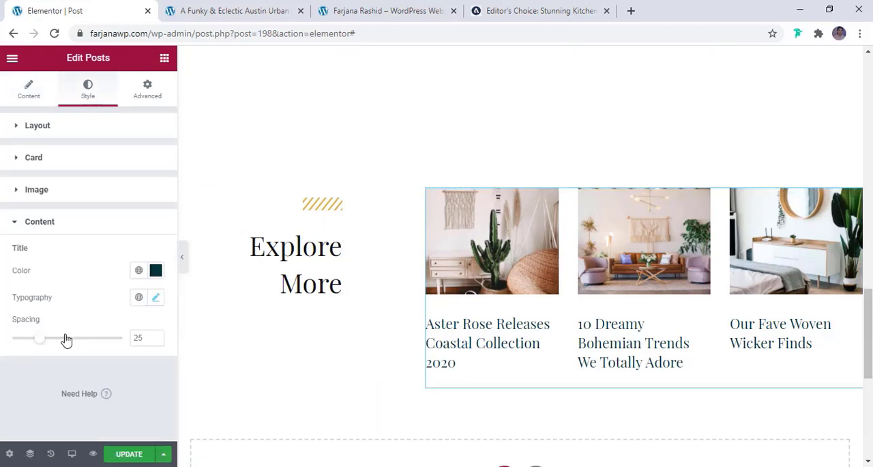
{"action": "left_click", "coordinate": [139, 271]}
{"action": "left_click", "coordinate": [116, 213]}
- Set the related posts' title font size to 19 px and their image spacing to 0
{"action": "left_click", "coordinate": [156, 297]}
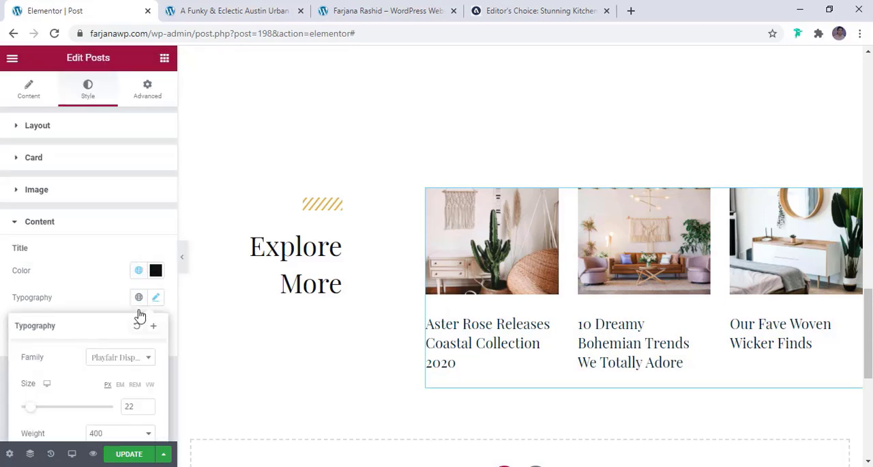
{"action": "scroll", "coordinate": [123, 317], "scroll_direction": "down", "scroll_amount": 2}
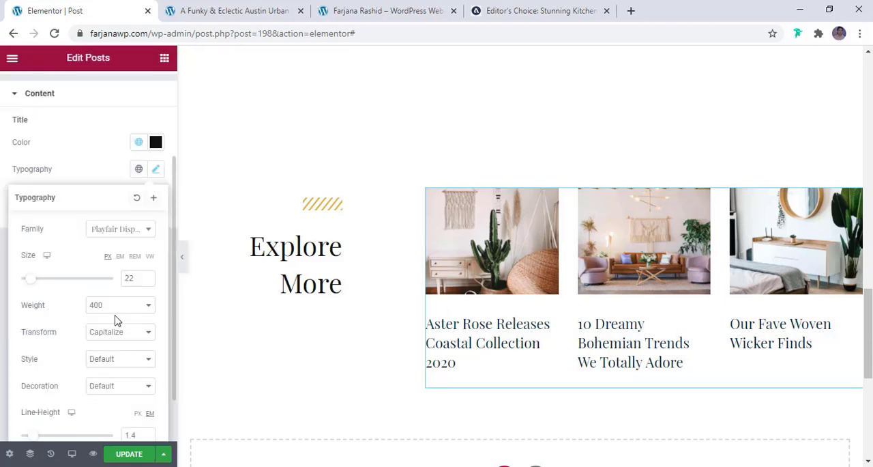
{"action": "left_click", "coordinate": [147, 280]}
{"action": "left_click", "coordinate": [147, 281]}
{"action": "left_click", "coordinate": [147, 281]}
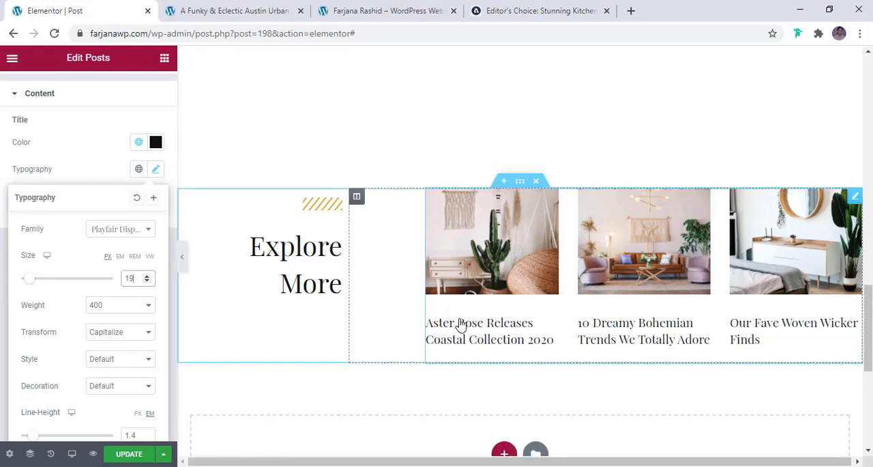
{"action": "left_click", "coordinate": [86, 159]}
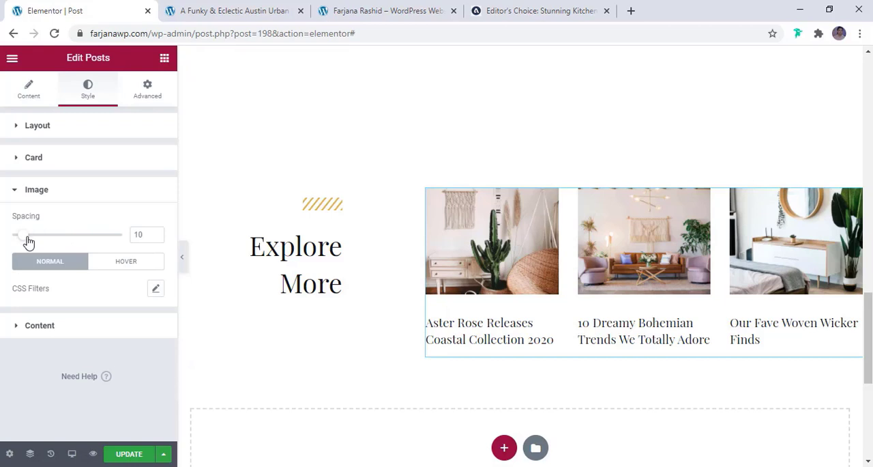
{"action": "left_click_drag", "start_coordinate": [27, 242], "coordinate": [14, 241]}
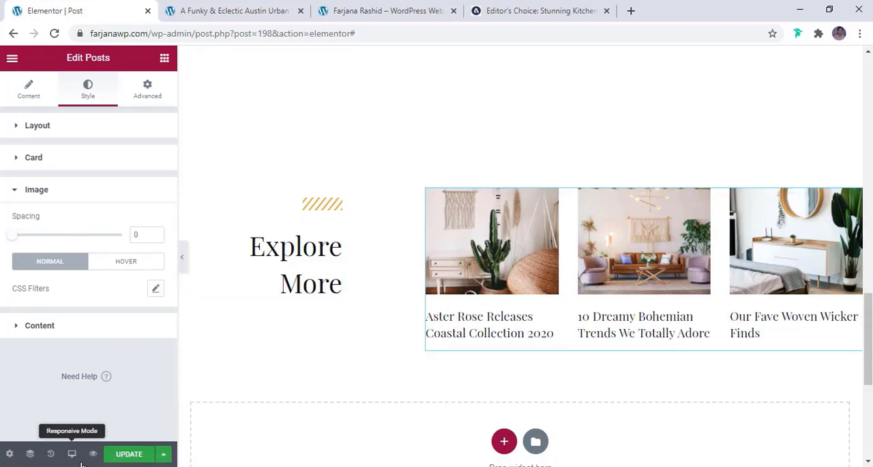
- Publish the template with a display condition that includes all Posts
{"action": "left_click", "coordinate": [129, 453]}
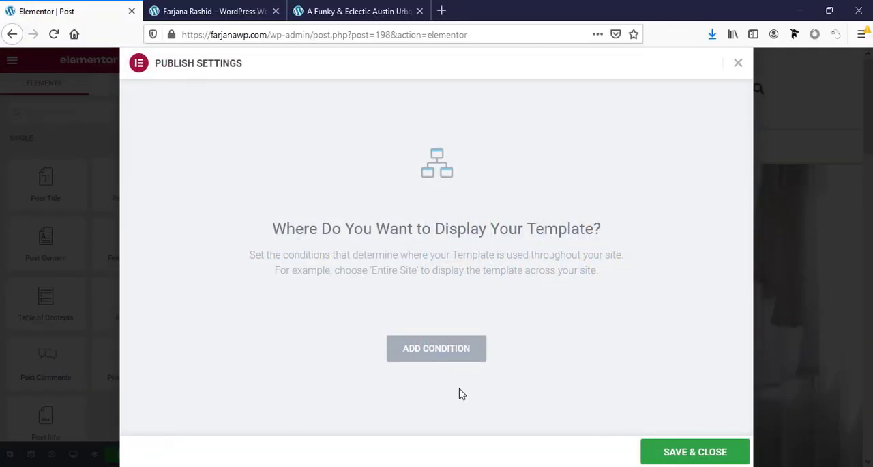
{"action": "left_click", "coordinate": [422, 363]}
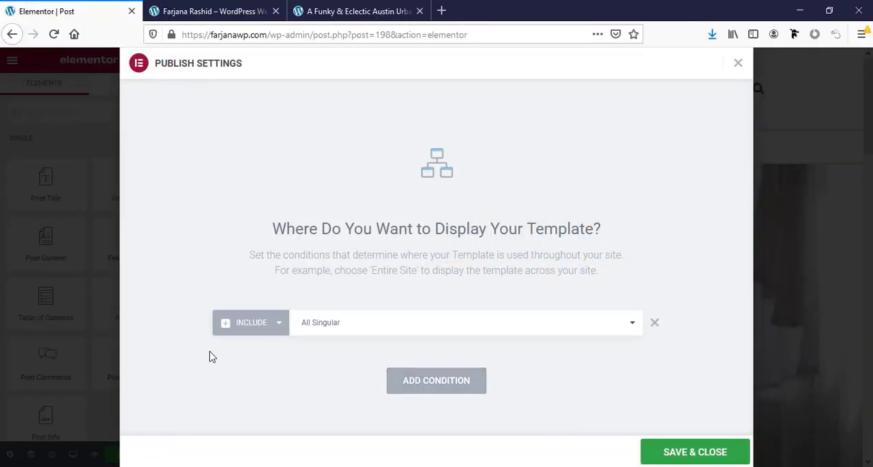
{"action": "left_click", "coordinate": [342, 329]}
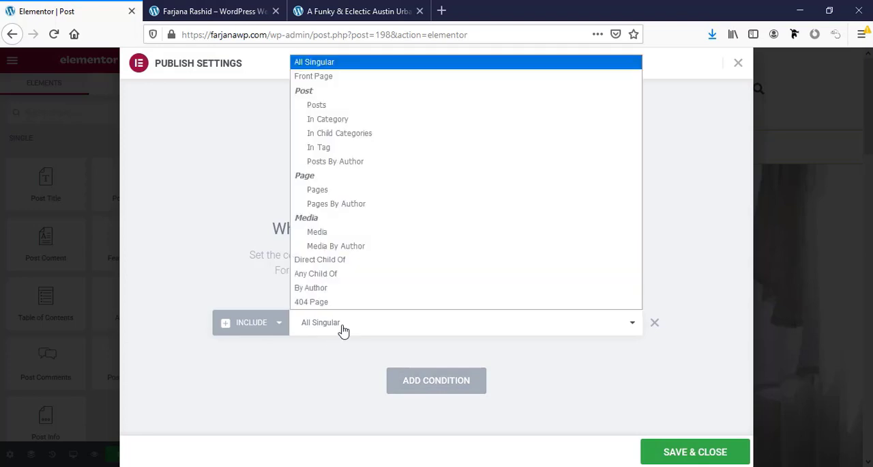
{"action": "left_click", "coordinate": [320, 108]}
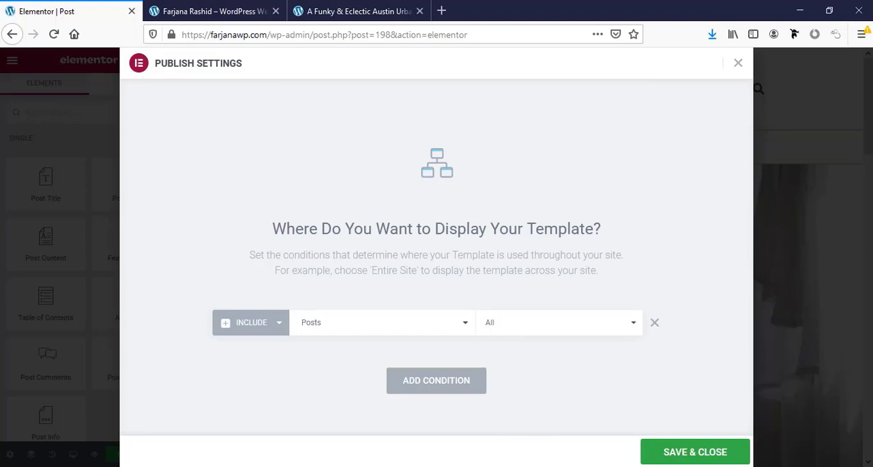
{"action": "left_click", "coordinate": [692, 455]}
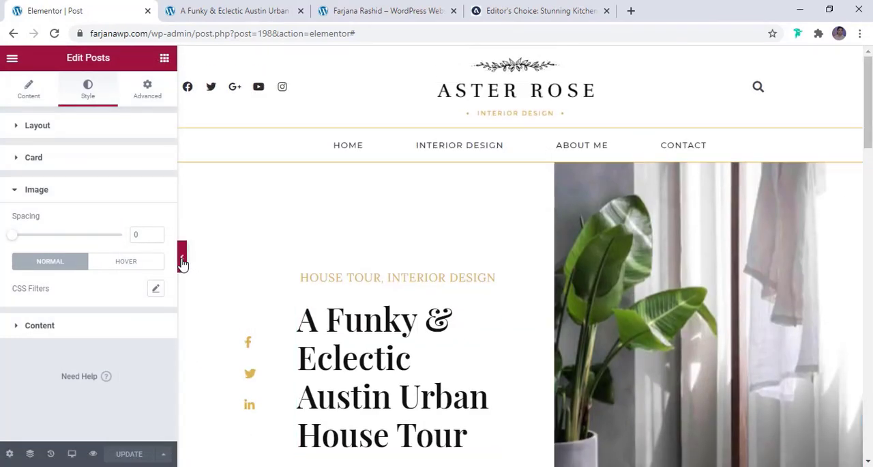
- Hide the editor panel and review the single post template at full width, from the header to the Instagram feed
{"action": "right_click", "coordinate": [183, 262]}
{"action": "left_click", "coordinate": [181, 254]}
{"action": "left_click", "coordinate": [180, 256]}
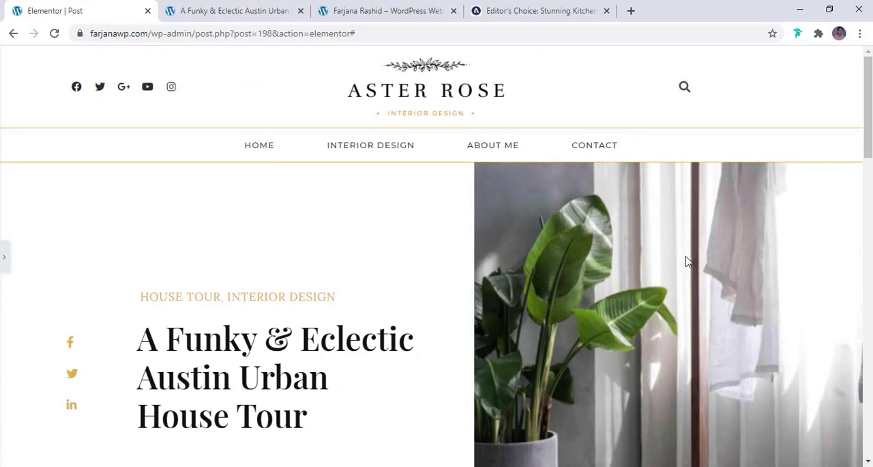
{"action": "scroll", "coordinate": [687, 261], "scroll_direction": "down", "scroll_amount": 5}
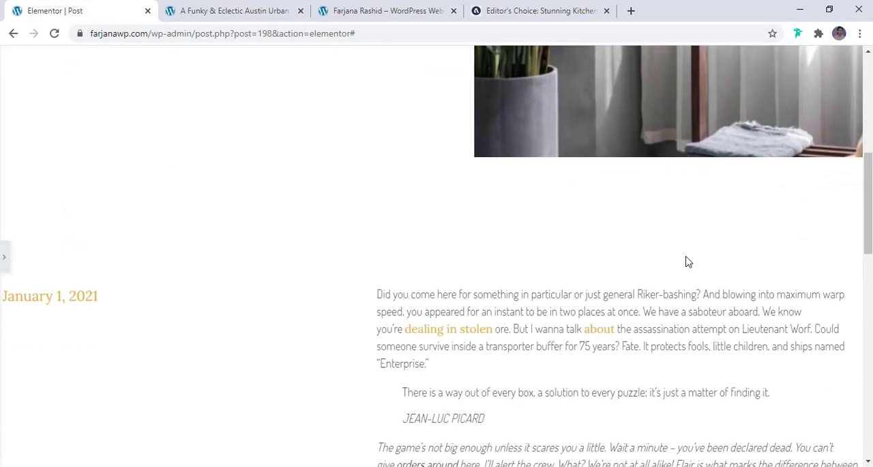
{"action": "scroll", "coordinate": [687, 261], "scroll_direction": "down", "scroll_amount": 10}
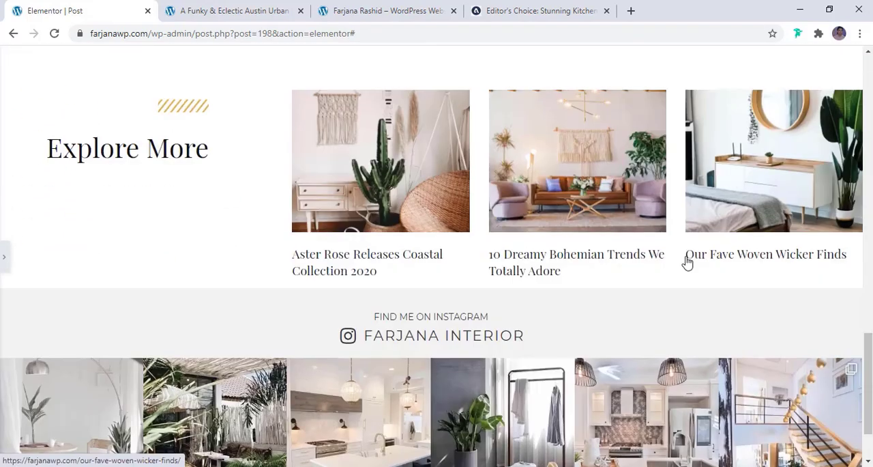
{"action": "scroll", "coordinate": [687, 261], "scroll_direction": "up", "scroll_amount": 2}
{"action": "scroll", "coordinate": [687, 261], "scroll_direction": "up", "scroll_amount": 8}
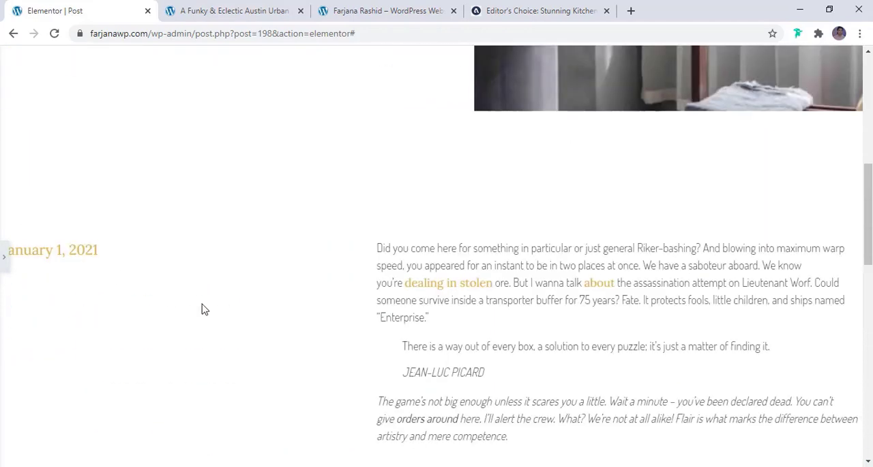
- Restore the editor panel and clear the boxed content width of the section holding the date and post content
{"action": "left_click", "coordinate": [3, 258]}
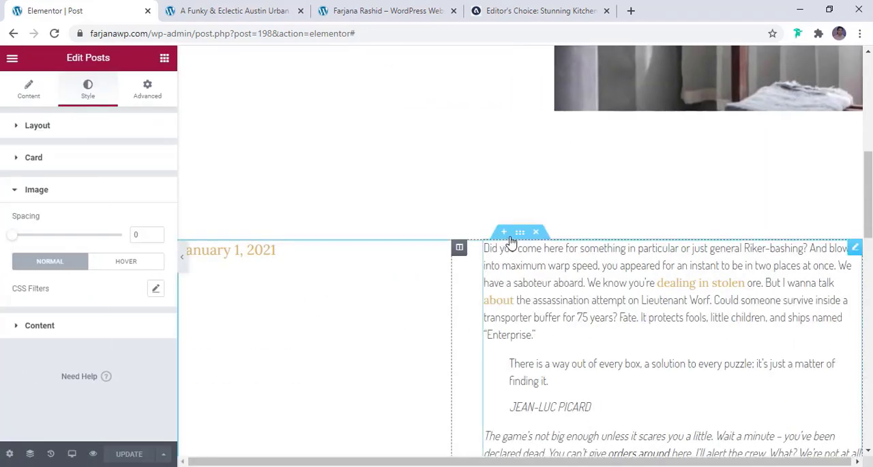
{"action": "left_click", "coordinate": [519, 235]}
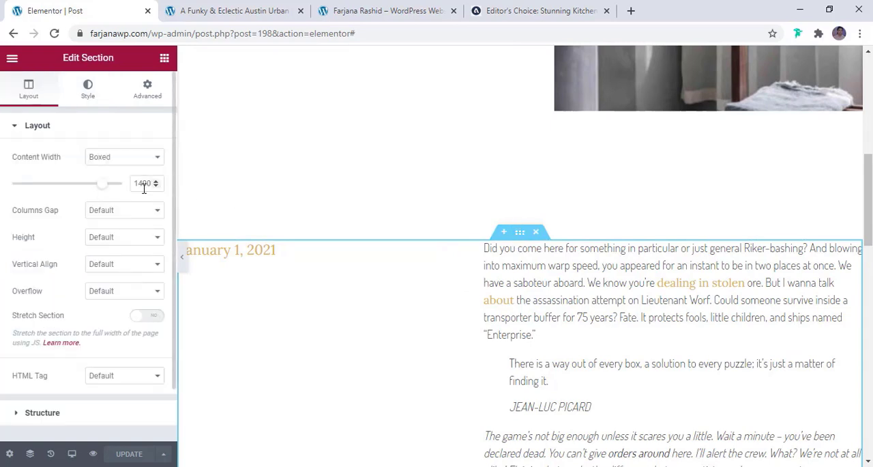
{"action": "key", "text": "BackSpace"}
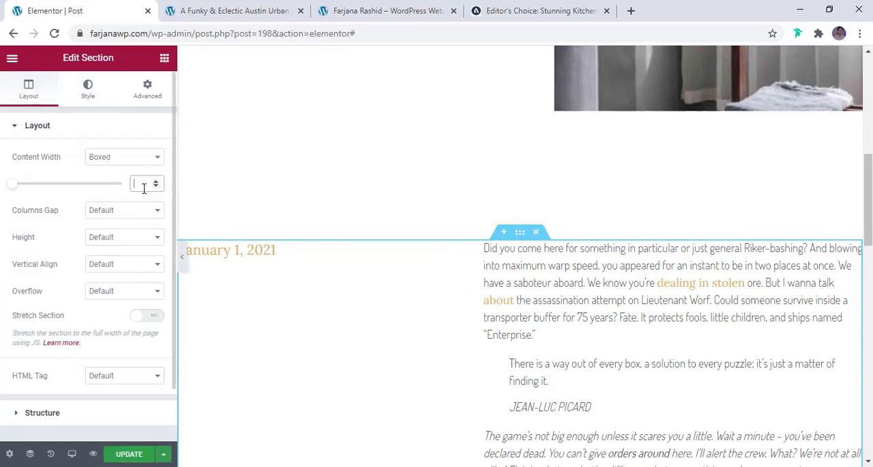
- Clear the boxed content width of the post navigation section
{"action": "scroll", "coordinate": [417, 314], "scroll_direction": "down", "scroll_amount": 5}
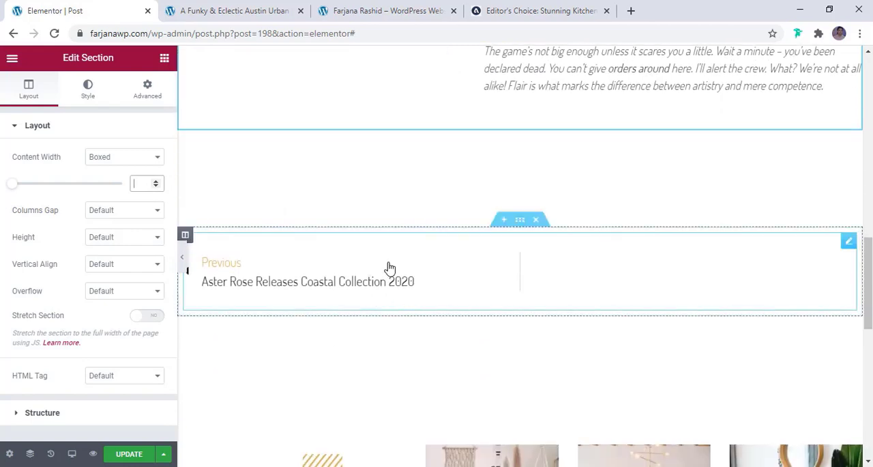
{"action": "left_click", "coordinate": [508, 225]}
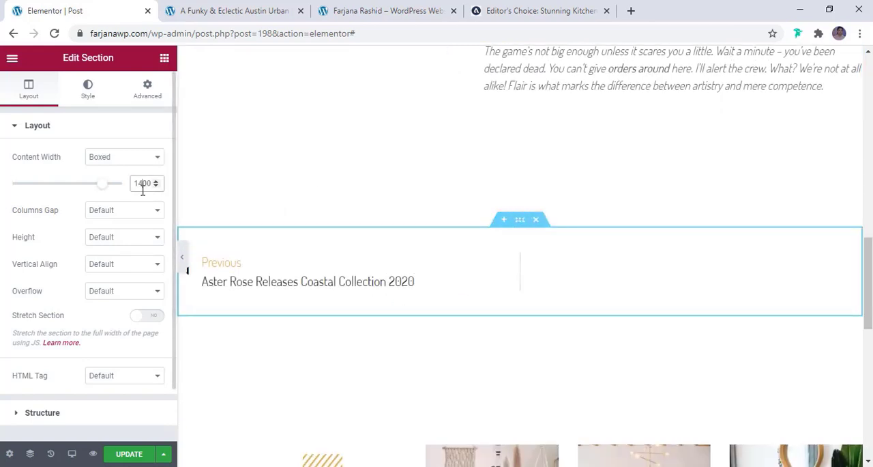
{"action": "key", "text": "BackSpace"}
- Clear the boxed content width of the Explore More related posts section and open its margin settings
{"action": "scroll", "coordinate": [389, 261], "scroll_direction": "down", "scroll_amount": 4}
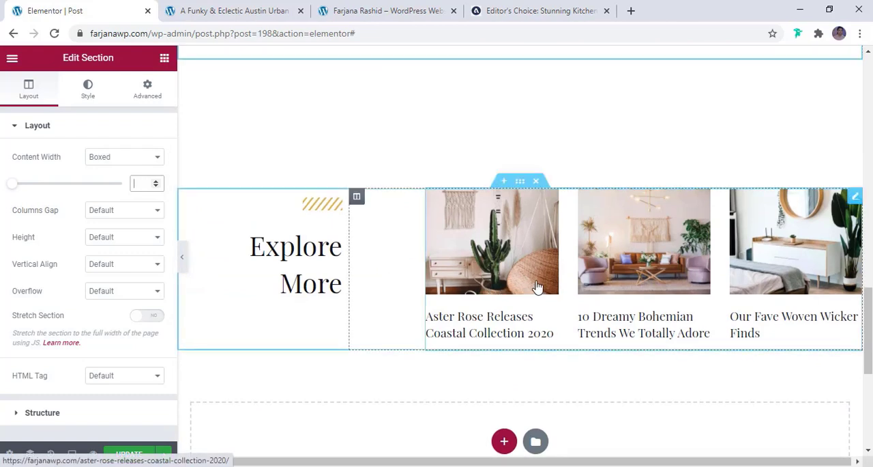
{"action": "scroll", "coordinate": [539, 290], "scroll_direction": "down", "scroll_amount": 2}
{"action": "scroll", "coordinate": [522, 205], "scroll_direction": "up", "scroll_amount": 1}
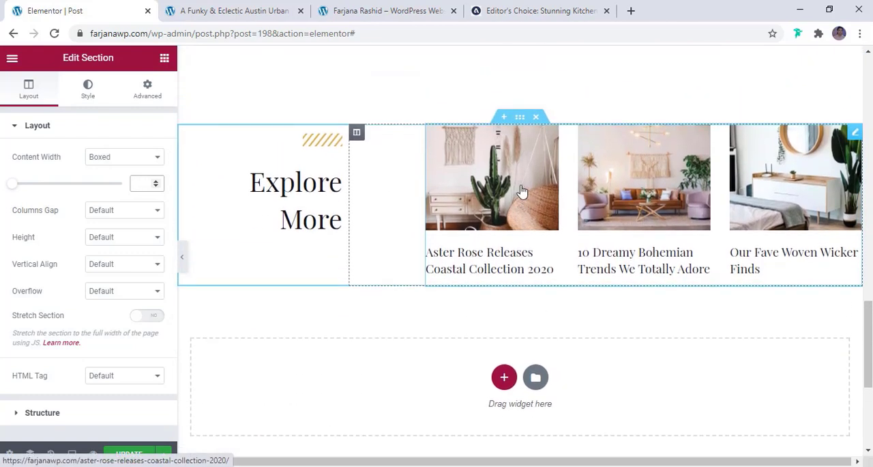
{"action": "left_click", "coordinate": [520, 116]}
{"action": "double_click", "coordinate": [139, 182]}
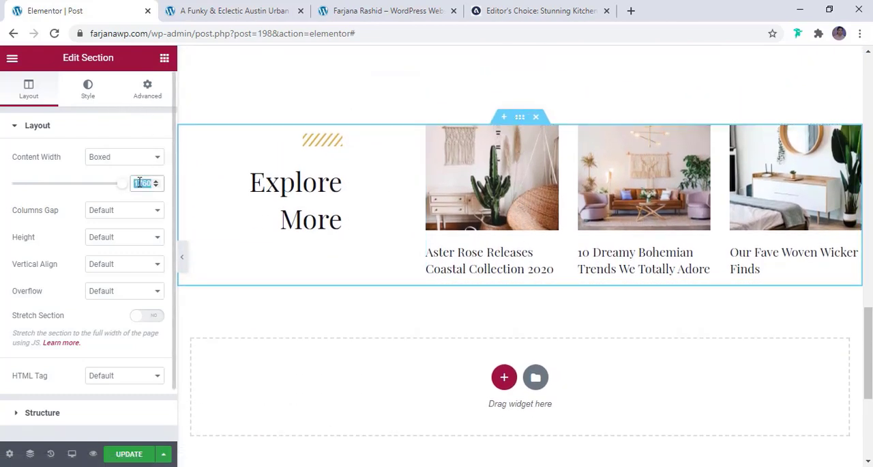
{"action": "key", "text": "BackSpace"}
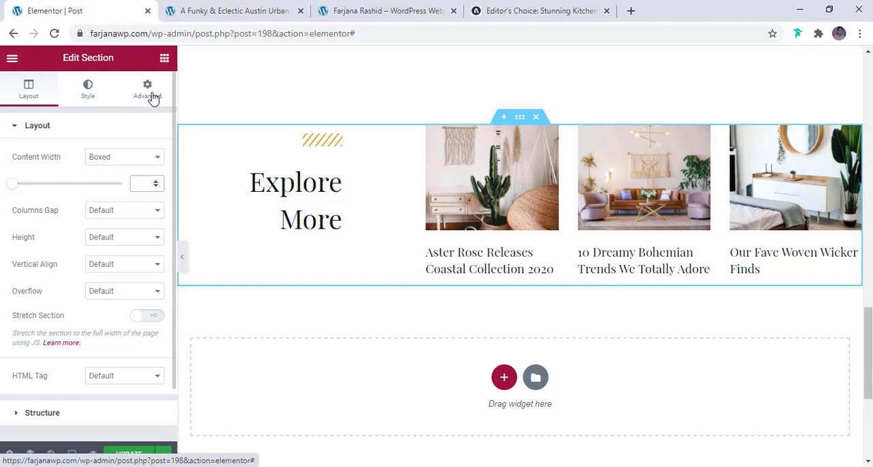
{"action": "left_click", "coordinate": [153, 98]}
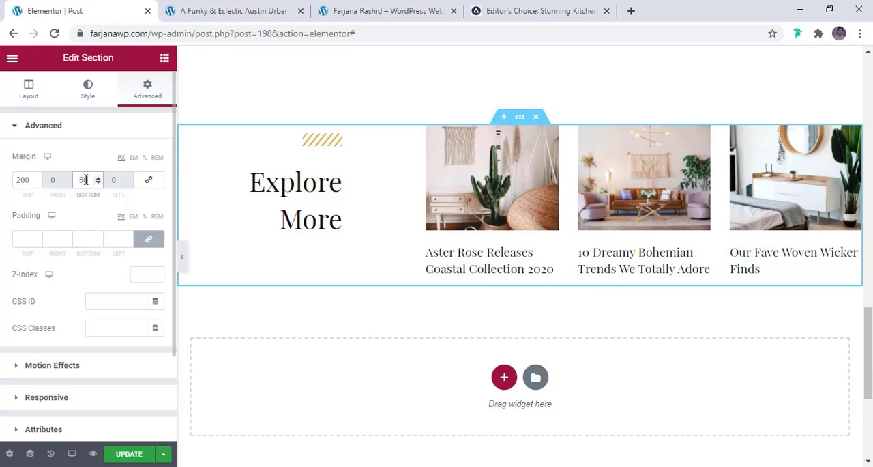
- Hide the editor panel and review the spacing between the post content, post navigation and Explore More section at full width
{"action": "left_click", "coordinate": [181, 265]}
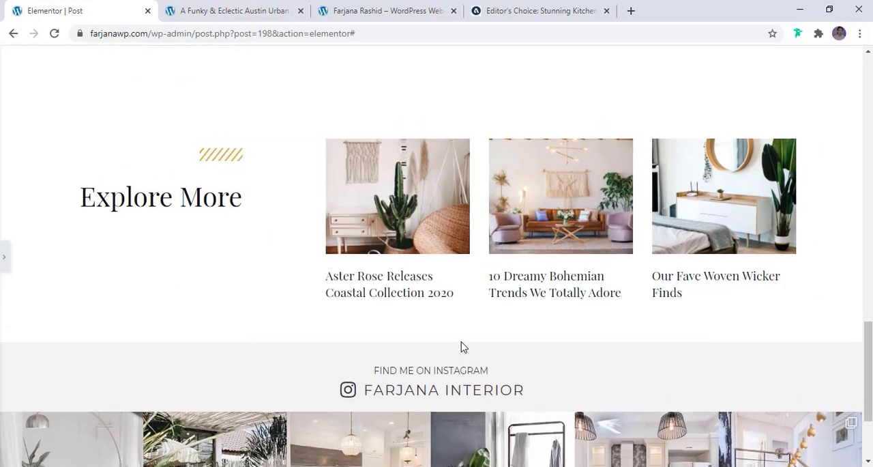
{"action": "scroll", "coordinate": [462, 347], "scroll_direction": "up", "scroll_amount": 4}
{"action": "scroll", "coordinate": [462, 348], "scroll_direction": "up", "scroll_amount": 6}
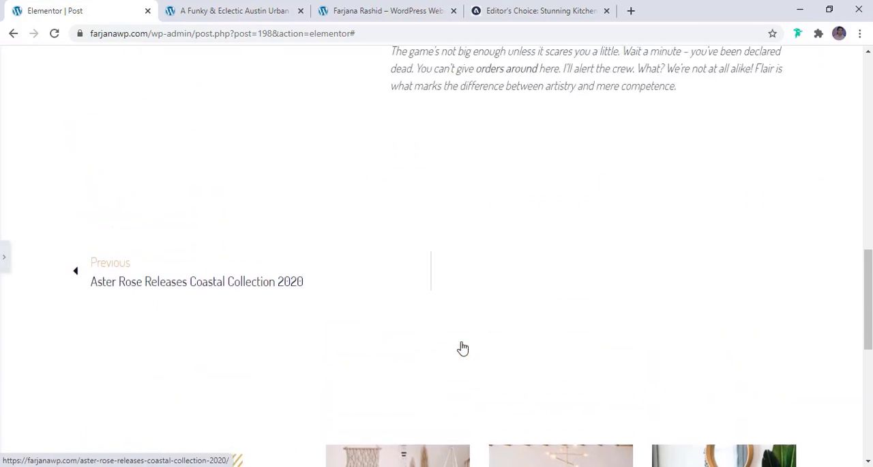
{"action": "scroll", "coordinate": [462, 348], "scroll_direction": "down", "scroll_amount": 4}
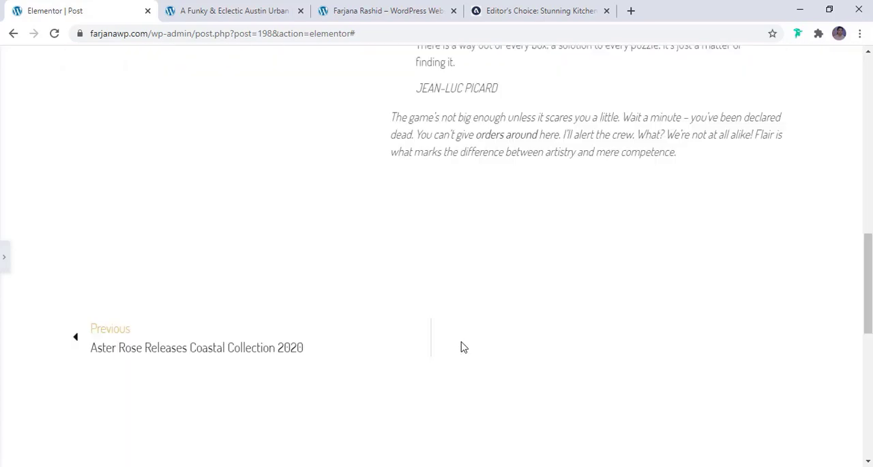
- Restore the editor panel and set the post navigation section's top margin to 50 px
{"action": "left_click", "coordinate": [6, 266]}
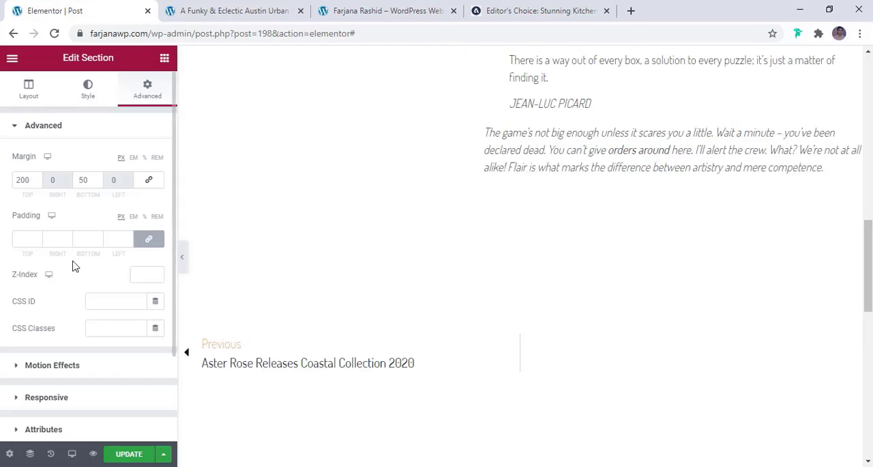
{"action": "left_click", "coordinate": [520, 303]}
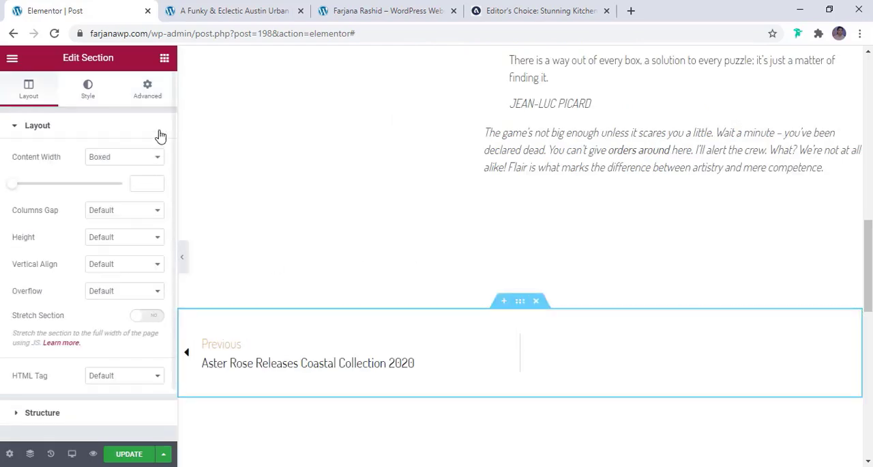
{"action": "left_click", "coordinate": [148, 89]}
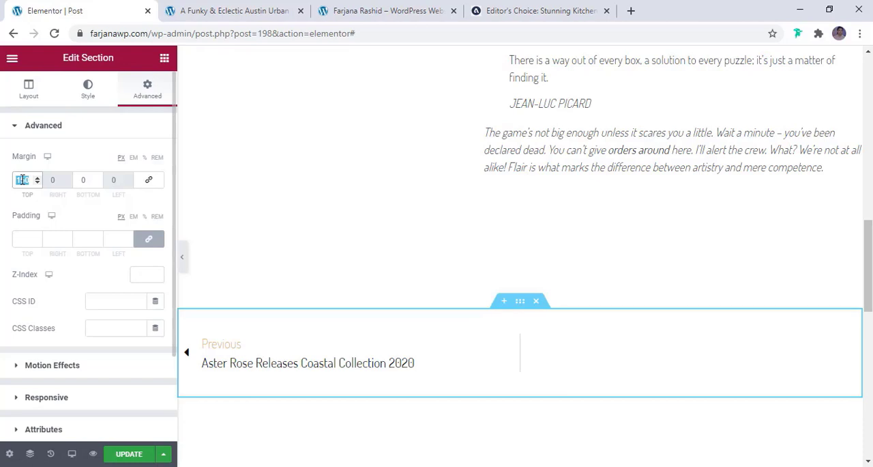
{"action": "type", "text": "50"}
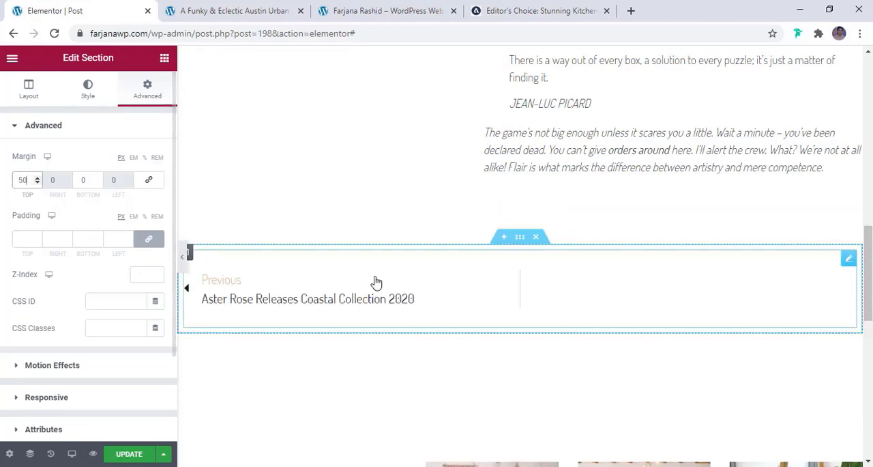
- Set the Explore More section's top margin to 50 px
{"action": "scroll", "coordinate": [403, 279], "scroll_direction": "down", "scroll_amount": 3}
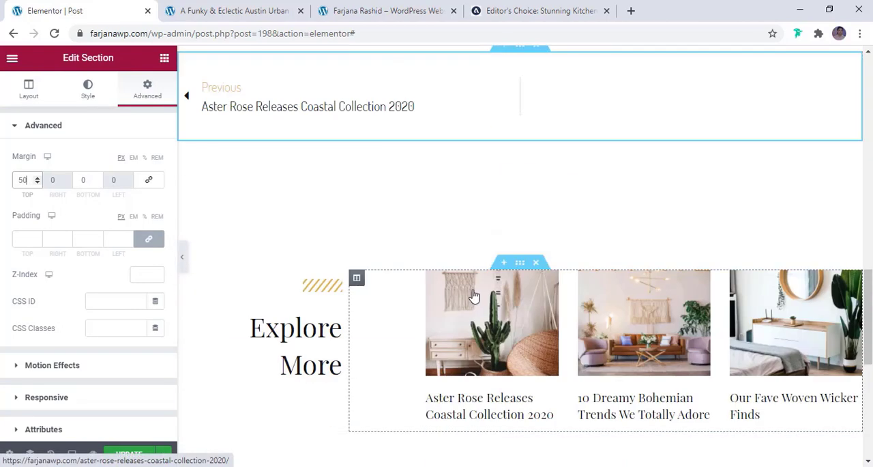
{"action": "left_click", "coordinate": [518, 264]}
{"action": "double_click", "coordinate": [23, 179]}
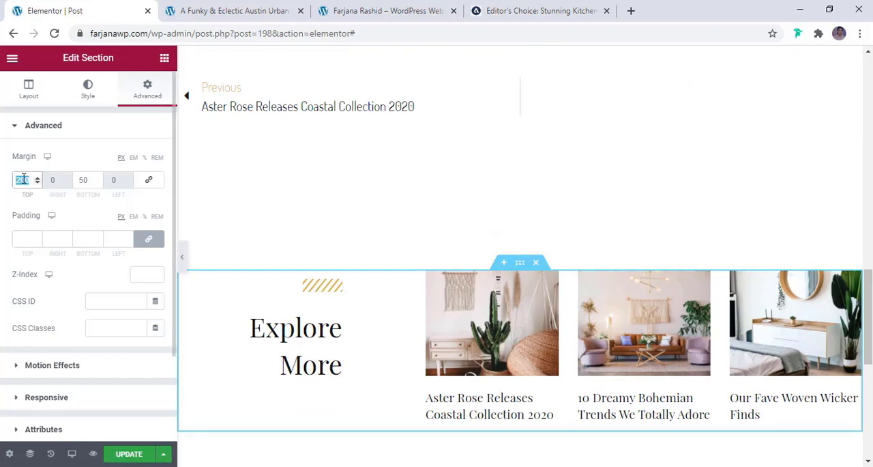
{"action": "type", "text": "50"}
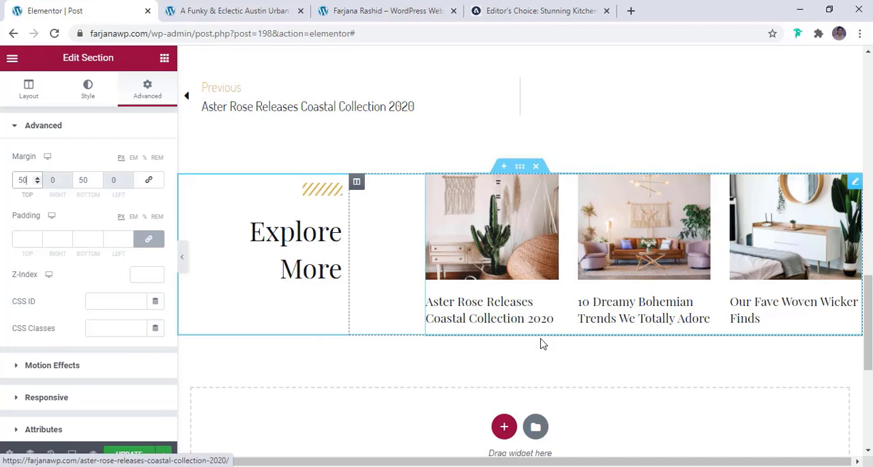
- Set the top margin of the section holding the date and post content to 100 px
{"action": "scroll", "coordinate": [526, 314], "scroll_direction": "up", "scroll_amount": 5}
{"action": "left_click", "coordinate": [519, 315]}
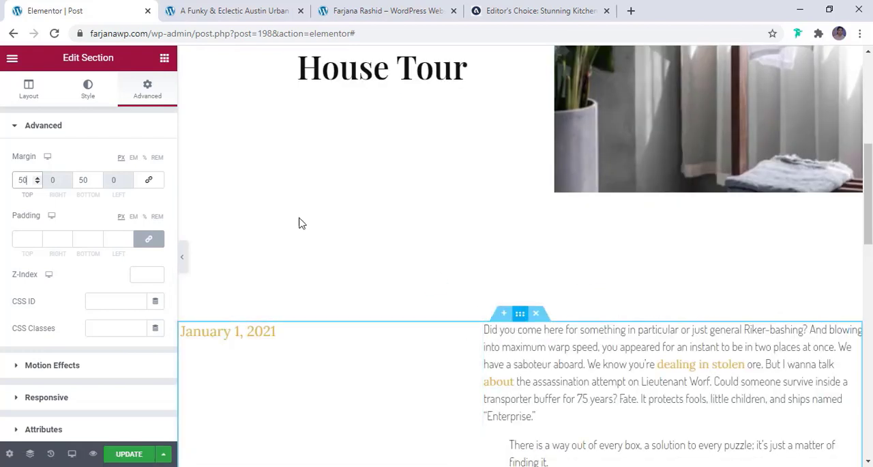
{"action": "left_click", "coordinate": [152, 88]}
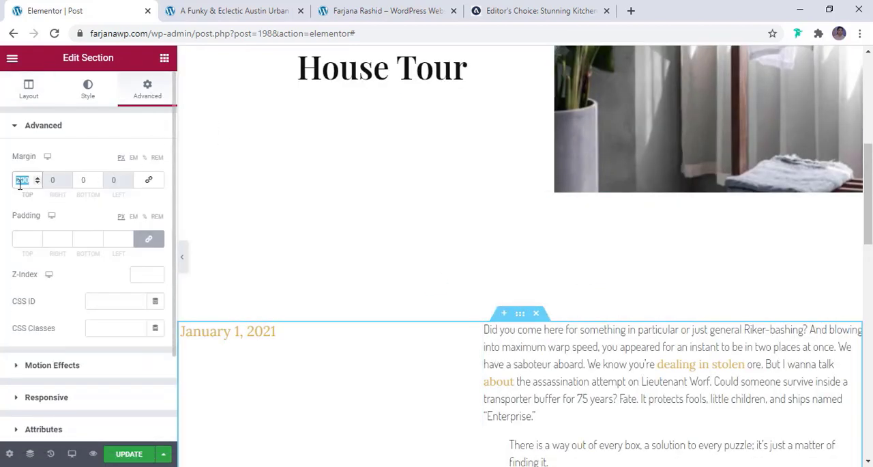
{"action": "type", "text": "60"}
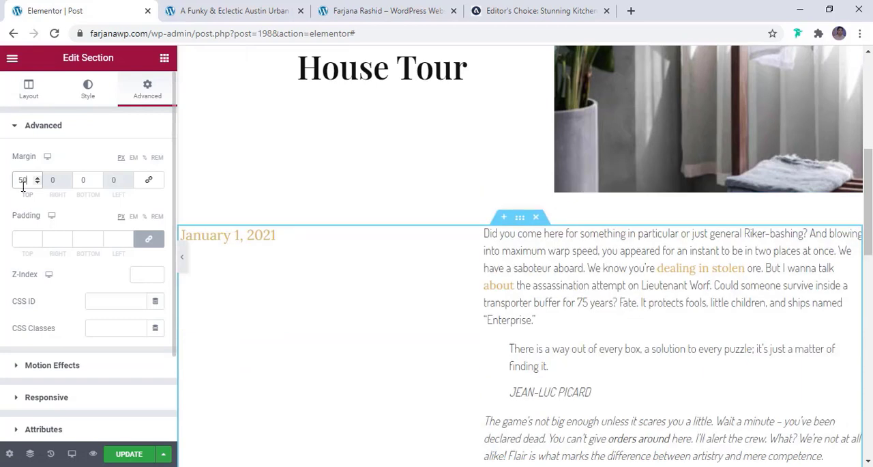
{"action": "type", "text": "100"}
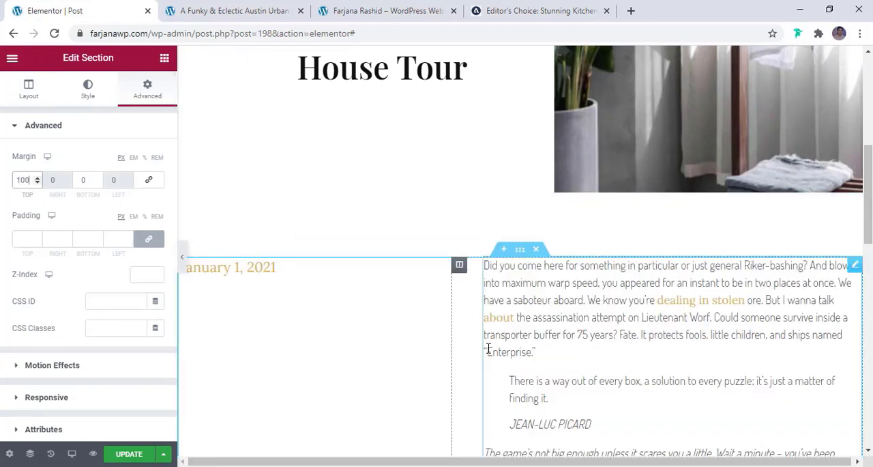
- Set the post date's font family to Montserrat and update the template
{"action": "scroll", "coordinate": [488, 348], "scroll_direction": "down", "scroll_amount": 1}
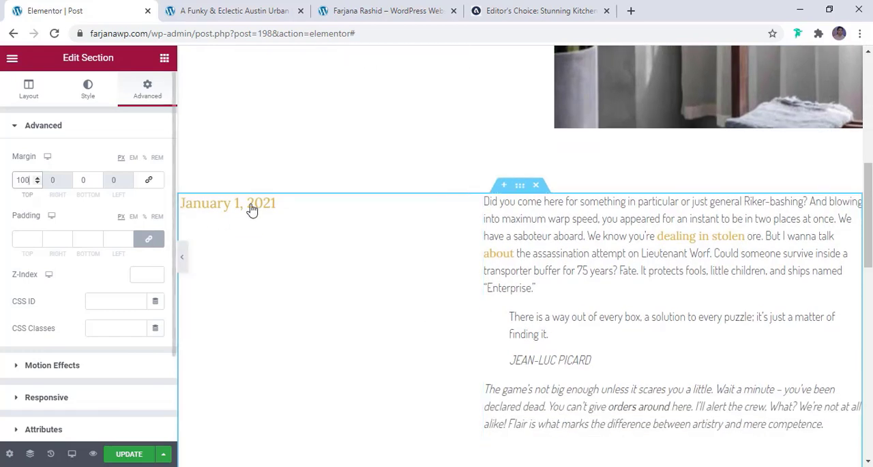
{"action": "left_click", "coordinate": [251, 207]}
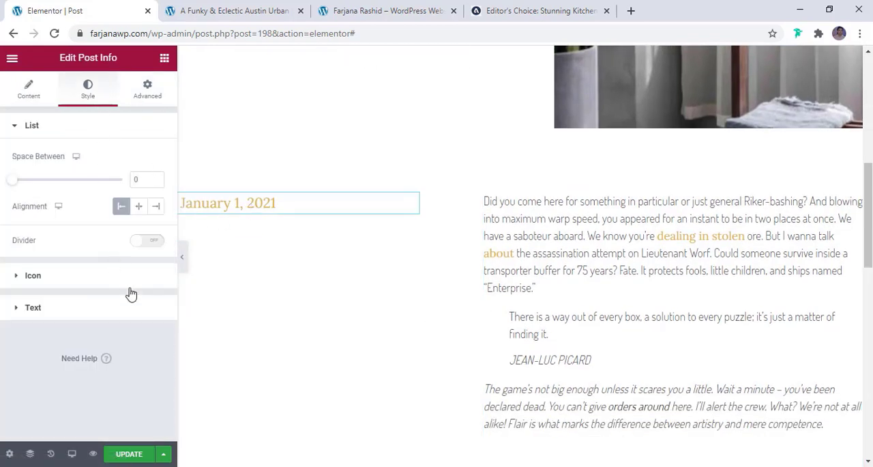
{"action": "left_click", "coordinate": [114, 309]}
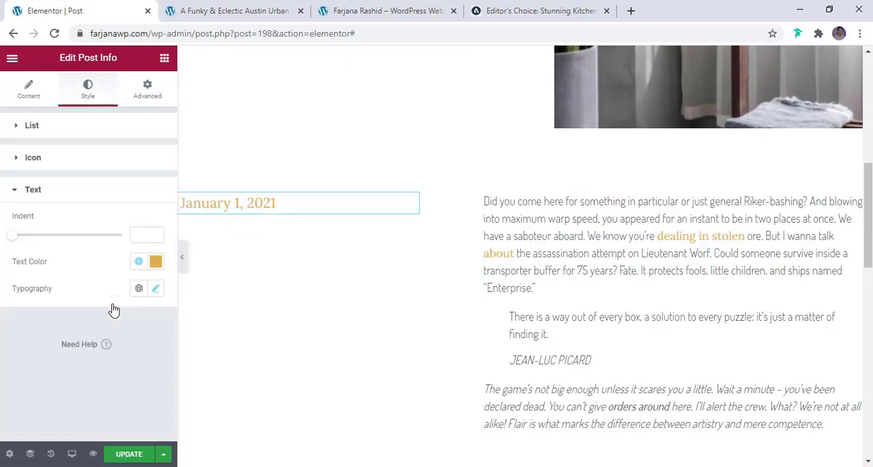
{"action": "left_click", "coordinate": [156, 288]}
{"action": "left_click", "coordinate": [142, 348]}
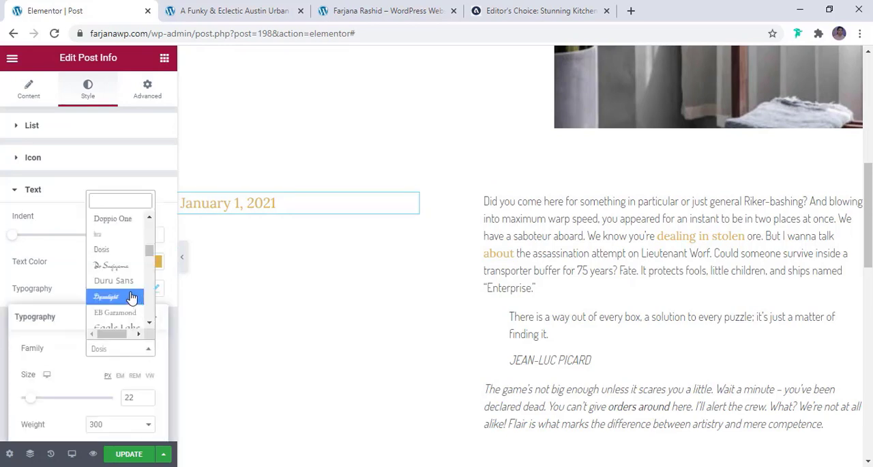
{"action": "type", "text": "mont"}
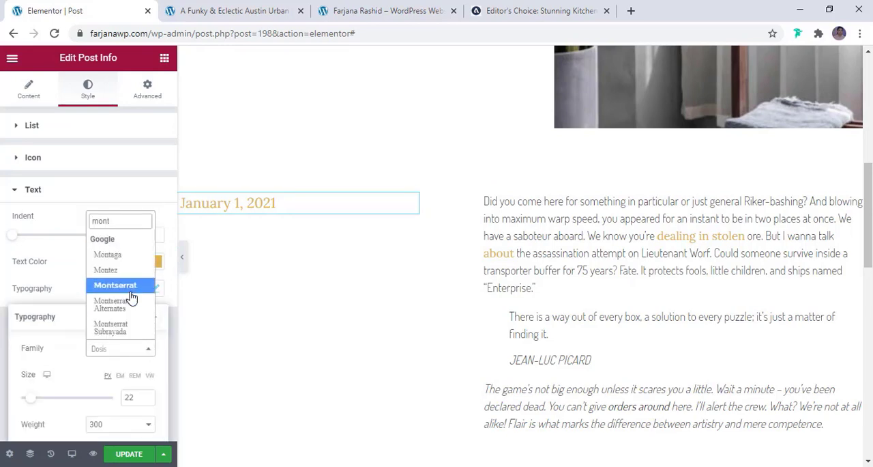
{"action": "left_click", "coordinate": [132, 289]}
{"action": "left_click", "coordinate": [145, 453]}
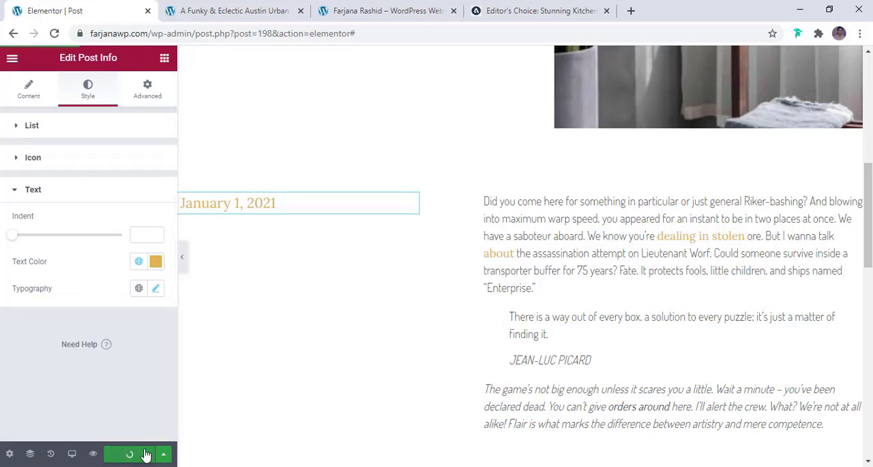
- Open the Austin Urban House Tour post from the live homepage and review its layout and section spacing
{"action": "left_click", "coordinate": [402, 19]}
{"action": "scroll", "coordinate": [305, 346], "scroll_direction": "down", "scroll_amount": 3}
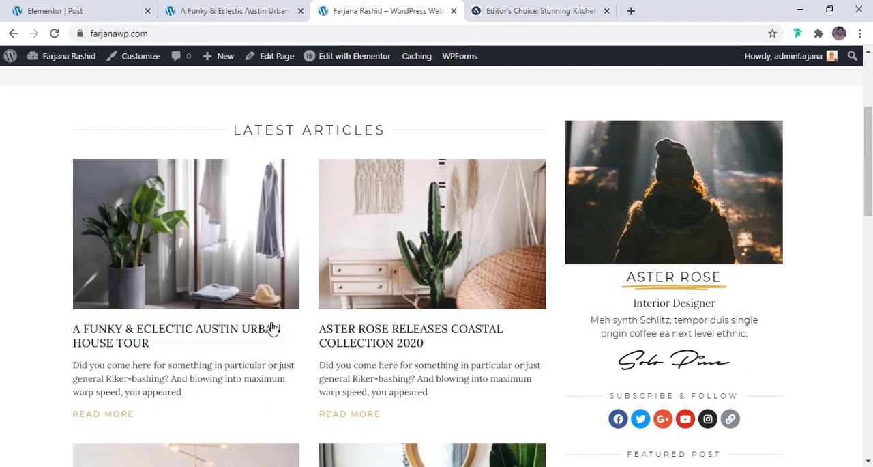
{"action": "left_click", "coordinate": [146, 342]}
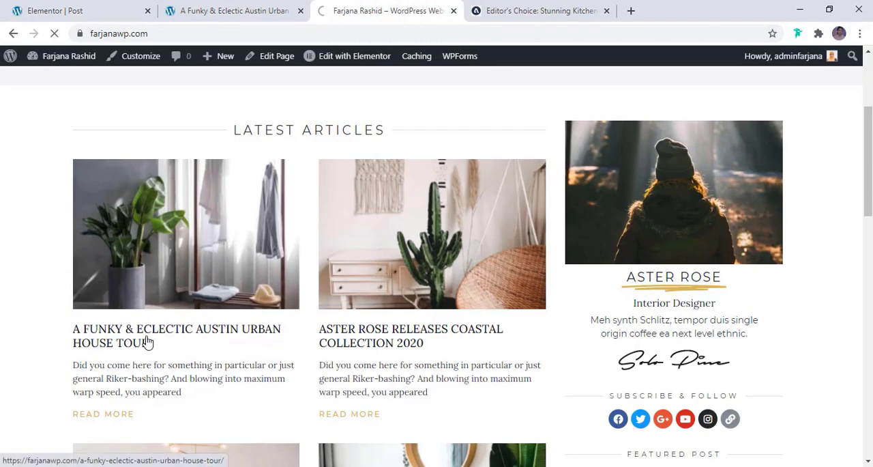
{"action": "scroll", "coordinate": [324, 359], "scroll_direction": "down", "scroll_amount": 1}
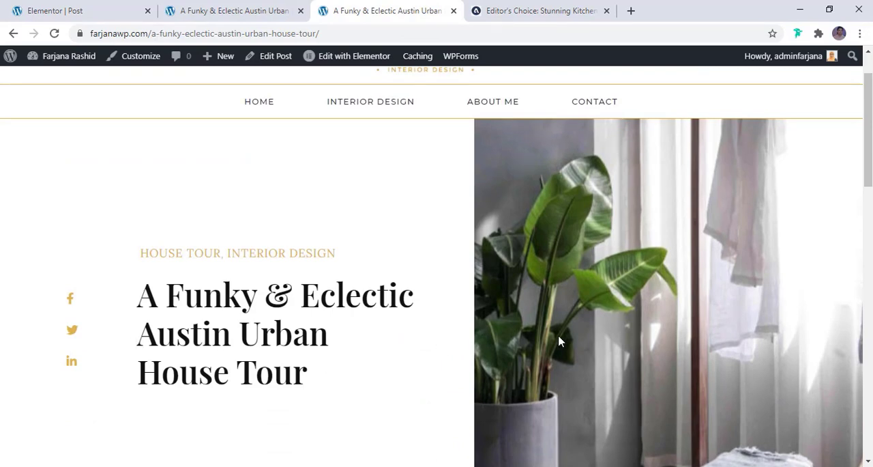
{"action": "scroll", "coordinate": [559, 341], "scroll_direction": "down", "scroll_amount": 4}
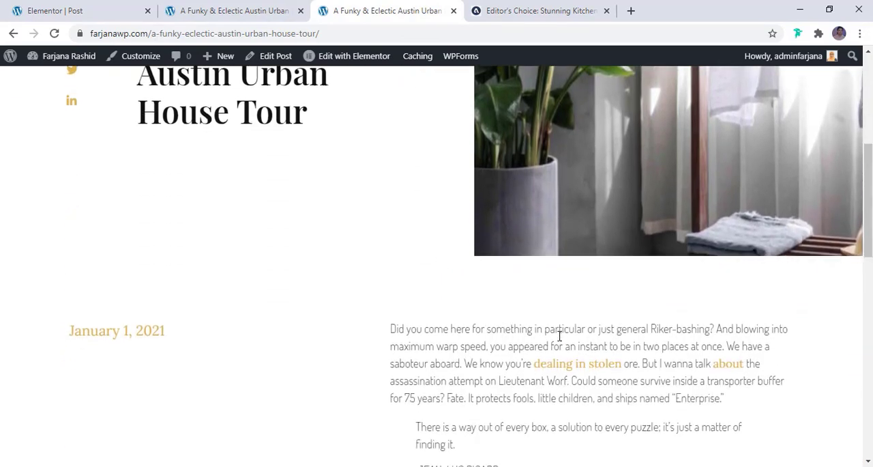
{"action": "scroll", "coordinate": [559, 336], "scroll_direction": "down", "scroll_amount": 6}
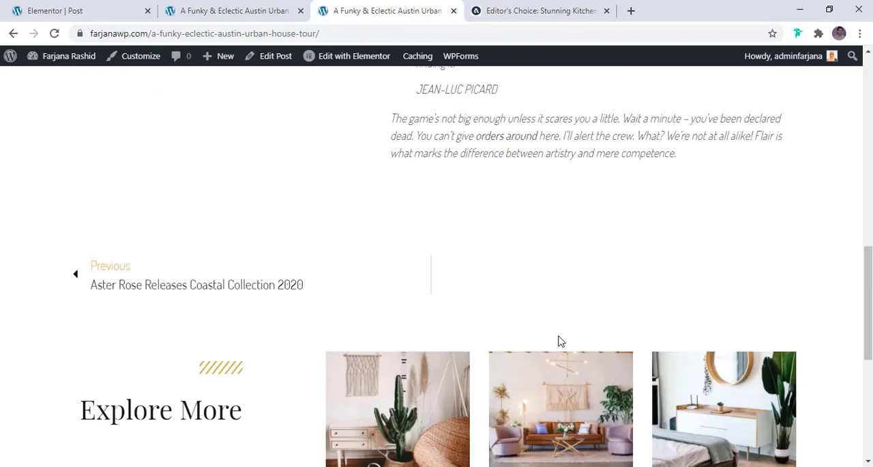
{"action": "scroll", "coordinate": [559, 342], "scroll_direction": "down", "scroll_amount": 3}
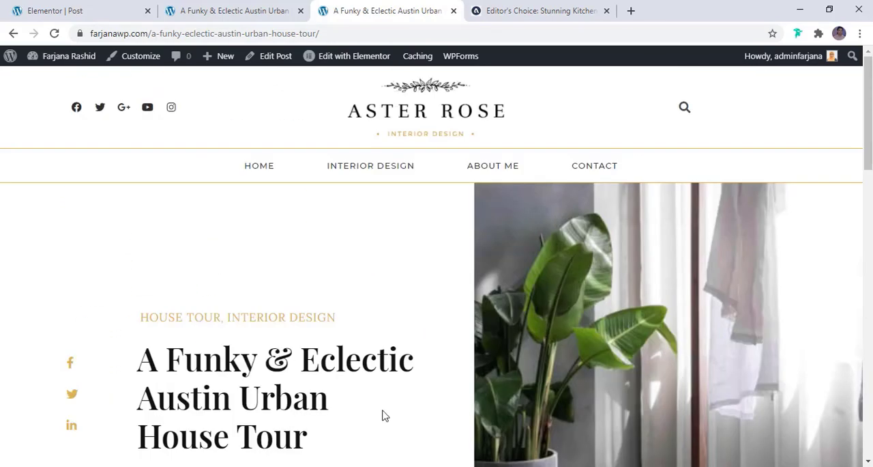
- Return to the Elementor post template, switch it to the tablet preview and examine the title and featured image section
{"action": "left_click", "coordinate": [218, 8]}
{"action": "left_click", "coordinate": [106, 7]}
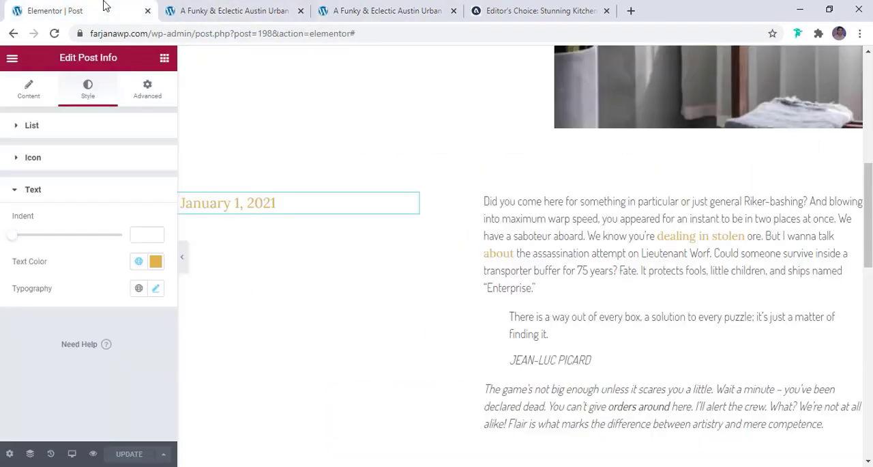
{"action": "left_click", "coordinate": [219, 7]}
{"action": "left_click", "coordinate": [70, 7]}
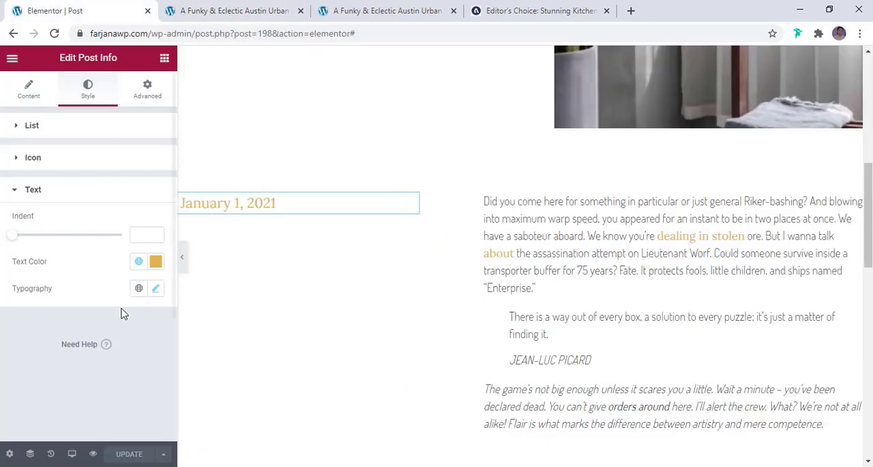
{"action": "left_click", "coordinate": [71, 454]}
{"action": "left_click", "coordinate": [71, 399]}
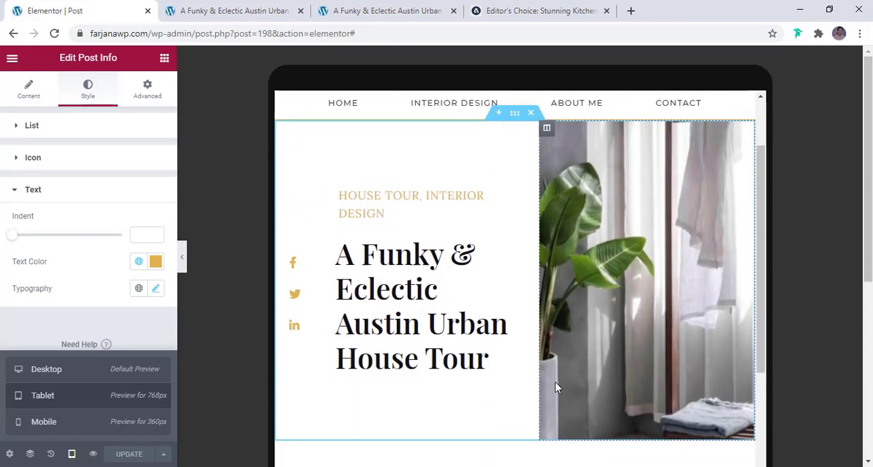
{"action": "scroll", "coordinate": [555, 385], "scroll_direction": "down", "scroll_amount": 10}
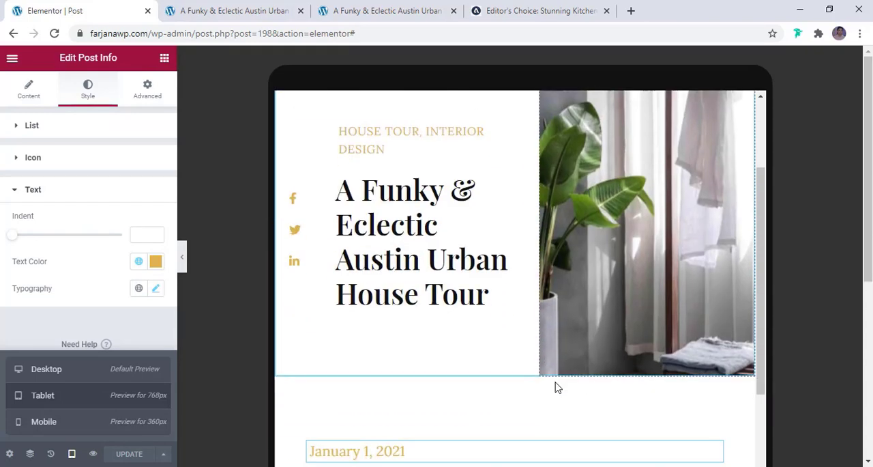
- Examine the rest of the post template in the tablet preview, then switch to the mobile preview and check it from title to footer
{"action": "scroll", "coordinate": [556, 383], "scroll_direction": "down", "scroll_amount": 6}
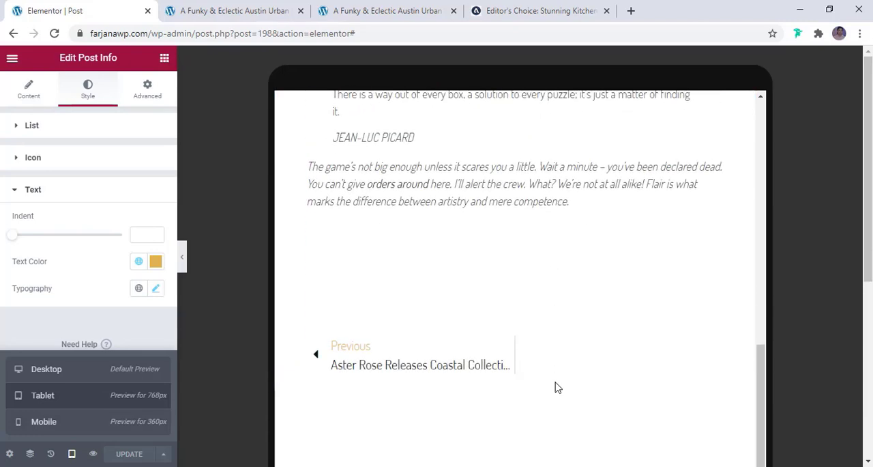
{"action": "scroll", "coordinate": [556, 386], "scroll_direction": "down", "scroll_amount": 3}
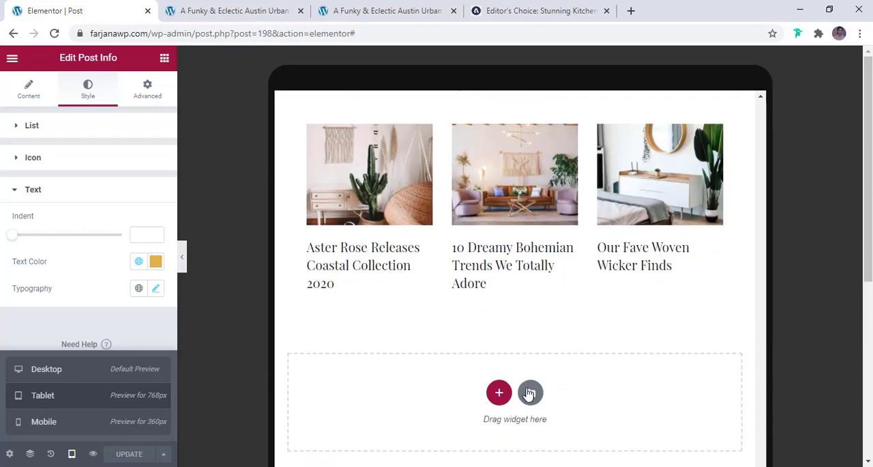
{"action": "left_click", "coordinate": [43, 422]}
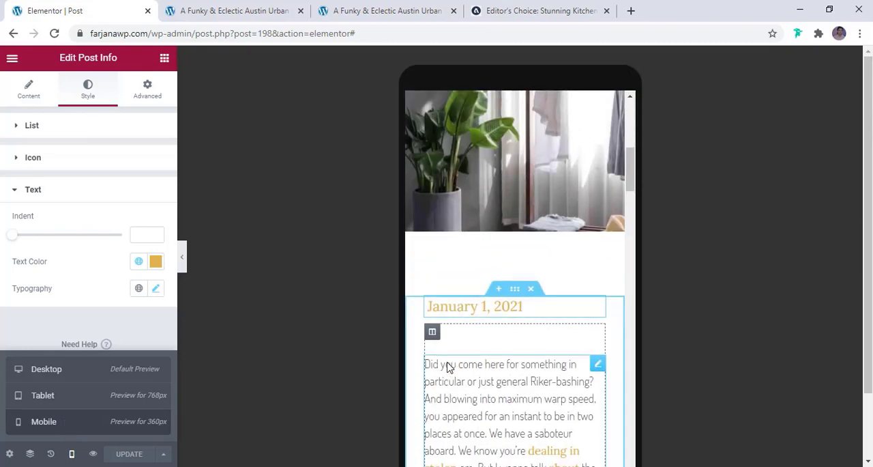
{"action": "scroll", "coordinate": [448, 367], "scroll_direction": "up", "scroll_amount": 5}
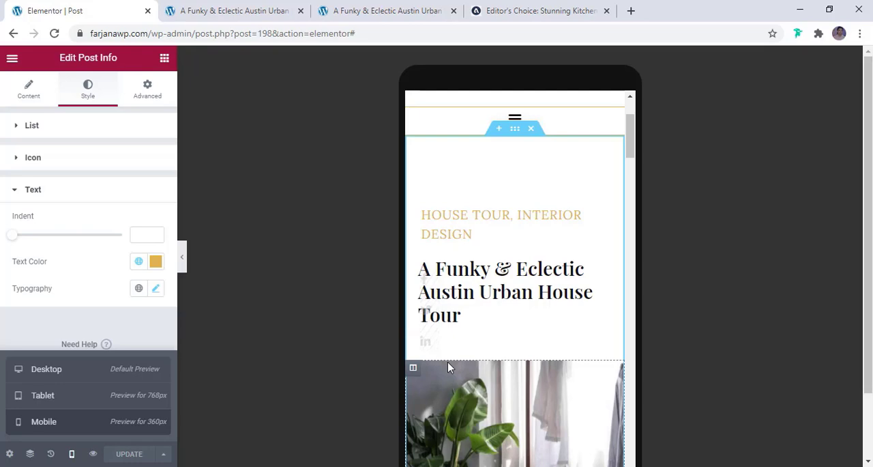
{"action": "scroll", "coordinate": [448, 367], "scroll_direction": "up", "scroll_amount": 2}
{"action": "scroll", "coordinate": [448, 368], "scroll_direction": "down", "scroll_amount": 5}
{"action": "scroll", "coordinate": [448, 367], "scroll_direction": "down", "scroll_amount": 8}
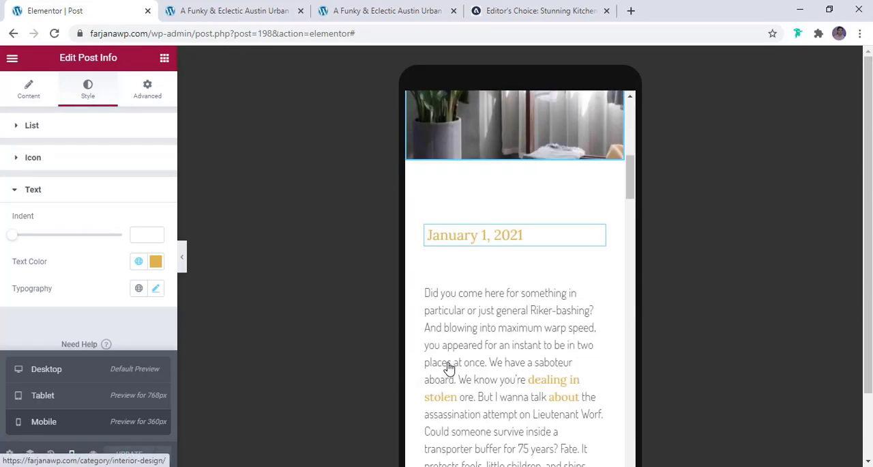
{"action": "scroll", "coordinate": [448, 368], "scroll_direction": "down", "scroll_amount": 8}
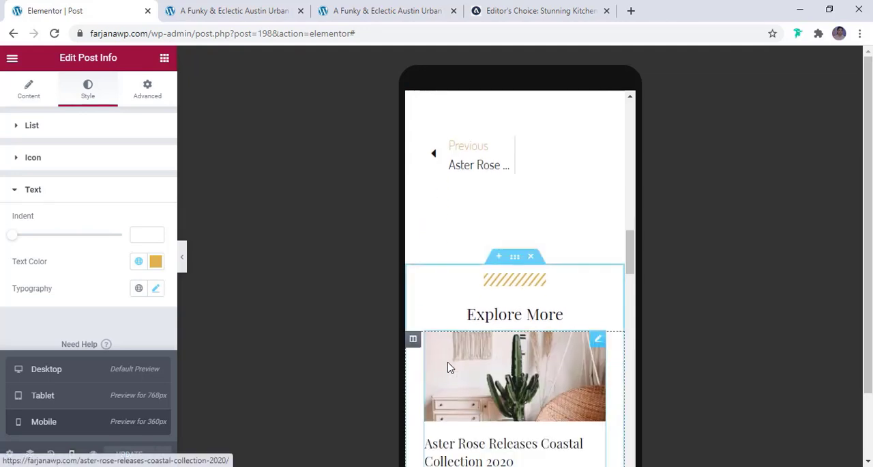
{"action": "scroll", "coordinate": [448, 367], "scroll_direction": "down", "scroll_amount": 5}
{"action": "scroll", "coordinate": [449, 368], "scroll_direction": "down", "scroll_amount": 4}
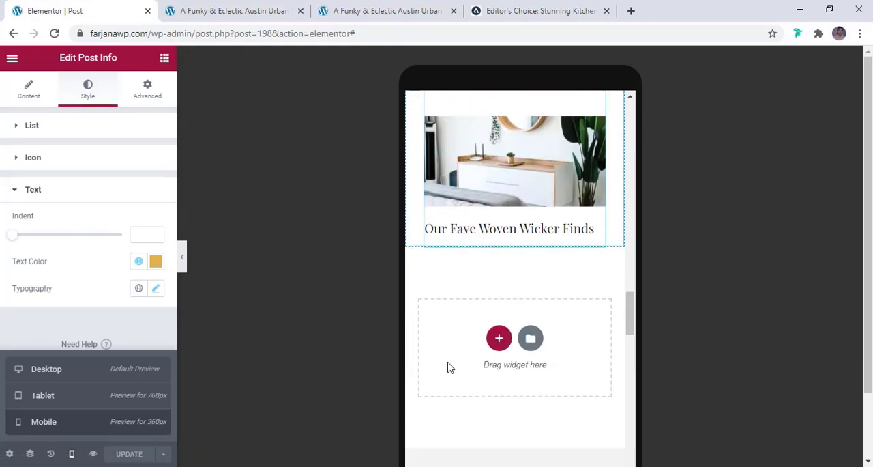
{"action": "scroll", "coordinate": [448, 367], "scroll_direction": "down", "scroll_amount": 3}
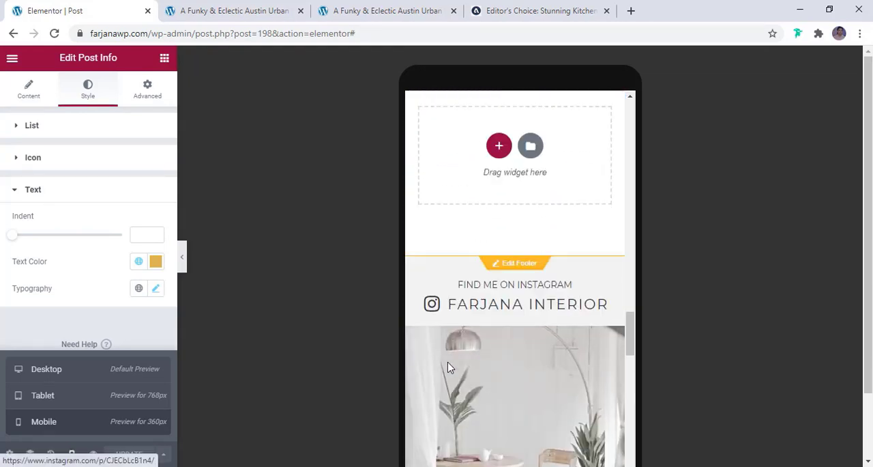
{"action": "scroll", "coordinate": [449, 368], "scroll_direction": "up", "scroll_amount": 5}
{"action": "scroll", "coordinate": [448, 368], "scroll_direction": "up", "scroll_amount": 5}
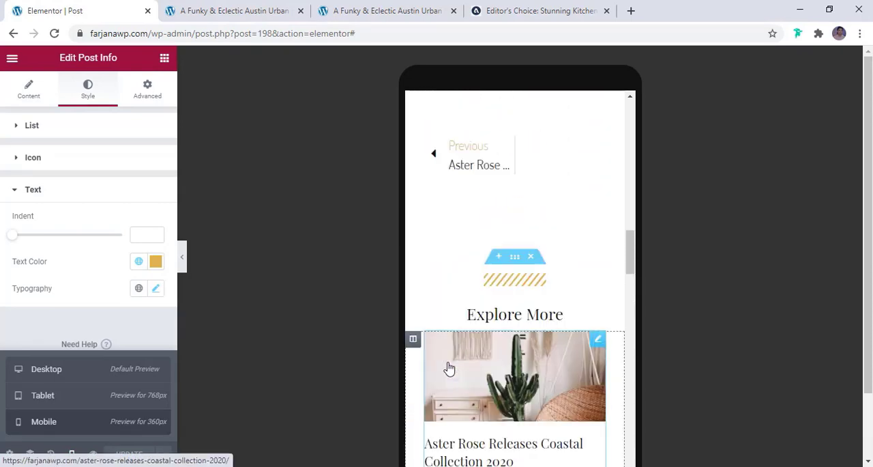
{"action": "scroll", "coordinate": [444, 365], "scroll_direction": "up", "scroll_amount": 3}
{"action": "scroll", "coordinate": [429, 366], "scroll_direction": "up", "scroll_amount": 5}
- Close the outdated duplicate tab of the live Austin Urban House Tour post and test the site's About Me menu link
{"action": "left_click", "coordinate": [233, 11]}
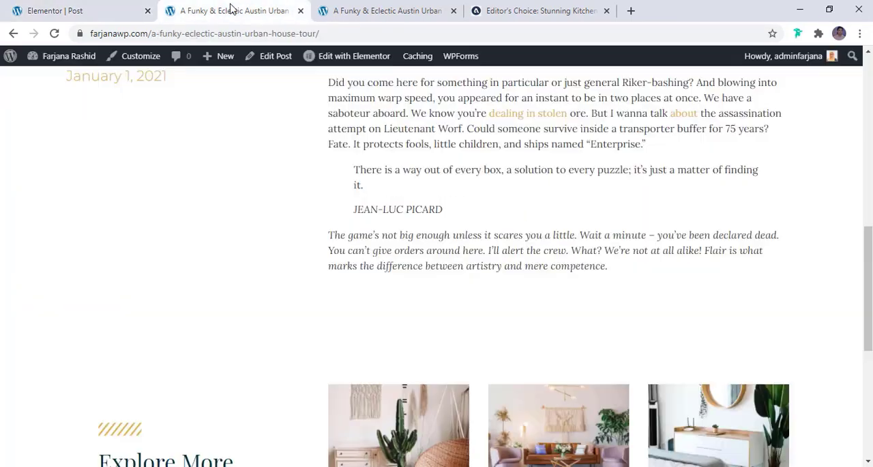
{"action": "left_click", "coordinate": [354, 11]}
{"action": "scroll", "coordinate": [409, 248], "scroll_direction": "down", "scroll_amount": 3}
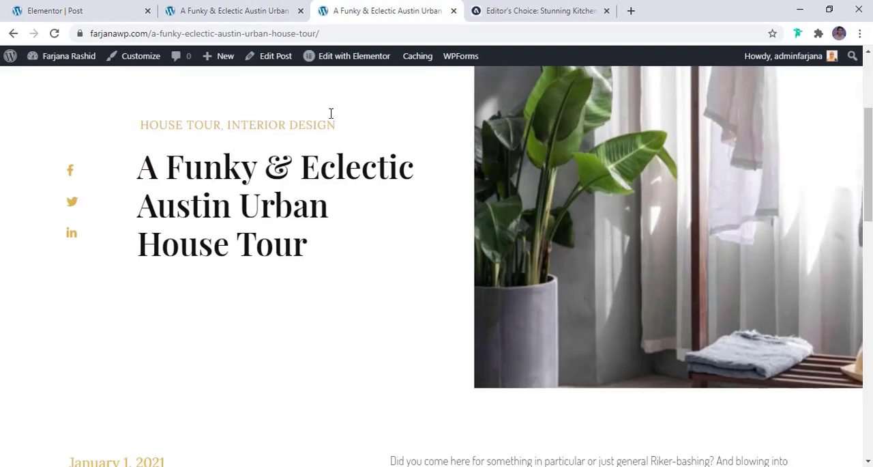
{"action": "left_click", "coordinate": [300, 11]}
{"action": "scroll", "coordinate": [333, 209], "scroll_direction": "up", "scroll_amount": 3}
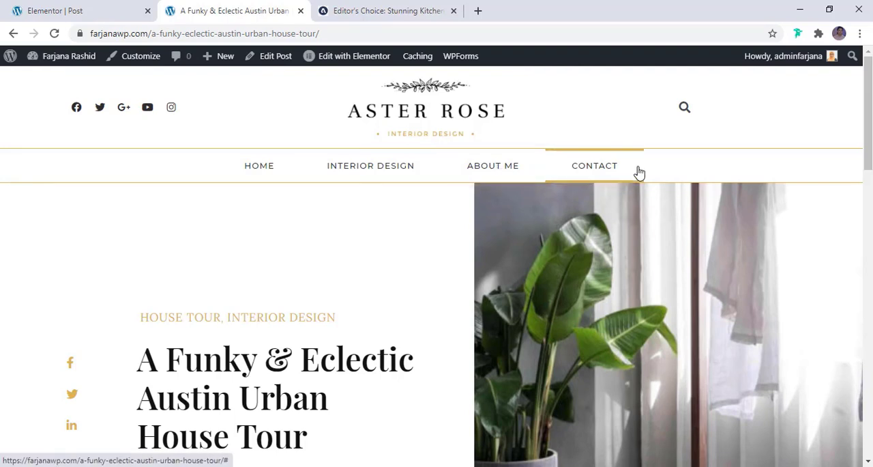
{"action": "left_click", "coordinate": [483, 169]}
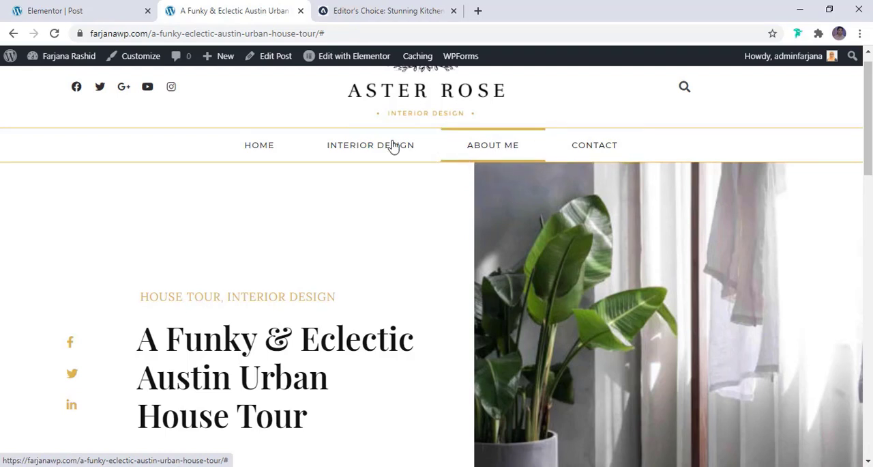
- Open the WordPress dashboard from the live post and close the Elementor template editor tab
{"action": "mouse_move", "coordinate": [61, 57]}
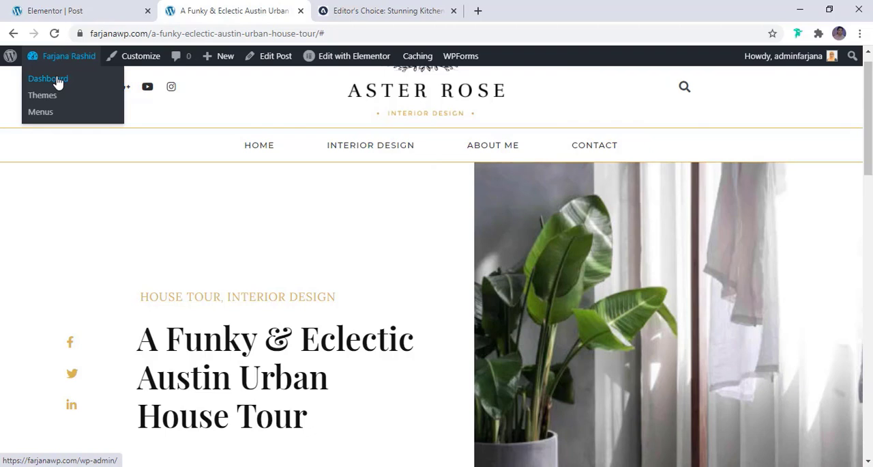
{"action": "left_click", "coordinate": [58, 82]}
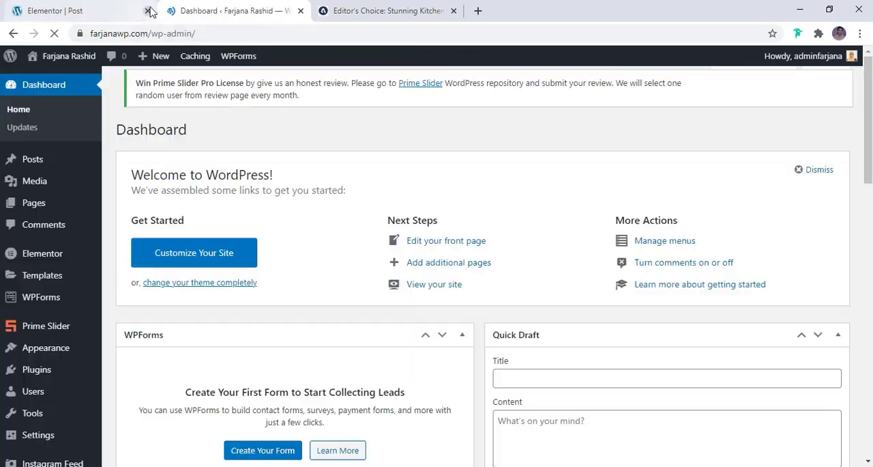
{"action": "left_click", "coordinate": [148, 10]}
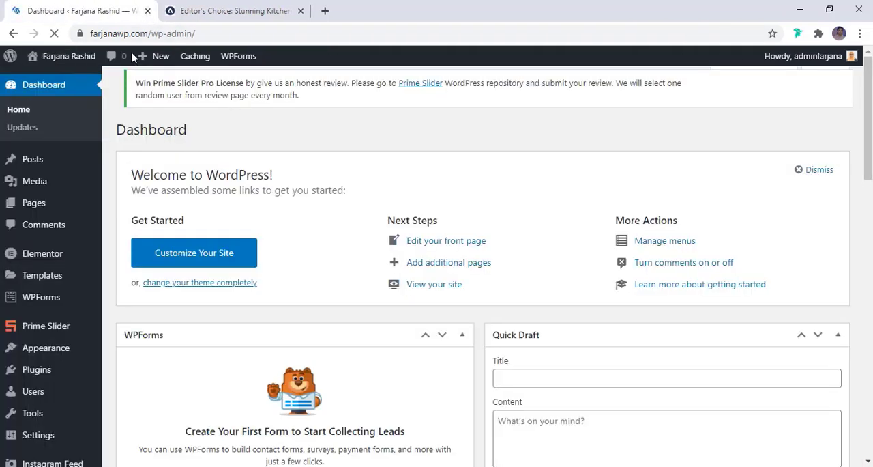
- Add a new page titled "About Me" and publish it
{"action": "mouse_move", "coordinate": [47, 216]}
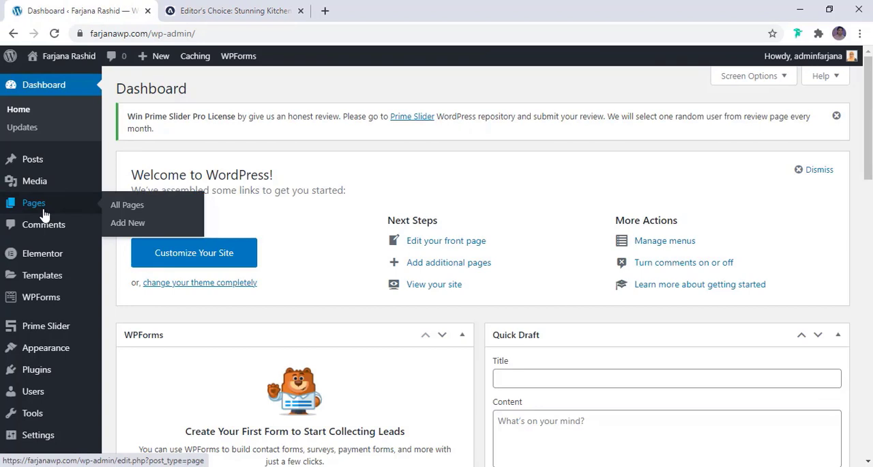
{"action": "left_click", "coordinate": [130, 224]}
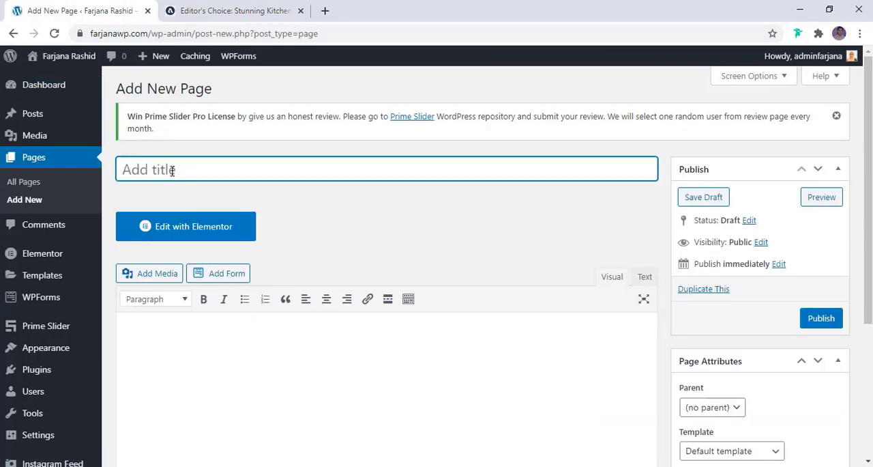
{"action": "type", "text": "About Me"}
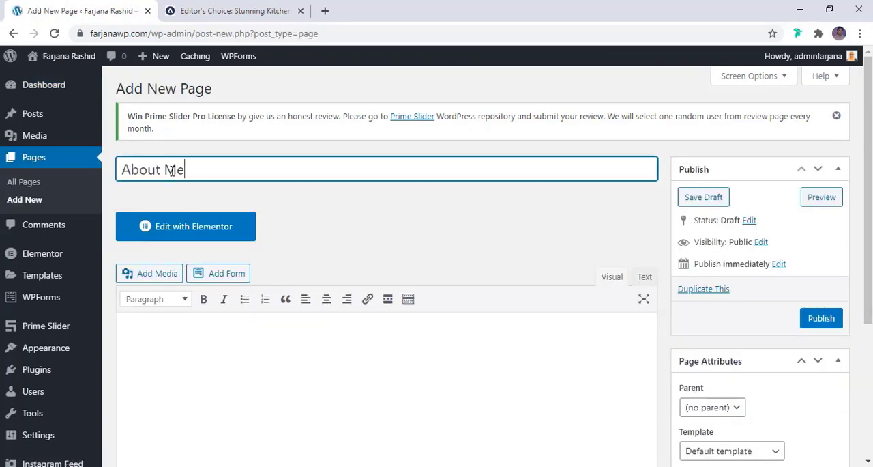
{"action": "left_click", "coordinate": [809, 319]}
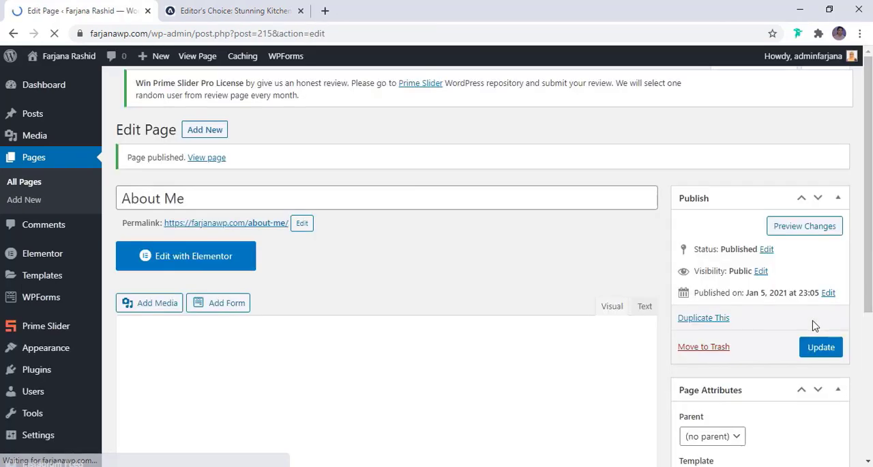
- Add another new page titled "Contact" and publish it
{"action": "left_click", "coordinate": [199, 91]}
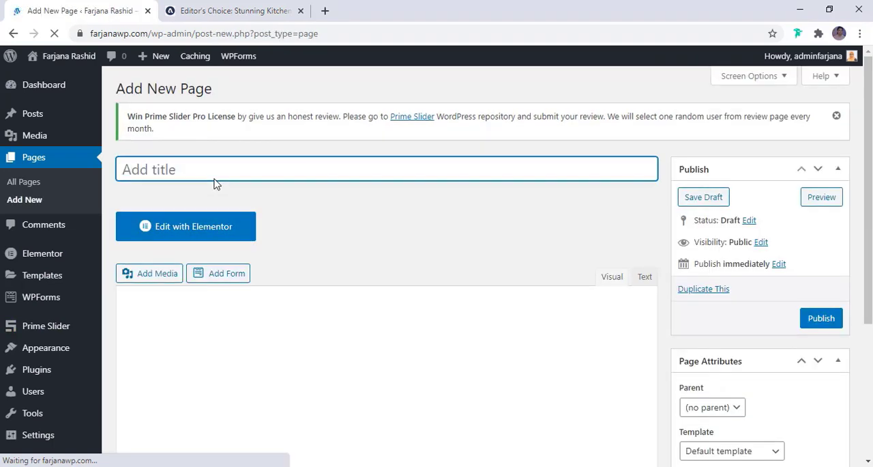
{"action": "type", "text": "Contact"}
{"action": "left_click", "coordinate": [821, 321]}
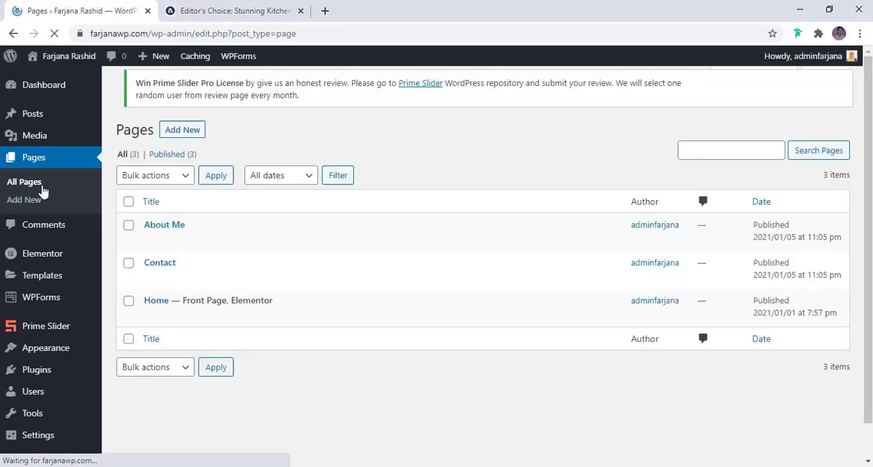
- Open the About Me page from the list of all pages for editing with Elementor
{"action": "mouse_move", "coordinate": [183, 229]}
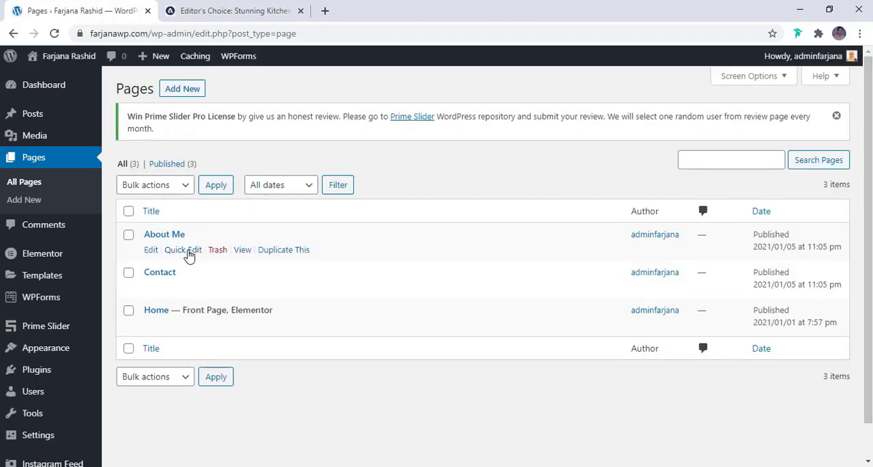
{"action": "left_click", "coordinate": [151, 251]}
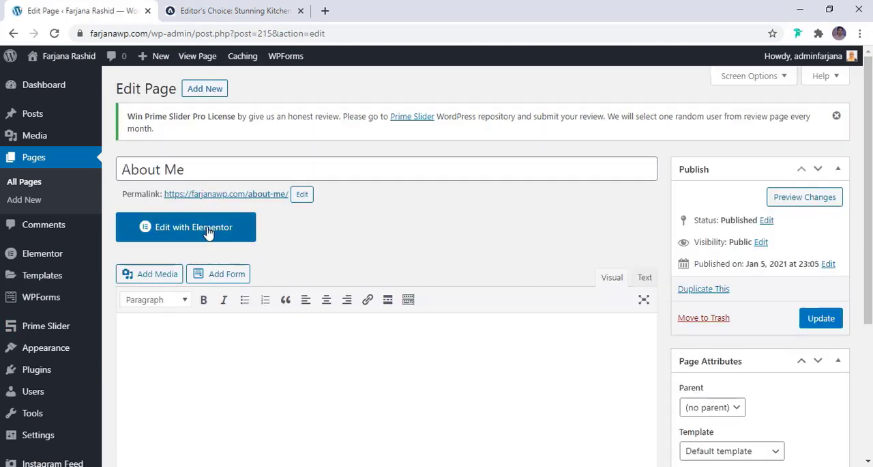
{"action": "left_click", "coordinate": [209, 233]}
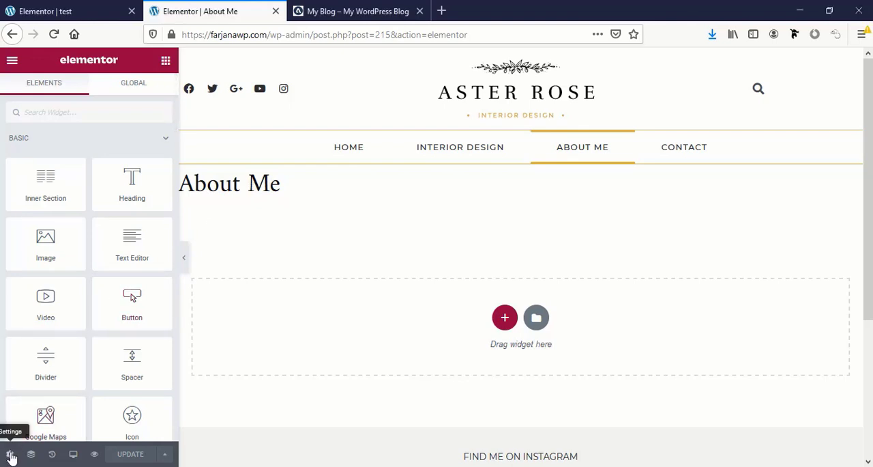
- Hide the page title of the About Me page in its page settings and update the page
{"action": "left_click", "coordinate": [10, 456]}
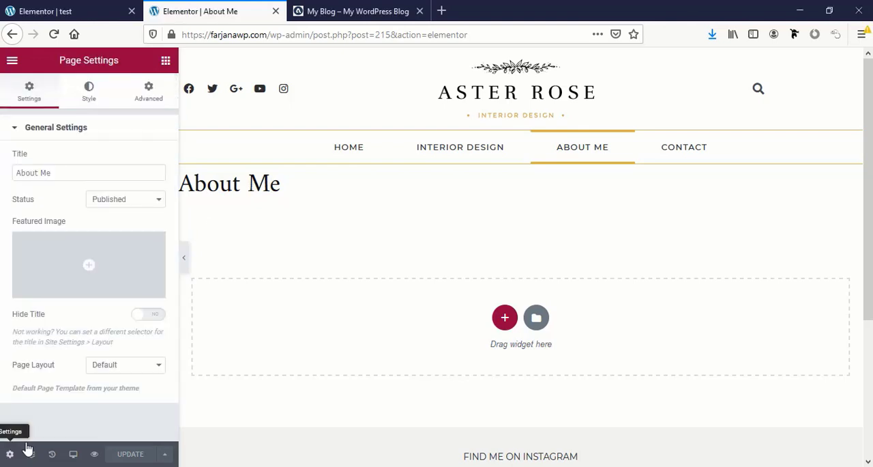
{"action": "left_click", "coordinate": [155, 321]}
{"action": "left_click", "coordinate": [126, 459]}
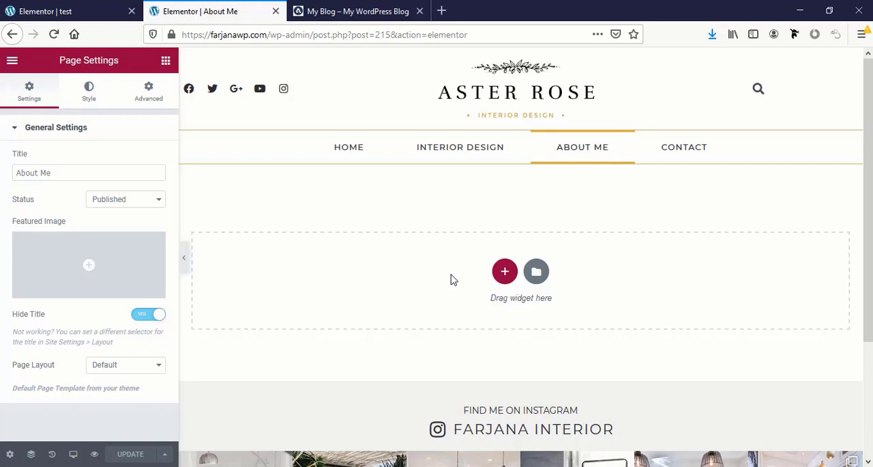
- Review the finished About Me page on the reference blog, including its heading, text, contact button and image
{"action": "left_click", "coordinate": [327, 9]}
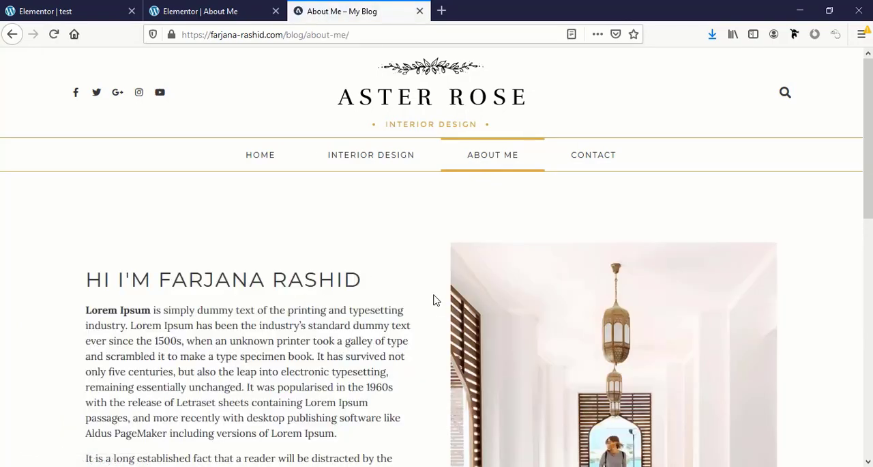
{"action": "scroll", "coordinate": [505, 328], "scroll_direction": "down", "scroll_amount": 6}
{"action": "scroll", "coordinate": [505, 326], "scroll_direction": "up", "scroll_amount": 5}
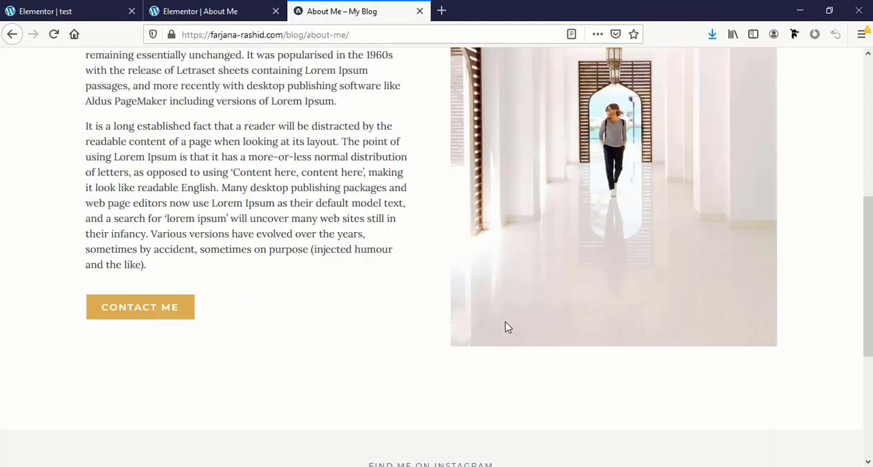
{"action": "scroll", "coordinate": [347, 360], "scroll_direction": "down", "scroll_amount": 3}
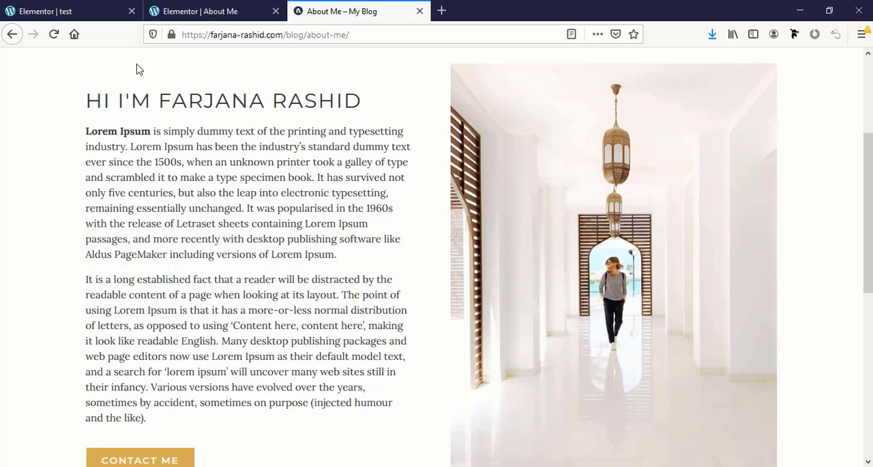
- Import the about.json template file into the My Templates library from the About Me page's Elementor editor
{"action": "left_click", "coordinate": [196, 7]}
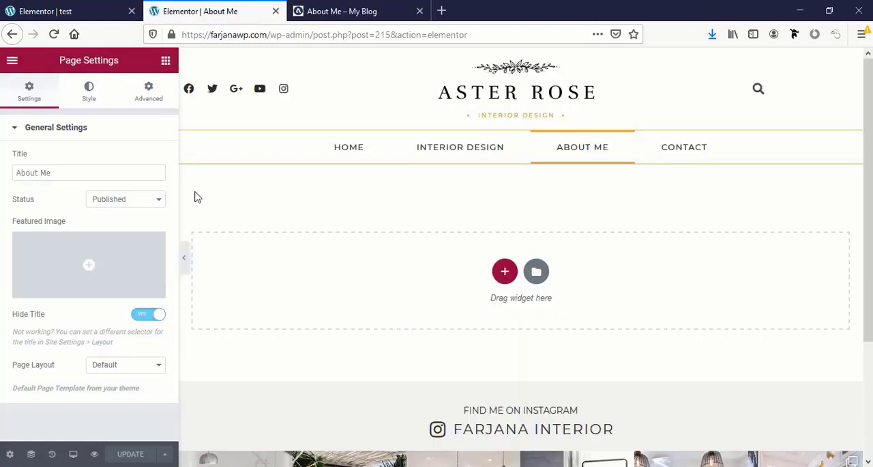
{"action": "left_click", "coordinate": [165, 61]}
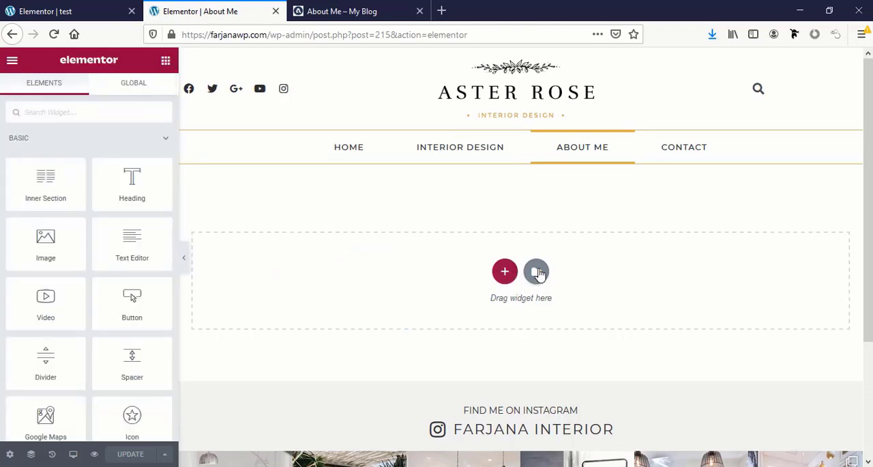
{"action": "left_click", "coordinate": [537, 272]}
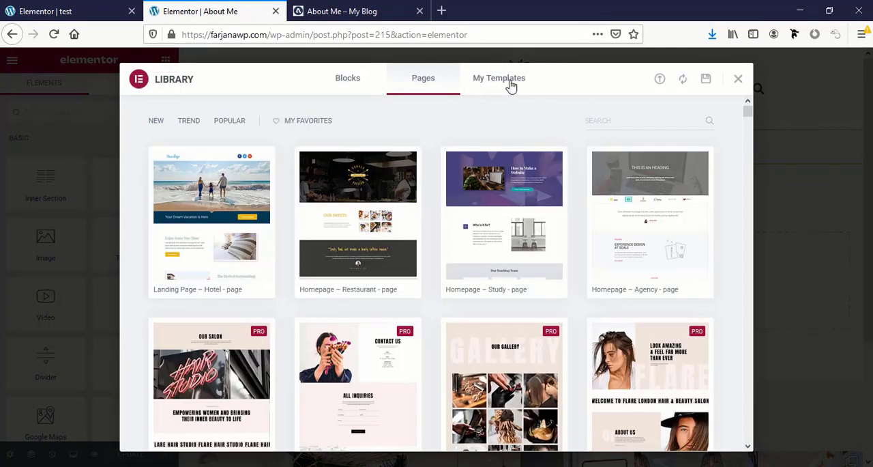
{"action": "left_click", "coordinate": [511, 85]}
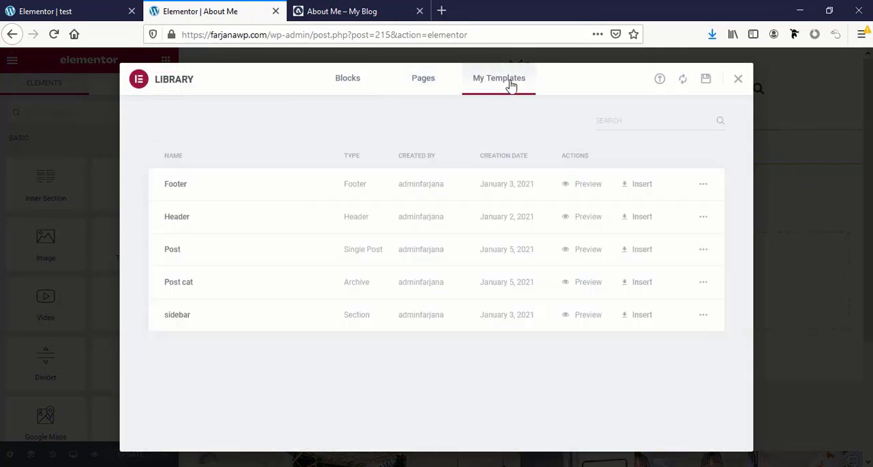
{"action": "left_click", "coordinate": [660, 81]}
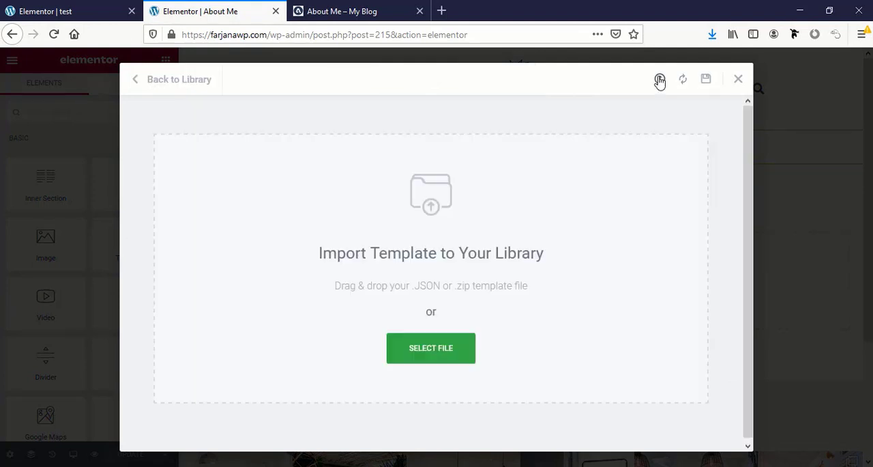
{"action": "left_click", "coordinate": [441, 363]}
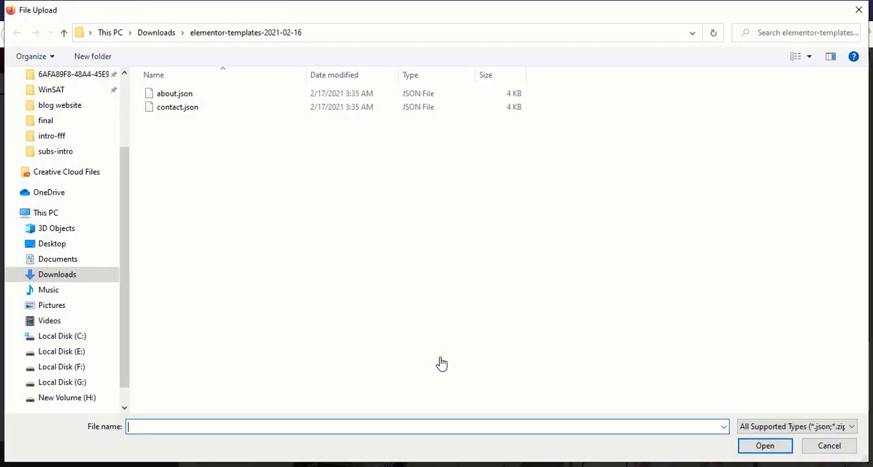
{"action": "left_click", "coordinate": [187, 98]}
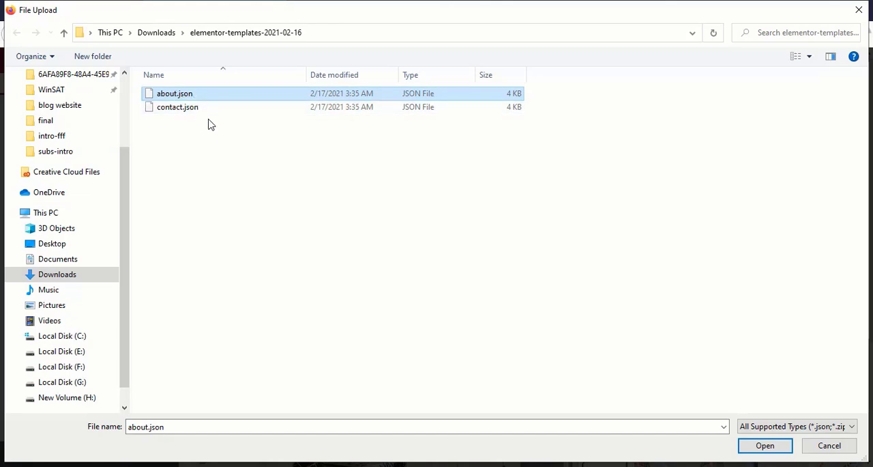
{"action": "left_click", "coordinate": [765, 444]}
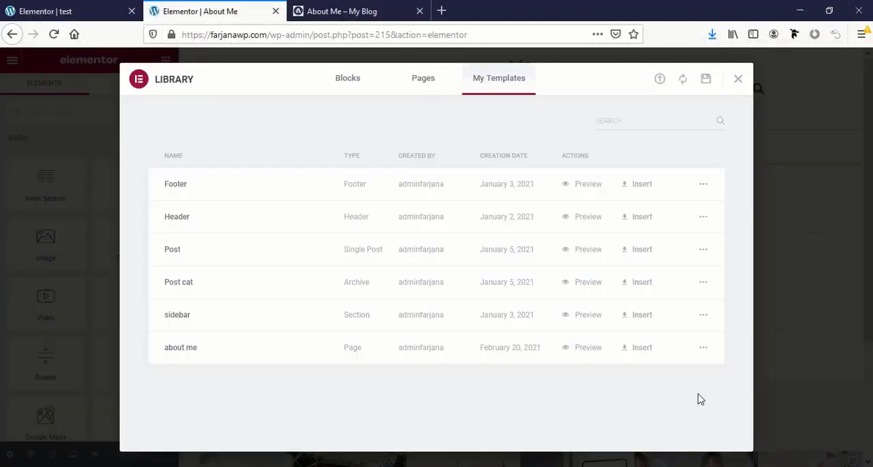
- Insert the imported "about me" template into the page along with its document settings, and look over the result
{"action": "left_click", "coordinate": [644, 350]}
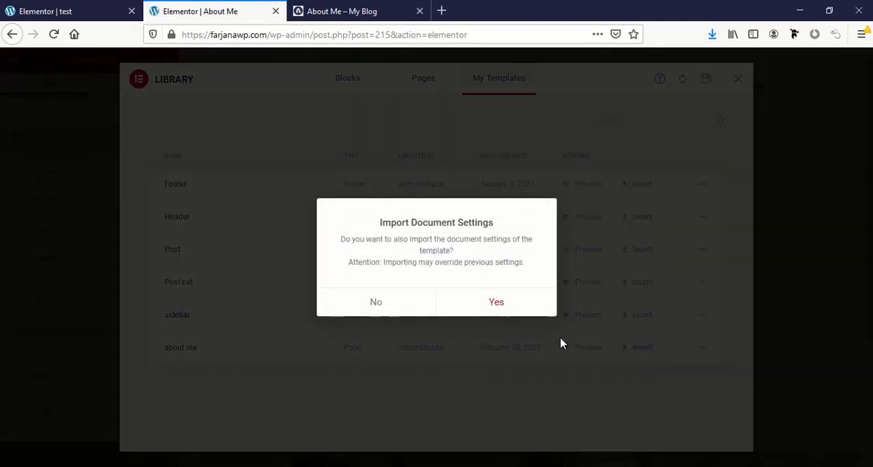
{"action": "left_click", "coordinate": [498, 304]}
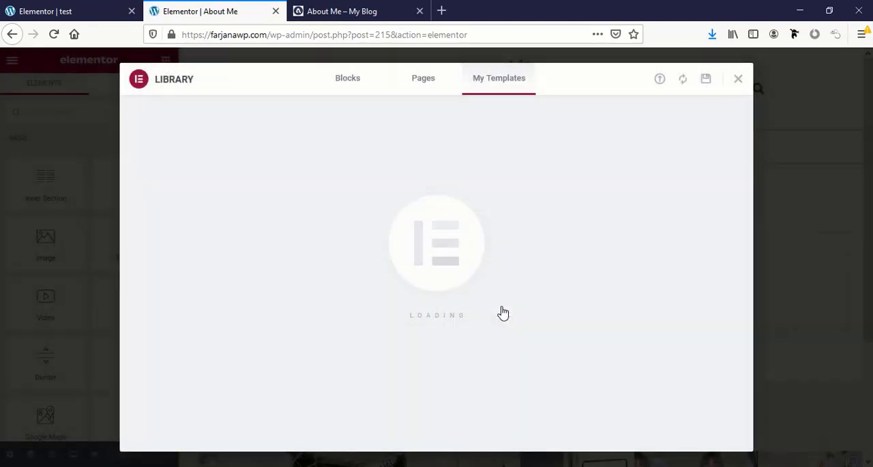
{"action": "scroll", "coordinate": [471, 328], "scroll_direction": "down", "scroll_amount": 7}
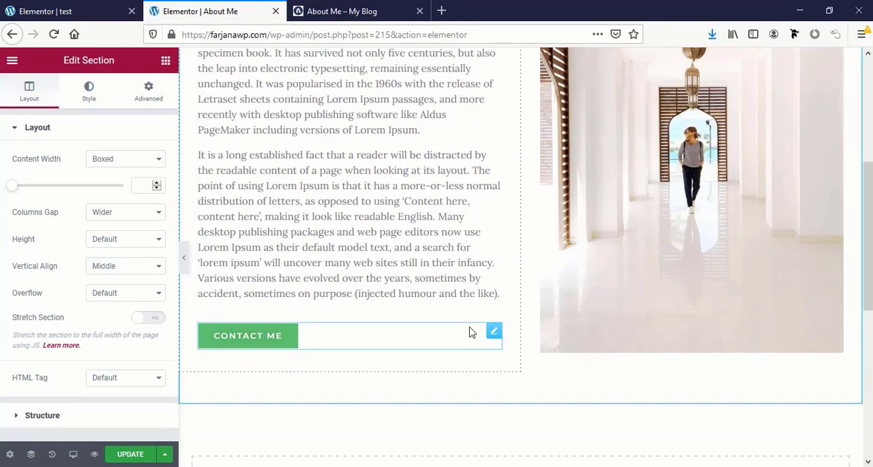
{"action": "scroll", "coordinate": [470, 332], "scroll_direction": "up", "scroll_amount": 3}
{"action": "scroll", "coordinate": [470, 330], "scroll_direction": "up", "scroll_amount": 5}
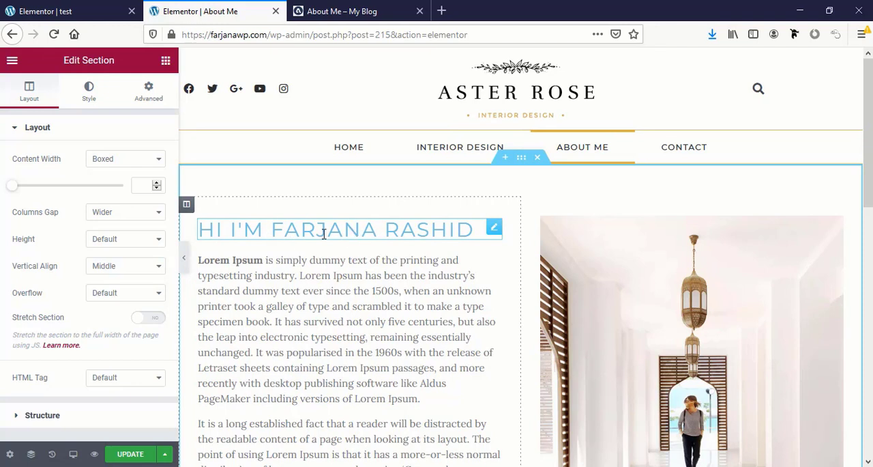
- Set the About Me heading's text color to the global color black
{"action": "left_click", "coordinate": [258, 229]}
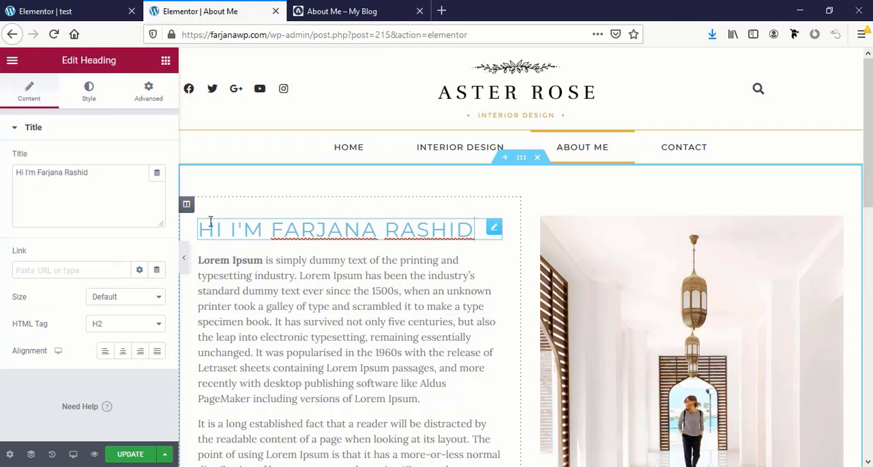
{"action": "left_click", "coordinate": [89, 92]}
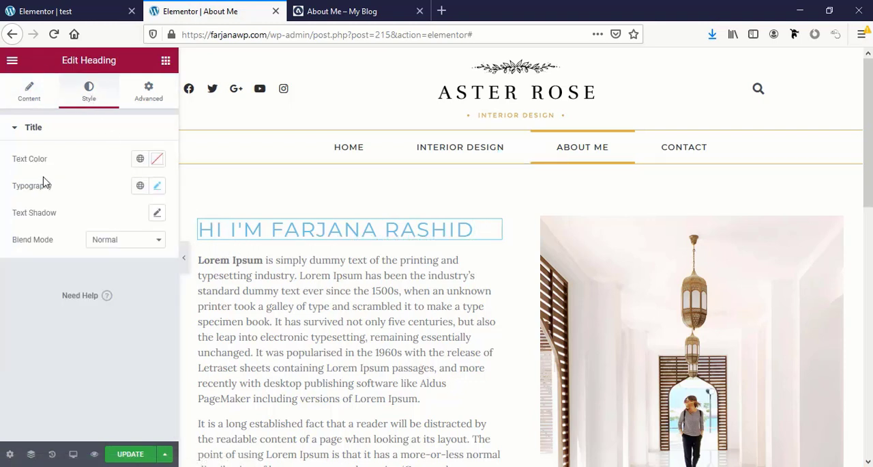
{"action": "left_click", "coordinate": [139, 161]}
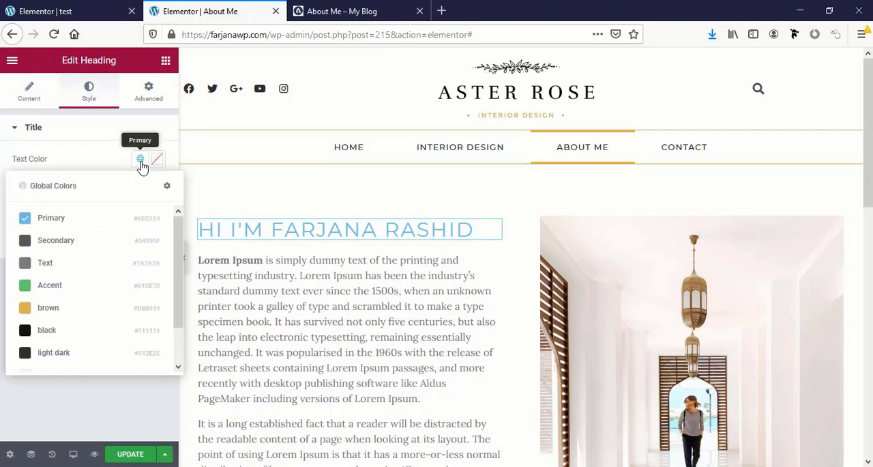
{"action": "left_click", "coordinate": [68, 331]}
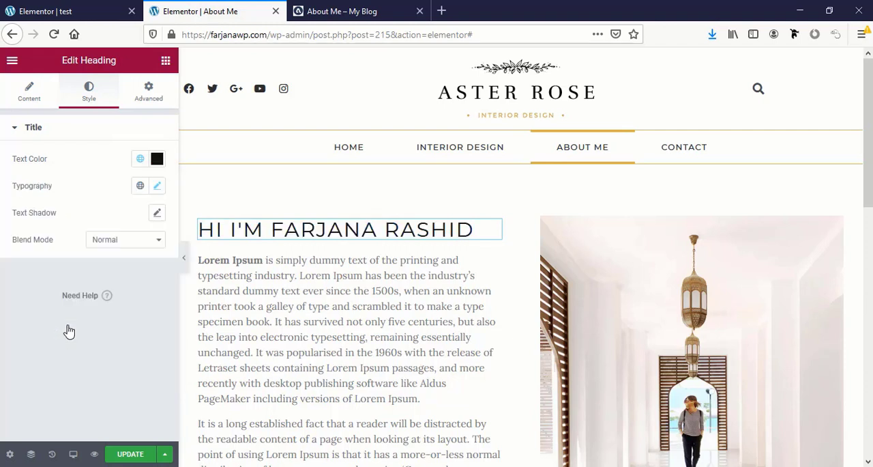
- Try the global brown on the heading, checking it against the reference blog's page, and return it to black
{"action": "left_click", "coordinate": [140, 160]}
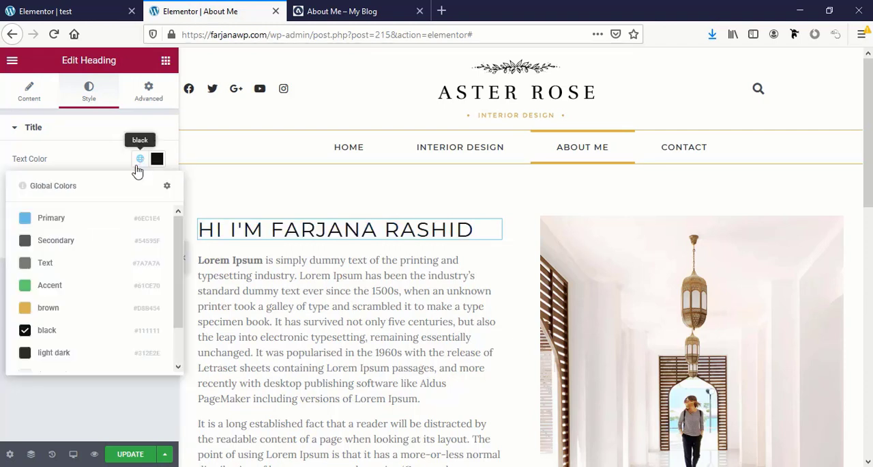
{"action": "left_click", "coordinate": [65, 309]}
{"action": "left_click", "coordinate": [311, 11]}
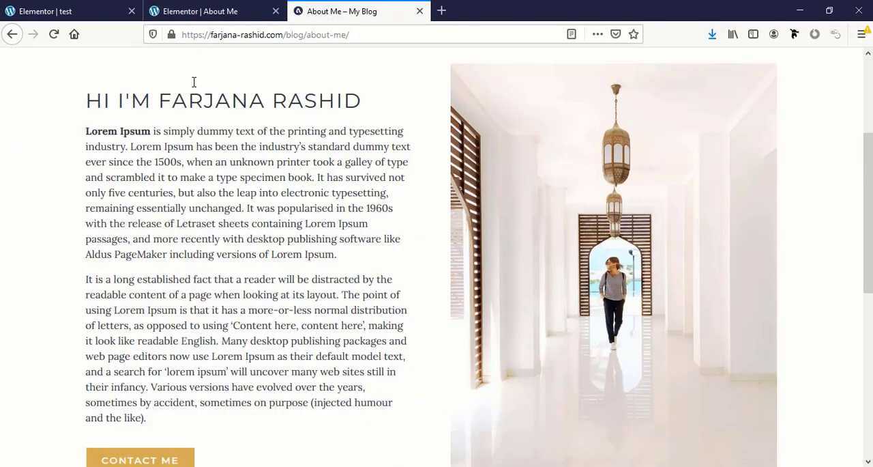
{"action": "left_click", "coordinate": [205, 11]}
{"action": "left_click", "coordinate": [140, 158]}
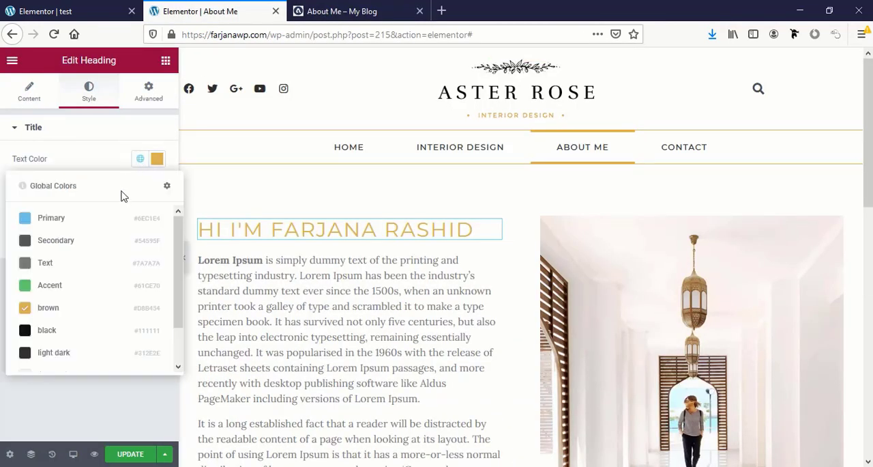
{"action": "left_click", "coordinate": [74, 334]}
- Set the Contact Me button's normal background color to the global color brown
{"action": "scroll", "coordinate": [303, 321], "scroll_direction": "down", "scroll_amount": 3}
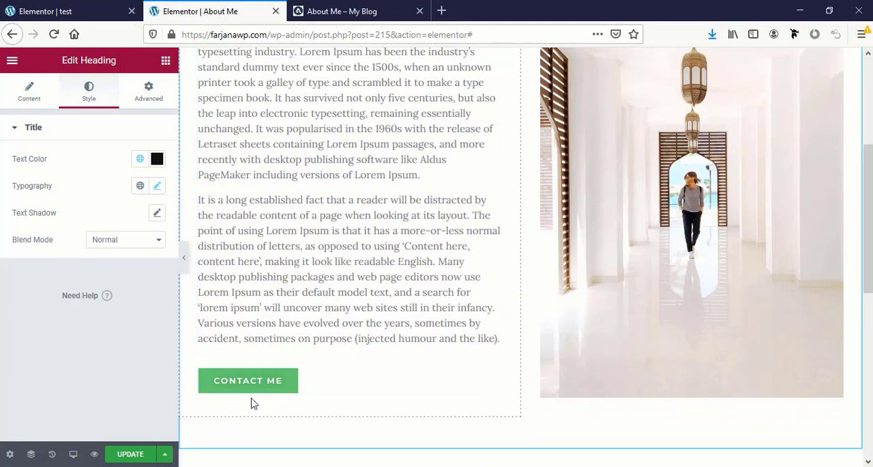
{"action": "left_click", "coordinate": [248, 380]}
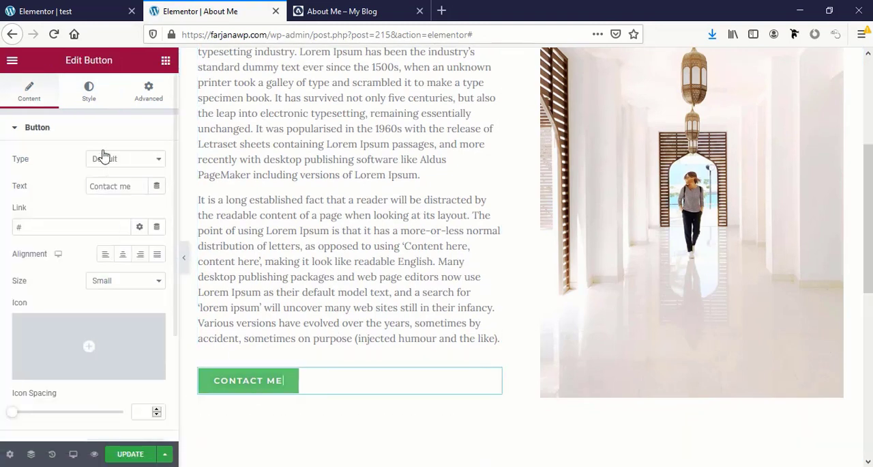
{"action": "left_click", "coordinate": [88, 93]}
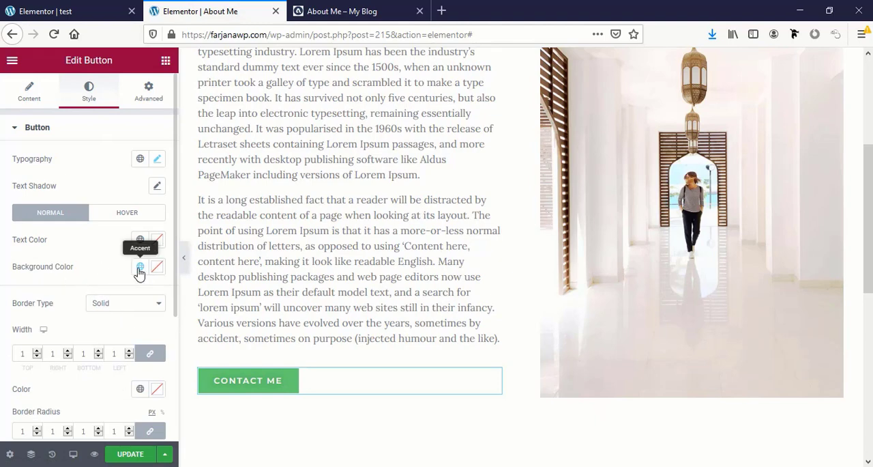
{"action": "left_click", "coordinate": [140, 266]}
{"action": "left_click", "coordinate": [113, 193]}
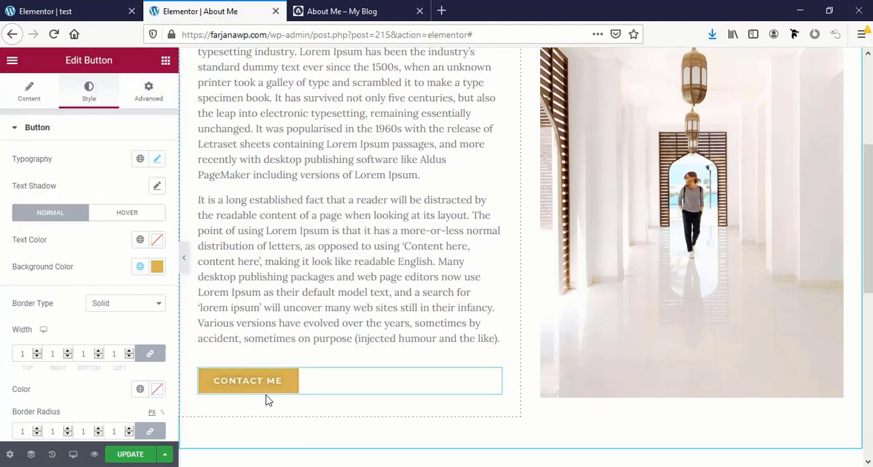
- Look over the page layout and its image, and update the About Me page
{"action": "scroll", "coordinate": [364, 342], "scroll_direction": "up", "scroll_amount": 3}
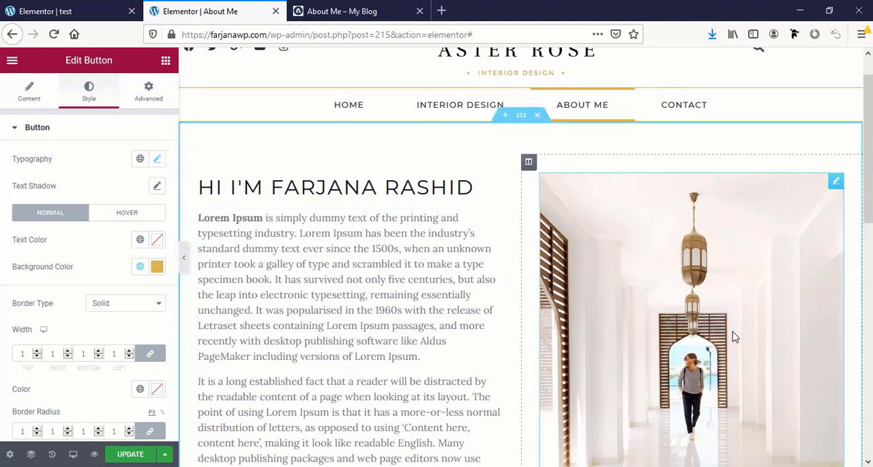
{"action": "scroll", "coordinate": [688, 391], "scroll_direction": "down", "scroll_amount": 5}
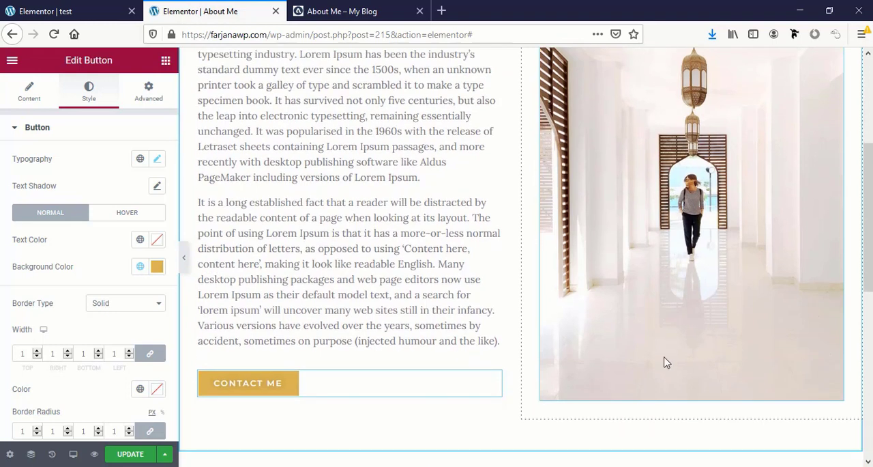
{"action": "left_click", "coordinate": [668, 363]}
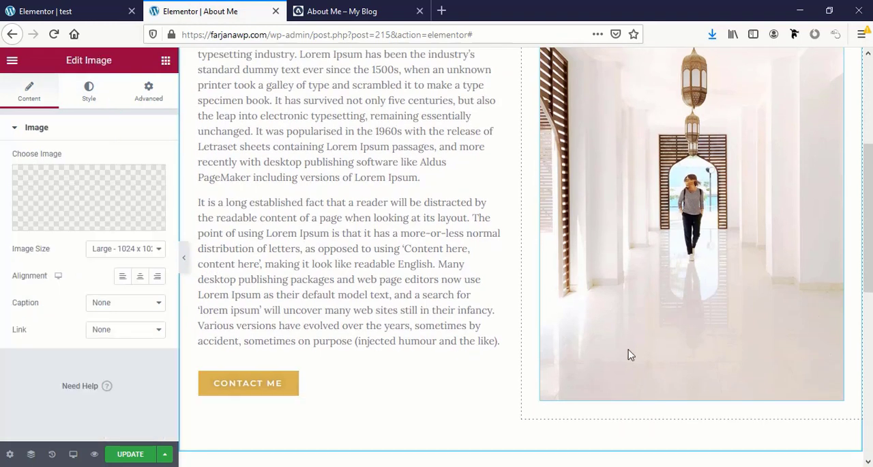
{"action": "left_click", "coordinate": [118, 459]}
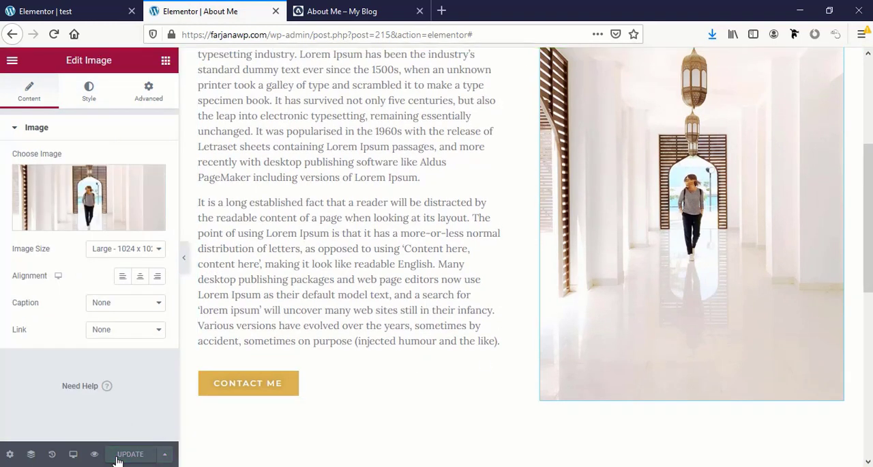
{"action": "scroll", "coordinate": [417, 308], "scroll_direction": "up", "scroll_amount": 1}
{"action": "scroll", "coordinate": [417, 308], "scroll_direction": "up", "scroll_amount": 6}
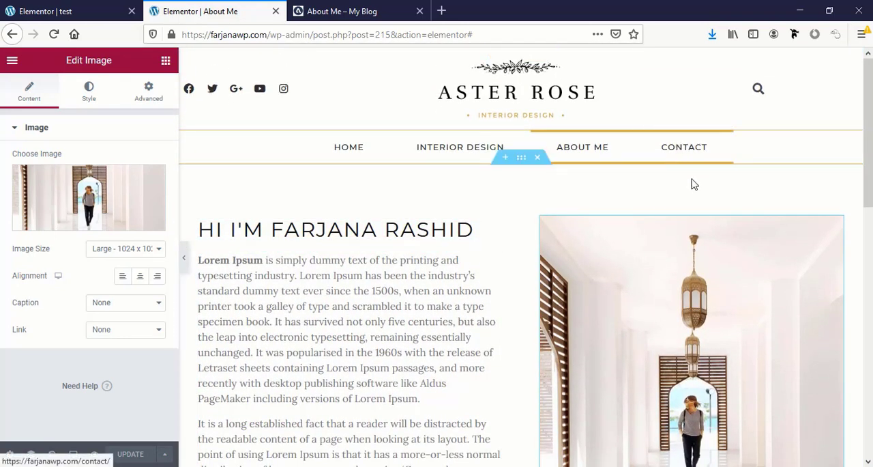
- Leave the About Me editor and open the Contact page from the list of all pages for editing with Elementor
{"action": "left_click", "coordinate": [13, 61]}
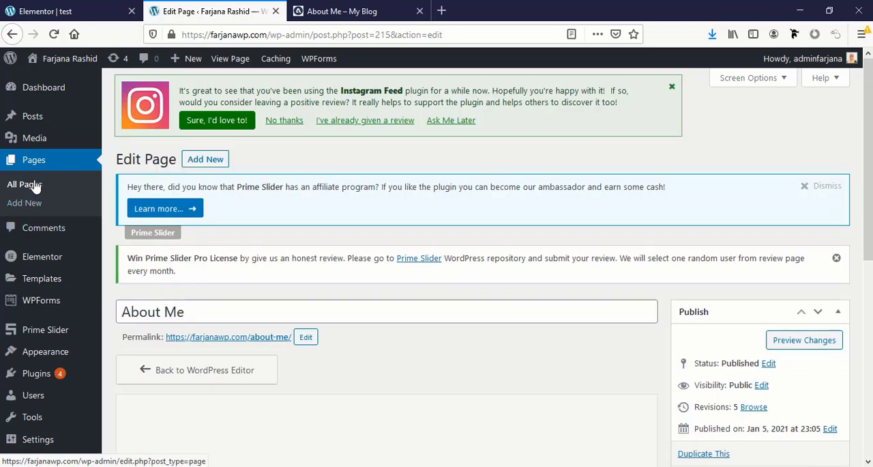
{"action": "left_click", "coordinate": [35, 186]}
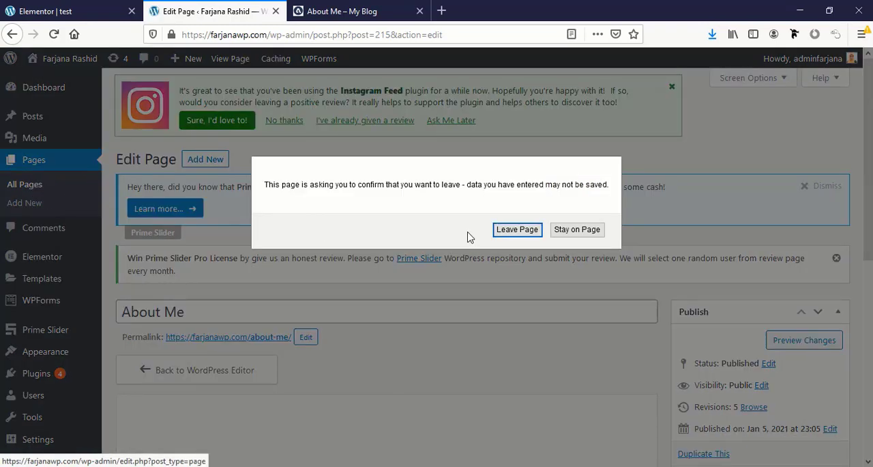
{"action": "left_click", "coordinate": [518, 229]}
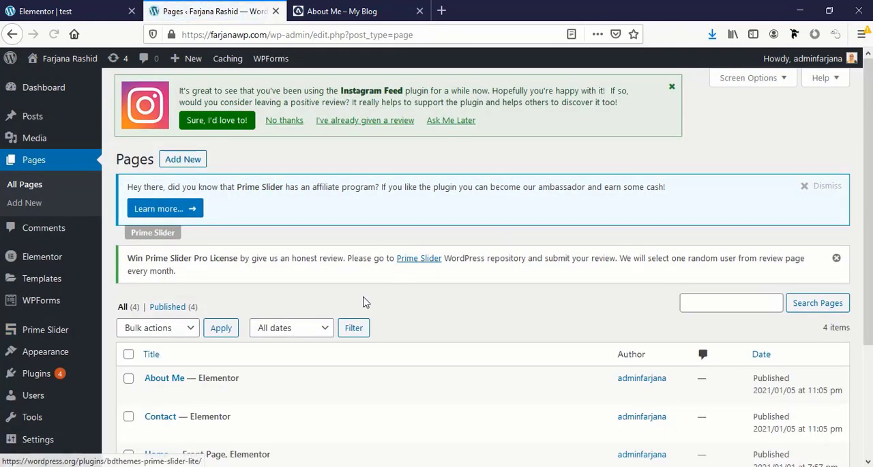
{"action": "scroll", "coordinate": [355, 300], "scroll_direction": "down", "scroll_amount": 3}
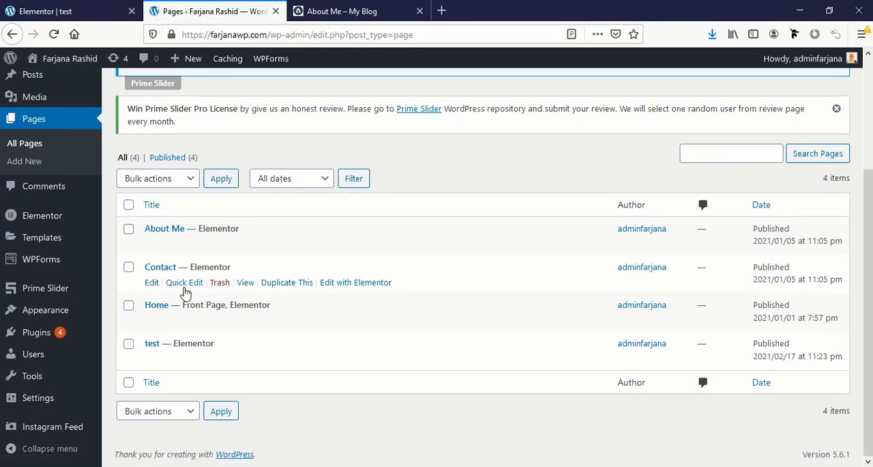
{"action": "left_click", "coordinate": [353, 284]}
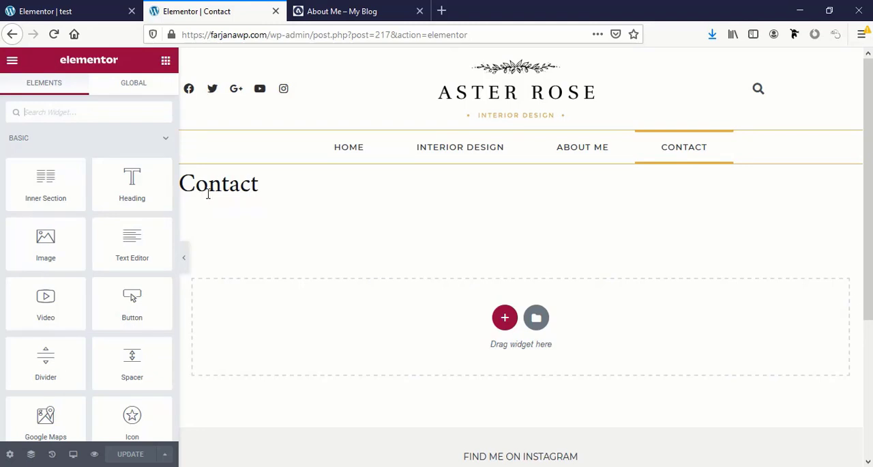
- Hide the page title of the Contact page in its page settings and update the page
{"action": "left_click", "coordinate": [10, 454]}
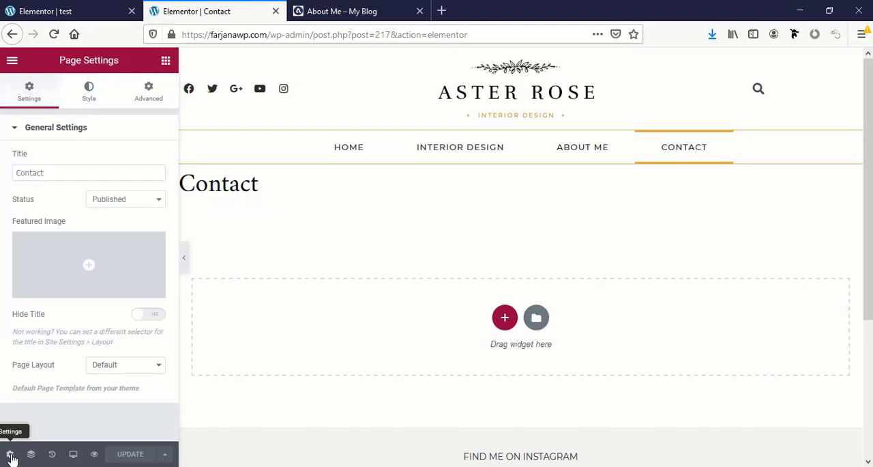
{"action": "left_click", "coordinate": [159, 317]}
{"action": "left_click", "coordinate": [133, 454]}
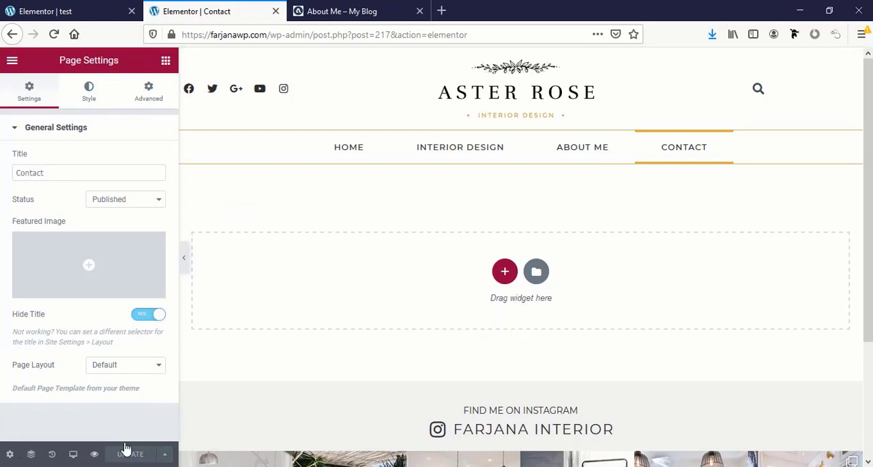
- Import the contact.json template into the template library and insert it into the Contact page together with its document settings
{"action": "left_click", "coordinate": [539, 273]}
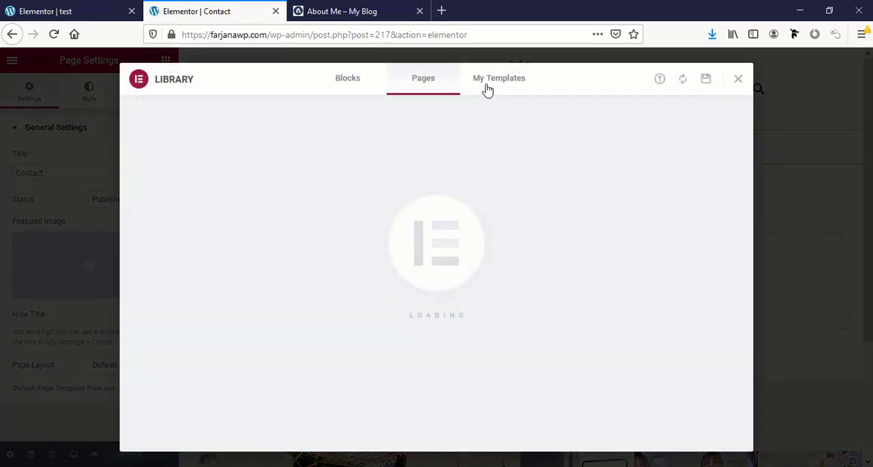
{"action": "left_click", "coordinate": [486, 87]}
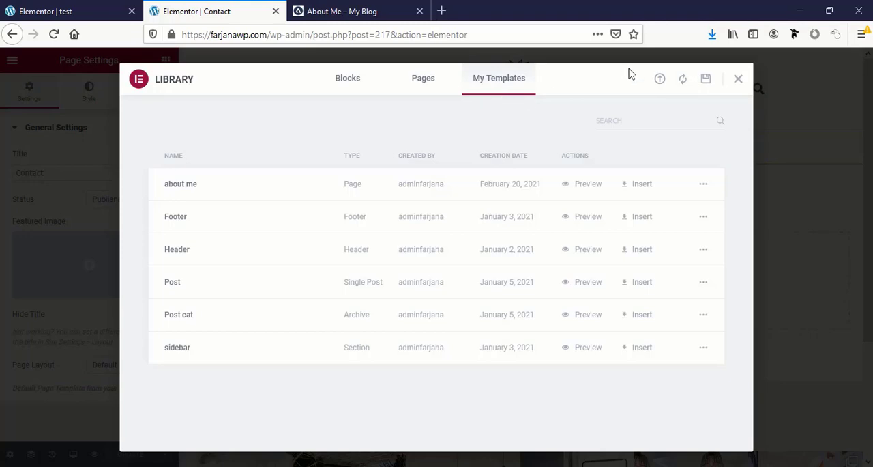
{"action": "left_click", "coordinate": [664, 86]}
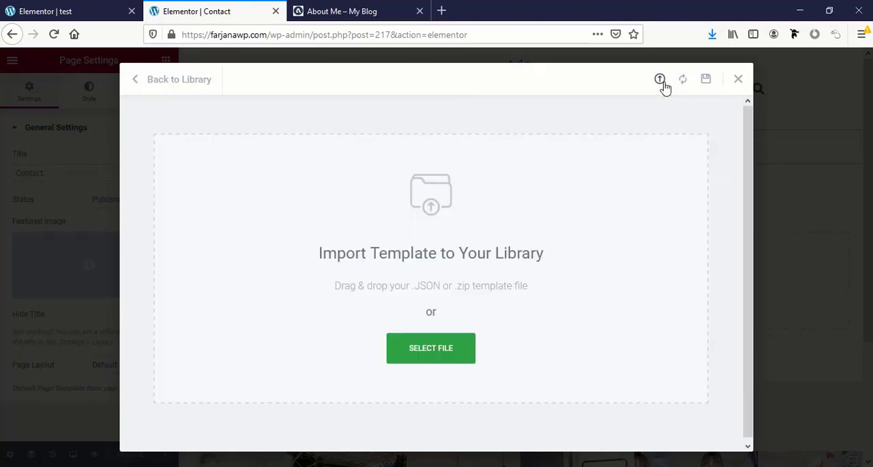
{"action": "left_click", "coordinate": [449, 359]}
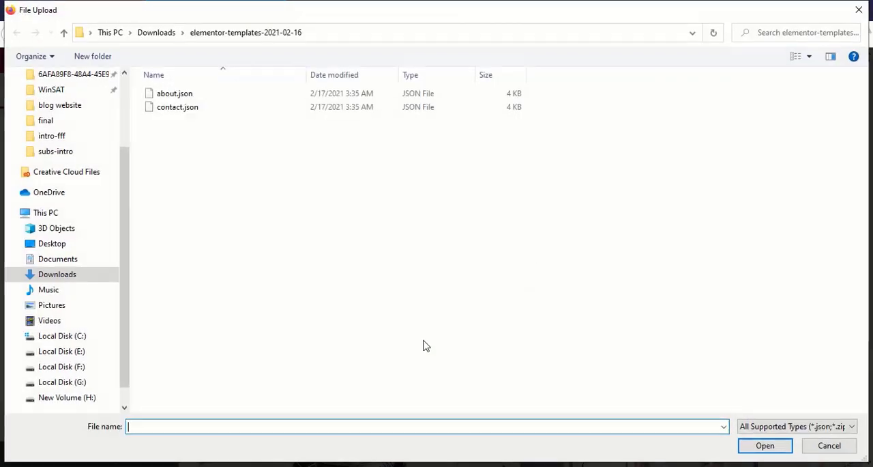
{"action": "left_click", "coordinate": [176, 109]}
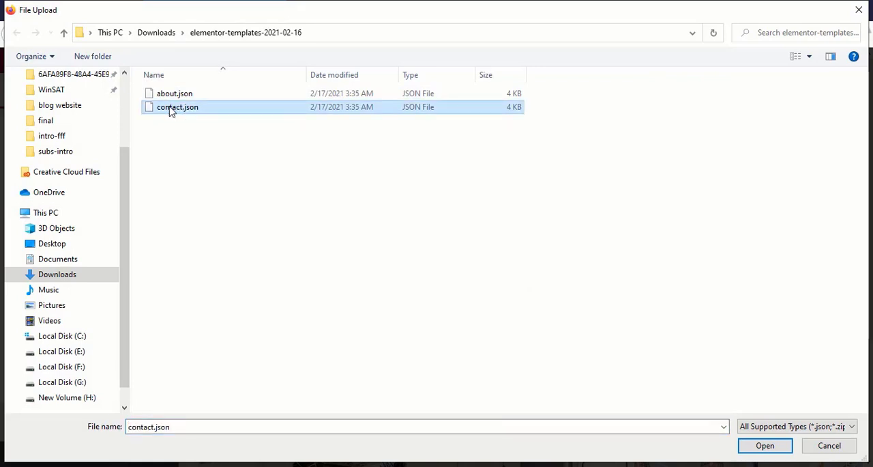
{"action": "left_click", "coordinate": [765, 446]}
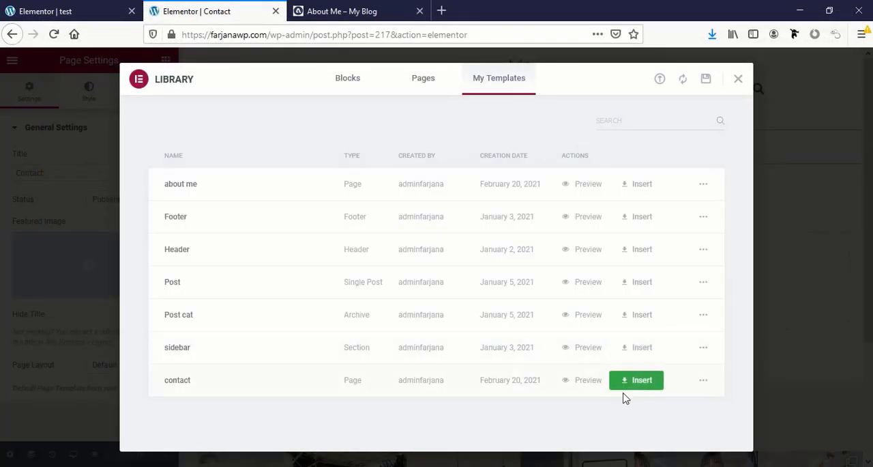
{"action": "left_click", "coordinate": [638, 390]}
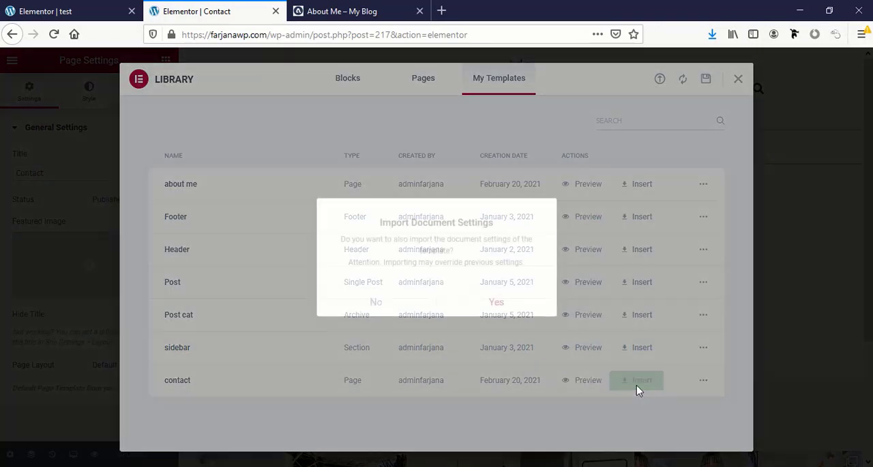
{"action": "left_click", "coordinate": [496, 306]}
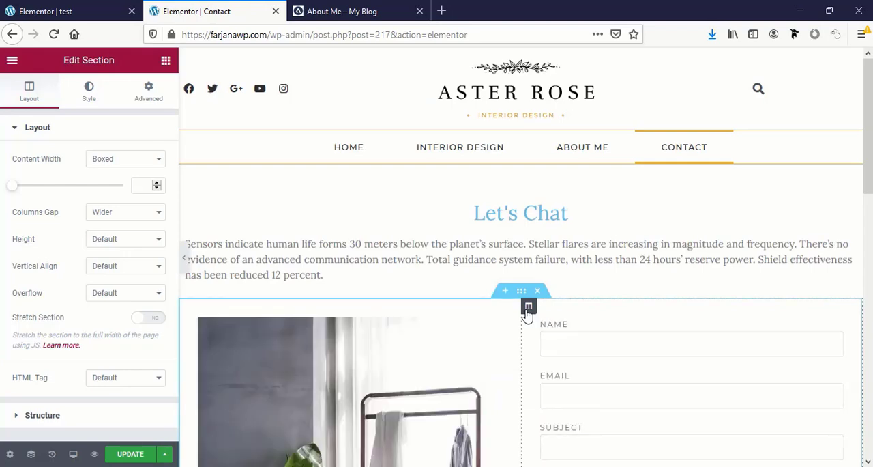
- Set the text color of the "Let's Chat" heading to the global color black
{"action": "scroll", "coordinate": [503, 387], "scroll_direction": "down", "scroll_amount": 4}
{"action": "scroll", "coordinate": [503, 388], "scroll_direction": "down", "scroll_amount": 4}
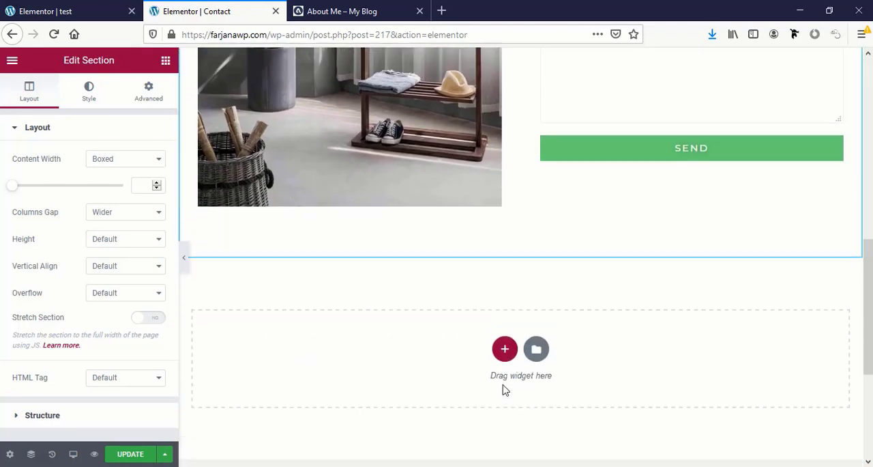
{"action": "scroll", "coordinate": [503, 388], "scroll_direction": "up", "scroll_amount": 6}
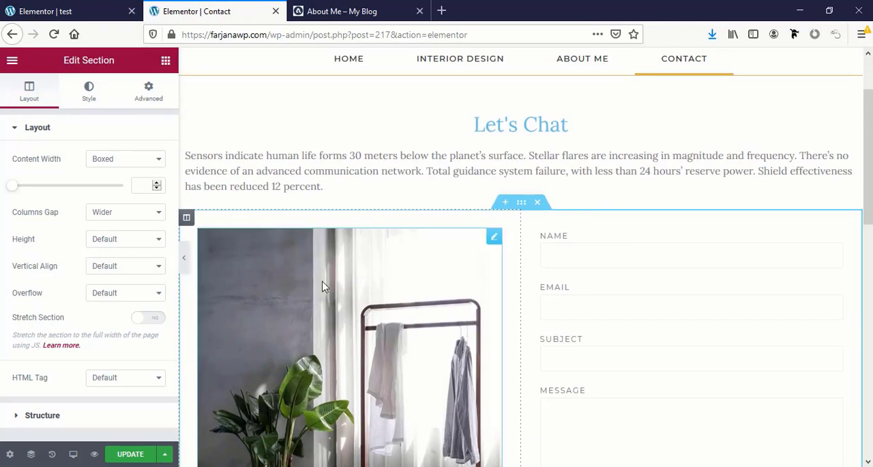
{"action": "left_click", "coordinate": [497, 123]}
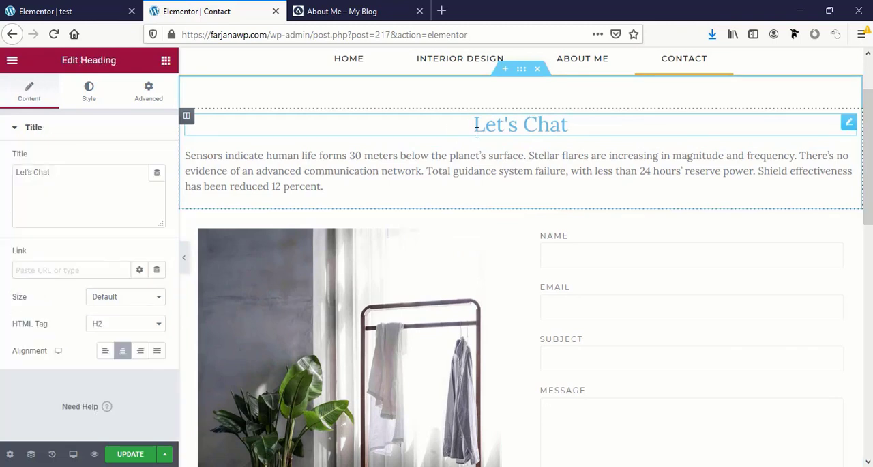
{"action": "left_click", "coordinate": [74, 102]}
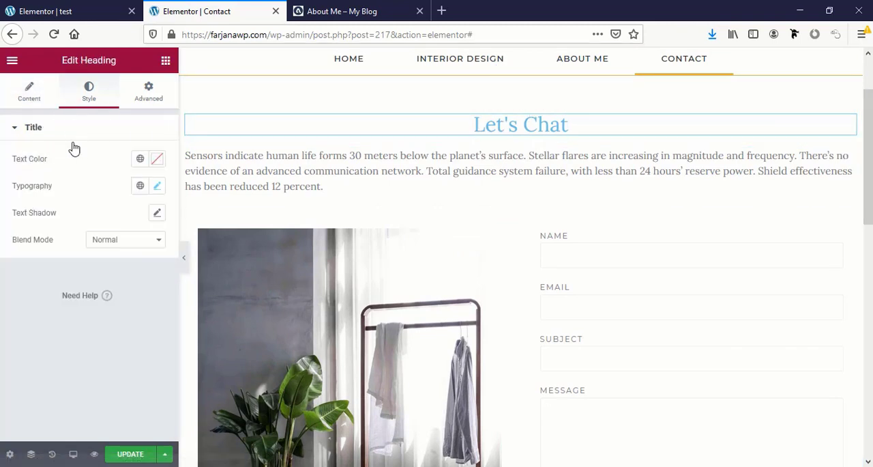
{"action": "left_click", "coordinate": [140, 159]}
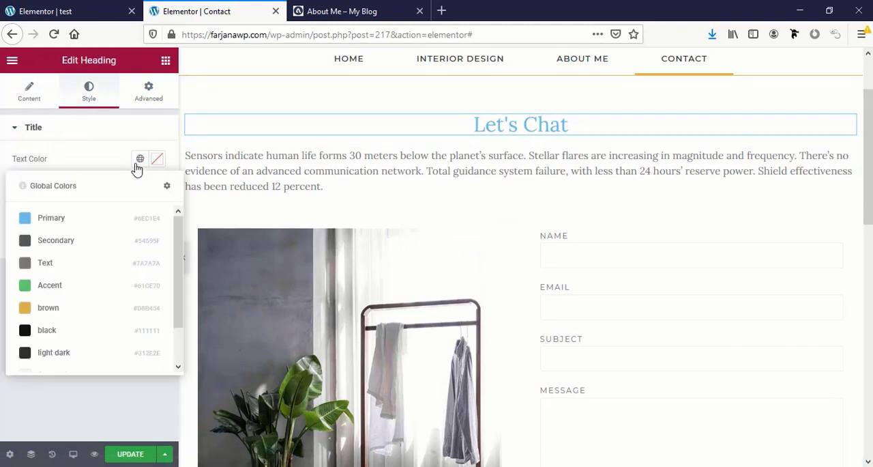
{"action": "left_click", "coordinate": [83, 331]}
- Set the contact form's Previous Button background color to the global color brown and update the page
{"action": "scroll", "coordinate": [494, 375], "scroll_direction": "down", "scroll_amount": 5}
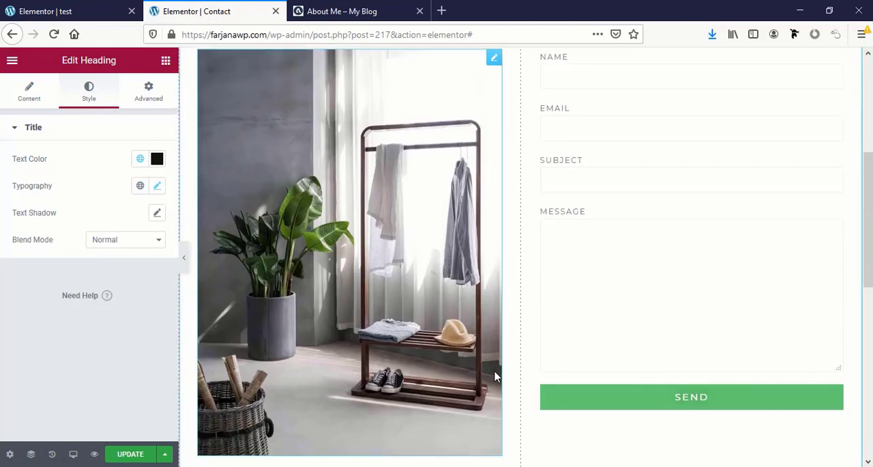
{"action": "left_click", "coordinate": [590, 397]}
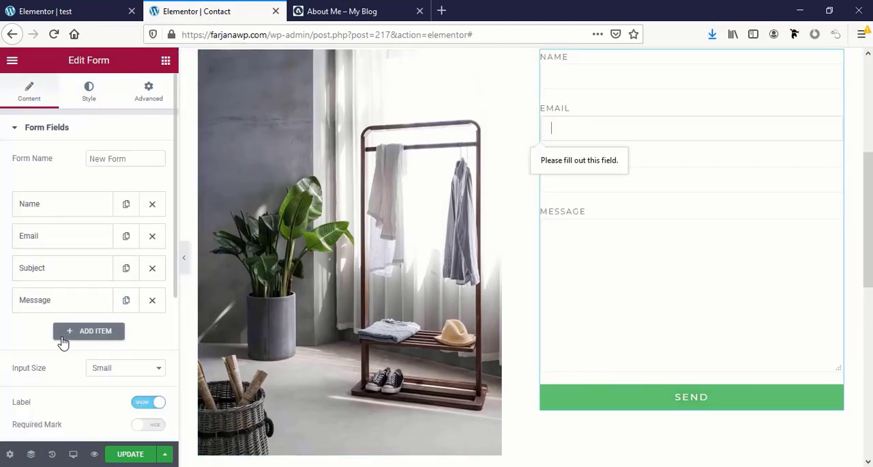
{"action": "left_click", "coordinate": [91, 99]}
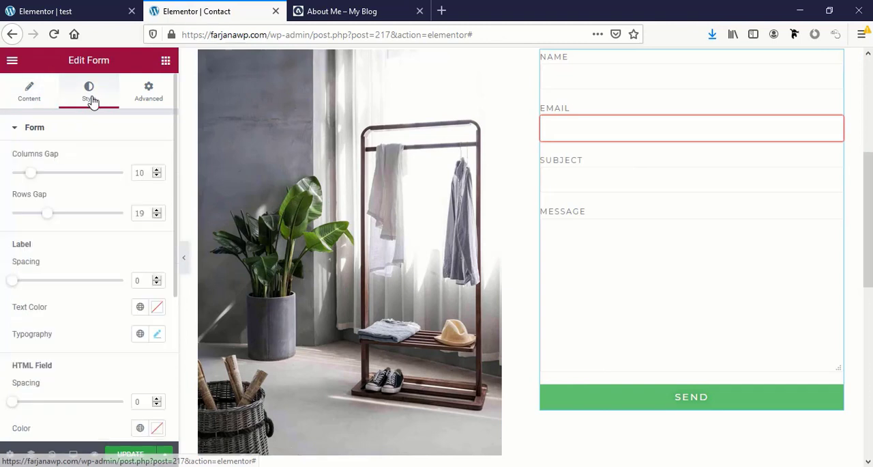
{"action": "scroll", "coordinate": [100, 275], "scroll_direction": "down", "scroll_amount": 3}
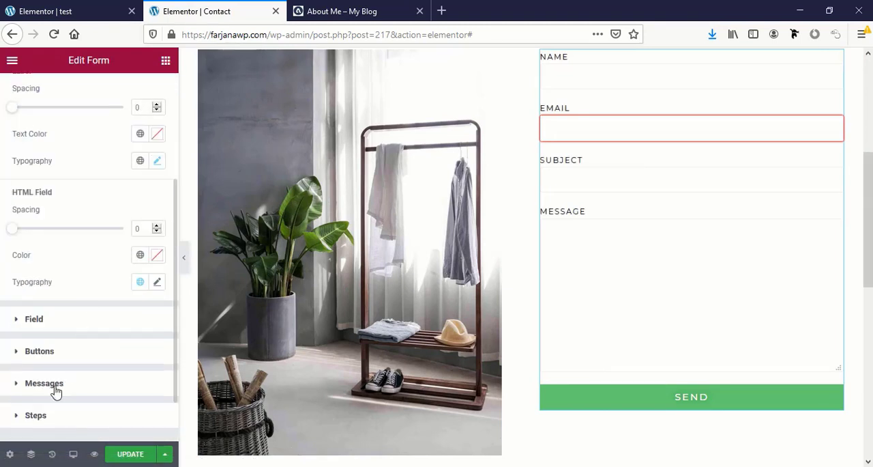
{"action": "left_click", "coordinate": [39, 352]}
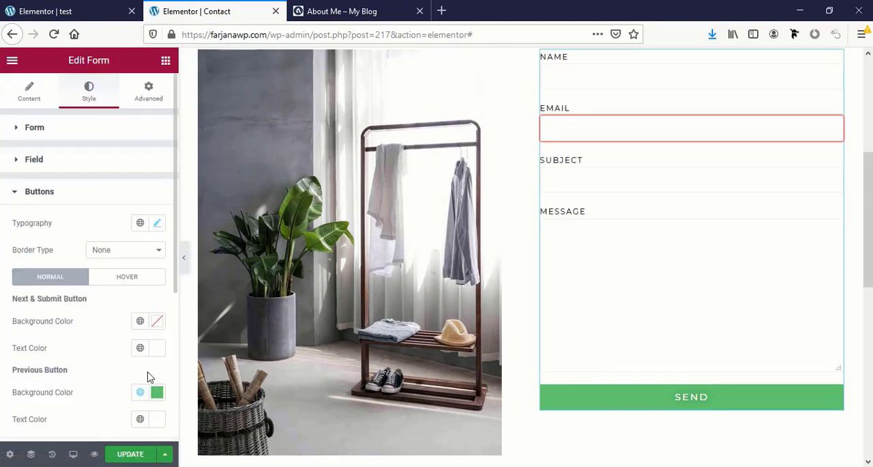
{"action": "left_click", "coordinate": [140, 392]}
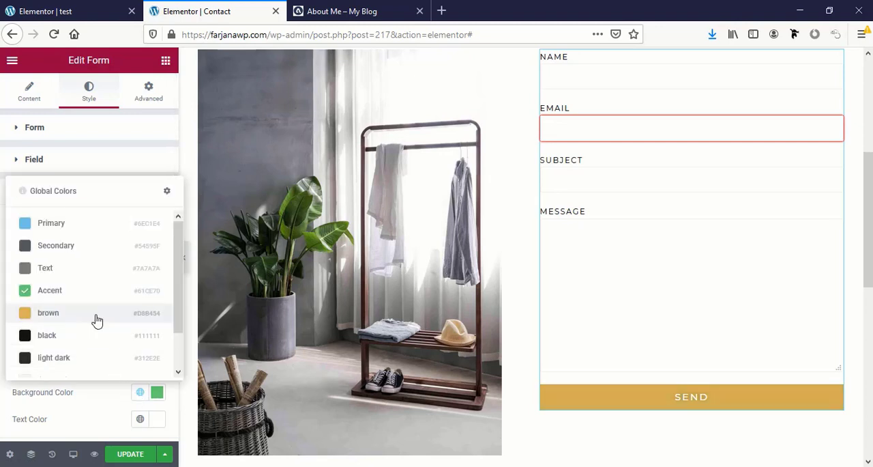
{"action": "left_click", "coordinate": [97, 318]}
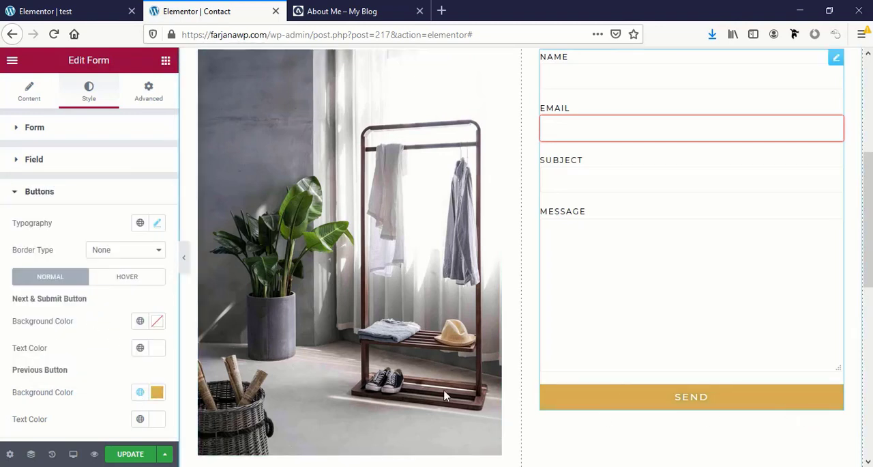
{"action": "scroll", "coordinate": [80, 360], "scroll_direction": "down", "scroll_amount": 3}
{"action": "left_click", "coordinate": [133, 454]}
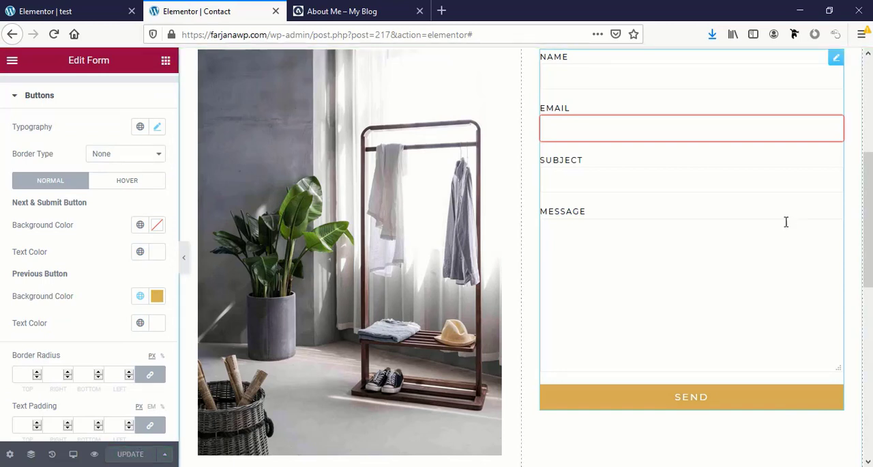
- Add a form field of type Tel labeled "Phone" to the contact form
{"action": "scroll", "coordinate": [778, 239], "scroll_direction": "up", "scroll_amount": 2}
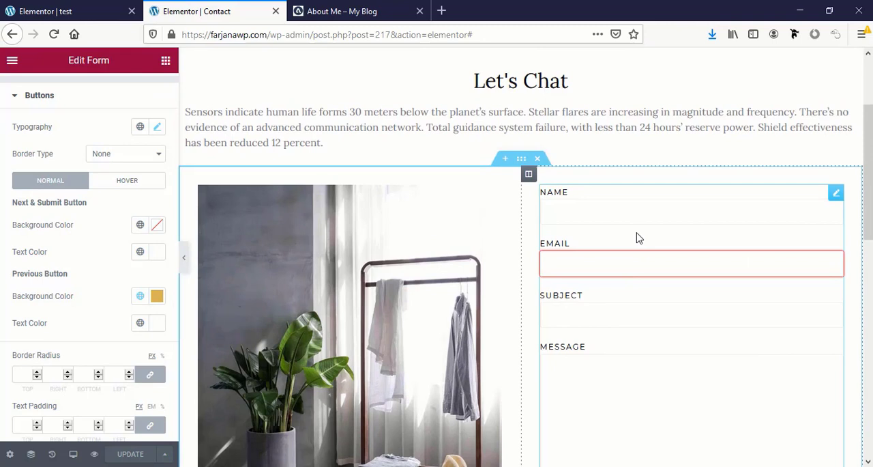
{"action": "scroll", "coordinate": [111, 199], "scroll_direction": "up", "scroll_amount": 3}
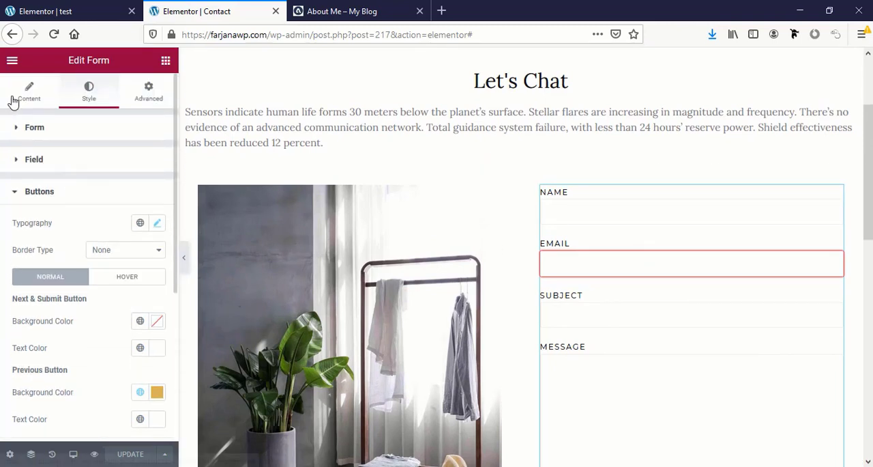
{"action": "left_click", "coordinate": [14, 100]}
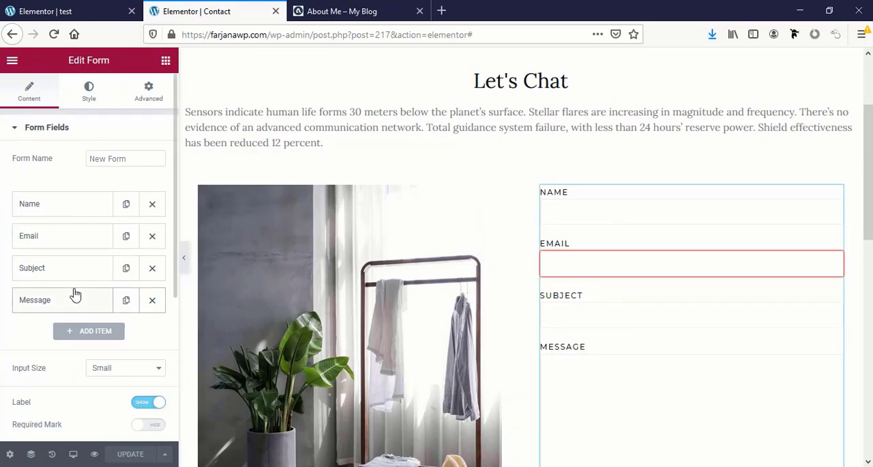
{"action": "left_click", "coordinate": [93, 334]}
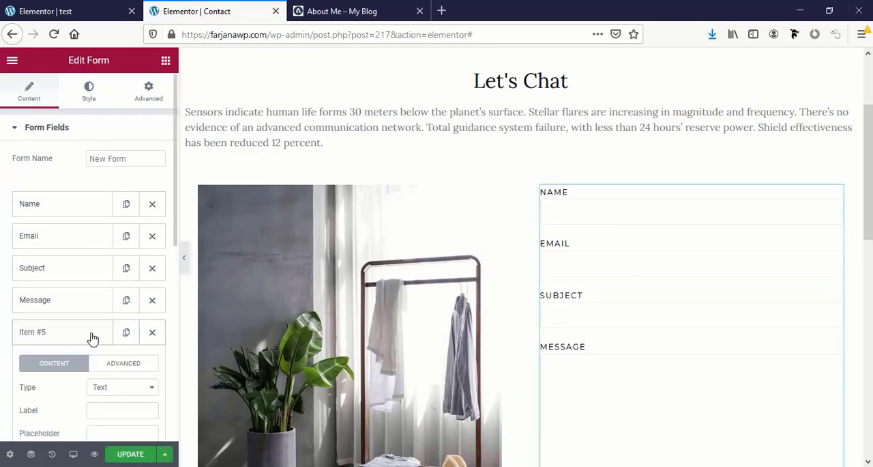
{"action": "scroll", "coordinate": [98, 341], "scroll_direction": "down", "scroll_amount": 2}
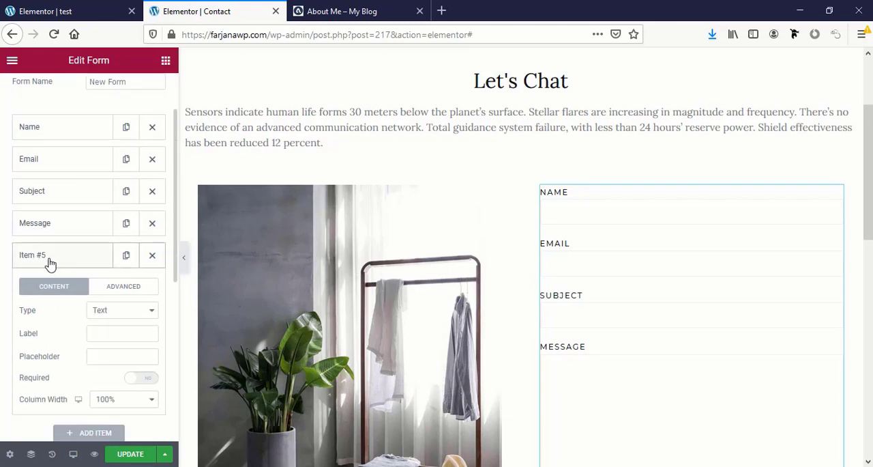
{"action": "left_click", "coordinate": [106, 311]}
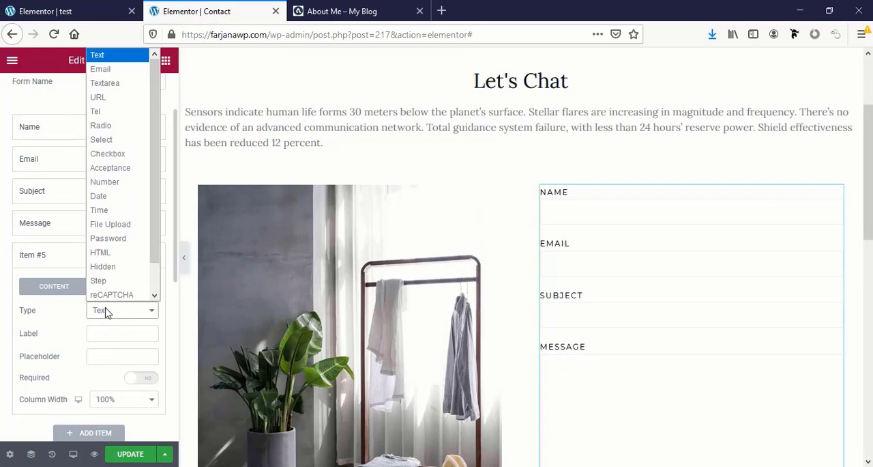
{"action": "left_click", "coordinate": [125, 113]}
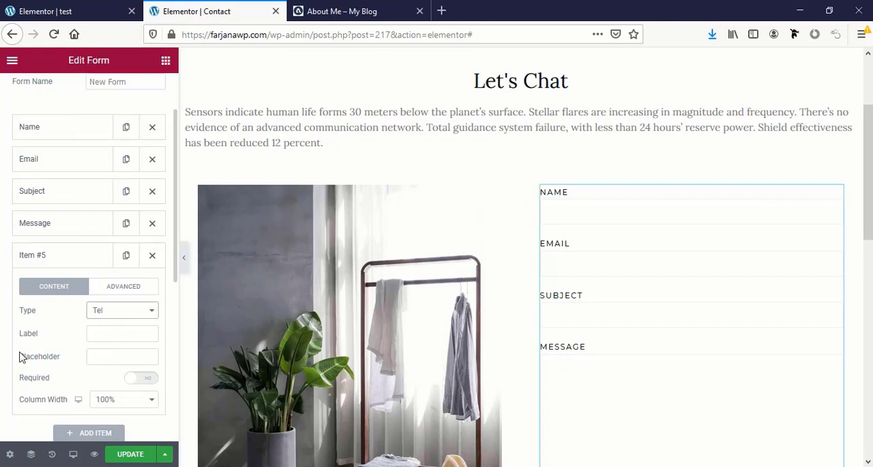
{"action": "left_click", "coordinate": [107, 330]}
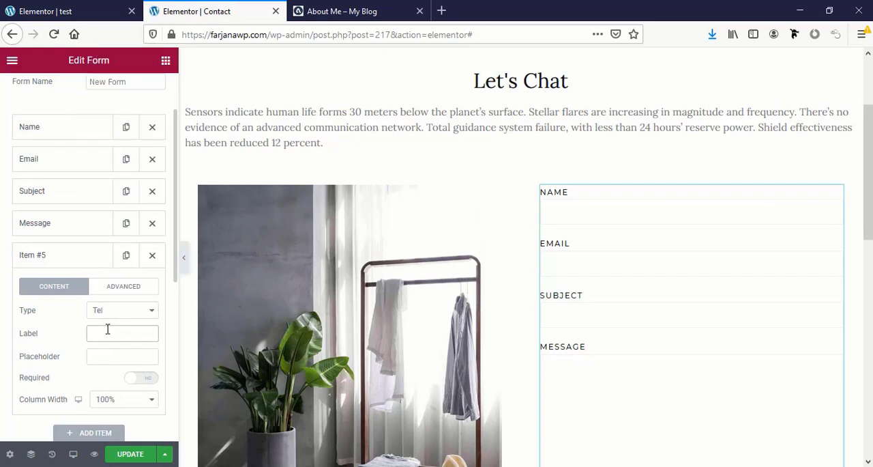
{"action": "type", "text": "T"}
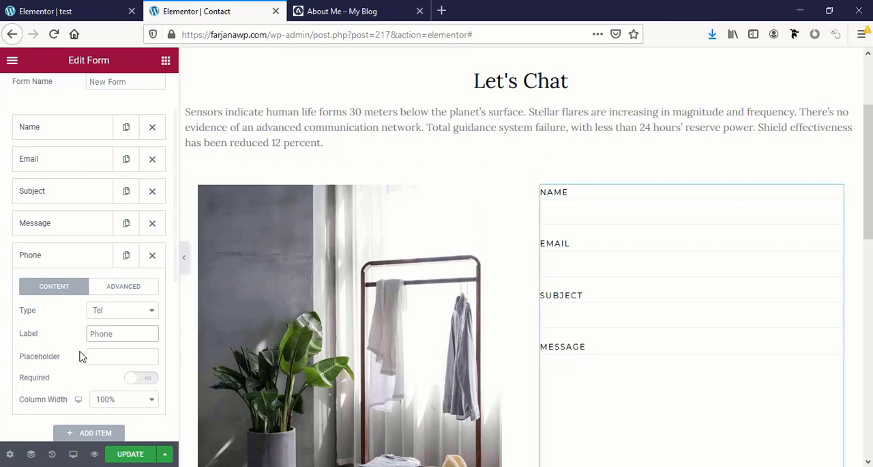
- Try a 50% column width for the Phone field, set it to Default instead, and collapse the field's settings
{"action": "scroll", "coordinate": [596, 373], "scroll_direction": "down", "scroll_amount": 3}
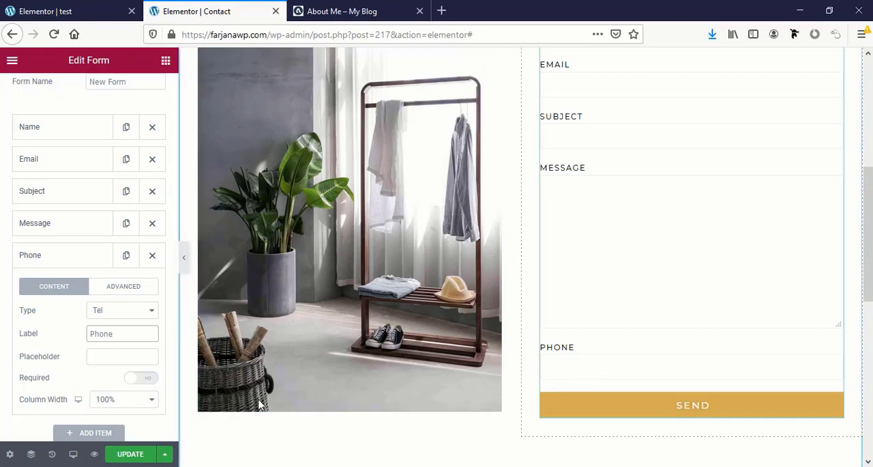
{"action": "left_click", "coordinate": [113, 399]}
{"action": "left_click", "coordinate": [109, 298]}
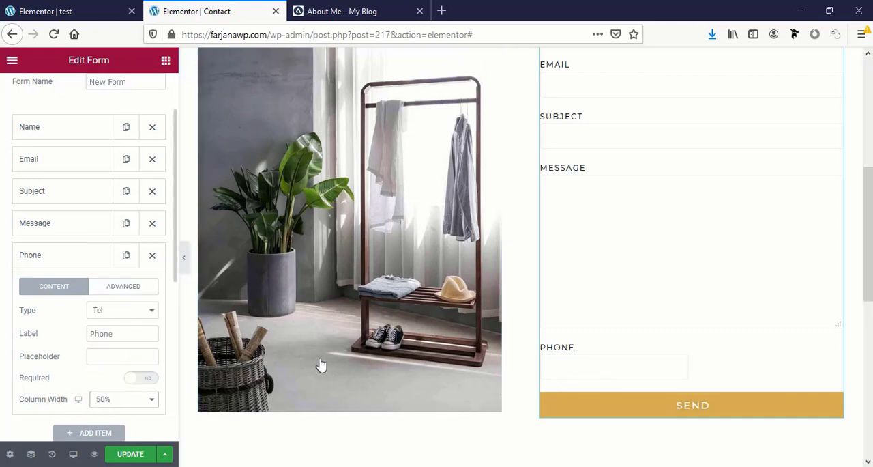
{"action": "left_click", "coordinate": [140, 403]}
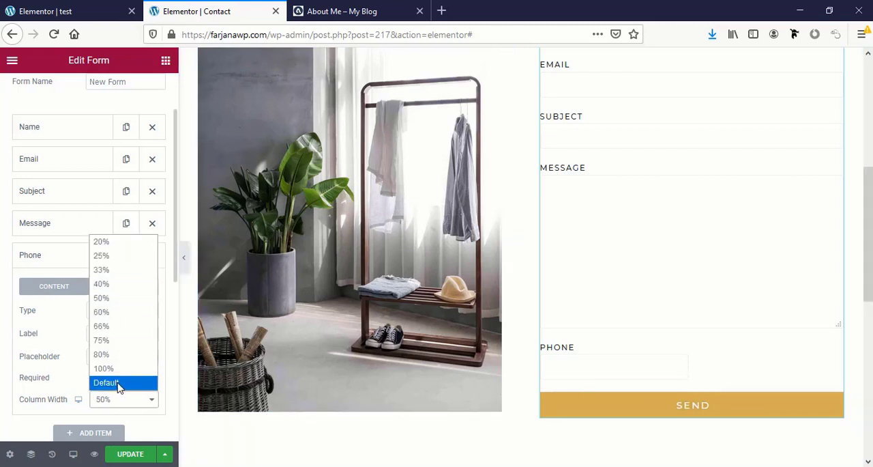
{"action": "left_click", "coordinate": [118, 384]}
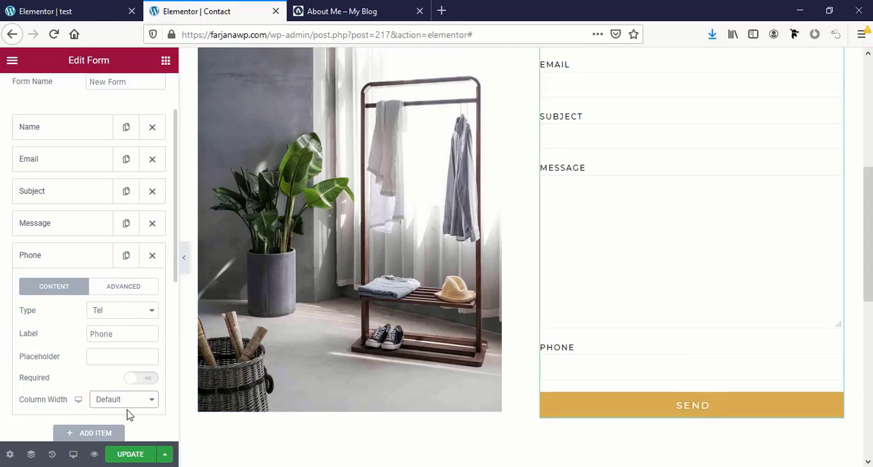
{"action": "scroll", "coordinate": [109, 403], "scroll_direction": "up", "scroll_amount": 2}
{"action": "left_click", "coordinate": [81, 324]}
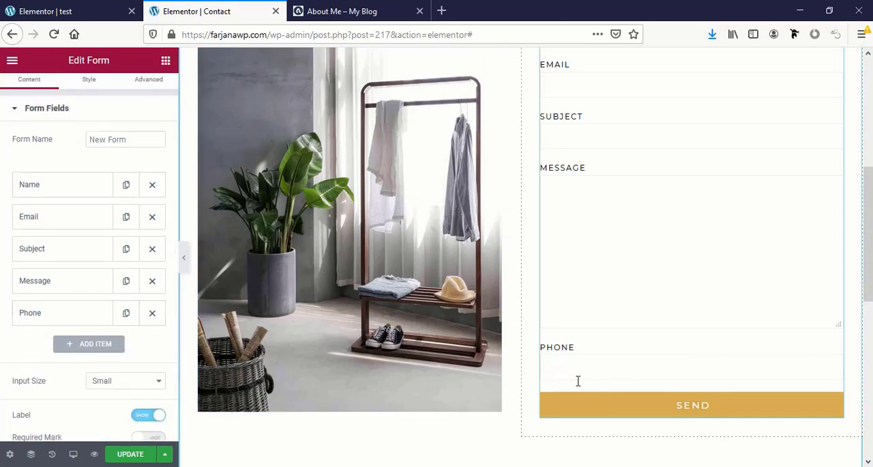
- Move the Phone field directly below Name in the contact form's field list and delete it from the form
{"action": "scroll", "coordinate": [577, 380], "scroll_direction": "up", "scroll_amount": 2}
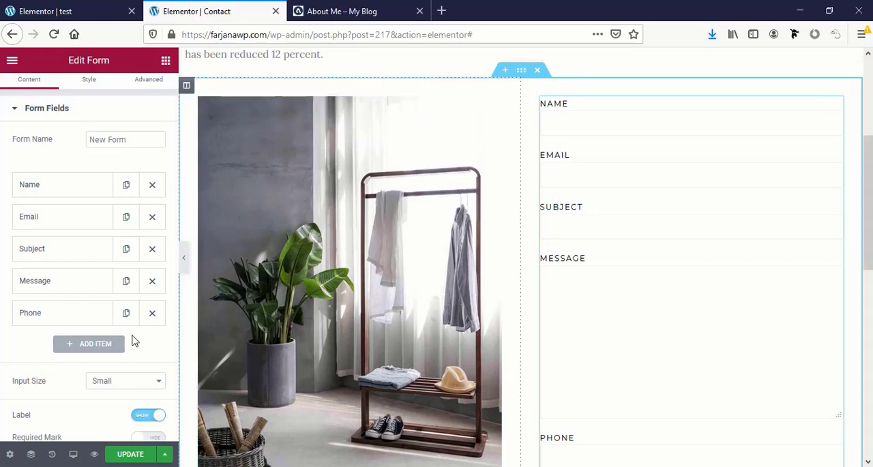
{"action": "left_click_drag", "start_coordinate": [80, 316], "coordinate": [75, 201]}
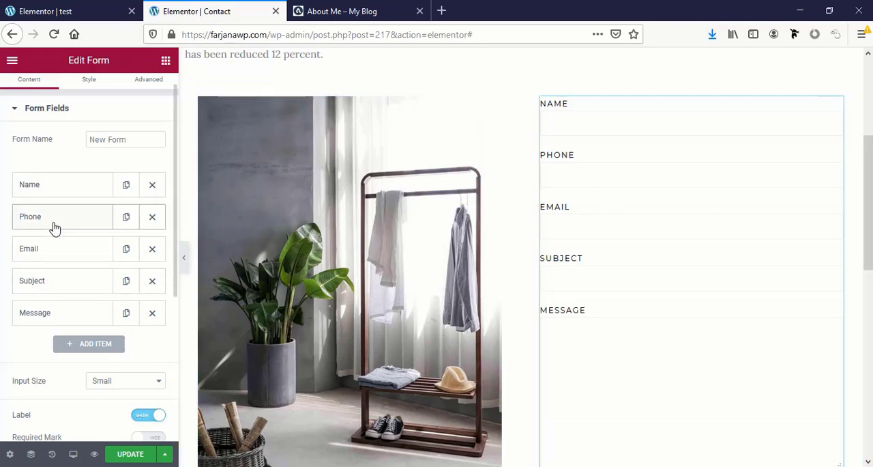
{"action": "left_click", "coordinate": [154, 217]}
- Open the contact form's Email settings and select the entire recipient address in the To field
{"action": "scroll", "coordinate": [85, 368], "scroll_direction": "down", "scroll_amount": 2}
{"action": "scroll", "coordinate": [86, 369], "scroll_direction": "down", "scroll_amount": 3}
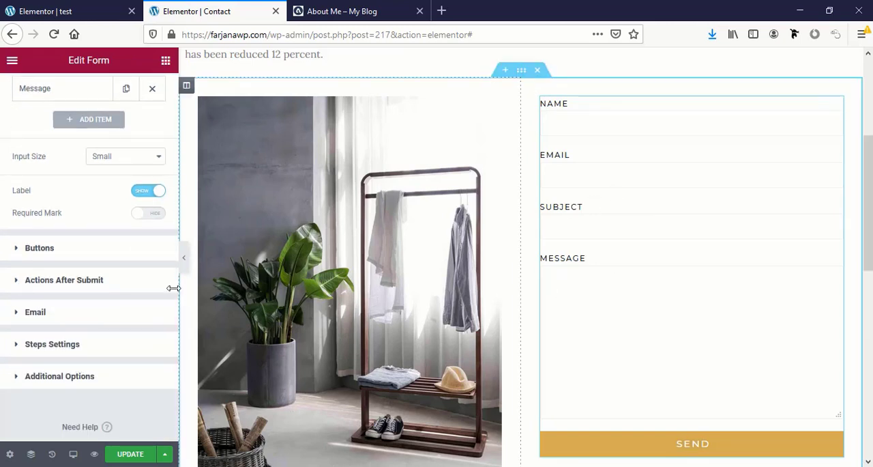
{"action": "left_click", "coordinate": [48, 318]}
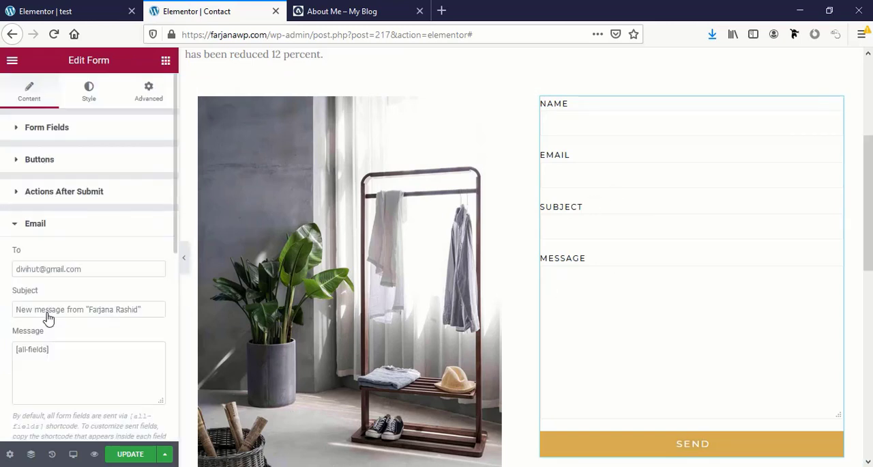
{"action": "left_click", "coordinate": [28, 271]}
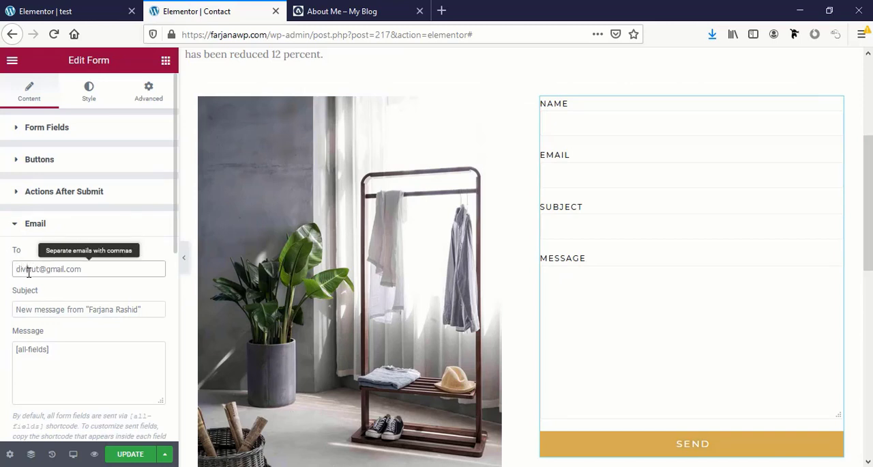
{"action": "key", "text": "ctrl+a"}
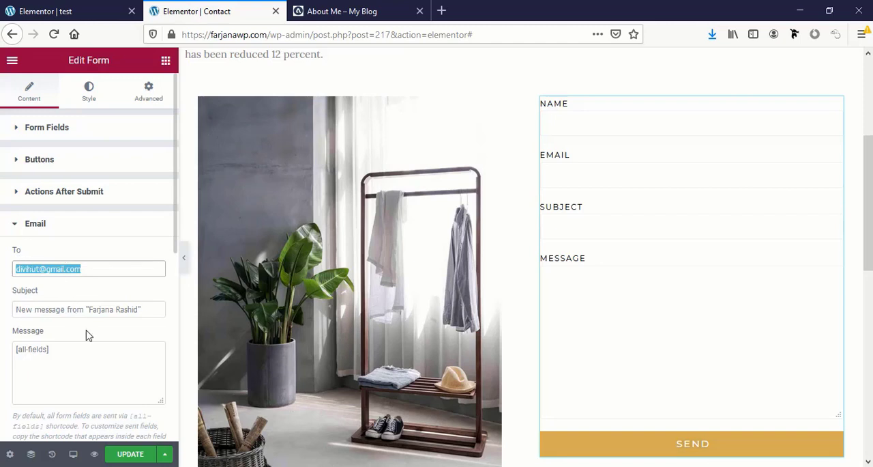
- Review the contact form's remaining Email settings, then update the Contact page and look over its layout in the editor
{"action": "scroll", "coordinate": [70, 390], "scroll_direction": "down", "scroll_amount": 2}
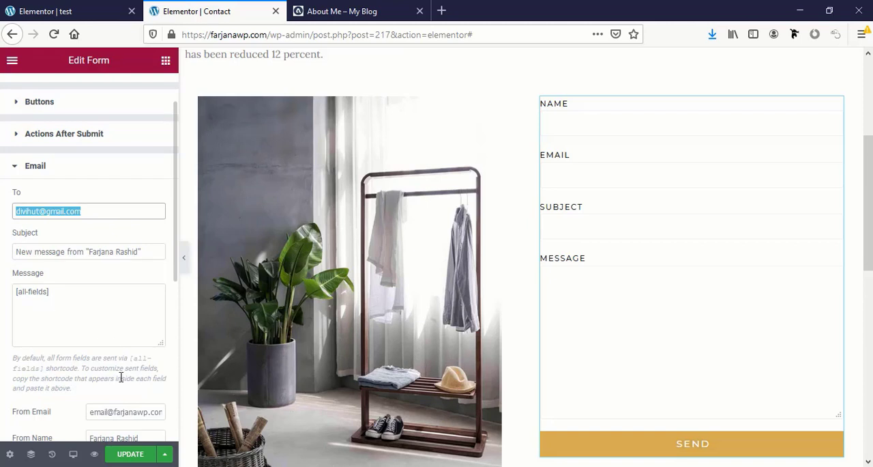
{"action": "scroll", "coordinate": [120, 377], "scroll_direction": "down", "scroll_amount": 1}
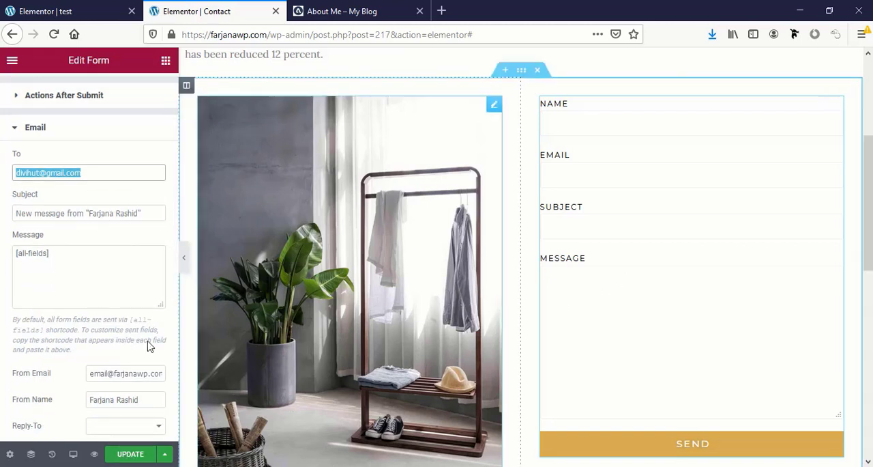
{"action": "left_click", "coordinate": [131, 455]}
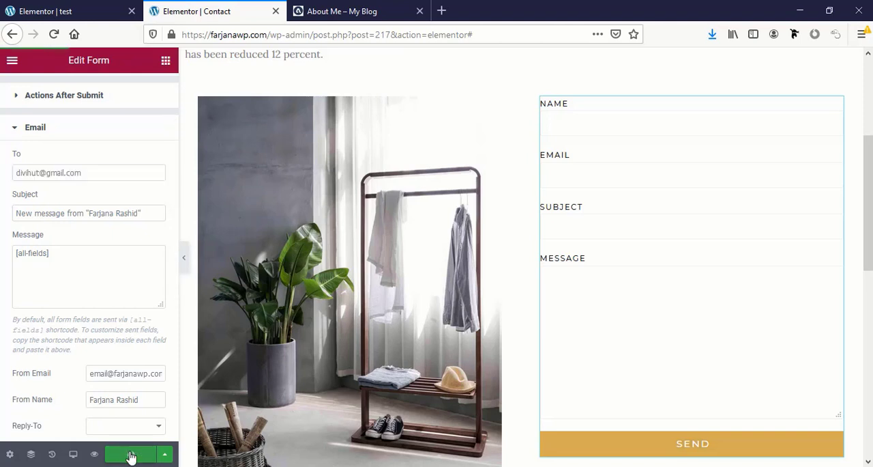
{"action": "scroll", "coordinate": [243, 341], "scroll_direction": "up", "scroll_amount": 3}
{"action": "scroll", "coordinate": [402, 275], "scroll_direction": "down", "scroll_amount": 1}
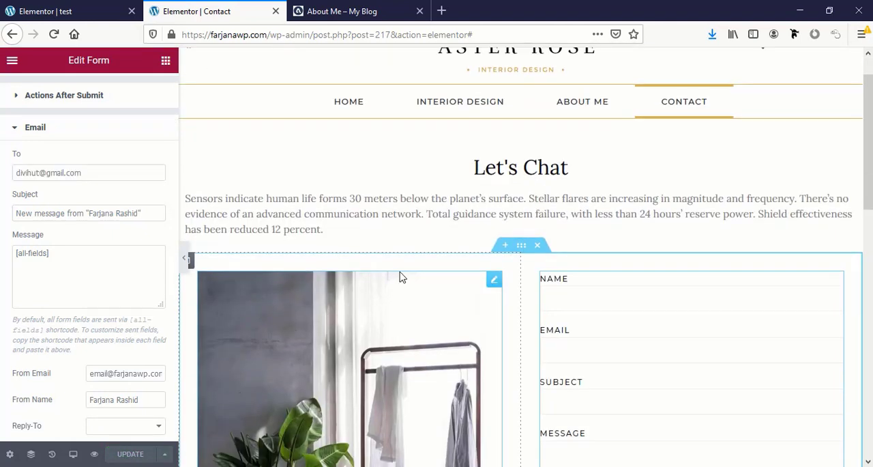
{"action": "scroll", "coordinate": [554, 342], "scroll_direction": "down", "scroll_amount": 7}
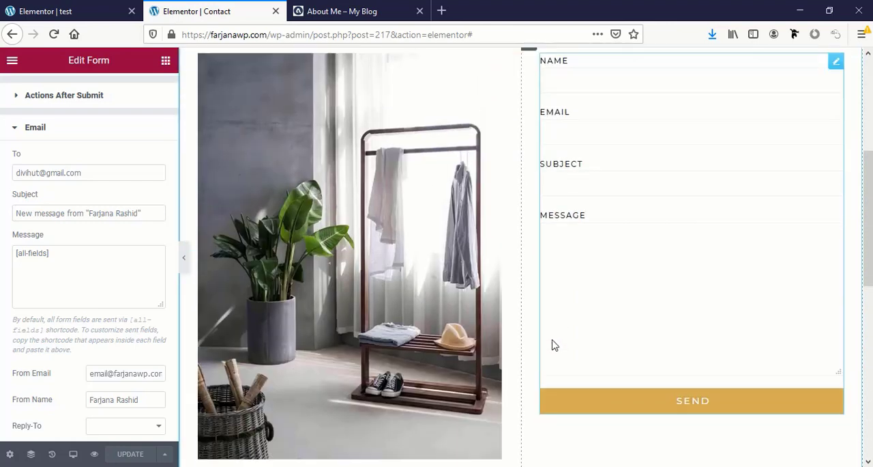
{"action": "scroll", "coordinate": [556, 402], "scroll_direction": "up", "scroll_amount": 8}
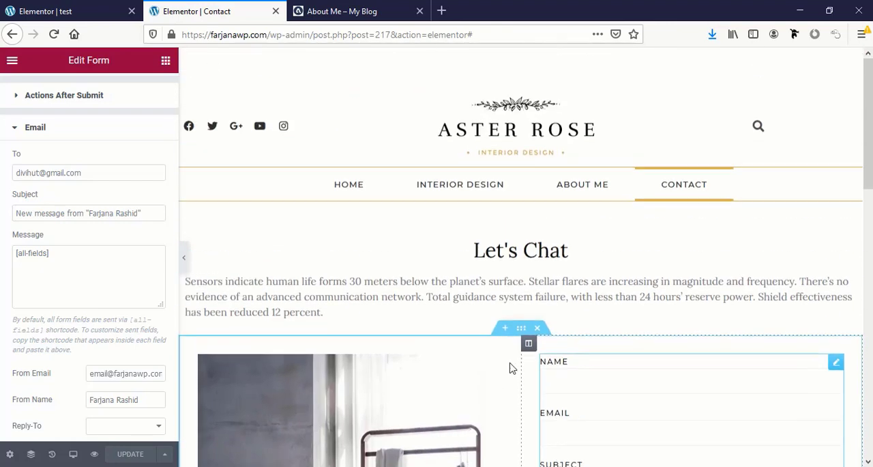
{"action": "scroll", "coordinate": [409, 273], "scroll_direction": "down", "scroll_amount": 1}
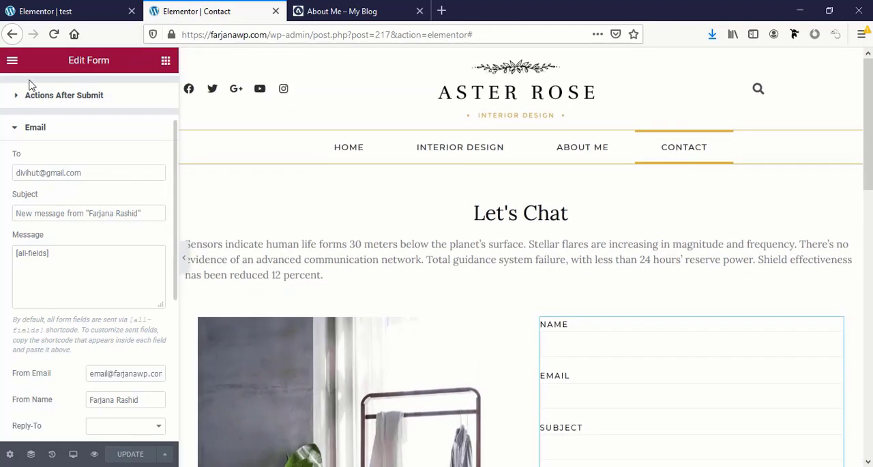
- Open the published Contact page from the editor and examine its intro text, image and contact form
{"action": "left_click", "coordinate": [166, 62]}
{"action": "left_click", "coordinate": [13, 61]}
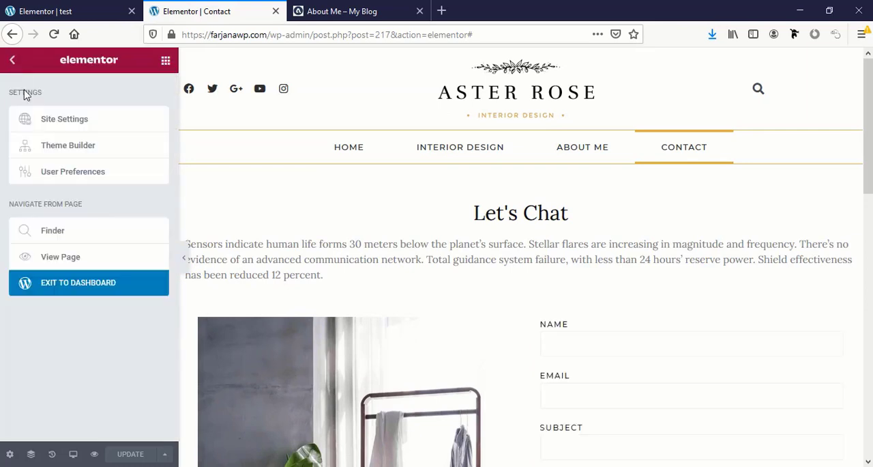
{"action": "left_click", "coordinate": [65, 263]}
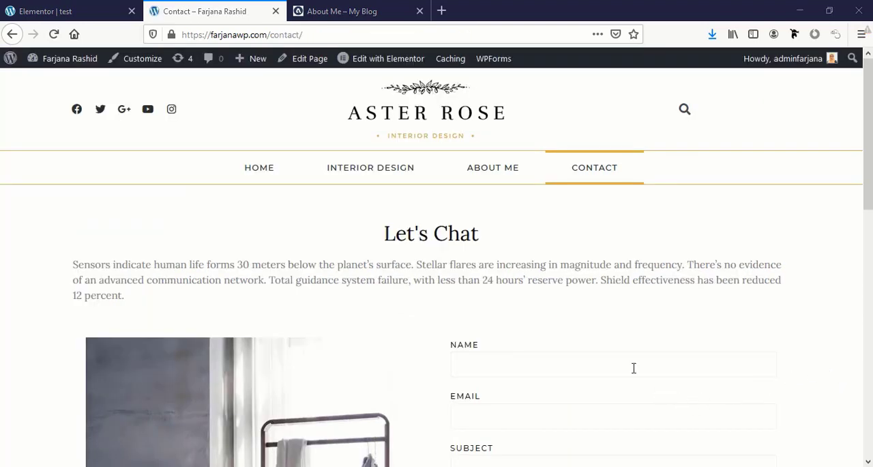
{"action": "scroll", "coordinate": [634, 368], "scroll_direction": "down", "scroll_amount": 3}
{"action": "scroll", "coordinate": [634, 368], "scroll_direction": "down", "scroll_amount": 3}
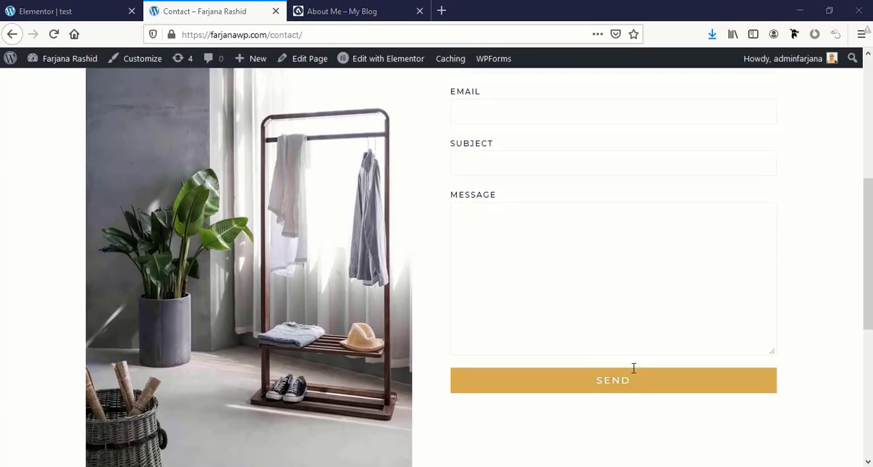
{"action": "scroll", "coordinate": [634, 368], "scroll_direction": "up", "scroll_amount": 5}
{"action": "scroll", "coordinate": [634, 368], "scroll_direction": "up", "scroll_amount": 1}
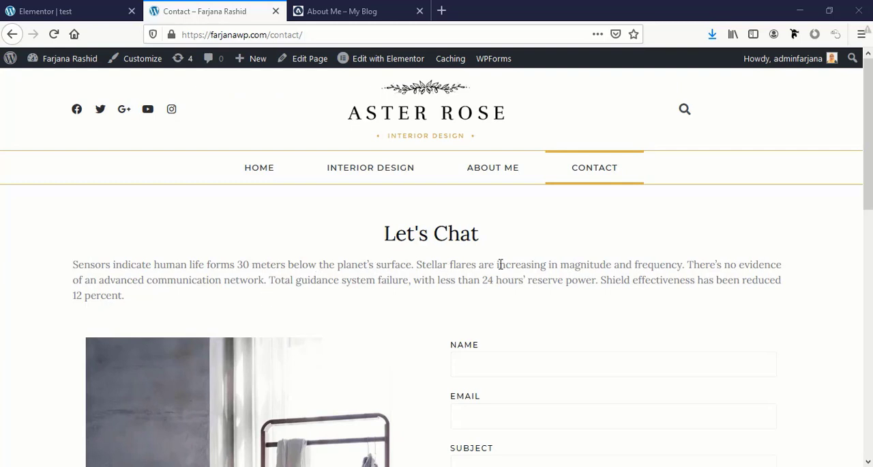
- Shrink the browser window to about half the screen width and examine the Contact page's responsive layout down to the footer
{"action": "left_click", "coordinate": [830, 12]}
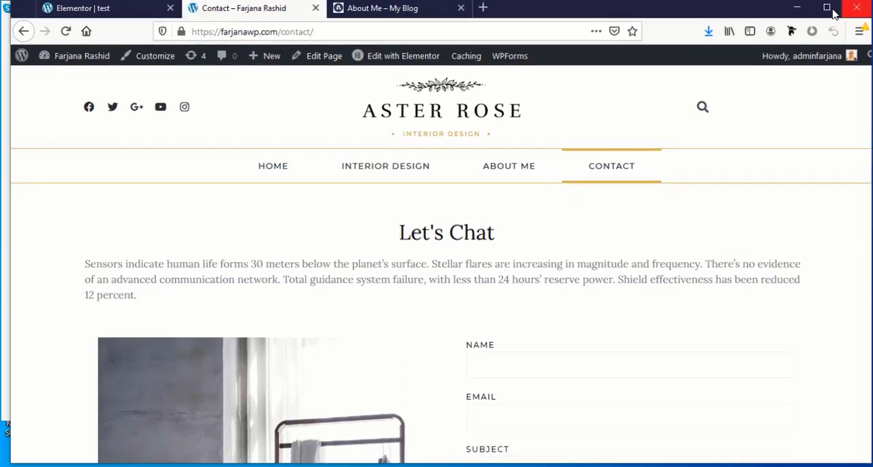
{"action": "left_click_drag", "start_coordinate": [870, 75], "coordinate": [457, 137]}
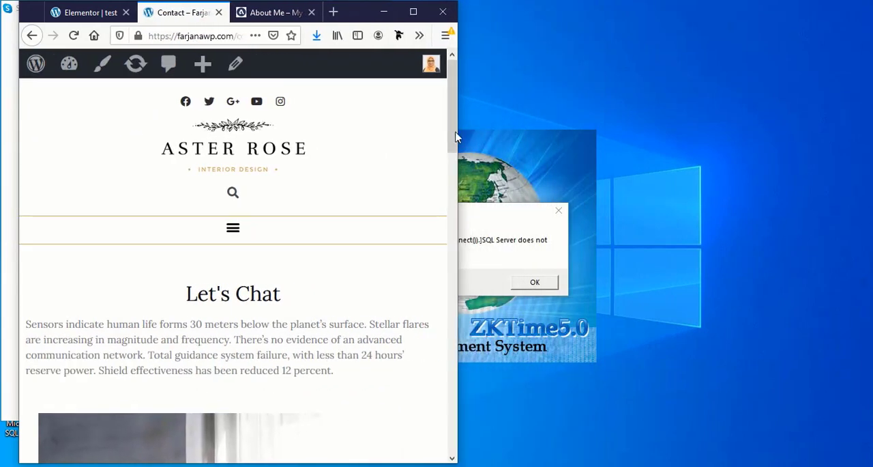
{"action": "scroll", "coordinate": [412, 259], "scroll_direction": "down", "scroll_amount": 2}
{"action": "scroll", "coordinate": [411, 259], "scroll_direction": "up", "scroll_amount": 1}
{"action": "scroll", "coordinate": [412, 259], "scroll_direction": "down", "scroll_amount": 4}
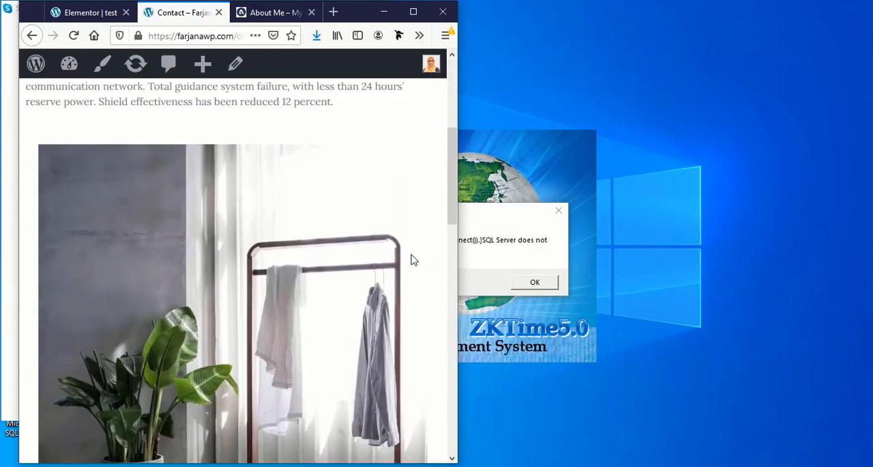
{"action": "scroll", "coordinate": [411, 260], "scroll_direction": "down", "scroll_amount": 10}
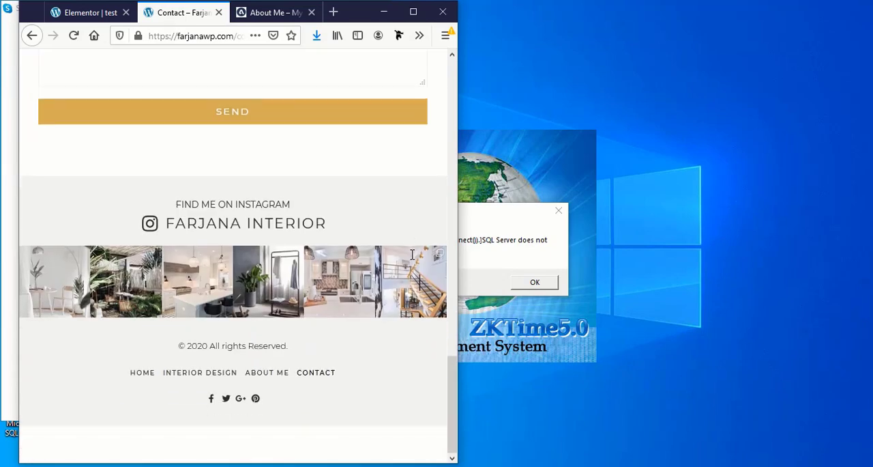
{"action": "scroll", "coordinate": [411, 259], "scroll_direction": "up", "scroll_amount": 3}
{"action": "scroll", "coordinate": [412, 260], "scroll_direction": "up", "scroll_amount": 10}
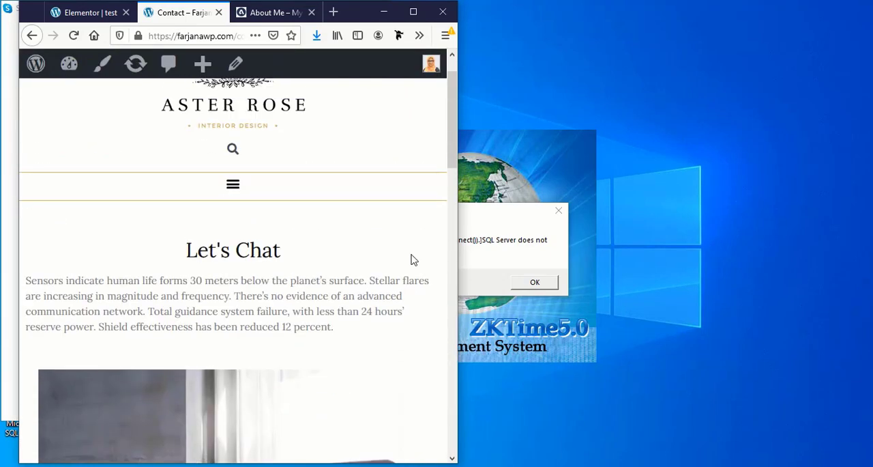
- Open the About Me page from the collapsed site navigation and examine its layout at several browser window widths
{"action": "left_click", "coordinate": [232, 231]}
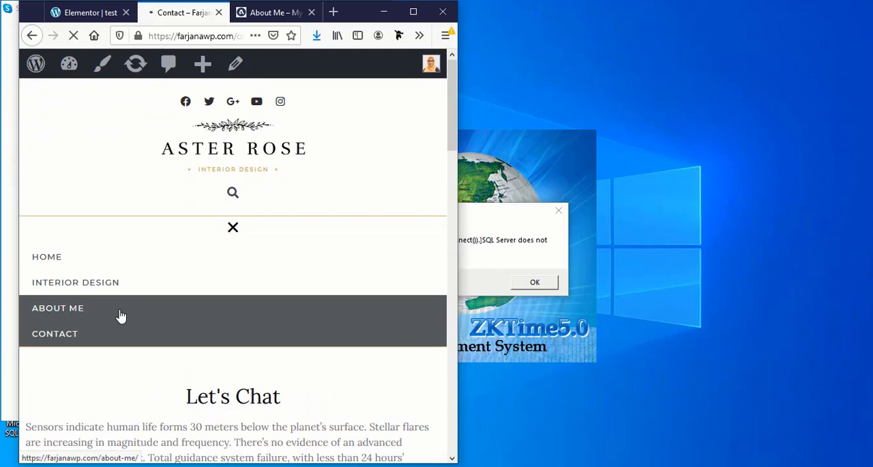
{"action": "scroll", "coordinate": [225, 306], "scroll_direction": "down", "scroll_amount": 10}
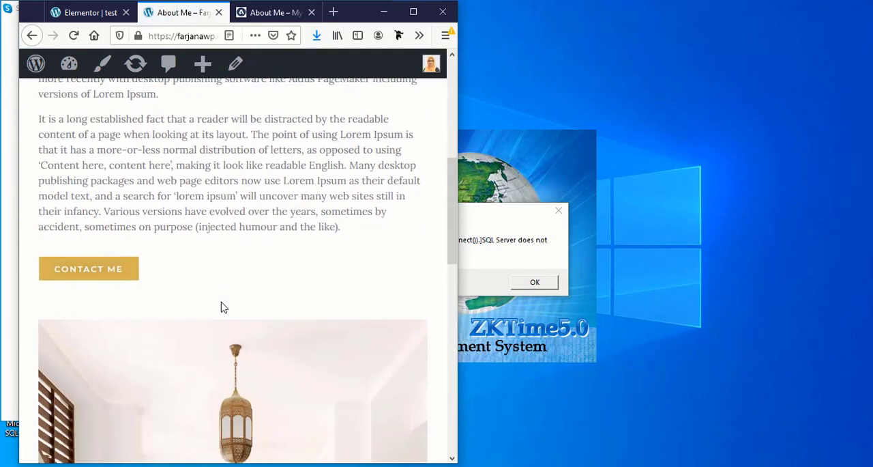
{"action": "scroll", "coordinate": [230, 307], "scroll_direction": "down", "scroll_amount": 3}
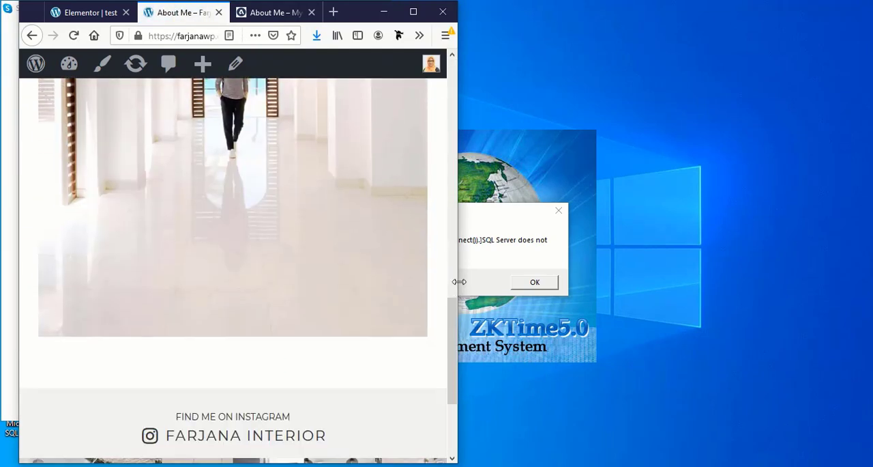
{"action": "left_click_drag", "start_coordinate": [459, 281], "coordinate": [323, 287]}
{"action": "scroll", "coordinate": [221, 314], "scroll_direction": "up", "scroll_amount": 10}
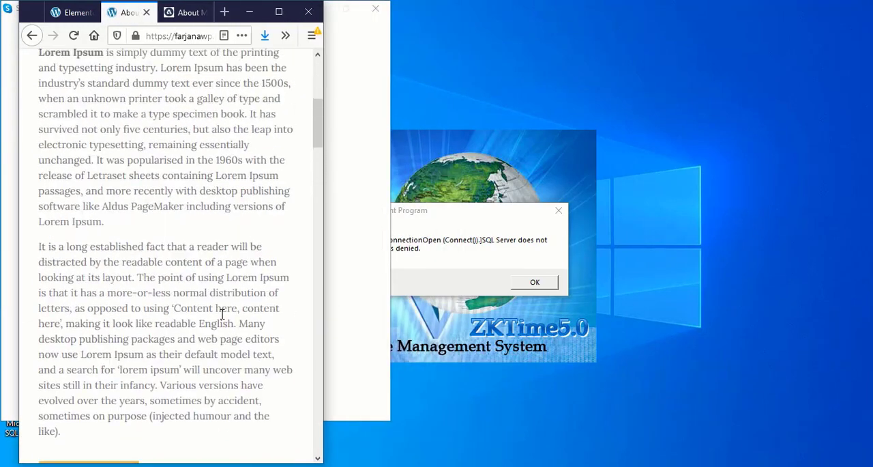
{"action": "scroll", "coordinate": [222, 314], "scroll_direction": "up", "scroll_amount": 5}
{"action": "left_click_drag", "start_coordinate": [326, 315], "coordinate": [577, 327]}
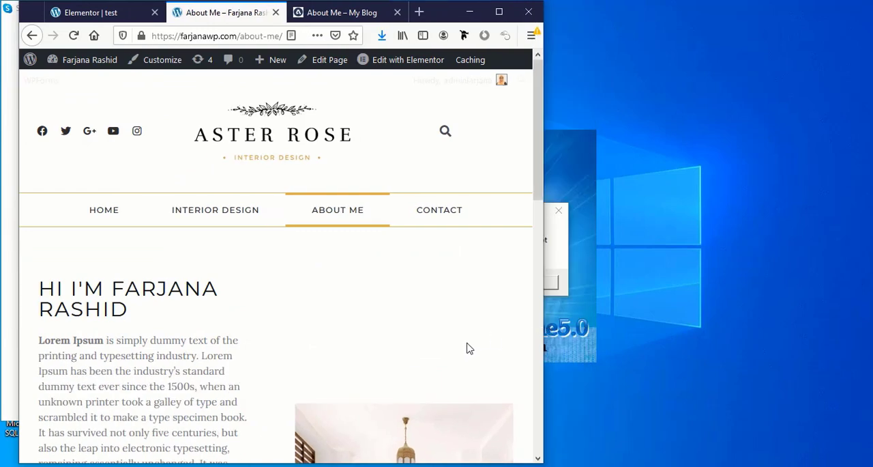
{"action": "scroll", "coordinate": [468, 347], "scroll_direction": "down", "scroll_amount": 10}
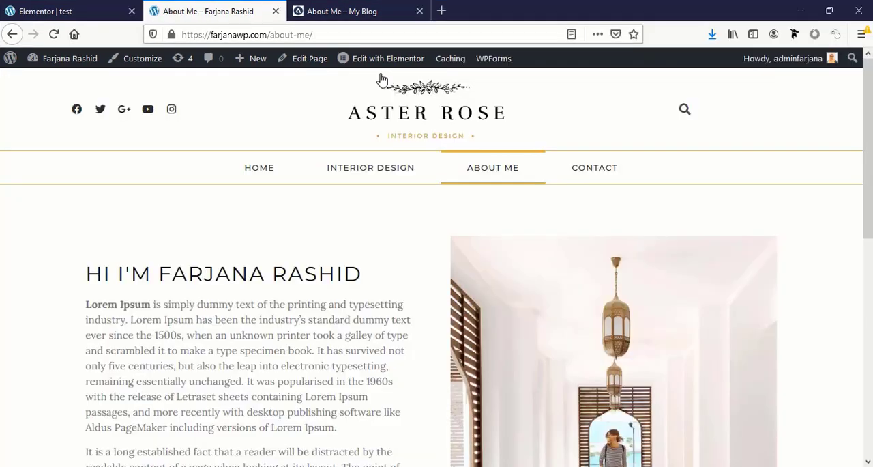
- Go to the site's Home page, open the WordPress Menus screen, and check the About Me custom link's settings
{"action": "left_click", "coordinate": [259, 171]}
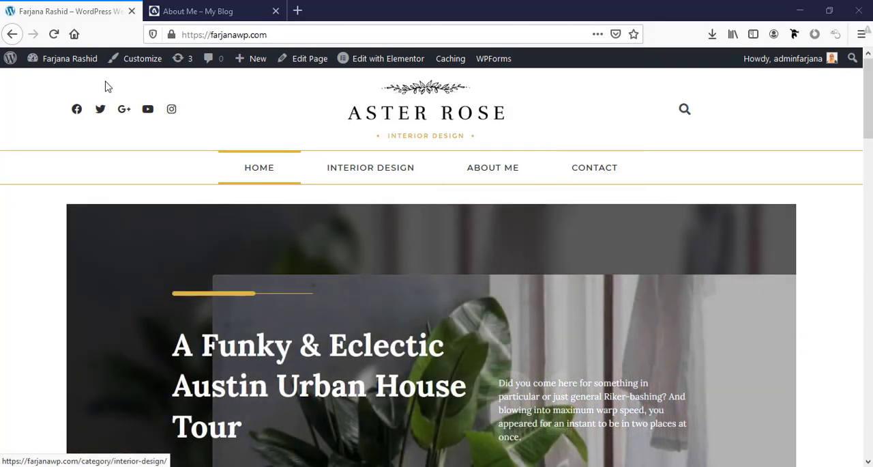
{"action": "mouse_move", "coordinate": [68, 60]}
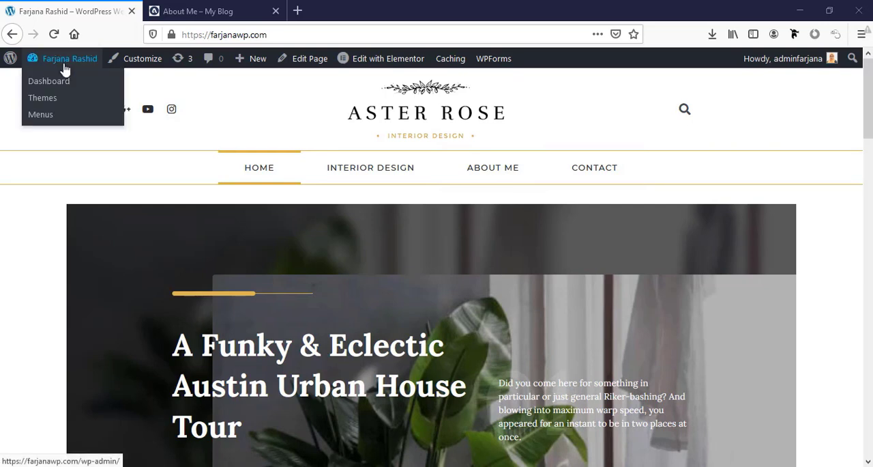
{"action": "left_click", "coordinate": [49, 121]}
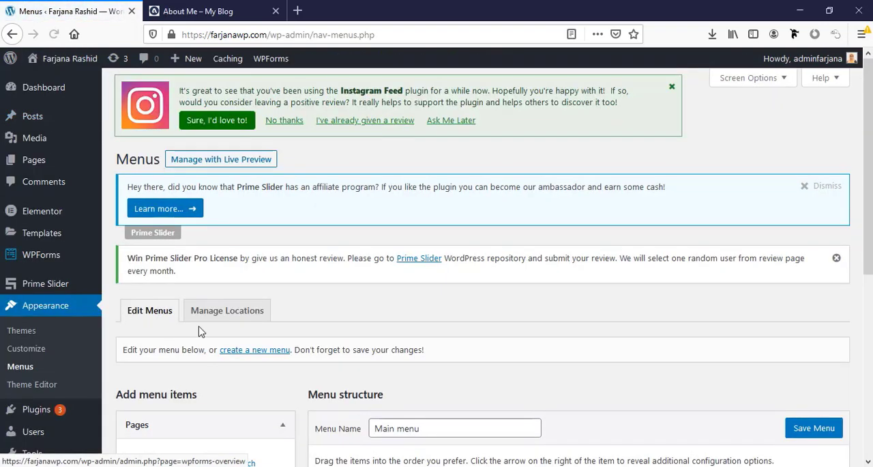
{"action": "scroll", "coordinate": [433, 306], "scroll_direction": "down", "scroll_amount": 5}
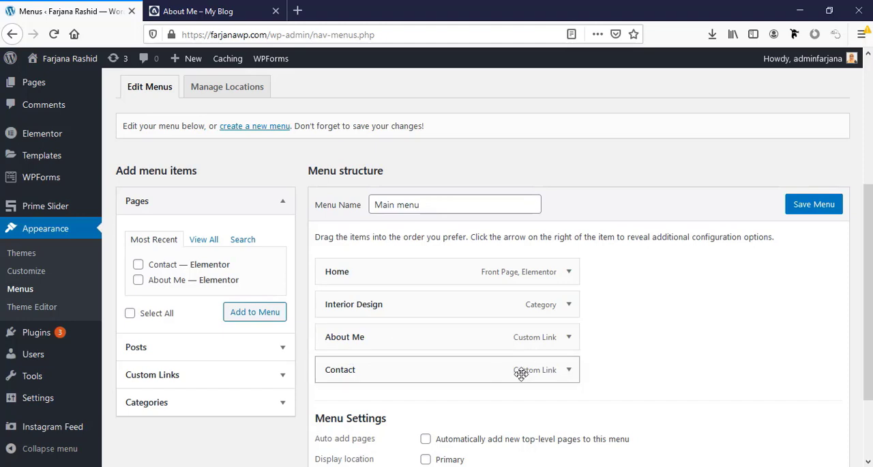
{"action": "left_click", "coordinate": [569, 336]}
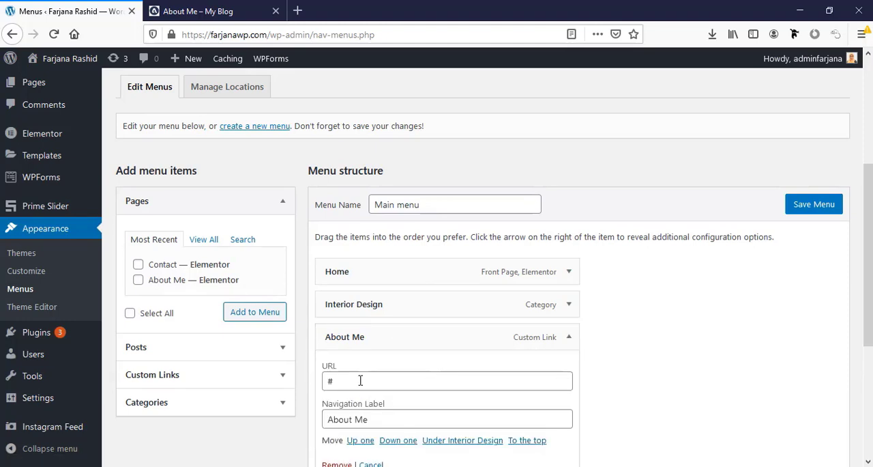
{"action": "left_click", "coordinate": [569, 336]}
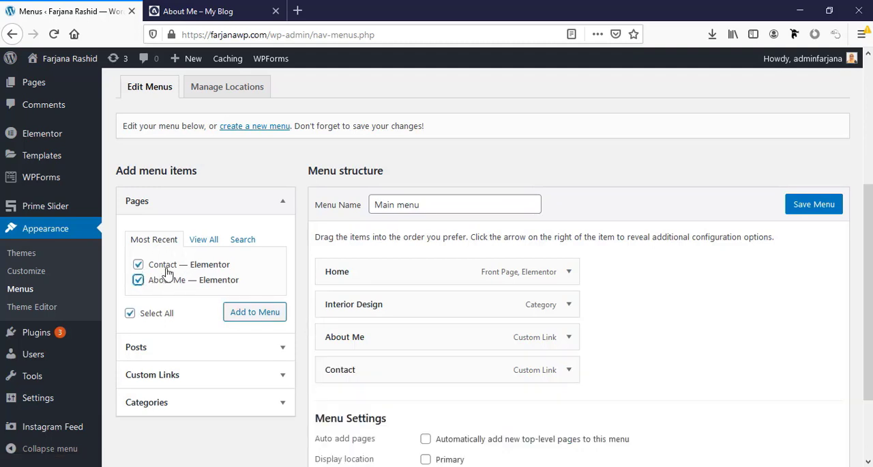
- Add the Contact and About Me pages to Main menu and place the About Me page above the Contact page
{"action": "left_click", "coordinate": [251, 318]}
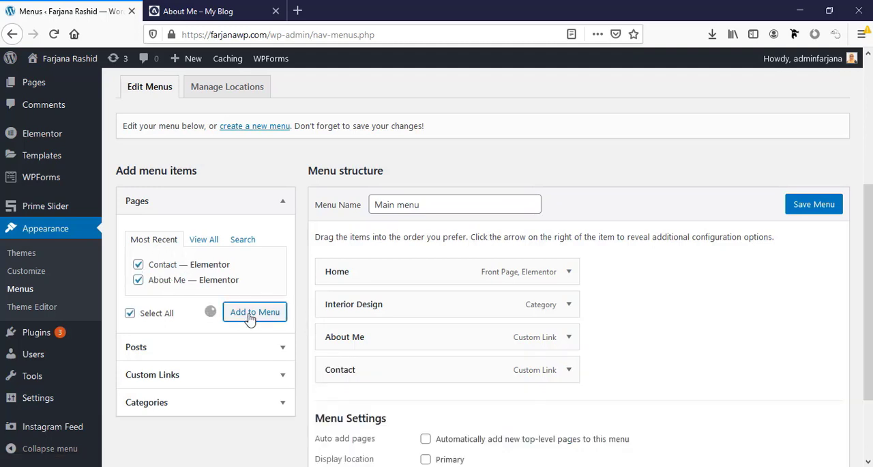
{"action": "scroll", "coordinate": [396, 345], "scroll_direction": "down", "scroll_amount": 1}
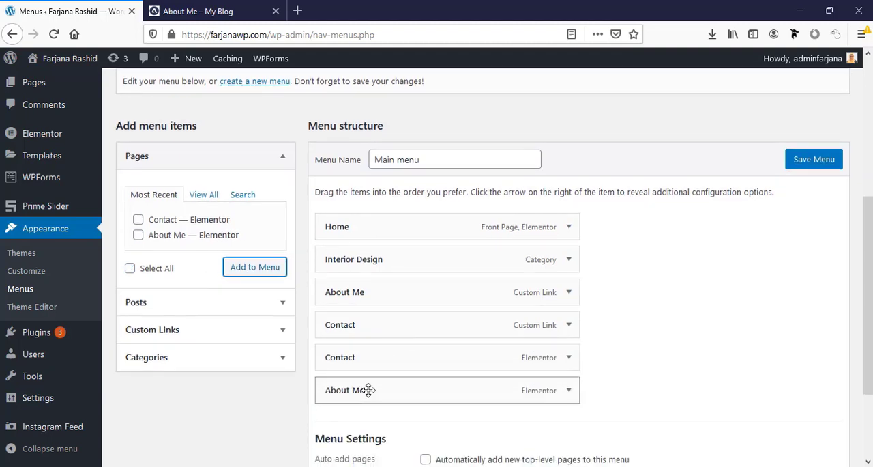
{"action": "left_click_drag", "start_coordinate": [362, 389], "coordinate": [371, 357]}
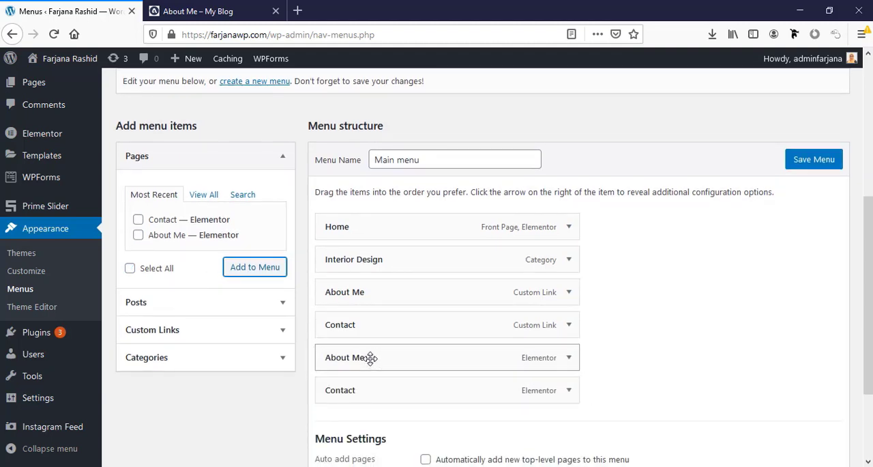
- Remove the old Contact and About Me custom links from Main menu
{"action": "left_click", "coordinate": [569, 330]}
{"action": "left_click", "coordinate": [337, 453]}
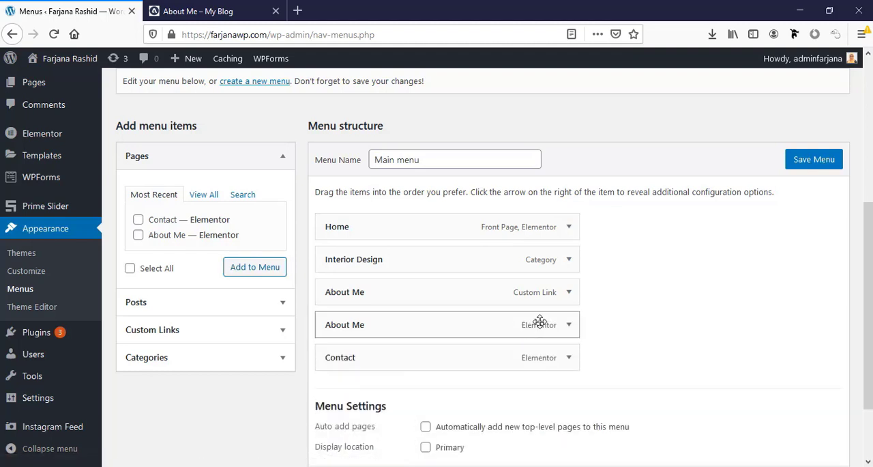
{"action": "left_click", "coordinate": [570, 294]}
{"action": "left_click", "coordinate": [337, 421]}
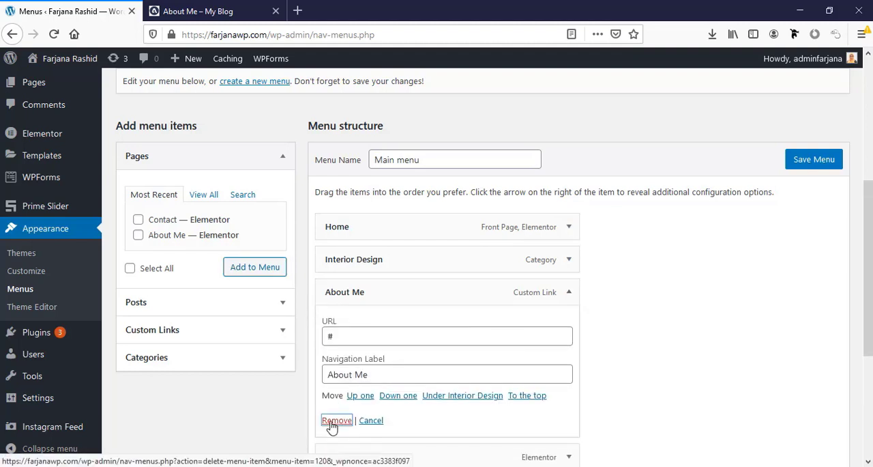
- Save Main menu and return to the live Home page
{"action": "left_click", "coordinate": [812, 451]}
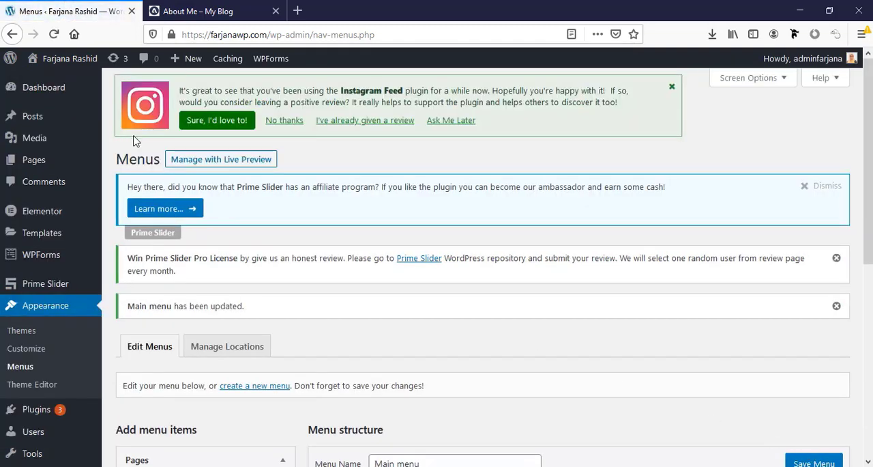
{"action": "mouse_move", "coordinate": [68, 58]}
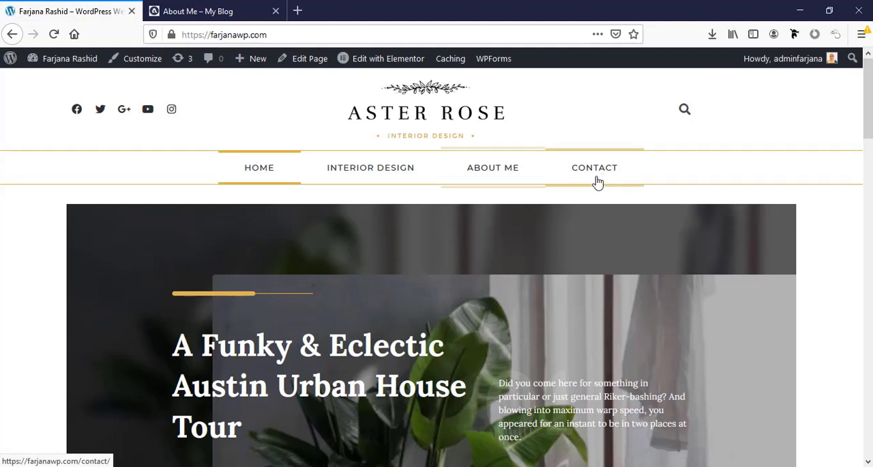
- Test the site navigation's About Me, Contact and Home links in turn, and look over the Home page down to the Latest Articles section
{"action": "left_click", "coordinate": [513, 176]}
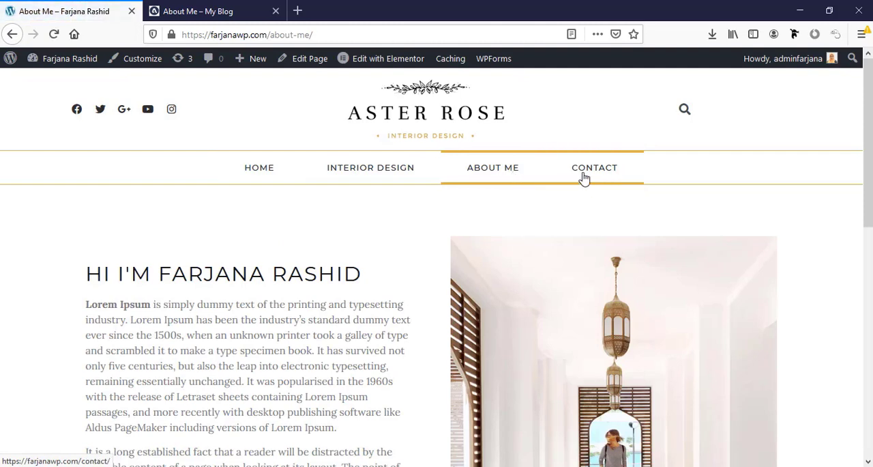
{"action": "left_click", "coordinate": [583, 177]}
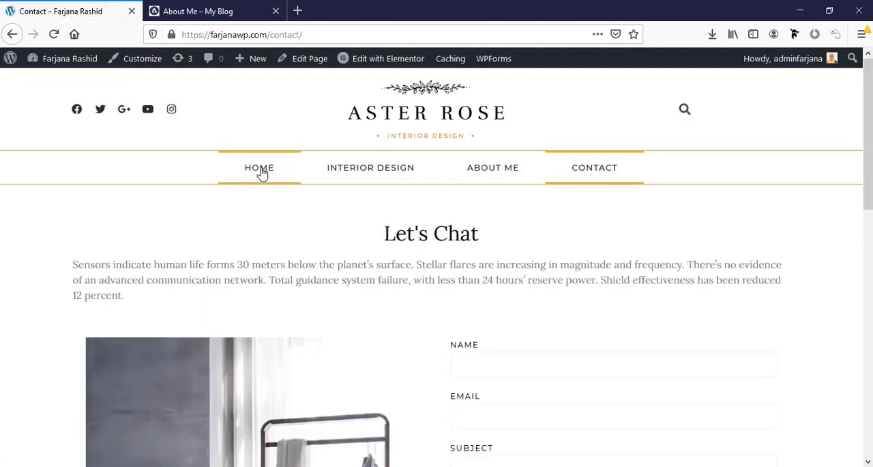
{"action": "left_click", "coordinate": [262, 174]}
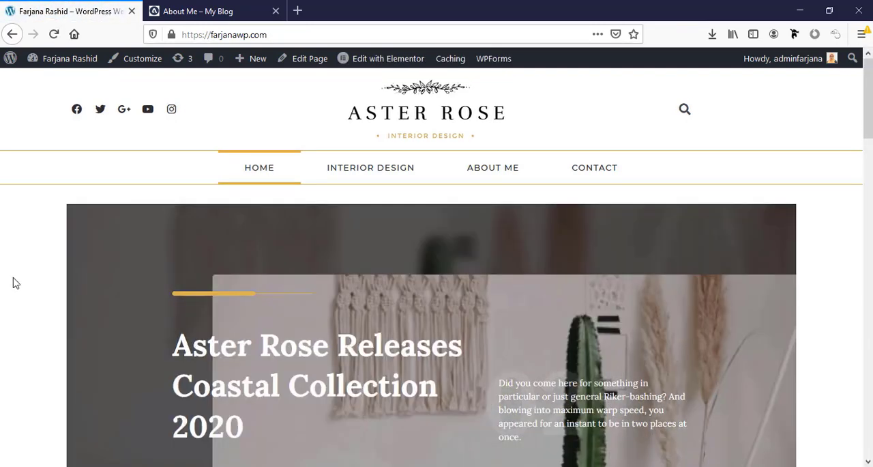
{"action": "scroll", "coordinate": [15, 283], "scroll_direction": "down", "scroll_amount": 5}
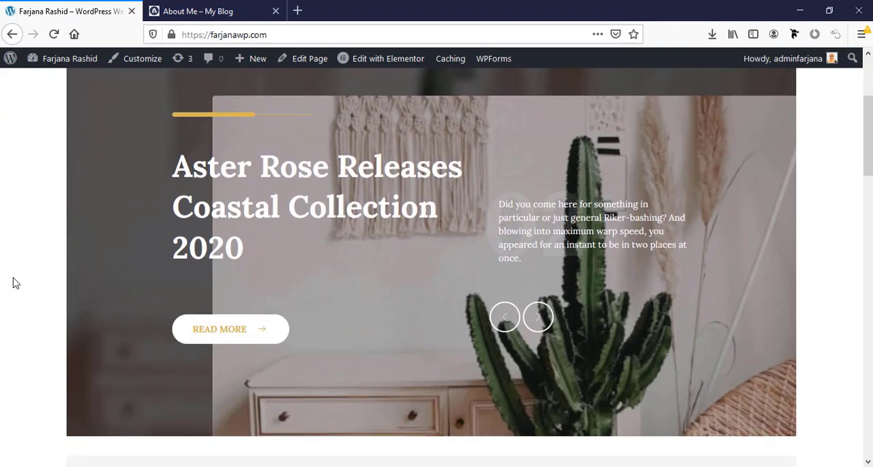
{"action": "scroll", "coordinate": [13, 283], "scroll_direction": "down", "scroll_amount": 3}
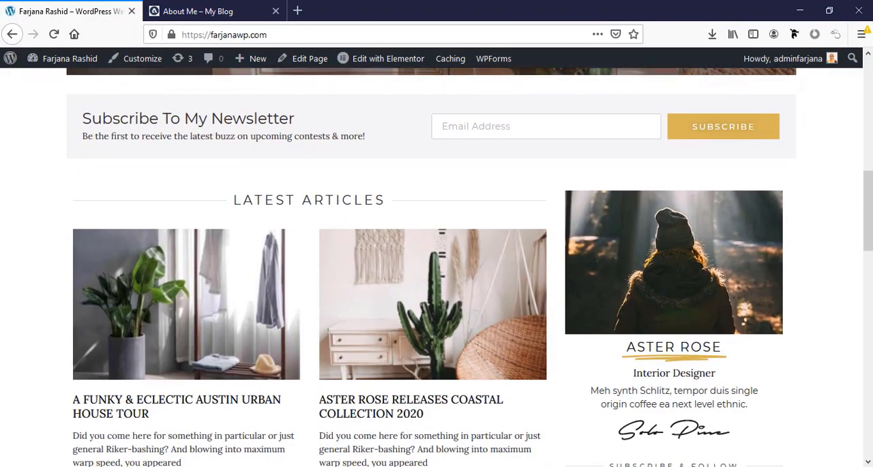
{"action": "left_click_drag", "start_coordinate": [870, 230], "coordinate": [870, 117]}
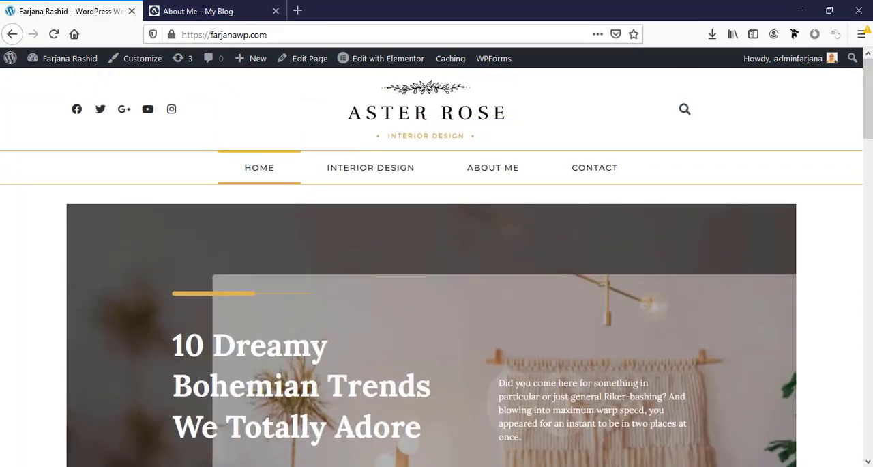